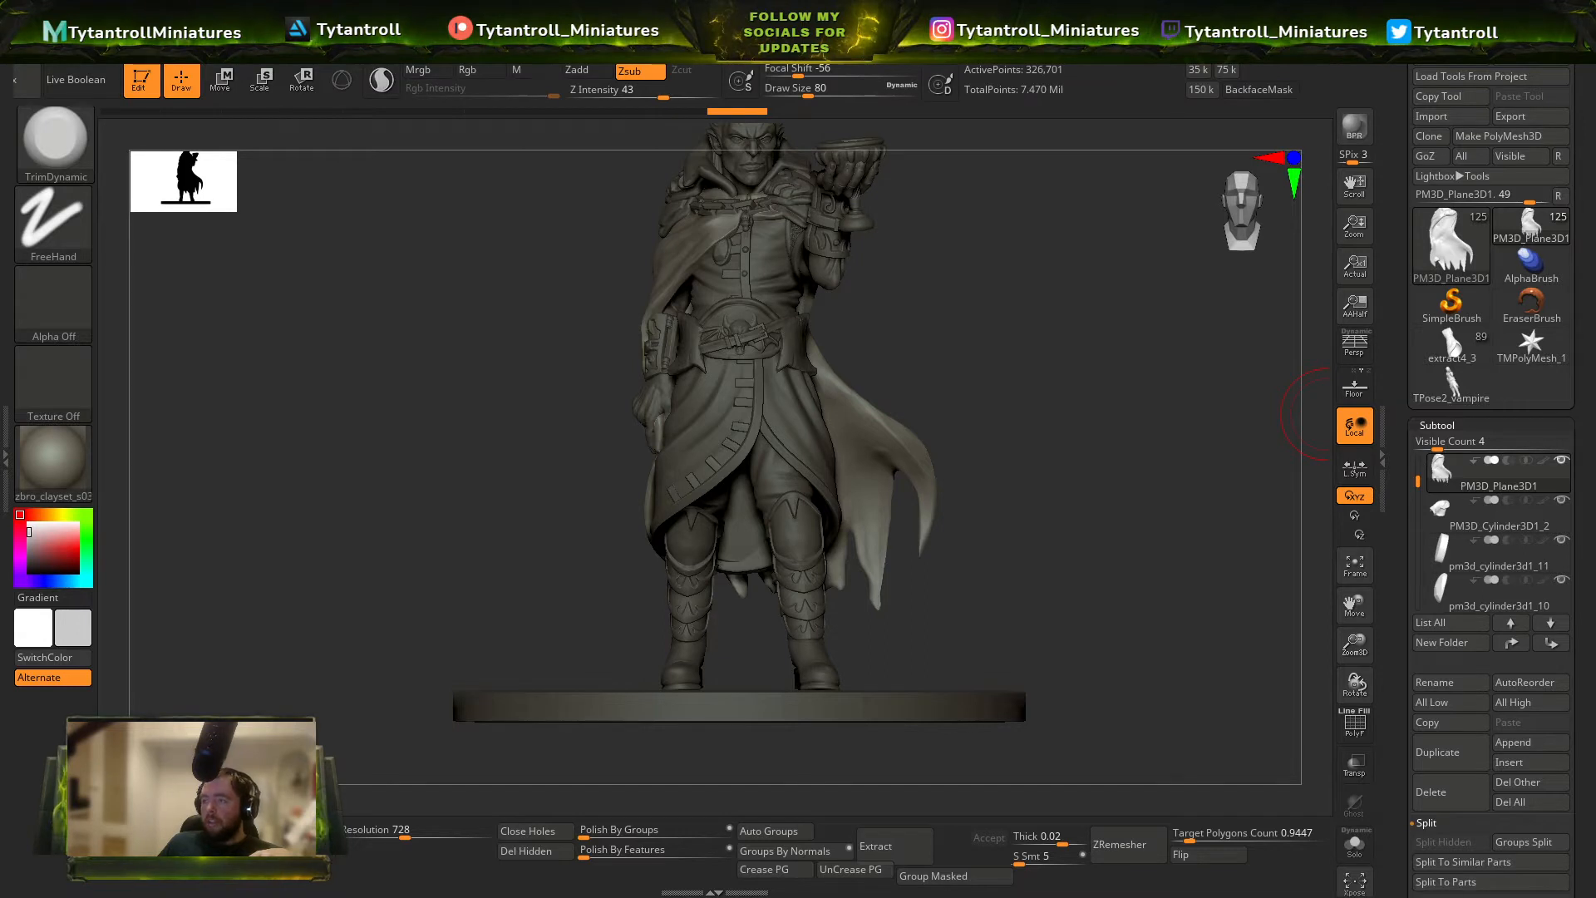
Examine the front of the vampire figure, from the full body down to the base and up to the head and goblet.
{"action": "right_click_drag", "start_coordinate": [839, 358], "coordinate": [815, 342]}
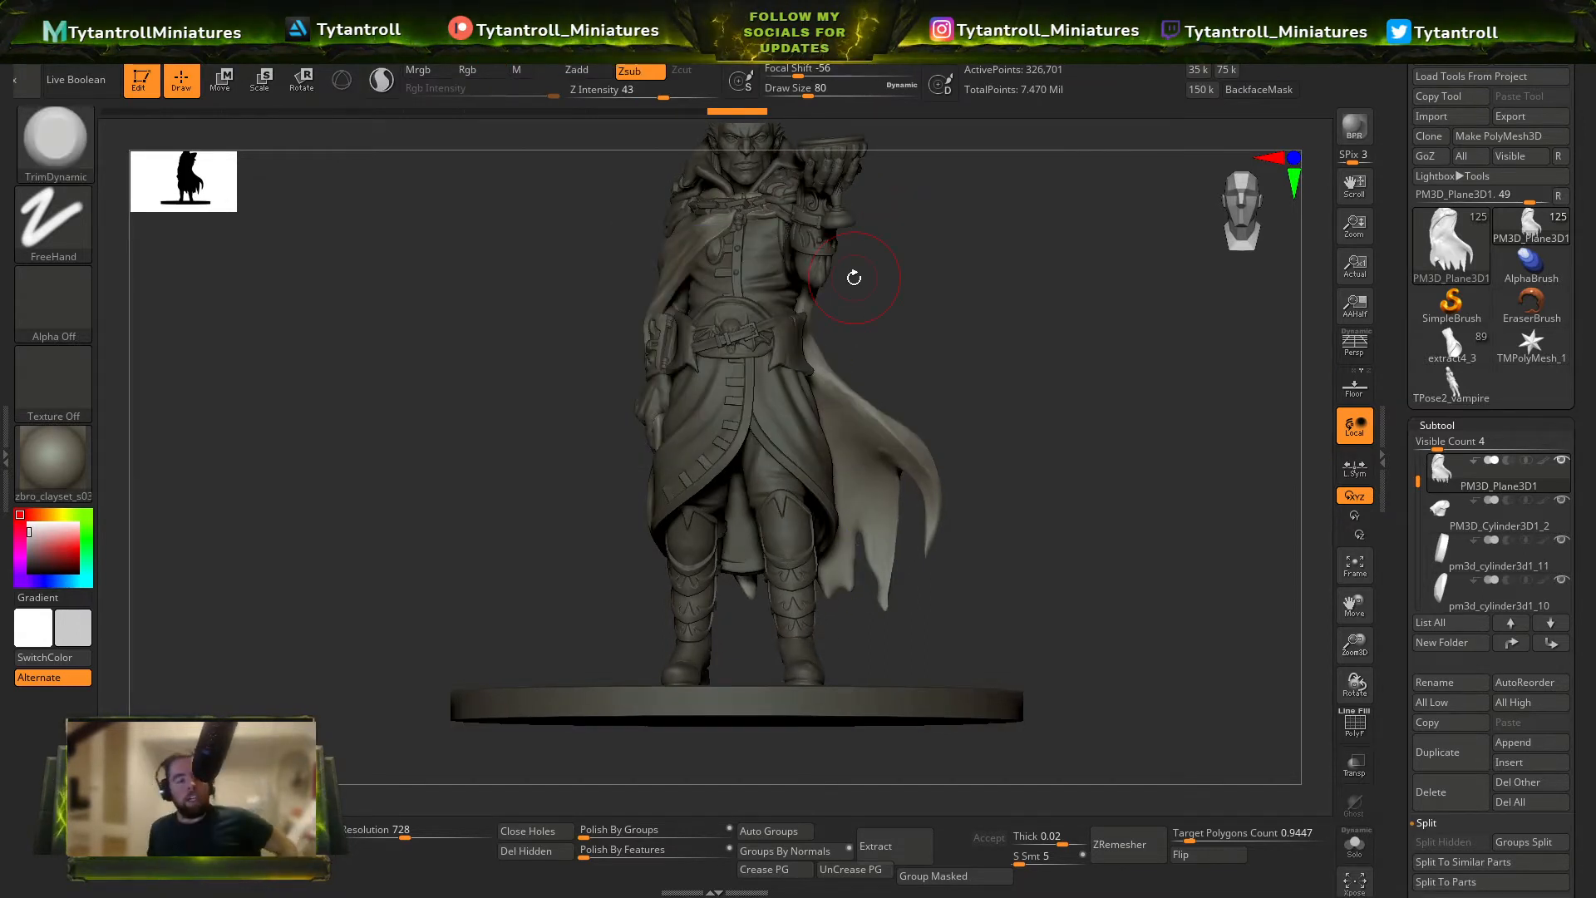
{"action": "right_click_drag", "start_coordinate": [860, 275], "coordinate": [878, 378]}
{"action": "left_click", "coordinate": [919, 311], "text": "alt"}
{"action": "left_click", "coordinate": [819, 386], "text": "alt"}
{"action": "right_click_drag", "start_coordinate": [970, 416], "coordinate": [1049, 366], "text": "ctrl"}
{"action": "right_click_drag", "start_coordinate": [1049, 366], "coordinate": [1031, 415], "text": "ctrl"}
{"action": "left_click", "coordinate": [954, 343], "text": "alt"}
{"action": "right_click_drag", "start_coordinate": [956, 345], "coordinate": [1064, 341]}
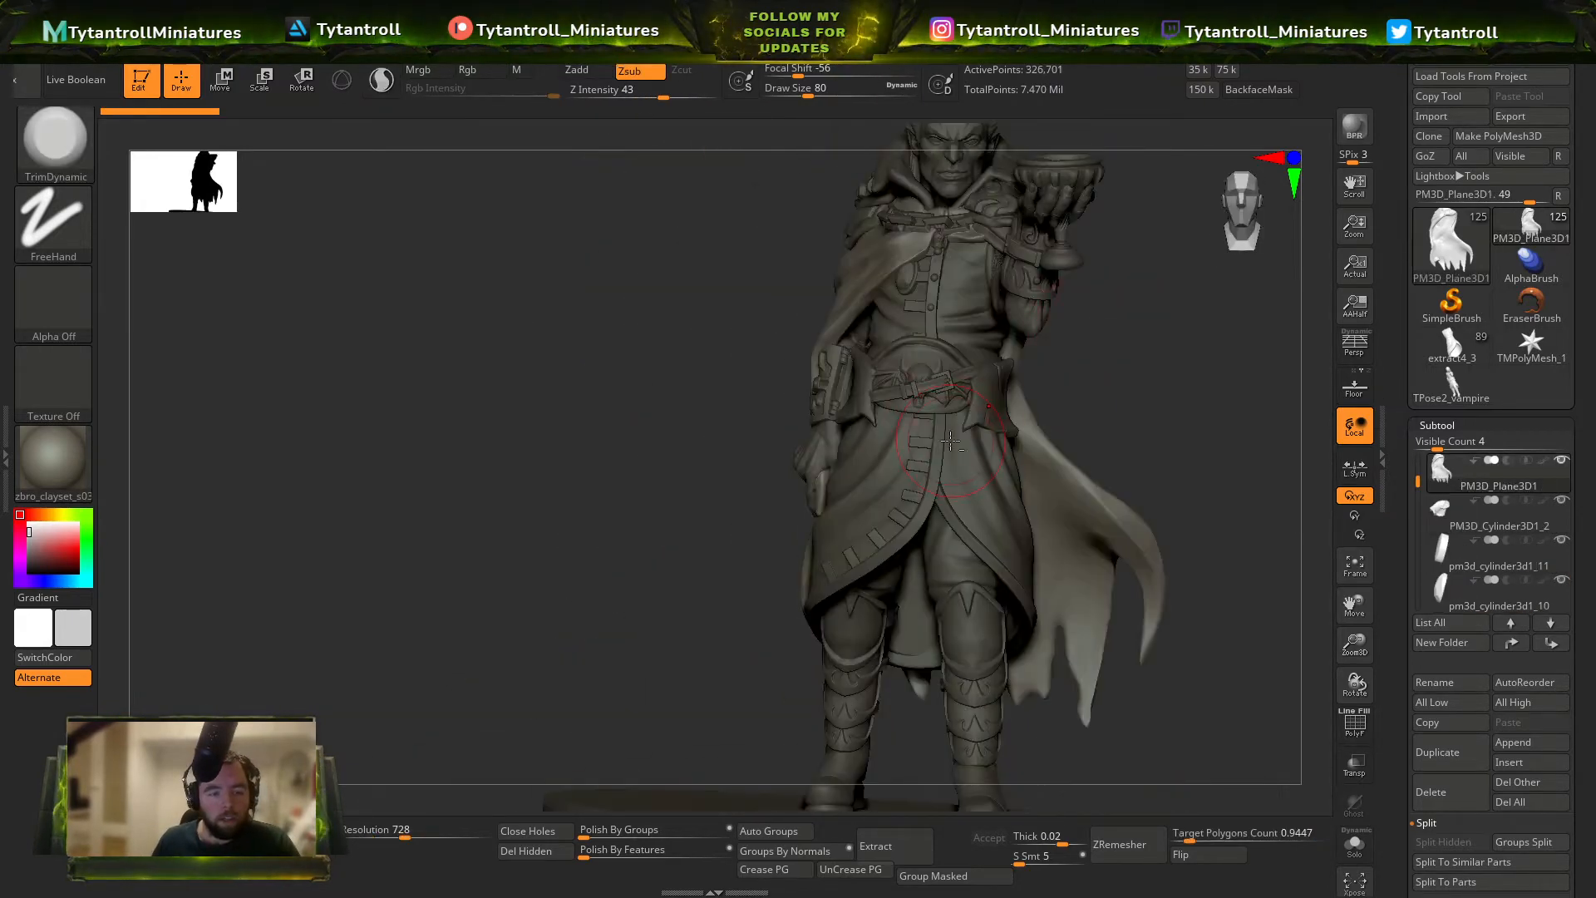
{"action": "left_click", "coordinate": [967, 422], "text": "alt"}
{"action": "right_click_drag", "start_coordinate": [981, 424], "coordinate": [840, 412]}
{"action": "left_click", "coordinate": [1110, 453], "text": "alt"}
{"action": "right_click_drag", "start_coordinate": [1285, 430], "coordinate": [1323, 346]}
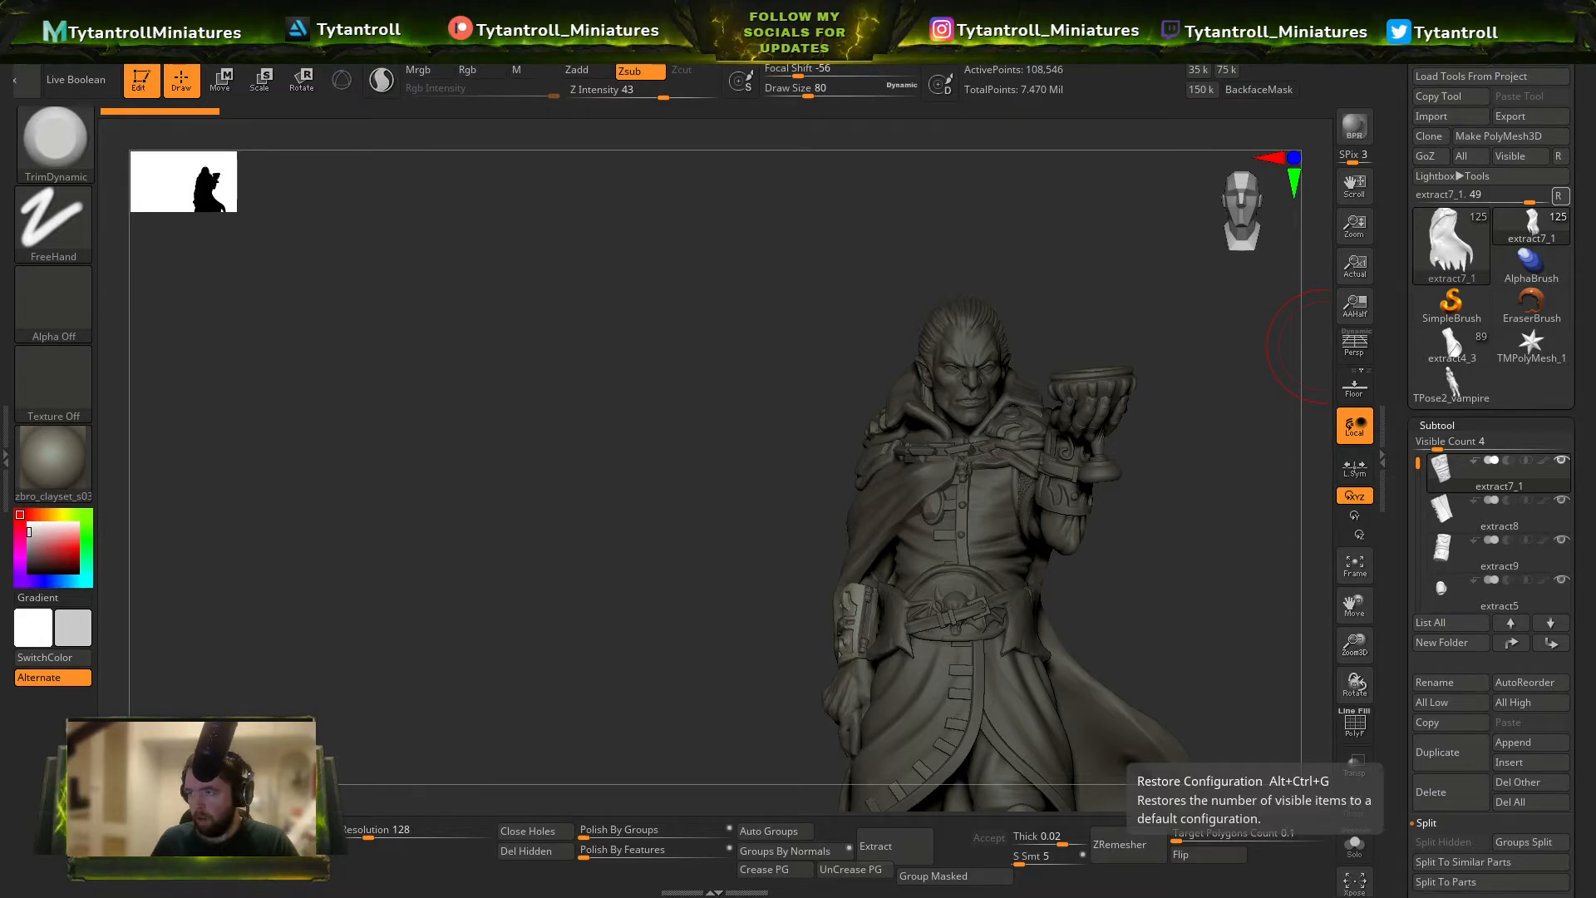
Review the vampire concept painting video full screen, rewinding to the part where the sword is painted beside the character.
{"action": "left_click_drag", "start_coordinate": [1595, 158], "coordinate": [1139, 251]}
{"action": "double_click", "coordinate": [1139, 251]}
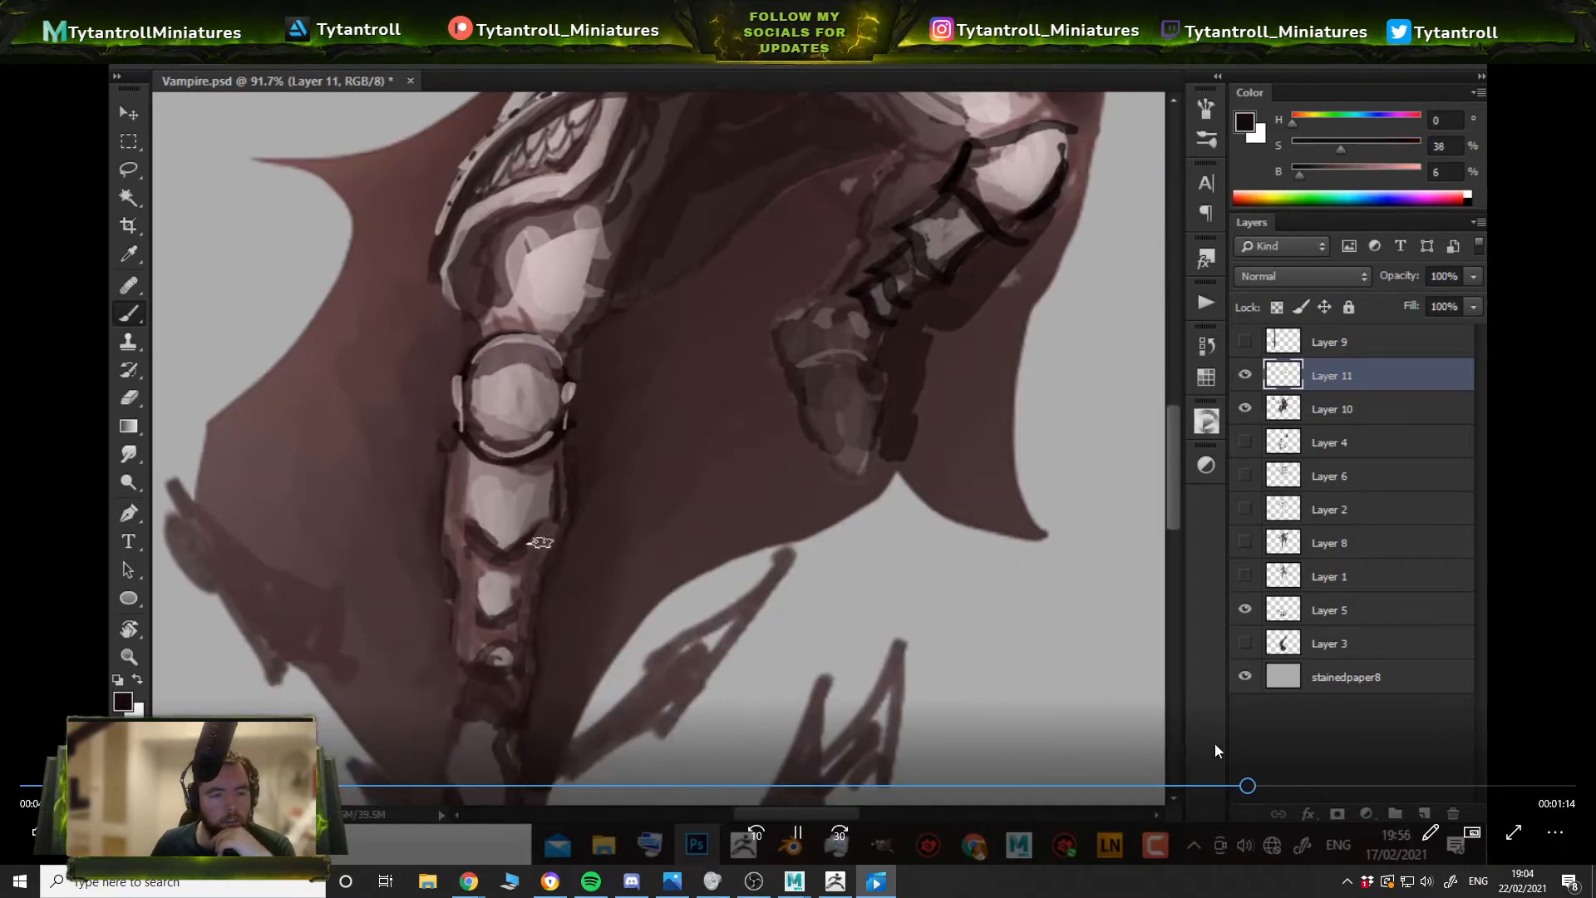
{"action": "mouse_move", "coordinate": [1251, 785]}
{"action": "left_mouse_down"}
{"action": "mouse_move", "coordinate": [1393, 795]}
{"action": "mouse_move", "coordinate": [516, 756]}
{"action": "mouse_move", "coordinate": [2, 758]}
{"action": "mouse_move", "coordinate": [875, 752]}
{"action": "mouse_move", "coordinate": [1470, 807]}
{"action": "mouse_move", "coordinate": [954, 740]}
{"action": "mouse_move", "coordinate": [2, 660]}
{"action": "mouse_move", "coordinate": [1494, 672]}
{"action": "mouse_move", "coordinate": [3, 499]}
{"action": "mouse_move", "coordinate": [1403, 648]}
{"action": "mouse_move", "coordinate": [1595, 607]}
{"action": "mouse_move", "coordinate": [2, 417]}
{"action": "mouse_move", "coordinate": [1595, 532]}
{"action": "mouse_move", "coordinate": [1055, 451]}
{"action": "mouse_move", "coordinate": [906, 448]}
{"action": "mouse_move", "coordinate": [1174, 489]}
{"action": "mouse_move", "coordinate": [1135, 490]}
{"action": "mouse_move", "coordinate": [1159, 490]}
{"action": "left_mouse_up"}
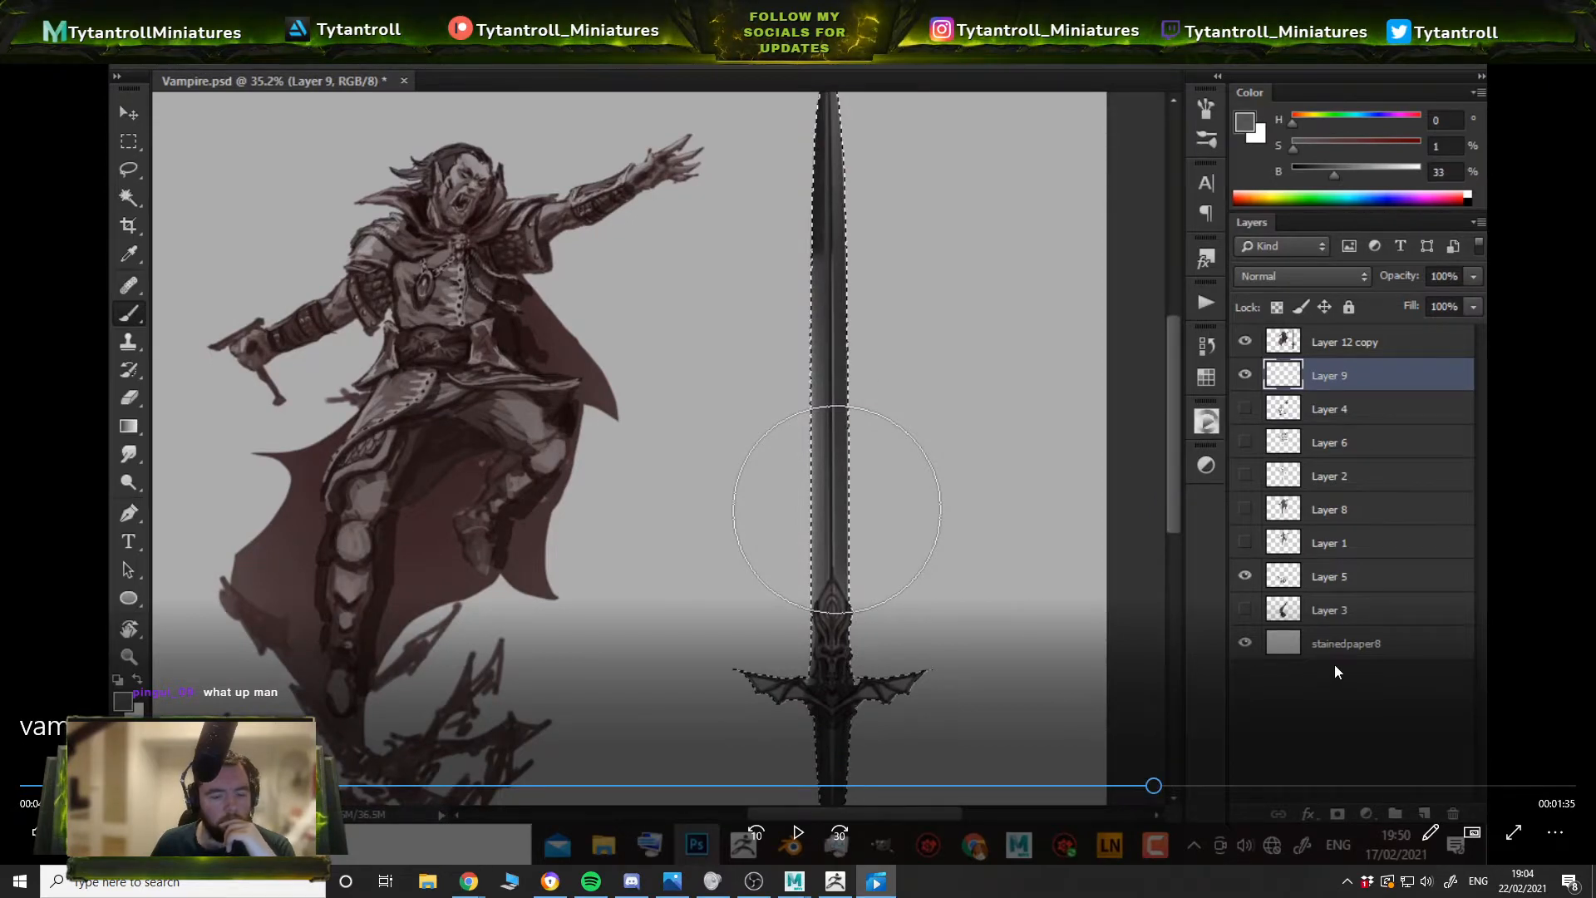
{"action": "key", "text": "Escape"}
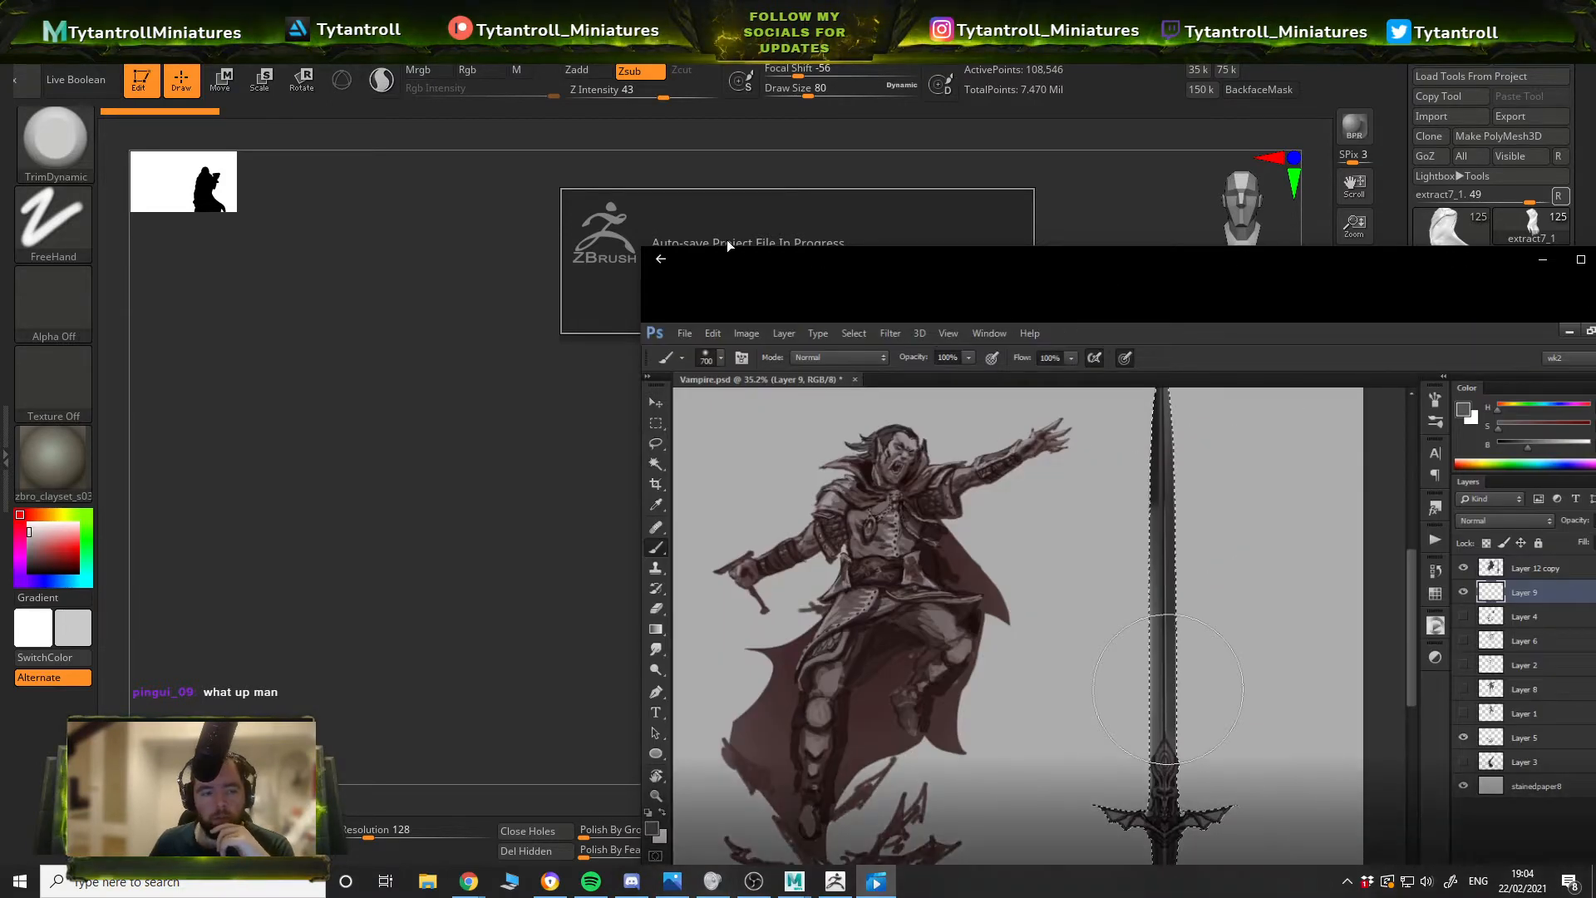
{"action": "left_click_drag", "start_coordinate": [732, 251], "coordinate": [1595, 242]}
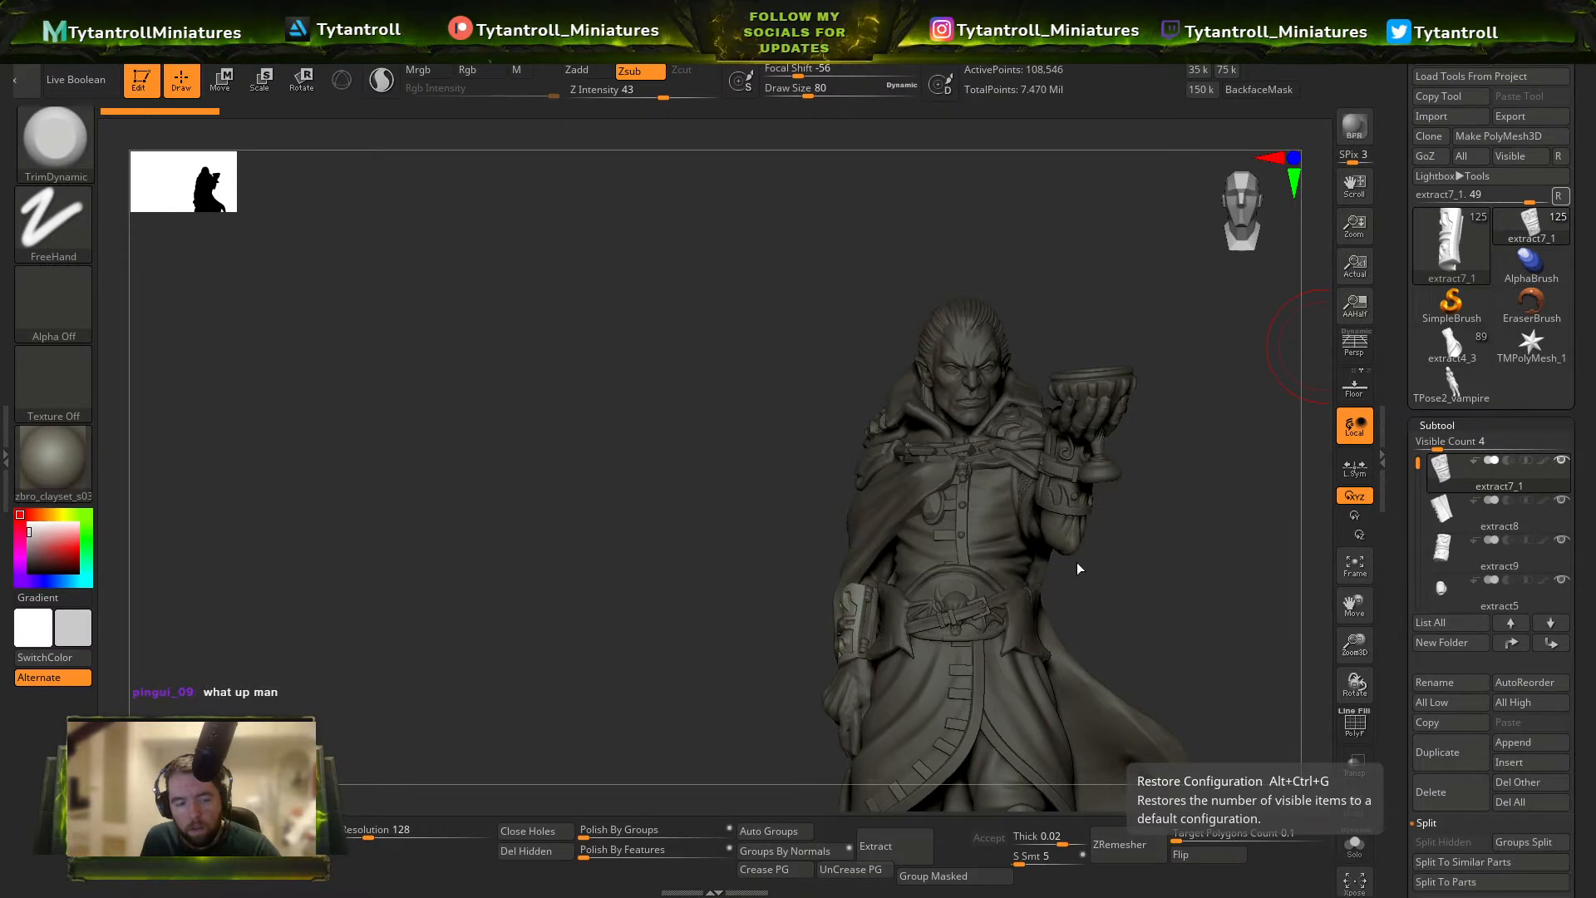
Append a Cylinder3D primitive as a new subtool to the vampire model.
{"action": "left_click_drag", "start_coordinate": [1217, 633], "coordinate": [1099, 567], "text": "alt"}
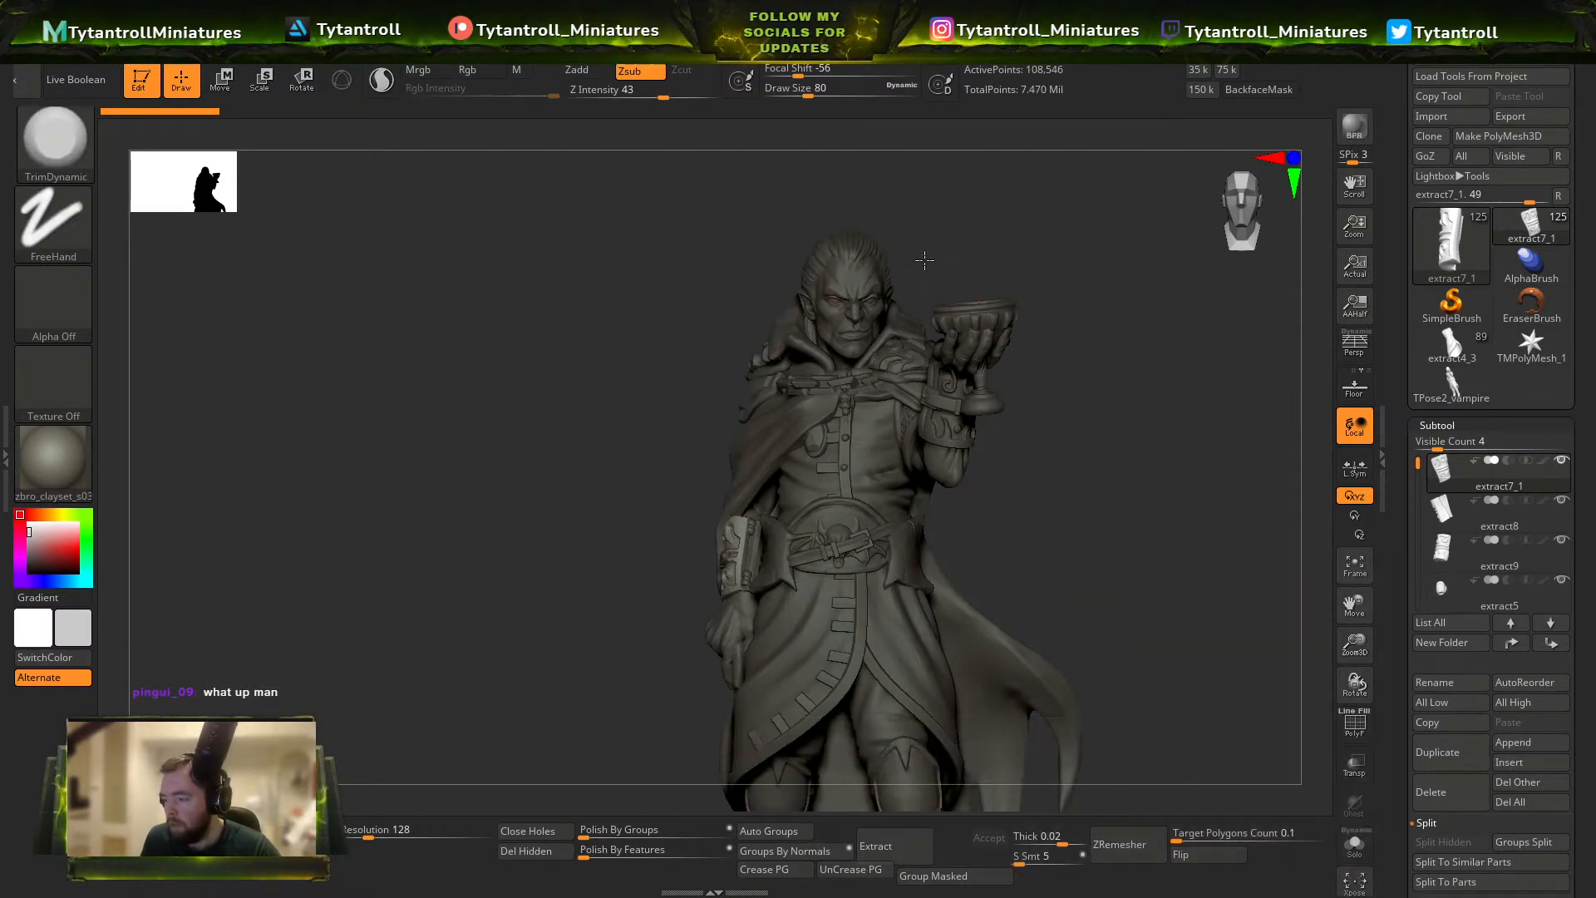
{"action": "key", "text": "shift+f"}
{"action": "key", "text": "shift+f"}
{"action": "left_click", "coordinate": [1528, 740]}
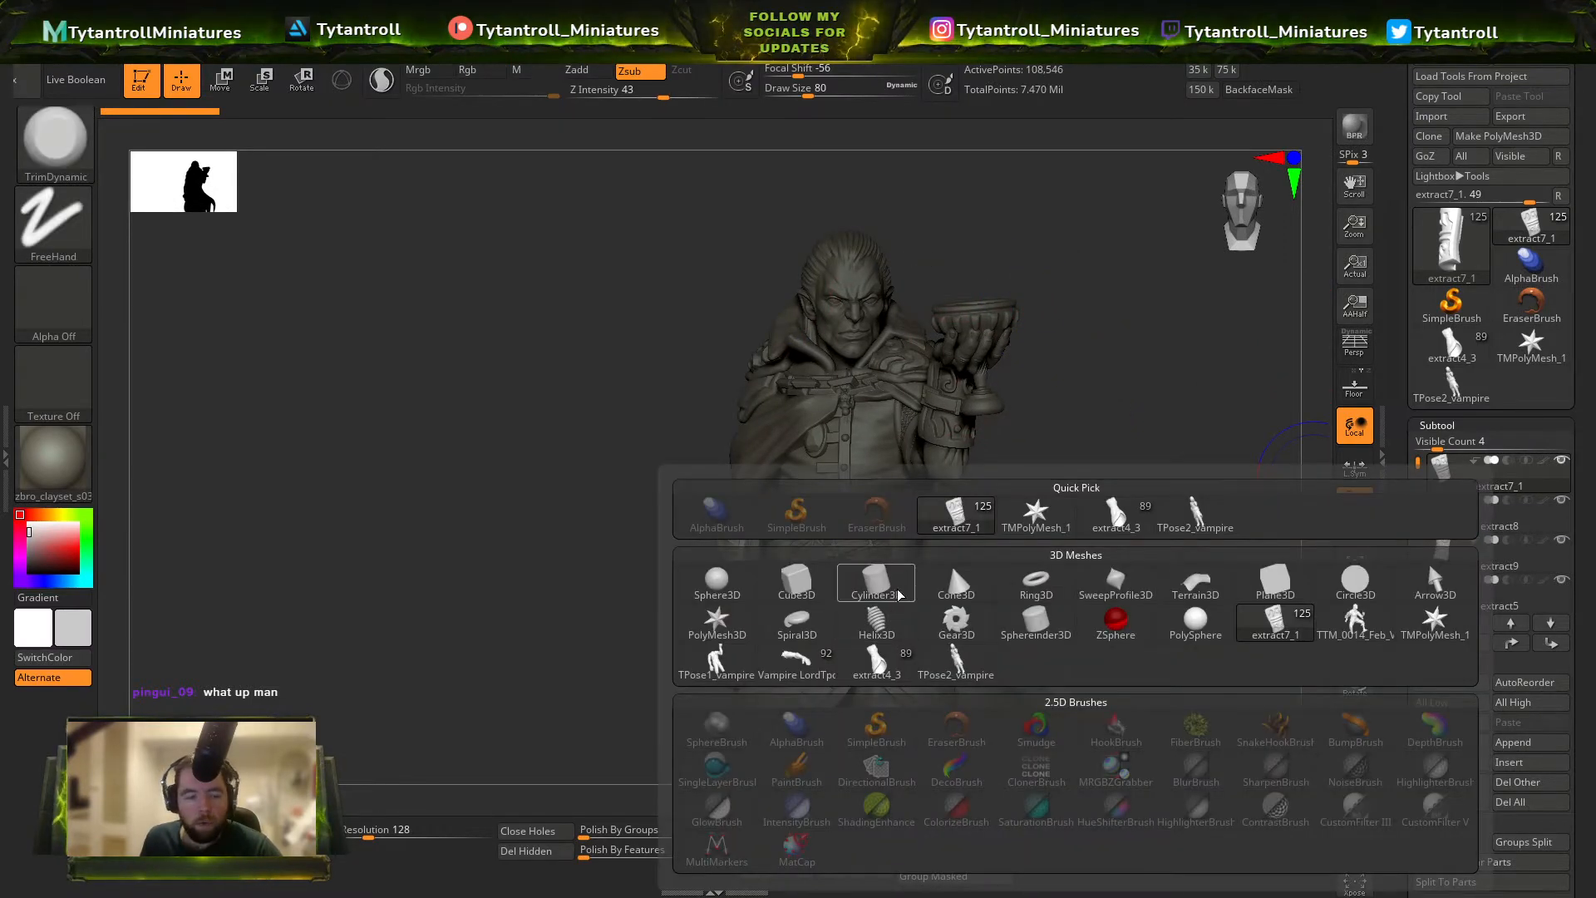
{"action": "left_click", "coordinate": [876, 582]}
Scale the new cylinder down uniformly and move it off the belt beside the figure's forearm, shrinking it further there.
{"action": "key", "text": "w"}
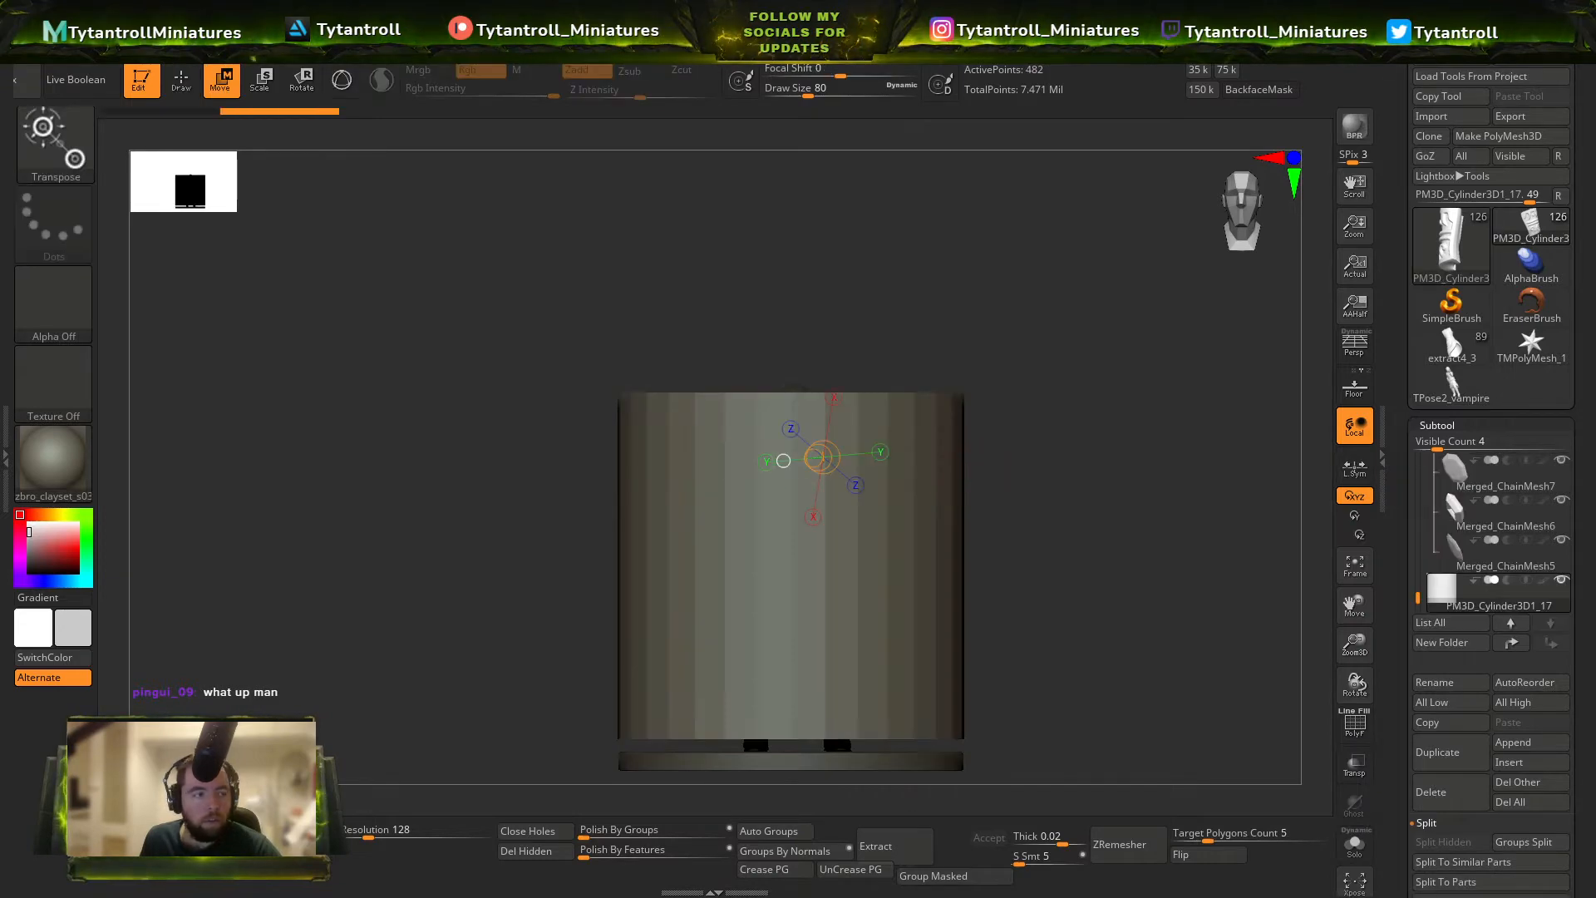
{"action": "key", "text": "y"}
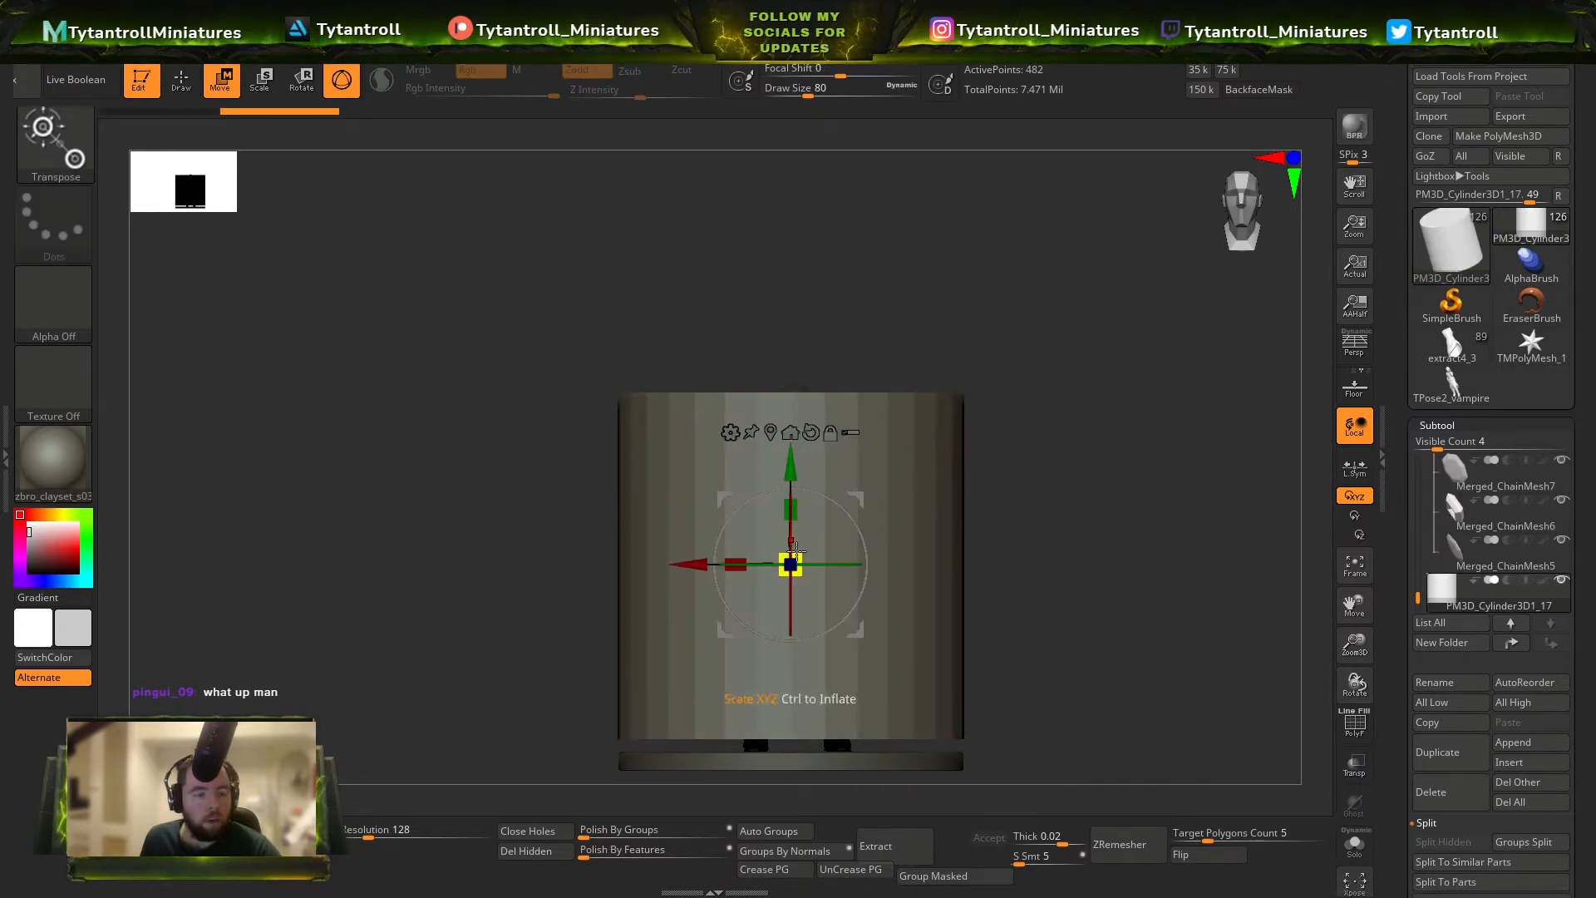
{"action": "left_click_drag", "start_coordinate": [797, 551], "coordinate": [440, 563]}
{"action": "left_click_drag", "start_coordinate": [981, 399], "coordinate": [1026, 446], "text": "alt"}
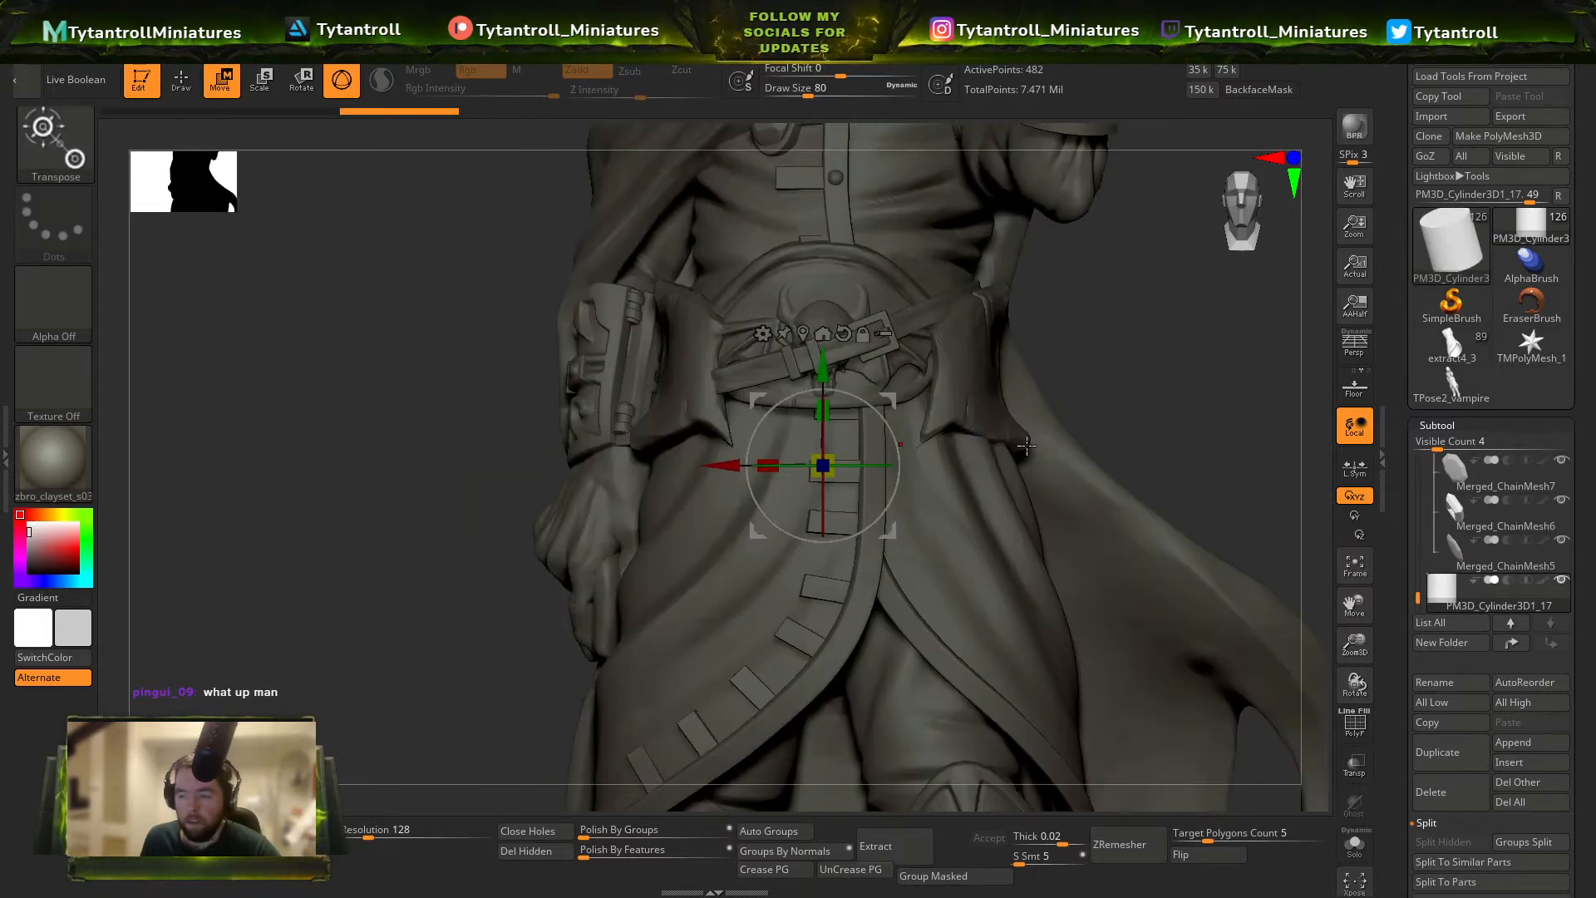
{"action": "left_click_drag", "start_coordinate": [890, 401], "coordinate": [714, 265]}
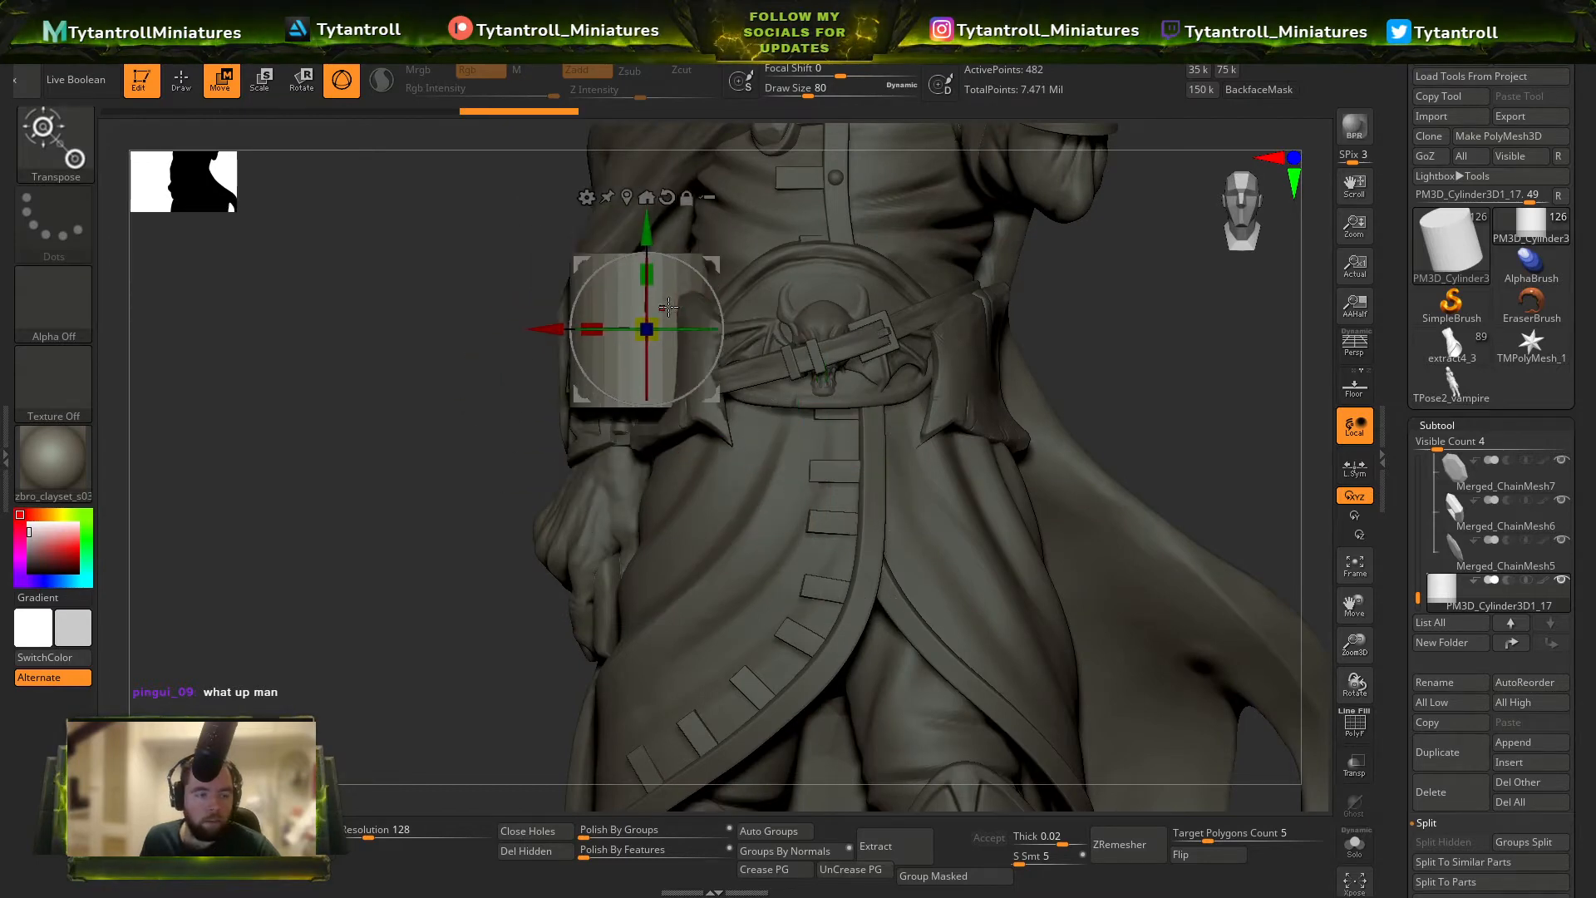
{"action": "left_click_drag", "start_coordinate": [647, 326], "coordinate": [665, 466]}
Move the small cylinder up beside the head and stretch it vertically into a long thin rod rising above the figure.
{"action": "left_click_drag", "start_coordinate": [849, 492], "coordinate": [983, 302]}
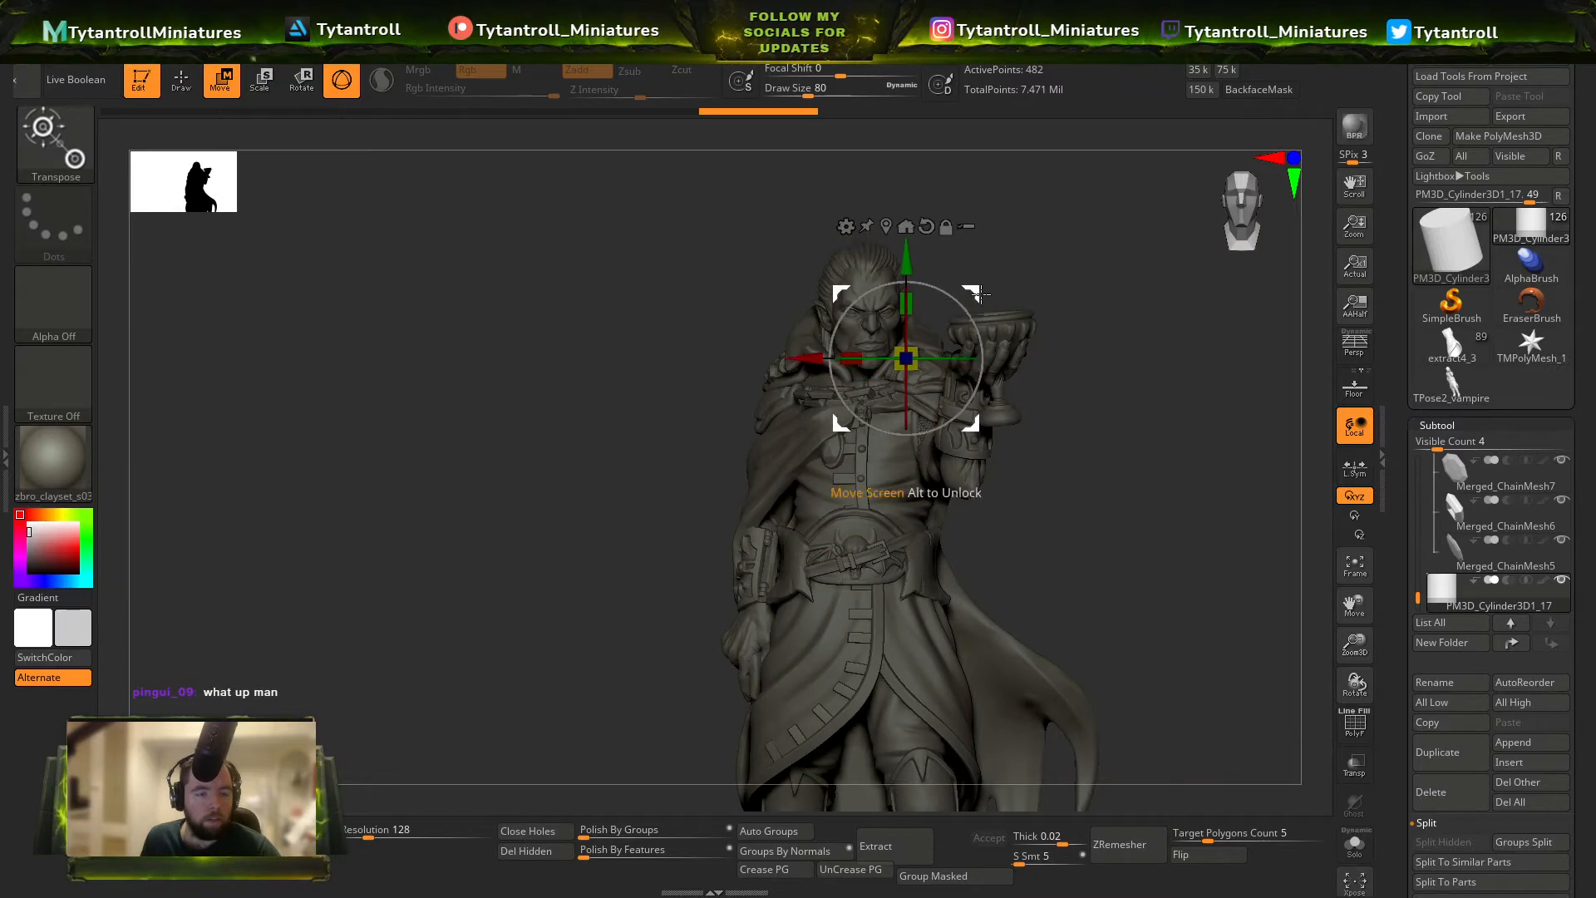
{"action": "right_click_drag", "start_coordinate": [984, 304], "coordinate": [989, 309], "text": "ctrl"}
{"action": "left_click_drag", "start_coordinate": [910, 70], "coordinate": [912, 68]}
{"action": "right_click_drag", "start_coordinate": [1093, 266], "coordinate": [1056, 416], "text": "ctrl"}
{"action": "left_click_drag", "start_coordinate": [907, 304], "coordinate": [919, 157]}
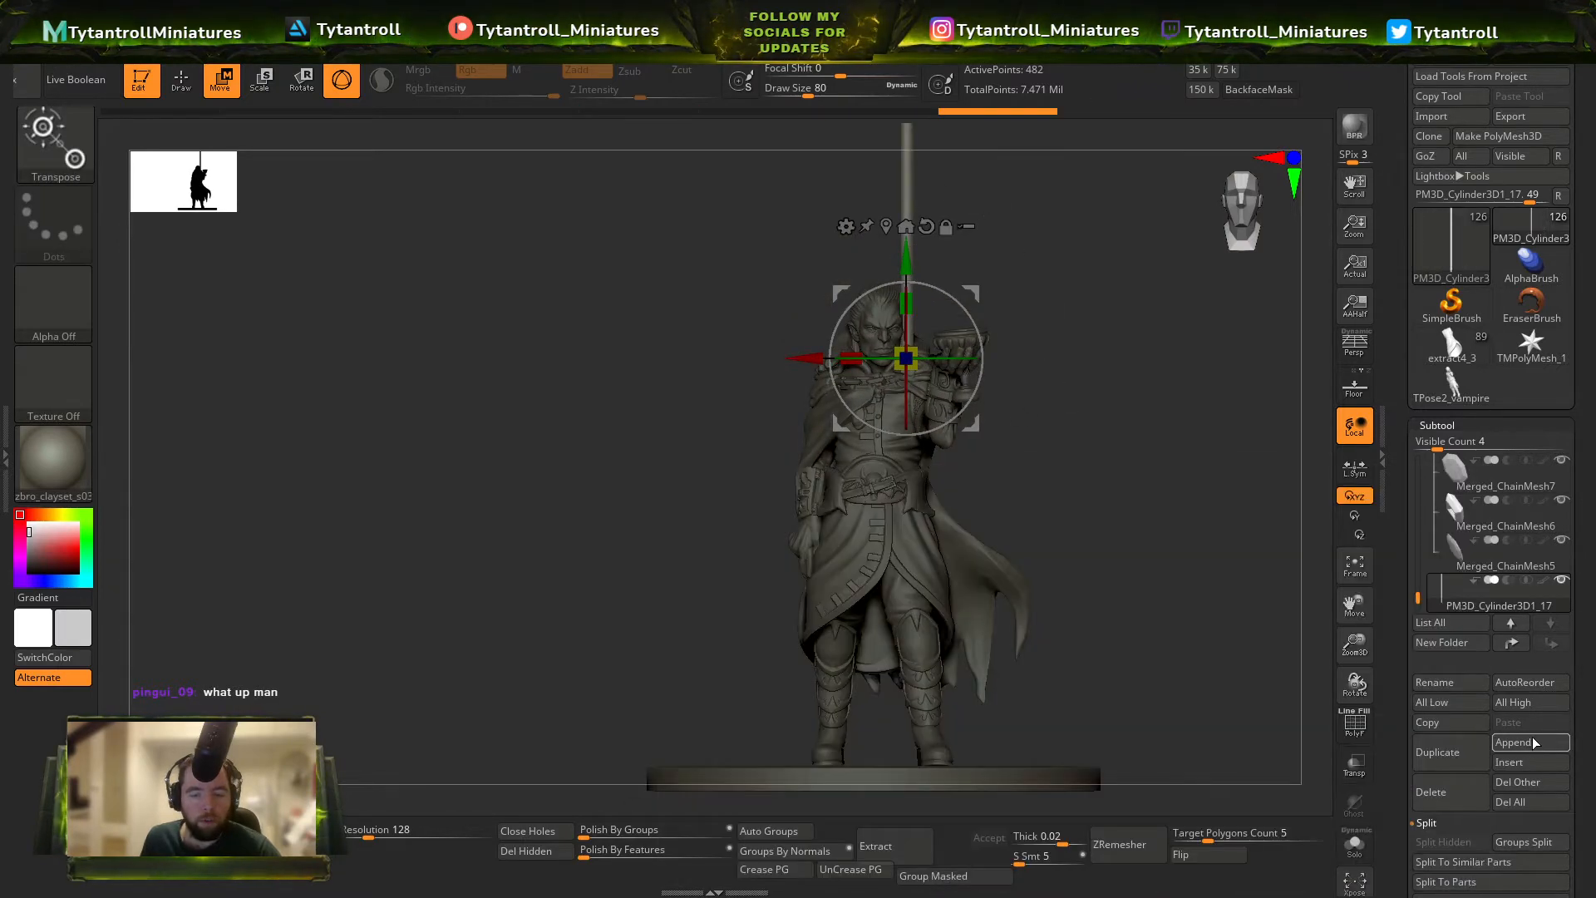
Append a second Cylinder3D primitive and scale it down until it fits inside the figure's body.
{"action": "left_click", "coordinate": [1515, 740]}
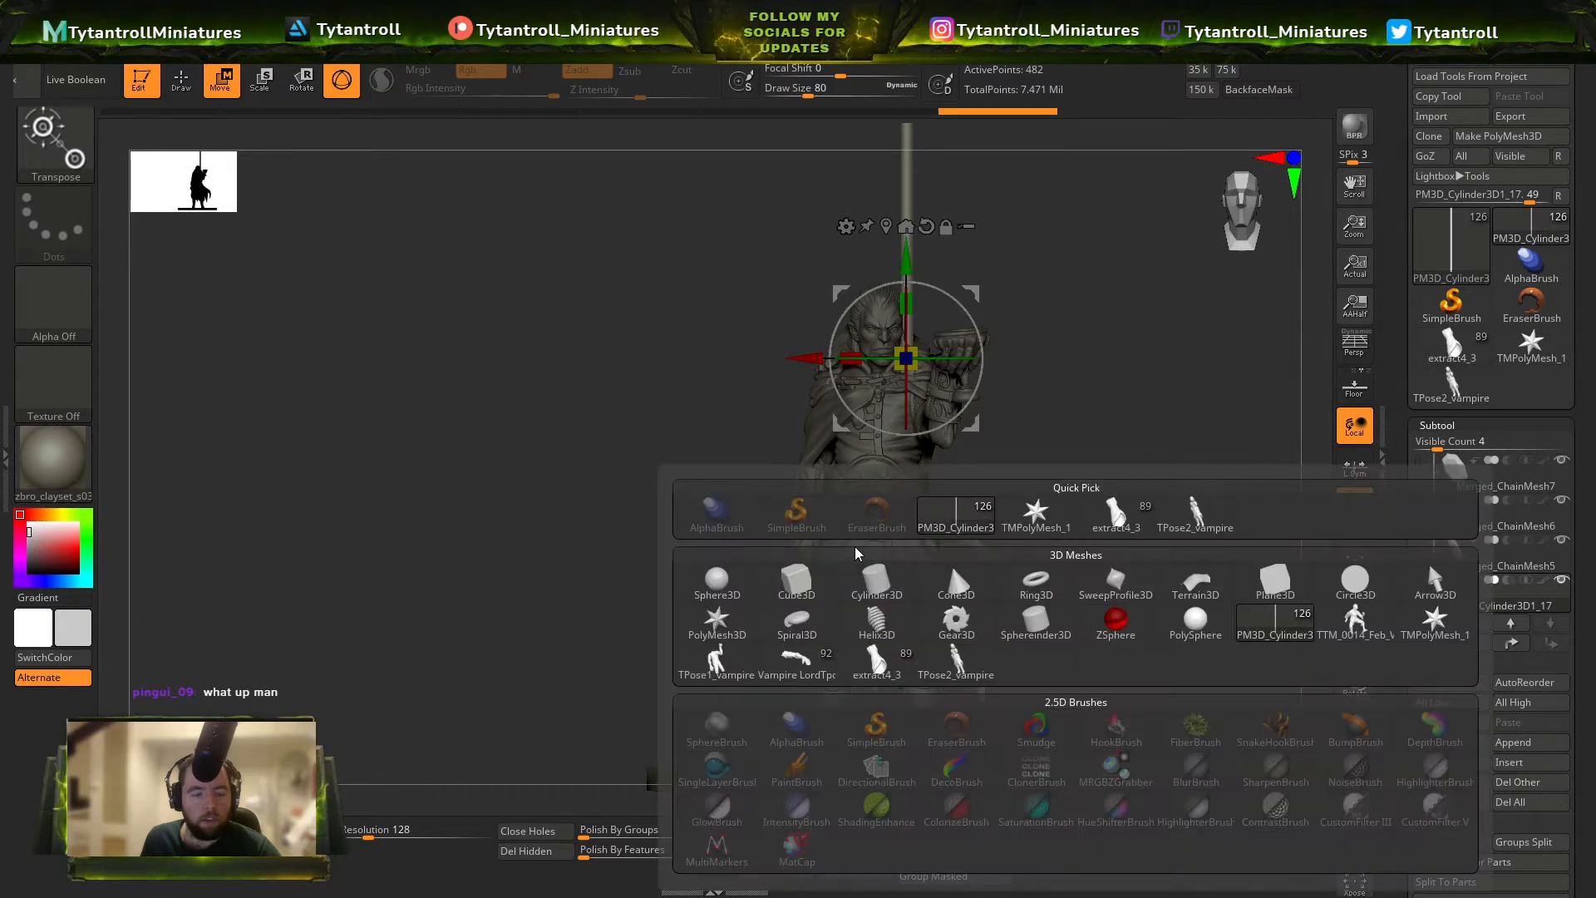
{"action": "left_click", "coordinate": [1526, 748]}
{"action": "left_click", "coordinate": [949, 562]}
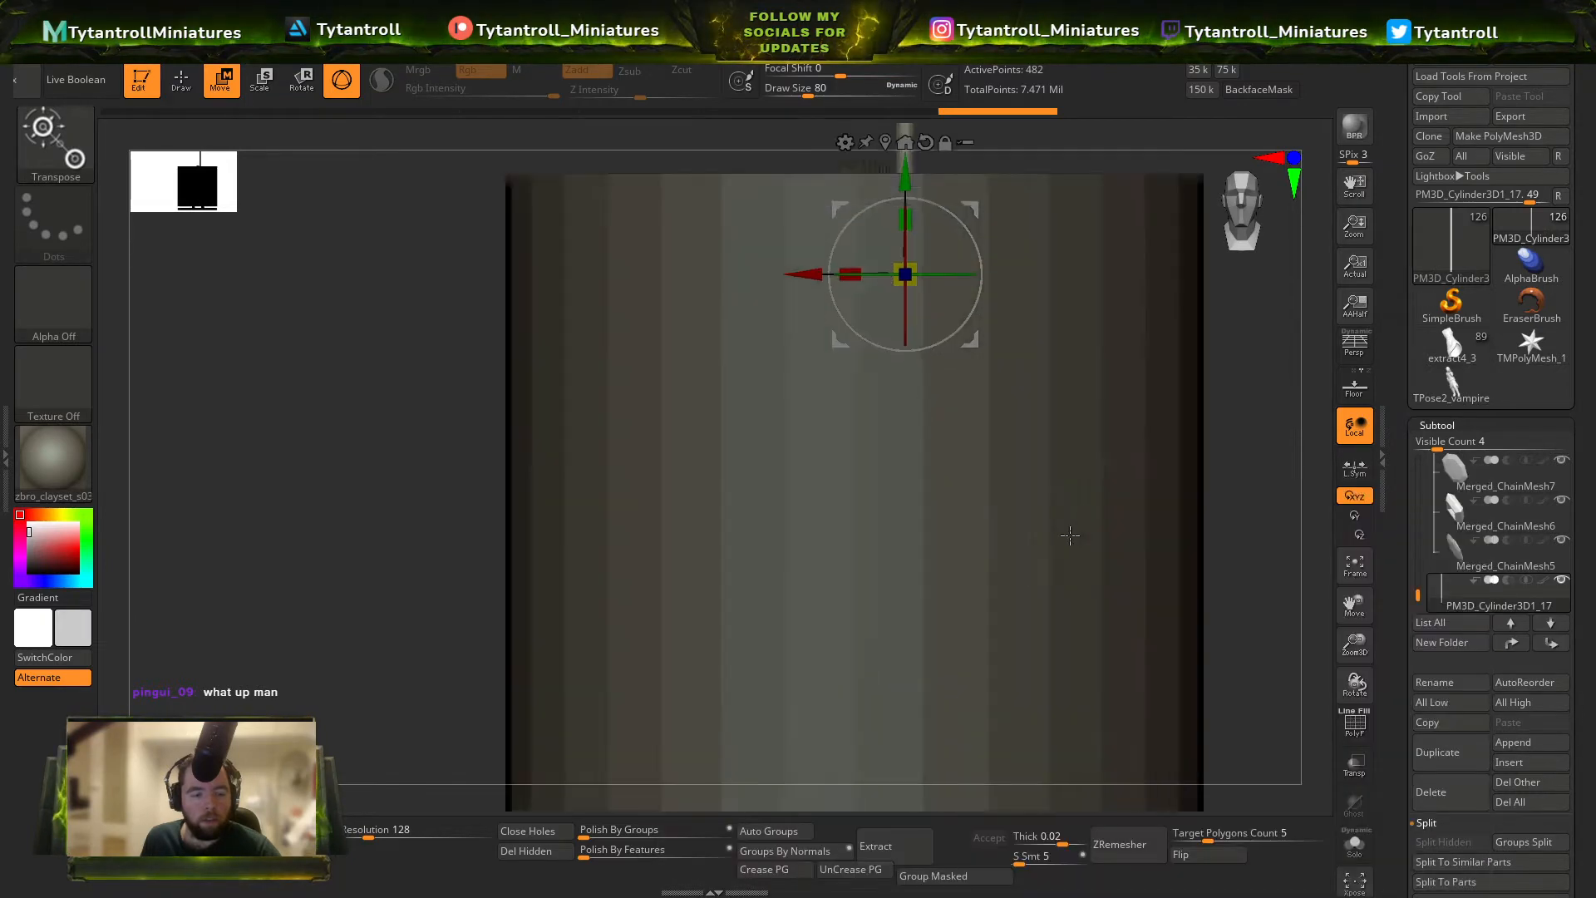
{"action": "key", "text": "r"}
{"action": "left_click_drag", "start_coordinate": [863, 515], "coordinate": [462, 519]}
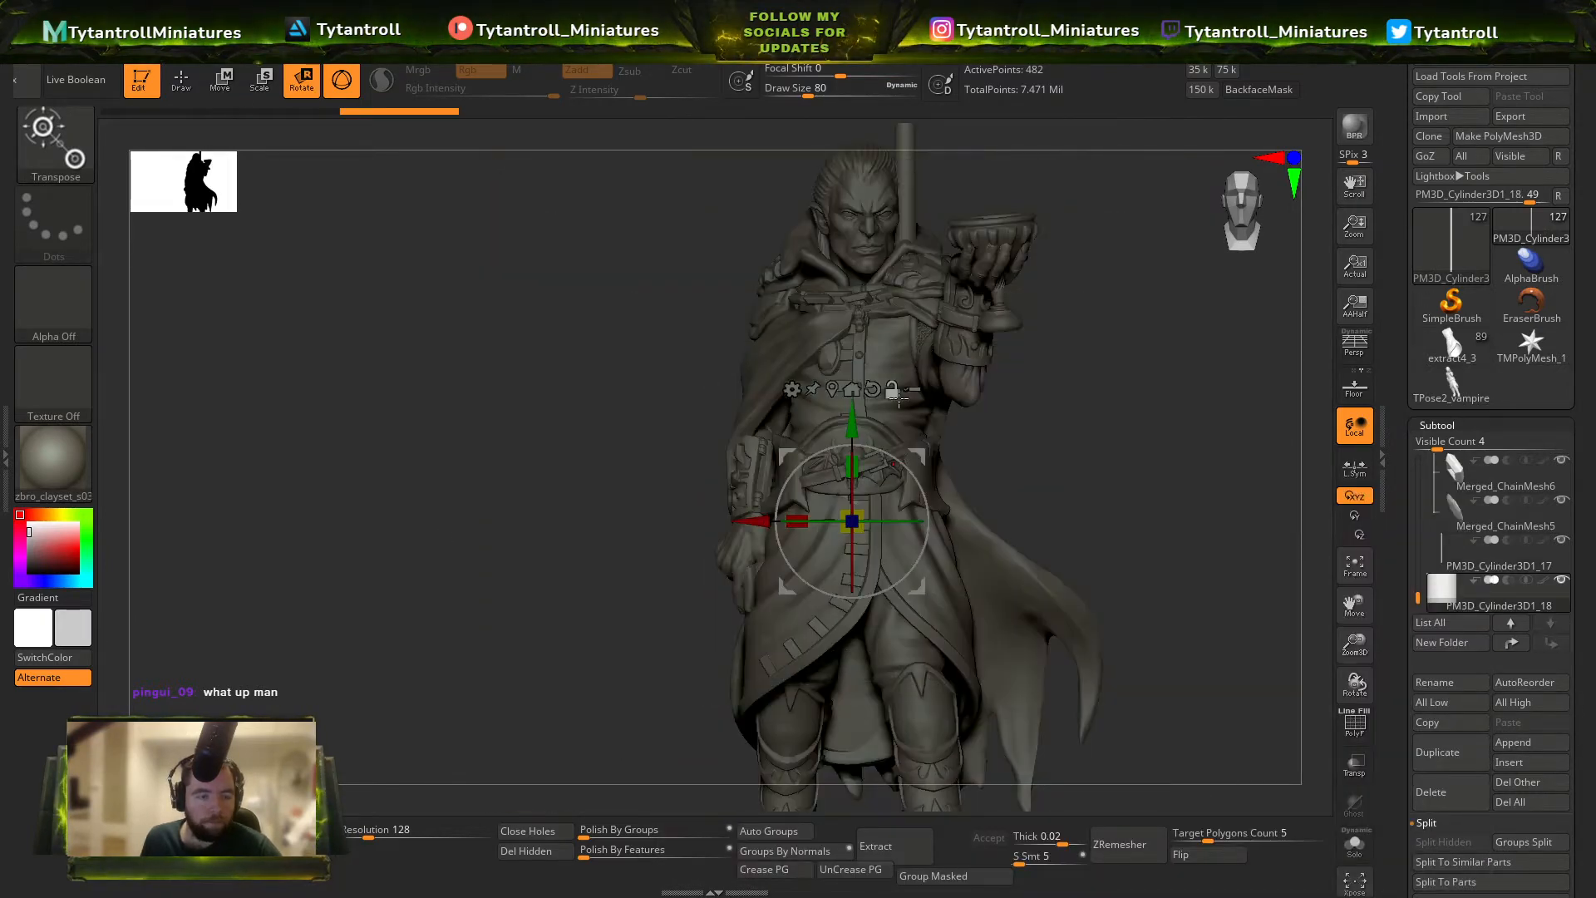
Move the second cylinder above the figure's head and scale it down to a small block next to the long rod.
{"action": "right_click_drag", "start_coordinate": [896, 394], "coordinate": [891, 597], "text": "alt"}
{"action": "left_click_drag", "start_coordinate": [849, 622], "coordinate": [838, 192]}
{"action": "right_click_drag", "start_coordinate": [916, 236], "coordinate": [954, 428], "text": "ctrl"}
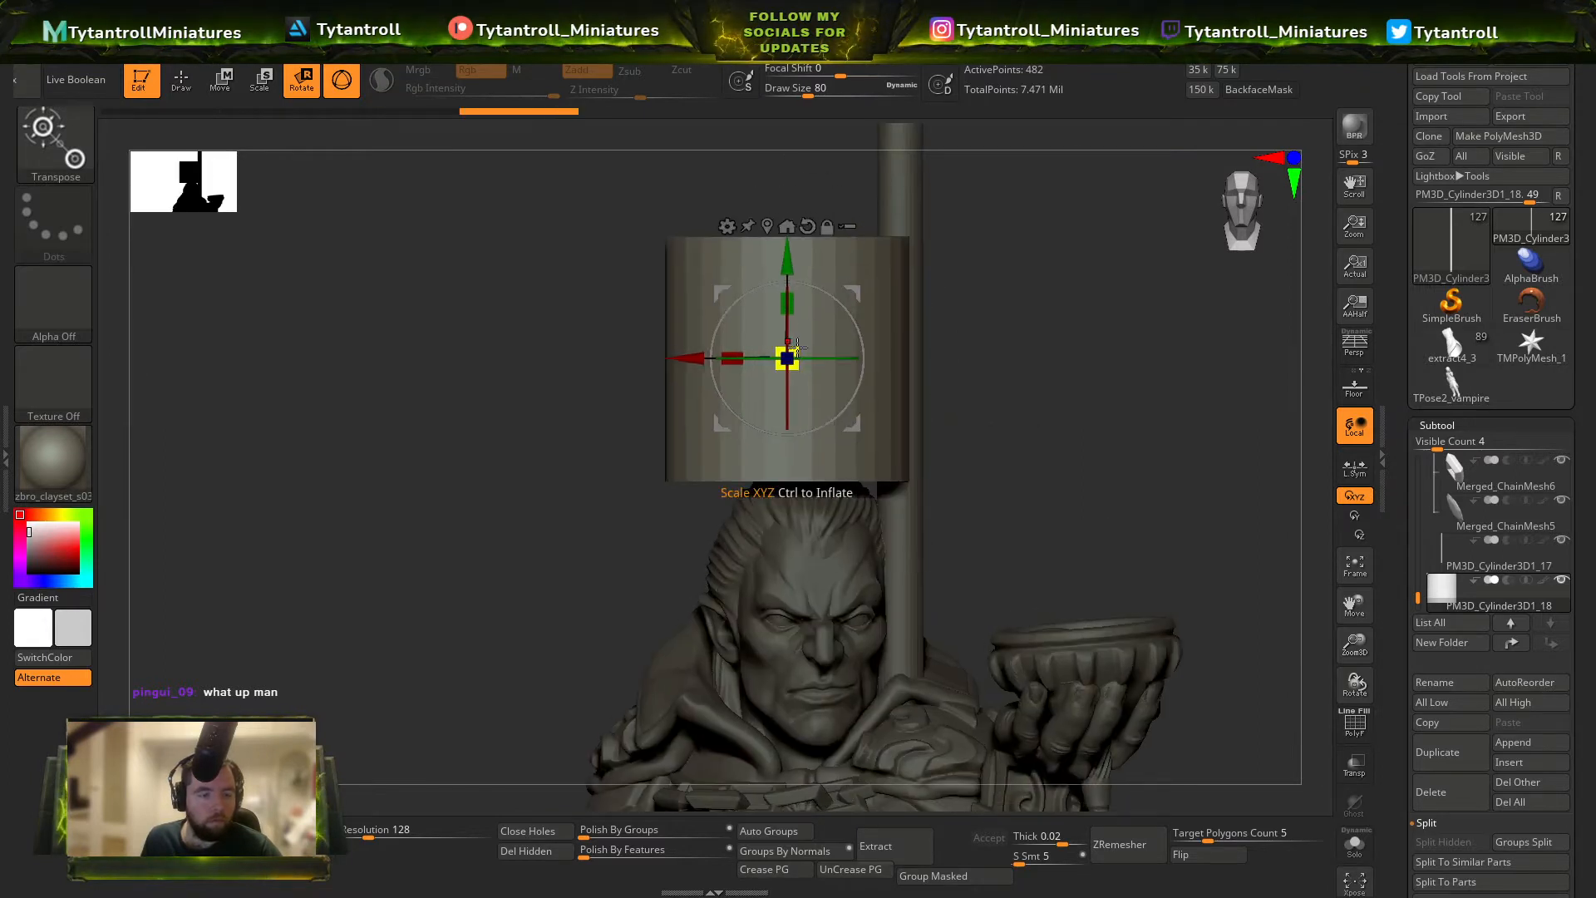
{"action": "left_click_drag", "start_coordinate": [787, 358], "coordinate": [642, 366]}
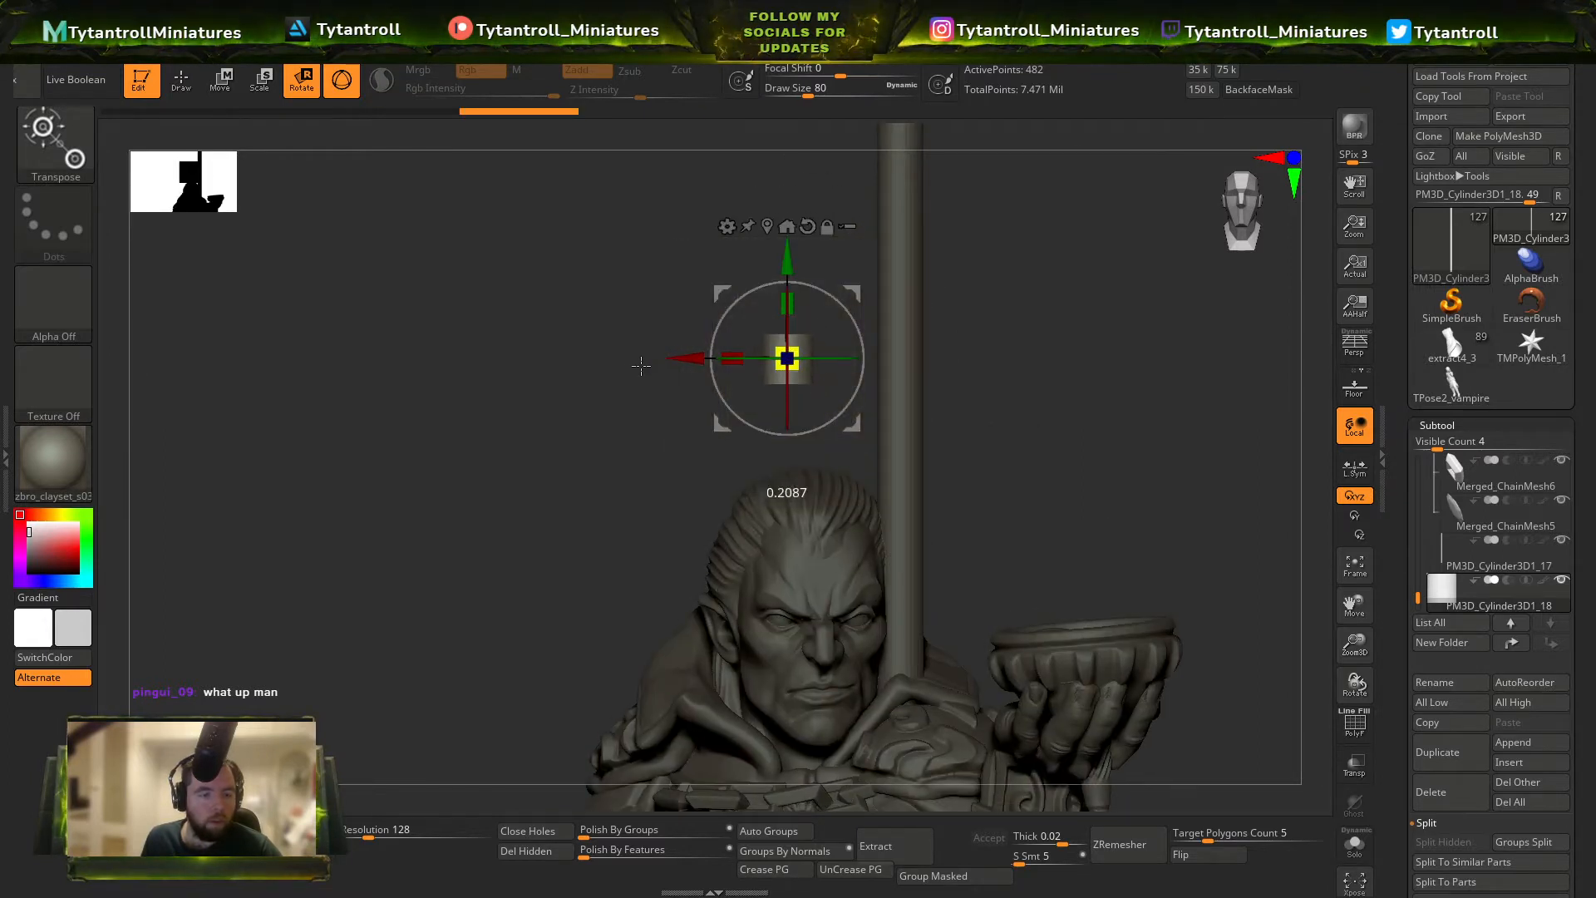
Stretch the small cylinder vertically into a shorter rod beside the long one and raise it clear of the head.
{"action": "key", "text": "q"}
{"action": "right_click_drag", "start_coordinate": [823, 338], "coordinate": [952, 514], "text": "alt"}
{"action": "key", "text": "w"}
{"action": "mouse_move", "coordinate": [916, 479]}
{"action": "left_mouse_down"}
{"action": "mouse_move", "coordinate": [940, 314]}
{"action": "mouse_move", "coordinate": [982, 211]}
{"action": "mouse_move", "coordinate": [974, 274]}
{"action": "left_mouse_up"}
{"action": "right_click_drag", "start_coordinate": [1068, 432], "coordinate": [1116, 456], "text": "ctrl"}
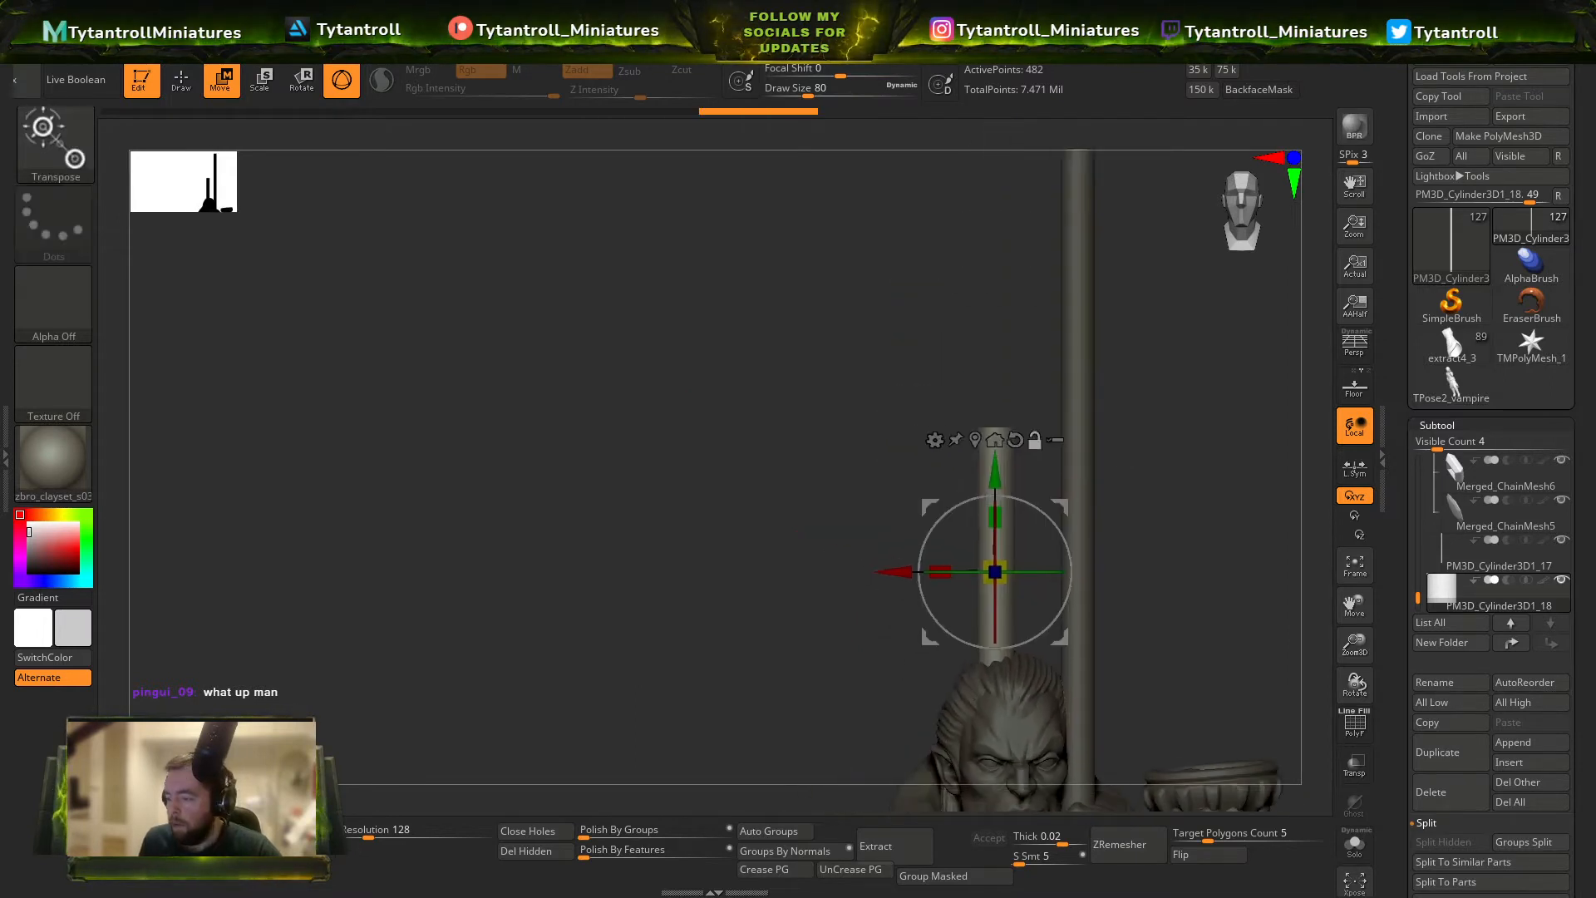
{"action": "left_click_drag", "start_coordinate": [1001, 482], "coordinate": [1001, 364]}
Append a Sphere3D primitive as another subtool.
{"action": "key", "text": "shift+f"}
{"action": "key", "text": "shift+f"}
{"action": "left_click", "coordinate": [1526, 745]}
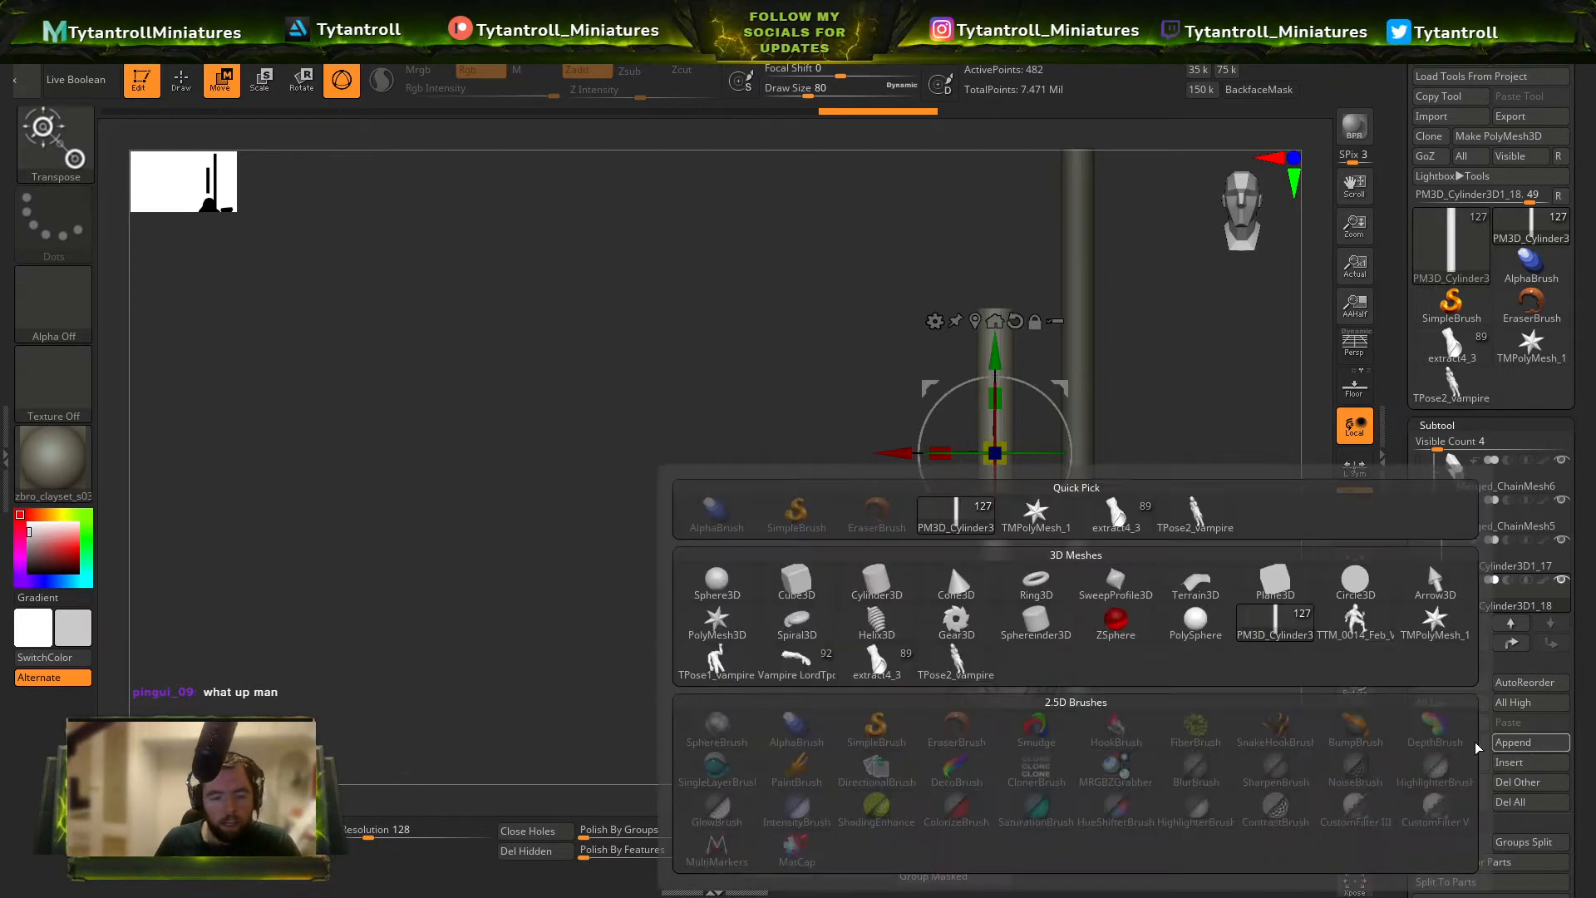
{"action": "mouse_move", "coordinate": [888, 588]}
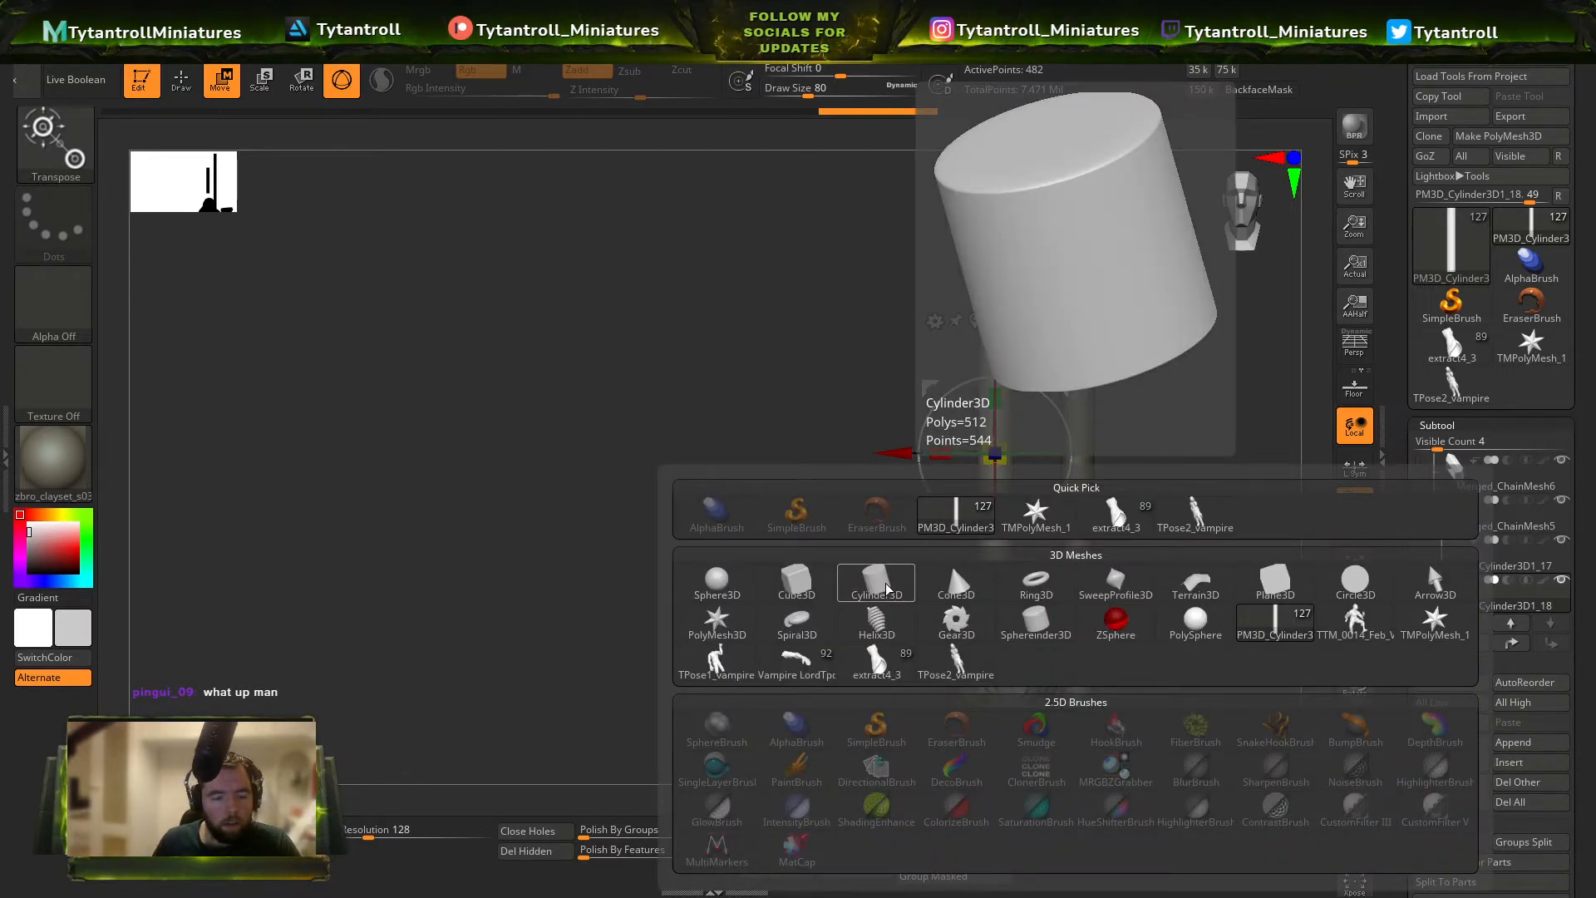
{"action": "left_click", "coordinate": [716, 580]}
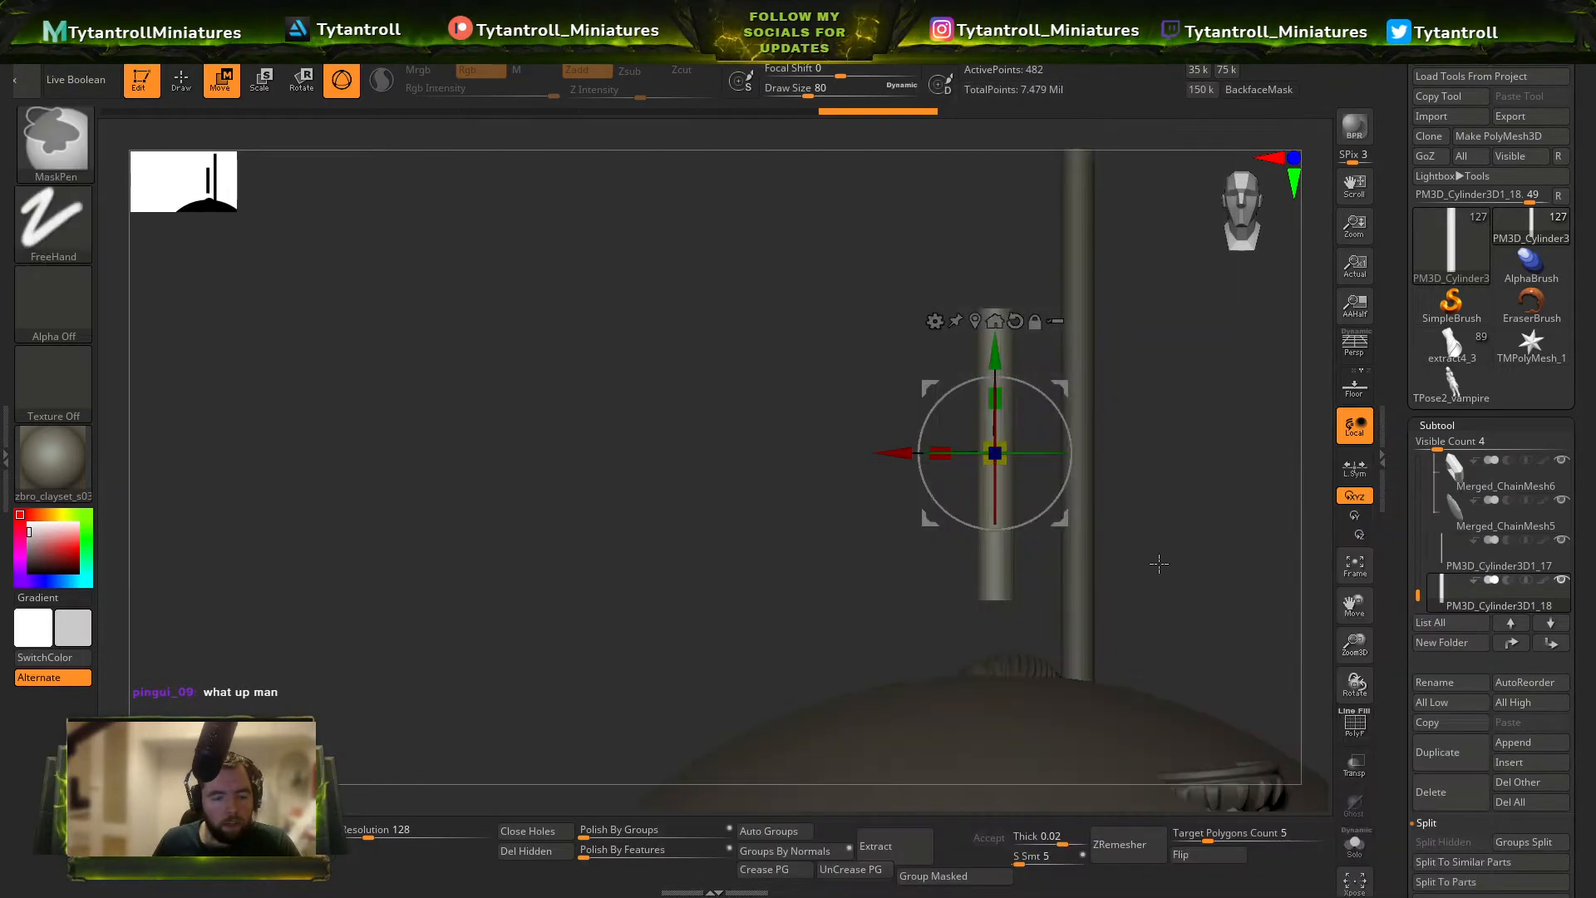
Move the sphere up above the head, scale it down and fit it onto the lower end of the shorter rod.
{"action": "left_click_drag", "start_coordinate": [948, 713], "coordinate": [988, 246]}
{"action": "right_click_drag", "start_coordinate": [997, 258], "coordinate": [1044, 457], "text": "ctrl"}
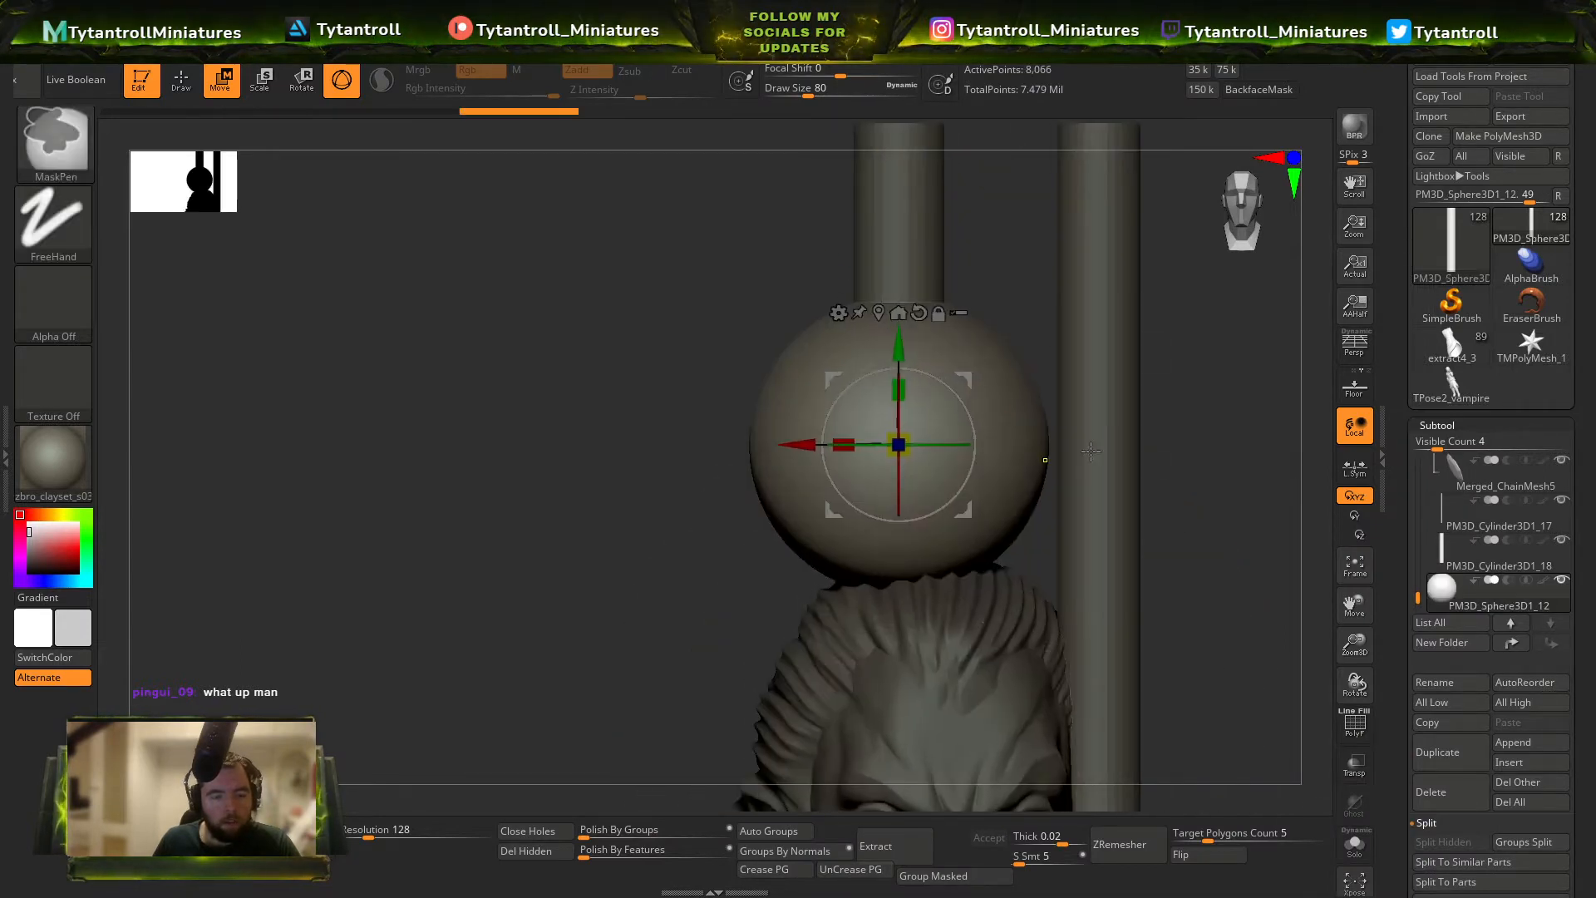
{"action": "left_click_drag", "start_coordinate": [900, 443], "coordinate": [759, 431]}
{"action": "left_click_drag", "start_coordinate": [914, 389], "coordinate": [931, 266]}
Choose the TrimDynamic brush and activate radial symmetry around the Y axis with a radial count of 8 for the sphere.
{"action": "key", "text": "b"}
{"action": "key", "text": "t"}
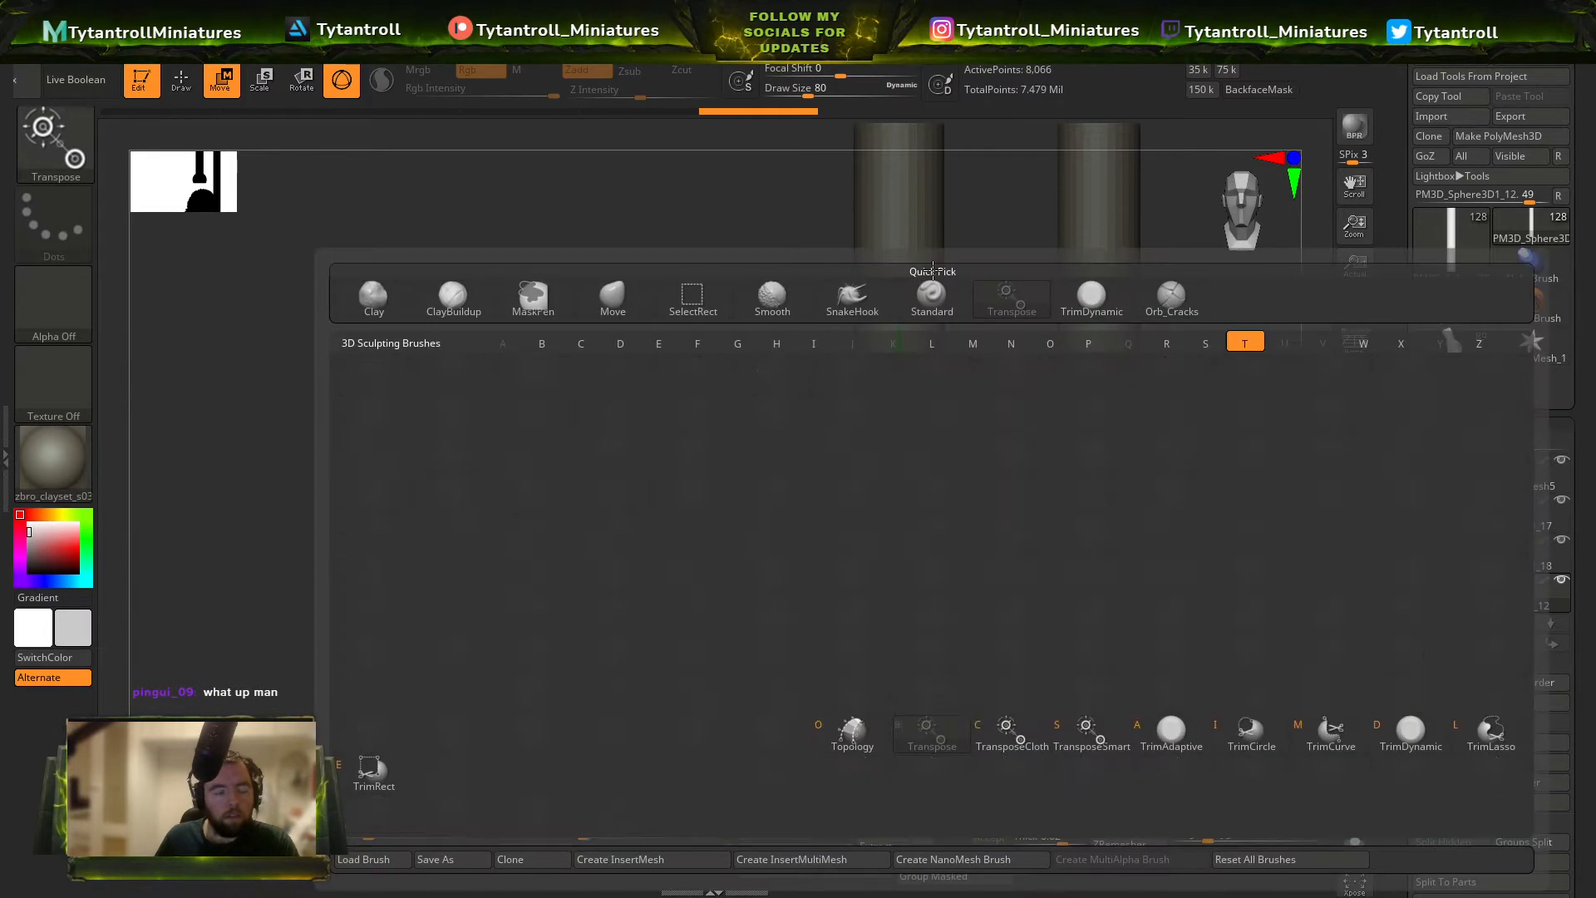
{"action": "key", "text": "d"}
{"action": "mouse_move", "coordinate": [722, 415]}
{"action": "right_mouse_down"}
{"action": "mouse_move", "coordinate": [766, 474]}
{"action": "mouse_move", "coordinate": [1168, 371]}
{"action": "mouse_move", "coordinate": [1056, 166]}
{"action": "right_mouse_up"}
{"action": "key", "text": "shift+f"}
{"action": "key", "text": "shift+f"}
{"action": "mouse_move", "coordinate": [984, 30]}
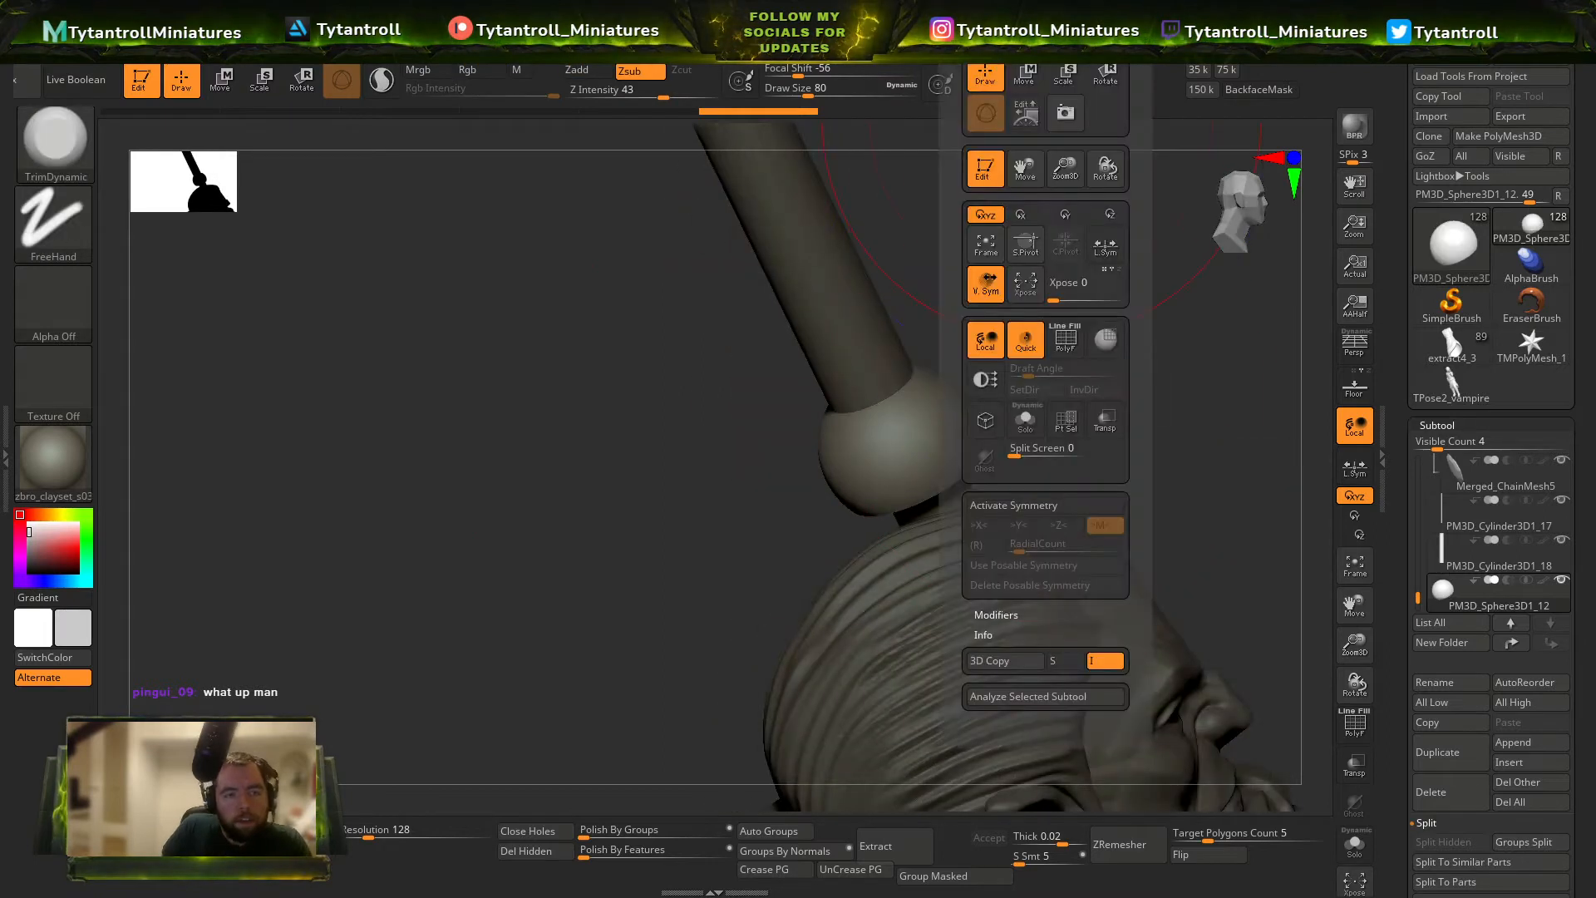
{"action": "left_click", "coordinate": [1022, 509]}
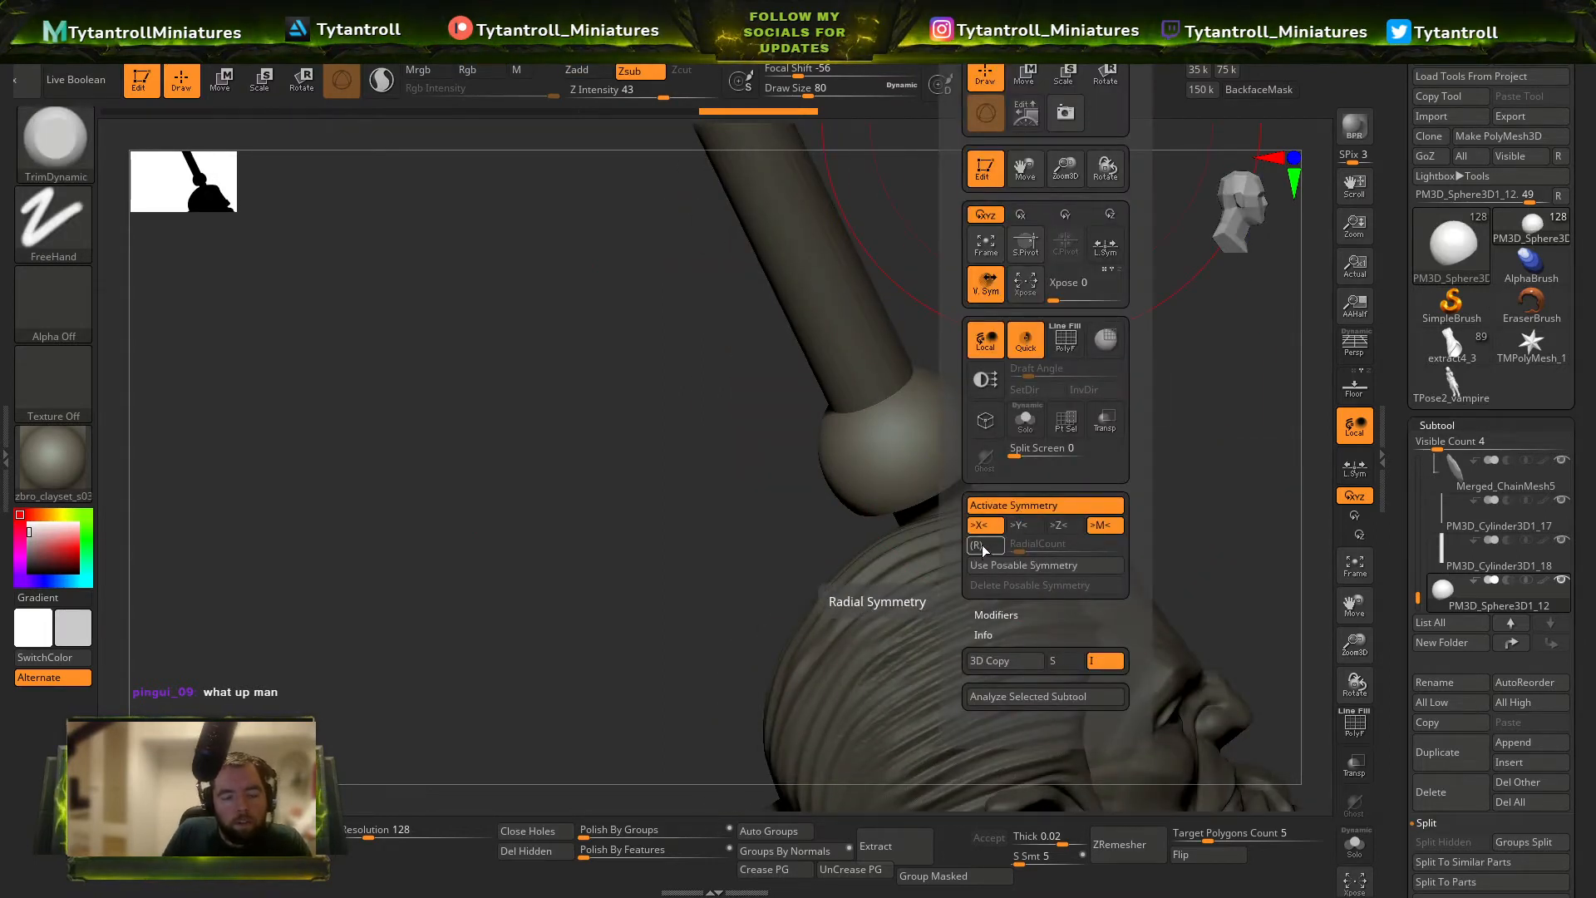
{"action": "left_click", "coordinate": [981, 546]}
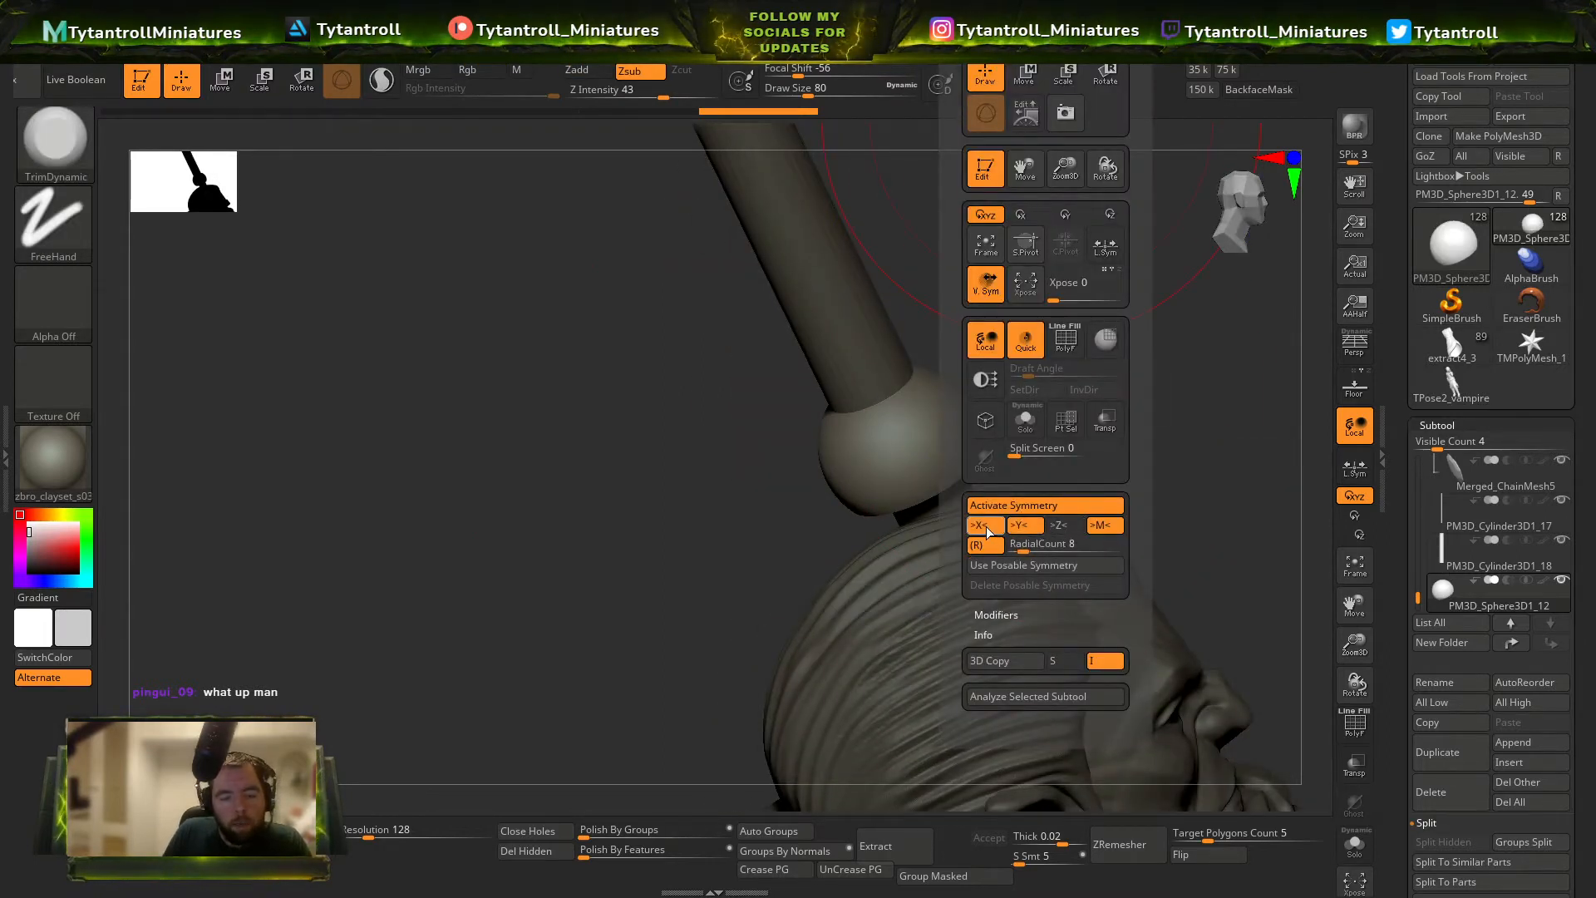
Trim the sphere with radial symmetry into a flared, flat-bottomed end piece for the shorter rod.
{"action": "mouse_move", "coordinate": [1035, 401]}
{"action": "left_mouse_down"}
{"action": "mouse_move", "coordinate": [933, 438]}
{"action": "mouse_move", "coordinate": [877, 436]}
{"action": "mouse_move", "coordinate": [903, 423]}
{"action": "mouse_move", "coordinate": [877, 394]}
{"action": "mouse_move", "coordinate": [910, 389]}
{"action": "left_mouse_up"}
{"action": "key", "text": "s"}
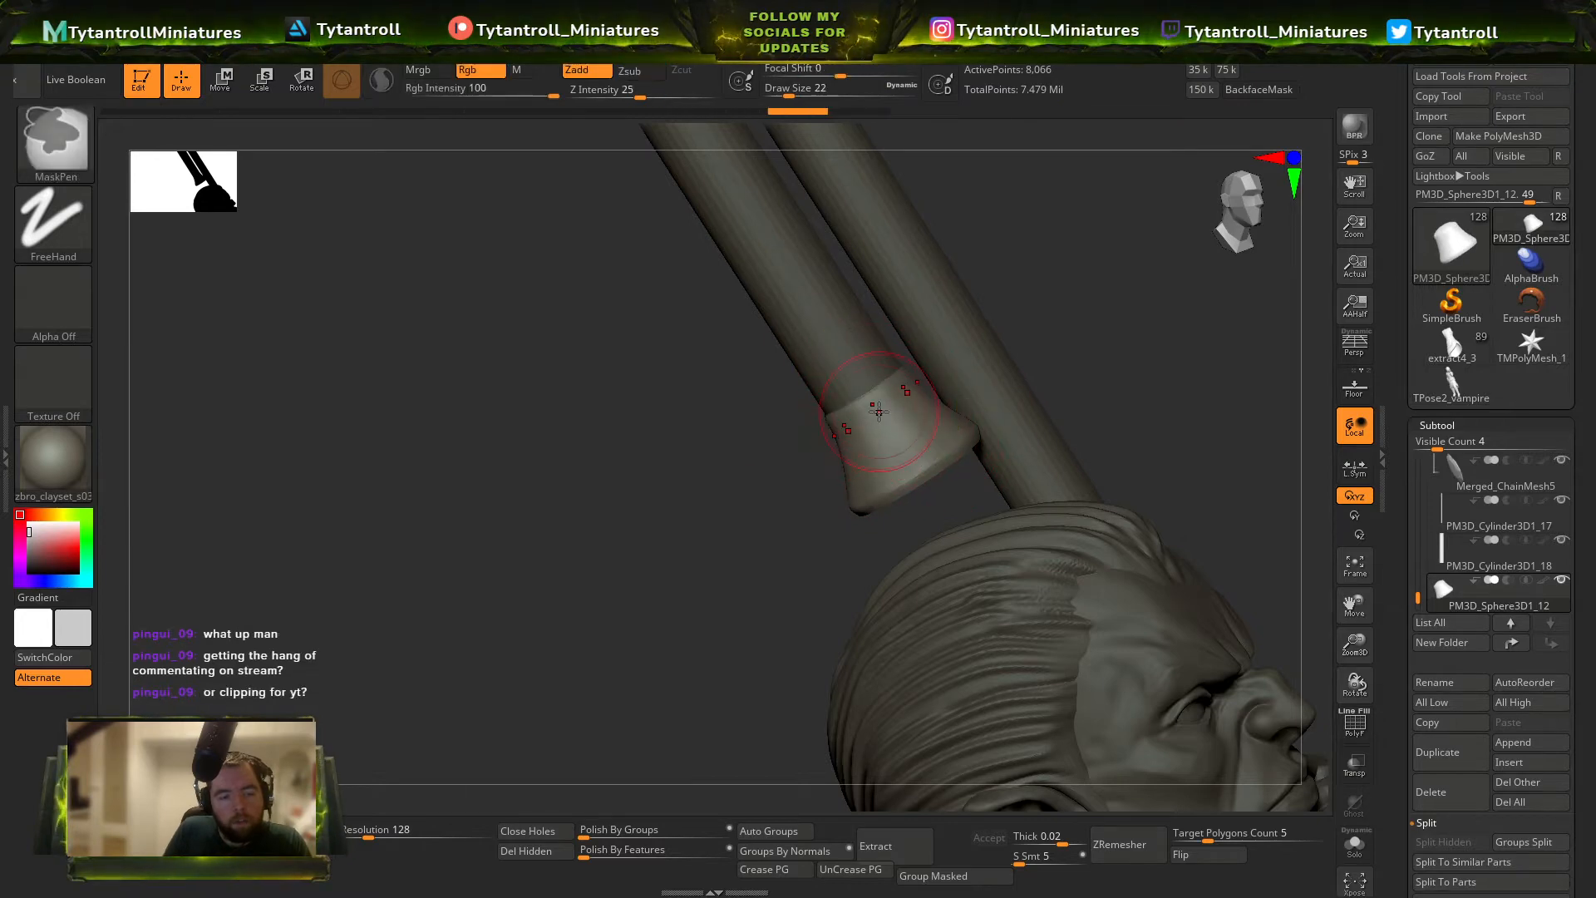
{"action": "left_click_drag", "start_coordinate": [1097, 310], "coordinate": [642, 582]}
{"action": "key", "text": "shift+f"}
{"action": "key", "text": "shift+f"}
Duplicate the shorter rod and flatten the copy into a short band around its middle.
{"action": "left_click", "coordinate": [919, 430], "text": "alt"}
{"action": "right_click_drag", "start_coordinate": [940, 430], "coordinate": [812, 140], "text": "ctrl"}
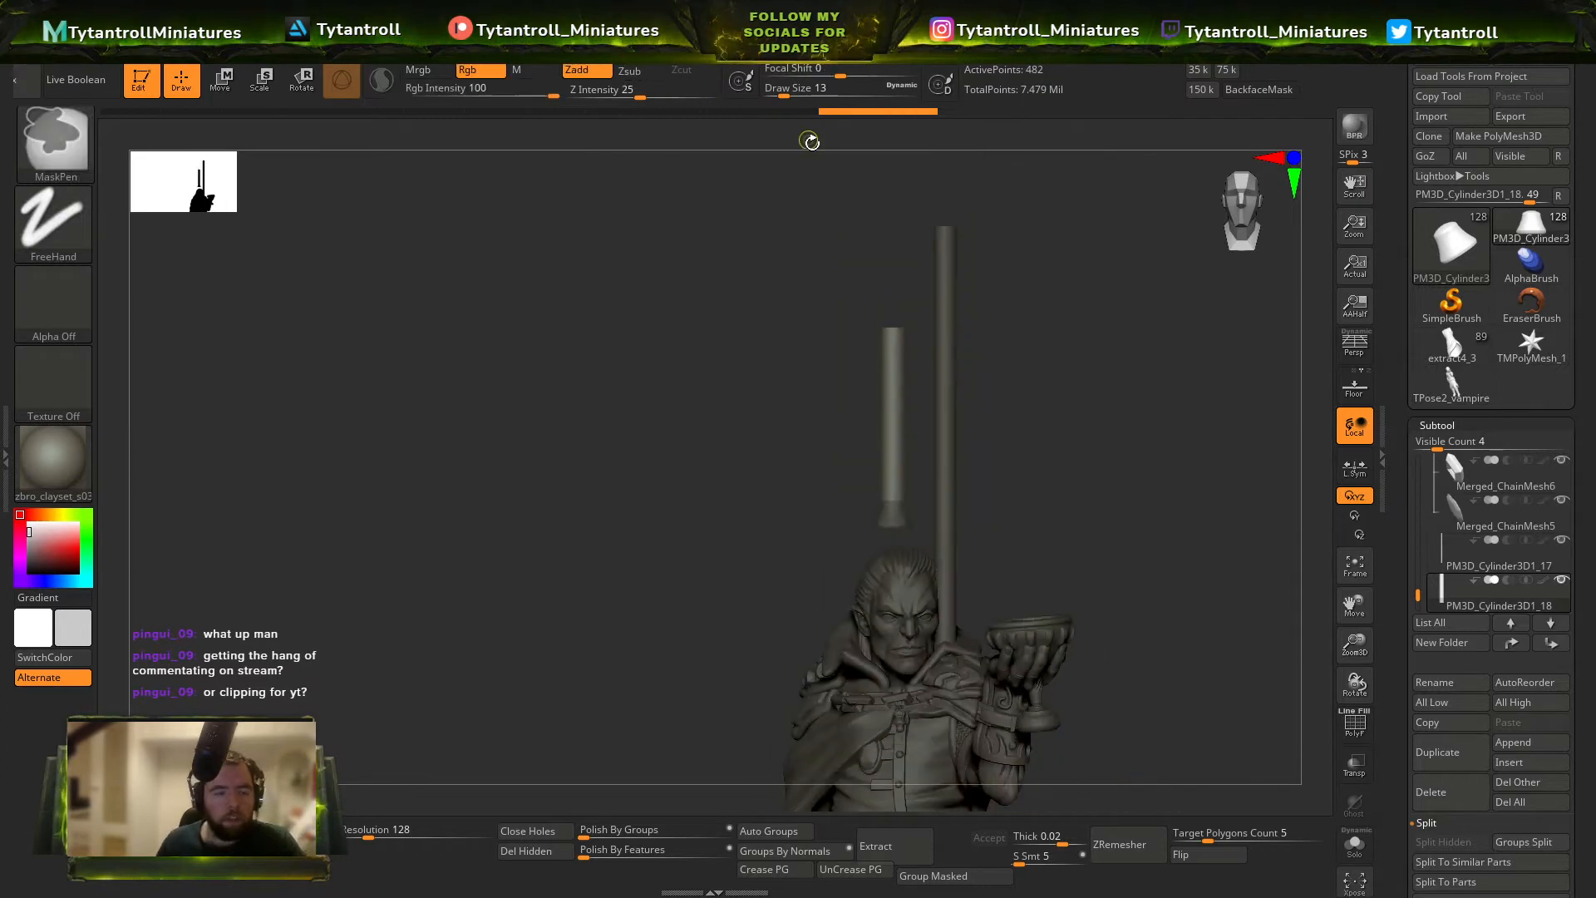
{"action": "key", "text": "ctrl+shift+d"}
{"action": "key", "text": "w"}
{"action": "key", "text": "f"}
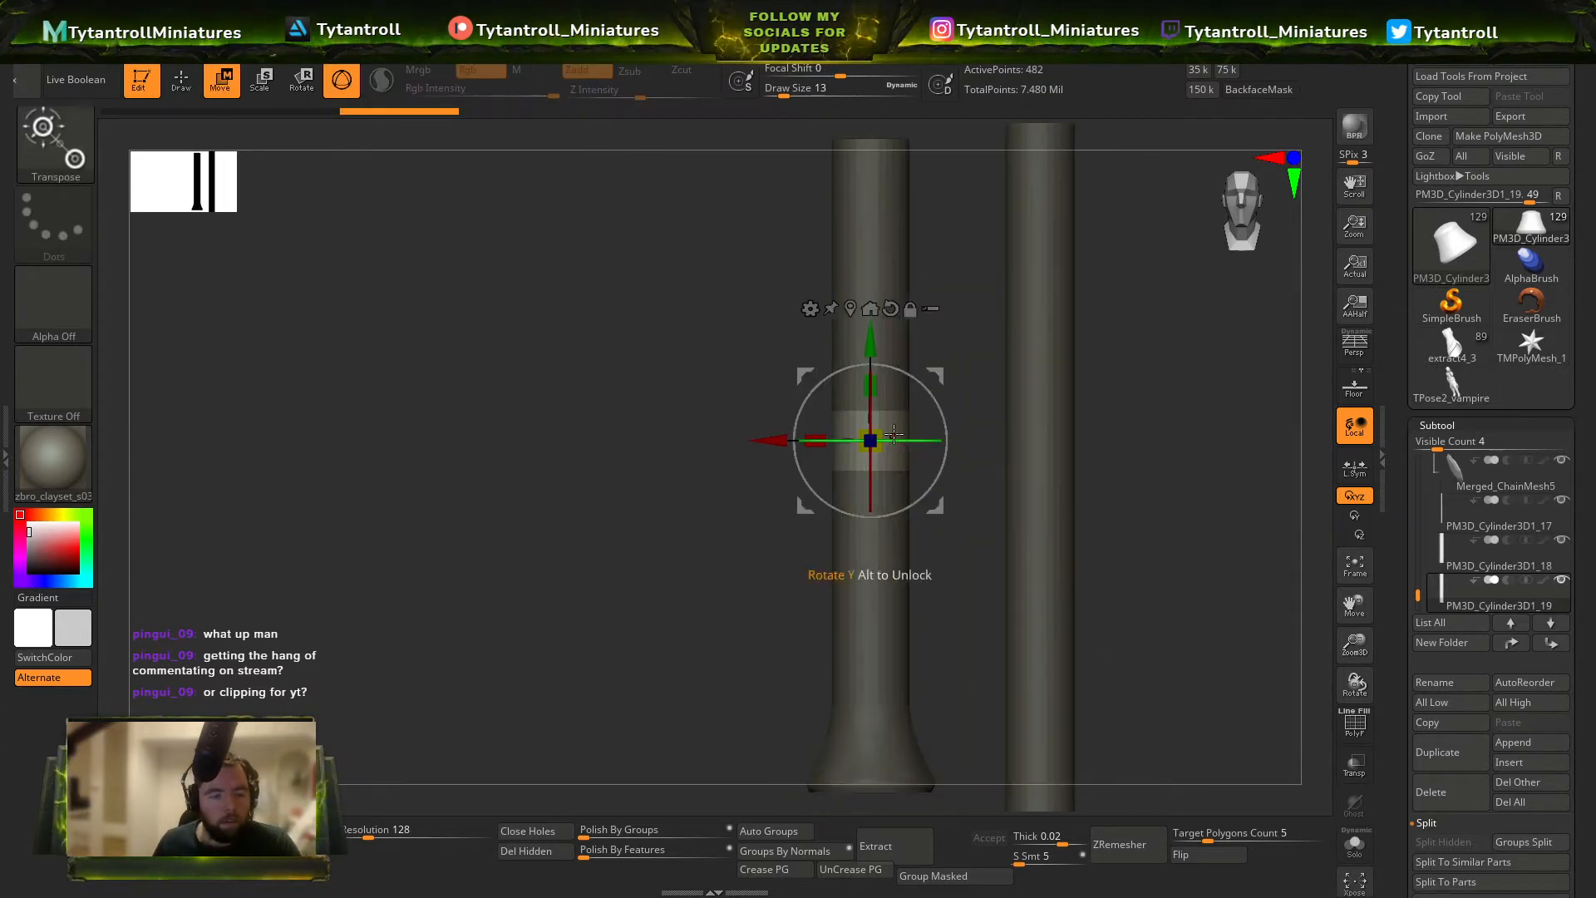
Shape the band into a wider, thin ring where the rod meets the flared end piece, and layer a second, wider ring over it.
{"action": "left_click_drag", "start_coordinate": [870, 342], "coordinate": [870, 581]}
{"action": "right_click_drag", "start_coordinate": [878, 581], "coordinate": [917, 430], "text": "alt"}
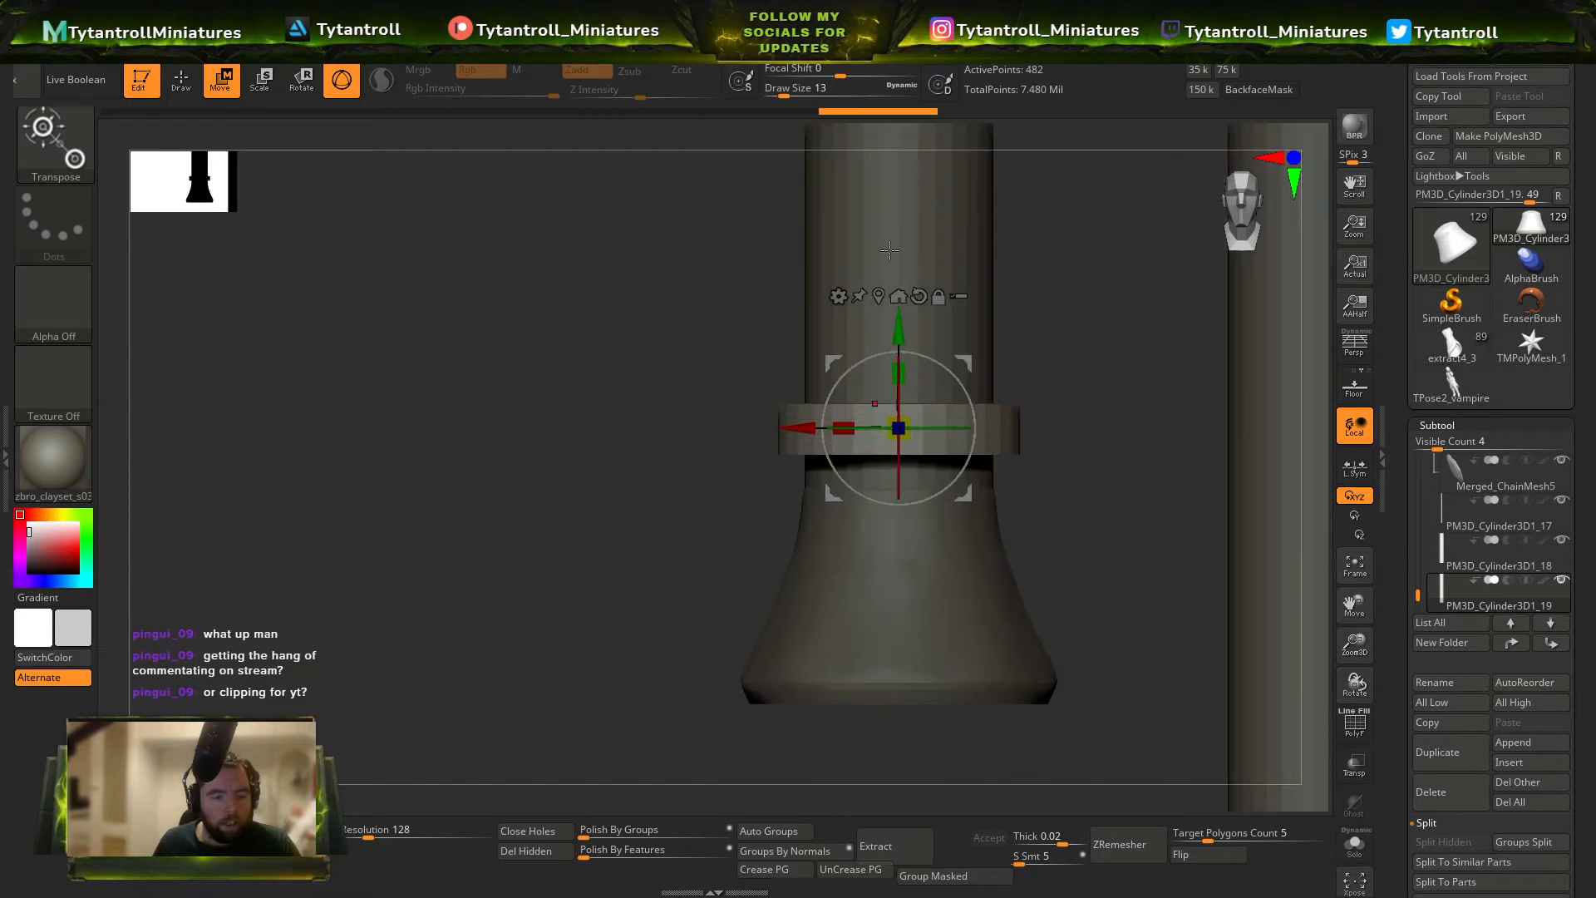
{"action": "left_click_drag", "start_coordinate": [899, 333], "coordinate": [899, 392]}
{"action": "mouse_move", "coordinate": [911, 473]}
{"action": "left_mouse_down"}
{"action": "mouse_move", "coordinate": [896, 474]}
{"action": "mouse_move", "coordinate": [914, 489]}
{"action": "mouse_move", "coordinate": [905, 460]}
{"action": "mouse_move", "coordinate": [902, 475]}
{"action": "left_mouse_up"}
{"action": "key", "text": "q"}
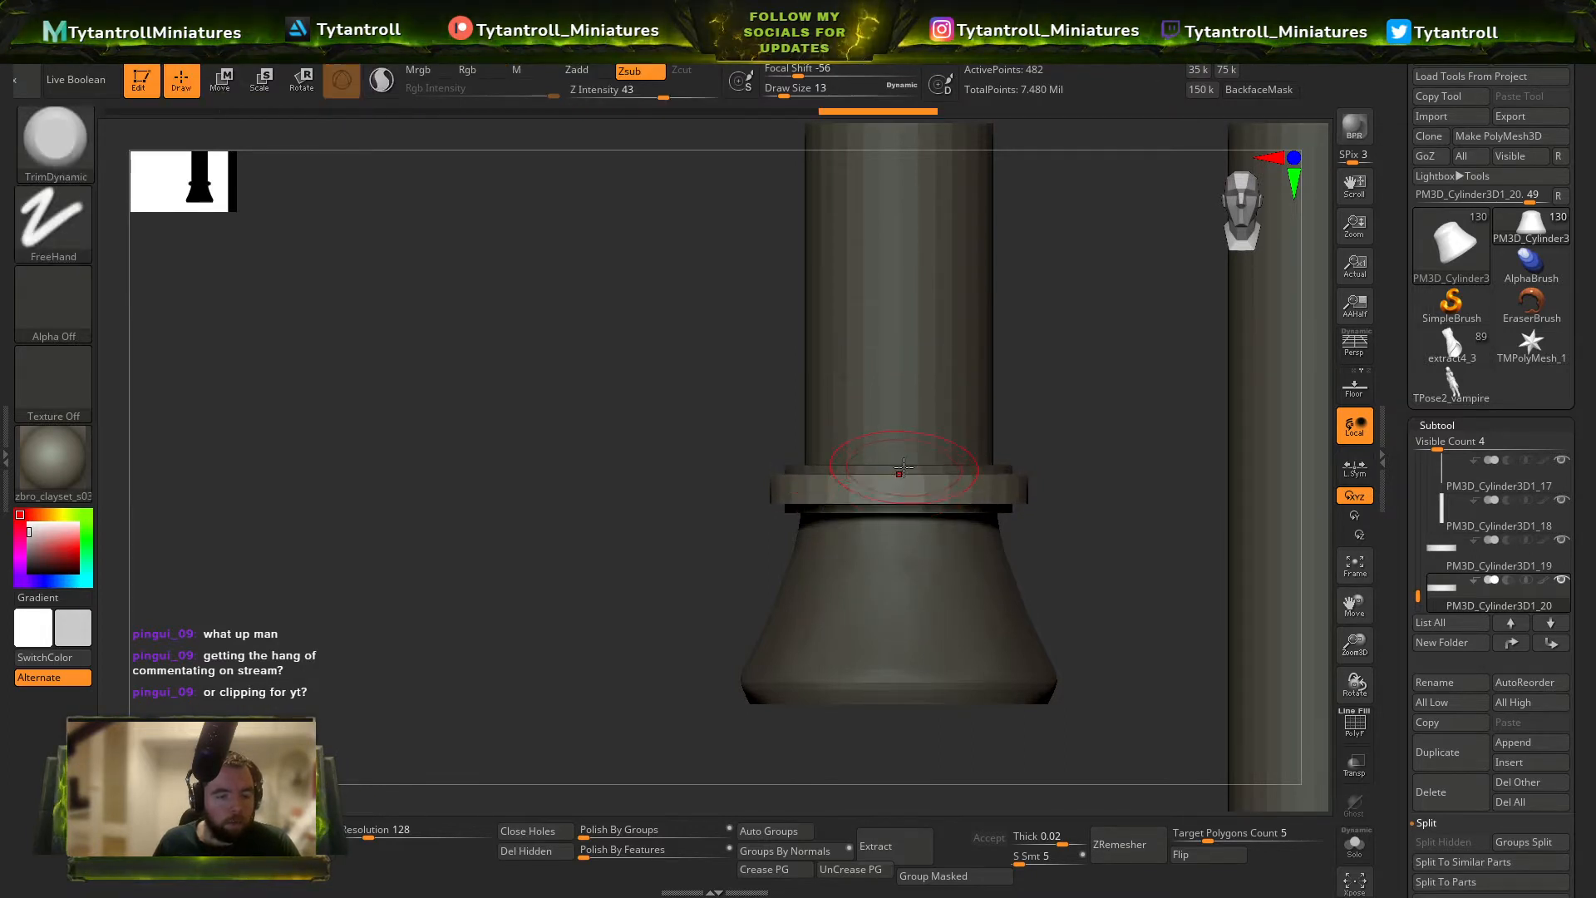
Duplicate the shorter rod and scale the copy into a short, slightly wider band around the rod's middle.
{"action": "left_click", "coordinate": [907, 468], "text": "alt"}
{"action": "right_click_drag", "start_coordinate": [948, 464], "coordinate": [953, 359], "text": "ctrl"}
{"action": "left_click", "coordinate": [948, 381], "text": "alt"}
{"action": "right_click_drag", "start_coordinate": [1005, 419], "coordinate": [965, 457], "text": "alt"}
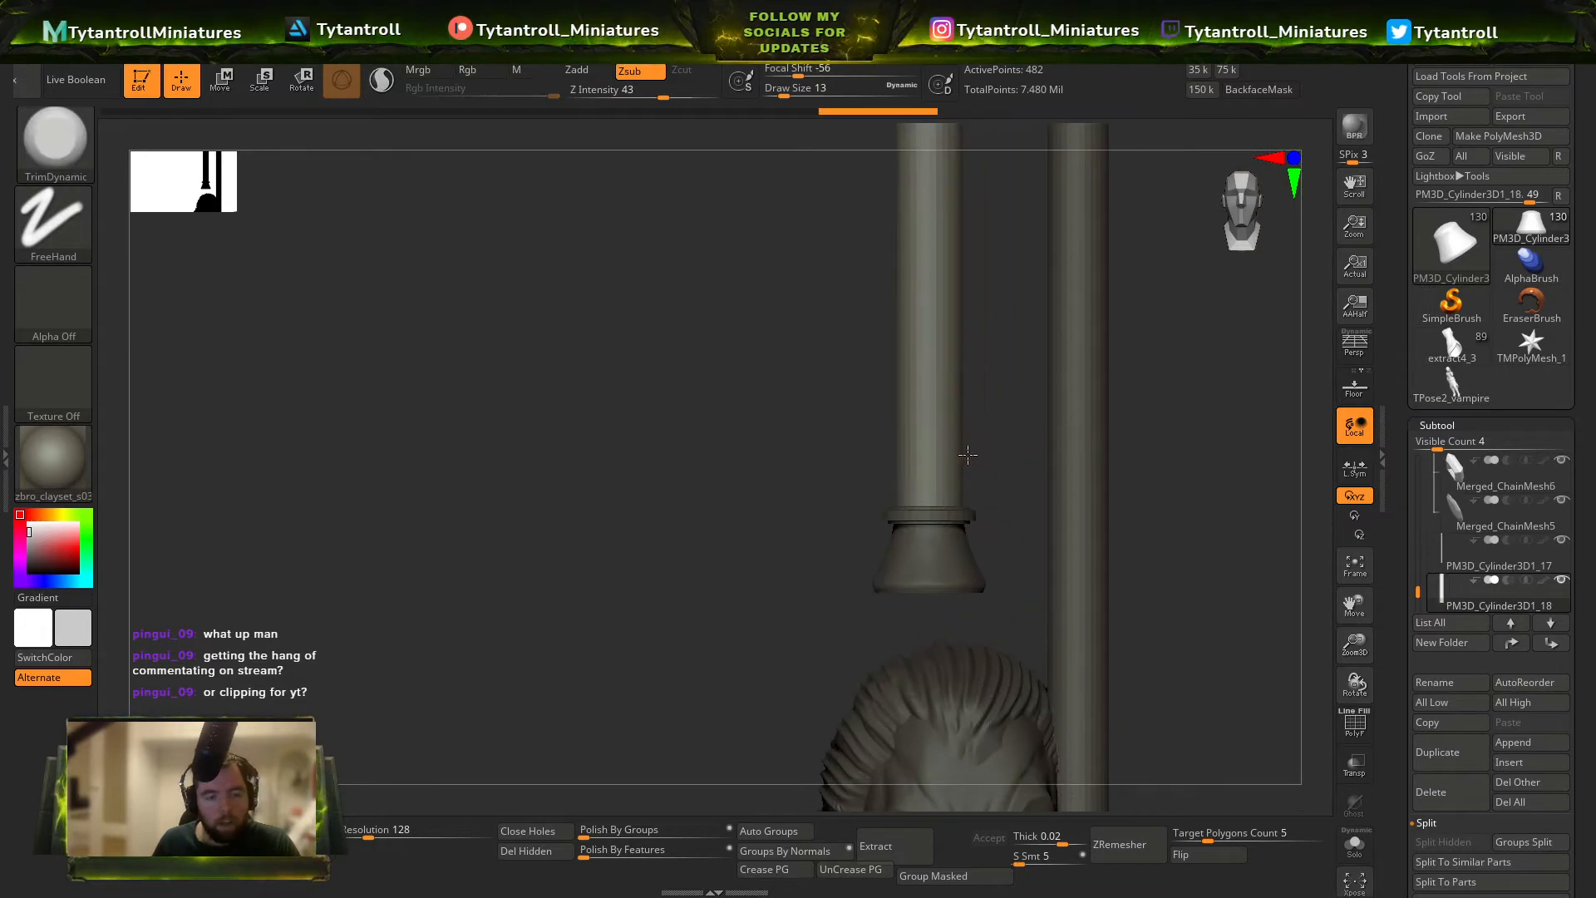
{"action": "right_click_drag", "start_coordinate": [1081, 425], "coordinate": [995, 377], "text": "ctrl"}
{"action": "key", "text": "w"}
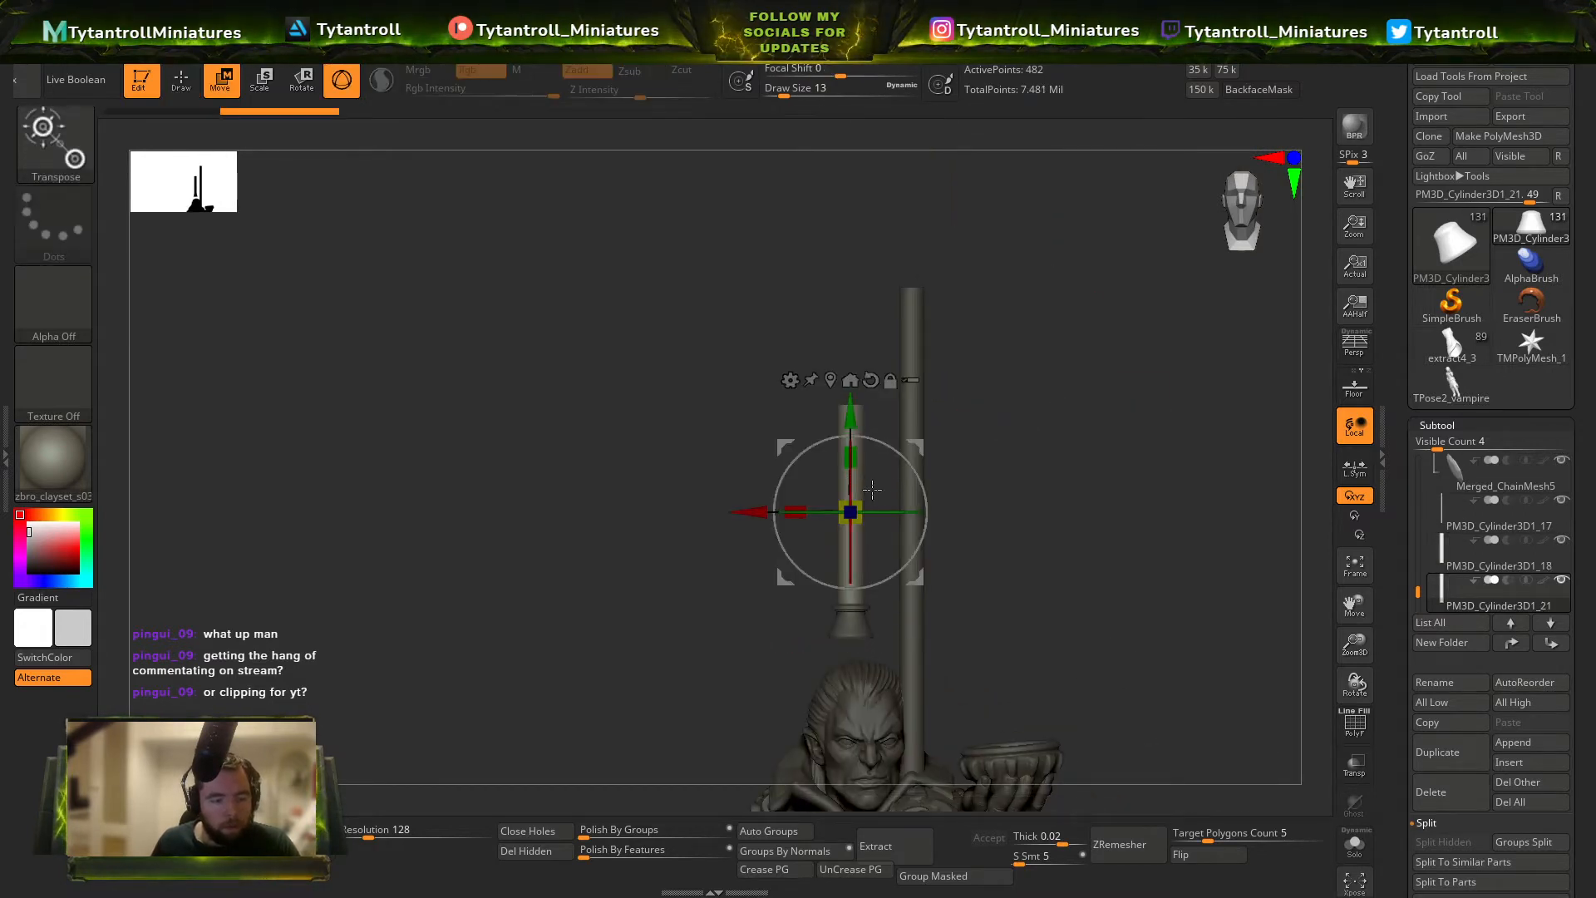
{"action": "left_click_drag", "start_coordinate": [862, 499], "coordinate": [873, 556]}
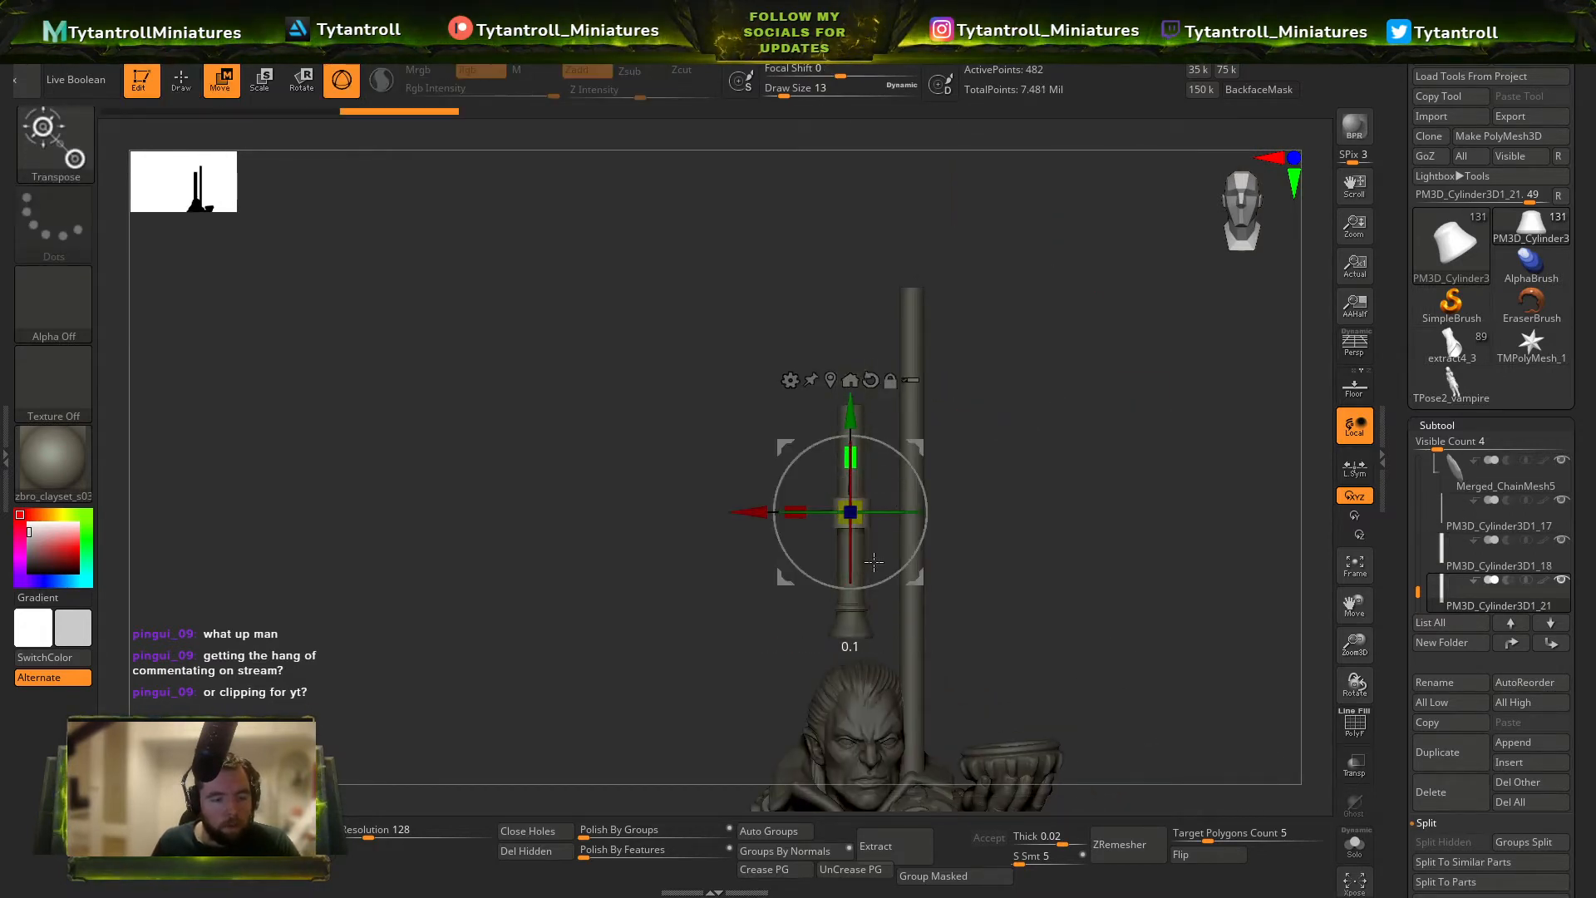
{"action": "right_click_drag", "start_coordinate": [908, 501], "coordinate": [939, 587], "text": "ctrl"}
{"action": "left_click_drag", "start_coordinate": [861, 502], "coordinate": [853, 511]}
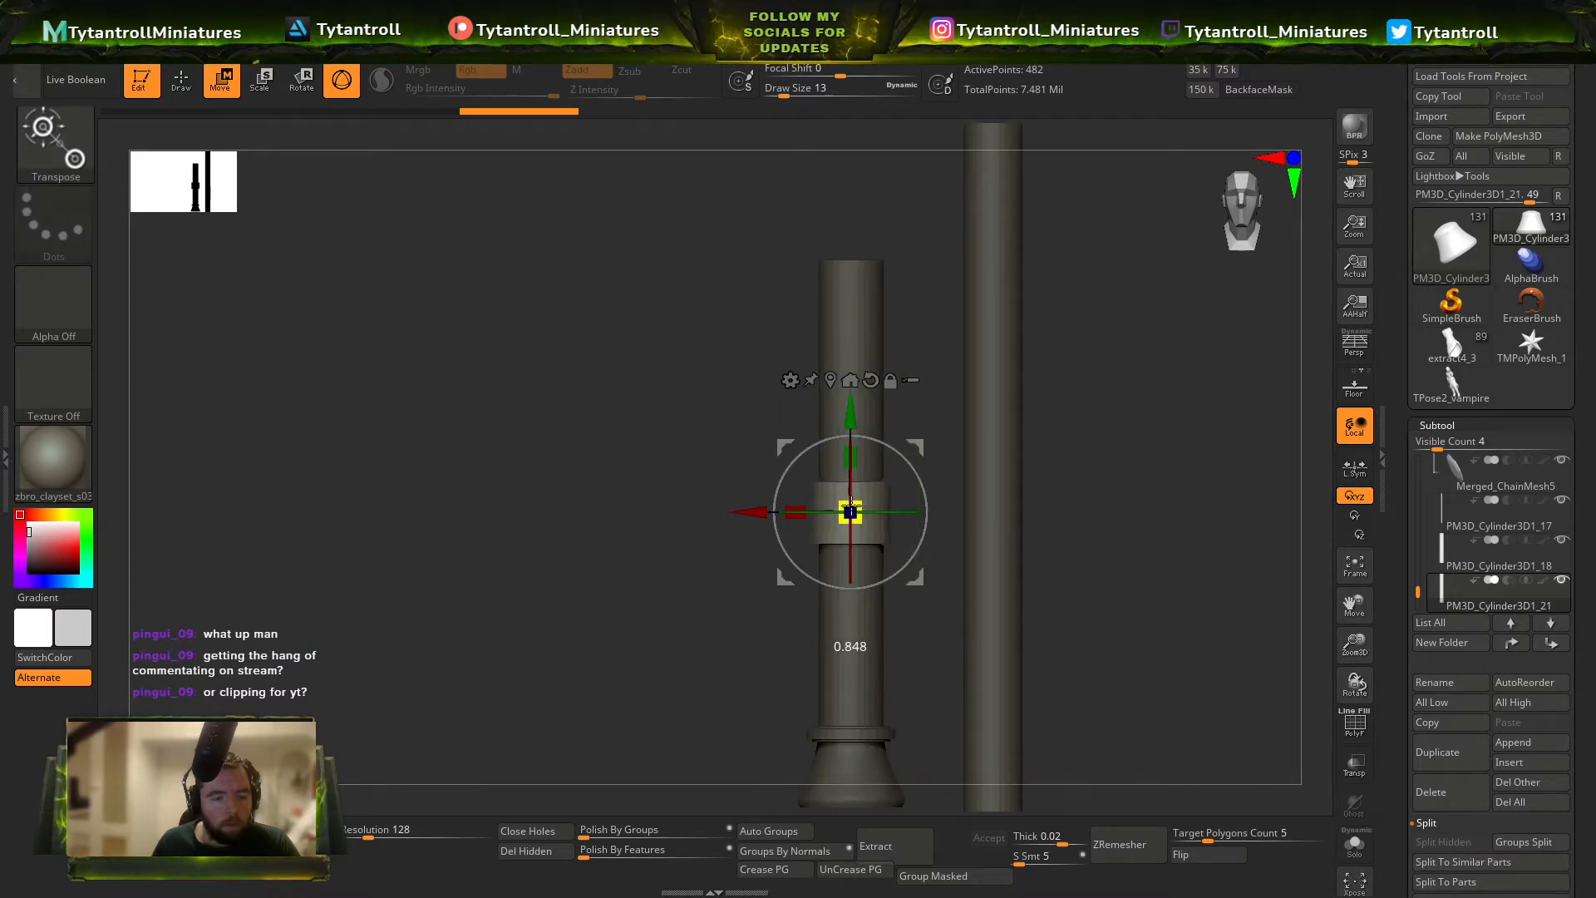
Pull the new band into a slanted shape across the rod with an enlarged Move brush.
{"action": "right_click_drag", "start_coordinate": [1010, 470], "coordinate": [919, 445]}
{"action": "mouse_move", "coordinate": [889, 449]}
{"action": "left_mouse_down"}
{"action": "mouse_move", "coordinate": [910, 453]}
{"action": "mouse_move", "coordinate": [901, 426]}
{"action": "left_mouse_up"}
{"action": "key", "text": "b"}
{"action": "key", "text": "m"}
{"action": "key", "text": "v"}
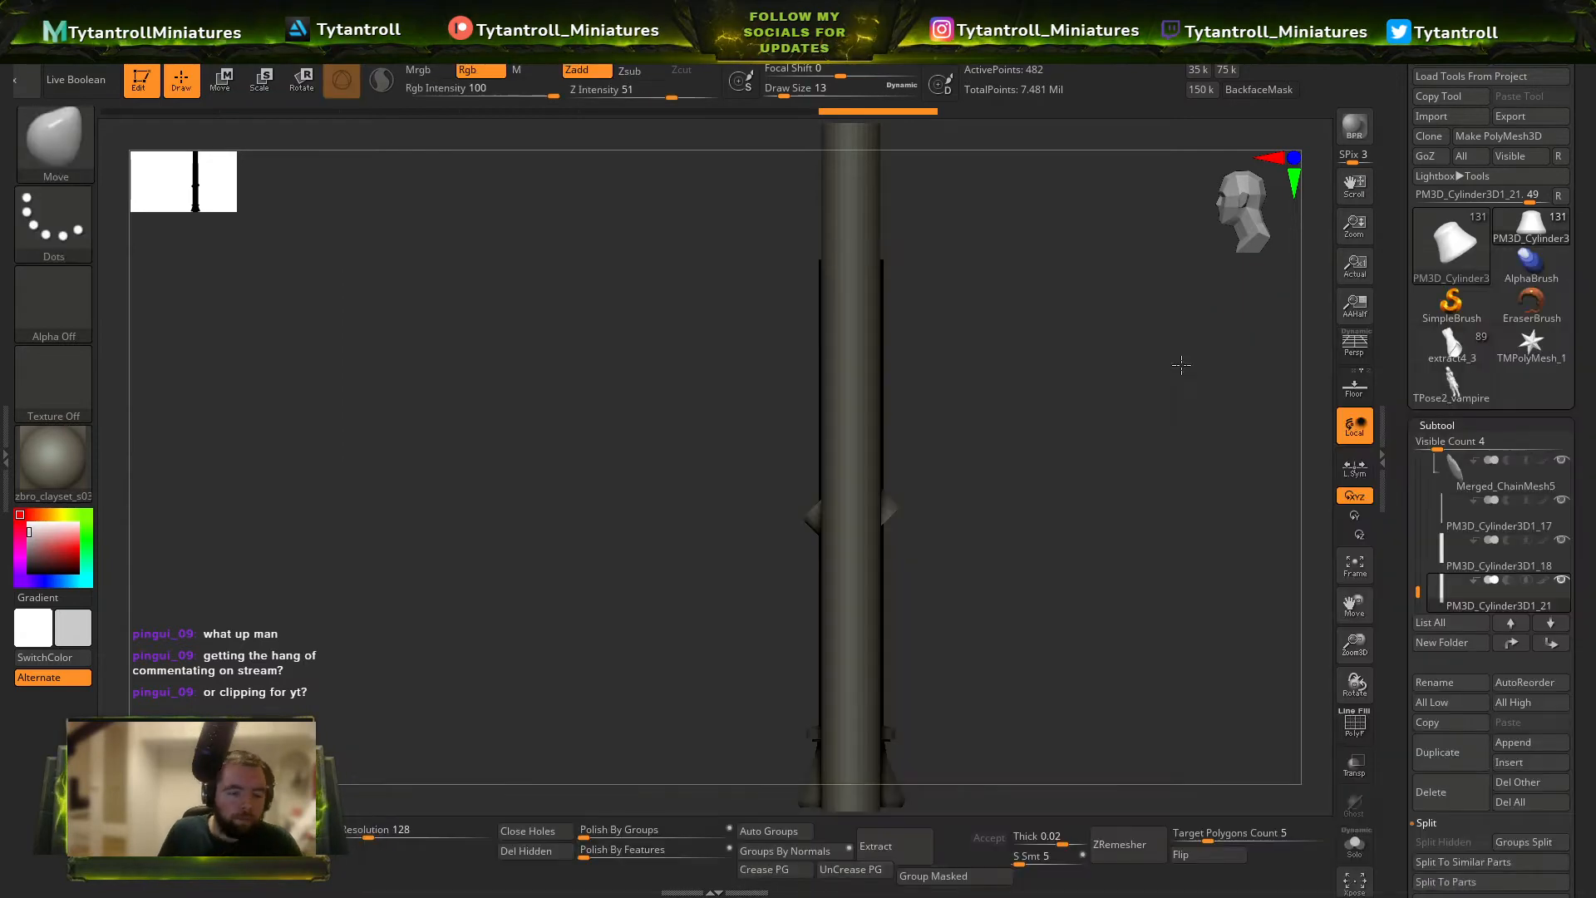
{"action": "mouse_move", "coordinate": [1047, 416]}
{"action": "right_mouse_down"}
{"action": "mouse_move", "coordinate": [956, 467]}
{"action": "mouse_move", "coordinate": [935, 458]}
{"action": "right_mouse_up"}
{"action": "key", "text": "s"}
{"action": "left_click_drag", "start_coordinate": [885, 484], "coordinate": [880, 484]}
{"action": "mouse_move", "coordinate": [955, 452]}
{"action": "right_mouse_down"}
{"action": "mouse_move", "coordinate": [935, 490]}
{"action": "mouse_move", "coordinate": [881, 528]}
{"action": "right_mouse_up"}
Delete the taller rod beside the banded handle.
{"action": "left_click", "coordinate": [885, 551], "text": "alt"}
{"action": "left_click", "coordinate": [940, 503], "text": "alt"}
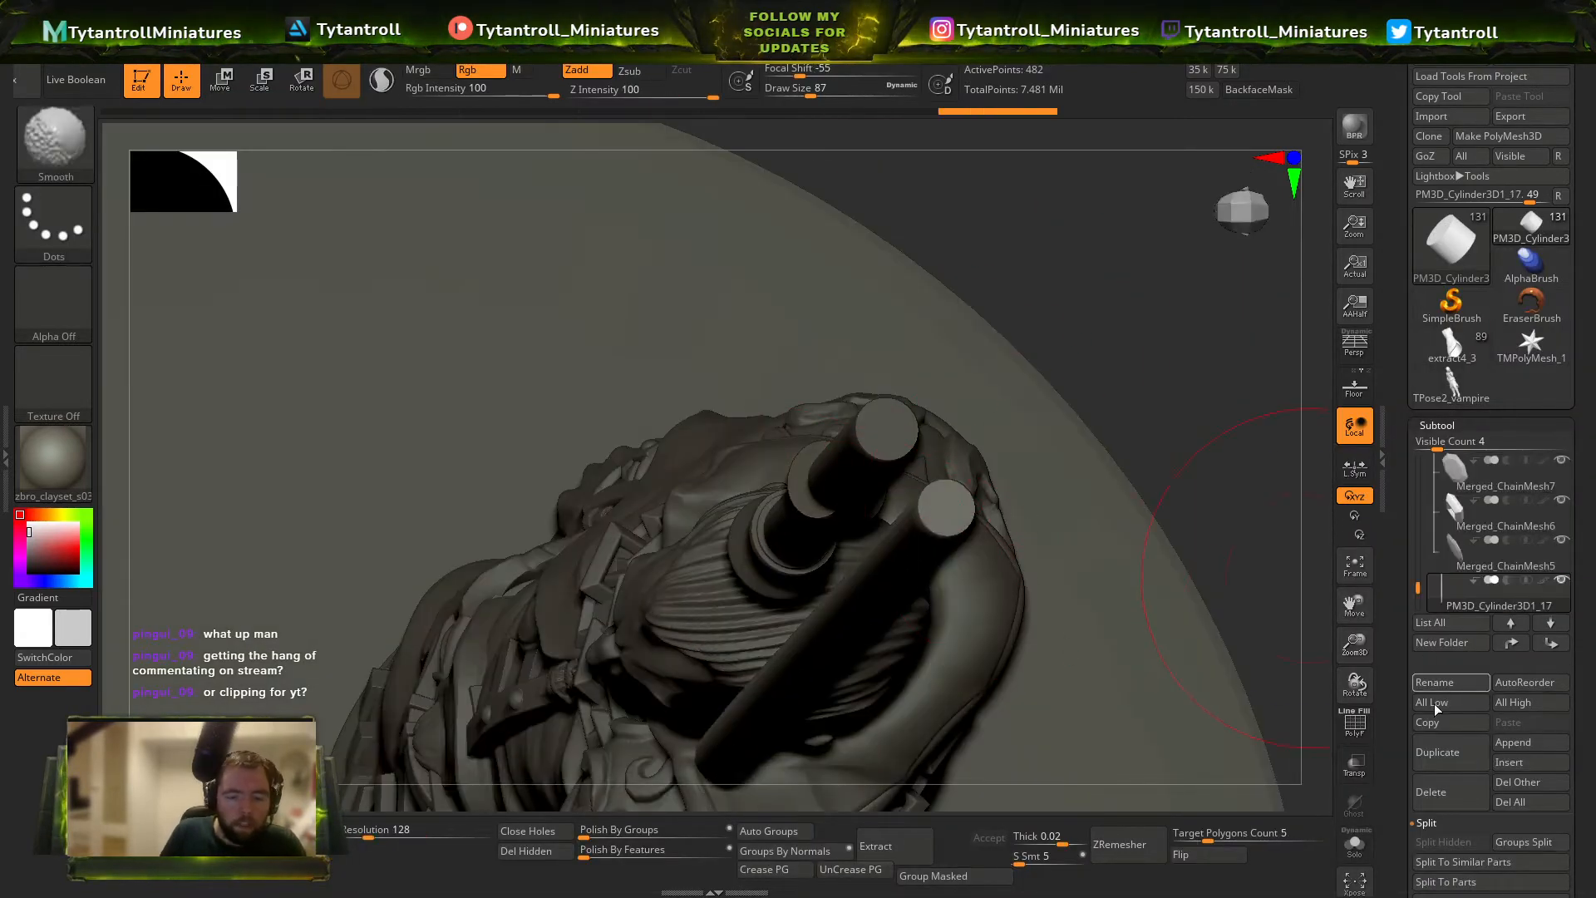
{"action": "left_click", "coordinate": [1438, 786]}
{"action": "right_click_drag", "start_coordinate": [1129, 407], "coordinate": [981, 503]}
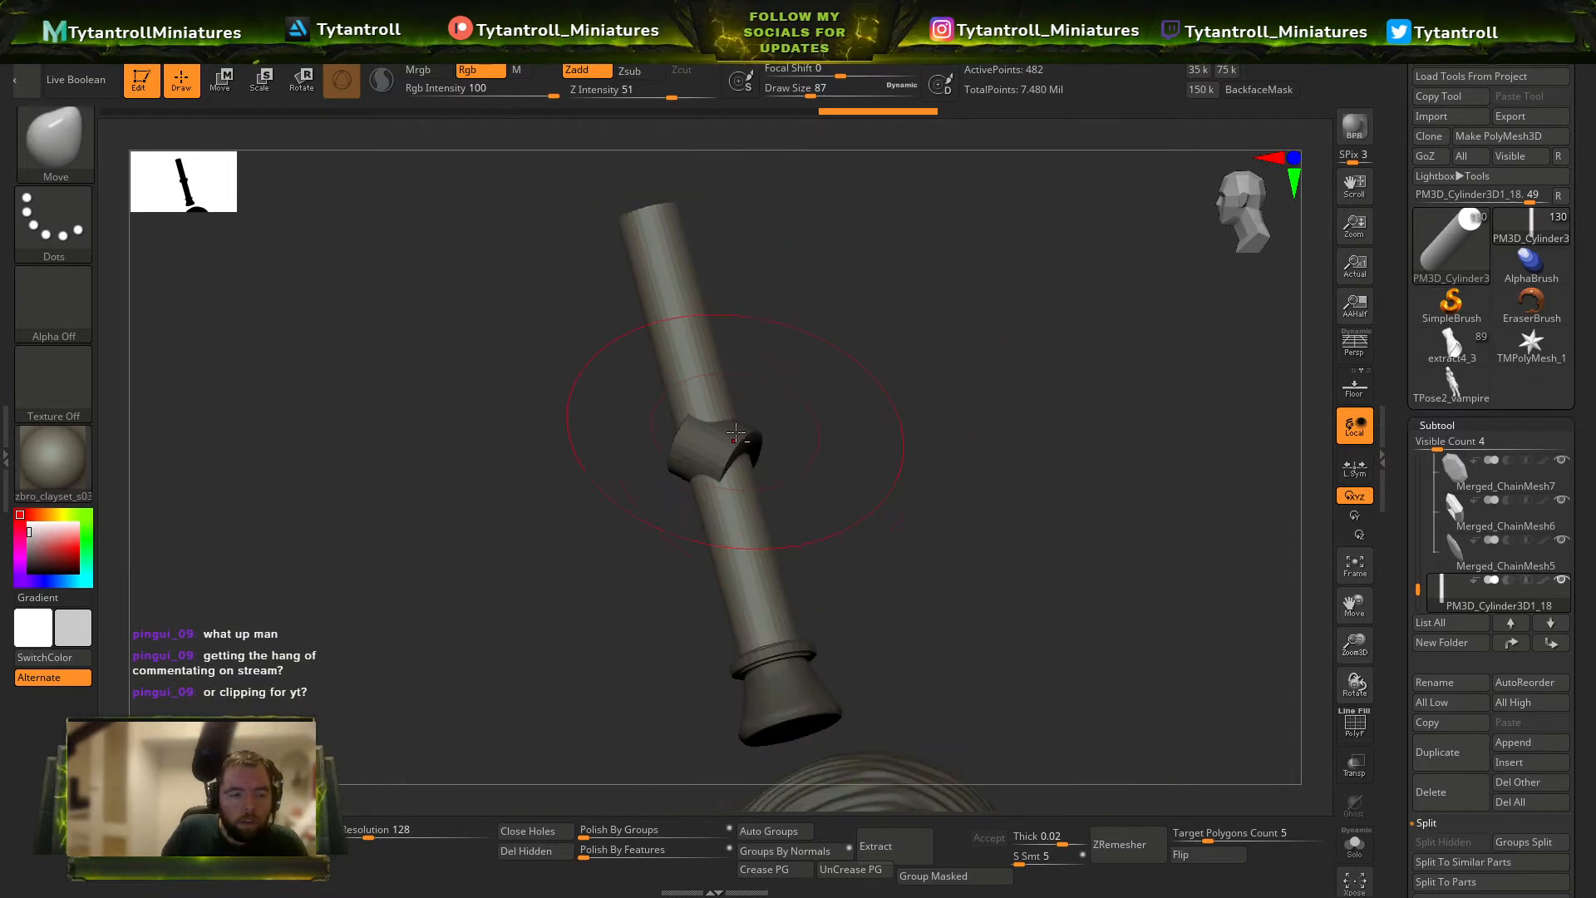
Isolate the slanted band, hide its end caps, and delete the hidden faces to leave an open sleeve.
{"action": "left_click", "coordinate": [737, 433], "text": "alt"}
{"action": "right_click_drag", "start_coordinate": [872, 349], "coordinate": [883, 278], "text": "shift"}
{"action": "key", "text": "shift+f"}
{"action": "key", "text": "shift+f"}
{"action": "left_click", "coordinate": [1354, 846]}
{"action": "right_click_drag", "start_coordinate": [1004, 525], "coordinate": [1101, 598]}
{"action": "left_click", "coordinate": [720, 441], "text": "ctrl+shift"}
{"action": "left_click", "coordinate": [780, 403], "text": "ctrl+shift"}
{"action": "right_click_drag", "start_coordinate": [781, 403], "coordinate": [716, 448]}
{"action": "left_click", "coordinate": [720, 445], "text": "ctrl+shift"}
{"action": "right_click_drag", "start_coordinate": [908, 481], "coordinate": [839, 490]}
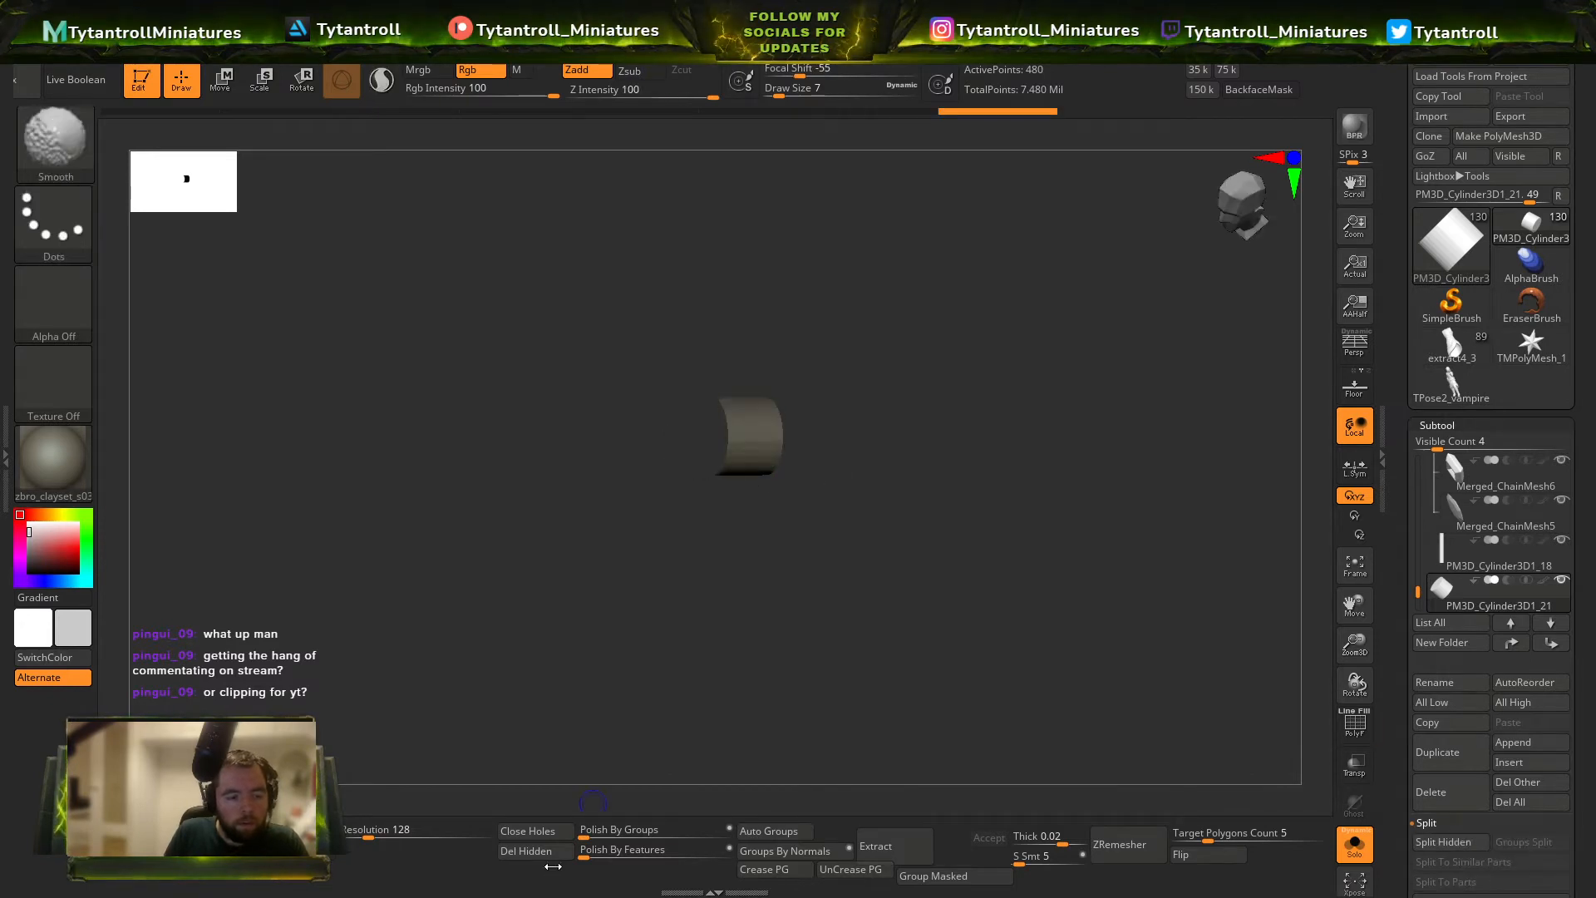
{"action": "left_click", "coordinate": [559, 855]}
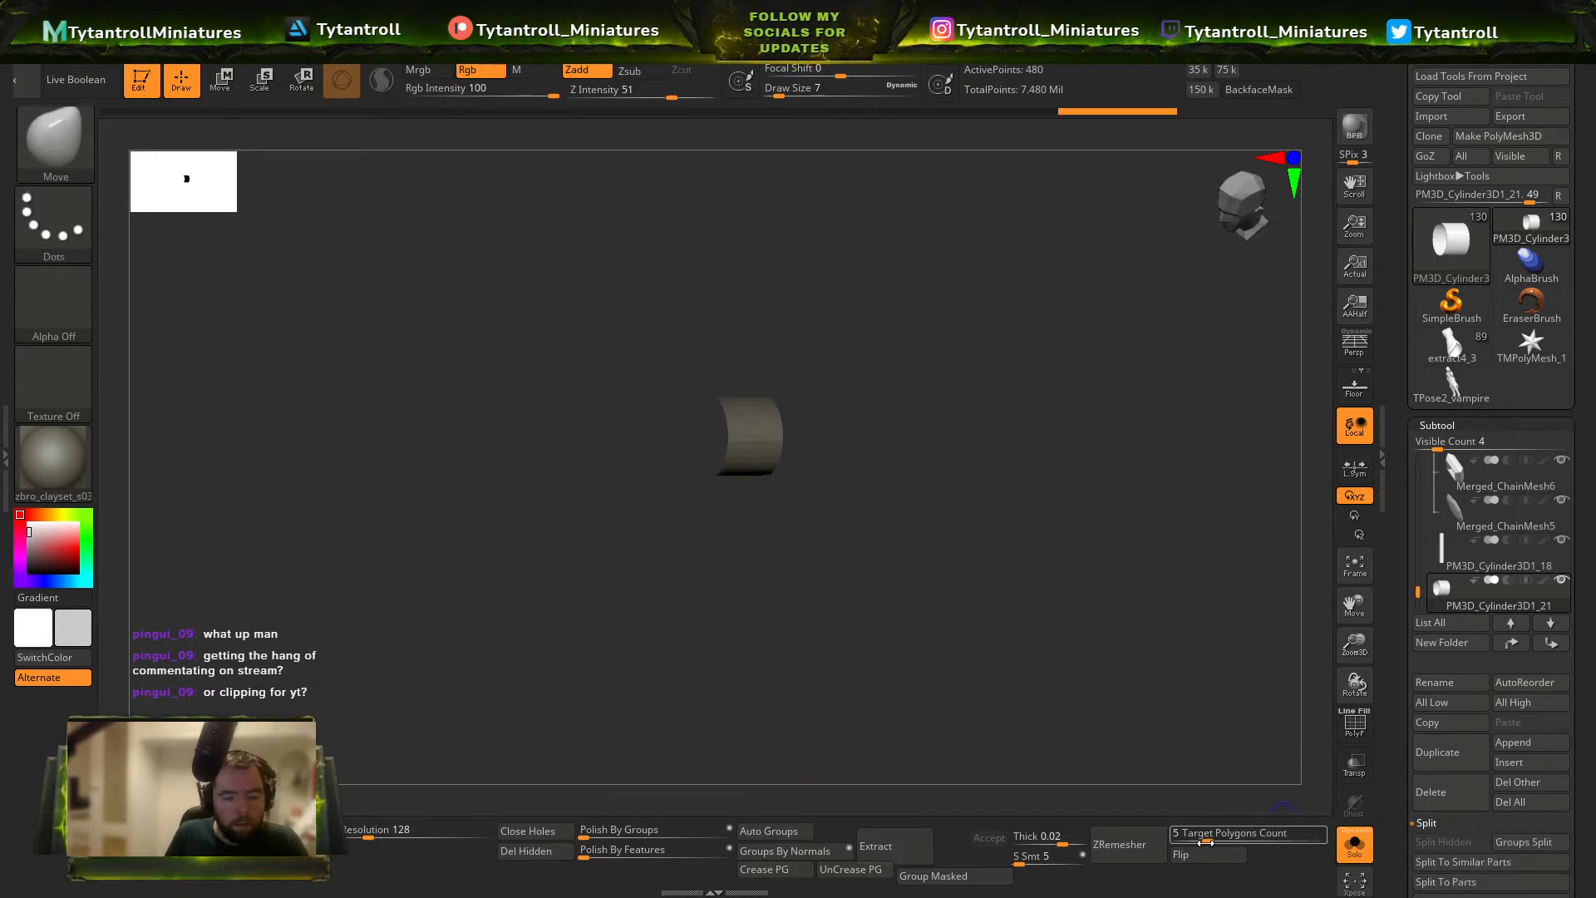
Remesh the open band with ZRemesher at a target polygon count of 0.1 and show the other parts again.
{"action": "left_click_drag", "start_coordinate": [1202, 837], "coordinate": [1157, 840]}
{"action": "right_click_drag", "start_coordinate": [1097, 542], "coordinate": [1139, 581]}
{"action": "left_click", "coordinate": [1363, 856]}
Pull the remeshed band with the Move brush into a diagonal wrap around the rod.
{"action": "key", "text": "b"}
{"action": "key", "text": "m"}
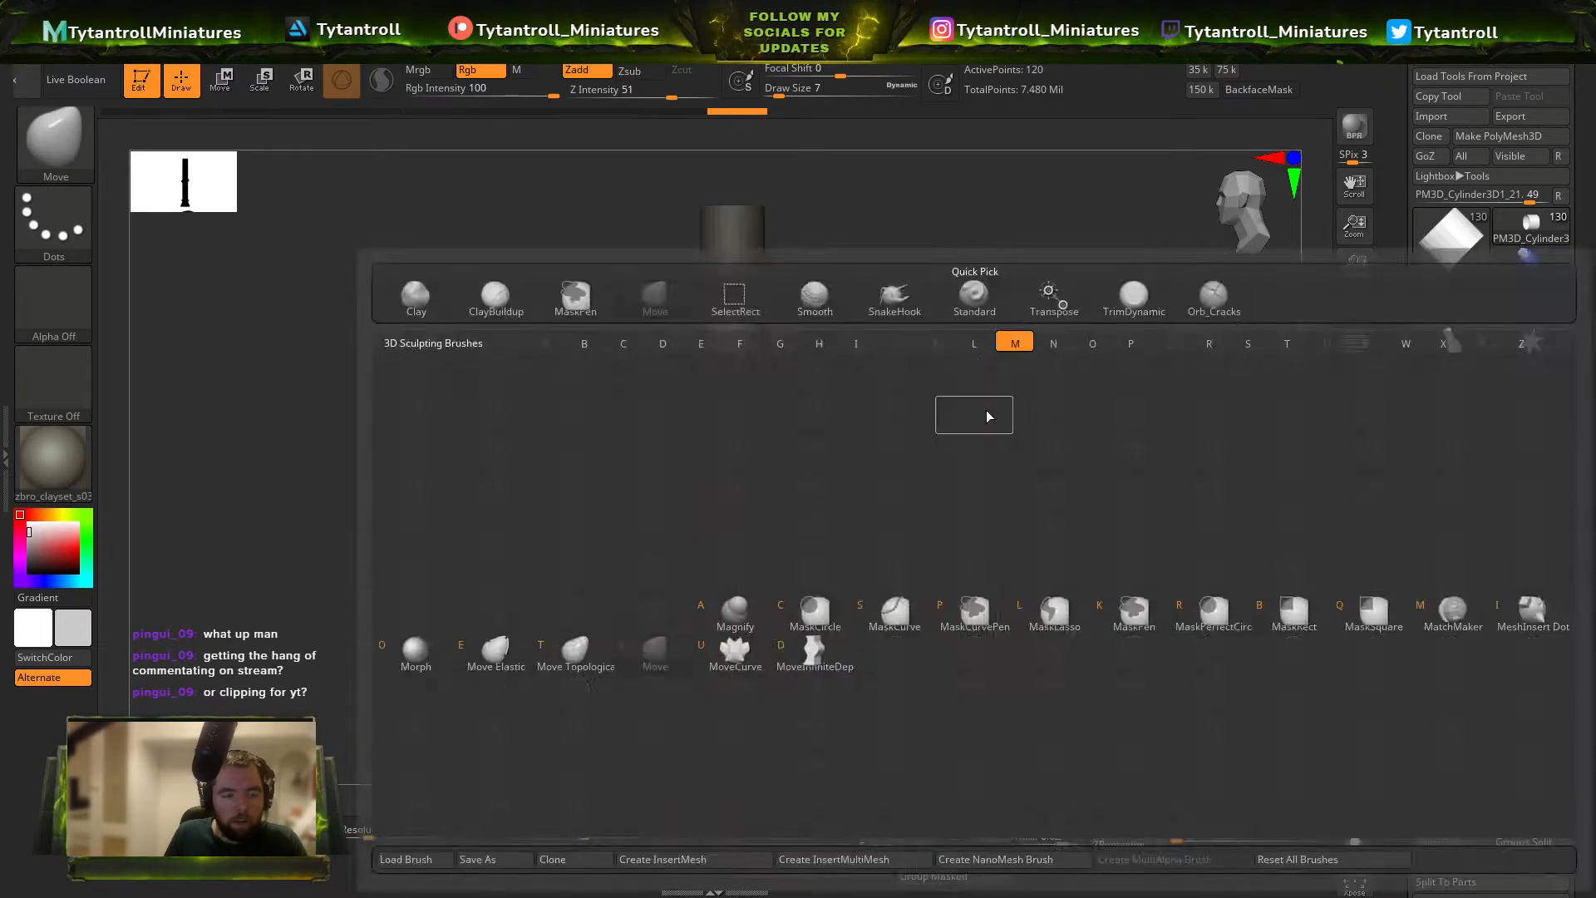
{"action": "key", "text": "v"}
{"action": "right_click_drag", "start_coordinate": [986, 416], "coordinate": [973, 469]}
{"action": "key", "text": "s"}
{"action": "left_click", "coordinate": [735, 418]}
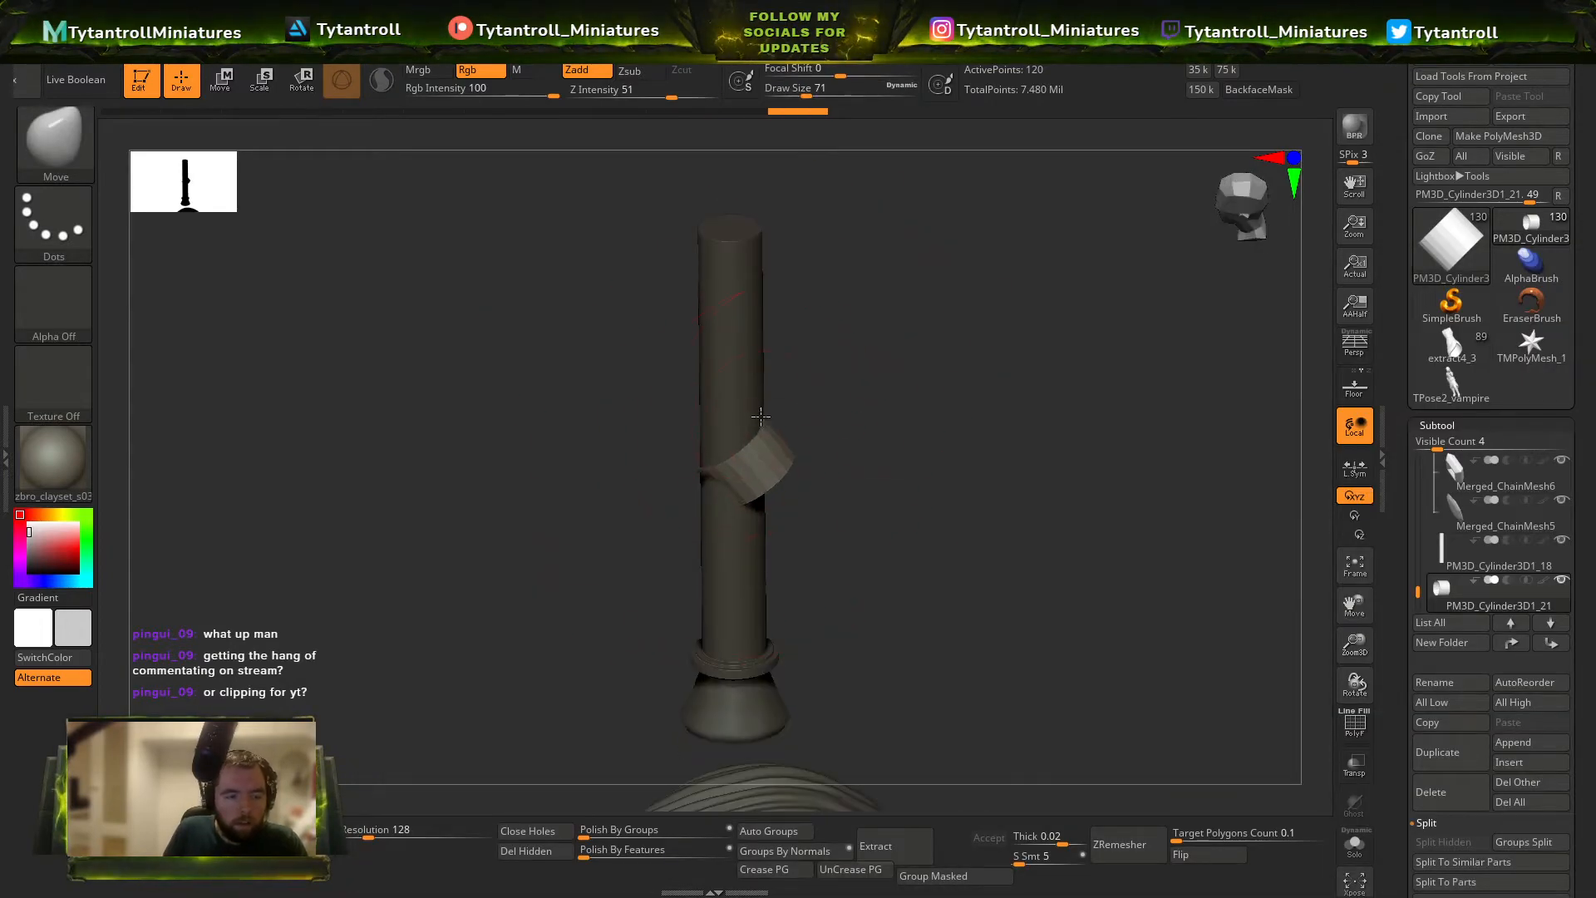
{"action": "mouse_move", "coordinate": [791, 409]}
{"action": "right_mouse_down"}
{"action": "mouse_move", "coordinate": [809, 327]}
{"action": "mouse_move", "coordinate": [838, 408]}
{"action": "right_mouse_up"}
{"action": "key", "text": "s"}
{"action": "left_click", "coordinate": [786, 472]}
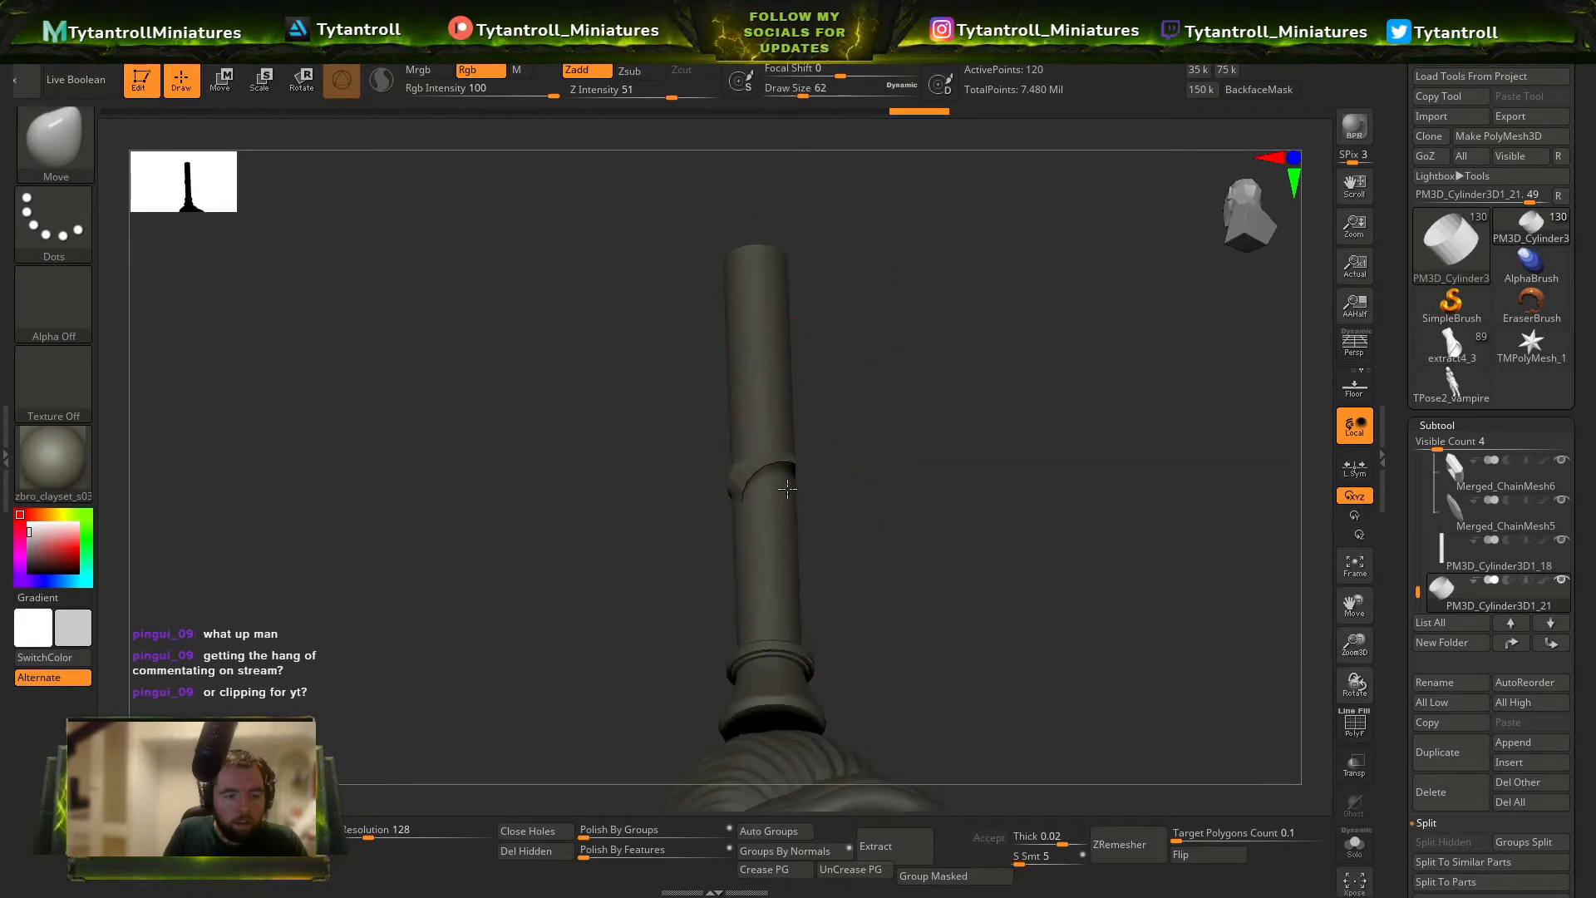
{"action": "mouse_move", "coordinate": [787, 489]}
{"action": "right_mouse_down"}
{"action": "mouse_move", "coordinate": [884, 456]}
{"action": "mouse_move", "coordinate": [773, 440]}
{"action": "right_mouse_up"}
{"action": "left_click_drag", "start_coordinate": [858, 411], "coordinate": [725, 529]}
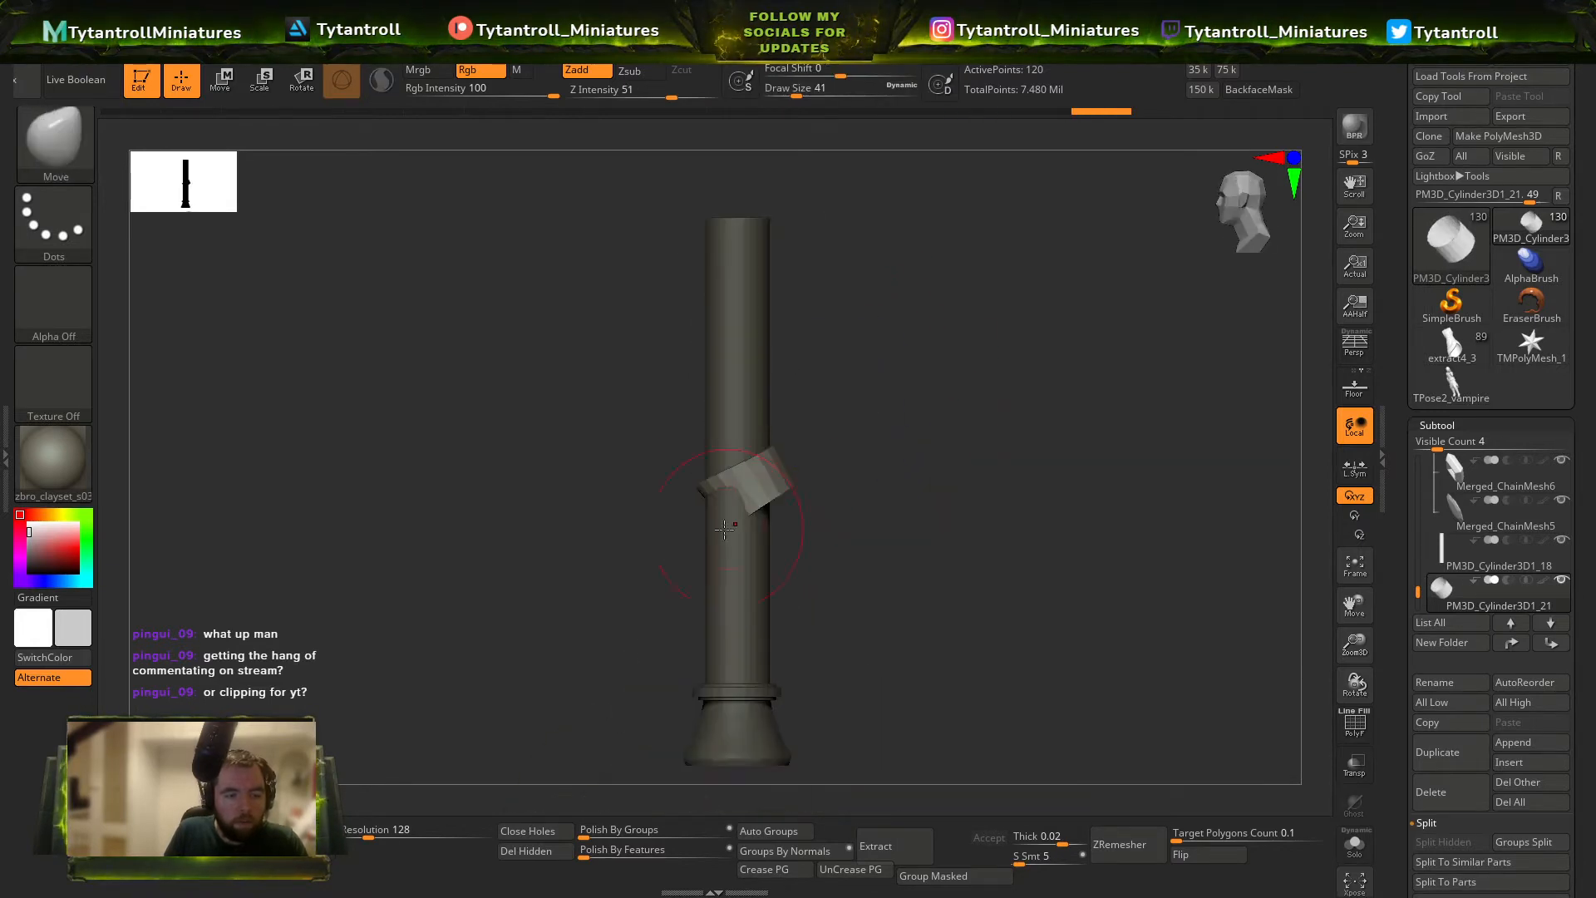
Refine the diagonal band's fit around the rod from several sides, varying the Move brush's draw size.
{"action": "left_click_drag", "start_coordinate": [761, 461], "coordinate": [769, 467]}
{"action": "left_click_drag", "start_coordinate": [840, 490], "coordinate": [872, 478]}
{"action": "key", "text": "s"}
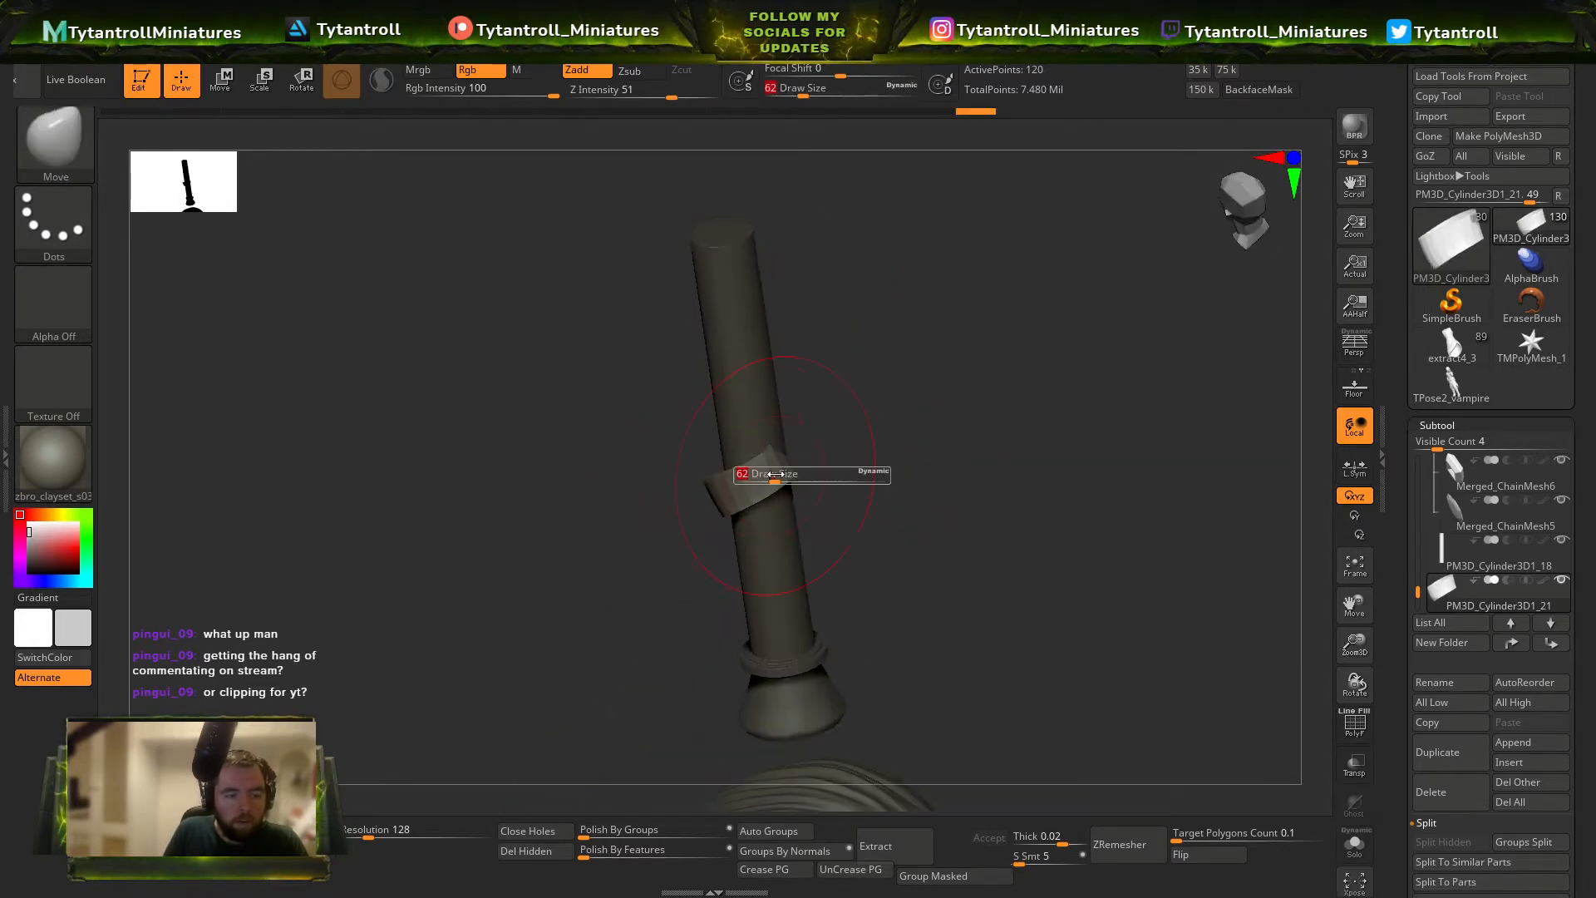
{"action": "left_click_drag", "start_coordinate": [761, 474], "coordinate": [755, 474]}
{"action": "mouse_move", "coordinate": [819, 399]}
{"action": "left_mouse_down"}
{"action": "mouse_move", "coordinate": [835, 378]}
{"action": "mouse_move", "coordinate": [906, 415]}
{"action": "mouse_move", "coordinate": [804, 414]}
{"action": "left_mouse_up"}
{"action": "key", "text": "s"}
{"action": "mouse_move", "coordinate": [755, 540]}
{"action": "left_mouse_down"}
{"action": "mouse_move", "coordinate": [765, 466]}
{"action": "mouse_move", "coordinate": [814, 500]}
{"action": "left_mouse_up"}
{"action": "key", "text": "s"}
{"action": "mouse_move", "coordinate": [929, 283]}
{"action": "left_mouse_down"}
{"action": "mouse_move", "coordinate": [885, 369]}
{"action": "mouse_move", "coordinate": [904, 242]}
{"action": "mouse_move", "coordinate": [933, 345]}
{"action": "mouse_move", "coordinate": [887, 377]}
{"action": "mouse_move", "coordinate": [900, 357]}
{"action": "mouse_move", "coordinate": [983, 338]}
{"action": "mouse_move", "coordinate": [1069, 371]}
{"action": "mouse_move", "coordinate": [1033, 285]}
{"action": "mouse_move", "coordinate": [1019, 372]}
{"action": "left_mouse_up"}
{"action": "key", "text": "ctrl"}
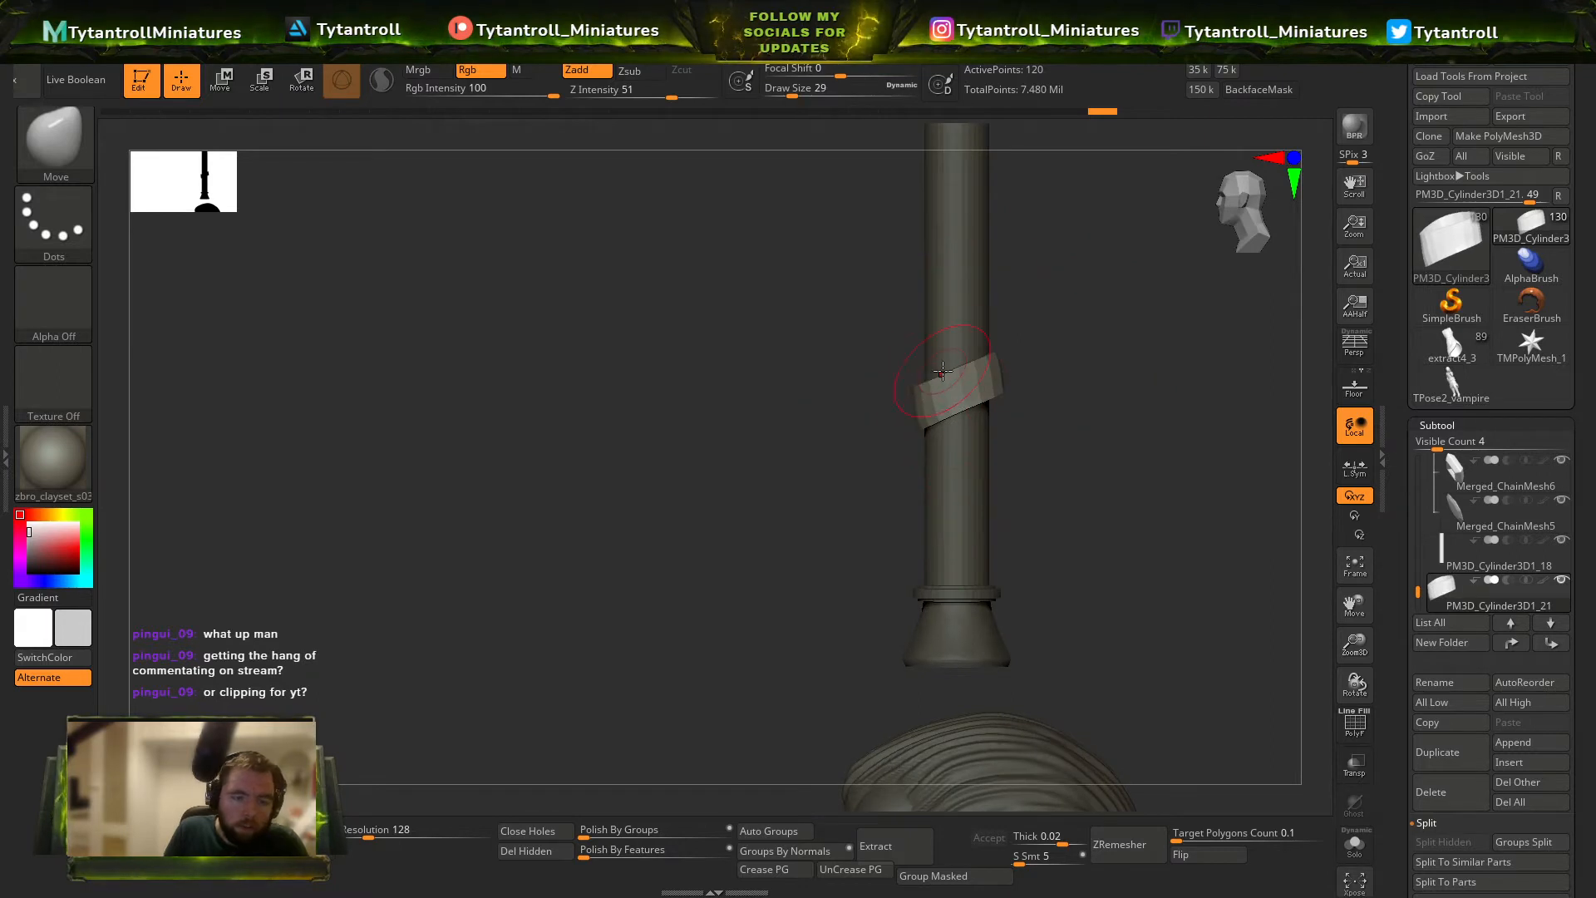
{"action": "mouse_move", "coordinate": [1013, 343]}
{"action": "left_mouse_down", "text": "shift"}
{"action": "mouse_move", "coordinate": [845, 363]}
{"action": "mouse_move", "coordinate": [1030, 399]}
{"action": "mouse_move", "coordinate": [1136, 317]}
{"action": "mouse_move", "coordinate": [1086, 406]}
{"action": "mouse_move", "coordinate": [887, 493]}
{"action": "mouse_move", "coordinate": [923, 566]}
{"action": "left_mouse_up", "text": "shift"}
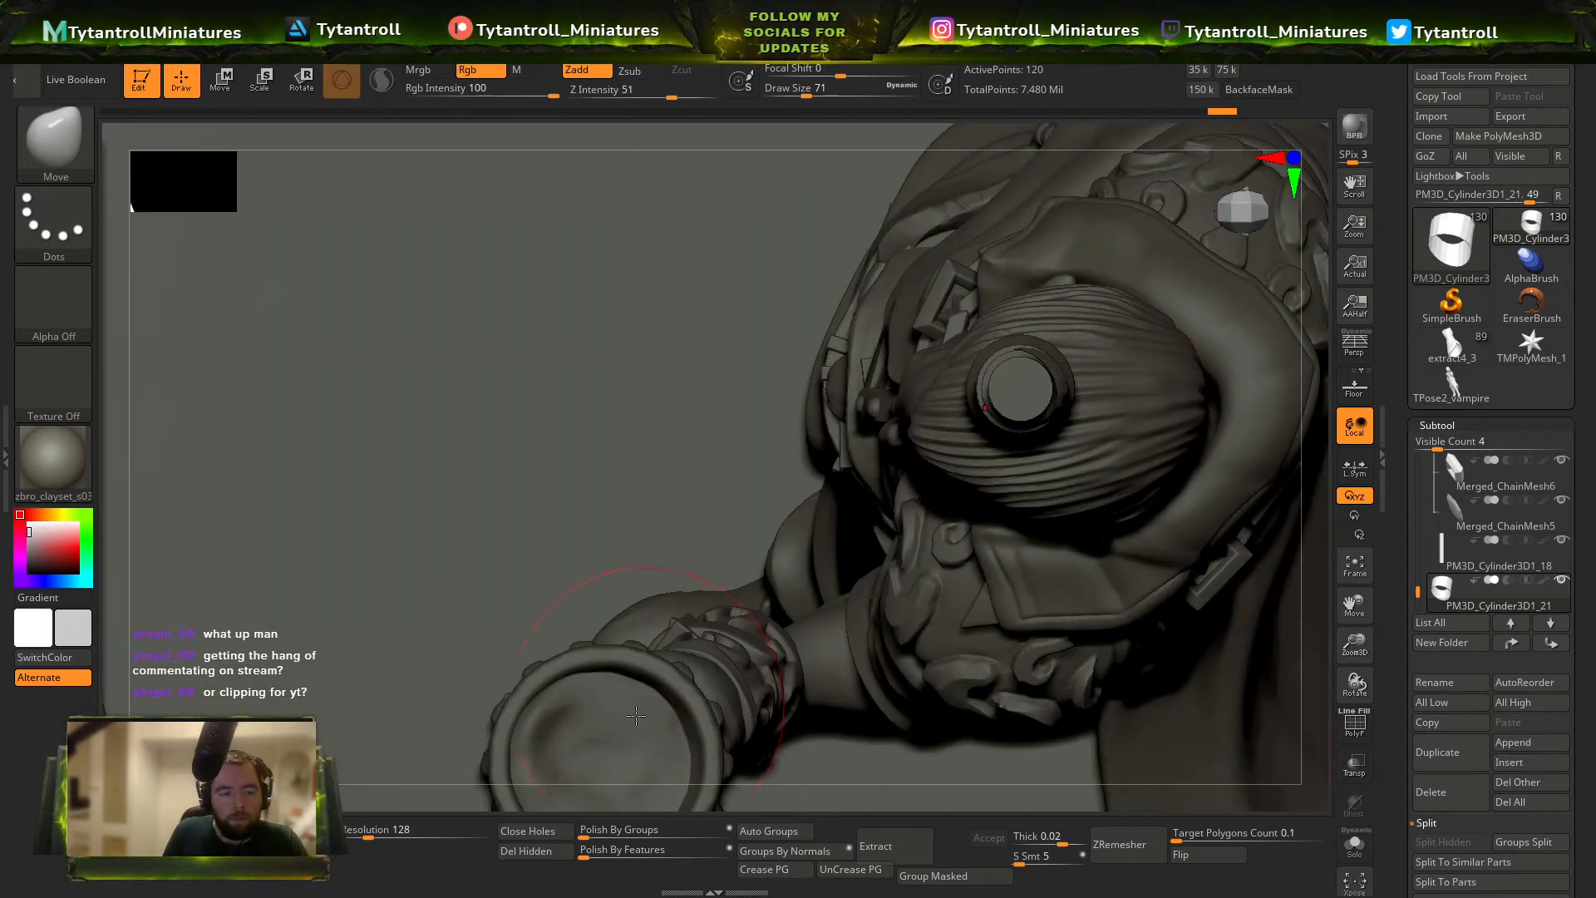
Close the holes of the diagonal band and adjust its outline around the rod with the Move brush.
{"action": "left_click", "coordinate": [534, 835]}
{"action": "left_click_drag", "start_coordinate": [674, 798], "coordinate": [1210, 397]}
{"action": "key", "text": "s"}
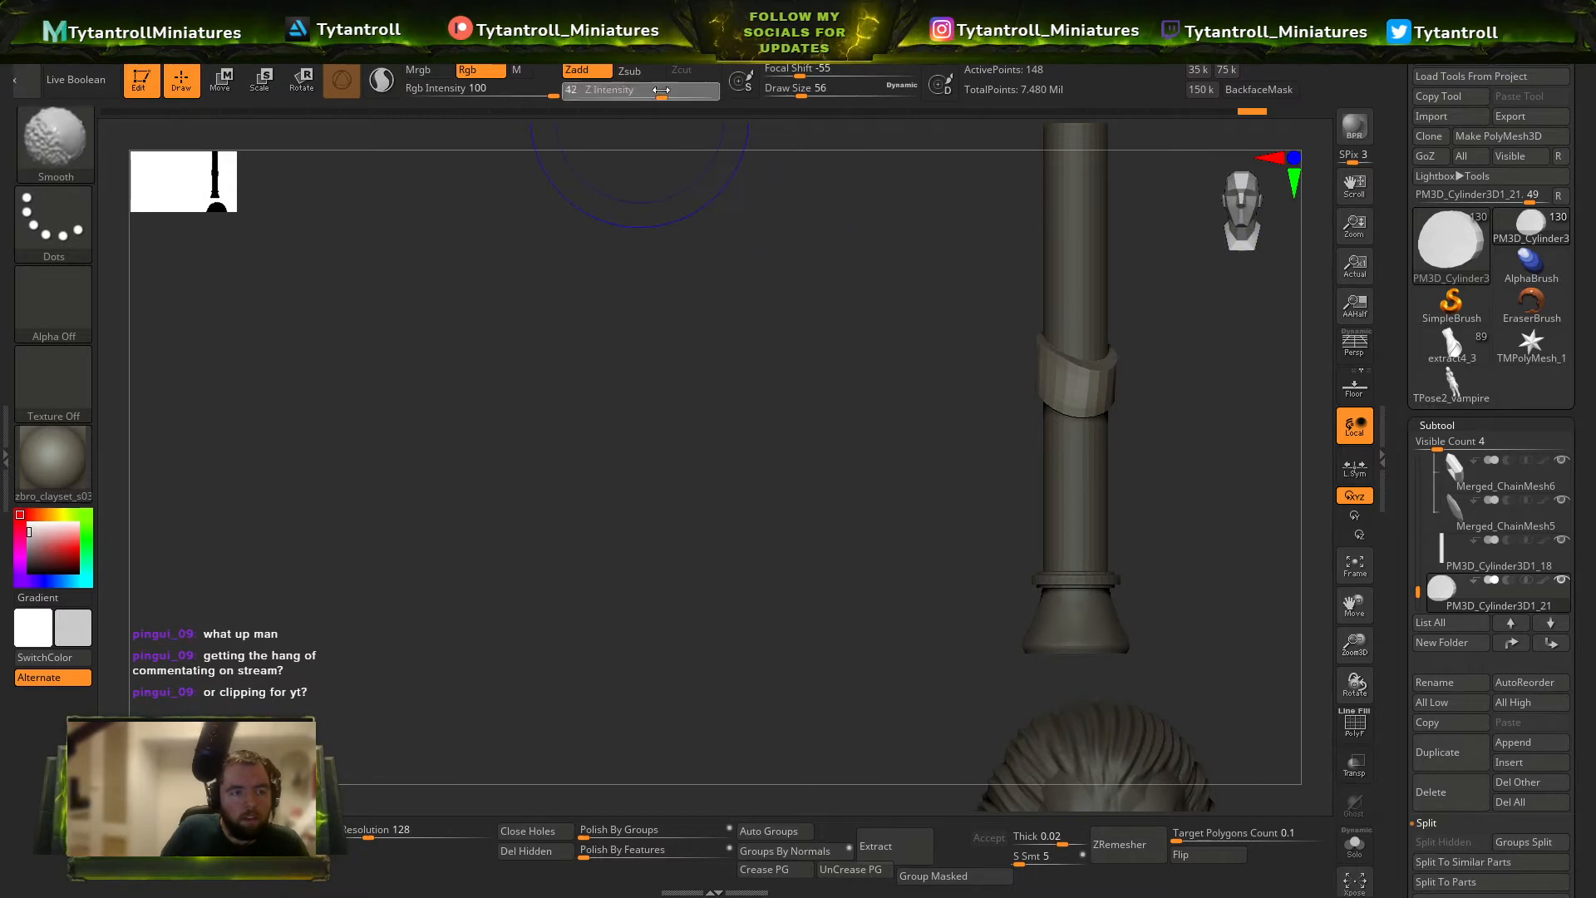
{"action": "left_click_drag", "start_coordinate": [956, 349], "coordinate": [984, 343]}
{"action": "key", "text": "s"}
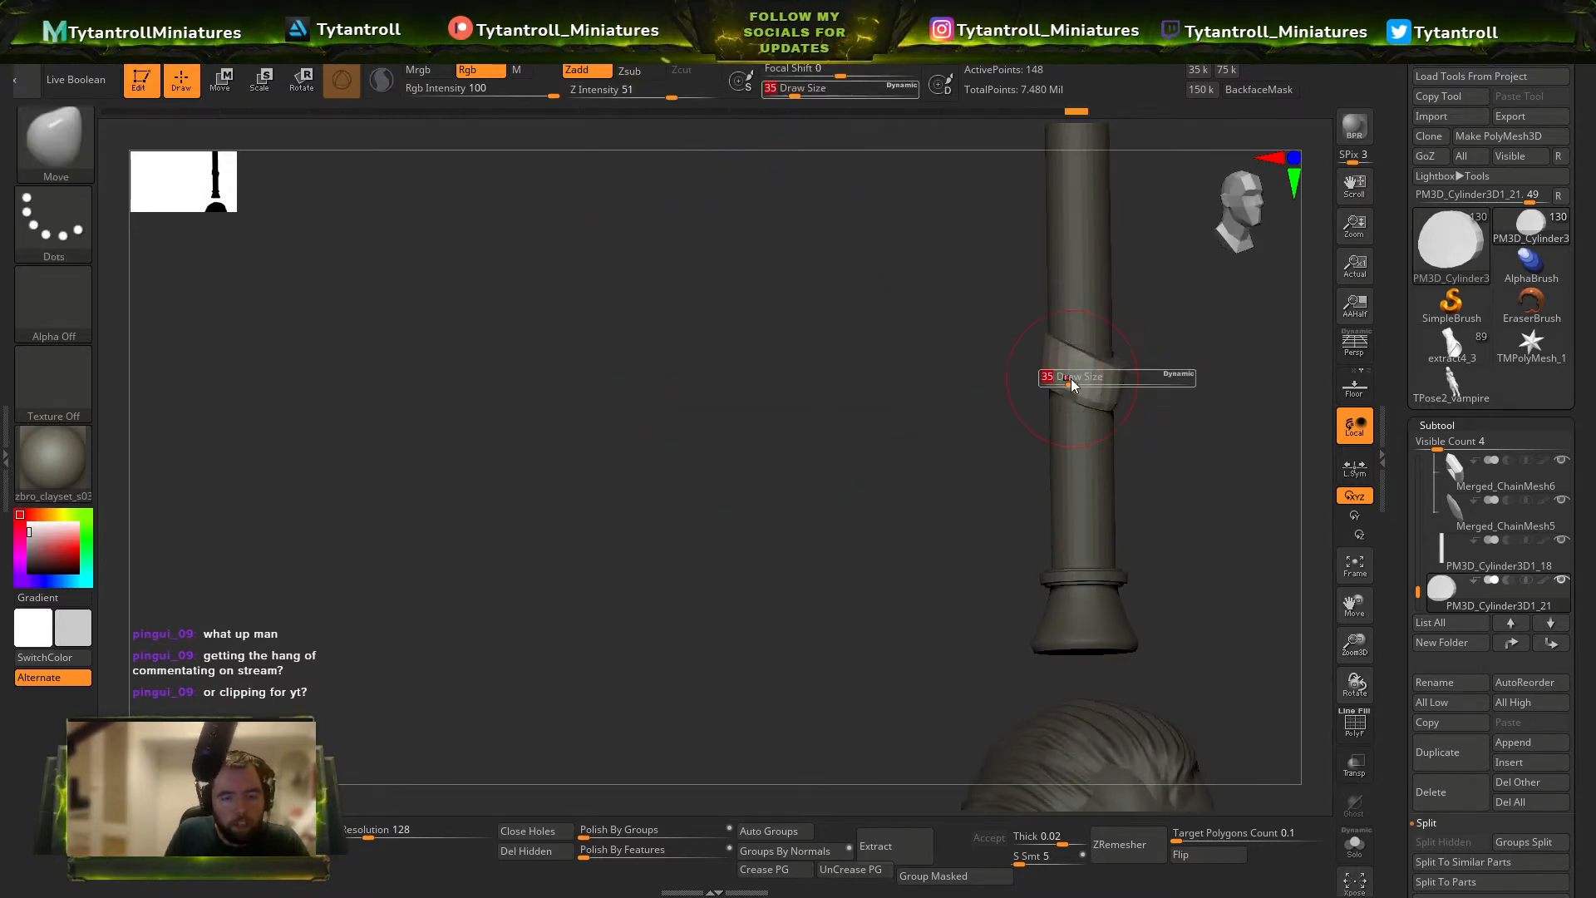
{"action": "left_click_drag", "start_coordinate": [1070, 381], "coordinate": [1082, 381]}
{"action": "left_click_drag", "start_coordinate": [1205, 370], "coordinate": [1127, 383]}
Score the diagonal band's surface with the DamStandard brush at a draw size of 16.
{"action": "key", "text": "b"}
{"action": "key", "text": "d"}
{"action": "key", "text": "s"}
{"action": "key", "text": "s"}
{"action": "mouse_move", "coordinate": [1088, 306]}
{"action": "left_mouse_down"}
{"action": "mouse_move", "coordinate": [1140, 427]}
{"action": "mouse_move", "coordinate": [1106, 374]}
{"action": "mouse_move", "coordinate": [1159, 389]}
{"action": "mouse_move", "coordinate": [1187, 316]}
{"action": "mouse_move", "coordinate": [1171, 379]}
{"action": "left_mouse_up"}
Flatten the diagonal band's edges with TrimDynamic and adjust its fit around the rod with the Move brush.
{"action": "key", "text": "b"}
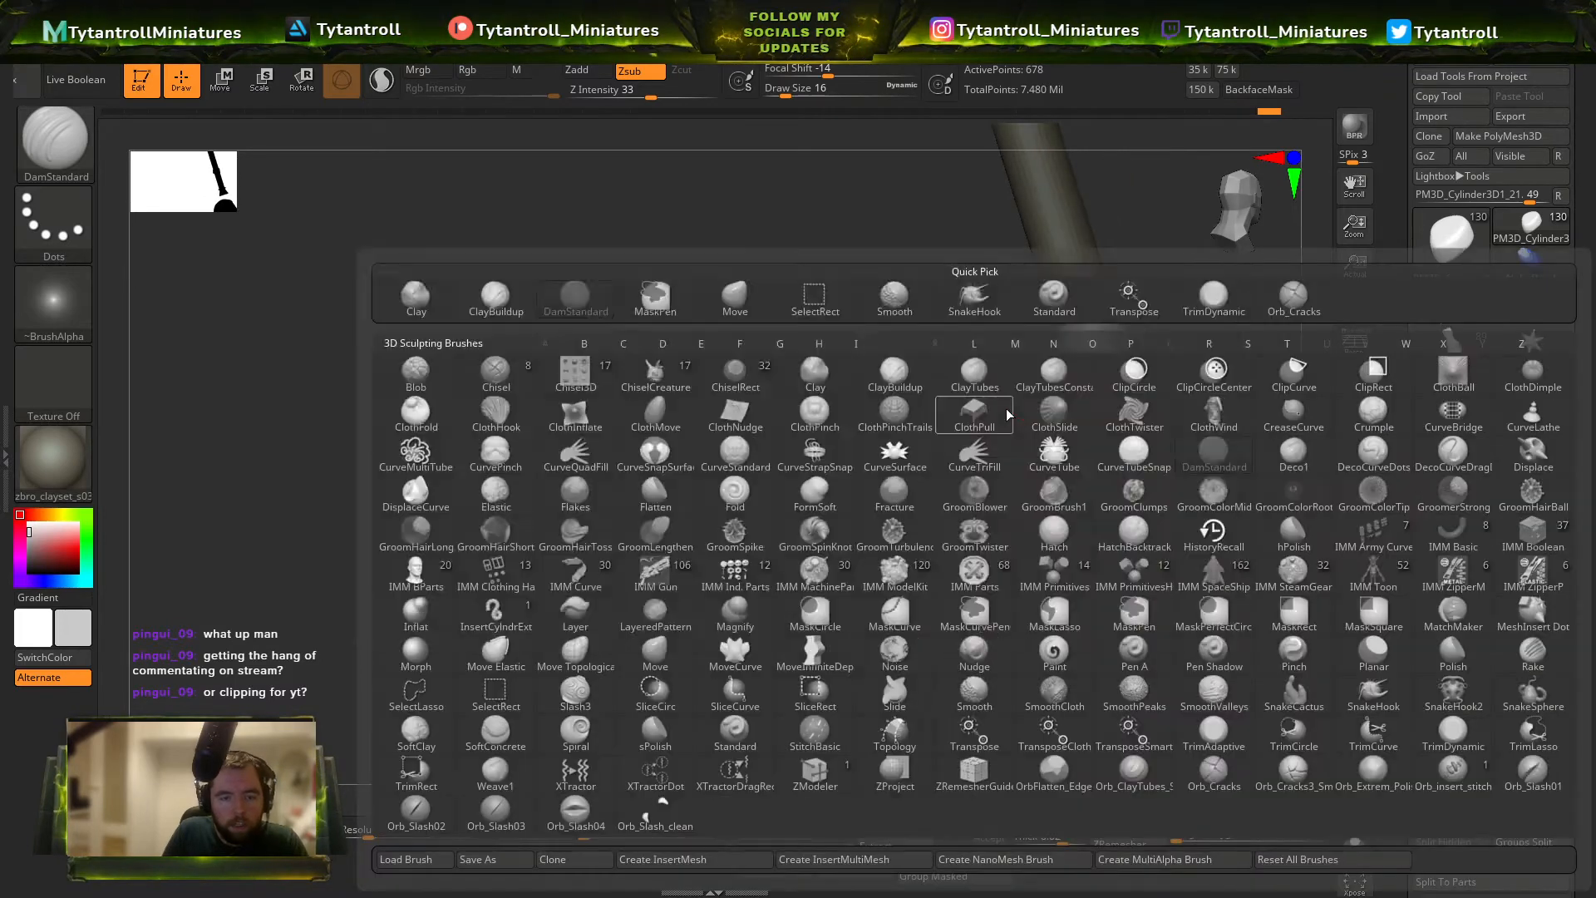
{"action": "key", "text": "t"}
{"action": "key", "text": "d"}
{"action": "left_click_drag", "start_coordinate": [1005, 432], "coordinate": [1073, 347]}
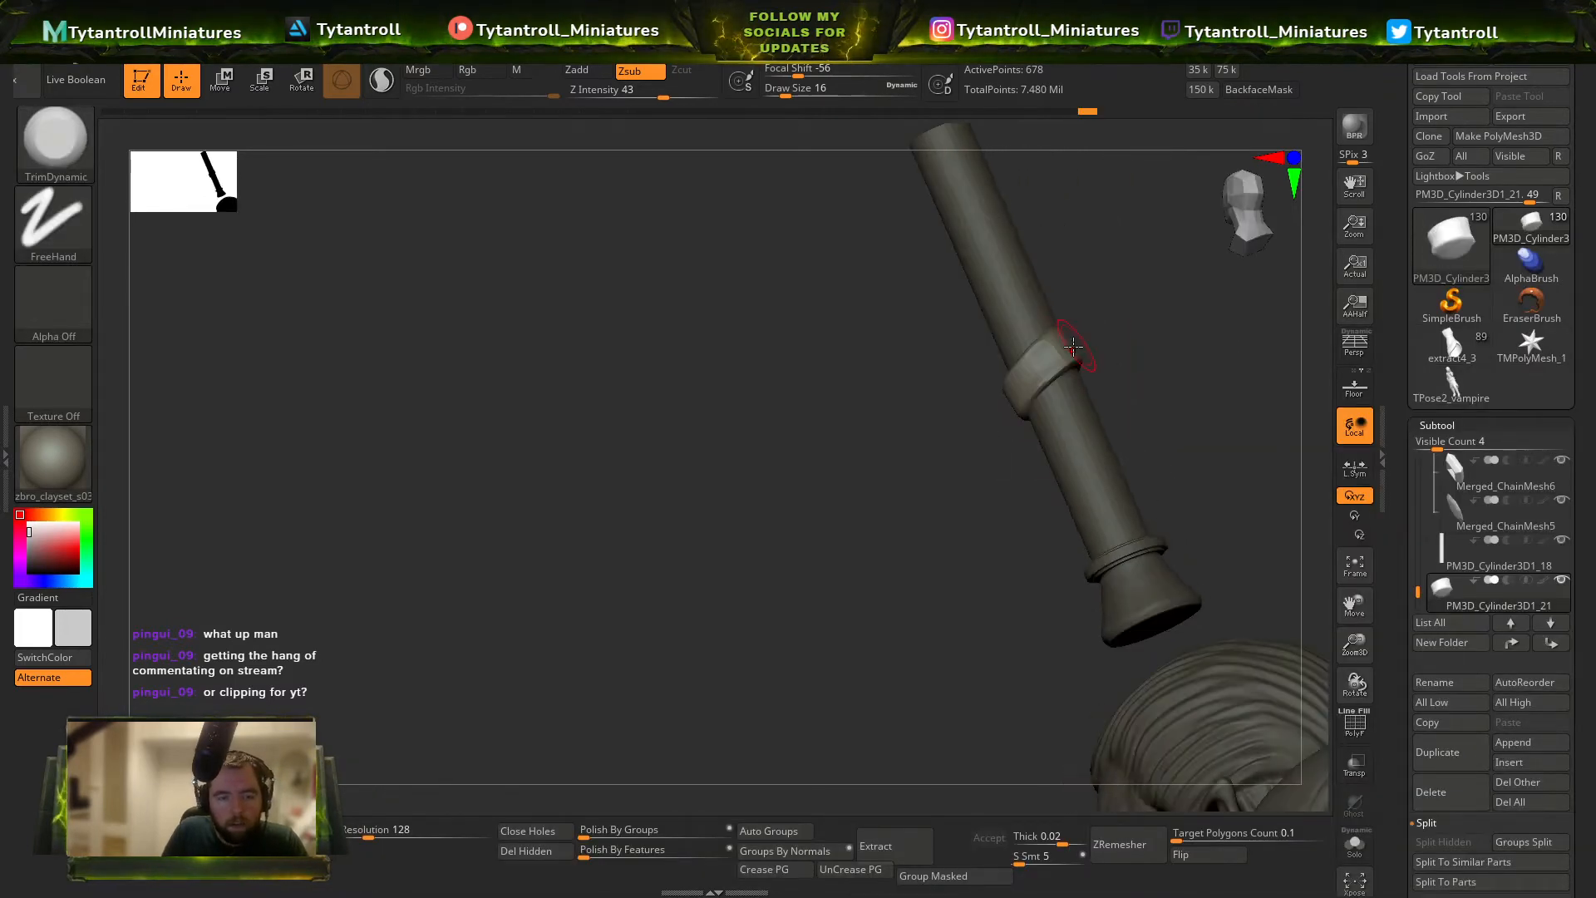
{"action": "mouse_move", "coordinate": [994, 407]}
{"action": "left_mouse_down"}
{"action": "mouse_move", "coordinate": [1040, 302]}
{"action": "mouse_move", "coordinate": [1016, 253]}
{"action": "left_mouse_up"}
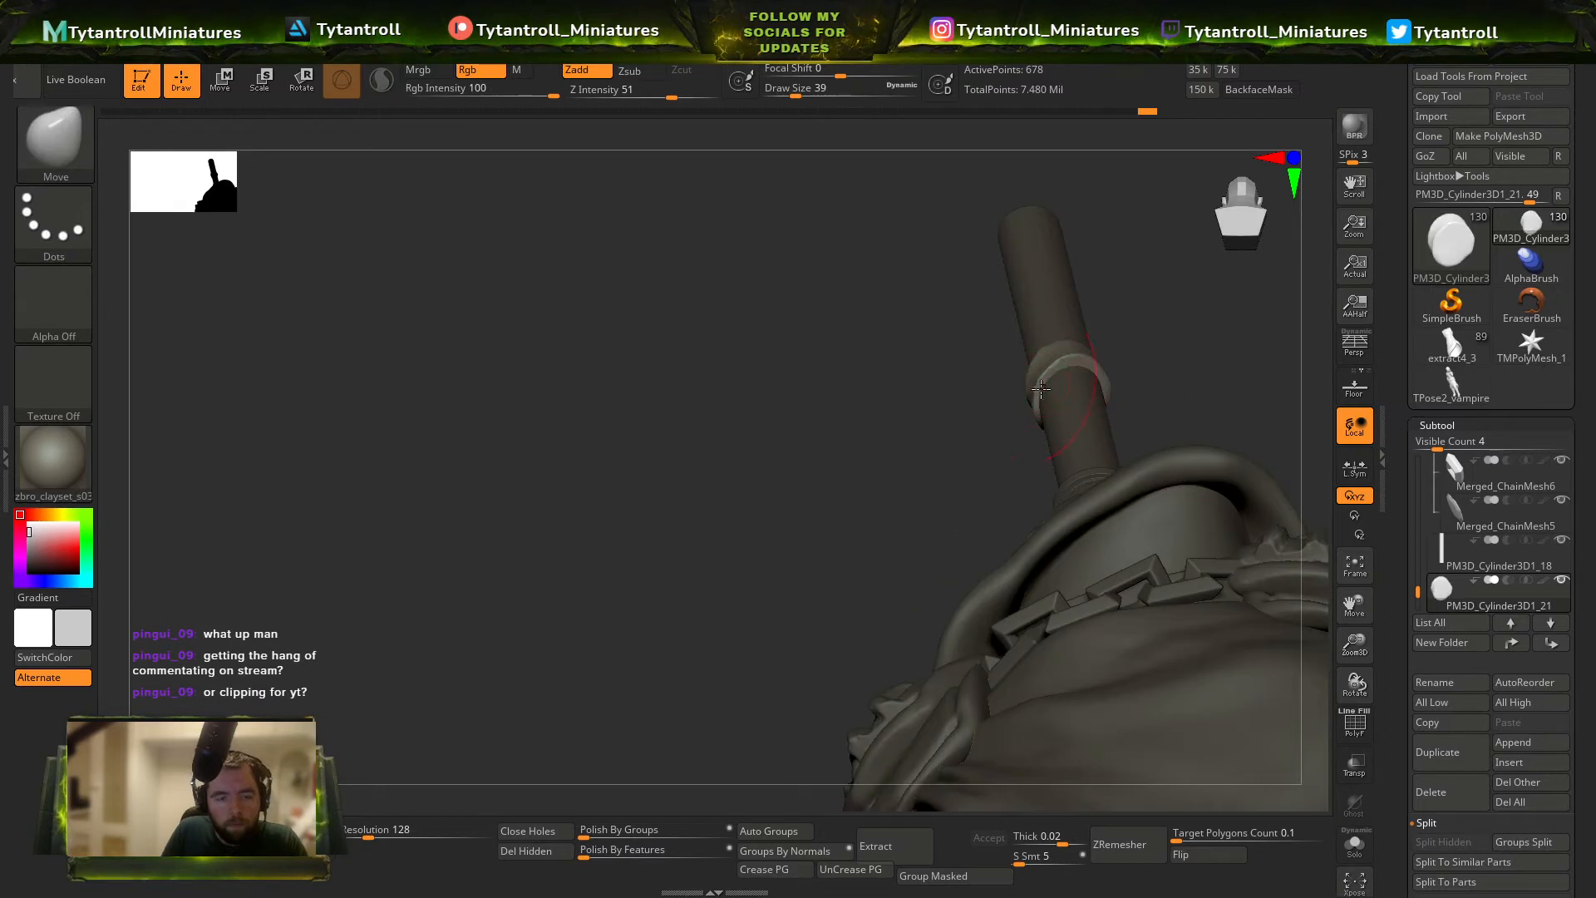
{"action": "left_click_drag", "start_coordinate": [997, 349], "coordinate": [1005, 460], "text": "shift"}
Duplicate the diagonal band several times and stack the copies along the rod down to the rings as a wrapped grip.
{"action": "key", "text": "ctrl+shift+d"}
{"action": "left_click_drag", "start_coordinate": [1150, 347], "coordinate": [987, 354], "text": "shift"}
{"action": "key", "text": "w"}
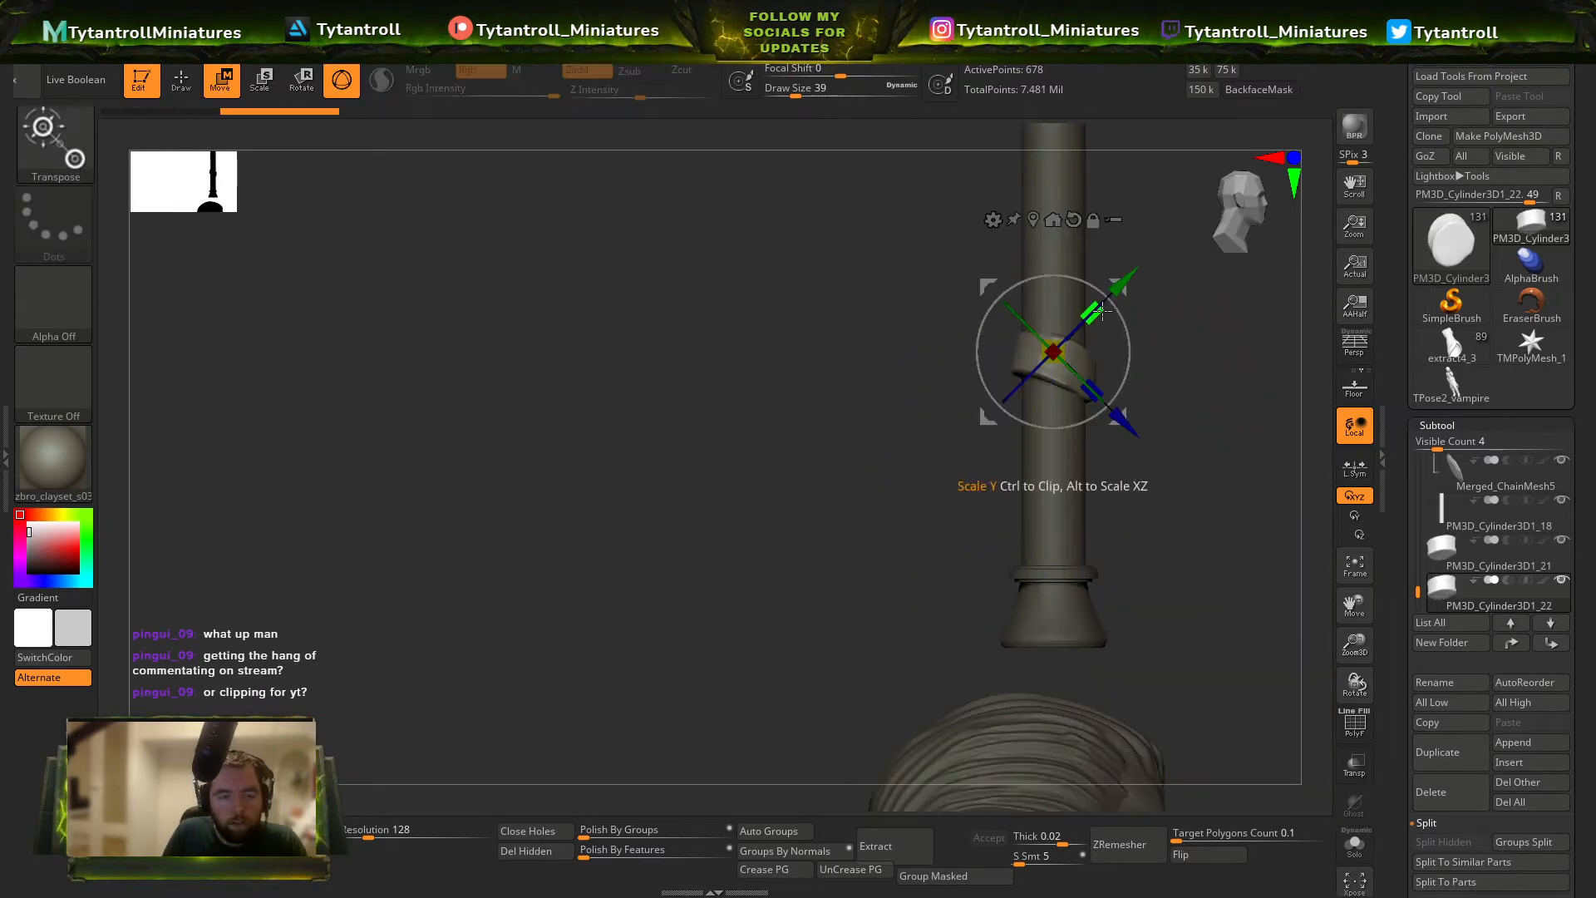
{"action": "left_click_drag", "start_coordinate": [1055, 258], "coordinate": [1053, 421]}
{"action": "key", "text": "ctrl+z"}
{"action": "key", "text": "ctrl+shift+d"}
{"action": "key", "text": "ctrl+shift+d"}
{"action": "key", "text": "ctrl+shift+d"}
{"action": "key", "text": "ctrl+shift+d"}
{"action": "left_click_drag", "start_coordinate": [1165, 369], "coordinate": [1132, 558]}
{"action": "left_click", "coordinate": [1468, 792]}
{"action": "key", "text": "q"}
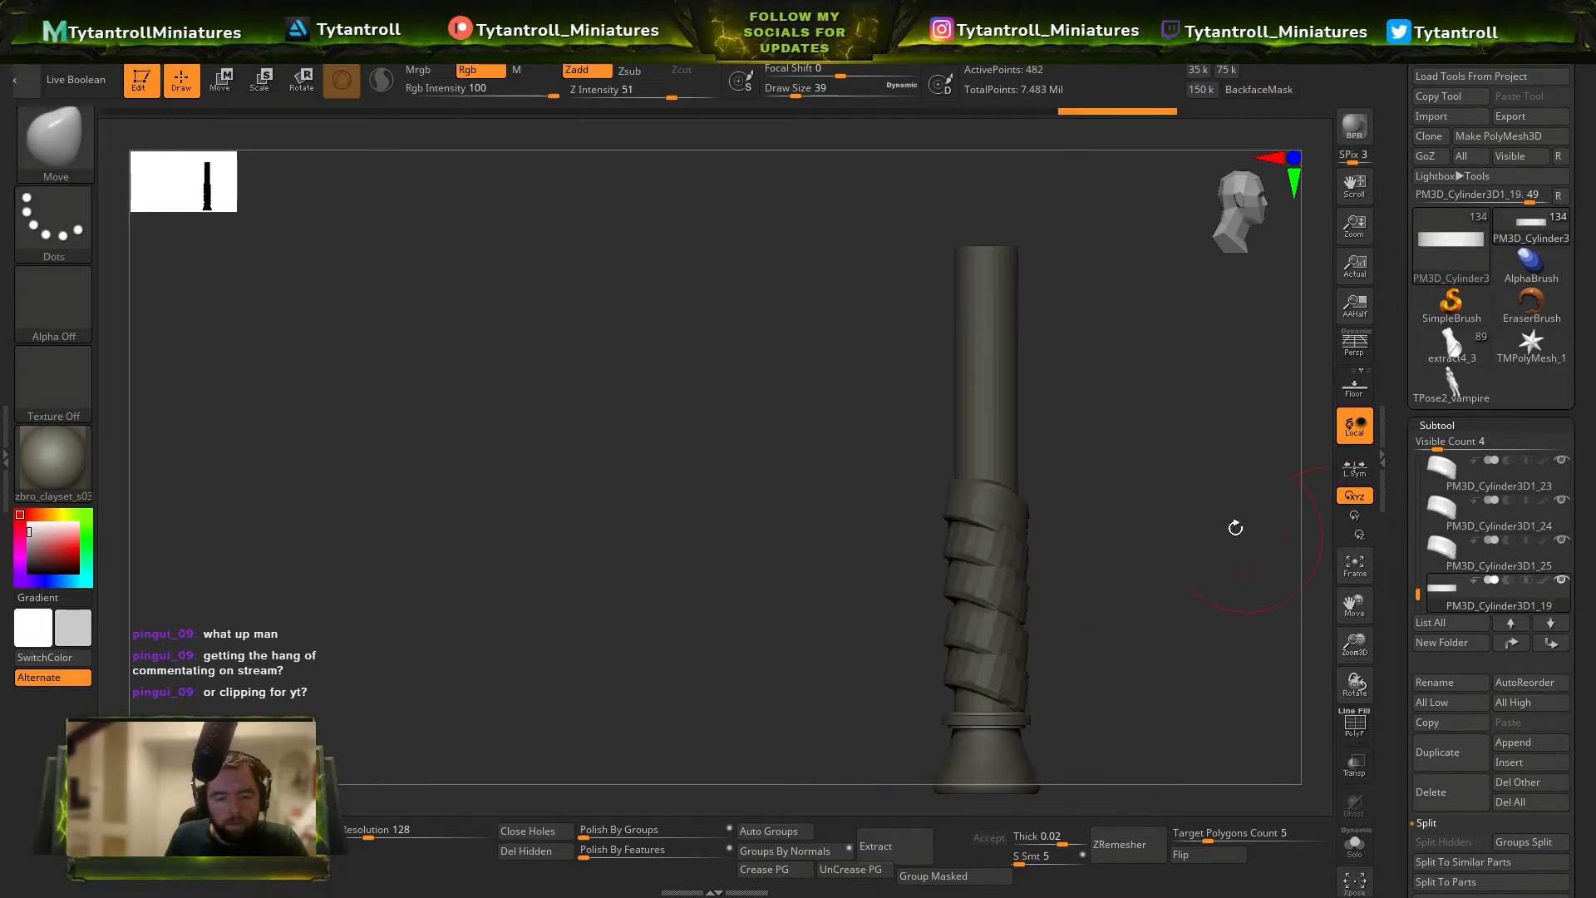
Reshape the uppermost wrap bands with the Move brush and smooth them so they sit closely around the rod.
{"action": "mouse_move", "coordinate": [1140, 499]}
{"action": "left_mouse_down", "text": "alt"}
{"action": "mouse_move", "coordinate": [1115, 453]}
{"action": "mouse_move", "coordinate": [1118, 499]}
{"action": "mouse_move", "coordinate": [1151, 501]}
{"action": "mouse_move", "coordinate": [996, 514]}
{"action": "left_mouse_up", "text": "alt"}
{"action": "key", "text": "w"}
{"action": "left_click", "coordinate": [959, 463], "text": "alt"}
{"action": "key", "text": "q"}
{"action": "mouse_move", "coordinate": [915, 549]}
{"action": "left_mouse_down"}
{"action": "mouse_move", "coordinate": [830, 584]}
{"action": "mouse_move", "coordinate": [865, 557]}
{"action": "left_mouse_up"}
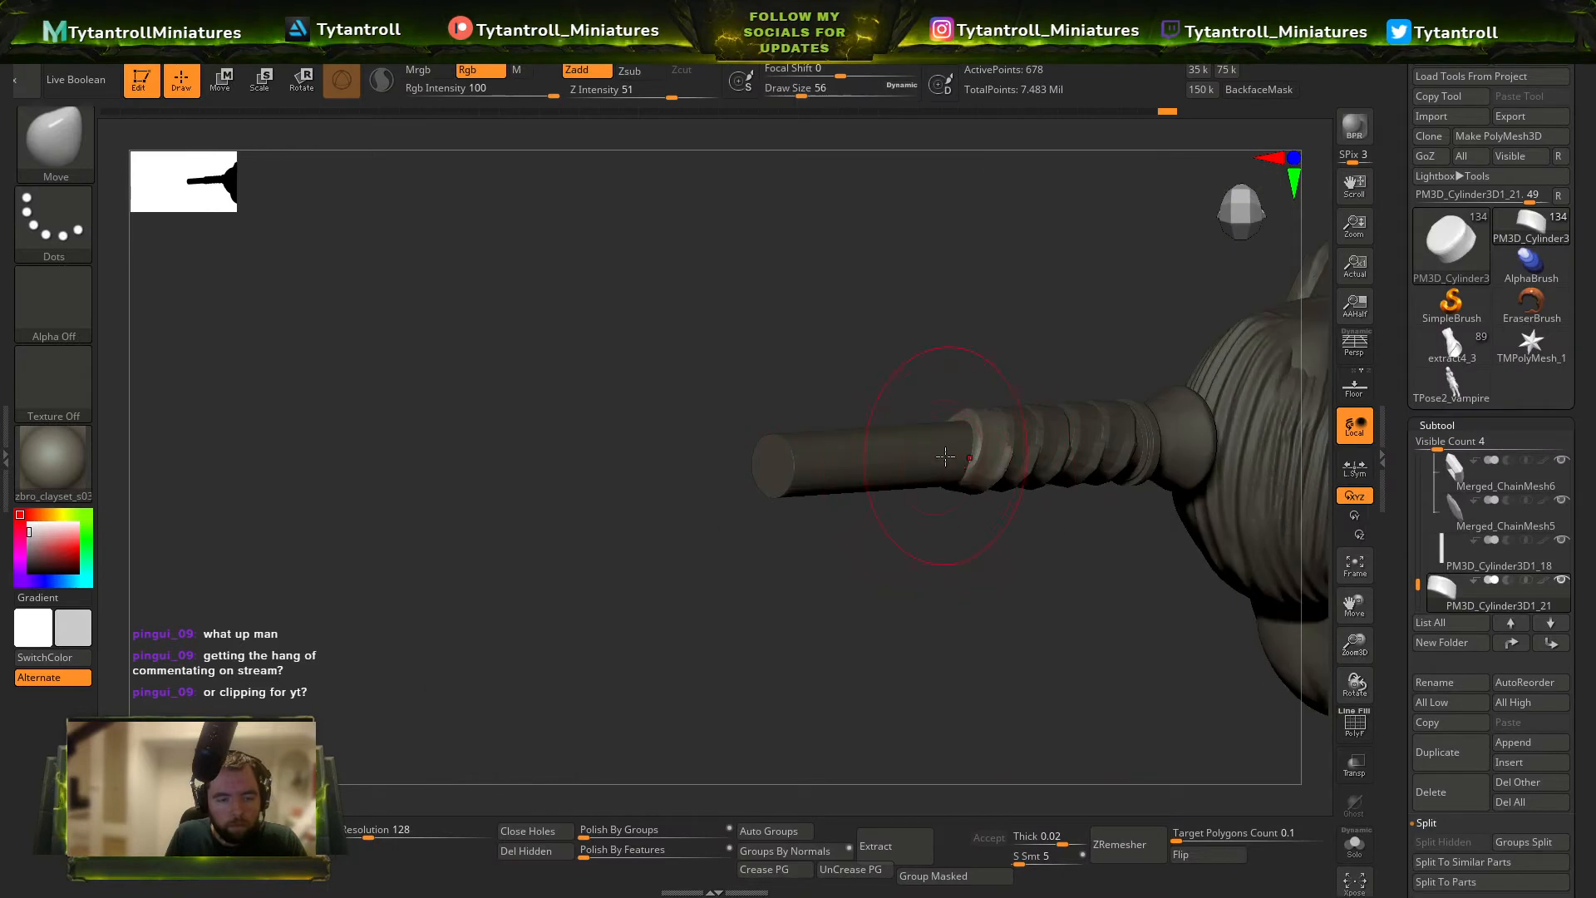
{"action": "left_click_drag", "start_coordinate": [960, 492], "coordinate": [1035, 461]}
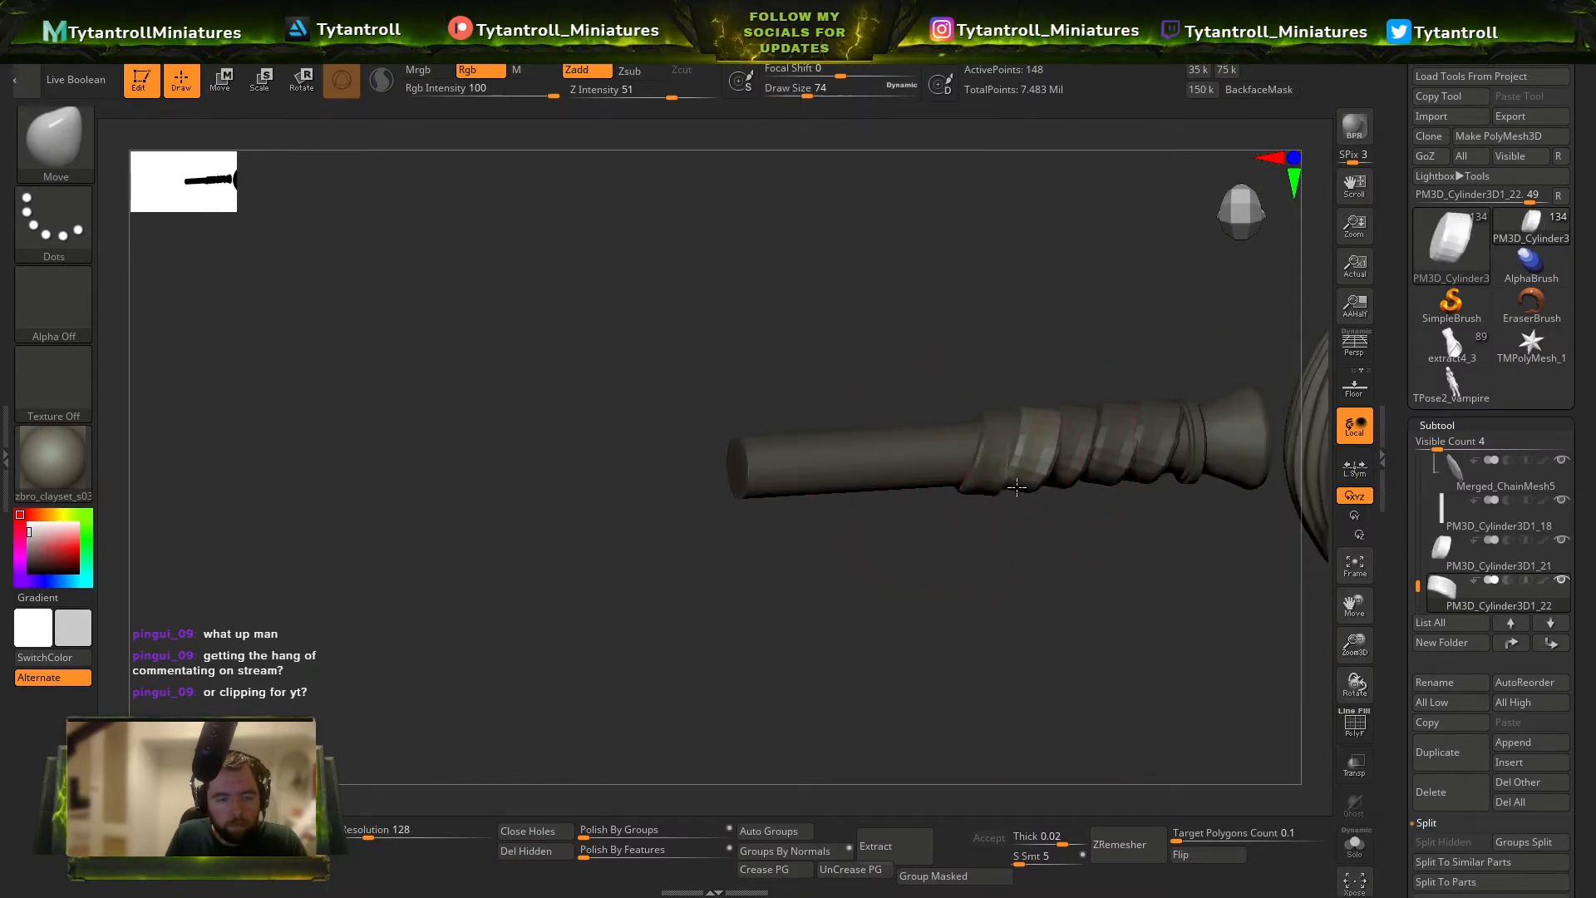
{"action": "right_click_drag", "start_coordinate": [1017, 487], "coordinate": [995, 487]}
{"action": "mouse_move", "coordinate": [987, 585]}
{"action": "right_mouse_down"}
{"action": "mouse_move", "coordinate": [1030, 396]}
{"action": "mouse_move", "coordinate": [988, 516]}
{"action": "mouse_move", "coordinate": [1054, 527]}
{"action": "mouse_move", "coordinate": [992, 475]}
{"action": "right_mouse_up"}
{"action": "left_click", "coordinate": [992, 476], "text": "alt"}
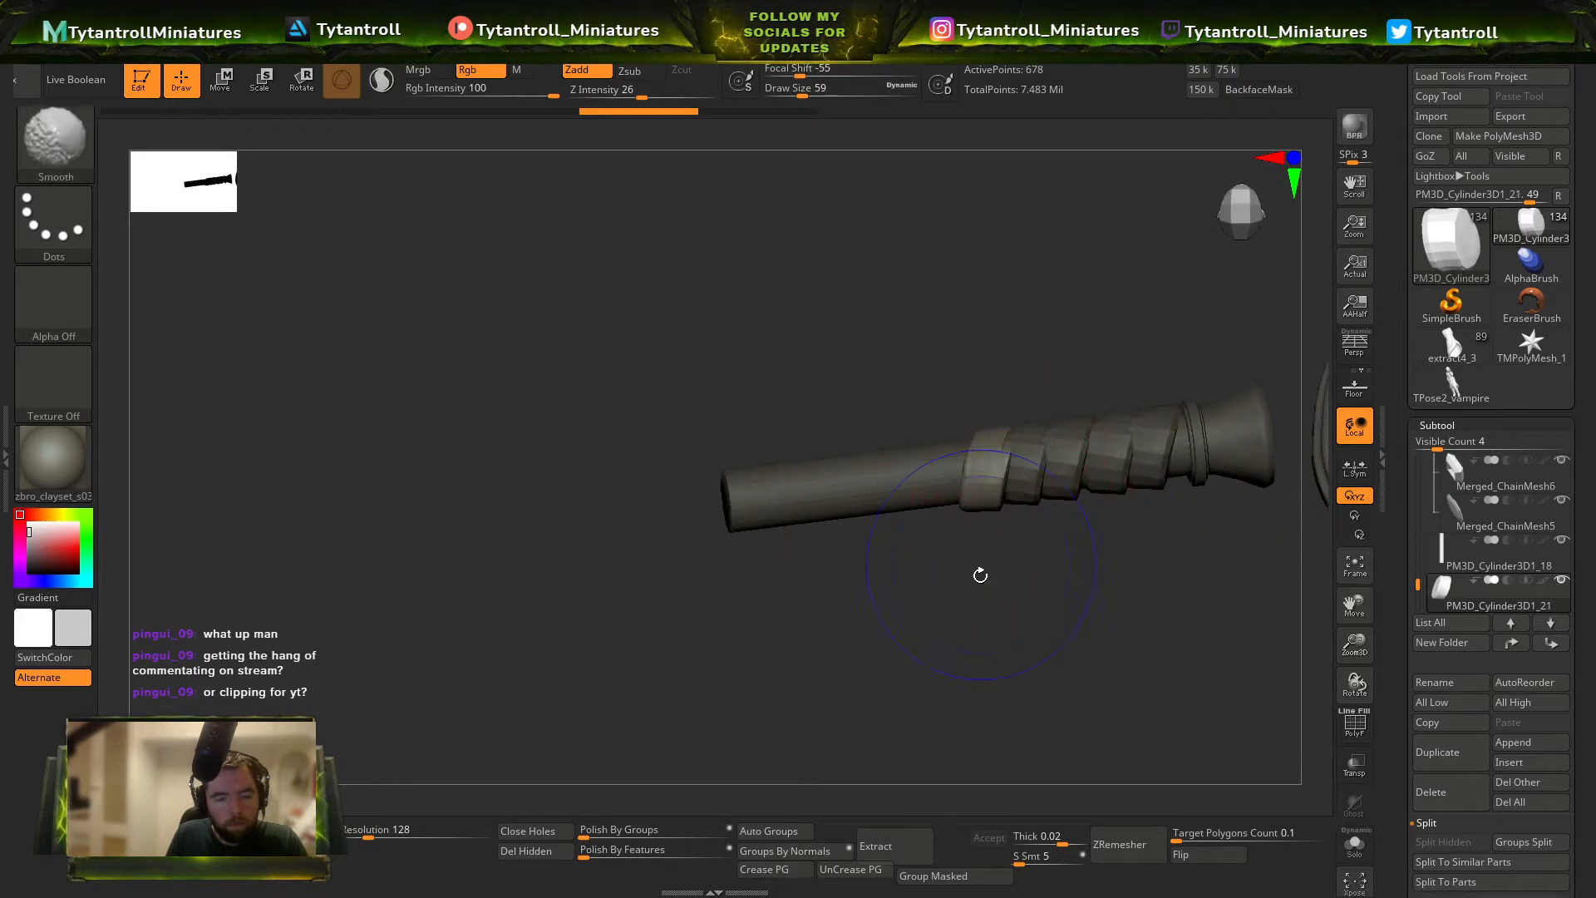
{"action": "right_click_drag", "start_coordinate": [980, 573], "coordinate": [987, 457], "text": "shift"}
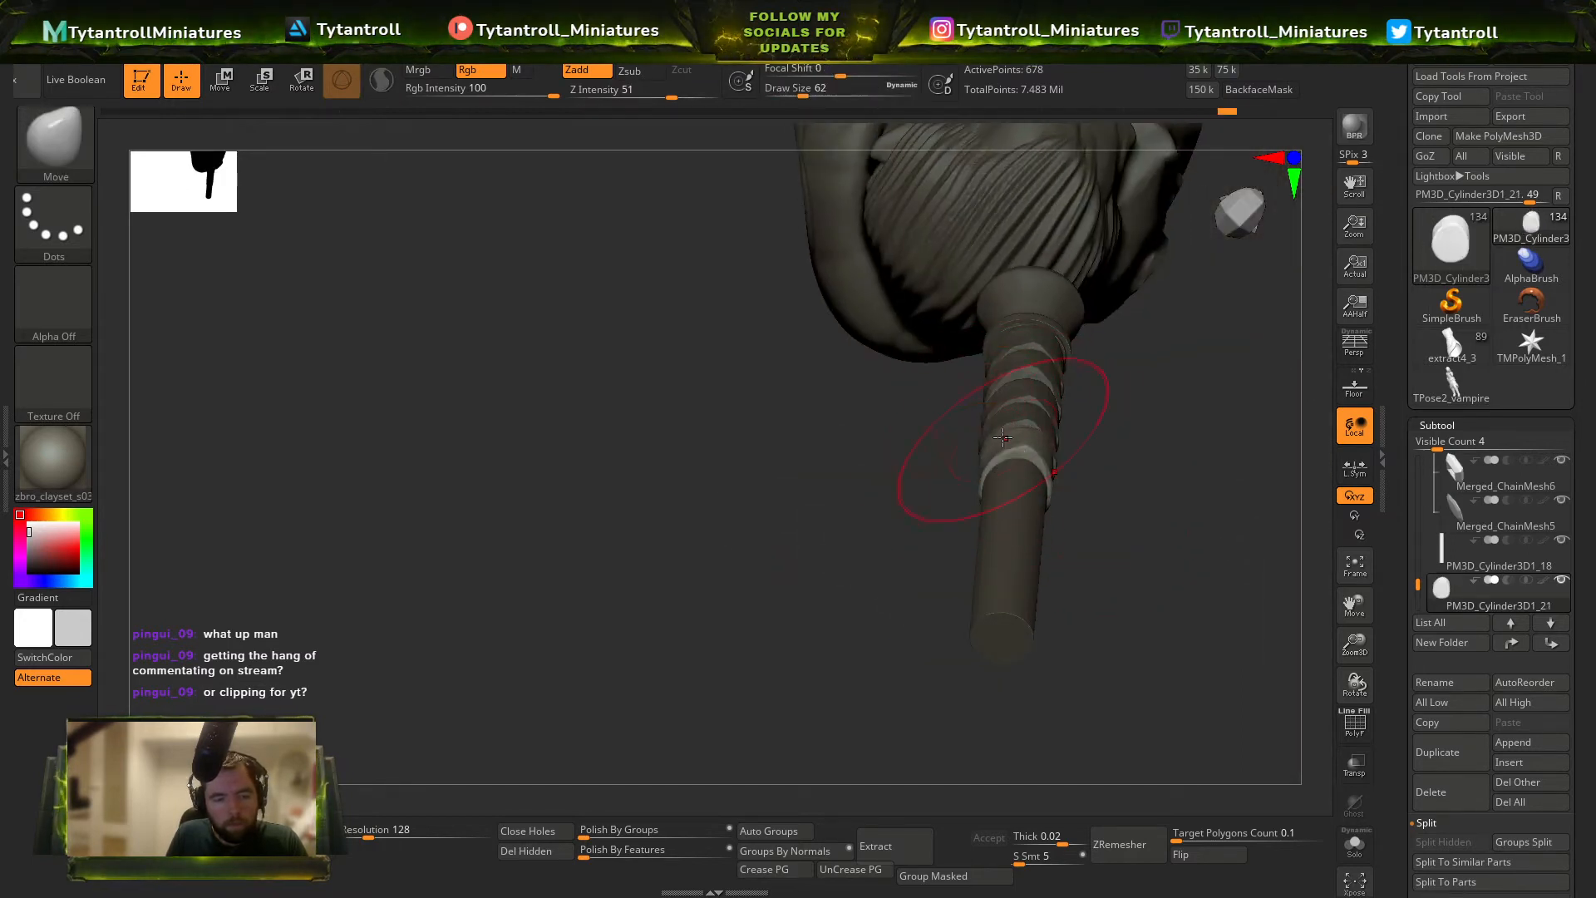
{"action": "mouse_move", "coordinate": [1105, 428]}
{"action": "right_mouse_down"}
{"action": "mouse_move", "coordinate": [1031, 439]}
{"action": "mouse_move", "coordinate": [984, 474]}
{"action": "mouse_move", "coordinate": [969, 310]}
{"action": "mouse_move", "coordinate": [822, 402]}
{"action": "right_mouse_up"}
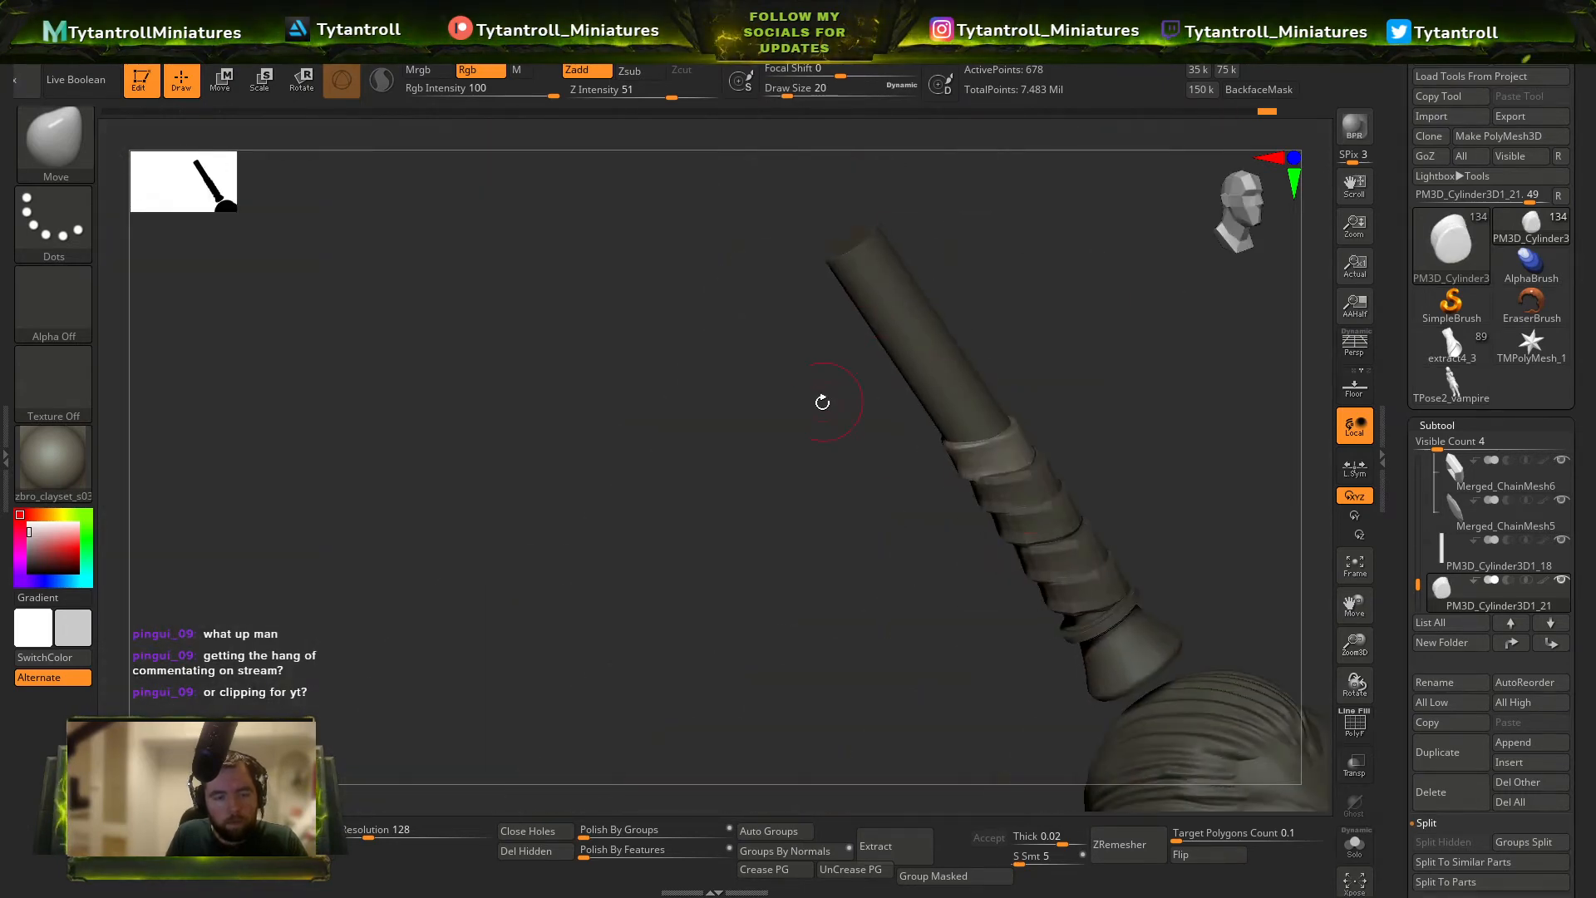
Delete the copied wrap bands below the topmost one, keeping only that band on the rod.
{"action": "left_click", "coordinate": [1046, 489], "text": "alt"}
{"action": "left_click", "coordinate": [1436, 798]}
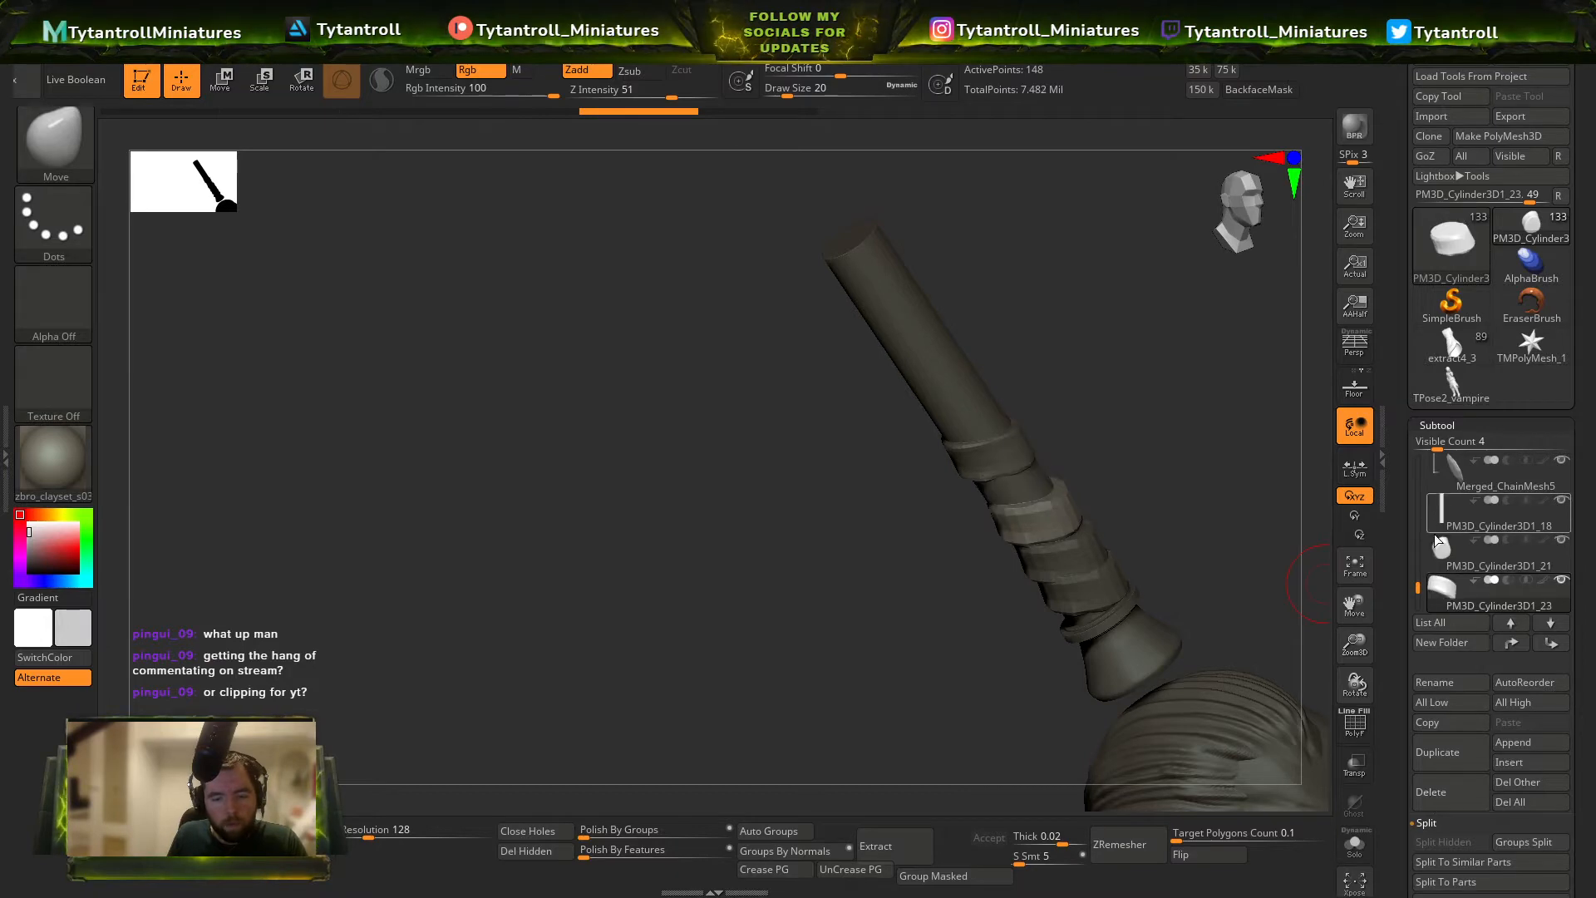
{"action": "left_click", "coordinate": [1104, 510], "text": "alt"}
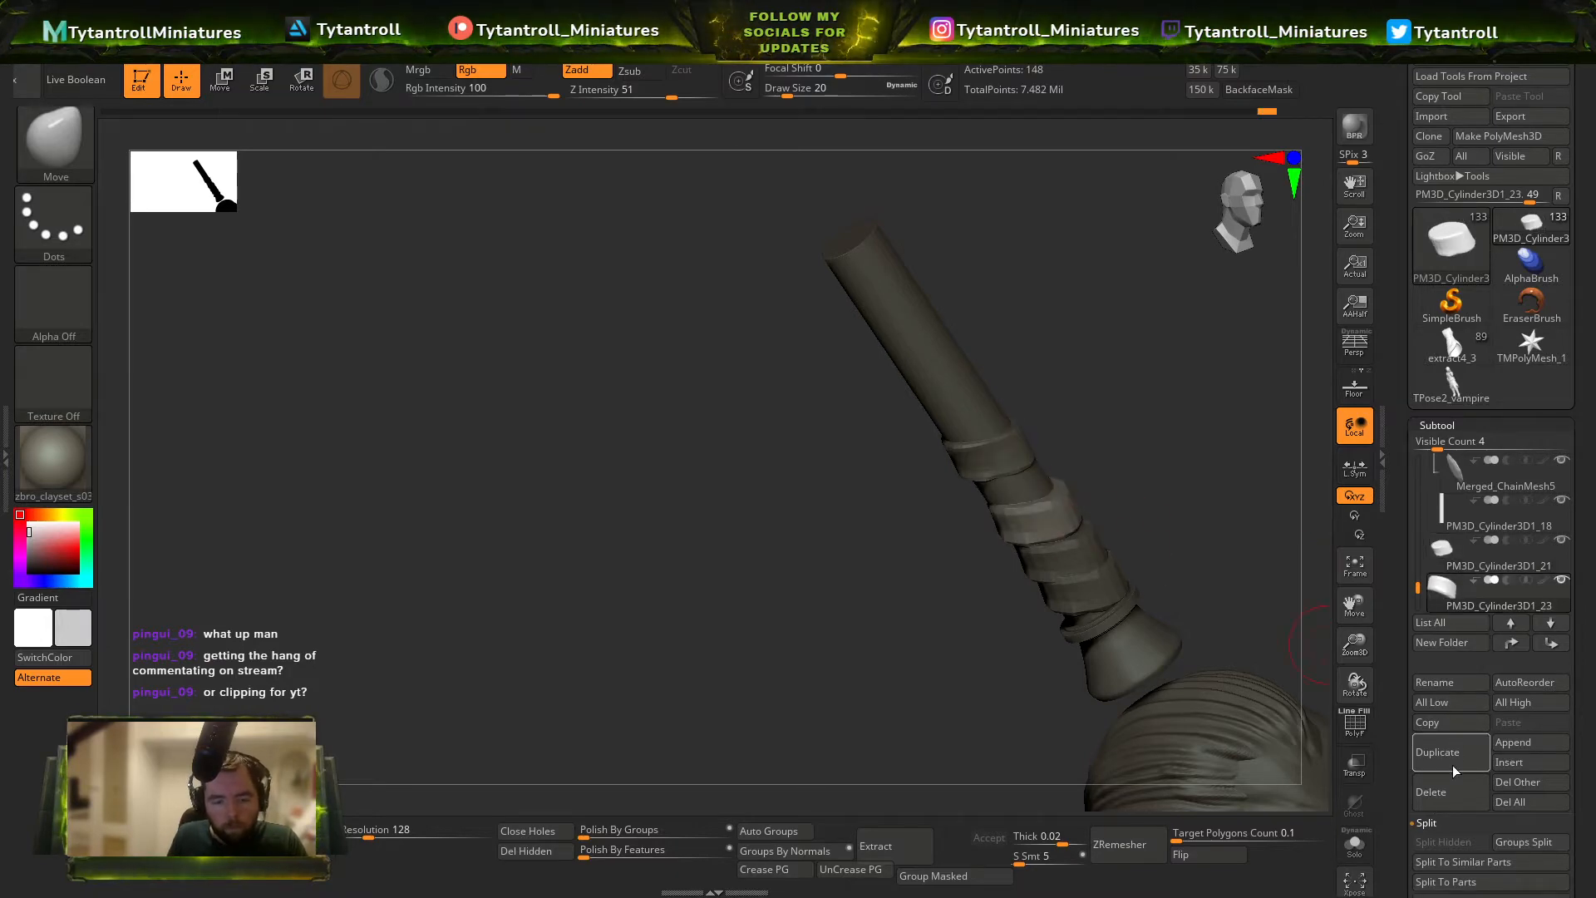
{"action": "left_click", "coordinate": [1454, 788]}
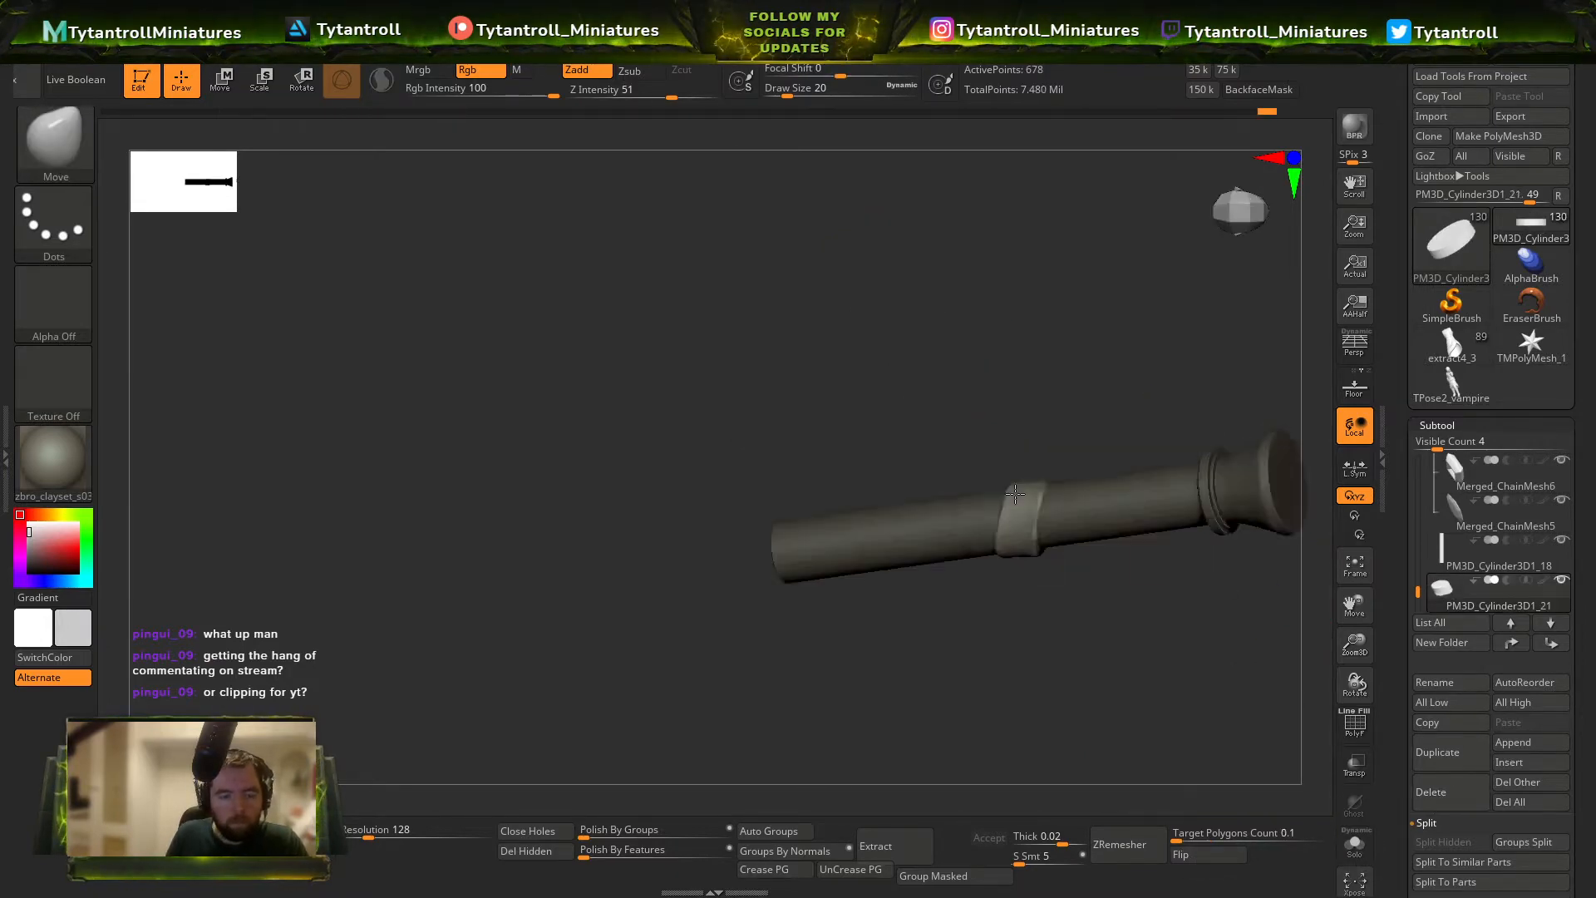
Carve crease lines along the wrap band on the rod with the DamStandard brush at a small draw size.
{"action": "key", "text": "b"}
{"action": "key", "text": "d"}
{"action": "key", "text": "s"}
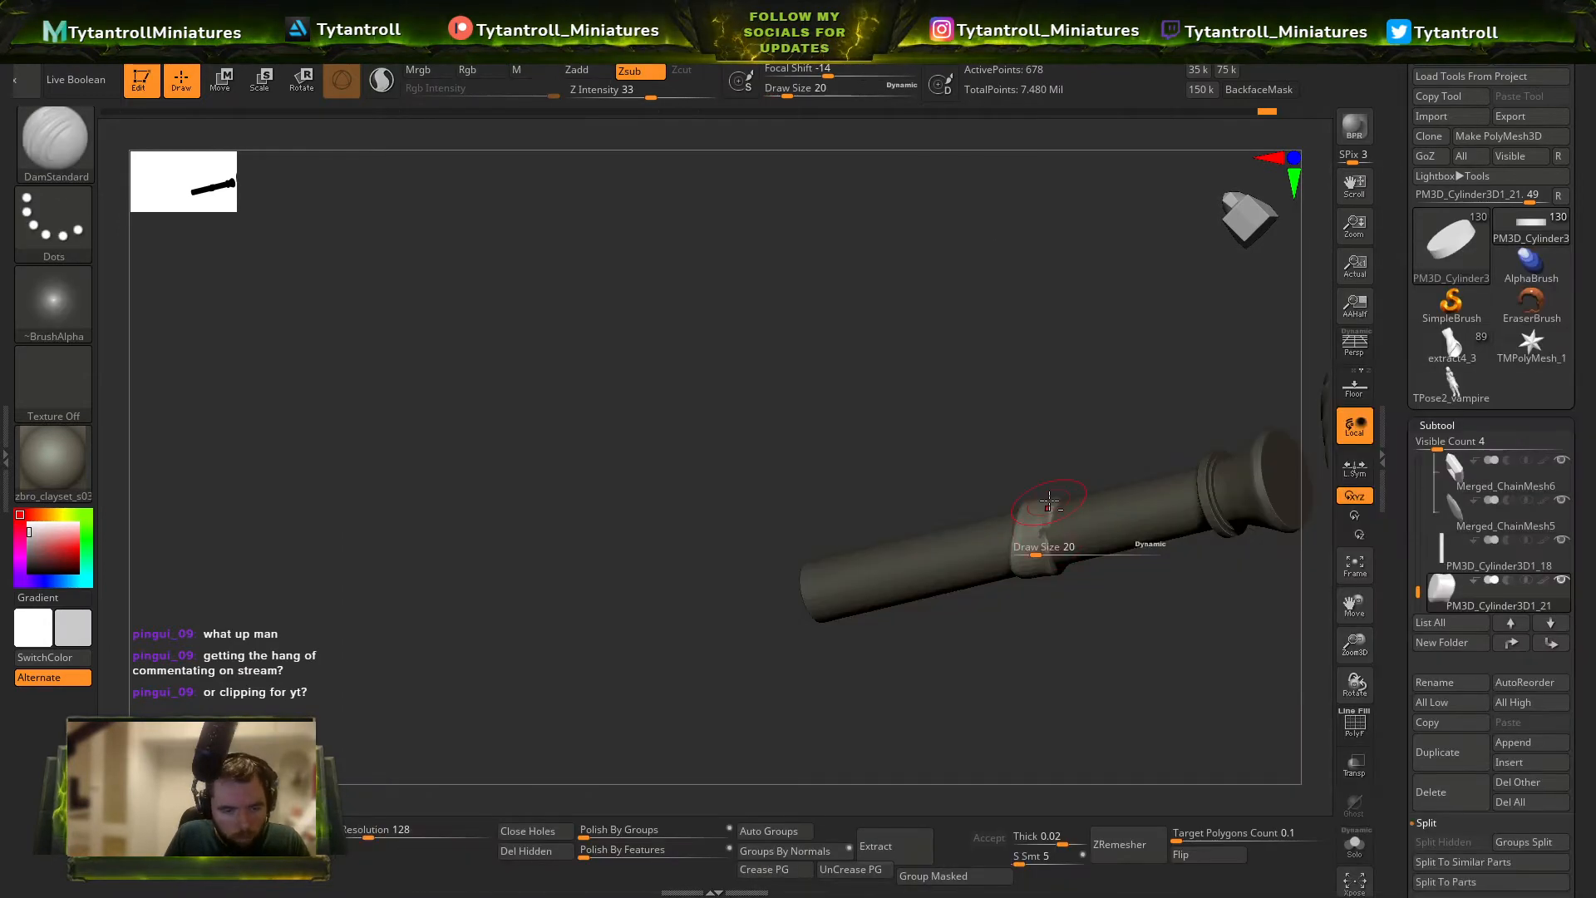
{"action": "left_click_drag", "start_coordinate": [1038, 550], "coordinate": [1049, 523], "text": "shift"}
{"action": "key", "text": "s"}
{"action": "left_click_drag", "start_coordinate": [1055, 520], "coordinate": [1047, 513]}
{"action": "right_click_drag", "start_coordinate": [1059, 575], "coordinate": [1050, 542]}
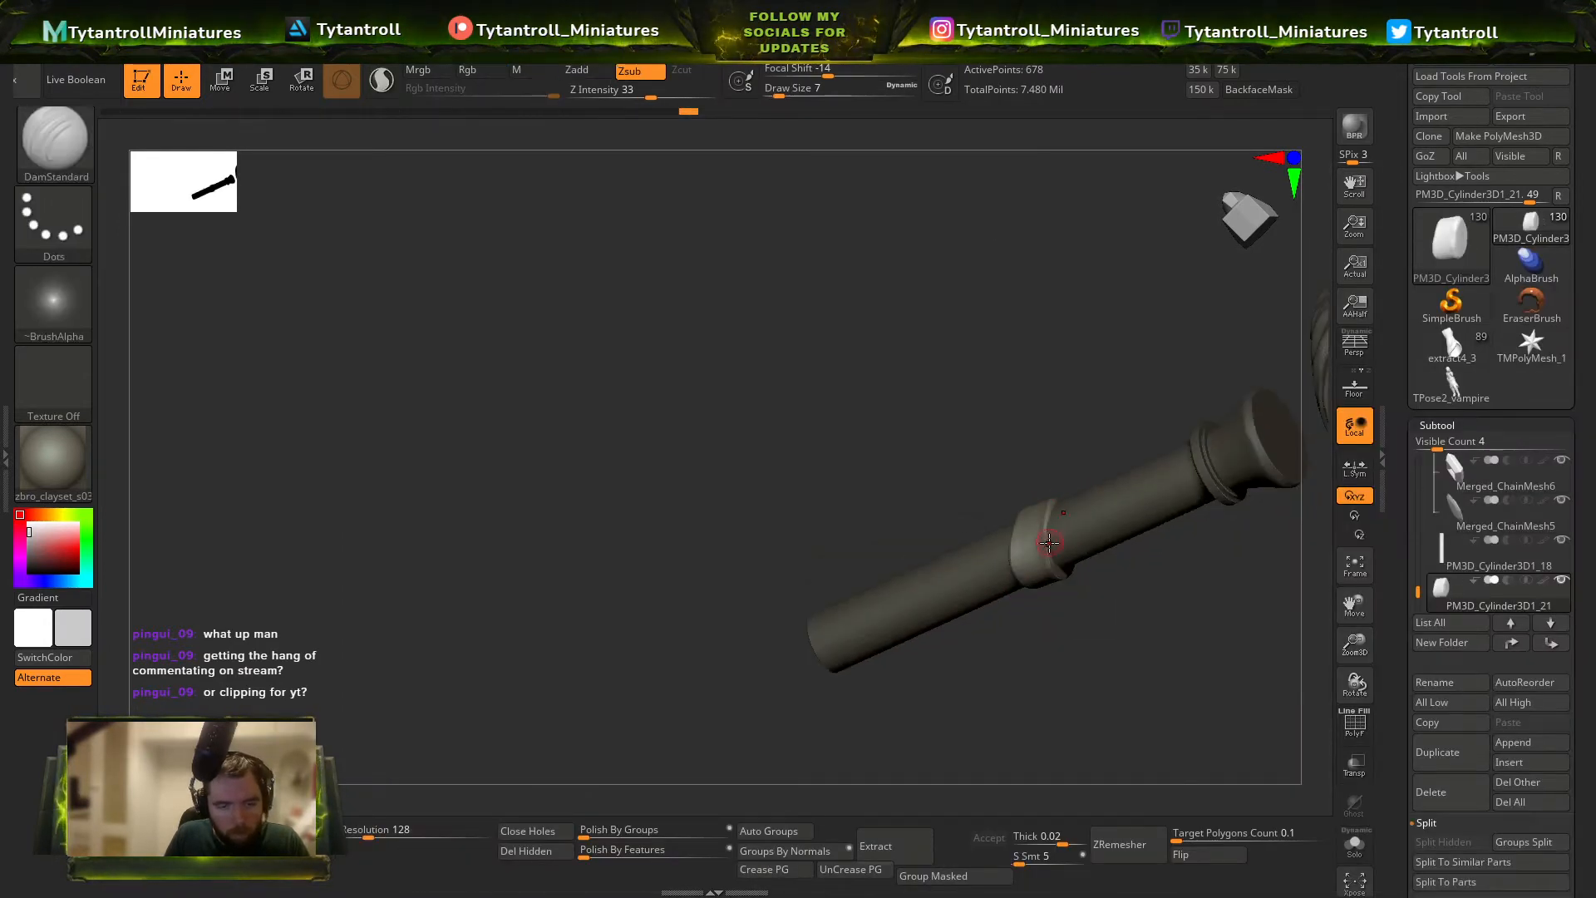
{"action": "right_click_drag", "start_coordinate": [1062, 475], "coordinate": [1047, 526]}
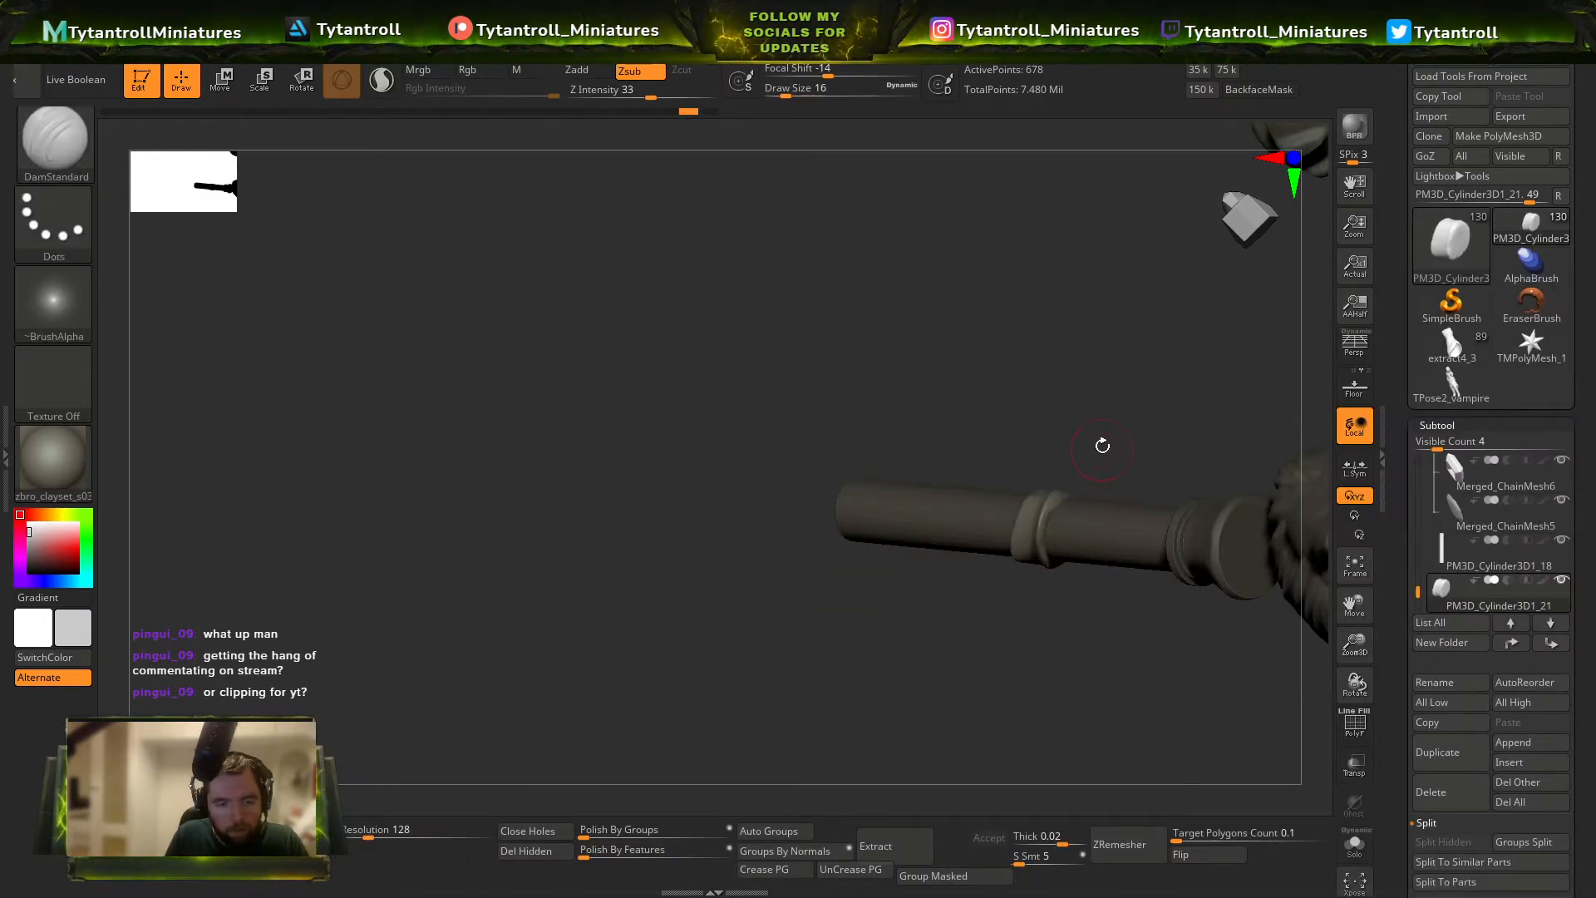
{"action": "right_click_drag", "start_coordinate": [1102, 447], "coordinate": [1056, 517]}
{"action": "key", "text": "s"}
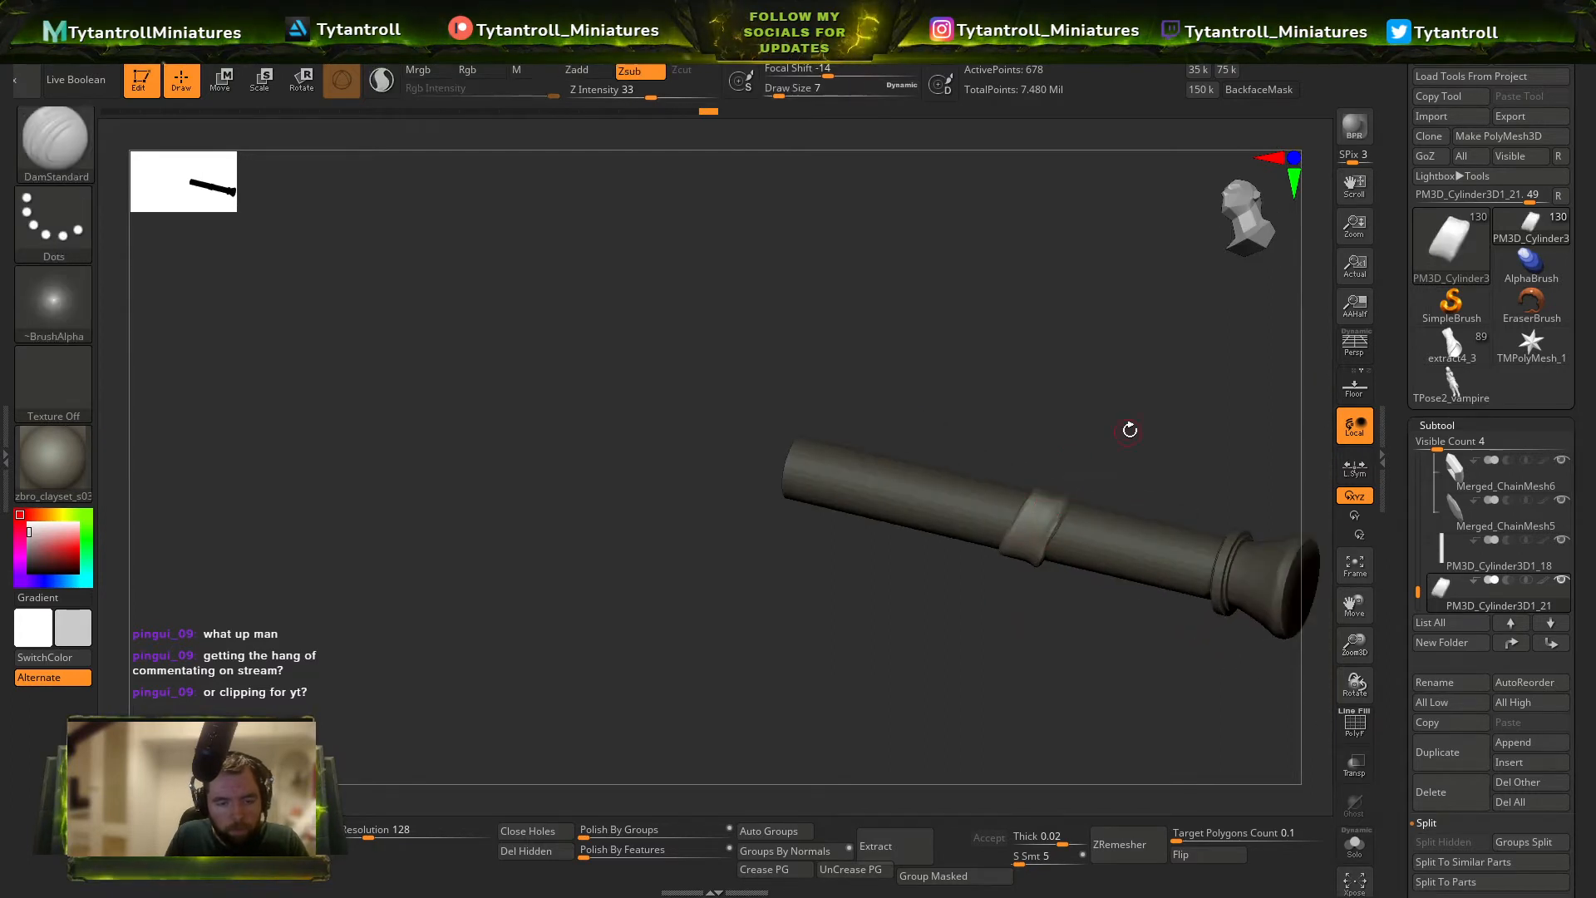
{"action": "right_click_drag", "start_coordinate": [1129, 430], "coordinate": [1073, 513]}
{"action": "mouse_move", "coordinate": [1147, 447]}
{"action": "right_mouse_down"}
{"action": "mouse_move", "coordinate": [1125, 481]}
{"action": "mouse_move", "coordinate": [1130, 465]}
{"action": "mouse_move", "coordinate": [1093, 482]}
{"action": "right_mouse_up"}
Pull the wrap band's edges into a closer fit around the rod with a reduced SnakeHook brush.
{"action": "key", "text": "s"}
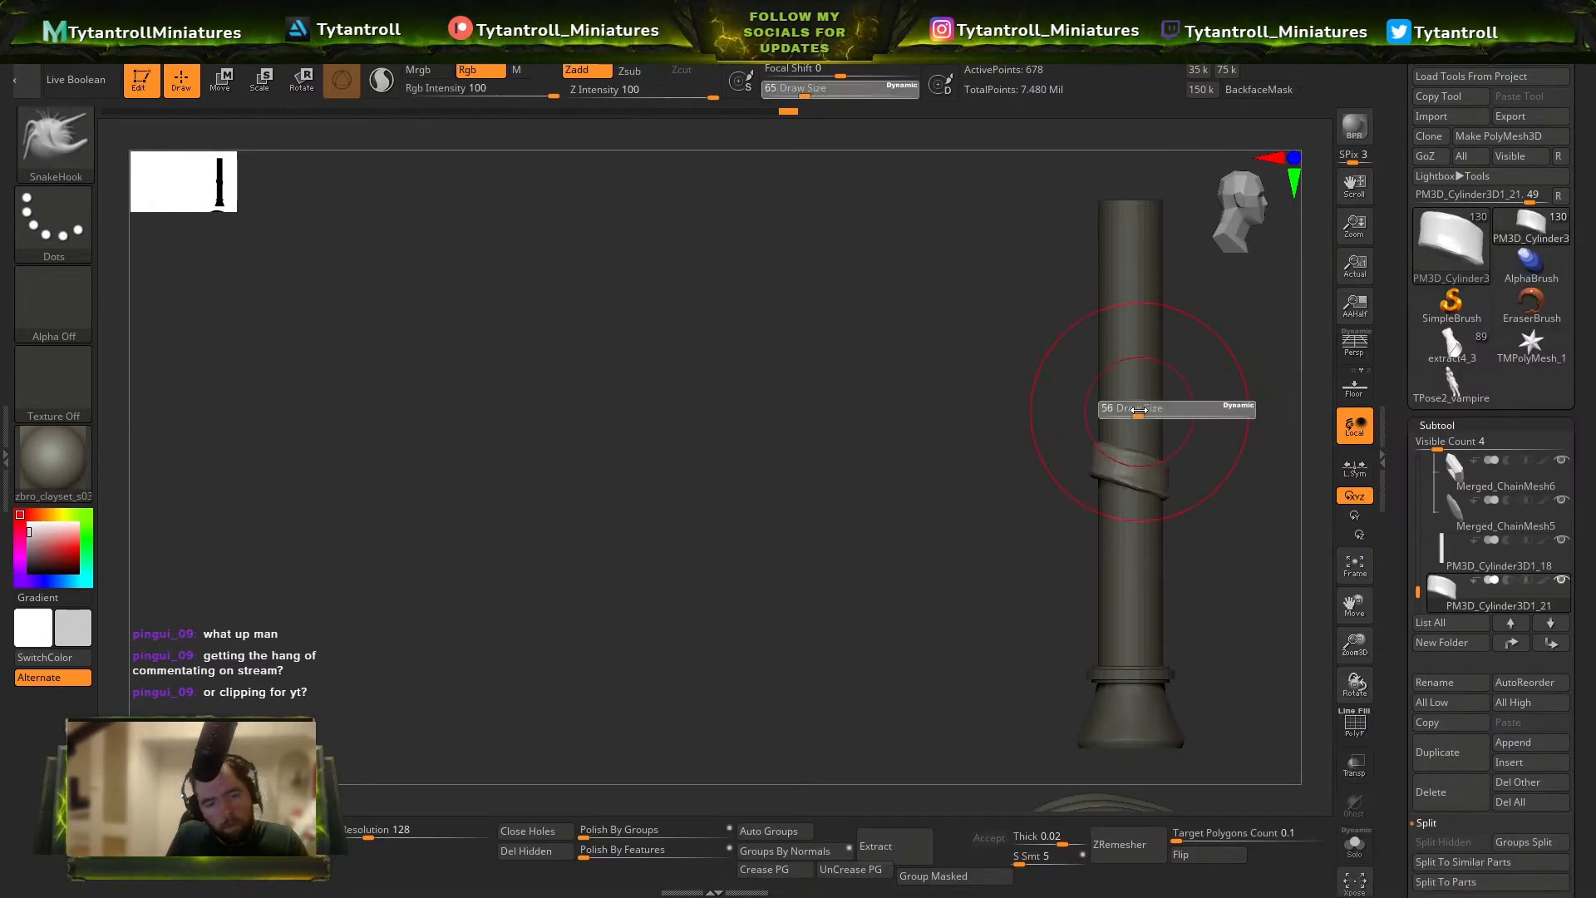
{"action": "left_click_drag", "start_coordinate": [1139, 410], "coordinate": [1130, 412]}
{"action": "mouse_move", "coordinate": [1080, 431]}
{"action": "right_mouse_down"}
{"action": "mouse_move", "coordinate": [1122, 432]}
{"action": "mouse_move", "coordinate": [1180, 395]}
{"action": "mouse_move", "coordinate": [1159, 374]}
{"action": "right_mouse_up"}
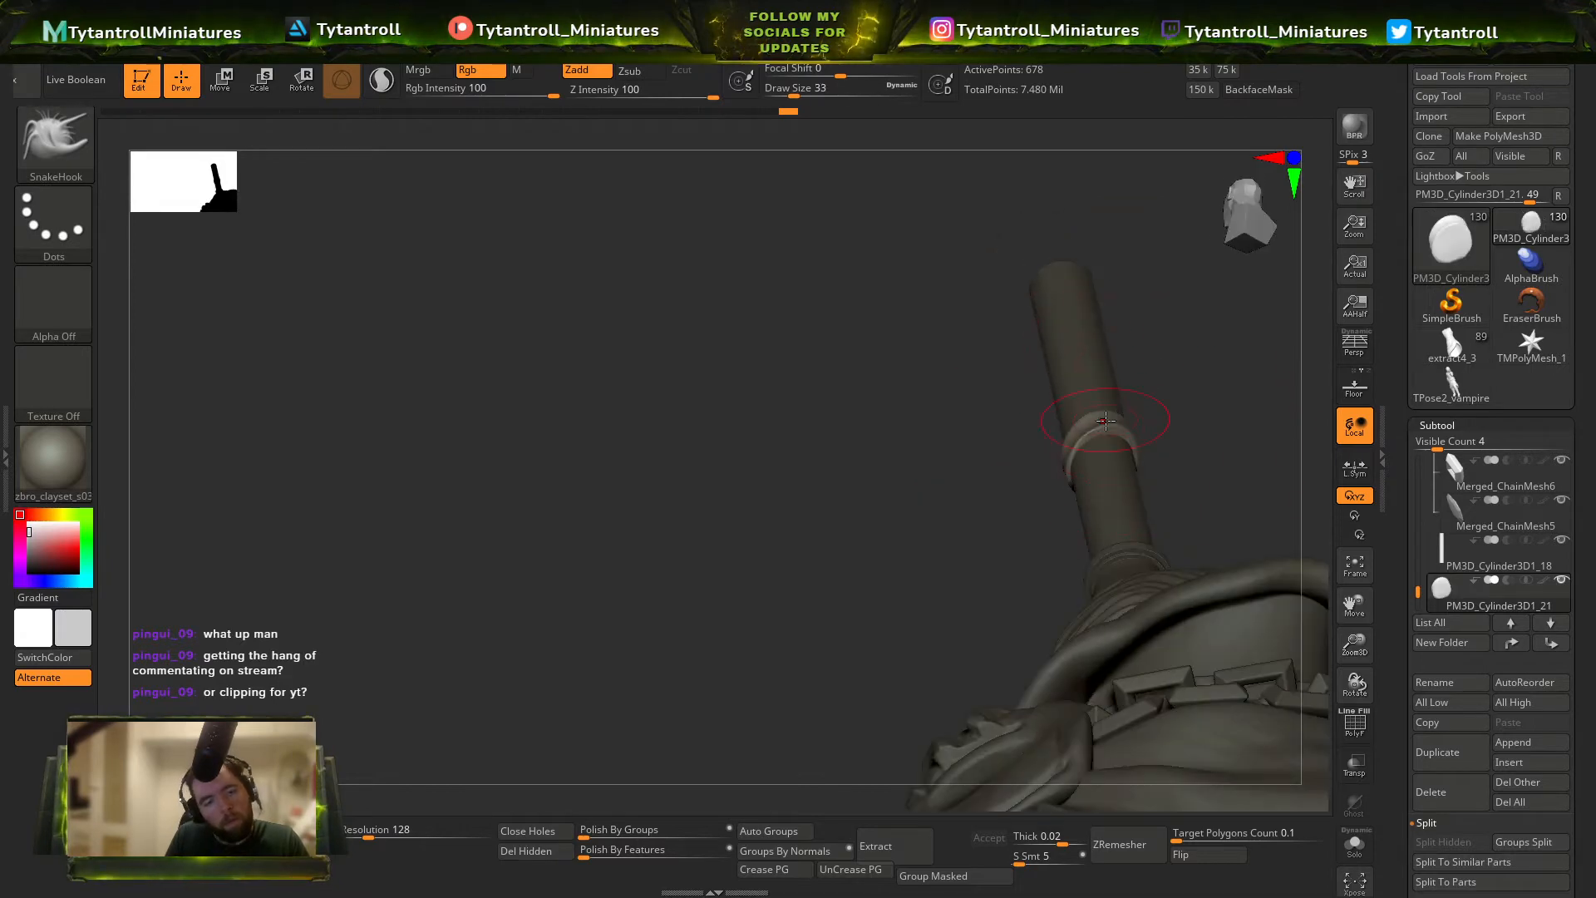
{"action": "right_click_drag", "start_coordinate": [1112, 428], "coordinate": [1134, 443]}
{"action": "key", "text": "s"}
{"action": "left_click_drag", "start_coordinate": [1134, 443], "coordinate": [1129, 443]}
{"action": "mouse_move", "coordinate": [1134, 443]}
{"action": "right_mouse_down"}
{"action": "mouse_move", "coordinate": [1138, 467]}
{"action": "mouse_move", "coordinate": [1146, 425]}
{"action": "mouse_move", "coordinate": [1111, 472]}
{"action": "mouse_move", "coordinate": [1215, 500]}
{"action": "mouse_move", "coordinate": [1221, 543]}
{"action": "mouse_move", "coordinate": [1212, 517]}
{"action": "mouse_move", "coordinate": [1230, 527]}
{"action": "mouse_move", "coordinate": [1170, 458]}
{"action": "right_mouse_up"}
Refine the wrap band's shape around the rod with the Move and TrimDynamic brushes.
{"action": "key", "text": "b"}
{"action": "key", "text": "m"}
{"action": "key", "text": "v"}
{"action": "key", "text": "b"}
{"action": "key", "text": "t"}
{"action": "key", "text": "d"}
{"action": "key", "text": "b"}
{"action": "key", "text": "m"}
{"action": "key", "text": "v"}
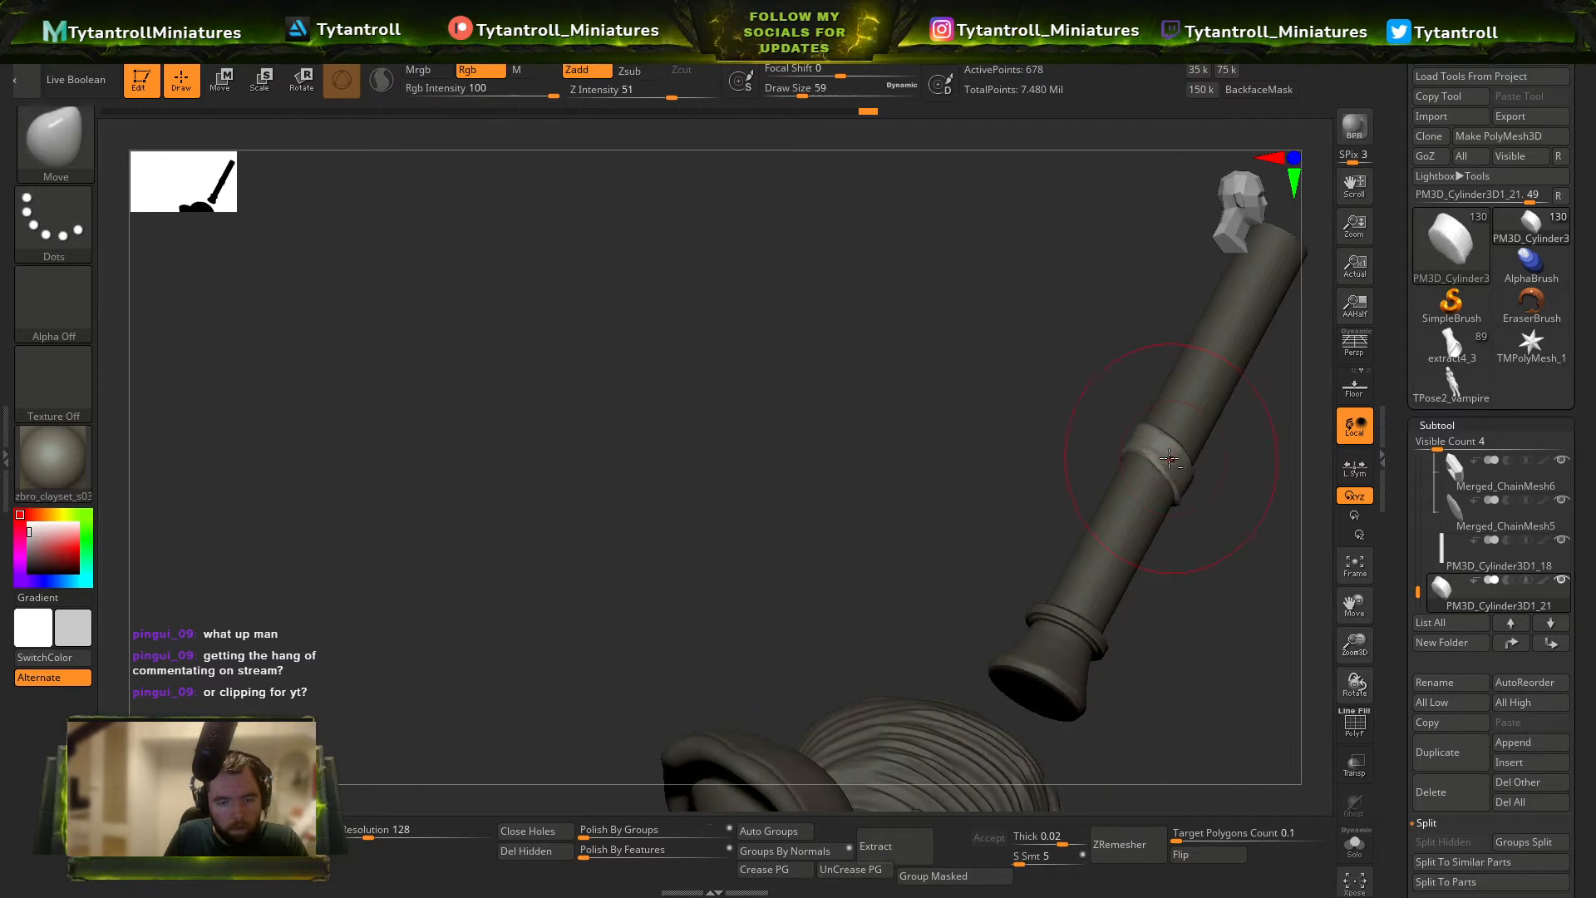
{"action": "right_click_drag", "start_coordinate": [1238, 513], "coordinate": [1250, 468], "text": "shift"}
Duplicate the reshaped wrap band and stack the copies down the rod to the rings.
{"action": "key", "text": "ctrl+shift+d"}
{"action": "key", "text": "w"}
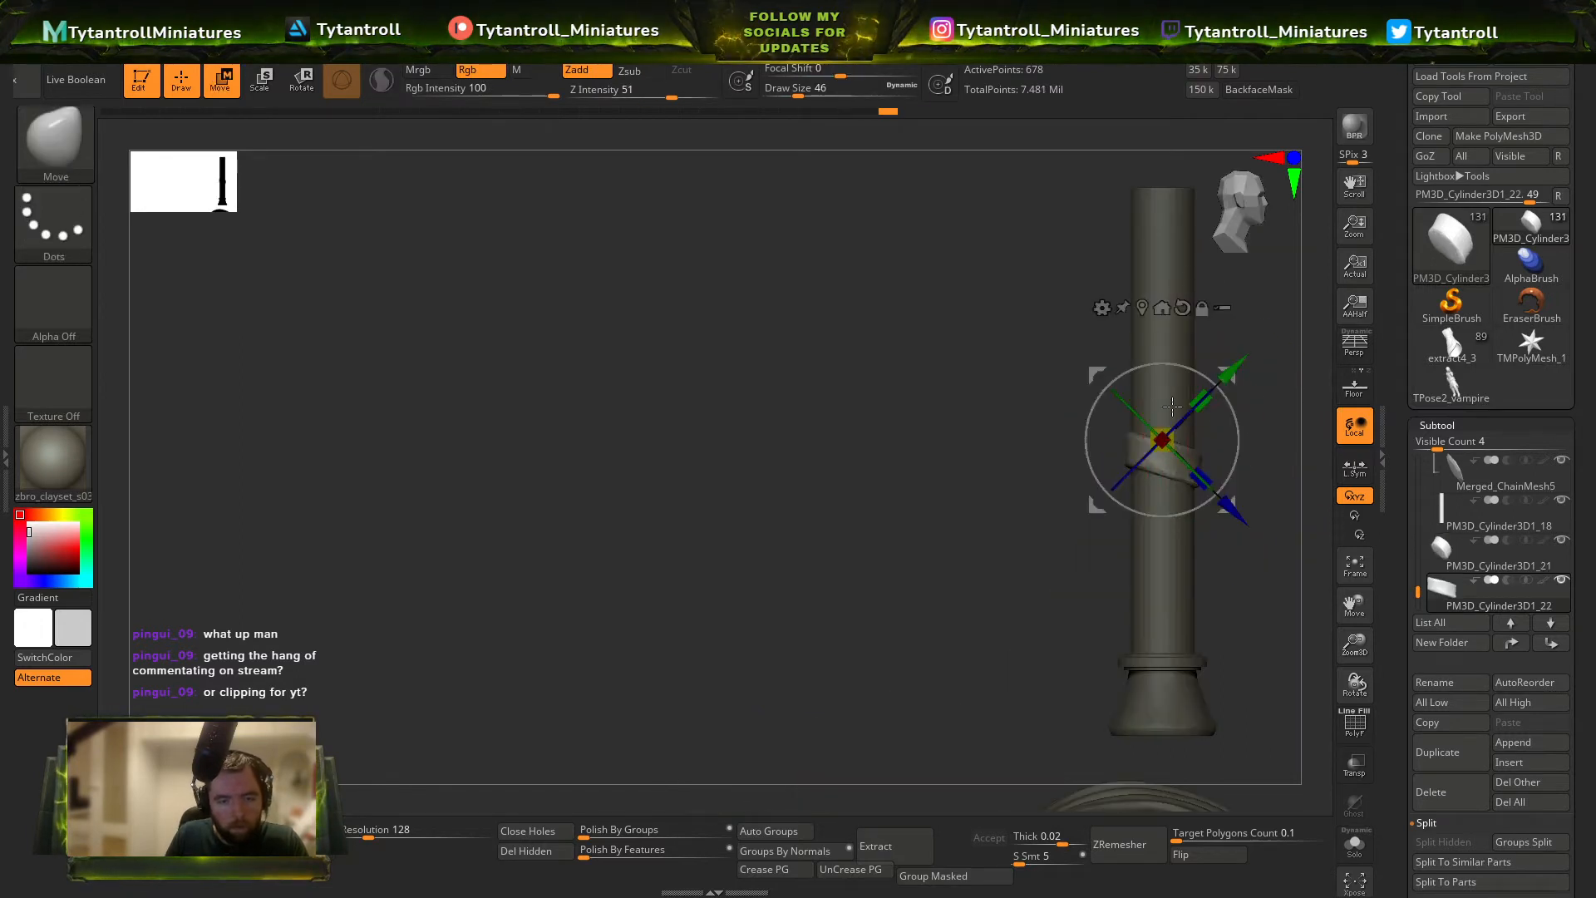
{"action": "left_click_drag", "start_coordinate": [1193, 362], "coordinate": [1152, 505]}
{"action": "key", "text": "ctrl+z"}
{"action": "key", "text": "ctrl+shift+d"}
{"action": "key", "text": "ctrl+shift+d"}
{"action": "key", "text": "q"}
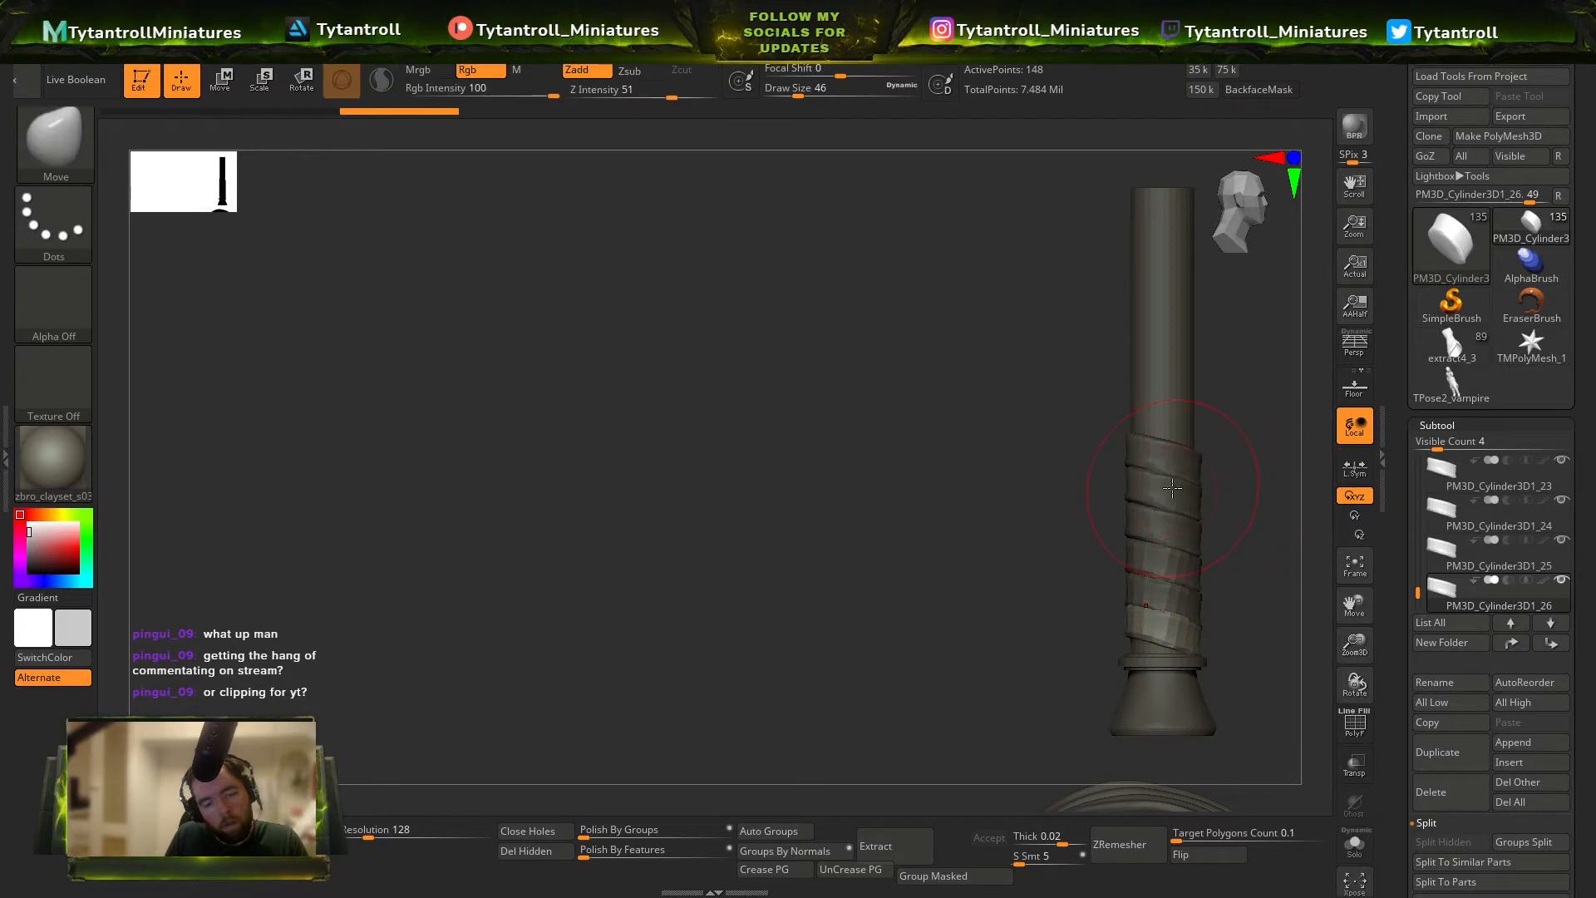
{"action": "key", "text": "w"}
{"action": "key", "text": "q"}
Duplicate more wrap bands and stack them upward until they cover the rod almost to its upper end.
{"action": "key", "text": "ctrl+shift+d"}
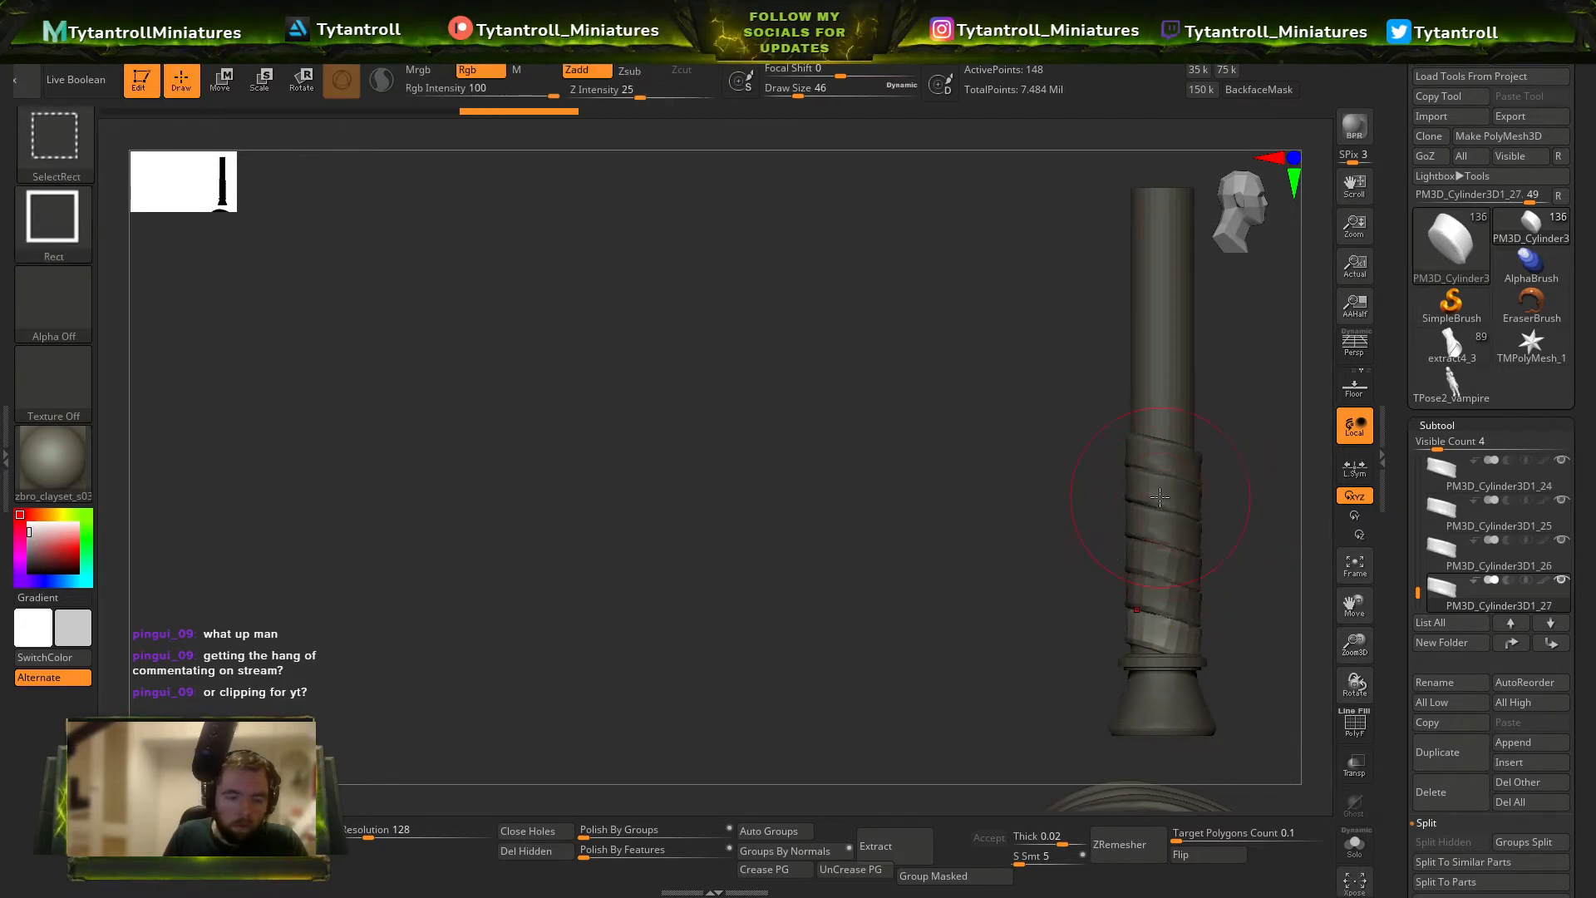
{"action": "key", "text": "w"}
{"action": "left_click_drag", "start_coordinate": [1164, 495], "coordinate": [1170, 199]}
{"action": "key", "text": "ctrl+shift+d"}
{"action": "key", "text": "ctrl+shift+d"}
{"action": "left_click_drag", "start_coordinate": [1023, 429], "coordinate": [969, 586], "text": "alt"}
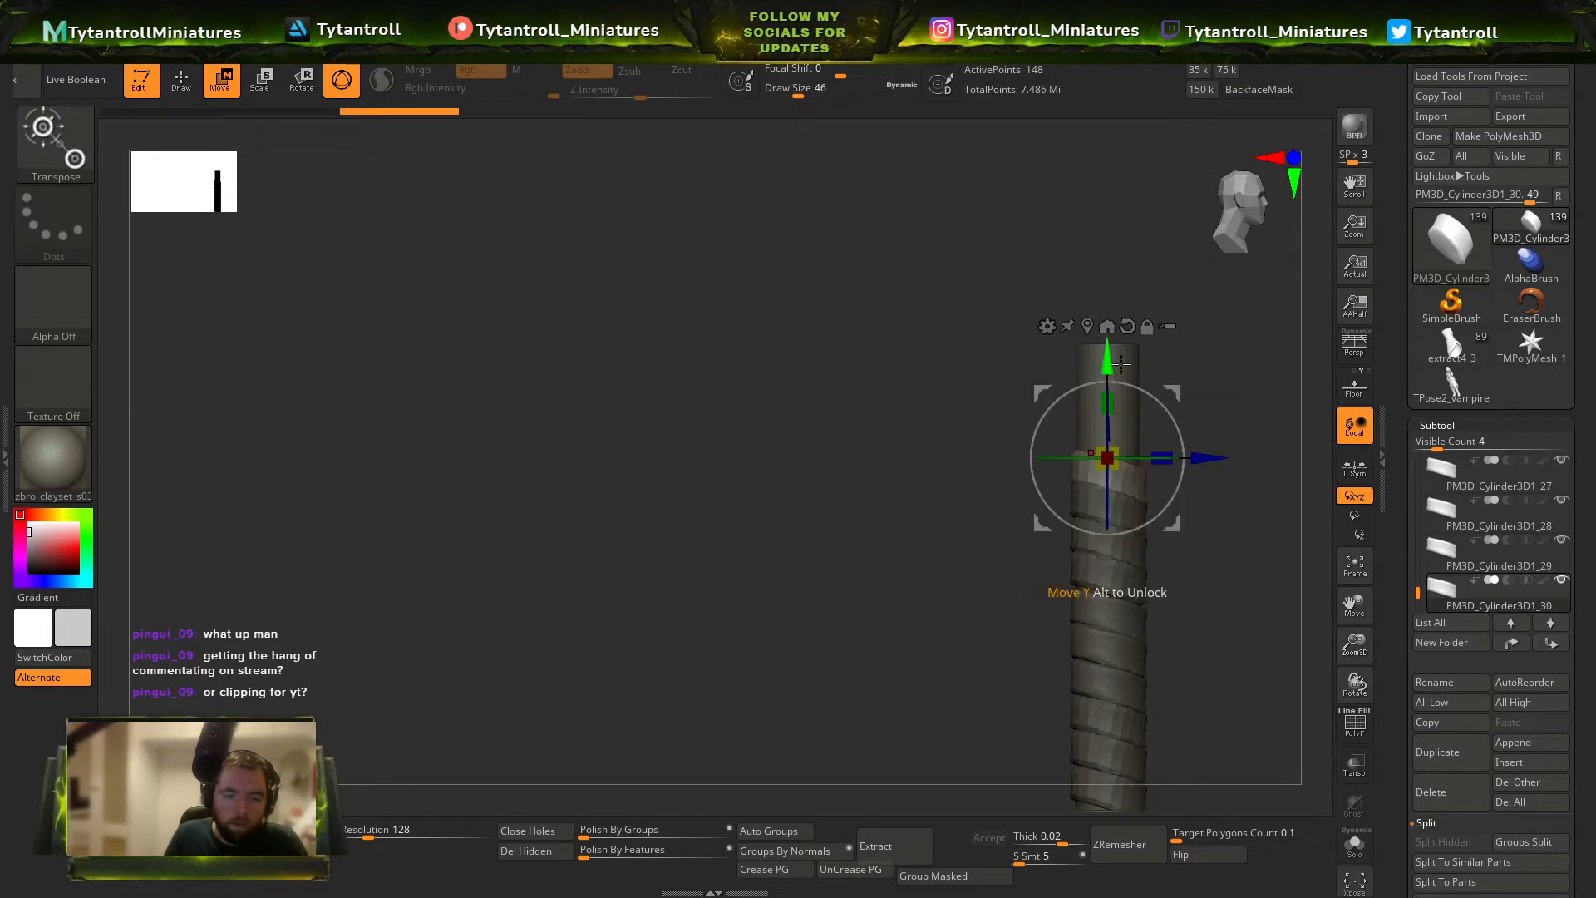
{"action": "mouse_move", "coordinate": [1121, 364]}
{"action": "left_mouse_down"}
{"action": "mouse_move", "coordinate": [1118, 241]}
{"action": "mouse_move", "coordinate": [969, 314]}
{"action": "mouse_move", "coordinate": [955, 498]}
{"action": "mouse_move", "coordinate": [1096, 489]}
{"action": "mouse_move", "coordinate": [909, 342]}
{"action": "mouse_move", "coordinate": [1009, 338]}
{"action": "mouse_move", "coordinate": [1019, 431]}
{"action": "left_mouse_up"}
{"action": "key", "text": "ctrl+z"}
{"action": "key", "text": "ctrl+shift+d"}
{"action": "key", "text": "ctrl+shift+d"}
{"action": "key", "text": "q"}
{"action": "key", "text": "shift+f"}
{"action": "key", "text": "shift+f"}
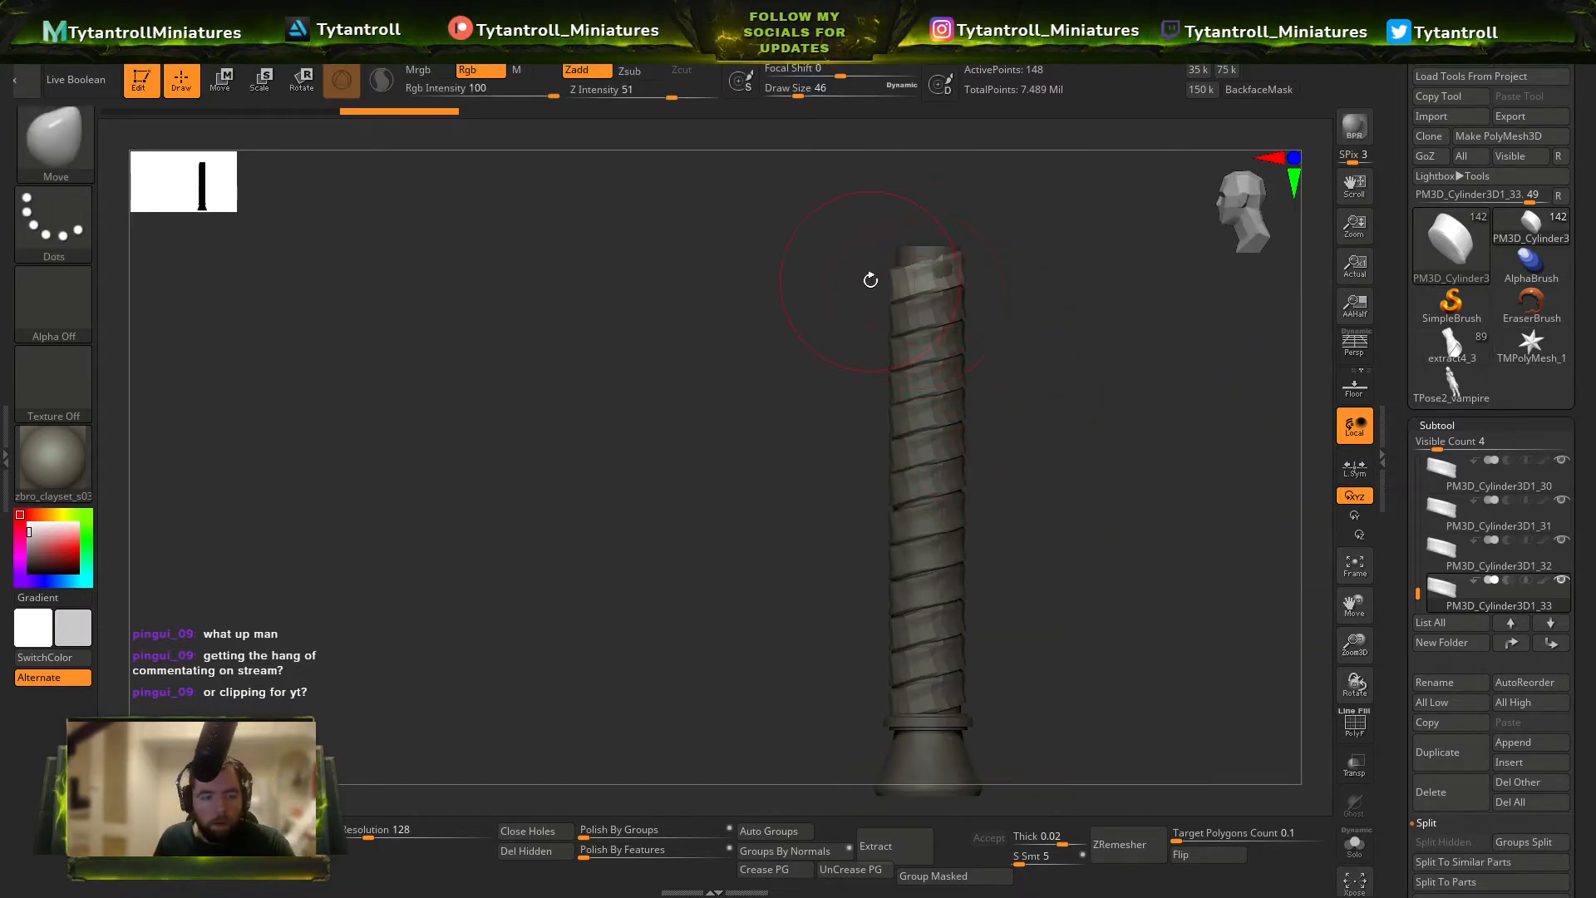
Select all the wrap bands together and shift them sideways so they sit centred around the rod.
{"action": "key", "text": "w"}
{"action": "left_click", "coordinate": [989, 123]}
{"action": "left_click_drag", "start_coordinate": [1055, 231], "coordinate": [737, 740], "text": "ctrl+shift"}
{"action": "right_click_drag", "start_coordinate": [1035, 811], "coordinate": [891, 750], "text": "ctrl"}
{"action": "right_click_drag", "start_coordinate": [1012, 542], "coordinate": [1026, 684], "text": "ctrl"}
{"action": "right_click_drag", "start_coordinate": [1026, 683], "coordinate": [994, 528], "text": "alt"}
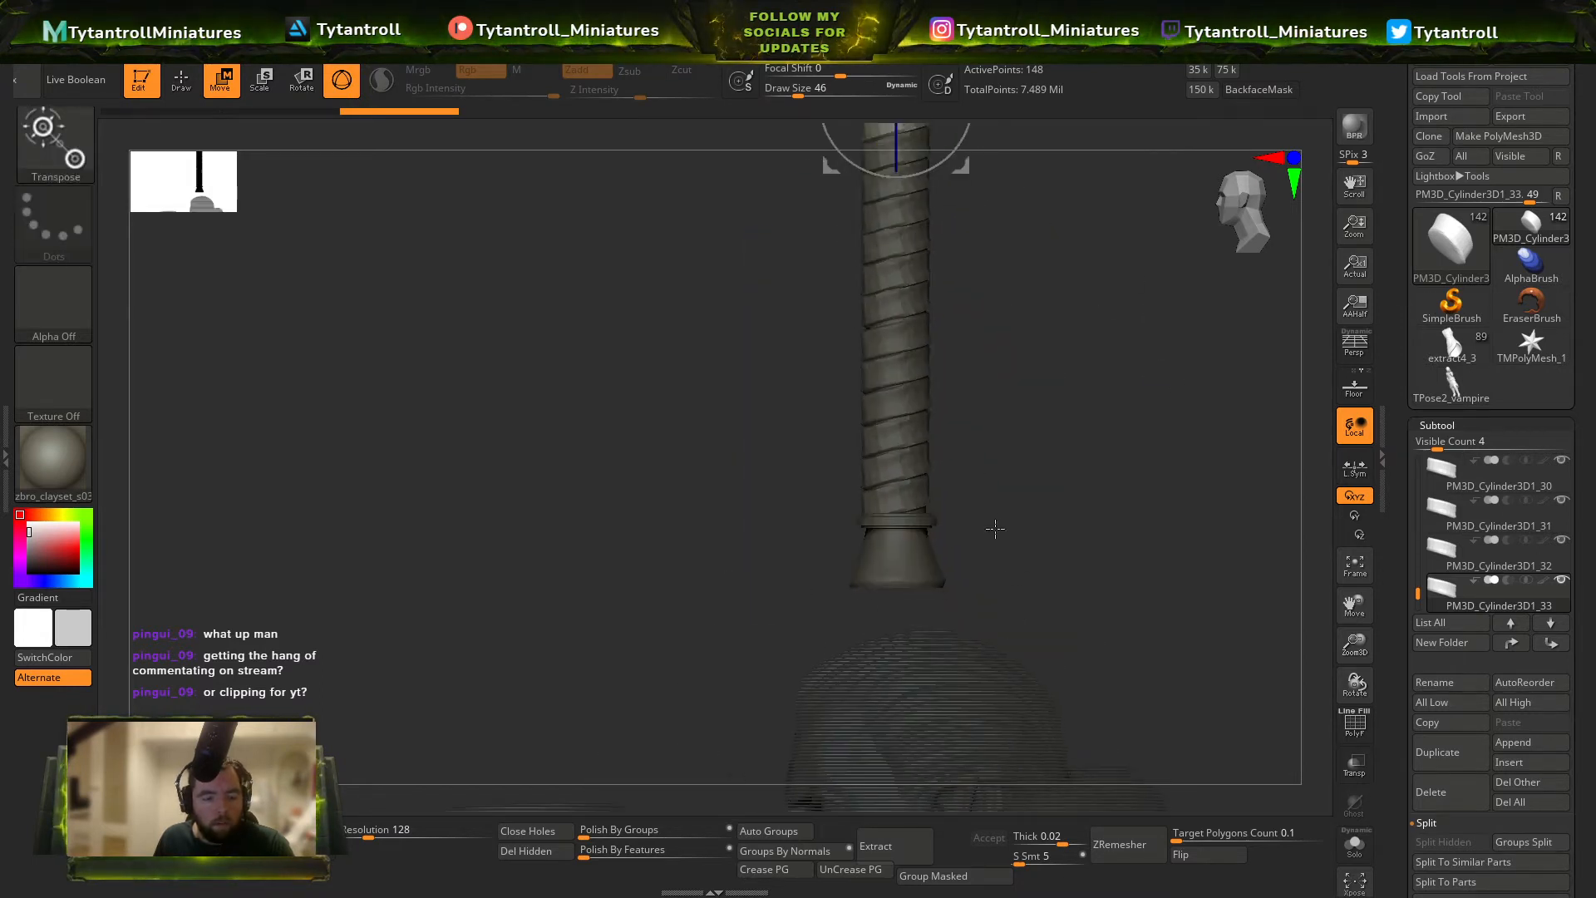
{"action": "left_click_drag", "start_coordinate": [1023, 606], "coordinate": [907, 519], "text": "ctrl+alt+shift"}
{"action": "right_click_drag", "start_coordinate": [1028, 427], "coordinate": [1044, 545], "text": "alt"}
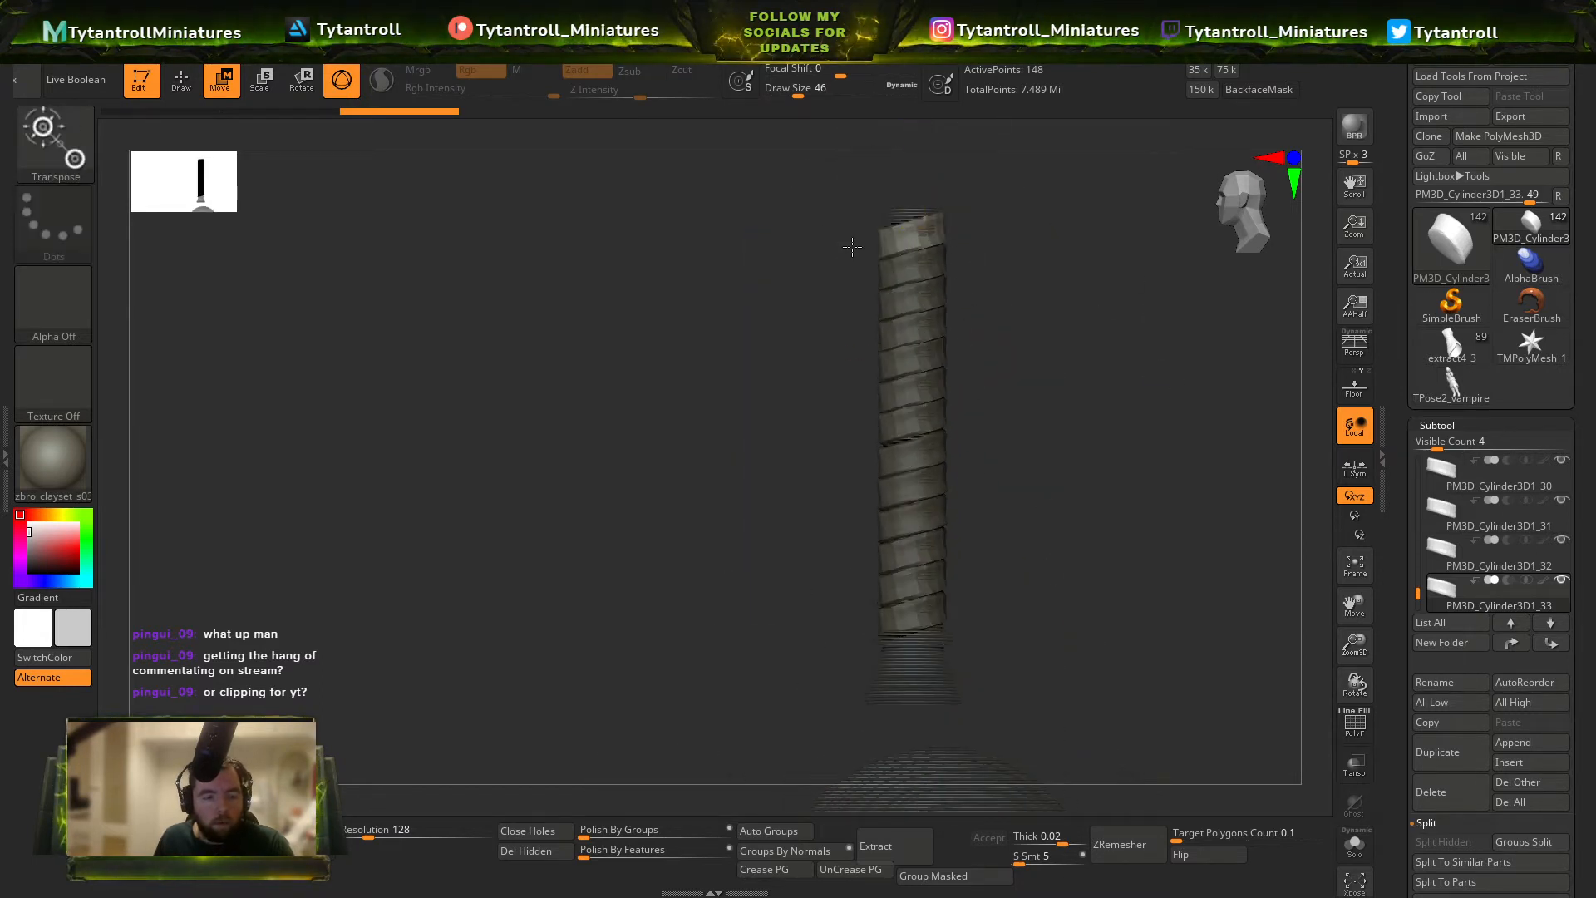
{"action": "right_click_drag", "start_coordinate": [848, 242], "coordinate": [989, 492]}
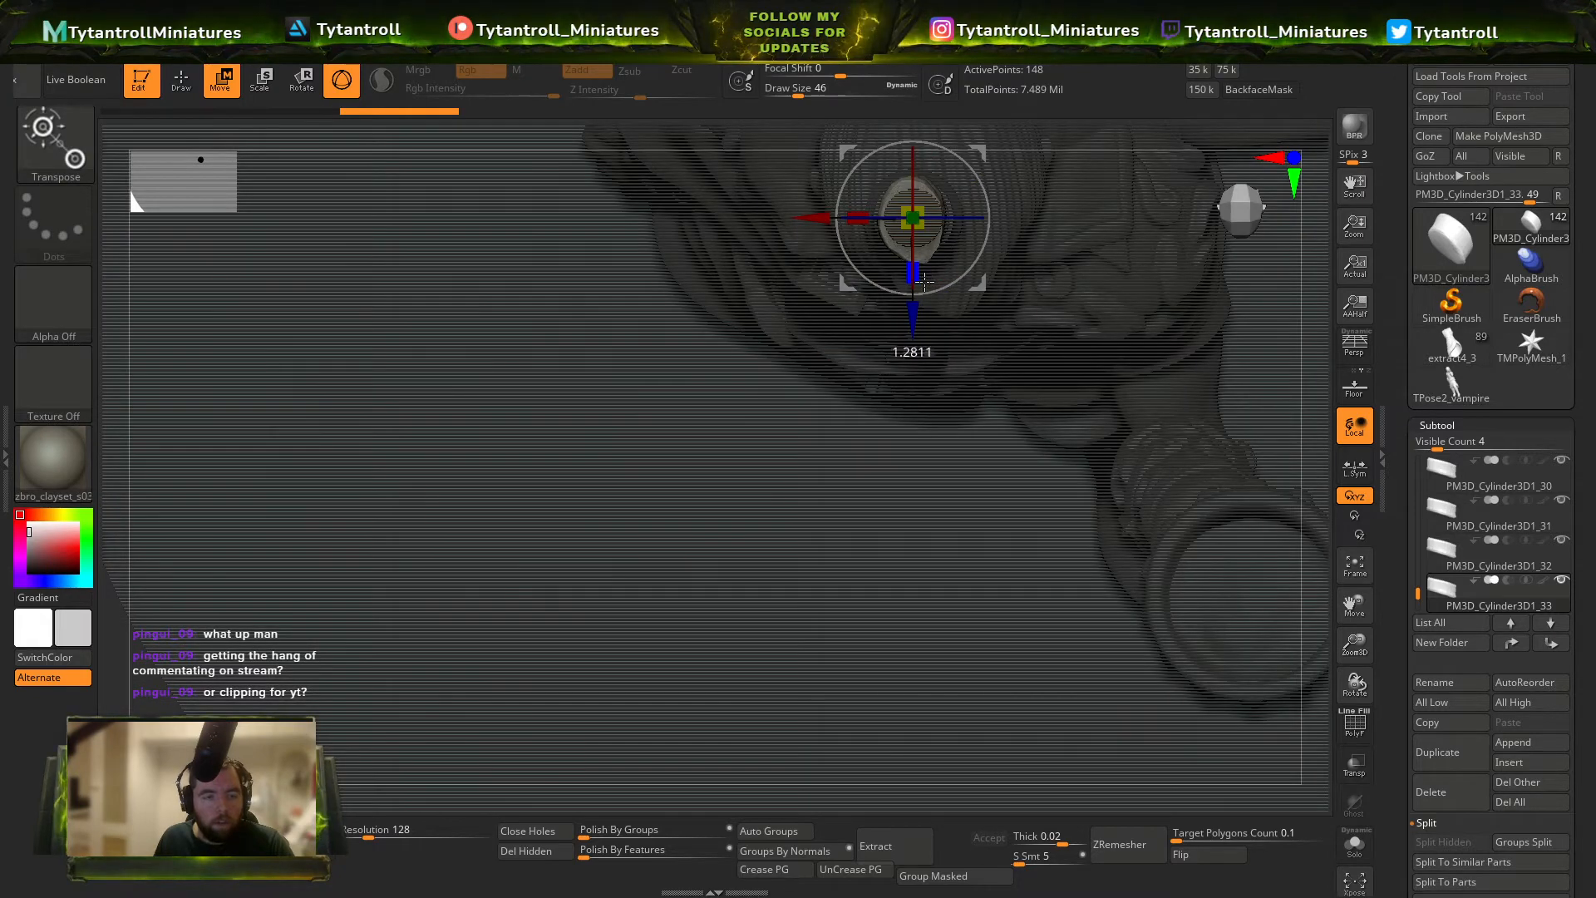
{"action": "key", "text": "q"}
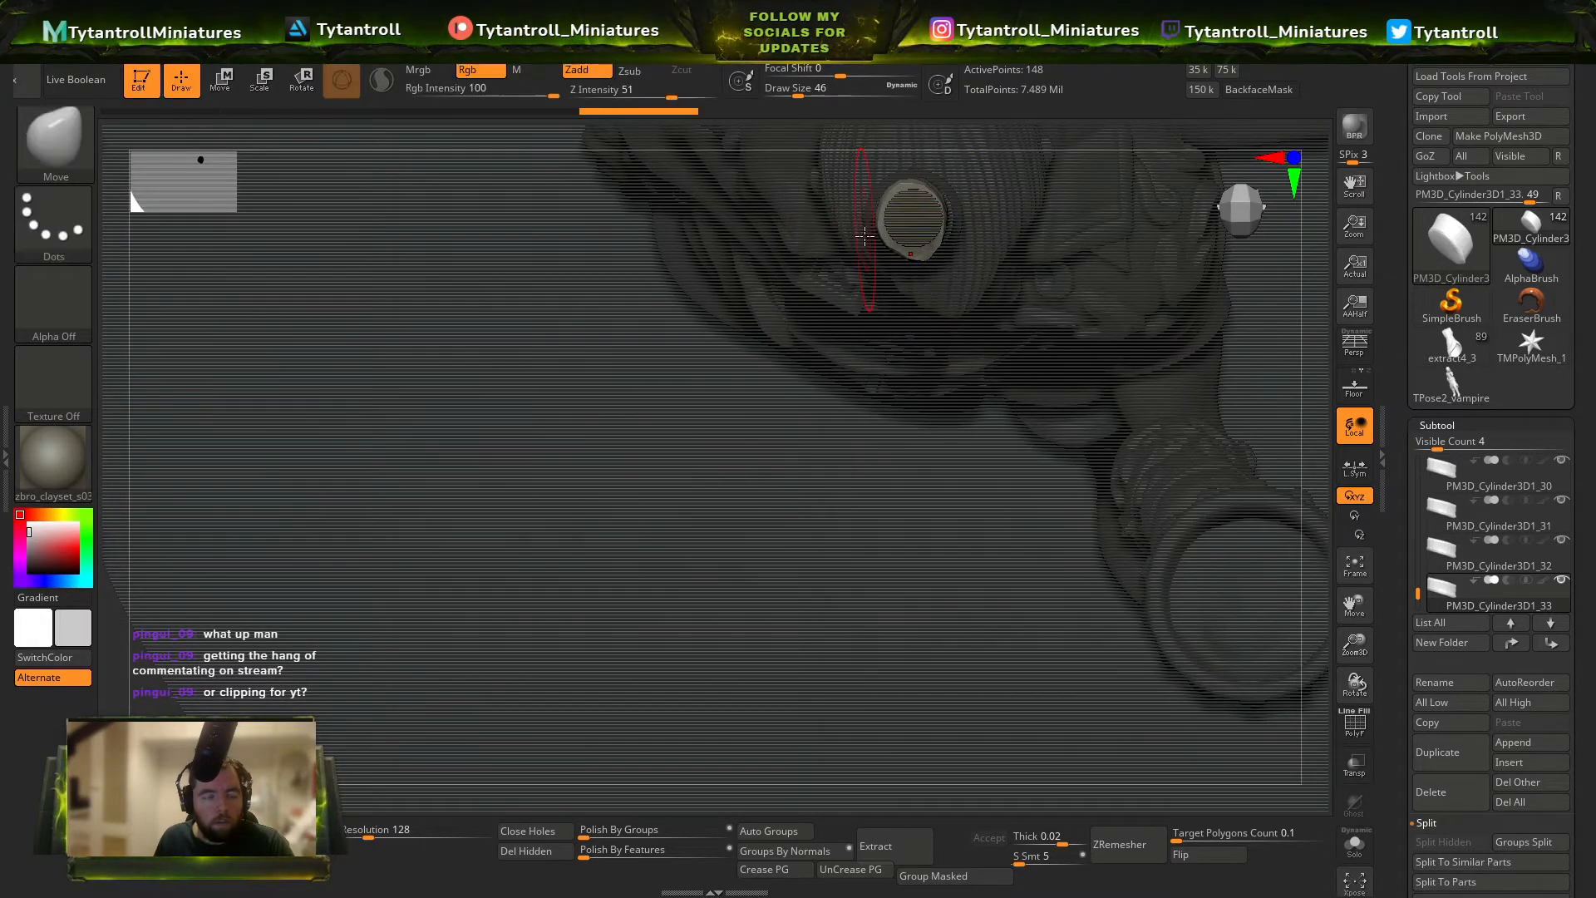
{"action": "mouse_move", "coordinate": [866, 237]}
{"action": "right_mouse_down"}
{"action": "mouse_move", "coordinate": [1002, 224]}
{"action": "mouse_move", "coordinate": [969, 260]}
{"action": "mouse_move", "coordinate": [924, 382]}
{"action": "right_mouse_up"}
Group all the wrap bands into one subtool folder, keeping the title Untitled Folder.
{"action": "key", "text": "ctrl+d"}
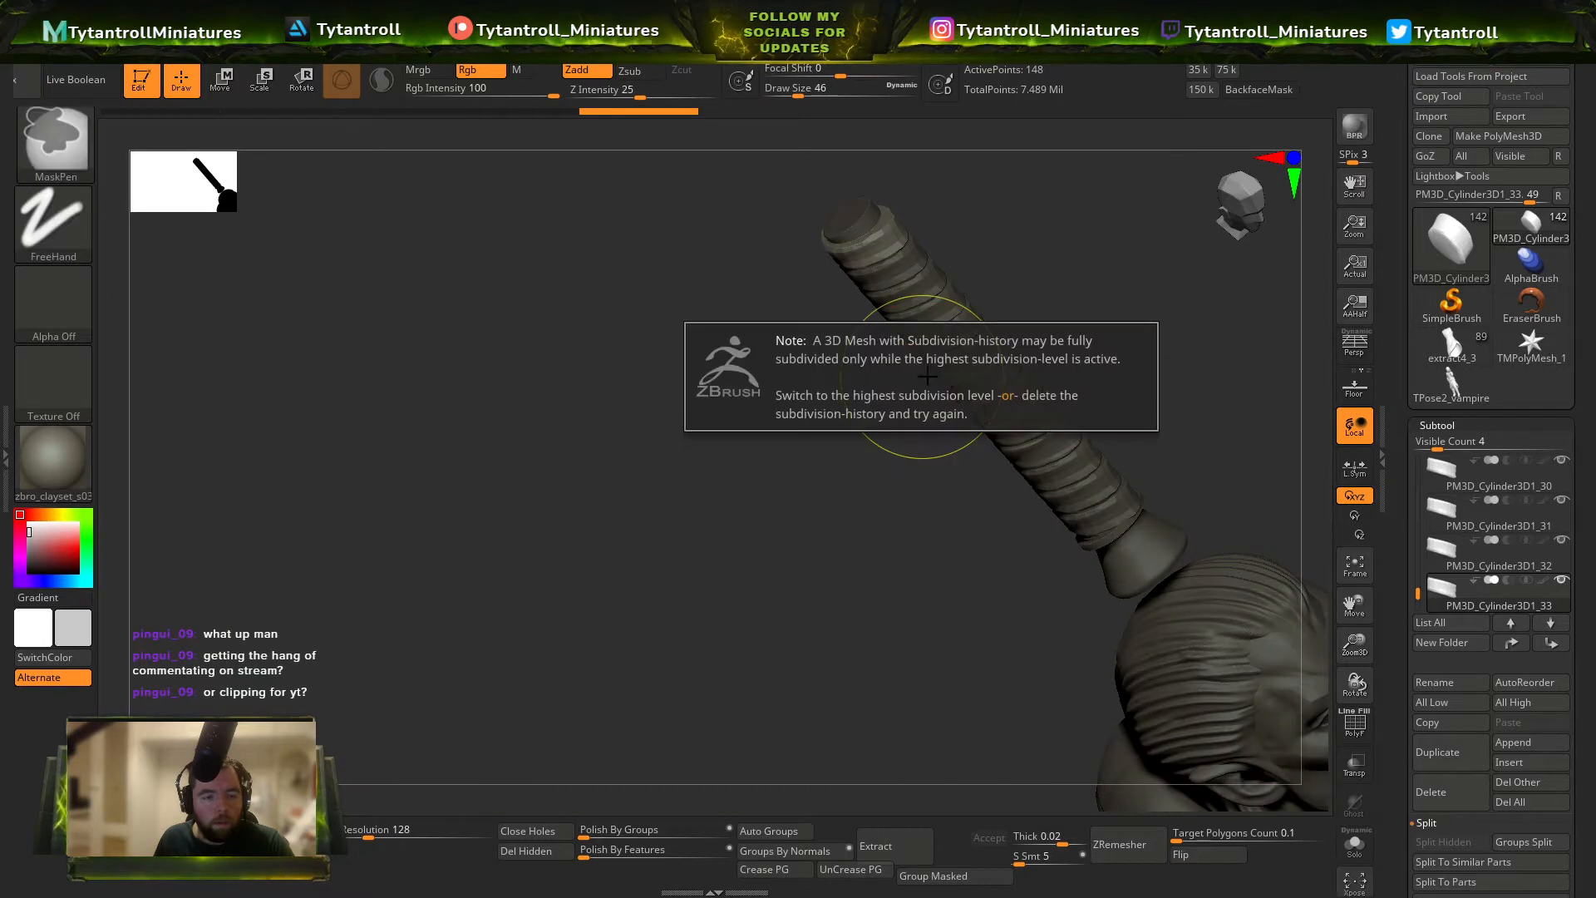
{"action": "left_click", "coordinate": [1473, 643]}
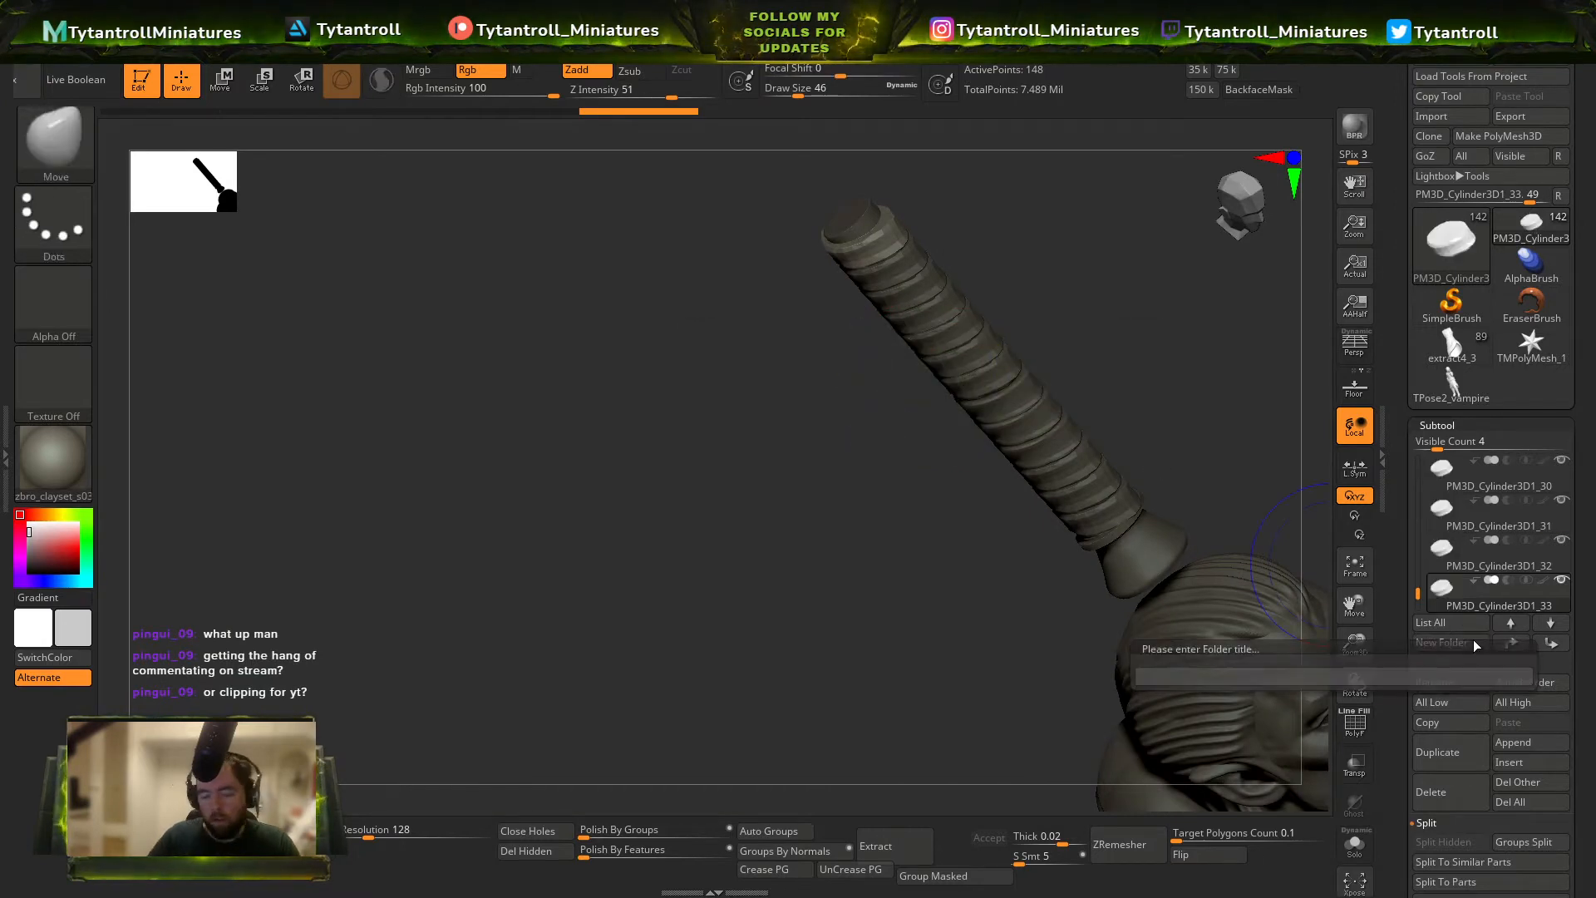
{"action": "key", "text": "Return"}
{"action": "key", "text": "w"}
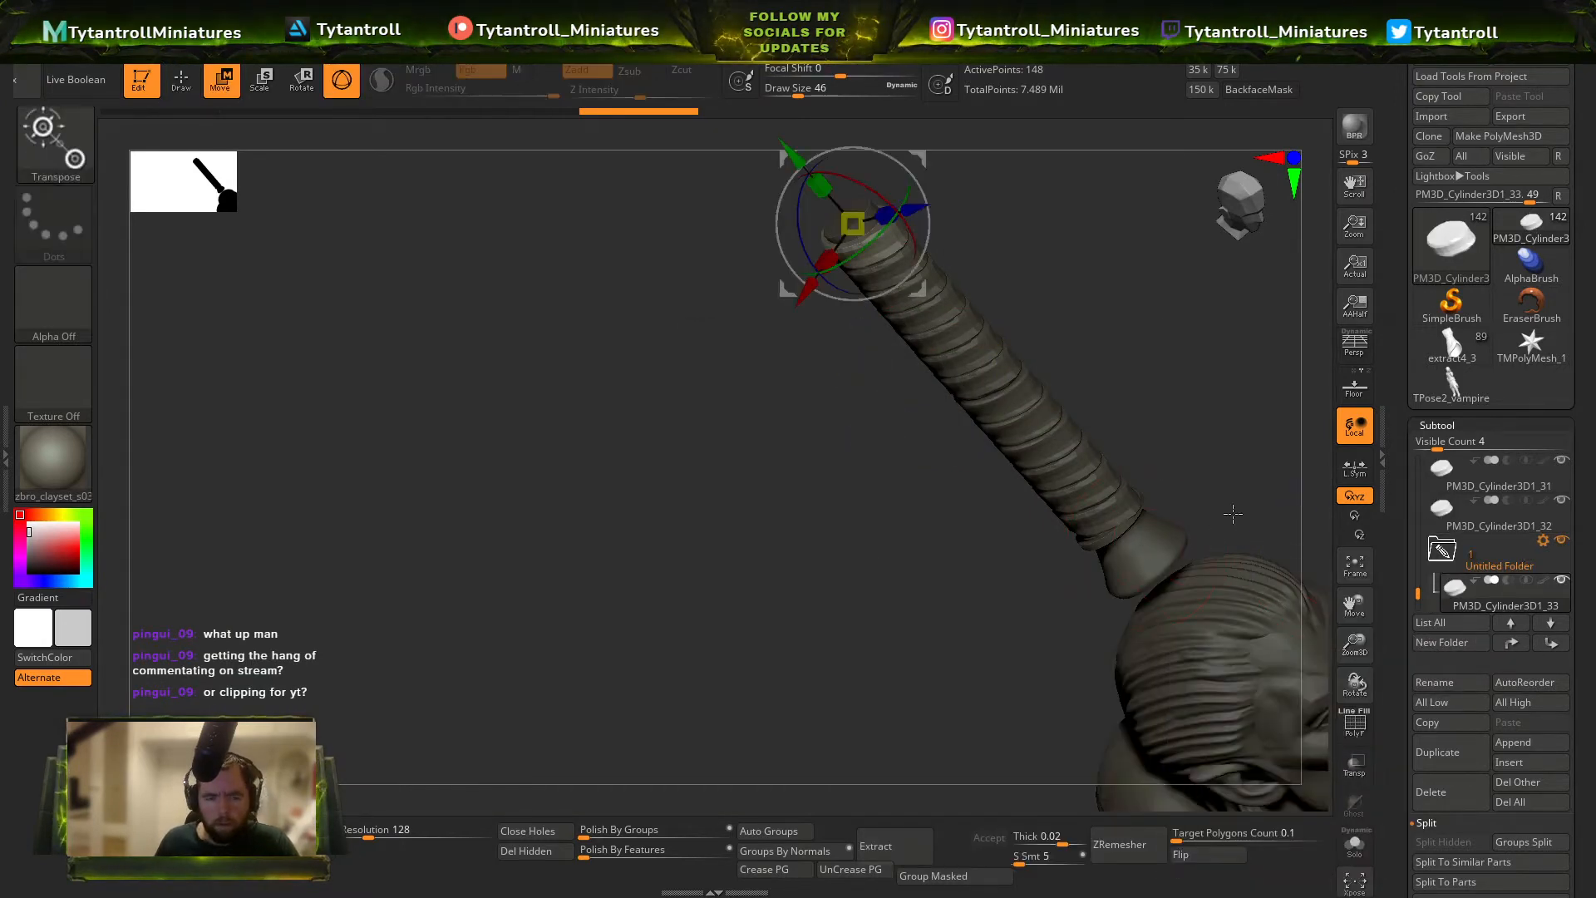
{"action": "left_click", "coordinate": [1471, 650]}
{"action": "key", "text": "Return"}
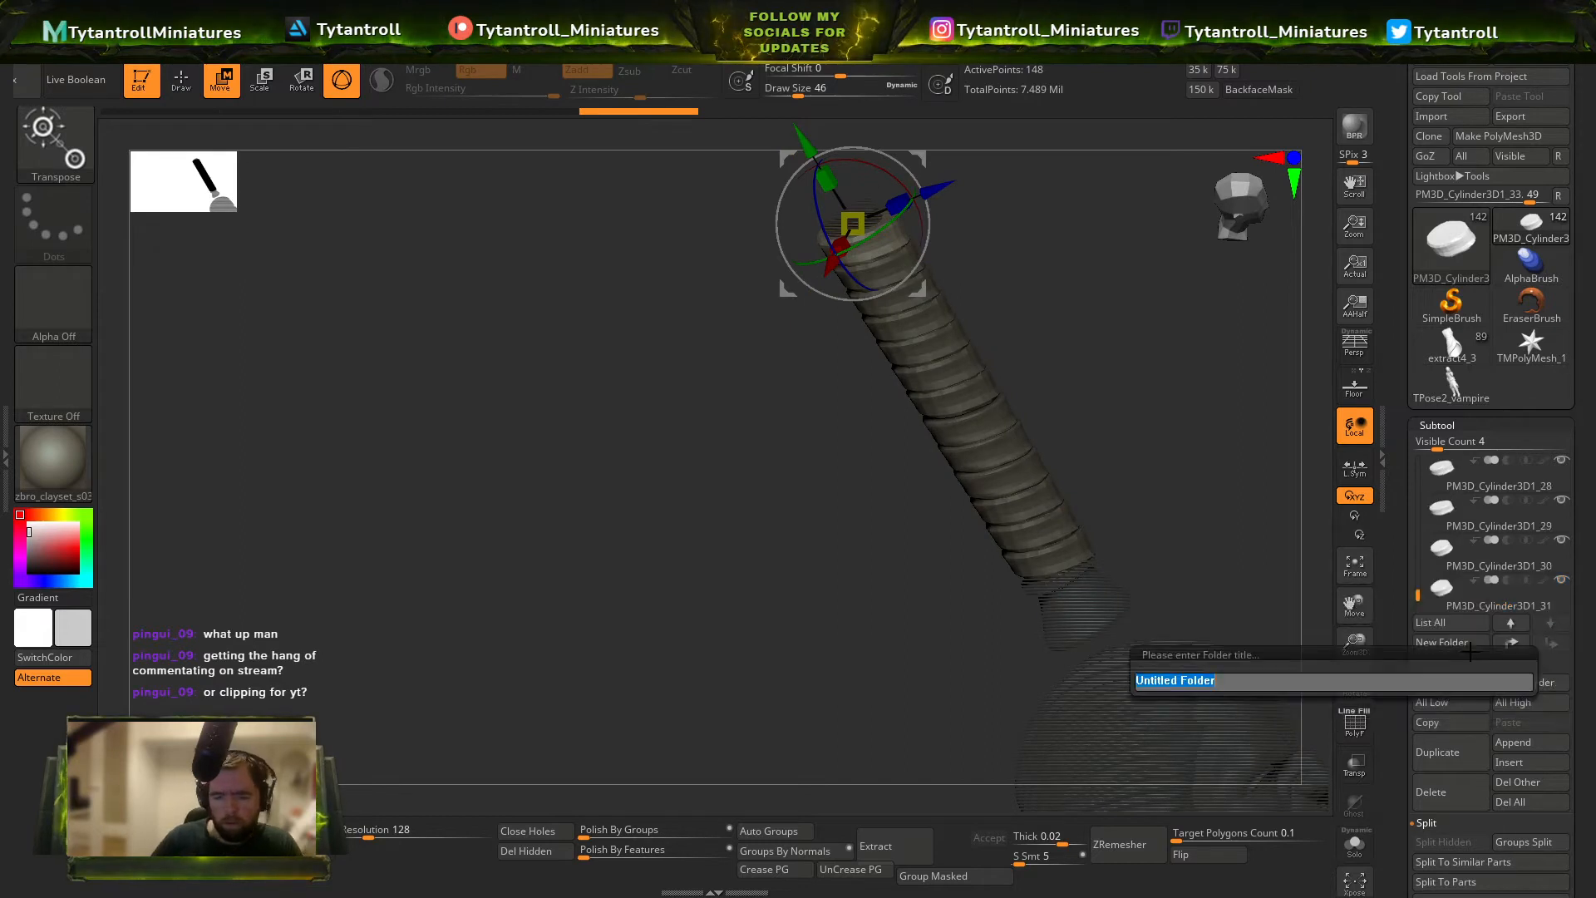
{"action": "key", "text": "Return"}
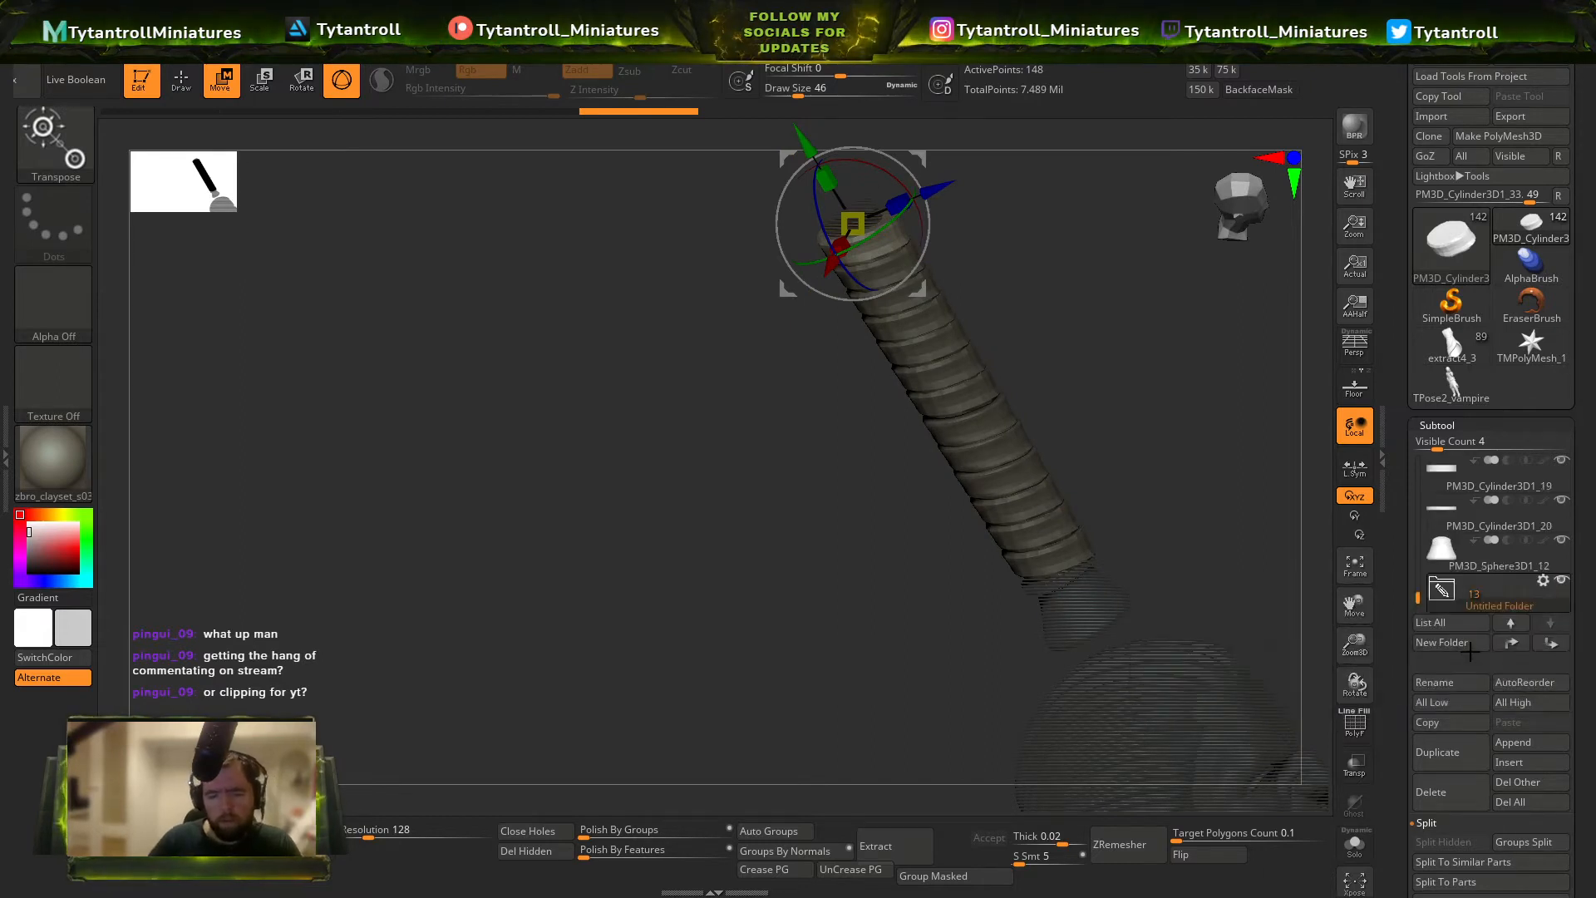
Combine the wrap bands in the untitled folder into a single grip mesh.
{"action": "left_click", "coordinate": [1544, 581]}
{"action": "left_click", "coordinate": [1458, 730]}
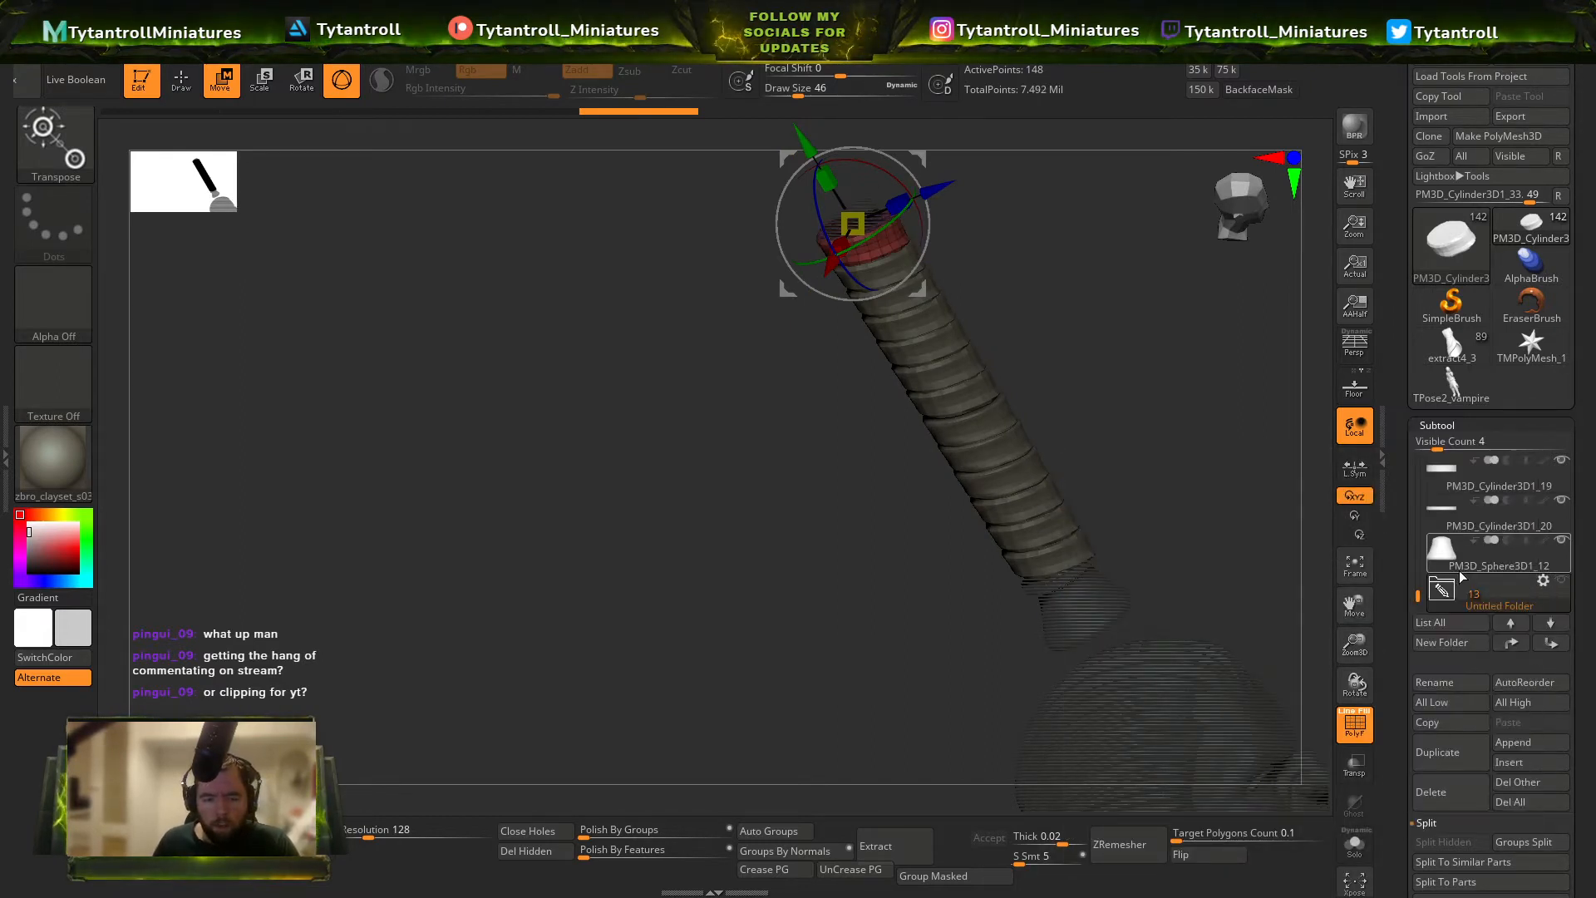
{"action": "left_click_drag", "start_coordinate": [1409, 599], "coordinate": [1410, 613]}
{"action": "left_click", "coordinate": [1446, 488]}
Adjust the combined grip's fit along the rod with the Move brush.
{"action": "key", "text": "q"}
{"action": "key", "text": "b"}
{"action": "key", "text": "m"}
{"action": "key", "text": "v"}
{"action": "mouse_move", "coordinate": [1194, 556]}
{"action": "left_mouse_down"}
{"action": "mouse_move", "coordinate": [1015, 424]}
{"action": "mouse_move", "coordinate": [1110, 411]}
{"action": "mouse_move", "coordinate": [1094, 420]}
{"action": "mouse_move", "coordinate": [1197, 491]}
{"action": "mouse_move", "coordinate": [1245, 483]}
{"action": "left_mouse_up"}
{"action": "right_click_drag", "start_coordinate": [1081, 465], "coordinate": [923, 258], "text": "ctrl"}
{"action": "right_click_drag", "start_coordinate": [964, 449], "coordinate": [973, 283], "text": "alt"}
Move the horned skull from the vampire's belt up to the top end of the wrapped handle.
{"action": "right_click_drag", "start_coordinate": [1147, 366], "coordinate": [1014, 391]}
{"action": "right_click_drag", "start_coordinate": [1014, 390], "coordinate": [1118, 732], "text": "ctrl"}
{"action": "right_click_drag", "start_coordinate": [1119, 732], "coordinate": [1056, 550], "text": "alt"}
{"action": "left_click", "coordinate": [1203, 646], "text": "alt"}
{"action": "right_click_drag", "start_coordinate": [1056, 550], "coordinate": [1063, 582], "text": "shift"}
{"action": "left_click", "coordinate": [1054, 565], "text": "alt"}
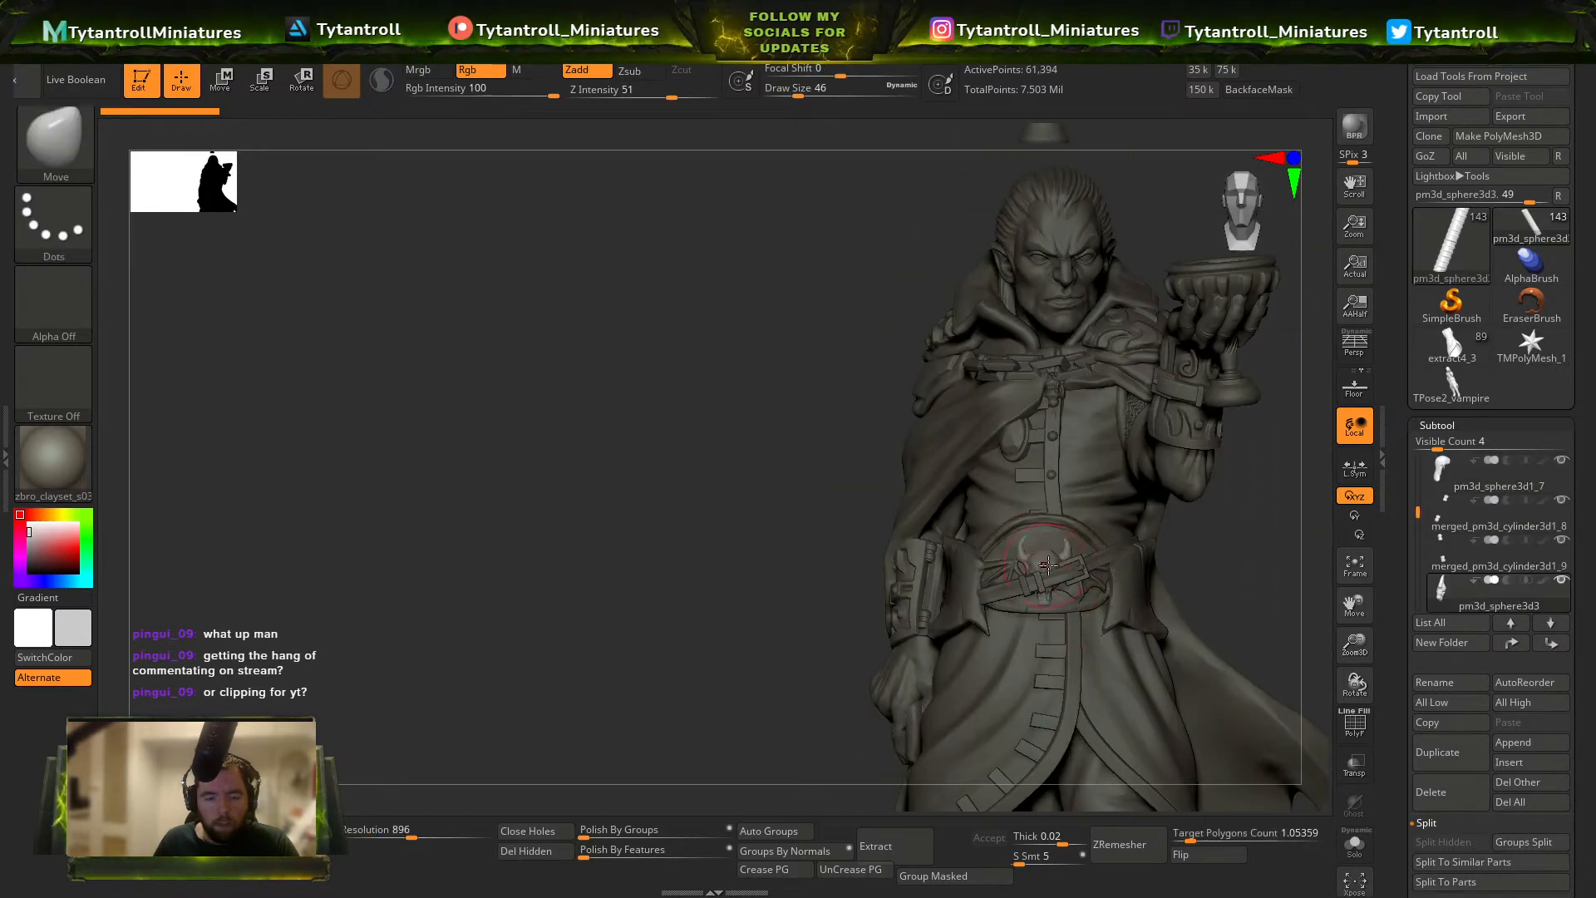
{"action": "key", "text": "w"}
{"action": "mouse_move", "coordinate": [1061, 508]}
{"action": "right_mouse_down", "text": "ctrl"}
{"action": "mouse_move", "coordinate": [1059, 445]}
{"action": "mouse_move", "coordinate": [1059, 495]}
{"action": "right_mouse_up", "text": "ctrl"}
{"action": "left_click_drag", "start_coordinate": [1053, 509], "coordinate": [1118, 82]}
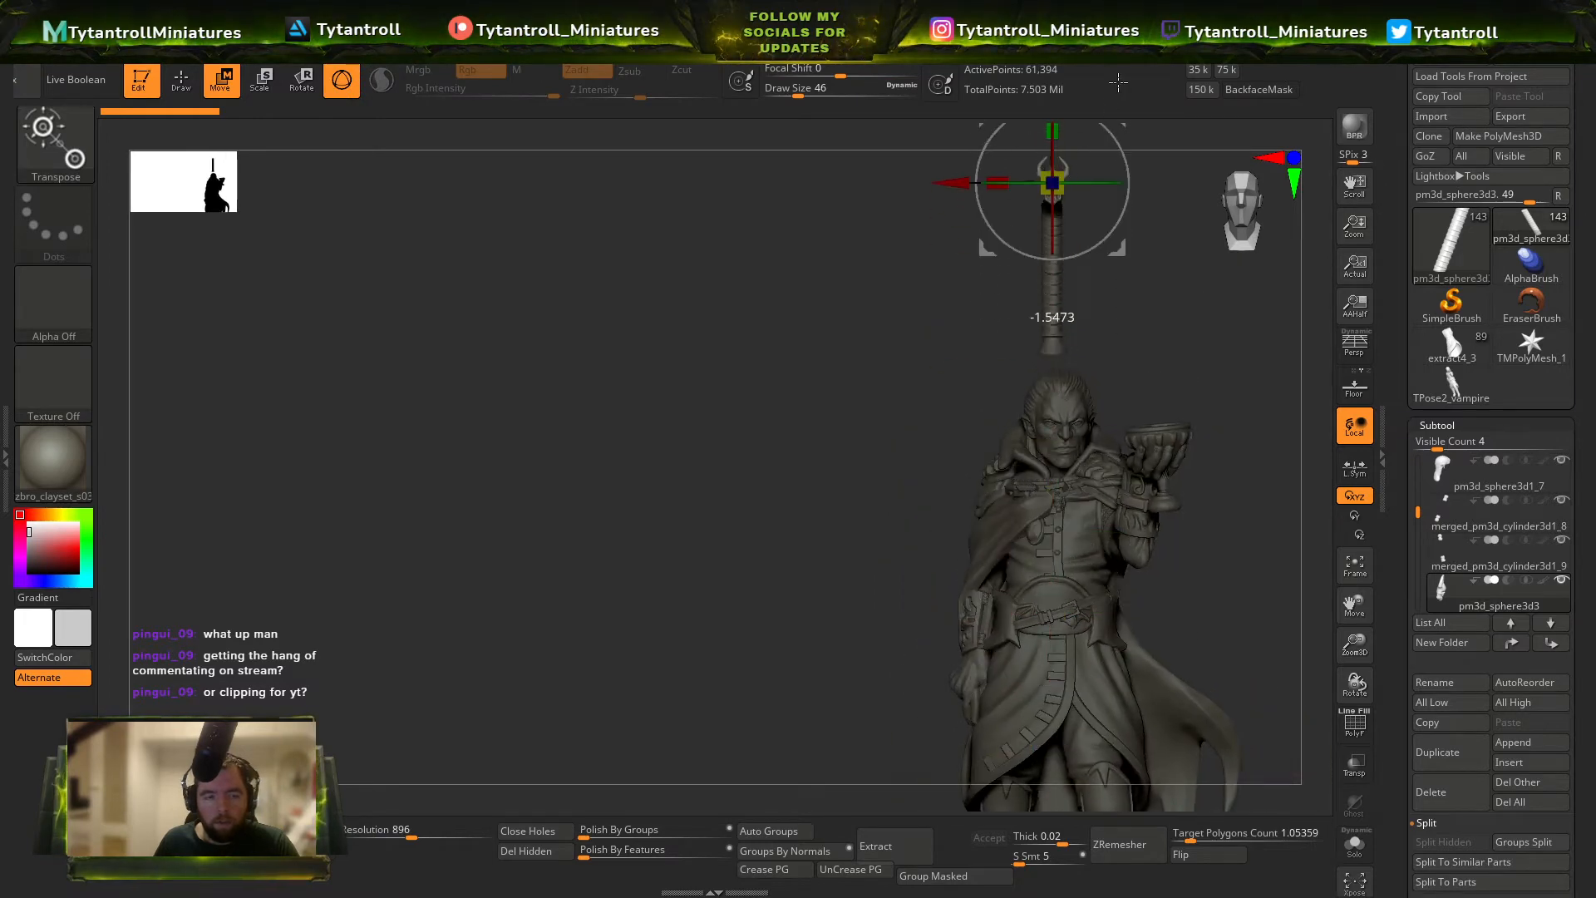
Bring the bat wings up to the handle's top and place them on both sides of the horned skull.
{"action": "left_click", "coordinate": [1031, 611], "text": "alt"}
{"action": "left_click_drag", "start_coordinate": [1055, 519], "coordinate": [1056, 84]}
{"action": "right_click_drag", "start_coordinate": [1143, 229], "coordinate": [1102, 748], "text": "ctrl"}
{"action": "right_click_drag", "start_coordinate": [864, 353], "coordinate": [1087, 511]}
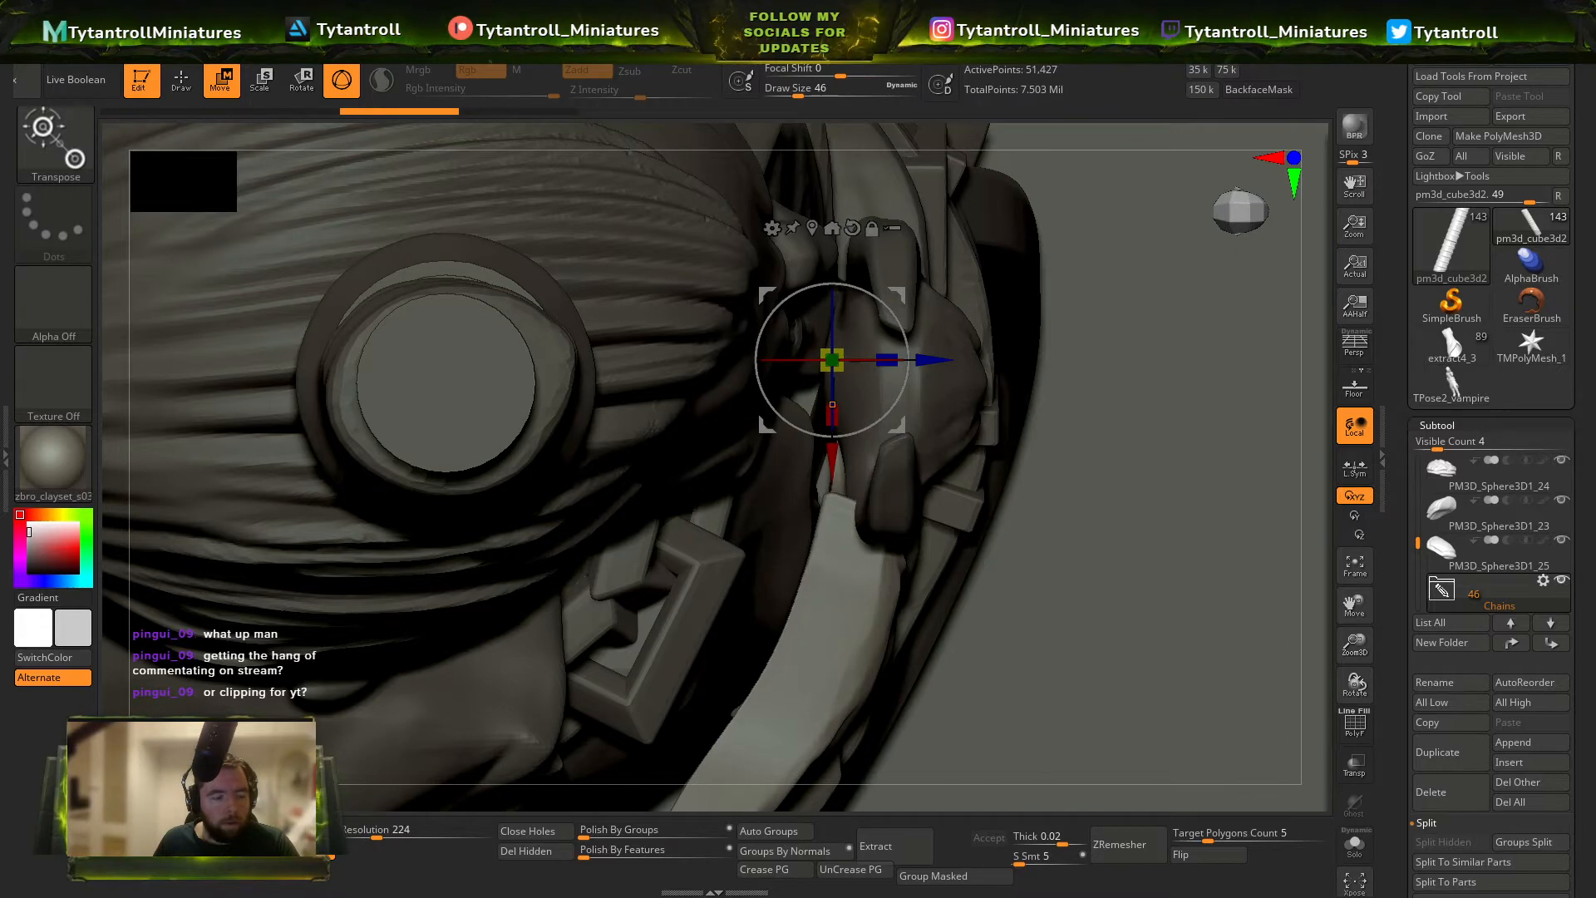
{"action": "key", "text": "ctrl+shift+z"}
{"action": "right_click_drag", "start_coordinate": [977, 538], "coordinate": [944, 487], "text": "ctrl"}
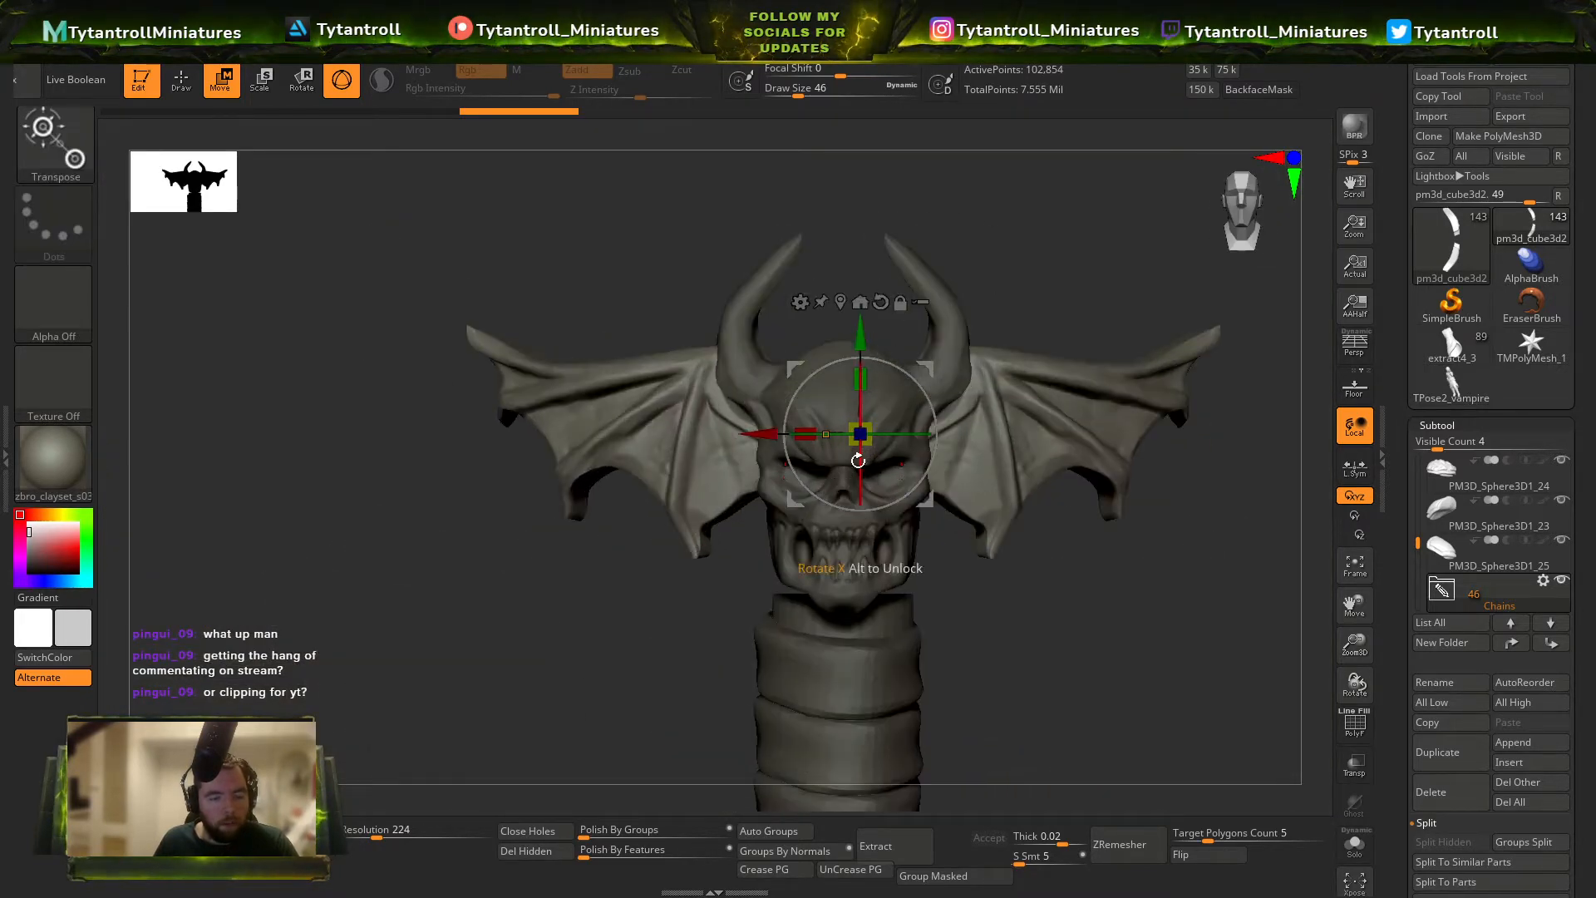
Hide both horns of the skull using the SelectLasso selection brush.
{"action": "key", "text": "q"}
{"action": "key", "text": "shift+f"}
{"action": "key", "text": "shift+f"}
{"action": "key", "text": "ctrl+shift"}
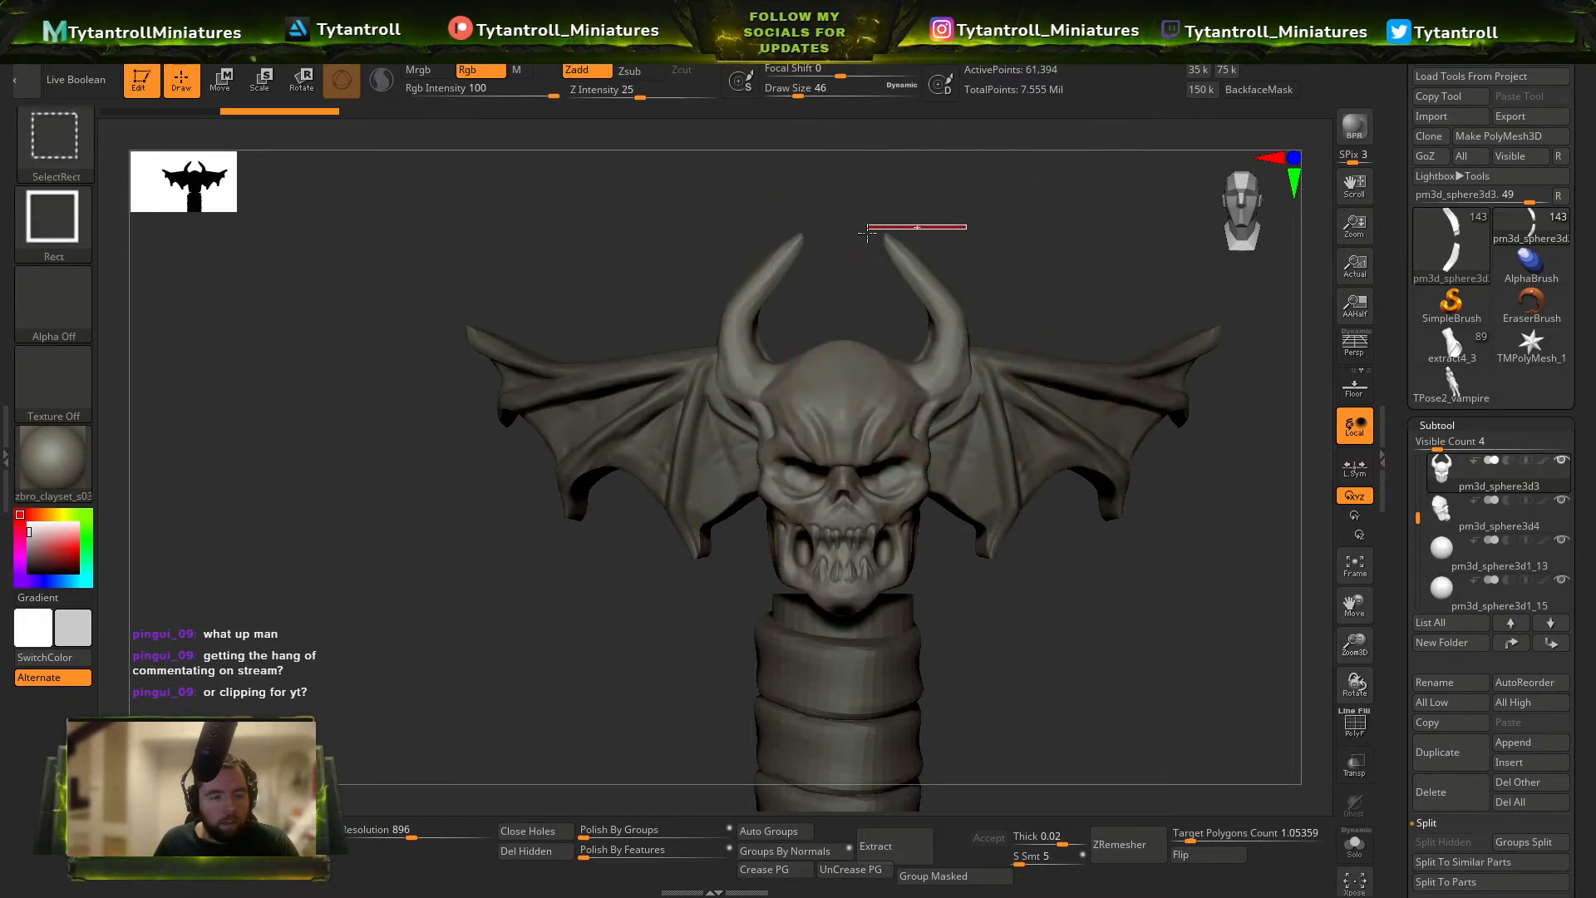
{"action": "left_click", "coordinate": [1471, 424]}
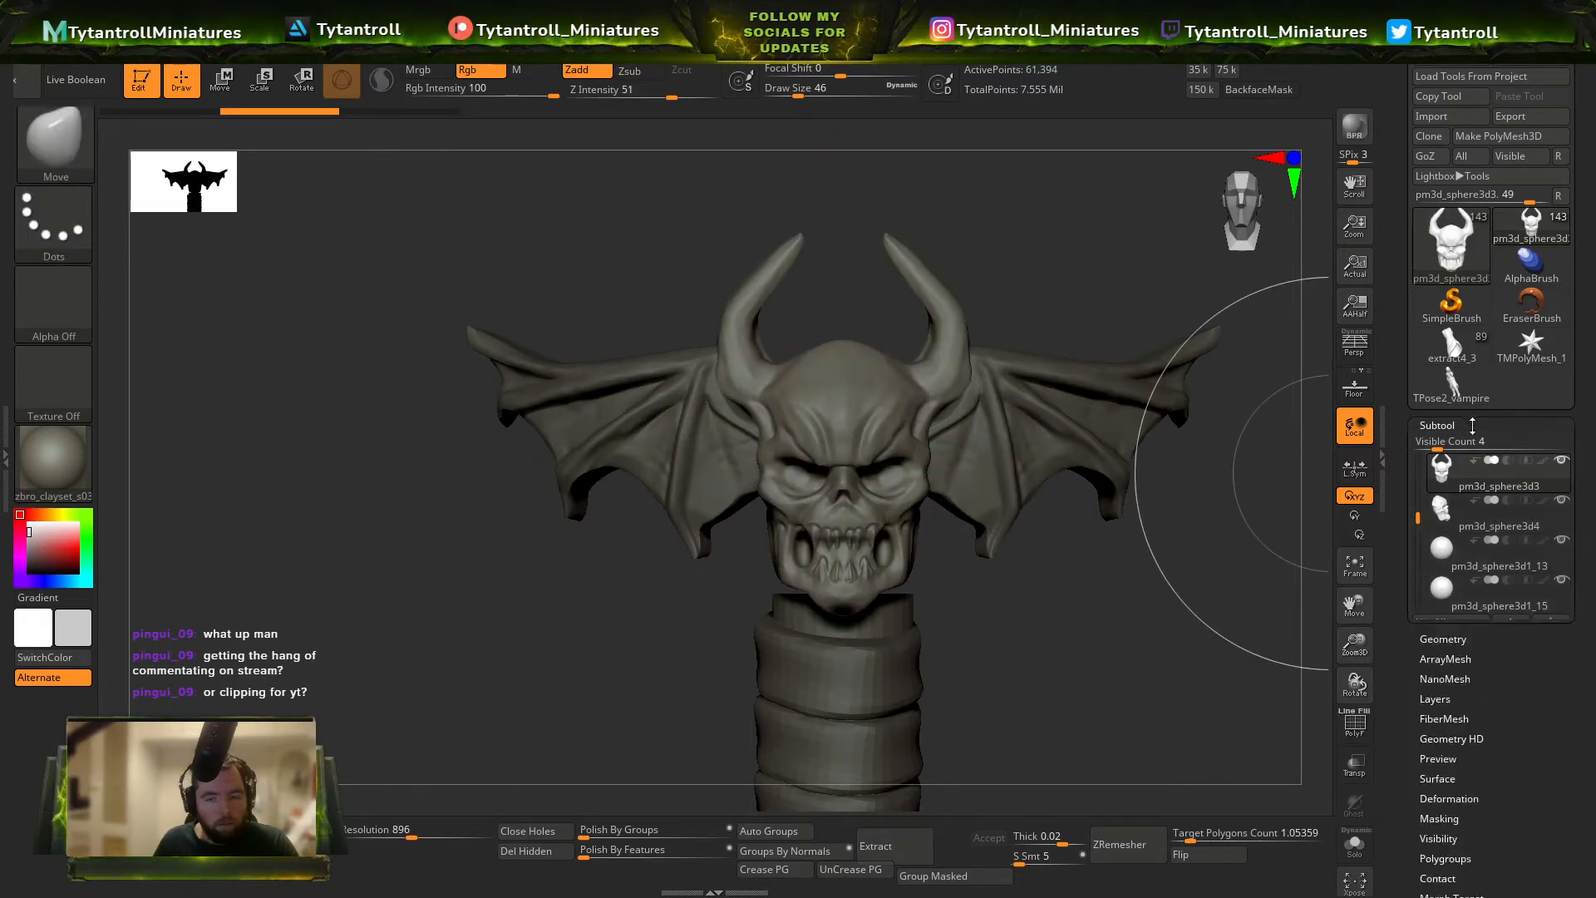
{"action": "left_click", "coordinate": [1470, 424]}
{"action": "left_click", "coordinate": [1447, 426]}
{"action": "left_click", "coordinate": [1451, 445]}
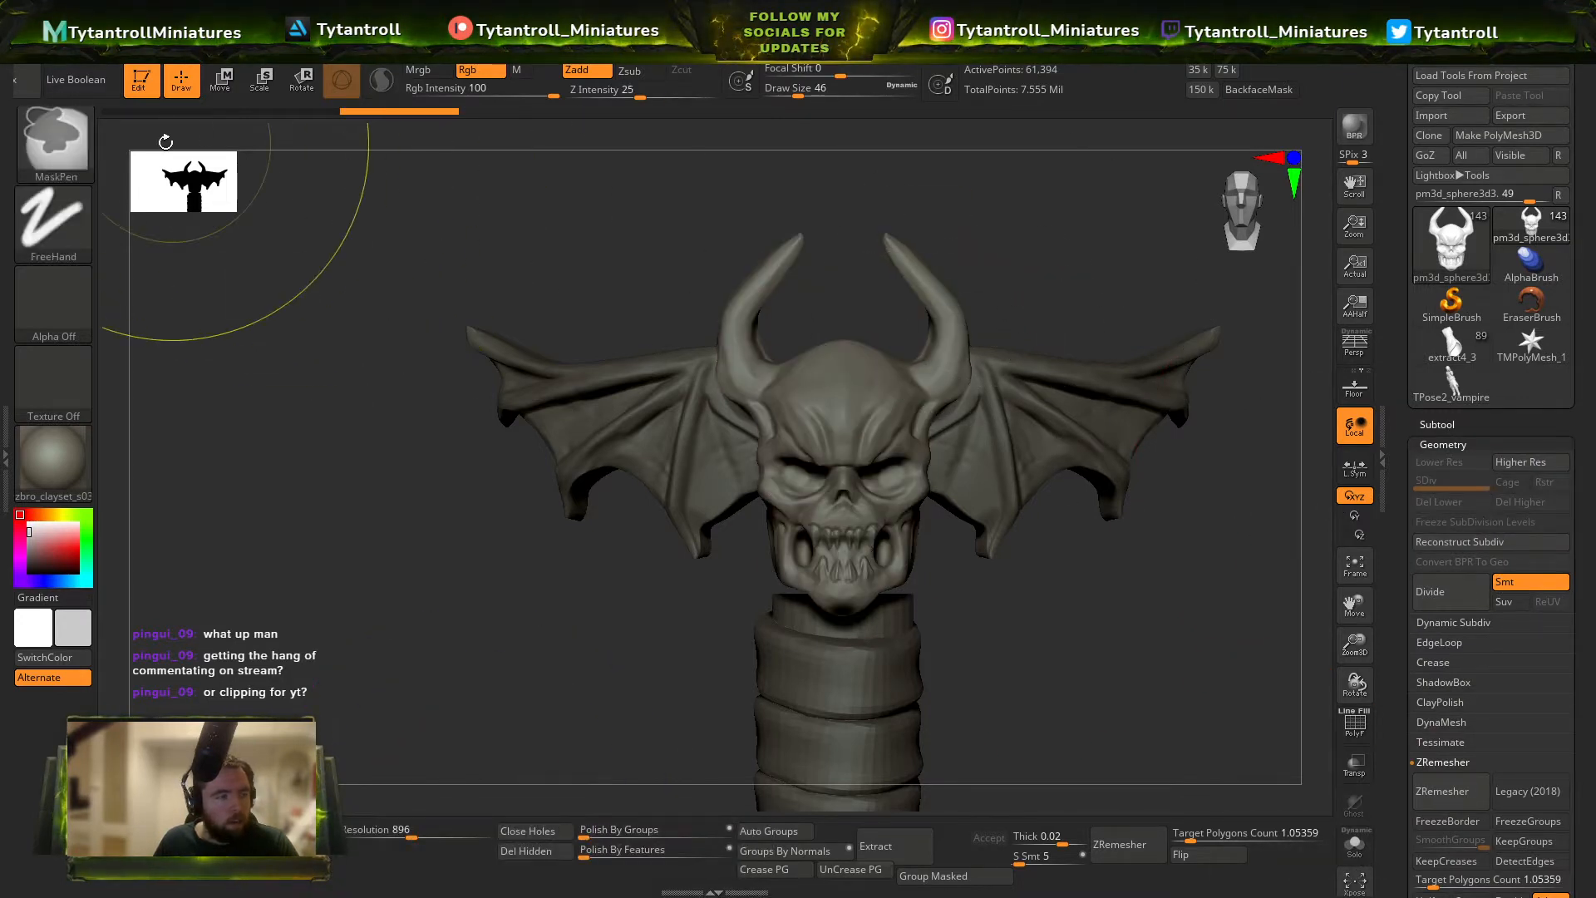
{"action": "left_click", "coordinate": [67, 143], "text": "ctrl+shift"}
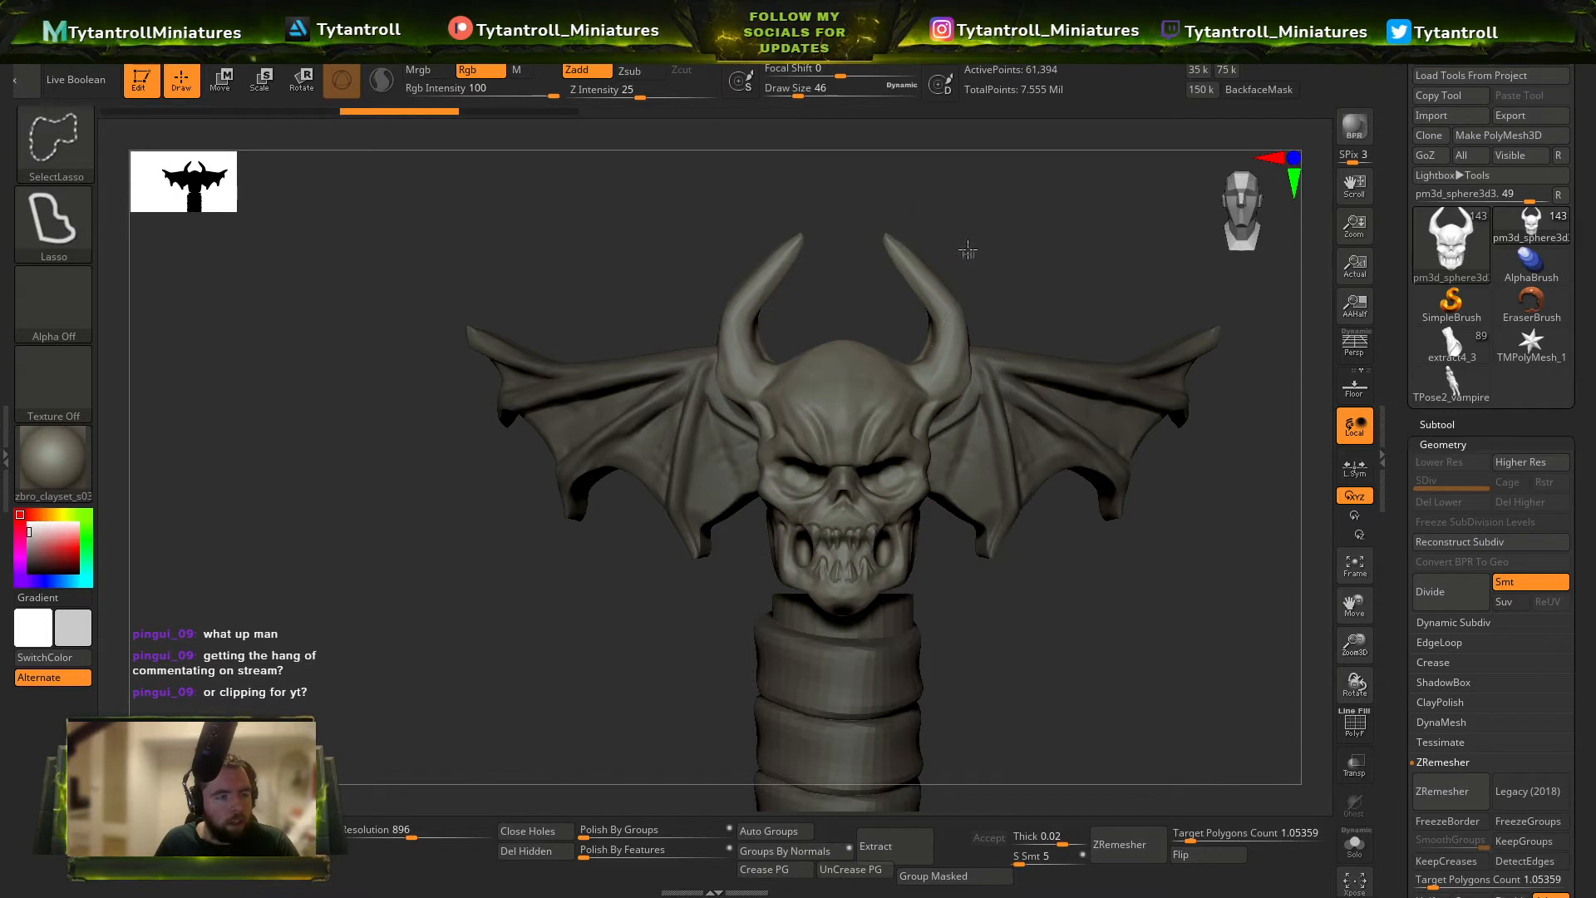
{"action": "left_click_drag", "start_coordinate": [949, 443], "coordinate": [928, 199], "text": "ctrl+alt+shift"}
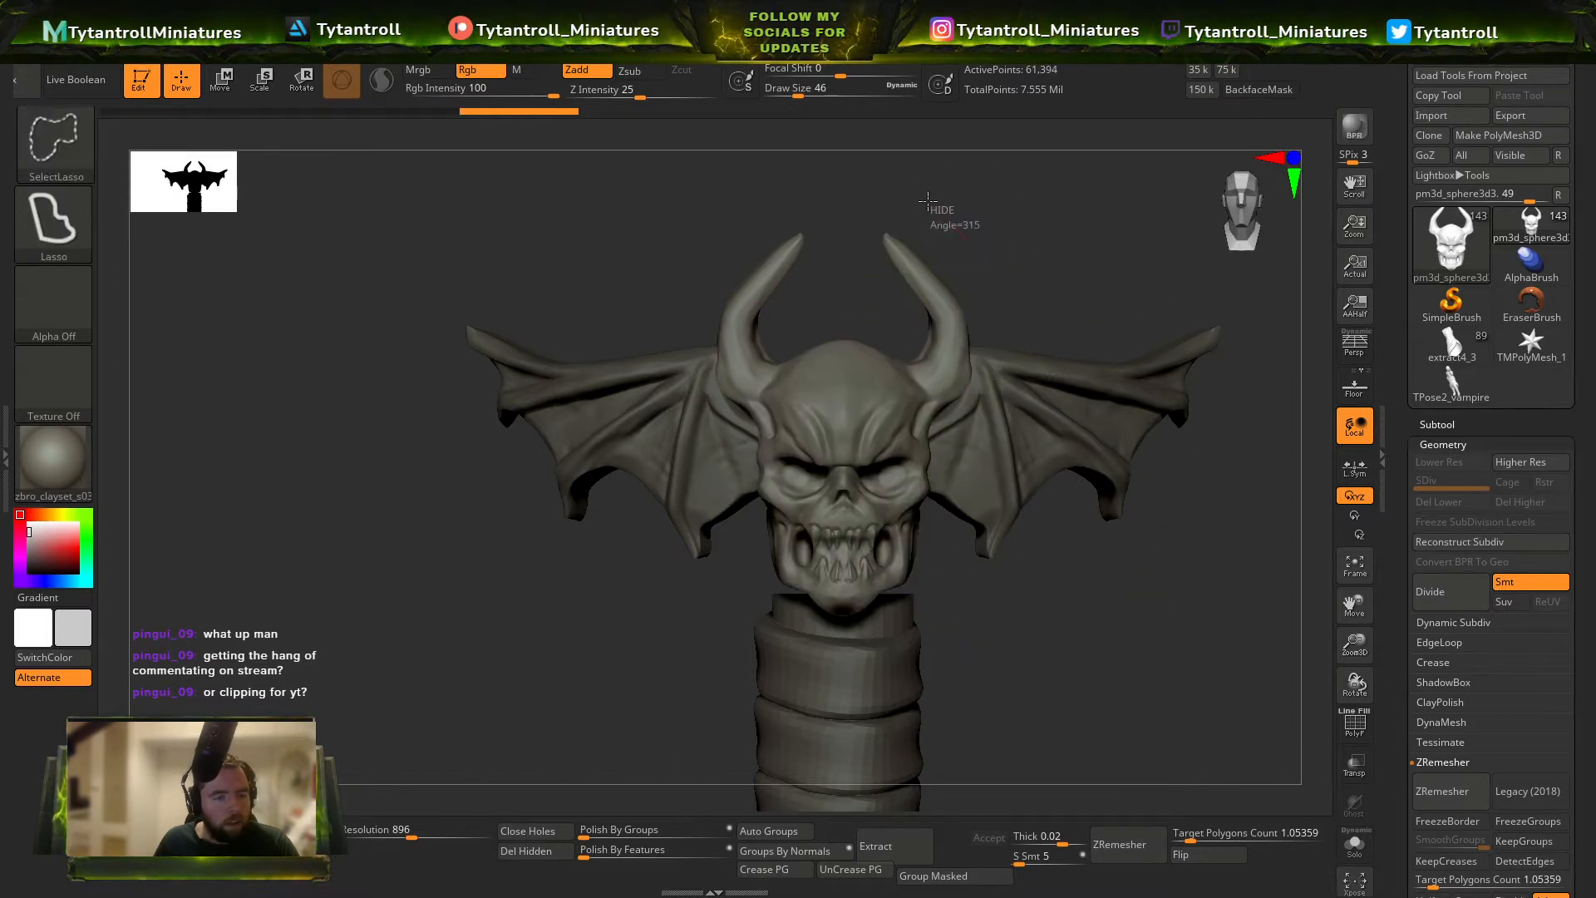
{"action": "left_click_drag", "start_coordinate": [910, 363], "coordinate": [981, 399], "text": "ctrl+alt+shift"}
Delete the skull's hidden horn geometry and close the holes left in the mesh.
{"action": "key", "text": "b"}
{"action": "key", "text": "m"}
{"action": "key", "text": "v"}
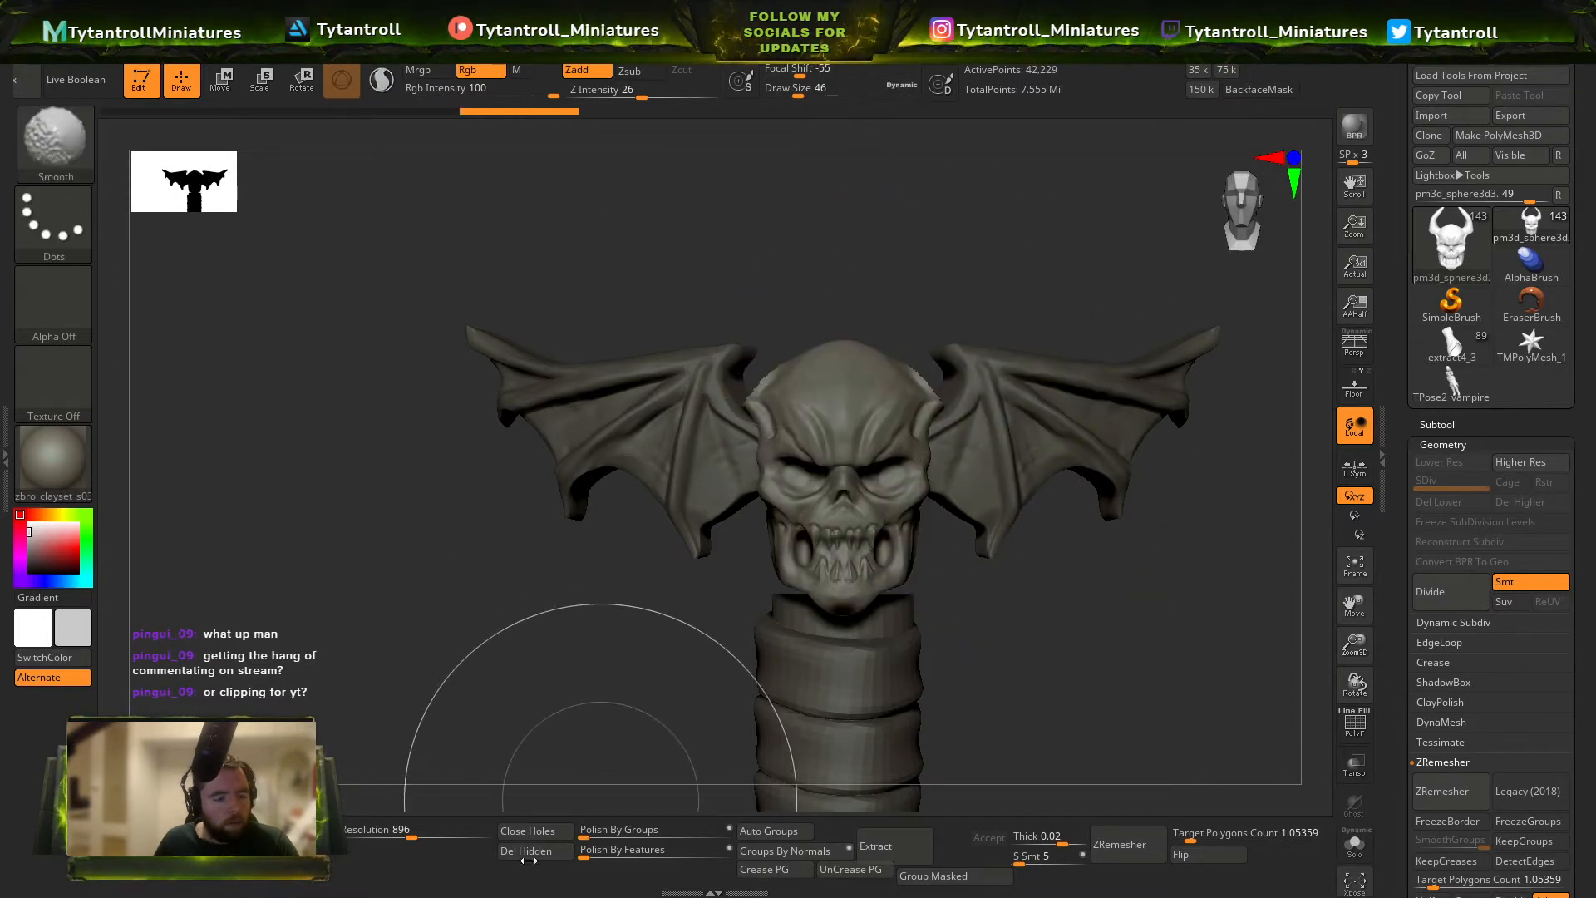
{"action": "left_click_drag", "start_coordinate": [545, 830], "coordinate": [732, 716]}
Remesh the hornless skull with DynaMesh at a resolution of 1760.
{"action": "key", "text": "b"}
{"action": "key", "text": "t"}
{"action": "key", "text": "d"}
{"action": "left_click_drag", "start_coordinate": [1204, 474], "coordinate": [748, 581]}
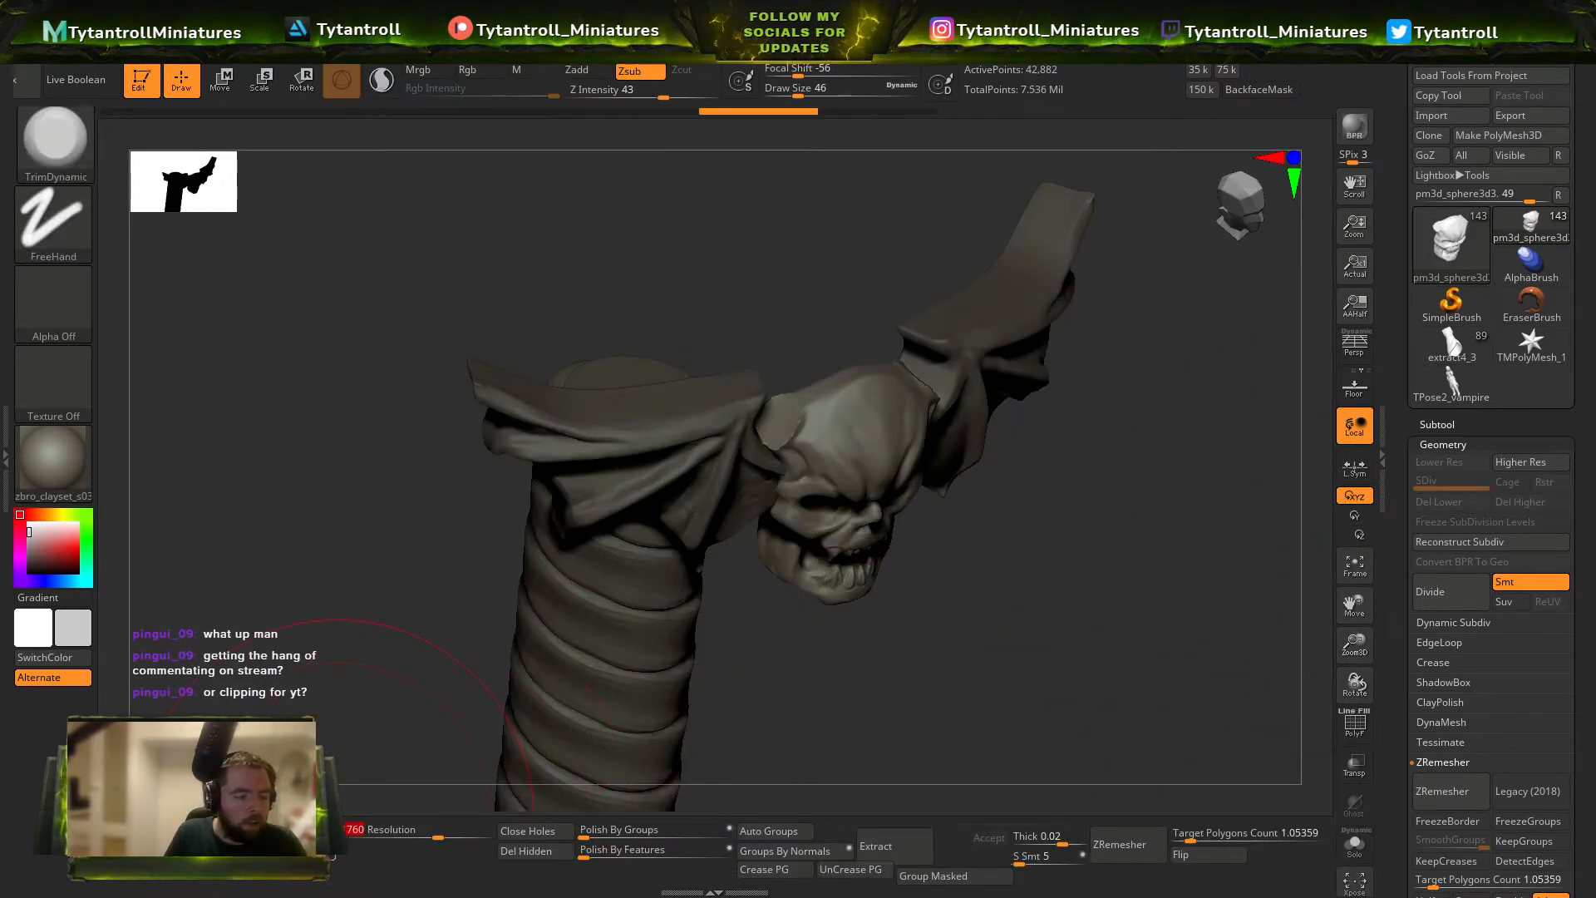
{"action": "key", "text": "Return"}
{"action": "left_click_drag", "start_coordinate": [1022, 640], "coordinate": [1073, 706], "text": "ctrl"}
{"action": "left_click_drag", "start_coordinate": [989, 690], "coordinate": [981, 630]}
Flatten the cut horn stump on the side of the skull with the TrimDynamic brush at draw size 16.
{"action": "key", "text": "b"}
{"action": "key", "text": "t"}
{"action": "key", "text": "d"}
{"action": "key", "text": "bracketleft"}
{"action": "key", "text": "bracketleft"}
{"action": "key", "text": "bracketleft"}
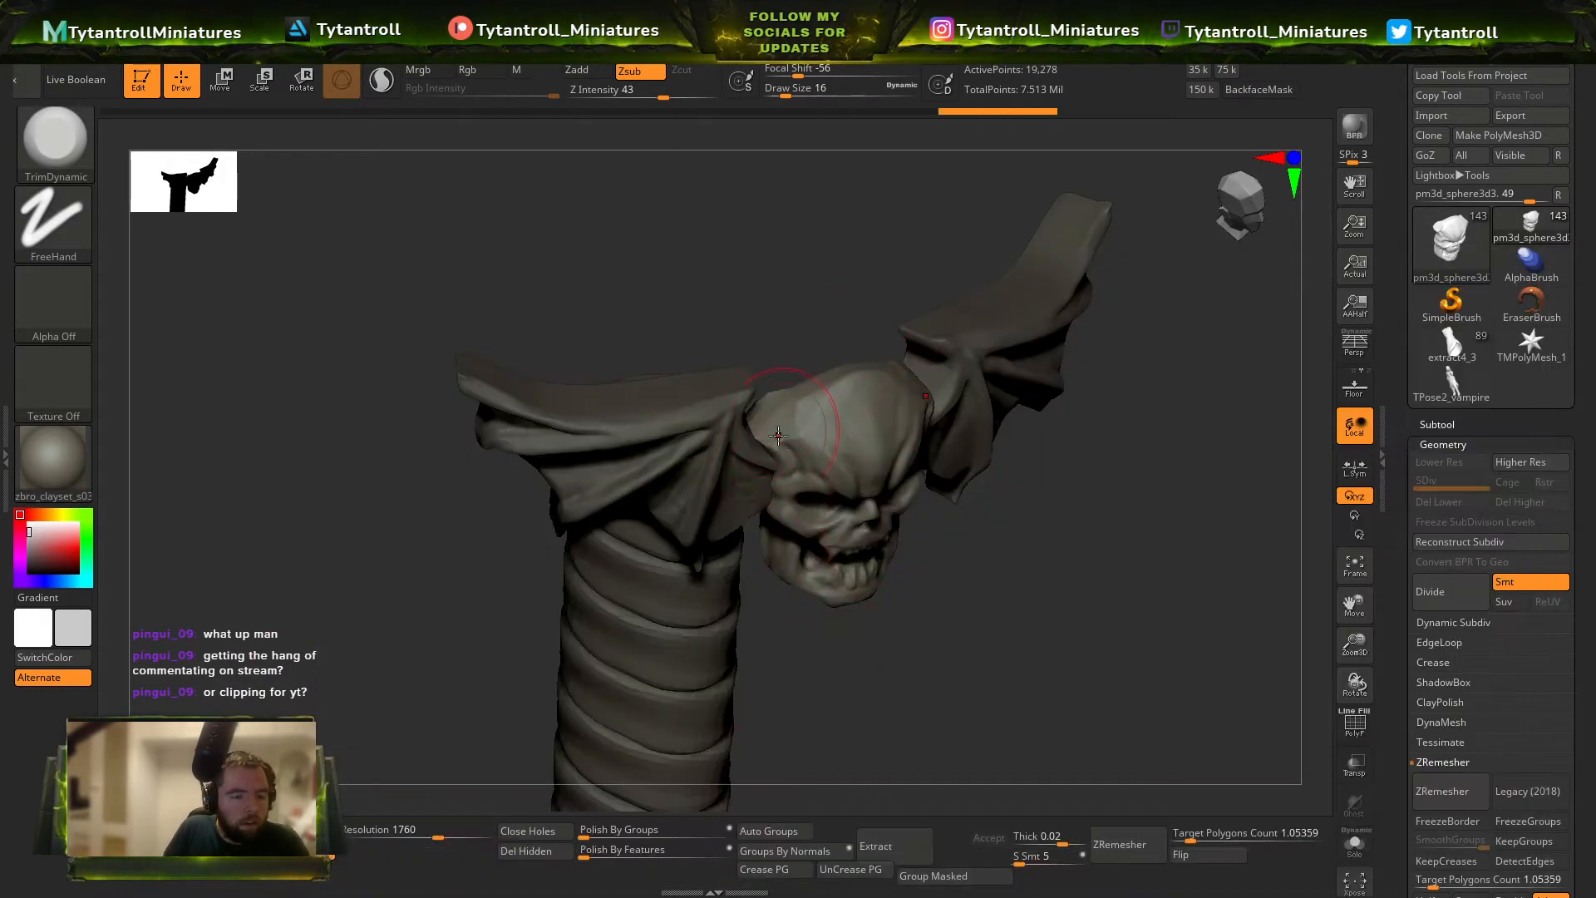
{"action": "mouse_move", "coordinate": [778, 435]}
{"action": "right_mouse_down"}
{"action": "mouse_move", "coordinate": [841, 275]}
{"action": "mouse_move", "coordinate": [791, 385]}
{"action": "right_mouse_up"}
Remesh the skull with DynaMesh at a resolution of 4096.
{"action": "key", "text": "shift+f"}
{"action": "key", "text": "shift+f"}
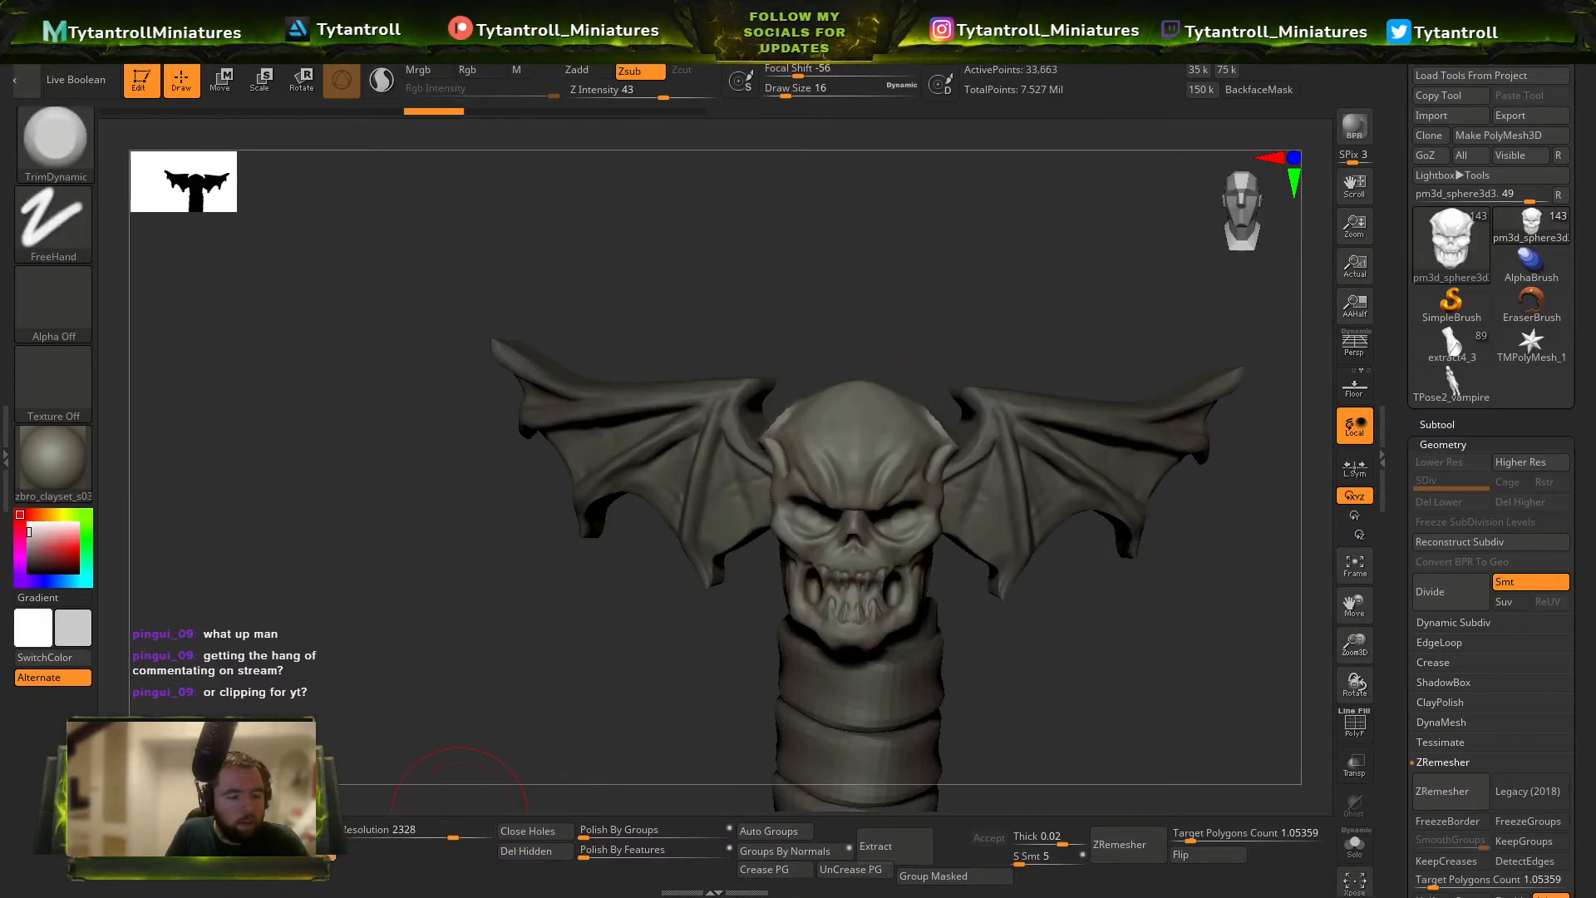
{"action": "left_click_drag", "start_coordinate": [454, 835], "coordinate": [490, 836]}
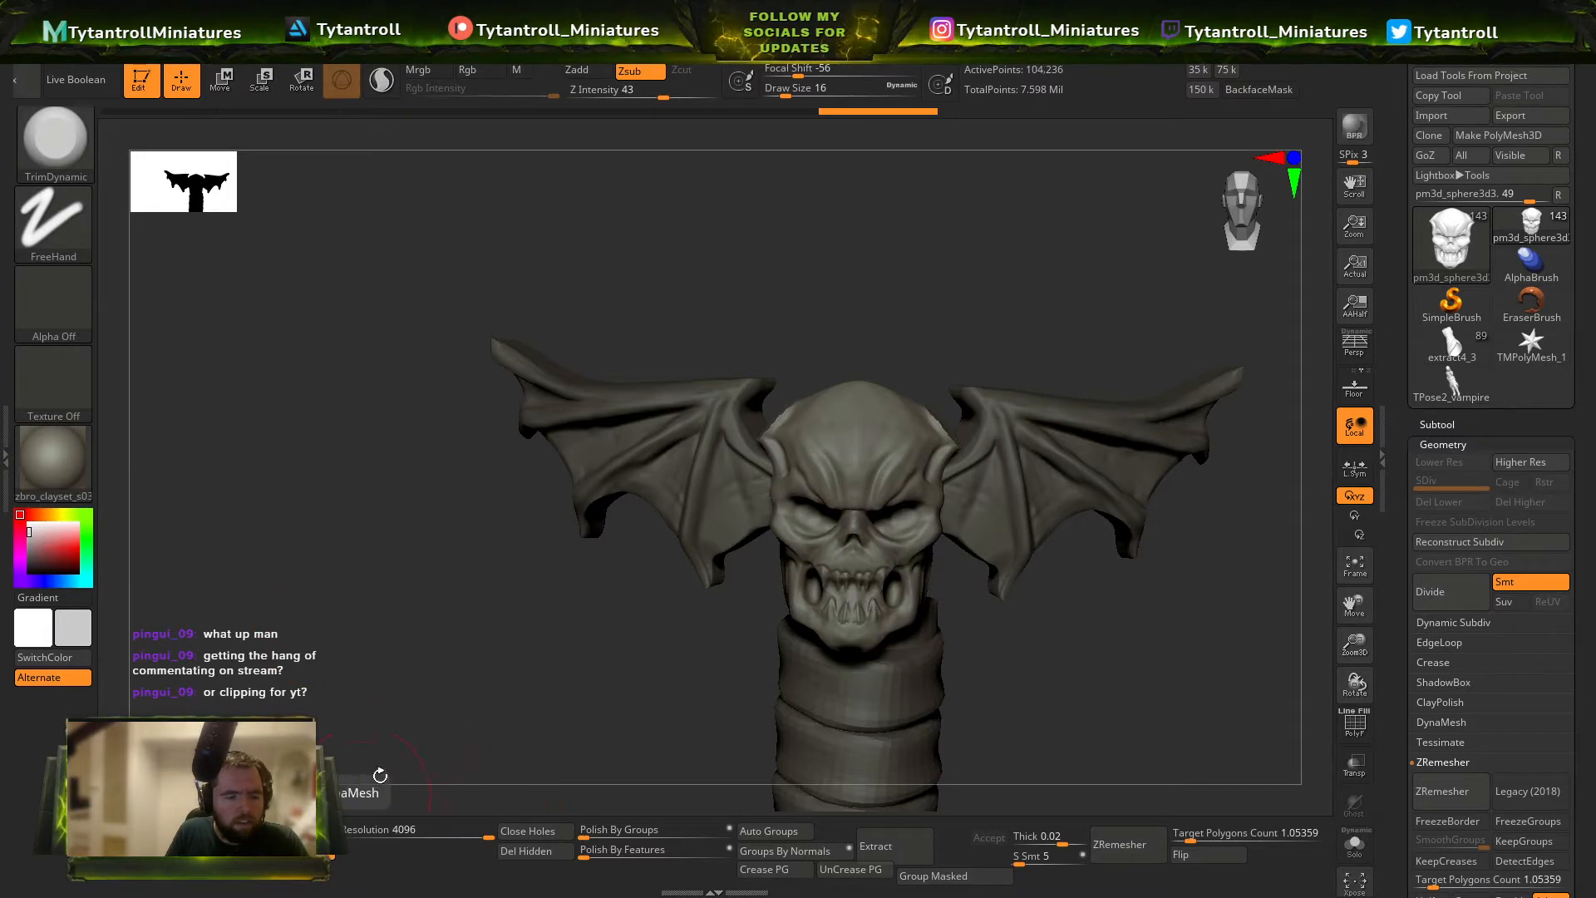
Trim the skull's temple and upper surface around the former horns with a smaller TrimDynamic brush, about draw size 7.
{"action": "right_click_drag", "start_coordinate": [1031, 391], "coordinate": [1190, 530]}
{"action": "key", "text": "b"}
{"action": "key", "text": "t"}
{"action": "key", "text": "d"}
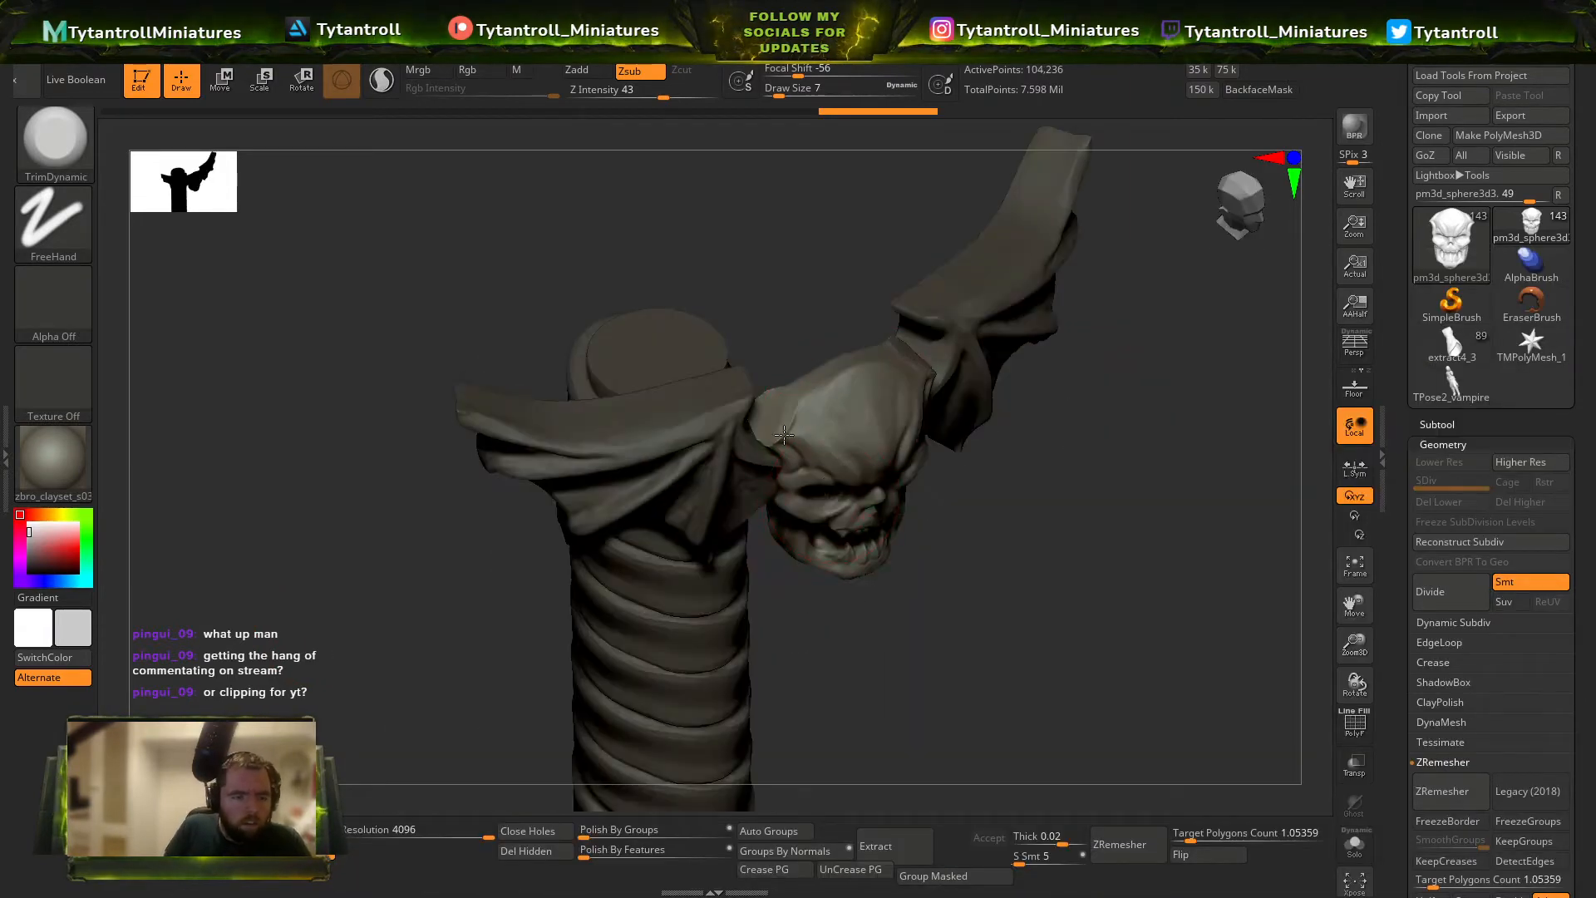
{"action": "right_click_drag", "start_coordinate": [801, 358], "coordinate": [781, 424]}
{"action": "key", "text": "s"}
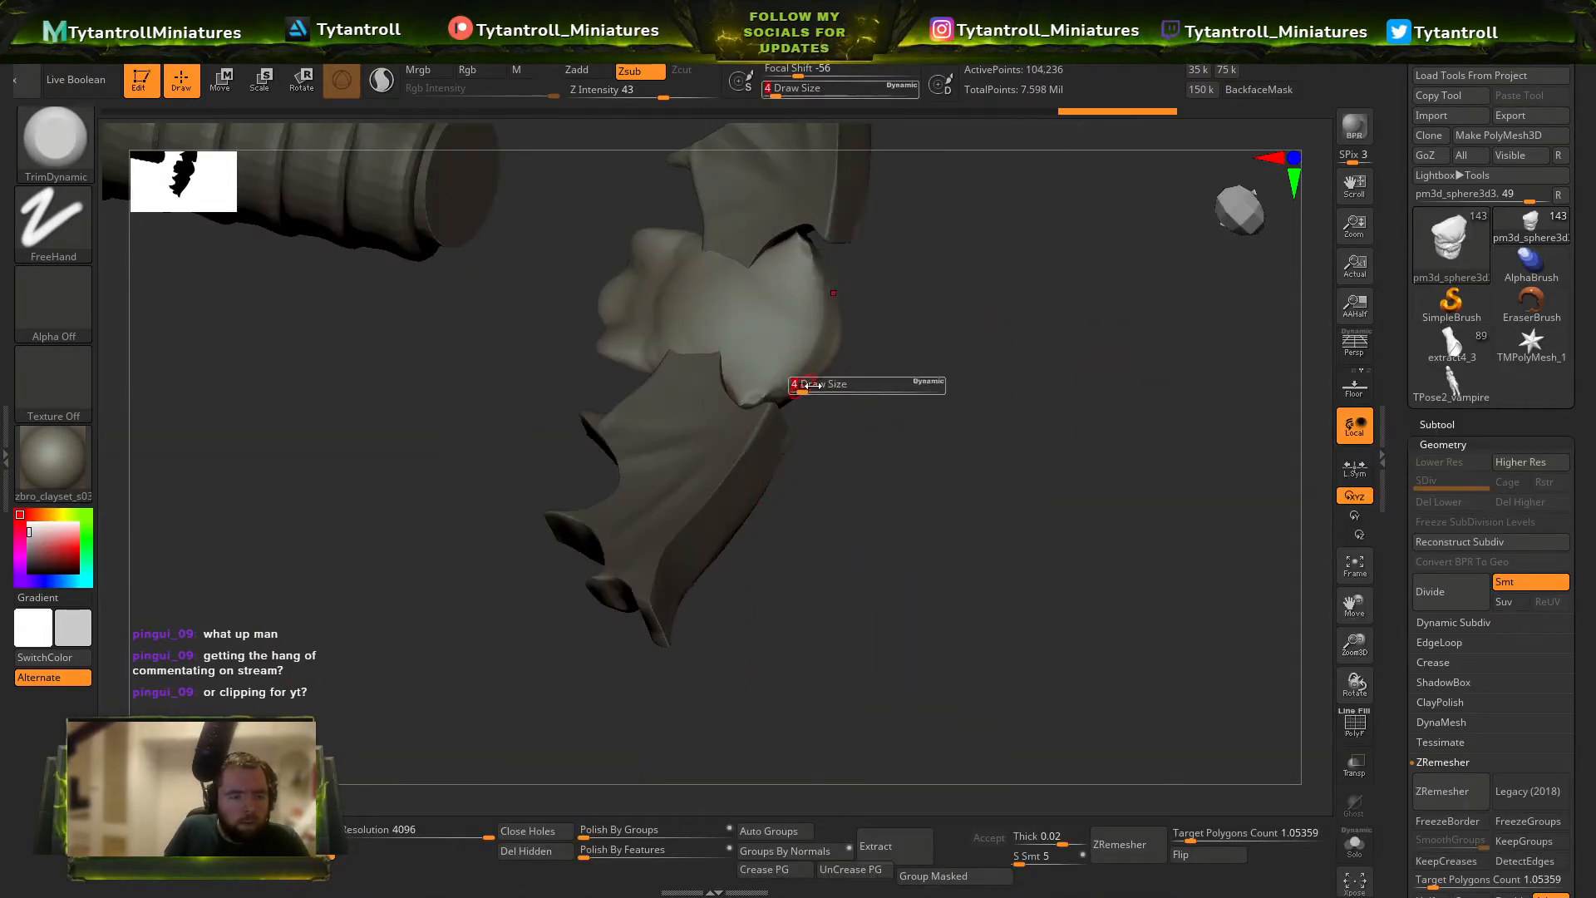
{"action": "left_click_drag", "start_coordinate": [813, 357], "coordinate": [746, 402]}
{"action": "key", "text": "ctrl+z"}
{"action": "right_click_drag", "start_coordinate": [837, 377], "coordinate": [769, 426]}
{"action": "key", "text": "s"}
{"action": "left_click_drag", "start_coordinate": [768, 429], "coordinate": [751, 429]}
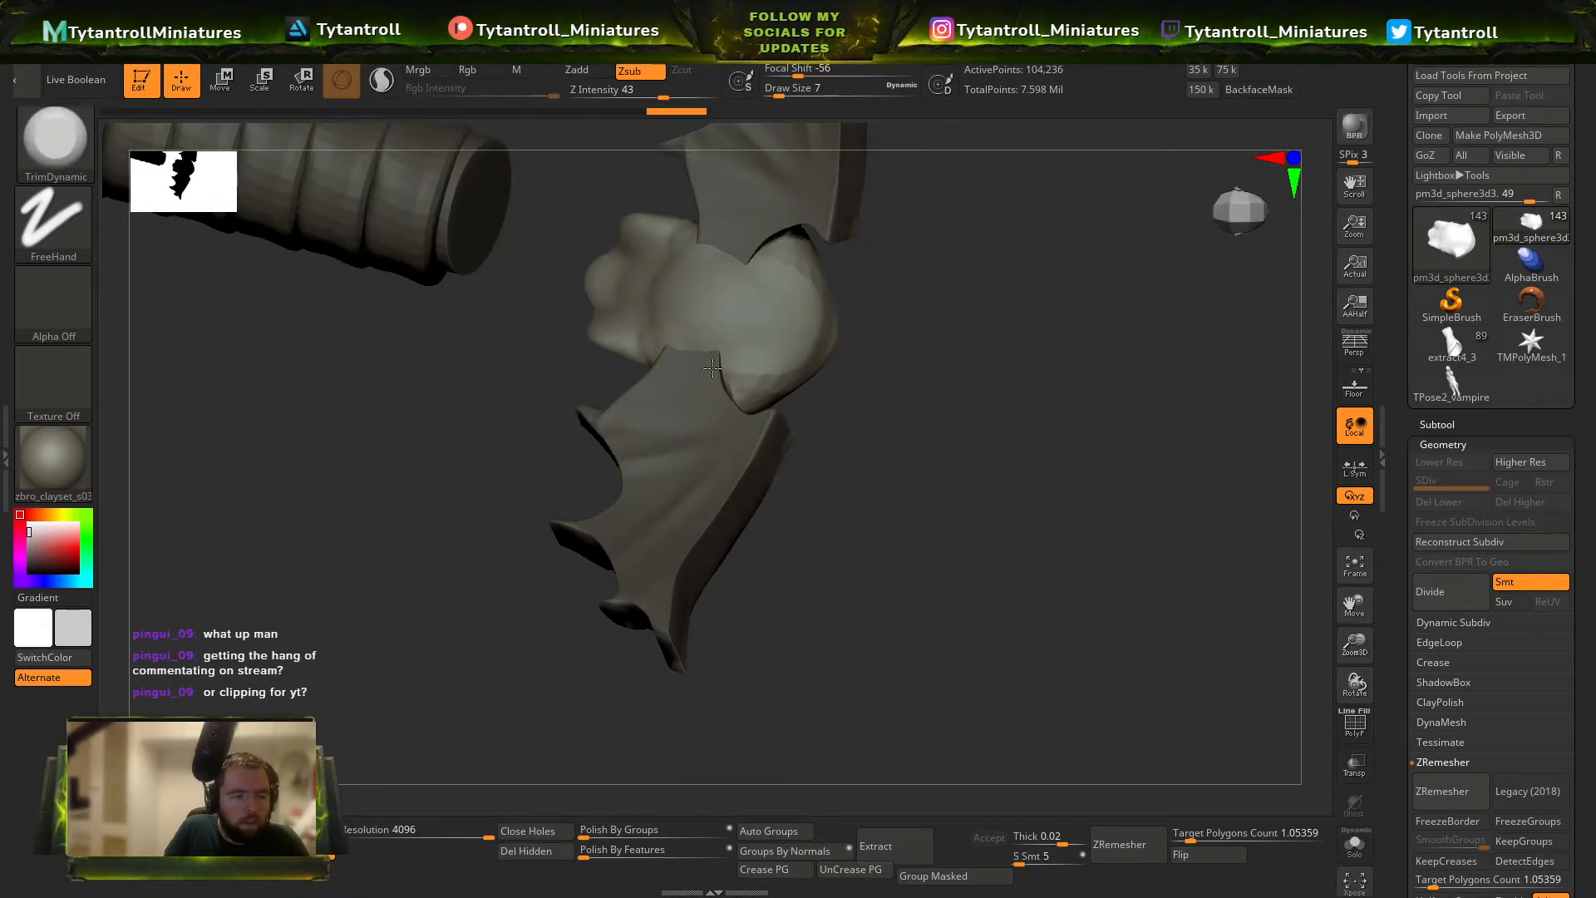
{"action": "right_click_drag", "start_coordinate": [703, 302], "coordinate": [620, 371]}
Build up the underside of the skull with the Clay brush and even it out with TrimDynamic.
{"action": "key", "text": "b"}
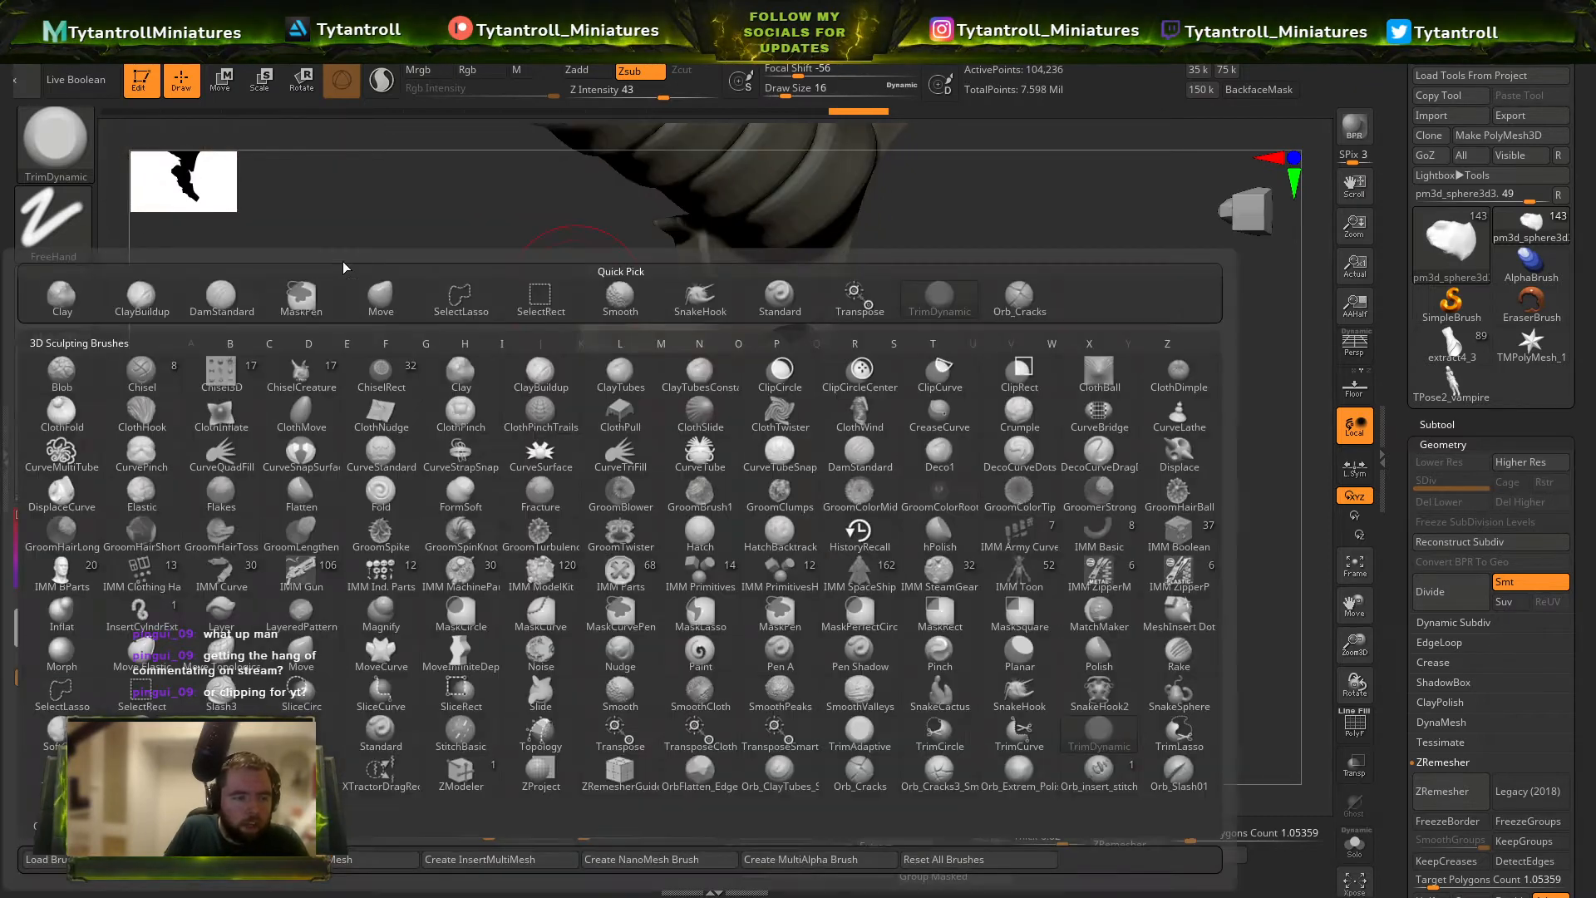
{"action": "left_click", "coordinate": [81, 301]}
{"action": "left_click_drag", "start_coordinate": [622, 333], "coordinate": [659, 346]}
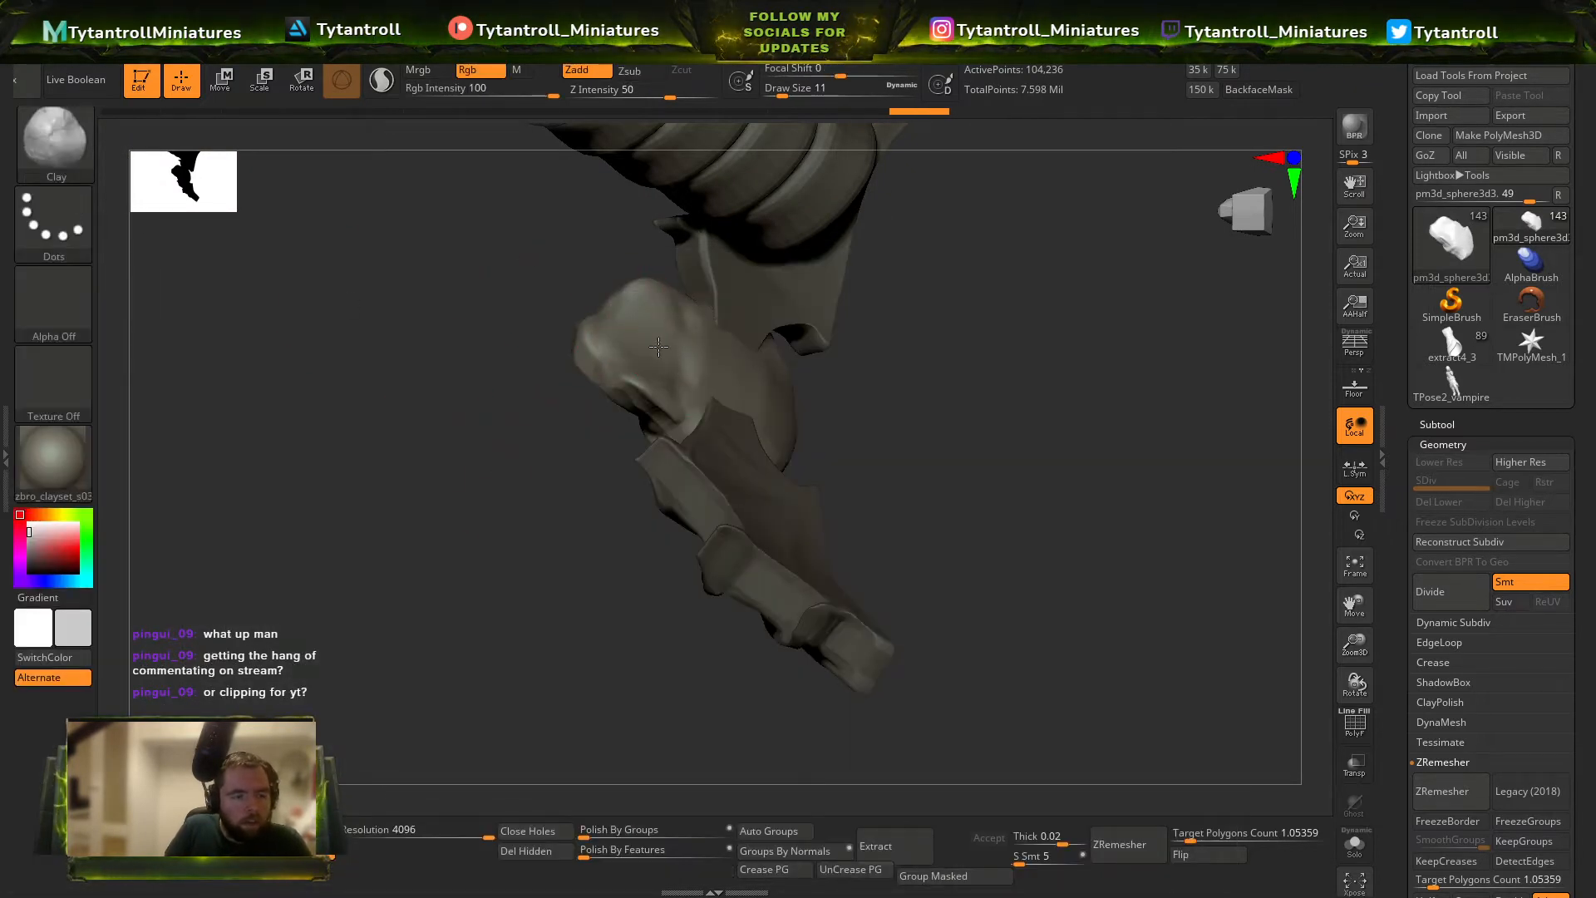
{"action": "right_click_drag", "start_coordinate": [663, 311], "coordinate": [926, 321]}
{"action": "key", "text": "b"}
{"action": "key", "text": "t"}
{"action": "key", "text": "d"}
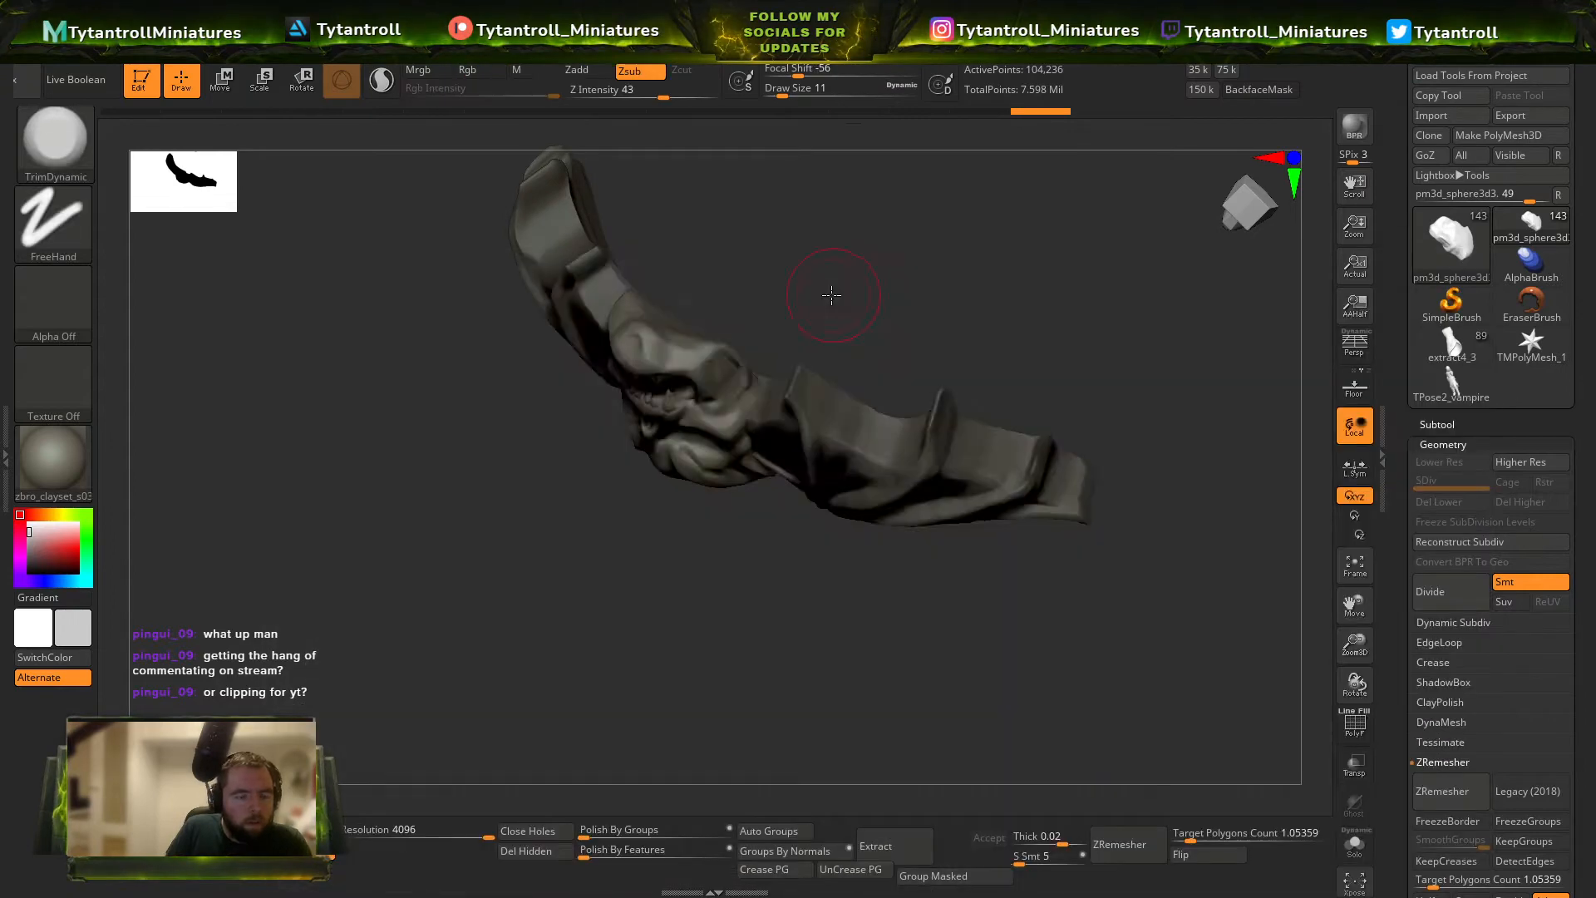
{"action": "right_click_drag", "start_coordinate": [817, 264], "coordinate": [660, 596]}
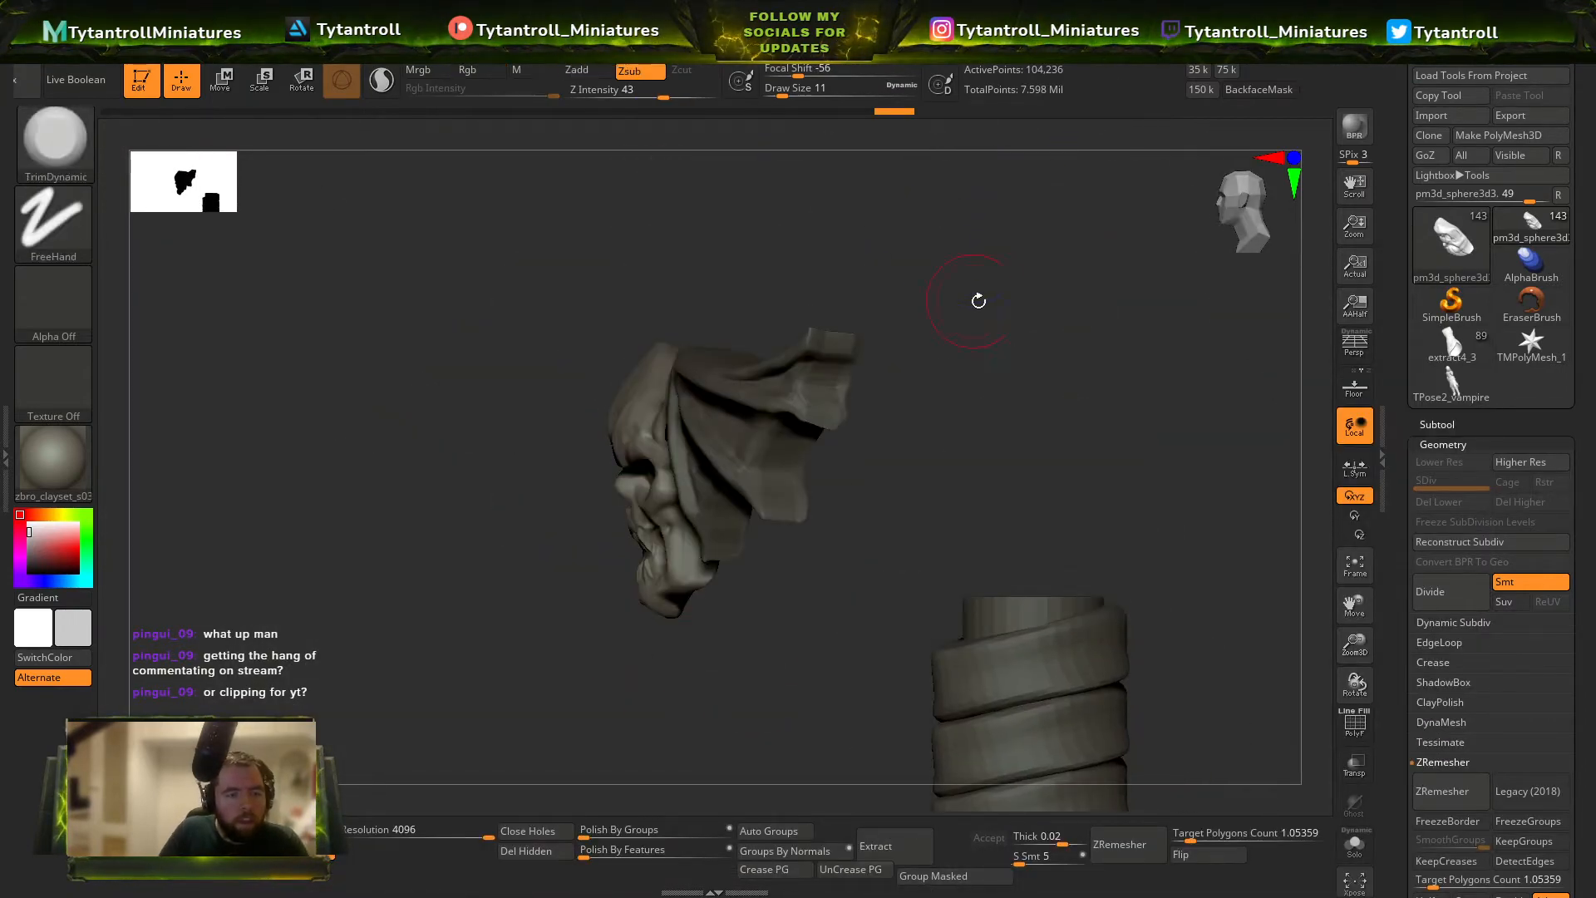
Mask part of the skull with MaskRect from above and shift the unmasked portion along its depth axis.
{"action": "right_click_drag", "start_coordinate": [980, 302], "coordinate": [1152, 542]}
{"action": "right_click_drag", "start_coordinate": [1266, 736], "coordinate": [1326, 695], "text": "shift"}
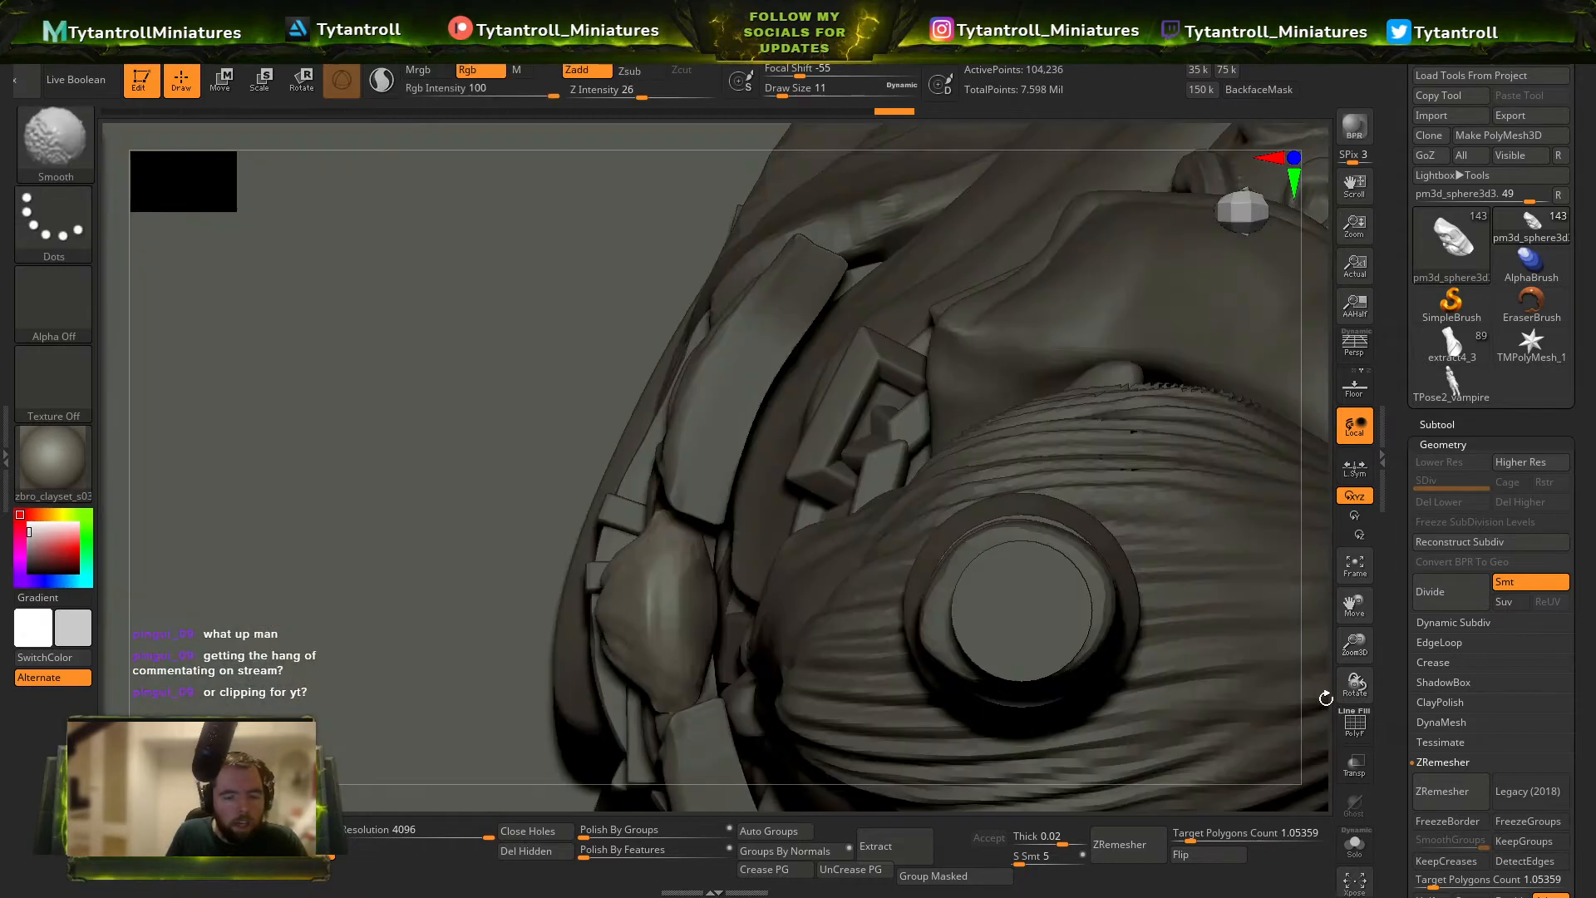
{"action": "left_click_drag", "start_coordinate": [673, 479], "coordinate": [691, 721], "text": "ctrl"}
{"action": "key", "text": "ctrl+z"}
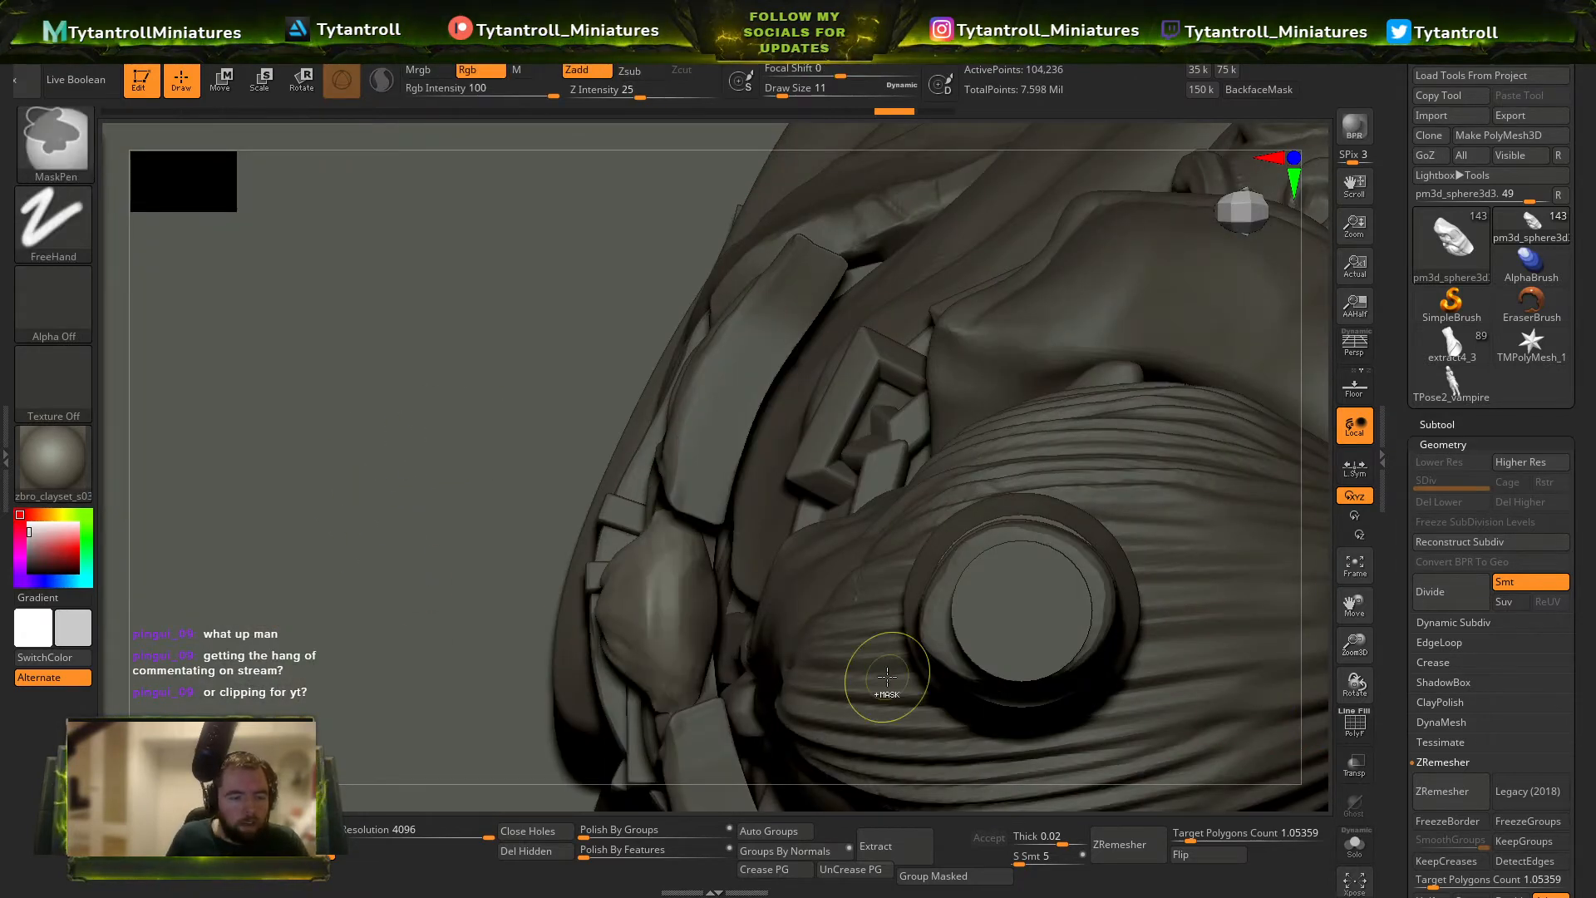
{"action": "mouse_move", "coordinate": [883, 677]}
{"action": "right_mouse_down", "text": "ctrl"}
{"action": "mouse_move", "coordinate": [795, 588]}
{"action": "mouse_move", "coordinate": [746, 481]}
{"action": "right_mouse_up", "text": "ctrl"}
{"action": "left_click", "coordinate": [68, 155], "text": "ctrl"}
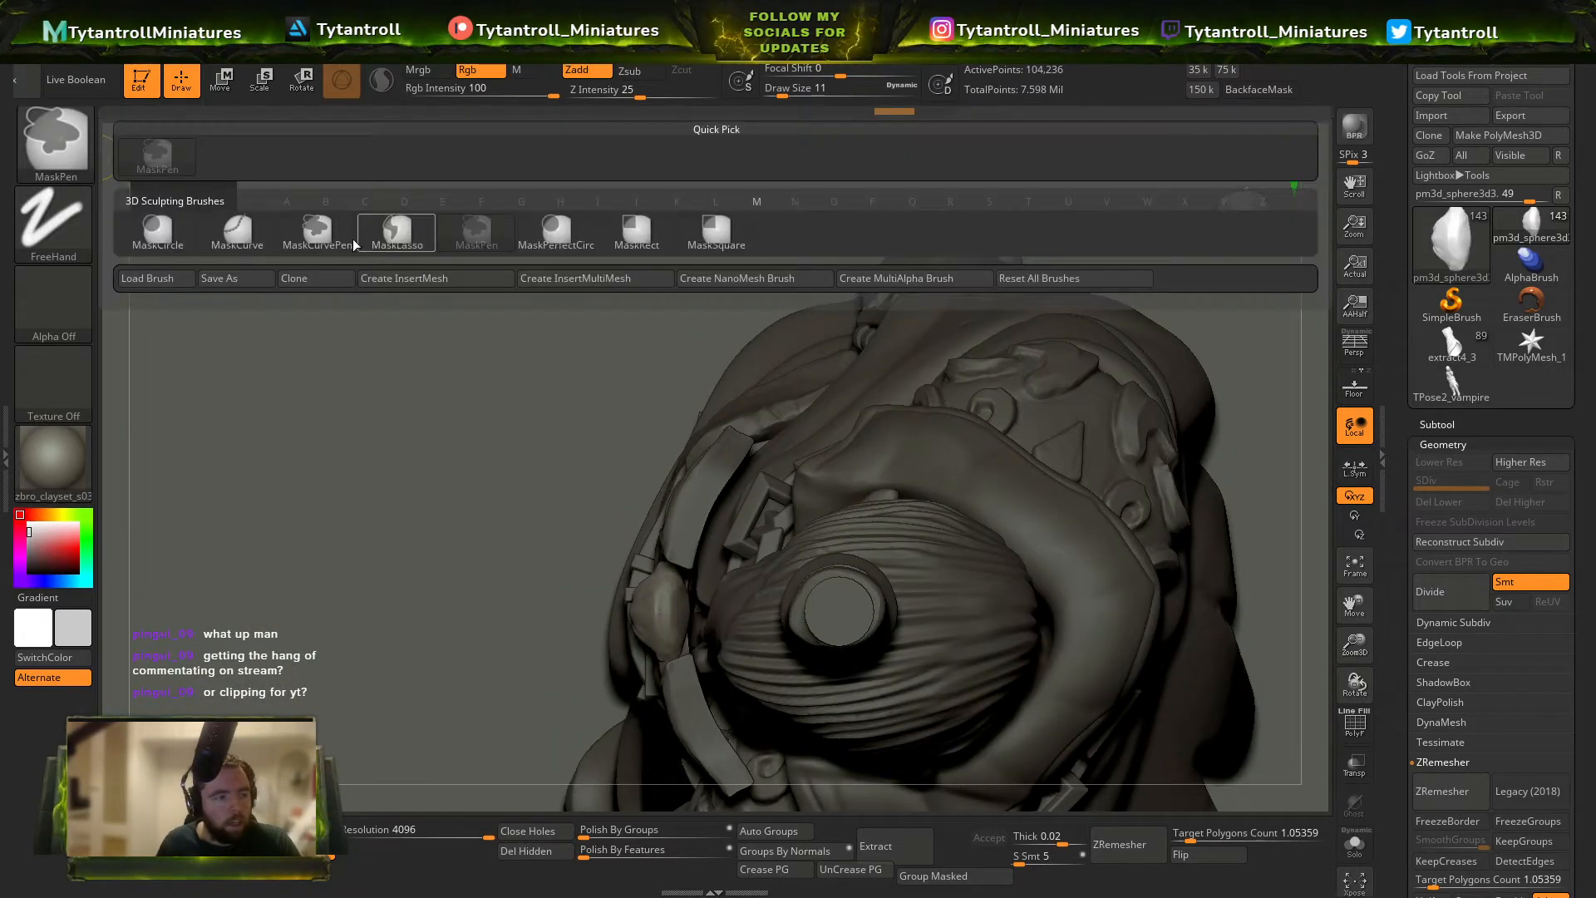
{"action": "left_click", "coordinate": [658, 237], "text": "ctrl"}
{"action": "left_click_drag", "start_coordinate": [916, 488], "coordinate": [661, 775], "text": "ctrl"}
{"action": "right_click_drag", "start_coordinate": [641, 748], "coordinate": [690, 295], "text": "ctrl"}
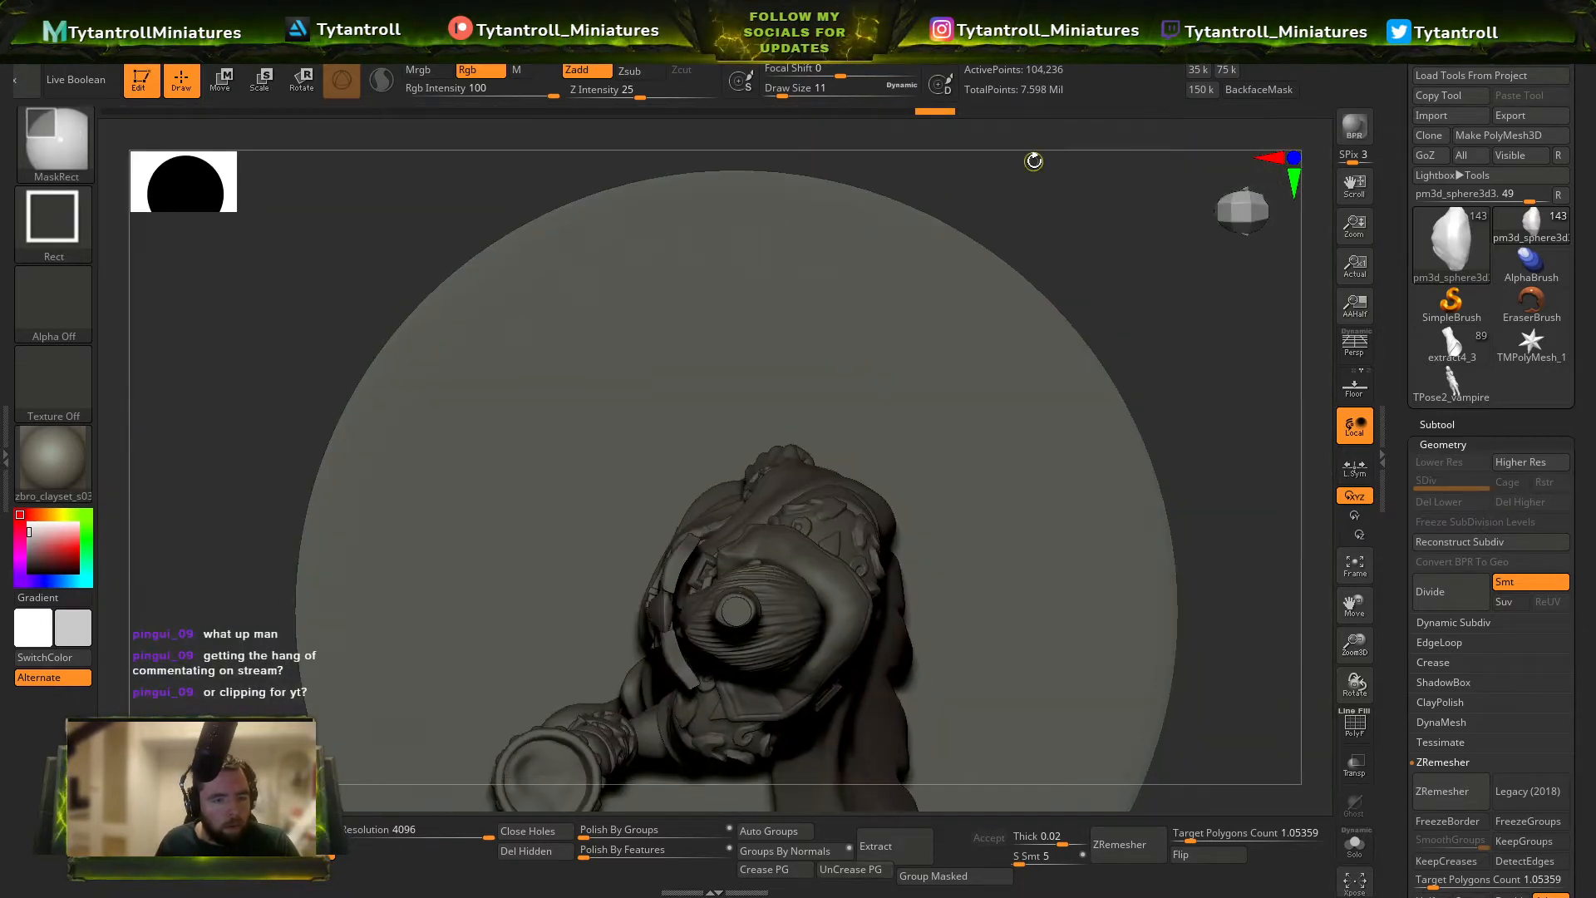
{"action": "key", "text": "w"}
{"action": "left_click_drag", "start_coordinate": [569, 611], "coordinate": [589, 610]}
{"action": "right_click_drag", "start_coordinate": [1164, 266], "coordinate": [1244, 404], "text": "ctrl"}
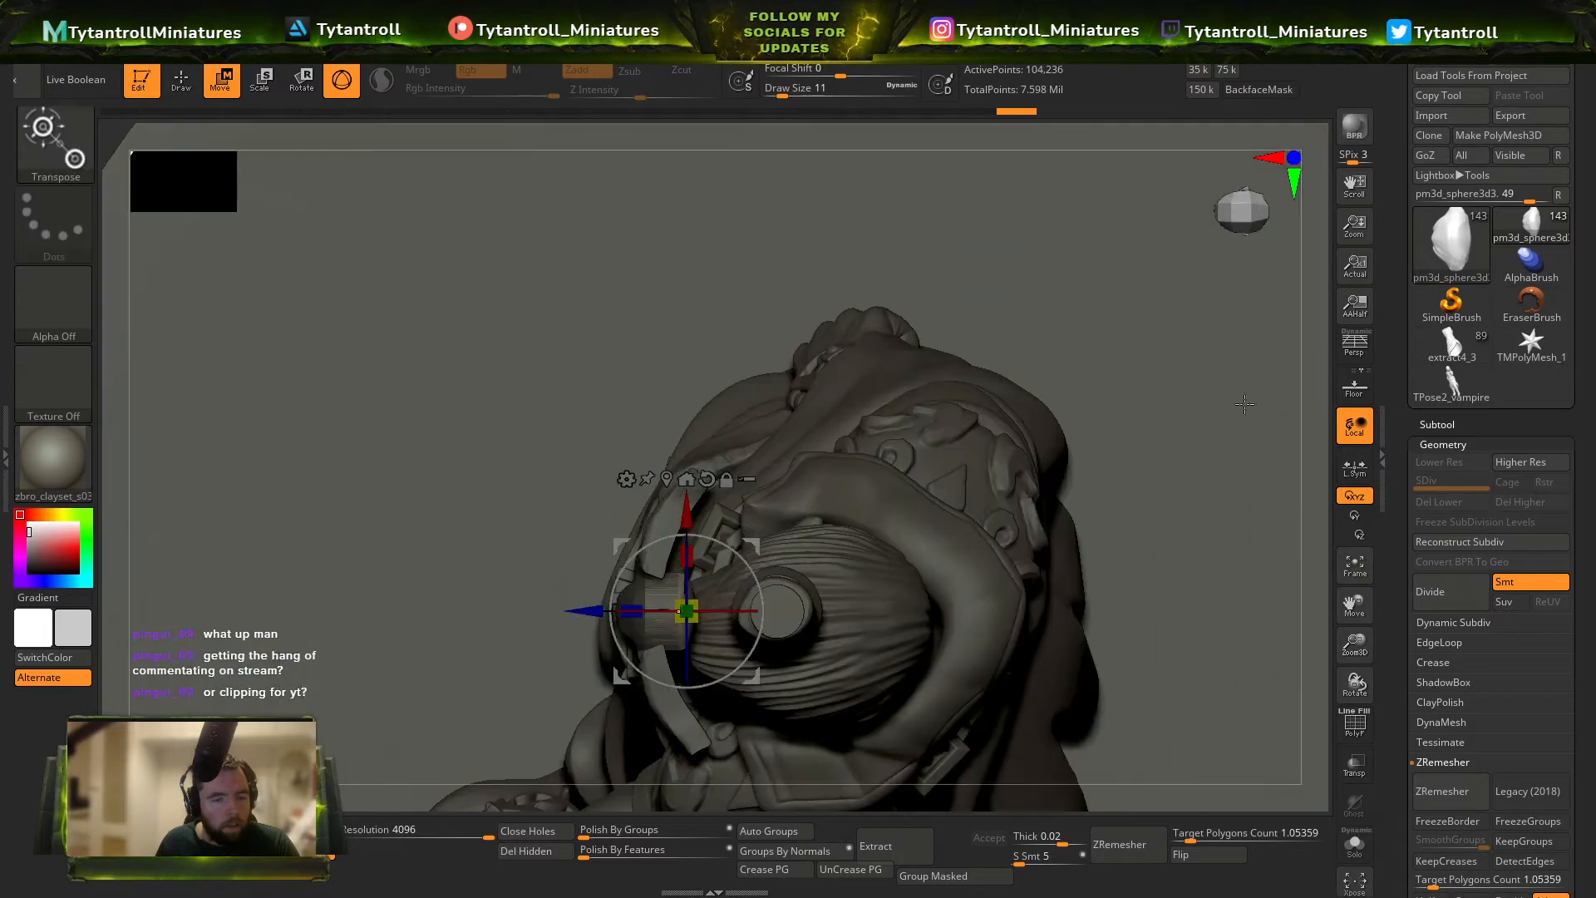
{"action": "key", "text": "shift+f"}
{"action": "right_click_drag", "start_coordinate": [1120, 555], "coordinate": [930, 381]}
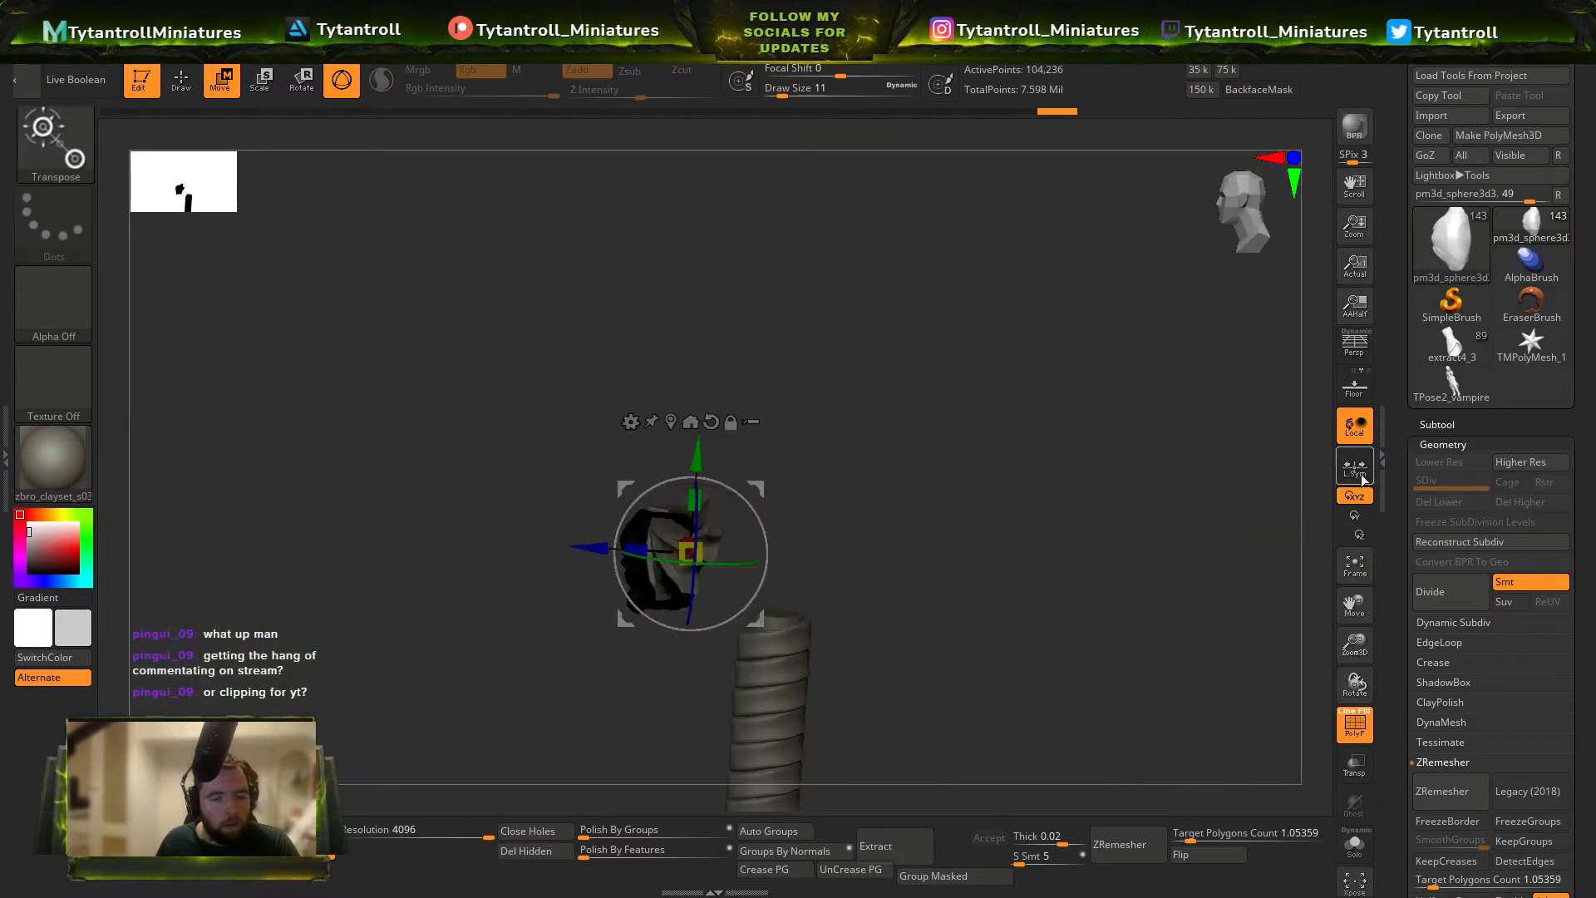
{"action": "left_click", "coordinate": [1355, 468]}
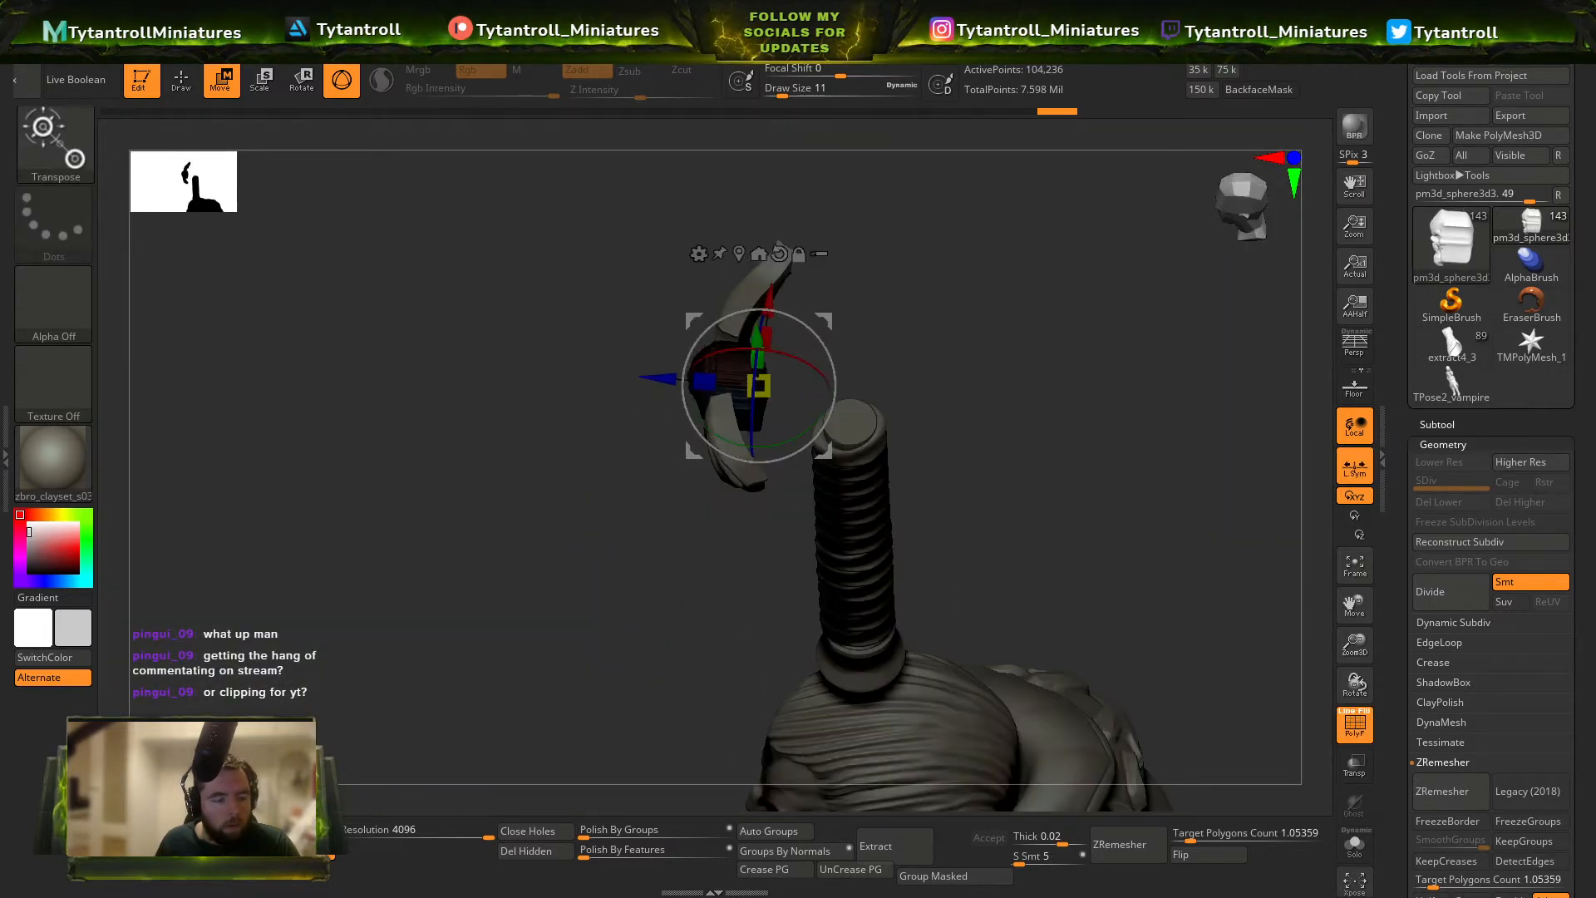
{"action": "right_click_drag", "start_coordinate": [1322, 422], "coordinate": [1343, 496]}
{"action": "left_click", "coordinate": [1370, 468]}
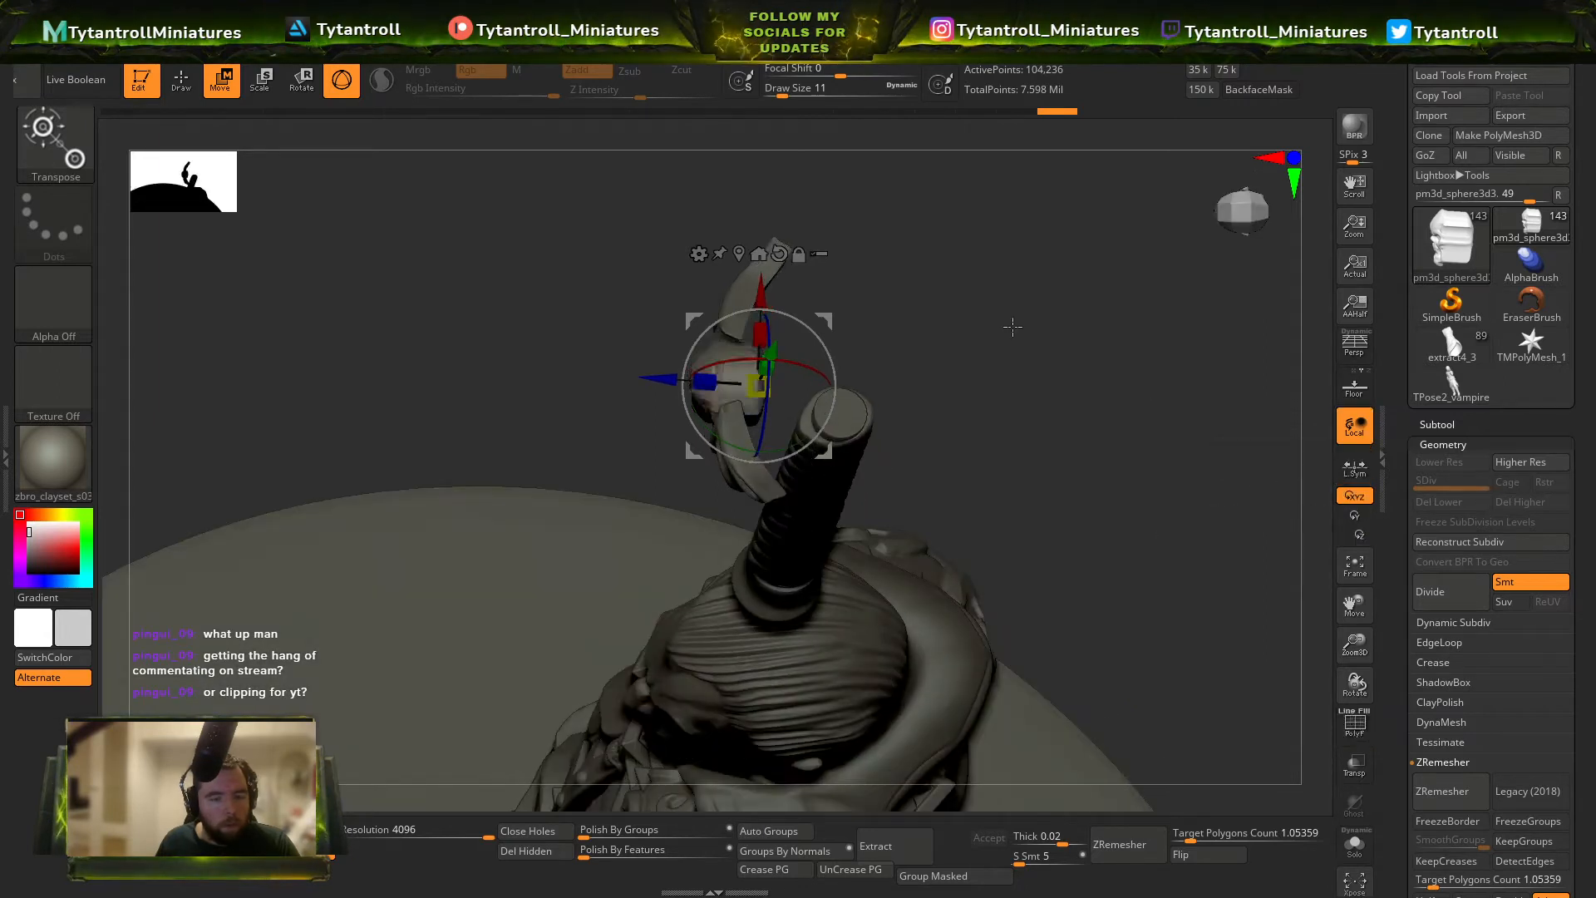
{"action": "key", "text": "shift+f"}
{"action": "mouse_move", "coordinate": [664, 549]}
{"action": "right_mouse_down"}
{"action": "mouse_move", "coordinate": [542, 604]}
{"action": "mouse_move", "coordinate": [798, 482]}
{"action": "right_mouse_up"}
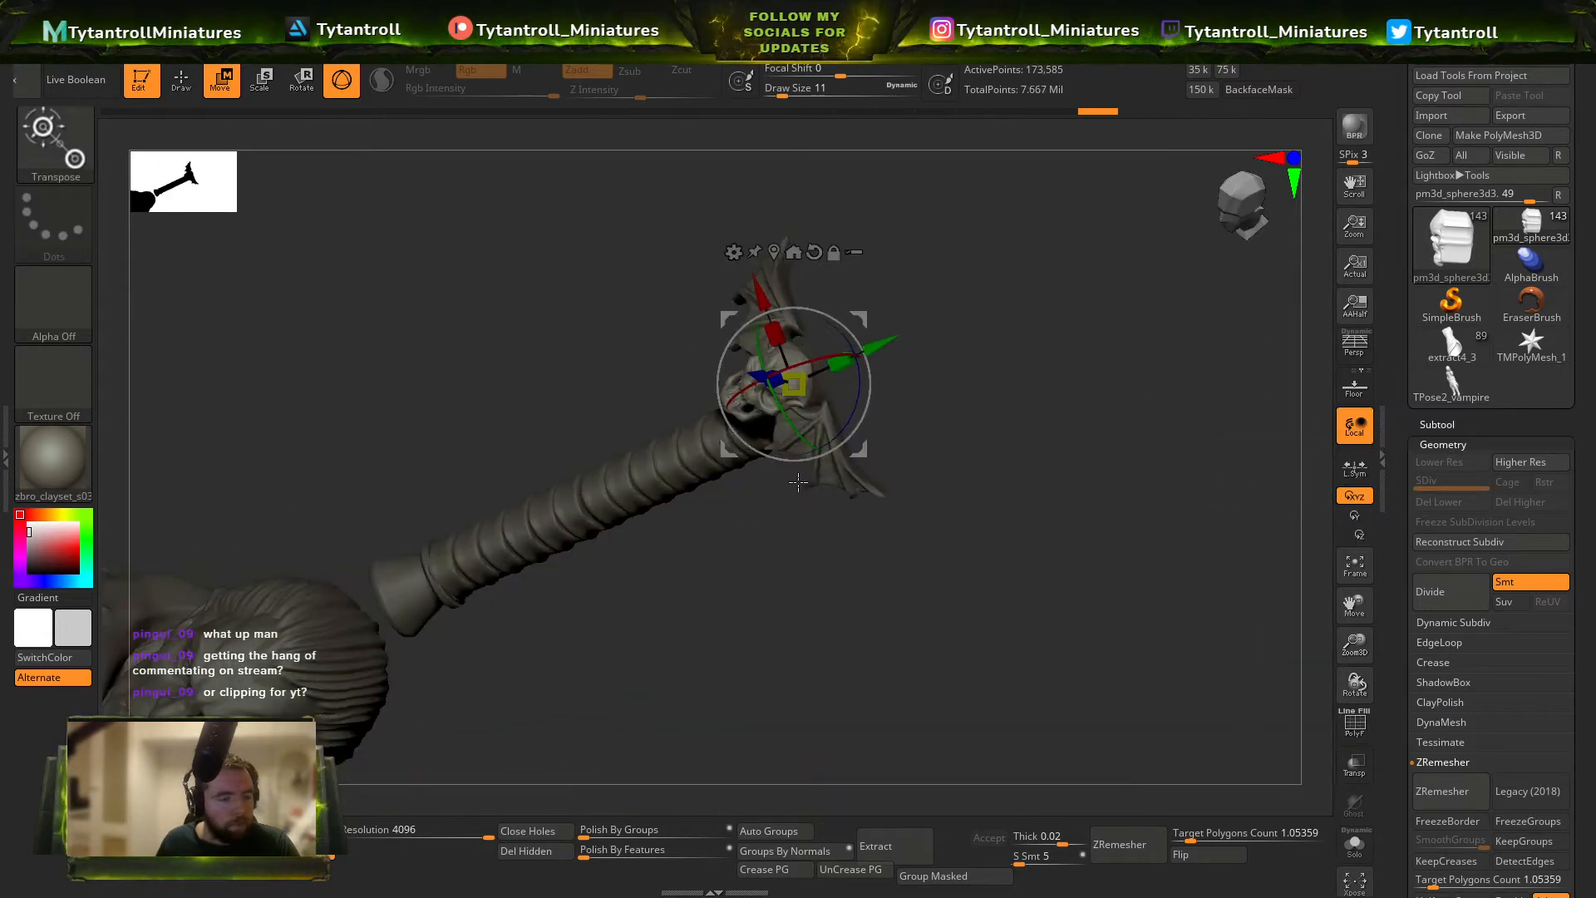
{"action": "right_click_drag", "start_coordinate": [796, 557], "coordinate": [988, 625], "text": "ctrl"}
{"action": "right_click_drag", "start_coordinate": [1092, 500], "coordinate": [1084, 501], "text": "shift"}
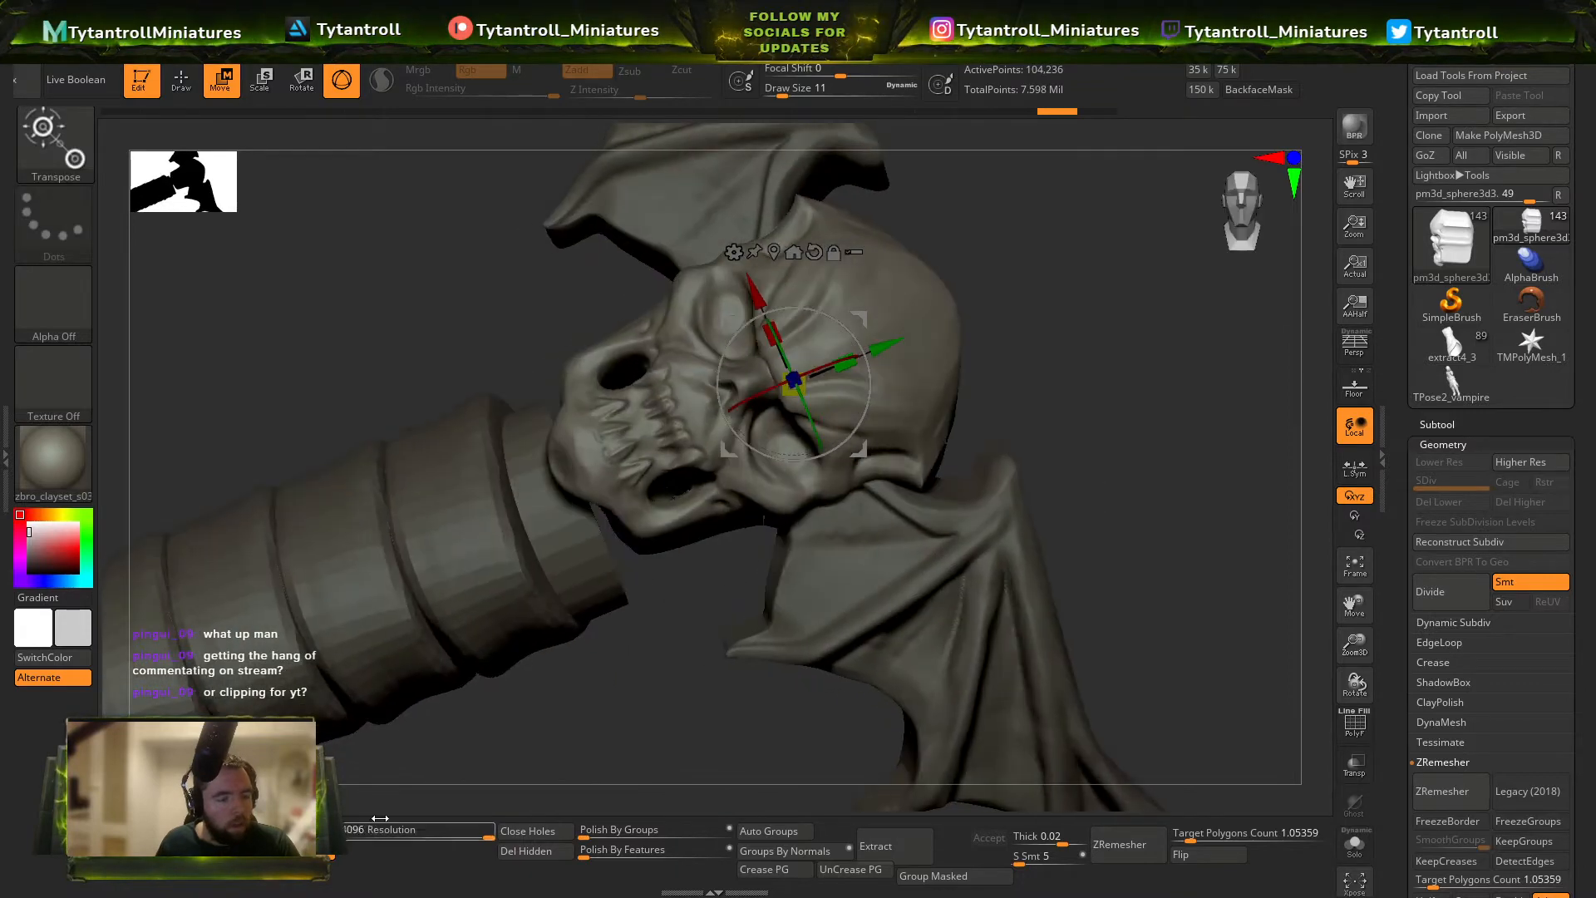
{"action": "left_click_drag", "start_coordinate": [1096, 417], "coordinate": [1149, 471], "text": "ctrl"}
{"action": "right_click_drag", "start_coordinate": [672, 584], "coordinate": [638, 606]}
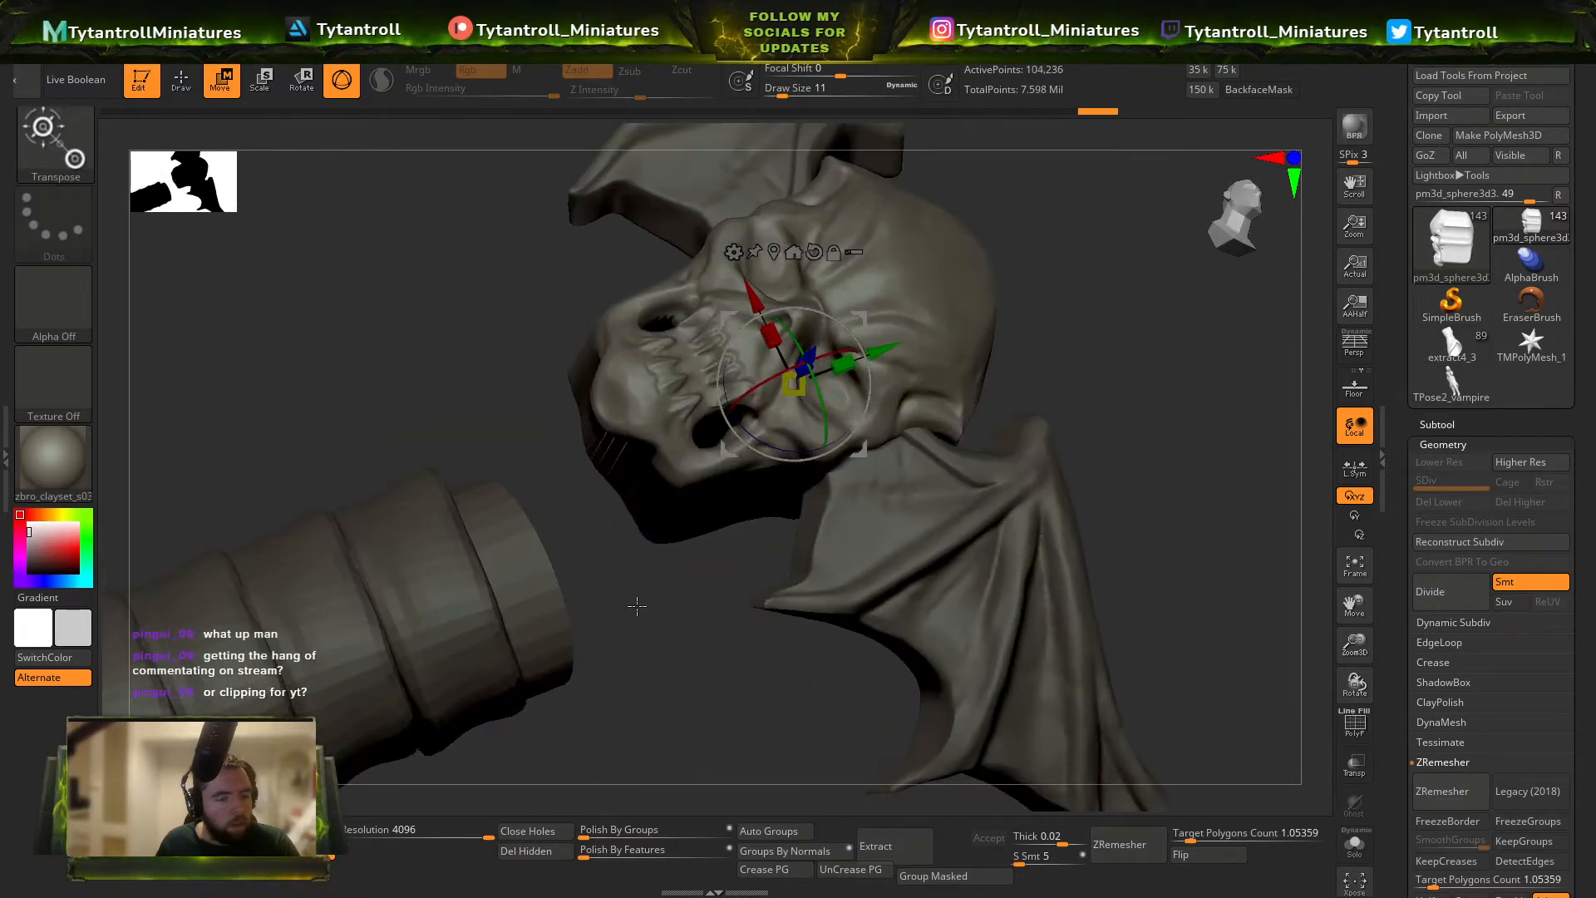
{"action": "key", "text": "ctrl+z"}
Remesh the reshaped skull with DynaMesh at resolution 4096 with local symmetry enabled.
{"action": "right_click_drag", "start_coordinate": [989, 574], "coordinate": [685, 553]}
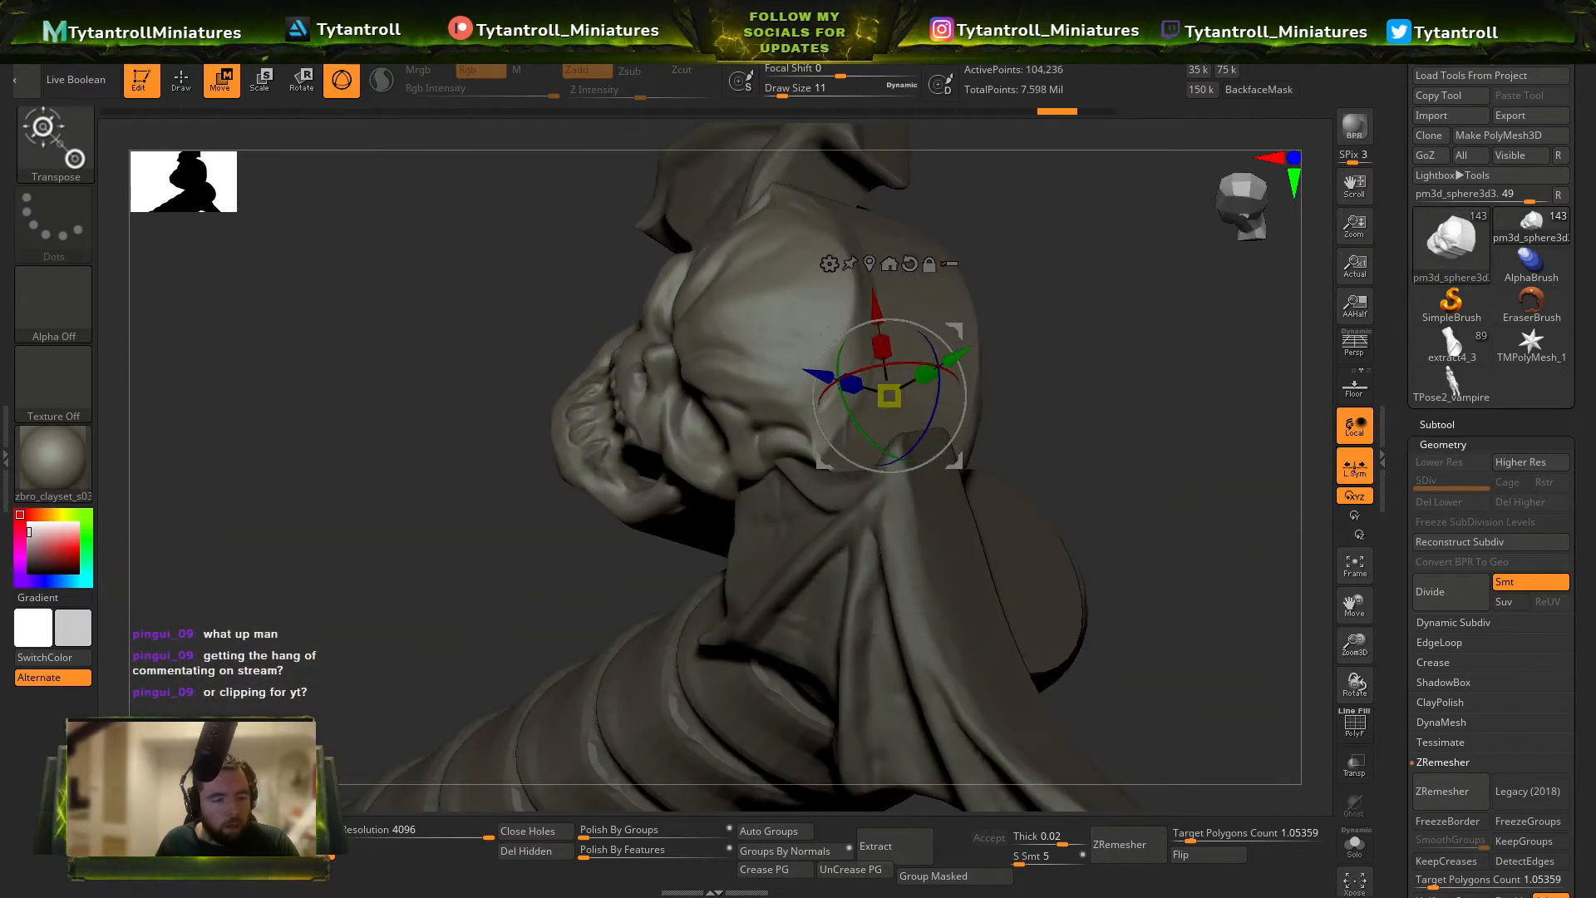
{"action": "right_click_drag", "start_coordinate": [665, 606], "coordinate": [616, 395]}
{"action": "left_click_drag", "start_coordinate": [616, 395], "coordinate": [644, 428], "text": "ctrl"}
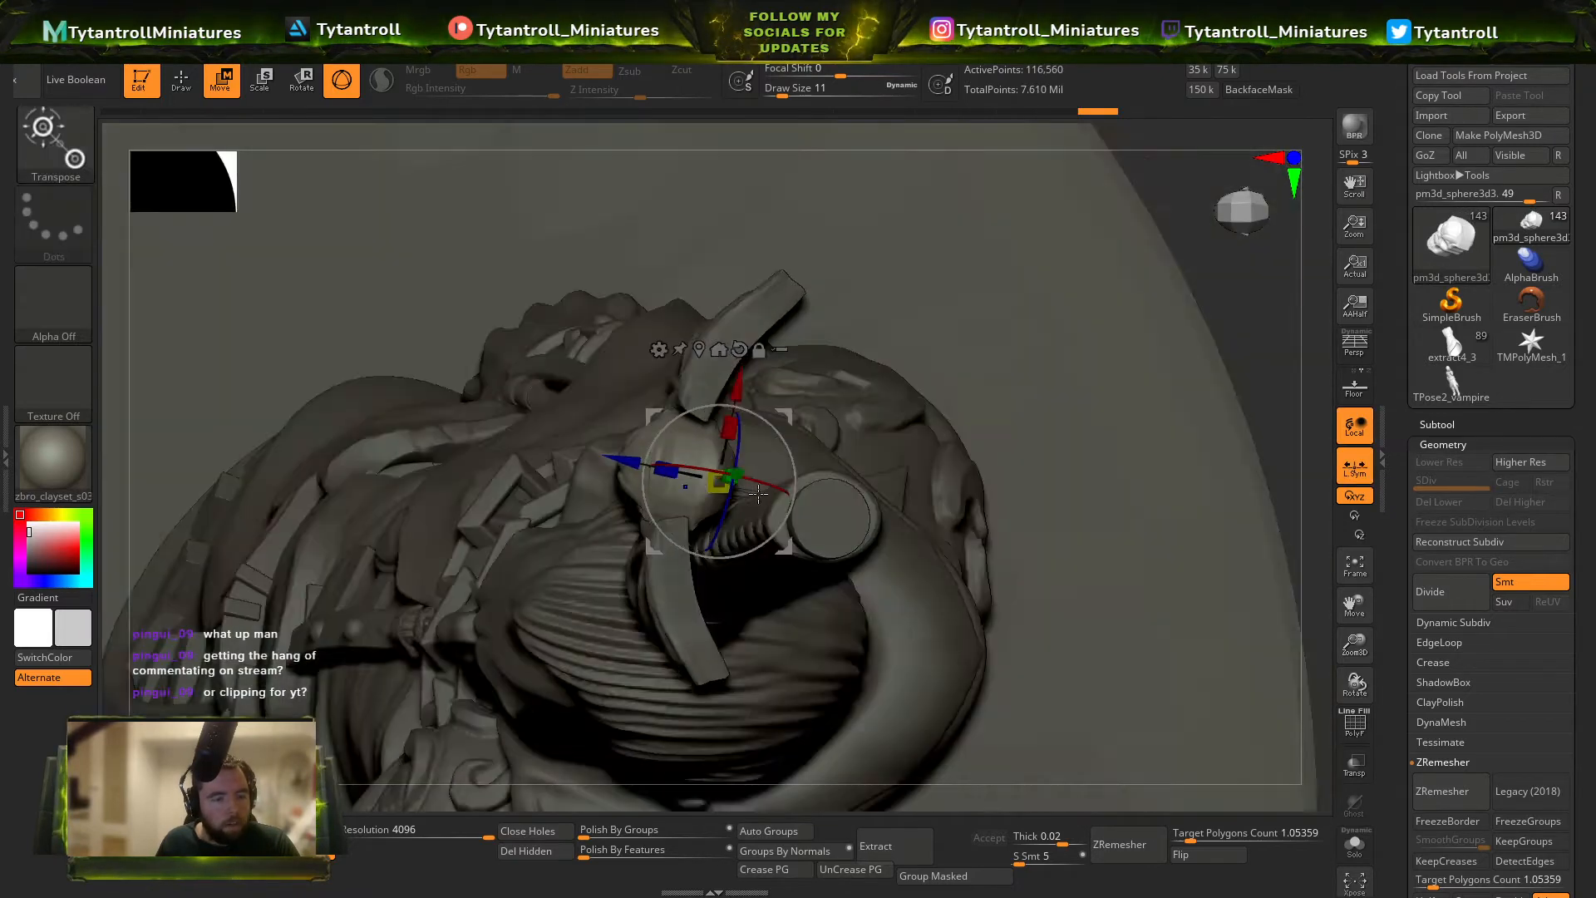
{"action": "mouse_move", "coordinate": [758, 494]}
{"action": "right_mouse_down"}
{"action": "mouse_move", "coordinate": [707, 386]}
{"action": "mouse_move", "coordinate": [753, 416]}
{"action": "right_mouse_up"}
{"action": "key", "text": "q"}
{"action": "mouse_move", "coordinate": [753, 416]}
{"action": "right_mouse_down"}
{"action": "mouse_move", "coordinate": [795, 456]}
{"action": "mouse_move", "coordinate": [734, 389]}
{"action": "mouse_move", "coordinate": [744, 378]}
{"action": "right_mouse_up"}
{"action": "key", "text": "shift+f"}
{"action": "key", "text": "shift+f"}
{"action": "right_click_drag", "start_coordinate": [823, 331], "coordinate": [865, 304]}
{"action": "left_click_drag", "start_coordinate": [867, 305], "coordinate": [885, 323], "text": "ctrl"}
{"action": "mouse_move", "coordinate": [885, 323]}
{"action": "right_mouse_down"}
{"action": "mouse_move", "coordinate": [887, 285]}
{"action": "mouse_move", "coordinate": [762, 255]}
{"action": "mouse_move", "coordinate": [780, 276]}
{"action": "mouse_move", "coordinate": [731, 291]}
{"action": "right_mouse_up"}
{"action": "mouse_move", "coordinate": [731, 291]}
{"action": "right_mouse_down", "text": "ctrl"}
{"action": "mouse_move", "coordinate": [740, 374]}
{"action": "mouse_move", "coordinate": [715, 357]}
{"action": "right_mouse_up", "text": "ctrl"}
Thicken the thin surfaces inside the skull's mouth corners using the Inflat brush at small draw sizes.
{"action": "key", "text": "s"}
{"action": "left_click_drag", "start_coordinate": [681, 334], "coordinate": [680, 335]}
{"action": "right_click_drag", "start_coordinate": [552, 350], "coordinate": [589, 315]}
{"action": "key", "text": "b"}
{"action": "key", "text": "i"}
{"action": "key", "text": "n"}
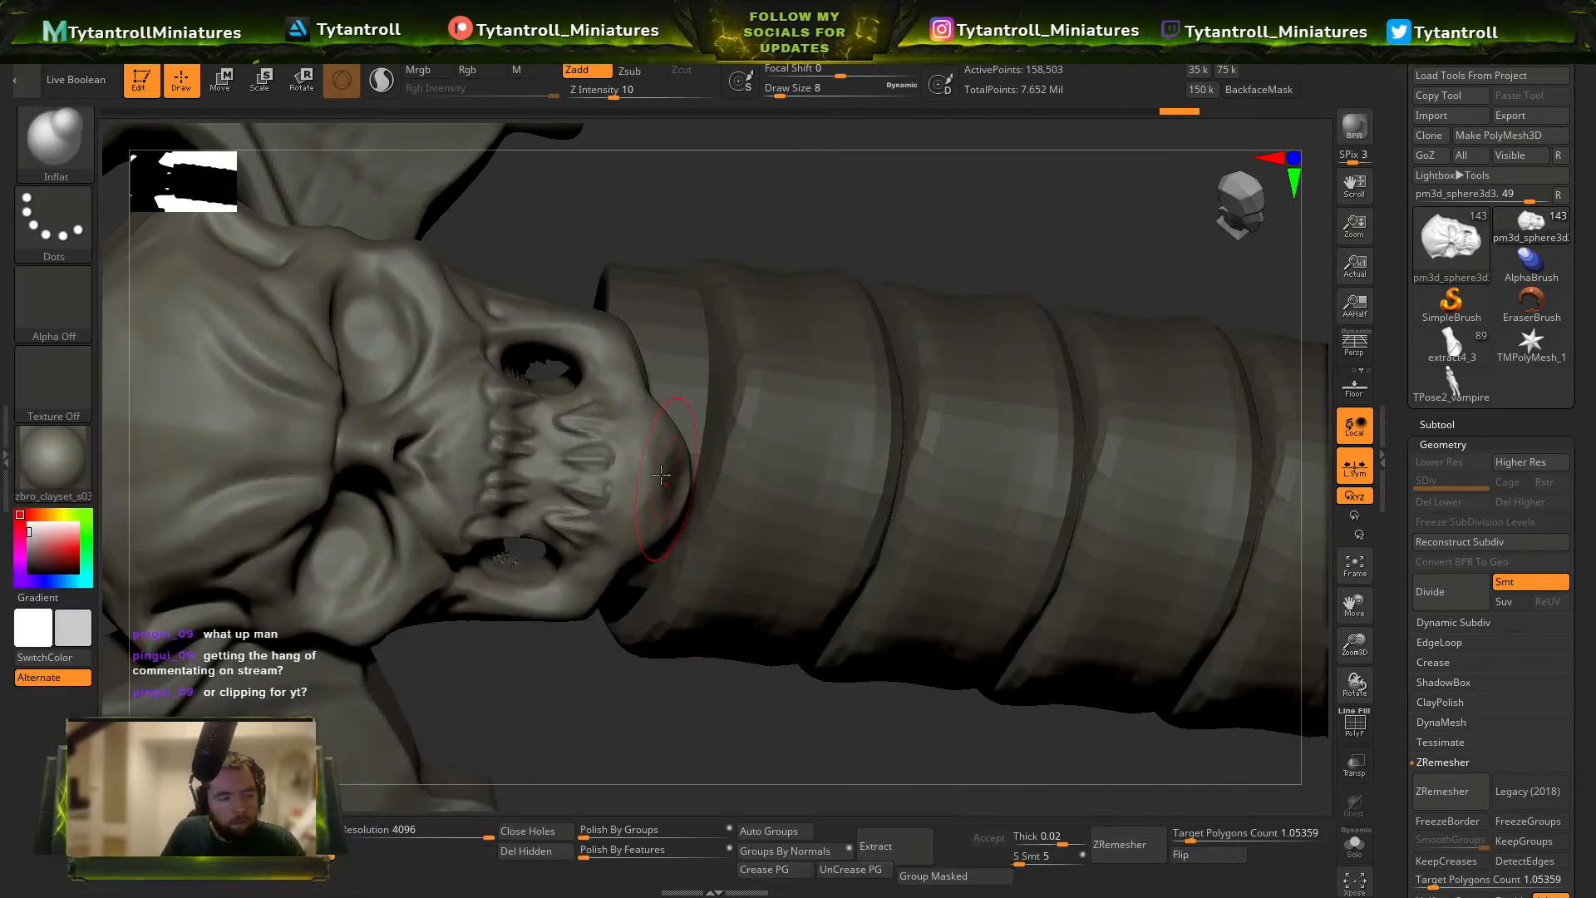
{"action": "left_click_drag", "start_coordinate": [548, 365], "coordinate": [562, 369]}
{"action": "right_click_drag", "start_coordinate": [562, 369], "coordinate": [614, 409]}
{"action": "key", "text": "s"}
{"action": "left_click_drag", "start_coordinate": [562, 374], "coordinate": [559, 373]}
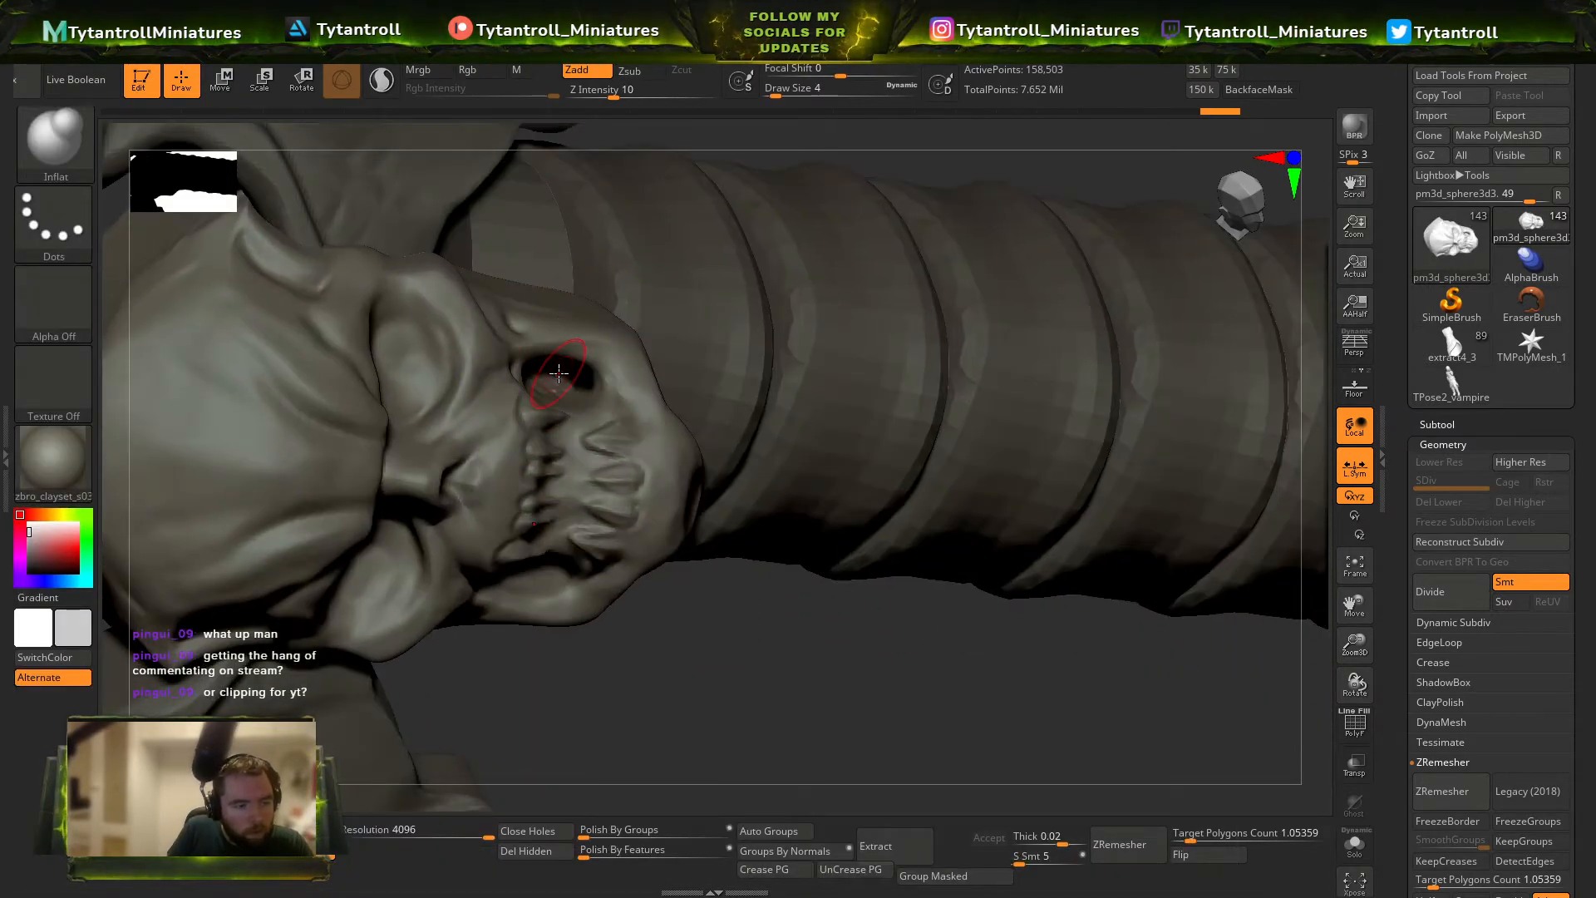
{"action": "mouse_move", "coordinate": [579, 409]}
{"action": "right_mouse_down"}
{"action": "mouse_move", "coordinate": [503, 358]}
{"action": "mouse_move", "coordinate": [568, 347]}
{"action": "right_mouse_up"}
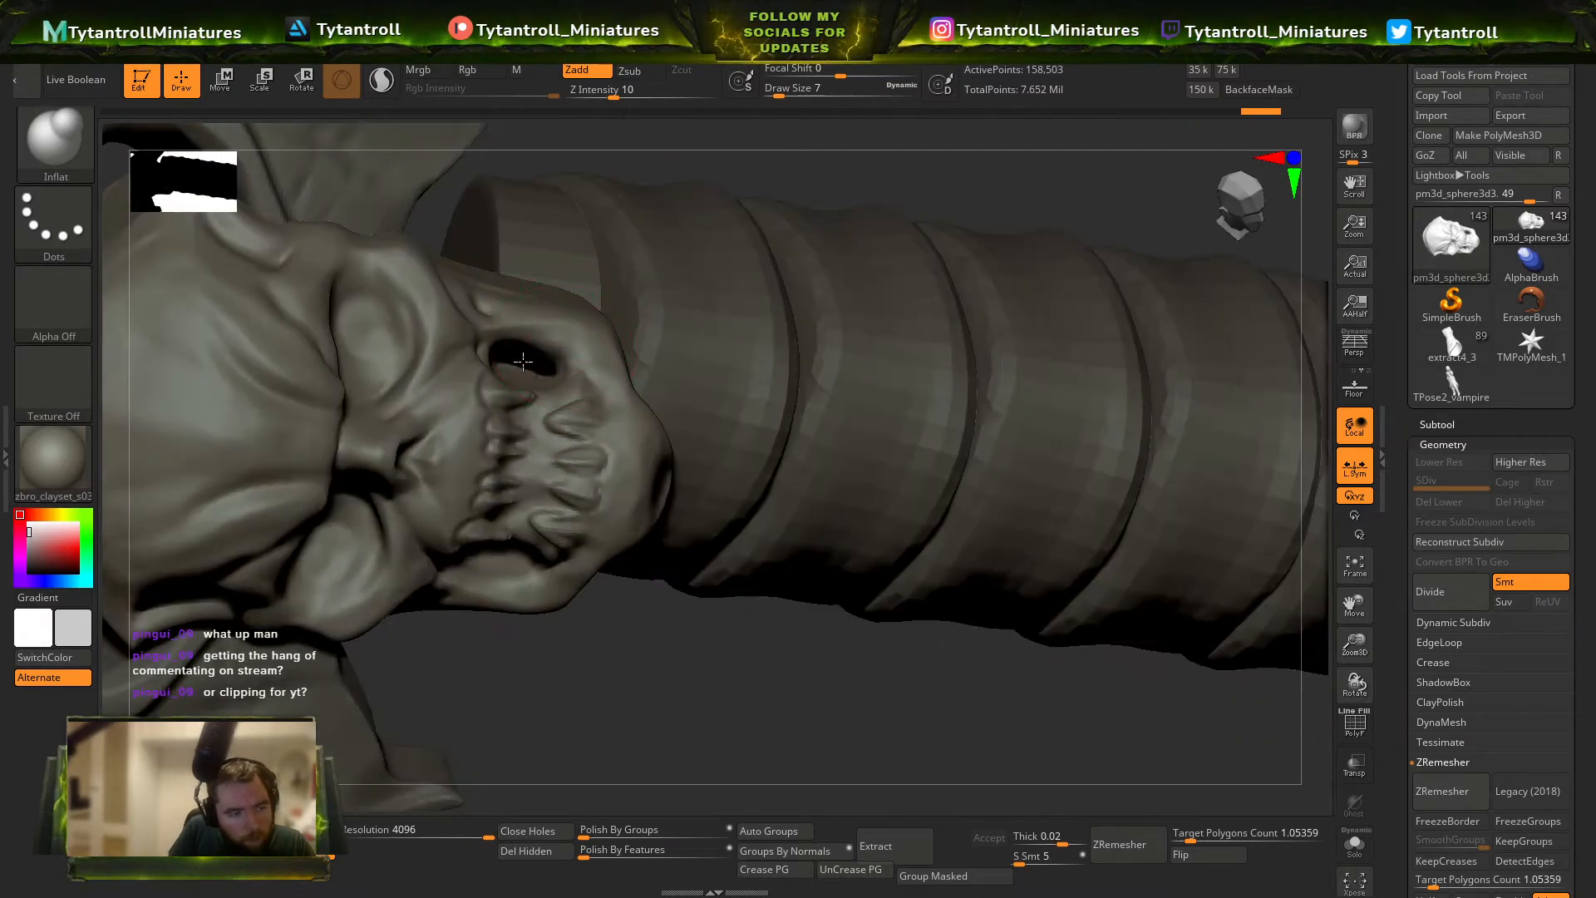
Rebuild the skull mesh with DynaMesh once more to even out the inflated mouth corners.
{"action": "left_click_drag", "start_coordinate": [687, 723], "coordinate": [644, 767], "text": "ctrl"}
{"action": "right_click_drag", "start_coordinate": [644, 761], "coordinate": [602, 822]}
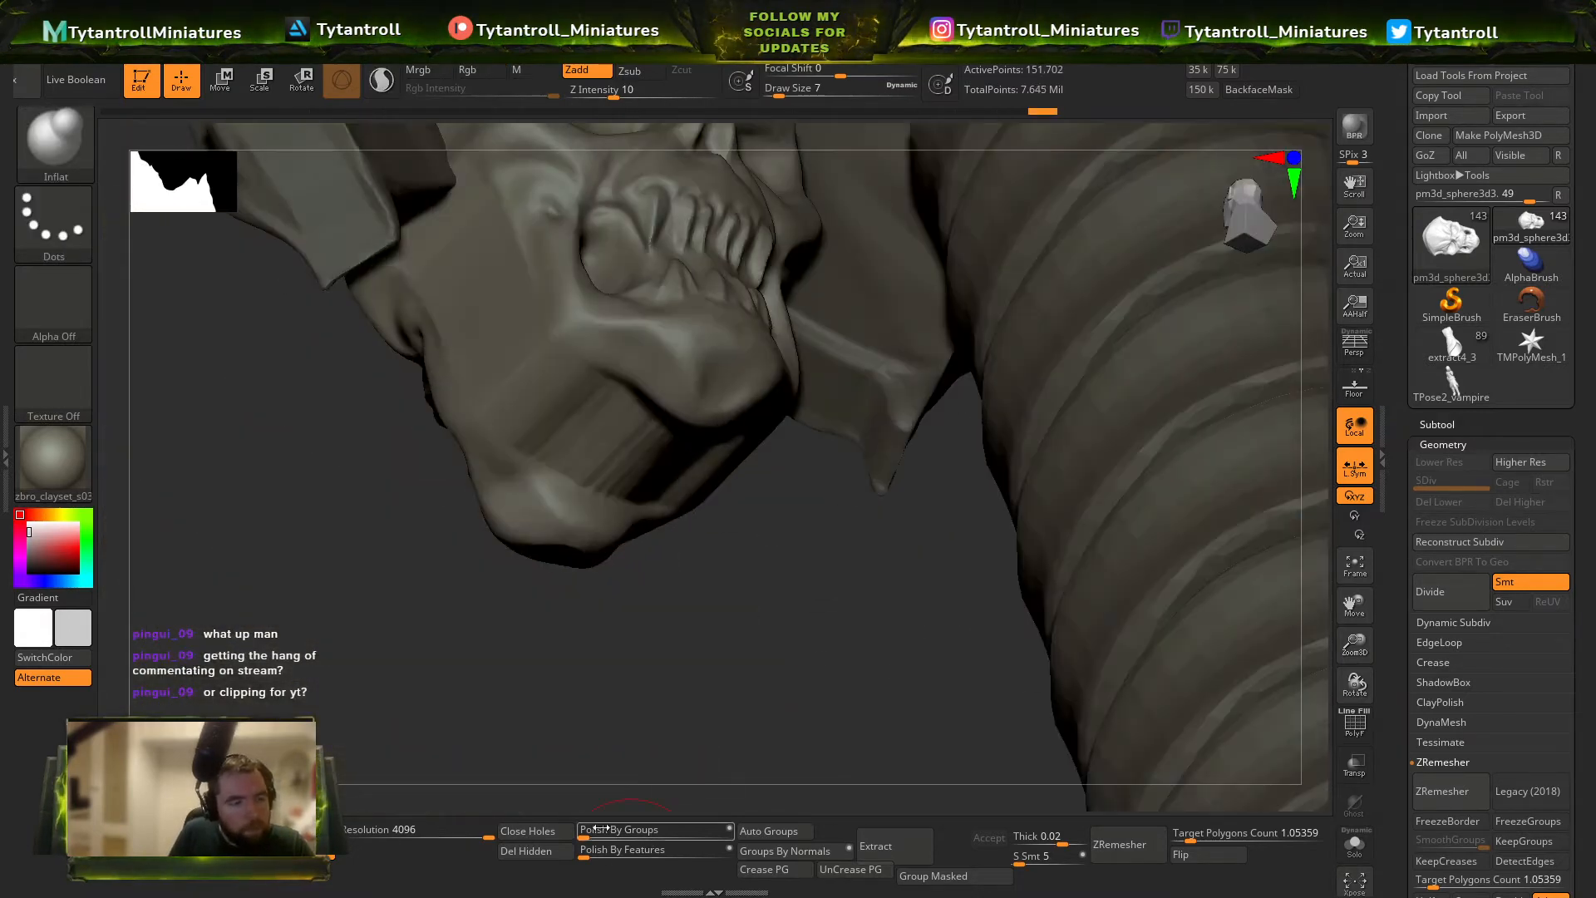
{"action": "right_click_drag", "start_coordinate": [432, 506], "coordinate": [453, 390], "text": "ctrl"}
{"action": "right_click_drag", "start_coordinate": [453, 390], "coordinate": [520, 620]}
Select the bat wings and reset the transform gizmo's orientation at a wing's inner end.
{"action": "left_click", "coordinate": [578, 289], "text": "alt"}
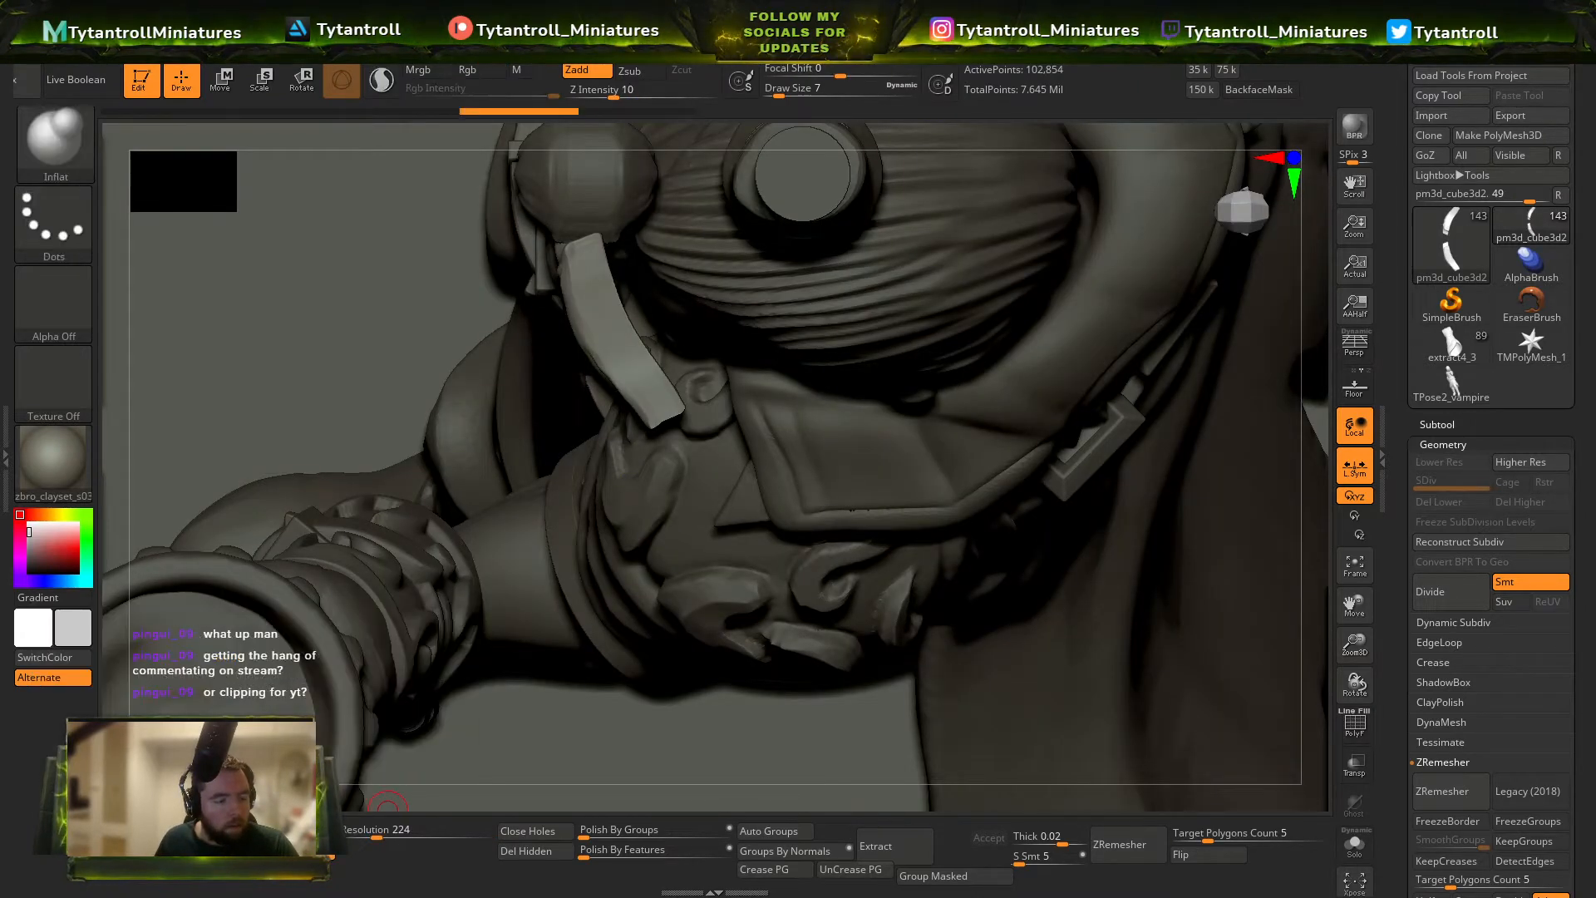
{"action": "right_click_drag", "start_coordinate": [532, 690], "coordinate": [782, 565]}
{"action": "right_click_drag", "start_coordinate": [781, 565], "coordinate": [757, 465], "text": "ctrl"}
{"action": "key", "text": "w"}
{"action": "left_click_drag", "start_coordinate": [744, 369], "coordinate": [726, 327]}
{"action": "left_click", "coordinate": [689, 262]}
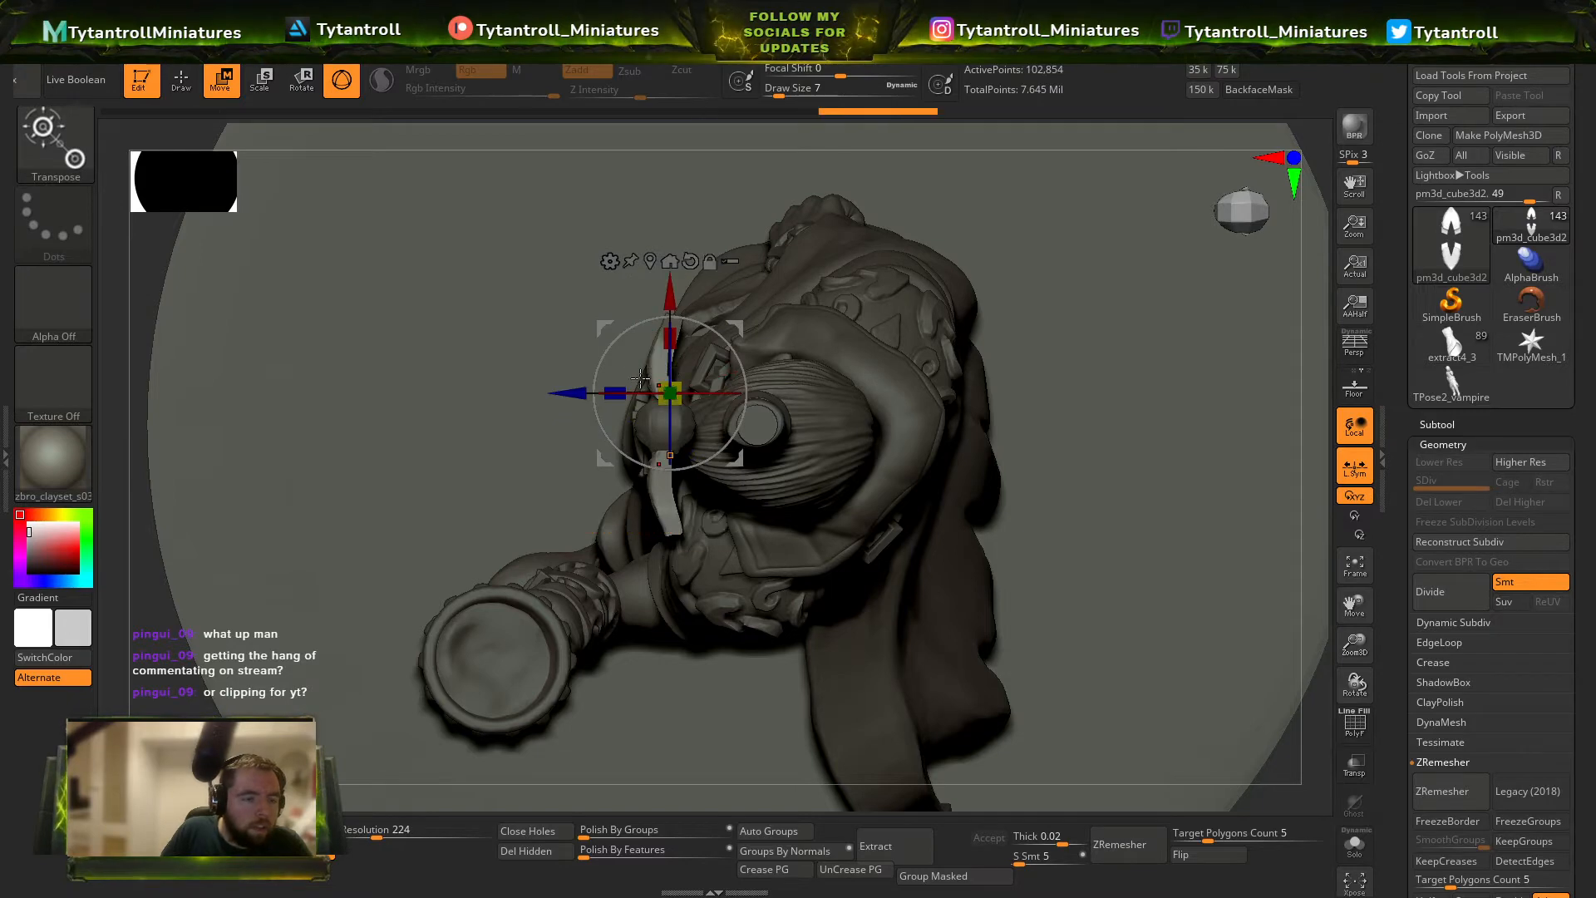
{"action": "left_click", "coordinate": [670, 454]}
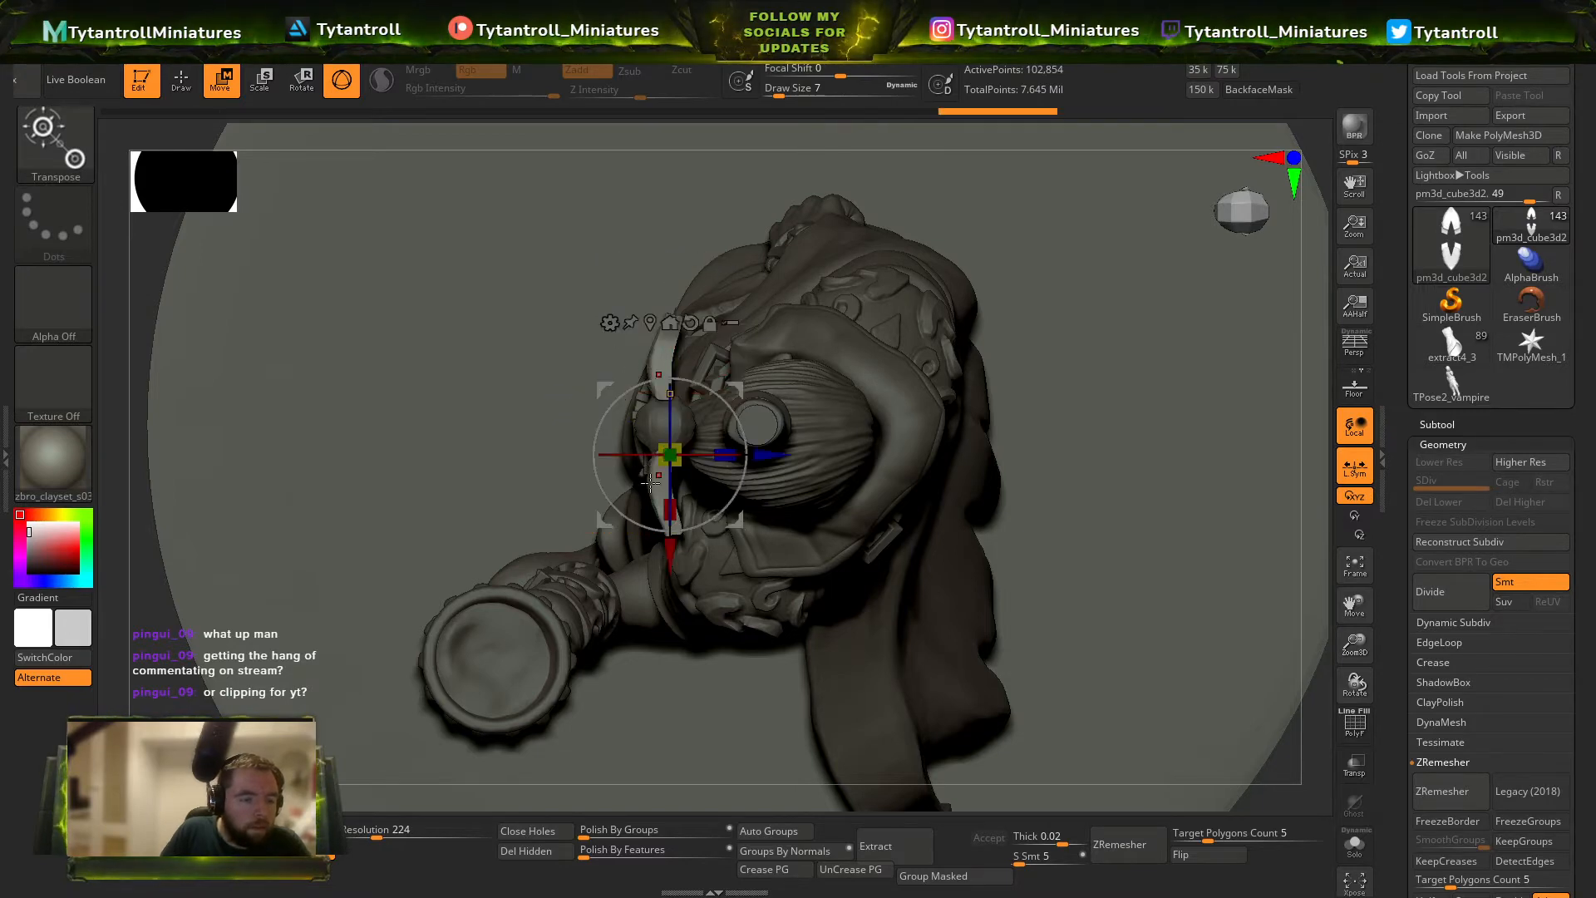
{"action": "key", "text": "shift+f"}
{"action": "key", "text": "ctrl+shift+z"}
{"action": "key", "text": "shift+f"}
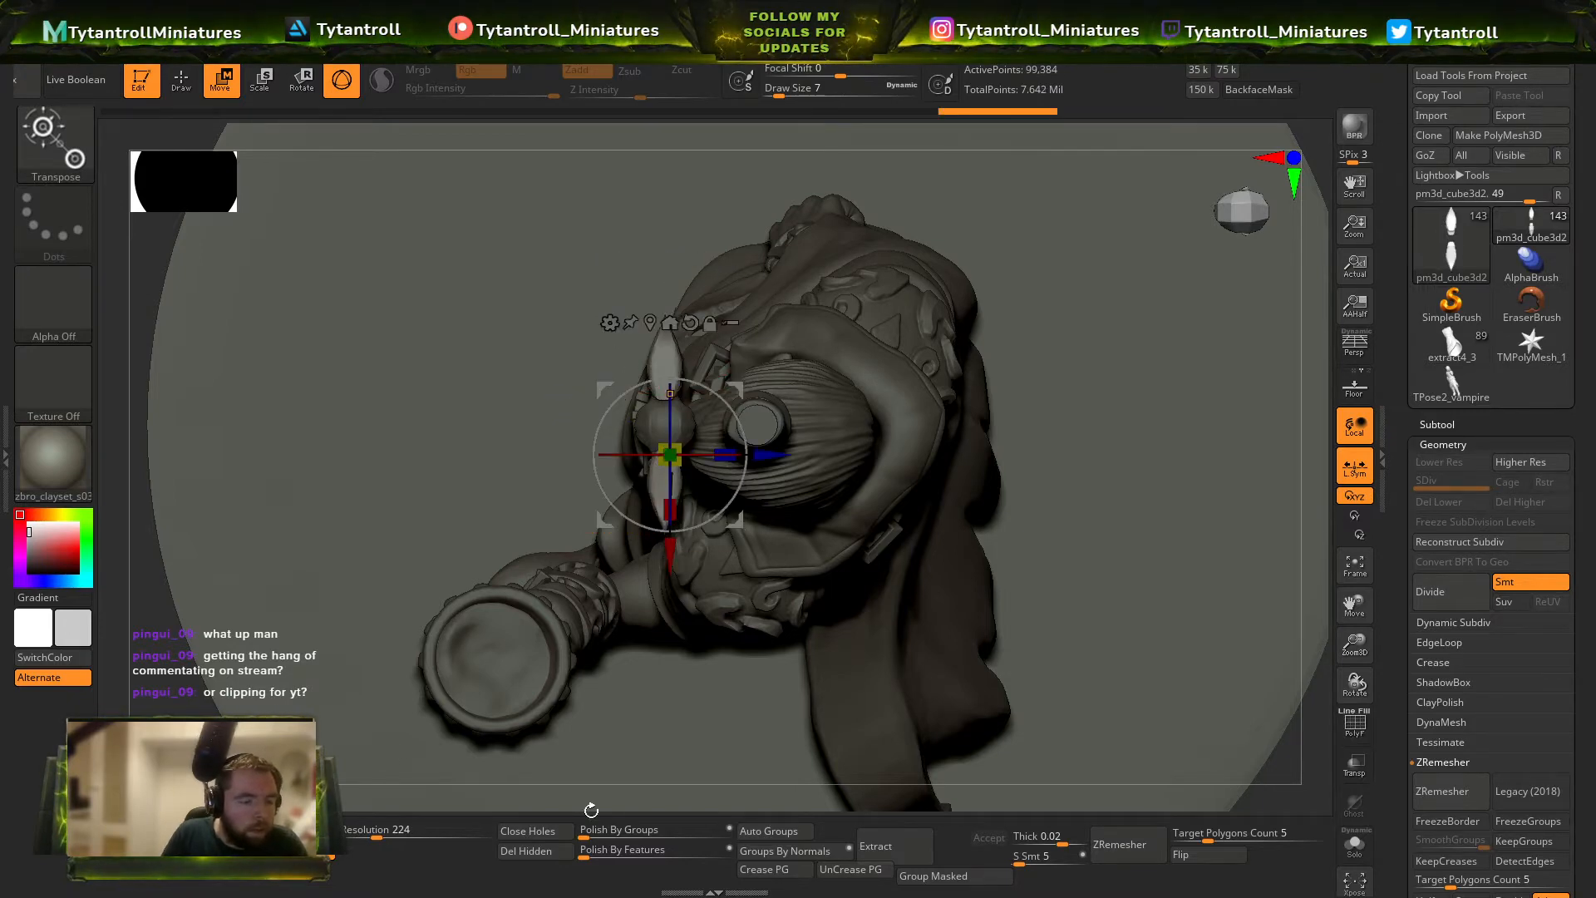
{"action": "left_click_drag", "start_coordinate": [591, 810], "coordinate": [1110, 386]}
{"action": "key", "text": "ctrl+z"}
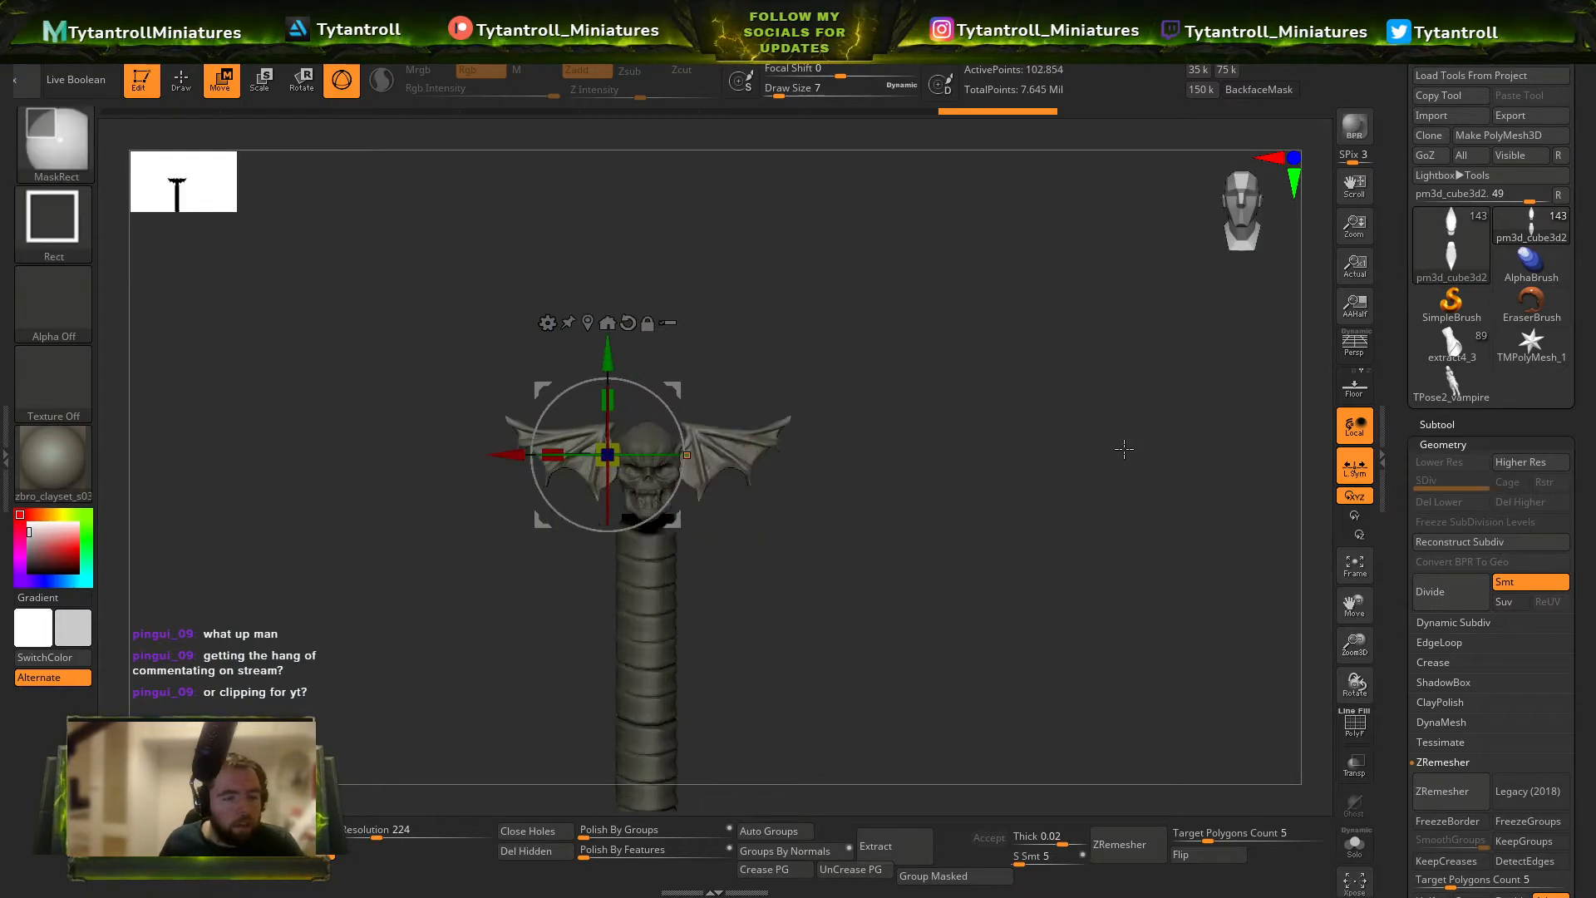
{"action": "key", "text": "ctrl+z"}
Rotate the bat wings symmetrically about their inner ends with the transpose line to straighten them beside the skull.
{"action": "right_click_drag", "start_coordinate": [1124, 449], "coordinate": [1072, 515], "text": "ctrl"}
{"action": "mouse_move", "coordinate": [1072, 516]}
{"action": "right_mouse_down"}
{"action": "mouse_move", "coordinate": [1008, 571]}
{"action": "mouse_move", "coordinate": [951, 491]}
{"action": "mouse_move", "coordinate": [827, 473]}
{"action": "right_mouse_up"}
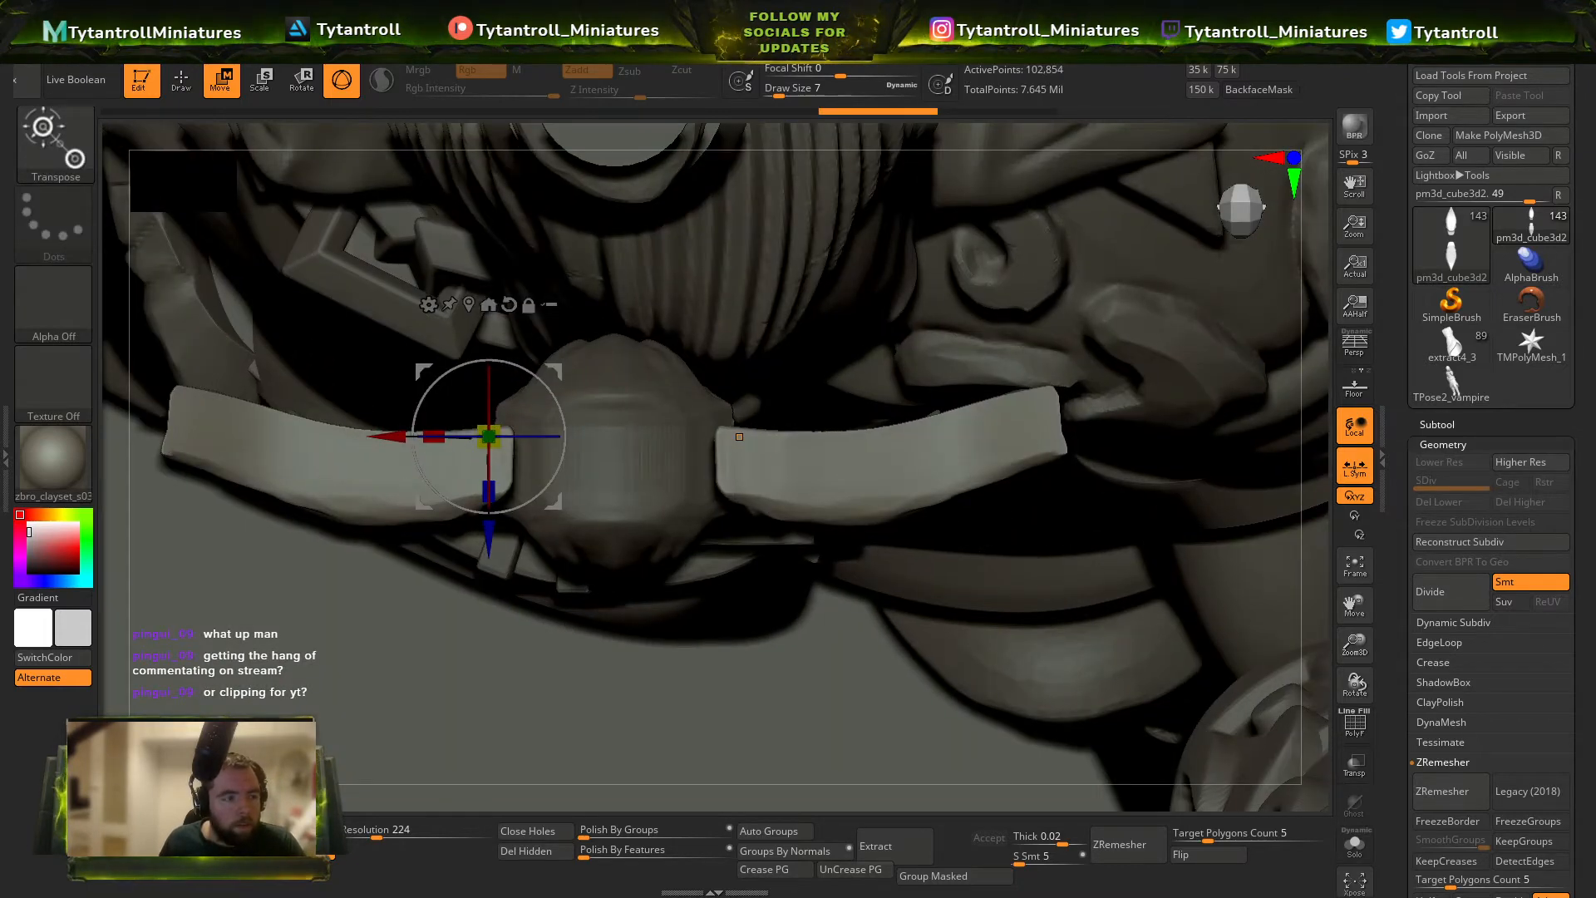
{"action": "left_click", "coordinate": [739, 437]}
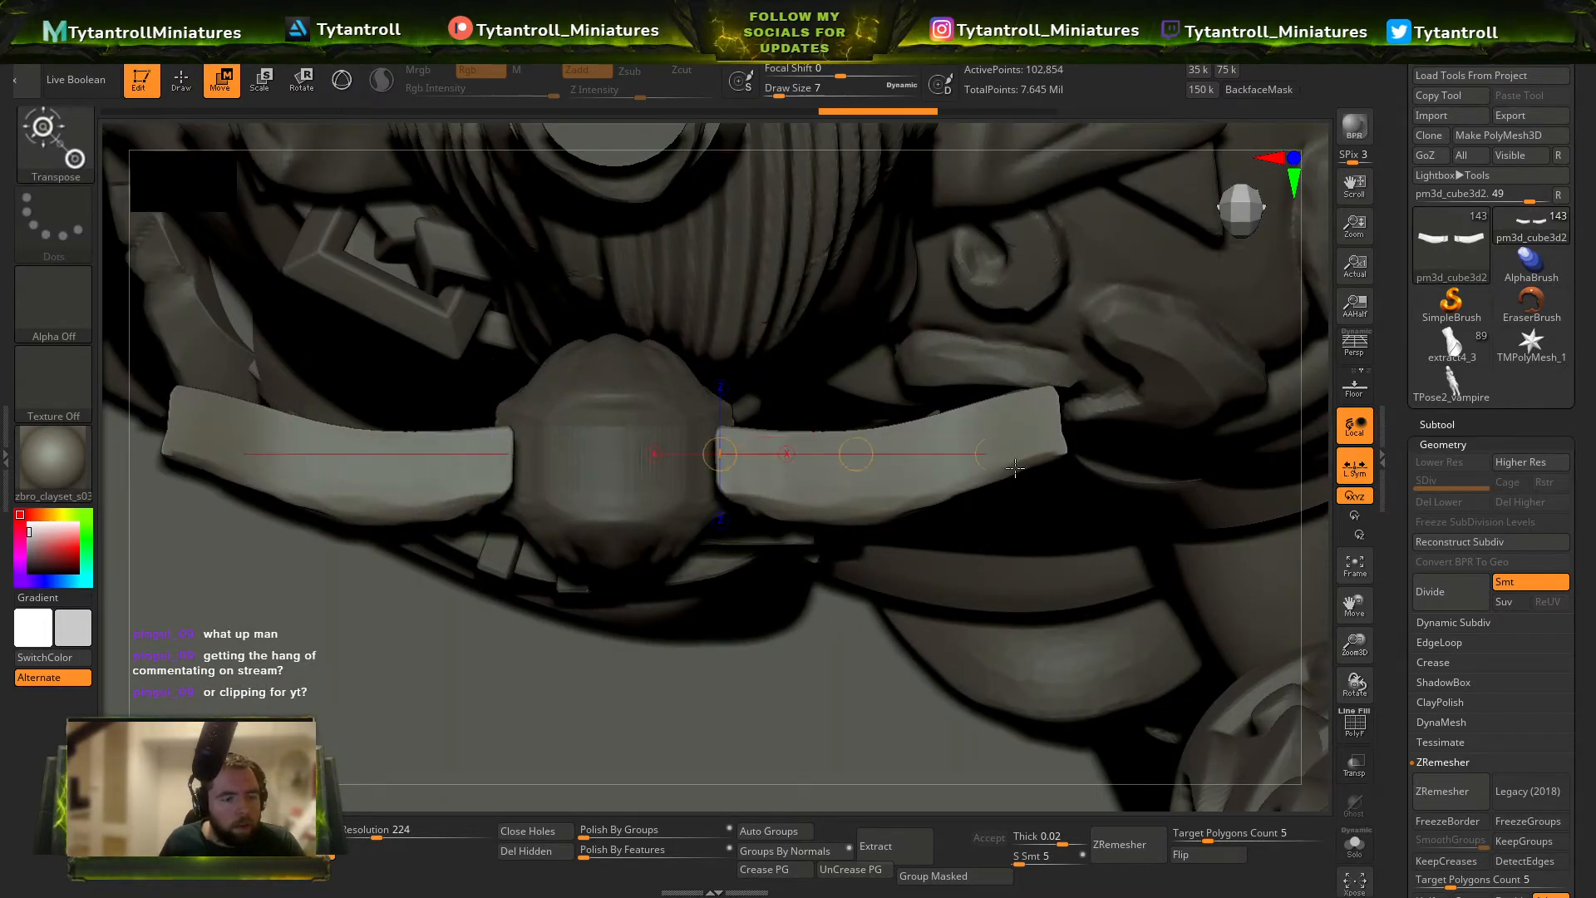
{"action": "left_click_drag", "start_coordinate": [1075, 451], "coordinate": [1076, 492], "text": "alt"}
{"action": "key", "text": "q"}
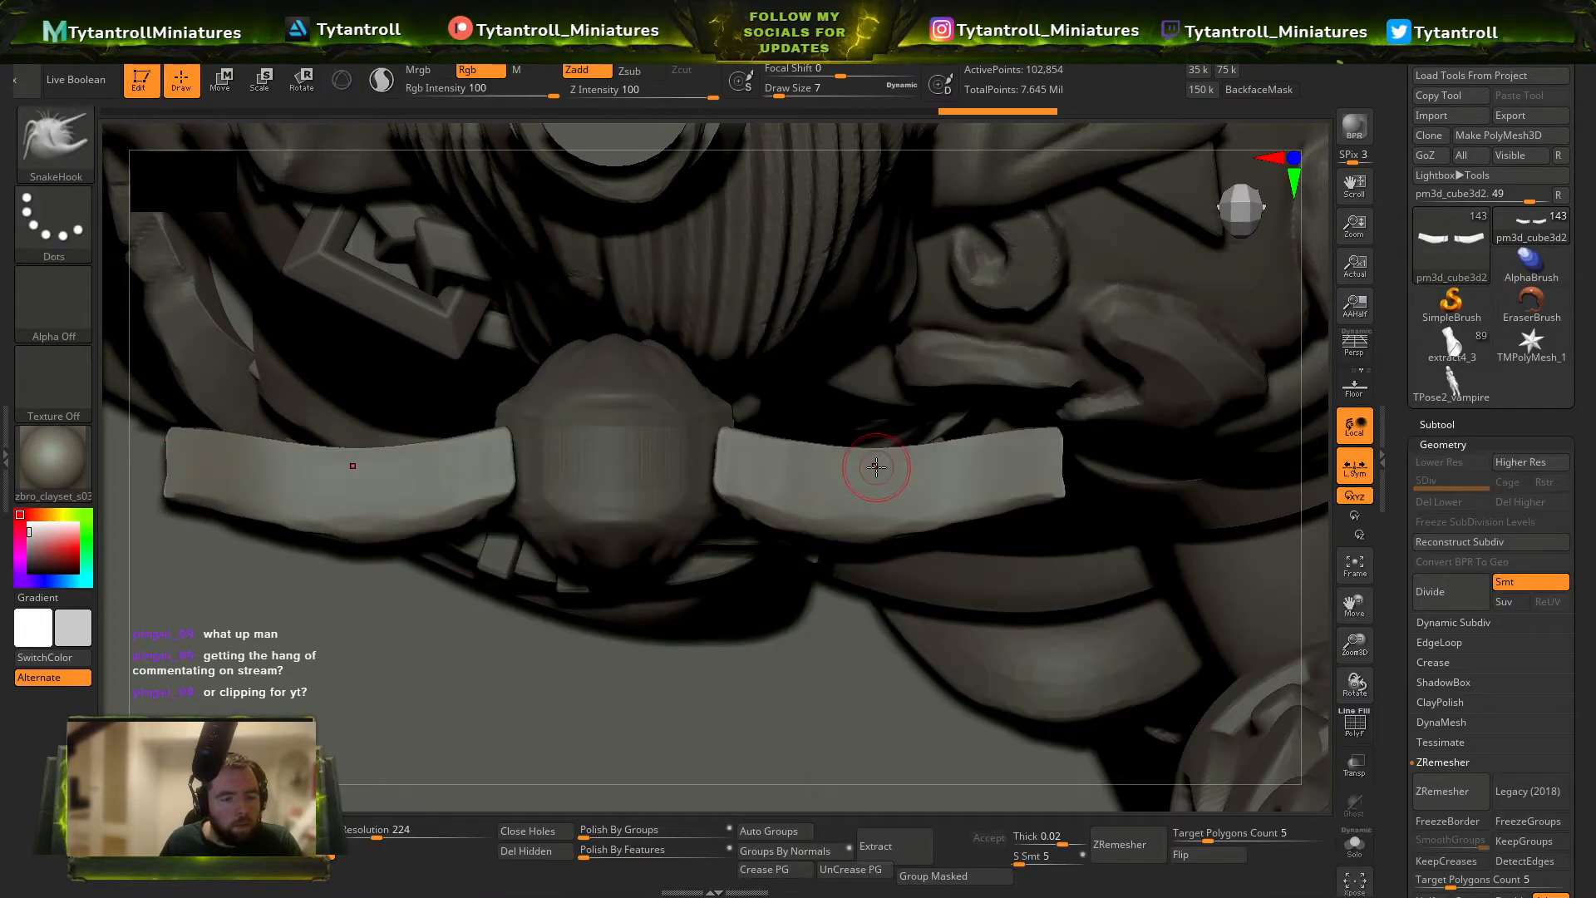
Straighten the curved bat wings with the SnakeHook brush, raising the draw size up to 29.
{"action": "key", "text": "s"}
{"action": "mouse_move", "coordinate": [823, 484]}
{"action": "left_mouse_down"}
{"action": "mouse_move", "coordinate": [856, 433]}
{"action": "mouse_move", "coordinate": [958, 423]}
{"action": "left_mouse_up"}
{"action": "mouse_move", "coordinate": [1032, 781]}
{"action": "left_mouse_down"}
{"action": "mouse_move", "coordinate": [1004, 797]}
{"action": "mouse_move", "coordinate": [845, 662]}
{"action": "mouse_move", "coordinate": [831, 559]}
{"action": "mouse_move", "coordinate": [1058, 652]}
{"action": "left_mouse_up"}
{"action": "key", "text": "s"}
{"action": "mouse_move", "coordinate": [1056, 460]}
{"action": "left_mouse_down"}
{"action": "mouse_move", "coordinate": [1023, 453]}
{"action": "mouse_move", "coordinate": [1094, 463]}
{"action": "left_mouse_up"}
{"action": "key", "text": "s"}
{"action": "left_click_drag", "start_coordinate": [1088, 466], "coordinate": [1095, 464]}
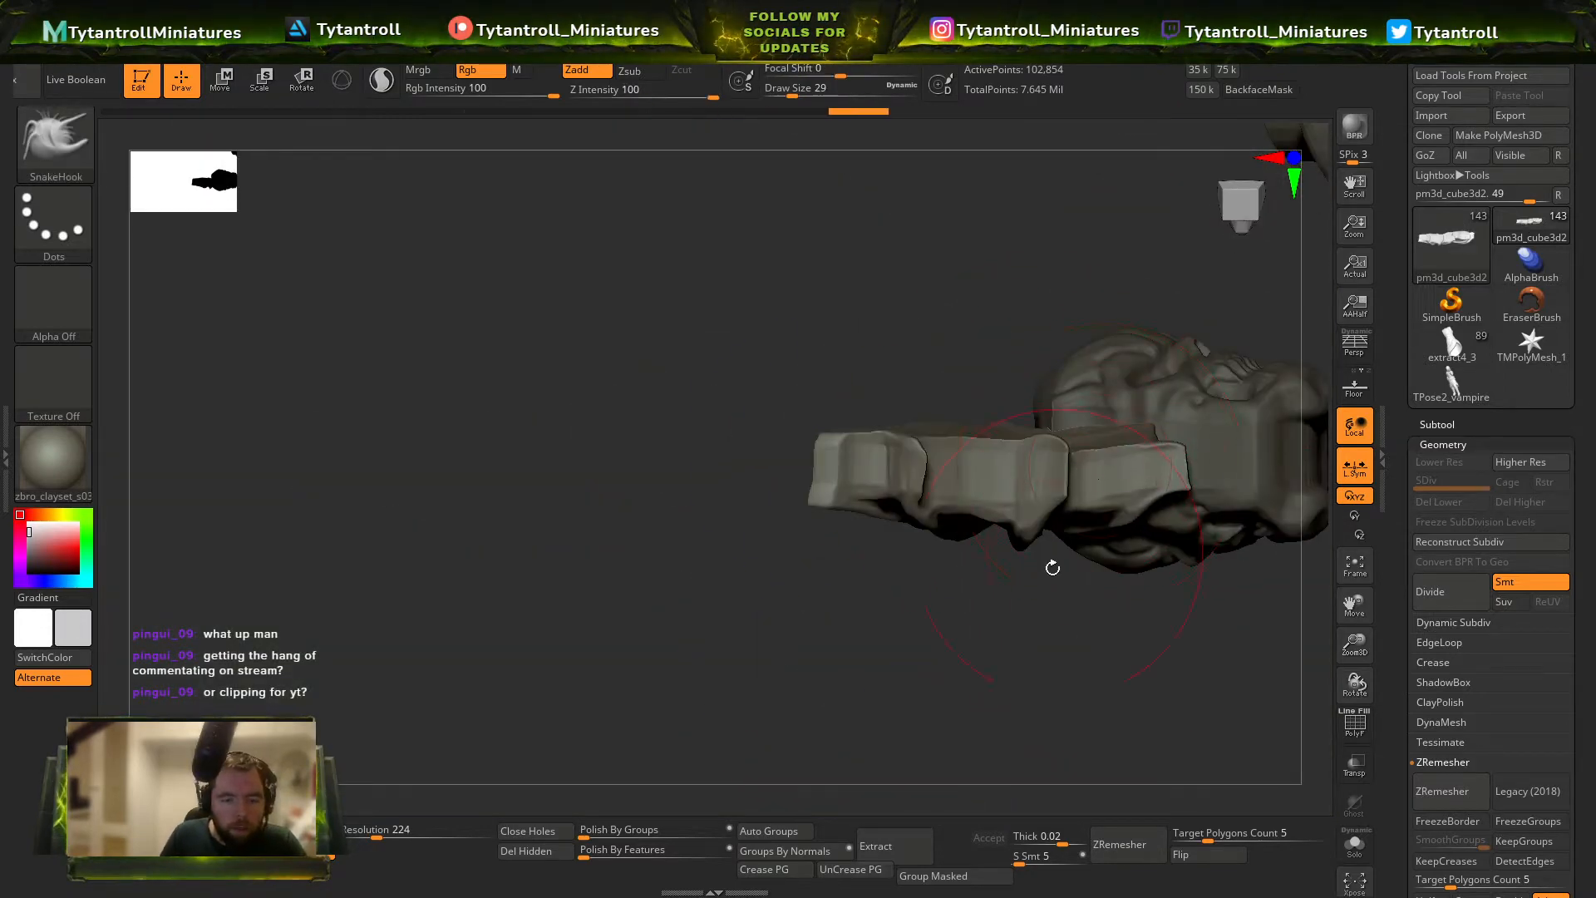
Refine the alignment of the bat wings beside the skull with the Move brush, undoing the last adjustment.
{"action": "left_click_drag", "start_coordinate": [1050, 570], "coordinate": [1072, 666]}
{"action": "key", "text": "b"}
{"action": "key", "text": "m"}
{"action": "key", "text": "v"}
{"action": "left_click_drag", "start_coordinate": [1030, 416], "coordinate": [919, 480]}
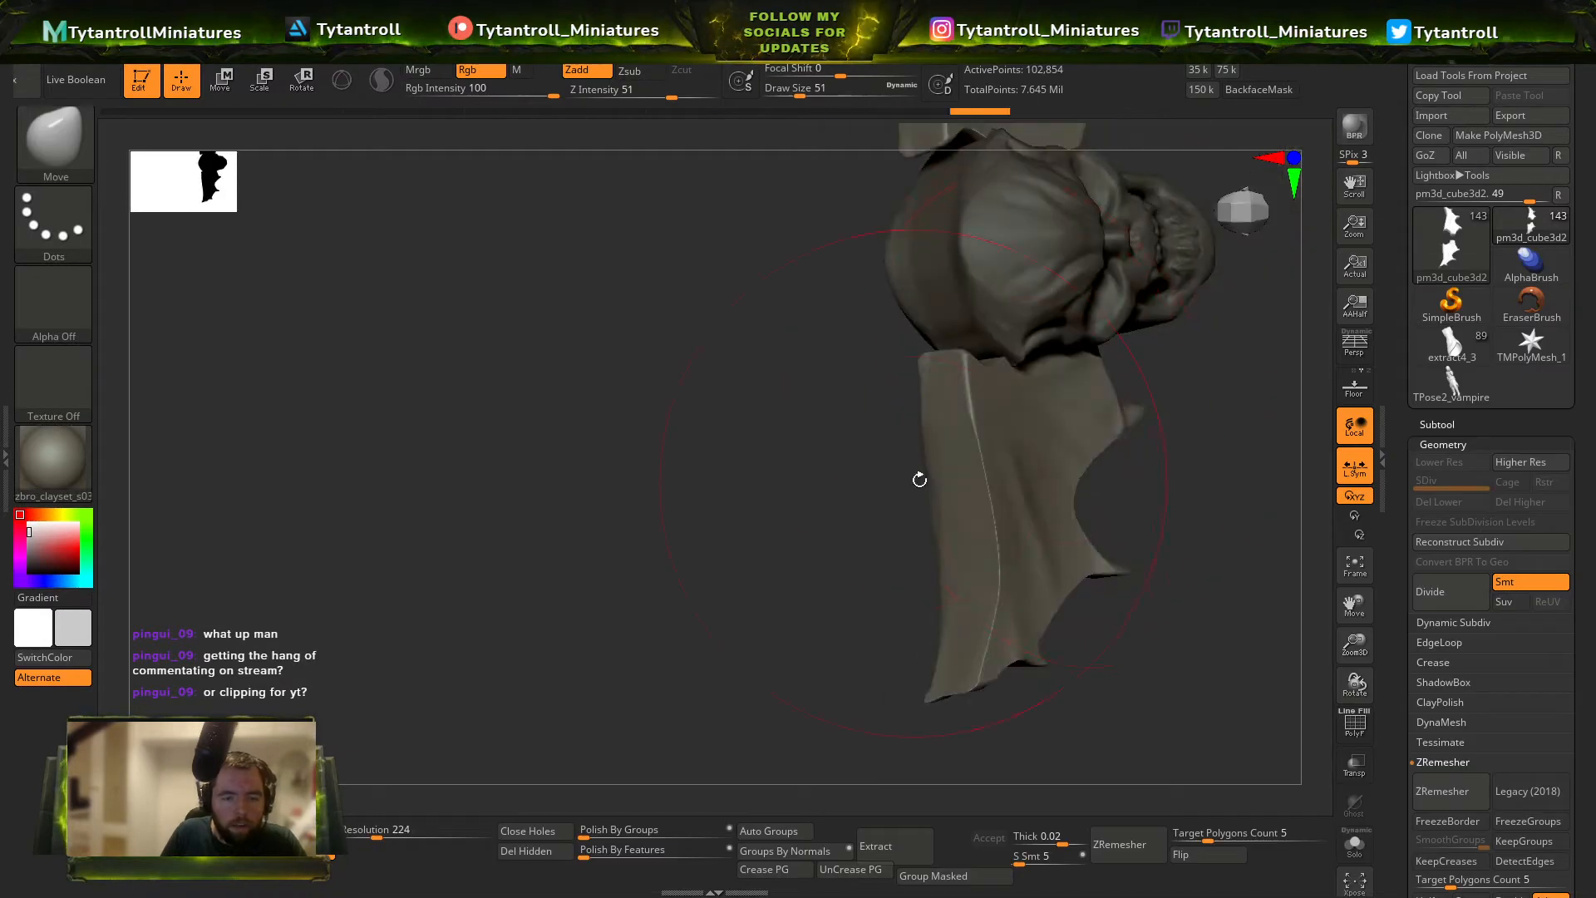
{"action": "mouse_move", "coordinate": [426, 798]}
{"action": "left_mouse_down"}
{"action": "mouse_move", "coordinate": [388, 713]}
{"action": "mouse_move", "coordinate": [749, 656]}
{"action": "left_mouse_up"}
{"action": "mouse_move", "coordinate": [1225, 519]}
{"action": "left_mouse_down"}
{"action": "mouse_move", "coordinate": [337, 803]}
{"action": "mouse_move", "coordinate": [648, 441]}
{"action": "left_mouse_up"}
{"action": "key", "text": "ctrl+z"}
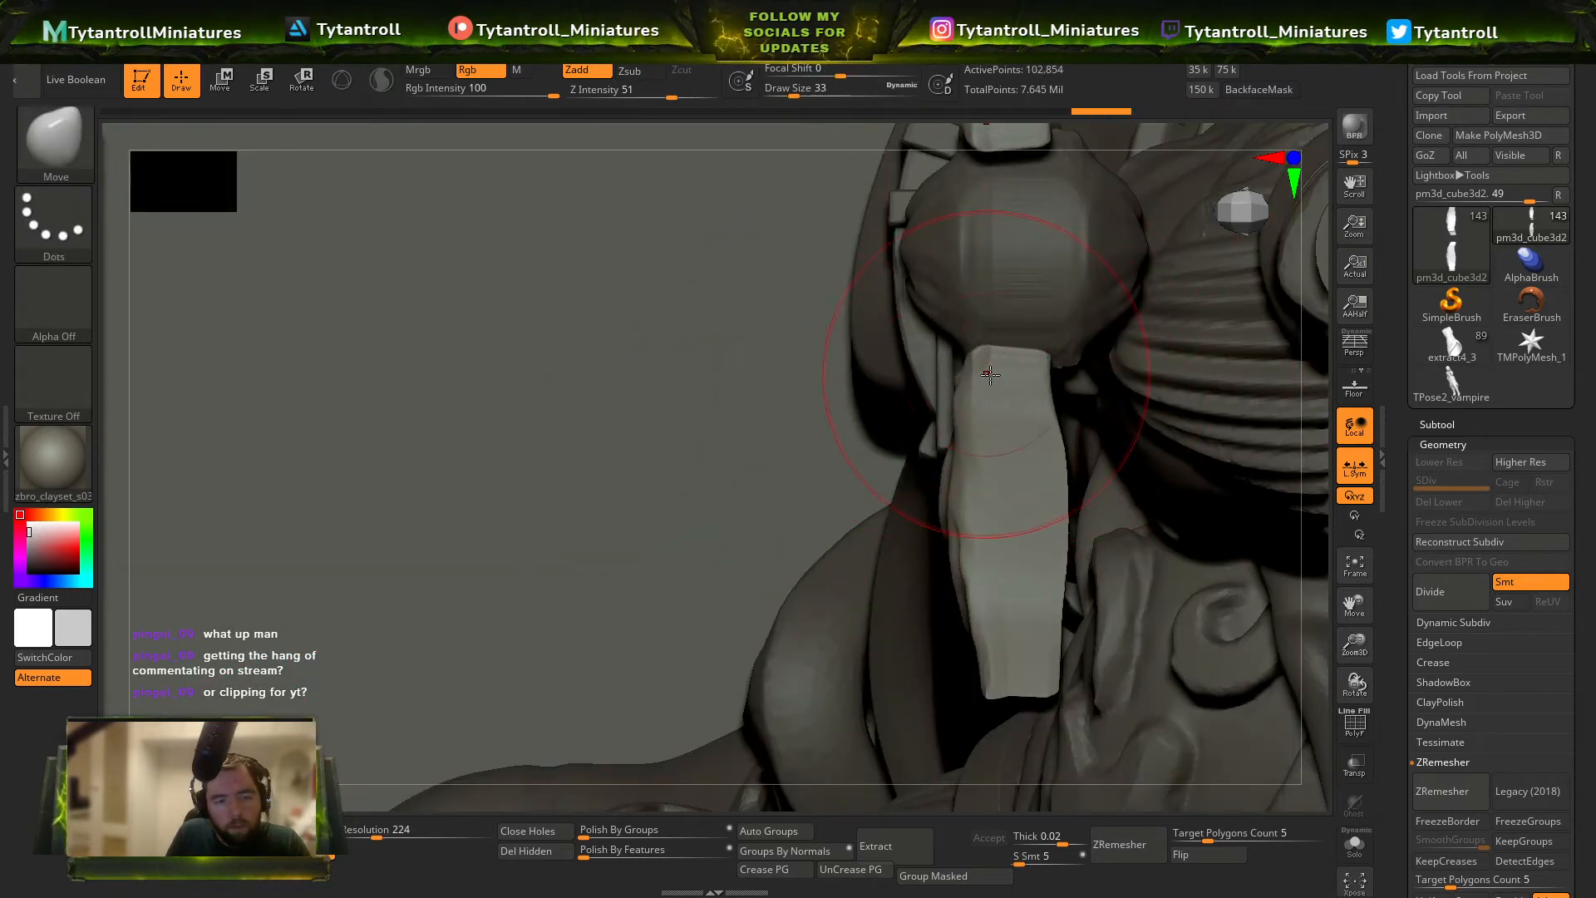
Rebuild the bat wings with DynaMesh at resolution 224 and switch to the DamStandard brush.
{"action": "key", "text": "b"}
{"action": "key", "text": "d"}
{"action": "key", "text": "s"}
{"action": "left_click", "coordinate": [395, 803], "text": "ctrl"}
{"action": "mouse_move", "coordinate": [382, 807]}
{"action": "left_mouse_down", "text": "ctrl"}
{"action": "mouse_move", "coordinate": [436, 805]}
{"action": "mouse_move", "coordinate": [409, 796]}
{"action": "left_mouse_up", "text": "ctrl"}
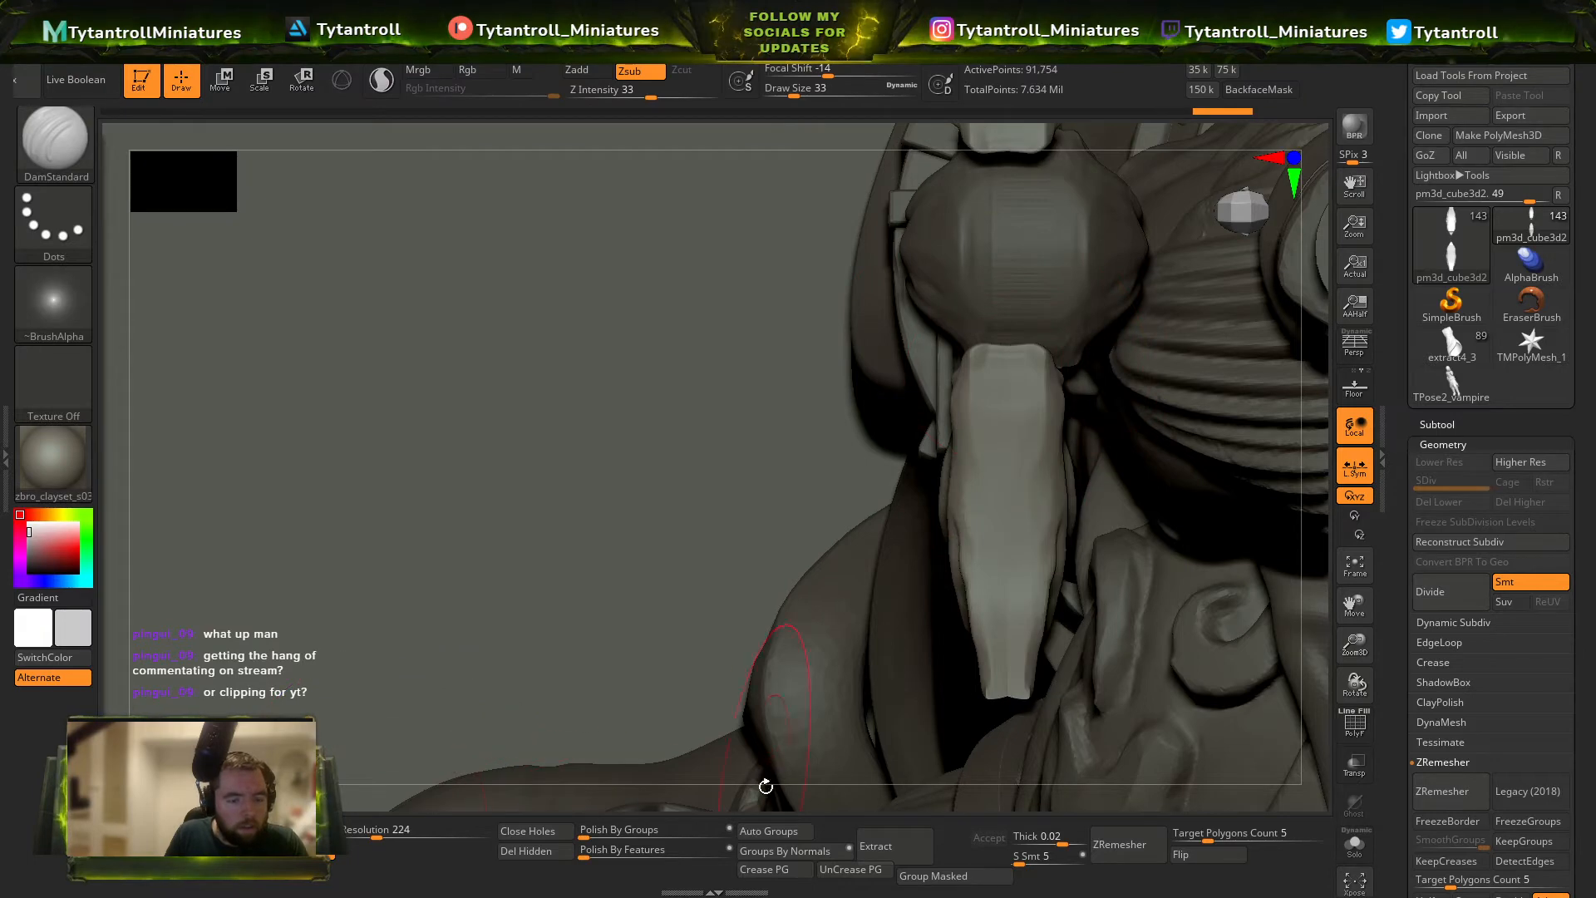
Stretch the bat wings outward symmetrically from the skull to give them a wider span.
{"action": "mouse_move", "coordinate": [766, 787]}
{"action": "left_mouse_down"}
{"action": "mouse_move", "coordinate": [787, 709]}
{"action": "mouse_move", "coordinate": [1222, 435]}
{"action": "mouse_move", "coordinate": [1194, 555]}
{"action": "left_mouse_up"}
{"action": "key", "text": "f"}
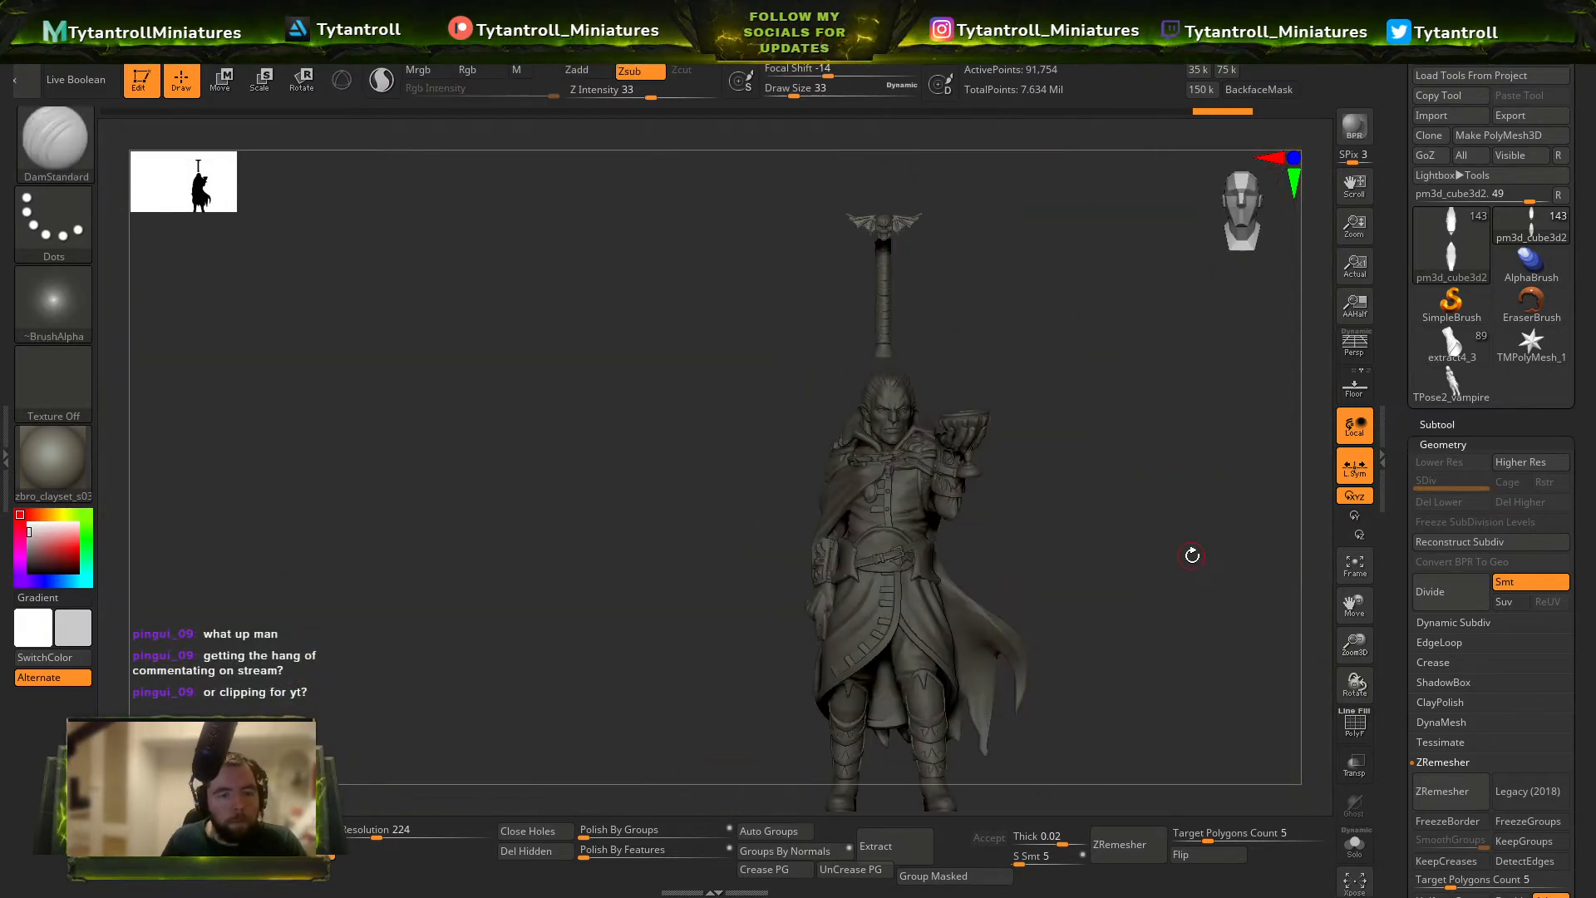
{"action": "key", "text": "f"}
{"action": "right_click_drag", "start_coordinate": [1161, 515], "coordinate": [974, 286], "text": "ctrl"}
{"action": "right_click_drag", "start_coordinate": [968, 382], "coordinate": [1026, 370], "text": "ctrl"}
{"action": "right_click_drag", "start_coordinate": [1026, 370], "coordinate": [974, 498], "text": "alt"}
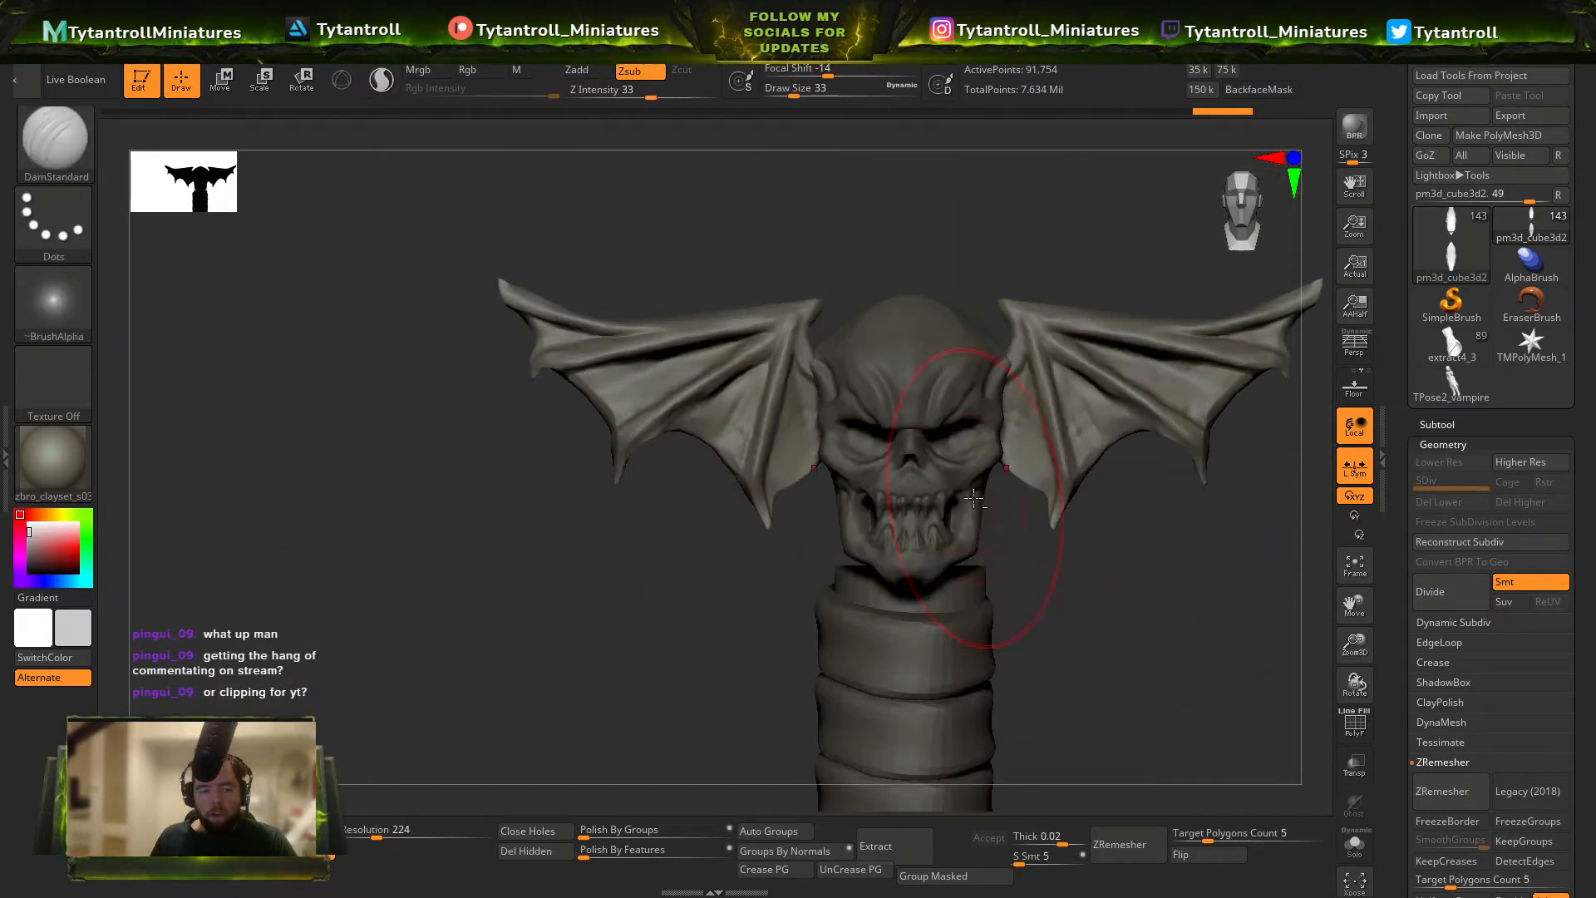
{"action": "key", "text": "w"}
{"action": "left_click_drag", "start_coordinate": [940, 394], "coordinate": [1375, 398]}
{"action": "key", "text": "q"}
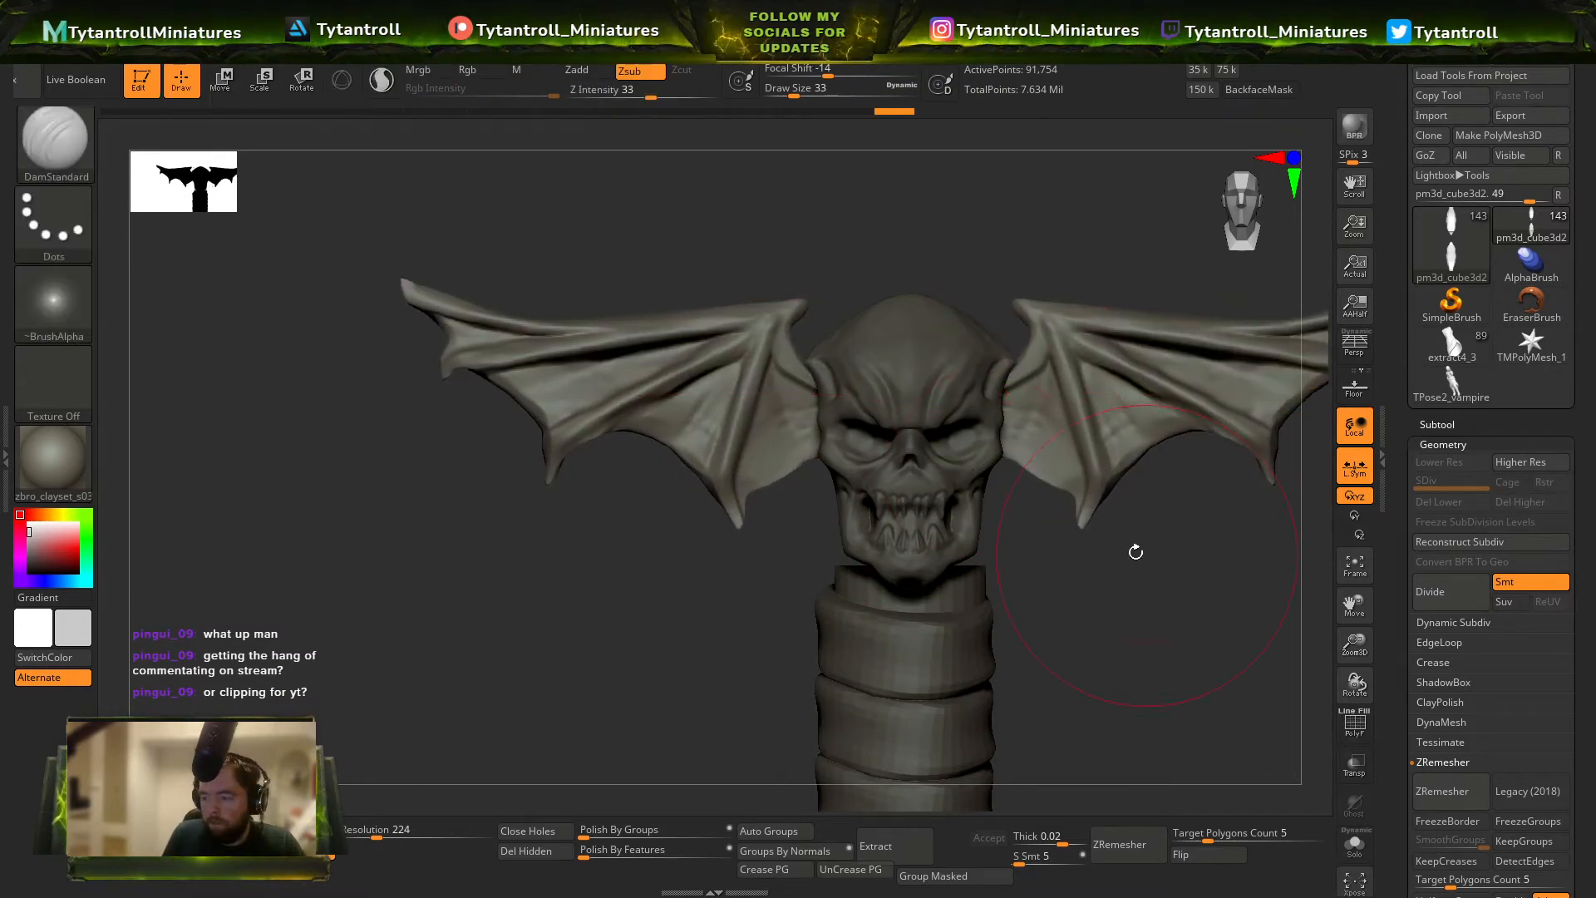
Select the skull and pull its crown up into a tall, elongated cranium with the SnakeHook brush at draw sizes 27 and 39.
{"action": "left_click", "coordinate": [979, 451], "text": "alt"}
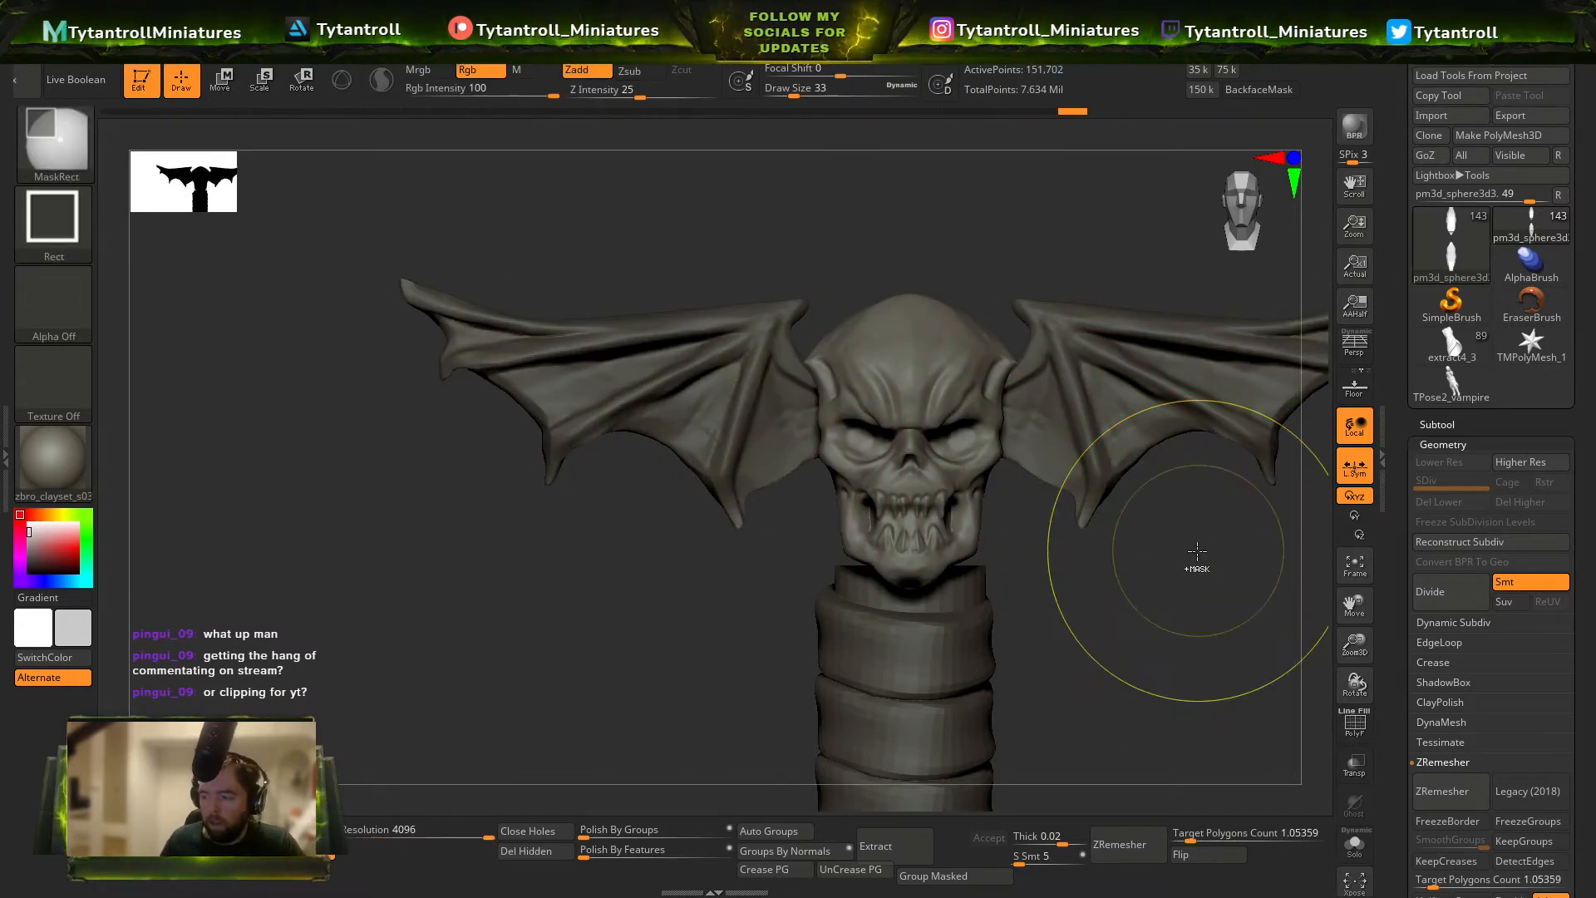
{"action": "mouse_move", "coordinate": [1199, 557]}
{"action": "right_mouse_down", "text": "ctrl"}
{"action": "mouse_move", "coordinate": [1010, 525]}
{"action": "mouse_move", "coordinate": [987, 608]}
{"action": "right_mouse_up", "text": "ctrl"}
{"action": "key", "text": "shift+f"}
{"action": "key", "text": "shift+f"}
{"action": "key", "text": "b"}
{"action": "key", "text": "s"}
{"action": "key", "text": "h"}
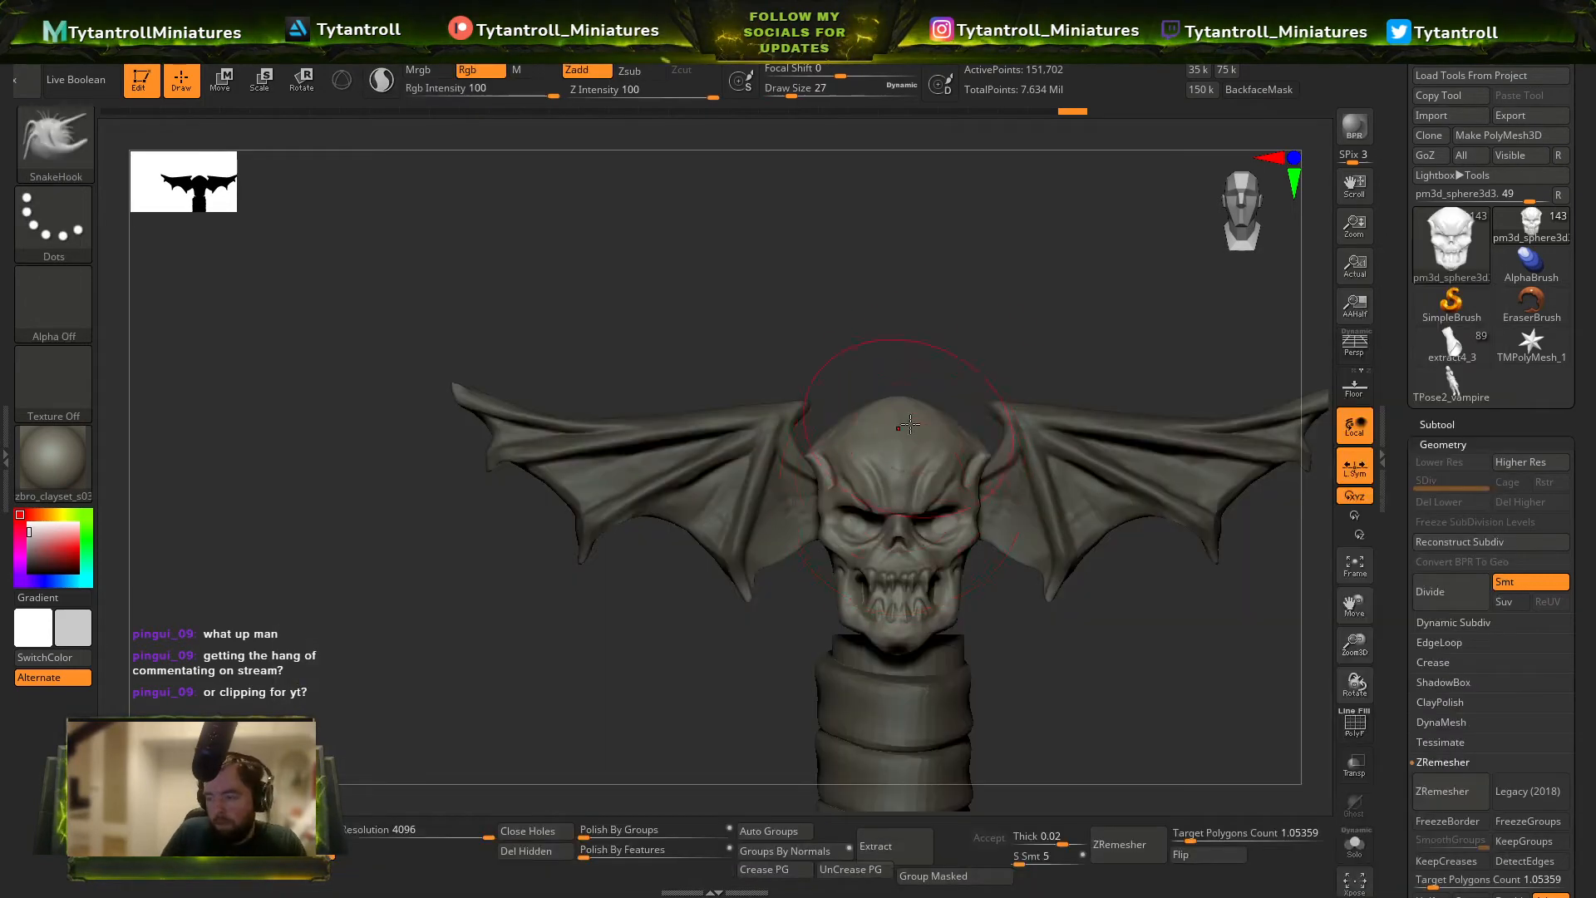
{"action": "right_click_drag", "start_coordinate": [926, 391], "coordinate": [893, 407]}
{"action": "mouse_move", "coordinate": [922, 320]}
{"action": "right_mouse_down"}
{"action": "mouse_move", "coordinate": [1009, 296]}
{"action": "mouse_move", "coordinate": [847, 433]}
{"action": "mouse_move", "coordinate": [889, 393]}
{"action": "right_mouse_up"}
{"action": "key", "text": "]"}
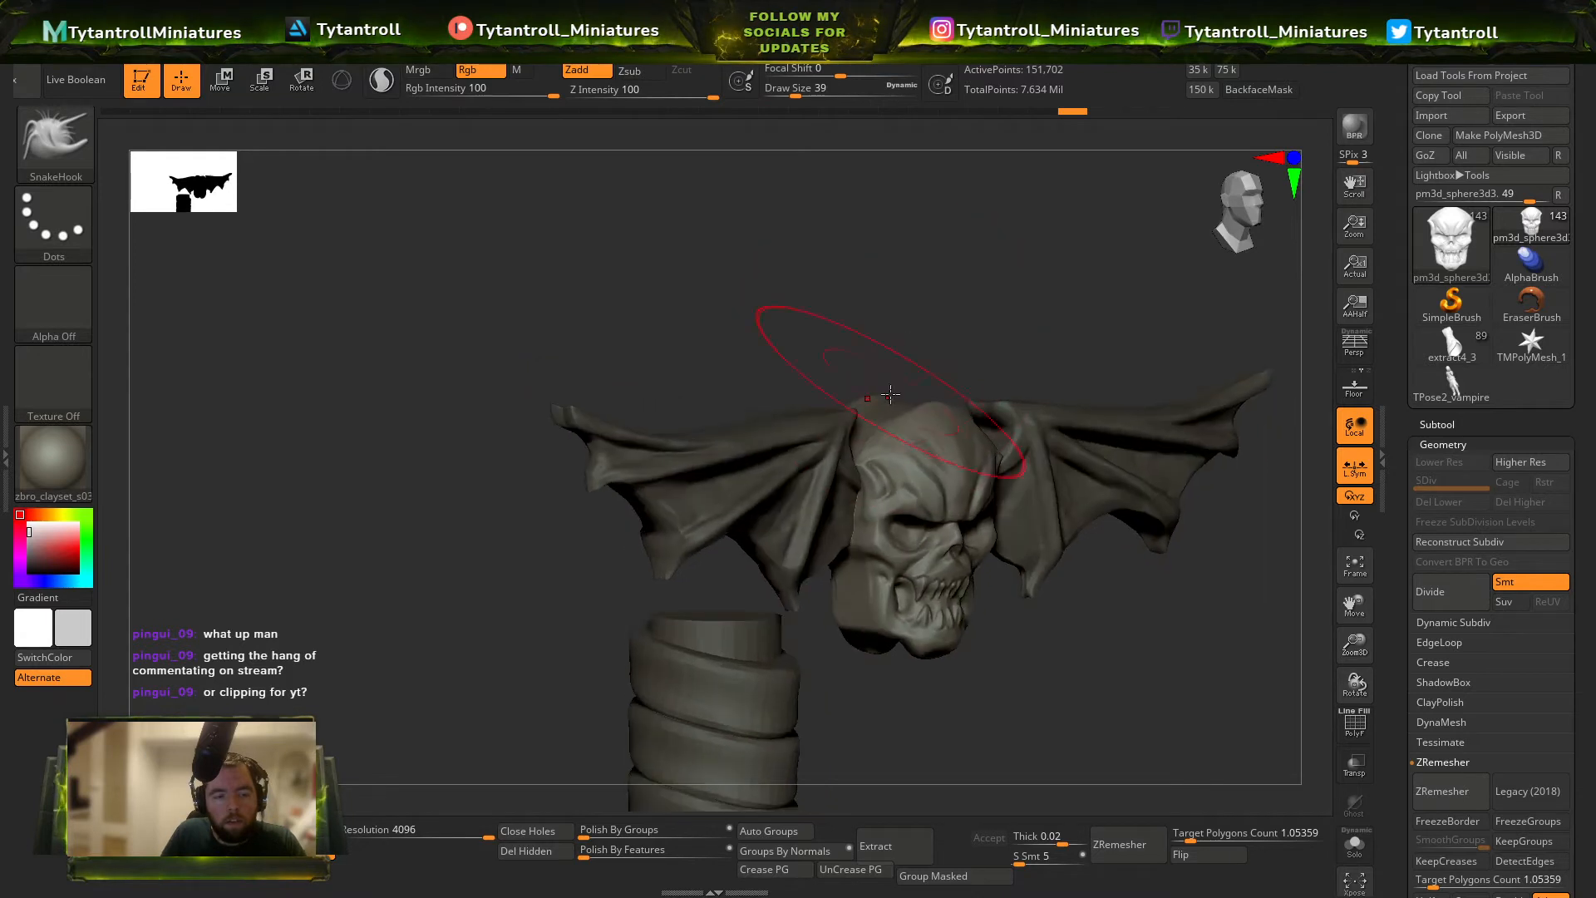
{"action": "left_click_drag", "start_coordinate": [887, 402], "coordinate": [890, 289]}
{"action": "mouse_move", "coordinate": [1058, 249]}
{"action": "right_mouse_down"}
{"action": "mouse_move", "coordinate": [1147, 666]}
{"action": "mouse_move", "coordinate": [936, 471]}
{"action": "right_mouse_up"}
{"action": "mouse_move", "coordinate": [959, 479]}
{"action": "left_mouse_down"}
{"action": "mouse_move", "coordinate": [977, 472]}
{"action": "mouse_move", "coordinate": [943, 516]}
{"action": "left_mouse_up"}
{"action": "right_click_drag", "start_coordinate": [954, 527], "coordinate": [961, 578], "text": "alt"}
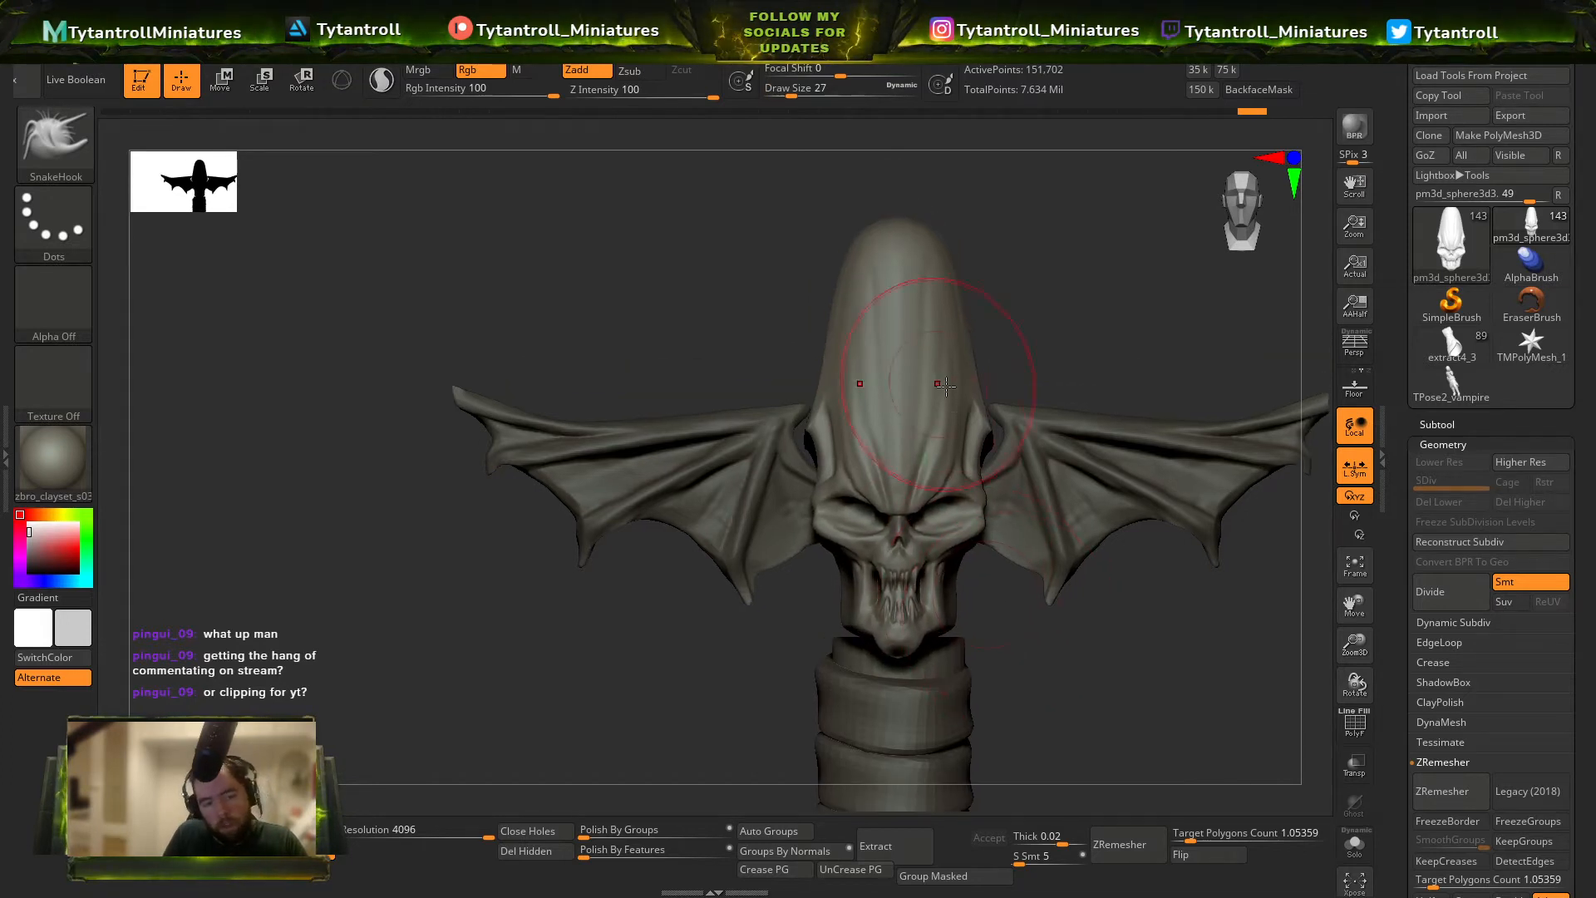
Reset the gizmo orientation on the elongated skull and shift the skull in depth toward the grip.
{"action": "key", "text": "w"}
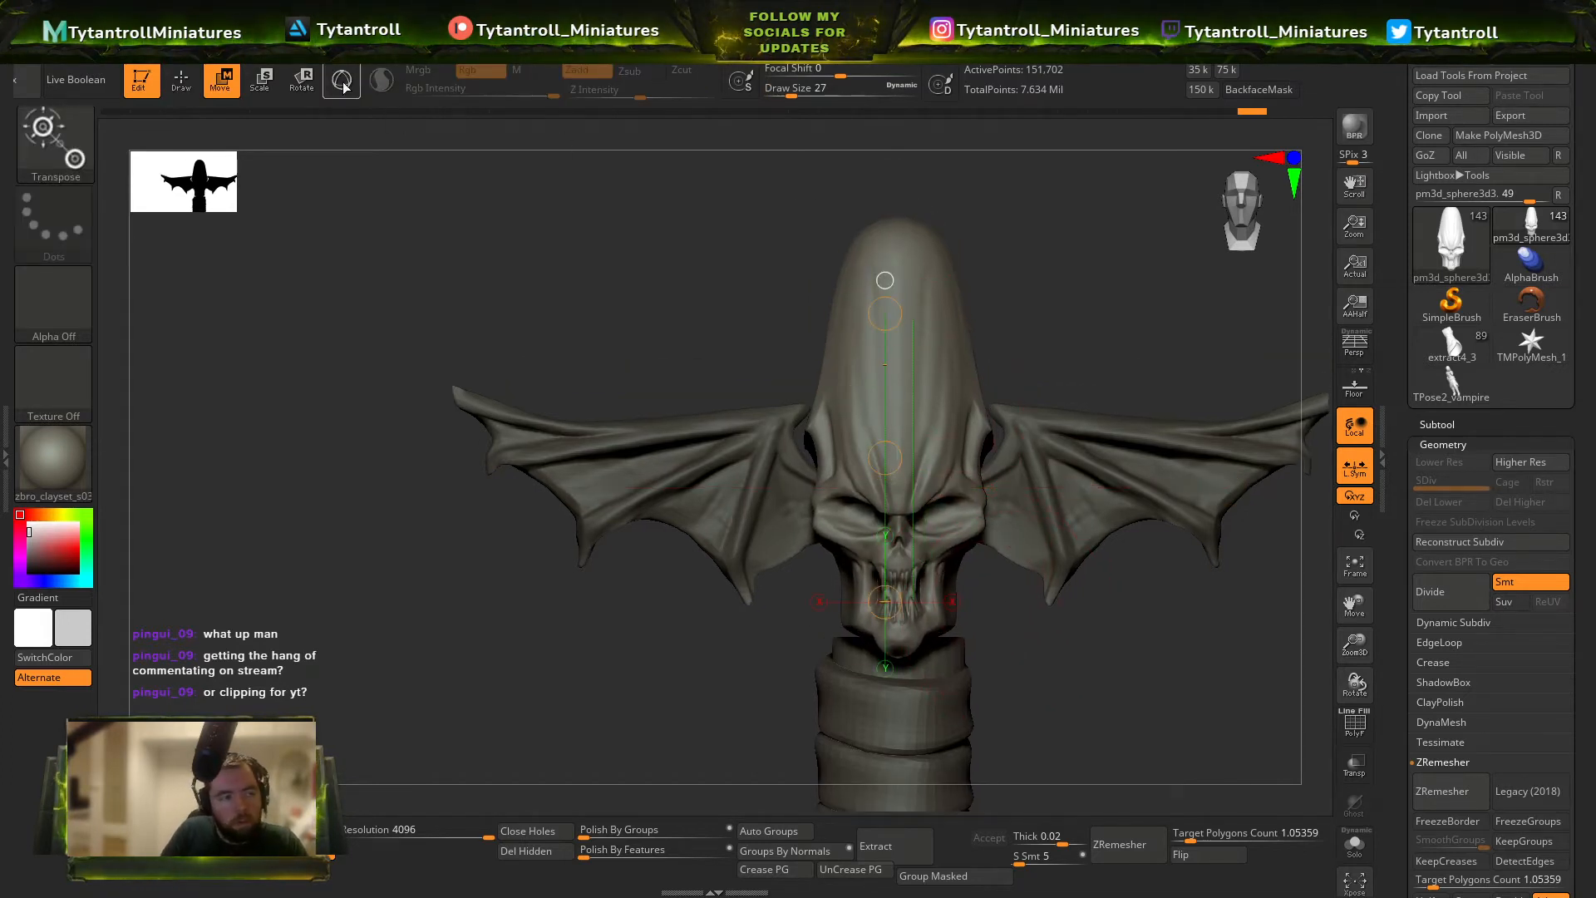
{"action": "left_click_drag", "start_coordinate": [884, 689], "coordinate": [884, 577]}
{"action": "right_click_drag", "start_coordinate": [942, 550], "coordinate": [956, 465], "text": "ctrl"}
{"action": "right_click_drag", "start_coordinate": [1164, 507], "coordinate": [1069, 531]}
{"action": "right_click_drag", "start_coordinate": [1069, 531], "coordinate": [966, 474], "text": "alt"}
{"action": "left_click", "coordinate": [842, 295]}
{"action": "mouse_move", "coordinate": [974, 243]}
{"action": "left_mouse_down", "text": "ctrl+shift"}
{"action": "mouse_move", "coordinate": [839, 476]}
{"action": "mouse_move", "coordinate": [990, 200]}
{"action": "left_mouse_up", "text": "ctrl+shift"}
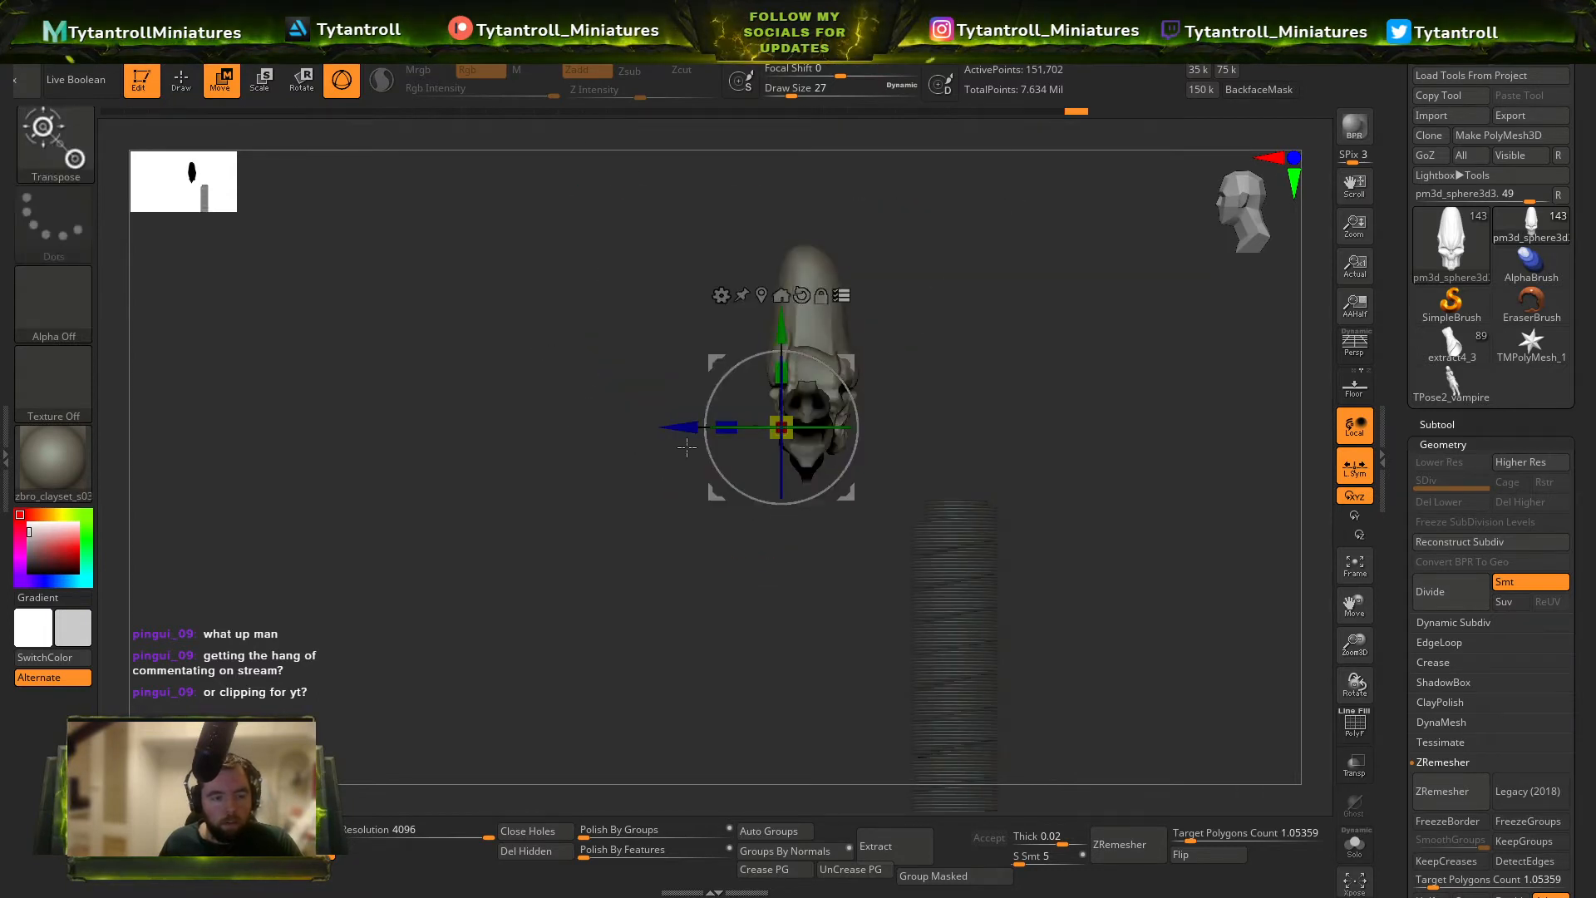
{"action": "left_click_drag", "start_coordinate": [685, 429], "coordinate": [830, 431]}
{"action": "right_click_drag", "start_coordinate": [829, 430], "coordinate": [927, 406]}
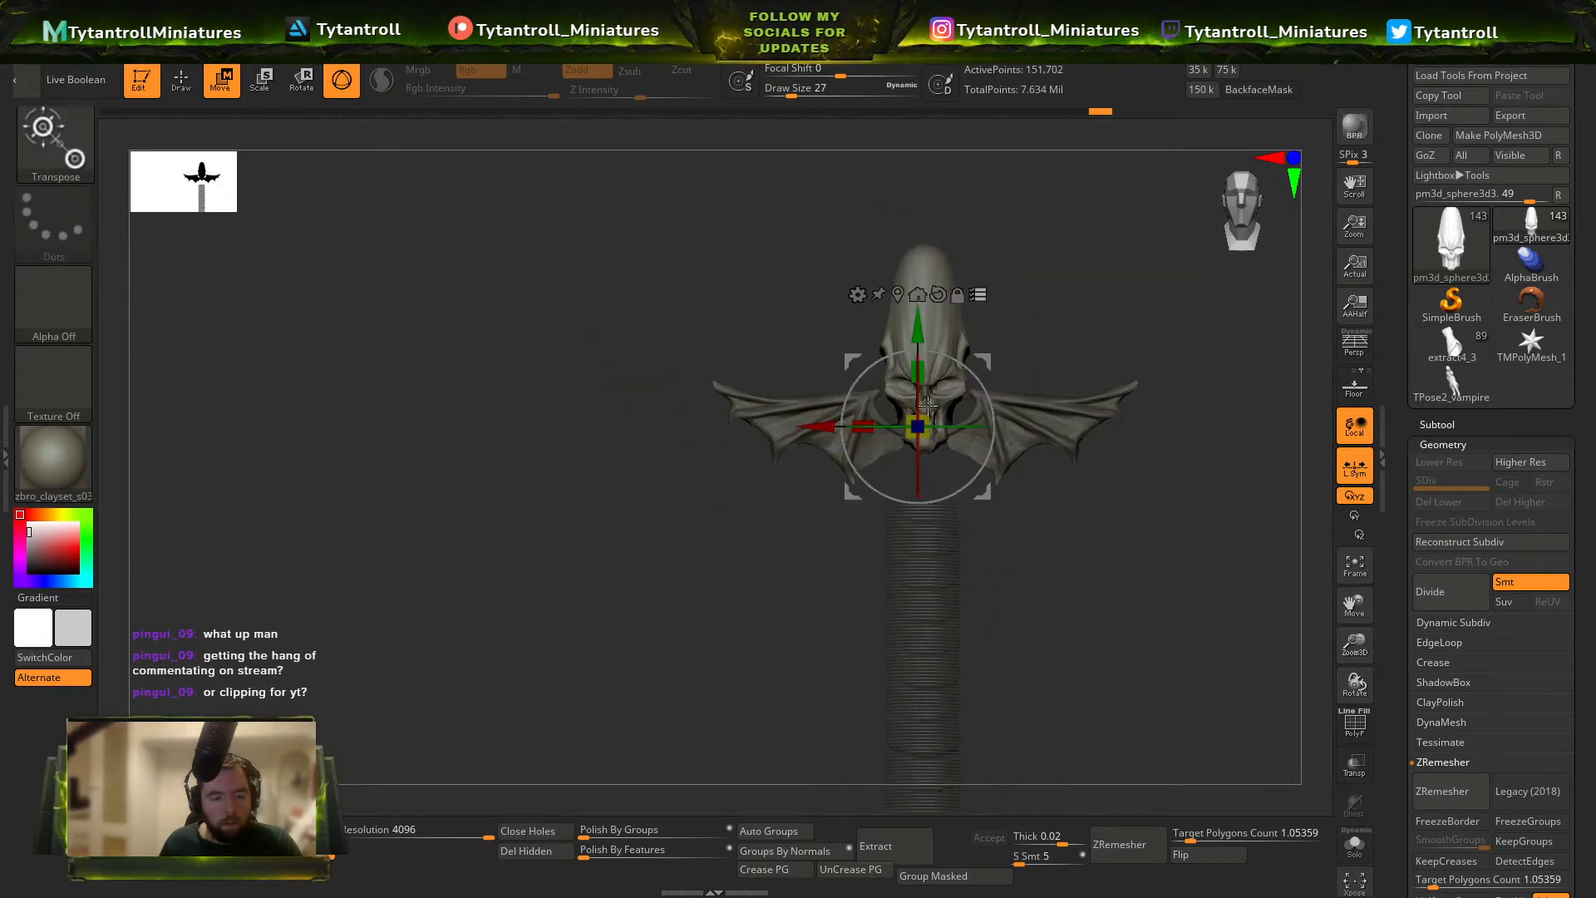
Scale the elongated skull, lower it onto the top of the grip, and fine-tune its depth.
{"action": "left_click_drag", "start_coordinate": [920, 424], "coordinate": [966, 416]}
{"action": "left_click_drag", "start_coordinate": [913, 313], "coordinate": [914, 389]}
{"action": "right_click_drag", "start_coordinate": [939, 425], "coordinate": [1055, 453]}
{"action": "right_click_drag", "start_coordinate": [1056, 453], "coordinate": [1125, 513], "text": "ctrl"}
{"action": "left_click_drag", "start_coordinate": [1046, 506], "coordinate": [1001, 486]}
{"action": "mouse_move", "coordinate": [1001, 486]}
{"action": "right_mouse_down", "text": "ctrl"}
{"action": "mouse_move", "coordinate": [1015, 291]}
{"action": "mouse_move", "coordinate": [987, 492]}
{"action": "mouse_move", "coordinate": [997, 466]}
{"action": "right_mouse_up", "text": "ctrl"}
{"action": "mouse_move", "coordinate": [997, 465]}
{"action": "right_mouse_down", "text": "ctrl"}
{"action": "mouse_move", "coordinate": [1029, 528]}
{"action": "mouse_move", "coordinate": [965, 395]}
{"action": "right_mouse_up", "text": "ctrl"}
{"action": "mouse_move", "coordinate": [918, 272]}
{"action": "left_mouse_down"}
{"action": "mouse_move", "coordinate": [919, 329]}
{"action": "mouse_move", "coordinate": [919, 314]}
{"action": "left_mouse_up"}
{"action": "right_click_drag", "start_coordinate": [923, 315], "coordinate": [973, 319]}
{"action": "right_click_drag", "start_coordinate": [973, 319], "coordinate": [994, 321], "text": "shift"}
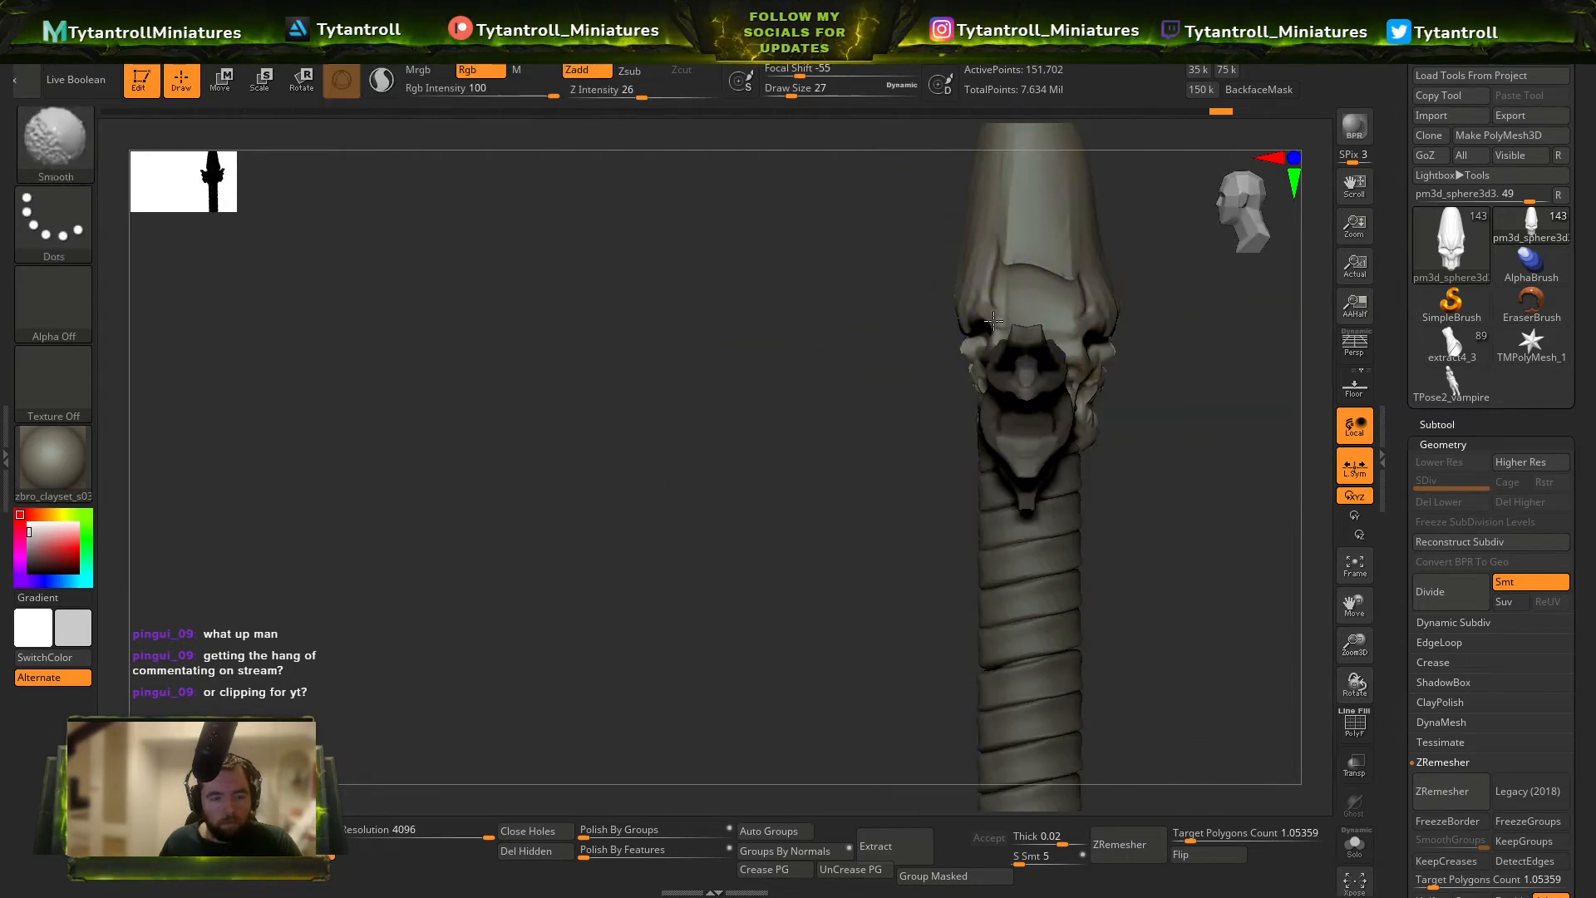
{"action": "right_click_drag", "start_coordinate": [998, 465], "coordinate": [991, 434]}
{"action": "left_click_drag", "start_coordinate": [902, 447], "coordinate": [896, 447]}
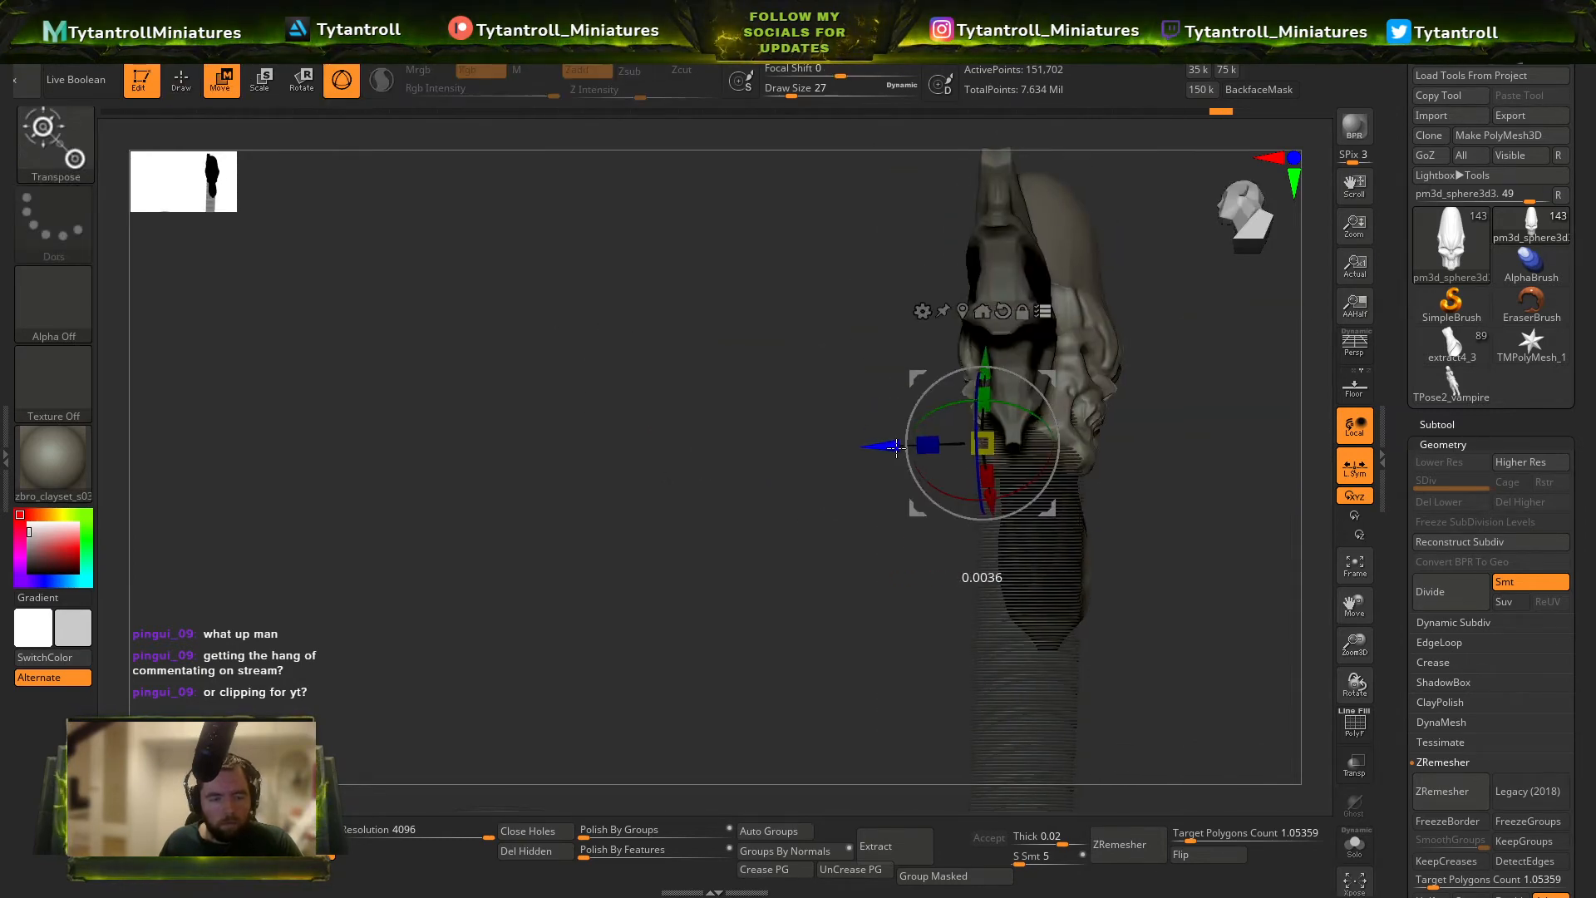
{"action": "key", "text": "q"}
Select the spiral-wrapped grip and restore its subdivided version from the undo history.
{"action": "right_click_drag", "start_coordinate": [944, 446], "coordinate": [1112, 402]}
{"action": "left_click", "coordinate": [1072, 484], "text": "alt"}
{"action": "key", "text": "shift+f"}
{"action": "mouse_move", "coordinate": [1183, 481]}
{"action": "right_mouse_down"}
{"action": "mouse_move", "coordinate": [1114, 471]}
{"action": "mouse_move", "coordinate": [1072, 565]}
{"action": "right_mouse_up"}
{"action": "key", "text": "shift+f"}
{"action": "key", "text": "w"}
{"action": "key", "text": "ctrl+z"}
{"action": "key", "text": "ctrl+z"}
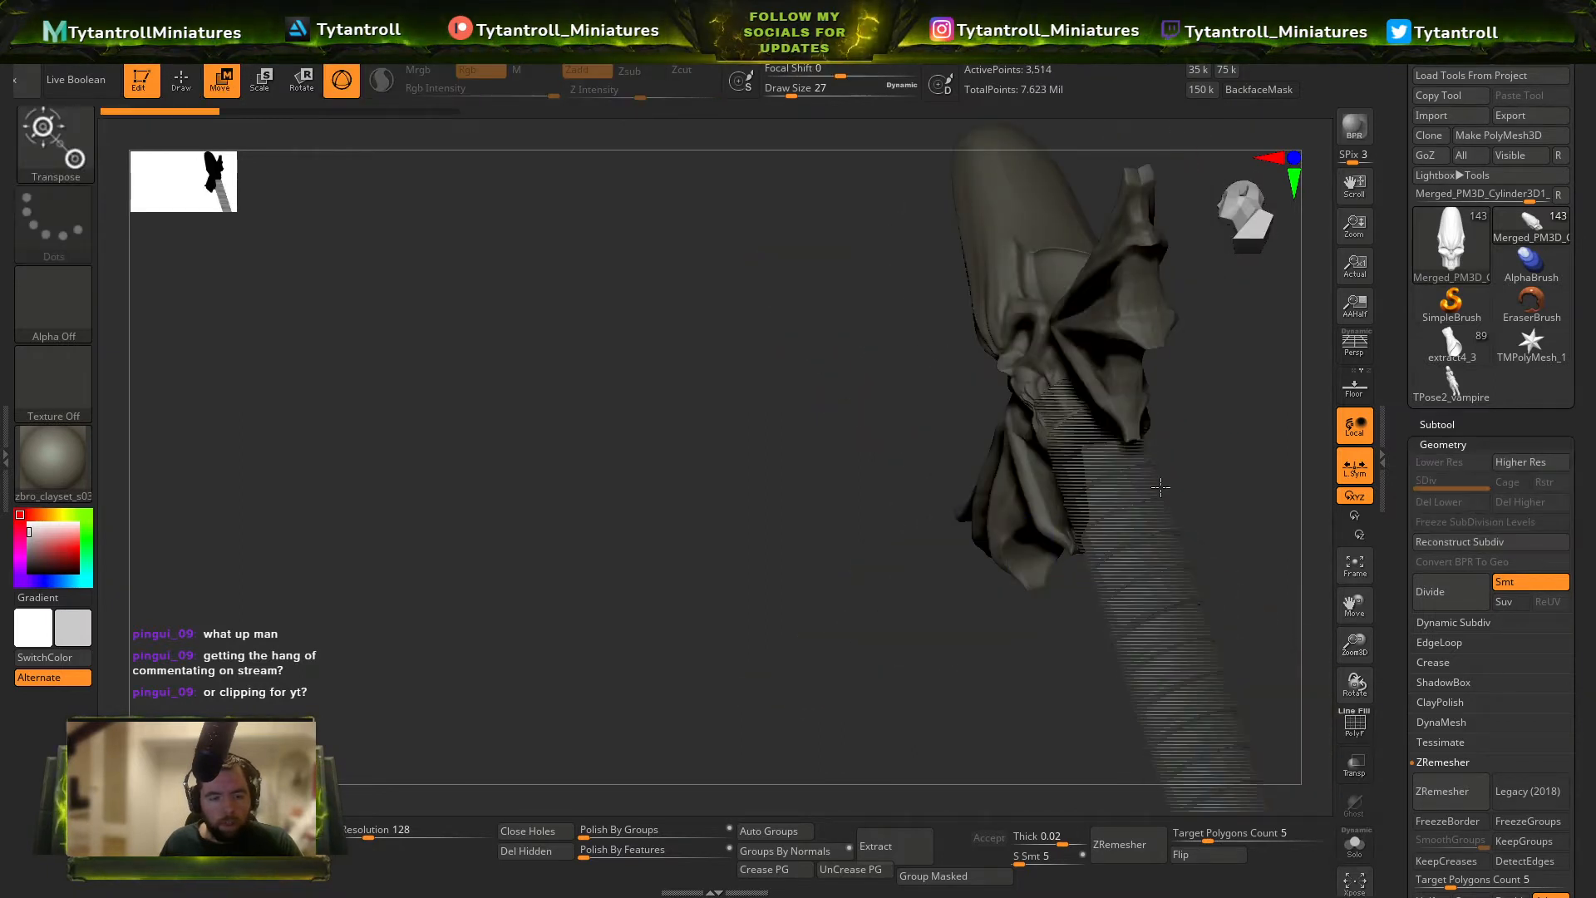
{"action": "right_click_drag", "start_coordinate": [1160, 486], "coordinate": [966, 355]}
{"action": "left_click", "coordinate": [424, 111]}
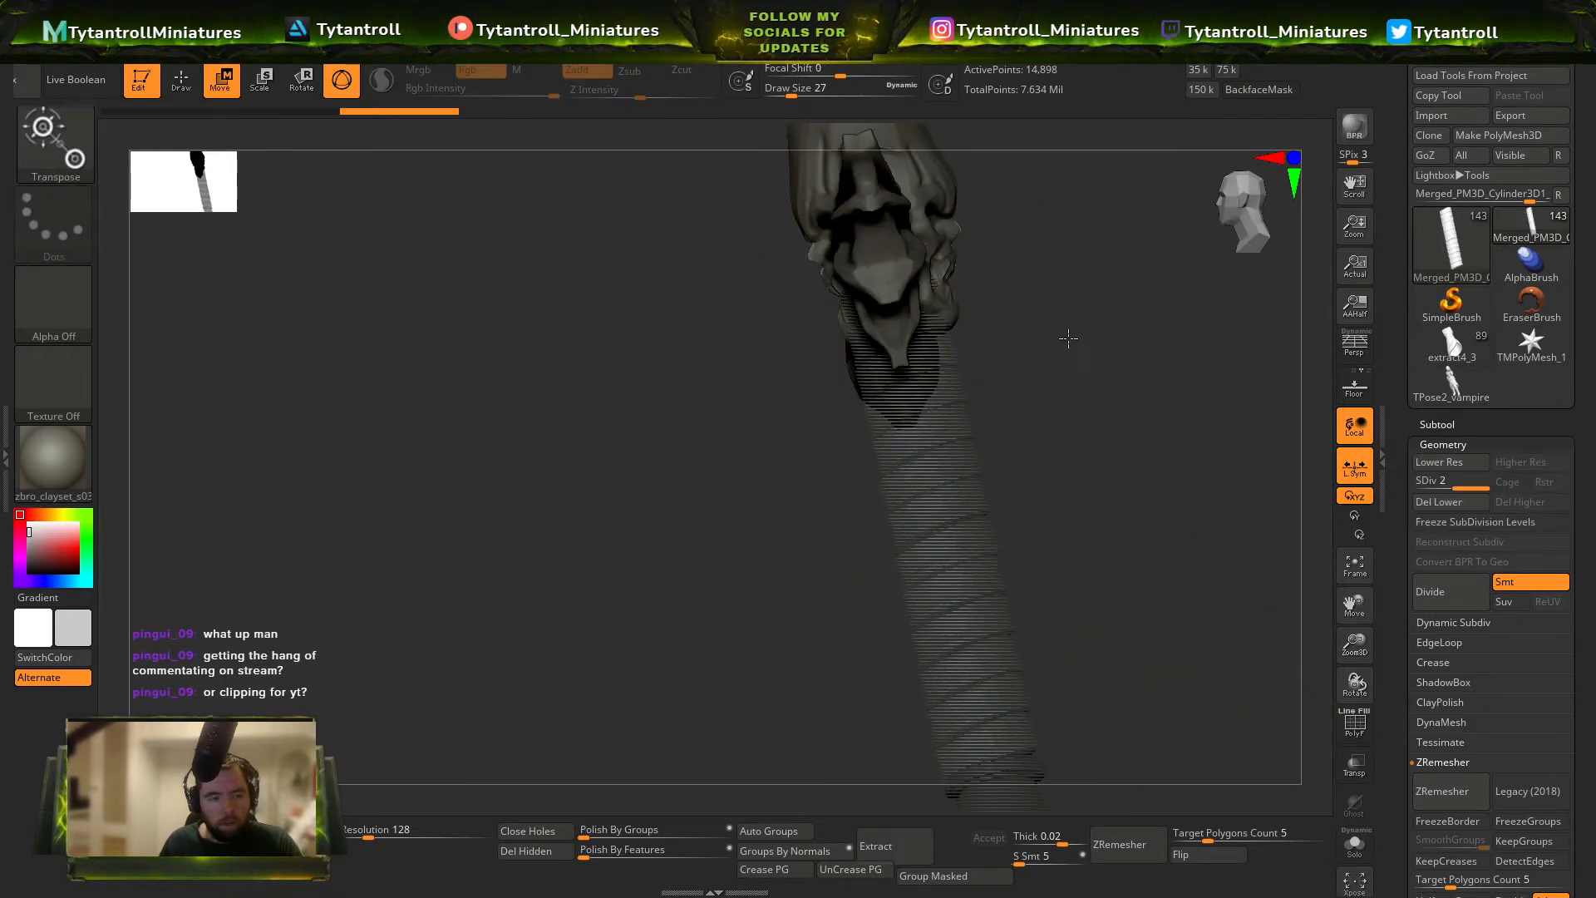
Display the grip's polyframe, reset the gizmo orientation, and scale the grip along its depth axis.
{"action": "key", "text": "shift+f"}
{"action": "key", "text": "y"}
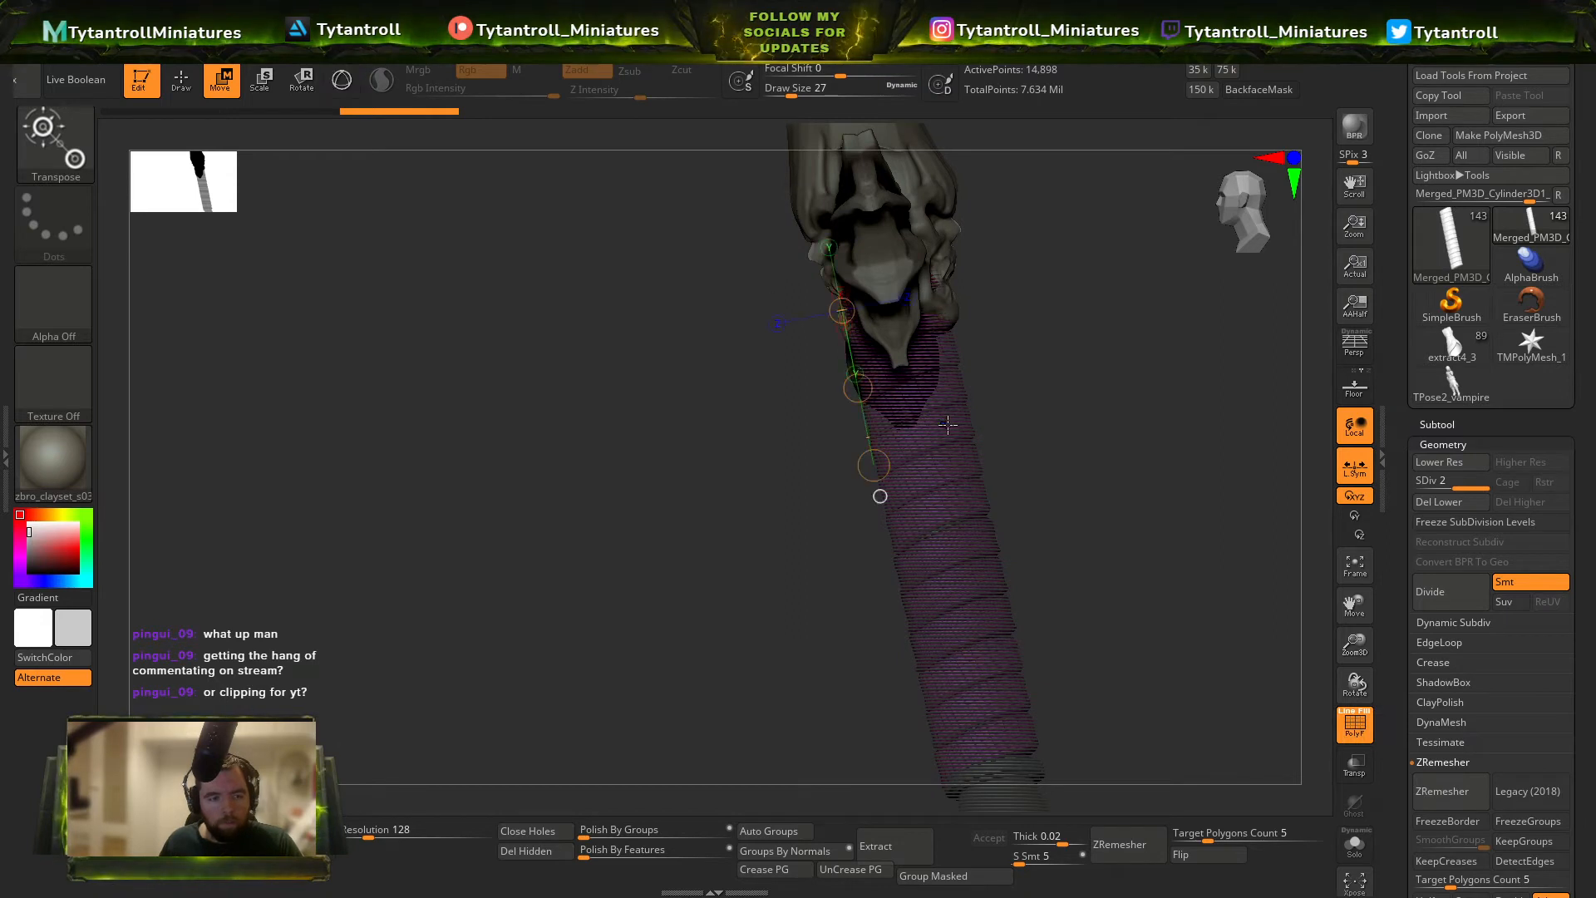
{"action": "right_click_drag", "start_coordinate": [590, 332], "coordinate": [574, 320], "text": "shift"}
{"action": "left_click", "coordinate": [342, 80]}
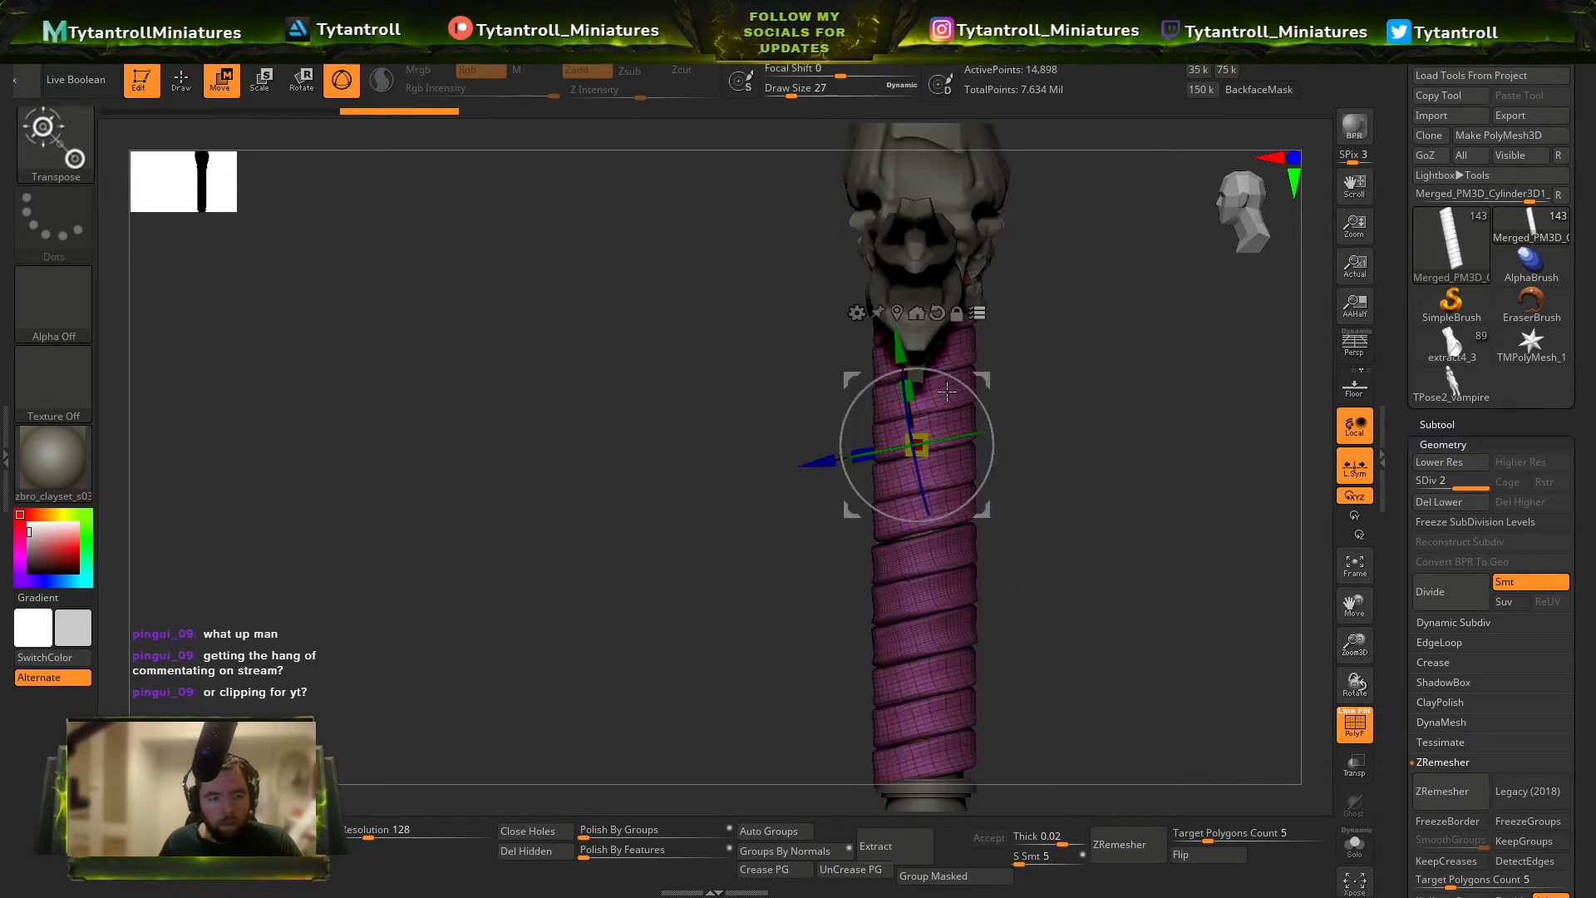
{"action": "left_click", "coordinate": [936, 307]}
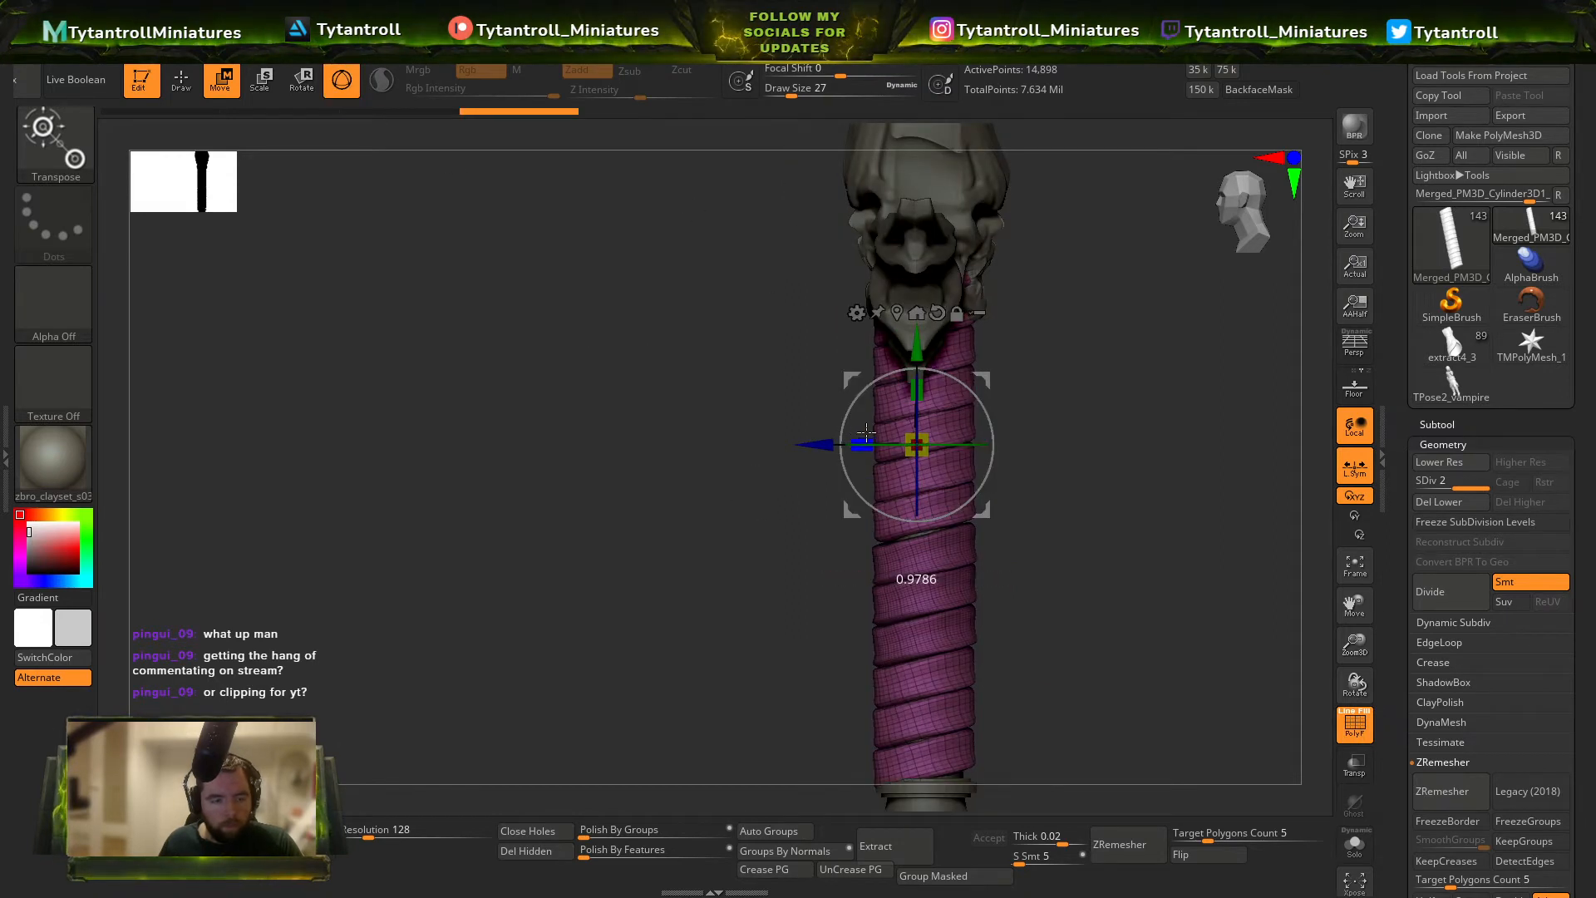
{"action": "left_click_drag", "start_coordinate": [866, 431], "coordinate": [843, 443]}
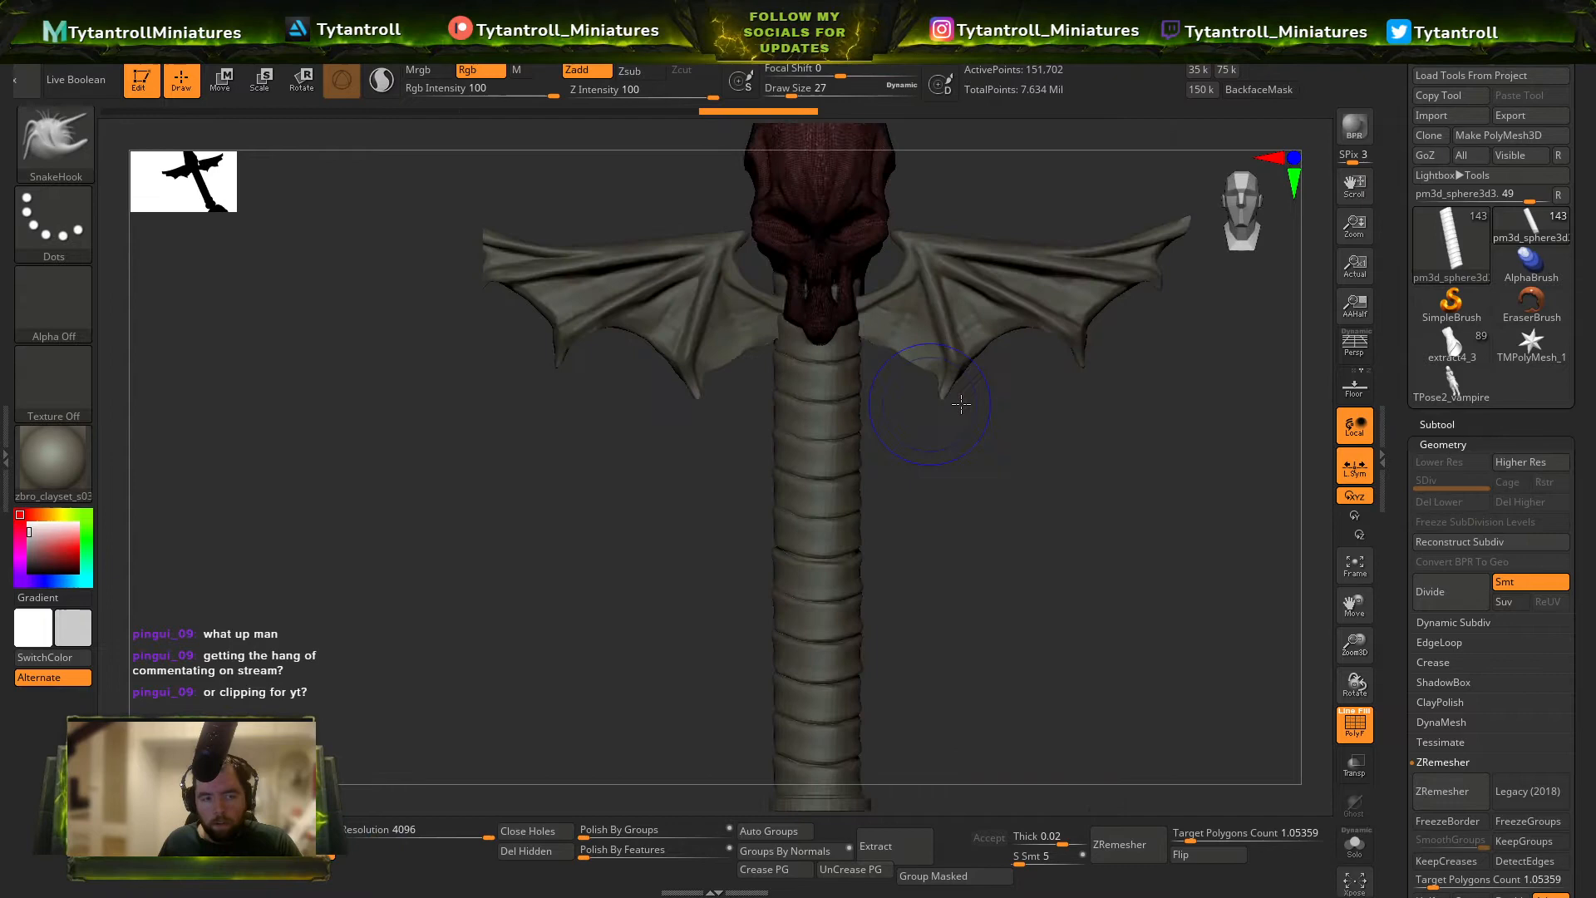
Roll the skull back through its undo history to the version before the cranium was elongated.
{"action": "mouse_move", "coordinate": [961, 404]}
{"action": "right_mouse_down", "text": "ctrl"}
{"action": "mouse_move", "coordinate": [1075, 505]}
{"action": "mouse_move", "coordinate": [1139, 665]}
{"action": "mouse_move", "coordinate": [1058, 570]}
{"action": "mouse_move", "coordinate": [989, 656]}
{"action": "mouse_move", "coordinate": [981, 474]}
{"action": "mouse_move", "coordinate": [955, 382]}
{"action": "mouse_move", "coordinate": [915, 598]}
{"action": "mouse_move", "coordinate": [983, 619]}
{"action": "right_mouse_up", "text": "ctrl"}
{"action": "left_click", "coordinate": [1064, 533], "text": "alt"}
{"action": "key", "text": "b"}
{"action": "key", "text": "m"}
{"action": "key", "text": "v"}
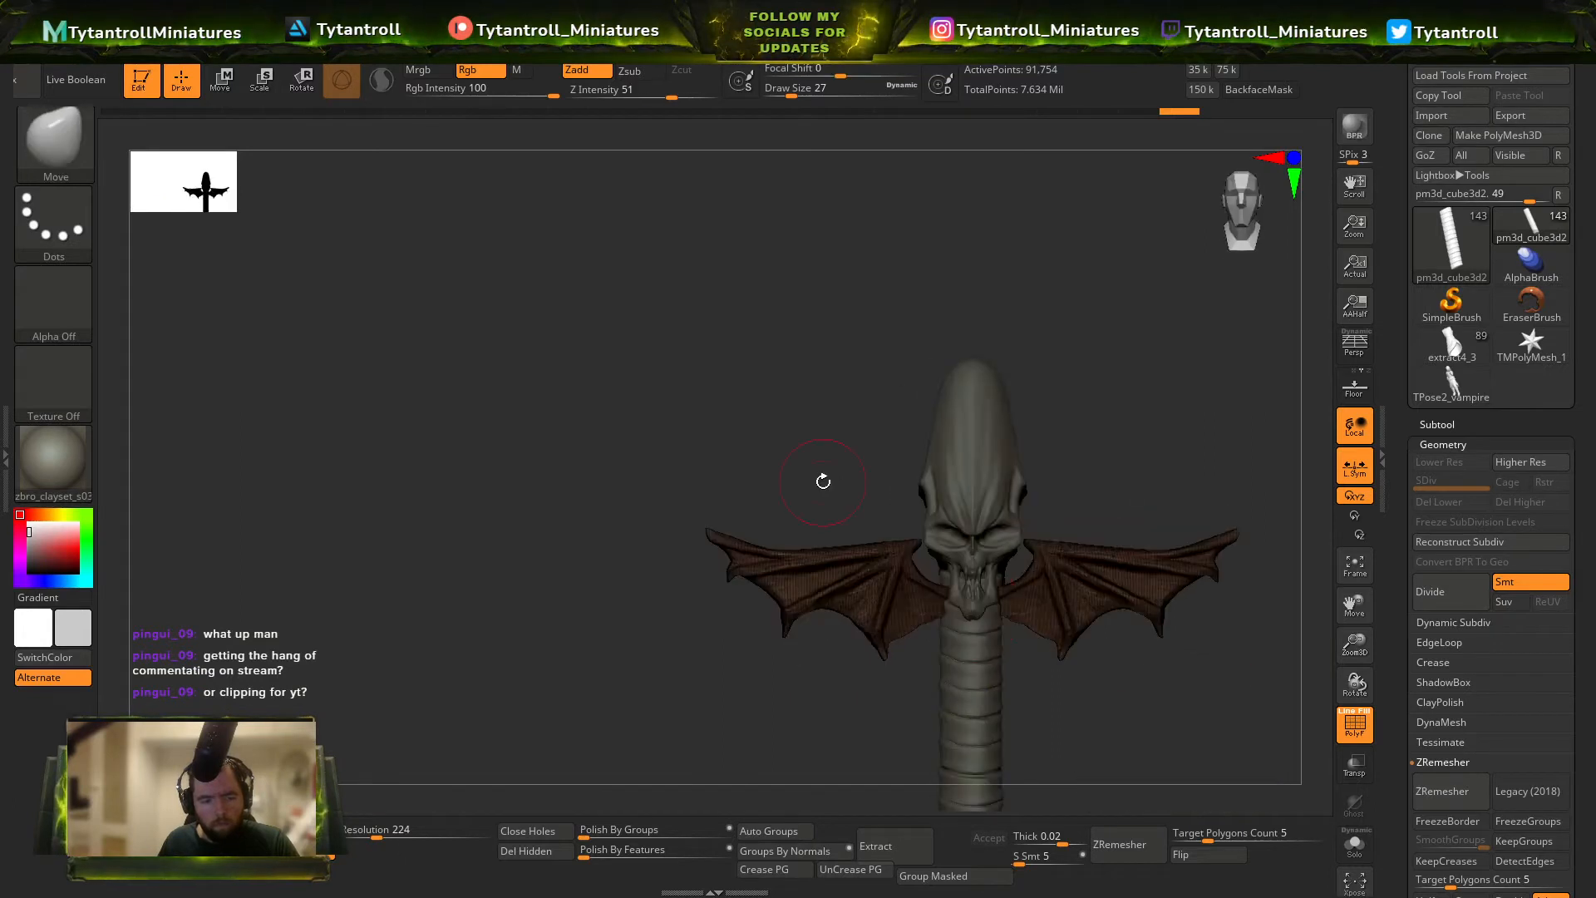
{"action": "left_click", "coordinate": [983, 527], "text": "alt"}
{"action": "right_click_drag", "start_coordinate": [984, 527], "coordinate": [1026, 597], "text": "ctrl"}
{"action": "key", "text": "ctrl+z"}
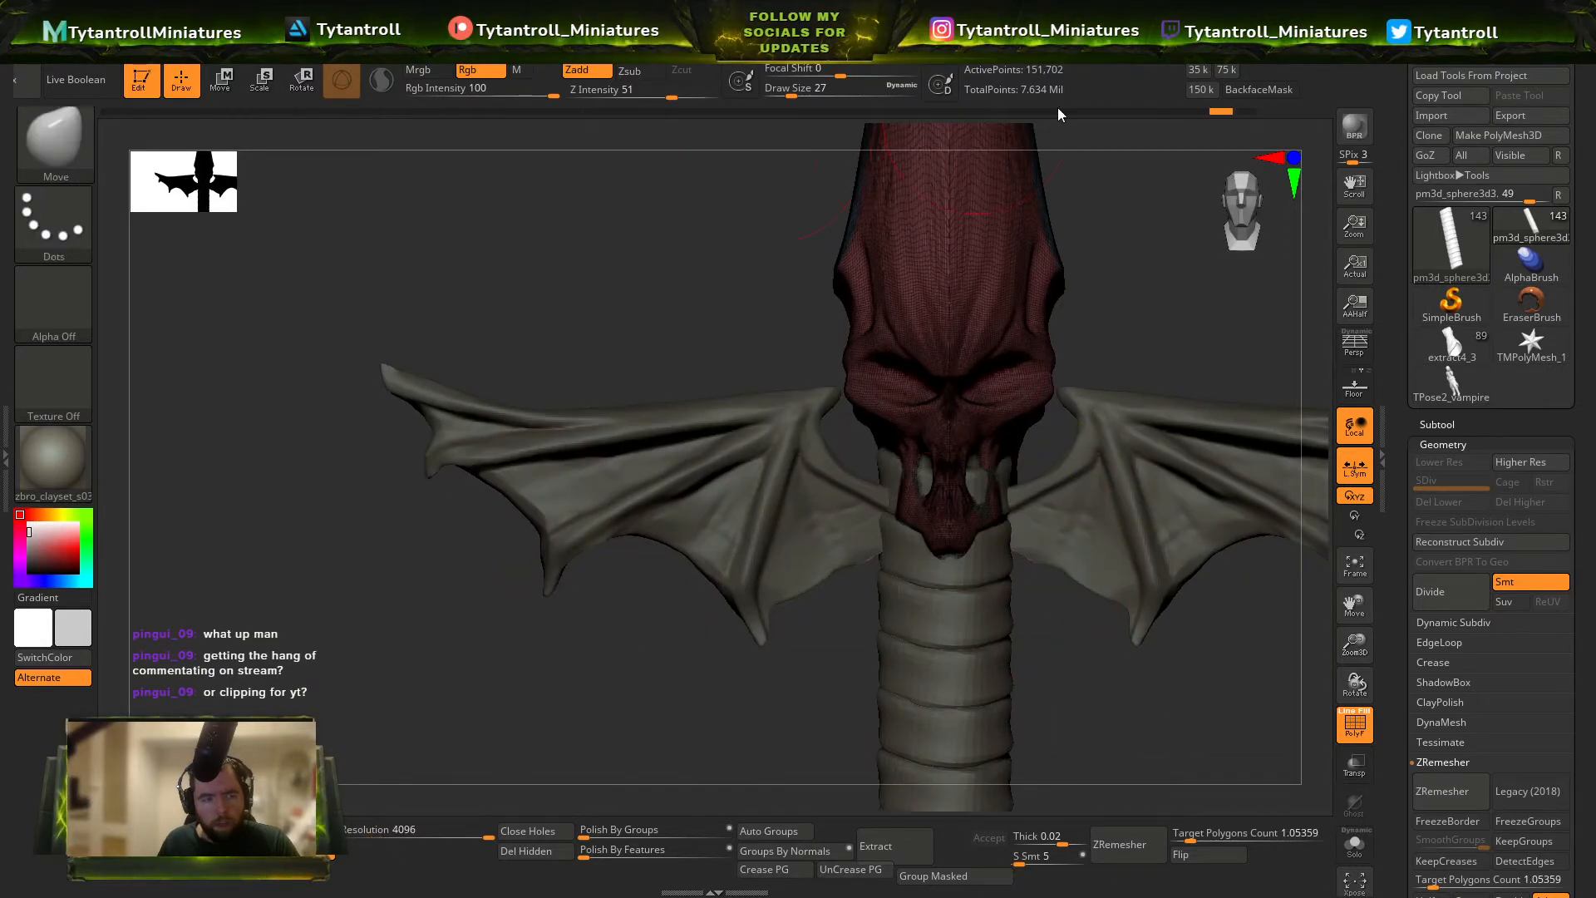
{"action": "mouse_move", "coordinate": [1221, 110]}
{"action": "left_mouse_down"}
{"action": "mouse_move", "coordinate": [716, 110]}
{"action": "mouse_move", "coordinate": [786, 120]}
{"action": "left_mouse_up"}
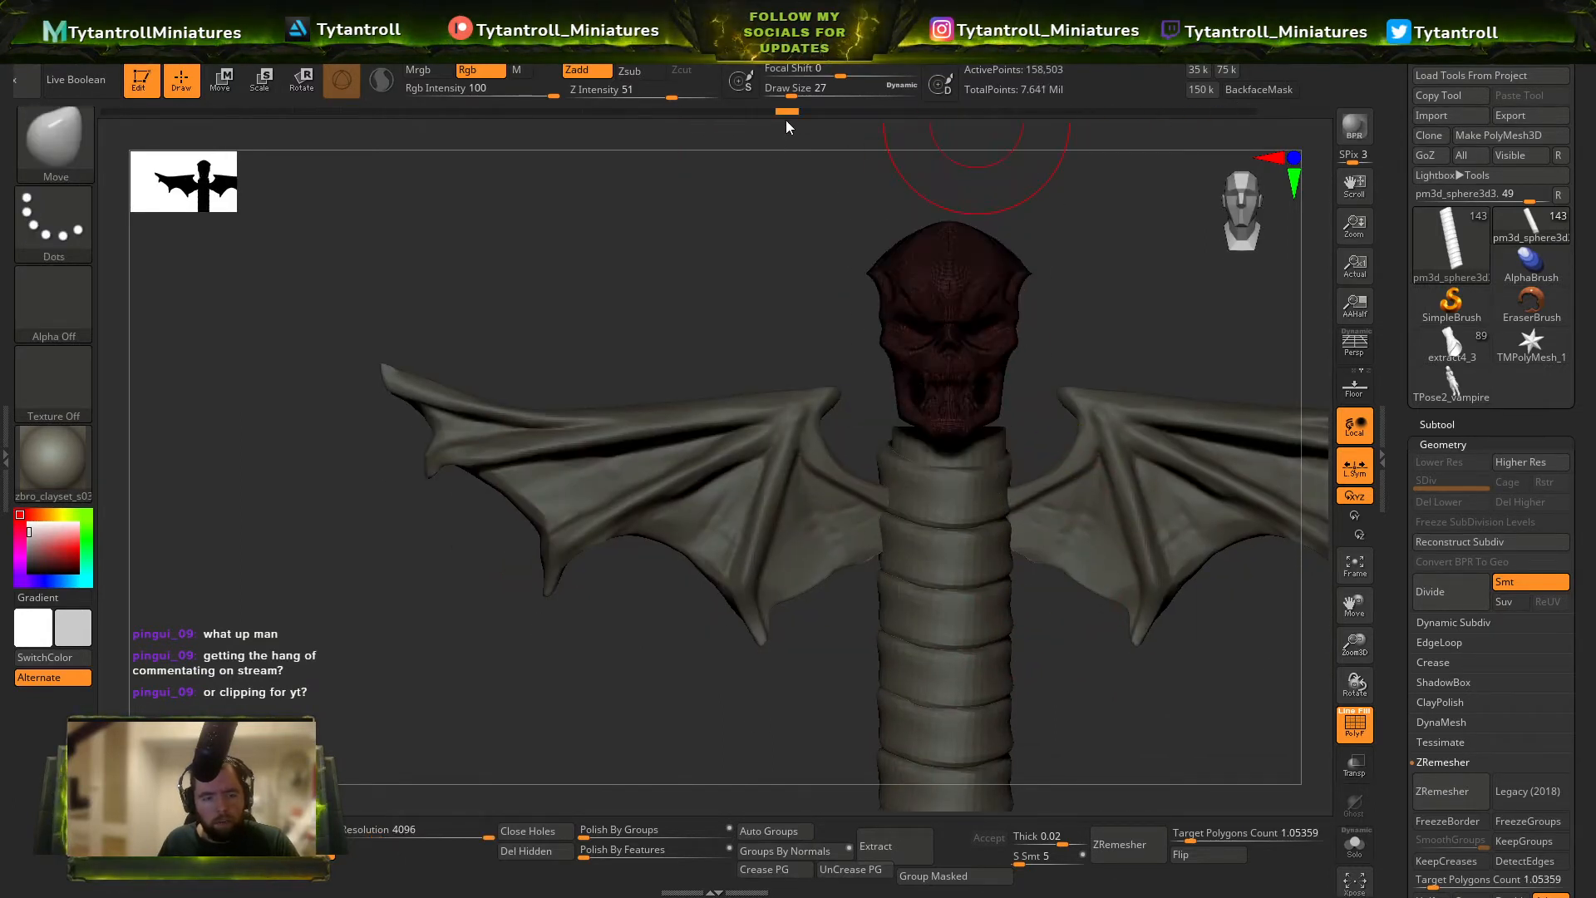
Enlarge the restored skull and lower it onto the top of the grip between the bat wings.
{"action": "key", "text": "w"}
{"action": "left_click_drag", "start_coordinate": [964, 237], "coordinate": [1010, 405]}
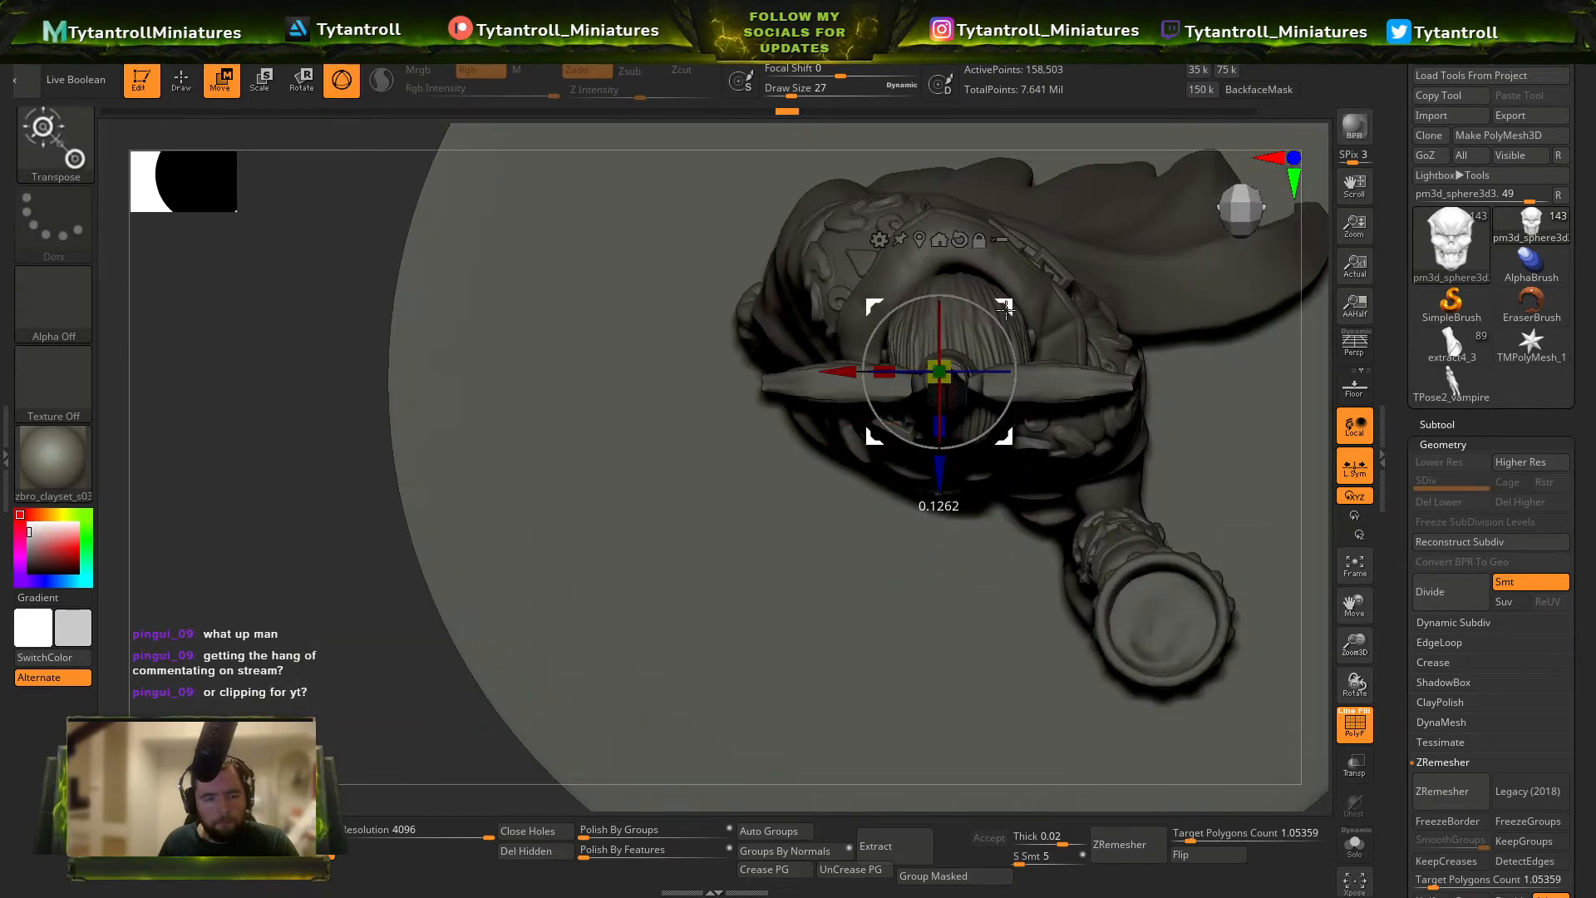
{"action": "left_click_drag", "start_coordinate": [1006, 309], "coordinate": [1011, 301]}
{"action": "key", "text": "ctrl+z"}
{"action": "left_click_drag", "start_coordinate": [948, 546], "coordinate": [948, 468]}
{"action": "right_click_drag", "start_coordinate": [1039, 549], "coordinate": [1089, 532]}
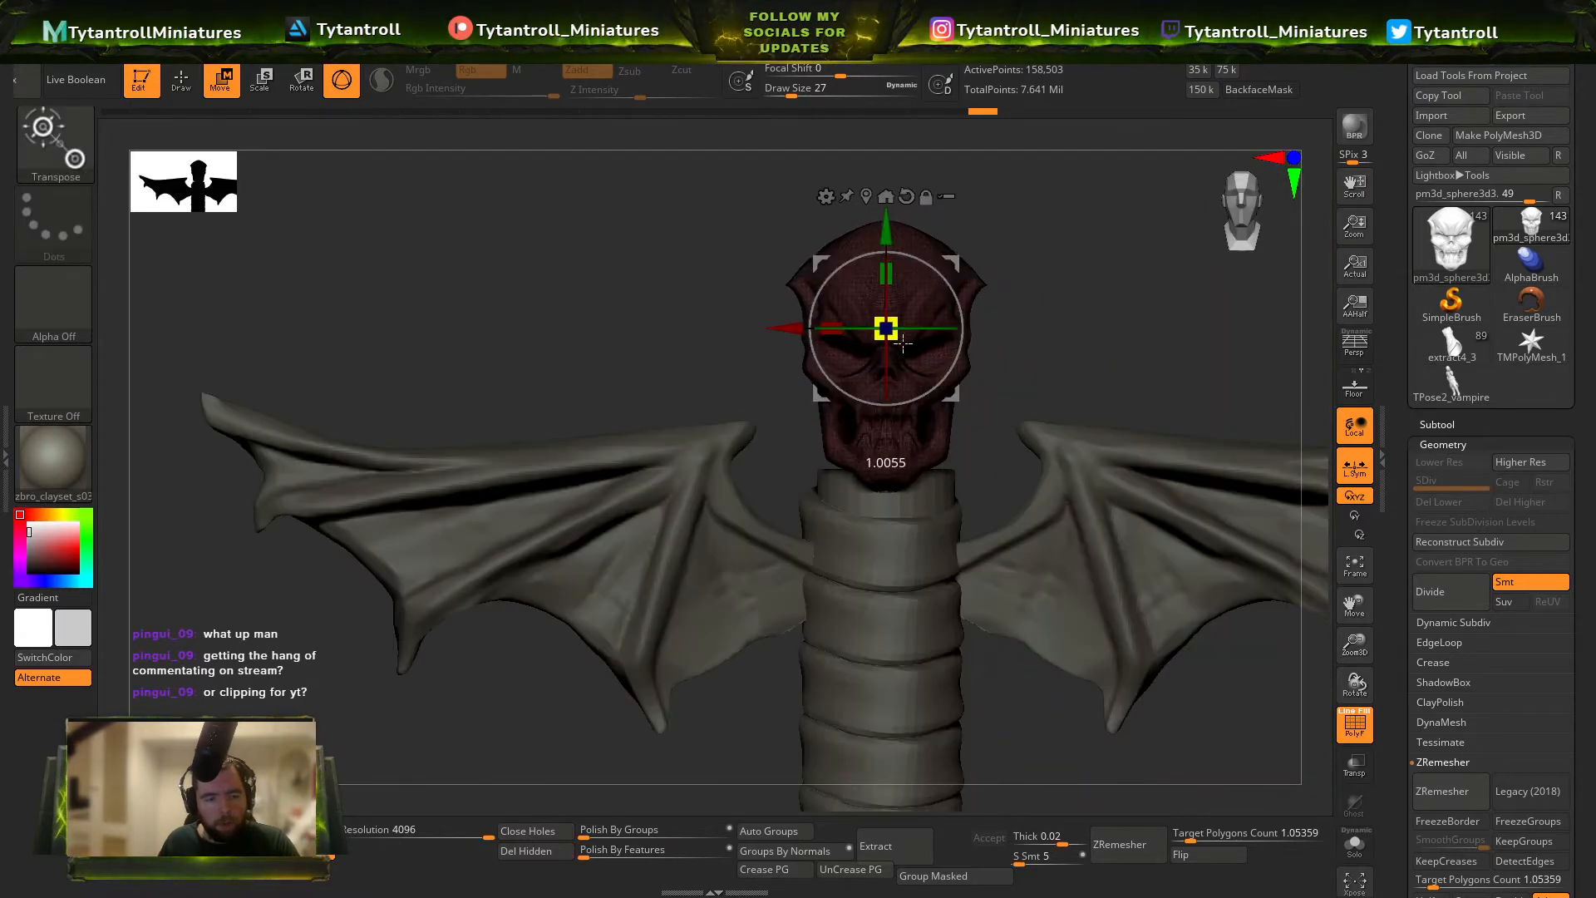
{"action": "left_click_drag", "start_coordinate": [903, 342], "coordinate": [901, 512]}
{"action": "key", "text": "q"}
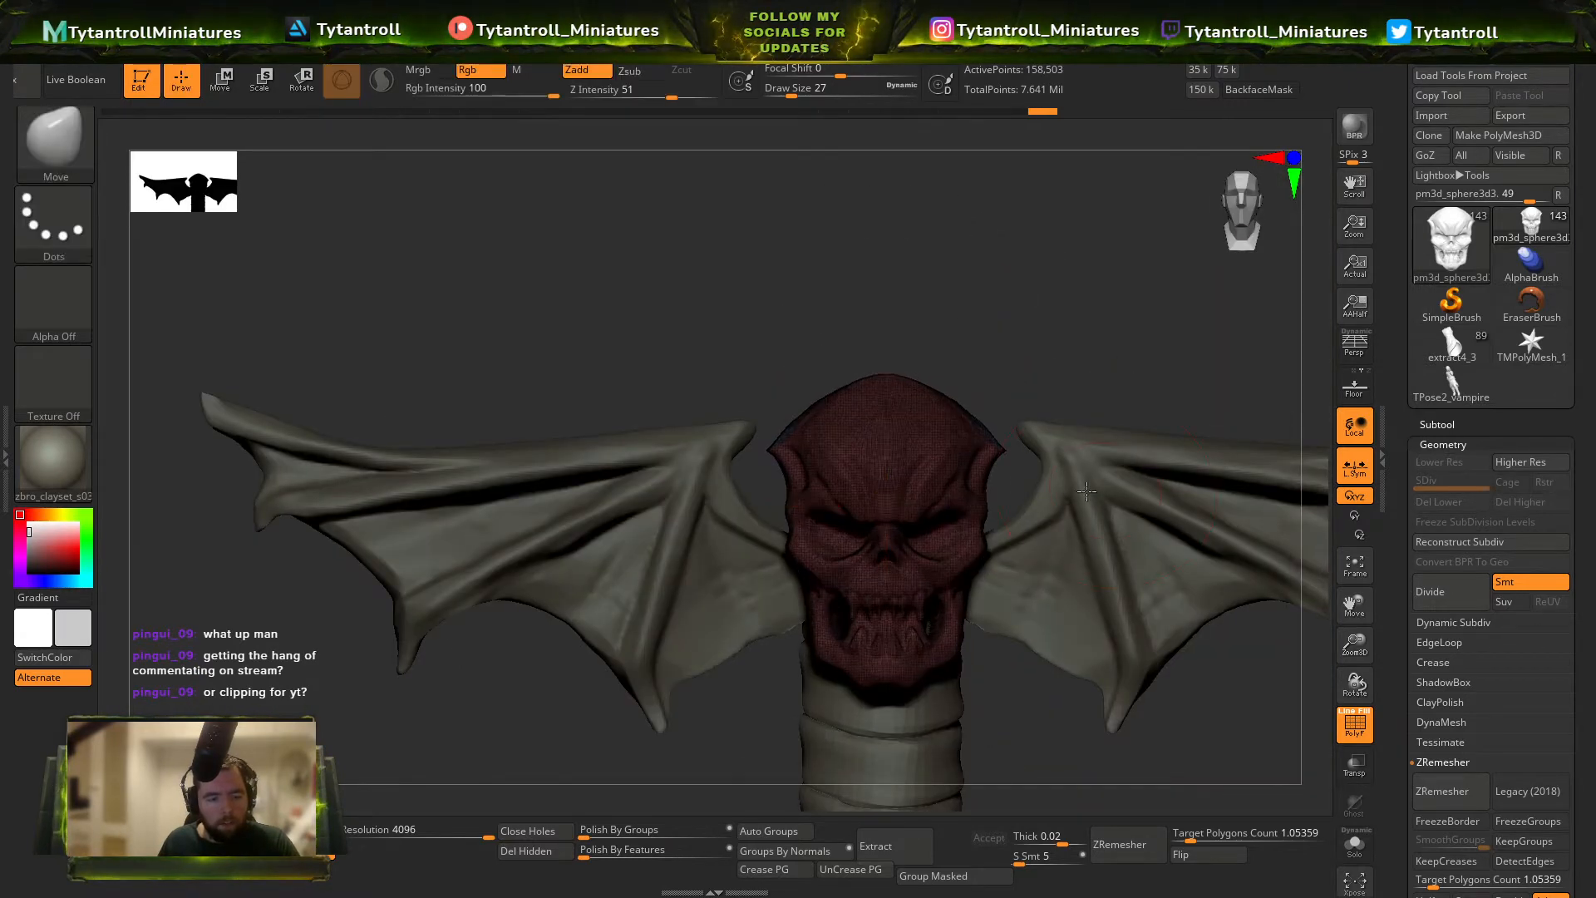
Shift the skull in depth from above to line it up between the inner ends of the wings.
{"action": "mouse_move", "coordinate": [1086, 491]}
{"action": "right_mouse_down"}
{"action": "mouse_move", "coordinate": [1051, 613]}
{"action": "mouse_move", "coordinate": [1188, 633]}
{"action": "mouse_move", "coordinate": [1062, 626]}
{"action": "mouse_move", "coordinate": [872, 669]}
{"action": "right_mouse_up"}
{"action": "key", "text": "w"}
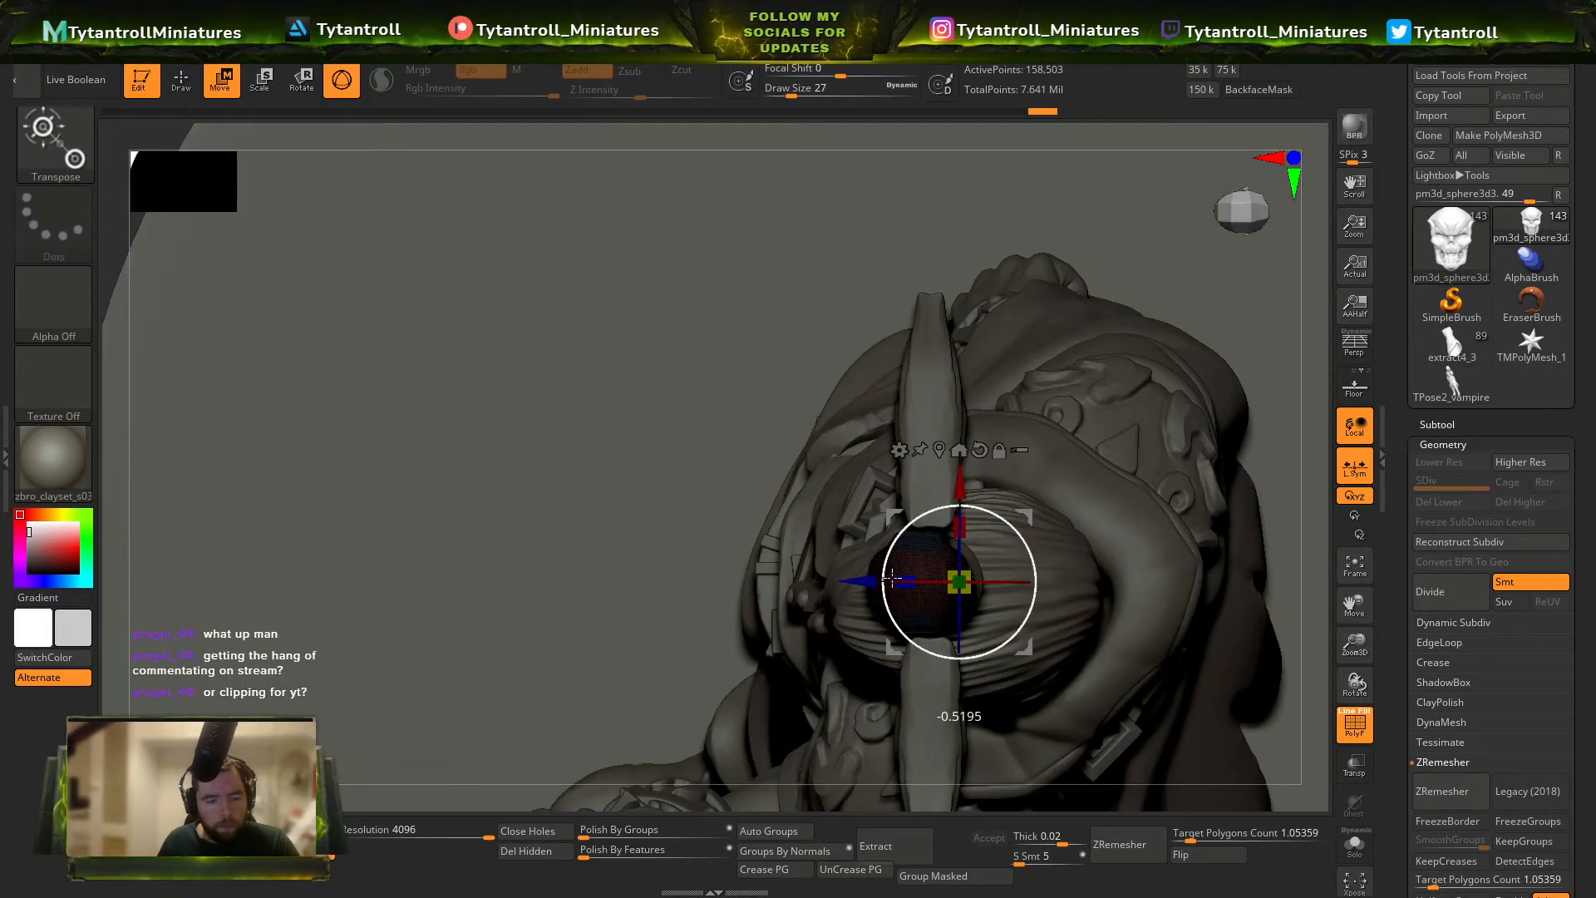
{"action": "key", "text": "q"}
Select the bat wings and adjust them beside the skull with the Move brush at draw size 68.
{"action": "left_click", "coordinate": [926, 511], "text": "alt"}
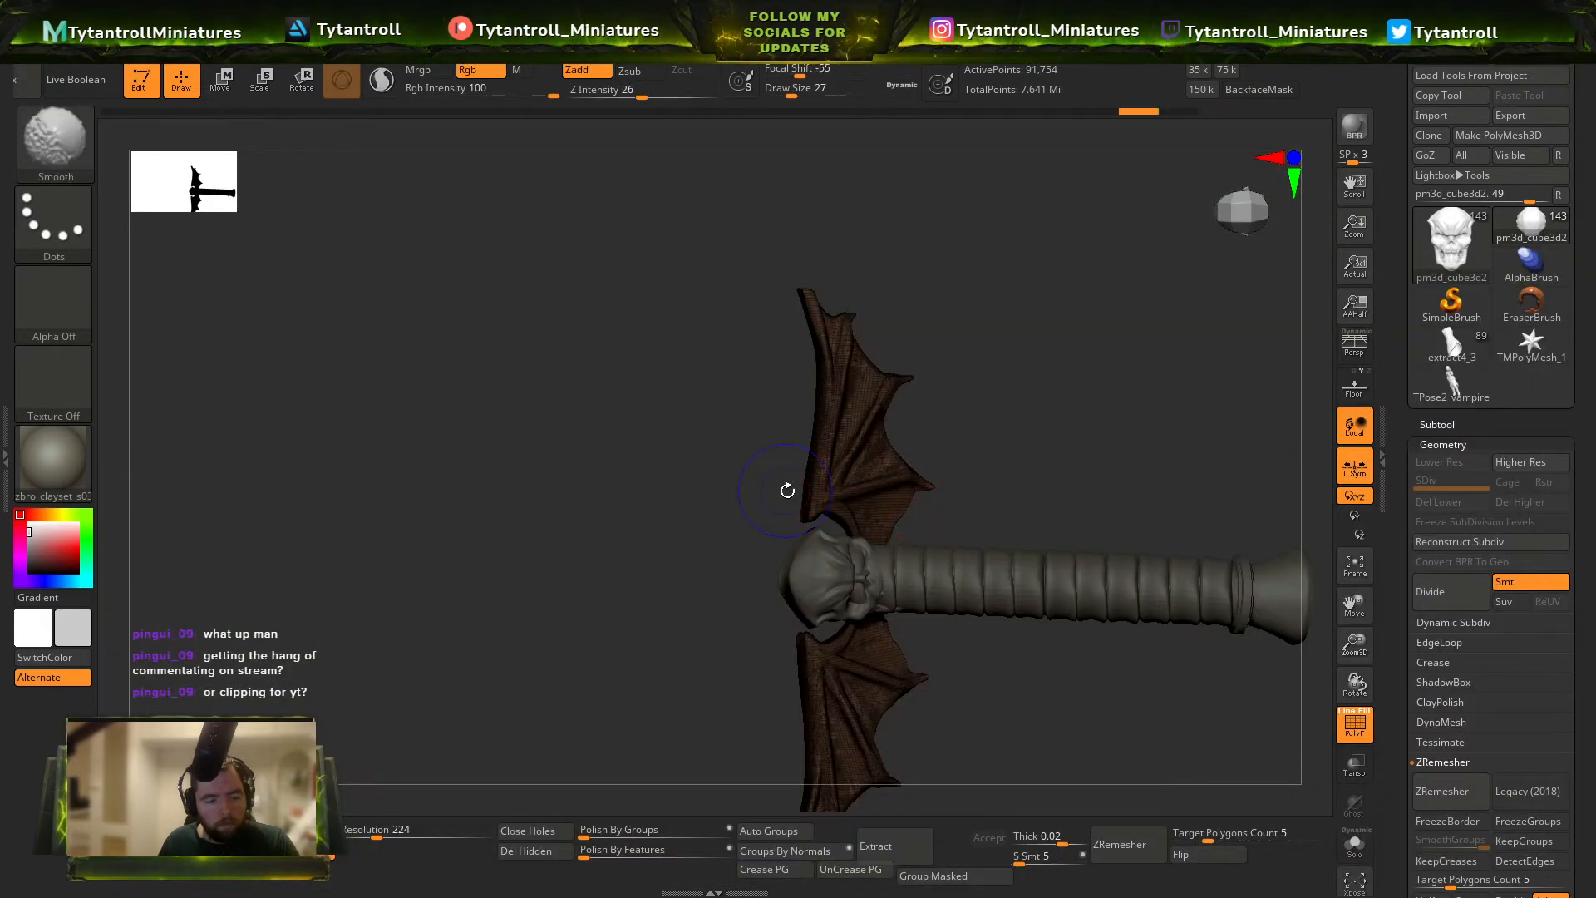
{"action": "right_click_drag", "start_coordinate": [788, 490], "coordinate": [783, 534], "text": "shift"}
{"action": "key", "text": "s"}
{"action": "left_click_drag", "start_coordinate": [783, 536], "coordinate": [805, 498]}
Select the skull and nudge it in depth so it sits centred over the grip.
{"action": "left_click", "coordinate": [874, 548], "text": "alt"}
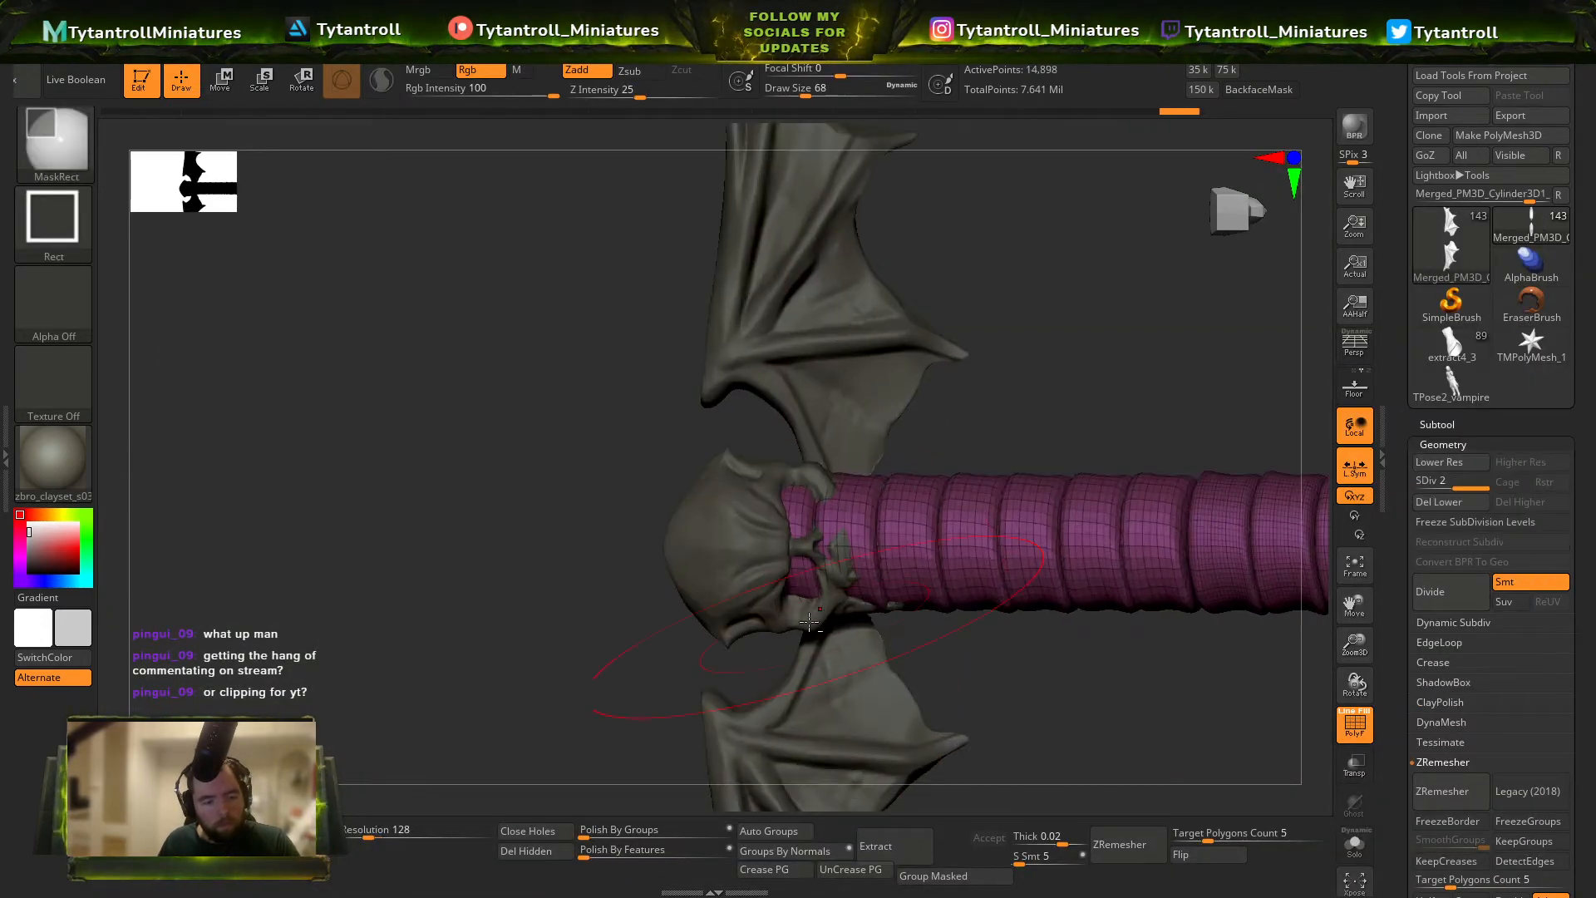
{"action": "left_click_drag", "start_coordinate": [874, 549], "coordinate": [790, 563]}
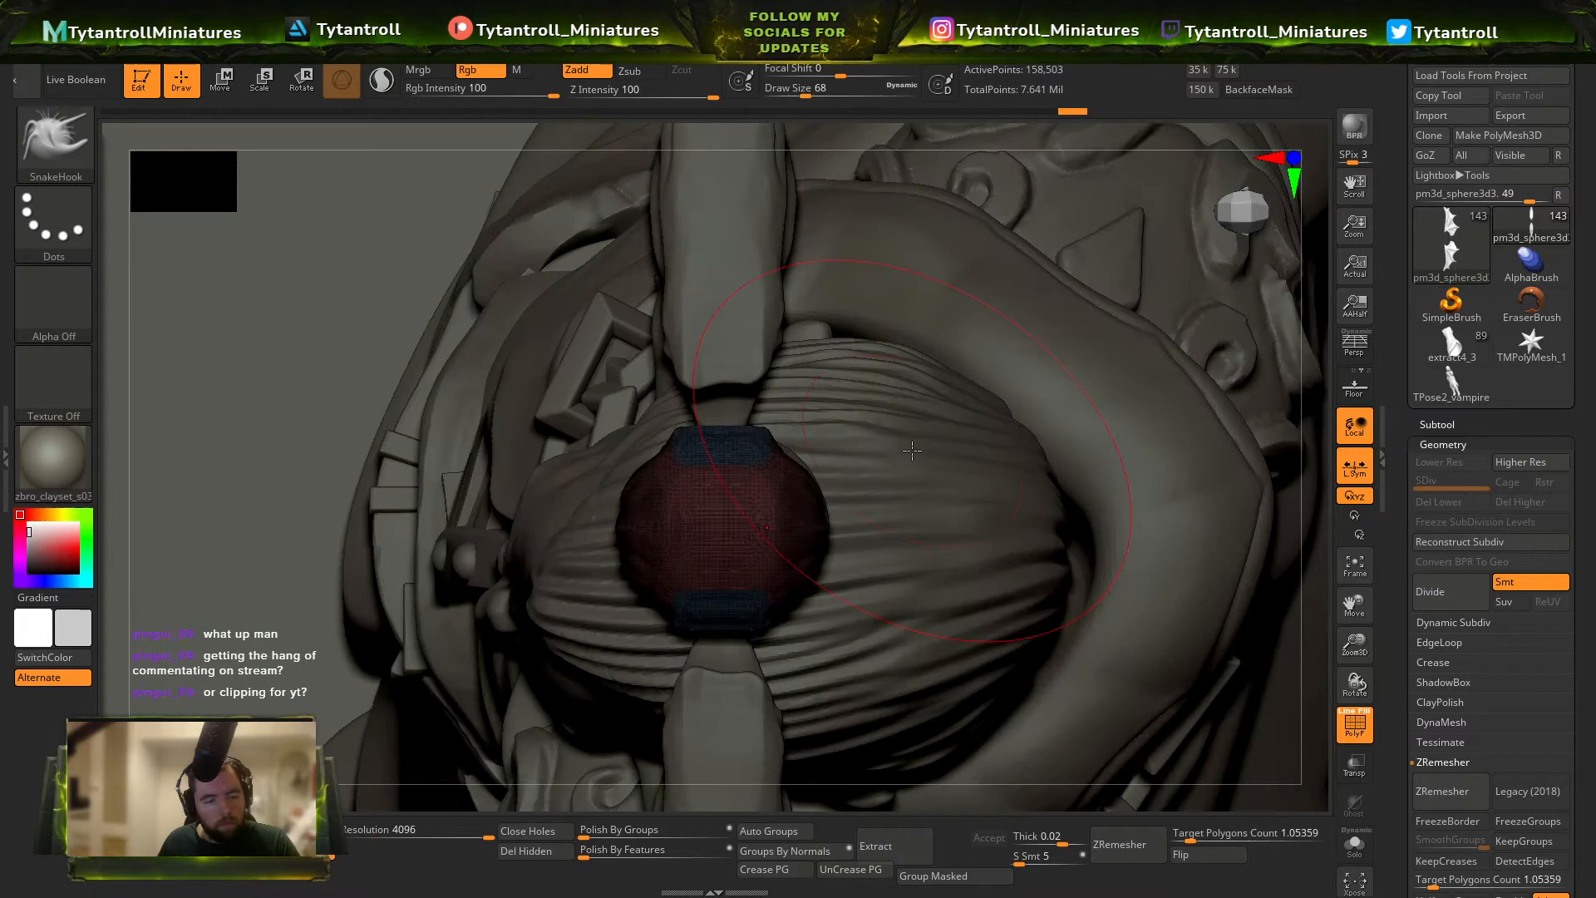
{"action": "left_click_drag", "start_coordinate": [999, 325], "coordinate": [739, 723], "text": "ctrl"}
{"action": "right_click_drag", "start_coordinate": [865, 749], "coordinate": [1139, 407], "text": "ctrl"}
{"action": "key", "text": "w"}
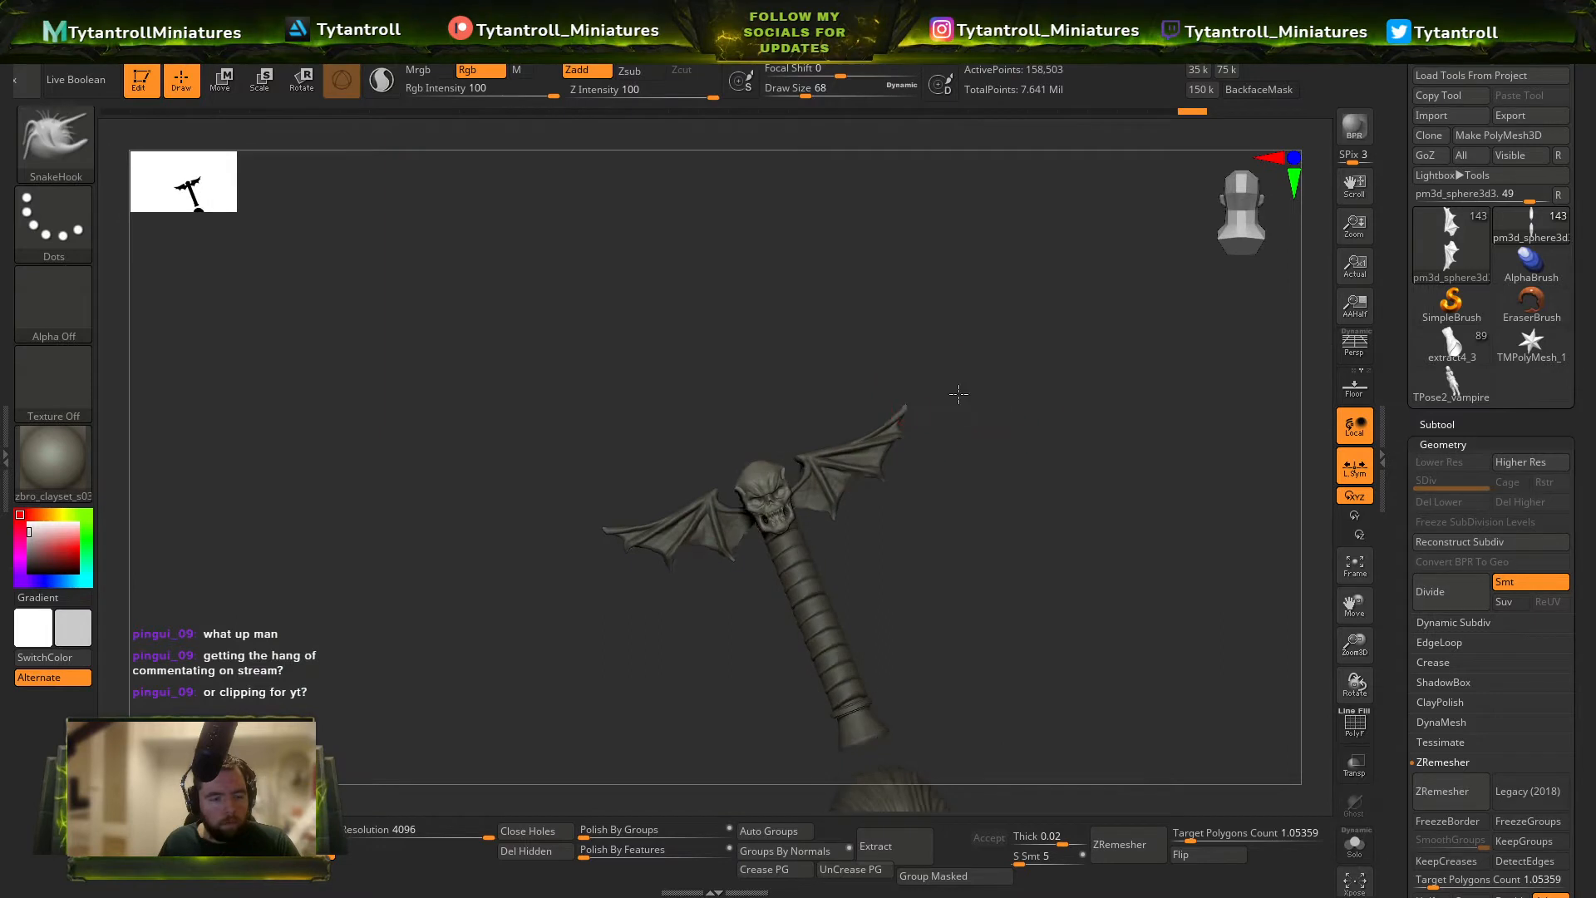
{"action": "mouse_move", "coordinate": [959, 394]}
{"action": "right_mouse_down", "text": "ctrl"}
{"action": "mouse_move", "coordinate": [1026, 524]}
{"action": "mouse_move", "coordinate": [970, 366]}
{"action": "right_mouse_up", "text": "ctrl"}
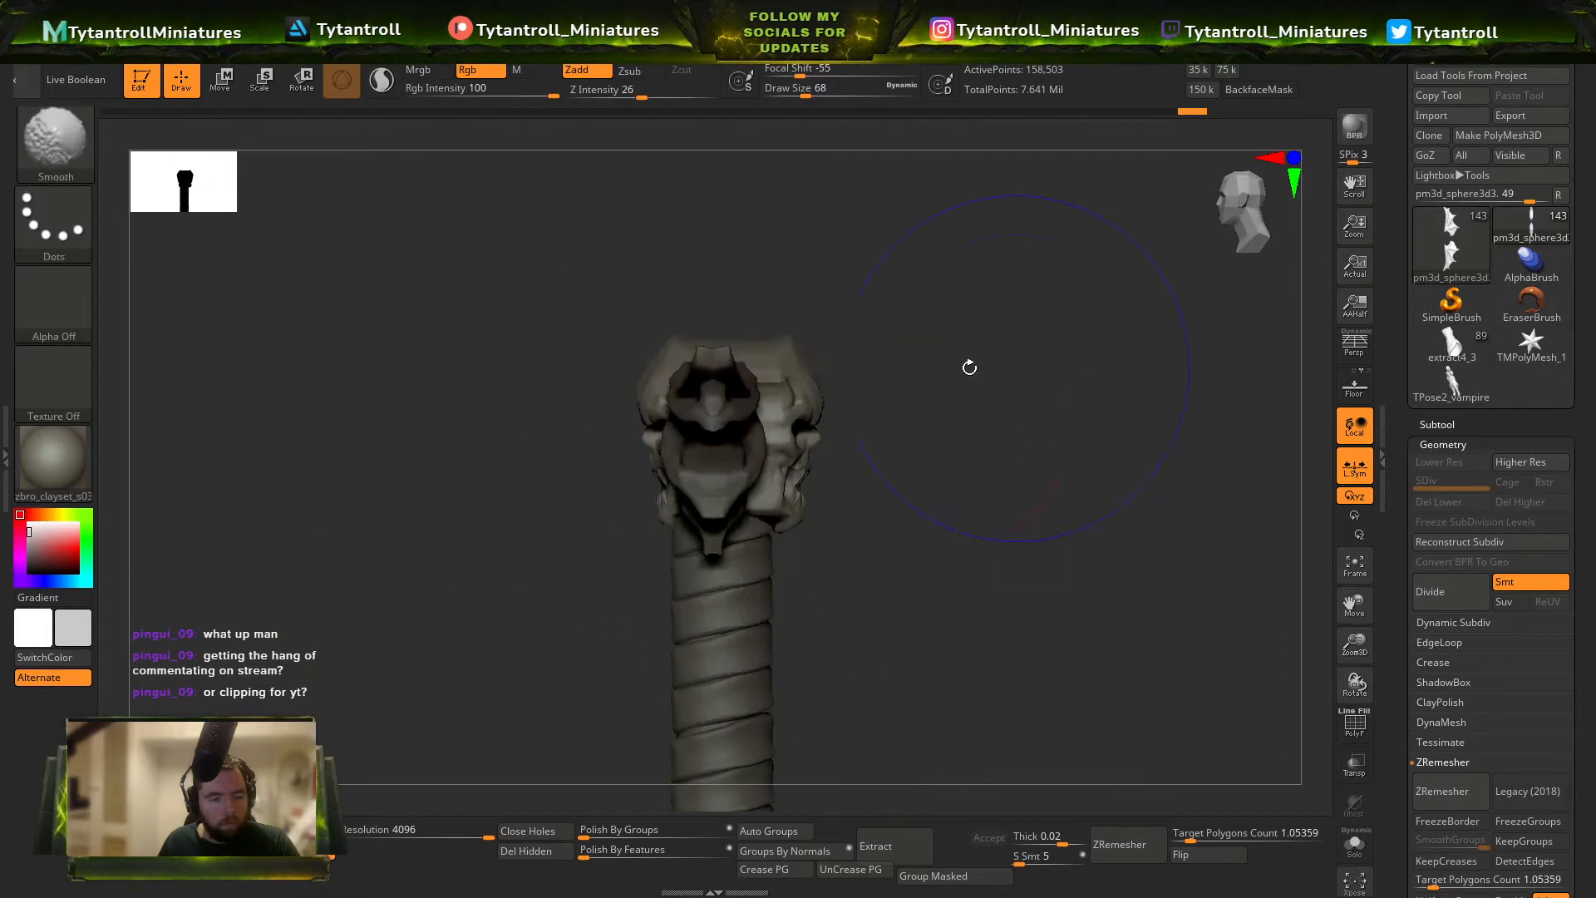
{"action": "key", "text": "w"}
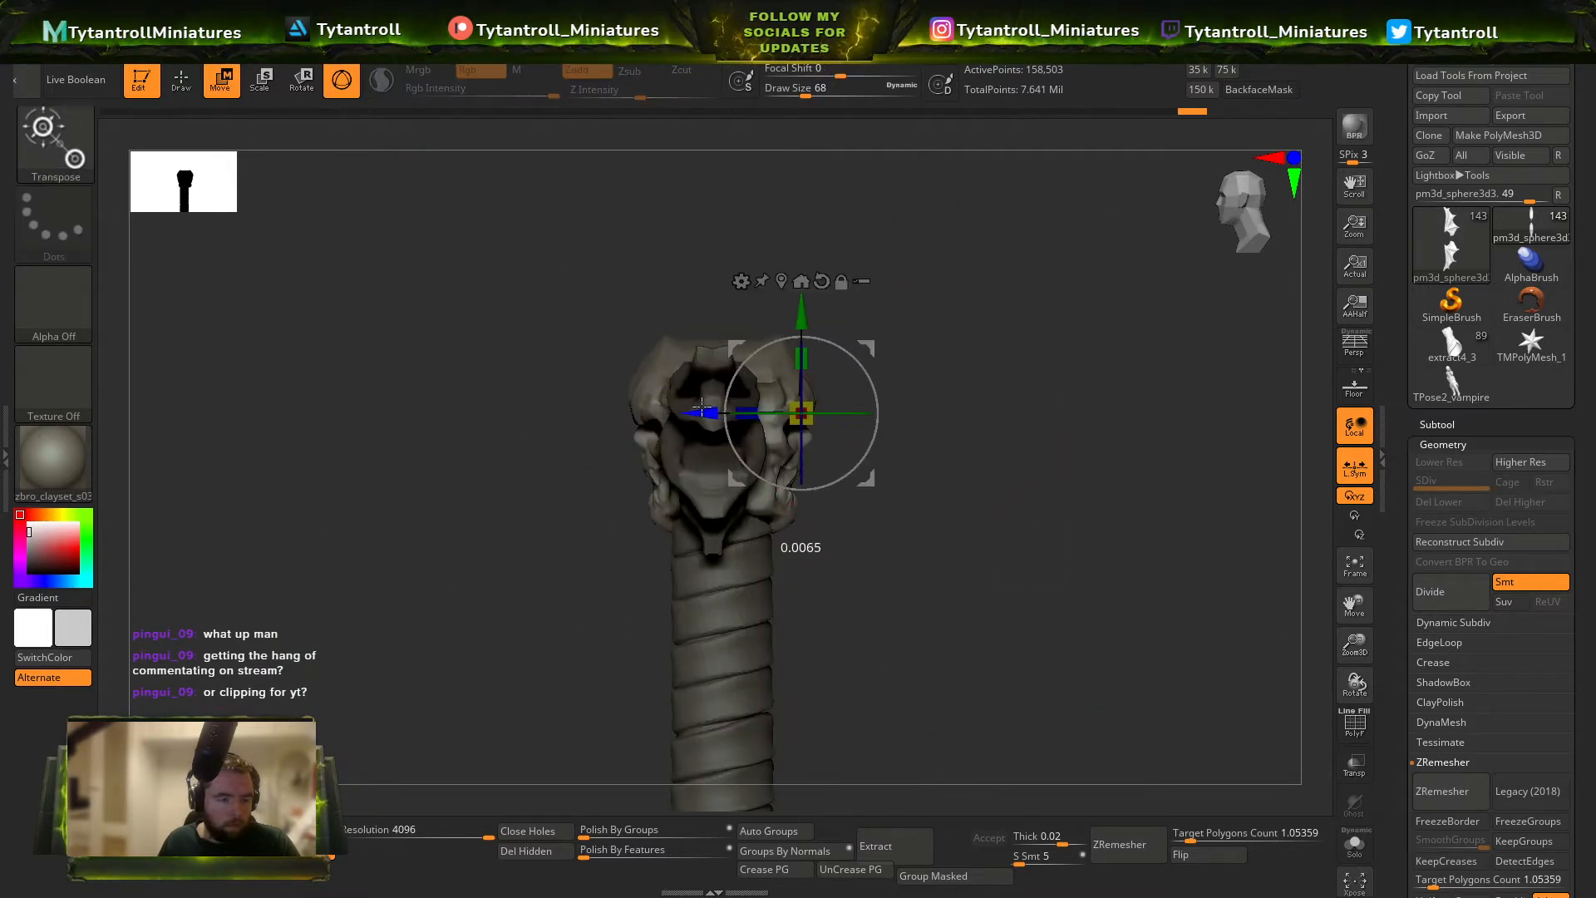
{"action": "key", "text": "q"}
{"action": "right_click_drag", "start_coordinate": [838, 400], "coordinate": [987, 399]}
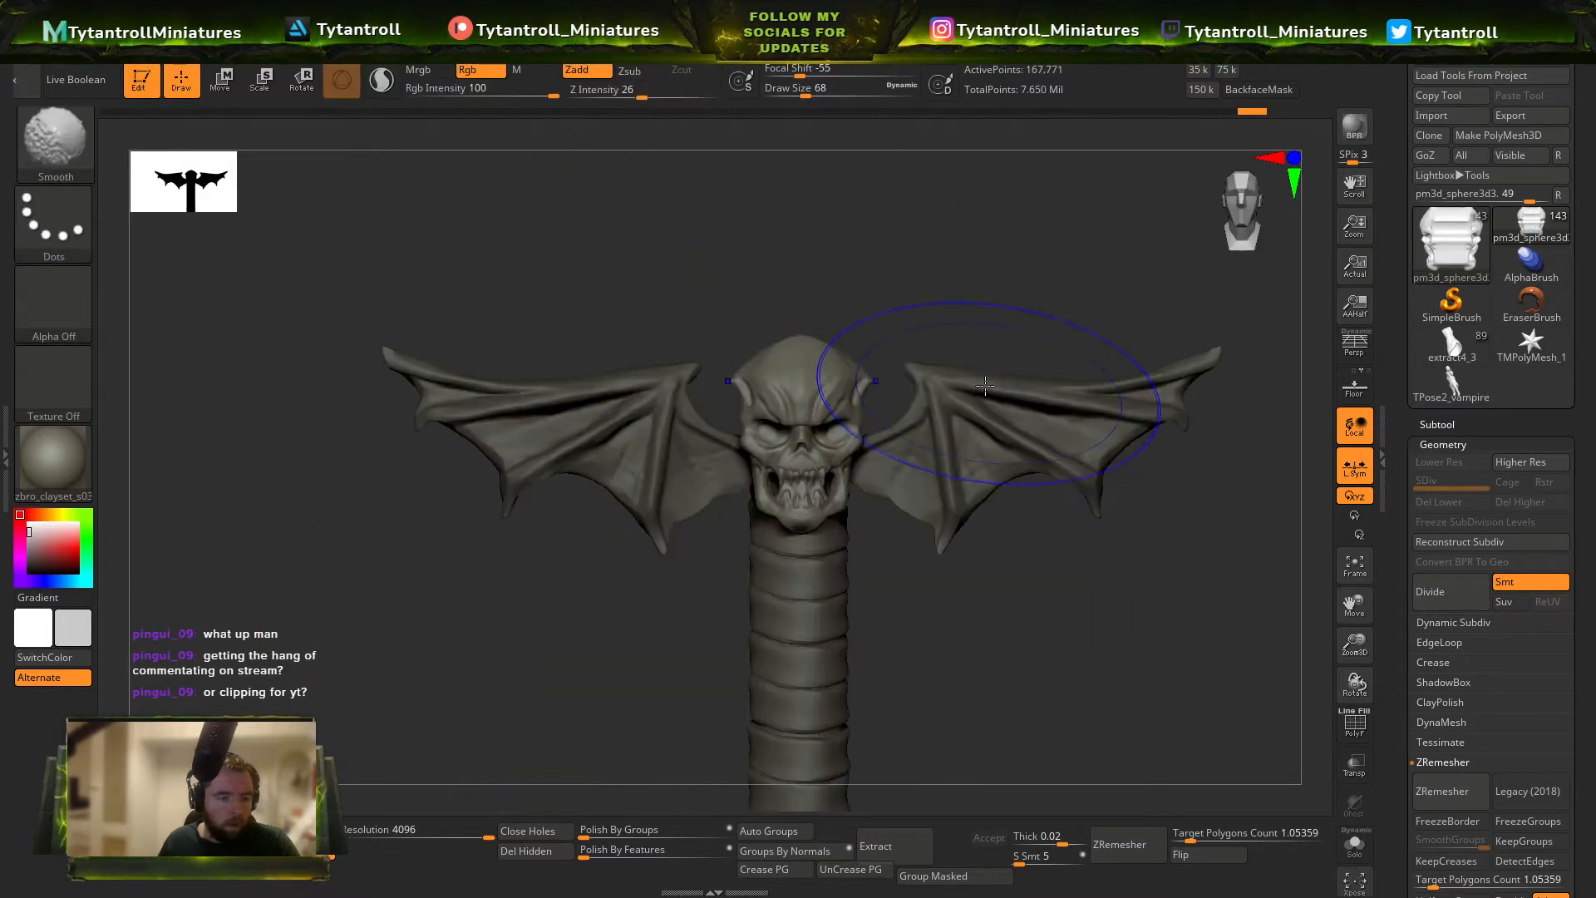
Inspect the back of the skull and its polygroups where it meets the wings and grip.
{"action": "right_click_drag", "start_coordinate": [865, 353], "coordinate": [913, 522], "text": "alt"}
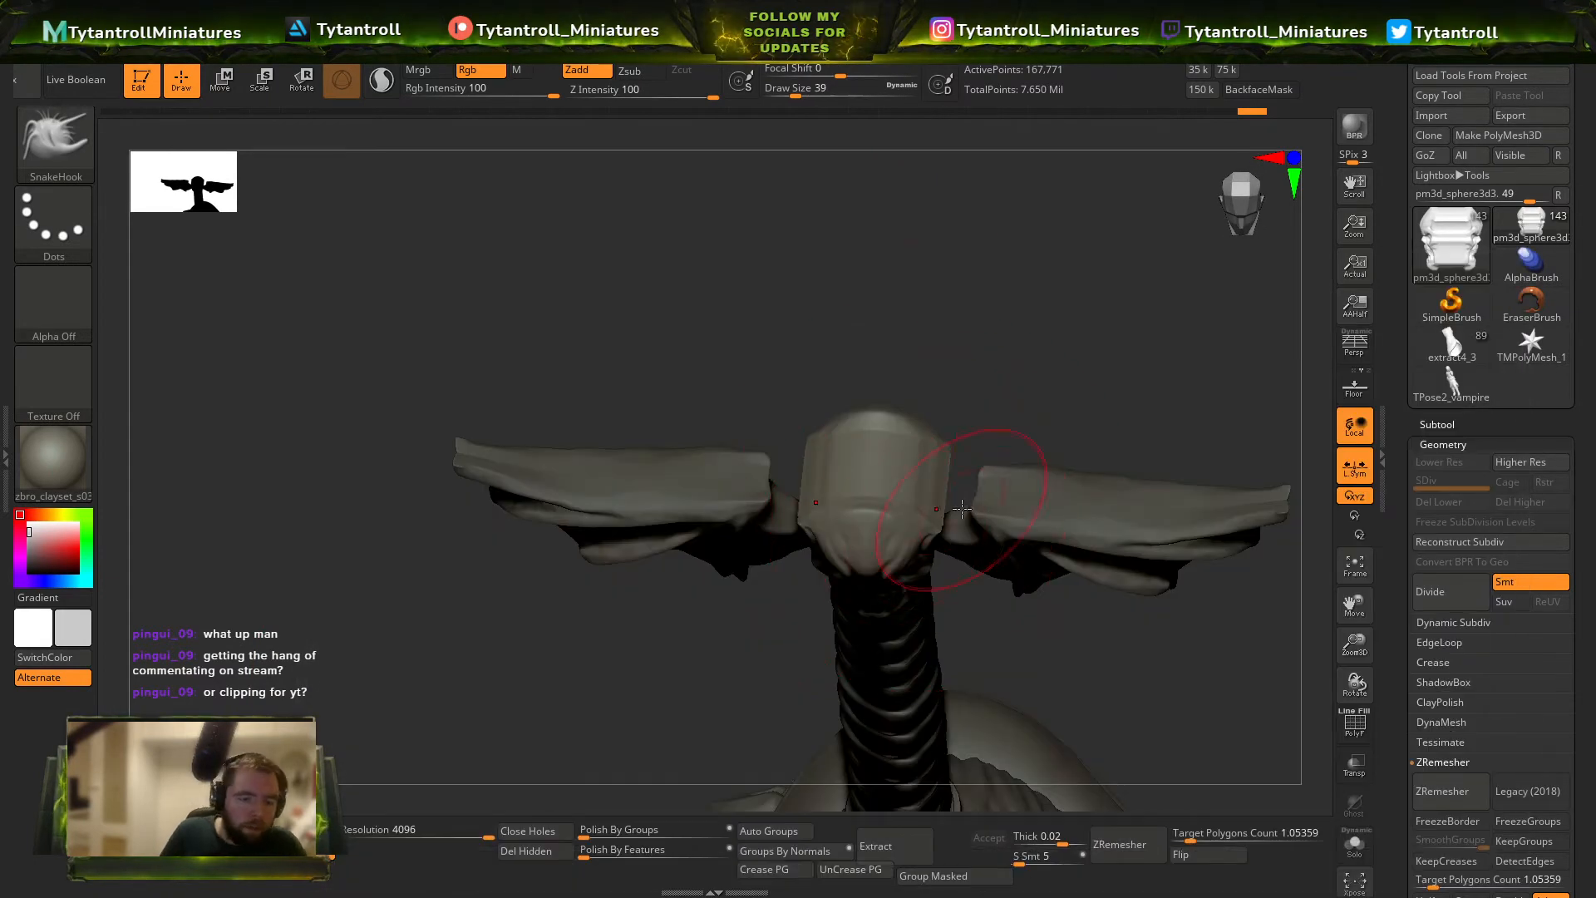
{"action": "right_click_drag", "start_coordinate": [1087, 376], "coordinate": [943, 486]}
{"action": "key", "text": "shift+f"}
{"action": "key", "text": "b"}
{"action": "key", "text": "t"}
{"action": "key", "text": "d"}
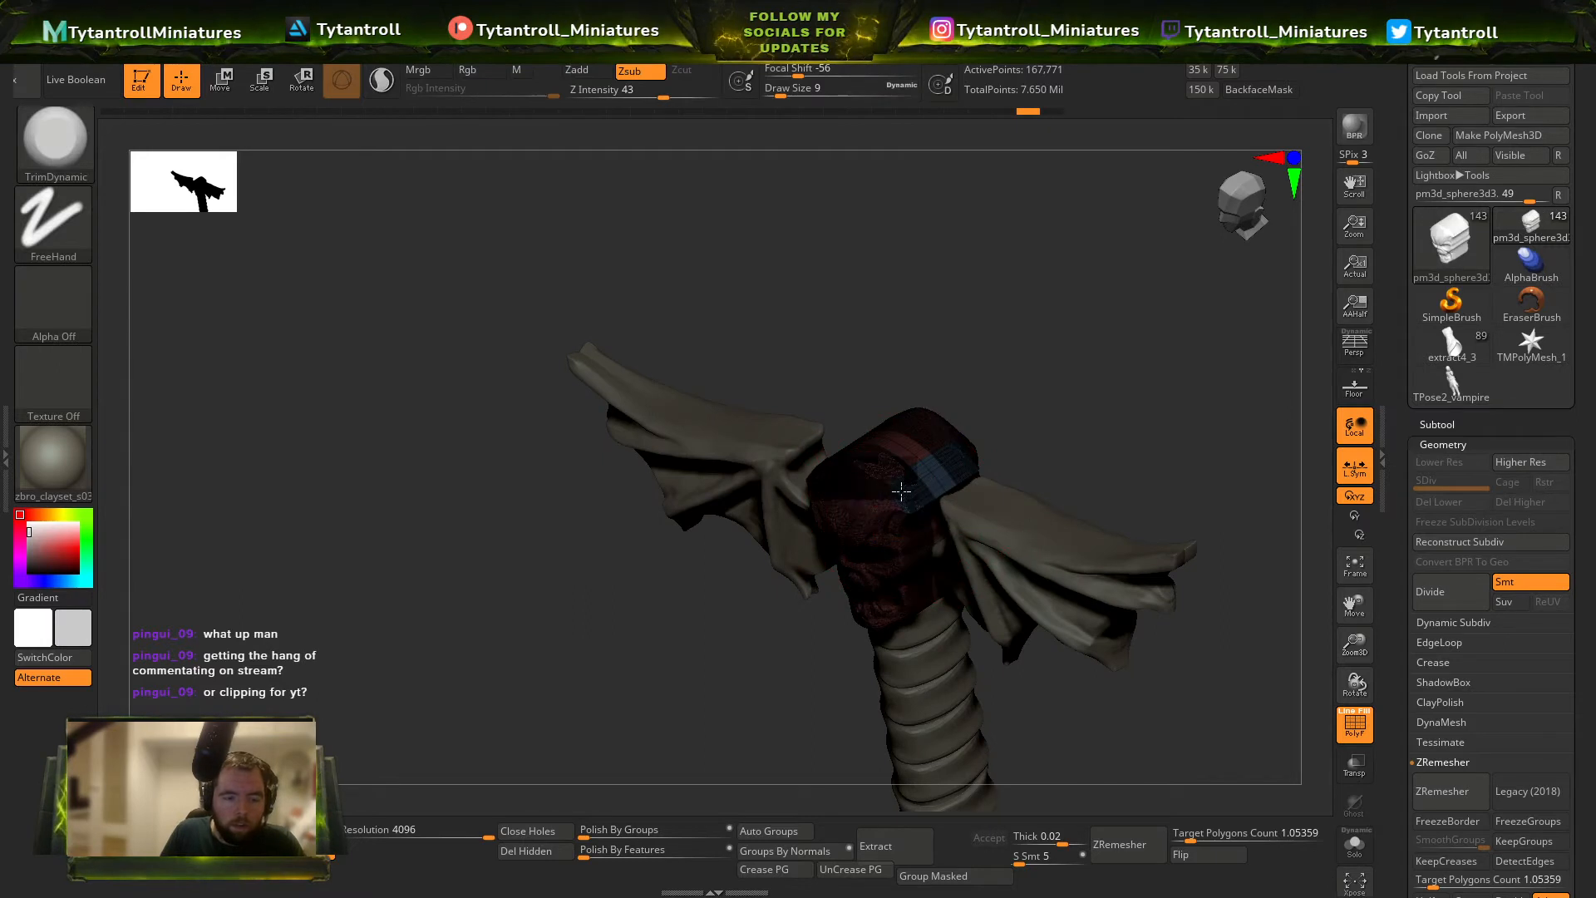
{"action": "key", "text": "shift+f"}
Append a Cube3D as a new subtool and make it the active one.
{"action": "right_click_drag", "start_coordinate": [1094, 400], "coordinate": [1163, 241], "text": "ctrl"}
{"action": "left_click", "coordinate": [1448, 424]}
{"action": "left_click", "coordinate": [1530, 742]}
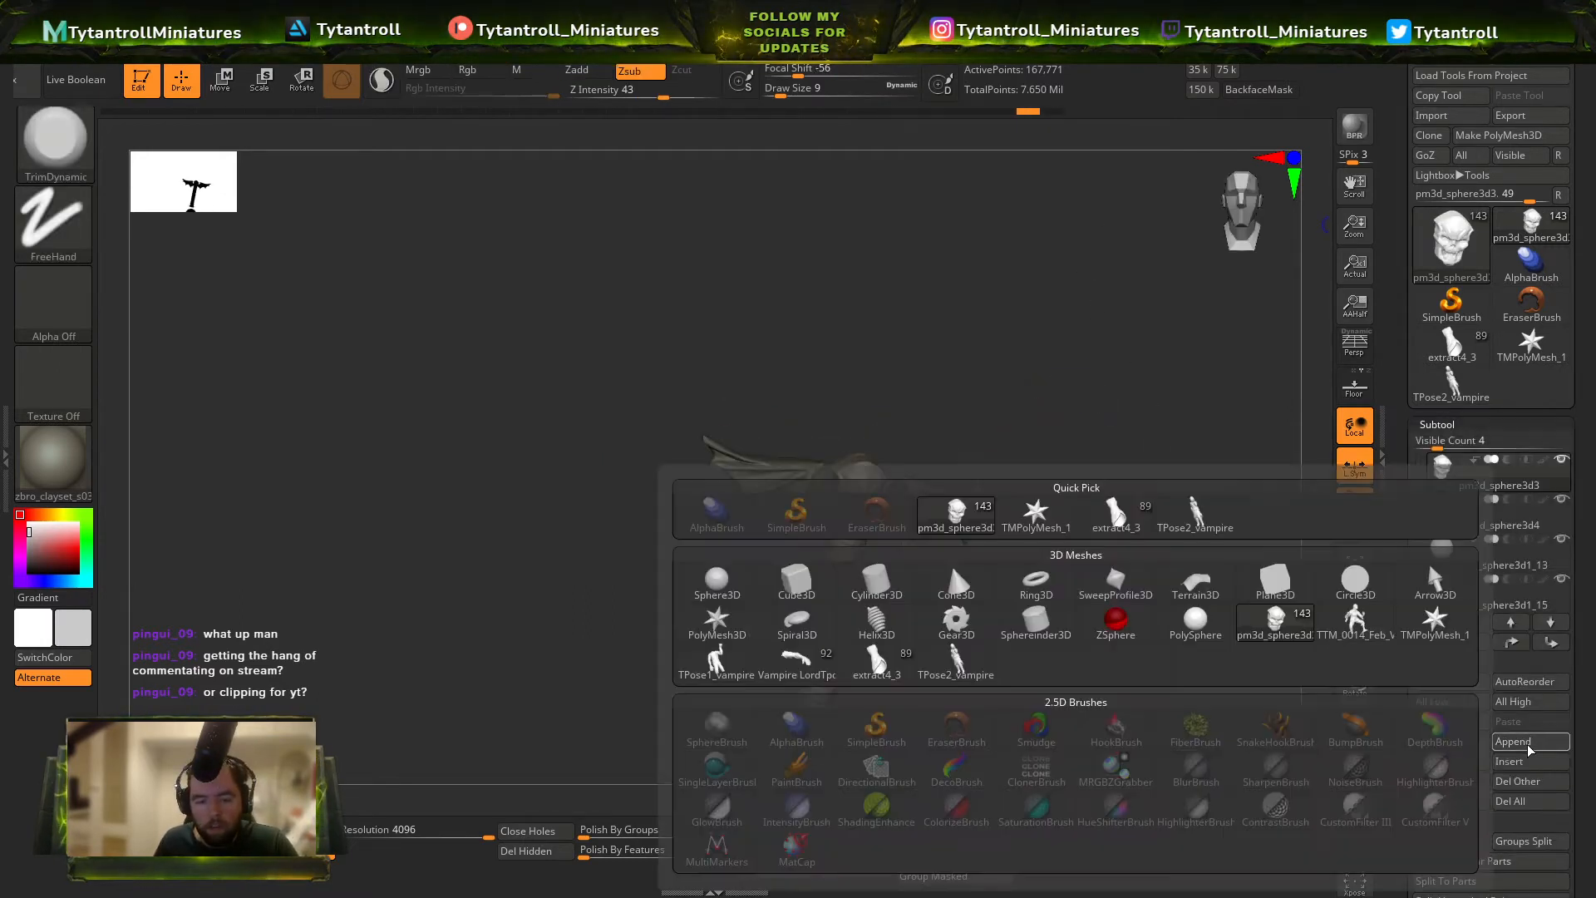
{"action": "left_click", "coordinate": [813, 588]}
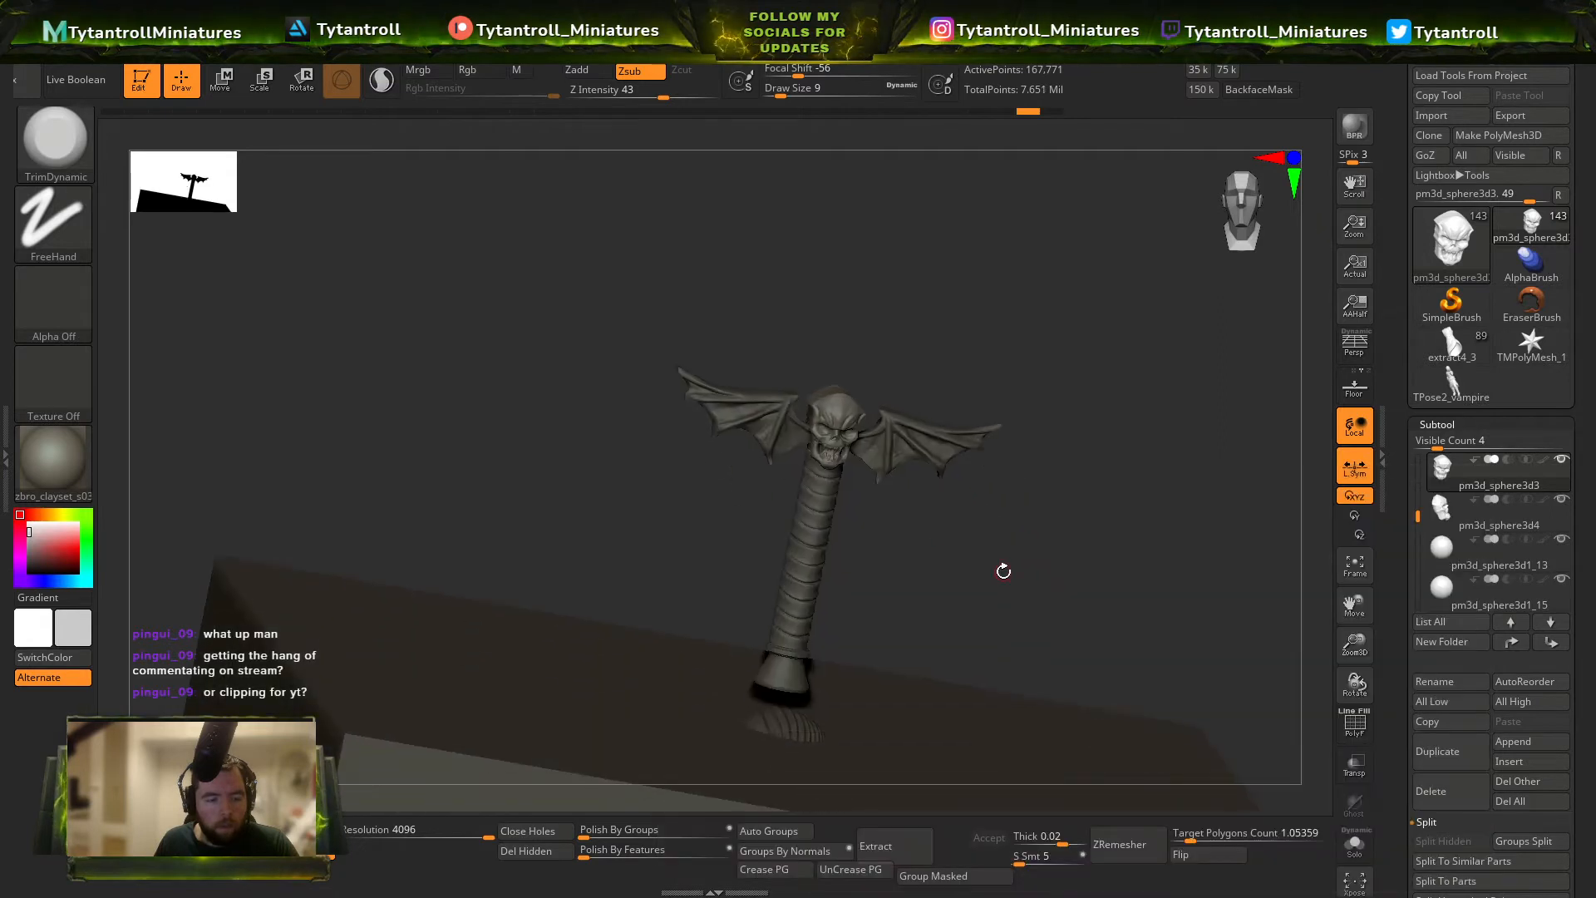
{"action": "left_click", "coordinate": [937, 578], "text": "alt"}
Raise the cube above the miniature and scale it down in width and depth into a tall, thin slab.
{"action": "right_click_drag", "start_coordinate": [974, 474], "coordinate": [987, 442], "text": "shift"}
{"action": "key", "text": "w"}
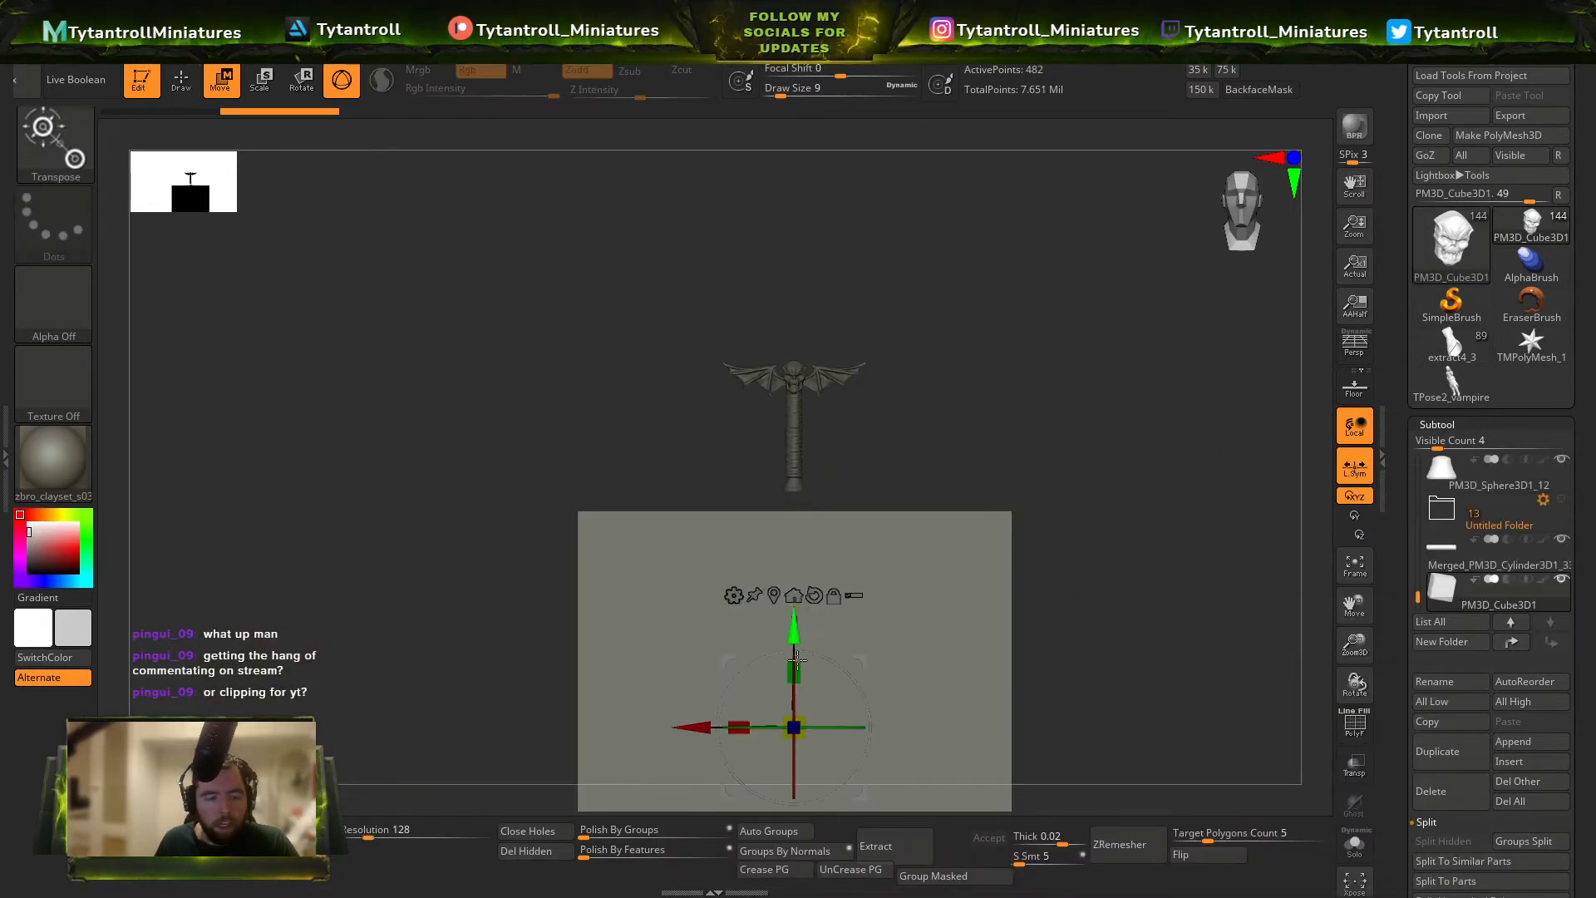
{"action": "left_click_drag", "start_coordinate": [797, 635], "coordinate": [798, 226]}
{"action": "left_click_drag", "start_coordinate": [739, 317], "coordinate": [1001, 314]}
{"action": "right_click_drag", "start_coordinate": [894, 308], "coordinate": [943, 304], "text": "shift"}
{"action": "left_click_drag", "start_coordinate": [650, 286], "coordinate": [480, 296]}
{"action": "left_click_drag", "start_coordinate": [620, 297], "coordinate": [483, 300]}
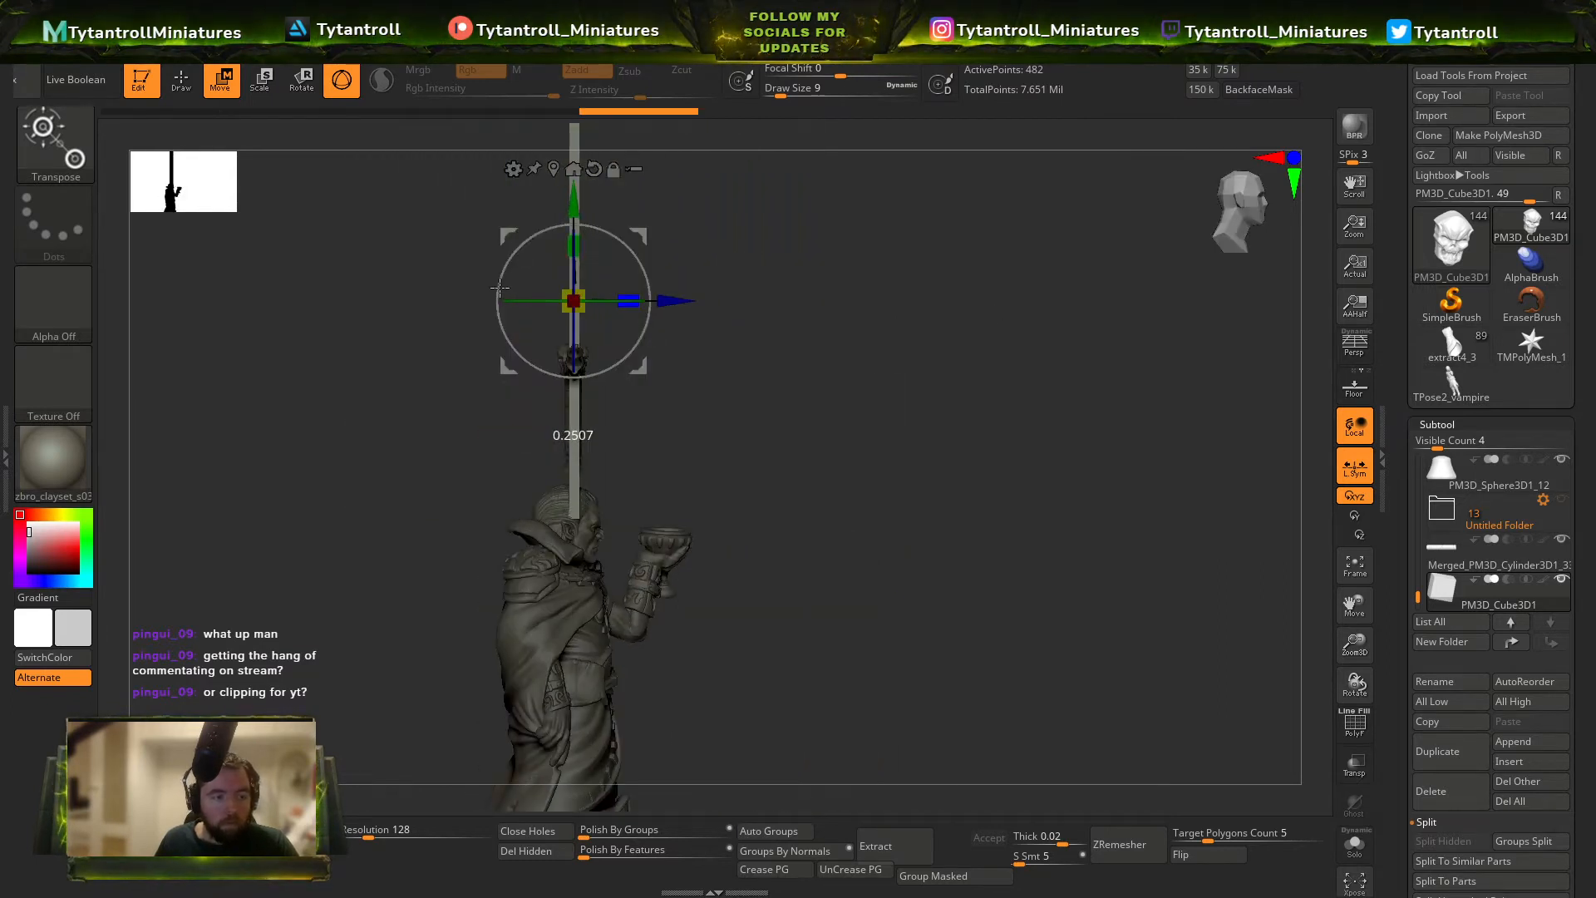
{"action": "right_click_drag", "start_coordinate": [773, 325], "coordinate": [722, 320], "text": "shift"}
{"action": "right_click_drag", "start_coordinate": [743, 239], "coordinate": [748, 344], "text": "ctrl"}
{"action": "right_click_drag", "start_coordinate": [748, 344], "coordinate": [690, 458], "text": "alt"}
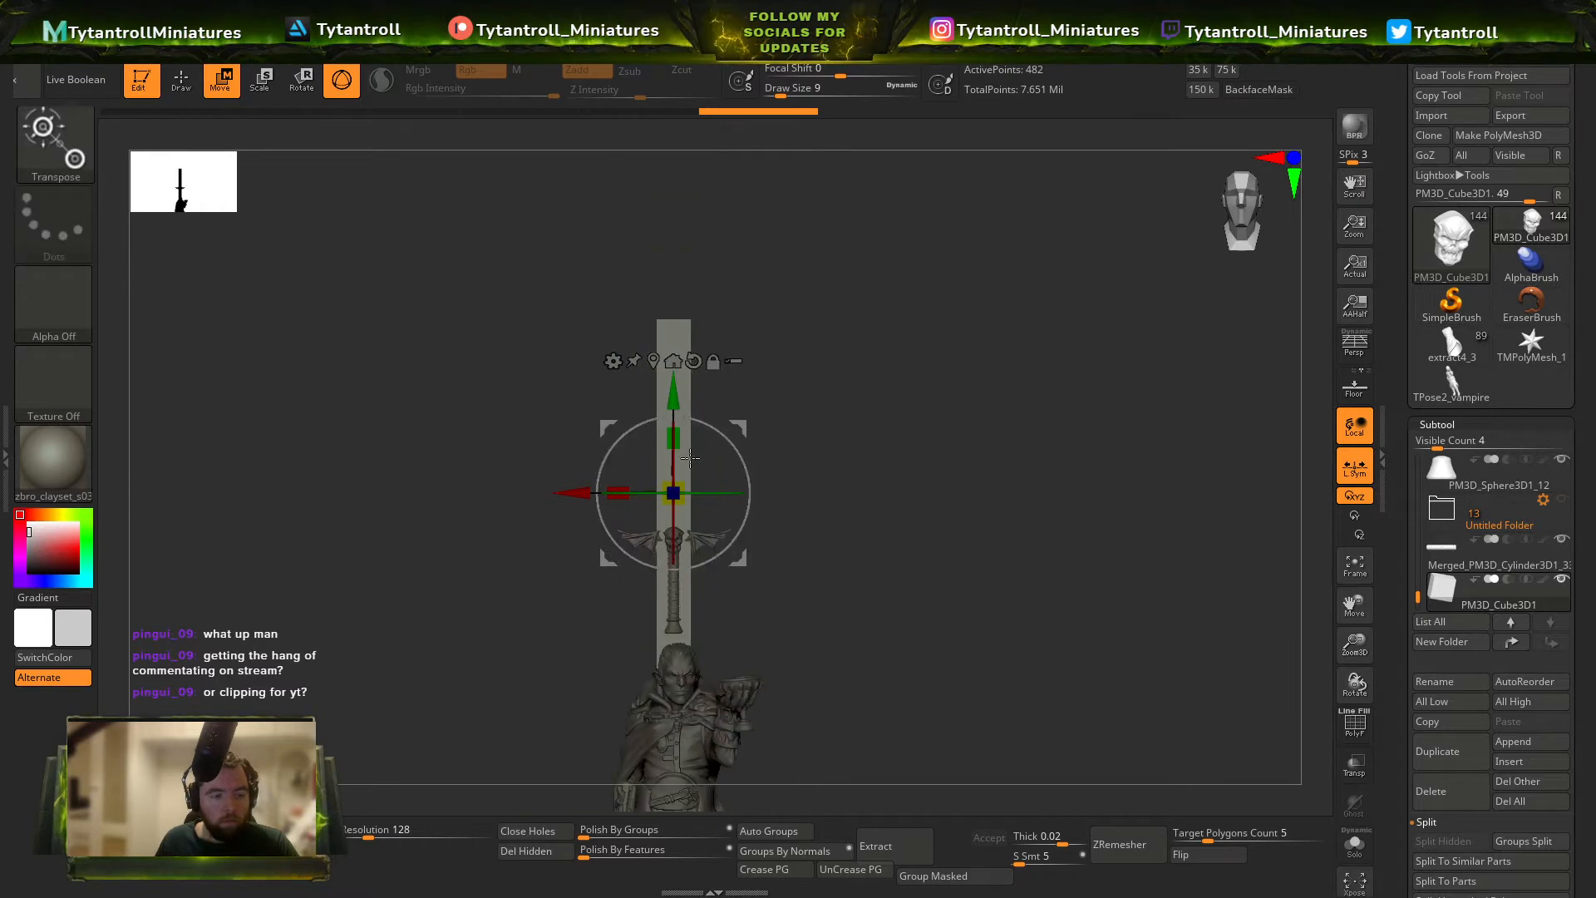
Narrow the slab to blade width and shift it vertically so it rises high above the winged skull.
{"action": "left_click_drag", "start_coordinate": [615, 491], "coordinate": [659, 486]}
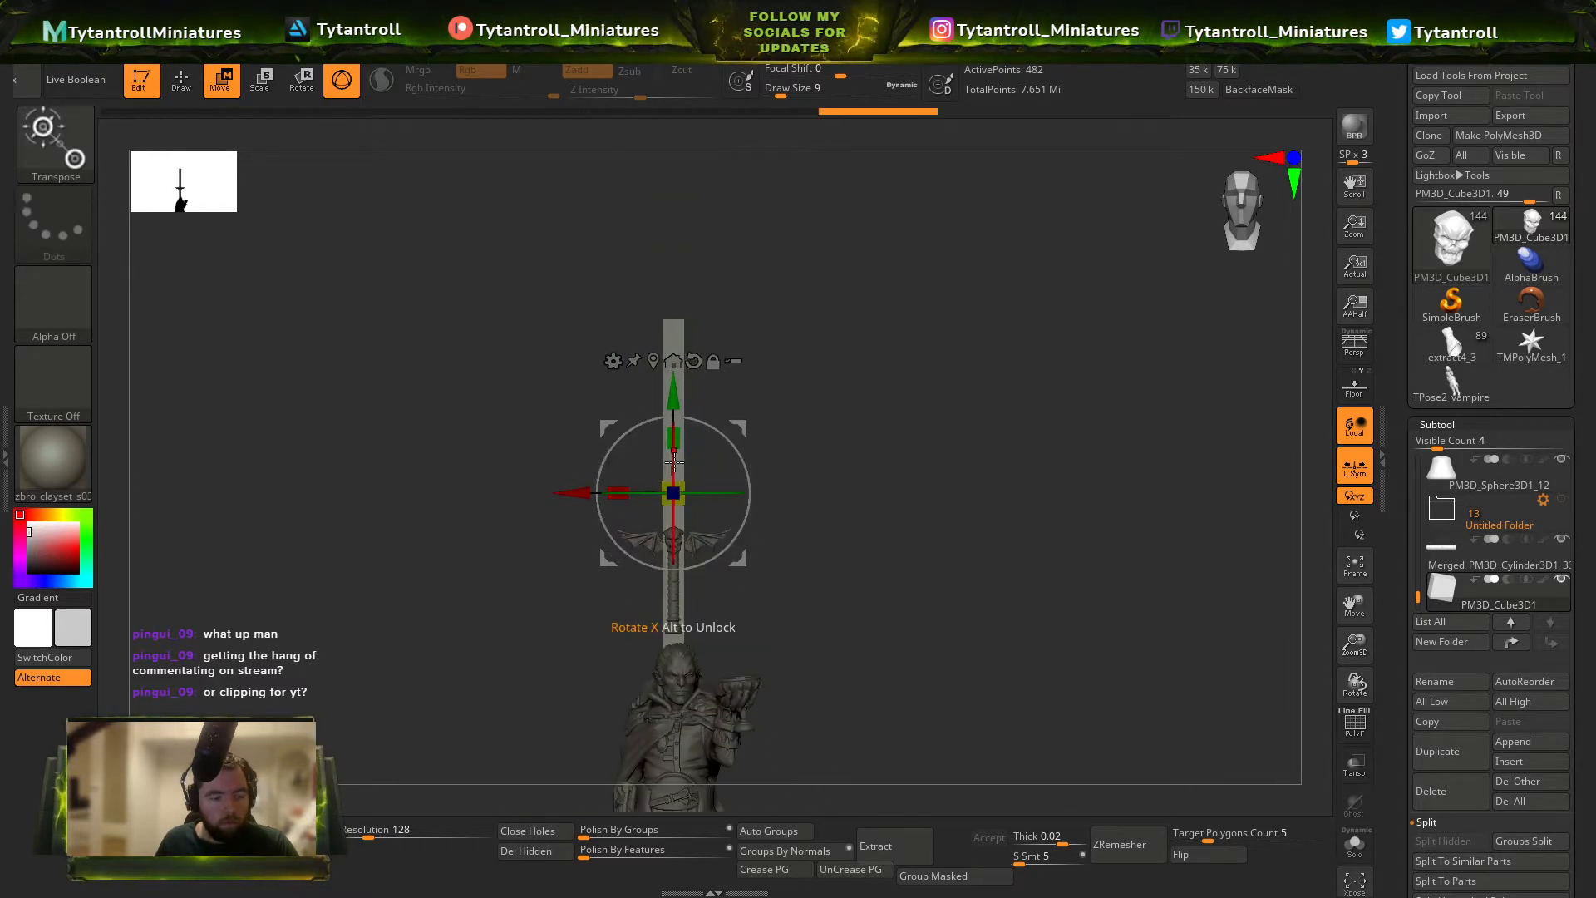
{"action": "left_click_drag", "start_coordinate": [674, 390], "coordinate": [673, 276]}
{"action": "mouse_move", "coordinate": [725, 280]}
{"action": "right_mouse_down", "text": "ctrl"}
{"action": "mouse_move", "coordinate": [786, 274]}
{"action": "mouse_move", "coordinate": [704, 274]}
{"action": "right_mouse_up", "text": "ctrl"}
{"action": "left_click_drag", "start_coordinate": [682, 272], "coordinate": [685, 347]}
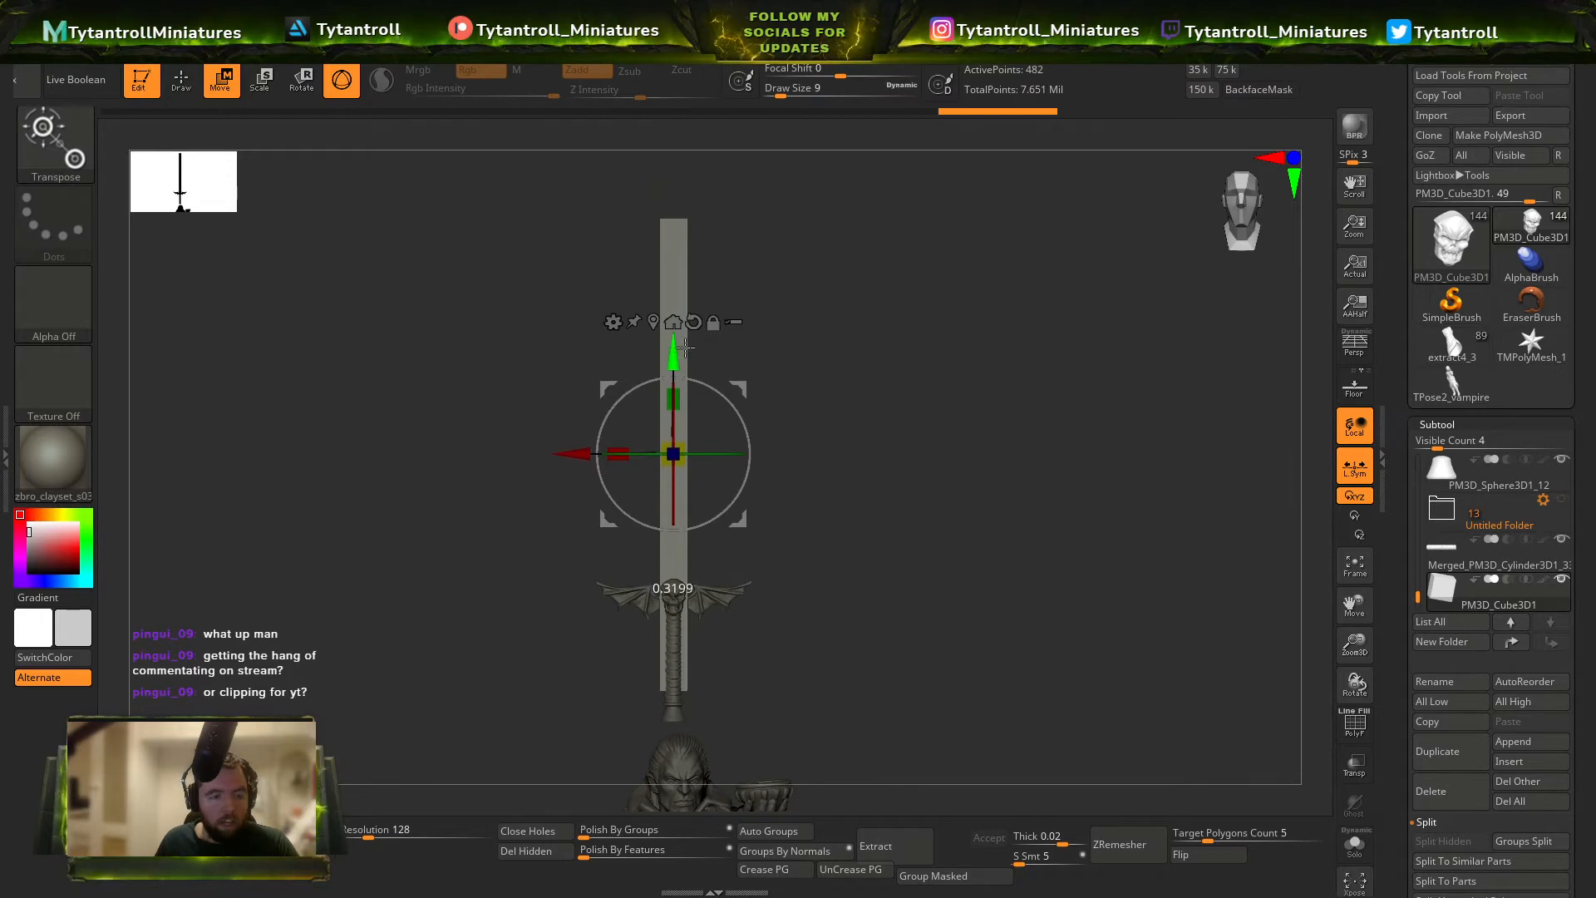
{"action": "left_click", "coordinate": [198, 76]}
{"action": "right_click_drag", "start_coordinate": [581, 374], "coordinate": [644, 474], "text": "ctrl"}
{"action": "key", "text": "w"}
{"action": "left_click_drag", "start_coordinate": [674, 338], "coordinate": [673, 429]}
{"action": "right_click_drag", "start_coordinate": [906, 545], "coordinate": [859, 360], "text": "ctrl"}
{"action": "left_click", "coordinate": [176, 87]}
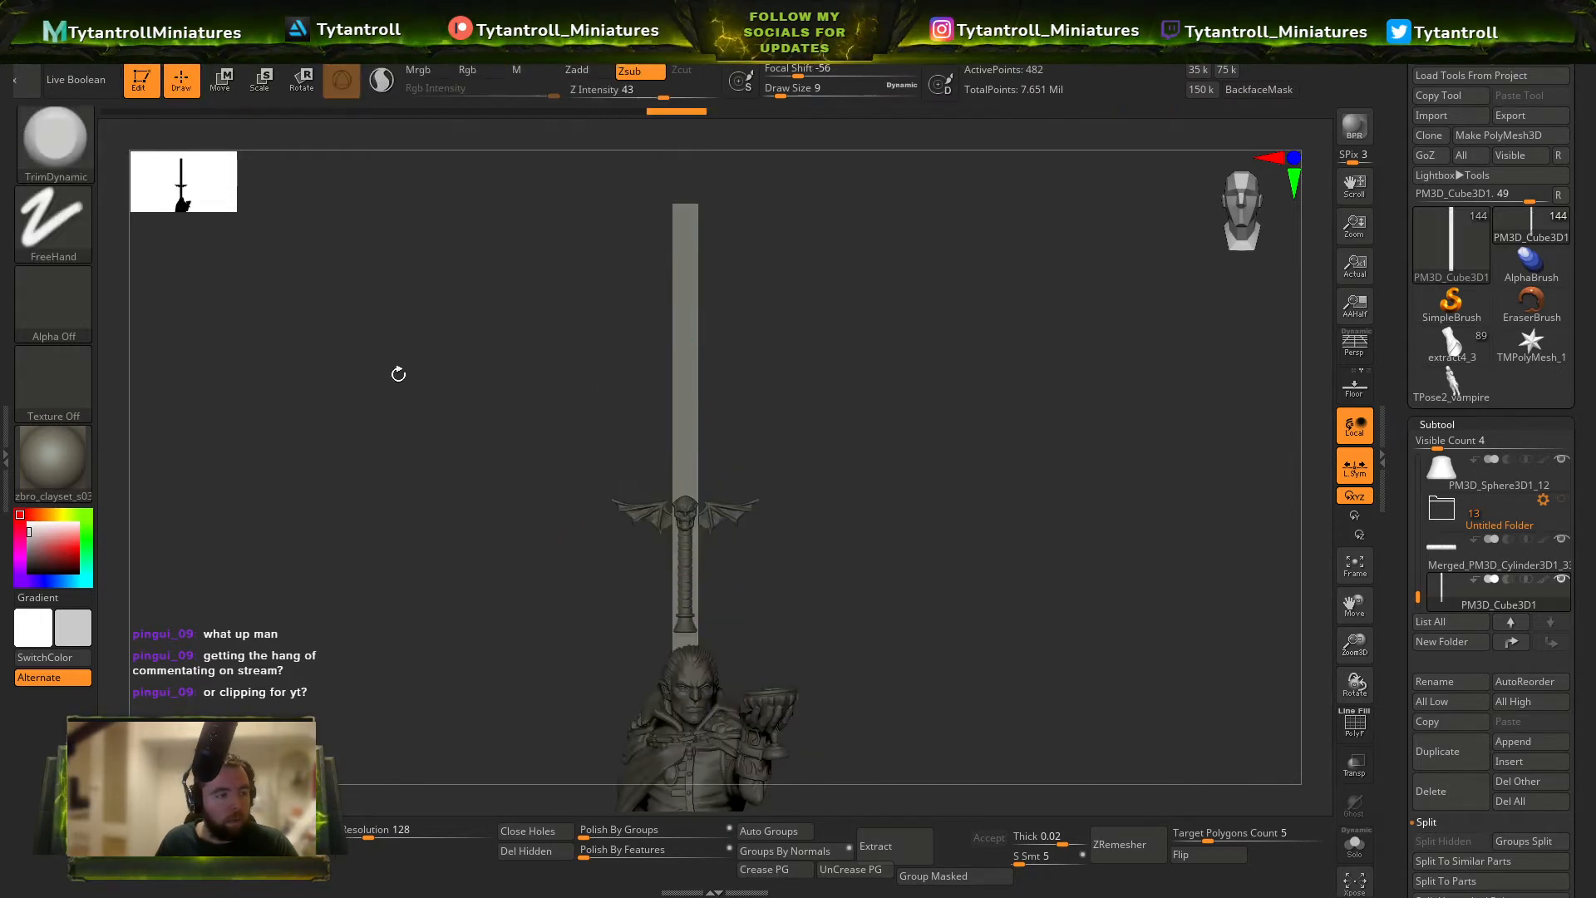
Hide the lower part of the slab that overlaps the grip using a lasso selection.
{"action": "mouse_move", "coordinate": [819, 461]}
{"action": "right_mouse_down", "text": "ctrl"}
{"action": "mouse_move", "coordinate": [830, 634]}
{"action": "mouse_move", "coordinate": [955, 463]}
{"action": "mouse_move", "coordinate": [958, 424]}
{"action": "right_mouse_up", "text": "ctrl"}
{"action": "left_click_drag", "start_coordinate": [944, 665], "coordinate": [701, 663], "text": "ctrl+alt+shift"}
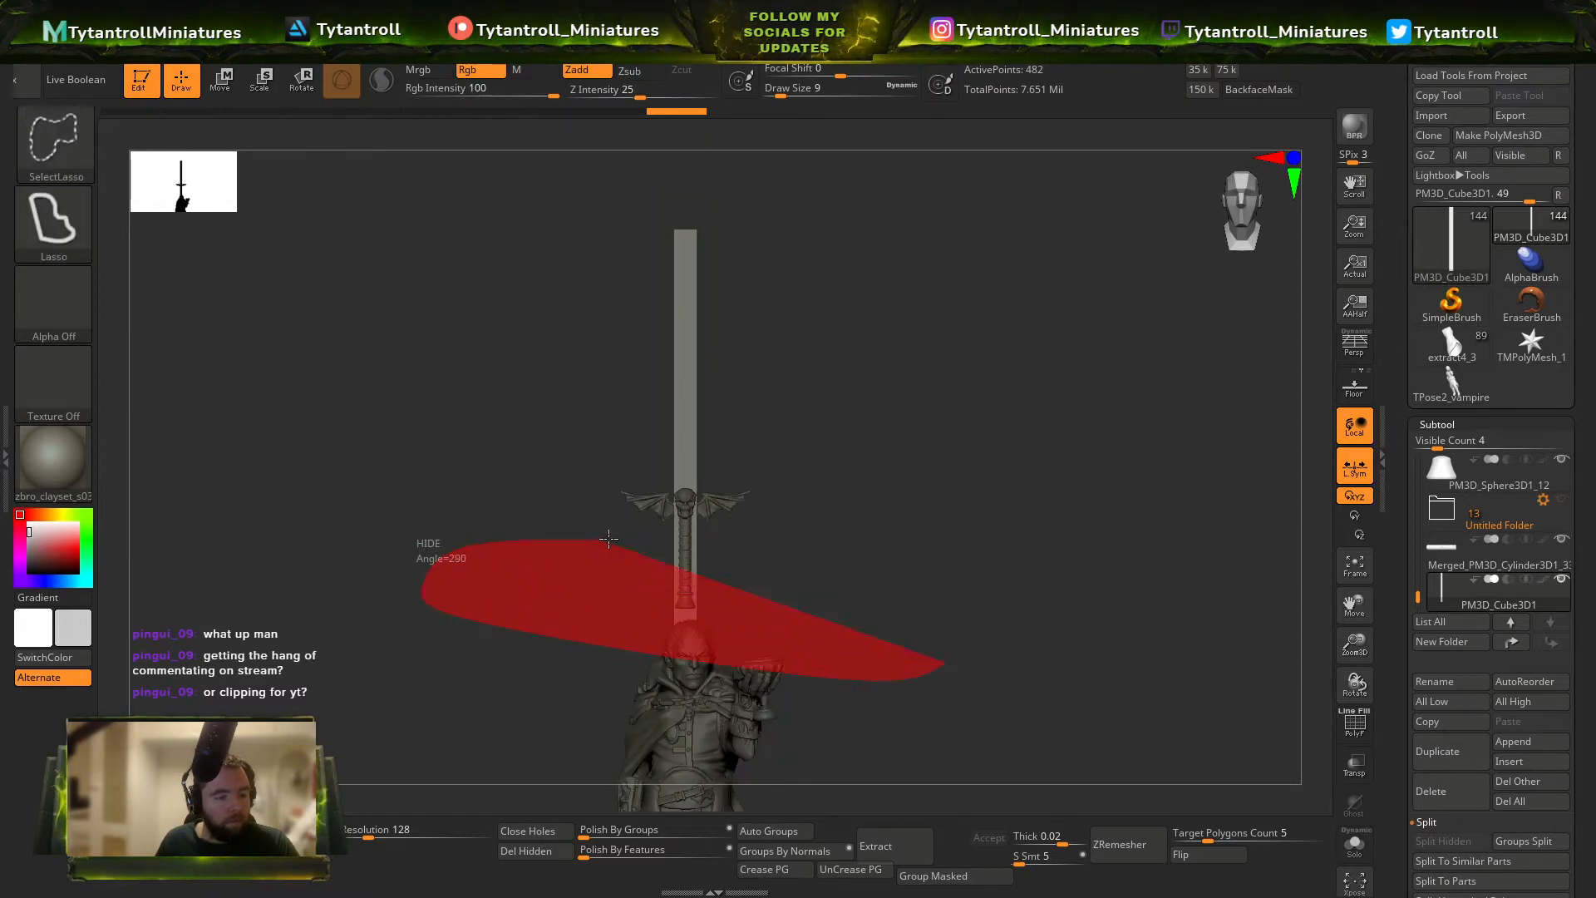
{"action": "left_click_drag", "start_coordinate": [609, 539], "coordinate": [740, 553], "text": "ctrl+alt+shift"}
{"action": "right_click_drag", "start_coordinate": [740, 588], "coordinate": [803, 678], "text": "ctrl"}
{"action": "mouse_move", "coordinate": [890, 636]}
{"action": "left_mouse_down", "text": "ctrl+alt+shift"}
{"action": "mouse_move", "coordinate": [550, 610]}
{"action": "mouse_move", "coordinate": [731, 585]}
{"action": "left_mouse_up", "text": "ctrl+alt+shift"}
{"action": "key", "text": "ctrl+z"}
Delete the slab's hidden lower part and close the hole at its cut end.
{"action": "key", "text": "ctrl+z"}
{"action": "key", "text": "shift+f"}
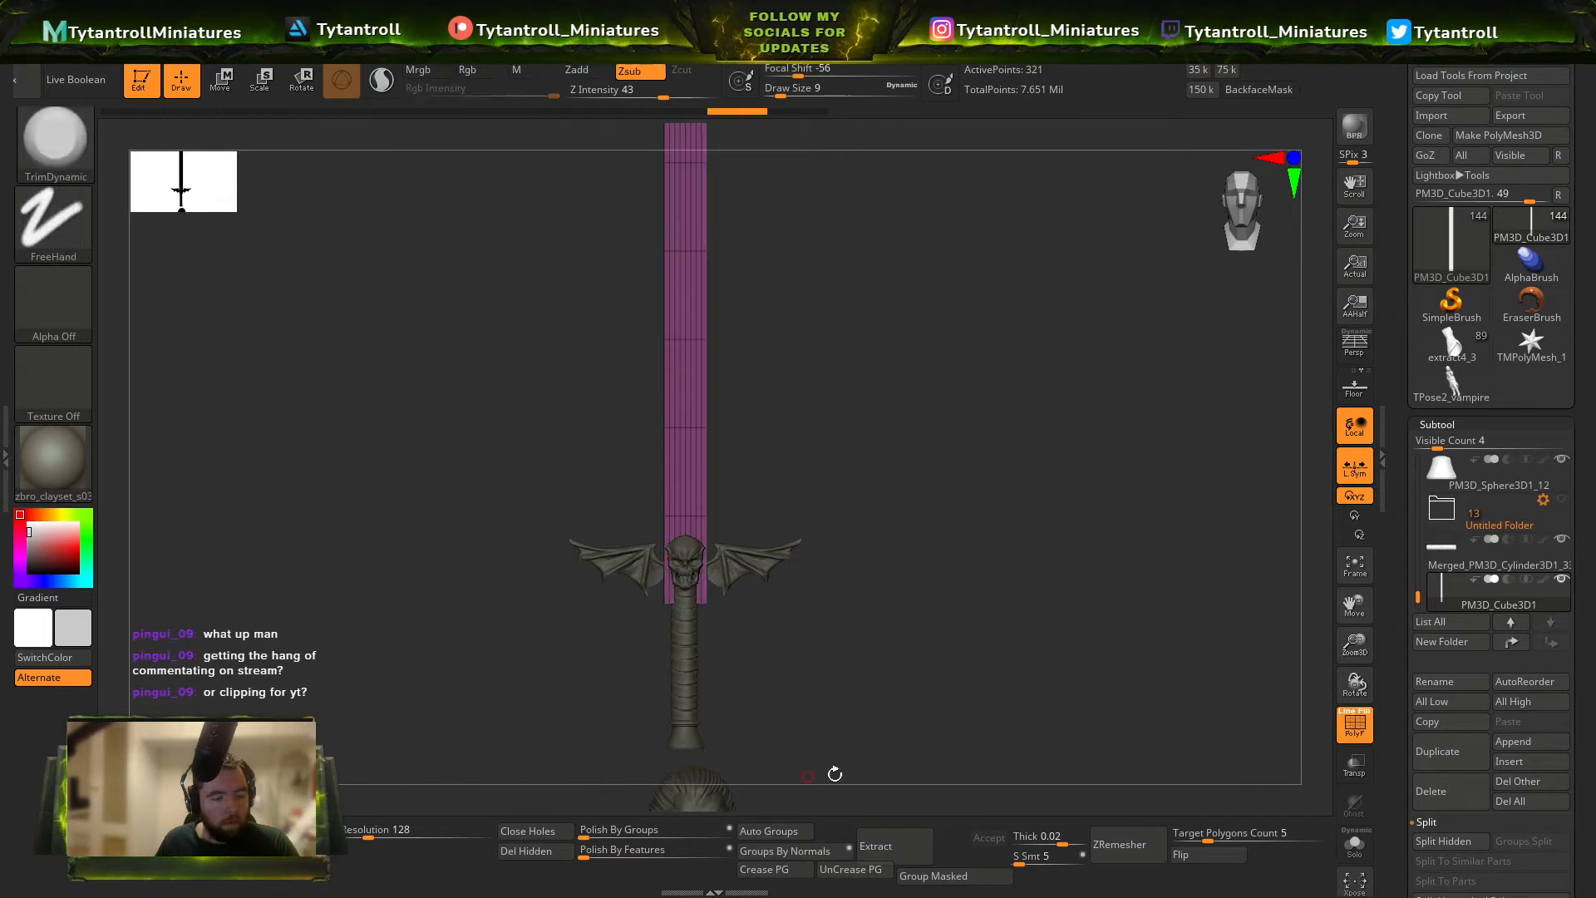
{"action": "mouse_move", "coordinate": [834, 773]}
{"action": "right_mouse_down", "text": "ctrl"}
{"action": "mouse_move", "coordinate": [855, 645]}
{"action": "mouse_move", "coordinate": [887, 584]}
{"action": "right_mouse_up", "text": "ctrl"}
{"action": "left_click_drag", "start_coordinate": [984, 577], "coordinate": [552, 719], "text": "ctrl+alt+shift"}
{"action": "key", "text": "shift+f"}
{"action": "key", "text": "ctrl+z"}
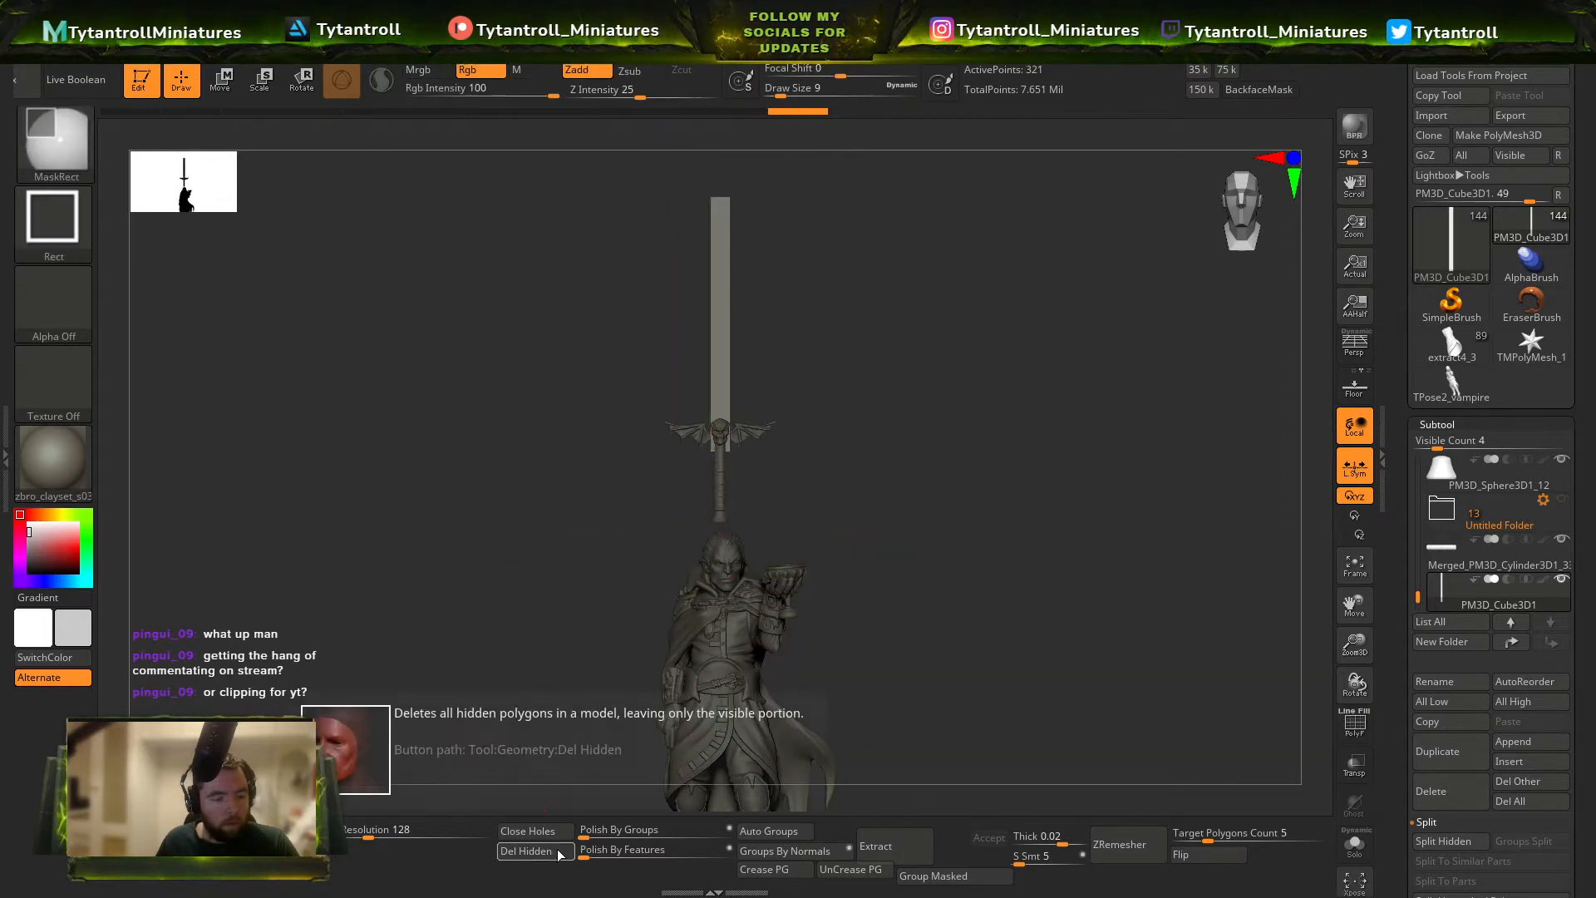
{"action": "left_click", "coordinate": [557, 852]}
{"action": "left_click", "coordinate": [562, 830]}
Crease the blade by polygroups and subdivide it, and uncrease it and subdivide it further for smoother geometry.
{"action": "right_click_drag", "start_coordinate": [710, 451], "coordinate": [865, 511], "text": "ctrl"}
{"action": "key", "text": "shift+f"}
{"action": "key", "text": "shift+f"}
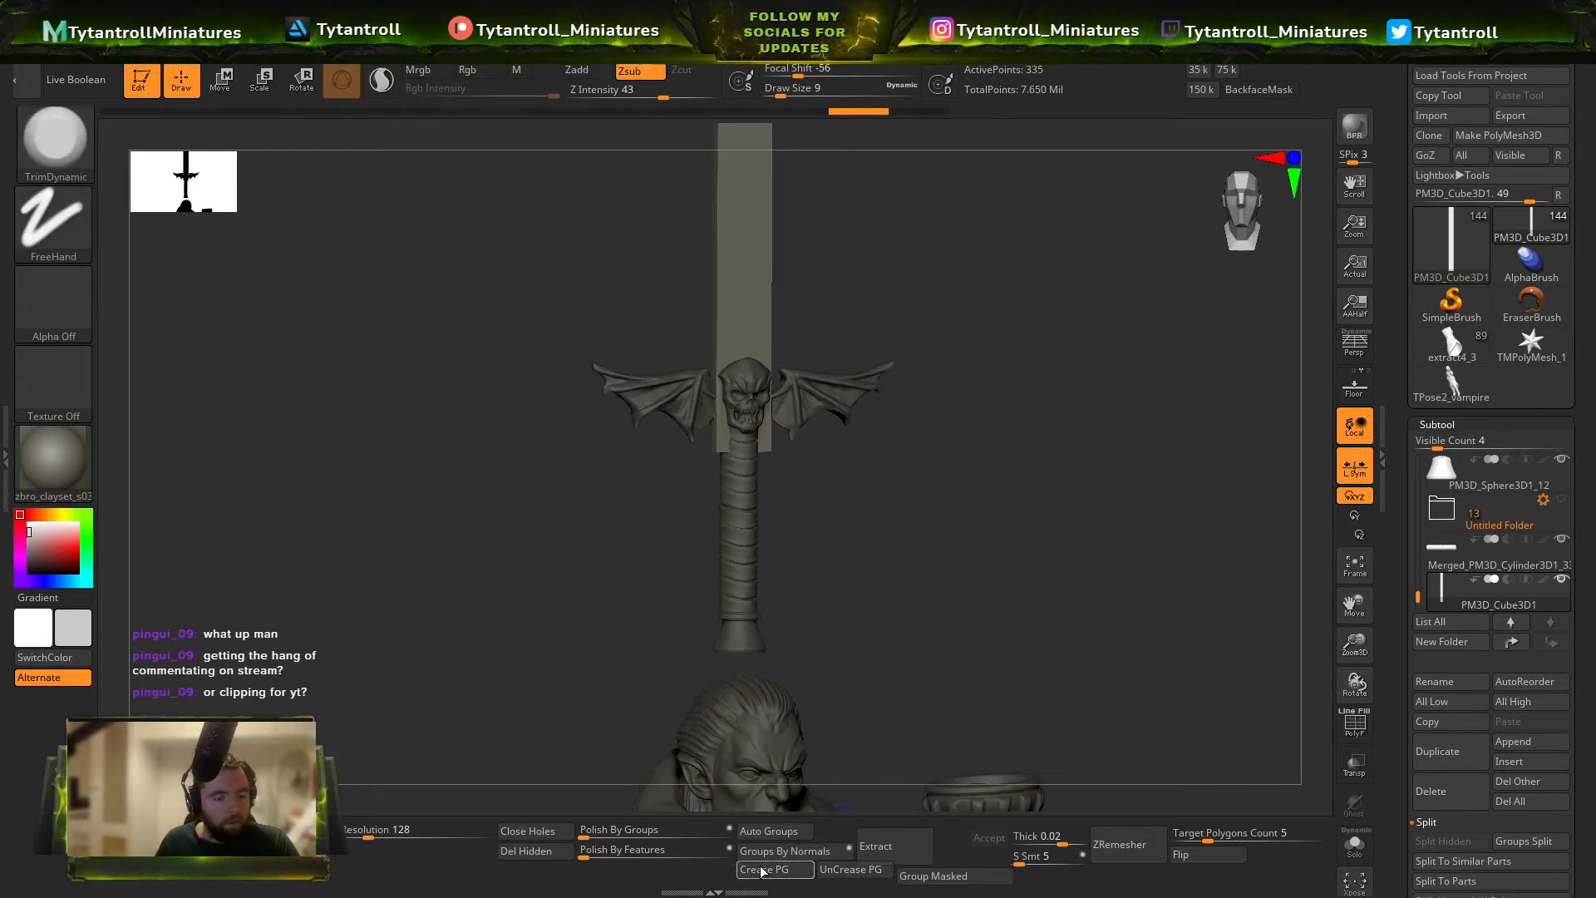
{"action": "left_click", "coordinate": [763, 871]}
{"action": "key", "text": "ctrl+d"}
{"action": "key", "text": "ctrl+d"}
{"action": "left_click", "coordinate": [851, 871]}
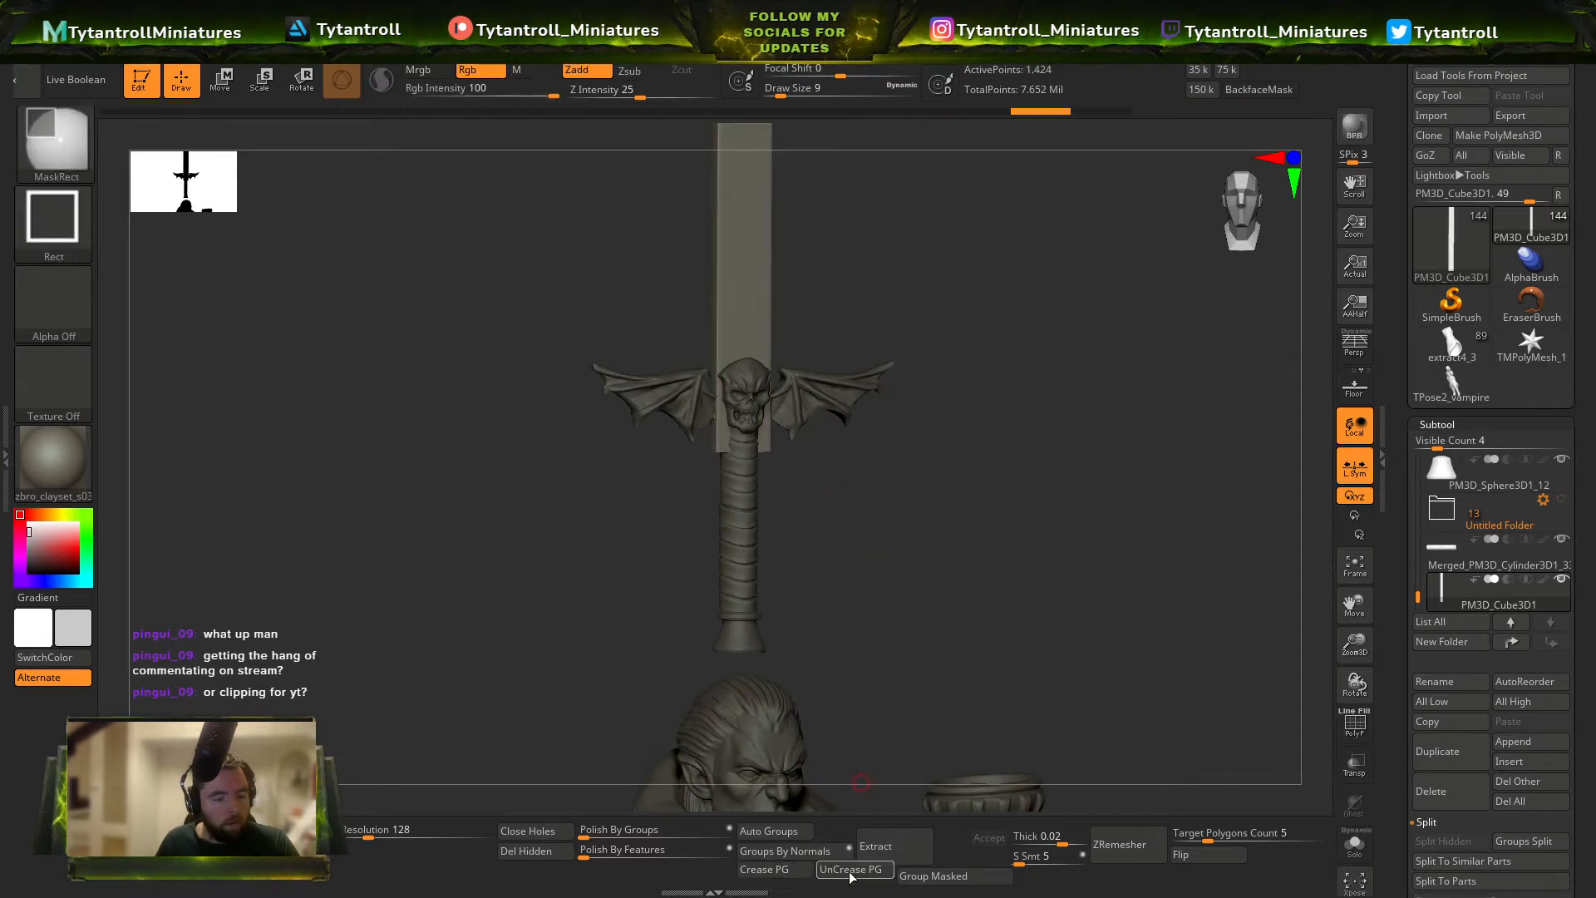
{"action": "key", "text": "ctrl+d"}
{"action": "key", "text": "ctrl+d"}
Clip one long edge of the blade with a ClipCurve that bends inward toward the tip.
{"action": "right_click_drag", "start_coordinate": [1033, 471], "coordinate": [998, 472], "text": "shift"}
{"action": "right_click_drag", "start_coordinate": [997, 472], "coordinate": [989, 567], "text": "alt"}
{"action": "left_click", "coordinate": [65, 154], "text": "ctrl+shift"}
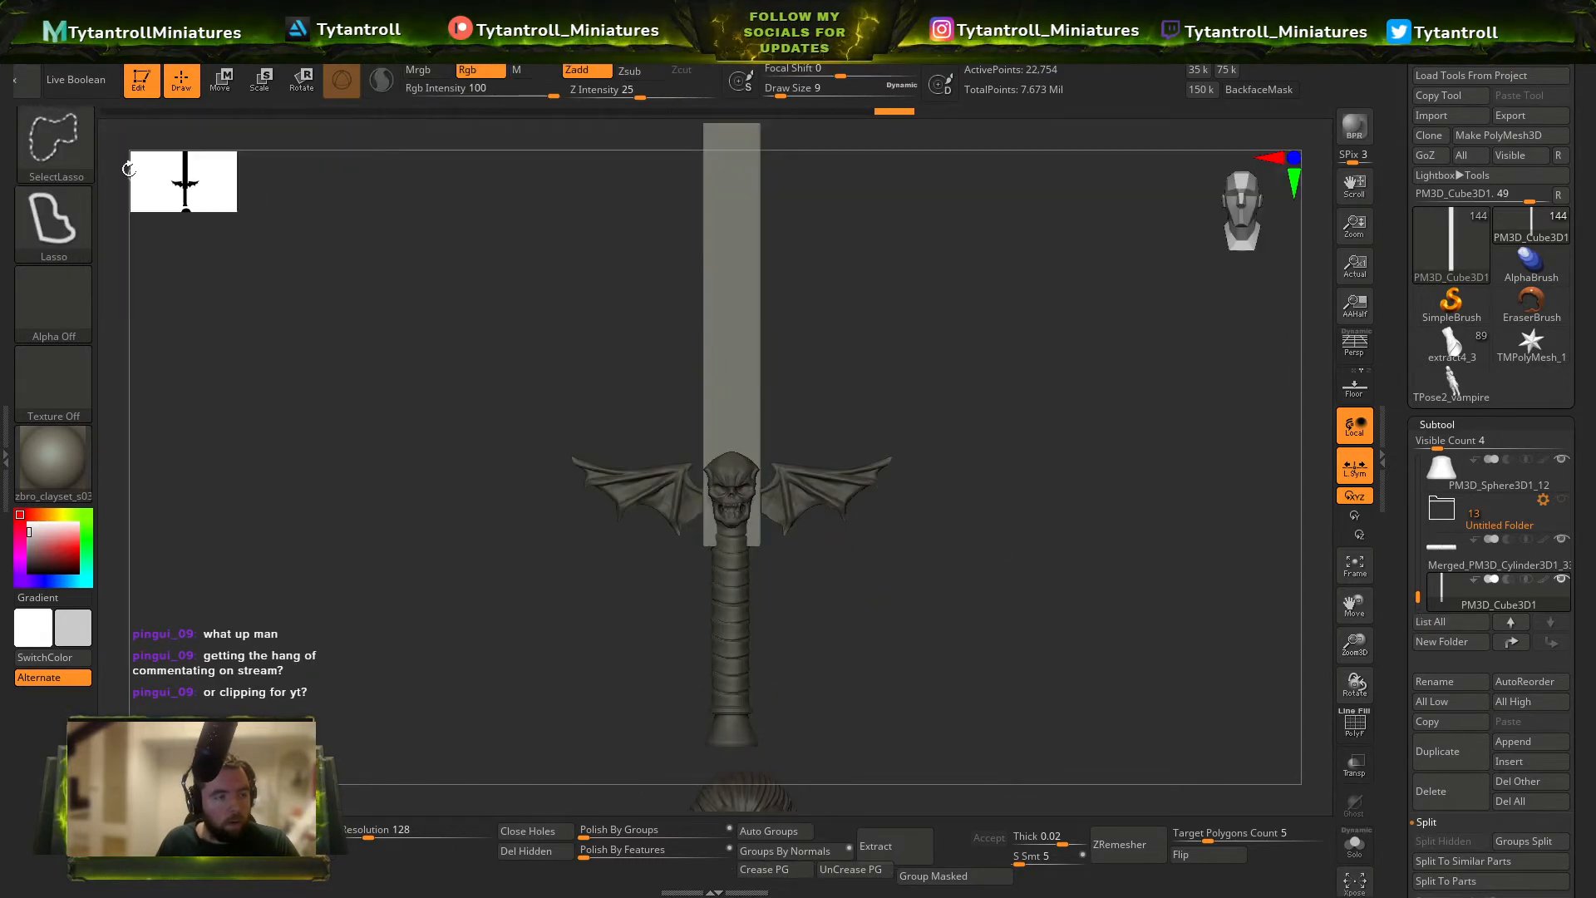
{"action": "left_click", "coordinate": [60, 152], "text": "ctrl+shift"}
{"action": "left_click", "coordinate": [317, 230], "text": "ctrl+shift"}
{"action": "mouse_move", "coordinate": [810, 378]}
{"action": "right_mouse_down", "text": "ctrl"}
{"action": "mouse_move", "coordinate": [795, 353]}
{"action": "mouse_move", "coordinate": [737, 331]}
{"action": "right_mouse_up", "text": "ctrl"}
{"action": "right_click_drag", "start_coordinate": [736, 331], "coordinate": [738, 462], "text": "alt"}
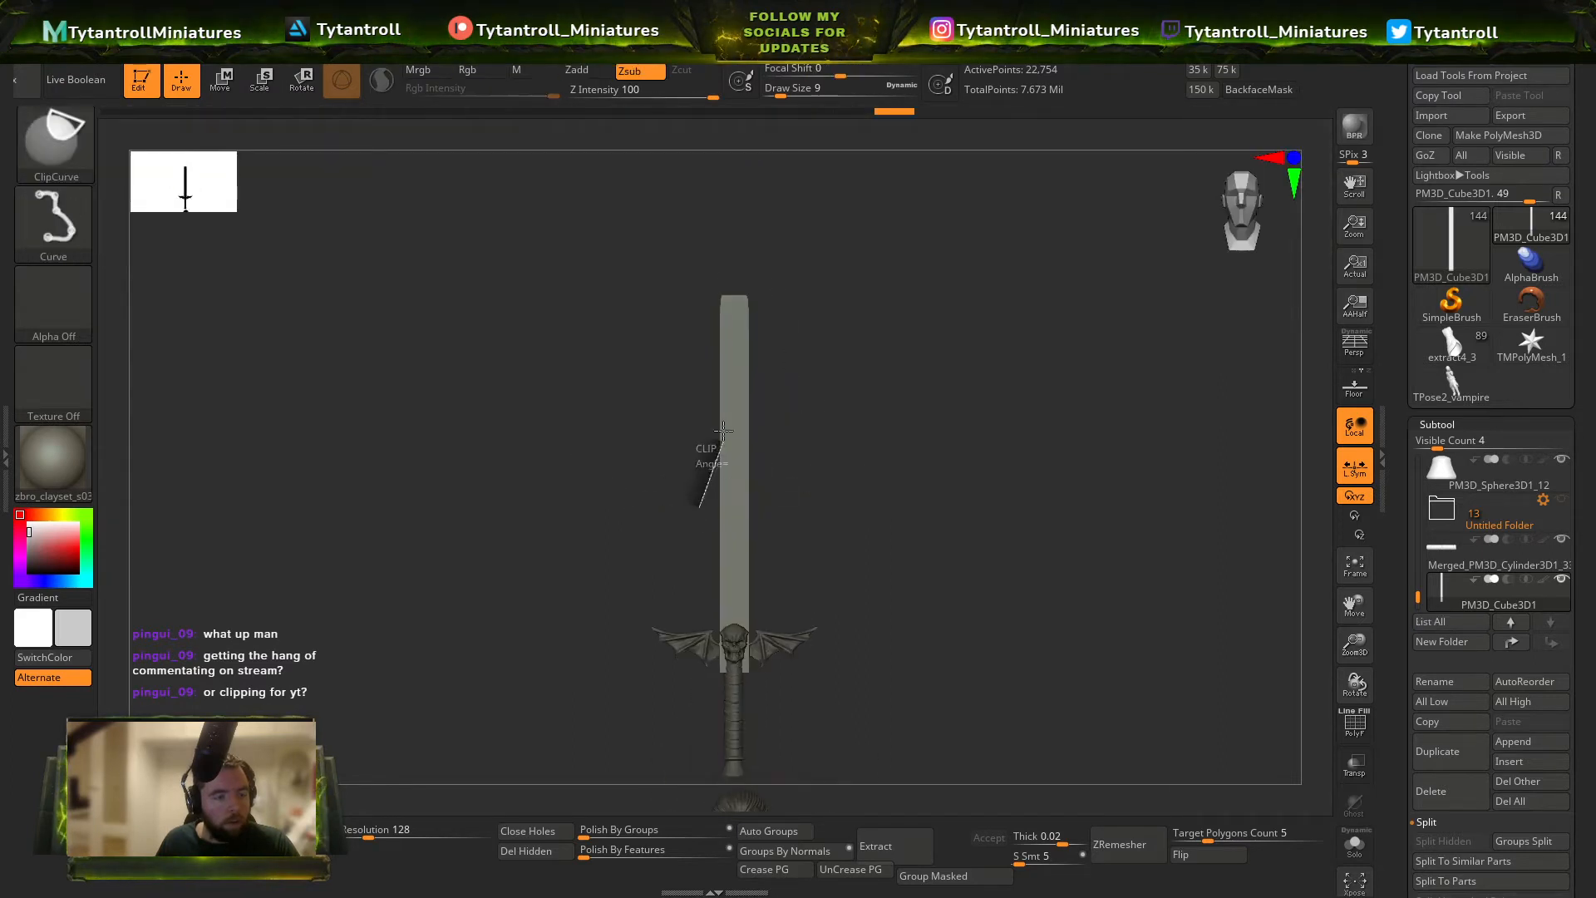
{"action": "left_click_drag", "start_coordinate": [723, 324], "coordinate": [732, 335], "text": "ctrl+shift"}
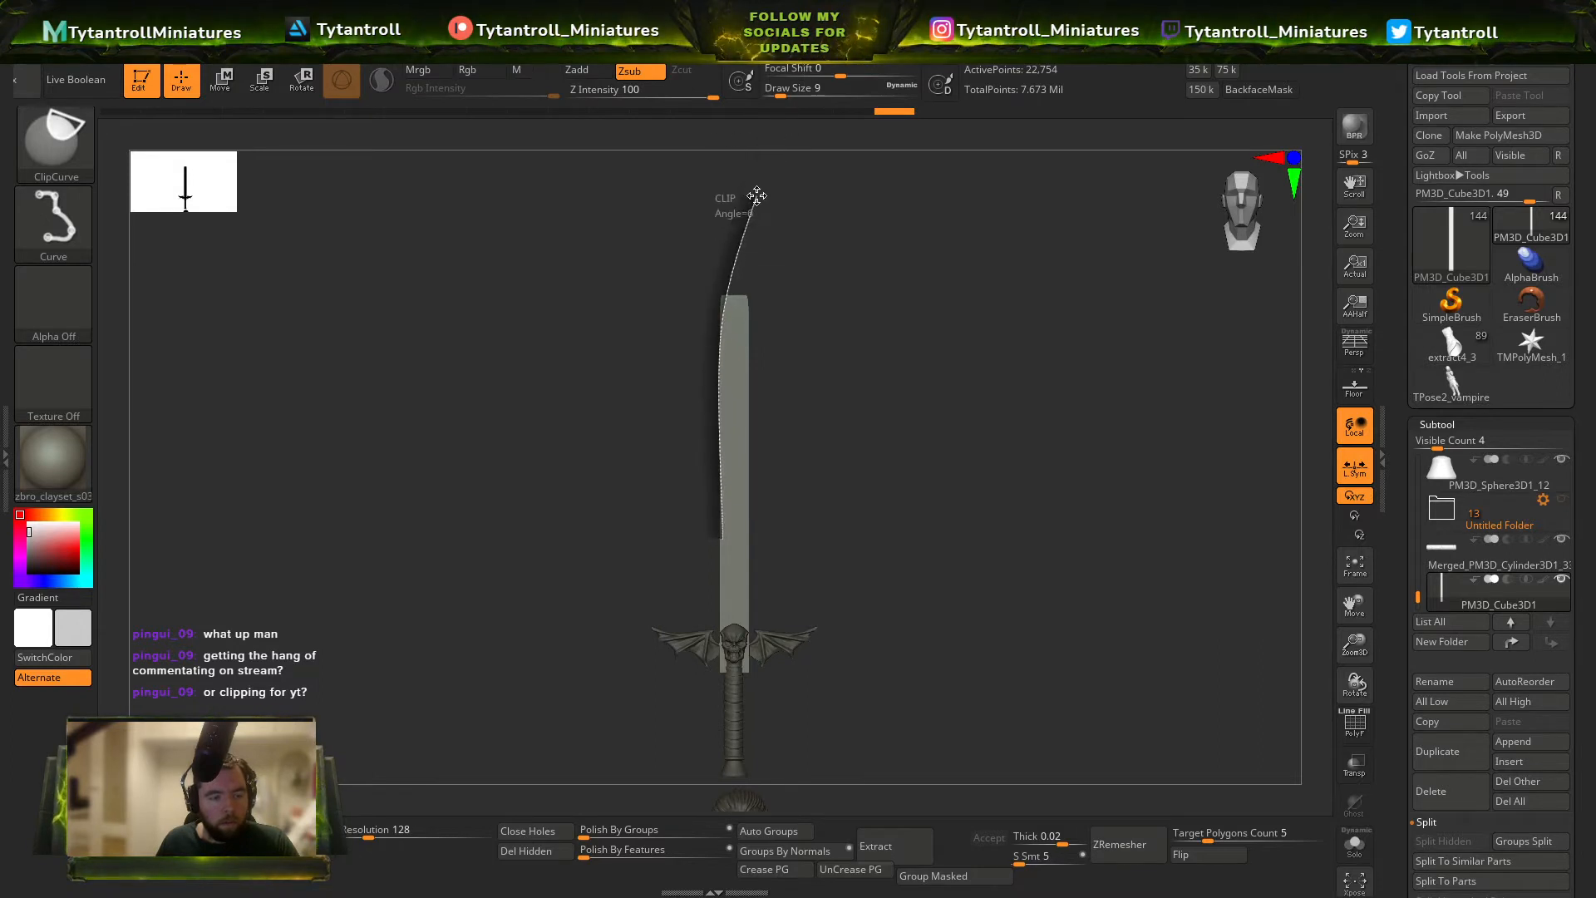
{"action": "left_click_drag", "start_coordinate": [756, 222], "coordinate": [755, 222], "text": "ctrl+shift"}
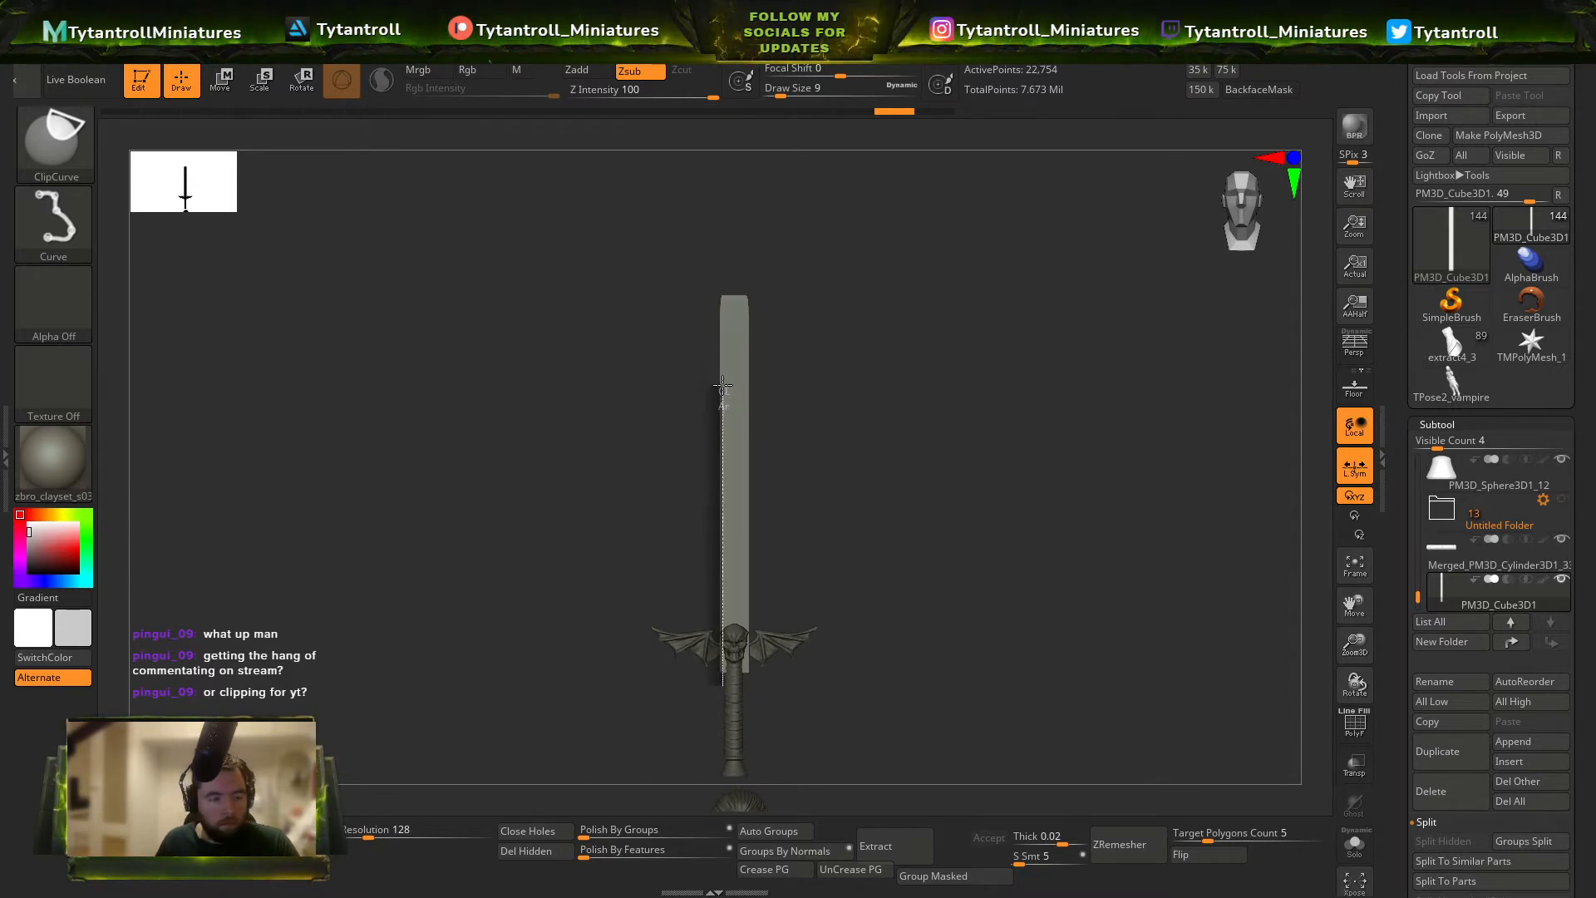
{"action": "left_click_drag", "start_coordinate": [739, 254], "coordinate": [740, 254], "text": "ctrl+shift"}
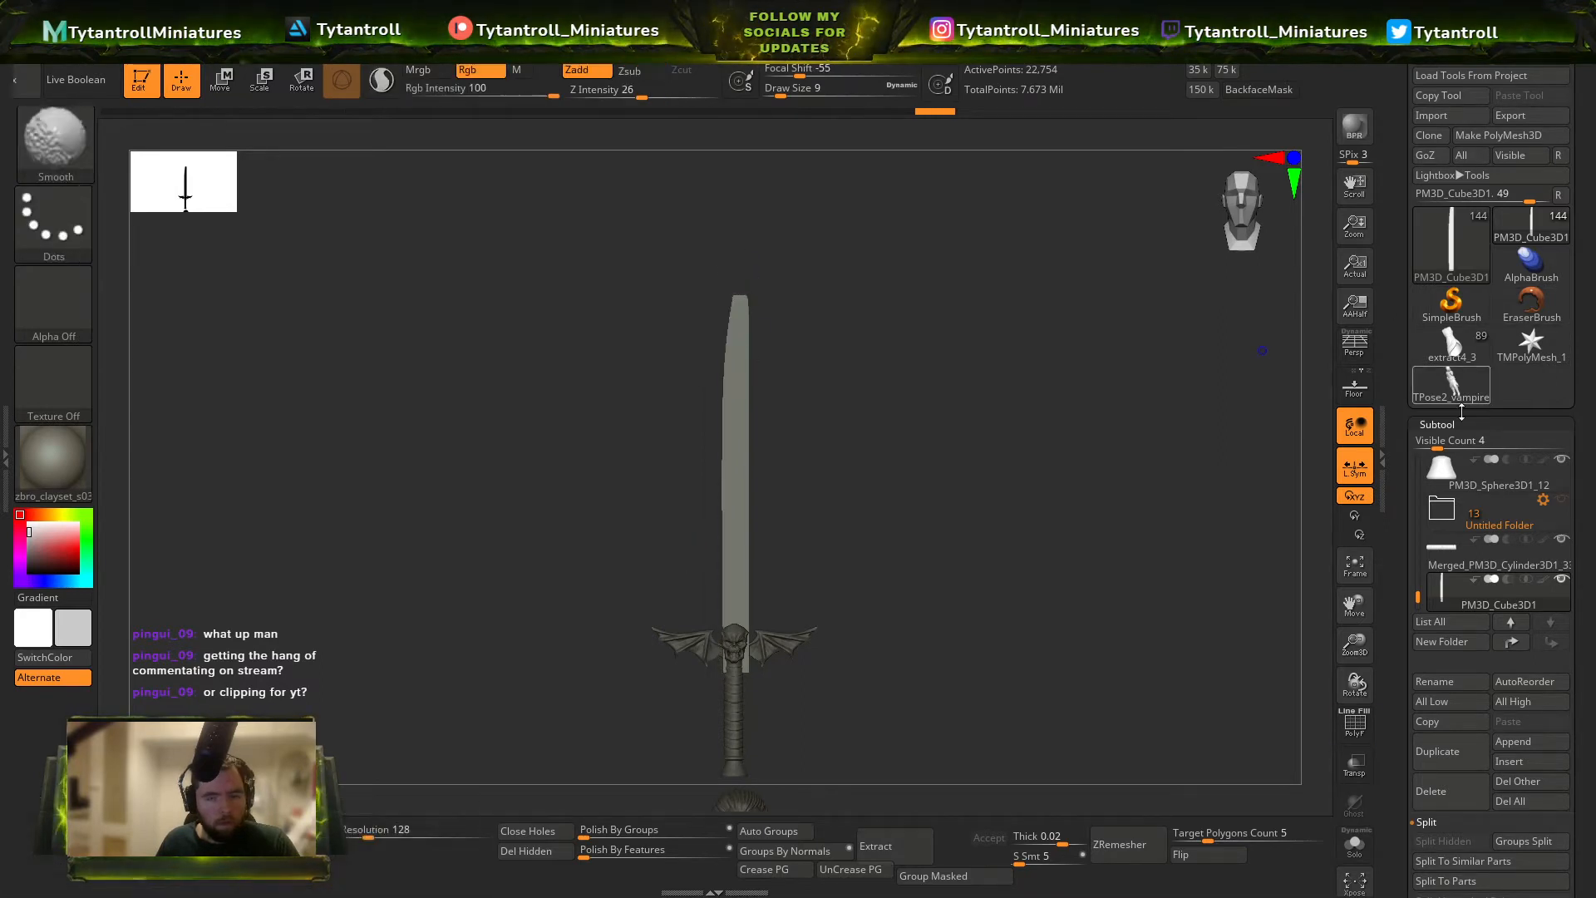
Mirror the clipped edge onto the blade's other side to form a symmetrical point, and choose the DamStandard brush.
{"action": "left_click", "coordinate": [1436, 424]}
{"action": "left_click", "coordinate": [1444, 445]}
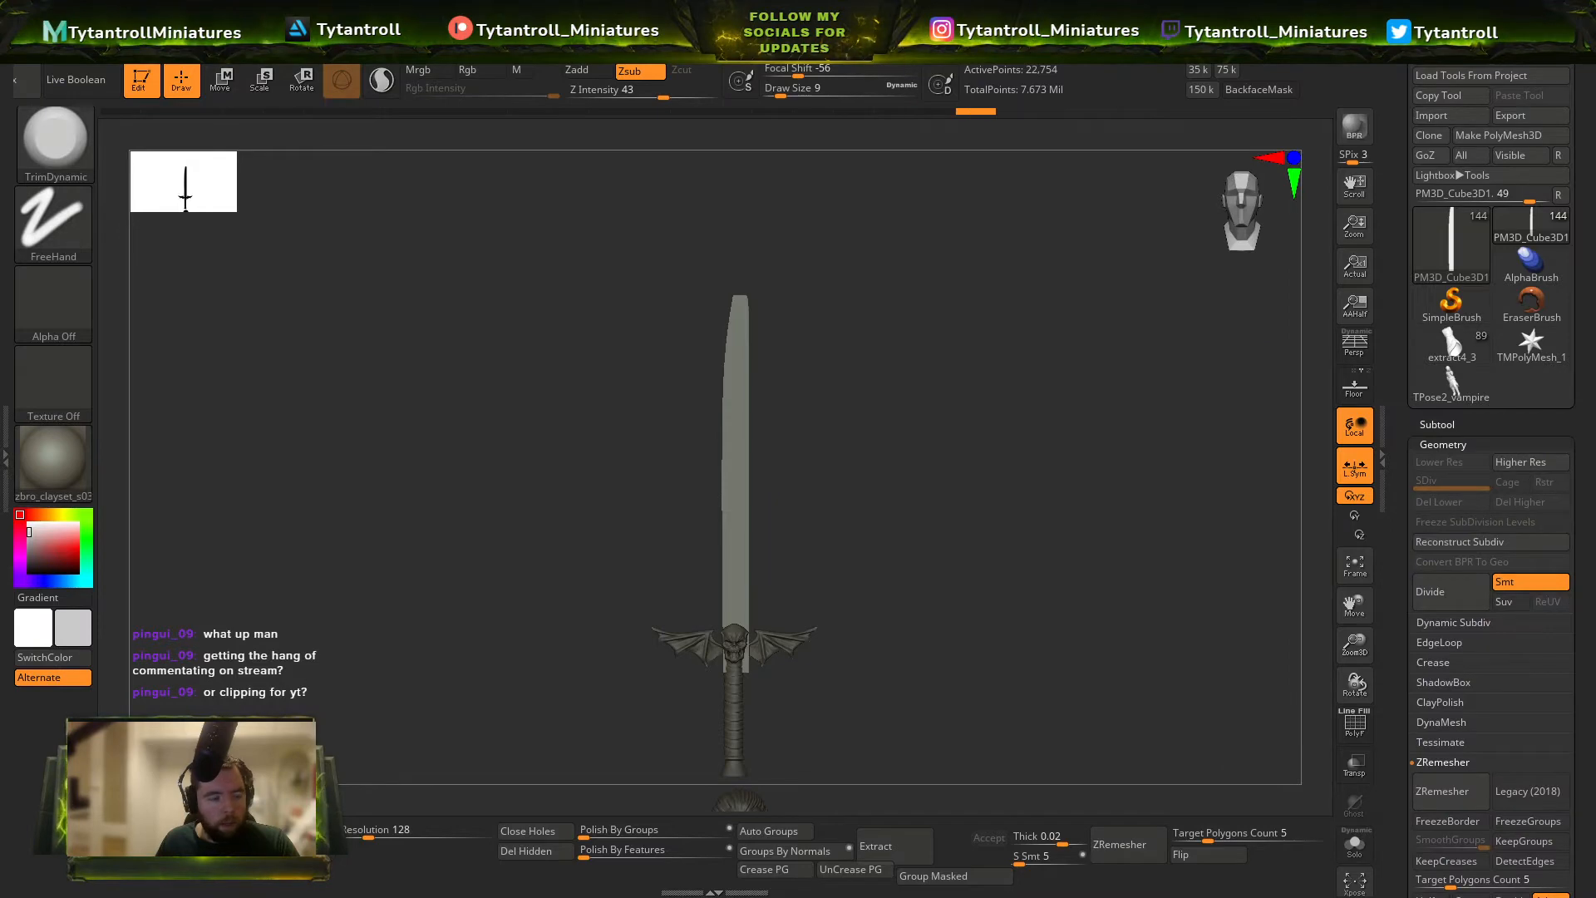
{"action": "mouse_move", "coordinate": [677, 452]}
{"action": "left_mouse_down"}
{"action": "mouse_move", "coordinate": [652, 524]}
{"action": "mouse_move", "coordinate": [751, 459]}
{"action": "left_mouse_up"}
{"action": "key", "text": "b"}
{"action": "key", "text": "d"}
{"action": "key", "text": "s"}
{"action": "key", "text": "s"}
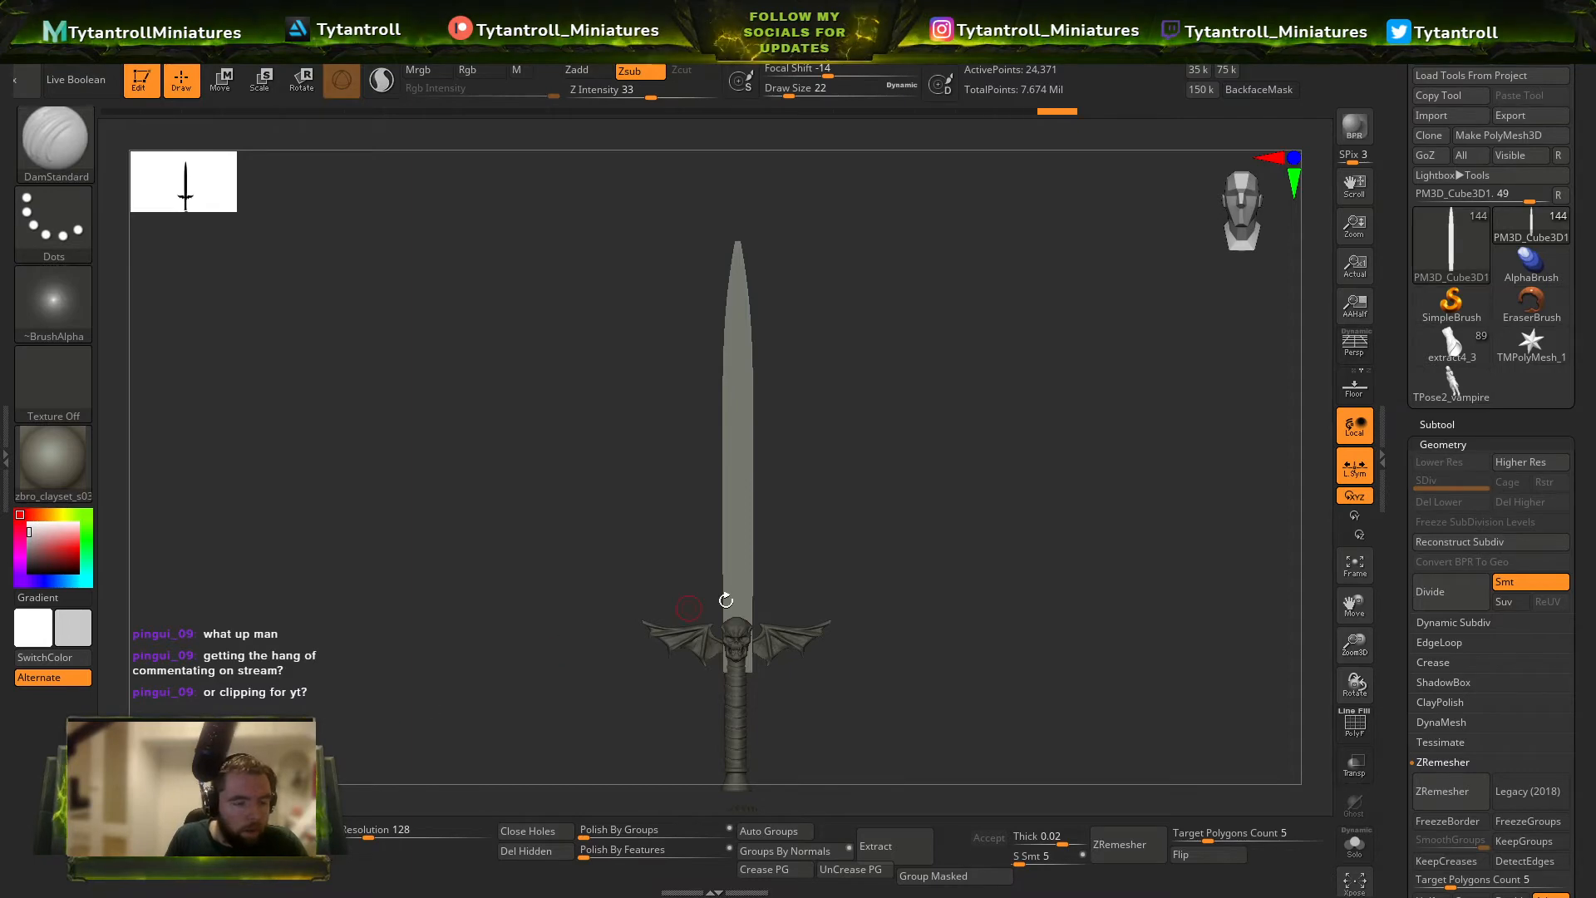
Nudge the blade slightly sideways so it sits centred over the skull and grip.
{"action": "key", "text": "w"}
{"action": "left_click_drag", "start_coordinate": [636, 527], "coordinate": [635, 526]}
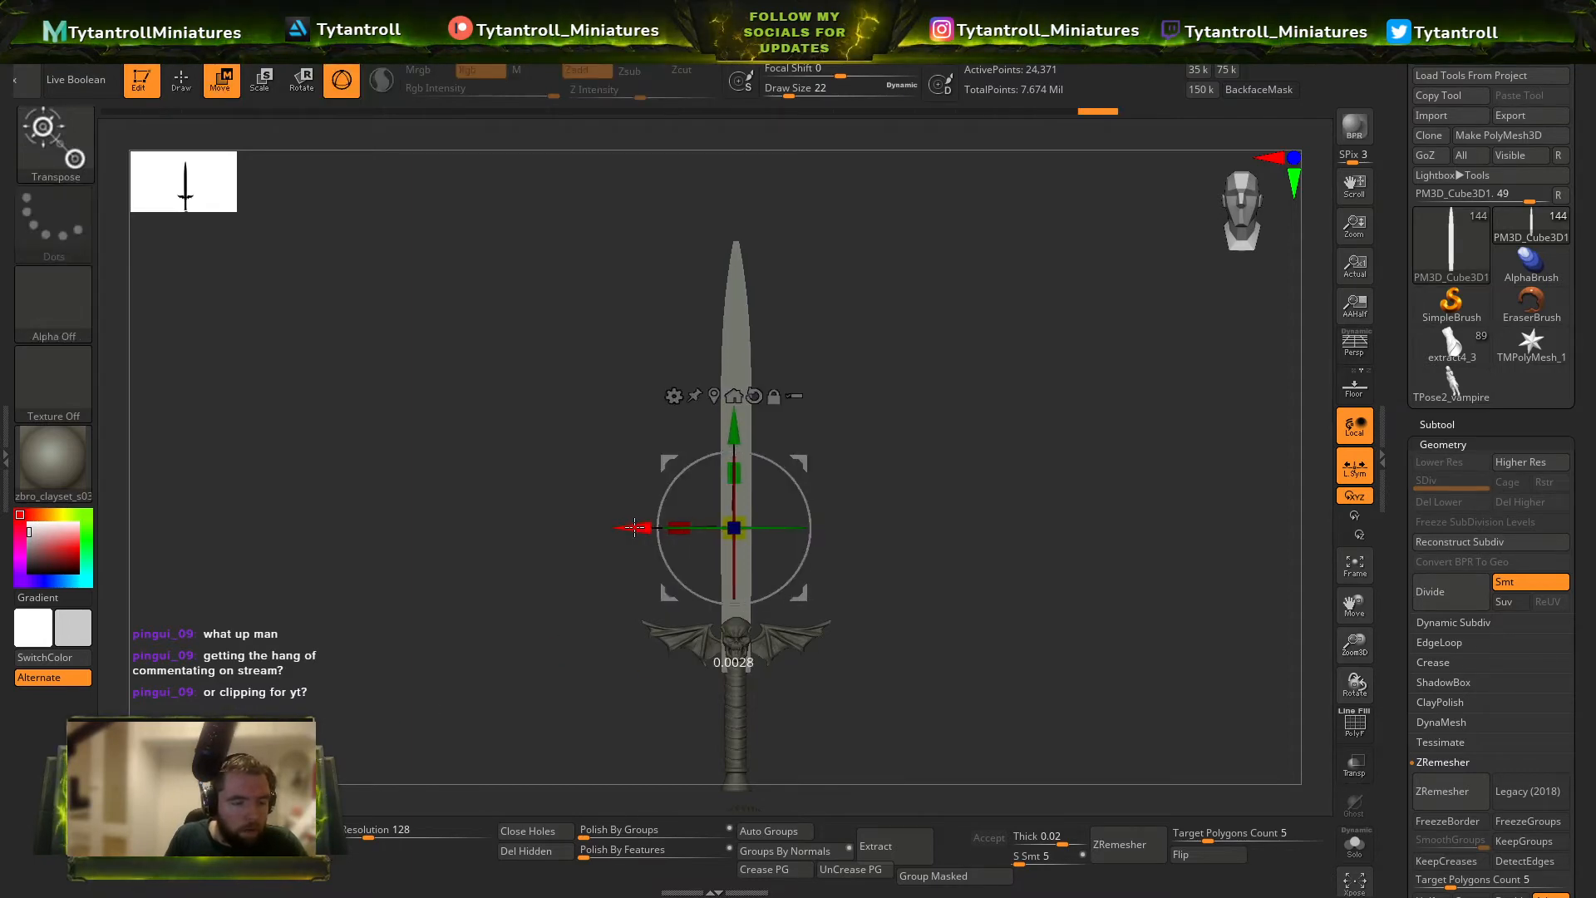
{"action": "key", "text": "b"}
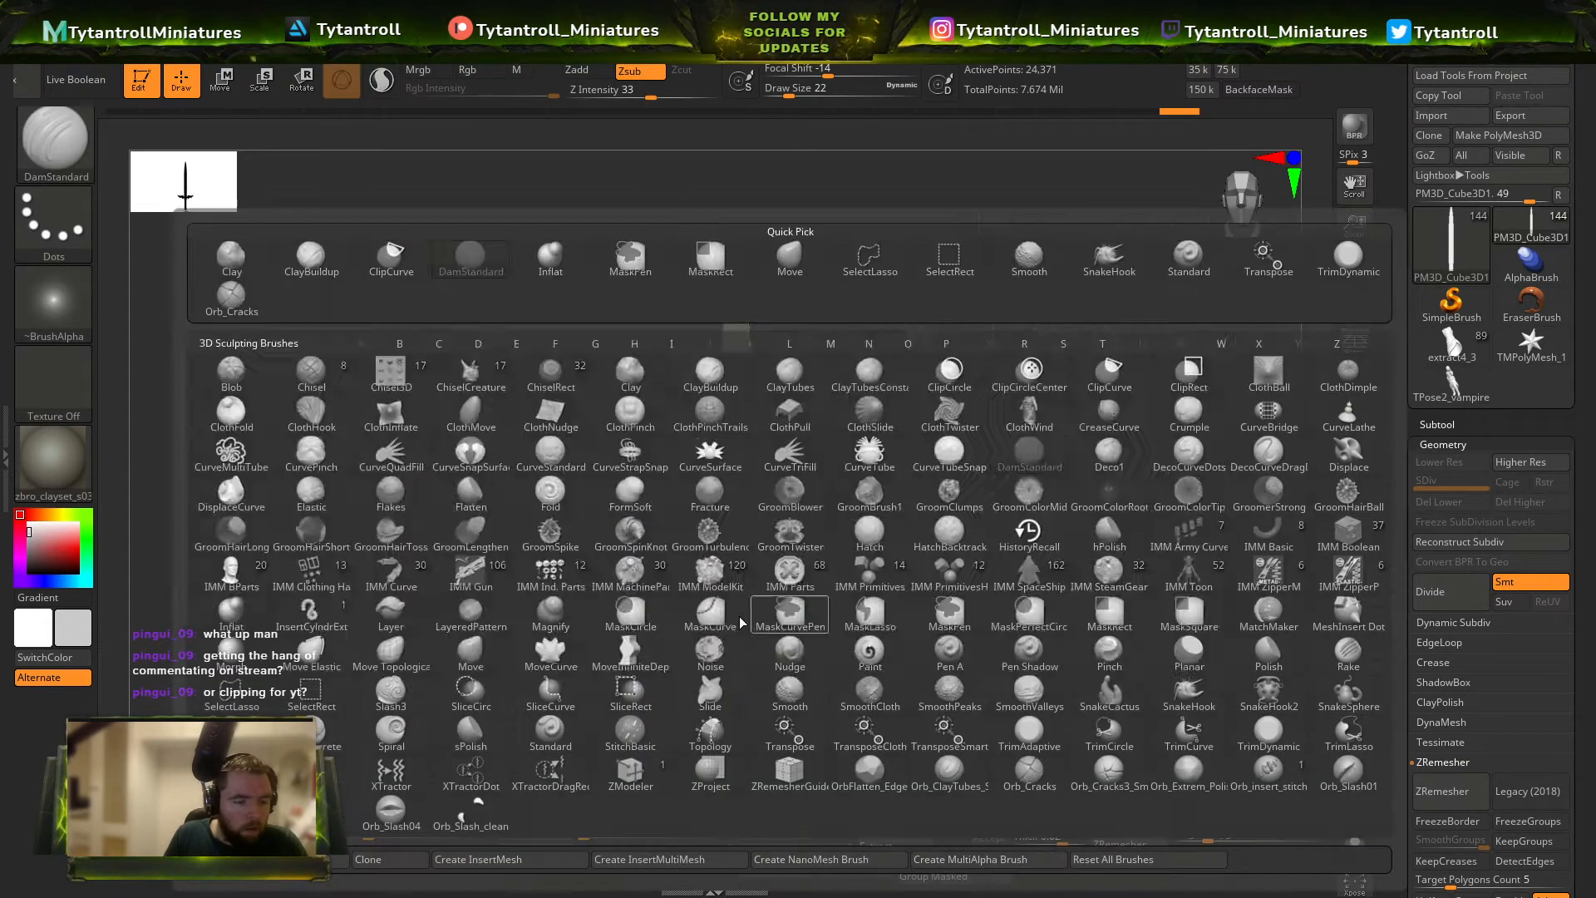
{"action": "key", "text": "d"}
{"action": "key", "text": "s"}
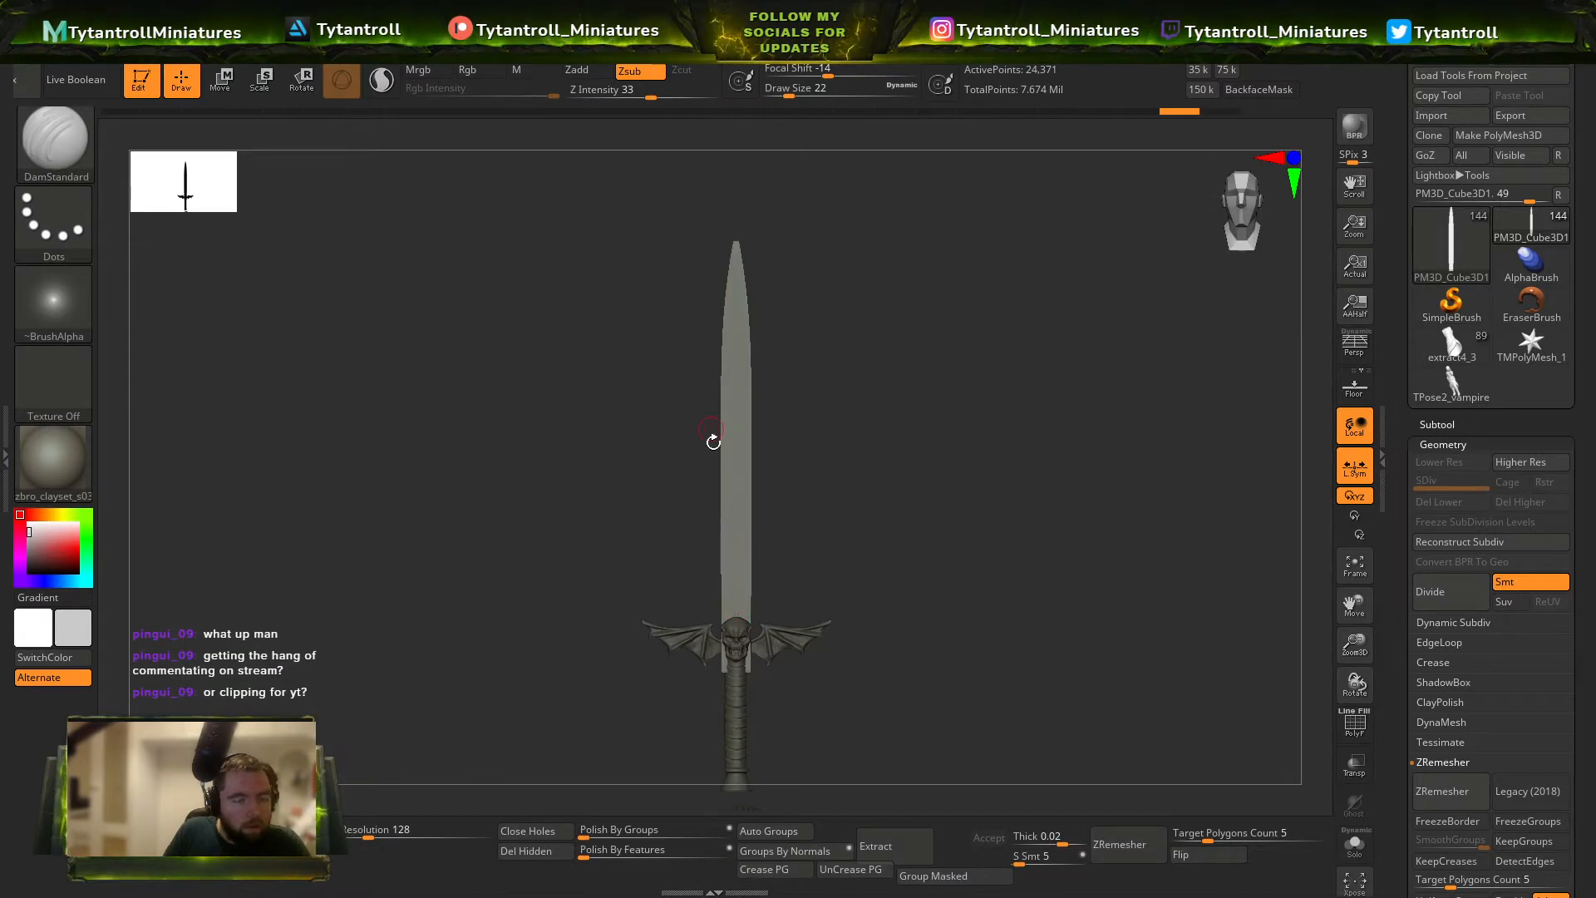
{"action": "key", "text": "w"}
{"action": "left_click_drag", "start_coordinate": [887, 517], "coordinate": [810, 542]}
{"action": "left_click_drag", "start_coordinate": [627, 562], "coordinate": [811, 528]}
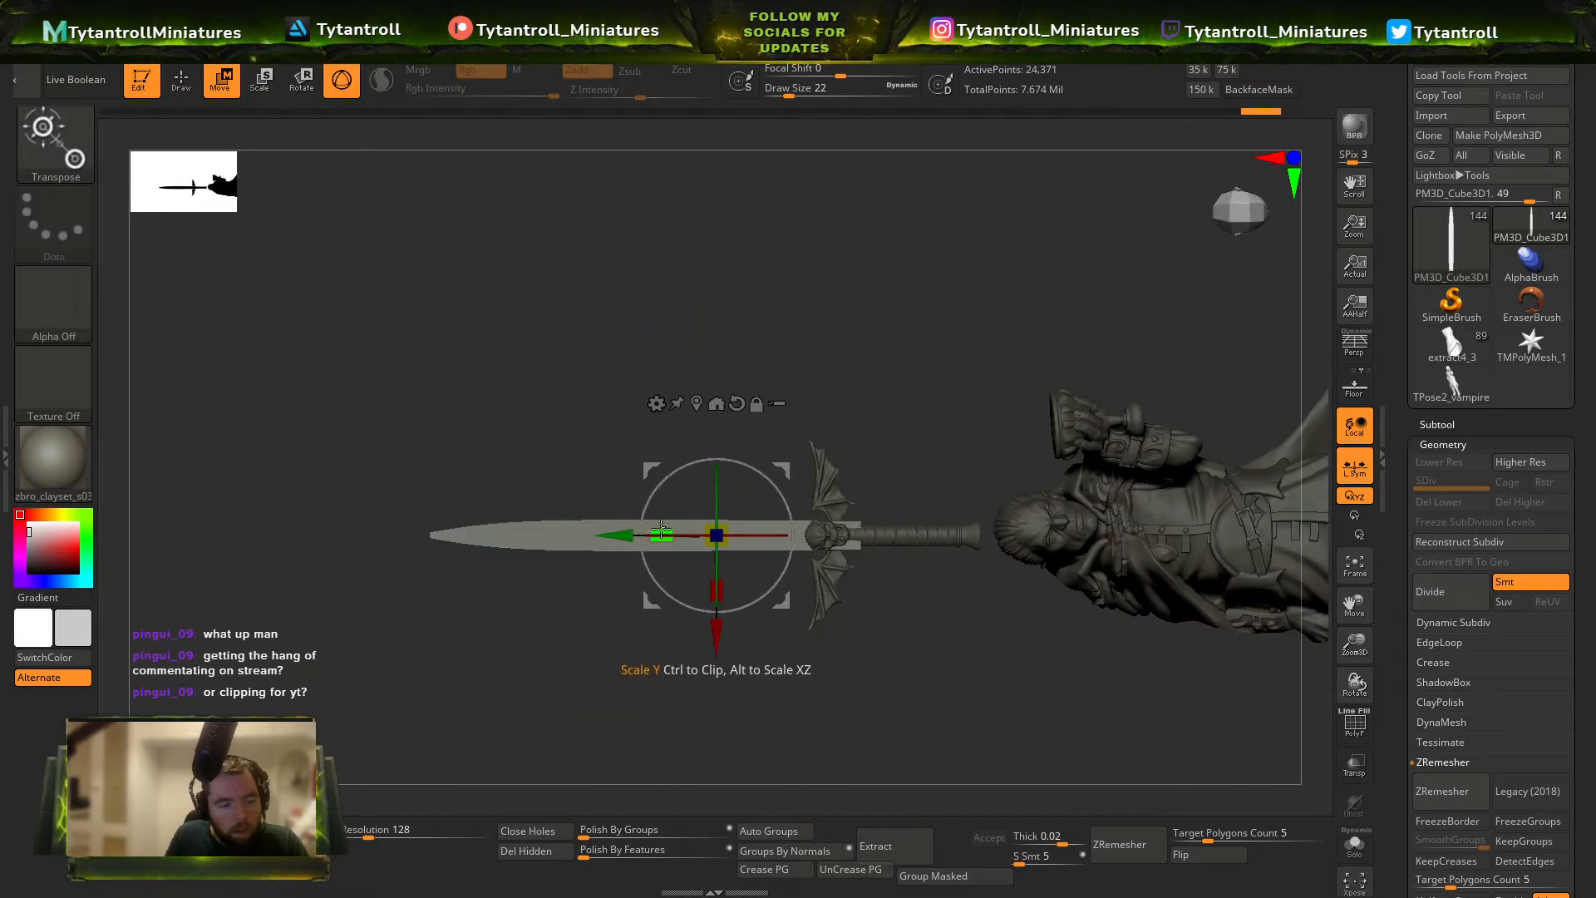
Pull the base of the blade inward behind the skull with the Move brush.
{"action": "key", "text": "q"}
{"action": "mouse_move", "coordinate": [1009, 421]}
{"action": "right_mouse_down"}
{"action": "mouse_move", "coordinate": [1026, 705]}
{"action": "mouse_move", "coordinate": [745, 314]}
{"action": "mouse_move", "coordinate": [901, 484]}
{"action": "mouse_move", "coordinate": [804, 411]}
{"action": "right_mouse_up"}
{"action": "right_click_drag", "start_coordinate": [840, 304], "coordinate": [931, 336]}
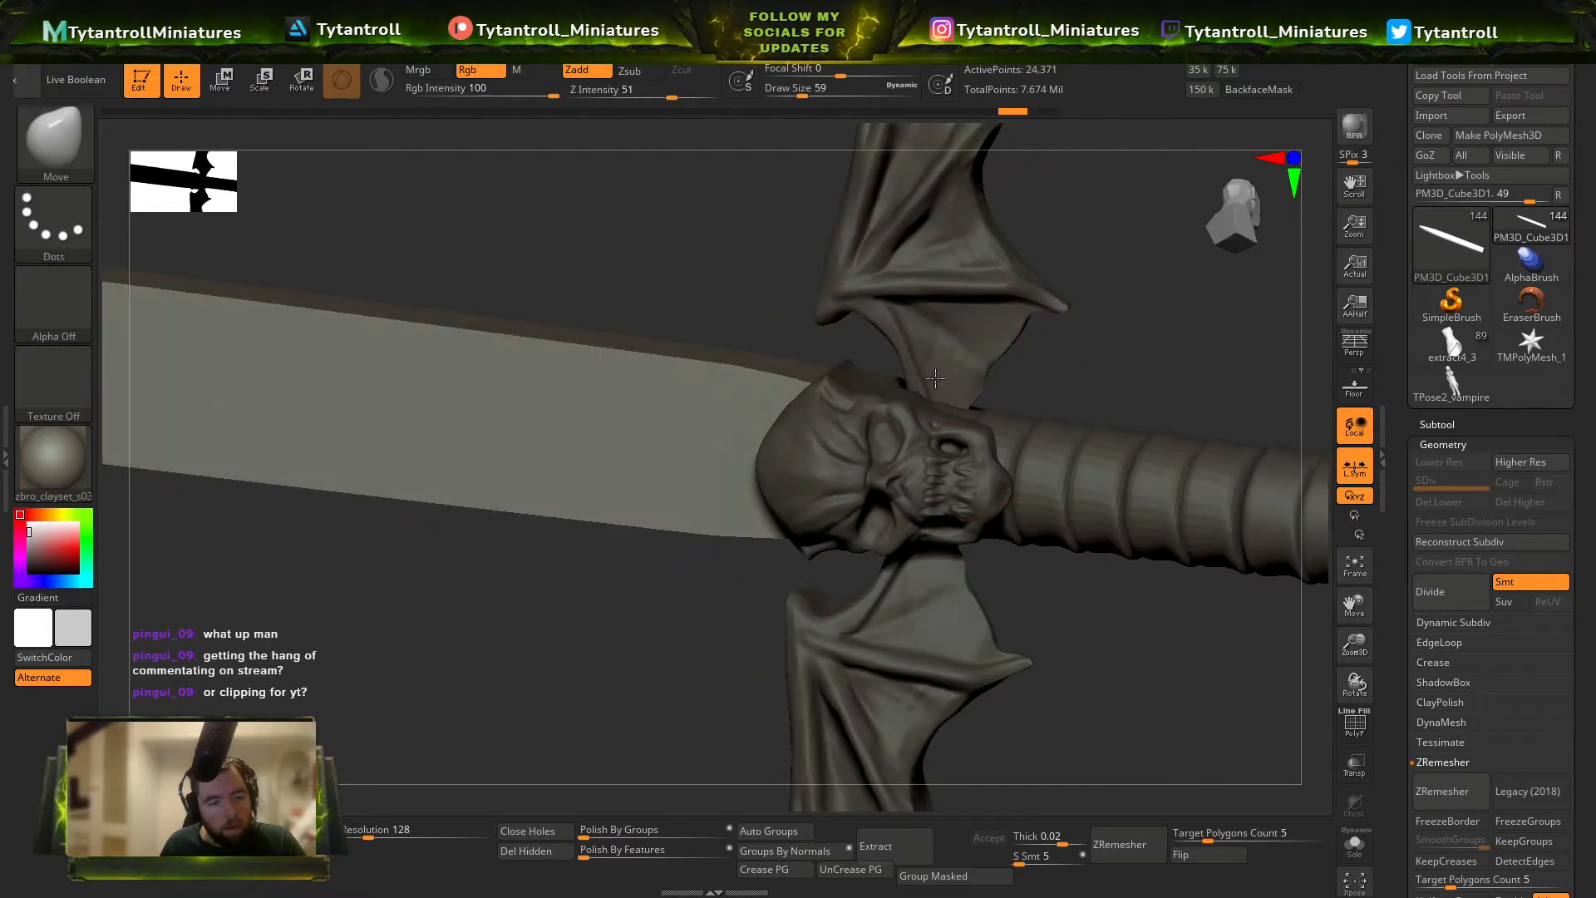
{"action": "right_click_drag", "start_coordinate": [886, 388], "coordinate": [1010, 366], "text": "ctrl"}
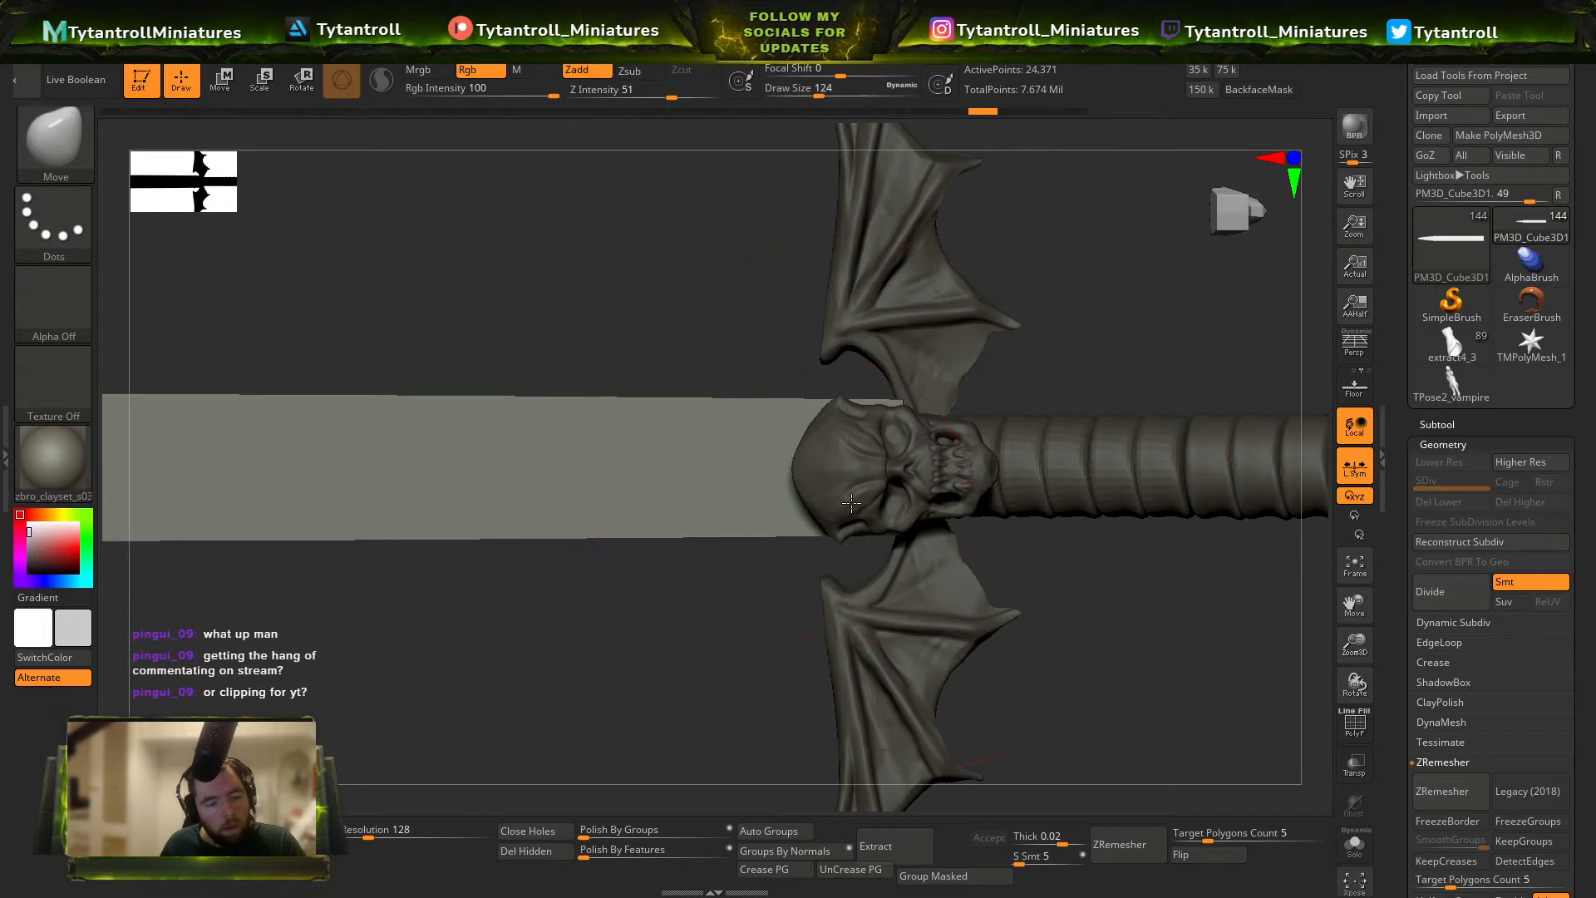
Select the skull and widen it slightly along X so it covers the base of the blade.
{"action": "key", "text": "w"}
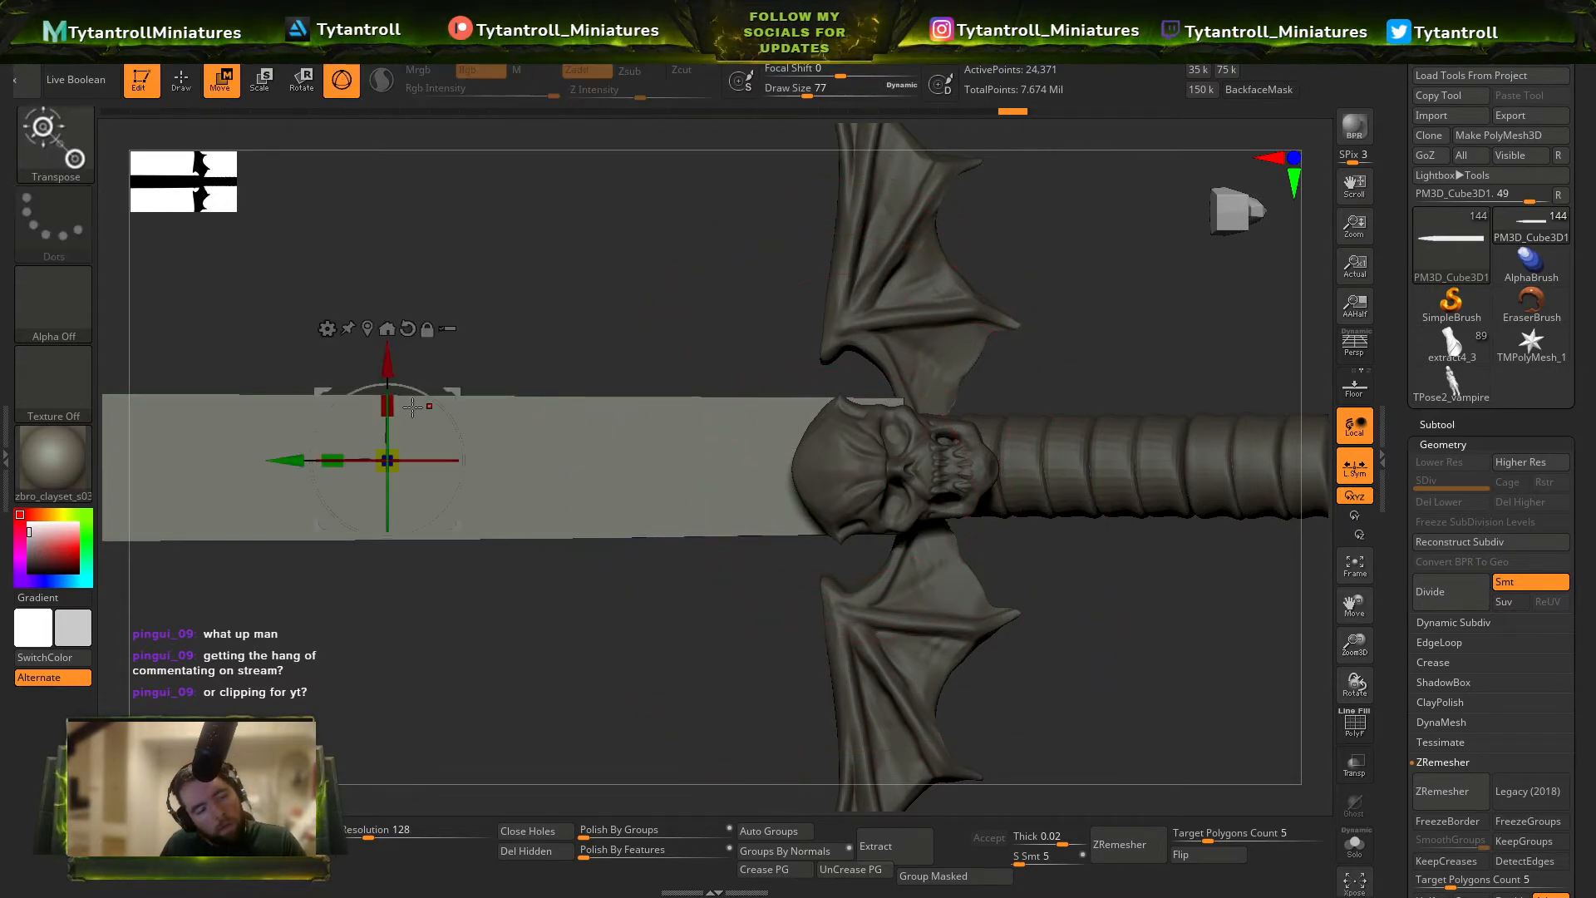
{"action": "left_click", "coordinate": [883, 431], "text": "alt"}
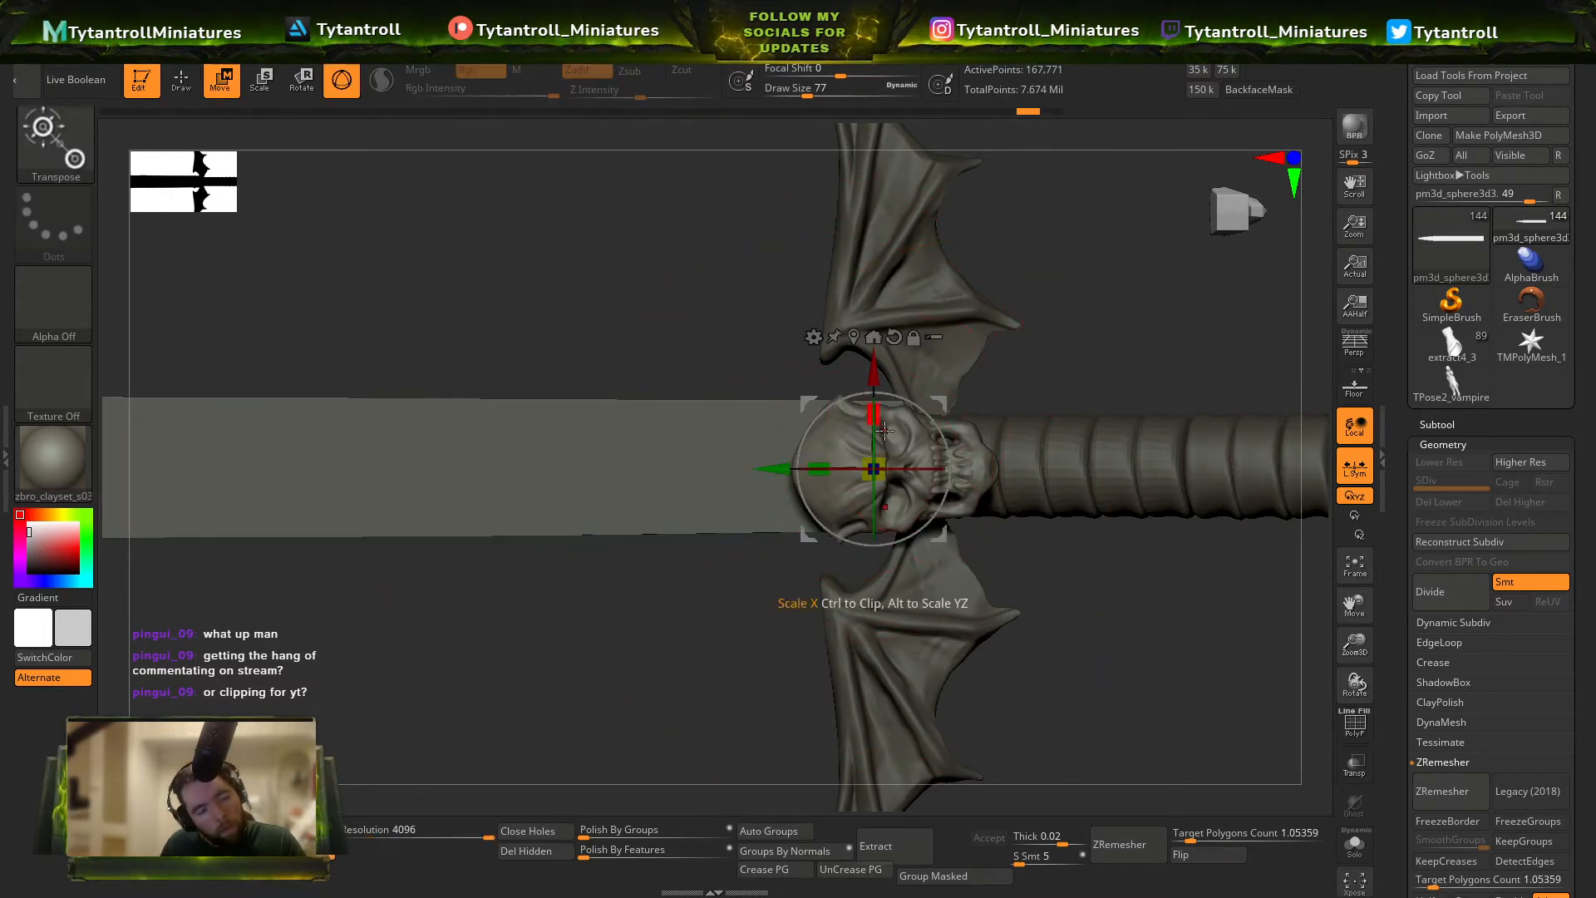
{"action": "left_click_drag", "start_coordinate": [879, 420], "coordinate": [888, 405]}
{"action": "key", "text": "q"}
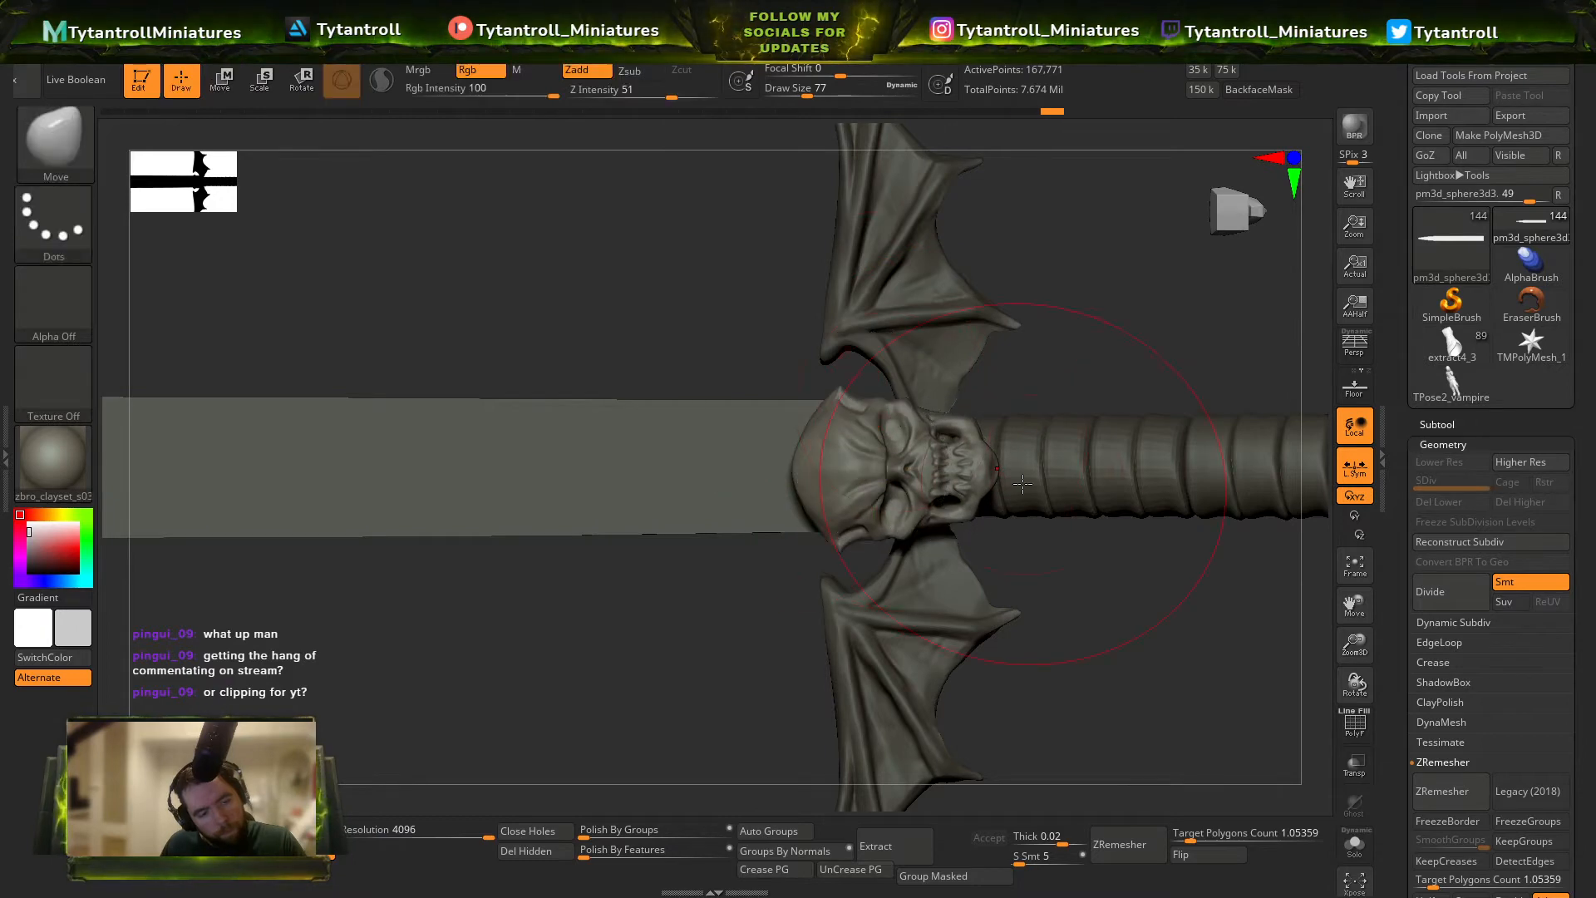
{"action": "key", "text": "b"}
{"action": "key", "text": "s"}
{"action": "key", "text": "h"}
{"action": "mouse_move", "coordinate": [1034, 466]}
{"action": "right_mouse_down", "text": "ctrl"}
{"action": "mouse_move", "coordinate": [1027, 208]}
{"action": "mouse_move", "coordinate": [923, 623]}
{"action": "mouse_move", "coordinate": [940, 314]}
{"action": "mouse_move", "coordinate": [1097, 381]}
{"action": "mouse_move", "coordinate": [1111, 413]}
{"action": "mouse_move", "coordinate": [1069, 367]}
{"action": "mouse_move", "coordinate": [1122, 325]}
{"action": "right_mouse_up", "text": "ctrl"}
Switch the selection brush from ClipCurve back to SelectLasso.
{"action": "key", "text": "w"}
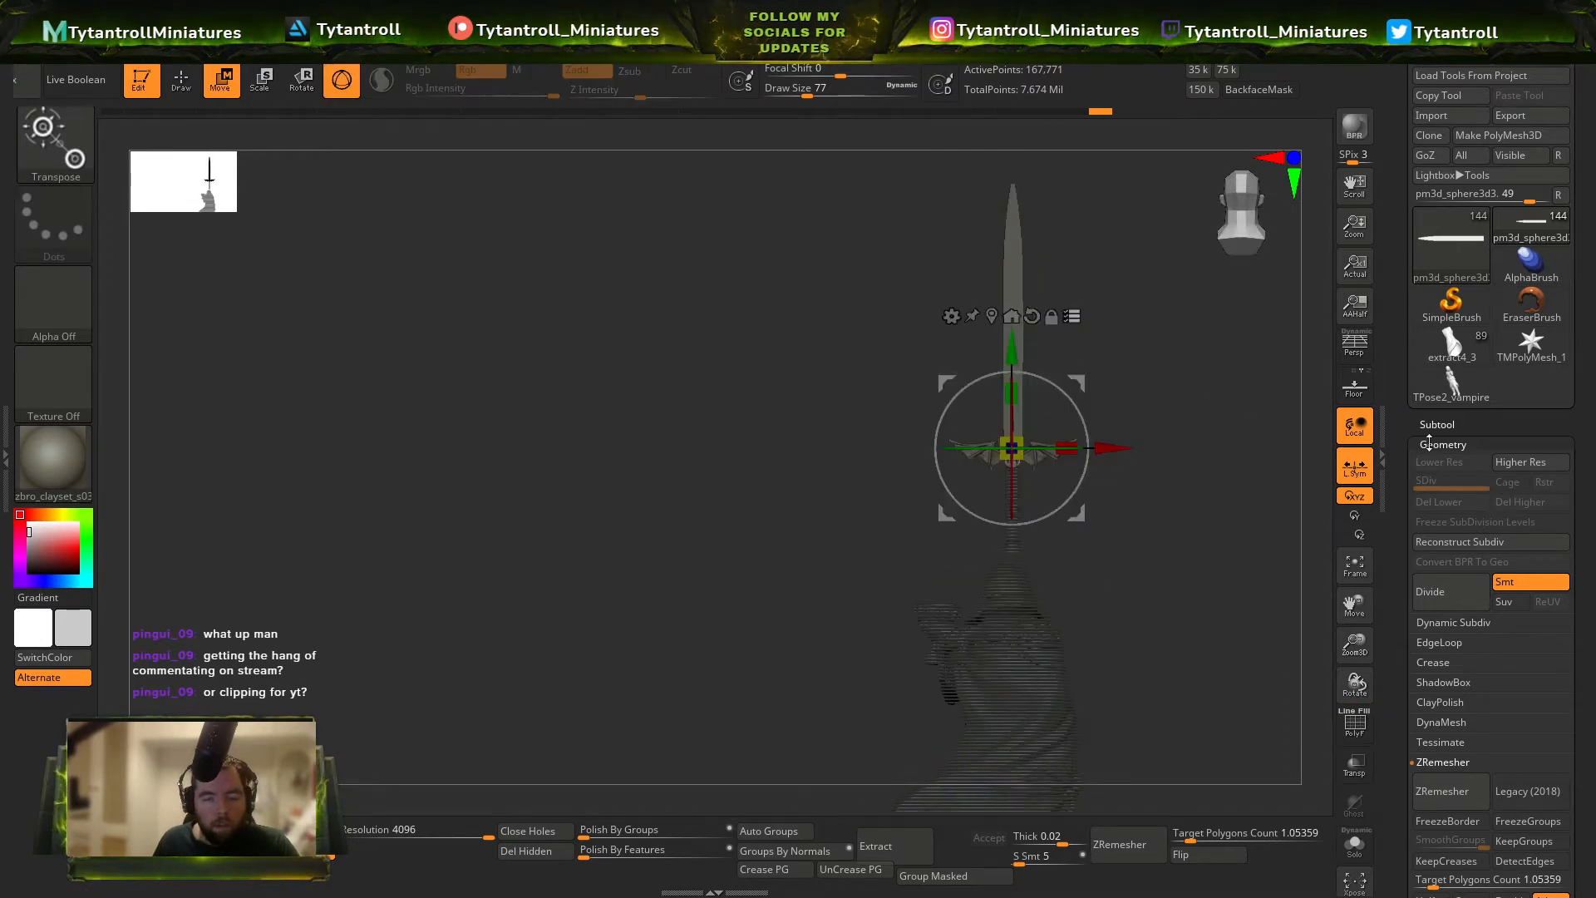
{"action": "left_click_drag", "start_coordinate": [1190, 350], "coordinate": [1057, 561], "text": "ctrl+shift"}
{"action": "left_click", "coordinate": [47, 143], "text": "ctrl+shift"}
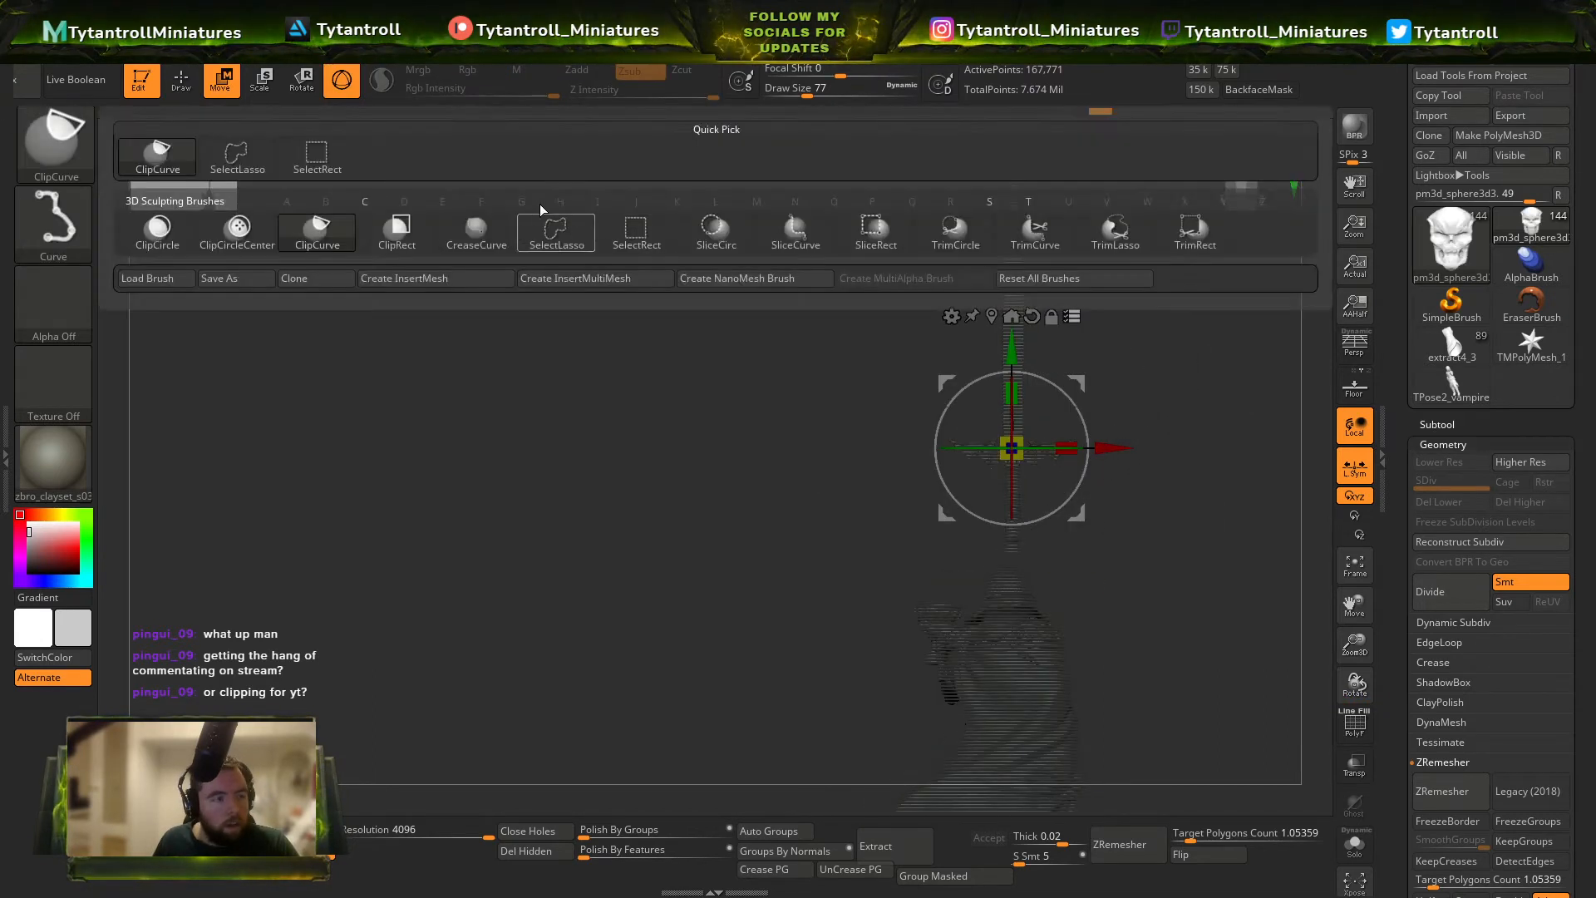
{"action": "left_click", "coordinate": [545, 228], "text": "ctrl+shift"}
{"action": "mouse_move", "coordinate": [1228, 542]}
{"action": "left_mouse_down", "text": "ctrl+shift"}
{"action": "mouse_move", "coordinate": [1125, 553]}
{"action": "mouse_move", "coordinate": [997, 214]}
{"action": "mouse_move", "coordinate": [1080, 233]}
{"action": "left_mouse_up", "text": "ctrl+shift"}
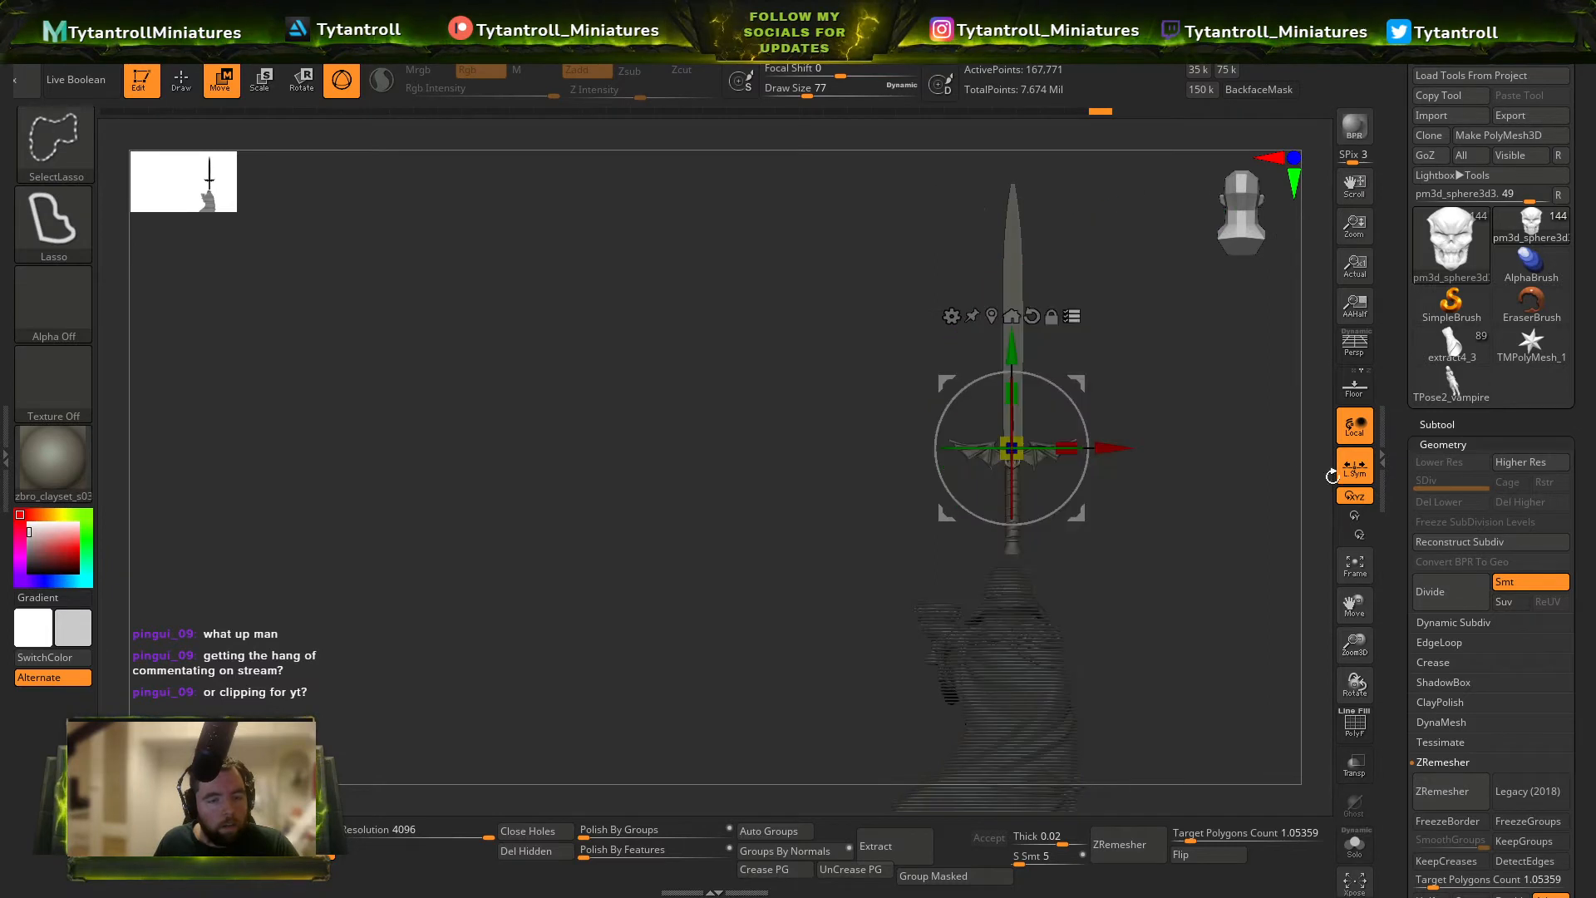
{"action": "key", "text": "ctrl+g"}
{"action": "key", "text": "Return"}
{"action": "key", "text": "Return"}
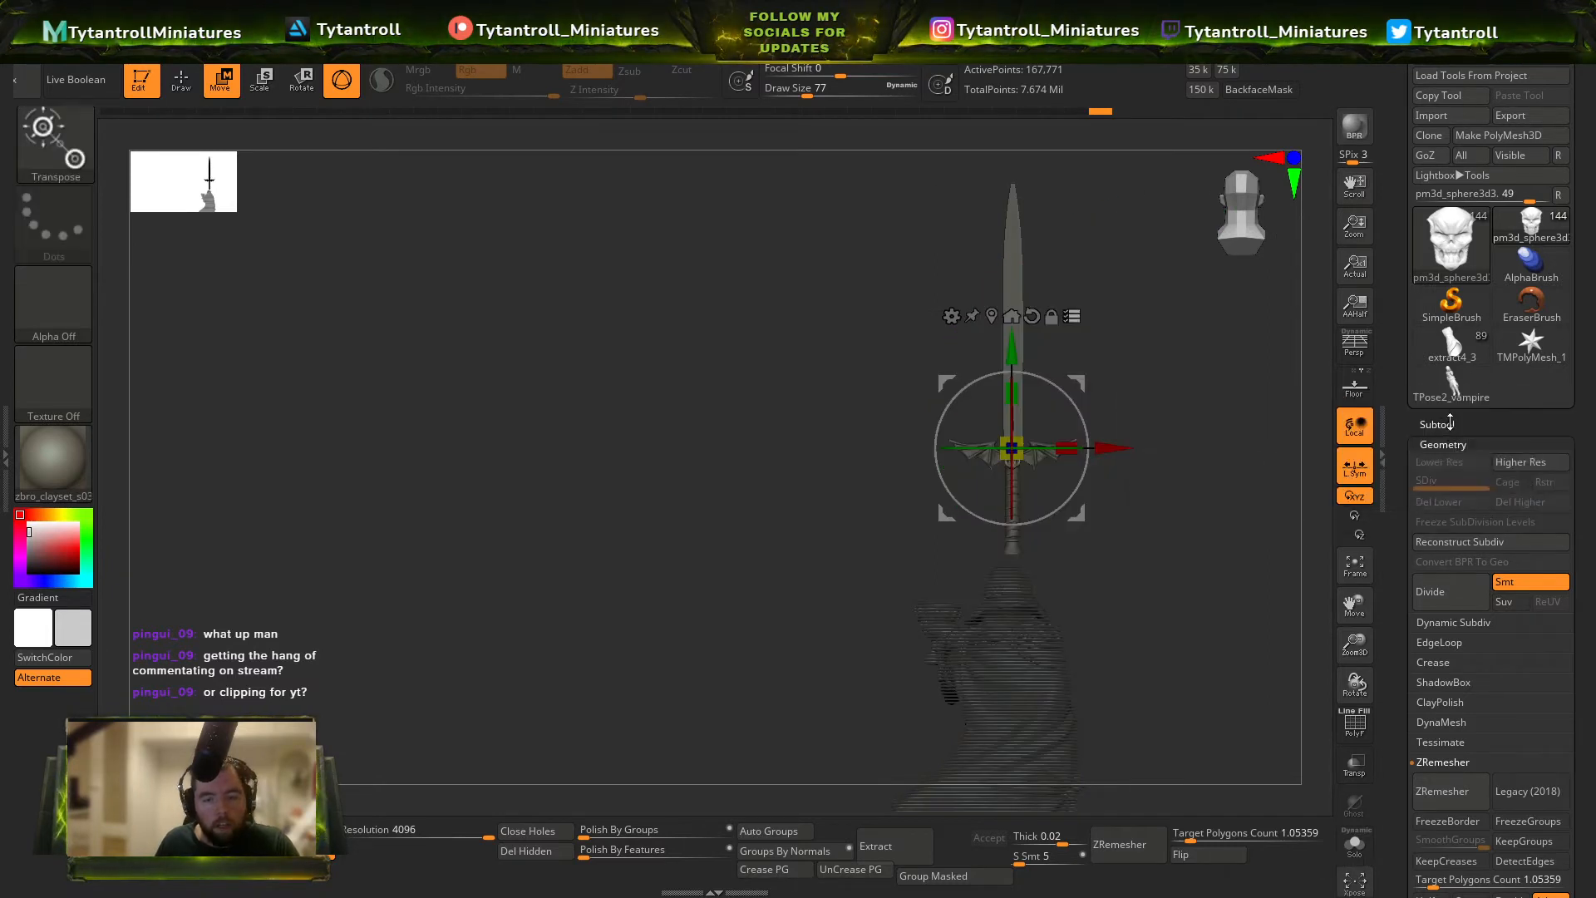
Group the skull and the other active subtools in a new subtool folder named Sword.
{"action": "left_click", "coordinate": [1455, 424]}
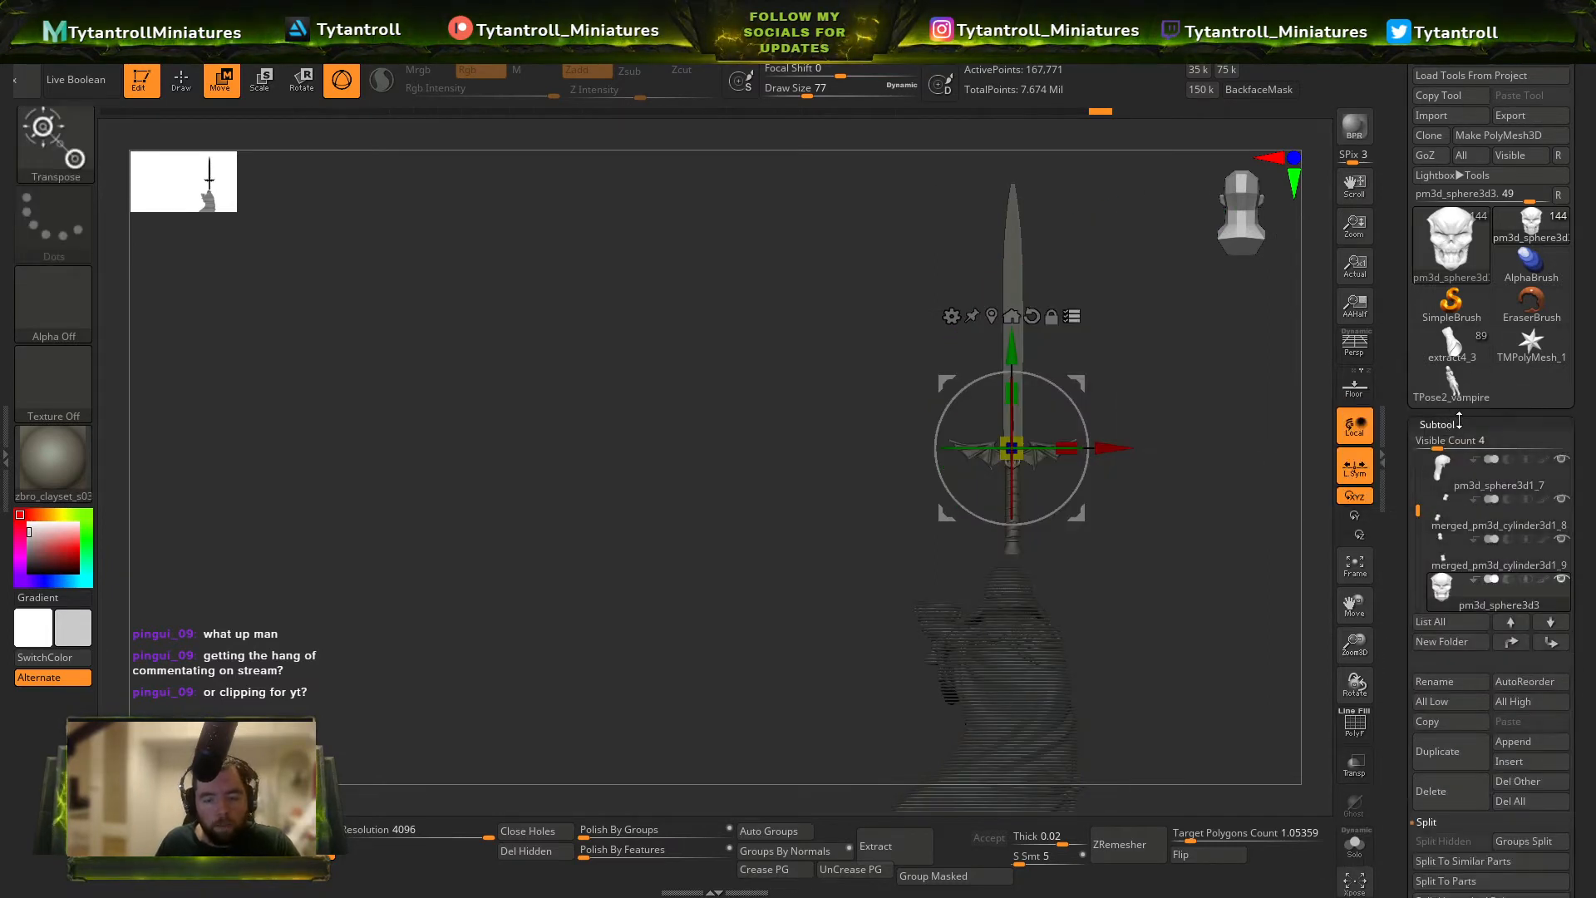
{"action": "left_click", "coordinate": [1475, 641]}
{"action": "key", "text": "Return"}
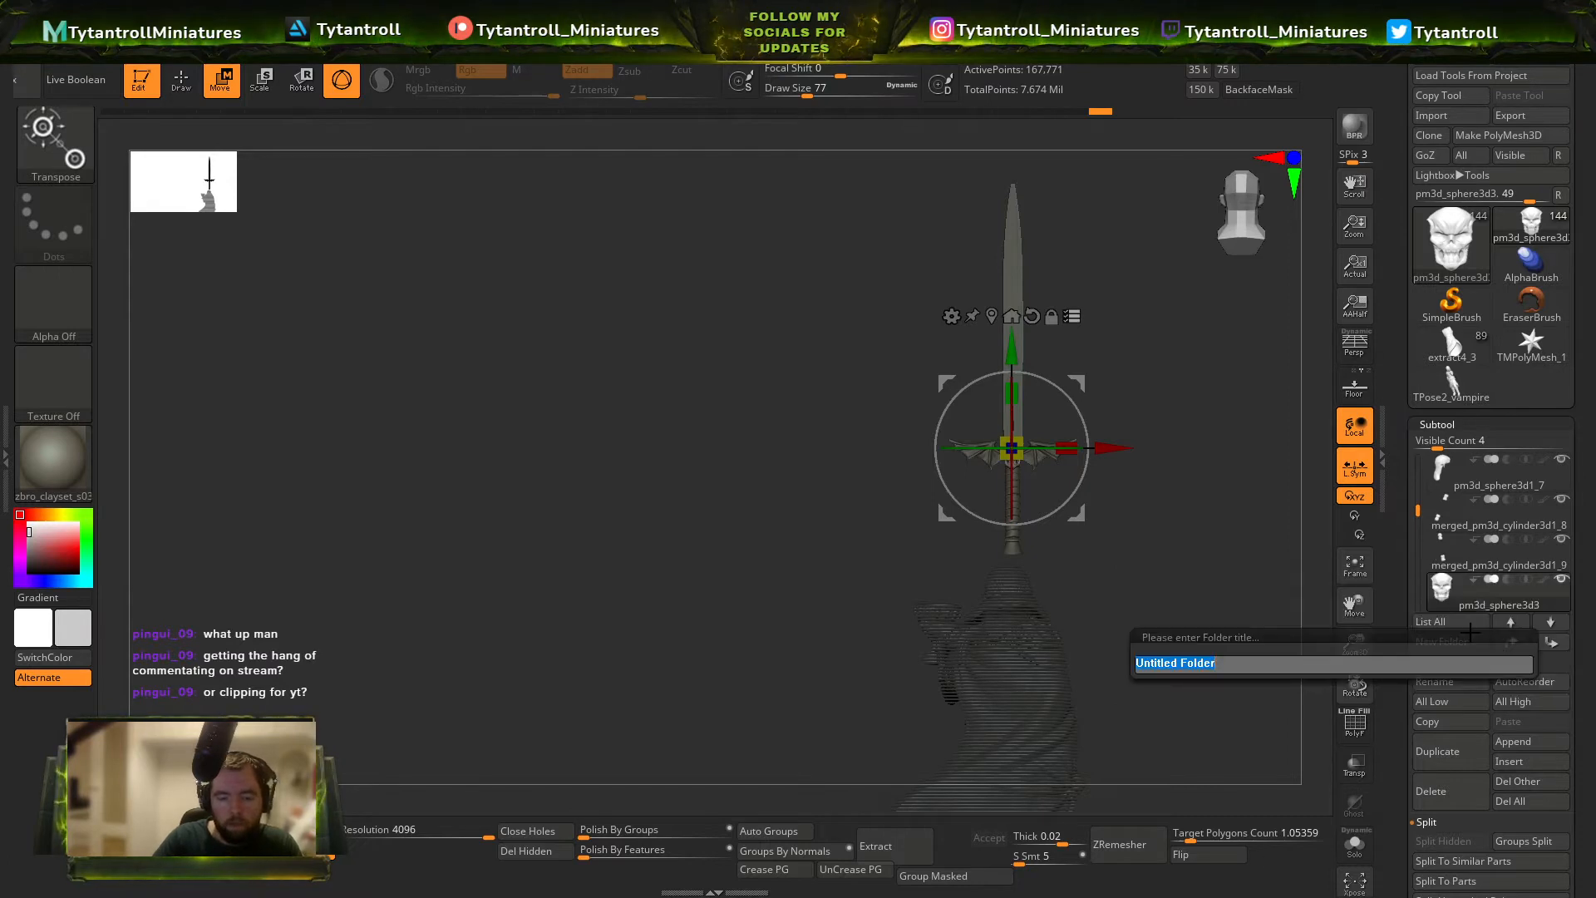
{"action": "type", "text": "Sword"}
{"action": "key", "text": "Return"}
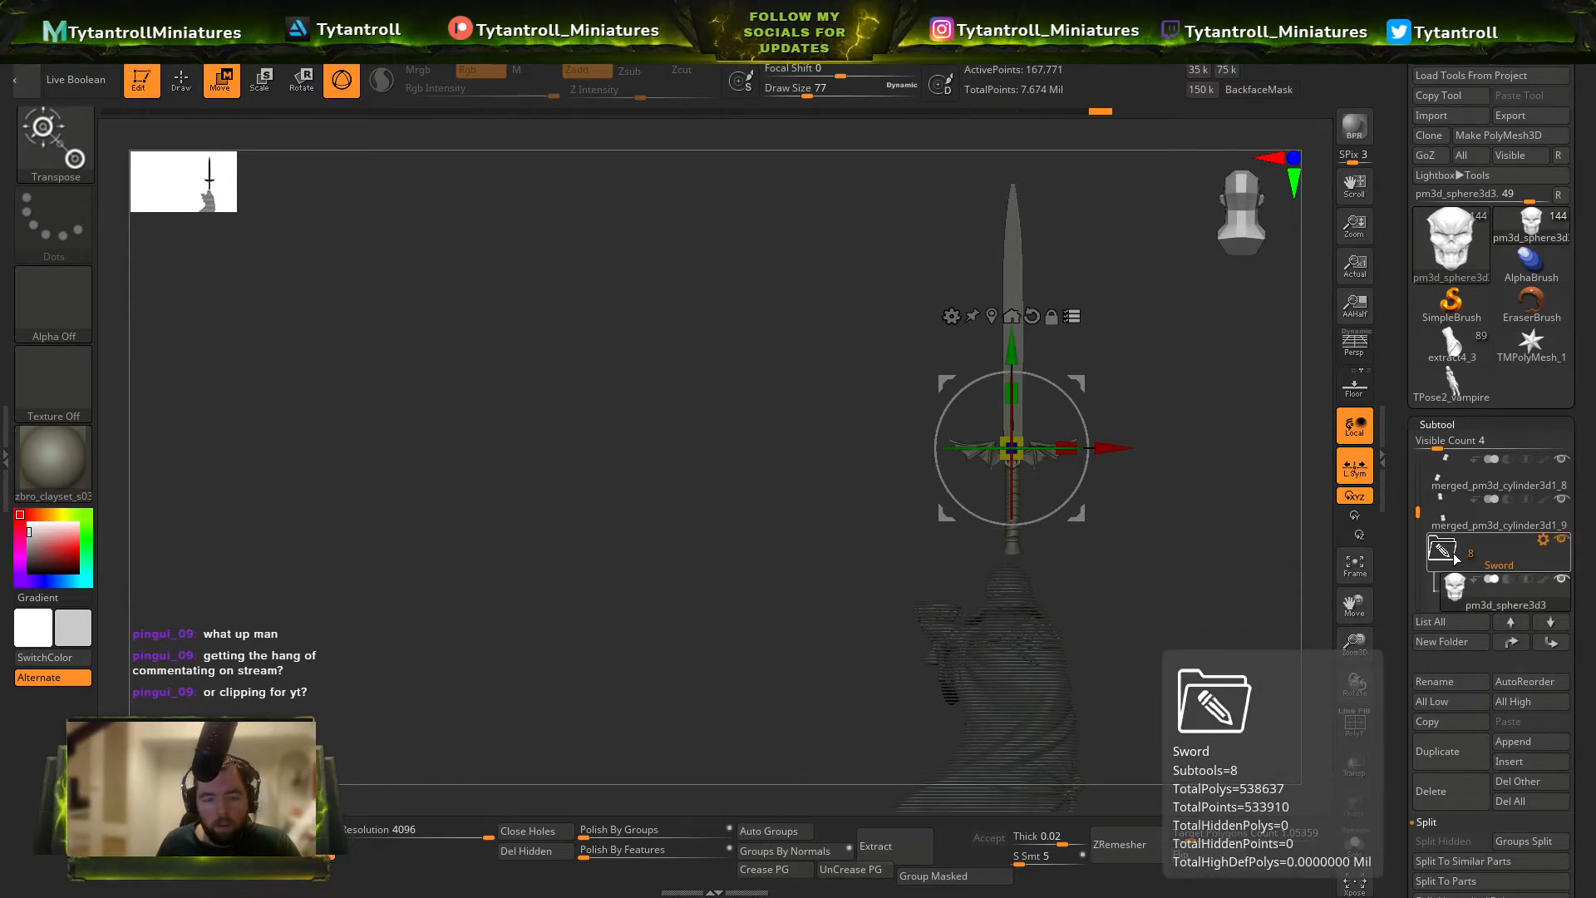
Select all the sword parts for multi-transpose and group them in a new subtool folder named sword.
{"action": "key", "text": "q"}
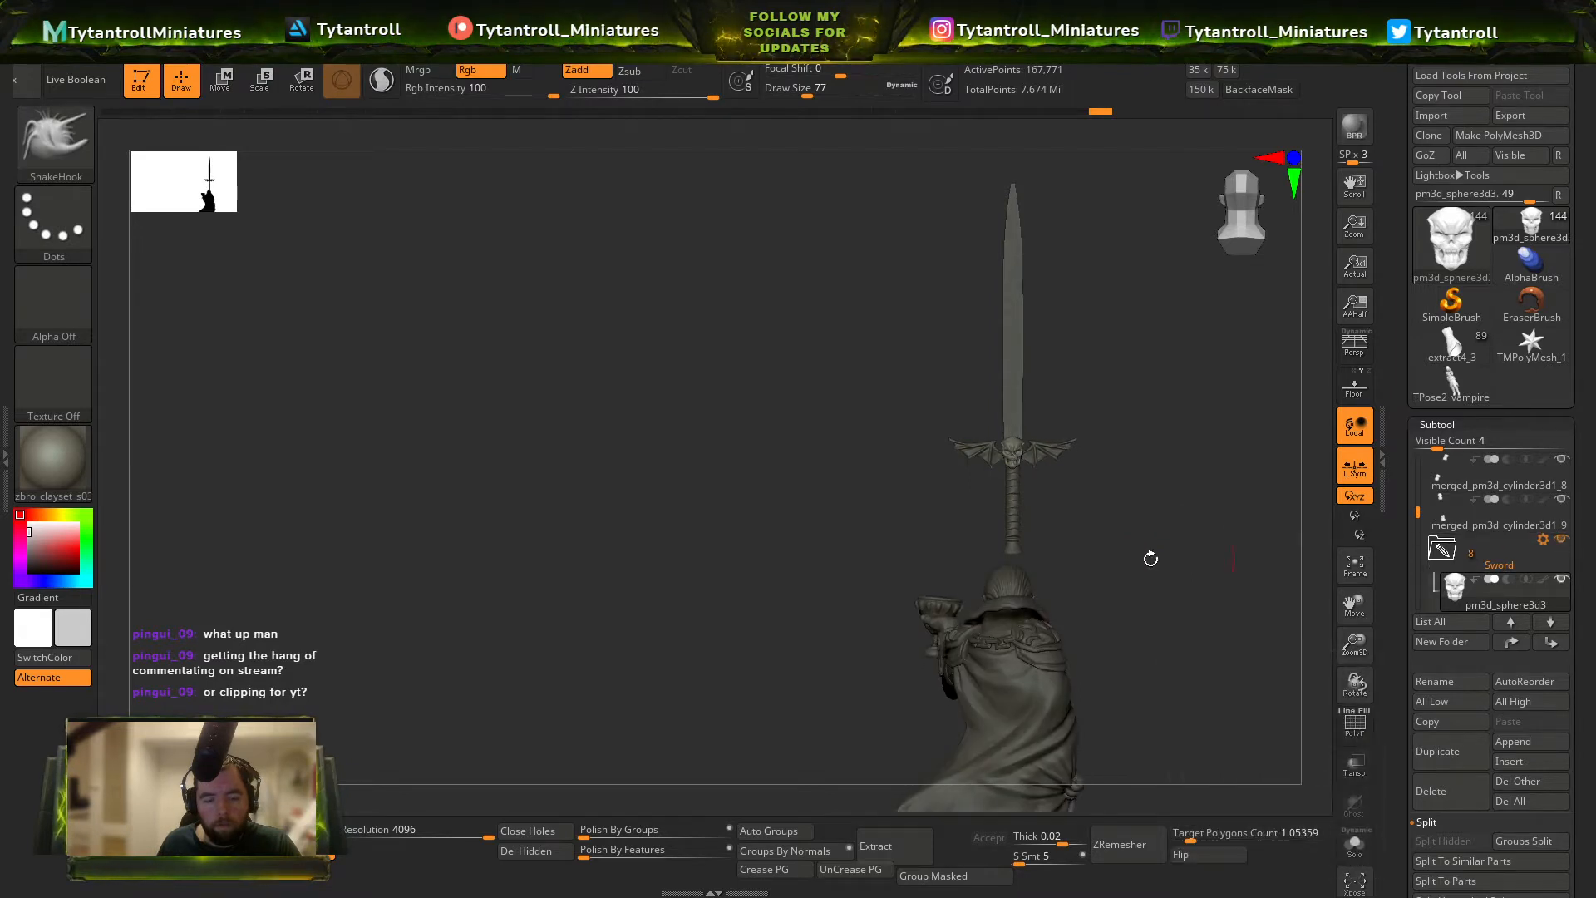
{"action": "left_click_drag", "start_coordinate": [1151, 556], "coordinate": [1140, 423]}
{"action": "key", "text": "w"}
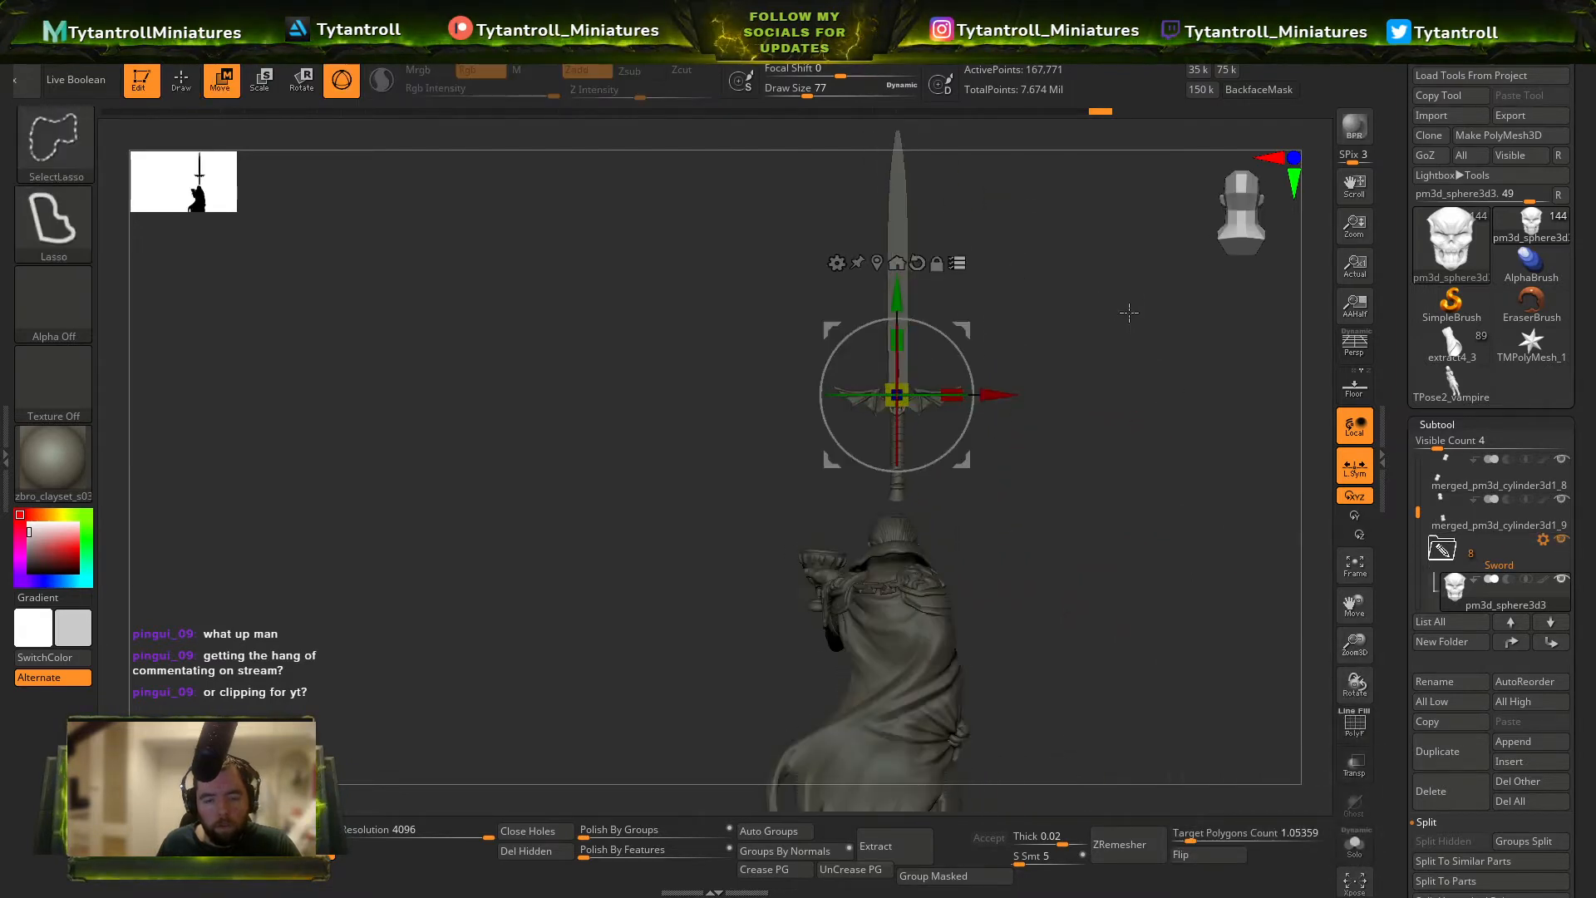
{"action": "mouse_move", "coordinate": [1126, 310]}
{"action": "left_mouse_down", "text": "ctrl+shift"}
{"action": "mouse_move", "coordinate": [956, 475]}
{"action": "mouse_move", "coordinate": [1041, 127]}
{"action": "left_mouse_up", "text": "ctrl+shift"}
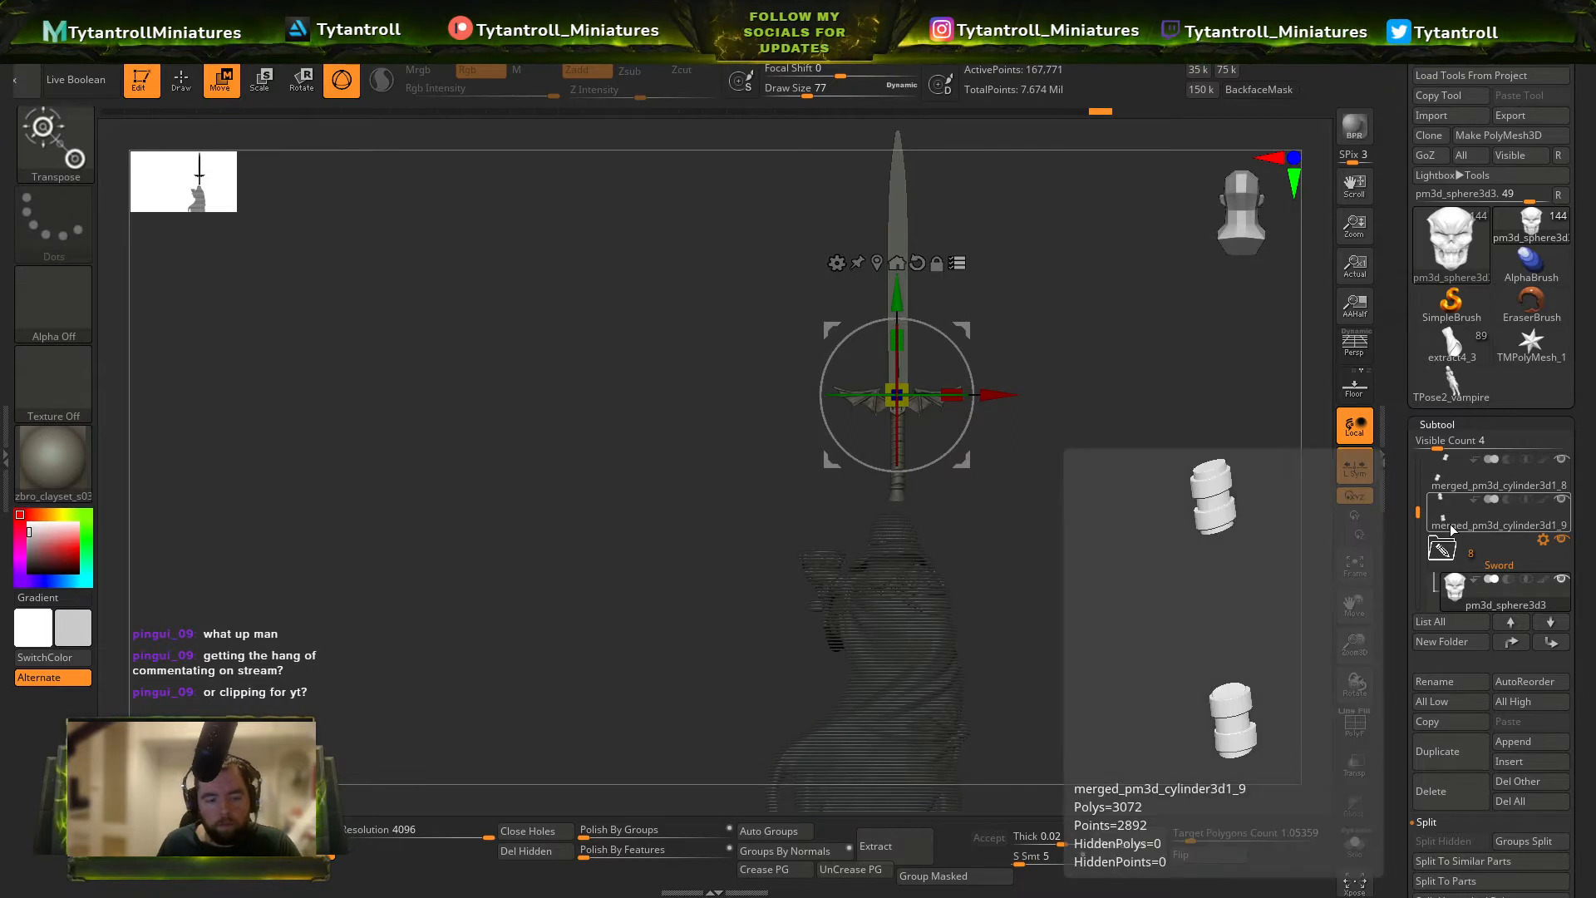
{"action": "left_click", "coordinate": [1452, 644]}
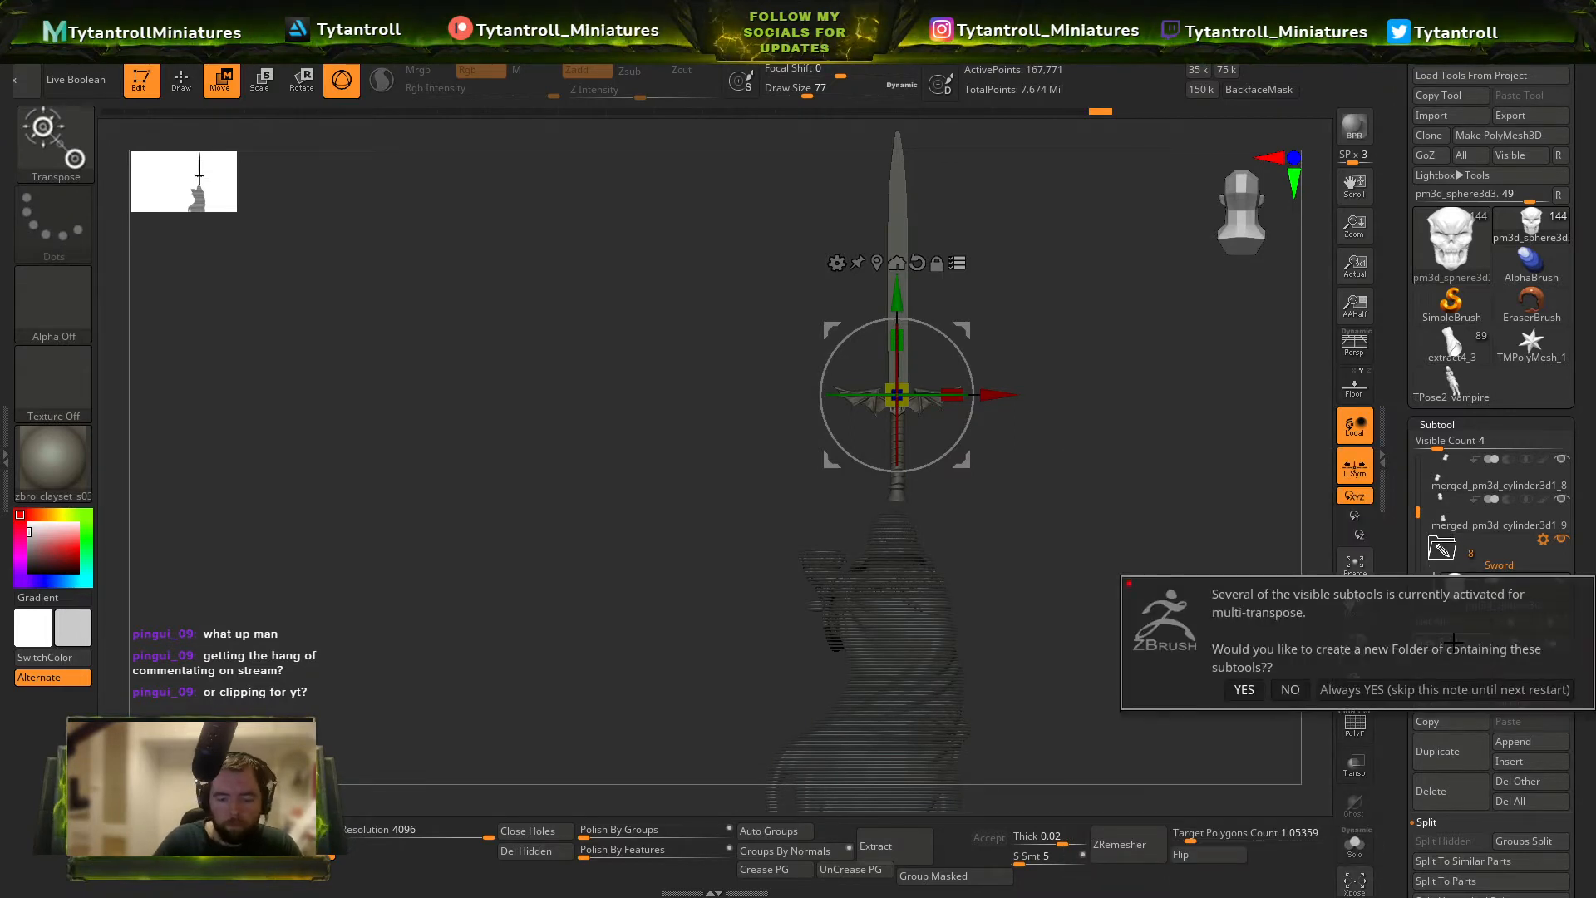
{"action": "key", "text": "Return"}
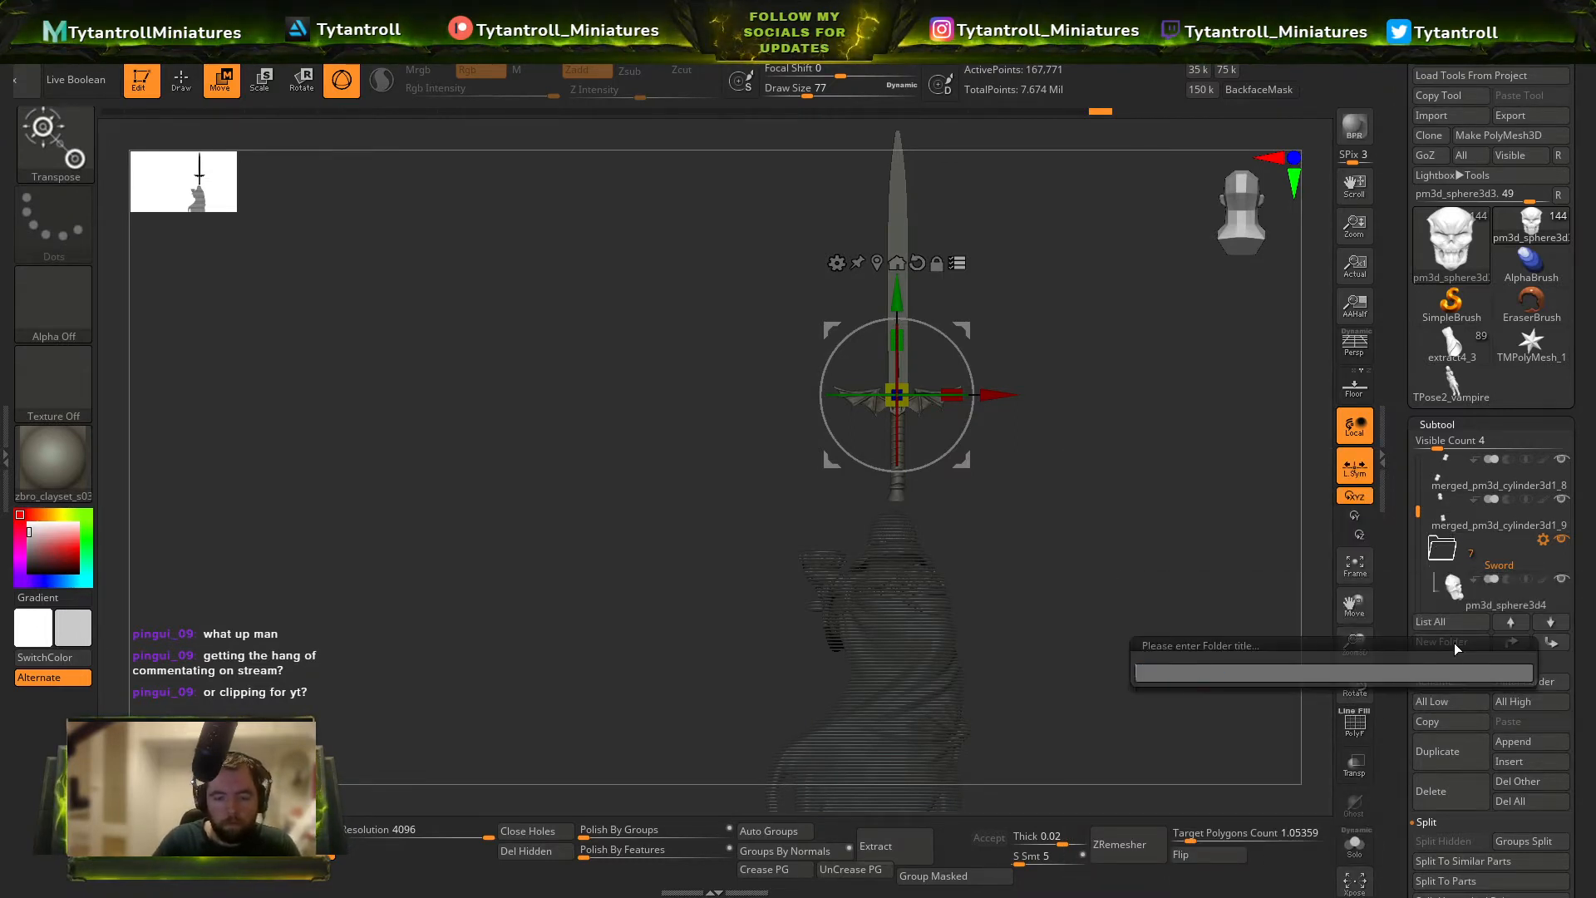
{"action": "key", "text": "Return"}
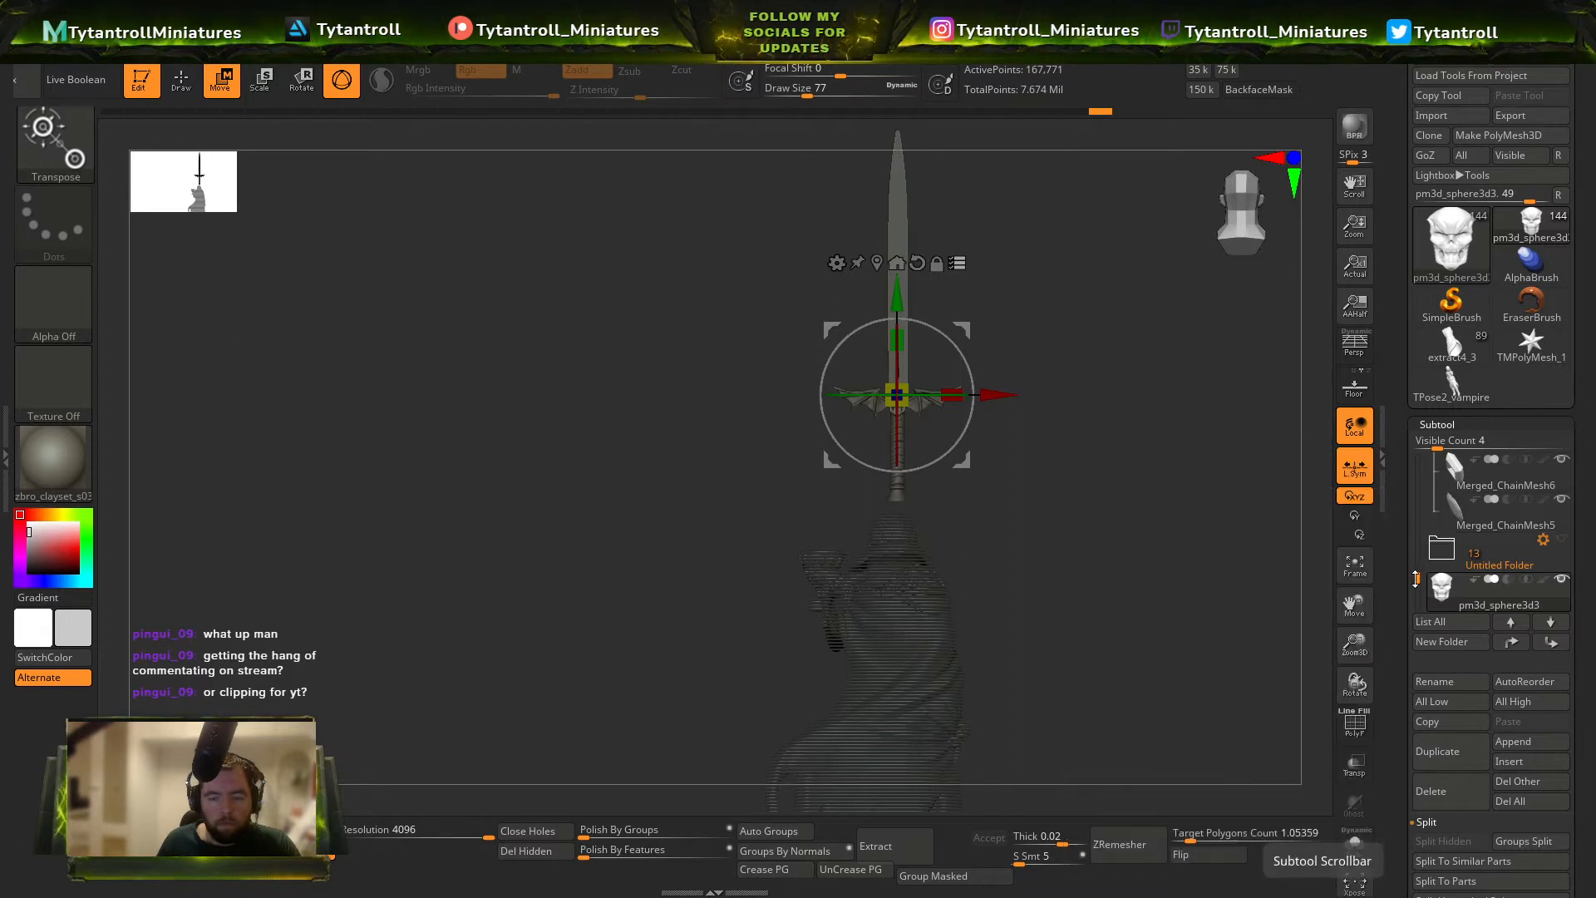
{"action": "left_click_drag", "start_coordinate": [1419, 584], "coordinate": [1421, 607]}
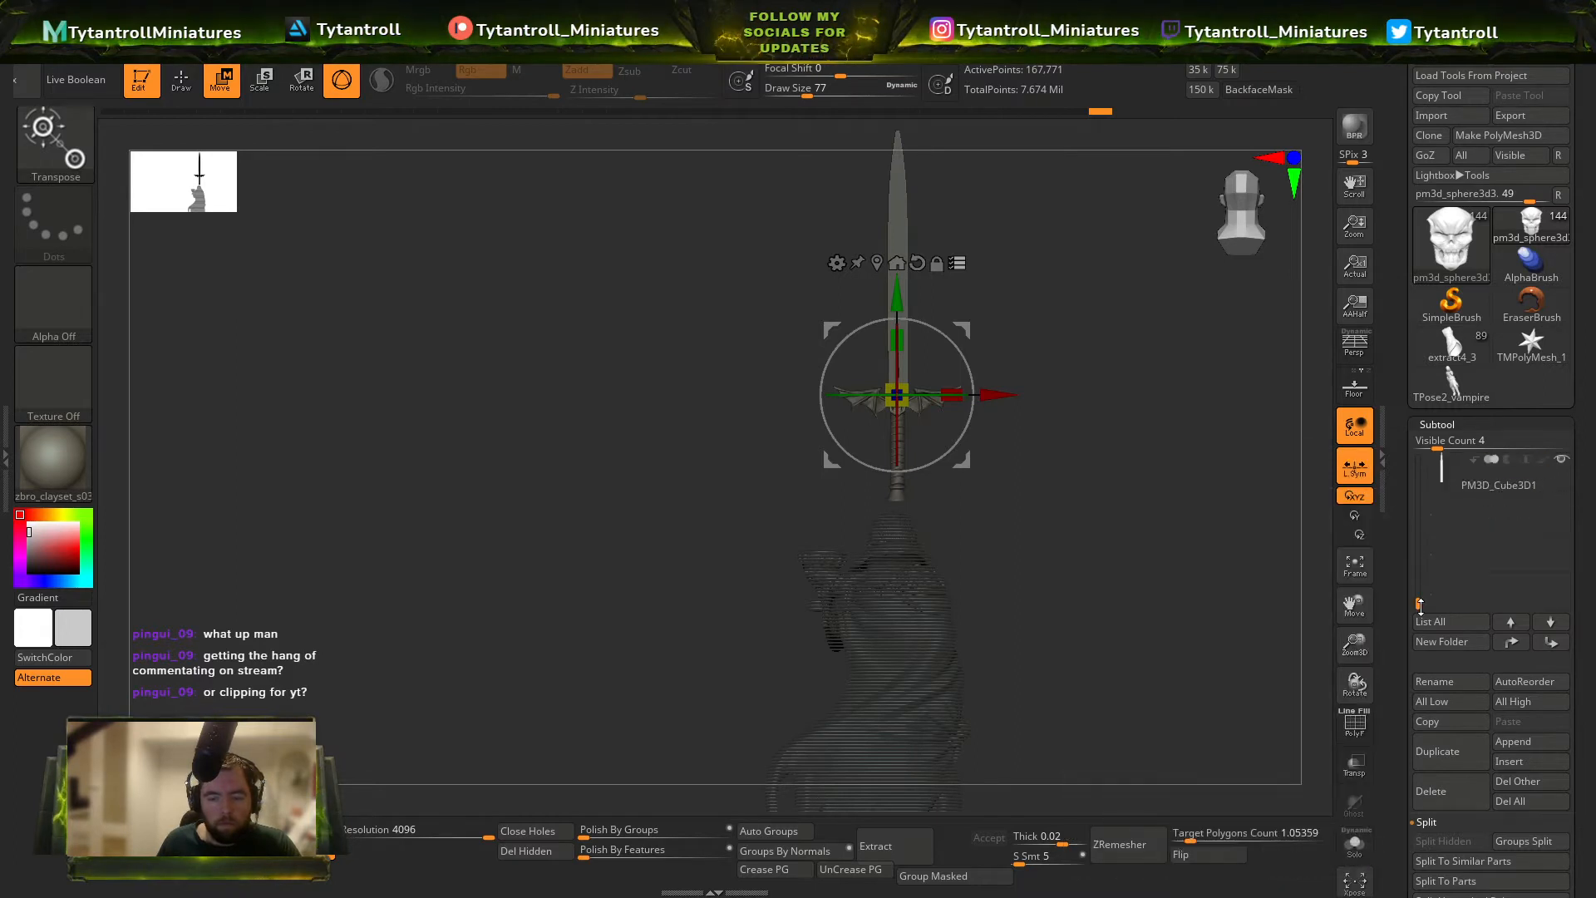
{"action": "left_click", "coordinate": [1443, 644]}
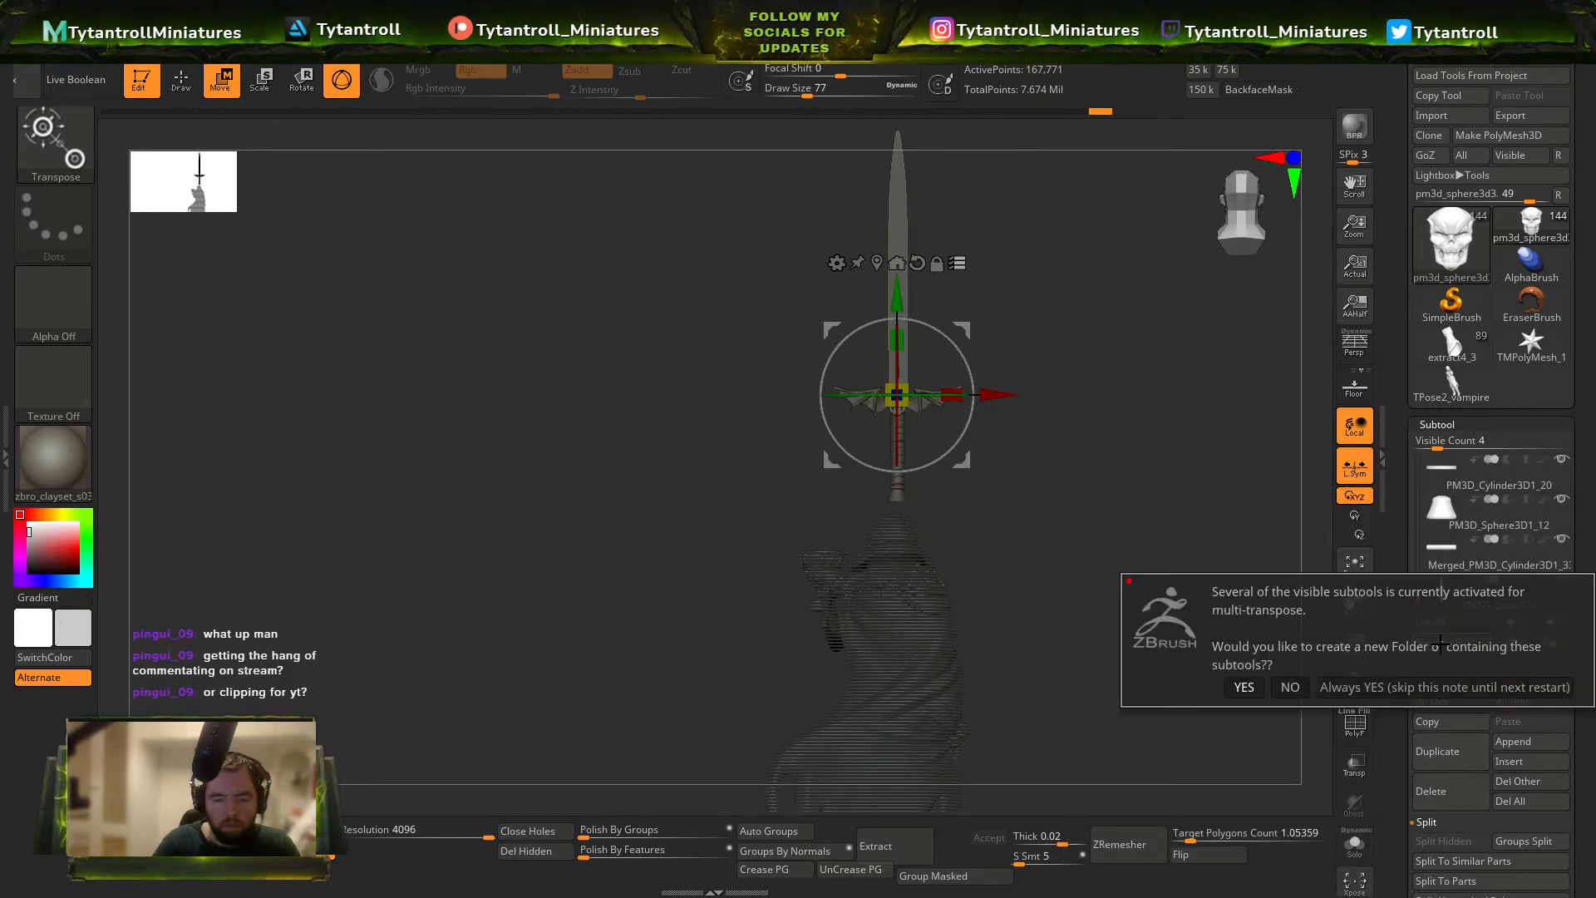
{"action": "key", "text": "Return"}
{"action": "type", "text": "sword"}
{"action": "key", "text": "Return"}
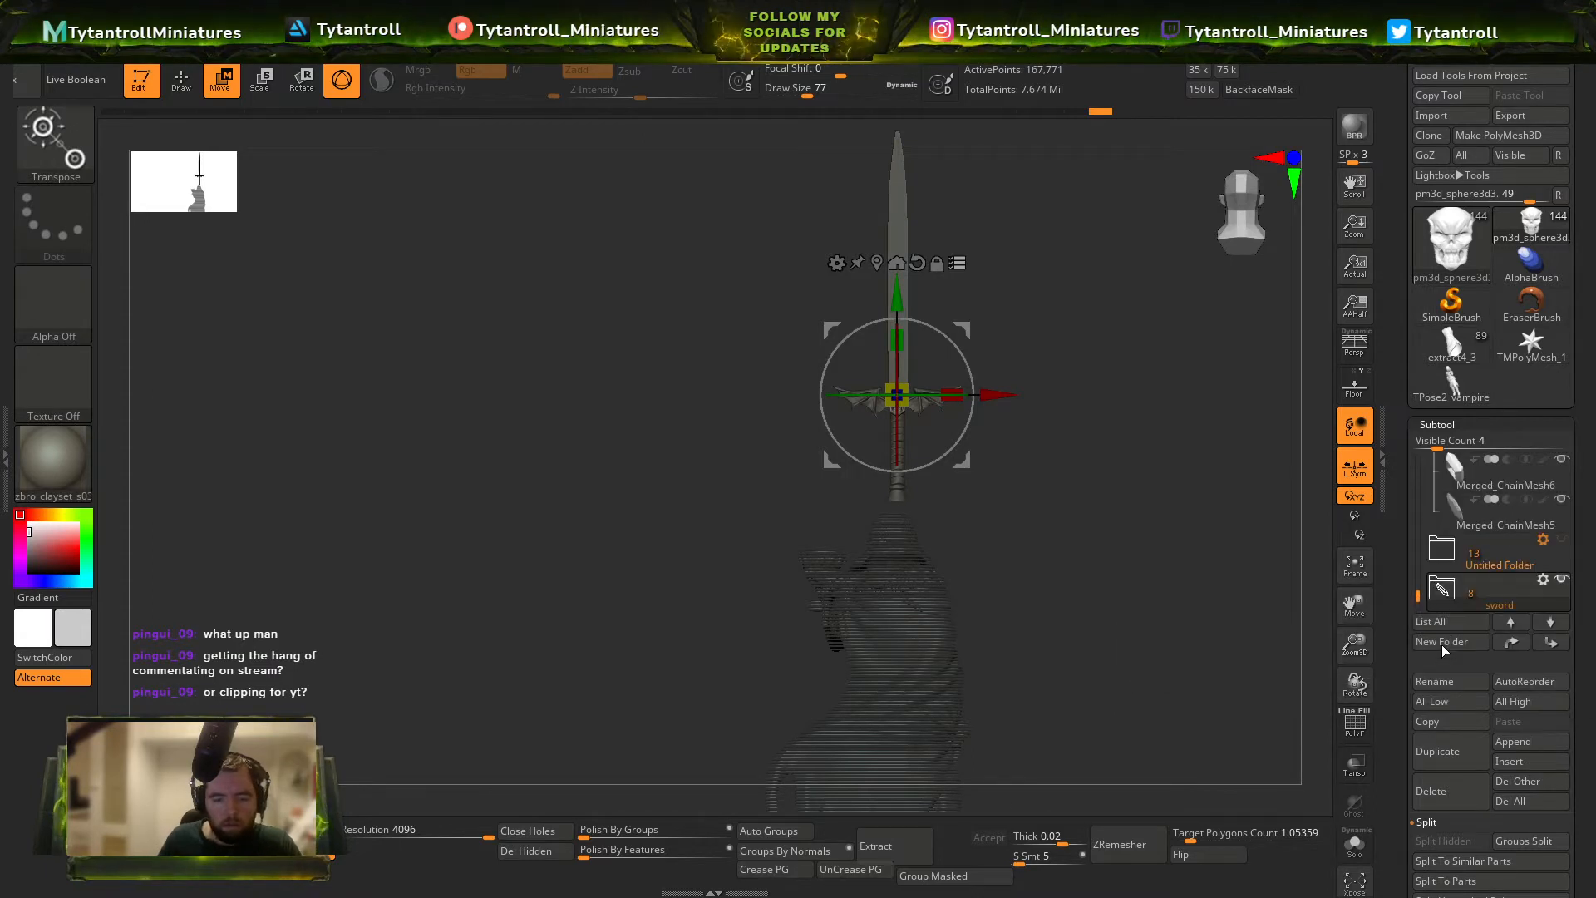
Run Boolean Folder on the sword folder to combine its parts into a single sword mesh.
{"action": "left_click", "coordinate": [1562, 582]}
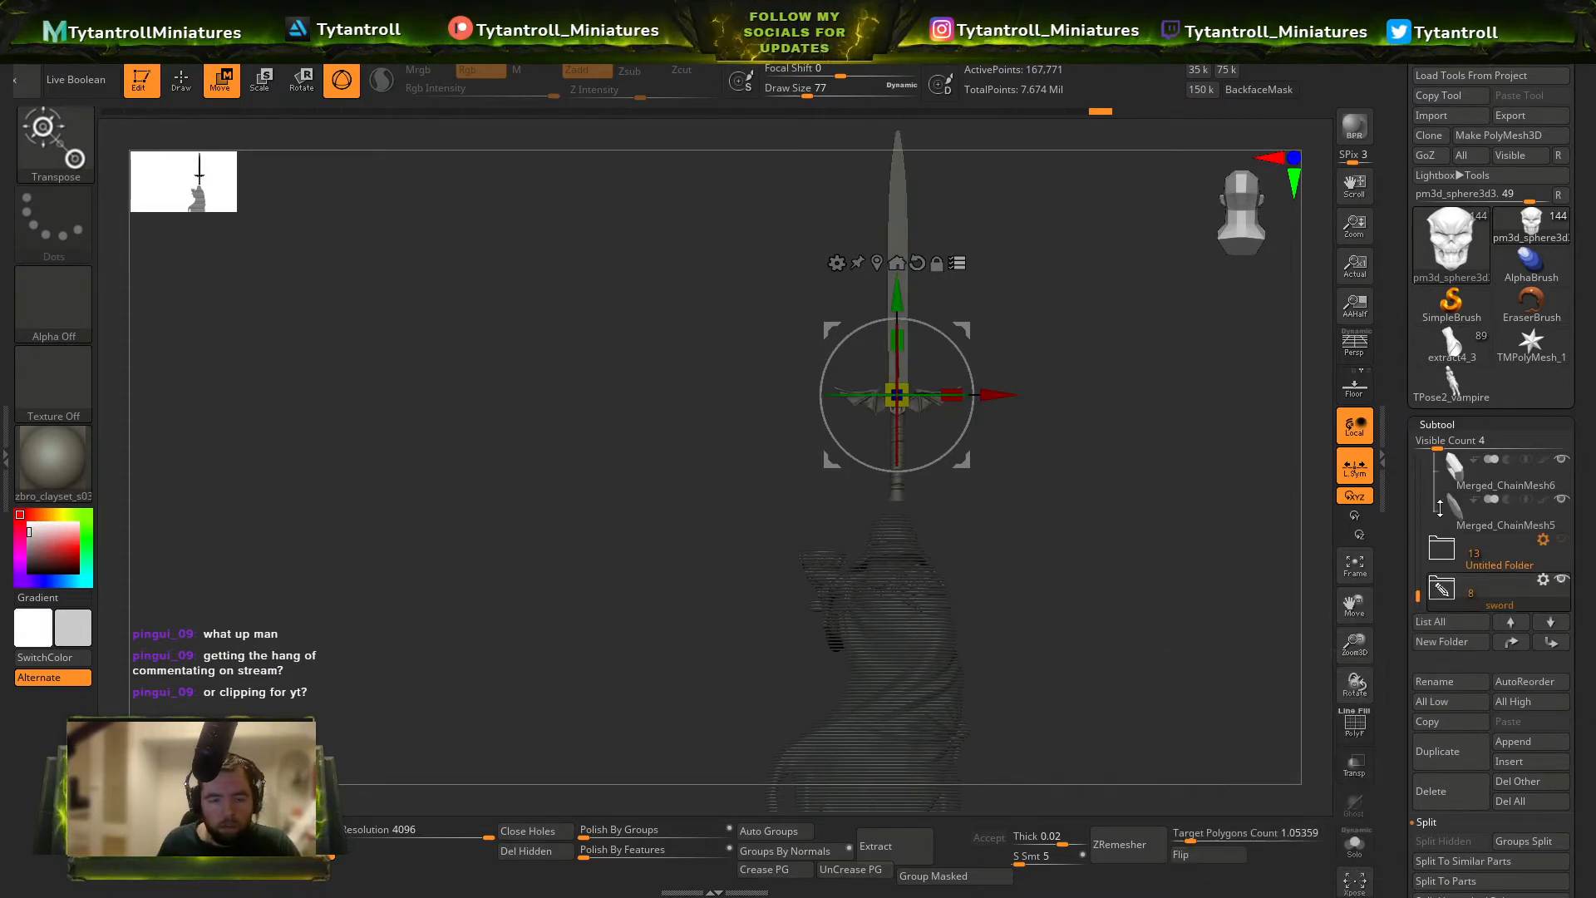
{"action": "left_click", "coordinate": [1543, 580]}
{"action": "key", "text": "q"}
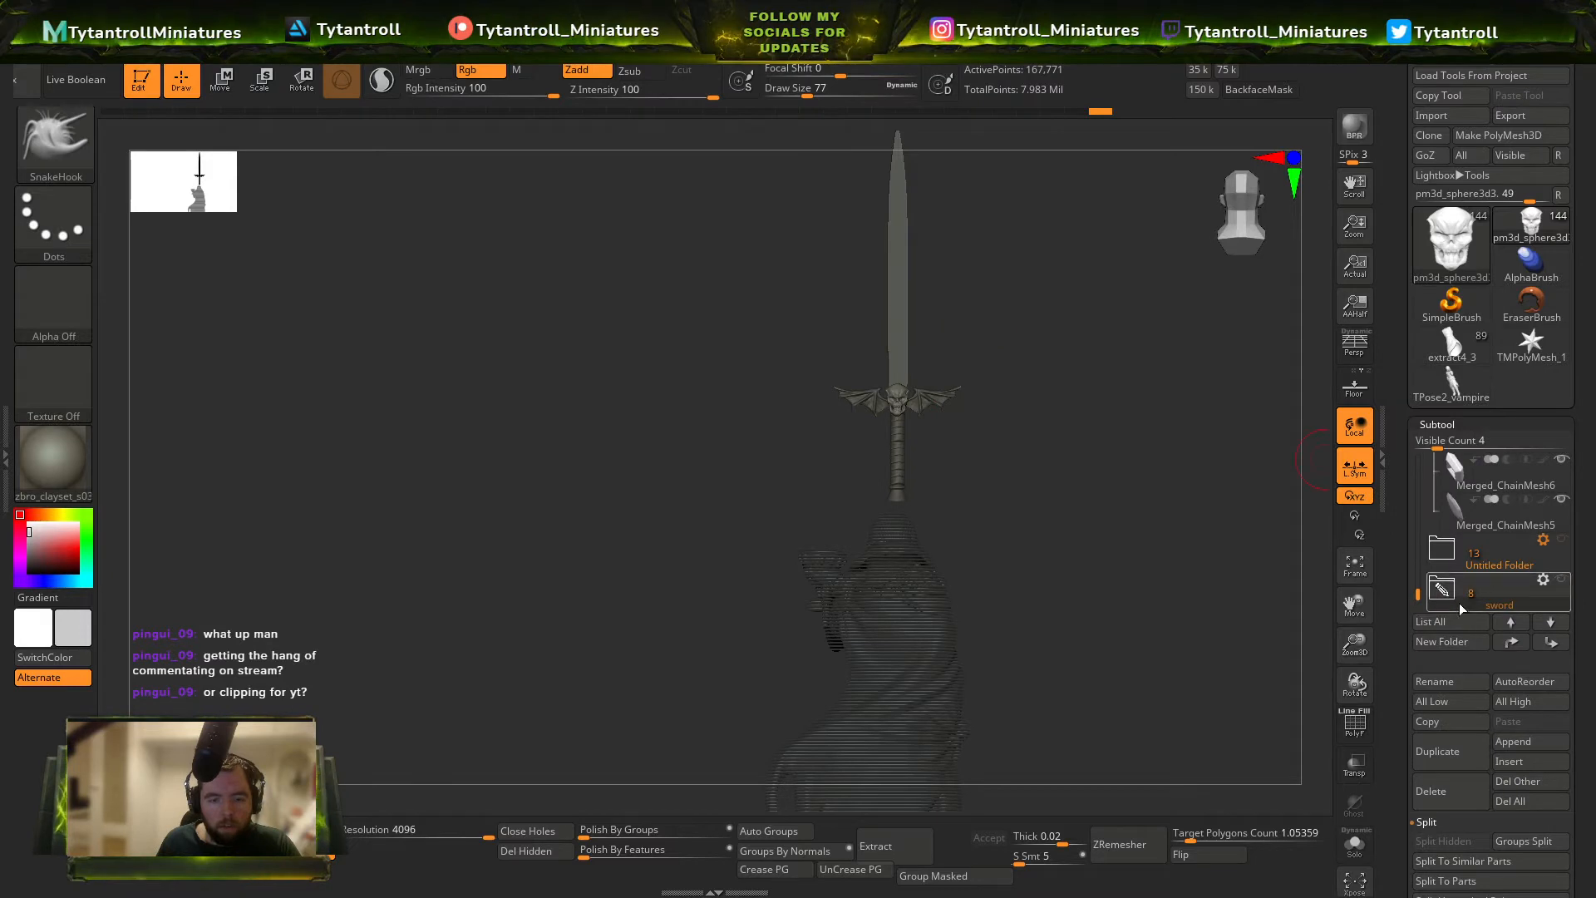
{"action": "left_click", "coordinate": [1543, 581]}
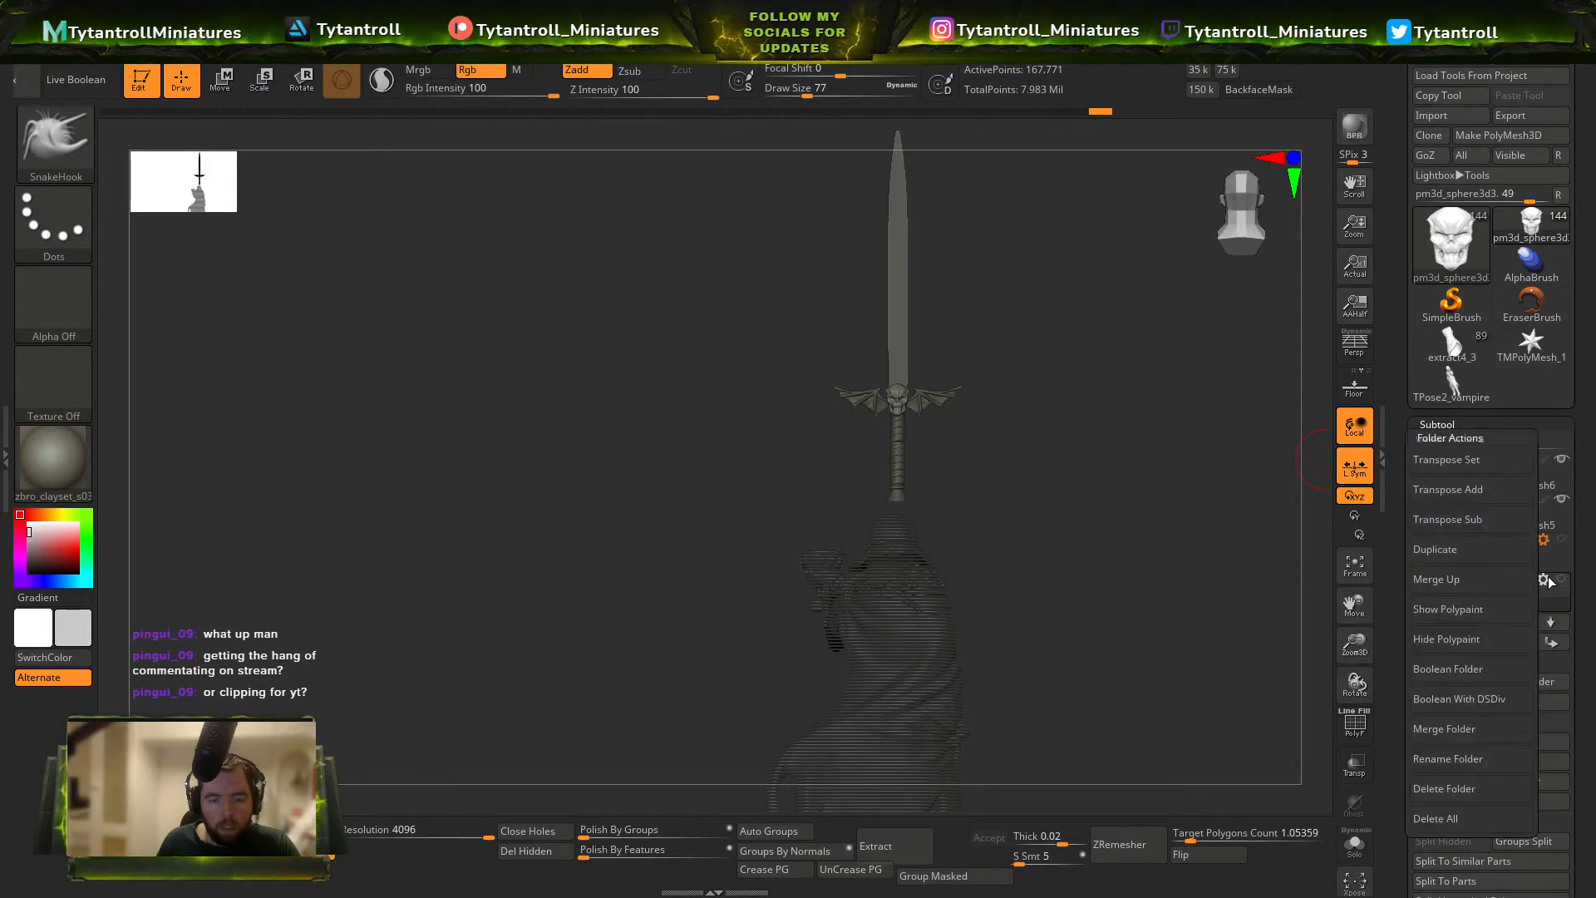
{"action": "left_click", "coordinate": [1495, 678]}
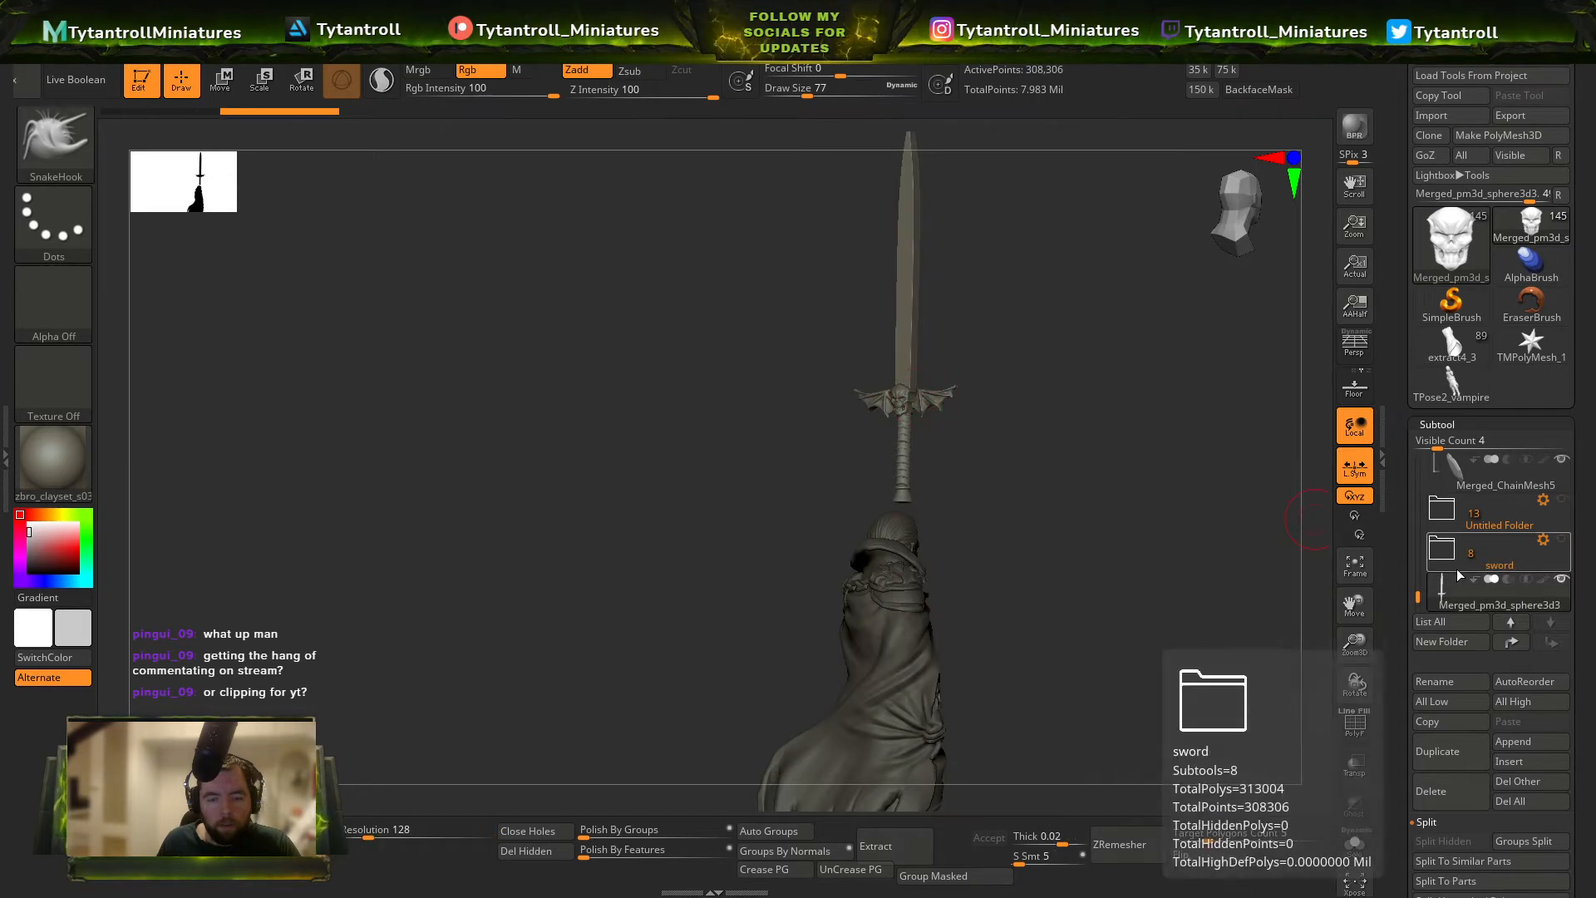
Turn the combined sword point-down and bring it to the vampire's hip beside the lowered arm.
{"action": "mouse_move", "coordinate": [1030, 407]}
{"action": "left_mouse_down"}
{"action": "mouse_move", "coordinate": [1112, 404]}
{"action": "mouse_move", "coordinate": [1113, 352]}
{"action": "left_mouse_up"}
{"action": "key", "text": "w"}
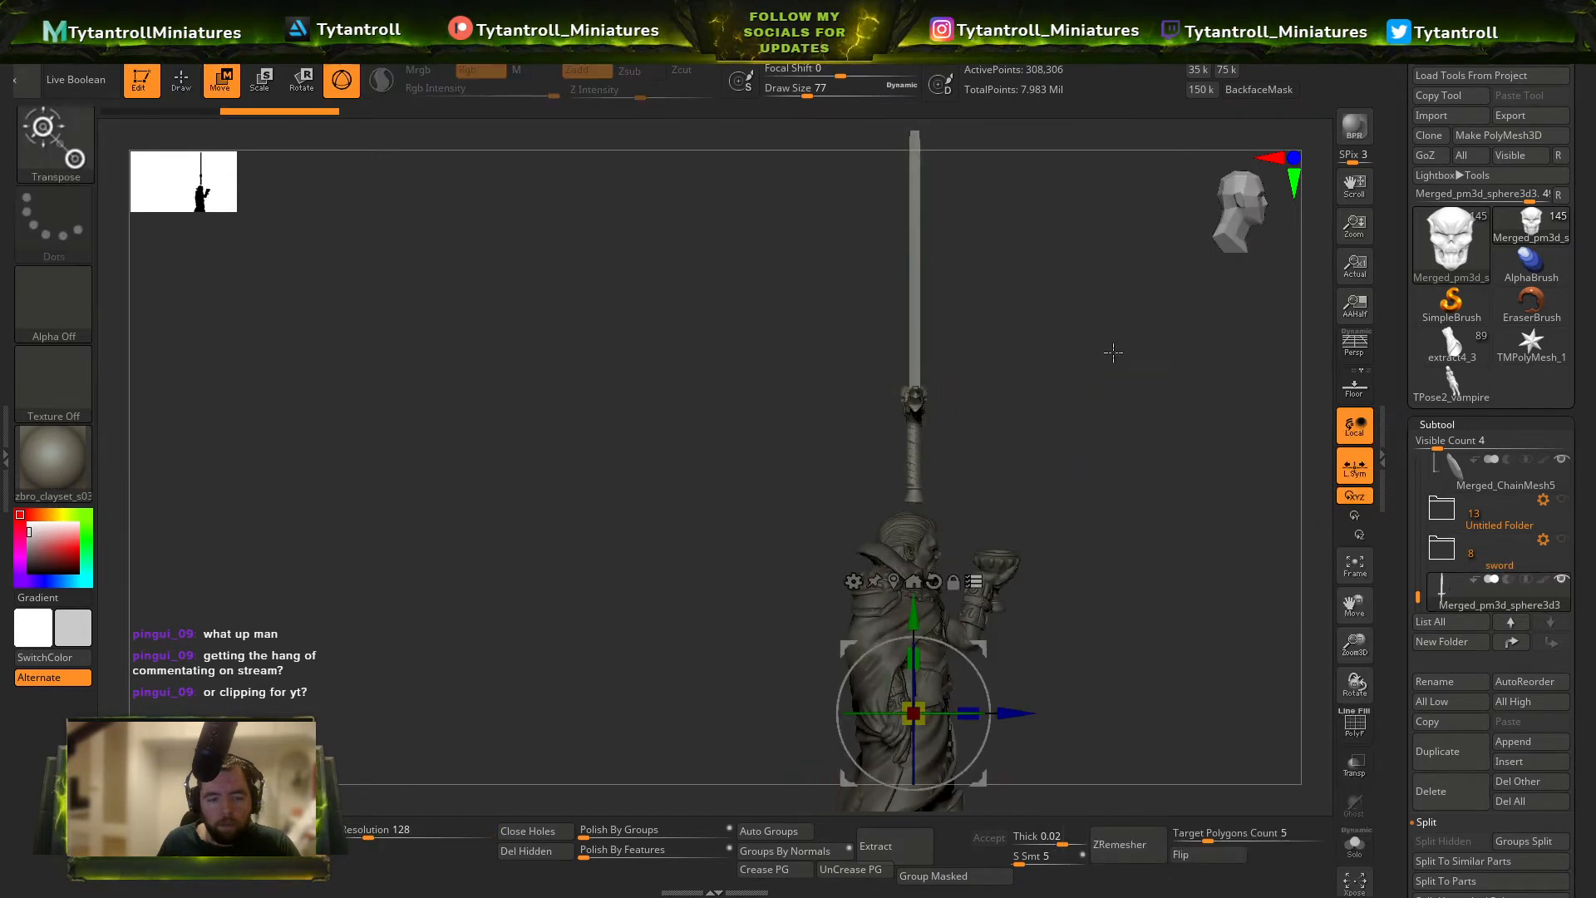
{"action": "left_click_drag", "start_coordinate": [981, 649], "coordinate": [1051, 462], "text": "alt"}
{"action": "left_click_drag", "start_coordinate": [1083, 379], "coordinate": [860, 461]}
{"action": "left_click_drag", "start_coordinate": [1022, 391], "coordinate": [1033, 470], "text": "alt"}
{"action": "left_click_drag", "start_coordinate": [1033, 457], "coordinate": [1128, 453]}
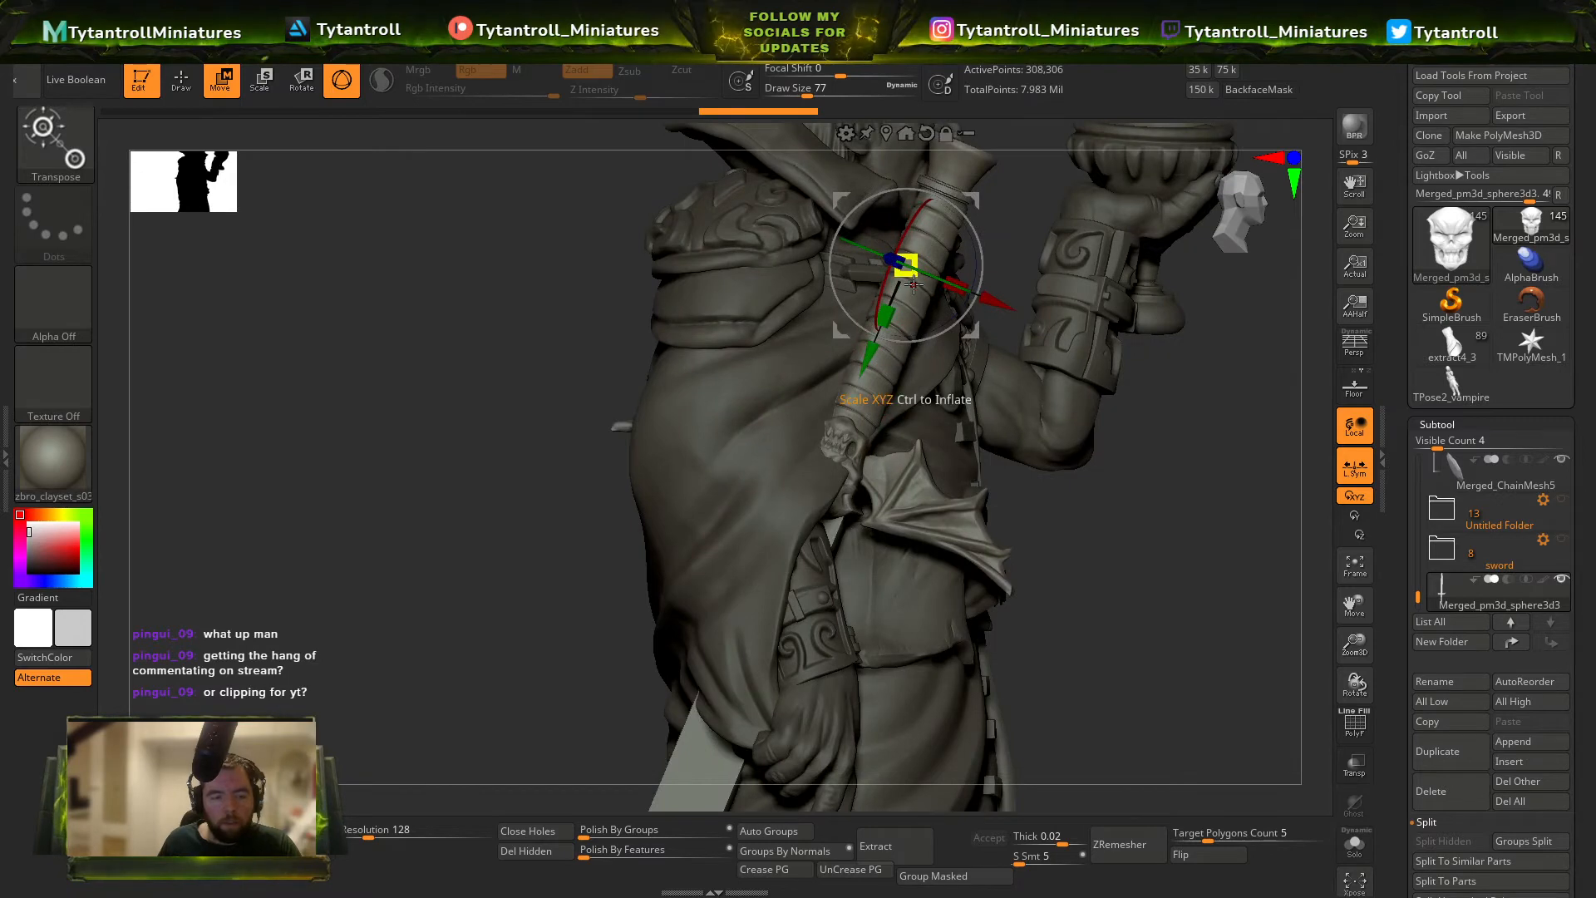
Tilt the sword so its grip leans diagonally upward across the waist above the forearm.
{"action": "left_click_drag", "start_coordinate": [830, 270], "coordinate": [832, 258]}
{"action": "mouse_move", "coordinate": [842, 331]}
{"action": "left_mouse_down"}
{"action": "mouse_move", "coordinate": [936, 459]}
{"action": "mouse_move", "coordinate": [893, 437]}
{"action": "left_mouse_up"}
{"action": "left_click_drag", "start_coordinate": [1125, 707], "coordinate": [1058, 367], "text": "alt"}
{"action": "mouse_move", "coordinate": [1059, 367]}
{"action": "right_mouse_down", "text": "ctrl"}
{"action": "mouse_move", "coordinate": [1180, 502]}
{"action": "mouse_move", "coordinate": [958, 524]}
{"action": "mouse_move", "coordinate": [1084, 671]}
{"action": "mouse_move", "coordinate": [948, 532]}
{"action": "mouse_move", "coordinate": [858, 324]}
{"action": "right_mouse_up", "text": "ctrl"}
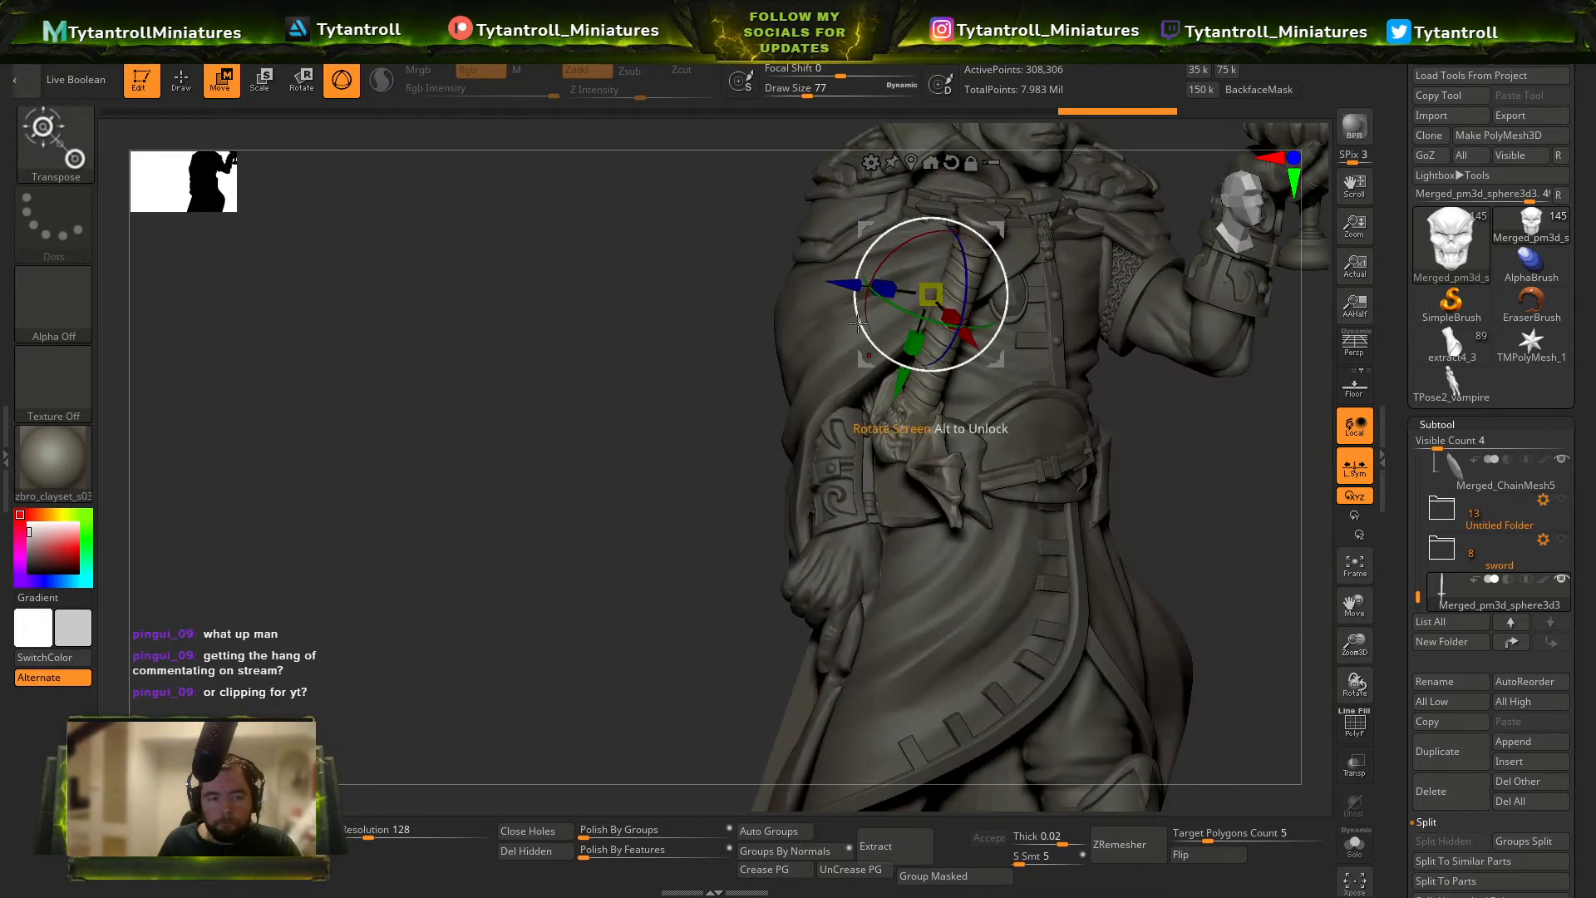
Shift and turn the sword so the skull guard rests between the bracer and the belt.
{"action": "left_click_drag", "start_coordinate": [932, 293], "coordinate": [886, 287]}
{"action": "right_click_drag", "start_coordinate": [901, 290], "coordinate": [1083, 353]}
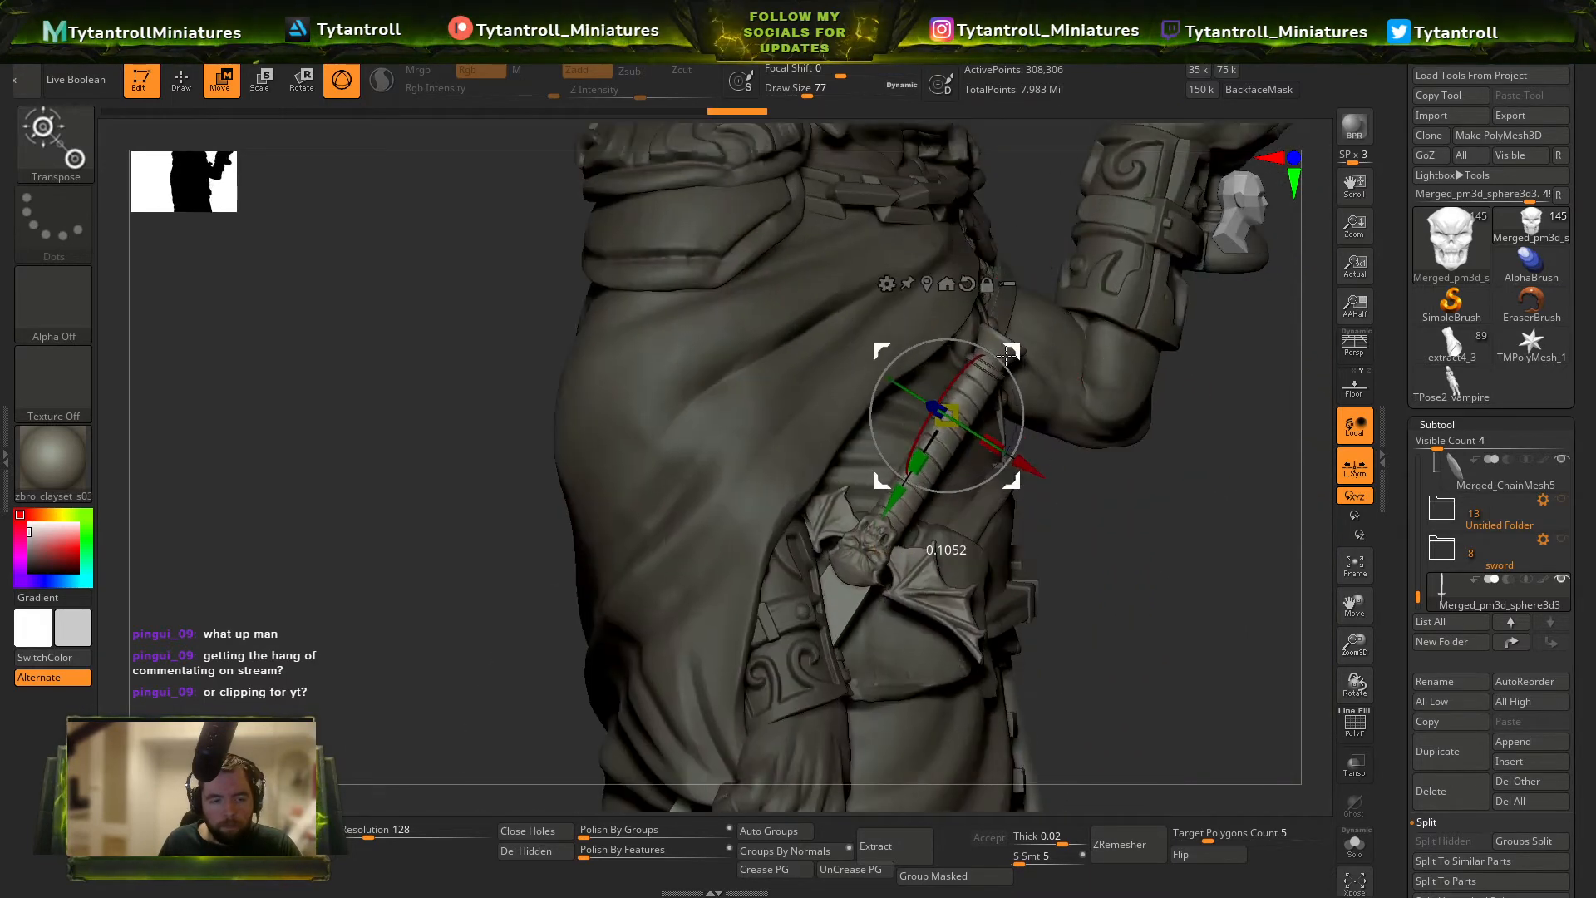
{"action": "right_click_drag", "start_coordinate": [978, 373], "coordinate": [1030, 359]}
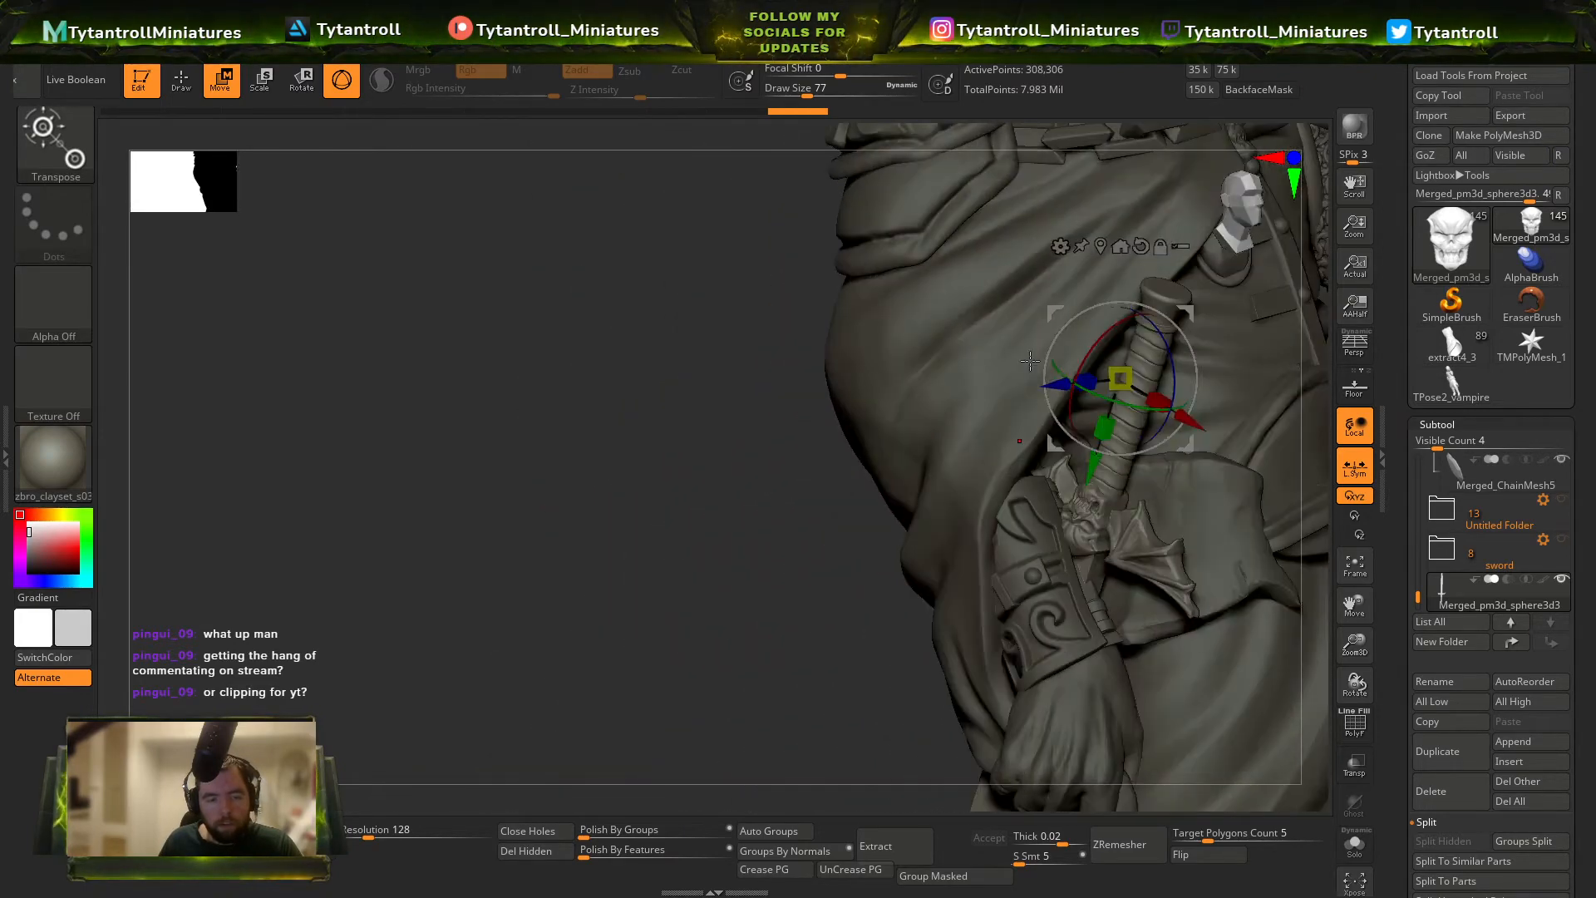
{"action": "left_click_drag", "start_coordinate": [1123, 328], "coordinate": [1116, 332]}
{"action": "right_click_drag", "start_coordinate": [1049, 432], "coordinate": [968, 429]}
{"action": "right_click_drag", "start_coordinate": [969, 428], "coordinate": [955, 400], "text": "ctrl"}
Show the vampire concept image in Spotlight, inspect the sword at the hip and place the image small beside the model.
{"action": "key", "text": "shift+z"}
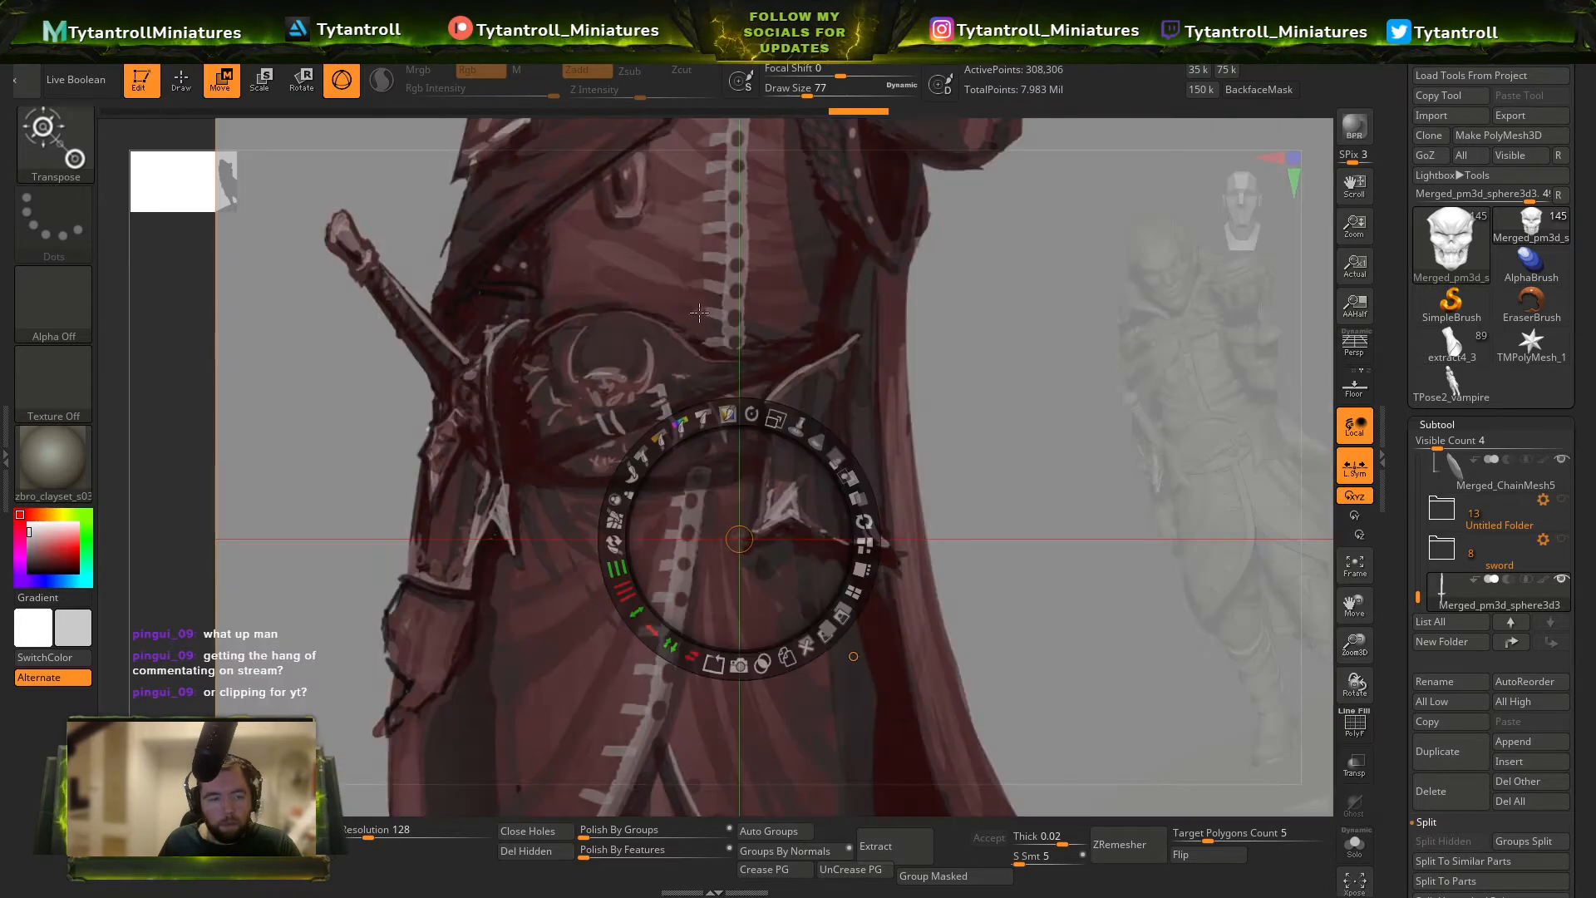
{"action": "key", "text": "z"}
{"action": "key", "text": "z"}
{"action": "mouse_move", "coordinate": [772, 421]}
{"action": "left_mouse_down"}
{"action": "mouse_move", "coordinate": [657, 445]}
{"action": "mouse_move", "coordinate": [601, 405]}
{"action": "mouse_move", "coordinate": [685, 385]}
{"action": "left_mouse_up"}
{"action": "left_click", "coordinate": [995, 424]}
{"action": "key", "text": "z"}
{"action": "mouse_move", "coordinate": [981, 444]}
{"action": "right_mouse_down"}
{"action": "mouse_move", "coordinate": [959, 466]}
{"action": "mouse_move", "coordinate": [1041, 553]}
{"action": "mouse_move", "coordinate": [1049, 613]}
{"action": "mouse_move", "coordinate": [881, 573]}
{"action": "mouse_move", "coordinate": [1010, 507]}
{"action": "mouse_move", "coordinate": [1085, 525]}
{"action": "mouse_move", "coordinate": [1081, 475]}
{"action": "mouse_move", "coordinate": [989, 449]}
{"action": "mouse_move", "coordinate": [1006, 446]}
{"action": "right_mouse_up"}
Adjust the sword's position at the hip to follow its placement in the concept image.
{"action": "key", "text": "q"}
{"action": "key", "text": "w"}
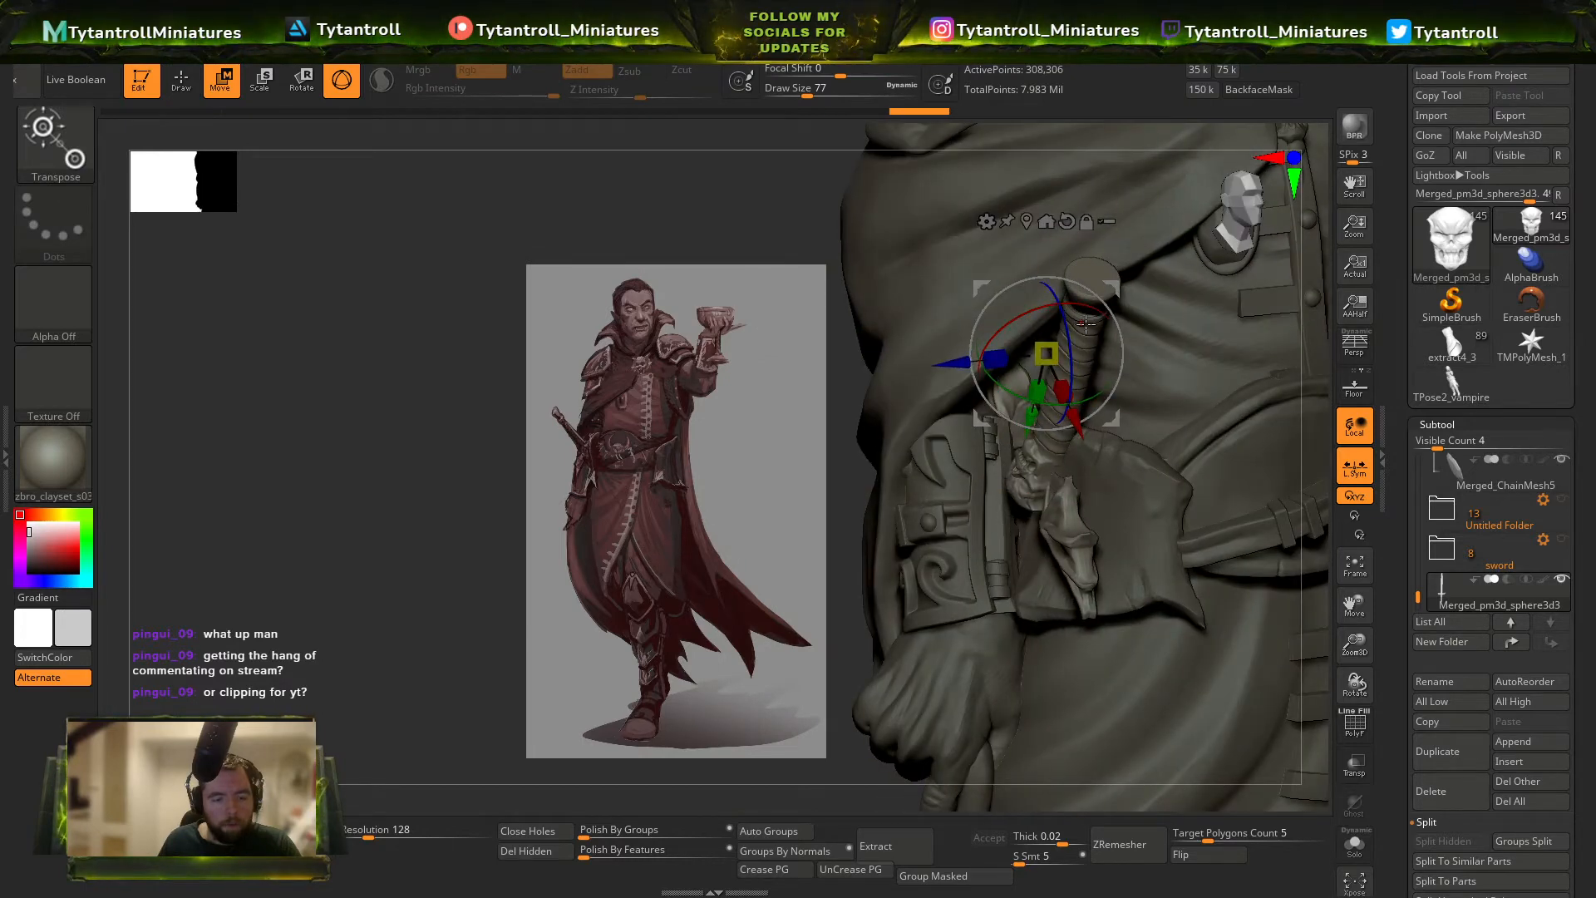
{"action": "right_click_drag", "start_coordinate": [1085, 379], "coordinate": [1095, 413]}
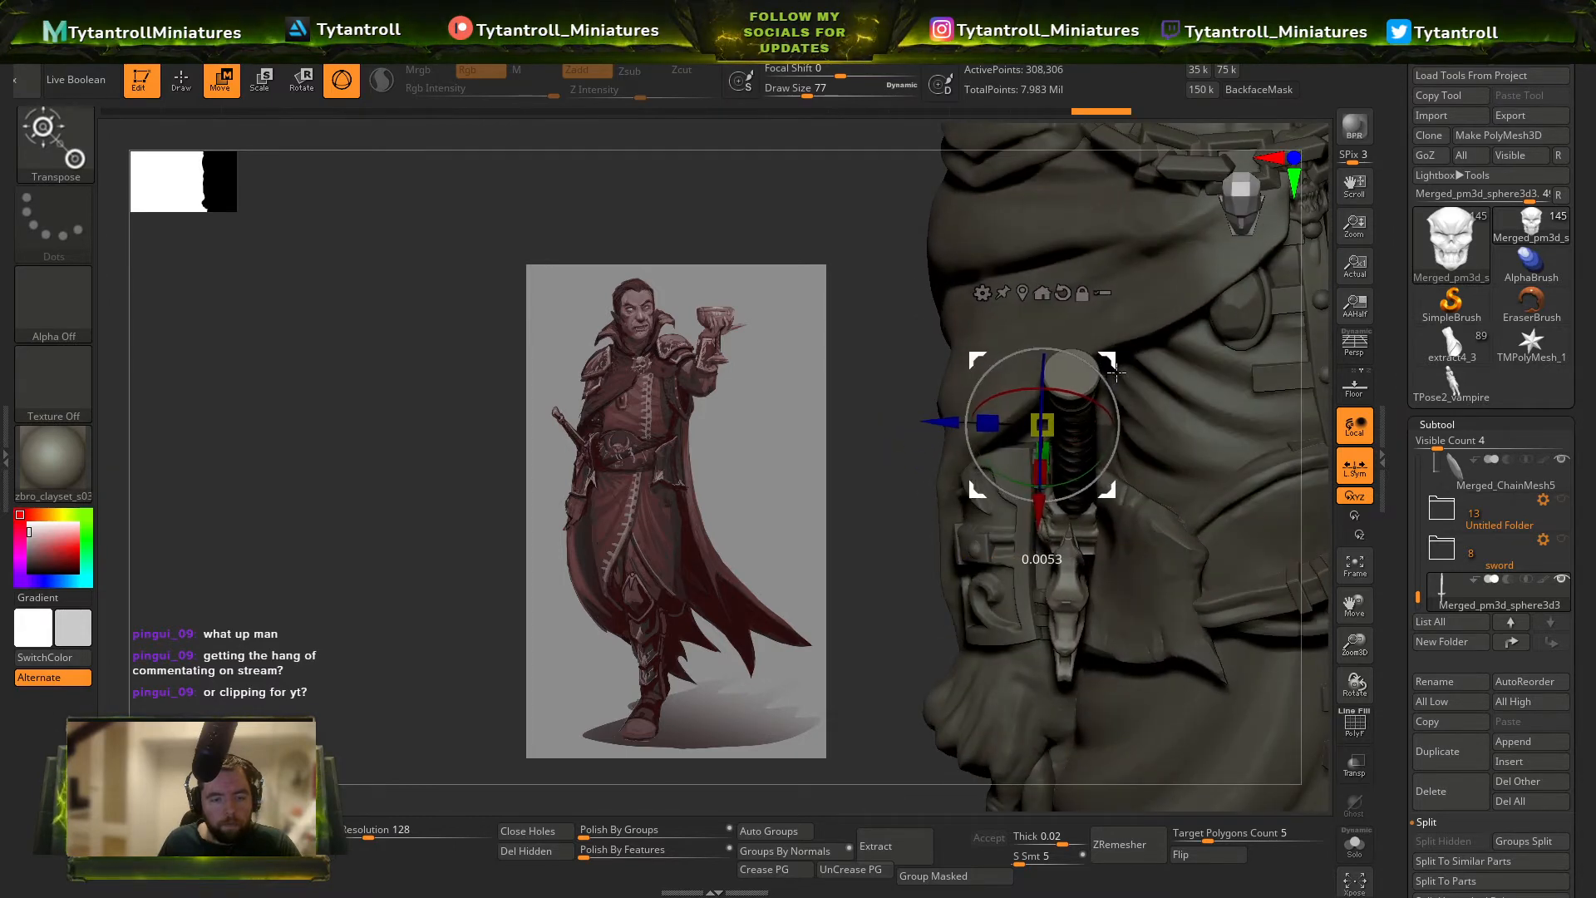
{"action": "left_click_drag", "start_coordinate": [1116, 372], "coordinate": [1127, 368]}
{"action": "mouse_move", "coordinate": [1128, 368]}
{"action": "right_mouse_down"}
{"action": "mouse_move", "coordinate": [1202, 540]}
{"action": "mouse_move", "coordinate": [990, 306]}
{"action": "mouse_move", "coordinate": [1085, 487]}
{"action": "mouse_move", "coordinate": [1042, 274]}
{"action": "right_mouse_up"}
Refine the sword's rotation and reposition the transform gizmo near the guard.
{"action": "key", "text": "q"}
{"action": "key", "text": "w"}
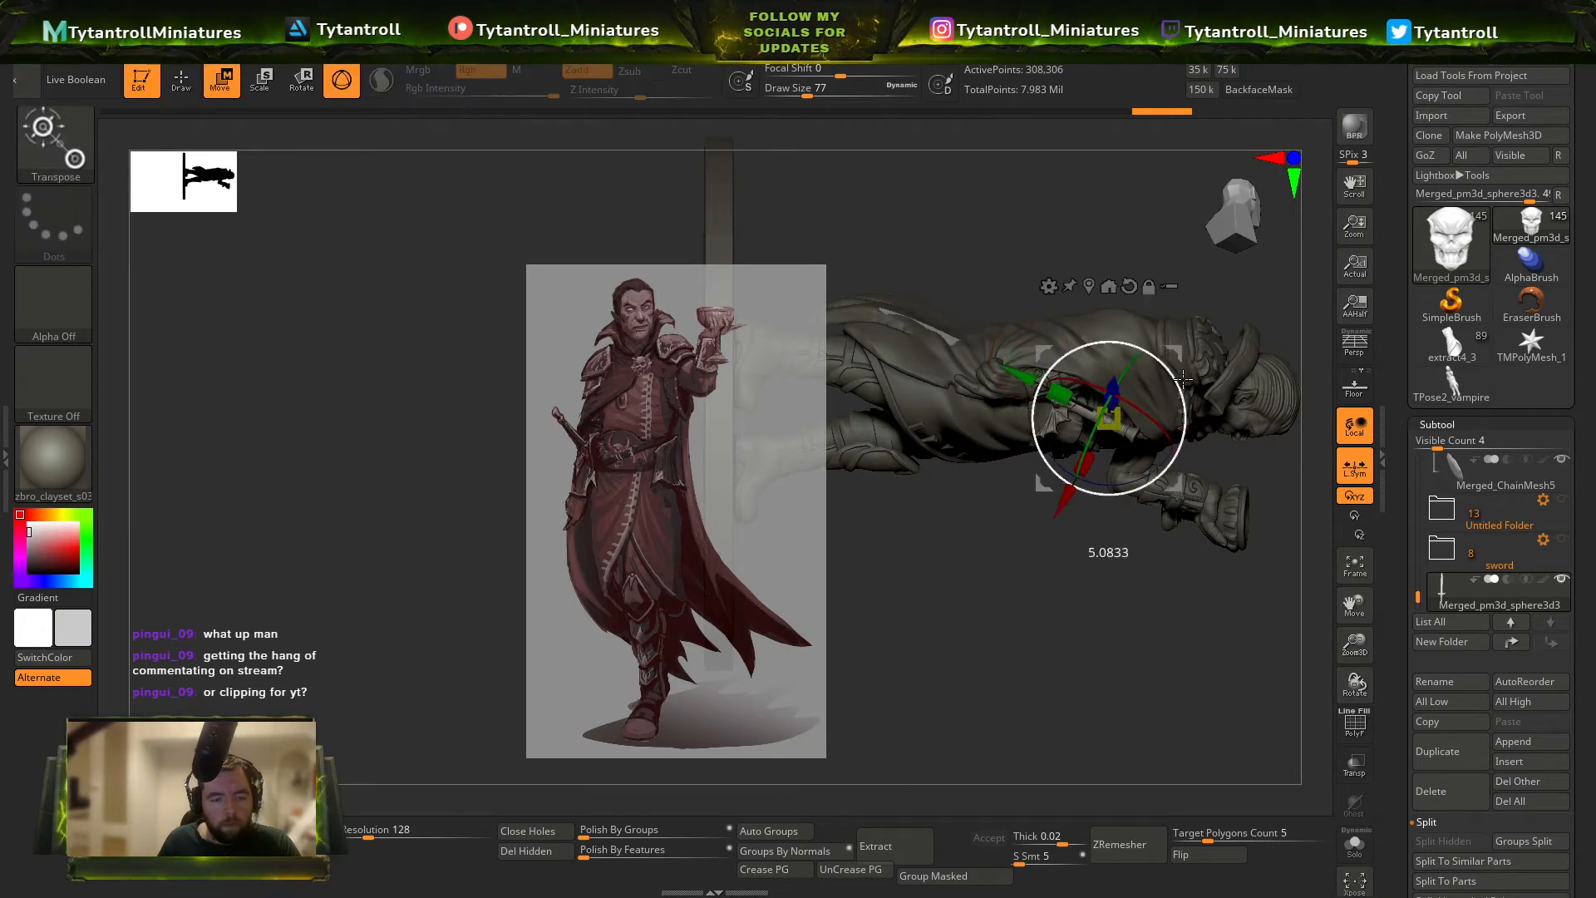
{"action": "key", "text": "q"}
{"action": "mouse_move", "coordinate": [1183, 368]}
{"action": "right_mouse_down"}
{"action": "mouse_move", "coordinate": [1033, 346]}
{"action": "mouse_move", "coordinate": [1106, 287]}
{"action": "mouse_move", "coordinate": [1186, 327]}
{"action": "mouse_move", "coordinate": [1244, 576]}
{"action": "mouse_move", "coordinate": [1239, 690]}
{"action": "mouse_move", "coordinate": [1122, 517]}
{"action": "mouse_move", "coordinate": [1039, 519]}
{"action": "mouse_move", "coordinate": [1049, 665]}
{"action": "right_mouse_up"}
{"action": "right_click_drag", "start_coordinate": [996, 334], "coordinate": [1028, 362]}
{"action": "key", "text": "w"}
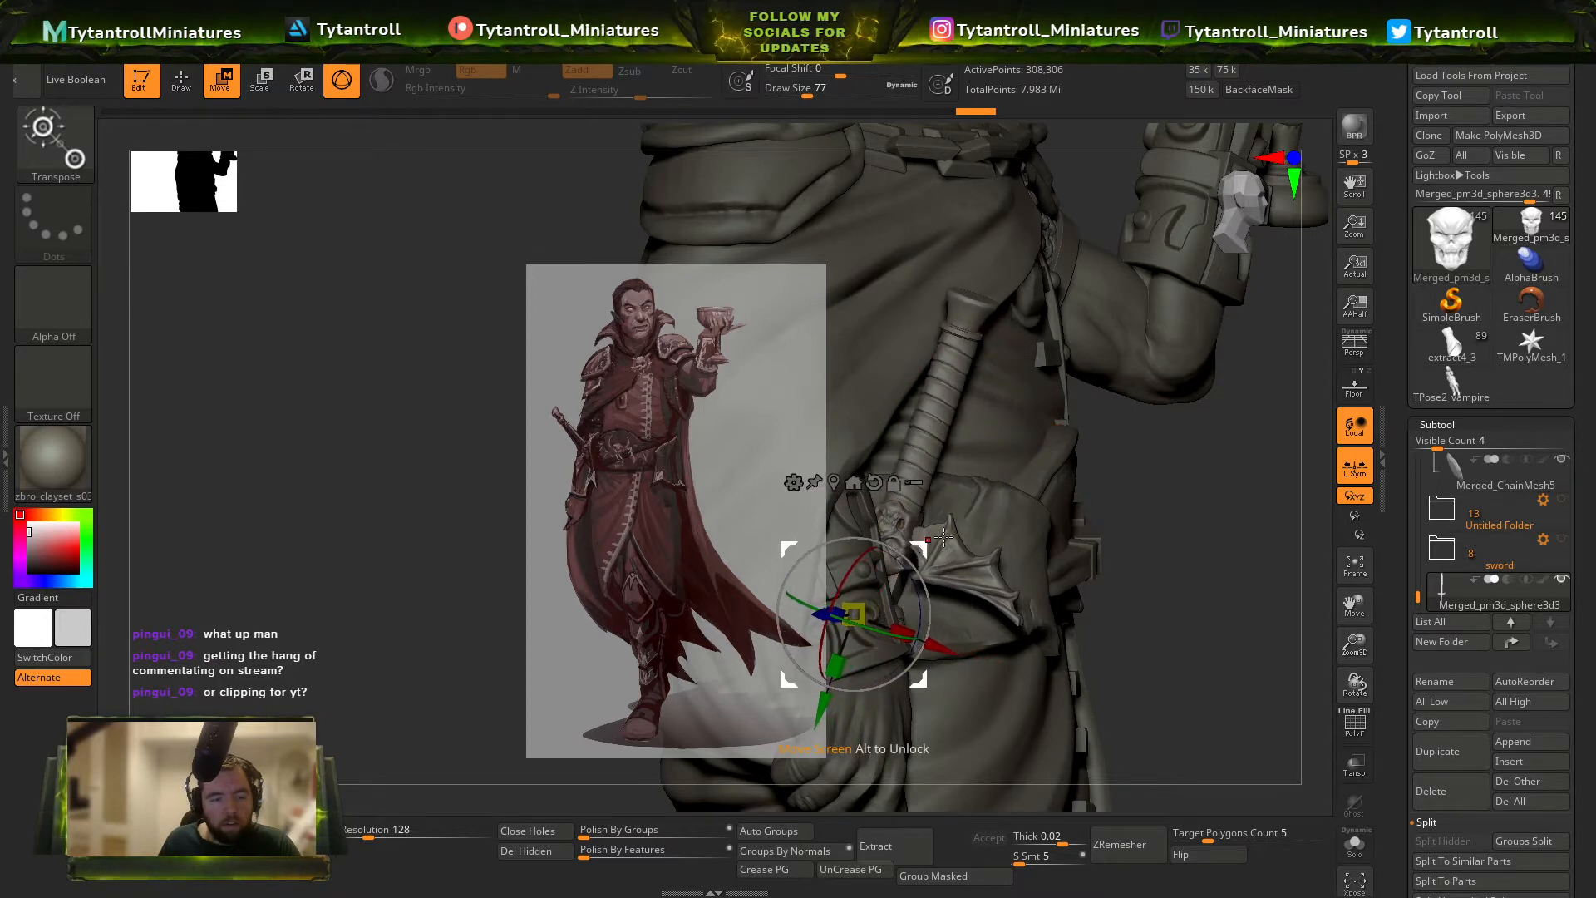
Select the cloak and reshape its lower back with a large Move brush to make room for the blade.
{"action": "key", "text": "q"}
{"action": "mouse_move", "coordinate": [961, 549]}
{"action": "right_mouse_down"}
{"action": "mouse_move", "coordinate": [995, 529]}
{"action": "mouse_move", "coordinate": [931, 498]}
{"action": "mouse_move", "coordinate": [901, 399]}
{"action": "mouse_move", "coordinate": [920, 465]}
{"action": "mouse_move", "coordinate": [964, 279]}
{"action": "mouse_move", "coordinate": [956, 358]}
{"action": "mouse_move", "coordinate": [1026, 415]}
{"action": "mouse_move", "coordinate": [952, 432]}
{"action": "mouse_move", "coordinate": [1093, 498]}
{"action": "mouse_move", "coordinate": [1061, 502]}
{"action": "mouse_move", "coordinate": [1089, 532]}
{"action": "mouse_move", "coordinate": [973, 574]}
{"action": "mouse_move", "coordinate": [1067, 590]}
{"action": "right_mouse_up"}
{"action": "left_click", "coordinate": [1066, 591], "text": "alt"}
{"action": "key", "text": "b"}
{"action": "key", "text": "m"}
{"action": "key", "text": "v"}
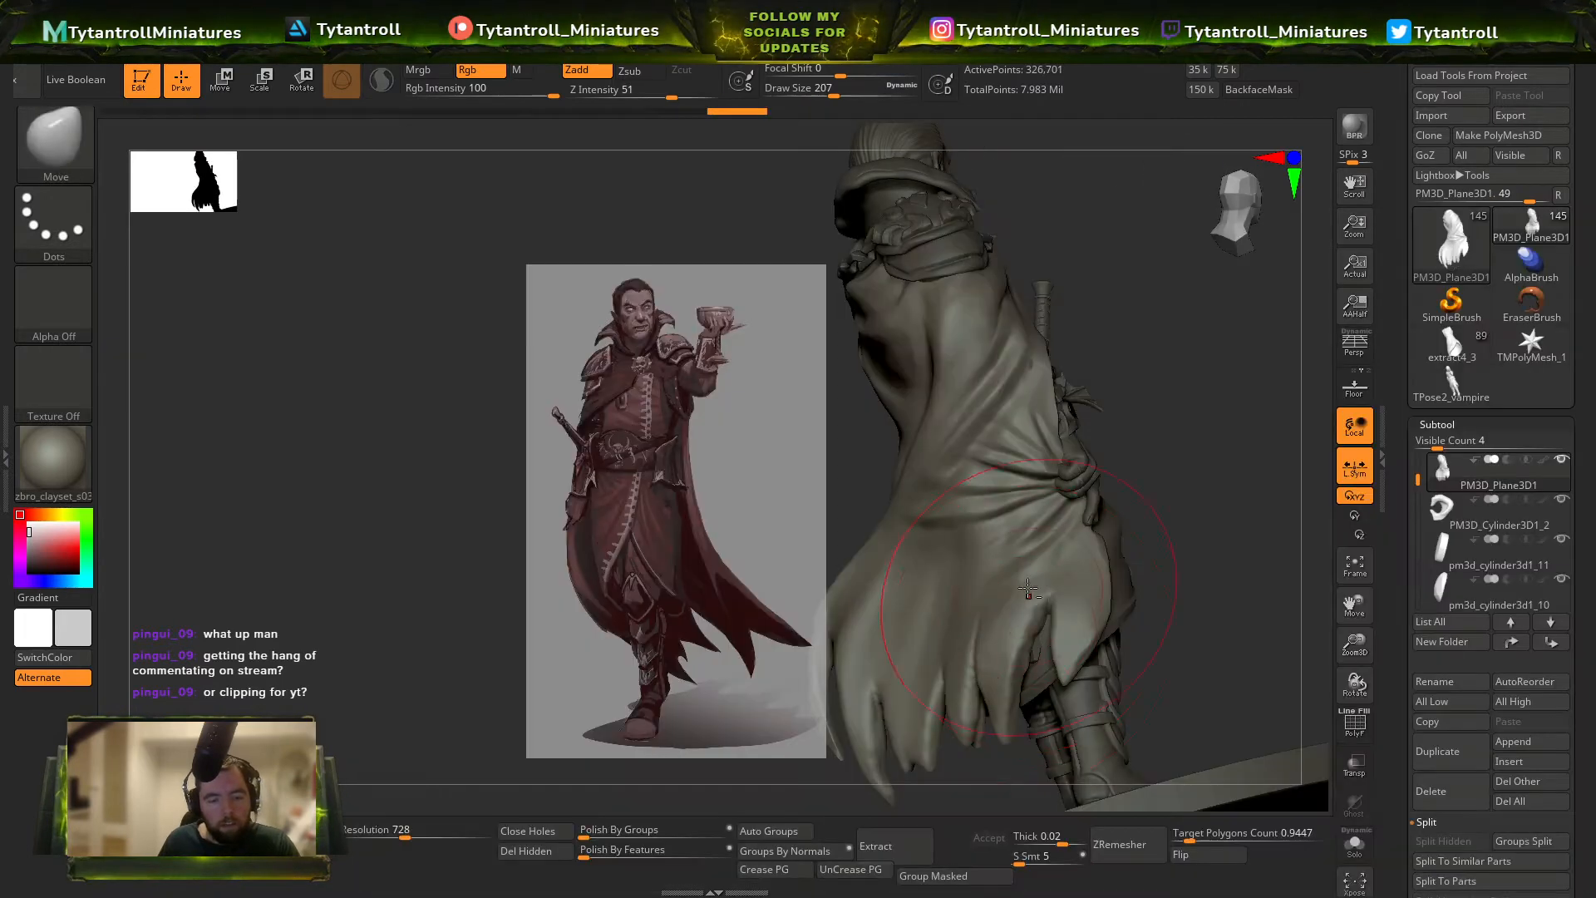
{"action": "mouse_move", "coordinate": [1000, 639]}
{"action": "right_mouse_down"}
{"action": "mouse_move", "coordinate": [995, 668]}
{"action": "mouse_move", "coordinate": [1026, 639]}
{"action": "right_mouse_up"}
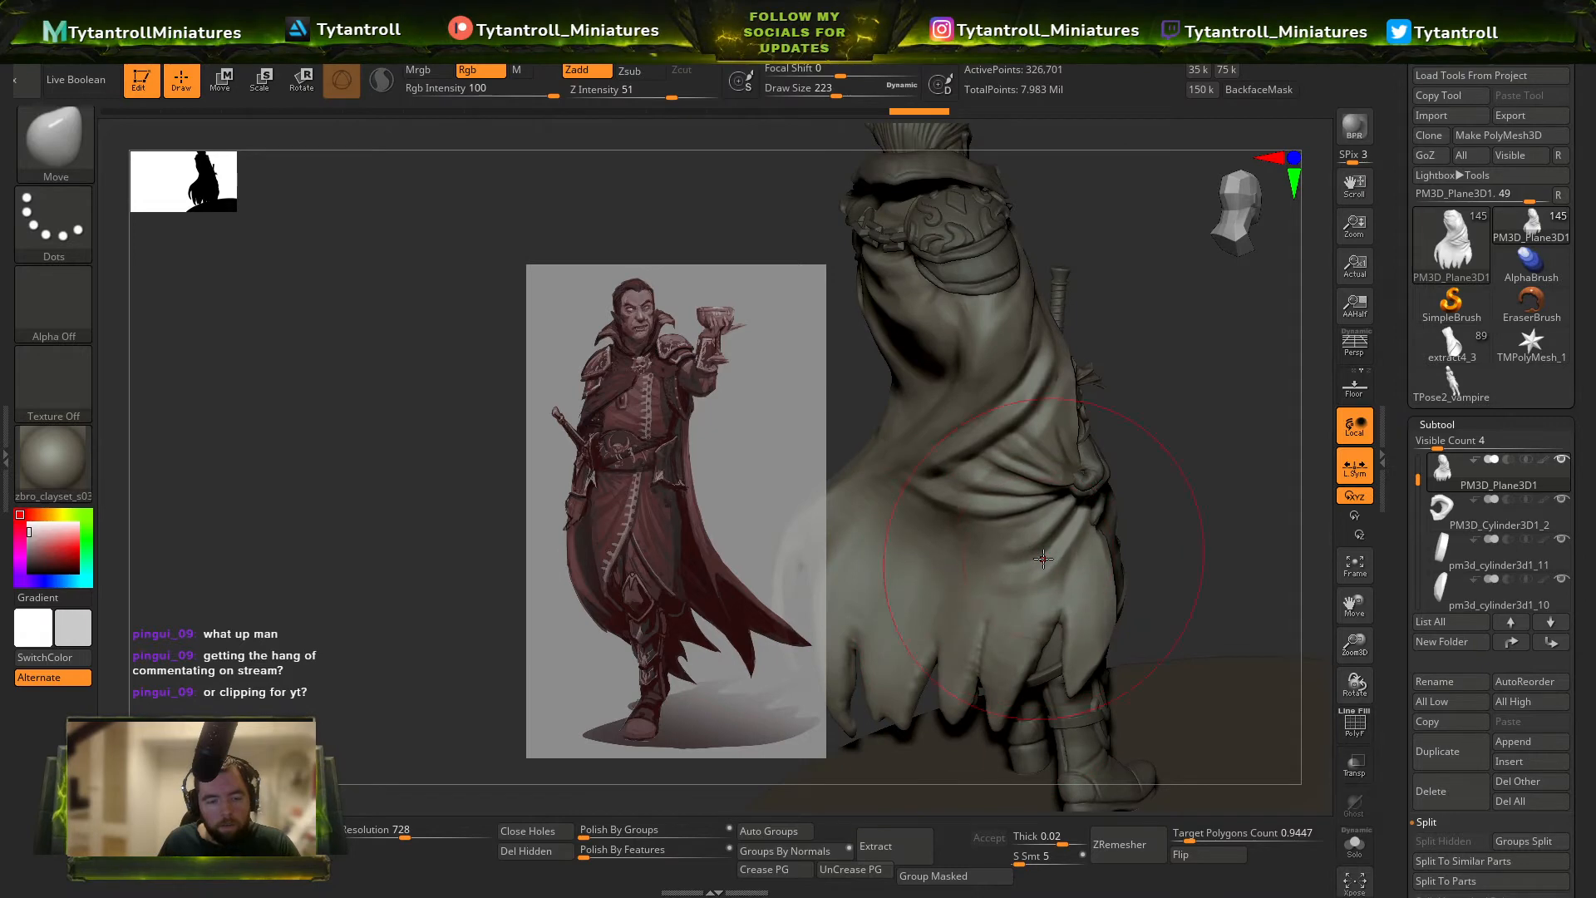
{"action": "mouse_move", "coordinate": [1043, 558]}
{"action": "right_mouse_down"}
{"action": "mouse_move", "coordinate": [964, 549]}
{"action": "mouse_move", "coordinate": [1022, 612]}
{"action": "mouse_move", "coordinate": [956, 550]}
{"action": "right_mouse_up"}
Reduce the Move brush's draw size to about 41, adjust the gathered cloak folds at the hip and reselect the sword.
{"action": "key", "text": "s"}
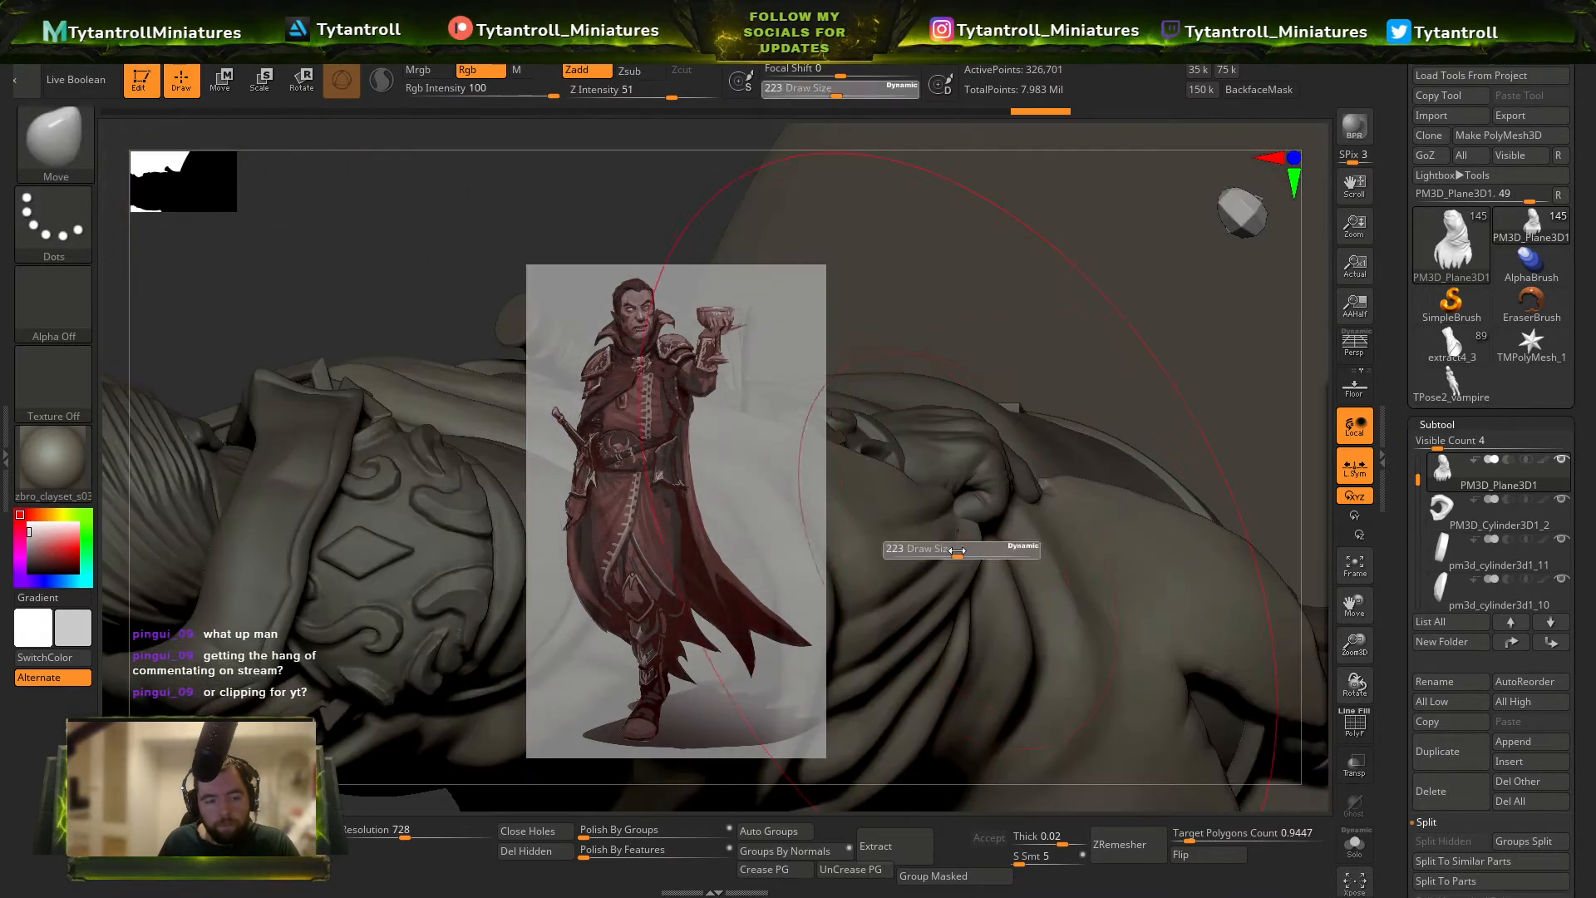
{"action": "left_click_drag", "start_coordinate": [957, 551], "coordinate": [934, 550]}
{"action": "left_click_drag", "start_coordinate": [961, 531], "coordinate": [952, 523]}
{"action": "right_click_drag", "start_coordinate": [960, 526], "coordinate": [940, 477]}
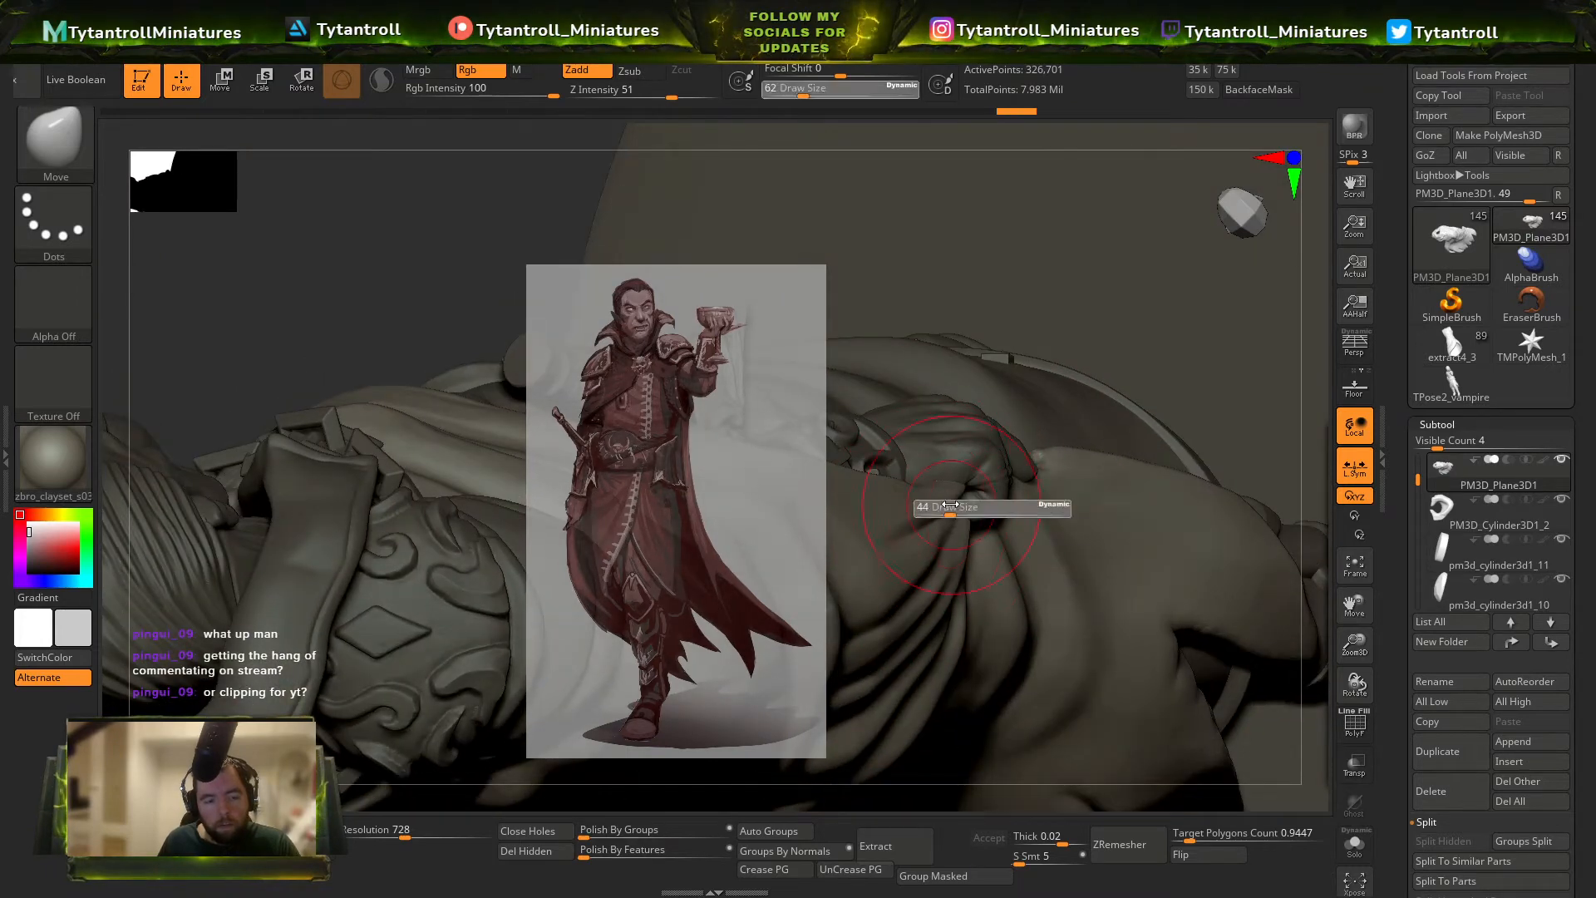
{"action": "mouse_move", "coordinate": [1065, 376]}
{"action": "right_mouse_down"}
{"action": "mouse_move", "coordinate": [945, 235]}
{"action": "mouse_move", "coordinate": [916, 570]}
{"action": "mouse_move", "coordinate": [1181, 499]}
{"action": "right_mouse_up"}
{"action": "left_click", "coordinate": [1081, 476], "text": "alt"}
{"action": "mouse_move", "coordinate": [1081, 478]}
{"action": "right_mouse_down"}
{"action": "mouse_move", "coordinate": [1139, 490]}
{"action": "mouse_move", "coordinate": [1028, 491]}
{"action": "mouse_move", "coordinate": [963, 431]}
{"action": "mouse_move", "coordinate": [1058, 460]}
{"action": "right_mouse_up"}
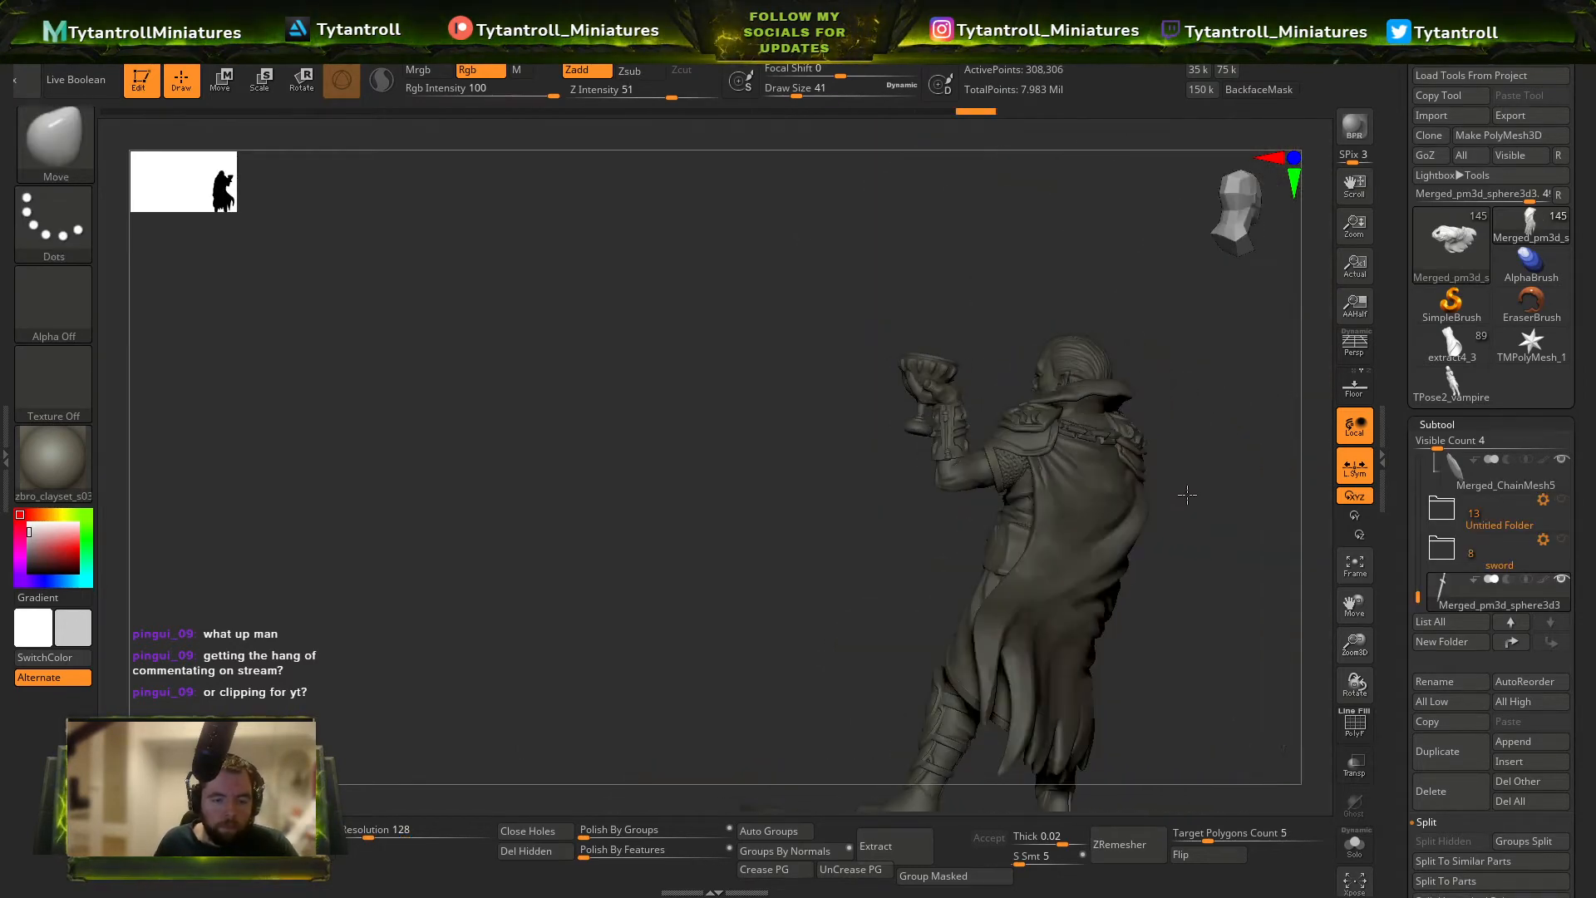
Select the cloak and reshape its draped cloth near the sword grip with the SnakeHook brush, starting at draw size 140.
{"action": "right_click_drag", "start_coordinate": [1188, 496], "coordinate": [1307, 516]}
{"action": "mouse_move", "coordinate": [1171, 483]}
{"action": "right_mouse_down"}
{"action": "mouse_move", "coordinate": [1106, 489]}
{"action": "mouse_move", "coordinate": [1163, 582]}
{"action": "mouse_move", "coordinate": [924, 600]}
{"action": "mouse_move", "coordinate": [1123, 590]}
{"action": "mouse_move", "coordinate": [1114, 532]}
{"action": "mouse_move", "coordinate": [1038, 655]}
{"action": "mouse_move", "coordinate": [1049, 690]}
{"action": "mouse_move", "coordinate": [931, 619]}
{"action": "mouse_move", "coordinate": [1056, 532]}
{"action": "right_mouse_up"}
{"action": "mouse_move", "coordinate": [1055, 432]}
{"action": "right_mouse_down", "text": "ctrl"}
{"action": "mouse_move", "coordinate": [1089, 491]}
{"action": "mouse_move", "coordinate": [1144, 496]}
{"action": "mouse_move", "coordinate": [1151, 433]}
{"action": "mouse_move", "coordinate": [1089, 499]}
{"action": "mouse_move", "coordinate": [1071, 557]}
{"action": "mouse_move", "coordinate": [1052, 549]}
{"action": "mouse_move", "coordinate": [1008, 384]}
{"action": "mouse_move", "coordinate": [1152, 397]}
{"action": "mouse_move", "coordinate": [1080, 374]}
{"action": "mouse_move", "coordinate": [1033, 316]}
{"action": "mouse_move", "coordinate": [1054, 407]}
{"action": "mouse_move", "coordinate": [1109, 421]}
{"action": "mouse_move", "coordinate": [1061, 496]}
{"action": "right_mouse_up", "text": "ctrl"}
{"action": "key", "text": "s"}
{"action": "left_click", "coordinate": [1047, 333], "text": "alt"}
{"action": "key", "text": "b"}
{"action": "key", "text": "s"}
{"action": "key", "text": "h"}
{"action": "key", "text": "s"}
{"action": "key", "text": "s"}
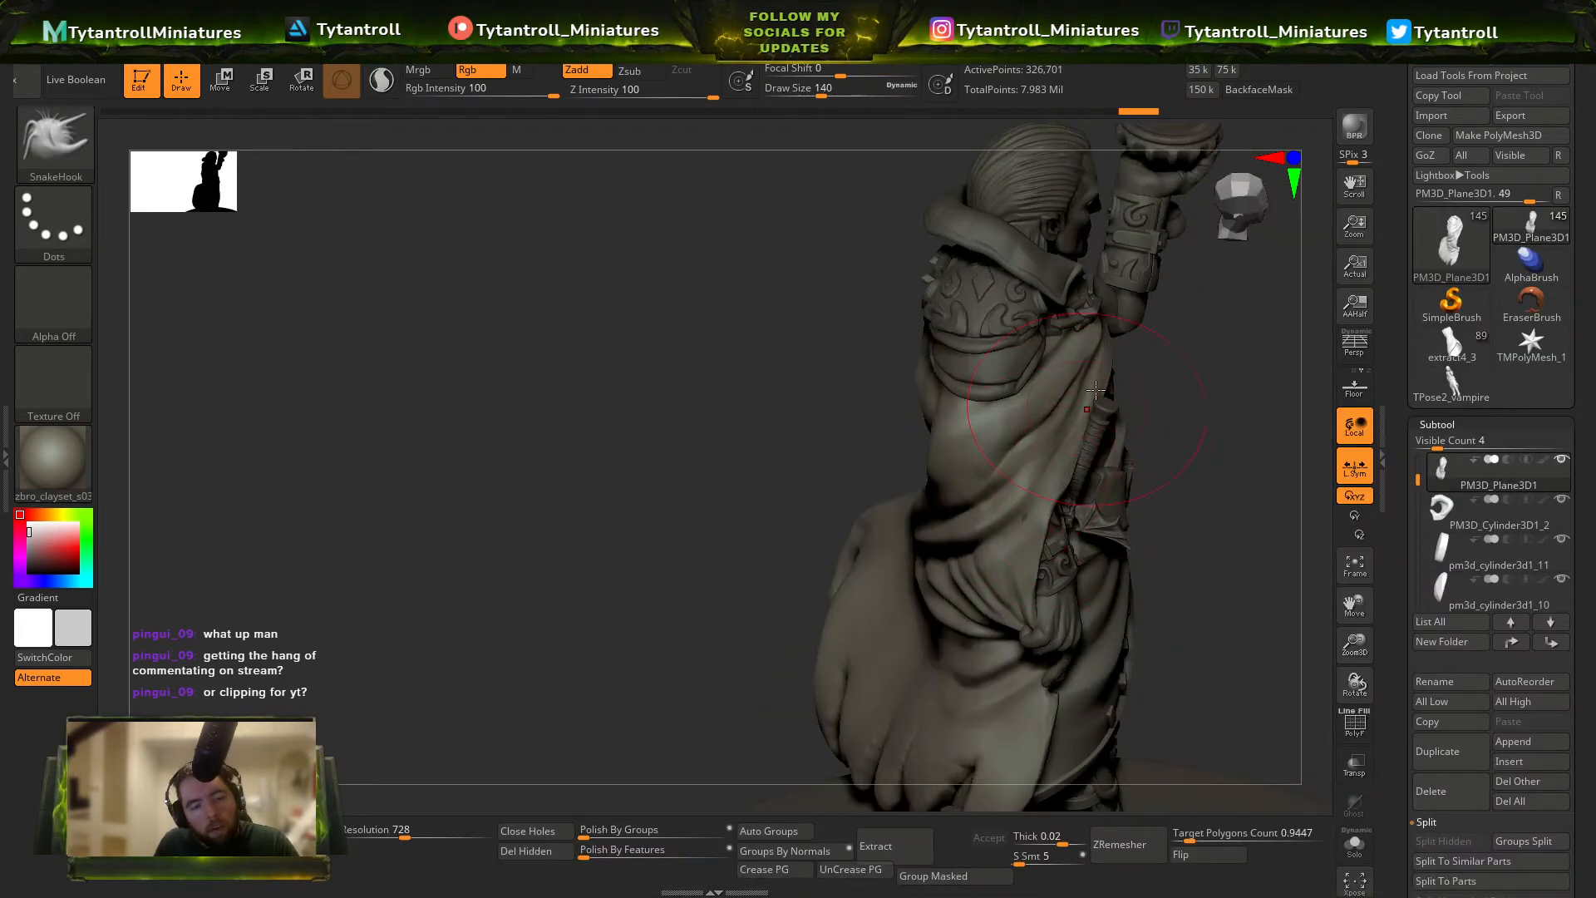
{"action": "right_click_drag", "start_coordinate": [1095, 390], "coordinate": [1099, 507], "text": "ctrl"}
{"action": "left_click_drag", "start_coordinate": [939, 434], "coordinate": [965, 453]}
{"action": "mouse_move", "coordinate": [1081, 478]}
{"action": "right_mouse_down"}
{"action": "mouse_move", "coordinate": [971, 479]}
{"action": "mouse_move", "coordinate": [862, 313]}
{"action": "mouse_move", "coordinate": [1069, 474]}
{"action": "mouse_move", "coordinate": [1197, 527]}
{"action": "mouse_move", "coordinate": [1198, 499]}
{"action": "mouse_move", "coordinate": [831, 465]}
{"action": "mouse_move", "coordinate": [865, 485]}
{"action": "mouse_move", "coordinate": [947, 445]}
{"action": "mouse_move", "coordinate": [829, 463]}
{"action": "mouse_move", "coordinate": [839, 385]}
{"action": "right_mouse_up"}
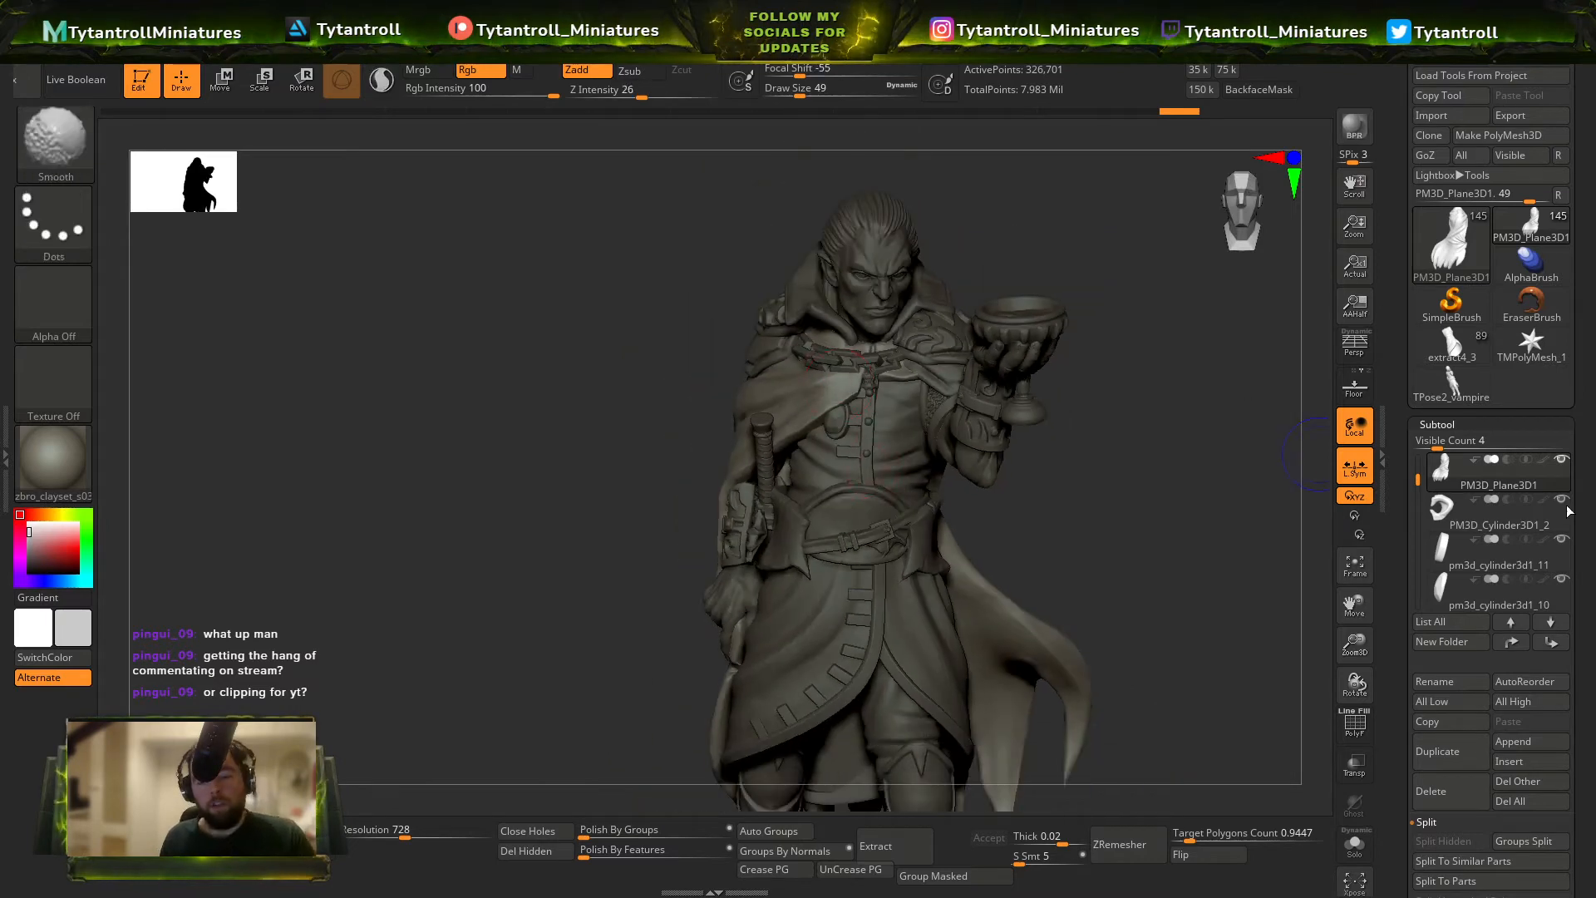
Save the tool as a new file named Vampire Lord Pose2.
{"action": "left_click", "coordinate": [1531, 63]}
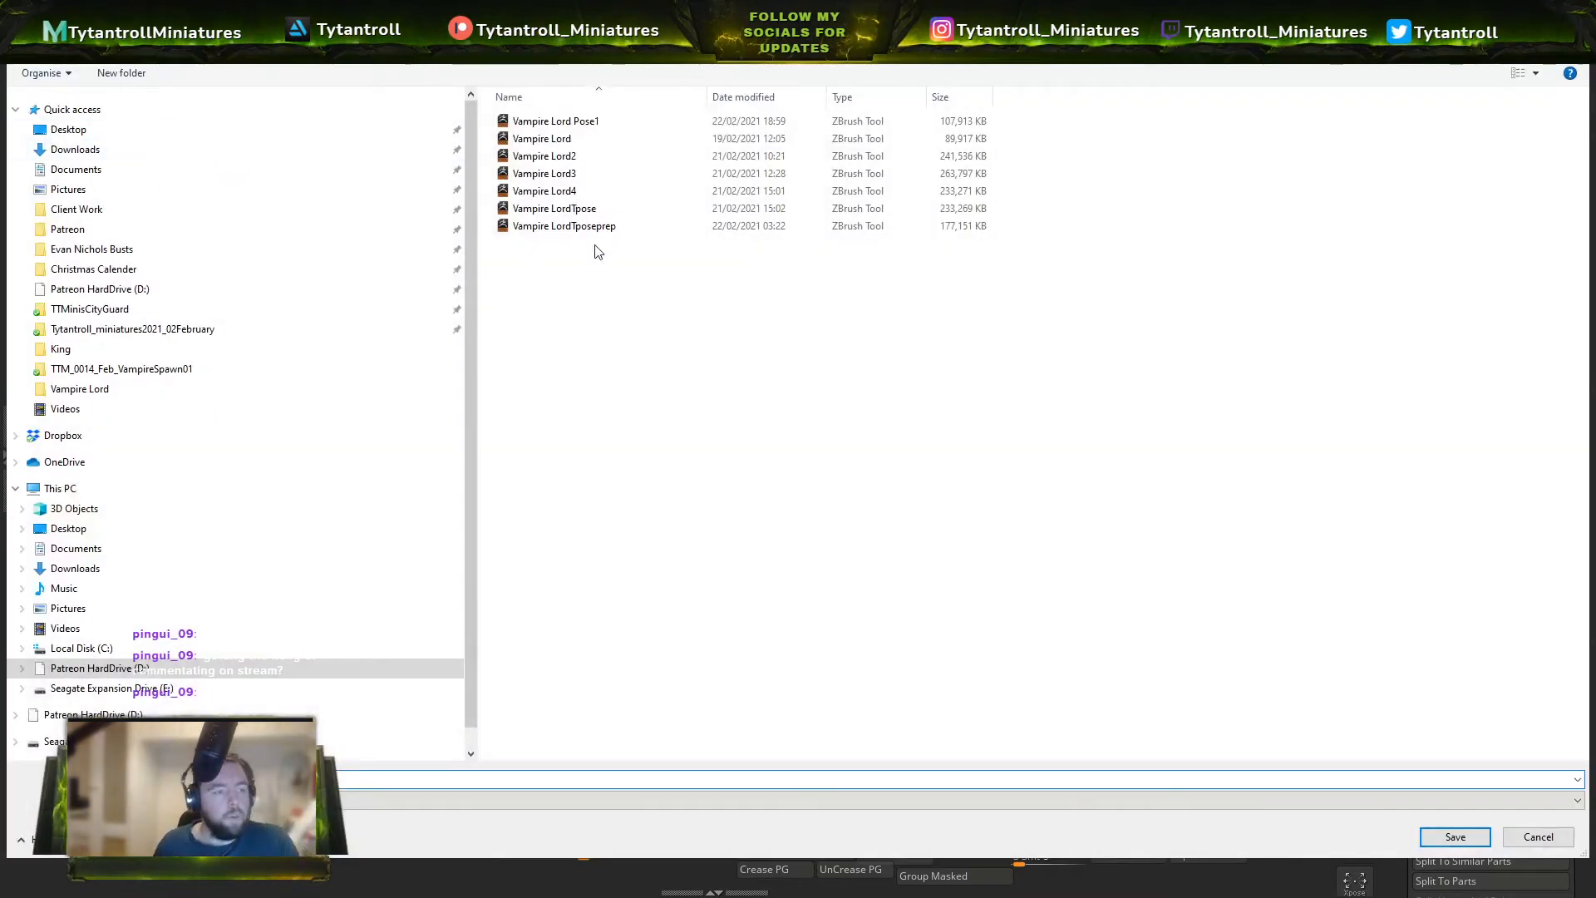
{"action": "left_click", "coordinate": [598, 125]}
{"action": "left_click", "coordinate": [264, 779]}
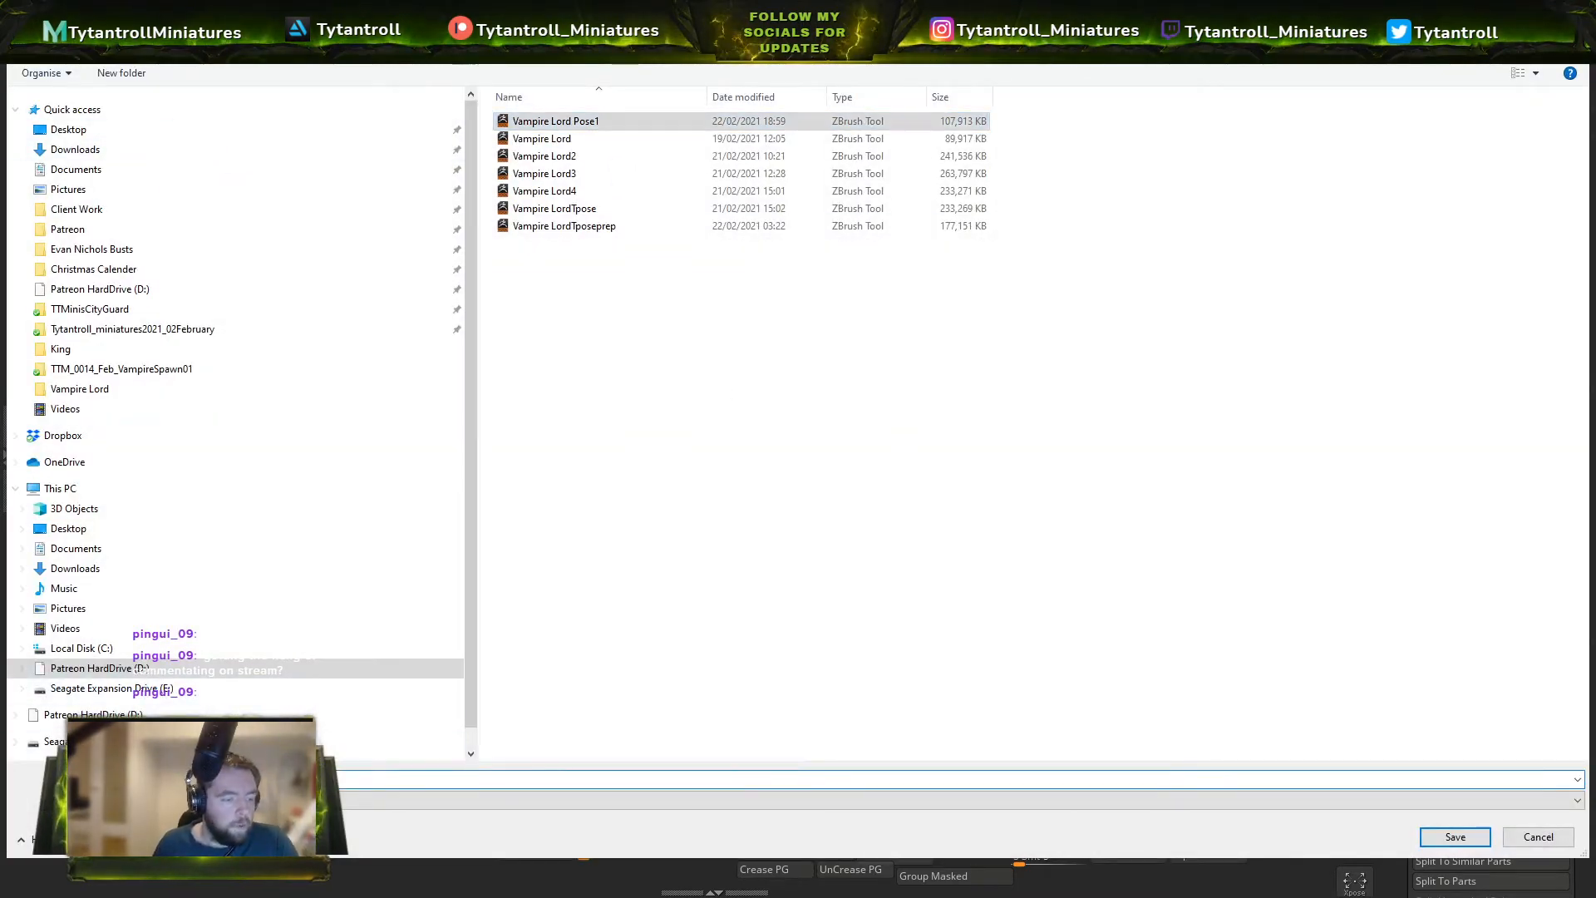
{"action": "key", "text": "BackSpace"}
{"action": "type", "text": "2"}
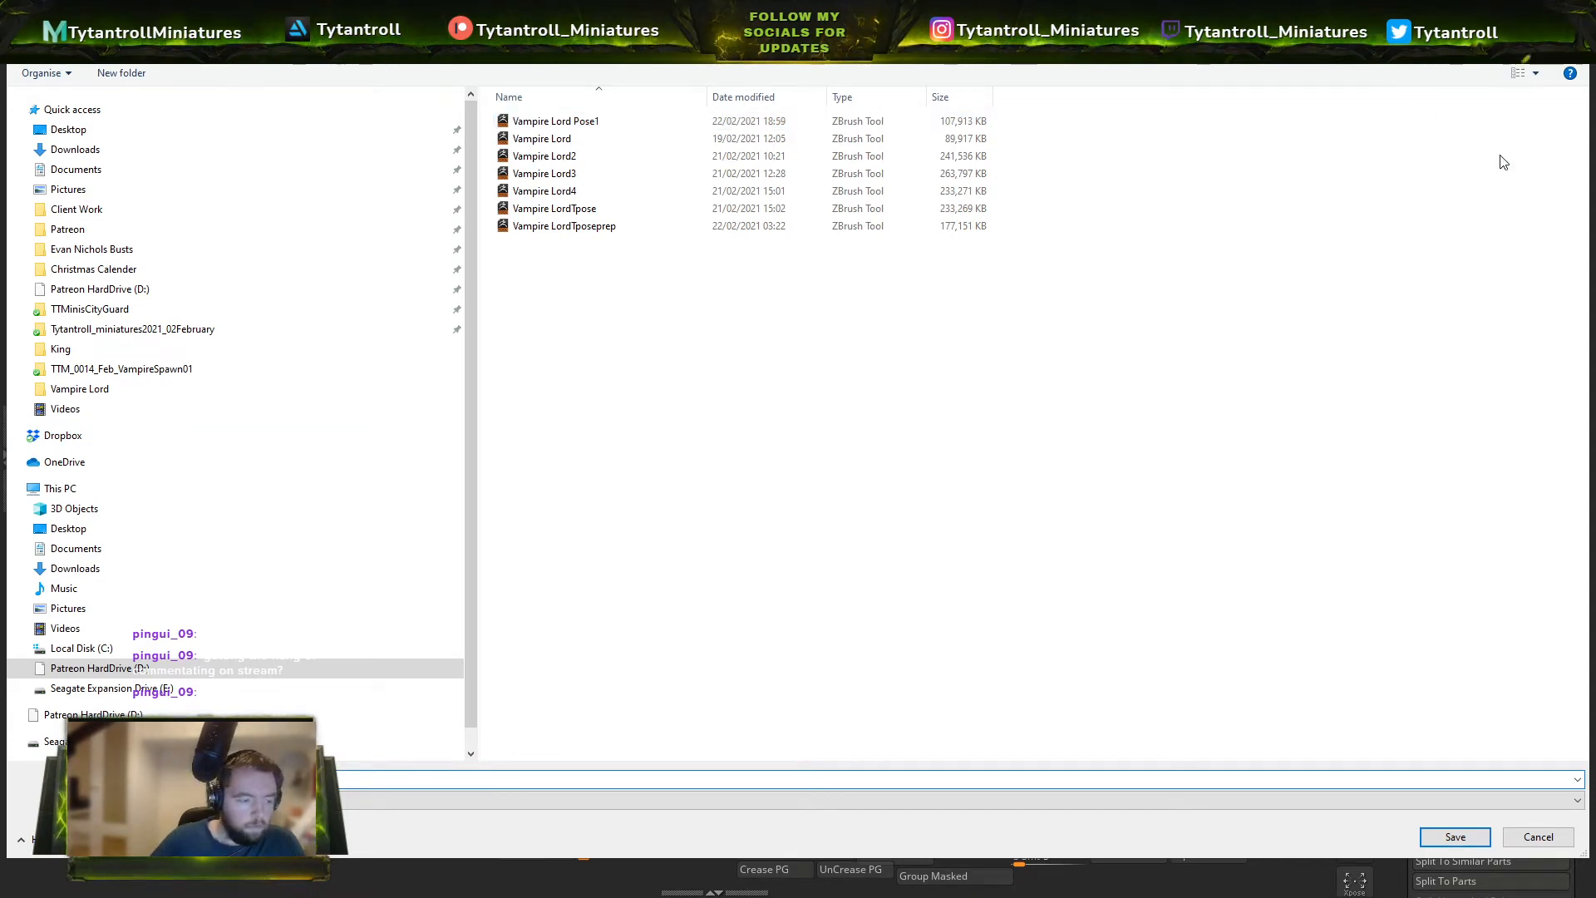
{"action": "key", "text": "Return"}
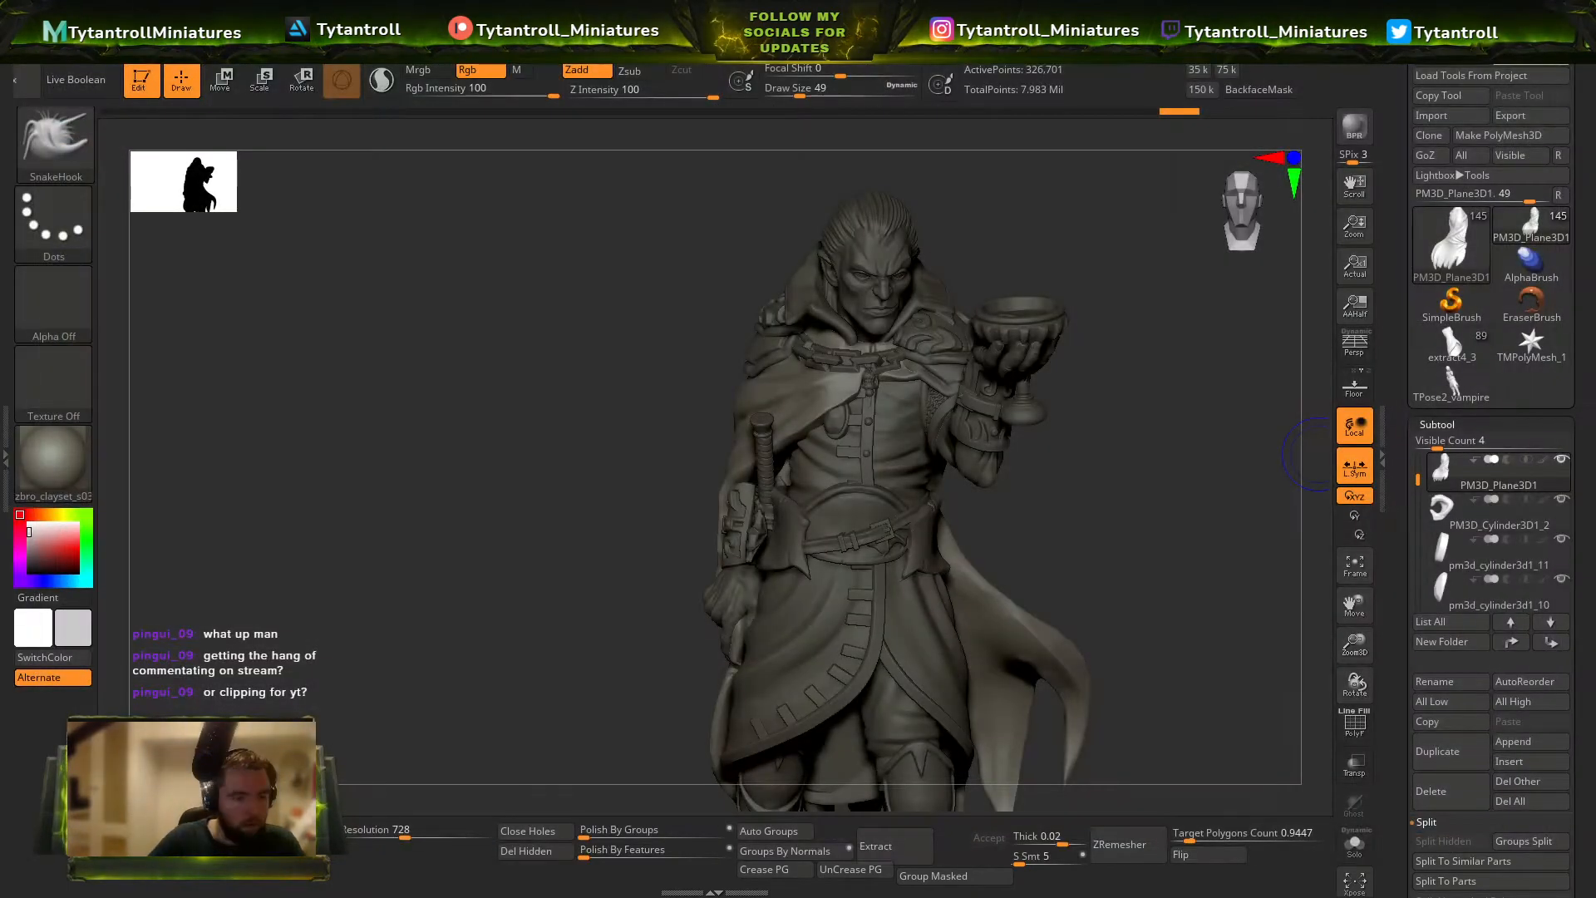
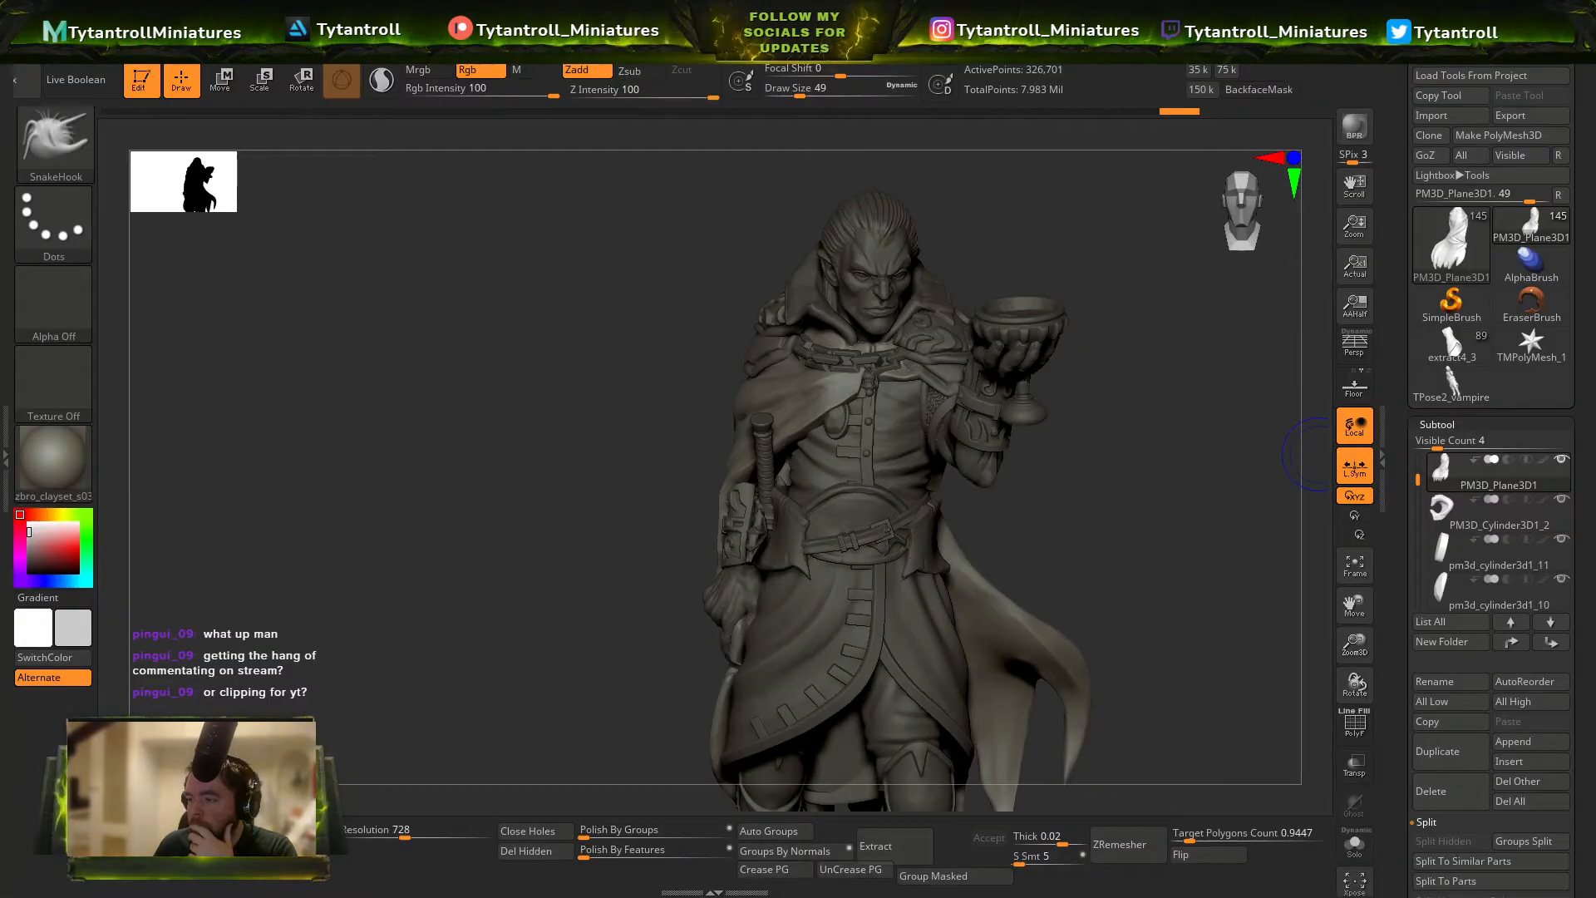
Select the chainmail sleeve on the goblet arm, choose the Orb_Cracks brush and check the sleeve's polygroups in the wireframe display.
{"action": "mouse_move", "coordinate": [976, 441]}
{"action": "right_mouse_down"}
{"action": "mouse_move", "coordinate": [1016, 434]}
{"action": "mouse_move", "coordinate": [985, 455]}
{"action": "right_mouse_up"}
{"action": "left_click", "coordinate": [939, 431], "text": "alt"}
{"action": "left_click", "coordinate": [1031, 407], "text": "alt"}
{"action": "key", "text": "b"}
{"action": "key", "text": "o"}
{"action": "key", "text": "c"}
{"action": "key", "text": "shift+f"}
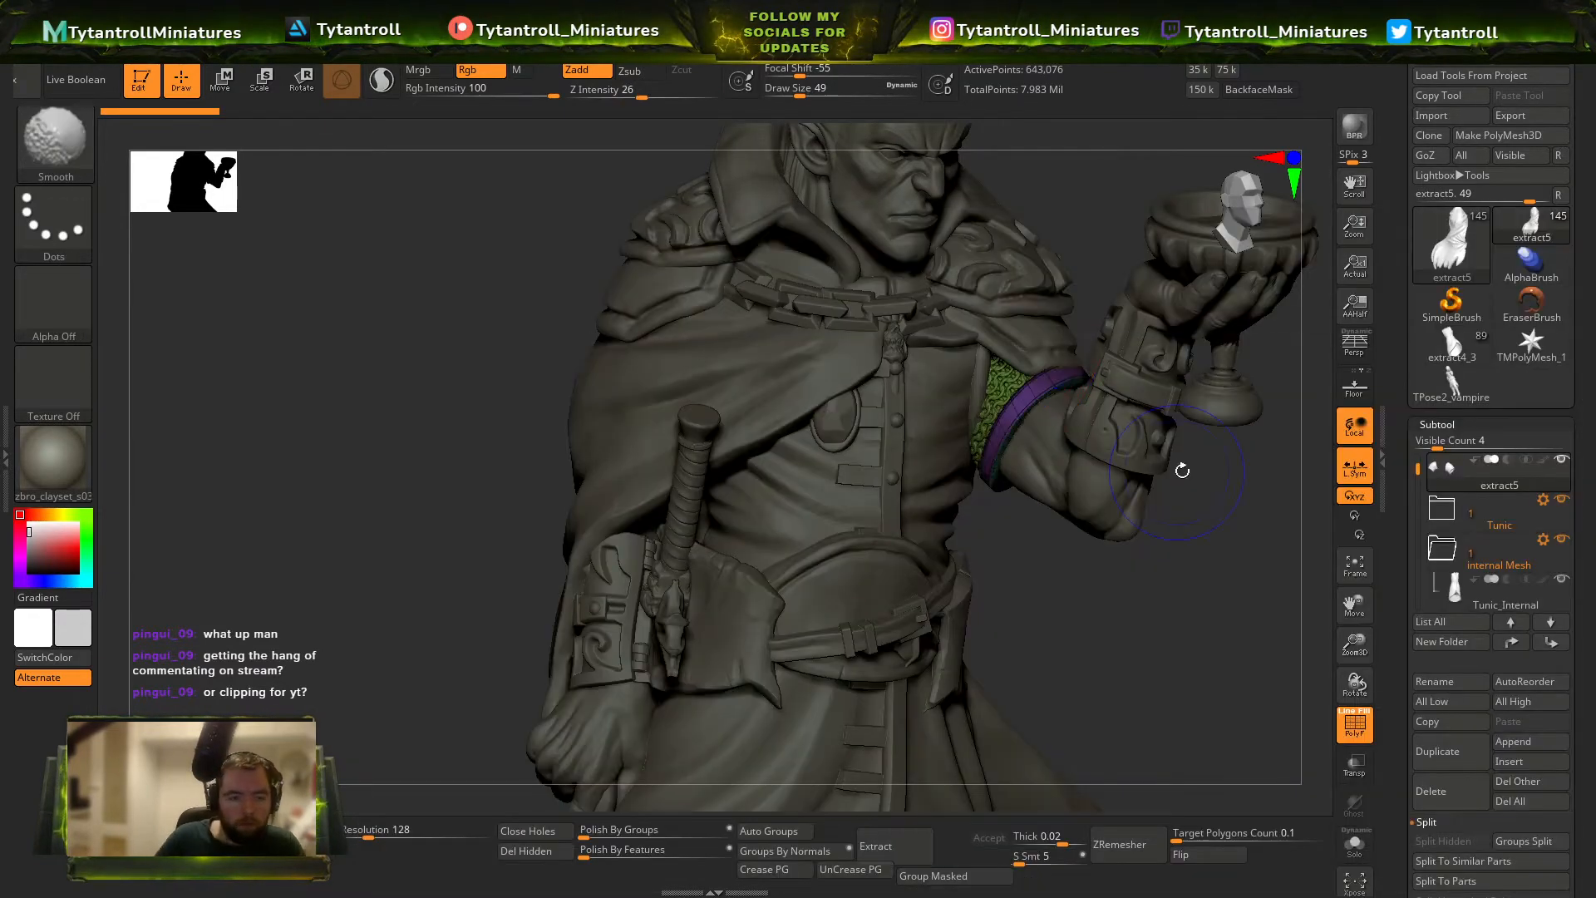
{"action": "key", "text": "shift+f"}
Trim the smooth band around the chainmail sleeve's cuff with the TrimDynamic brush at draw size 8.
{"action": "right_click_drag", "start_coordinate": [802, 445], "coordinate": [886, 516], "text": "ctrl"}
{"action": "mouse_move", "coordinate": [1096, 512]}
{"action": "right_mouse_down", "text": "alt"}
{"action": "mouse_move", "coordinate": [915, 583]}
{"action": "mouse_move", "coordinate": [1147, 539]}
{"action": "right_mouse_up", "text": "alt"}
{"action": "key", "text": "b"}
{"action": "key", "text": "o"}
{"action": "key", "text": "c"}
{"action": "key", "text": "b"}
{"action": "key", "text": "t"}
{"action": "key", "text": "d"}
{"action": "right_click_drag", "start_coordinate": [1103, 732], "coordinate": [1045, 467]}
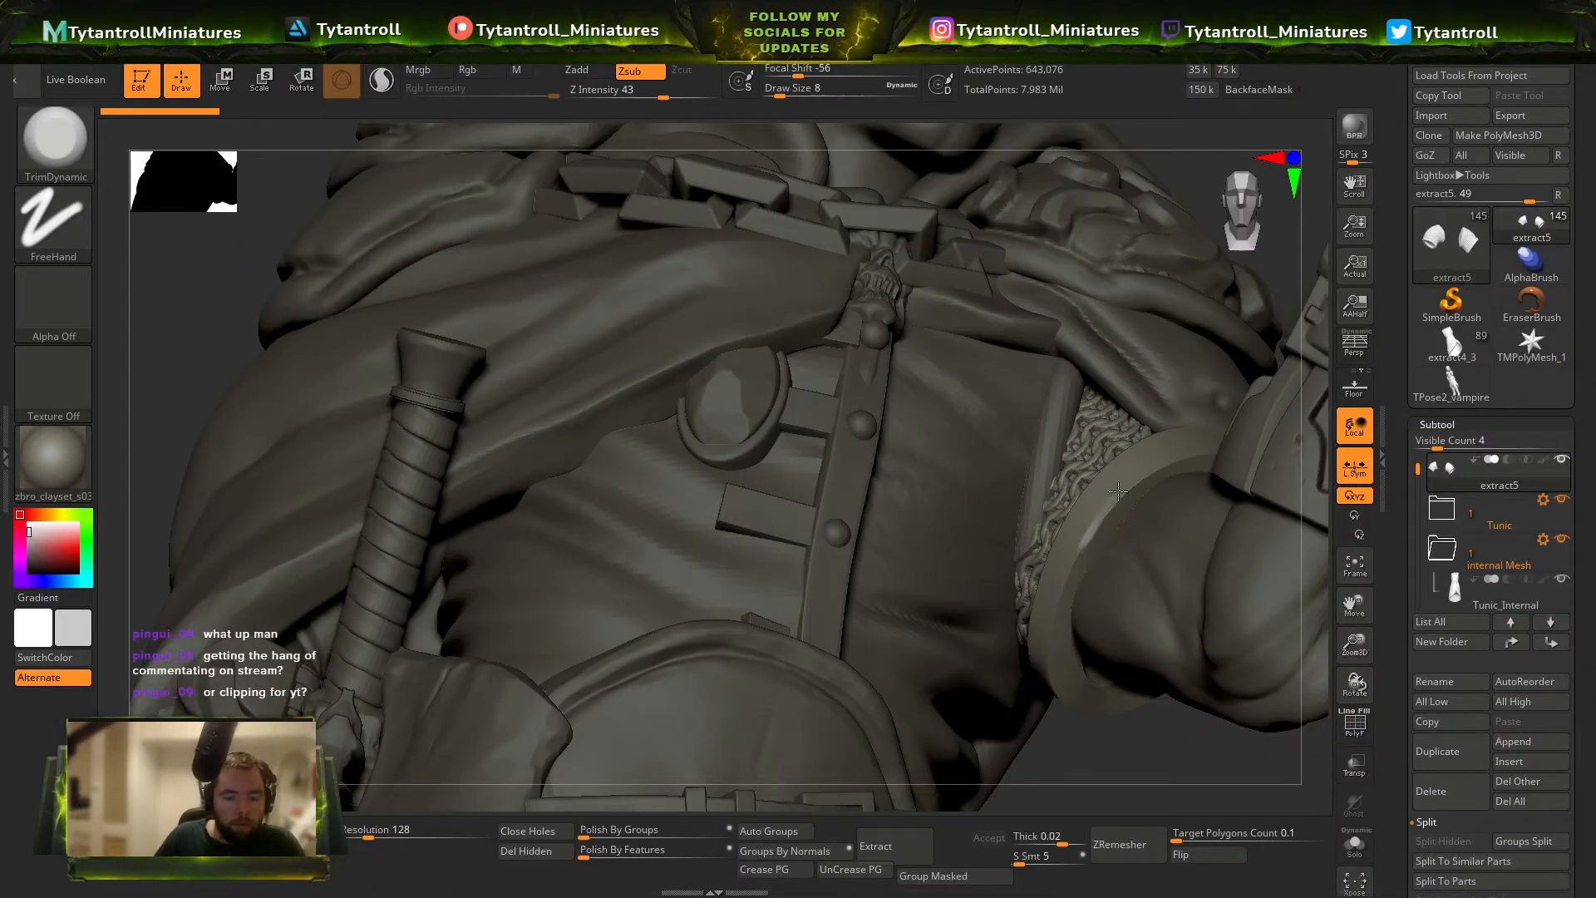
{"action": "right_click_drag", "start_coordinate": [1197, 474], "coordinate": [1079, 602]}
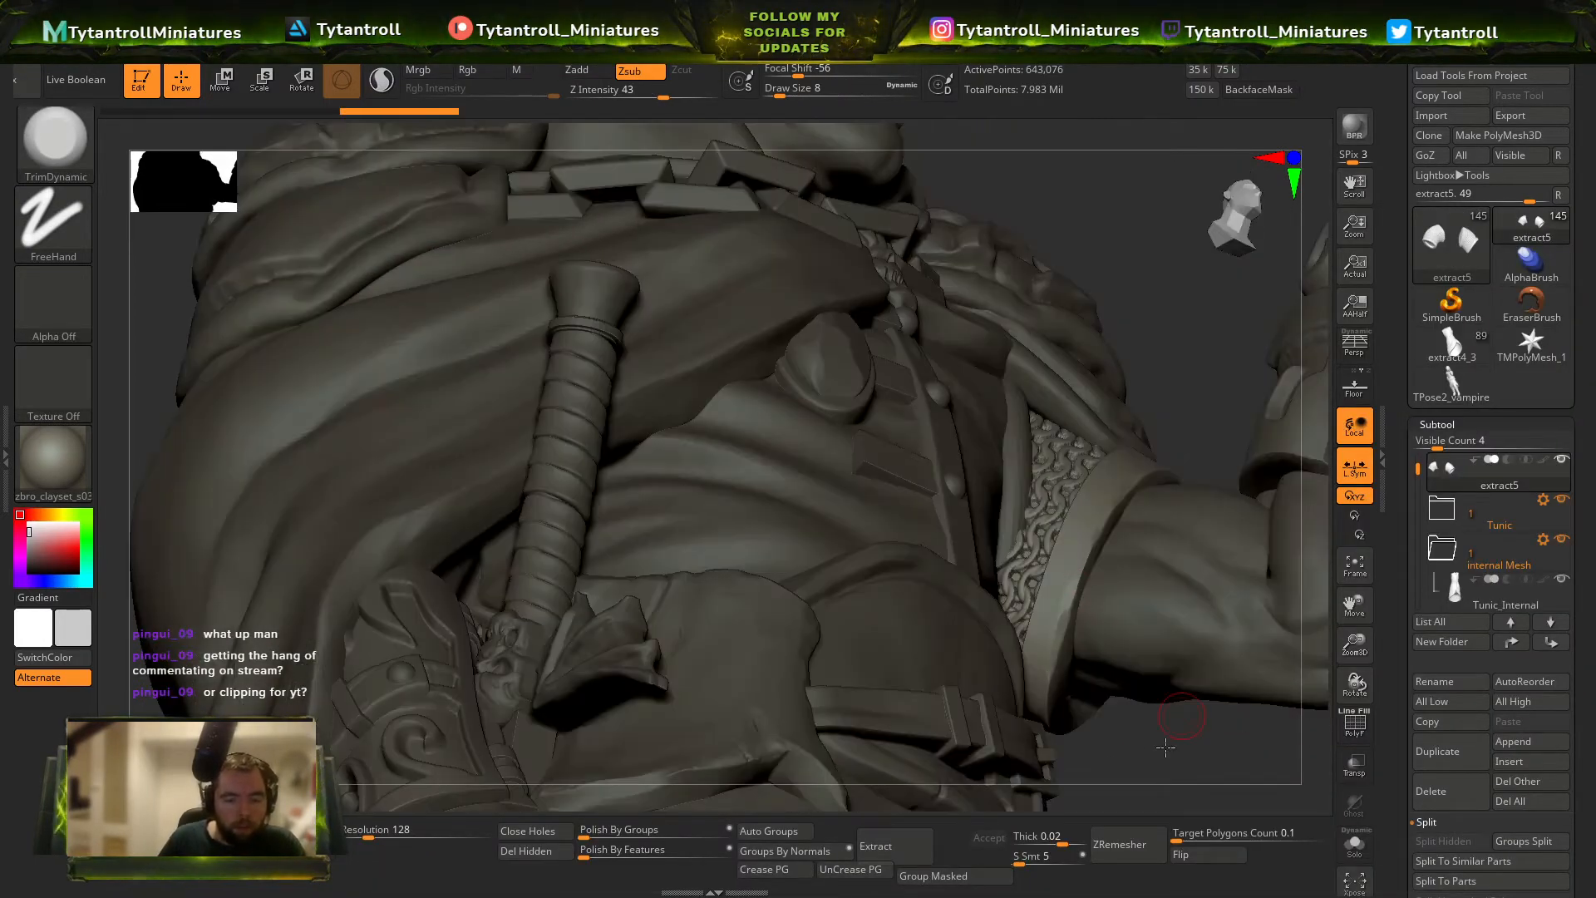
{"action": "right_click_drag", "start_coordinate": [1165, 748], "coordinate": [1130, 498]}
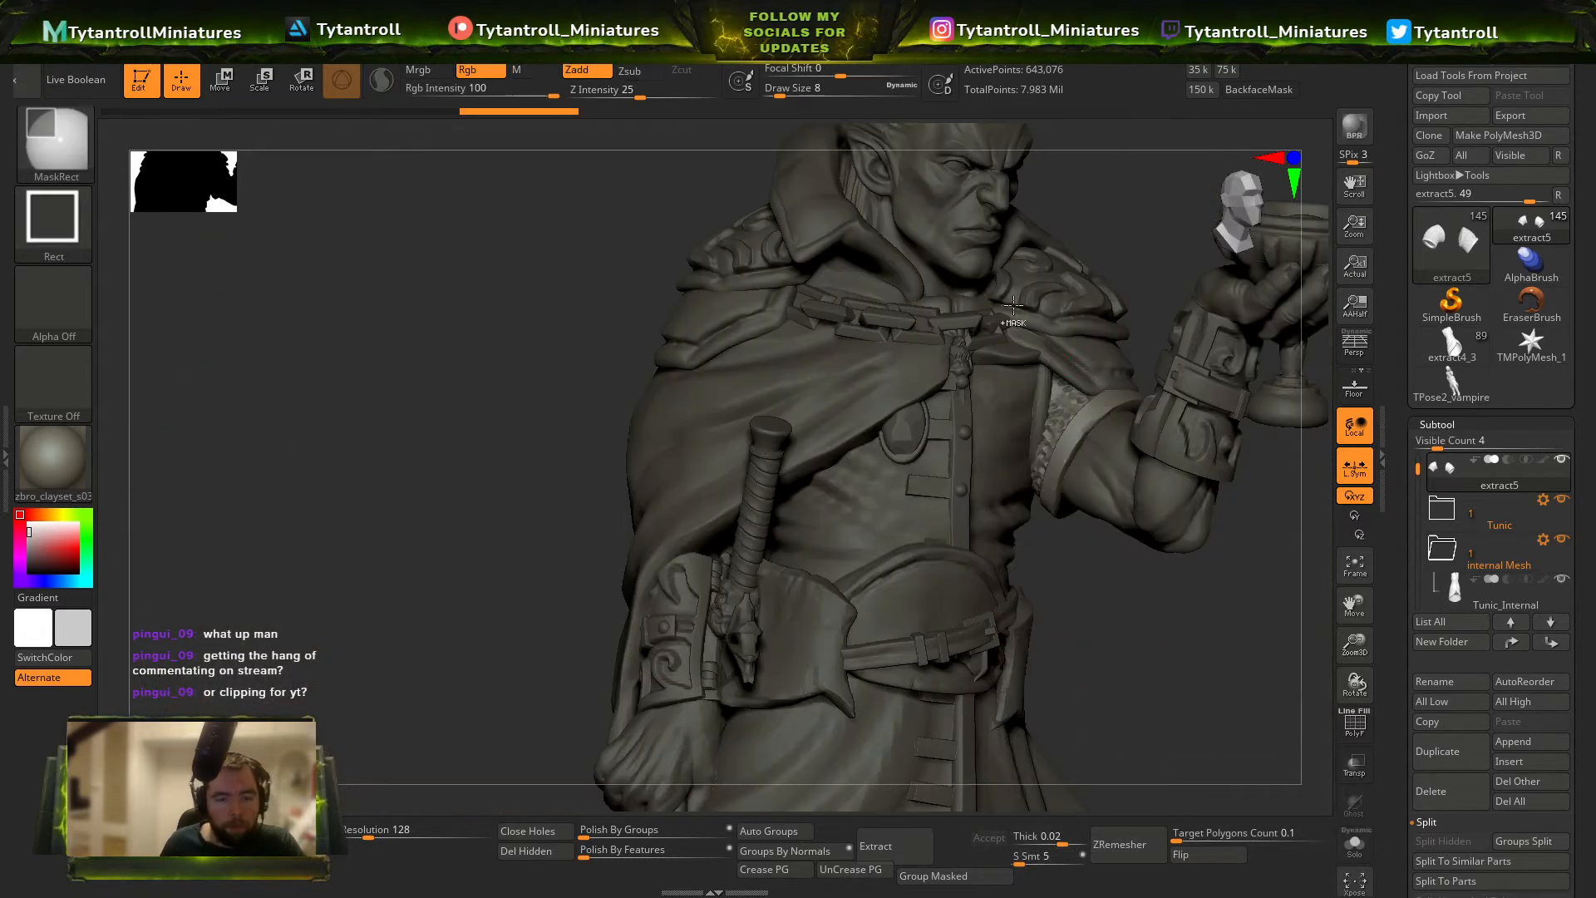
Select the lower shoulder plate on the goblet arm and carve its edge with the Orb_Cracks brush at draw size 14.
{"action": "key", "text": "b"}
{"action": "left_click", "coordinate": [1097, 360]}
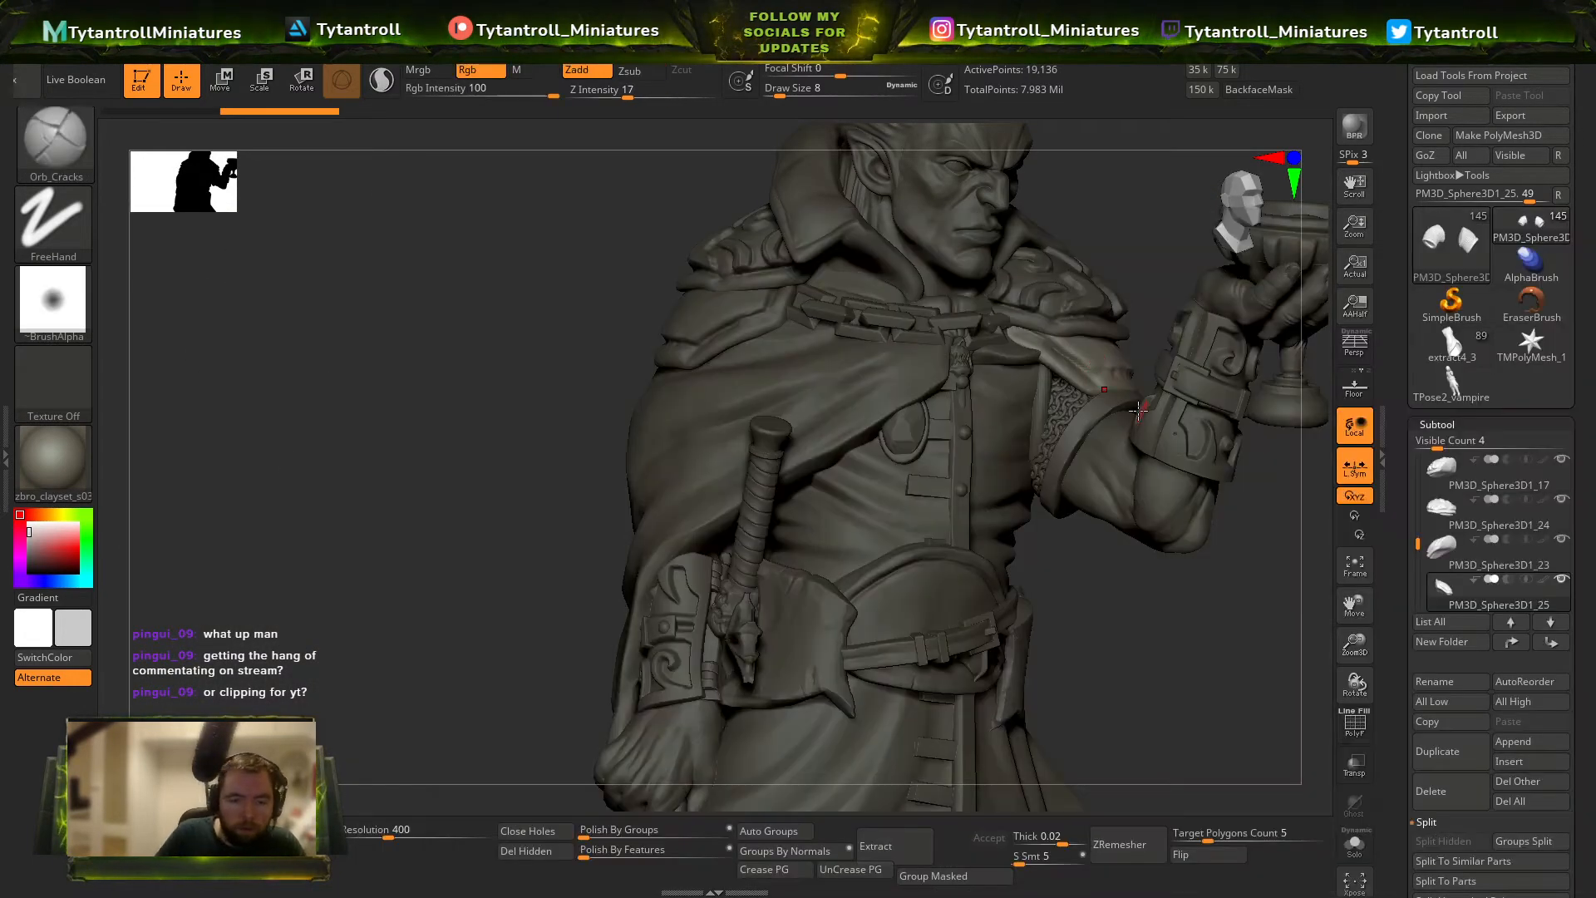
{"action": "key", "text": "["}
{"action": "right_click_drag", "start_coordinate": [1156, 315], "coordinate": [1105, 367]}
{"action": "key", "text": "]"}
{"action": "key", "text": "]"}
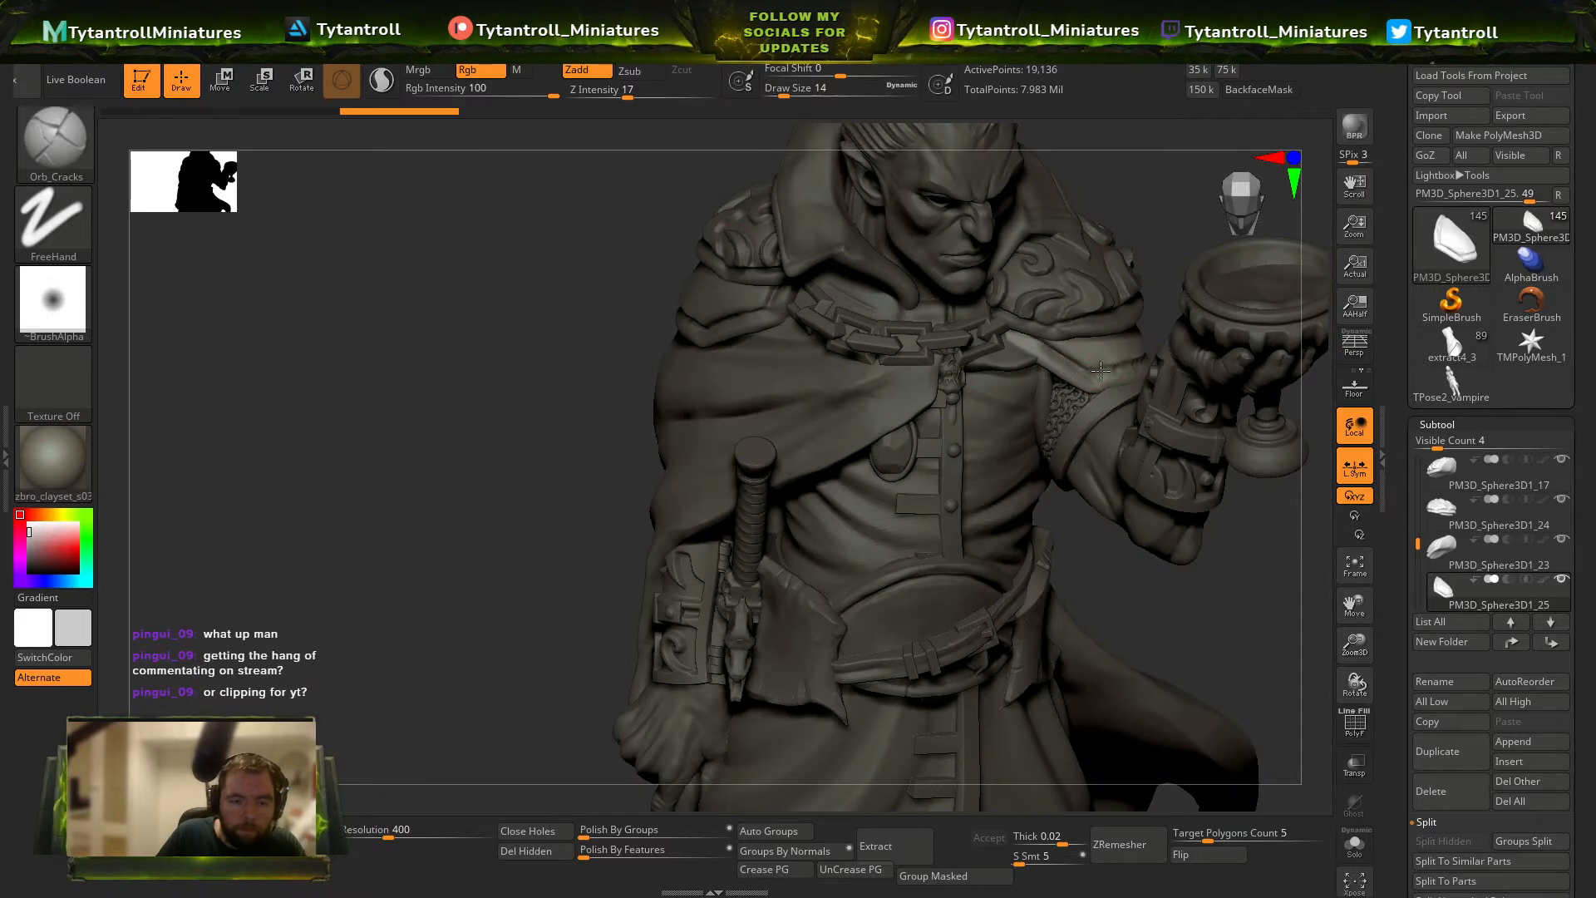
{"action": "right_click_drag", "start_coordinate": [1177, 246], "coordinate": [1052, 251]}
{"action": "mouse_move", "coordinate": [984, 389]}
{"action": "right_mouse_down"}
{"action": "mouse_move", "coordinate": [1175, 326]}
{"action": "mouse_move", "coordinate": [1135, 370]}
{"action": "right_mouse_up"}
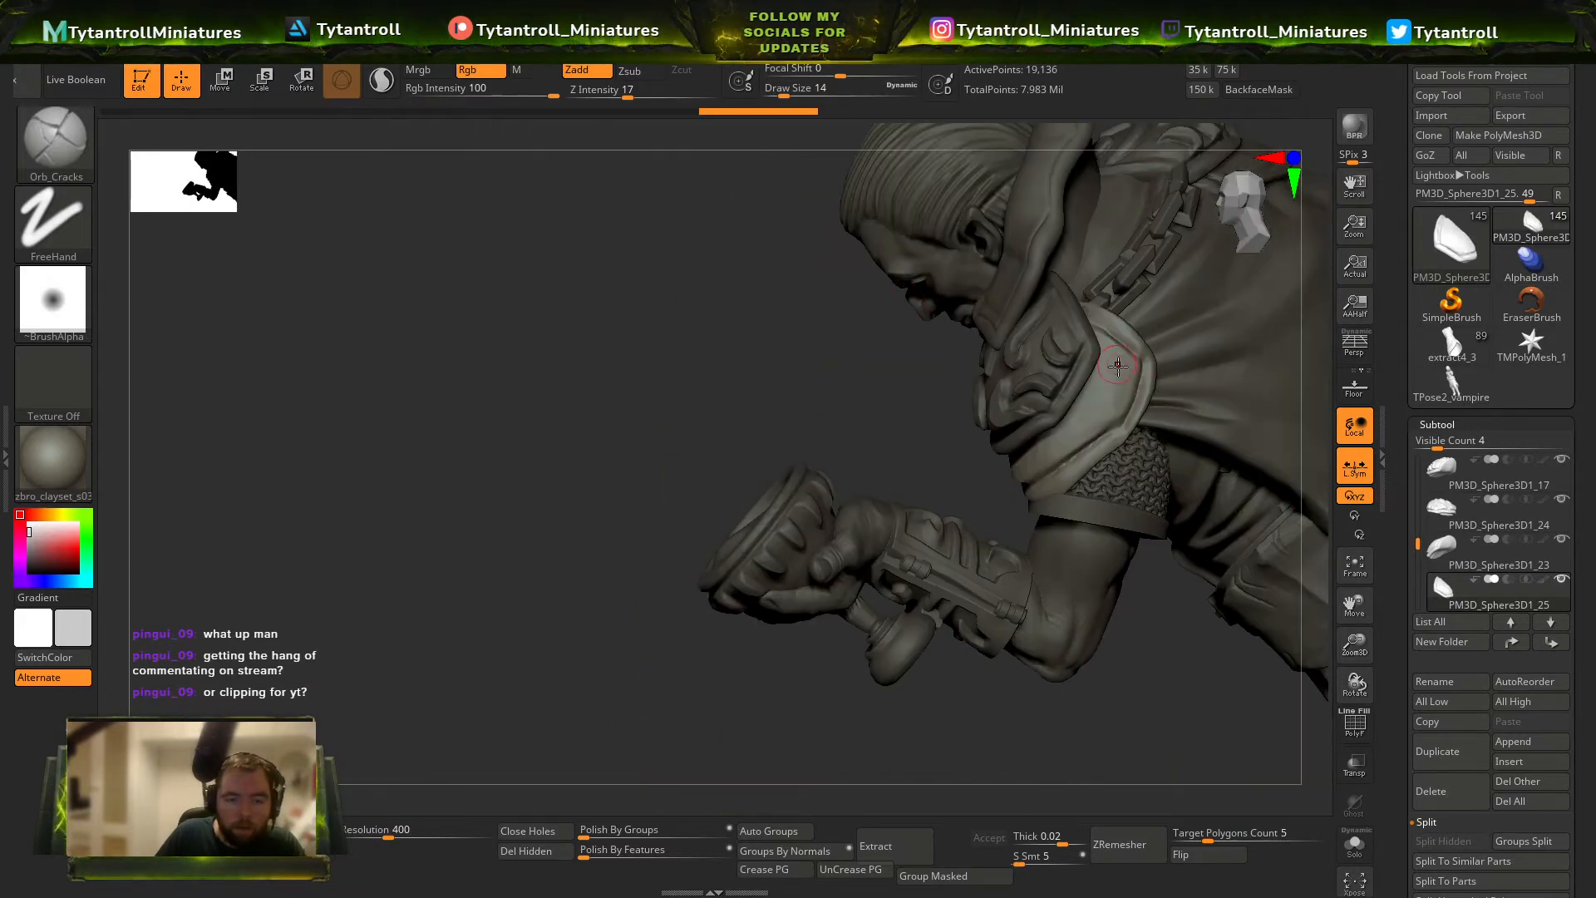
Carve finer cracks along the goblet-side shoulder plate with draw sizes down to 3, raising the Z Intensity to 28.
{"action": "key", "text": "["}
{"action": "right_click_drag", "start_coordinate": [841, 516], "coordinate": [1104, 317]}
{"action": "key", "text": "["}
{"action": "key", "text": "["}
{"action": "key", "text": "["}
{"action": "key", "text": "["}
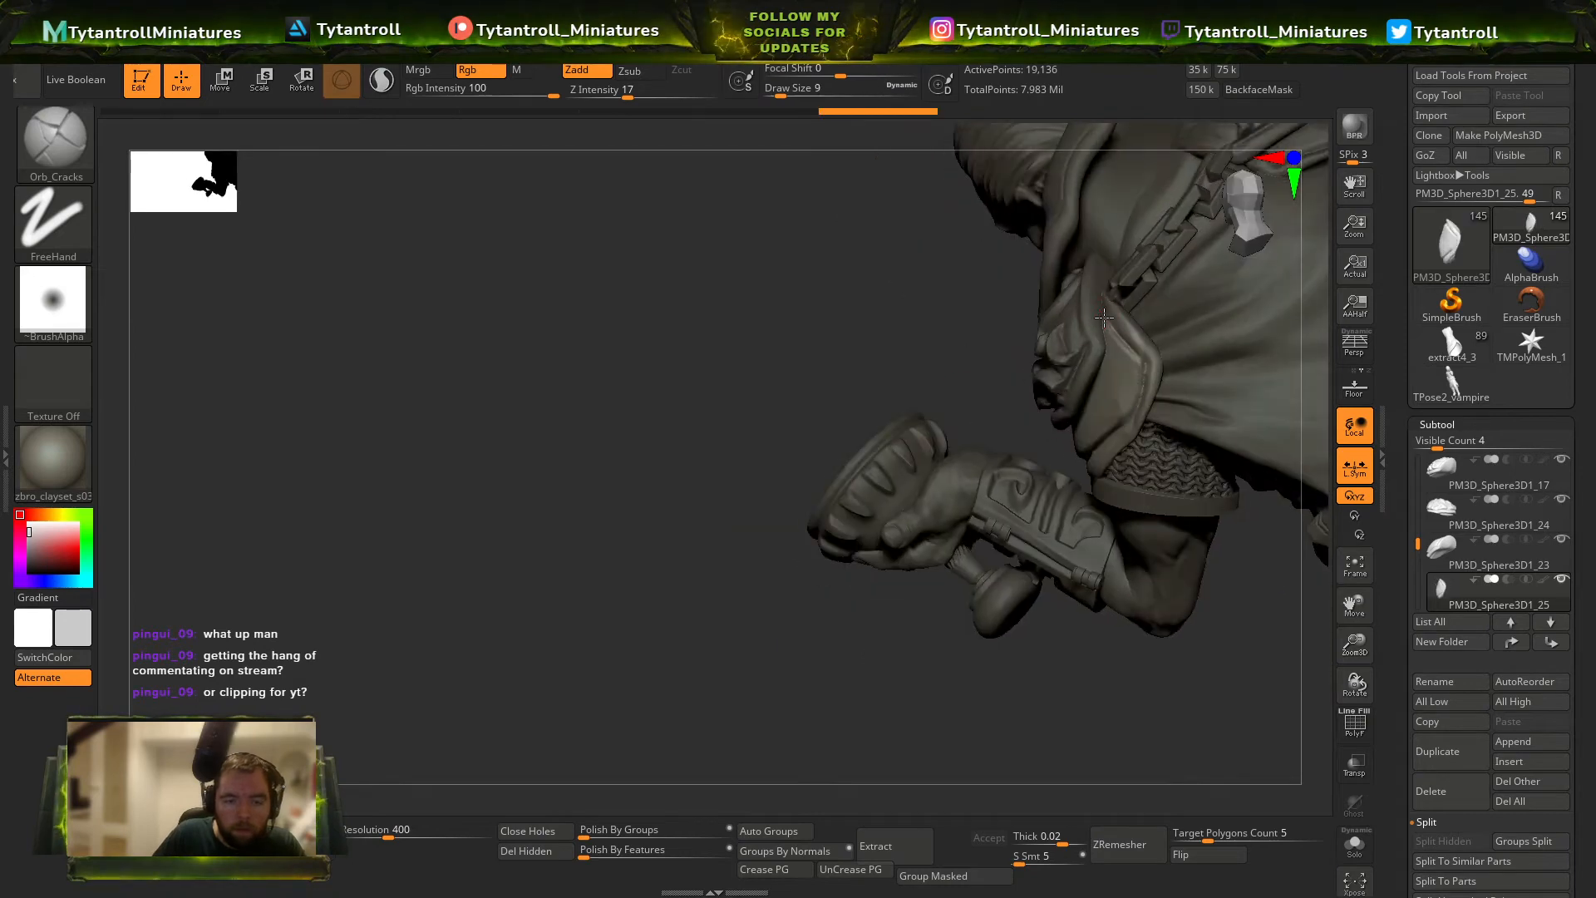
{"action": "right_click_drag", "start_coordinate": [1002, 343], "coordinate": [1123, 344]}
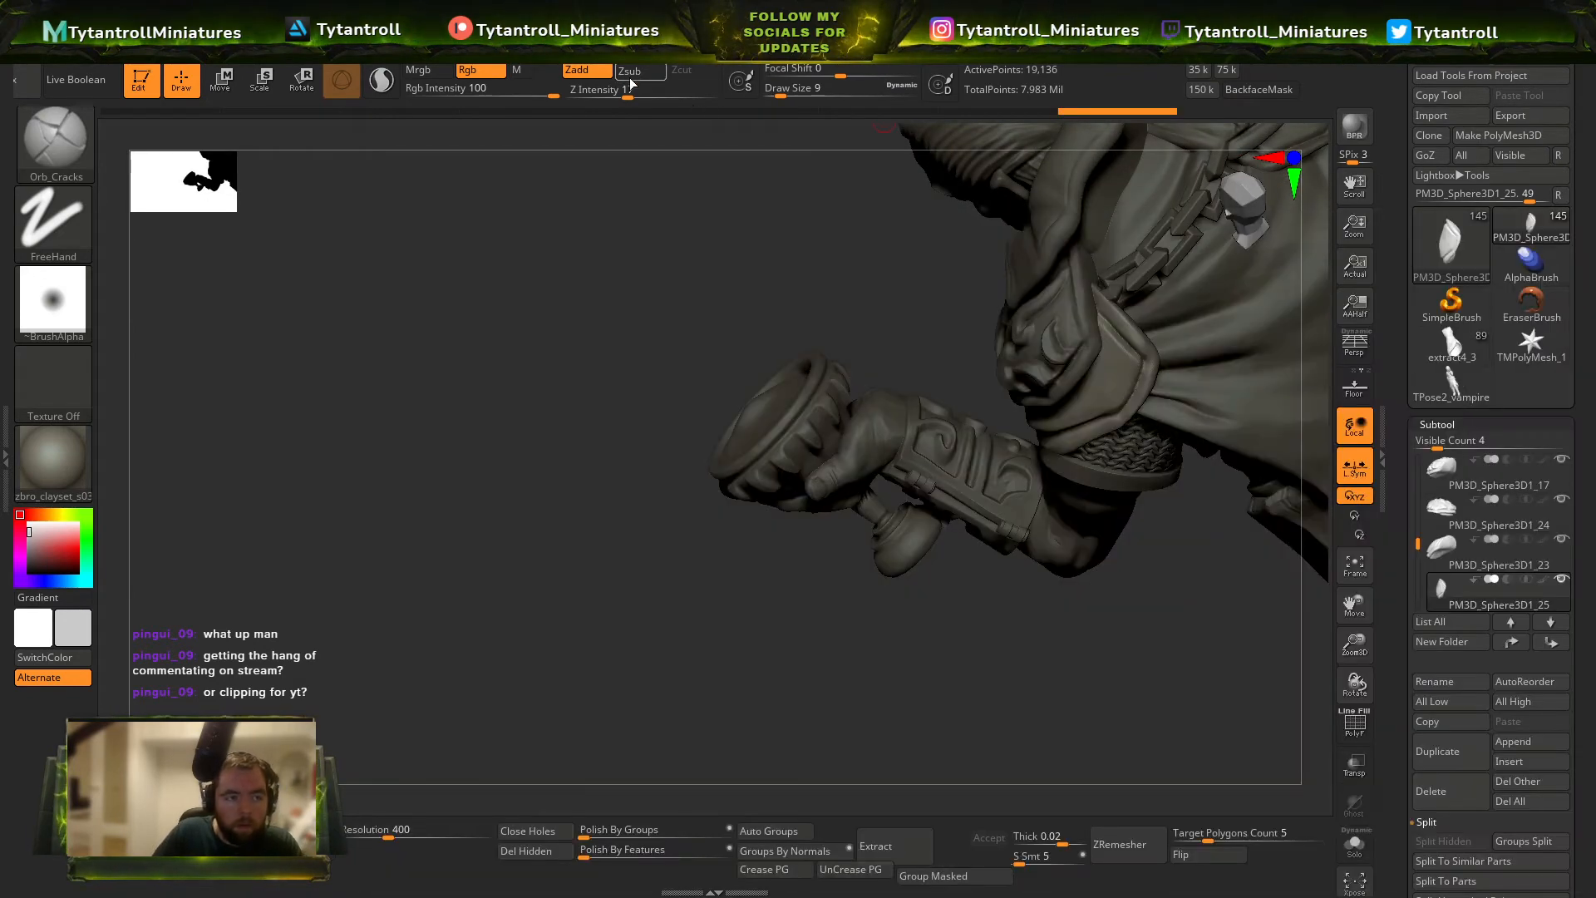
{"action": "left_click_drag", "start_coordinate": [630, 83], "coordinate": [645, 89]}
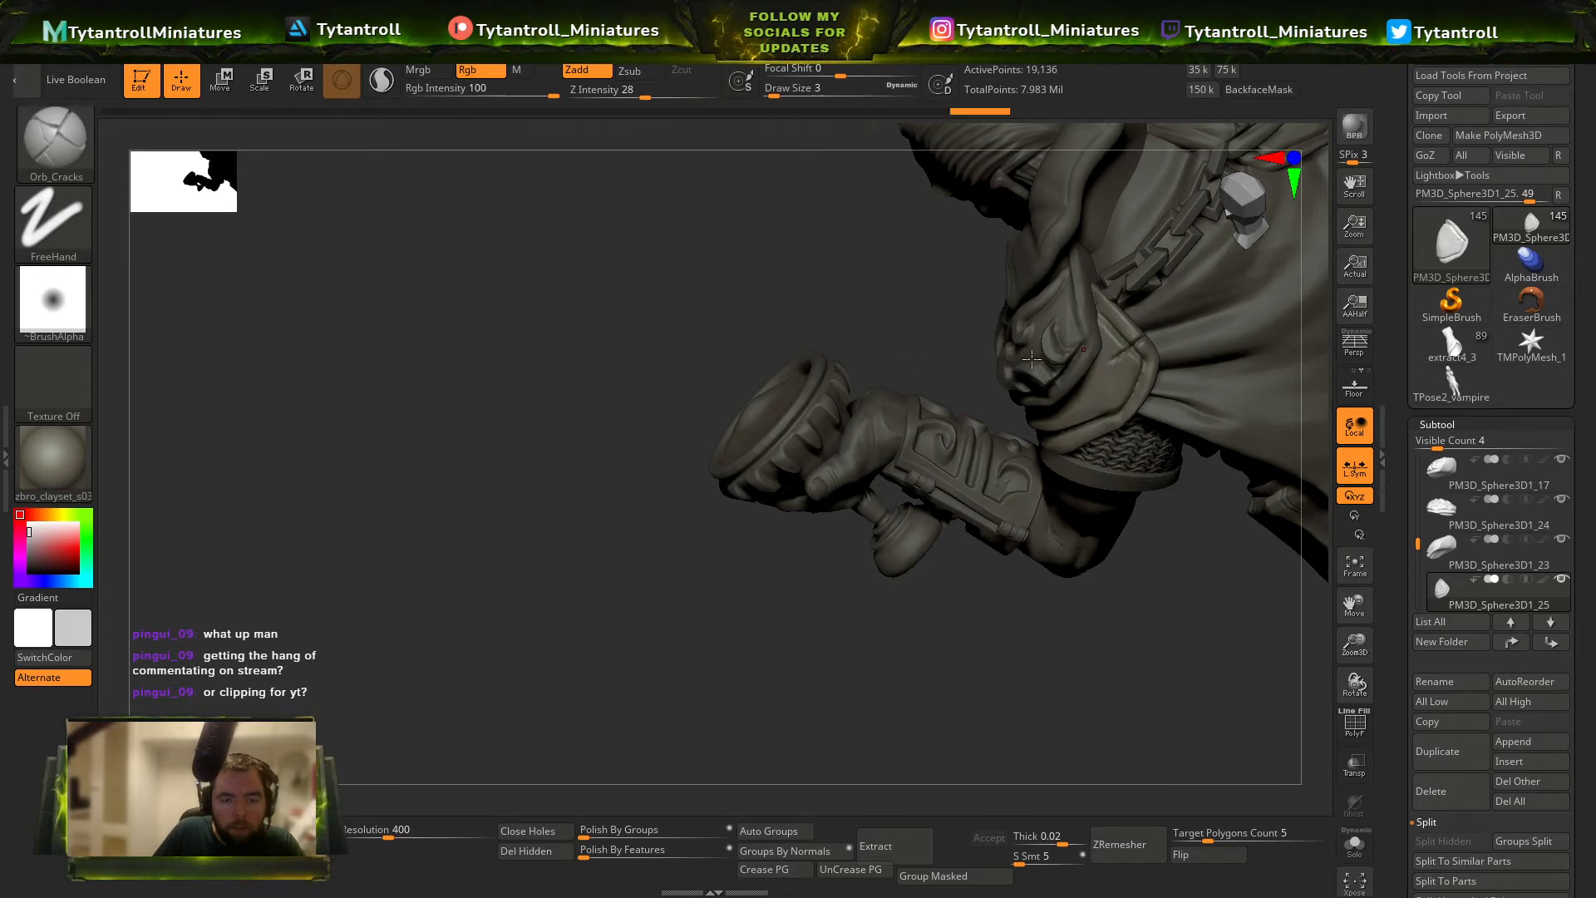
{"action": "mouse_move", "coordinate": [1032, 359]}
{"action": "right_mouse_down"}
{"action": "mouse_move", "coordinate": [1139, 320]}
{"action": "mouse_move", "coordinate": [1236, 324]}
{"action": "mouse_move", "coordinate": [1184, 447]}
{"action": "right_mouse_up"}
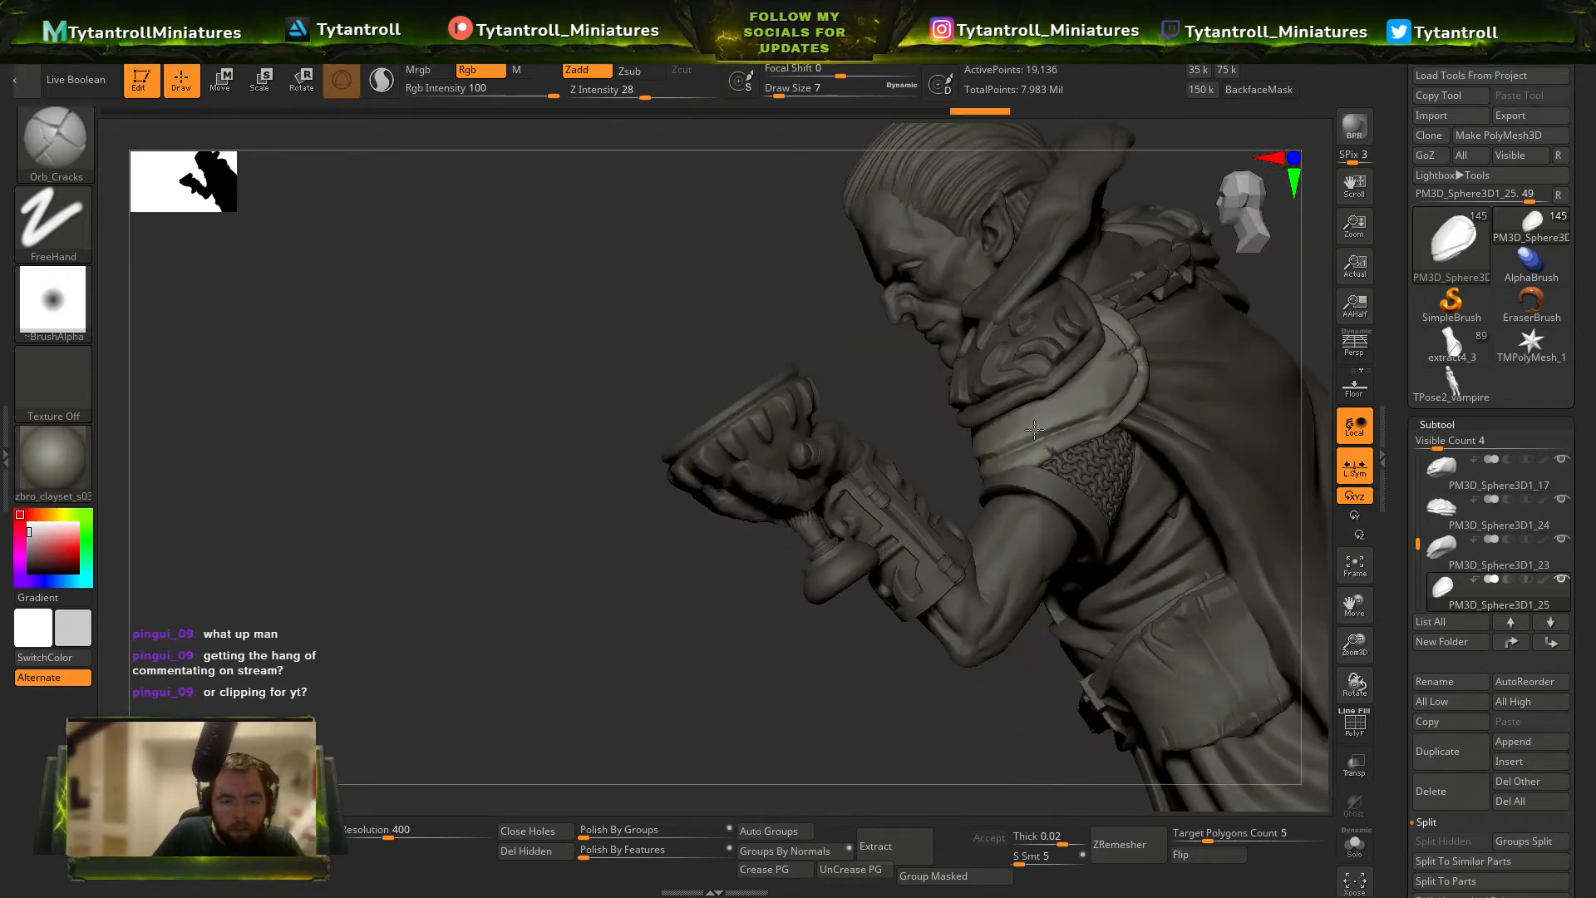
Raise the Z Intensity to 65, subdivide the goblet-side shoulder plate and carve sharp cracks at draw size 4.
{"action": "left_click", "coordinate": [685, 91]}
{"action": "key", "text": "ctrl+d"}
{"action": "key", "text": "s"}
{"action": "left_click_drag", "start_coordinate": [1051, 458], "coordinate": [1045, 458]}
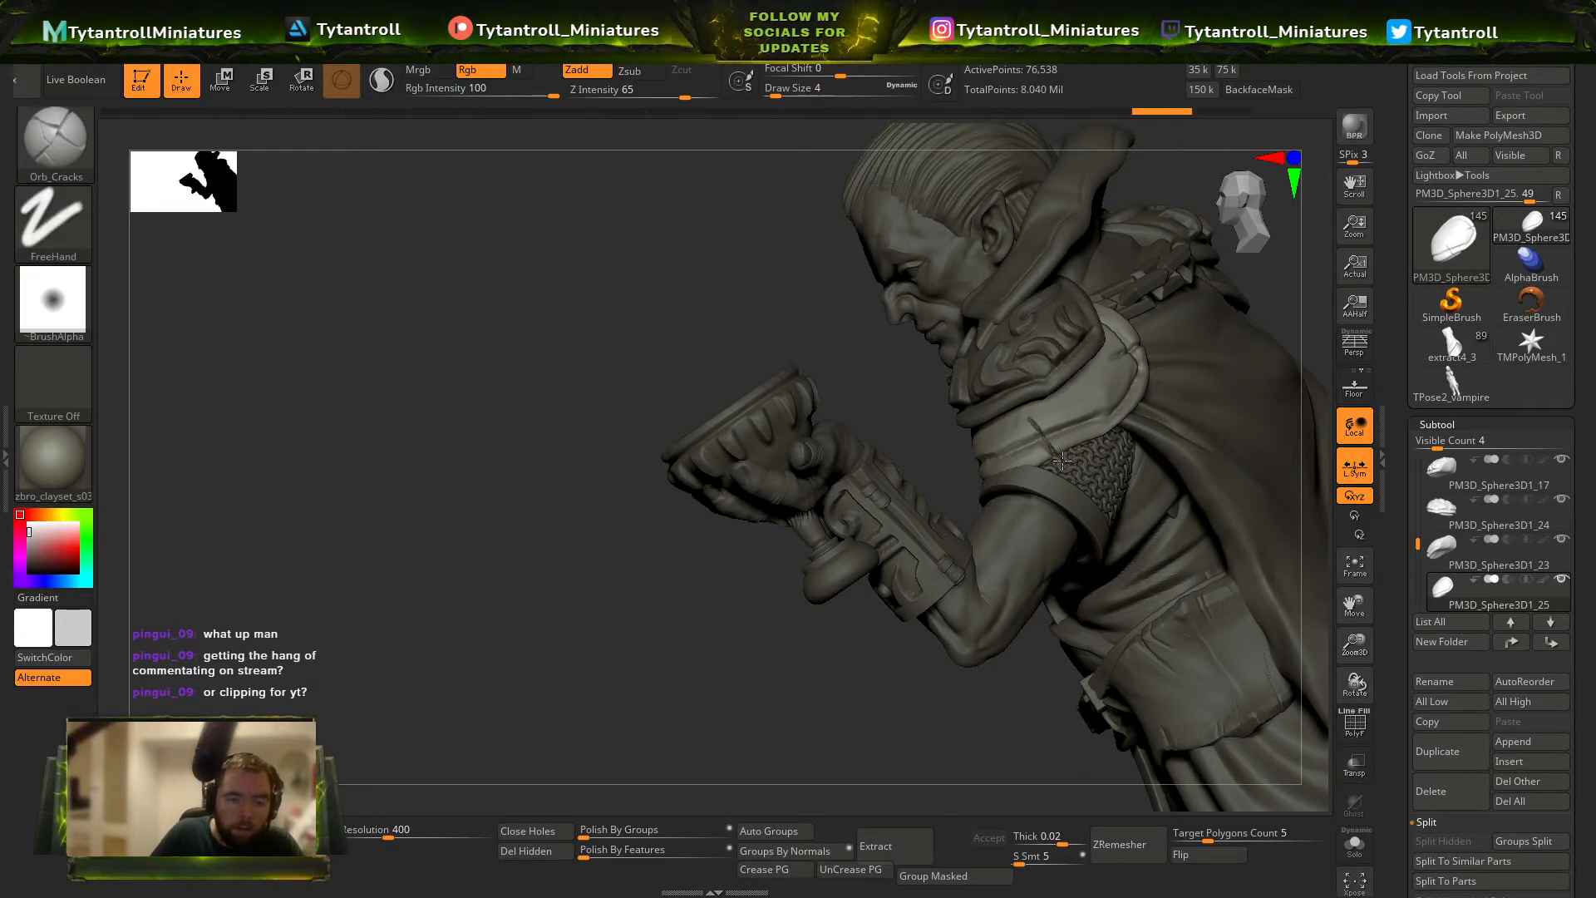
{"action": "right_click_drag", "start_coordinate": [896, 375], "coordinate": [1042, 411]}
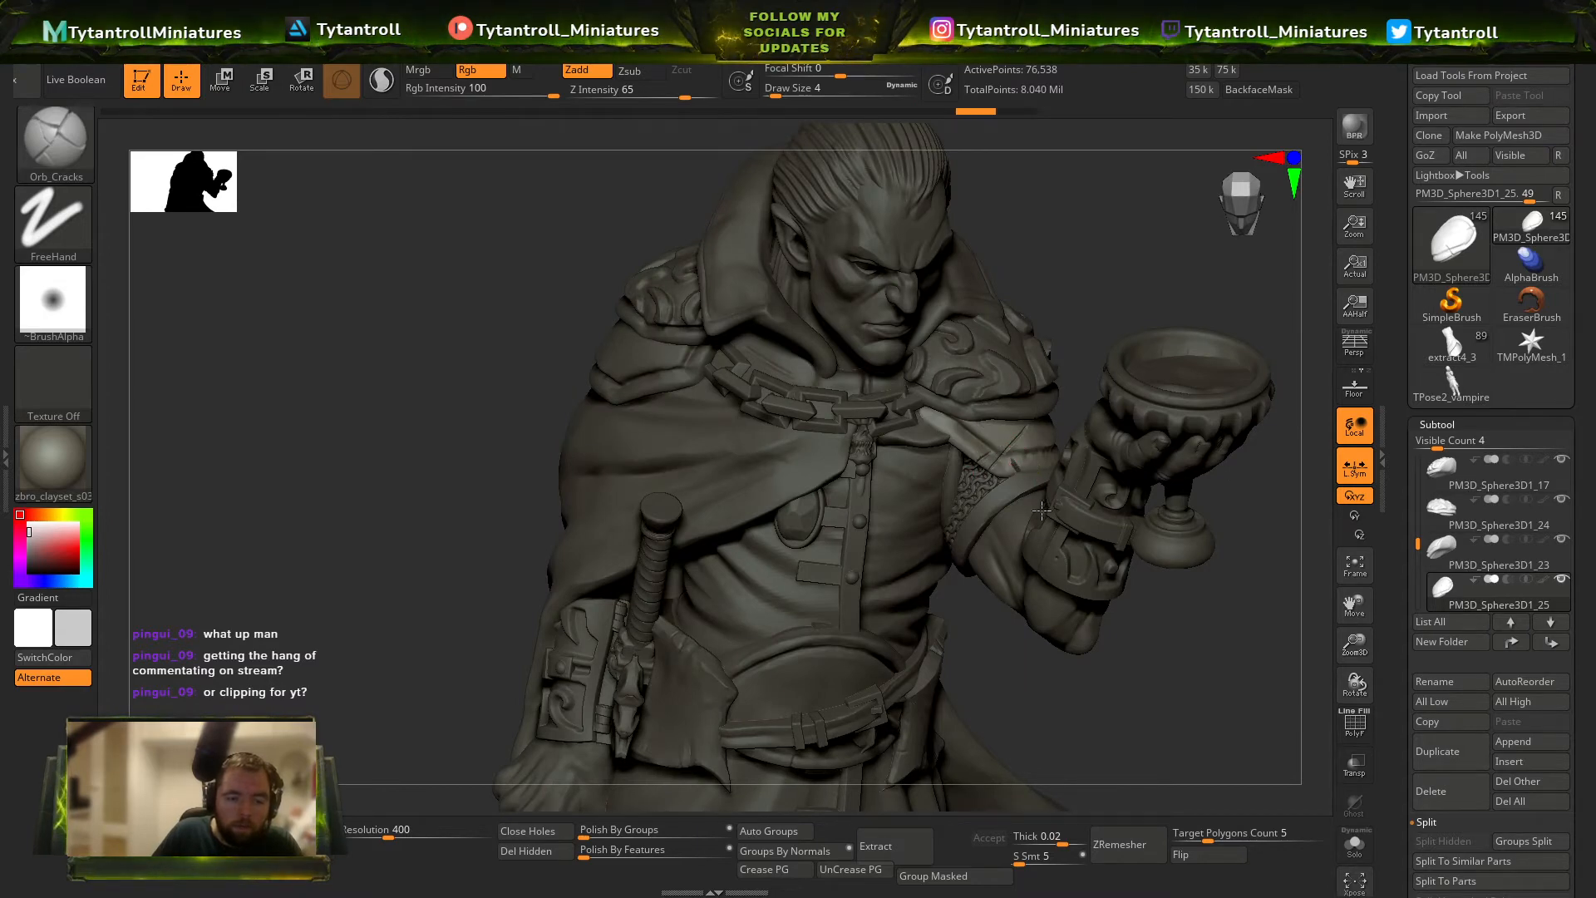
Select the lower shoulder plate on the sword side, carve cracks into it and trim its surface with TrimDynamic at draw size 25.
{"action": "left_click", "coordinate": [691, 381], "text": "alt"}
{"action": "left_click_drag", "start_coordinate": [521, 411], "coordinate": [641, 334]}
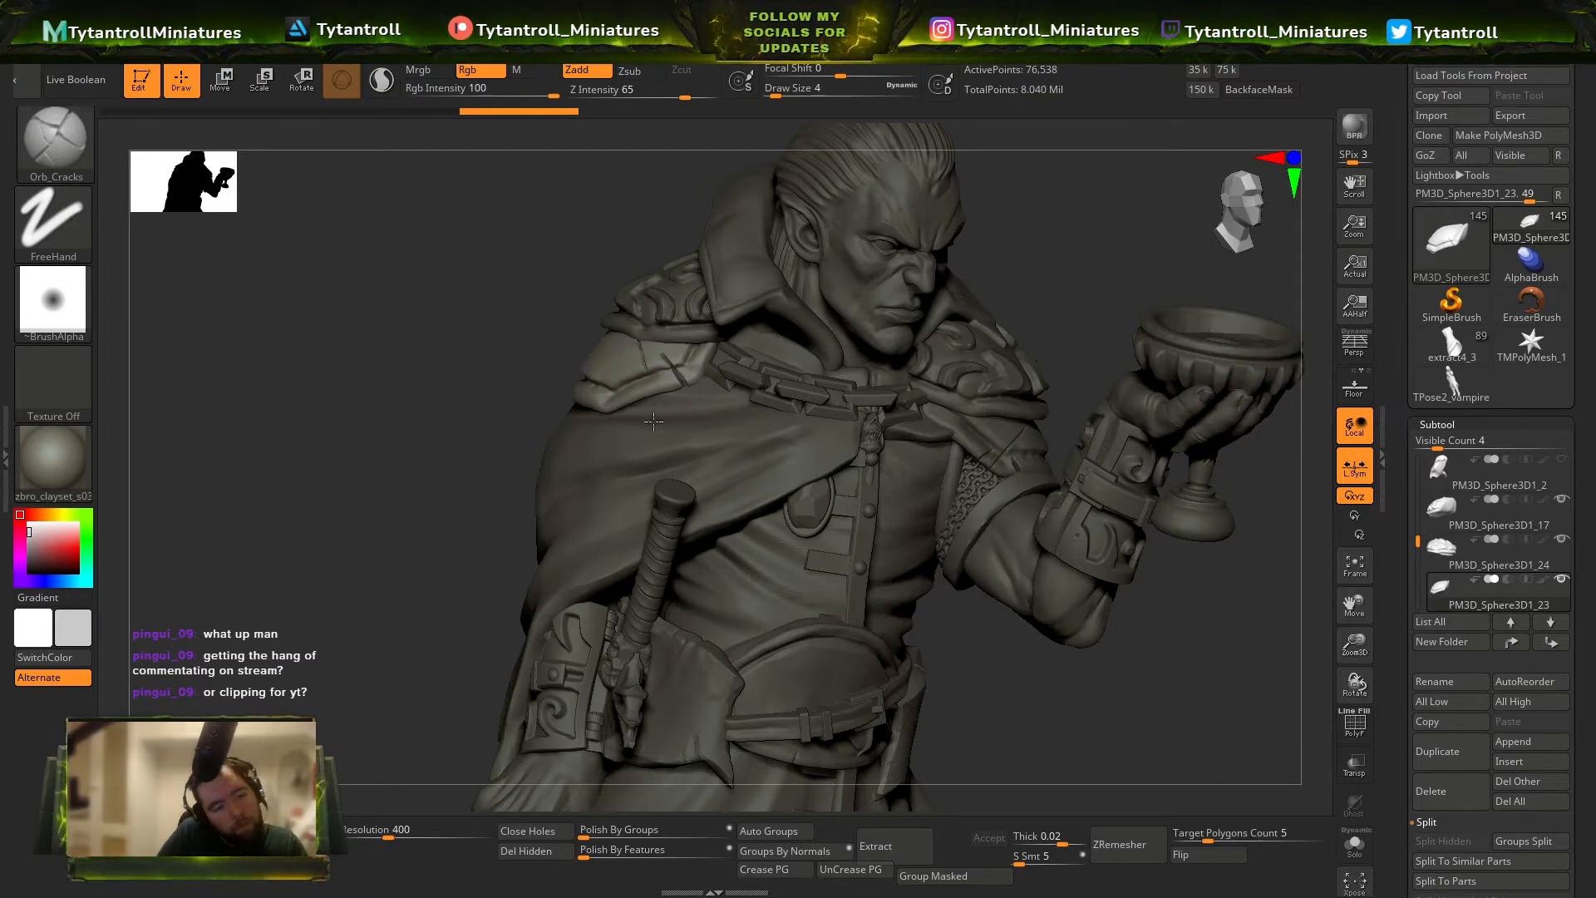
{"action": "left_click_drag", "start_coordinate": [499, 299], "coordinate": [570, 260]}
{"action": "key", "text": "b"}
{"action": "key", "text": "t"}
{"action": "key", "text": "d"}
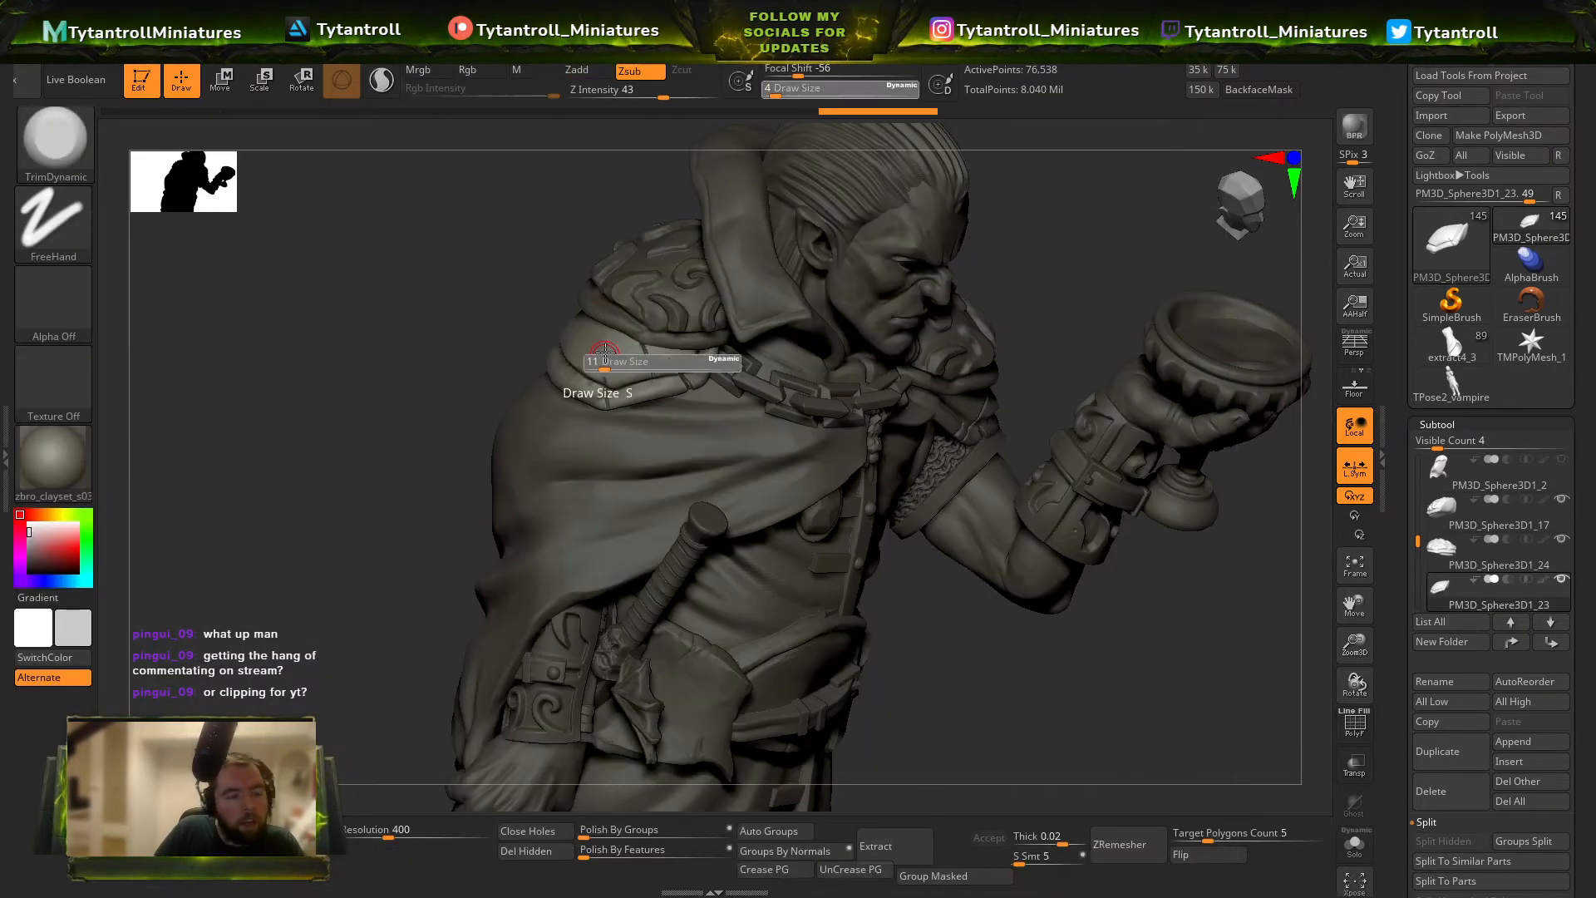
{"action": "left_click_drag", "start_coordinate": [548, 329], "coordinate": [581, 333]}
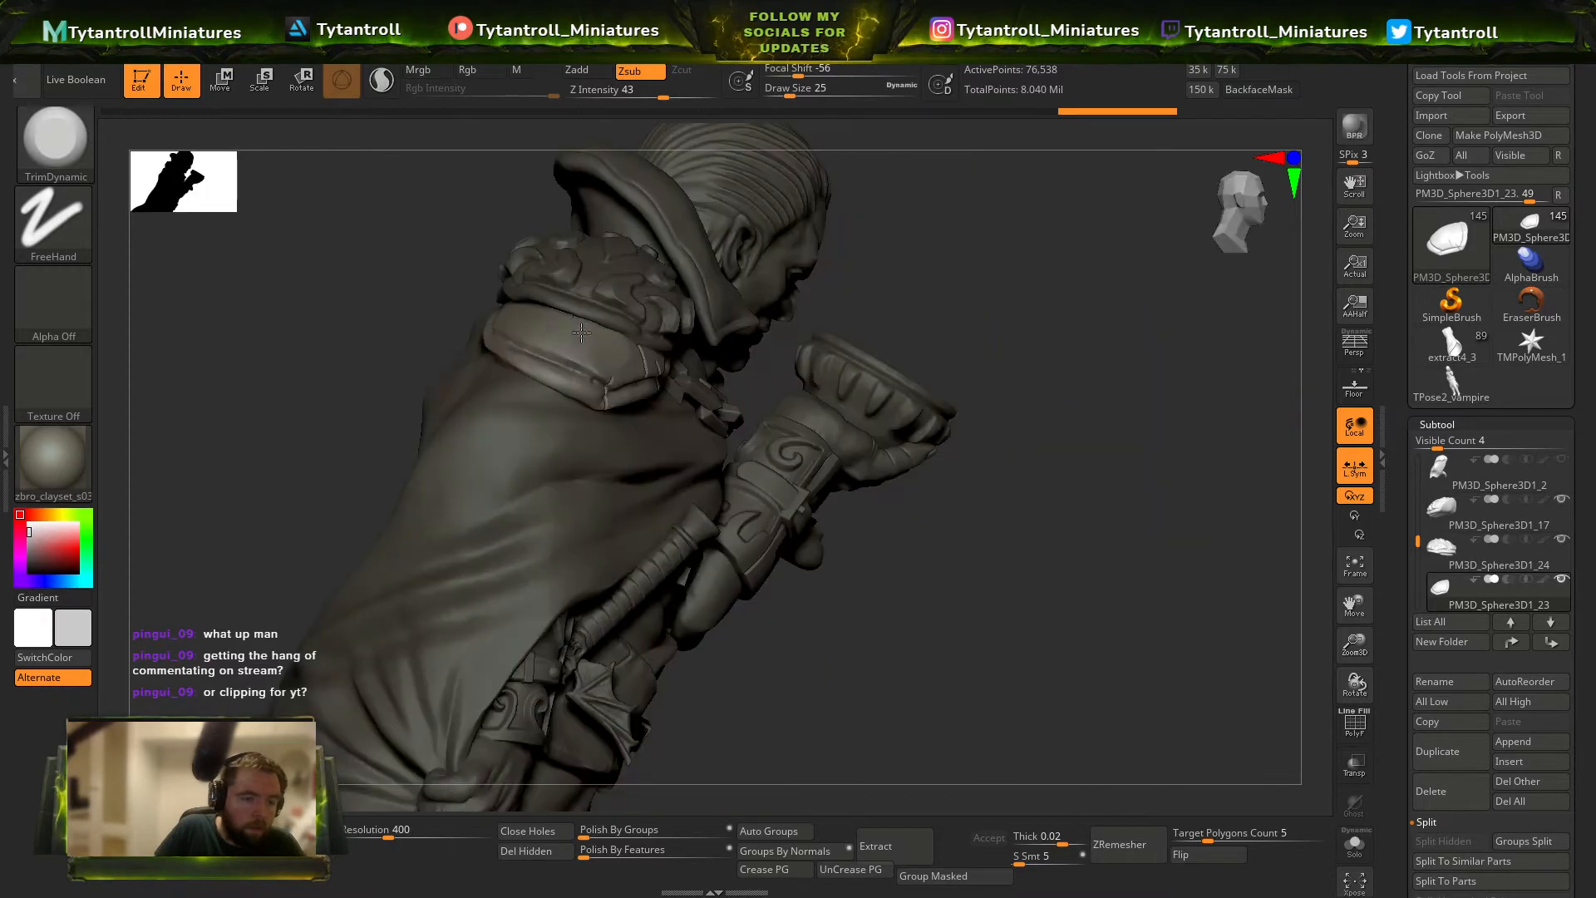
Return to the Orb_Cracks brush at draw size 5 on the sword-side shoulder plate and undo the last two strokes.
{"action": "key", "text": "b"}
{"action": "left_click", "coordinate": [686, 378]}
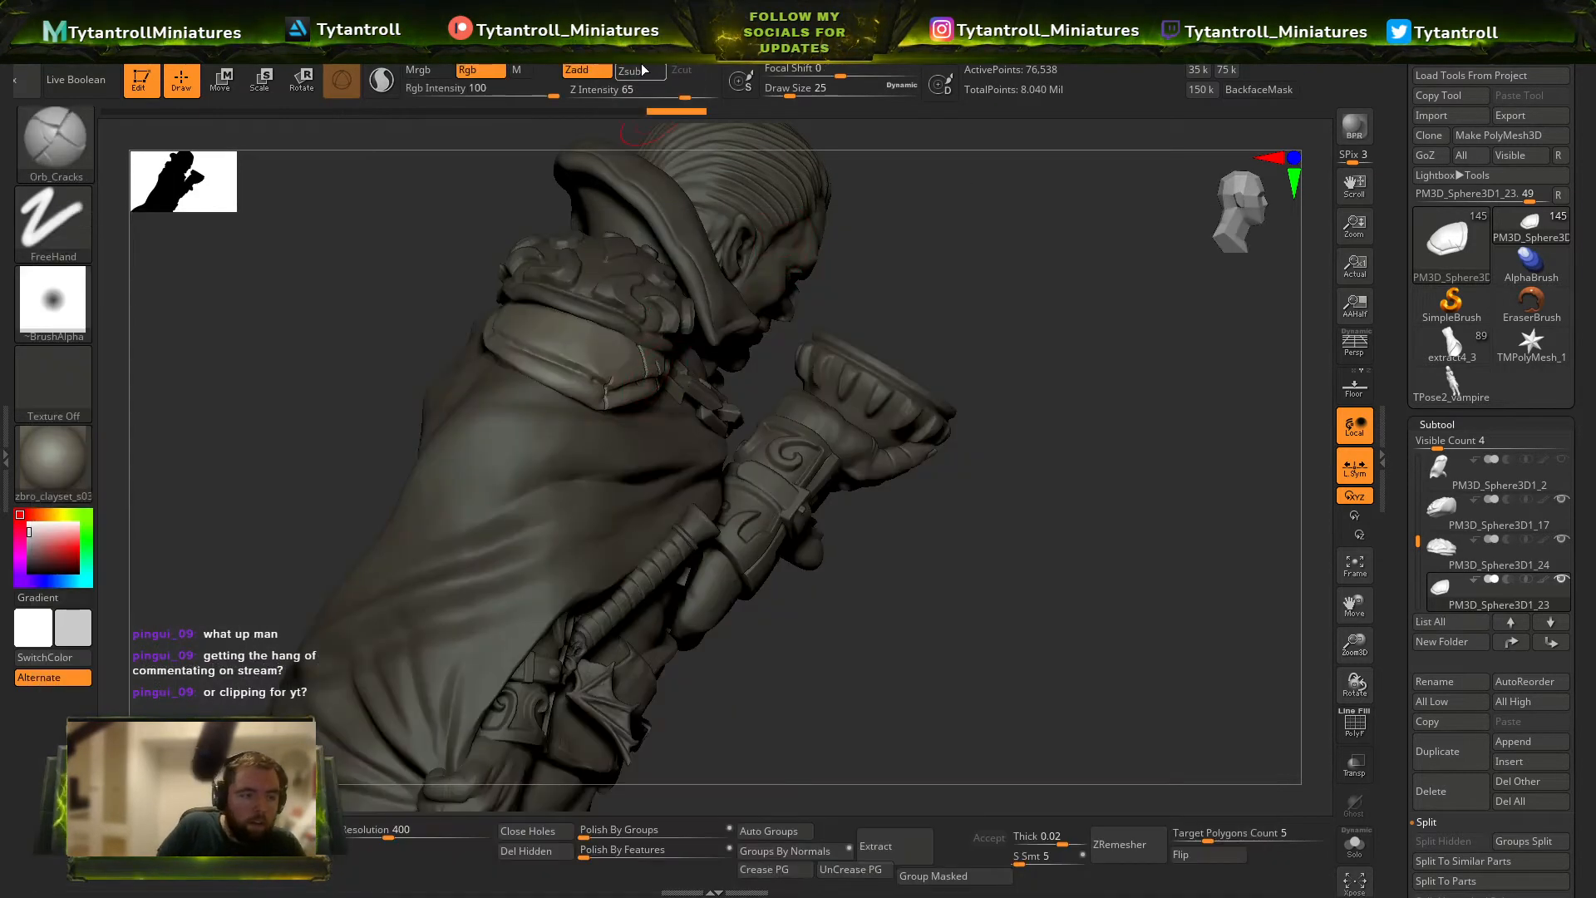
{"action": "left_click_drag", "start_coordinate": [969, 245], "coordinate": [956, 289]}
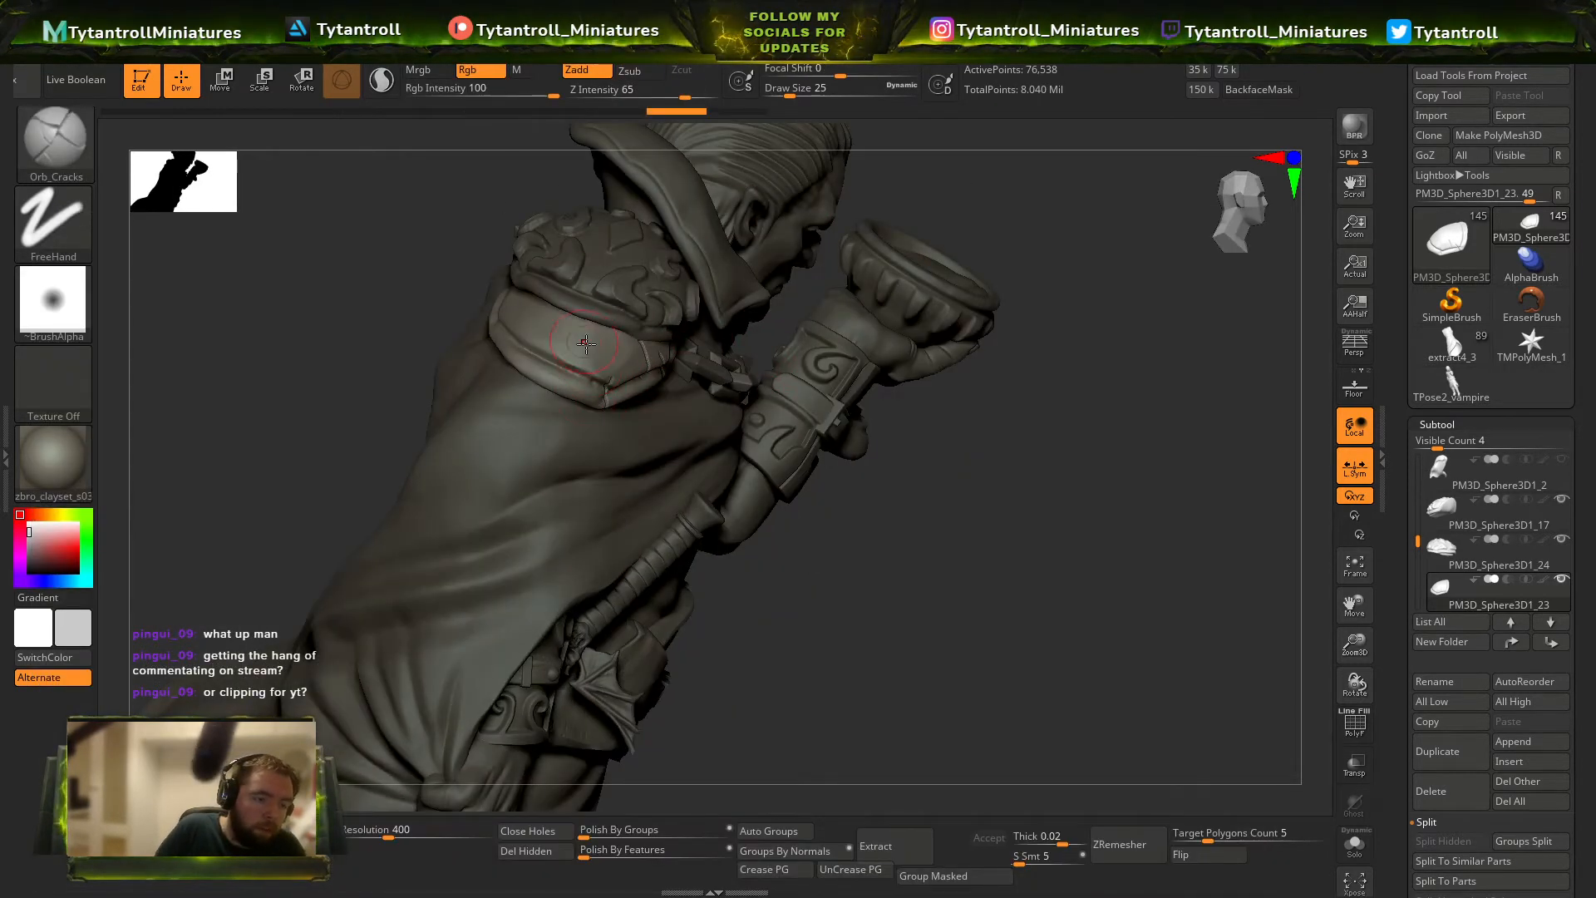
{"action": "key", "text": "s"}
{"action": "left_click_drag", "start_coordinate": [585, 343], "coordinate": [575, 347]}
{"action": "key", "text": "ctrl+z"}
{"action": "key", "text": "ctrl+z"}
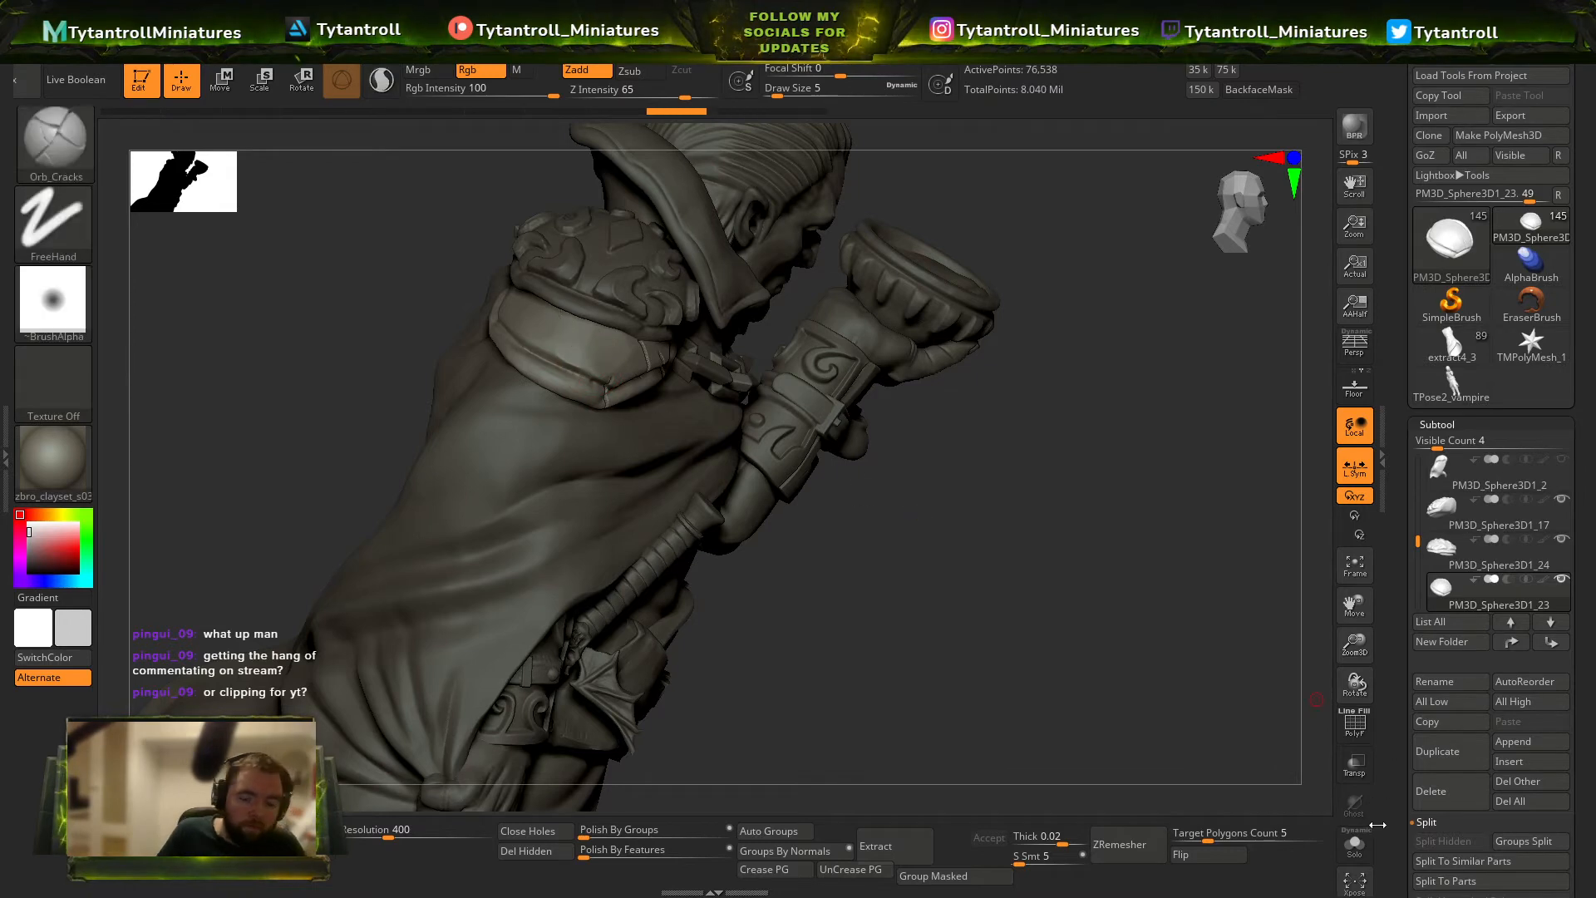
Isolate the sword-side shoulder plate in Solo mode and carve long cracks across its surface with Orb_Cracks.
{"action": "left_click", "coordinate": [1355, 844]}
{"action": "left_click_drag", "start_coordinate": [1034, 631], "coordinate": [981, 699]}
{"action": "left_click_drag", "start_coordinate": [532, 401], "coordinate": [575, 399]}
{"action": "mouse_move", "coordinate": [629, 301]}
{"action": "left_mouse_down"}
{"action": "mouse_move", "coordinate": [636, 430]}
{"action": "mouse_move", "coordinate": [606, 460]}
{"action": "left_mouse_up"}
{"action": "left_click_drag", "start_coordinate": [668, 381], "coordinate": [621, 409]}
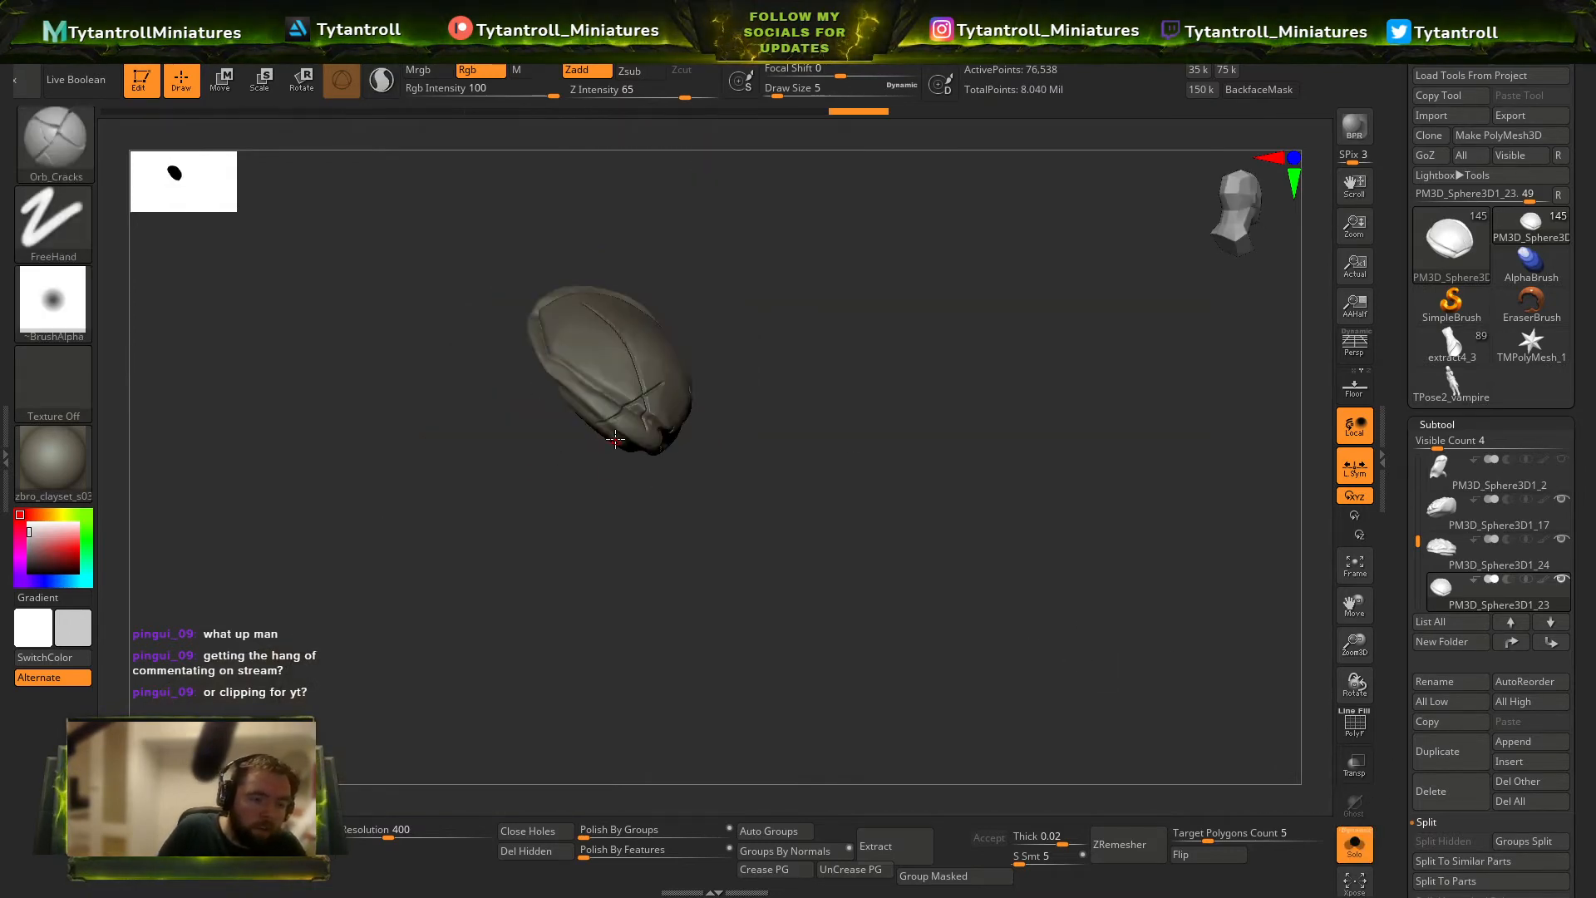
Trim the edges of the isolated shoulder plate's cracks with the TrimDynamic brush at Z Intensity 95 and draw size 5.
{"action": "key", "text": "b"}
{"action": "key", "text": "t"}
{"action": "key", "text": "d"}
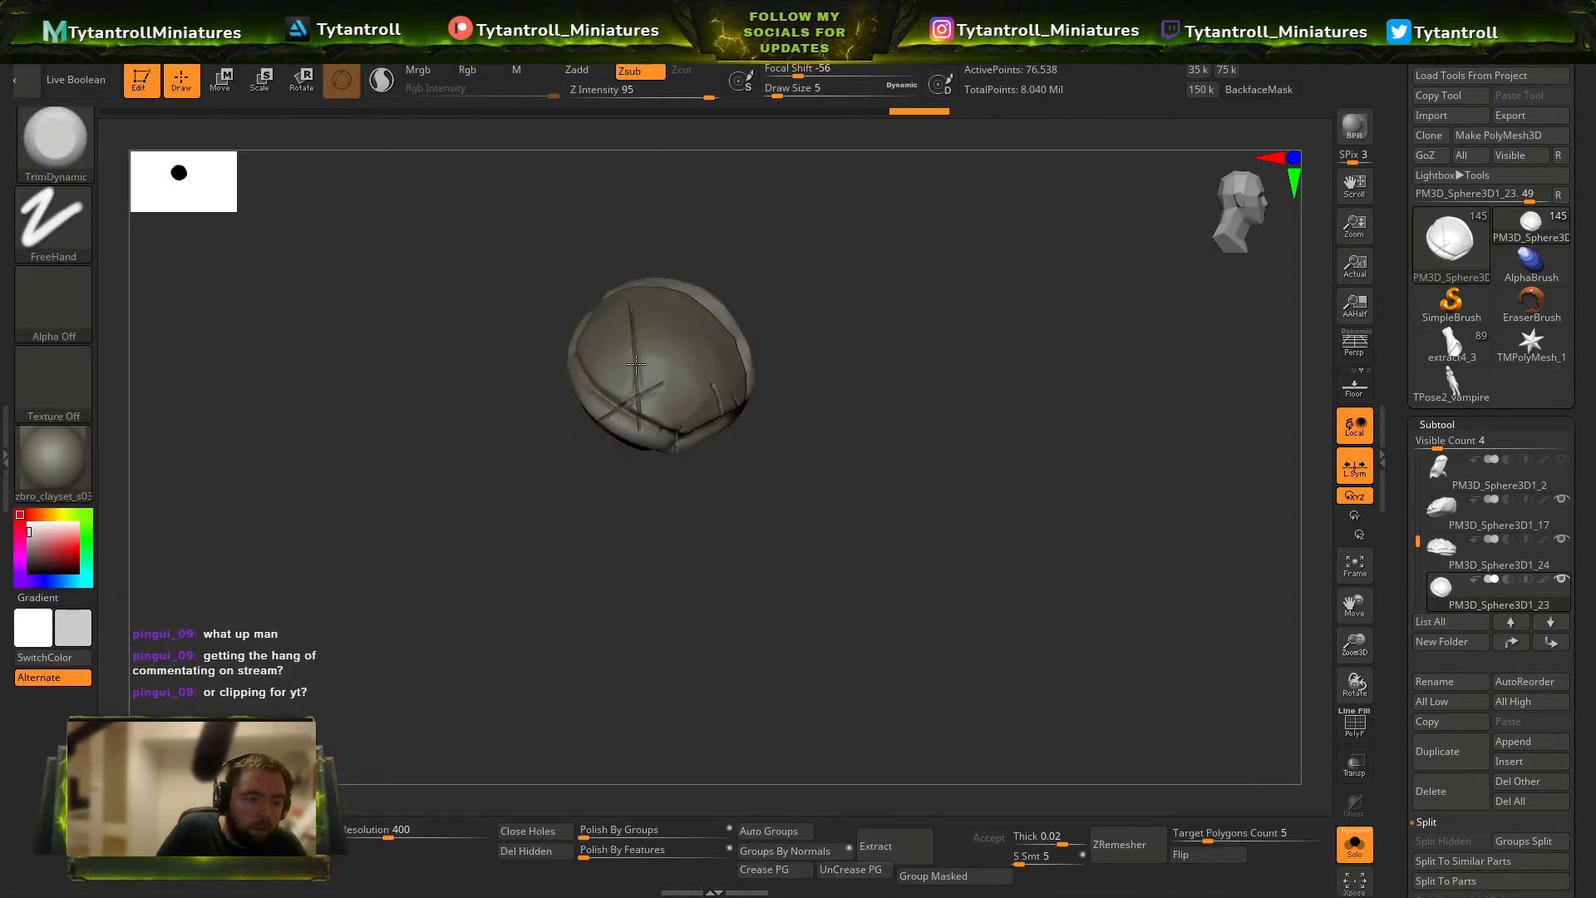
{"action": "left_click_drag", "start_coordinate": [816, 350], "coordinate": [648, 393]}
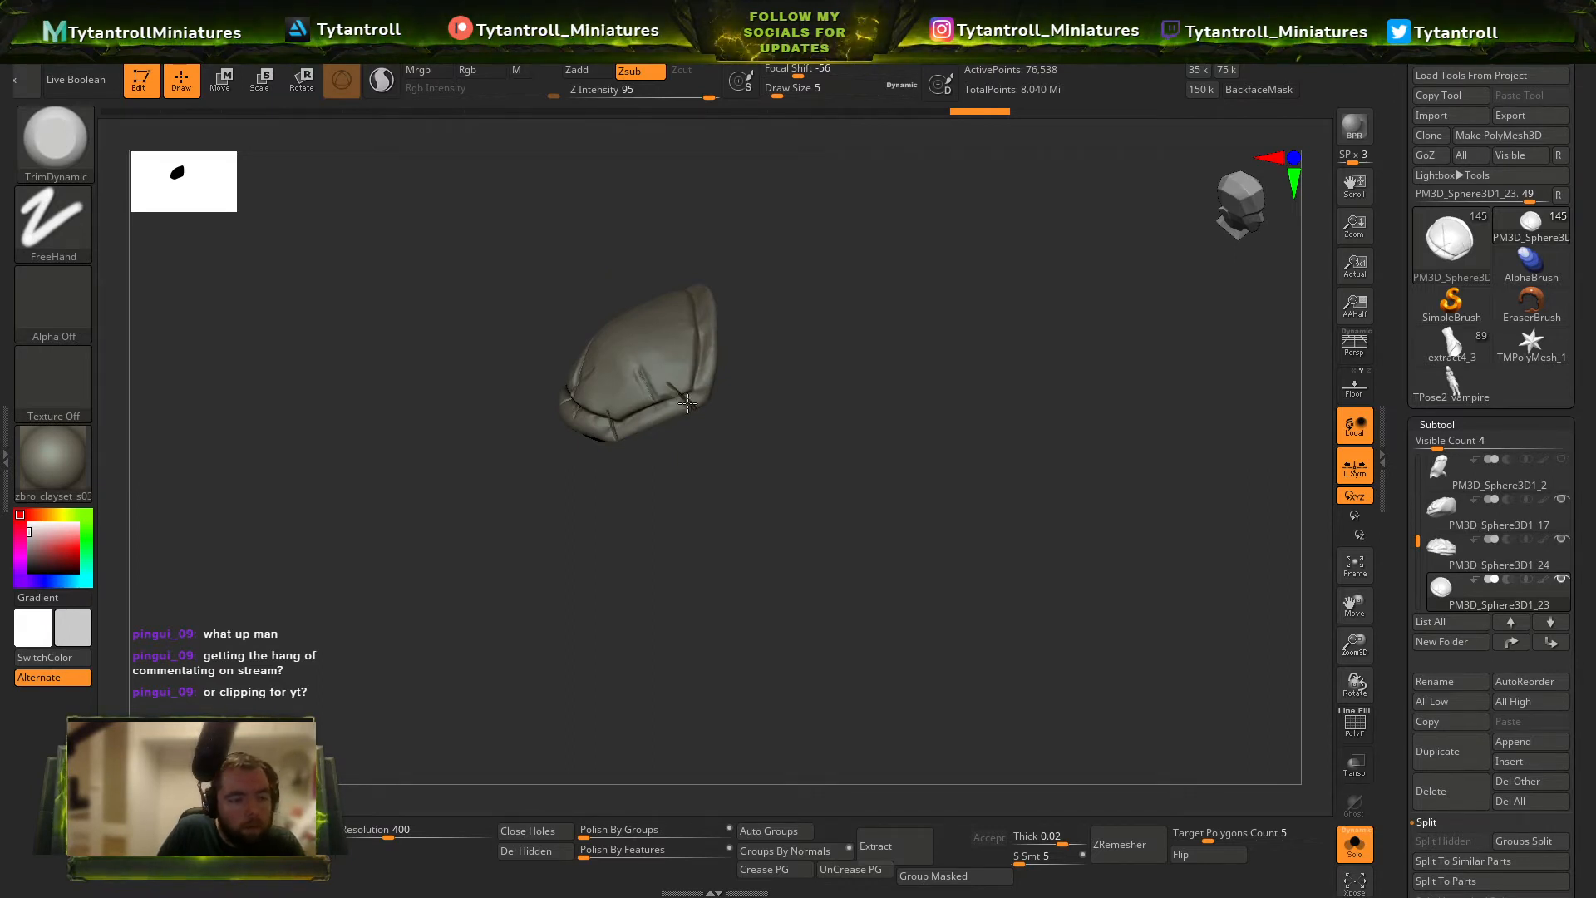
Leave Solo mode and return to the Orb_Cracks brush with the whole miniature in view.
{"action": "left_click", "coordinate": [1354, 844]}
{"action": "left_click_drag", "start_coordinate": [529, 271], "coordinate": [577, 257]}
{"action": "key", "text": "b"}
{"action": "key", "text": "o"}
{"action": "key", "text": "c"}
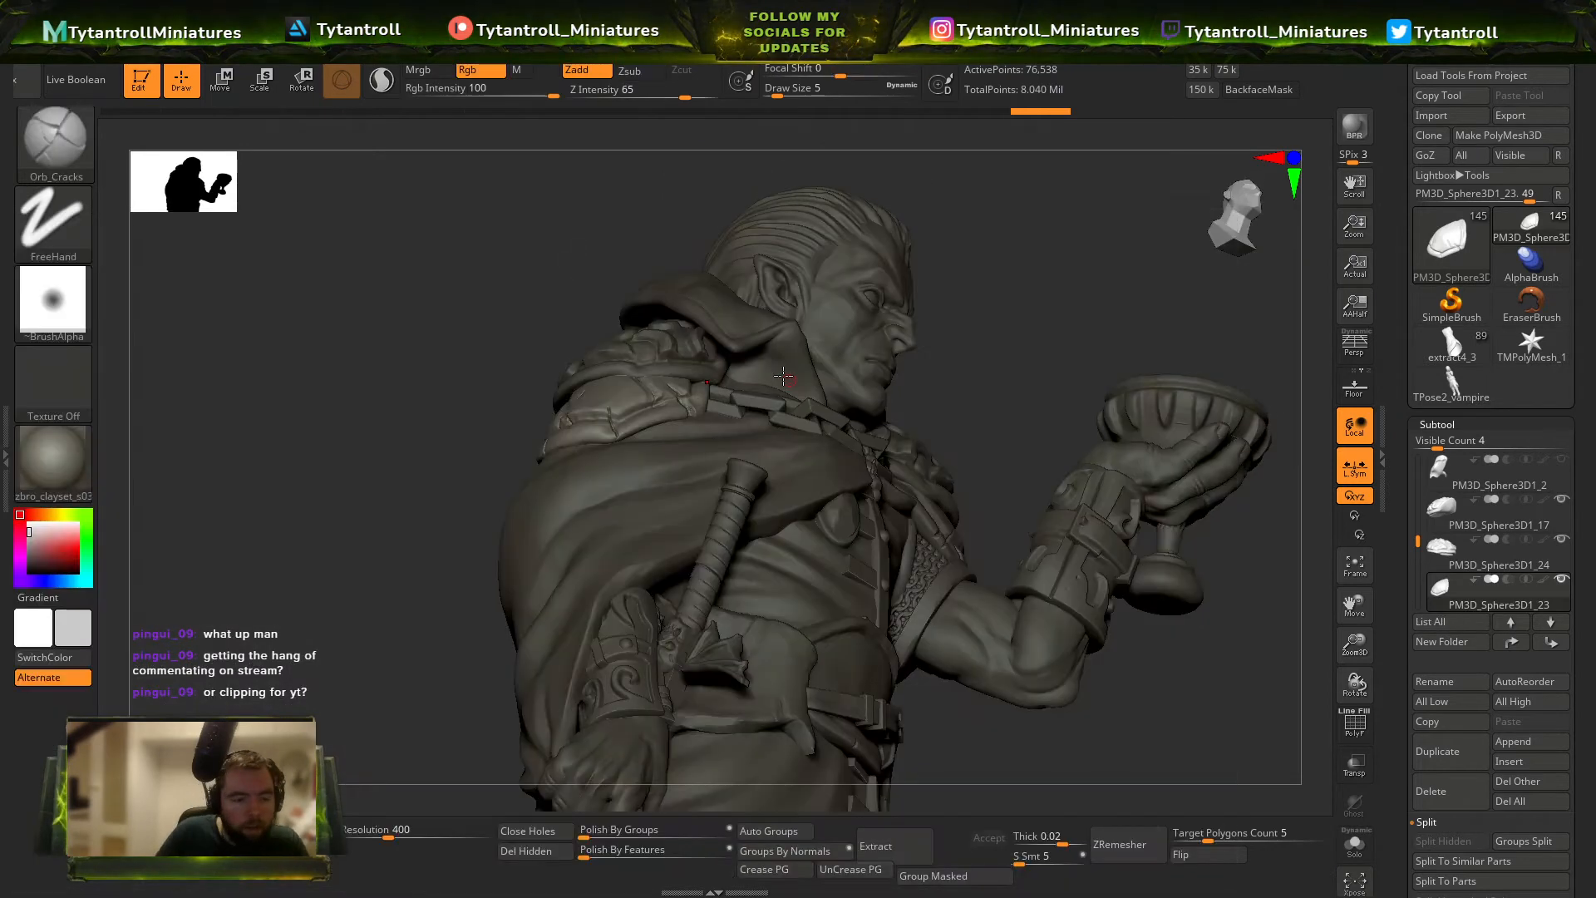
Select the cloak's raised collar and carve creases along its edge with Orb_Cracks at draw sizes between 3 and 7.
{"action": "left_click", "coordinate": [732, 517], "text": "alt"}
{"action": "left_click_drag", "start_coordinate": [1062, 247], "coordinate": [1134, 311], "text": "alt"}
{"action": "left_click", "coordinate": [772, 375], "text": "alt"}
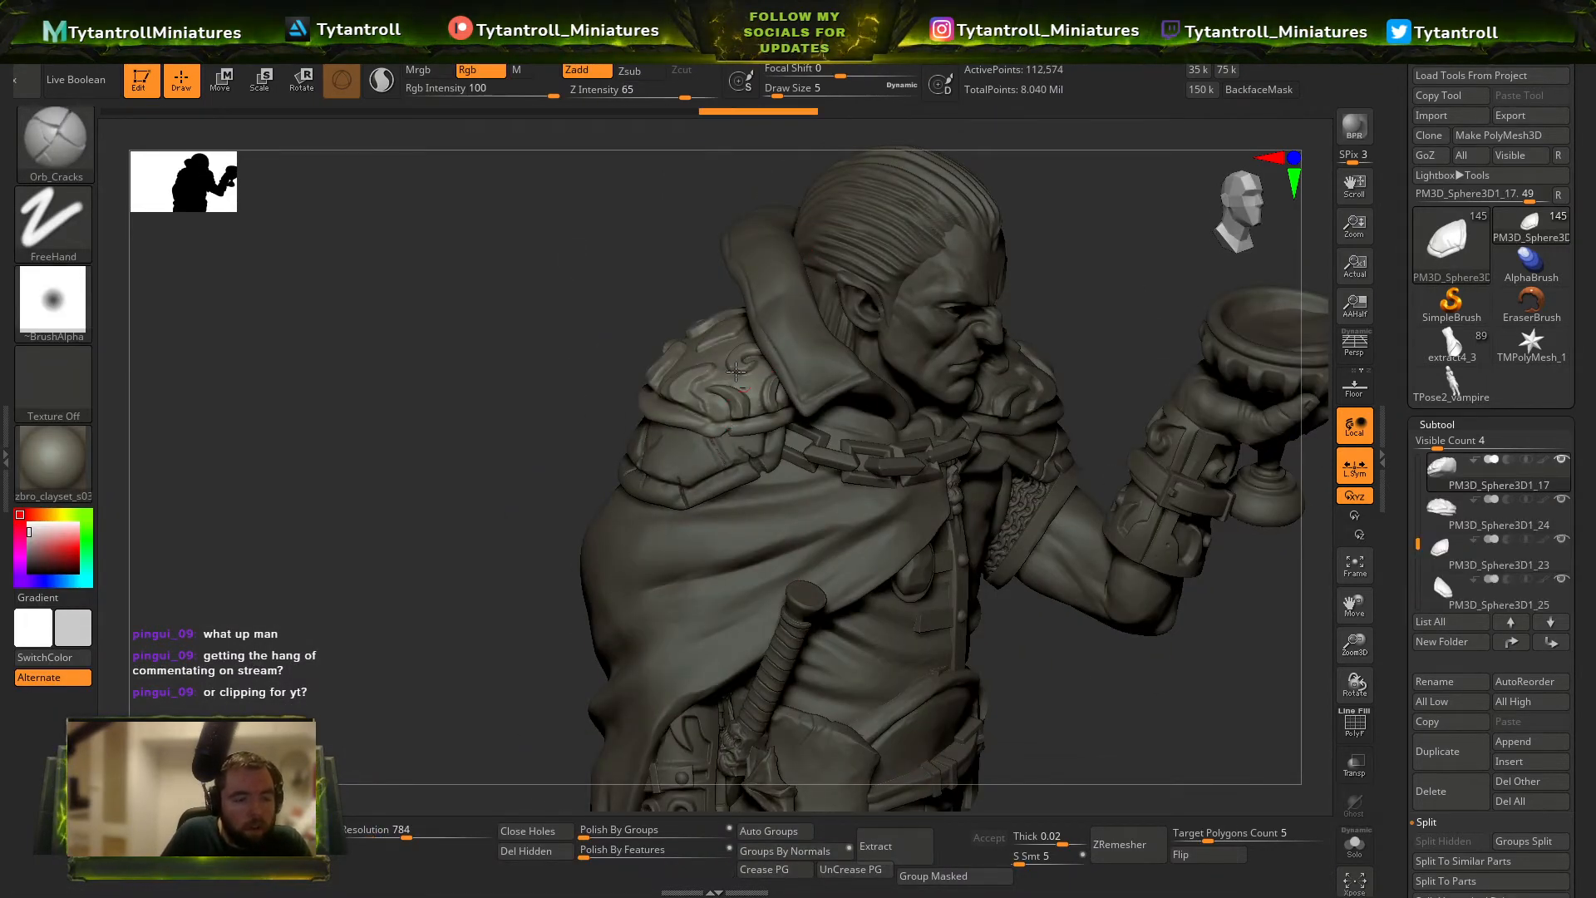
{"action": "left_click", "coordinate": [823, 371], "text": "alt"}
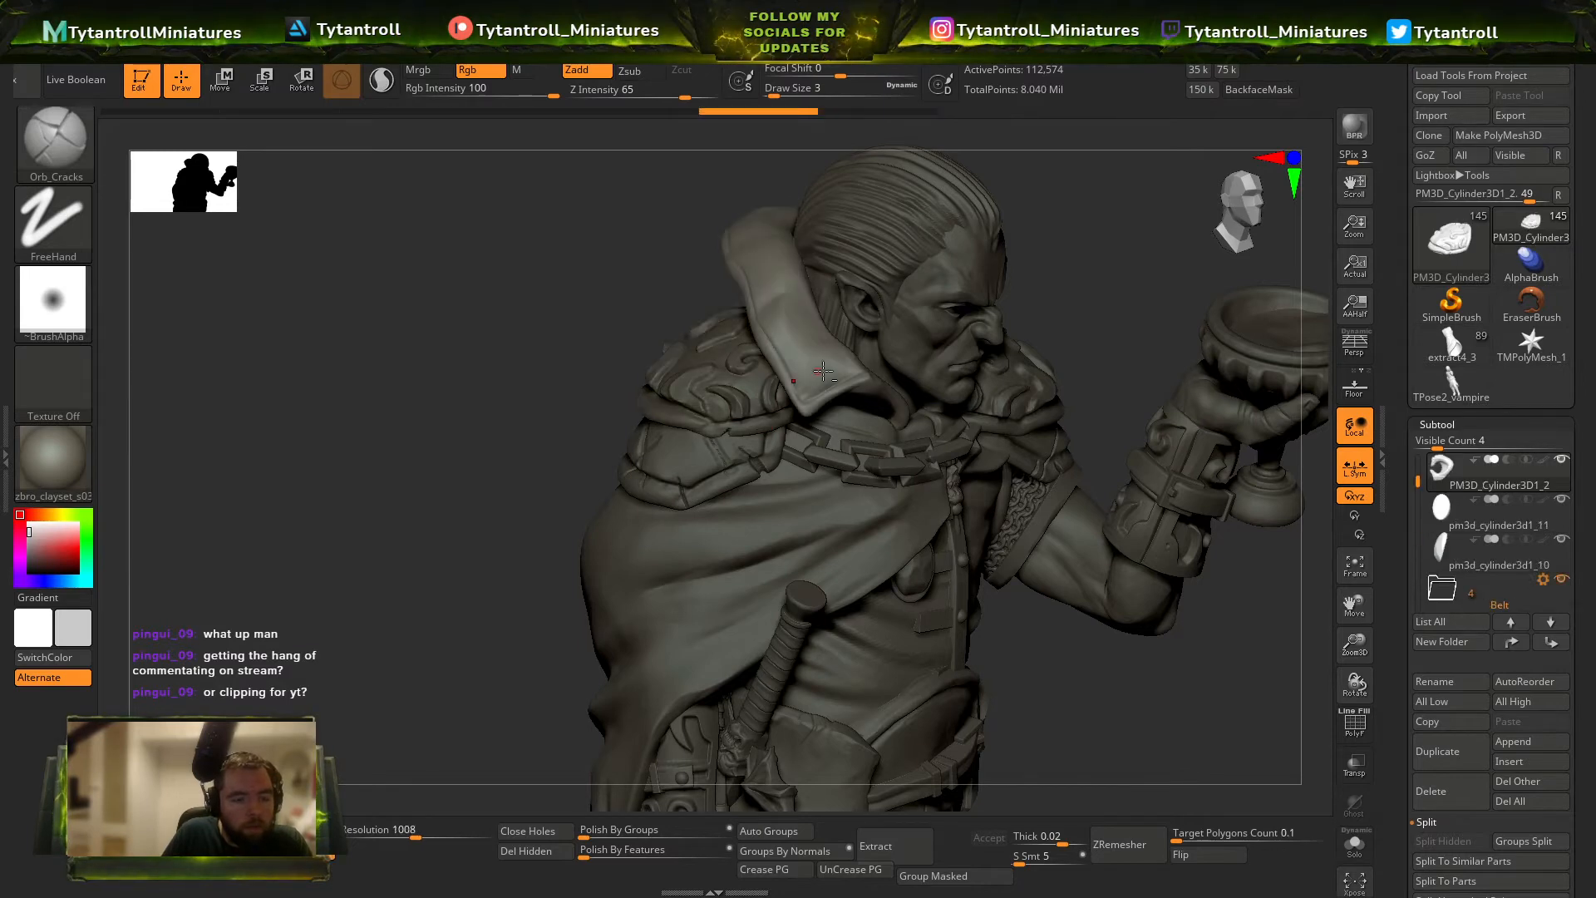
{"action": "right_click_drag", "start_coordinate": [825, 370], "coordinate": [823, 372]}
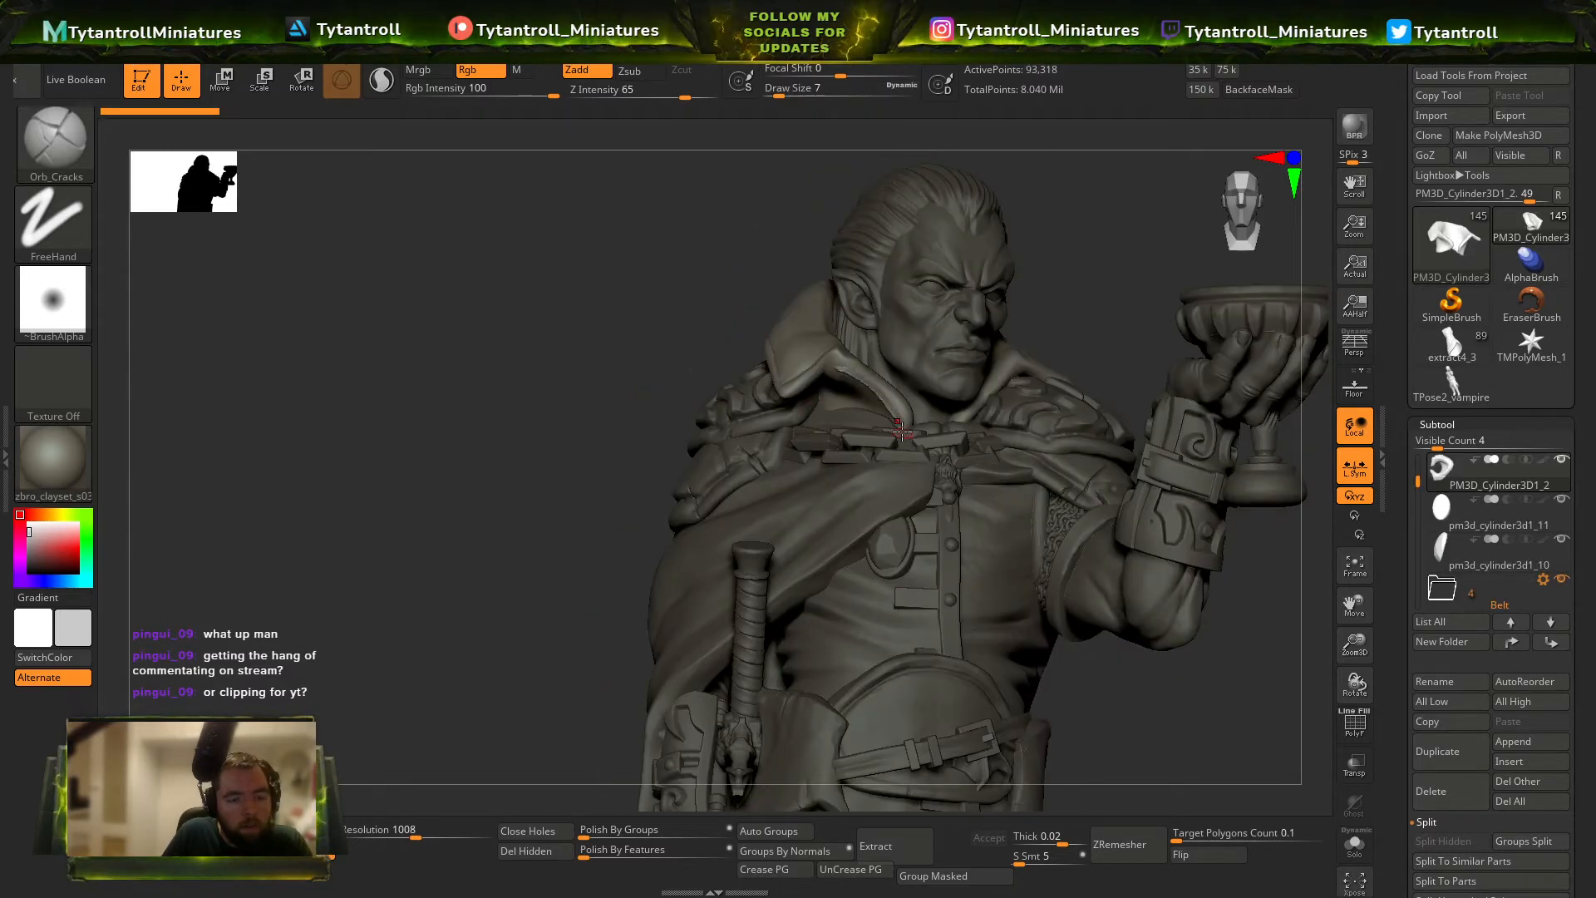
Trim the front edge of the collar with the TrimDynamic brush at draw size 17.
{"action": "key", "text": "b"}
{"action": "key", "text": "t"}
{"action": "key", "text": "d"}
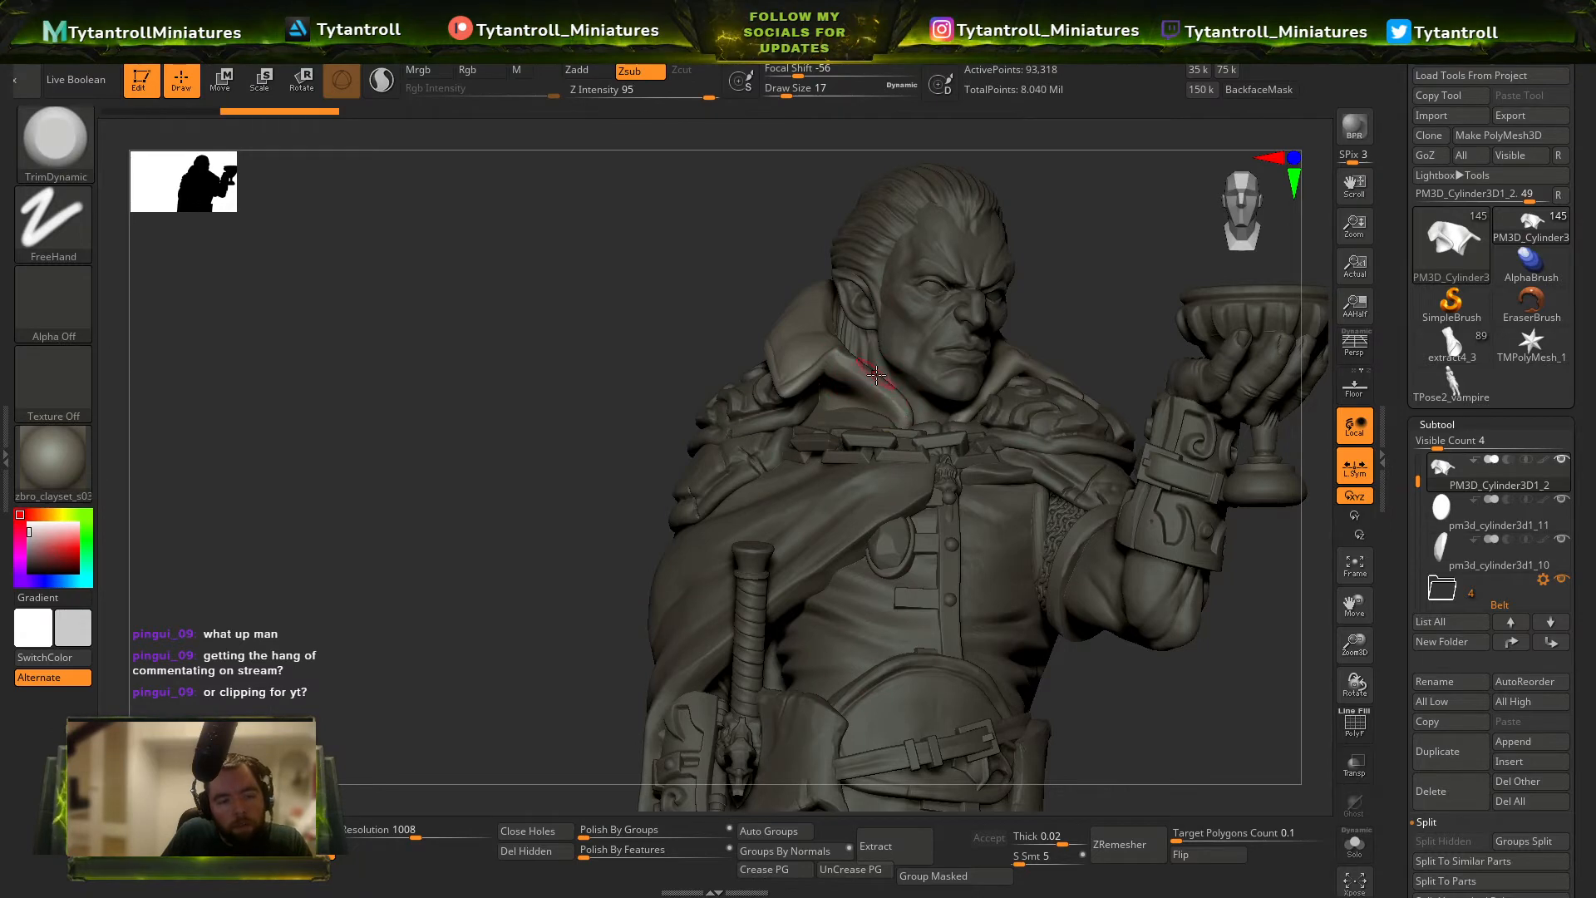
{"action": "mouse_move", "coordinate": [866, 376]}
{"action": "right_mouse_down"}
{"action": "mouse_move", "coordinate": [984, 408]}
{"action": "mouse_move", "coordinate": [996, 373]}
{"action": "mouse_move", "coordinate": [958, 375]}
{"action": "mouse_move", "coordinate": [1183, 360]}
{"action": "right_mouse_up"}
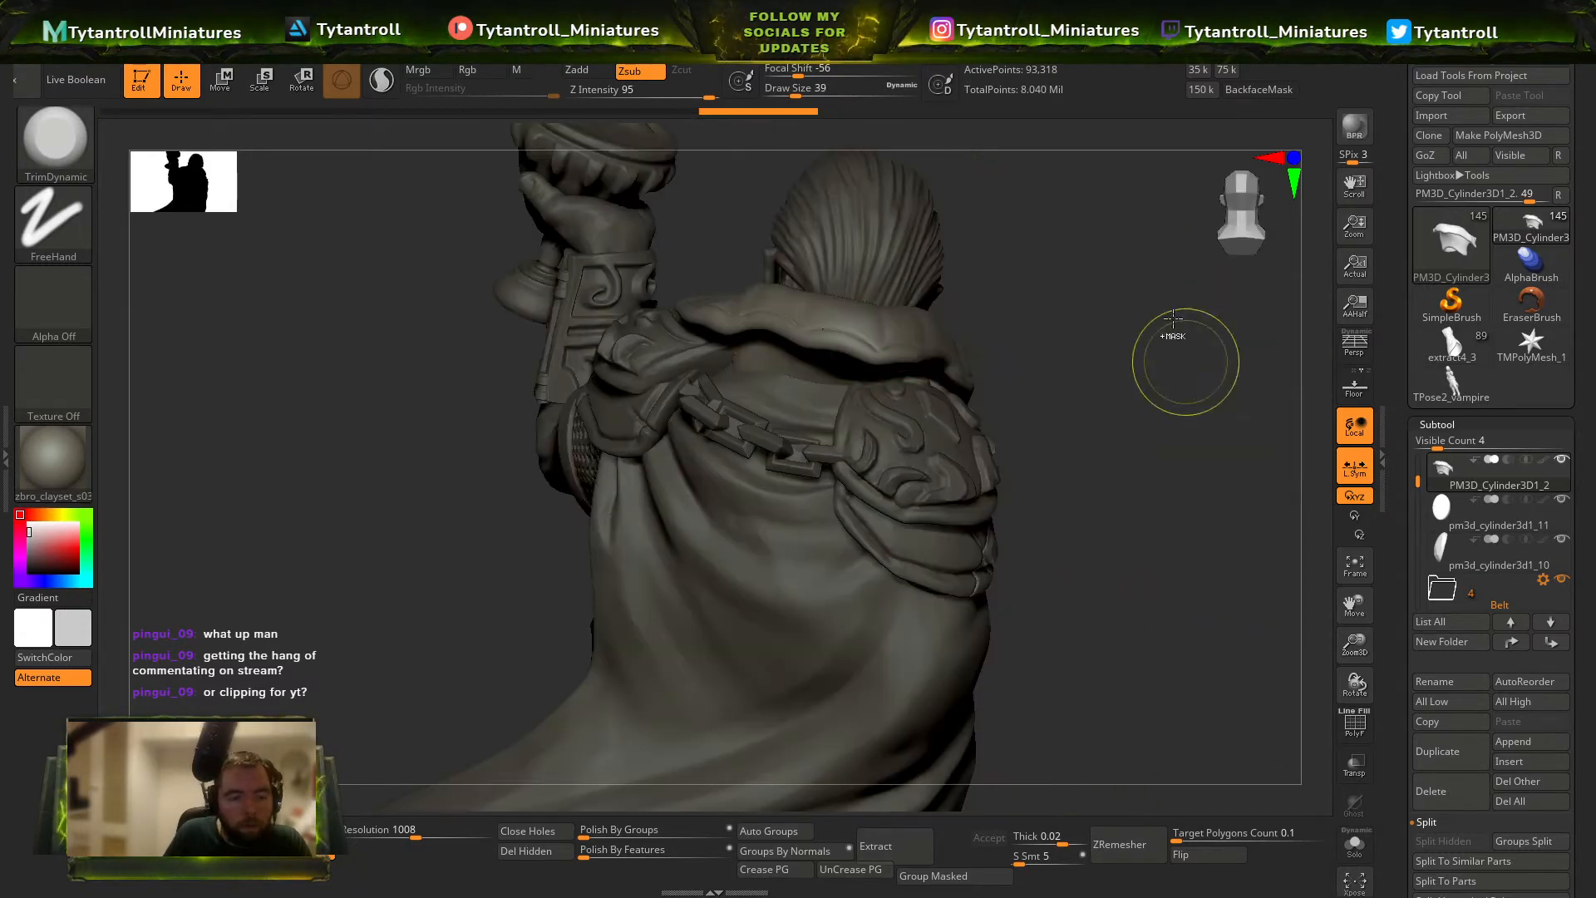
Reduce the draw size to 16 and trim the back of the collar with TrimDynamic.
{"action": "key", "text": "s"}
{"action": "left_click_drag", "start_coordinate": [913, 363], "coordinate": [902, 362]}
{"action": "right_click_drag", "start_coordinate": [905, 366], "coordinate": [875, 385]}
{"action": "right_click_drag", "start_coordinate": [1074, 388], "coordinate": [992, 400]}
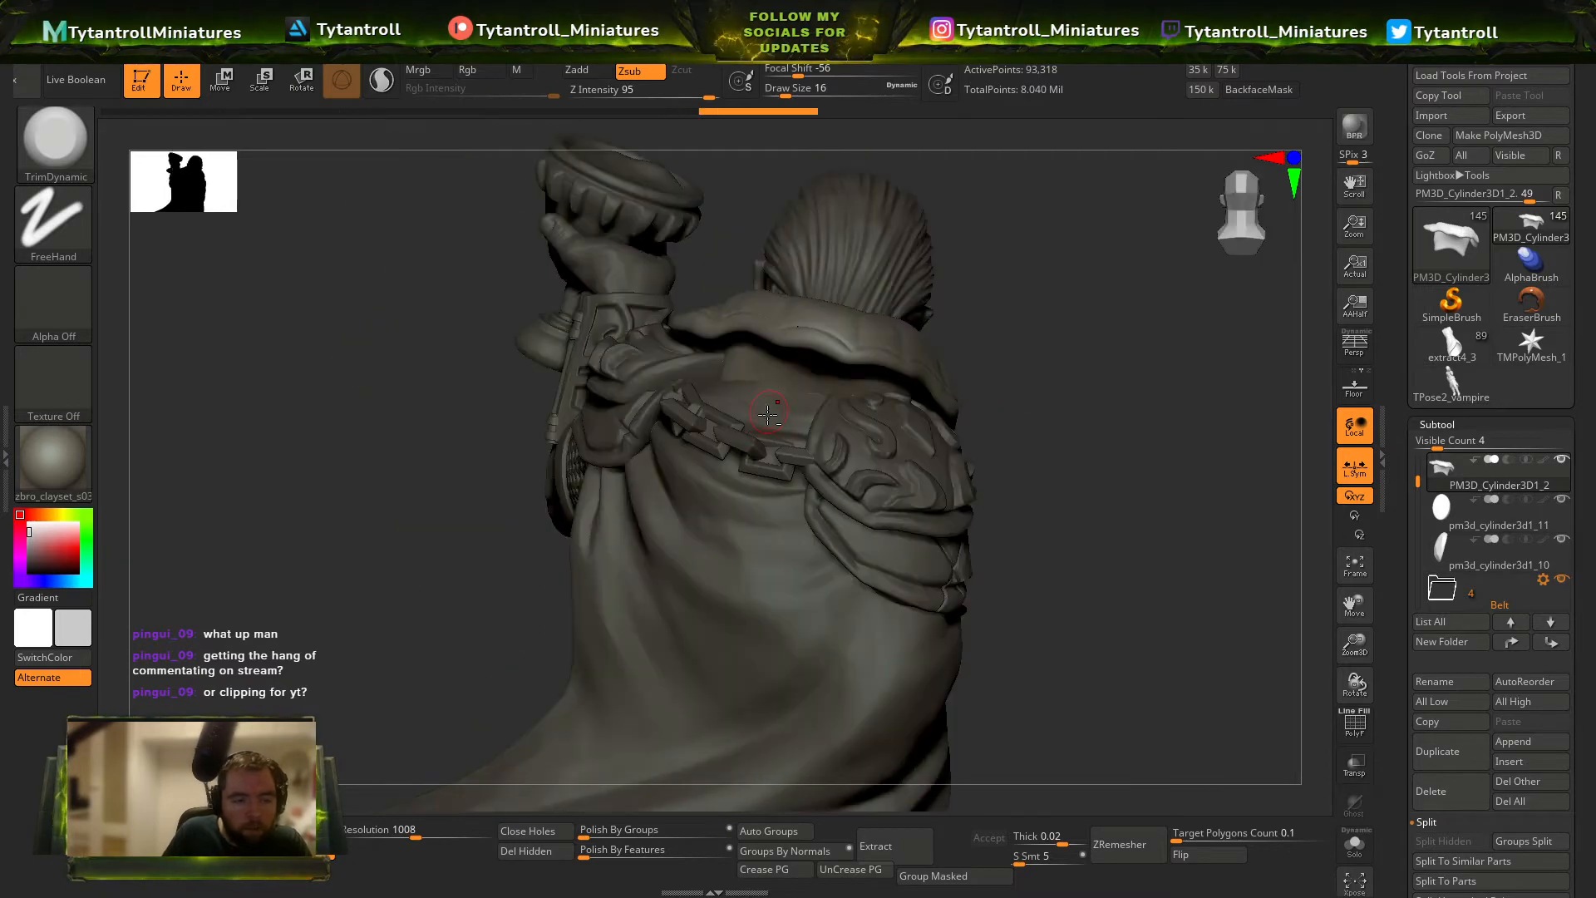
Select the cloak and sculpt folds on its upper back with the Standard brush at draw size 16.
{"action": "left_click", "coordinate": [806, 404], "text": "alt"}
{"action": "right_click_drag", "start_coordinate": [1130, 470], "coordinate": [1162, 462]}
{"action": "key", "text": "b"}
{"action": "key", "text": "s"}
{"action": "key", "text": "t"}
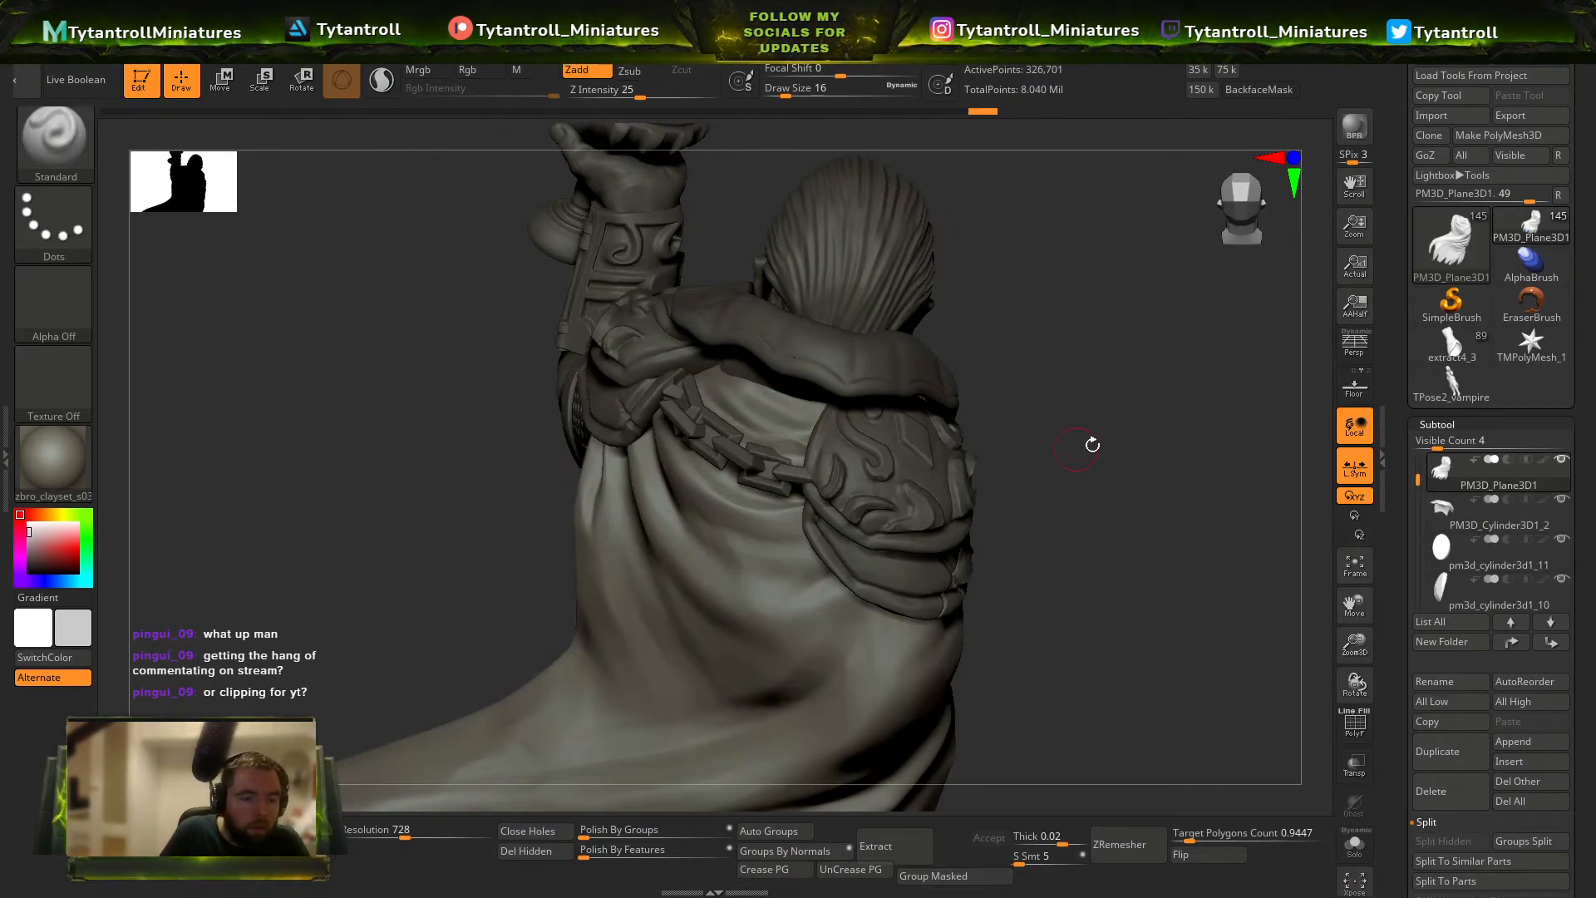
{"action": "mouse_move", "coordinate": [1092, 445]}
{"action": "right_mouse_down"}
{"action": "mouse_move", "coordinate": [1072, 399]}
{"action": "mouse_move", "coordinate": [984, 381]}
{"action": "mouse_move", "coordinate": [831, 415]}
{"action": "right_mouse_up"}
Reshape the cloak's drape with the SnakeHook brush at draw size 112.
{"action": "key", "text": "b"}
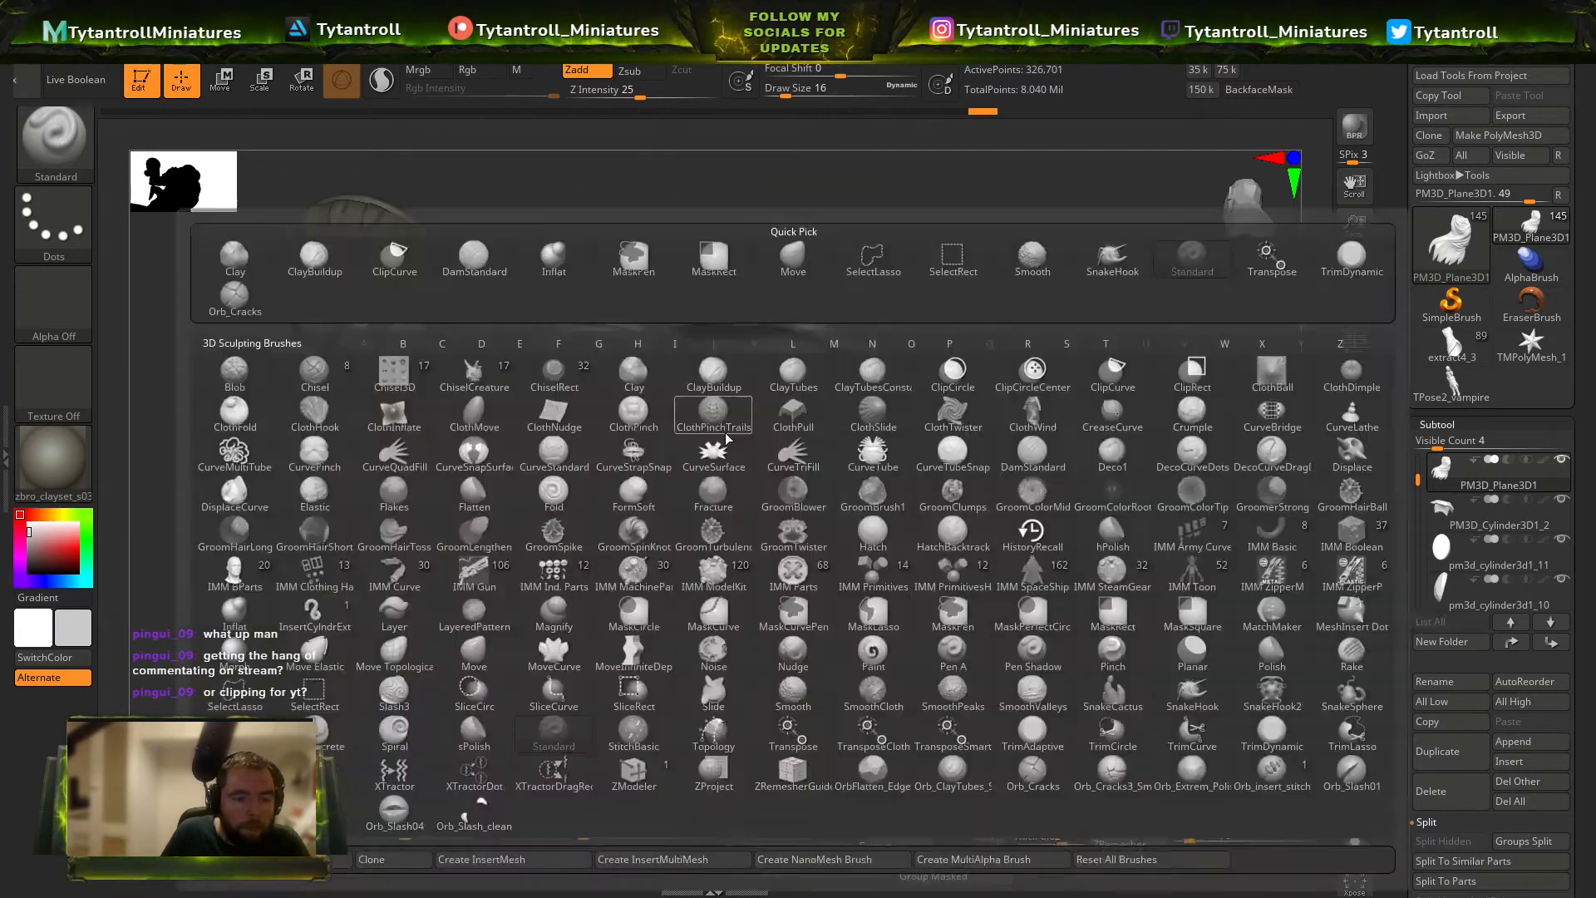
{"action": "key", "text": "s"}
{"action": "key", "text": "h"}
{"action": "mouse_move", "coordinate": [1032, 424]}
{"action": "right_mouse_down"}
{"action": "mouse_move", "coordinate": [1087, 452]}
{"action": "mouse_move", "coordinate": [1069, 374]}
{"action": "right_mouse_up"}
{"action": "mouse_move", "coordinate": [1068, 374]}
{"action": "right_mouse_down"}
{"action": "mouse_move", "coordinate": [940, 349]}
{"action": "mouse_move", "coordinate": [956, 354]}
{"action": "right_mouse_up"}
{"action": "mouse_move", "coordinate": [956, 353]}
{"action": "right_mouse_down", "text": "ctrl"}
{"action": "mouse_move", "coordinate": [969, 428]}
{"action": "mouse_move", "coordinate": [845, 274]}
{"action": "mouse_move", "coordinate": [1033, 532]}
{"action": "right_mouse_up", "text": "ctrl"}
{"action": "right_click_drag", "start_coordinate": [1152, 575], "coordinate": [974, 476], "text": "alt"}
Select the long coat beneath the belt and switch to the Orb_Cracks brush.
{"action": "left_click", "coordinate": [885, 443], "text": "alt"}
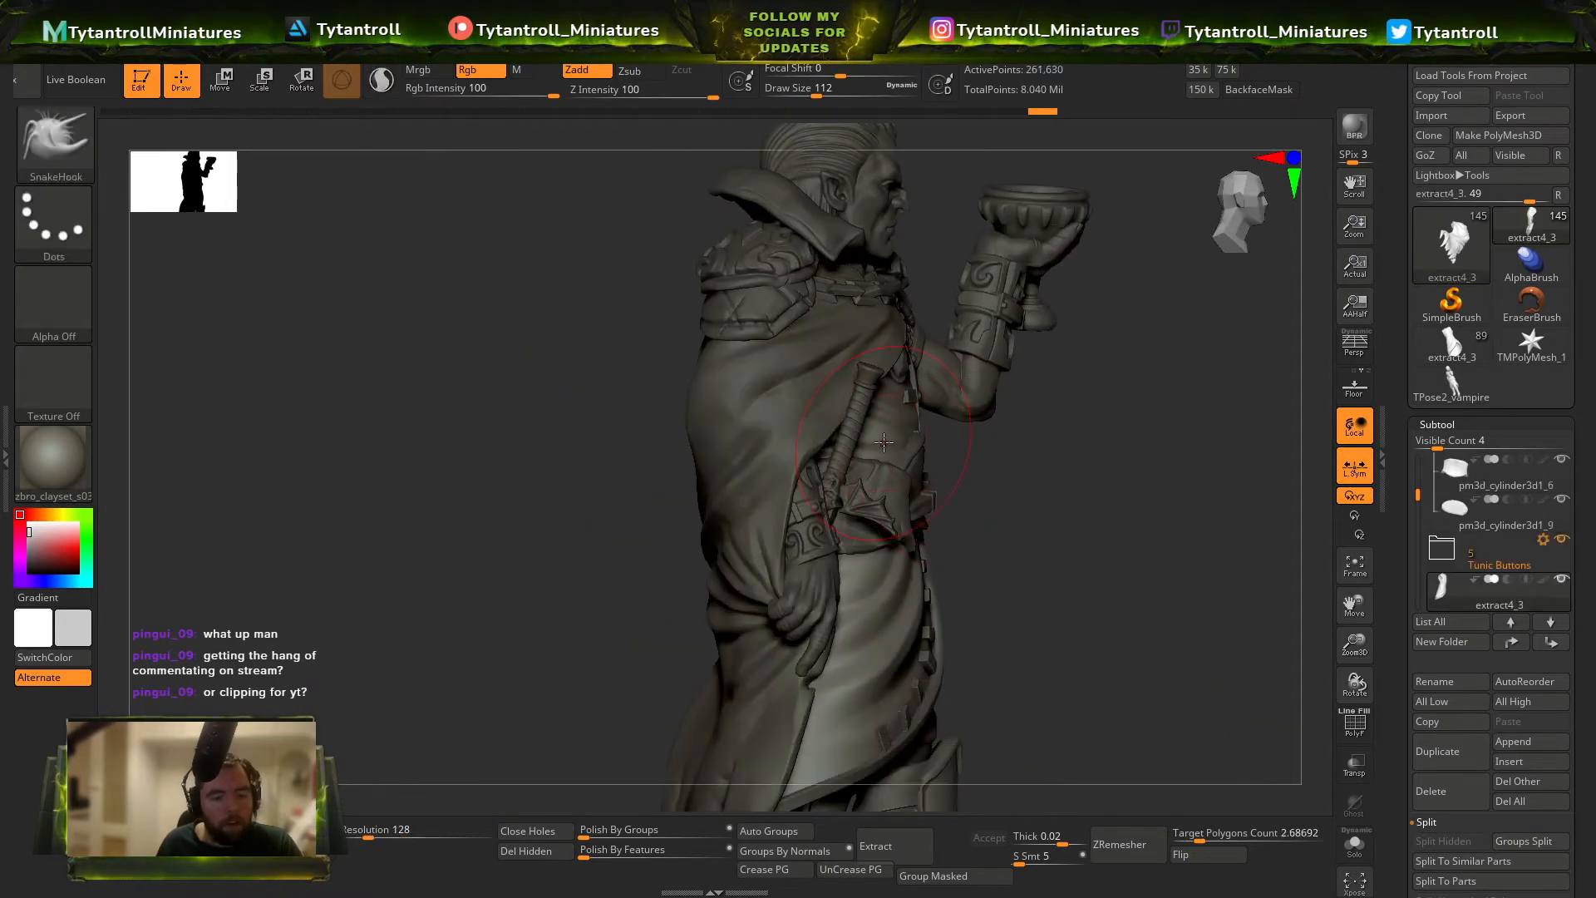
{"action": "key", "text": "b"}
{"action": "key", "text": "o"}
{"action": "key", "text": "c"}
{"action": "right_click_drag", "start_coordinate": [1128, 508], "coordinate": [1027, 499]}
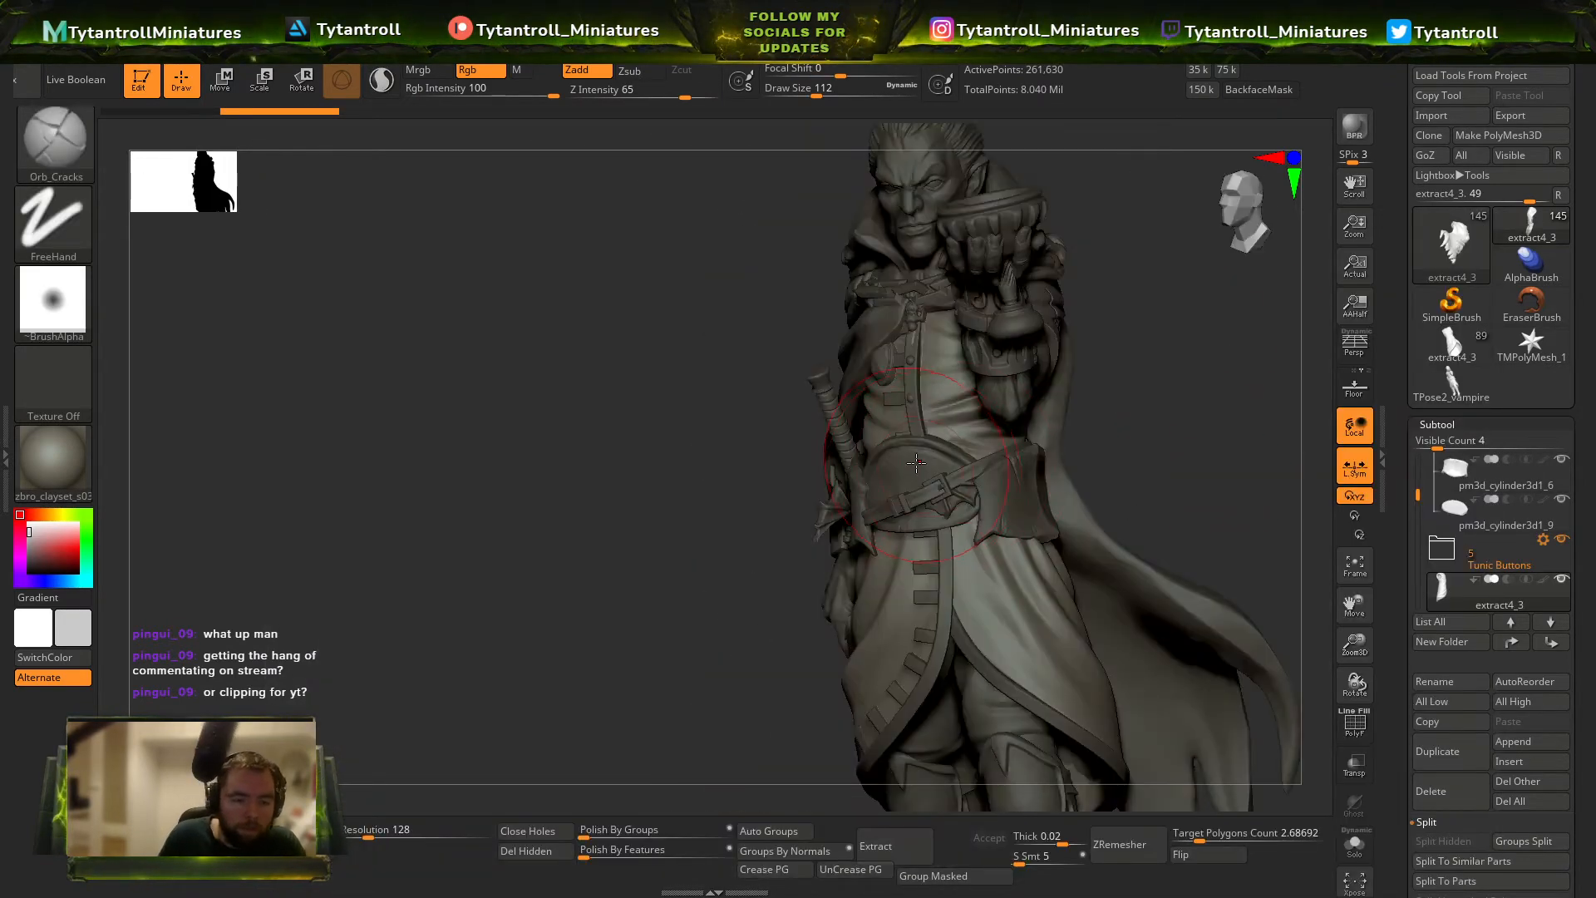
Select the small ornament beside the belt buckle and examine the waist and front of the miniature.
{"action": "left_click", "coordinate": [935, 462], "text": "alt"}
{"action": "right_click_drag", "start_coordinate": [806, 358], "coordinate": [857, 344]}
{"action": "right_click_drag", "start_coordinate": [1201, 445], "coordinate": [1152, 553]}
{"action": "key", "text": "shift"}
{"action": "left_click", "coordinate": [1032, 556], "text": "alt"}
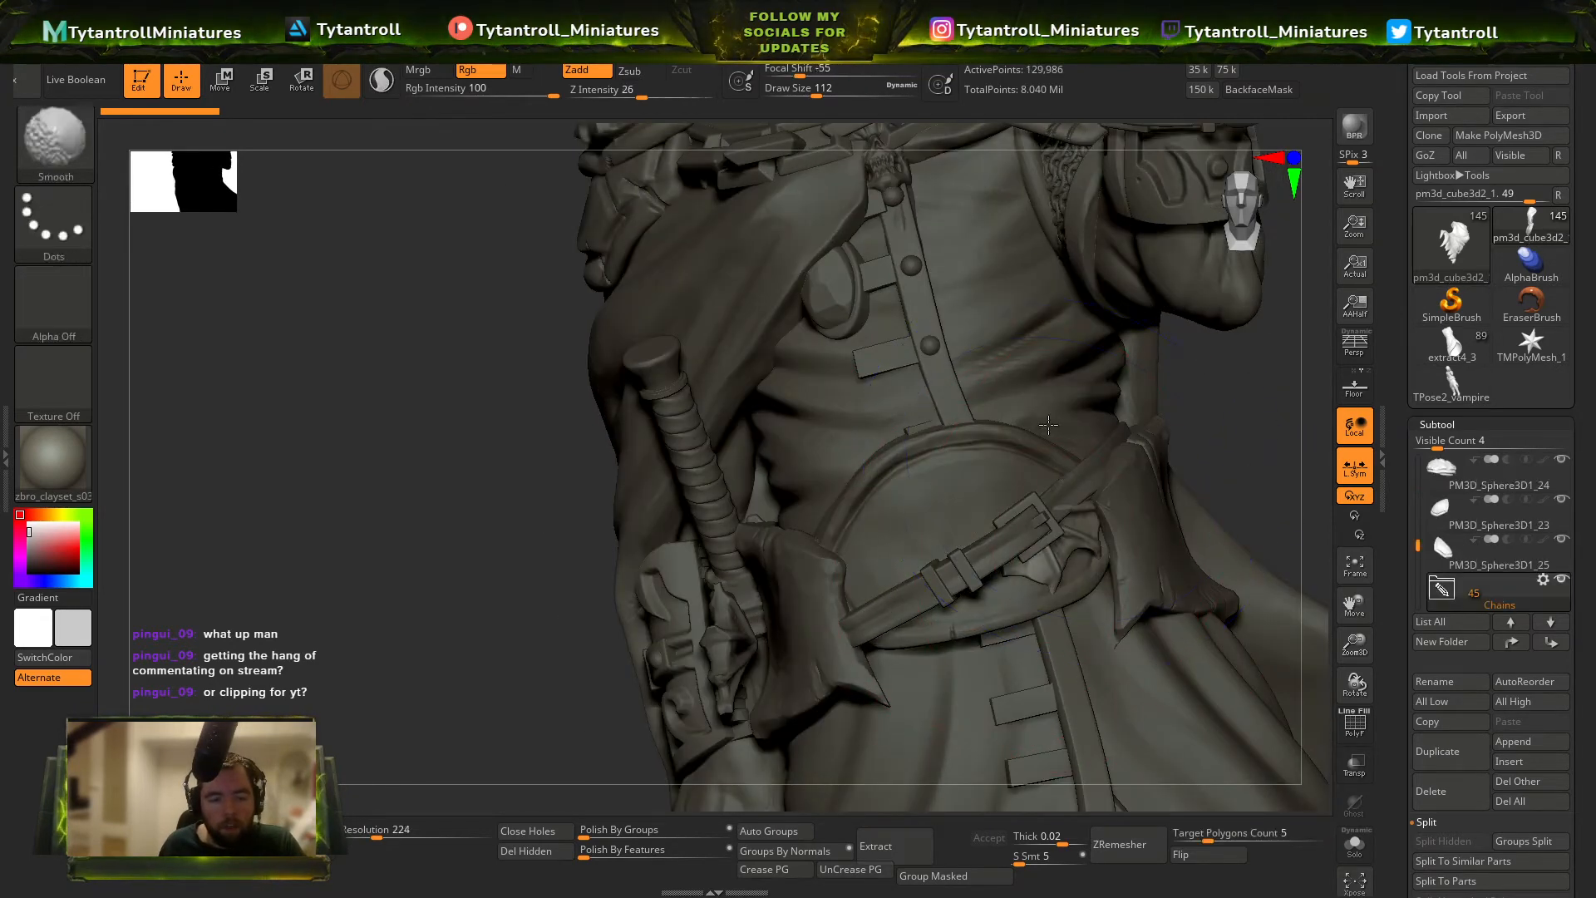
{"action": "mouse_move", "coordinate": [1022, 465]}
{"action": "right_mouse_down", "text": "ctrl"}
{"action": "mouse_move", "coordinate": [955, 237]}
{"action": "mouse_move", "coordinate": [1229, 367]}
{"action": "right_mouse_up", "text": "ctrl"}
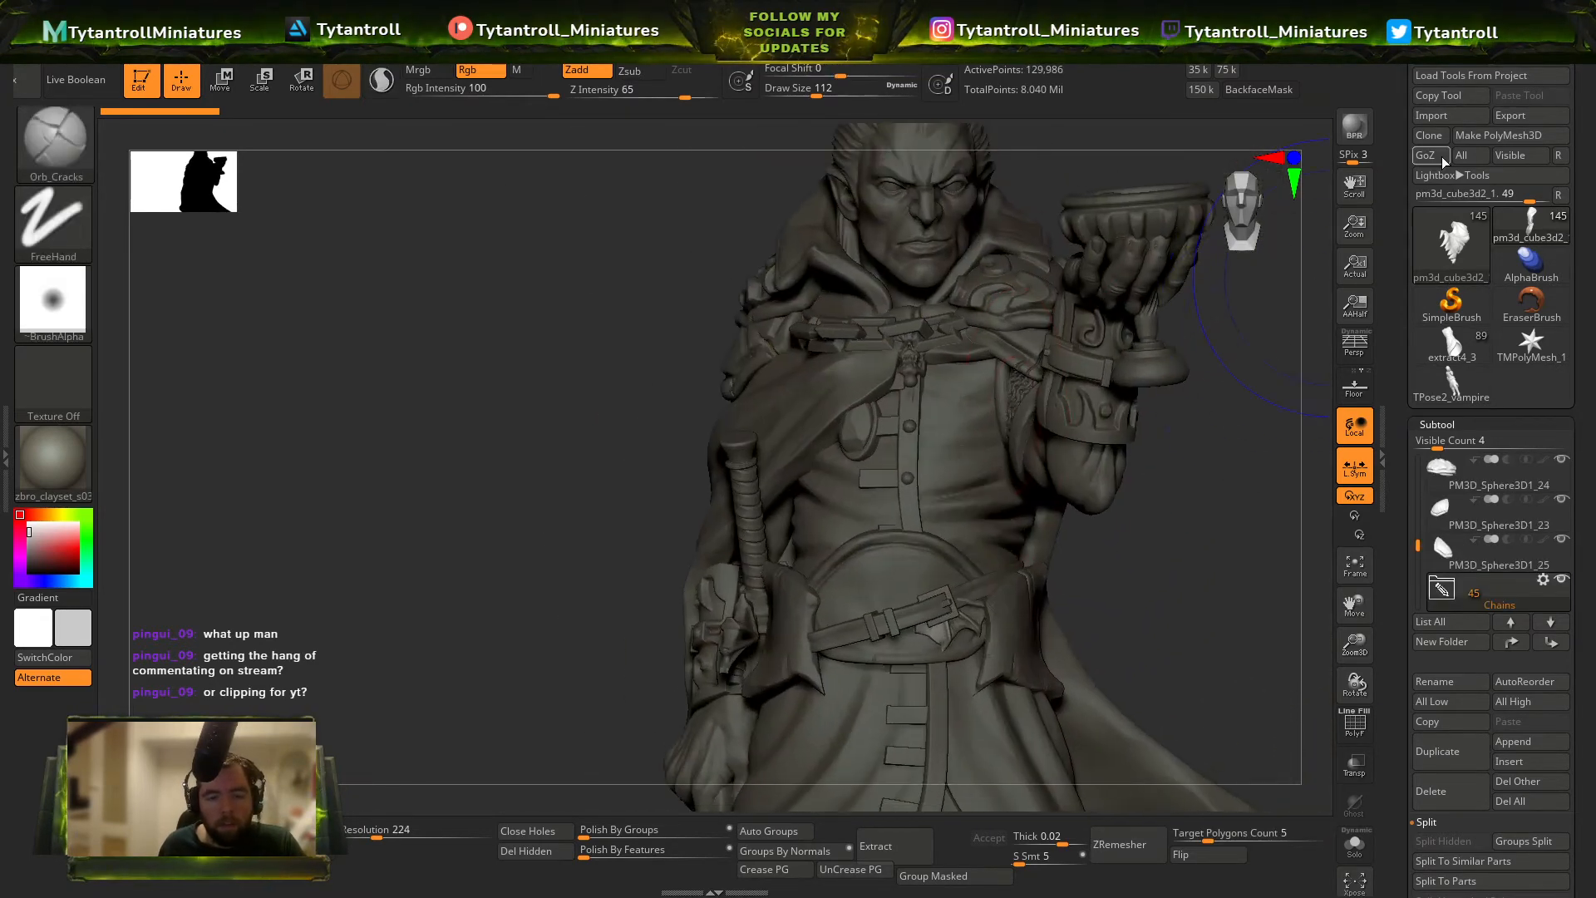
Check the extract4_3 version of the model for its belt ornament, and load the Vampire Lord Pose1 tool file.
{"action": "left_click", "coordinate": [1454, 349]}
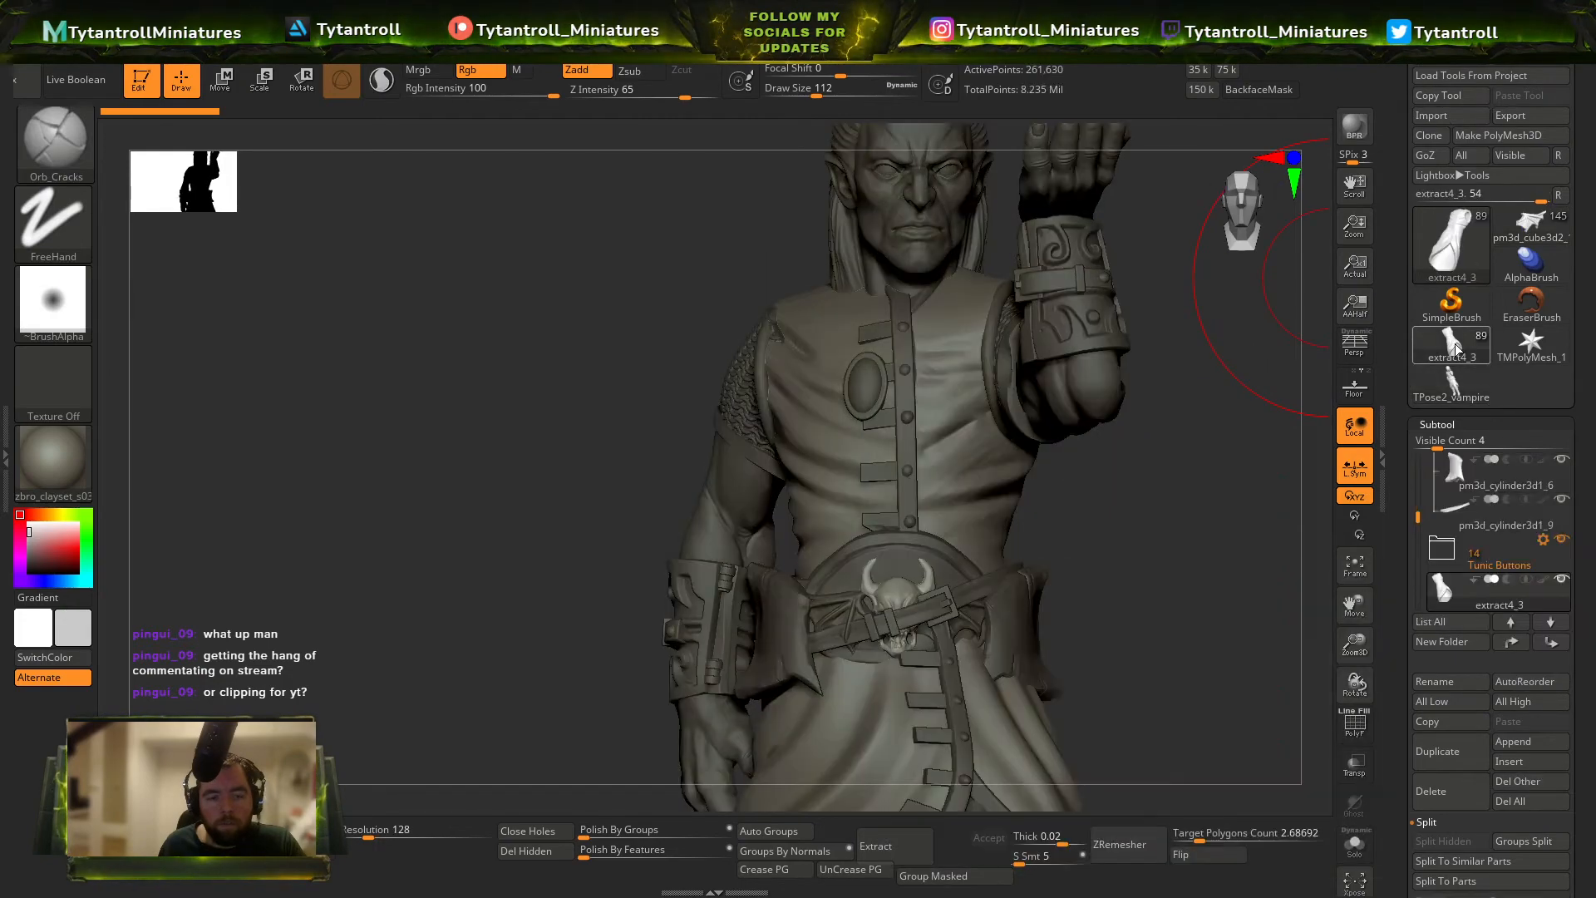
{"action": "mouse_move", "coordinate": [933, 593]}
{"action": "right_mouse_down"}
{"action": "mouse_move", "coordinate": [1065, 410]}
{"action": "mouse_move", "coordinate": [1164, 357]}
{"action": "right_mouse_up"}
{"action": "left_click", "coordinate": [1536, 230]}
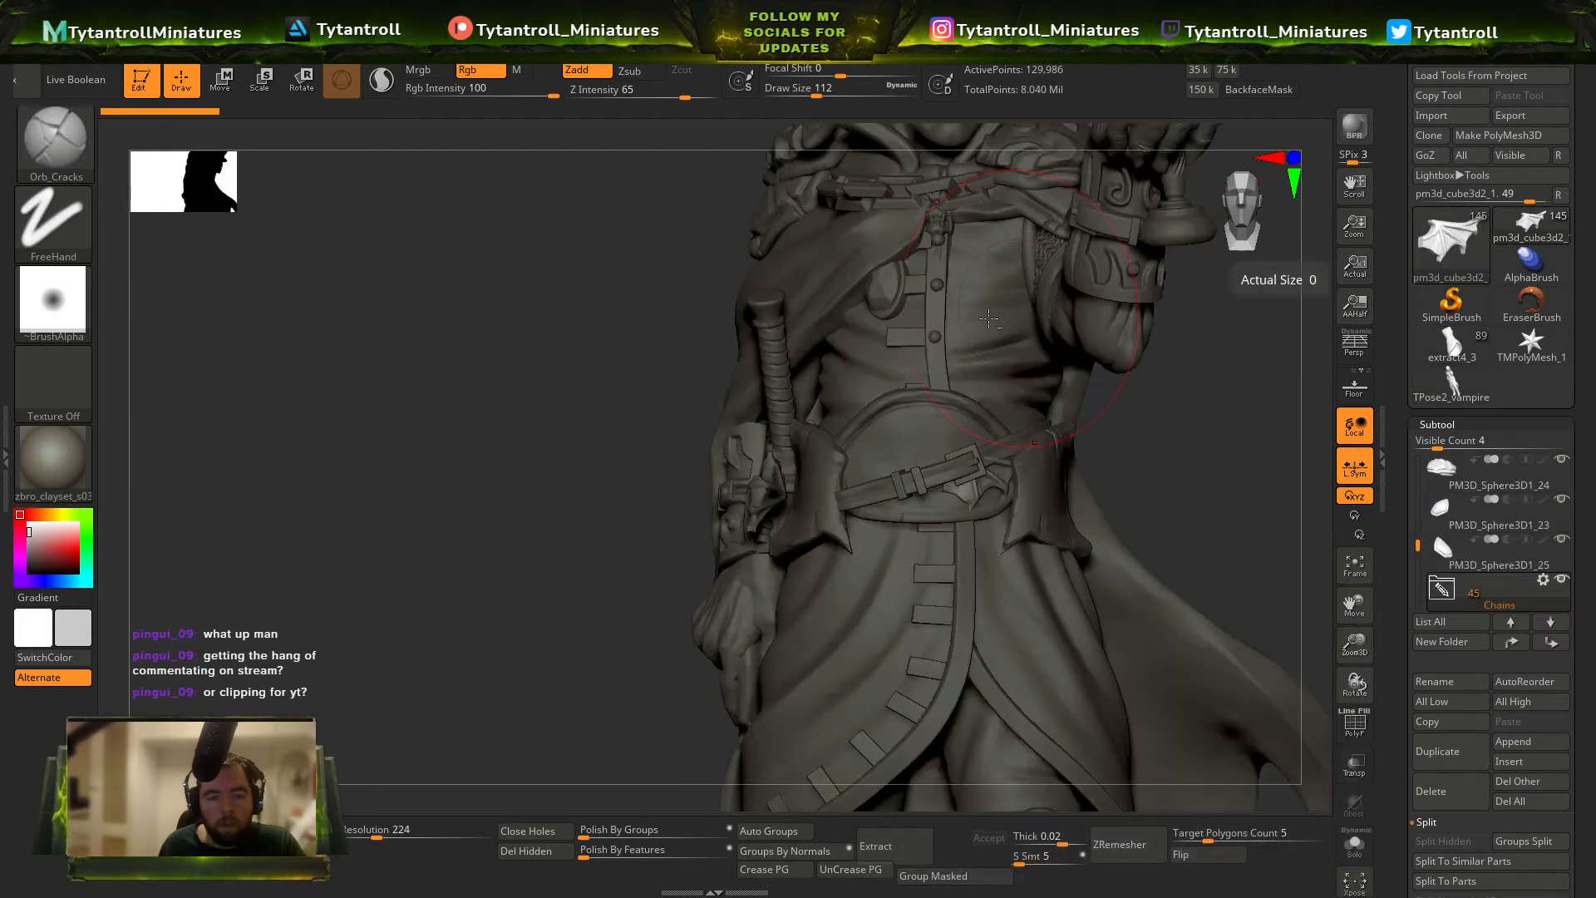
{"action": "right_click_drag", "start_coordinate": [1318, 270], "coordinate": [1411, 73], "text": "shift"}
{"action": "left_click", "coordinate": [1411, 73]}
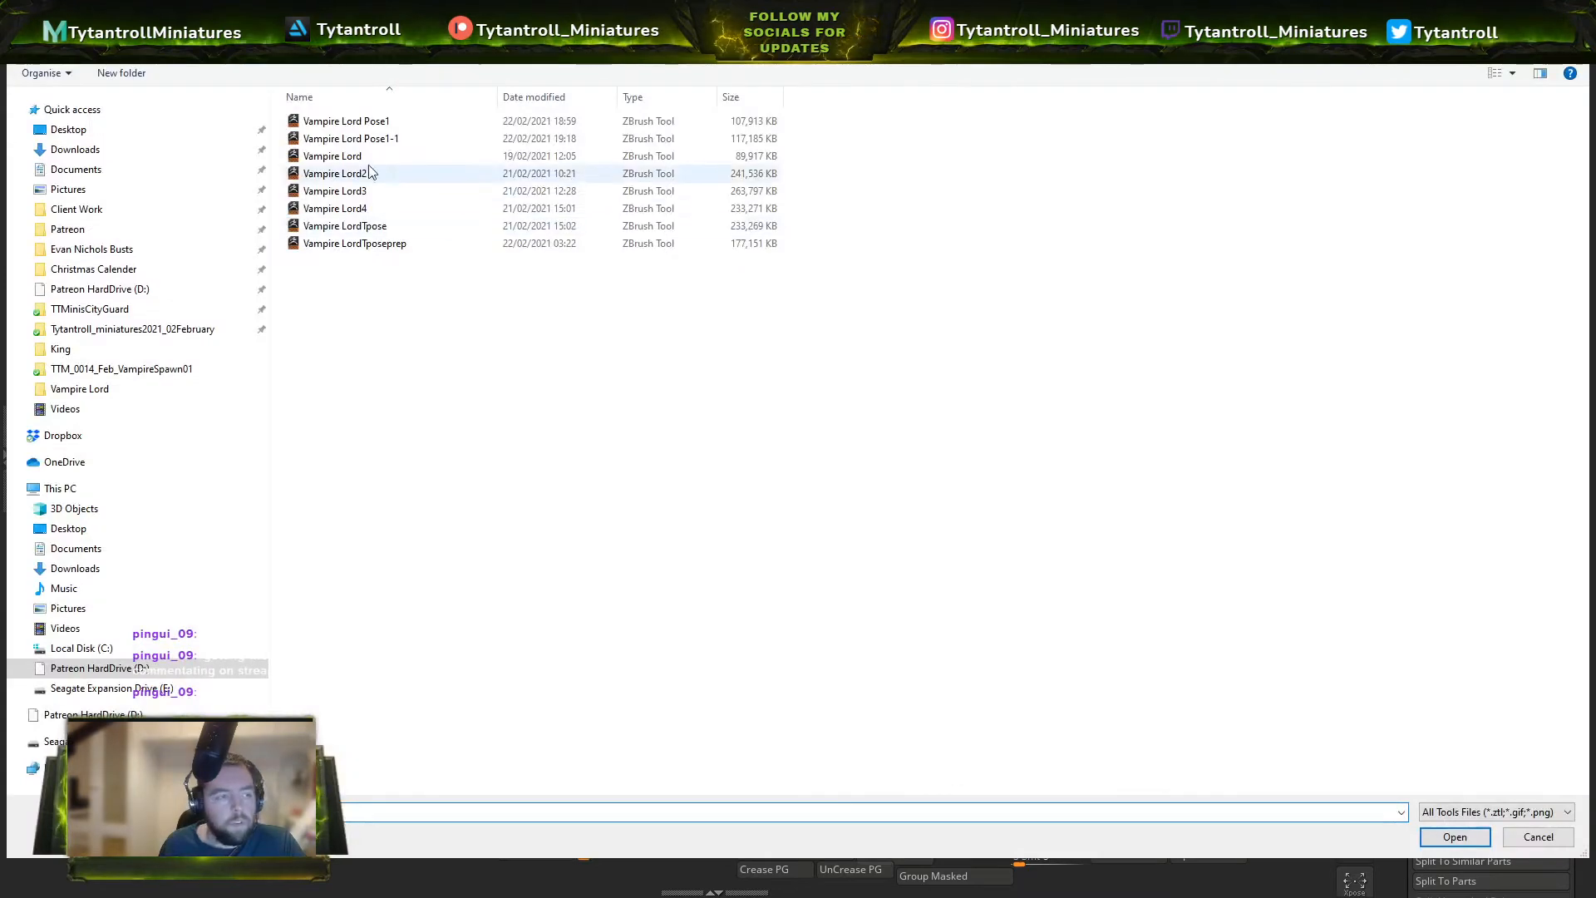
{"action": "double_click", "coordinate": [412, 122]}
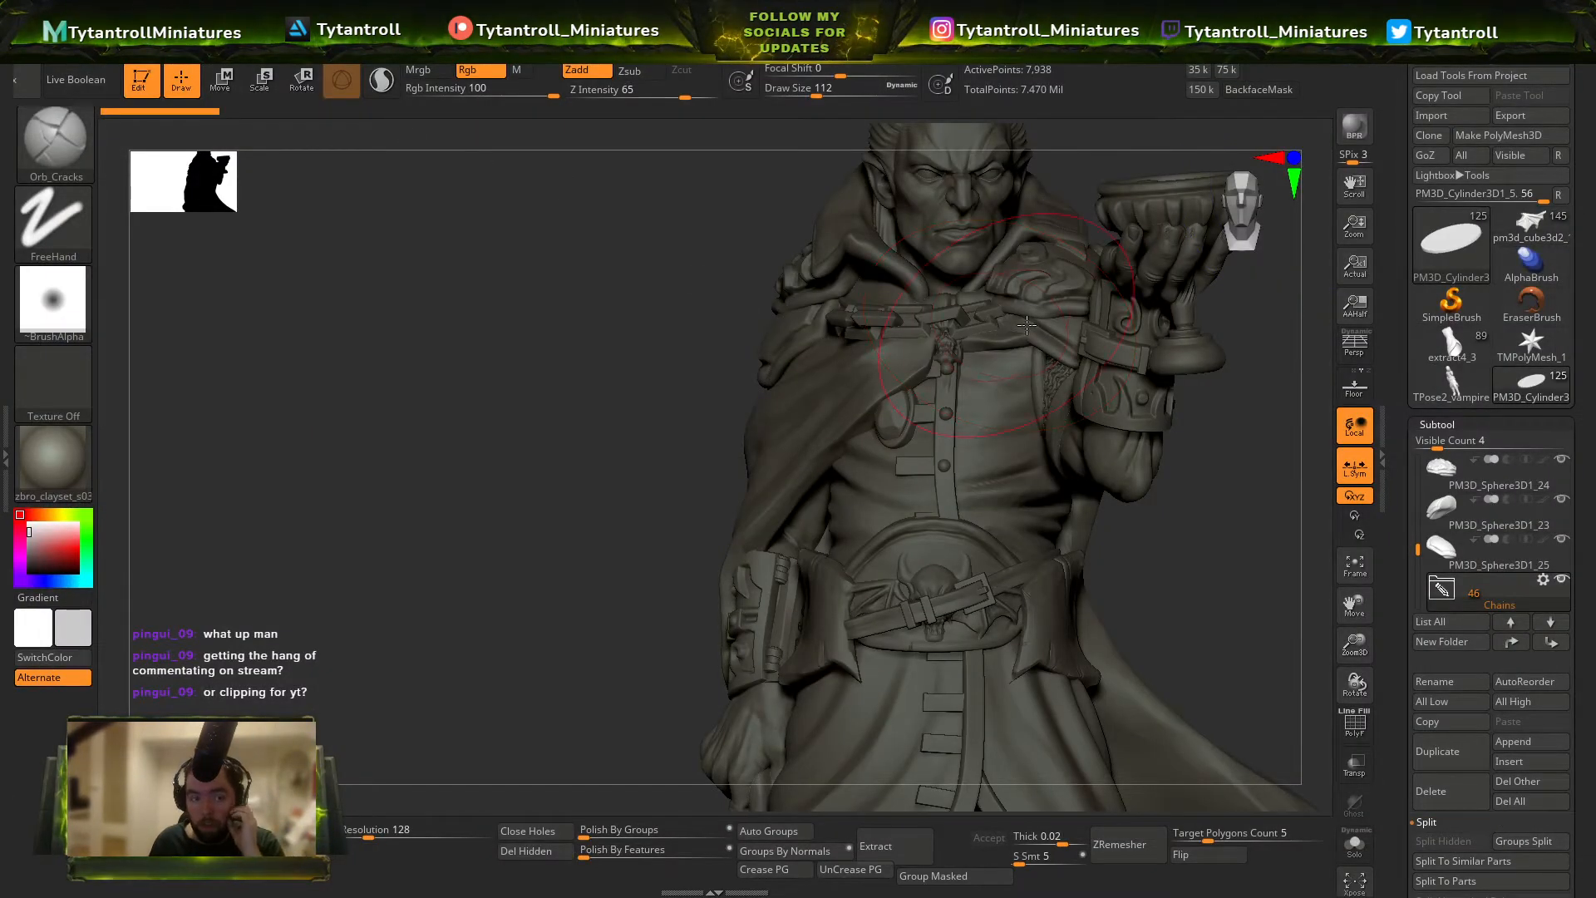
Append the horned skull belt ornament from the loaded Vampire Lord Pose1 tool to the current miniature.
{"action": "right_click_drag", "start_coordinate": [1026, 325], "coordinate": [1067, 521]}
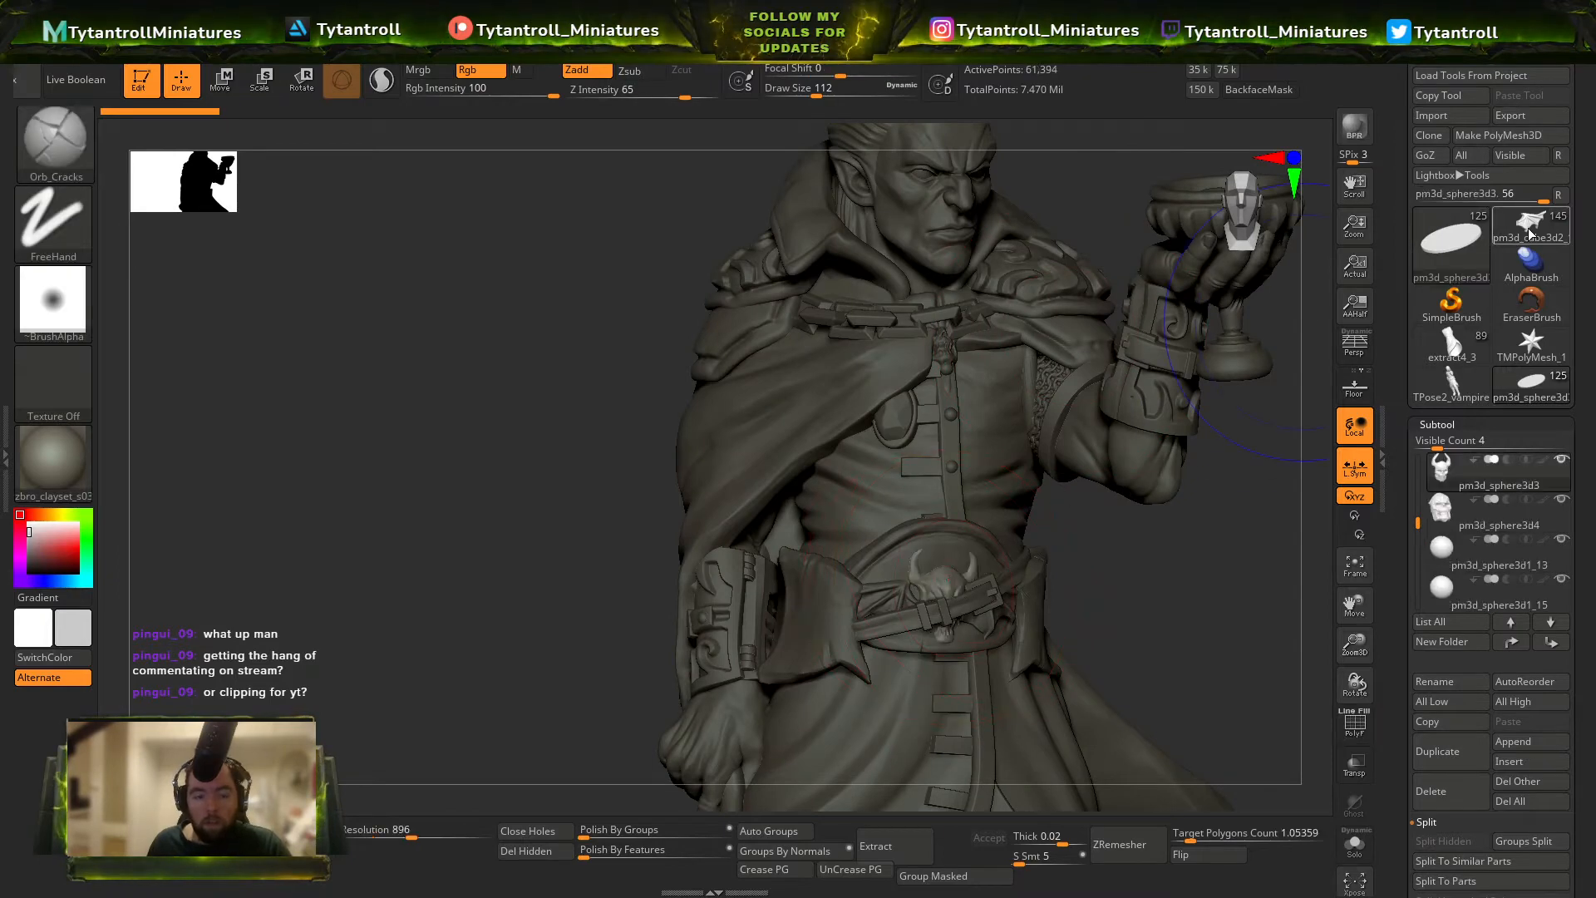
{"action": "left_click", "coordinate": [1528, 228]}
{"action": "key", "text": "shift+f"}
{"action": "key", "text": "shift+f"}
{"action": "left_click", "coordinate": [1520, 742]}
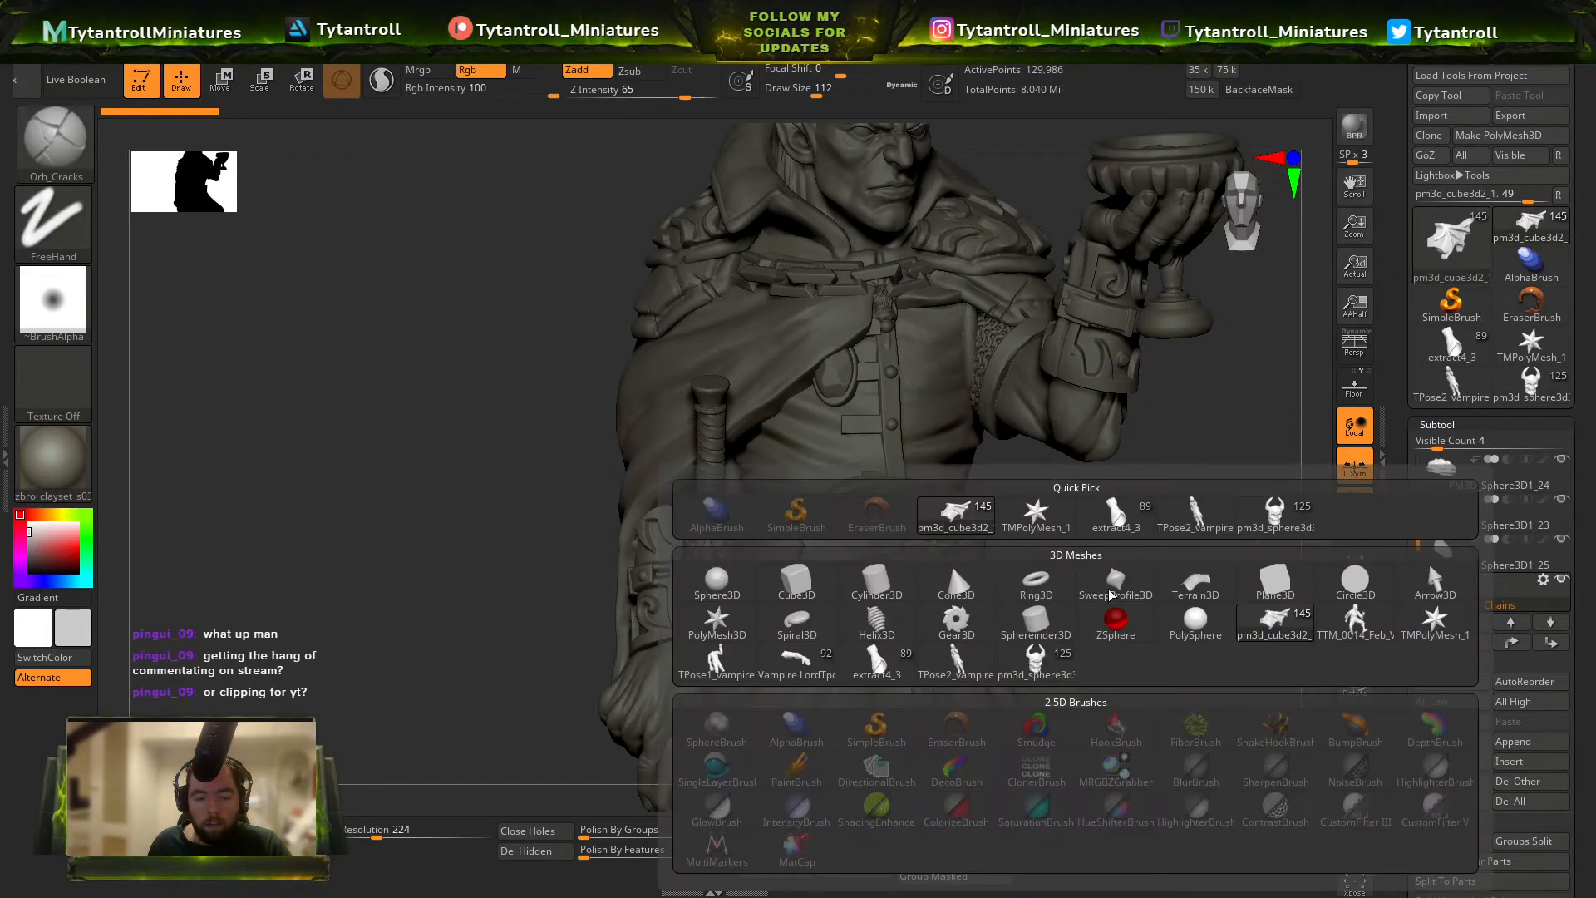
{"action": "left_click", "coordinate": [1260, 517]}
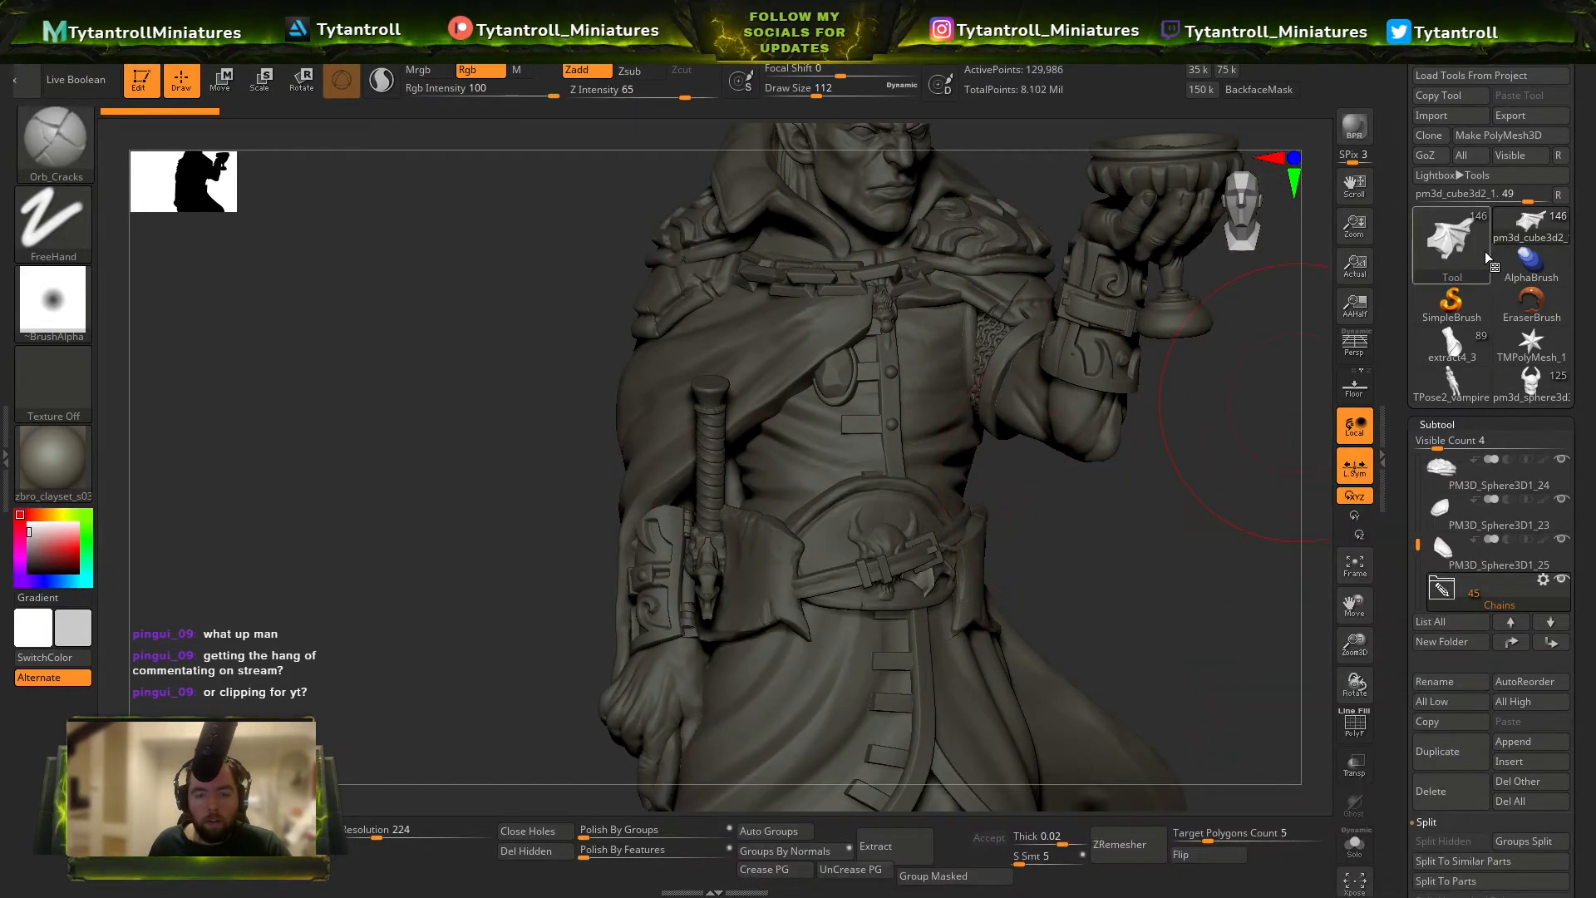
Append the pm3d_cube3d2 belt piece from the Vampire Lord Pose1 tool to the current miniature.
{"action": "left_click", "coordinate": [1548, 396]}
{"action": "left_click", "coordinate": [828, 556], "text": "alt"}
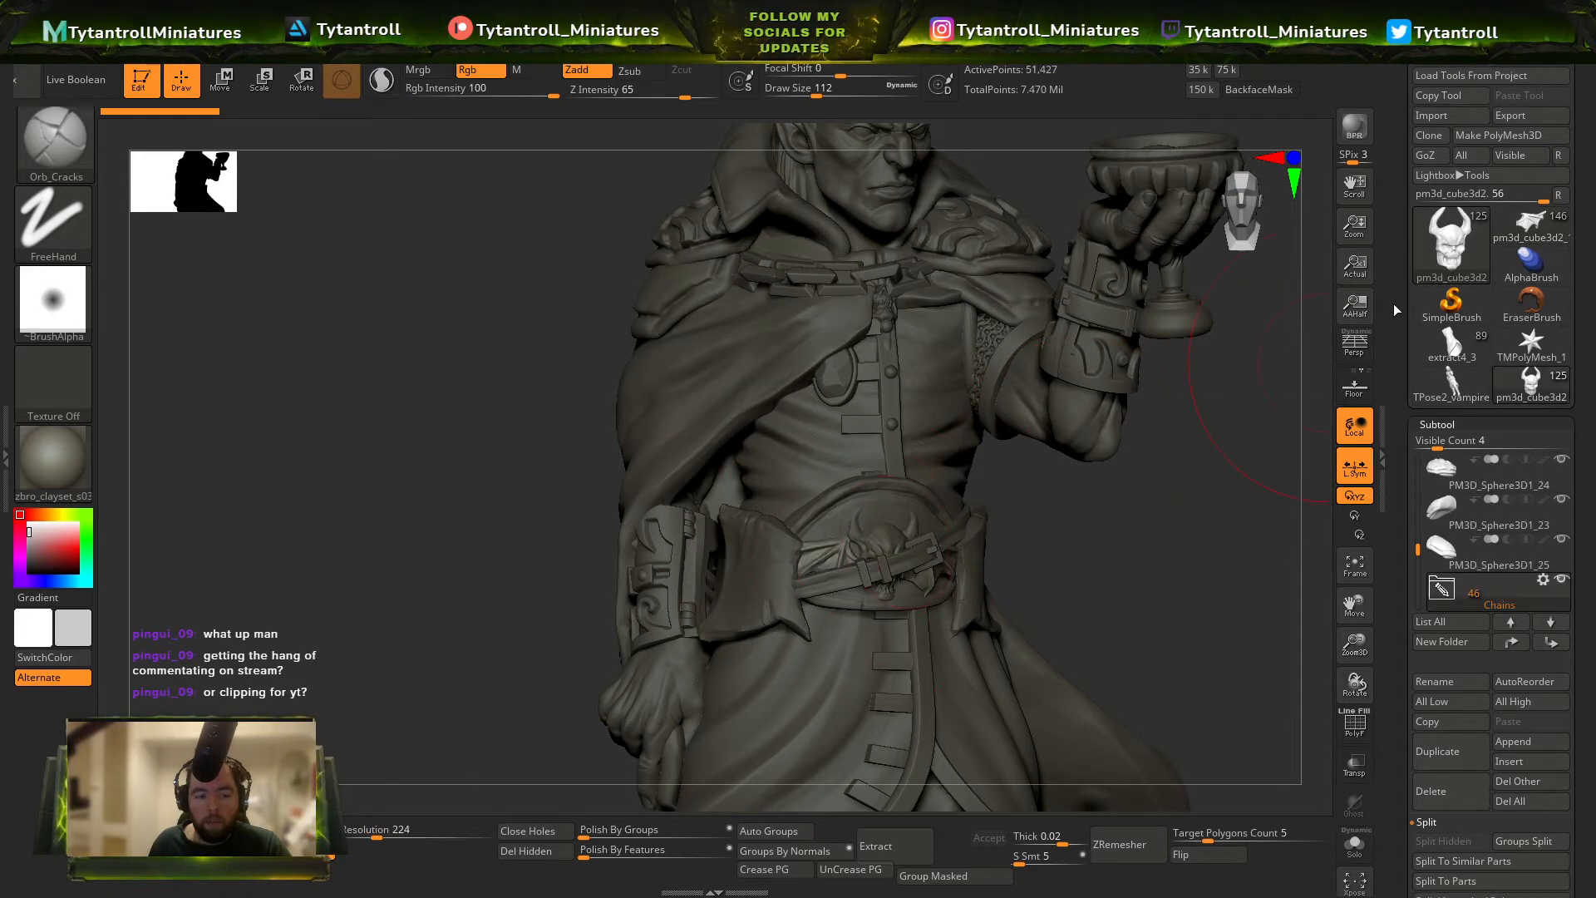
{"action": "left_click", "coordinate": [1540, 221]}
{"action": "left_click", "coordinate": [1534, 743]}
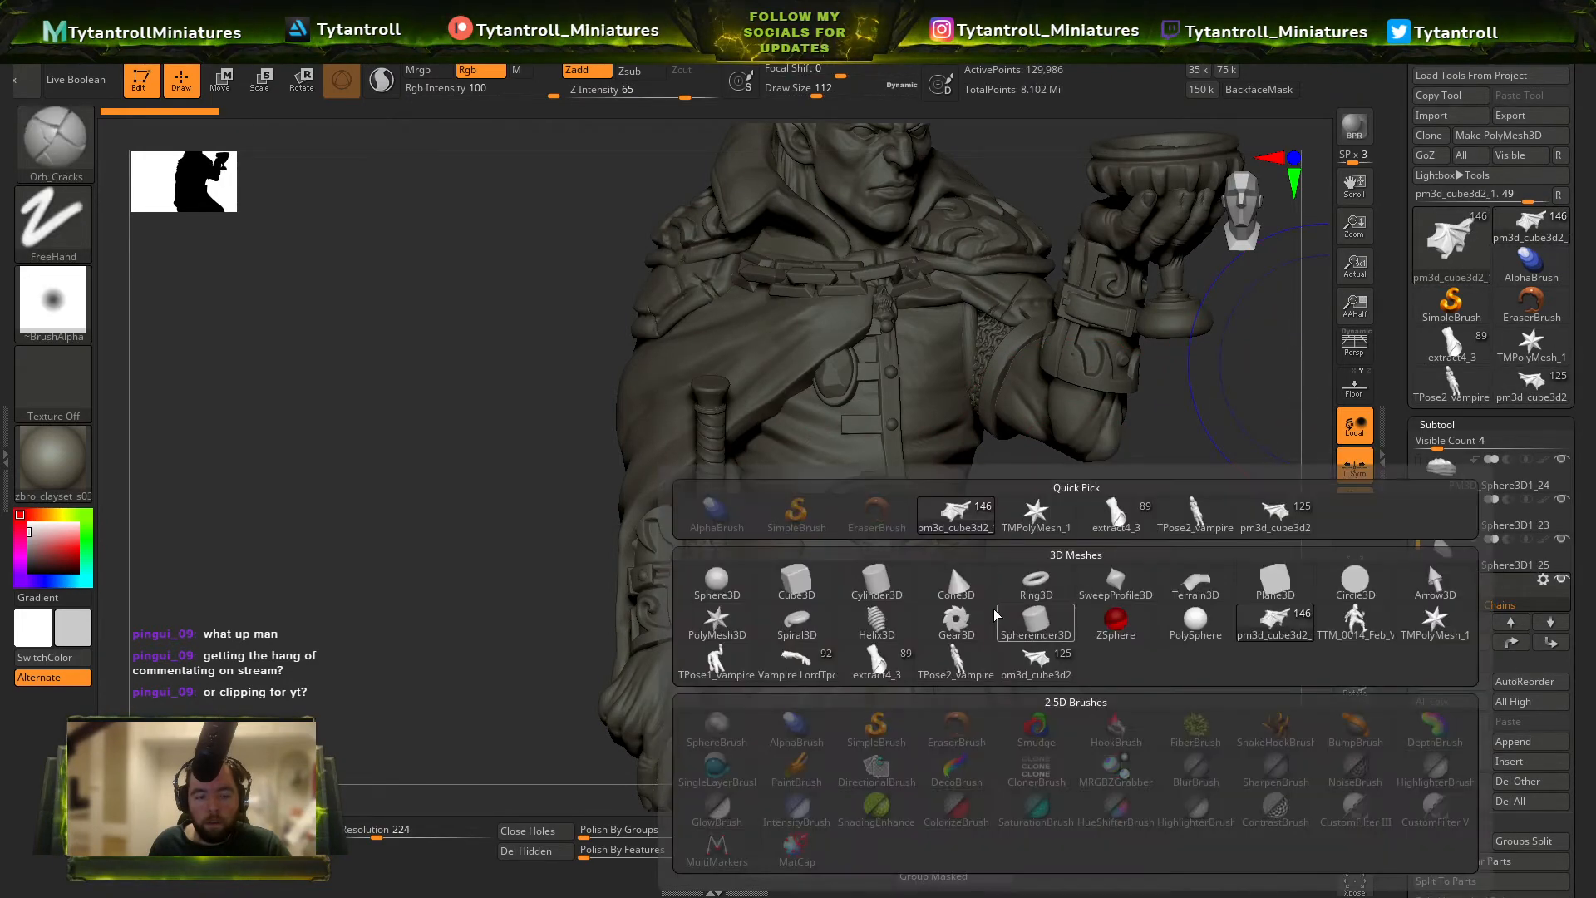
{"action": "left_click", "coordinate": [1264, 520]}
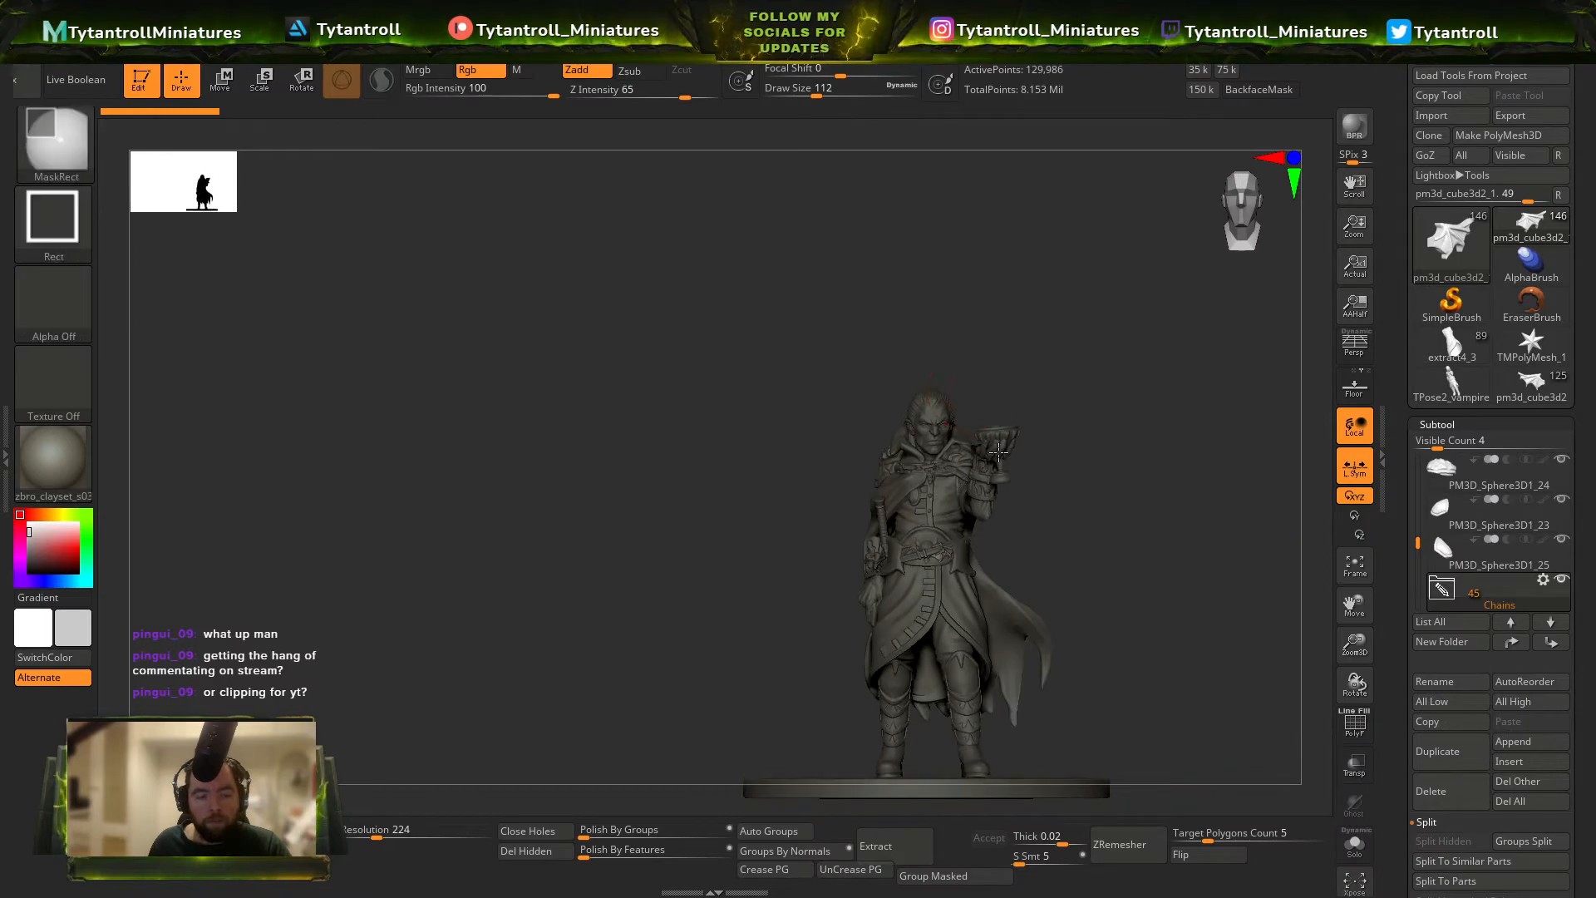
Compare the miniature's belt and coat with the Vampire Lord Pose1 version.
{"action": "left_click", "coordinate": [1532, 393]}
{"action": "left_click_drag", "start_coordinate": [1247, 465], "coordinate": [1148, 388]}
{"action": "left_click", "coordinate": [1534, 222]}
{"action": "left_click", "coordinate": [1559, 382]}
{"action": "left_click_drag", "start_coordinate": [994, 378], "coordinate": [1197, 358], "text": "alt"}
{"action": "left_click", "coordinate": [1532, 226]}
{"action": "left_click", "coordinate": [1542, 398]}
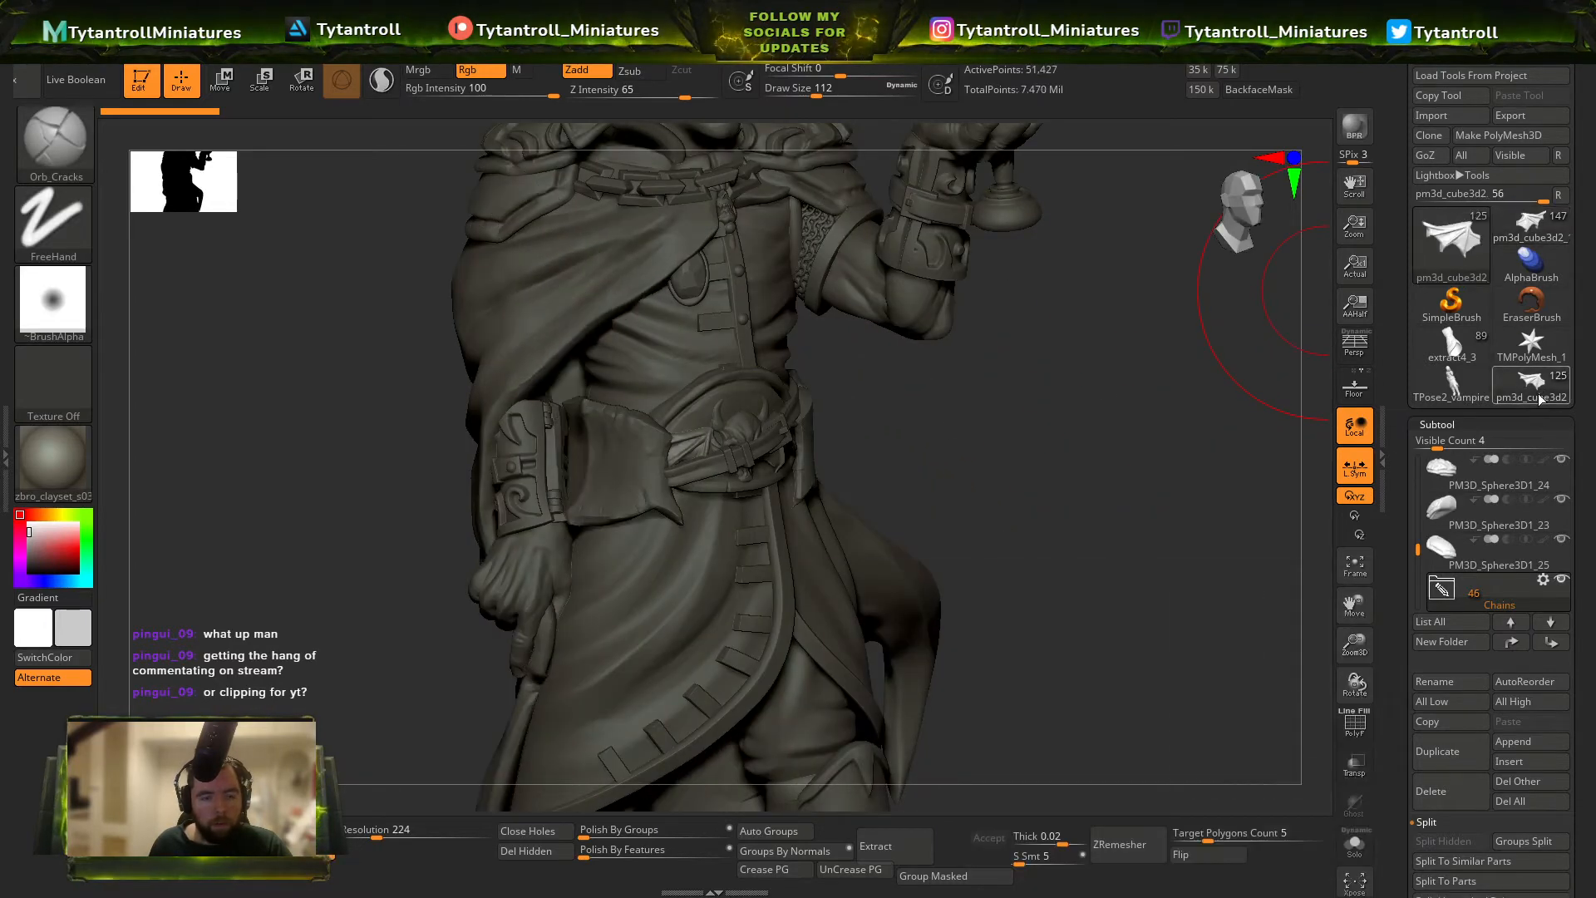
Select a fastening tab on the coat front of the Vampire Lord Pose1 model and switch to the Move brush.
{"action": "right_click_drag", "start_coordinate": [798, 494], "coordinate": [871, 400], "text": "alt"}
{"action": "left_click", "coordinate": [849, 519], "text": "alt"}
{"action": "mouse_move", "coordinate": [849, 519]}
{"action": "right_mouse_down"}
{"action": "mouse_move", "coordinate": [884, 552]}
{"action": "mouse_move", "coordinate": [790, 533]}
{"action": "mouse_move", "coordinate": [979, 396]}
{"action": "mouse_move", "coordinate": [912, 382]}
{"action": "mouse_move", "coordinate": [940, 337]}
{"action": "right_mouse_up"}
{"action": "left_click", "coordinate": [811, 536], "text": "alt"}
{"action": "key", "text": "b"}
{"action": "key", "text": "m"}
{"action": "key", "text": "v"}
{"action": "key", "text": "s"}
{"action": "left_click_drag", "start_coordinate": [942, 337], "coordinate": [951, 337]}
{"action": "right_click_drag", "start_coordinate": [951, 339], "coordinate": [1080, 399]}
{"action": "mouse_move", "coordinate": [1261, 365]}
{"action": "right_mouse_down", "text": "ctrl"}
{"action": "mouse_move", "coordinate": [1272, 287]}
{"action": "mouse_move", "coordinate": [1163, 416]}
{"action": "mouse_move", "coordinate": [948, 445]}
{"action": "mouse_move", "coordinate": [1015, 451]}
{"action": "mouse_move", "coordinate": [938, 501]}
{"action": "mouse_move", "coordinate": [1073, 628]}
{"action": "right_mouse_up", "text": "ctrl"}
Return to the current miniature and adjust the fastening tabs along the coat's front edge with the Move brush at draw size 56.
{"action": "left_click", "coordinate": [1536, 229]}
{"action": "left_click", "coordinate": [938, 507], "text": "alt"}
{"action": "right_click_drag", "start_coordinate": [1072, 628], "coordinate": [1021, 518]}
{"action": "key", "text": "s"}
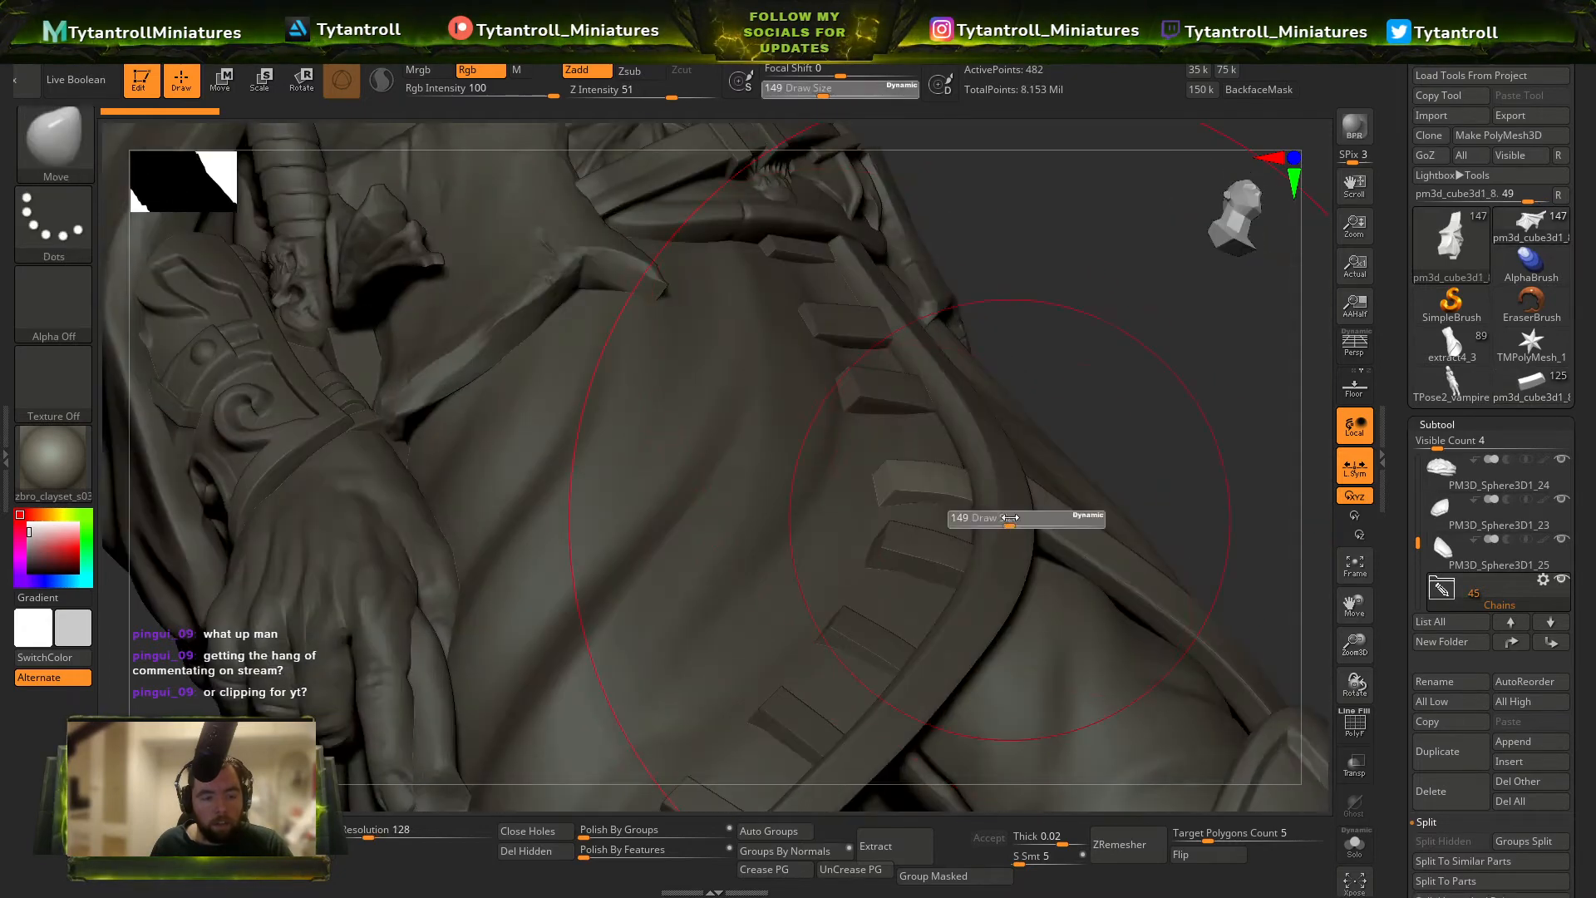
{"action": "left_click_drag", "start_coordinate": [1019, 519], "coordinate": [997, 517]}
{"action": "left_click_drag", "start_coordinate": [948, 477], "coordinate": [929, 480]}
{"action": "mouse_move", "coordinate": [936, 466]}
{"action": "right_mouse_down"}
{"action": "mouse_move", "coordinate": [1029, 481]}
{"action": "mouse_move", "coordinate": [991, 474]}
{"action": "right_mouse_up"}
{"action": "left_click_drag", "start_coordinate": [991, 474], "coordinate": [984, 483]}
{"action": "right_click_drag", "start_coordinate": [1035, 436], "coordinate": [907, 416]}
{"action": "left_click", "coordinate": [931, 363], "text": "alt"}
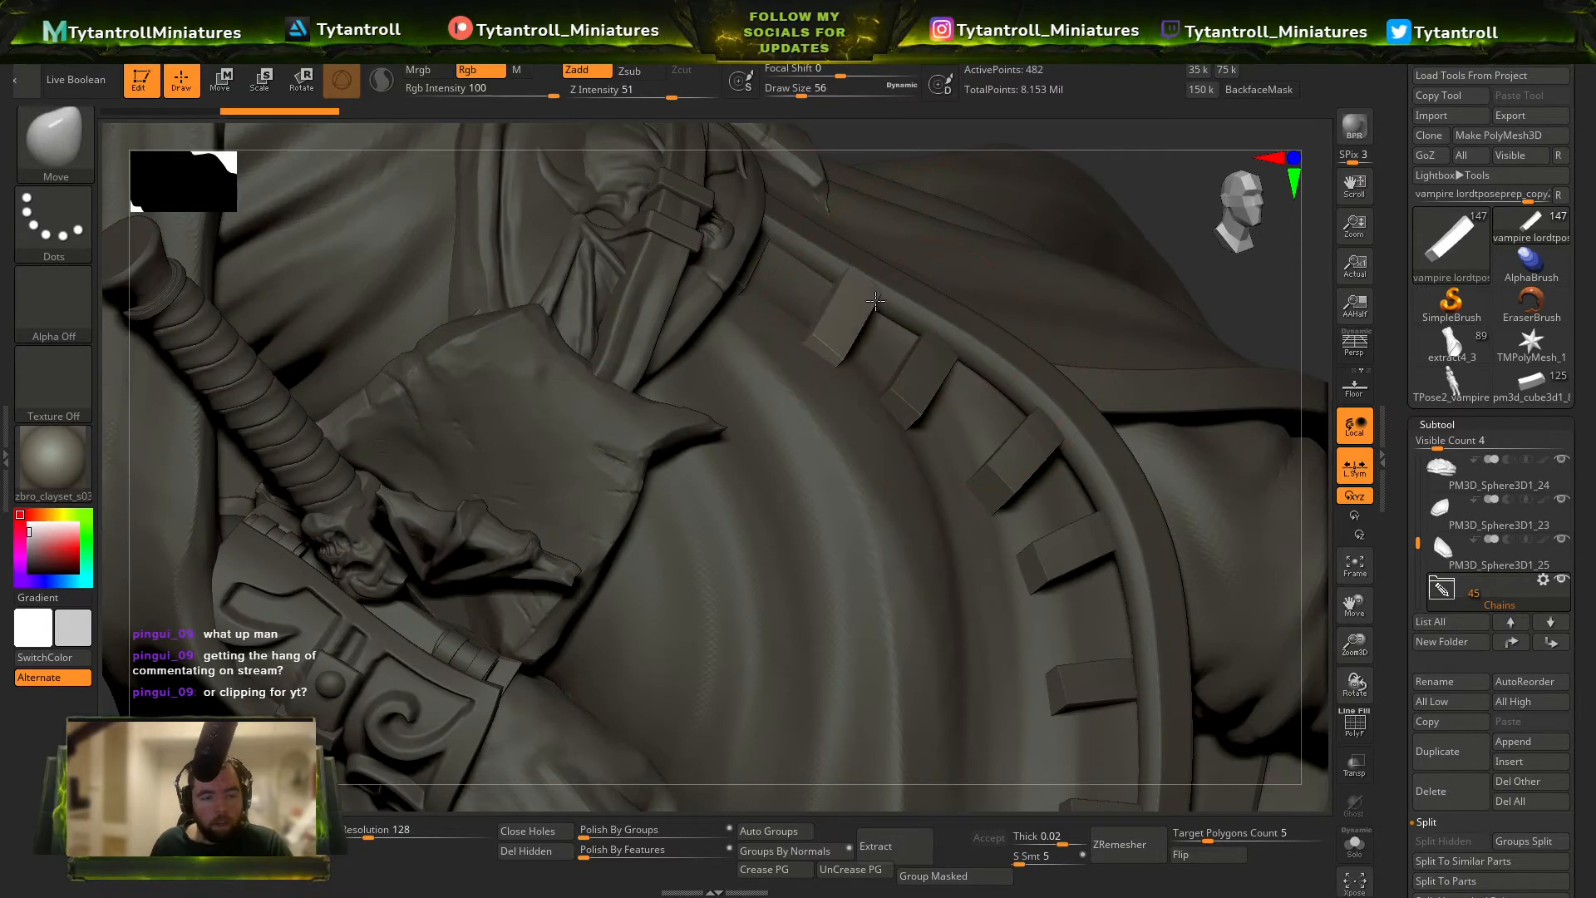
{"action": "right_click_drag", "start_coordinate": [1066, 591], "coordinate": [978, 420], "text": "ctrl"}
Select the long coat and reshape its front edge around the fastening tabs with the Move brush at draw size 46.
{"action": "left_click", "coordinate": [874, 354], "text": "alt"}
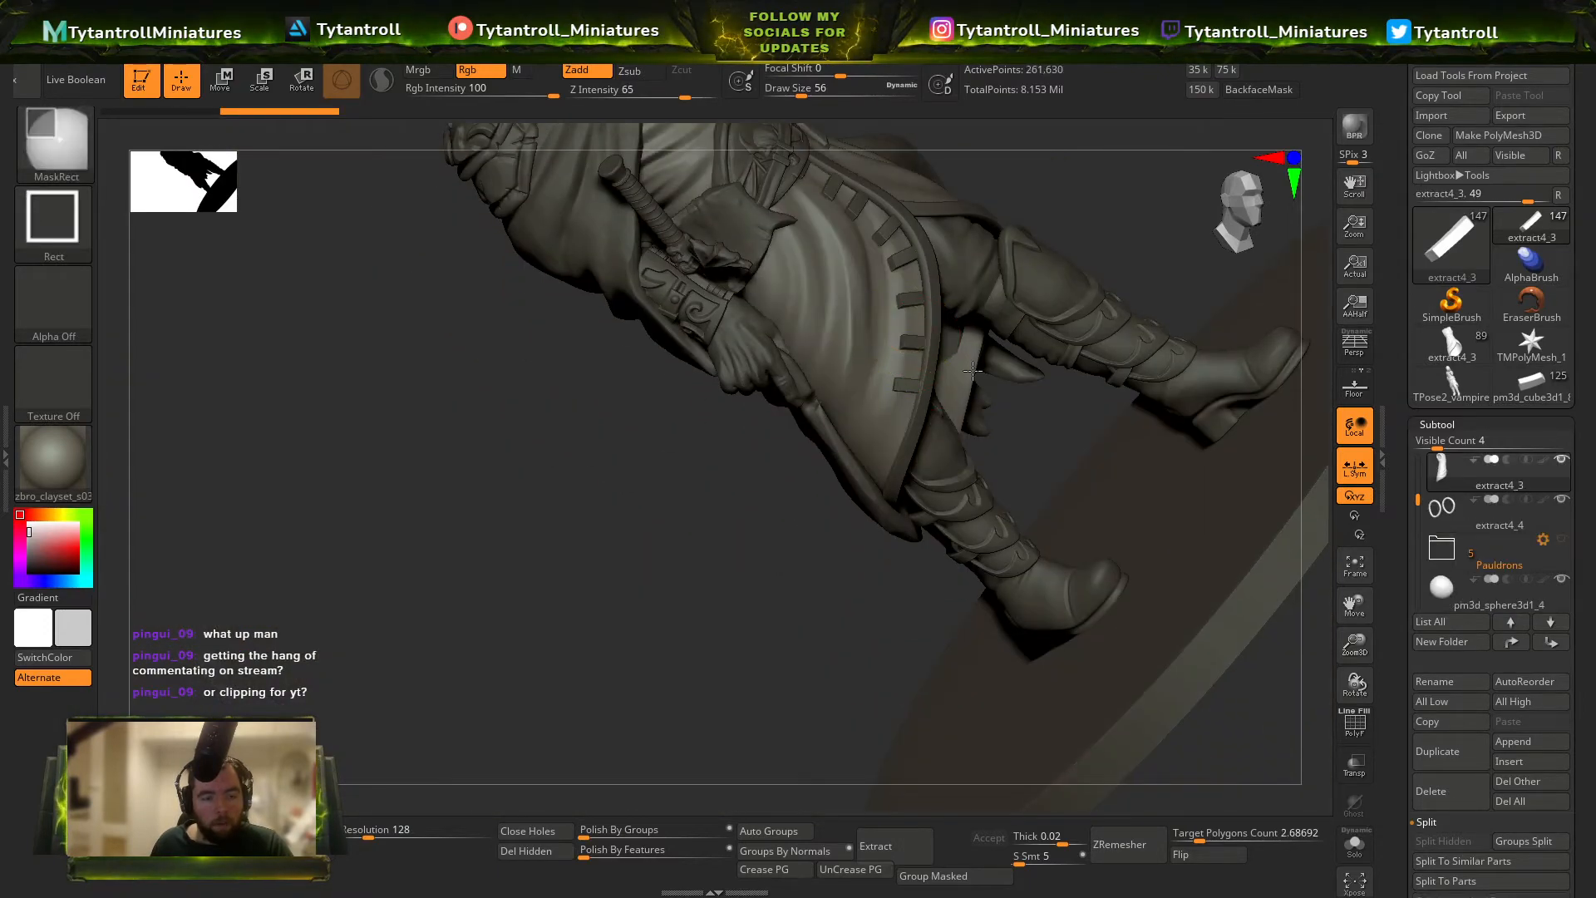
{"action": "right_click_drag", "start_coordinate": [874, 353], "coordinate": [931, 416], "text": "ctrl"}
{"action": "right_click_drag", "start_coordinate": [931, 416], "coordinate": [898, 326]}
{"action": "key", "text": "s"}
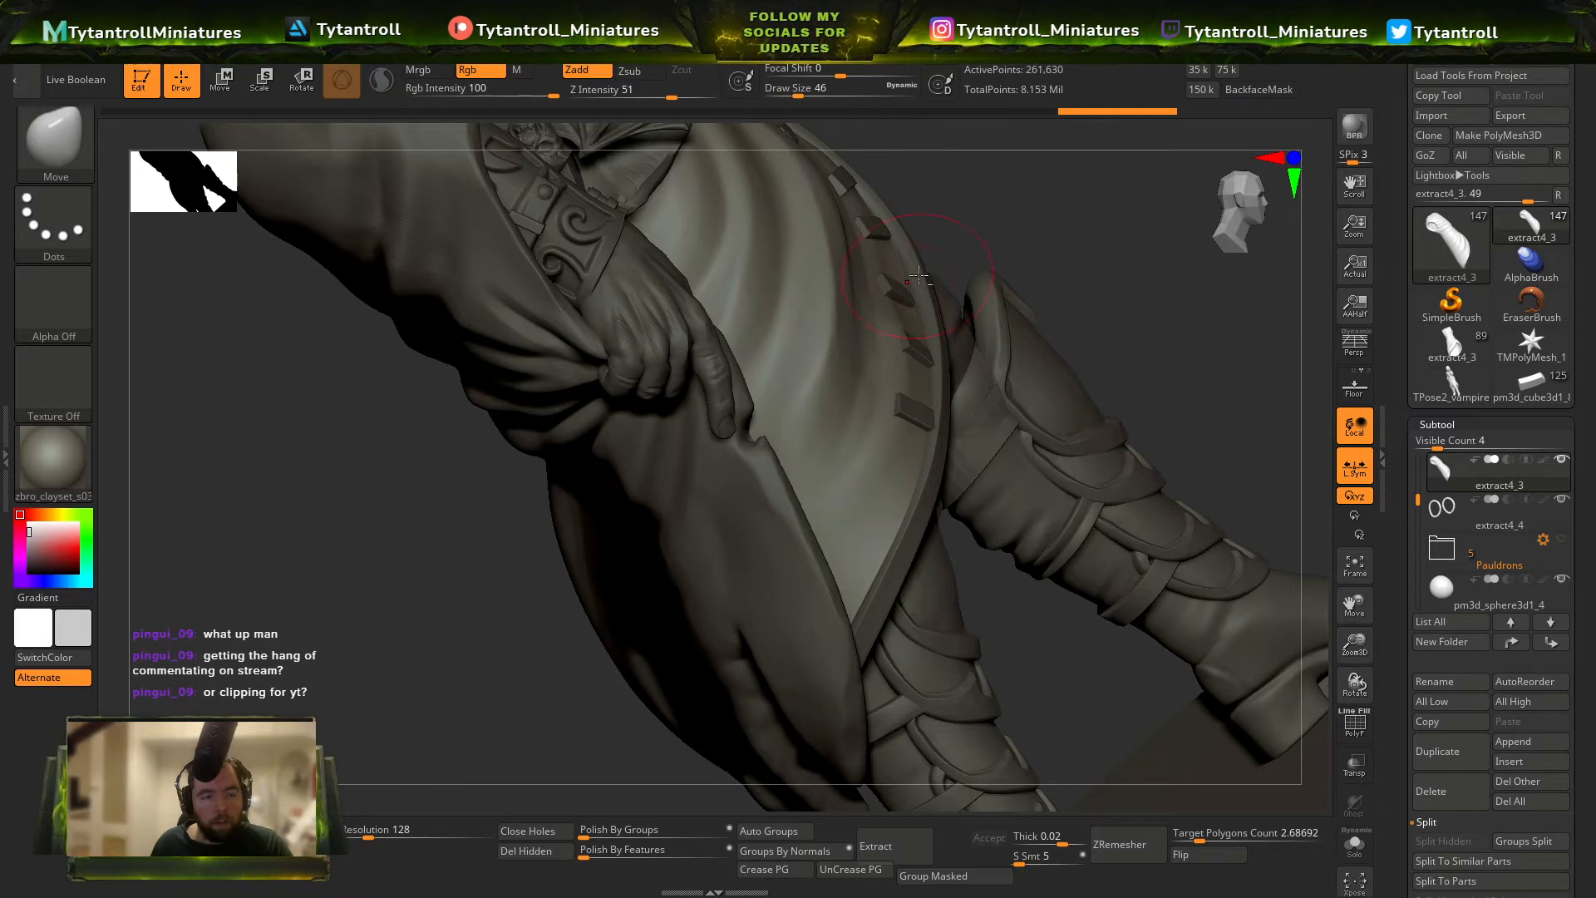
{"action": "right_click_drag", "start_coordinate": [919, 274], "coordinate": [891, 298]}
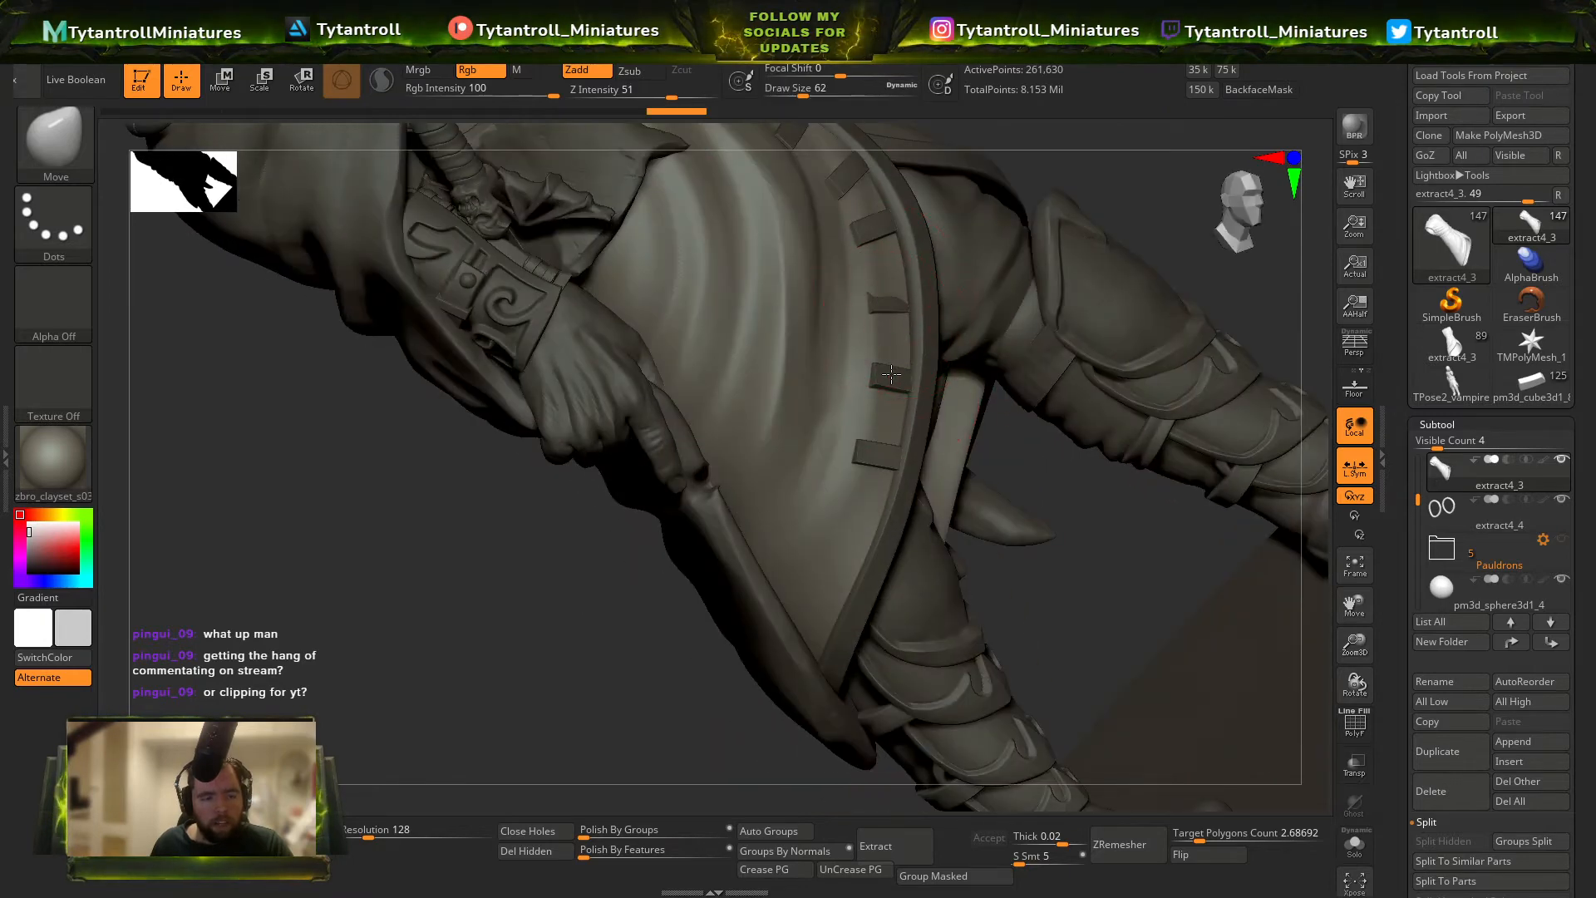
{"action": "left_click", "coordinate": [888, 310], "text": "alt"}
{"action": "mouse_move", "coordinate": [946, 284]}
{"action": "right_mouse_down"}
{"action": "mouse_move", "coordinate": [985, 415]}
{"action": "mouse_move", "coordinate": [1038, 500]}
{"action": "mouse_move", "coordinate": [1050, 465]}
{"action": "mouse_move", "coordinate": [998, 541]}
{"action": "mouse_move", "coordinate": [1024, 573]}
{"action": "mouse_move", "coordinate": [1032, 560]}
{"action": "mouse_move", "coordinate": [1097, 740]}
{"action": "mouse_move", "coordinate": [1039, 557]}
{"action": "right_mouse_up"}
Select a coat fastening tab and toggle the Chains folder's visibility to check which pieces it contains.
{"action": "left_click", "coordinate": [1064, 500], "text": "alt"}
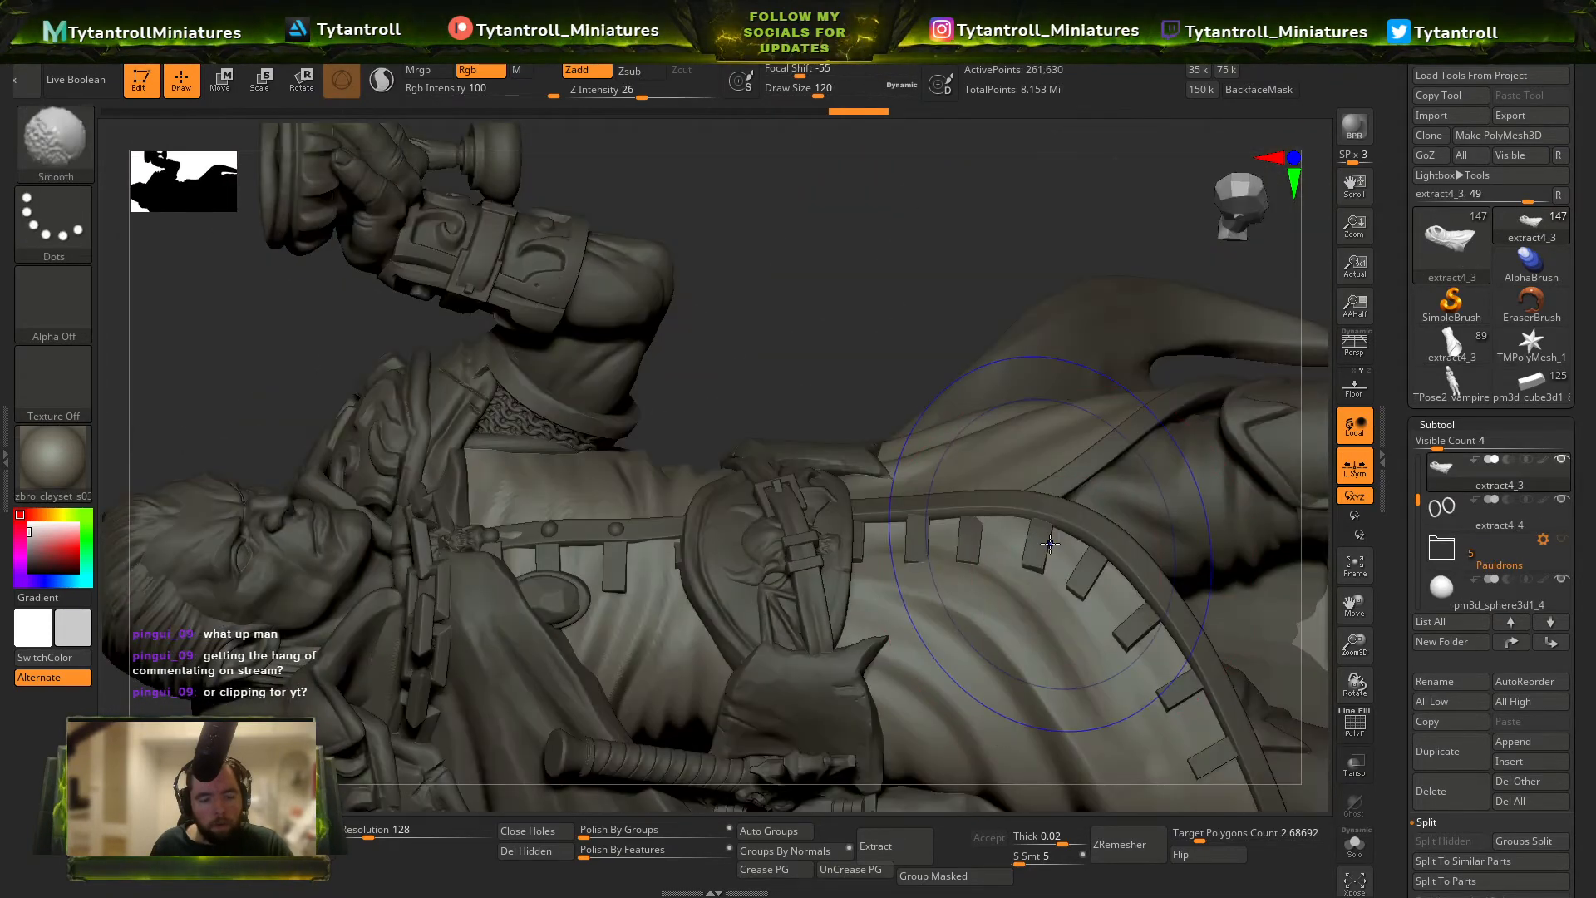
{"action": "key", "text": "shift+f"}
{"action": "key", "text": "shift+f"}
{"action": "left_click", "coordinate": [1040, 552], "text": "alt"}
{"action": "key", "text": "shift+f"}
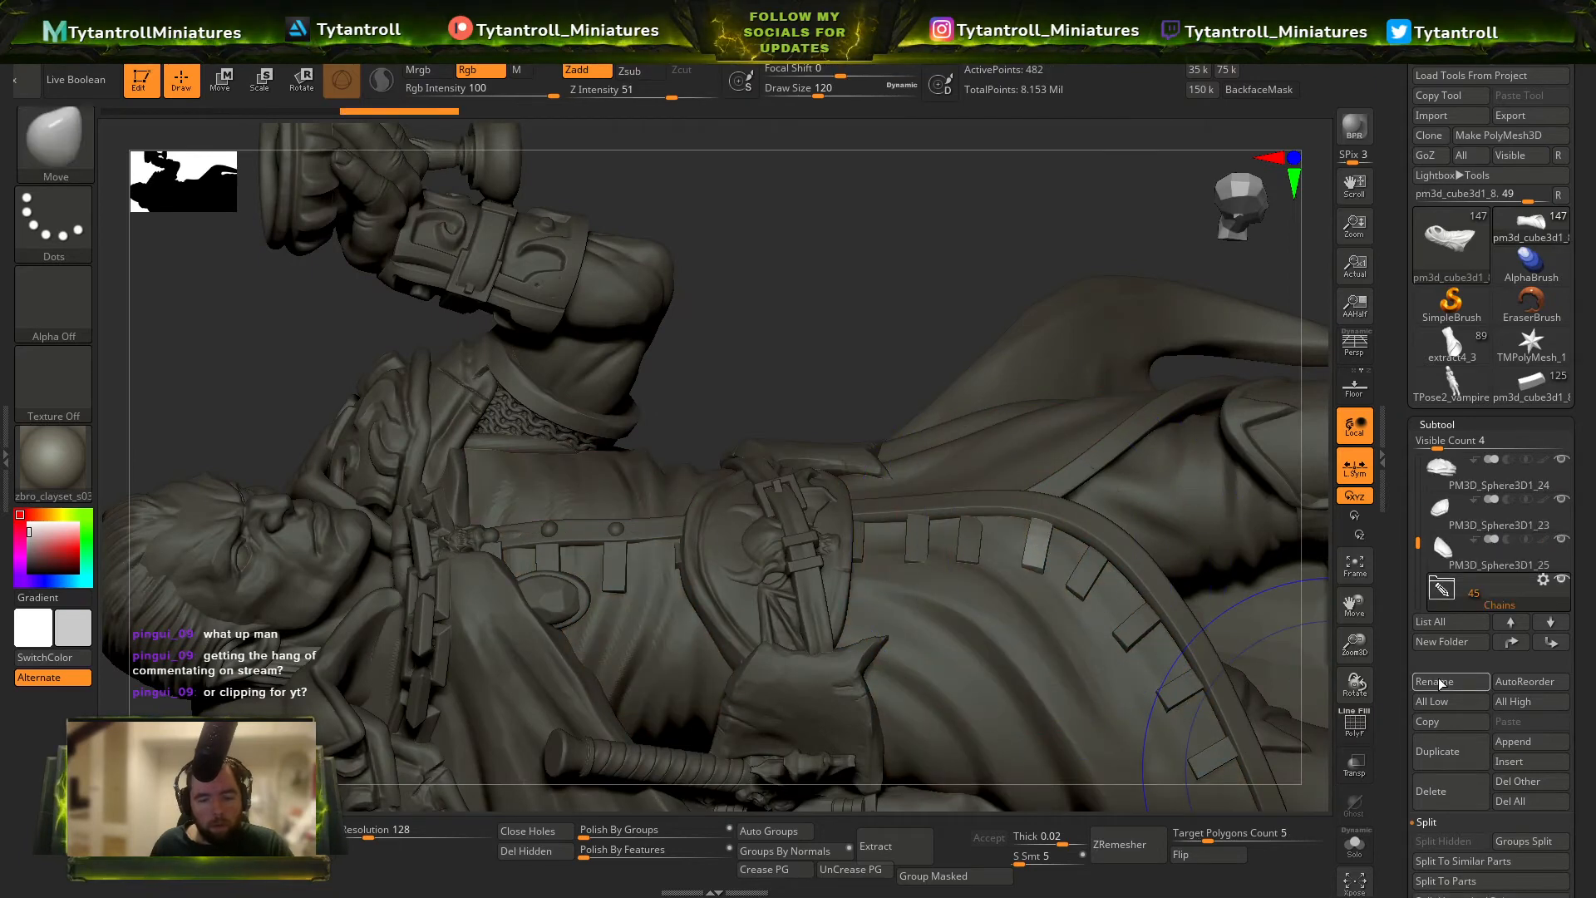
{"action": "left_click", "coordinate": [1543, 579]}
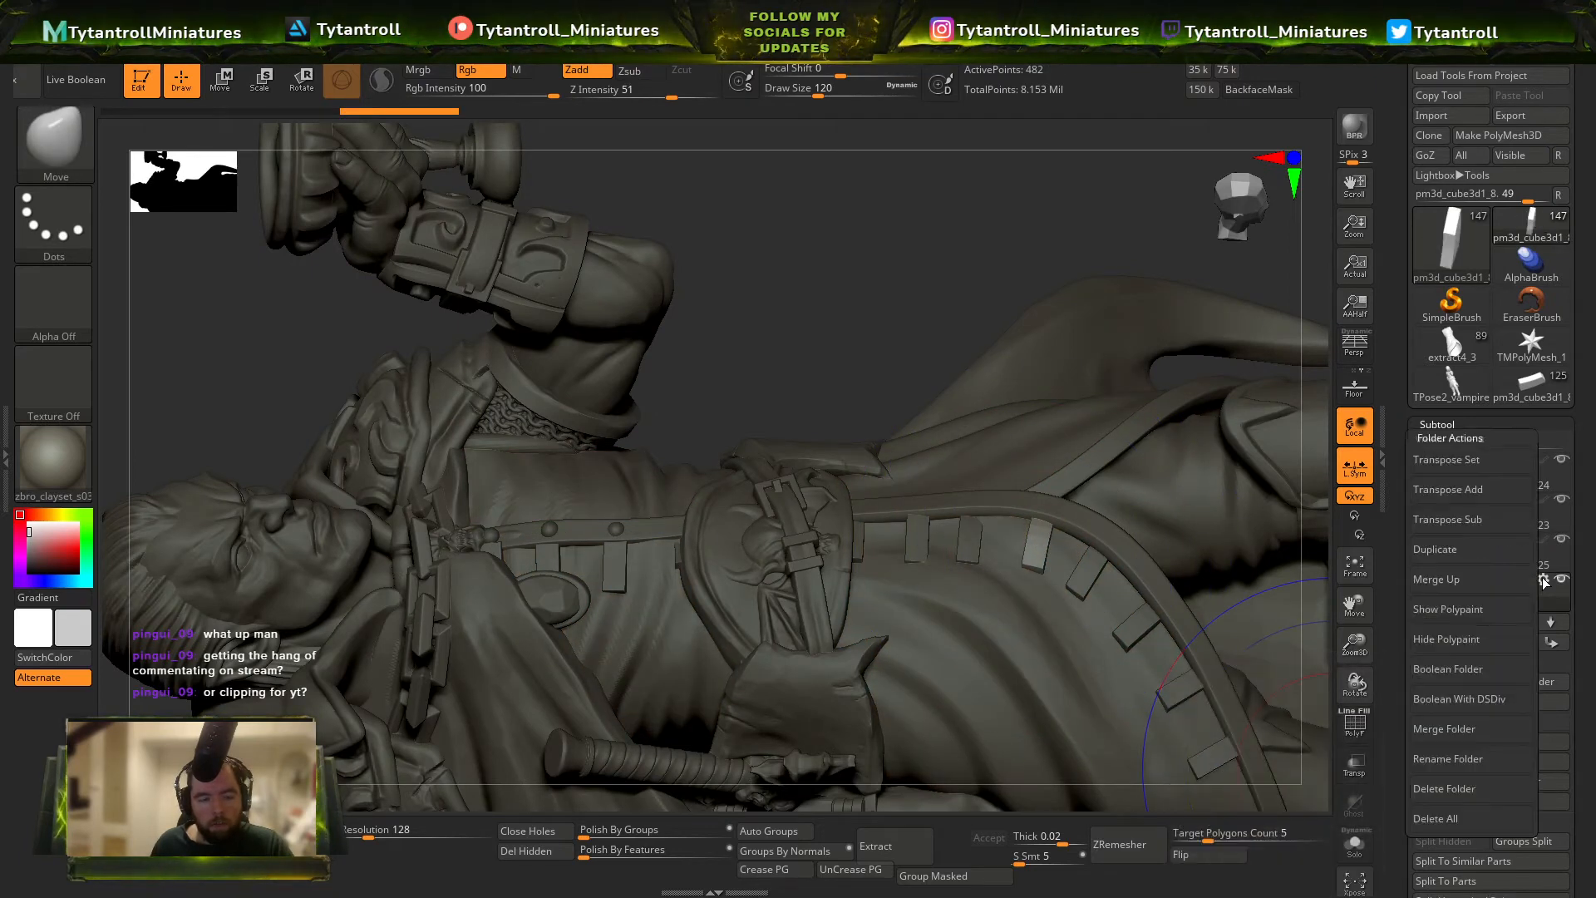
{"action": "left_click", "coordinate": [1562, 580]}
{"action": "left_click", "coordinate": [1562, 580]}
{"action": "left_click", "coordinate": [1562, 580]}
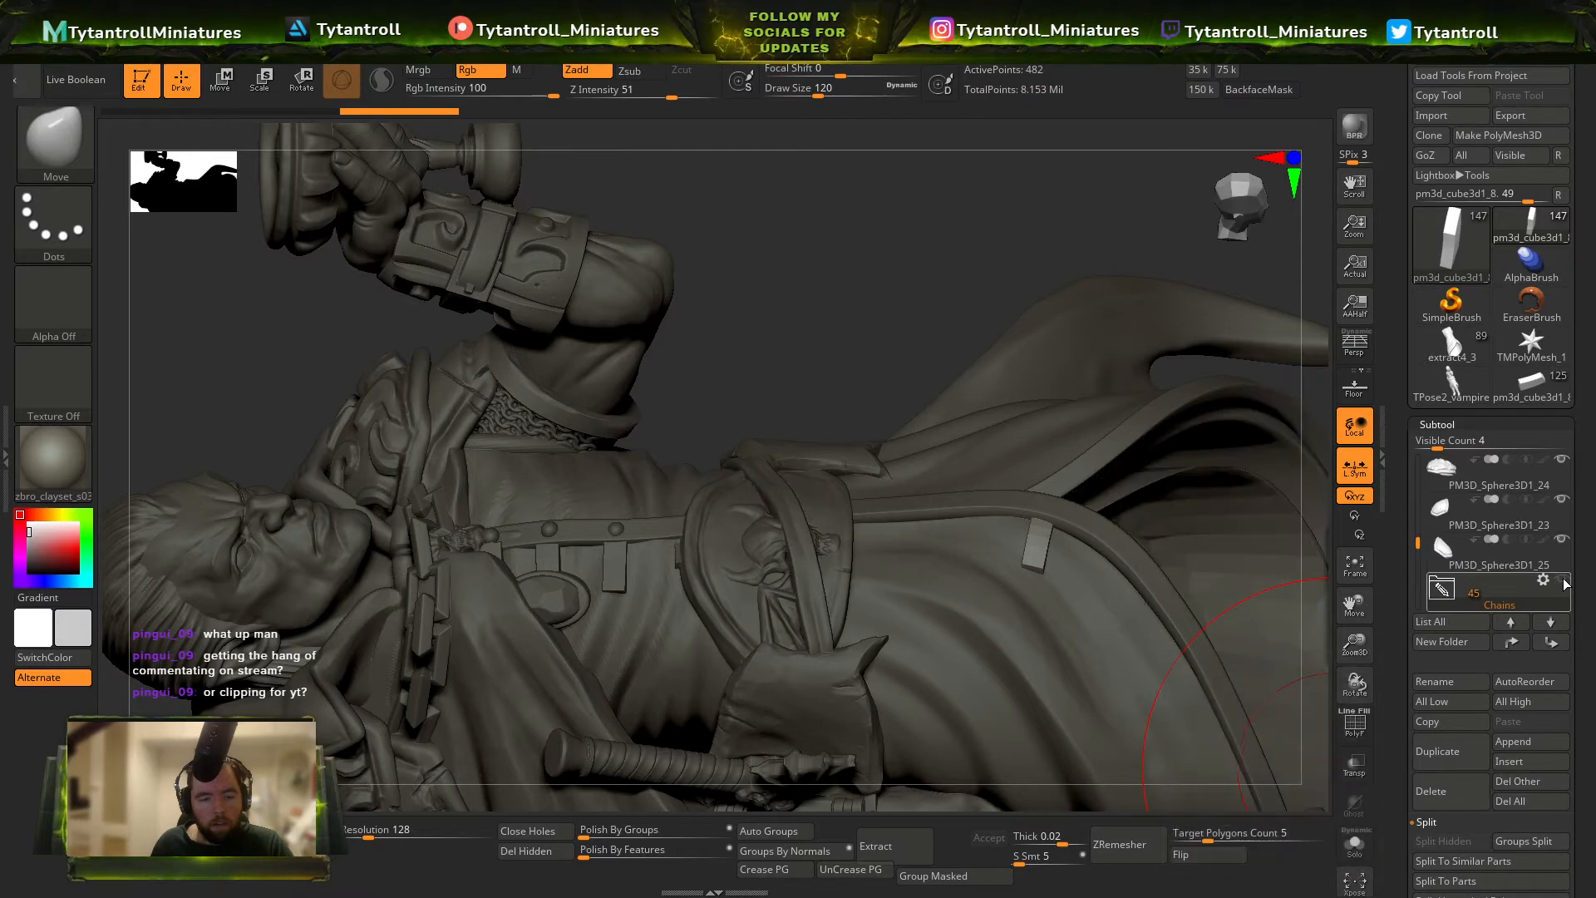
{"action": "left_click", "coordinate": [1562, 580]}
Switch to the Move gizmo and apply Transpose Set to the Chains folder.
{"action": "right_click_drag", "start_coordinate": [877, 559], "coordinate": [748, 390], "text": "ctrl"}
{"action": "key", "text": "w"}
{"action": "left_click", "coordinate": [814, 348]}
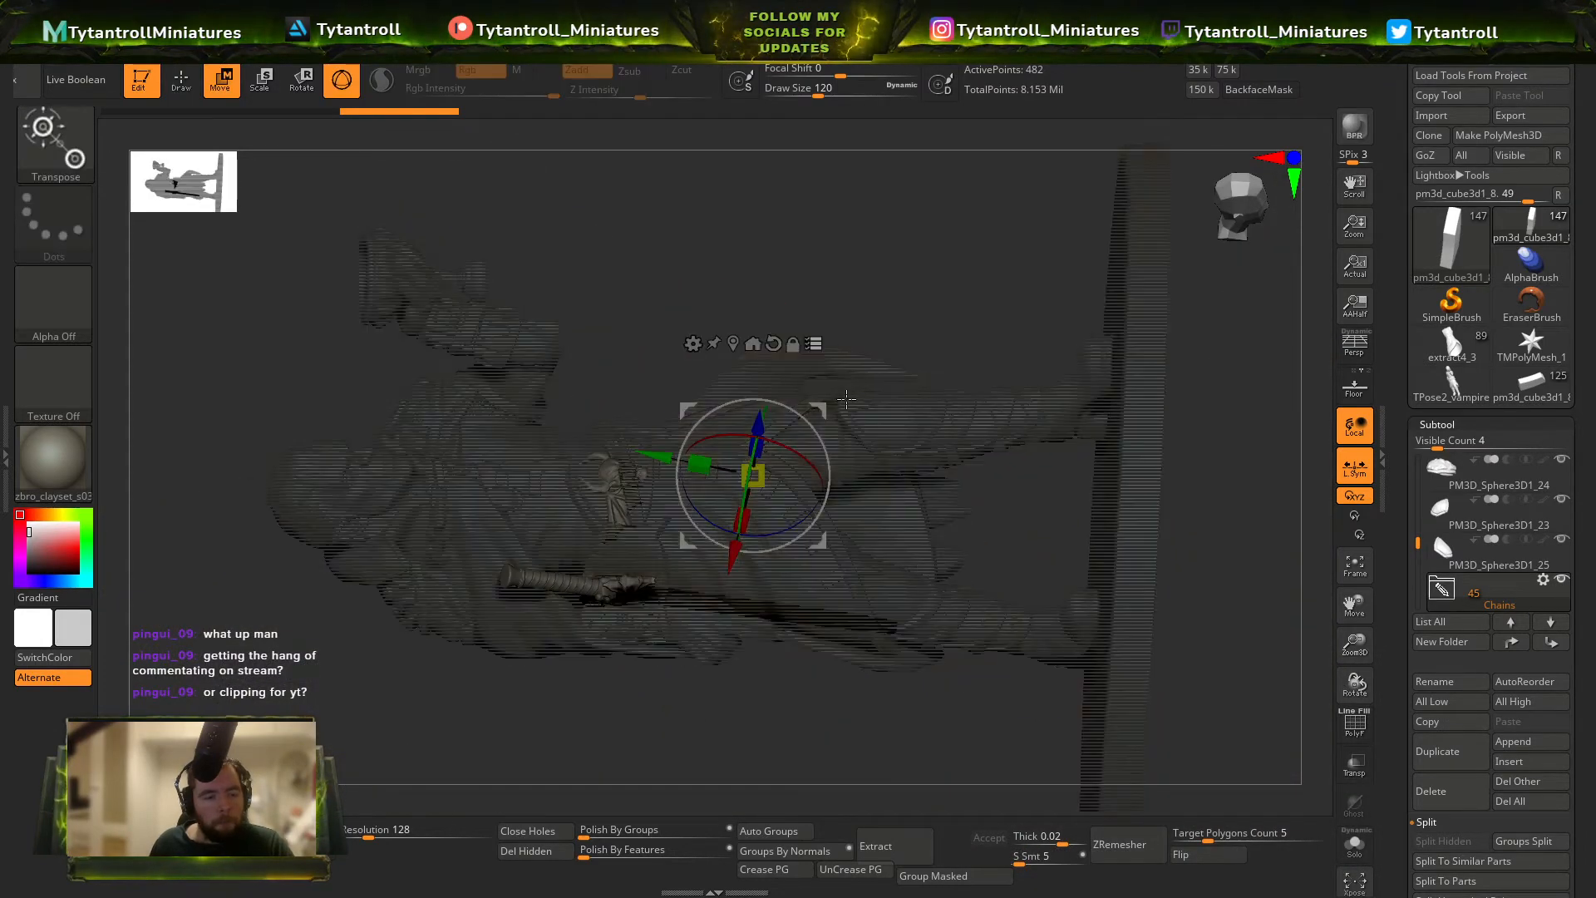
{"action": "right_click_drag", "start_coordinate": [939, 533], "coordinate": [1012, 640], "text": "shift"}
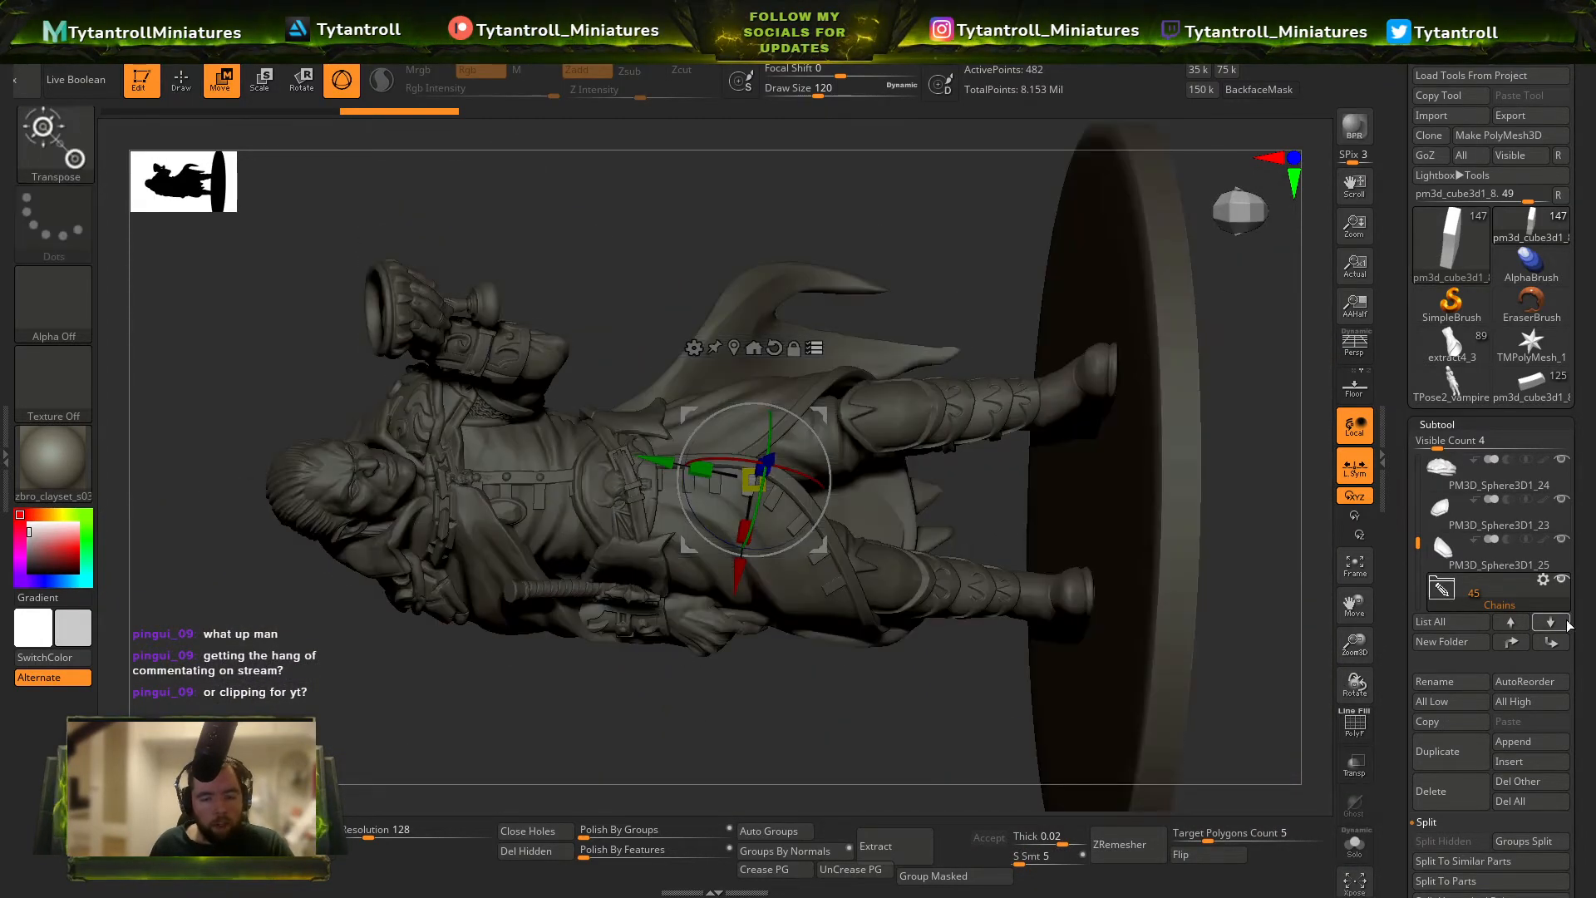
{"action": "left_click", "coordinate": [1545, 581]}
{"action": "left_click", "coordinate": [1451, 461]}
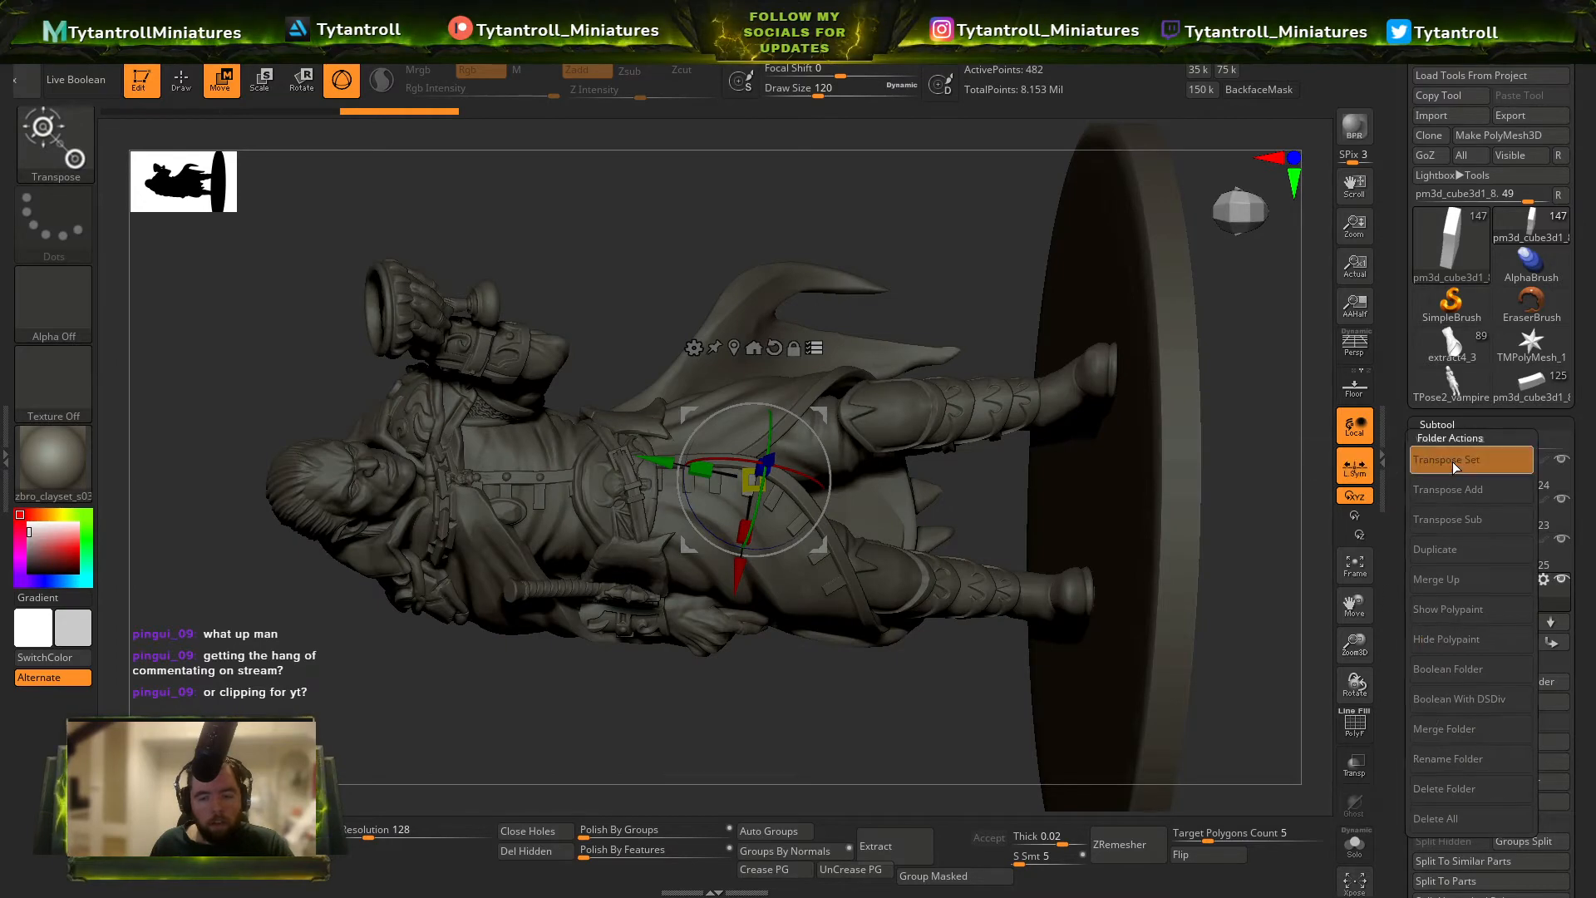
Refine the Transpose selection around the coat tabs and the belt buckle.
{"action": "mouse_move", "coordinate": [948, 643]}
{"action": "left_mouse_down", "text": "ctrl+alt+shift"}
{"action": "mouse_move", "coordinate": [979, 662]}
{"action": "mouse_move", "coordinate": [958, 651]}
{"action": "left_mouse_up", "text": "ctrl+alt+shift"}
{"action": "left_click_drag", "start_coordinate": [941, 359], "coordinate": [992, 497], "text": "ctrl+alt+shift"}
{"action": "mouse_move", "coordinate": [992, 497]}
{"action": "right_mouse_down", "text": "ctrl"}
{"action": "mouse_move", "coordinate": [965, 595]}
{"action": "mouse_move", "coordinate": [934, 582]}
{"action": "mouse_move", "coordinate": [934, 501]}
{"action": "mouse_move", "coordinate": [914, 573]}
{"action": "mouse_move", "coordinate": [840, 648]}
{"action": "right_mouse_up", "text": "ctrl"}
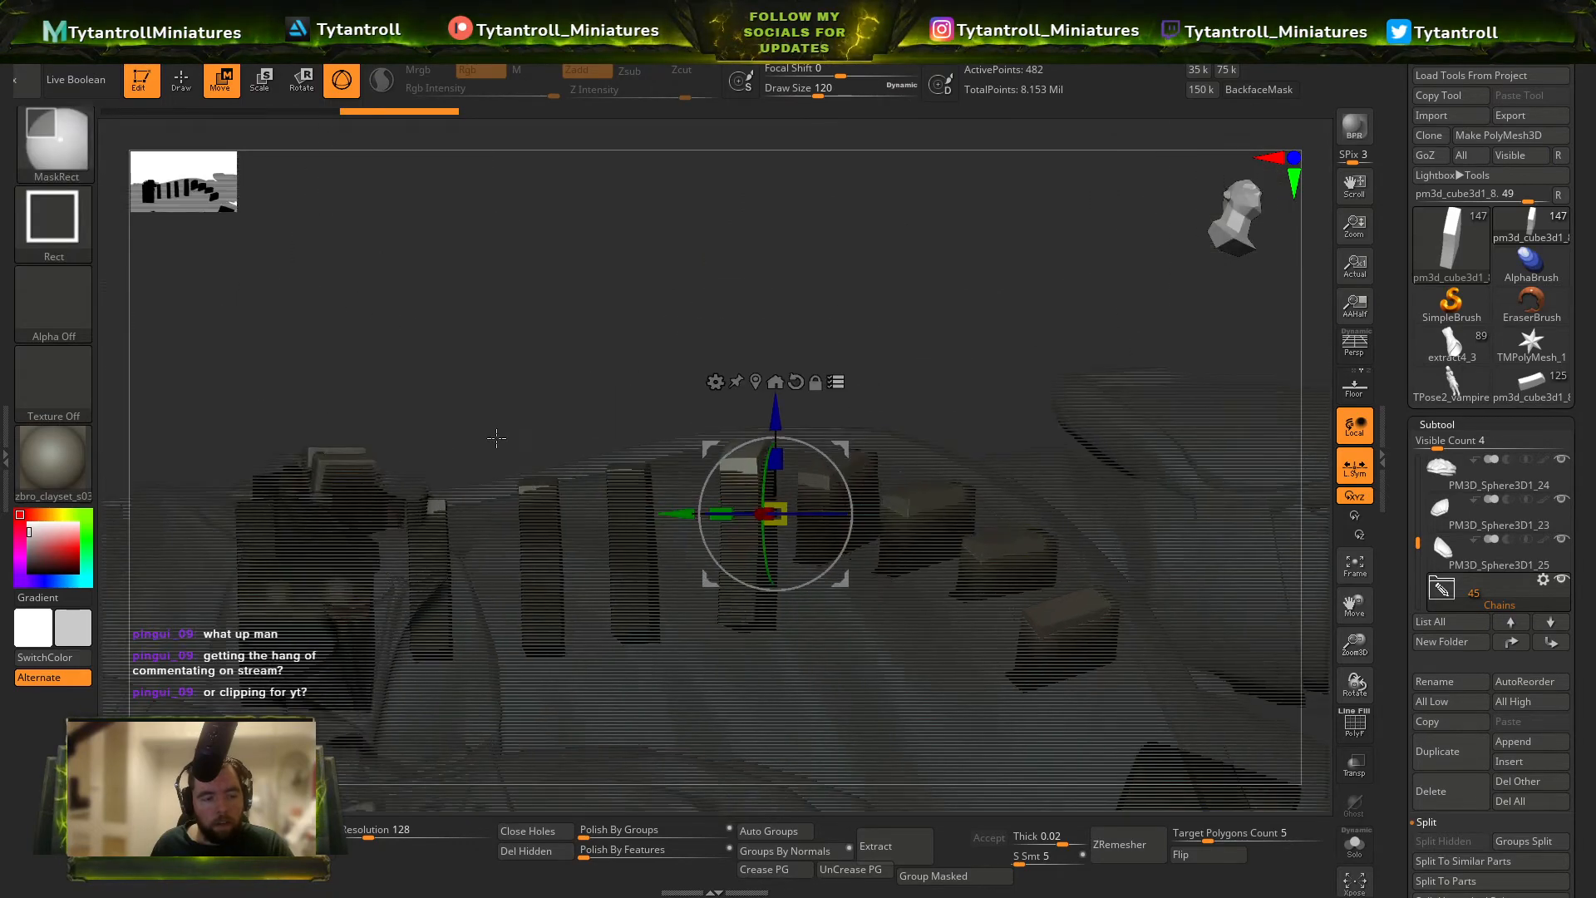
{"action": "right_click_drag", "start_coordinate": [581, 582], "coordinate": [1081, 585], "text": "alt"}
{"action": "right_click_drag", "start_coordinate": [931, 574], "coordinate": [918, 375]}
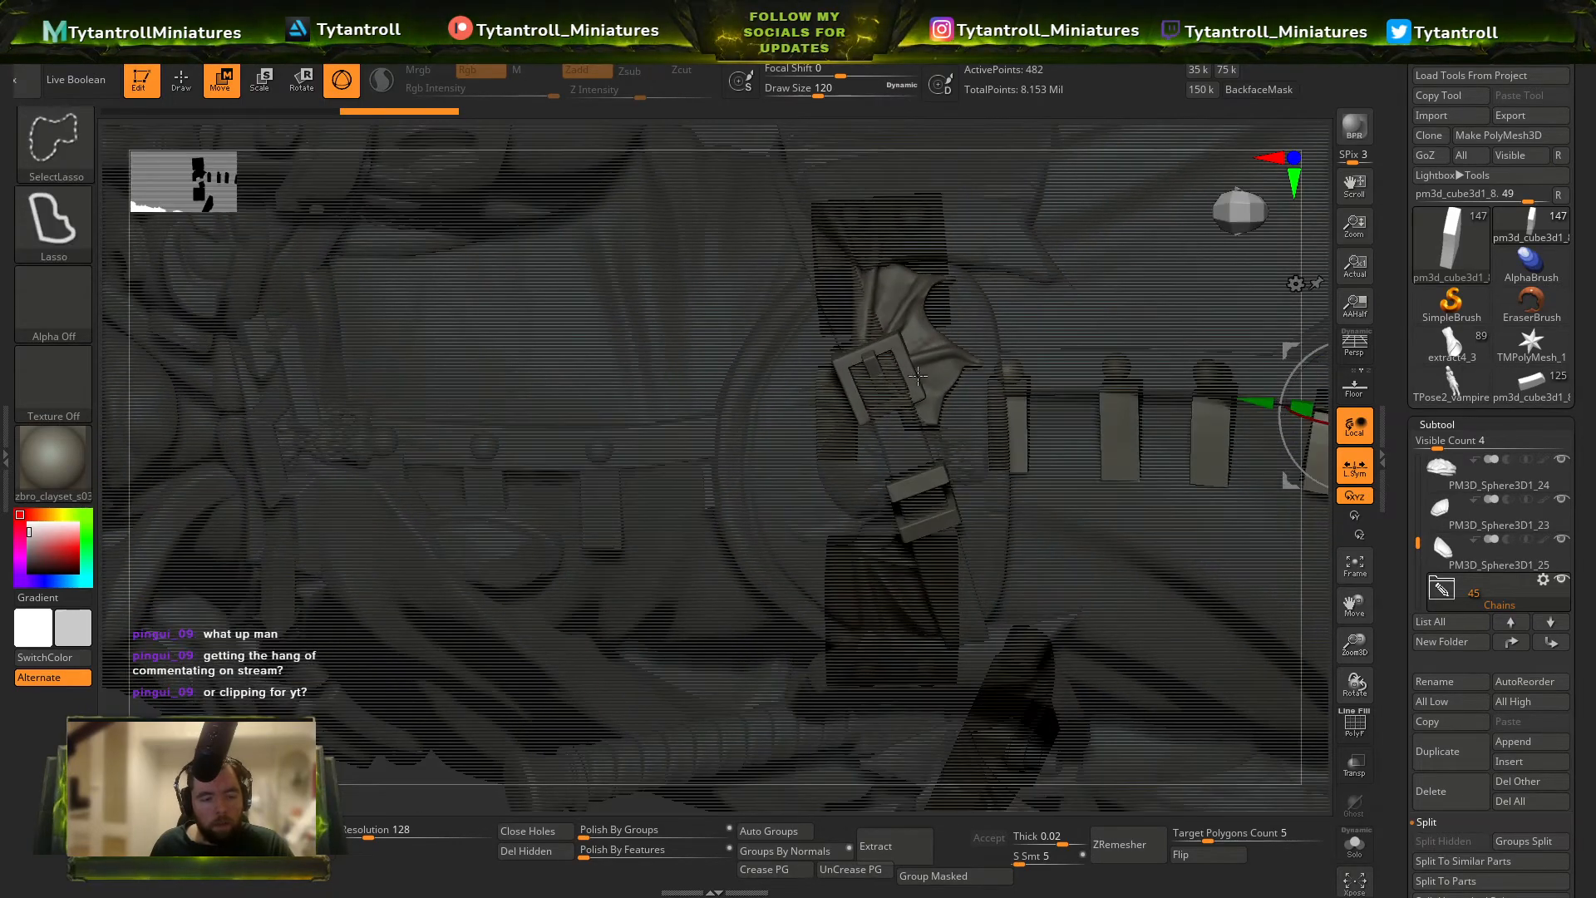
{"action": "left_click_drag", "start_coordinate": [935, 400], "coordinate": [825, 600], "text": "ctrl+alt+shift"}
Exclude the head, hand, placket trim and chest medallion from the Transpose selection, keeping the coat tabs.
{"action": "mouse_move", "coordinate": [747, 468]}
{"action": "left_mouse_down", "text": "ctrl+alt+shift"}
{"action": "mouse_move", "coordinate": [392, 427]}
{"action": "mouse_move", "coordinate": [448, 534]}
{"action": "mouse_move", "coordinate": [535, 592]}
{"action": "mouse_move", "coordinate": [504, 625]}
{"action": "left_mouse_up", "text": "ctrl+alt+shift"}
{"action": "mouse_move", "coordinate": [837, 613]}
{"action": "left_mouse_down", "text": "ctrl+shift"}
{"action": "mouse_move", "coordinate": [752, 464]}
{"action": "mouse_move", "coordinate": [364, 437]}
{"action": "mouse_move", "coordinate": [399, 532]}
{"action": "left_mouse_up", "text": "ctrl+shift"}
{"action": "left_click_drag", "start_coordinate": [704, 597], "coordinate": [601, 654], "text": "ctrl+alt+shift"}
{"action": "left_click_drag", "start_coordinate": [502, 586], "coordinate": [496, 646], "text": "ctrl+alt+shift"}
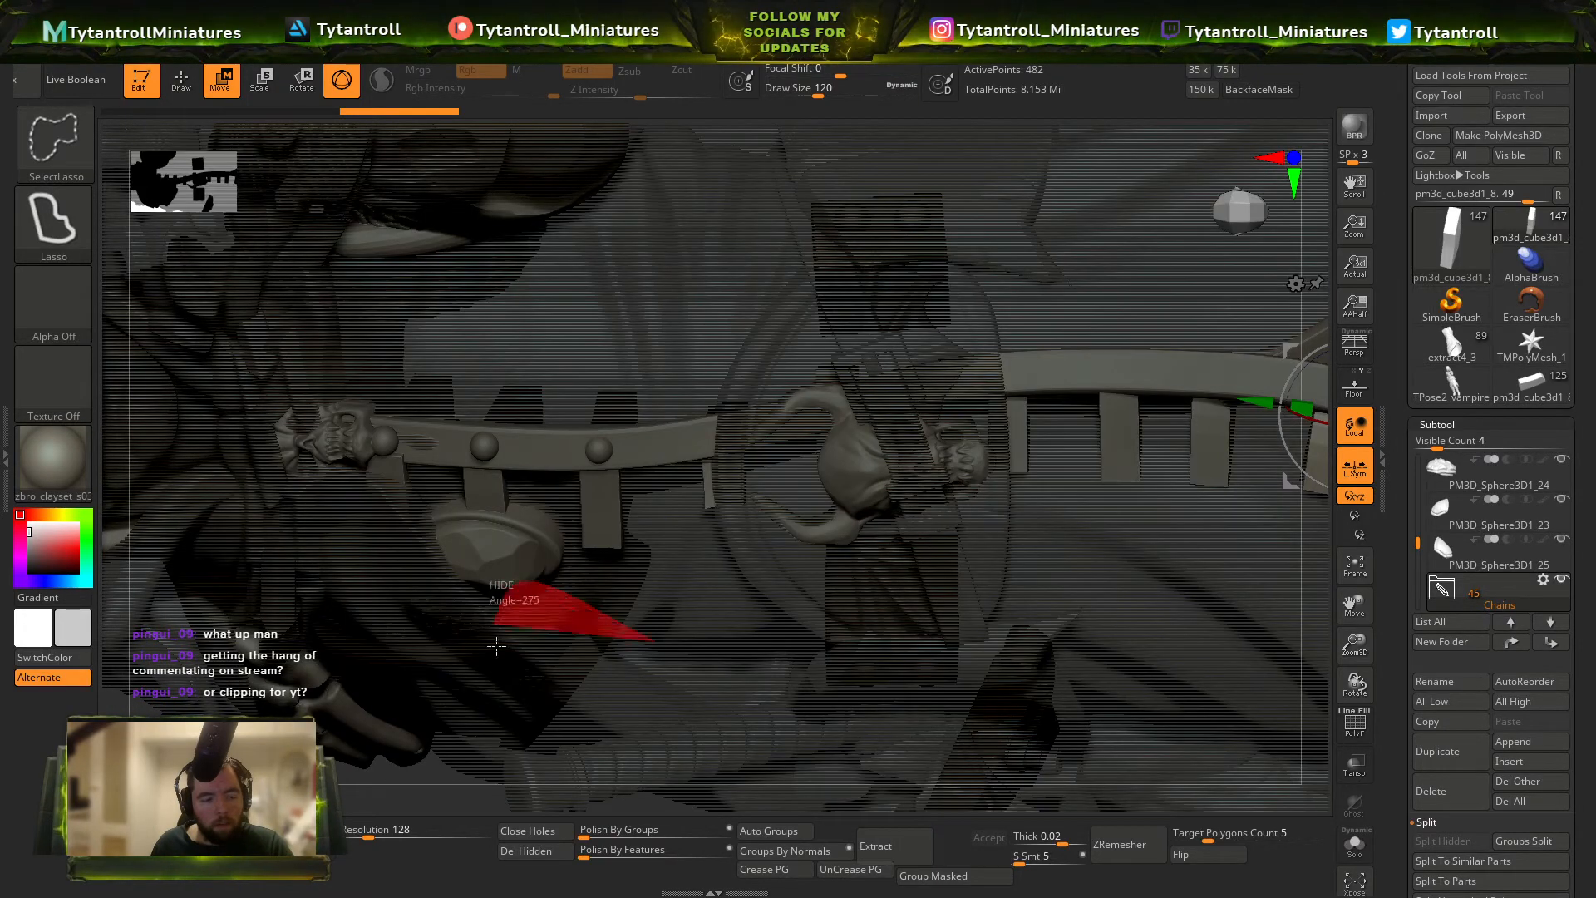
{"action": "right_click_drag", "start_coordinate": [619, 472], "coordinate": [518, 347], "text": "ctrl"}
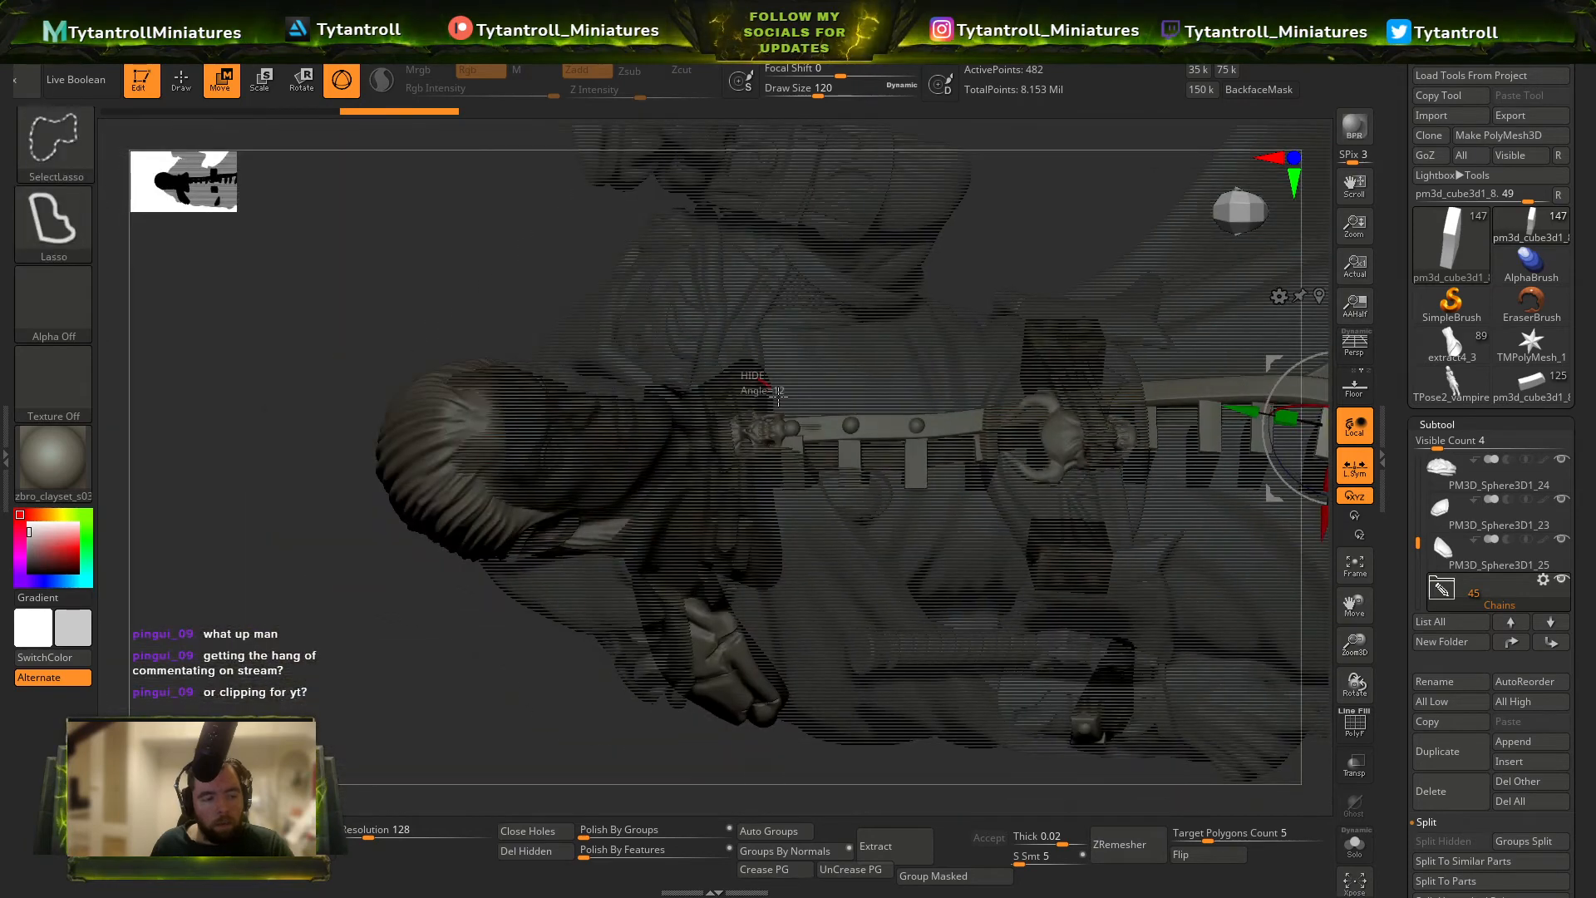
{"action": "left_click_drag", "start_coordinate": [675, 403], "coordinate": [609, 363], "text": "ctrl+alt+shift"}
{"action": "left_click_drag", "start_coordinate": [606, 798], "coordinate": [582, 786], "text": "ctrl+alt+shift"}
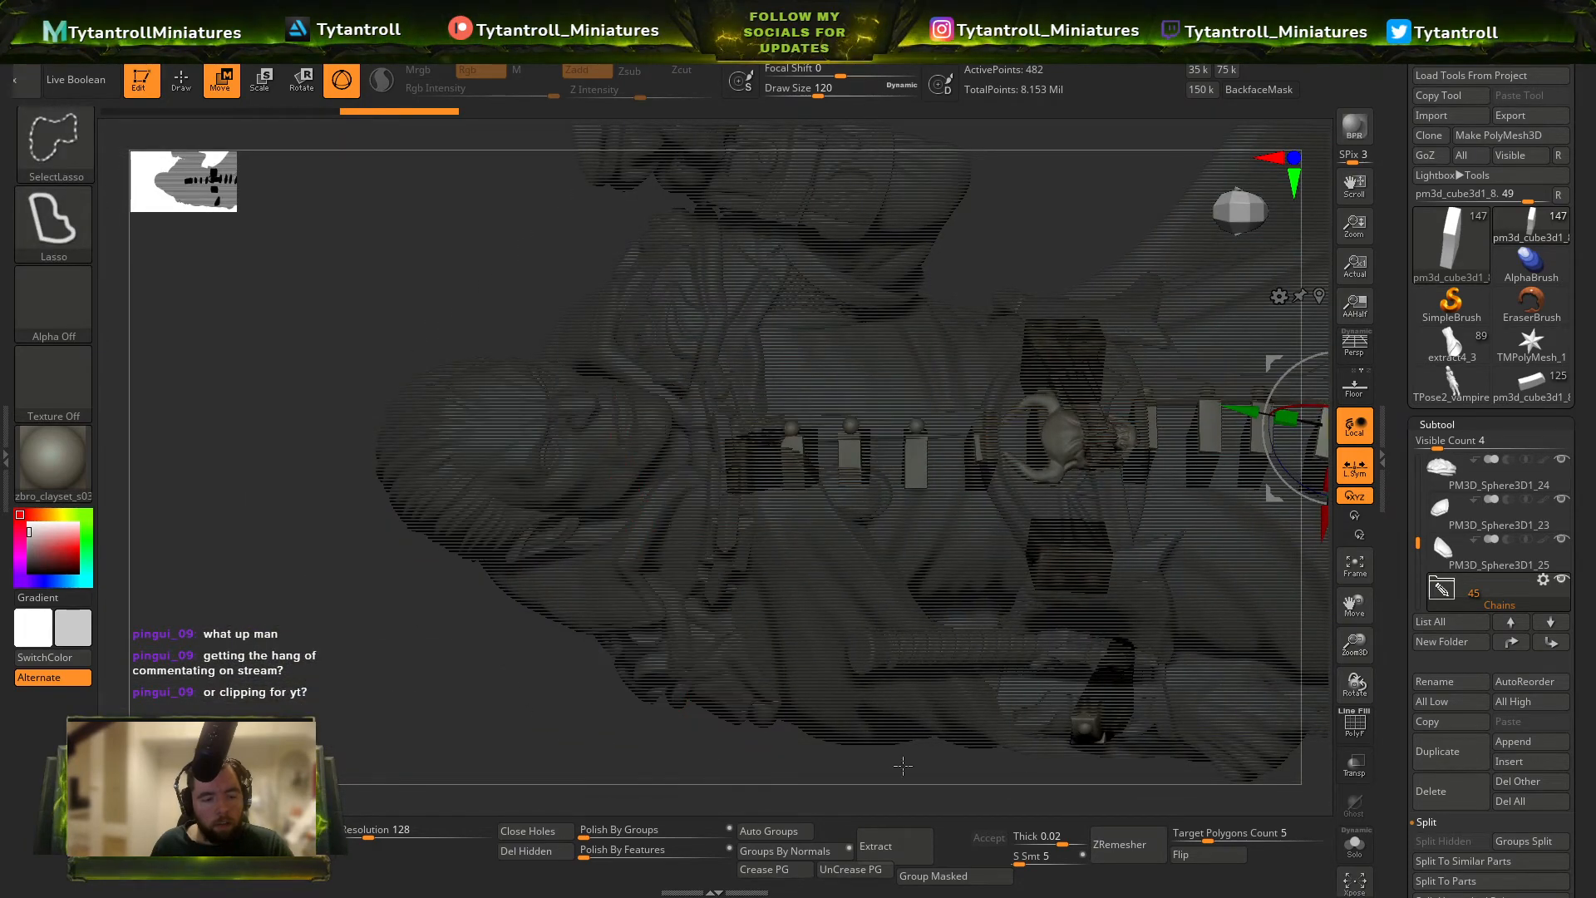
{"action": "left_click_drag", "start_coordinate": [1082, 625], "coordinate": [1060, 794], "text": "ctrl+alt+shift"}
{"action": "right_click_drag", "start_coordinate": [1059, 798], "coordinate": [936, 797], "text": "alt"}
Remove the belt skull and coat buttons from the Transpose selection so that only the fastening tabs remain selected.
{"action": "right_click_drag", "start_coordinate": [878, 442], "coordinate": [893, 478]}
{"action": "mouse_move", "coordinate": [894, 478]}
{"action": "right_mouse_down", "text": "ctrl"}
{"action": "mouse_move", "coordinate": [933, 556]}
{"action": "mouse_move", "coordinate": [723, 499]}
{"action": "mouse_move", "coordinate": [811, 595]}
{"action": "right_mouse_up", "text": "ctrl"}
{"action": "left_click_drag", "start_coordinate": [798, 597], "coordinate": [713, 532], "text": "ctrl+alt+shift"}
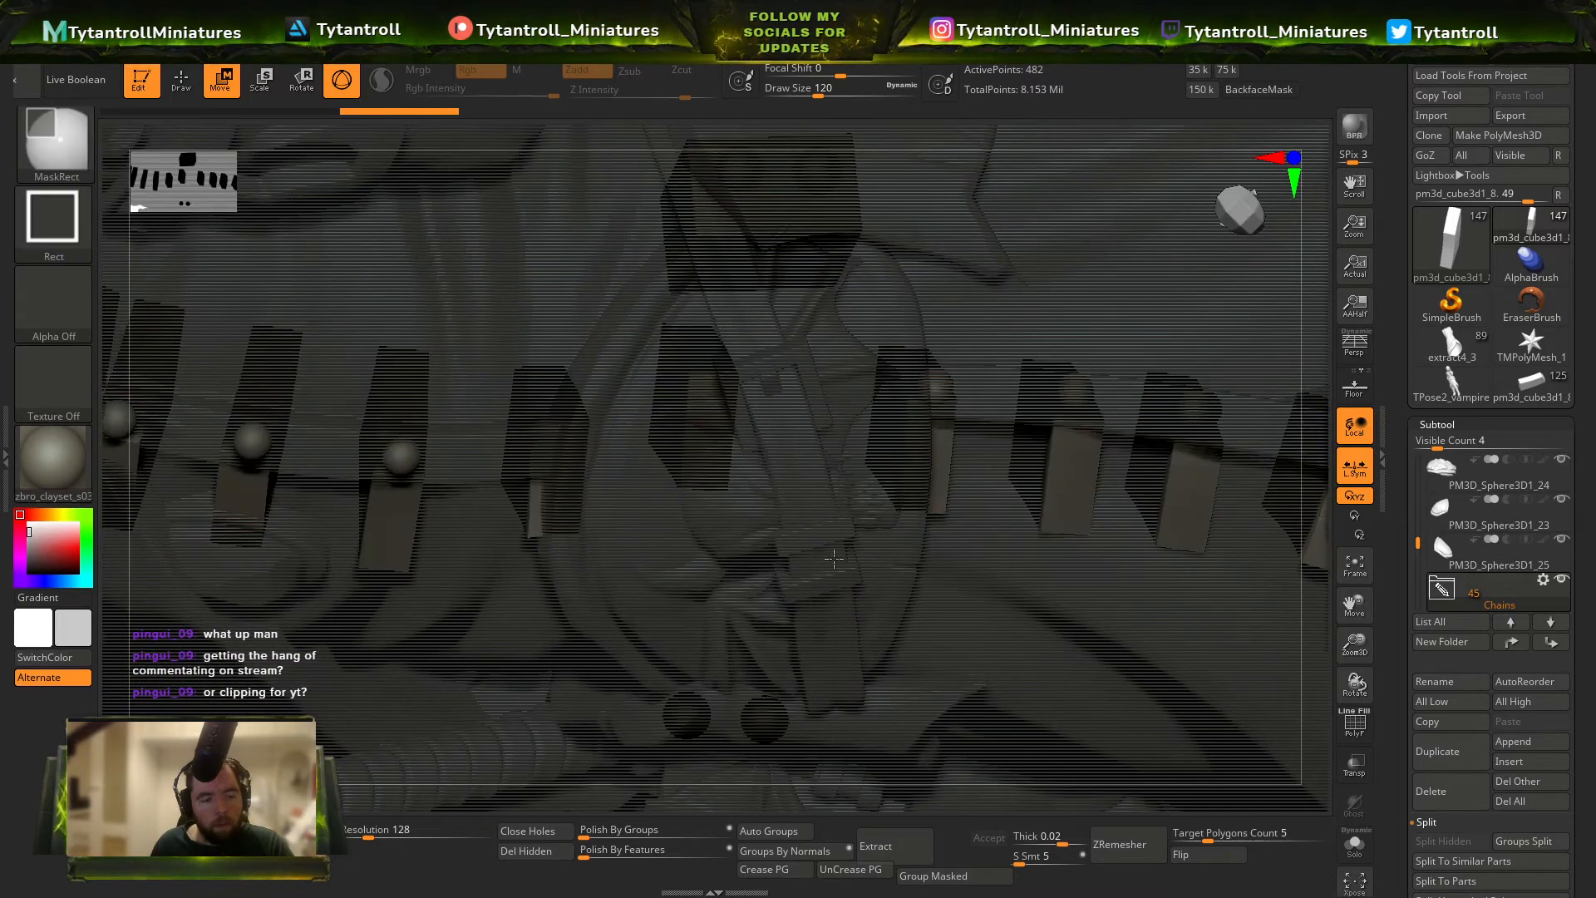
{"action": "mouse_move", "coordinate": [837, 552]}
{"action": "right_mouse_down", "text": "ctrl"}
{"action": "mouse_move", "coordinate": [823, 433]}
{"action": "mouse_move", "coordinate": [1000, 430]}
{"action": "mouse_move", "coordinate": [1185, 326]}
{"action": "mouse_move", "coordinate": [998, 287]}
{"action": "mouse_move", "coordinate": [1056, 532]}
{"action": "mouse_move", "coordinate": [1089, 449]}
{"action": "right_mouse_up", "text": "ctrl"}
{"action": "mouse_move", "coordinate": [1089, 449]}
{"action": "right_mouse_down"}
{"action": "mouse_move", "coordinate": [1171, 488]}
{"action": "mouse_move", "coordinate": [1047, 538]}
{"action": "mouse_move", "coordinate": [1069, 541]}
{"action": "mouse_move", "coordinate": [1019, 574]}
{"action": "mouse_move", "coordinate": [1085, 665]}
{"action": "right_mouse_up"}
{"action": "key", "text": "q"}
{"action": "right_click_drag", "start_coordinate": [977, 250], "coordinate": [906, 532], "text": "alt"}
{"action": "mouse_move", "coordinate": [906, 532]}
{"action": "right_mouse_down"}
{"action": "mouse_move", "coordinate": [1164, 549]}
{"action": "mouse_move", "coordinate": [1240, 511]}
{"action": "right_mouse_up"}
{"action": "key", "text": "w"}
{"action": "mouse_move", "coordinate": [998, 474]}
{"action": "right_mouse_down"}
{"action": "mouse_move", "coordinate": [1081, 471]}
{"action": "mouse_move", "coordinate": [1147, 513]}
{"action": "mouse_move", "coordinate": [1058, 491]}
{"action": "mouse_move", "coordinate": [1018, 398]}
{"action": "mouse_move", "coordinate": [1114, 248]}
{"action": "right_mouse_up"}
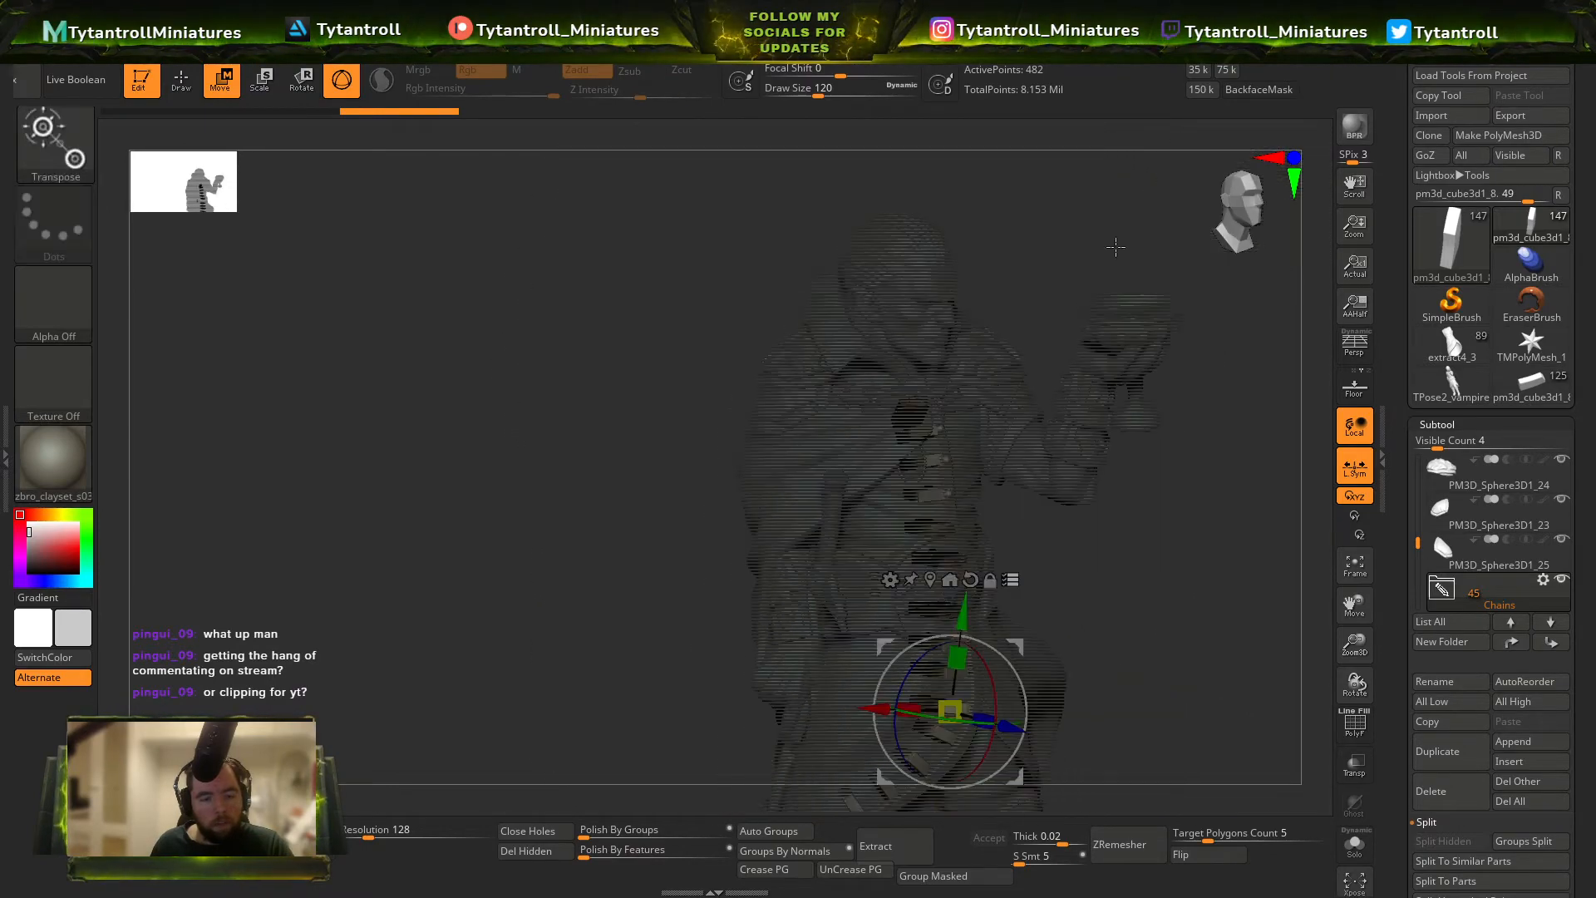
{"action": "right_click_drag", "start_coordinate": [1209, 653], "coordinate": [1197, 455], "text": "alt"}
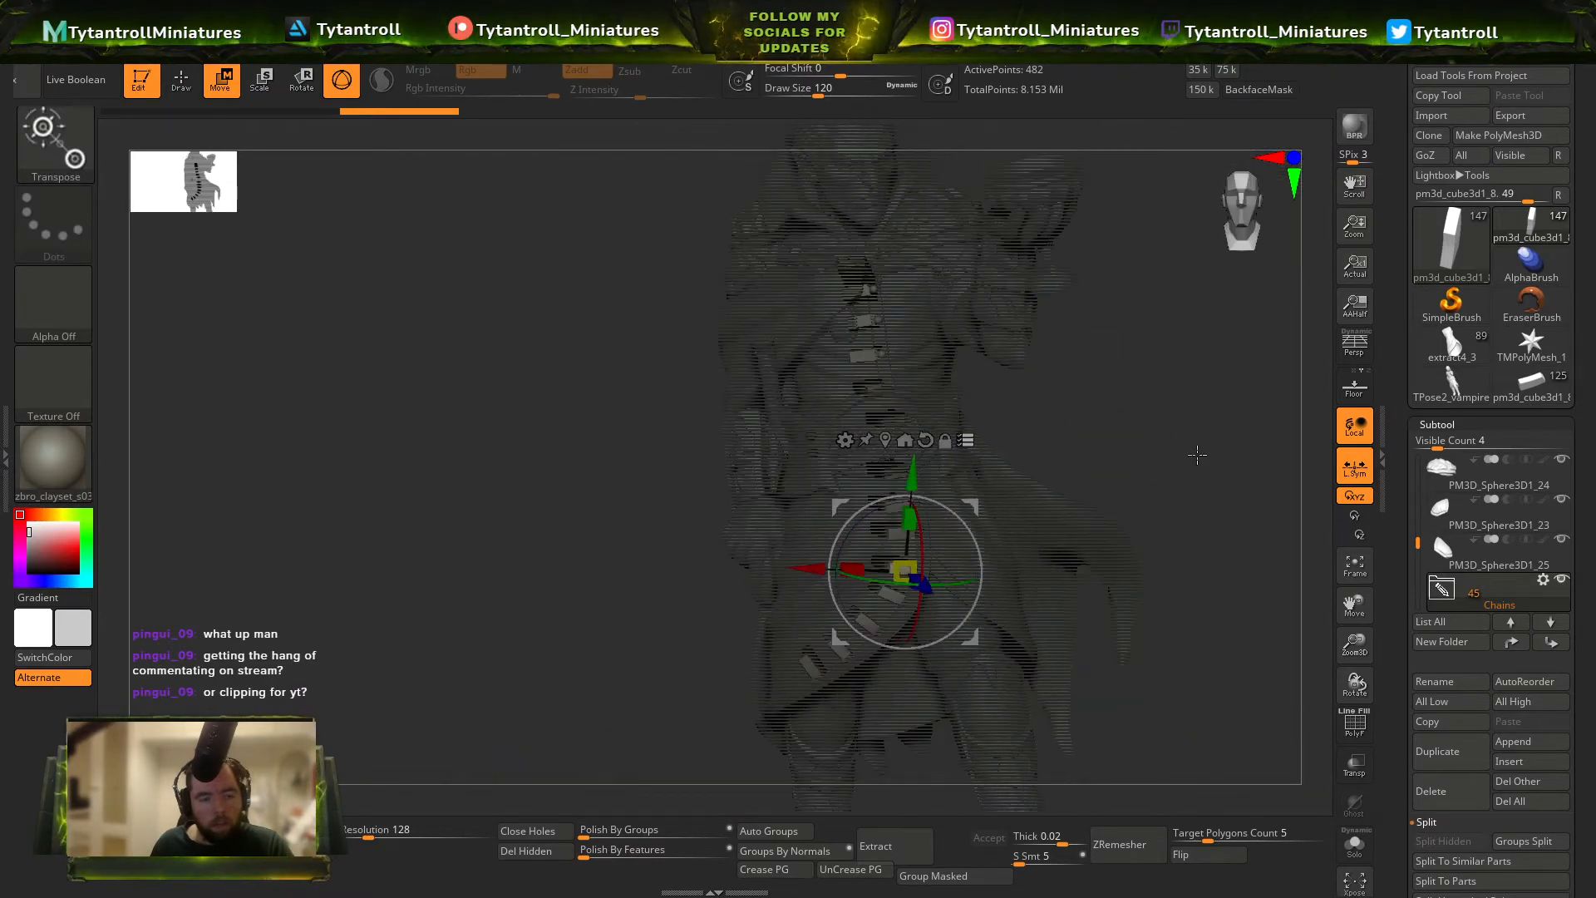
Create a new subtool folder named Bucklethings for the coat's fastening tabs.
{"action": "left_click", "coordinate": [1543, 579]}
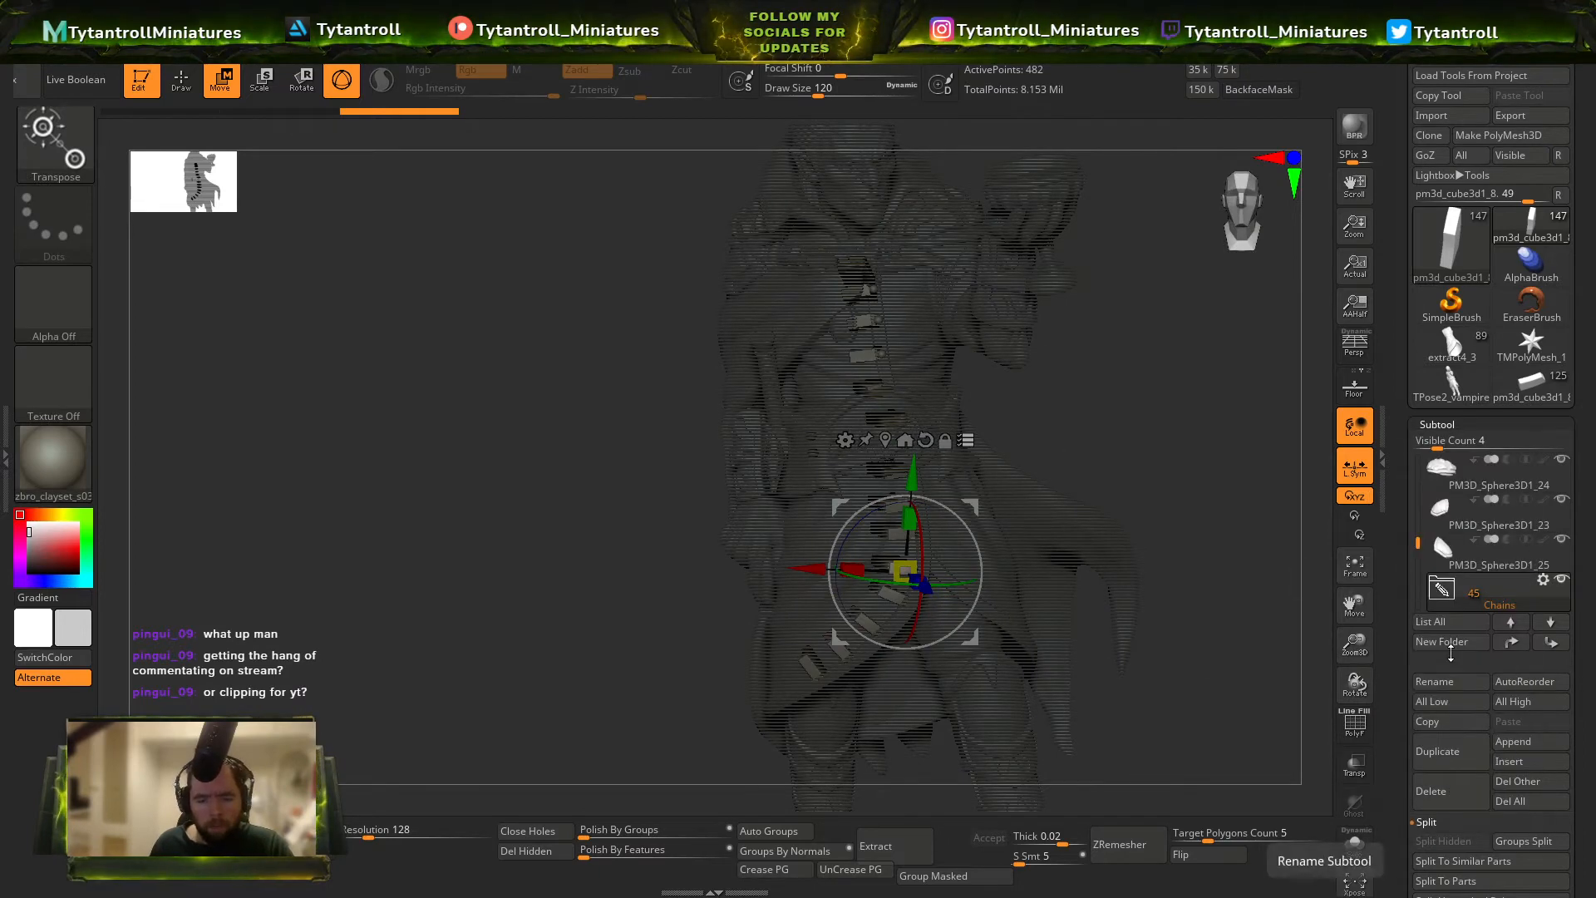
{"action": "left_click", "coordinate": [1454, 641]}
{"action": "key", "text": "Return"}
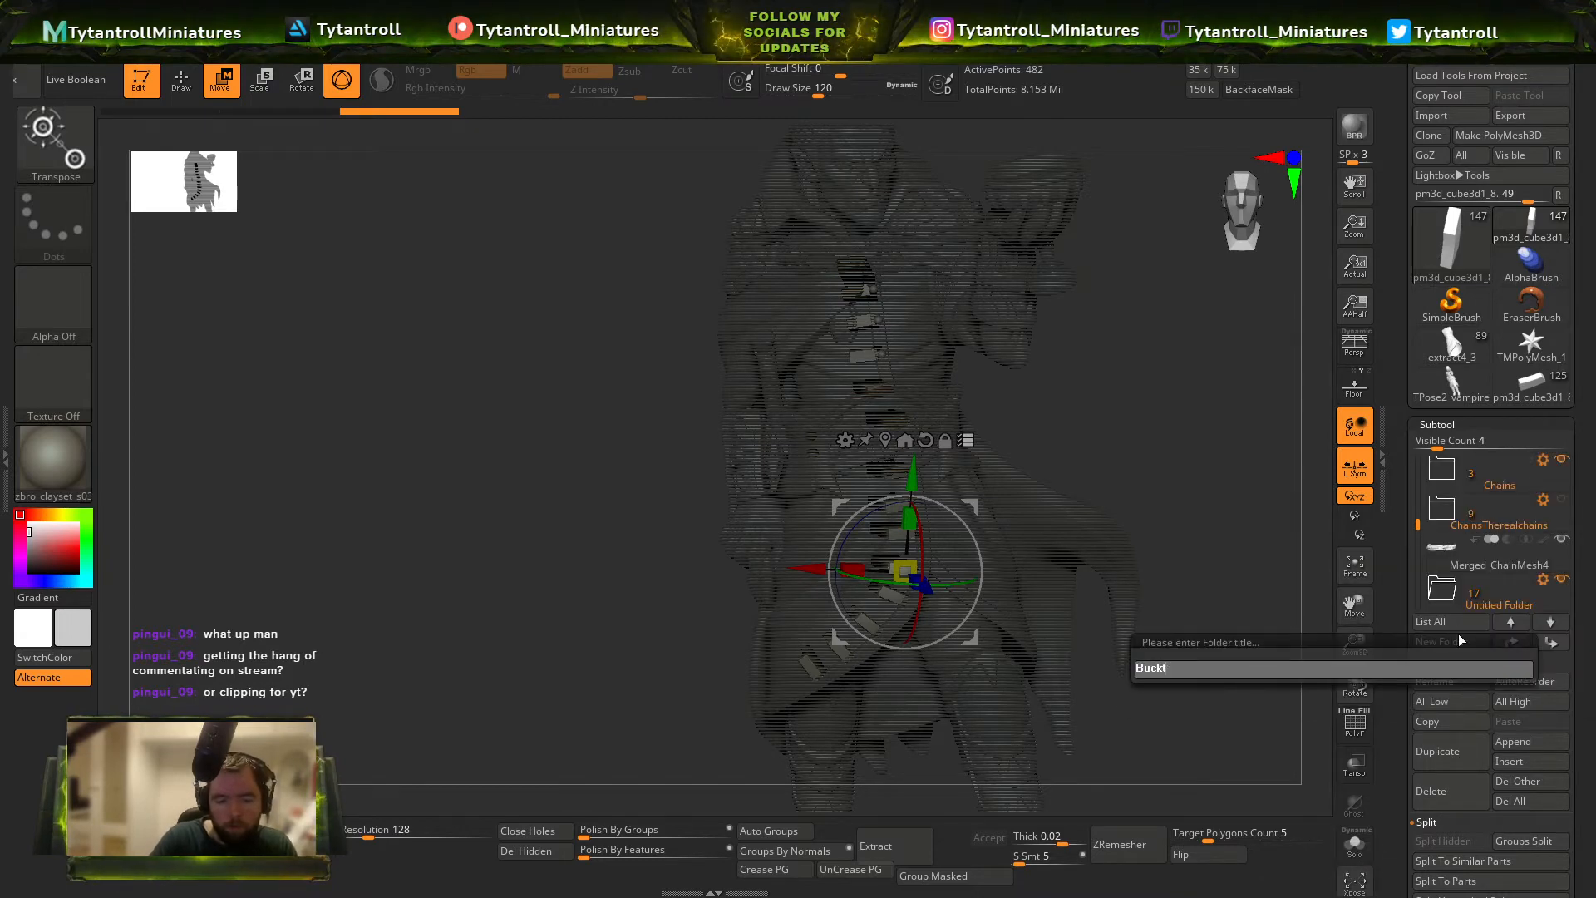
{"action": "type", "text": "Bucklethings"}
{"action": "key", "text": "Return"}
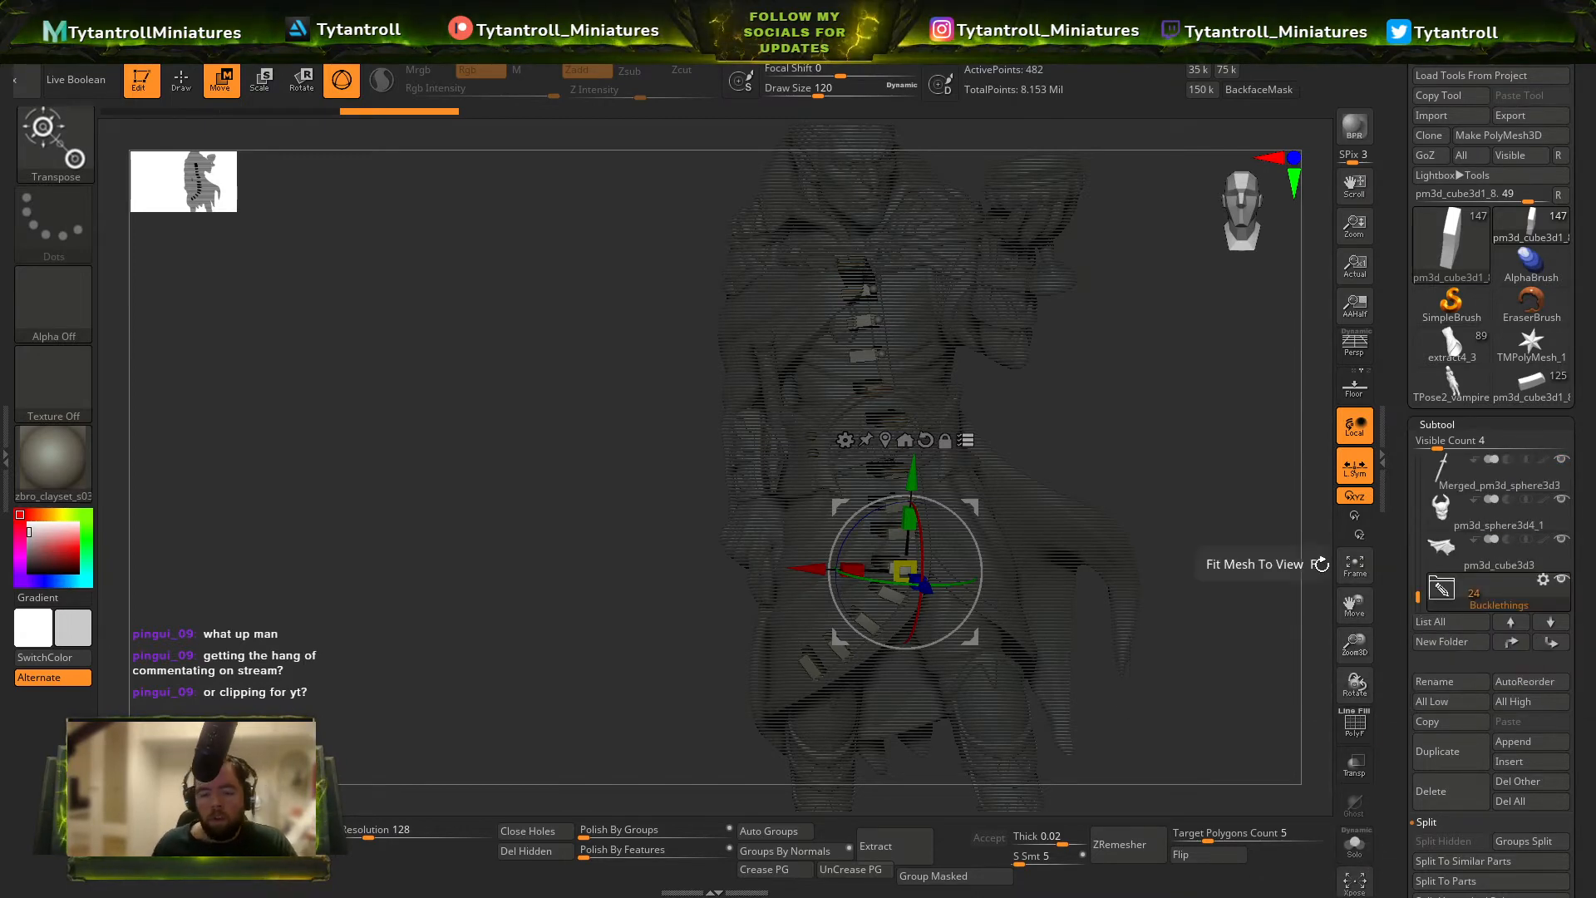
Apply Transpose Set to the Bucklethings folder and merge its subtools into a single mesh.
{"action": "left_click", "coordinate": [1546, 584]}
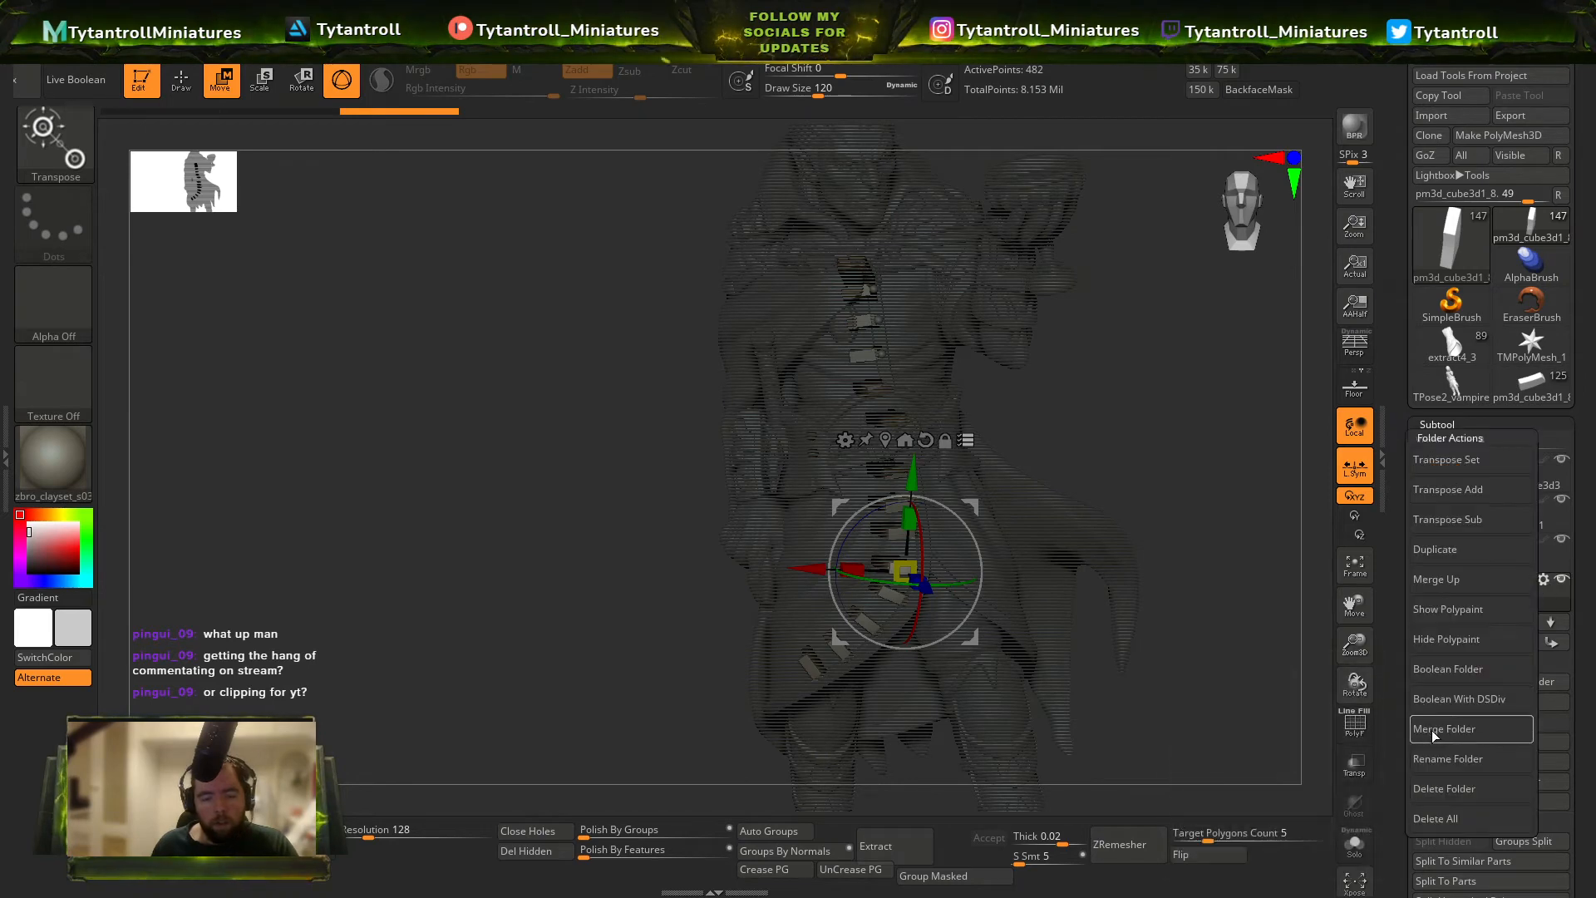
{"action": "left_click", "coordinate": [1544, 581]}
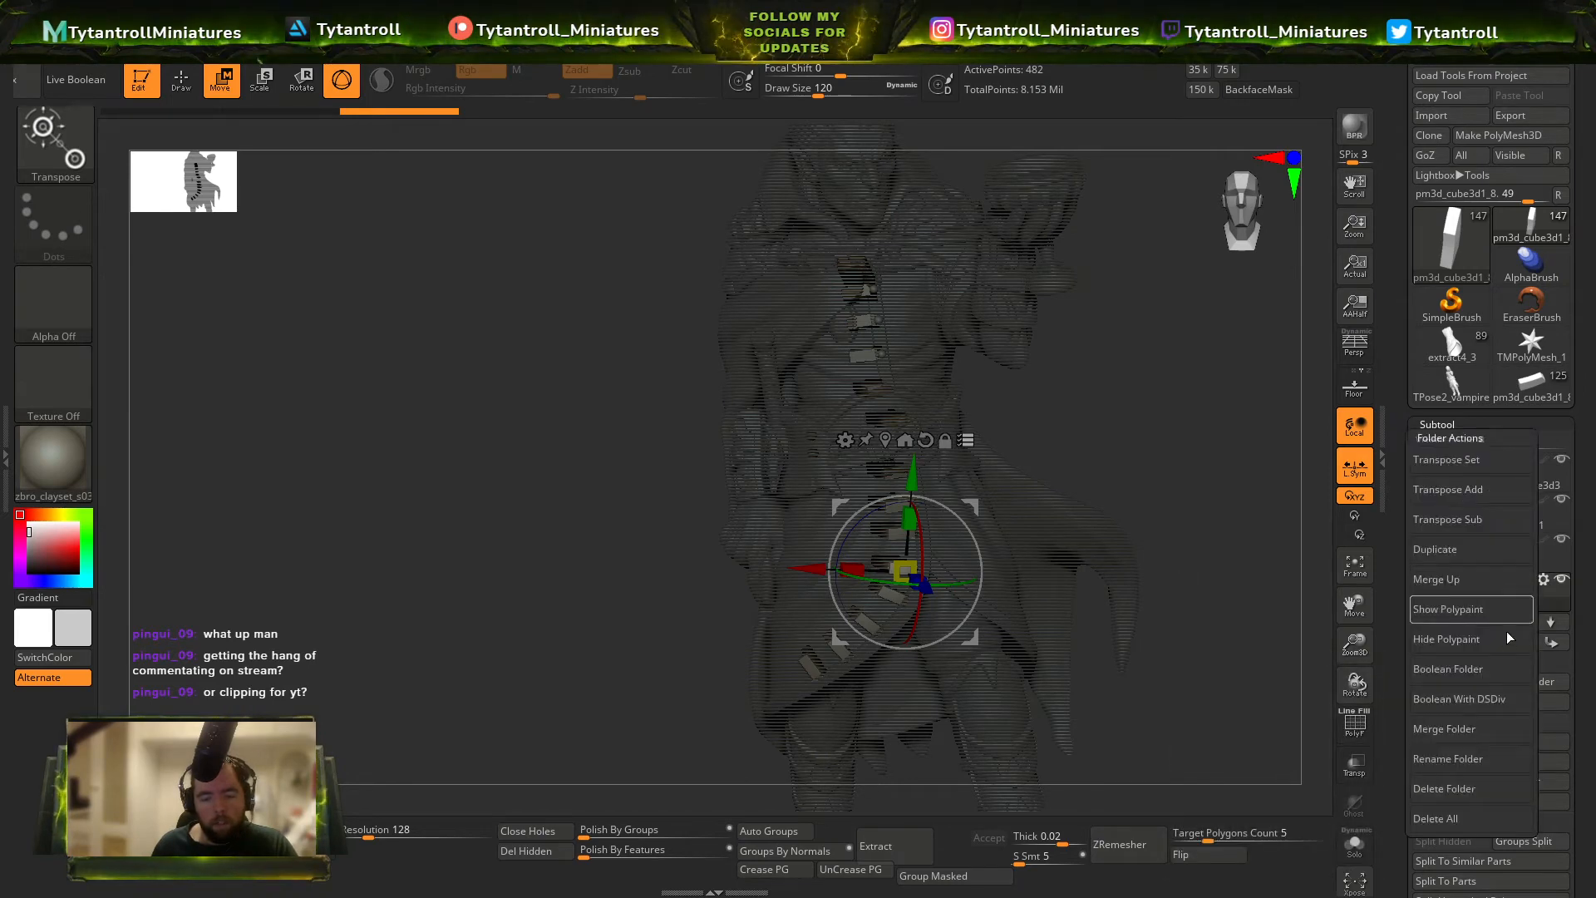
{"action": "left_click", "coordinate": [1453, 466]}
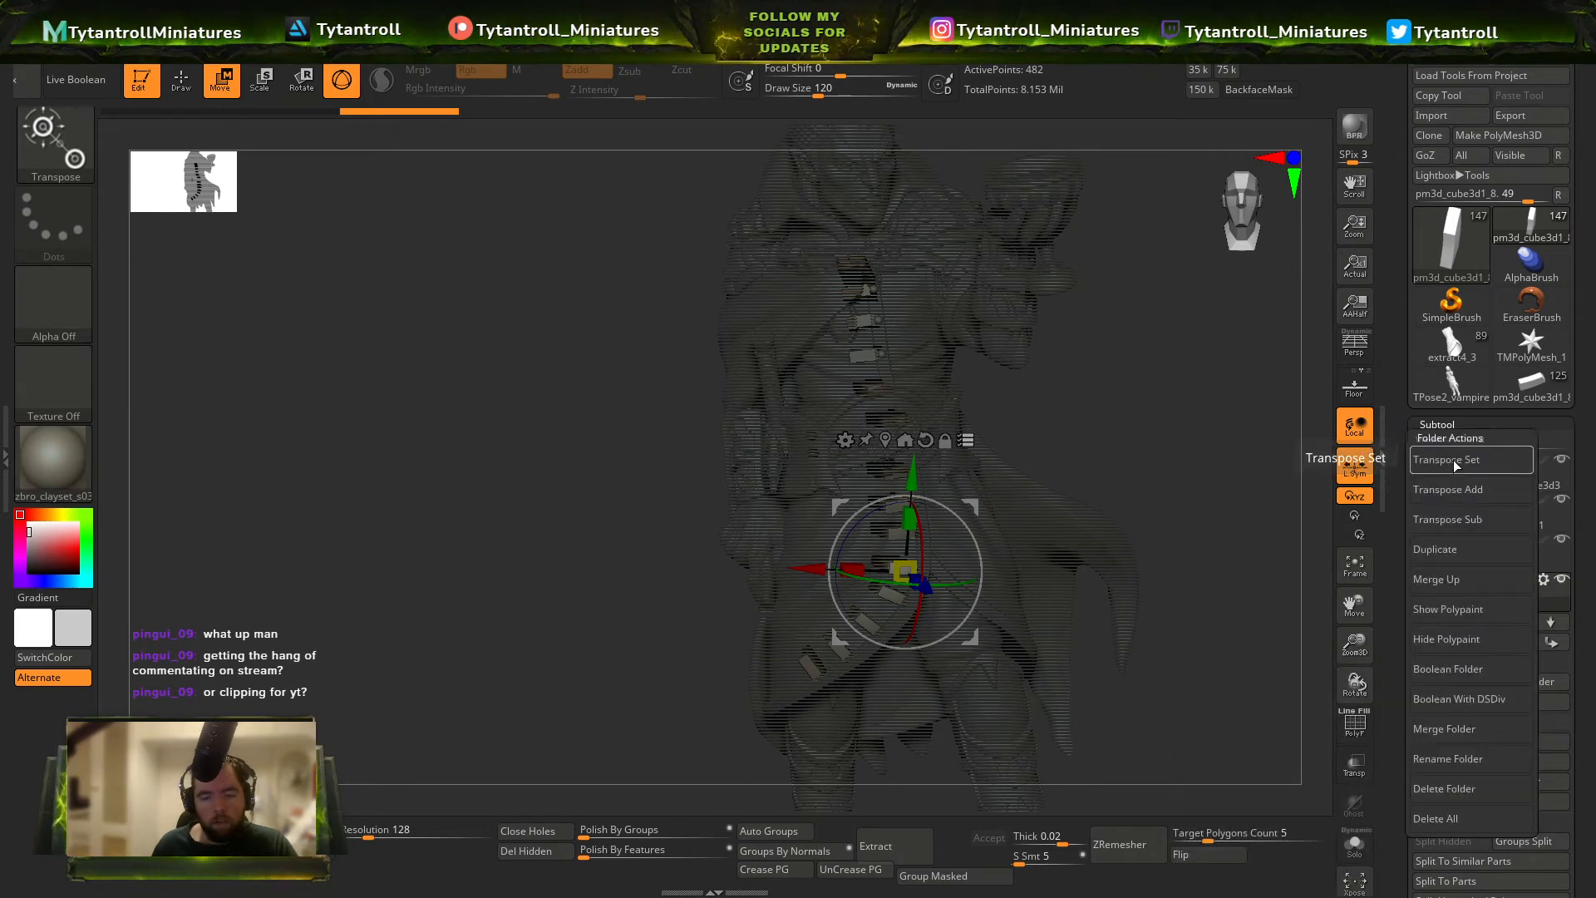
{"action": "left_click_drag", "start_coordinate": [1164, 466], "coordinate": [648, 474]}
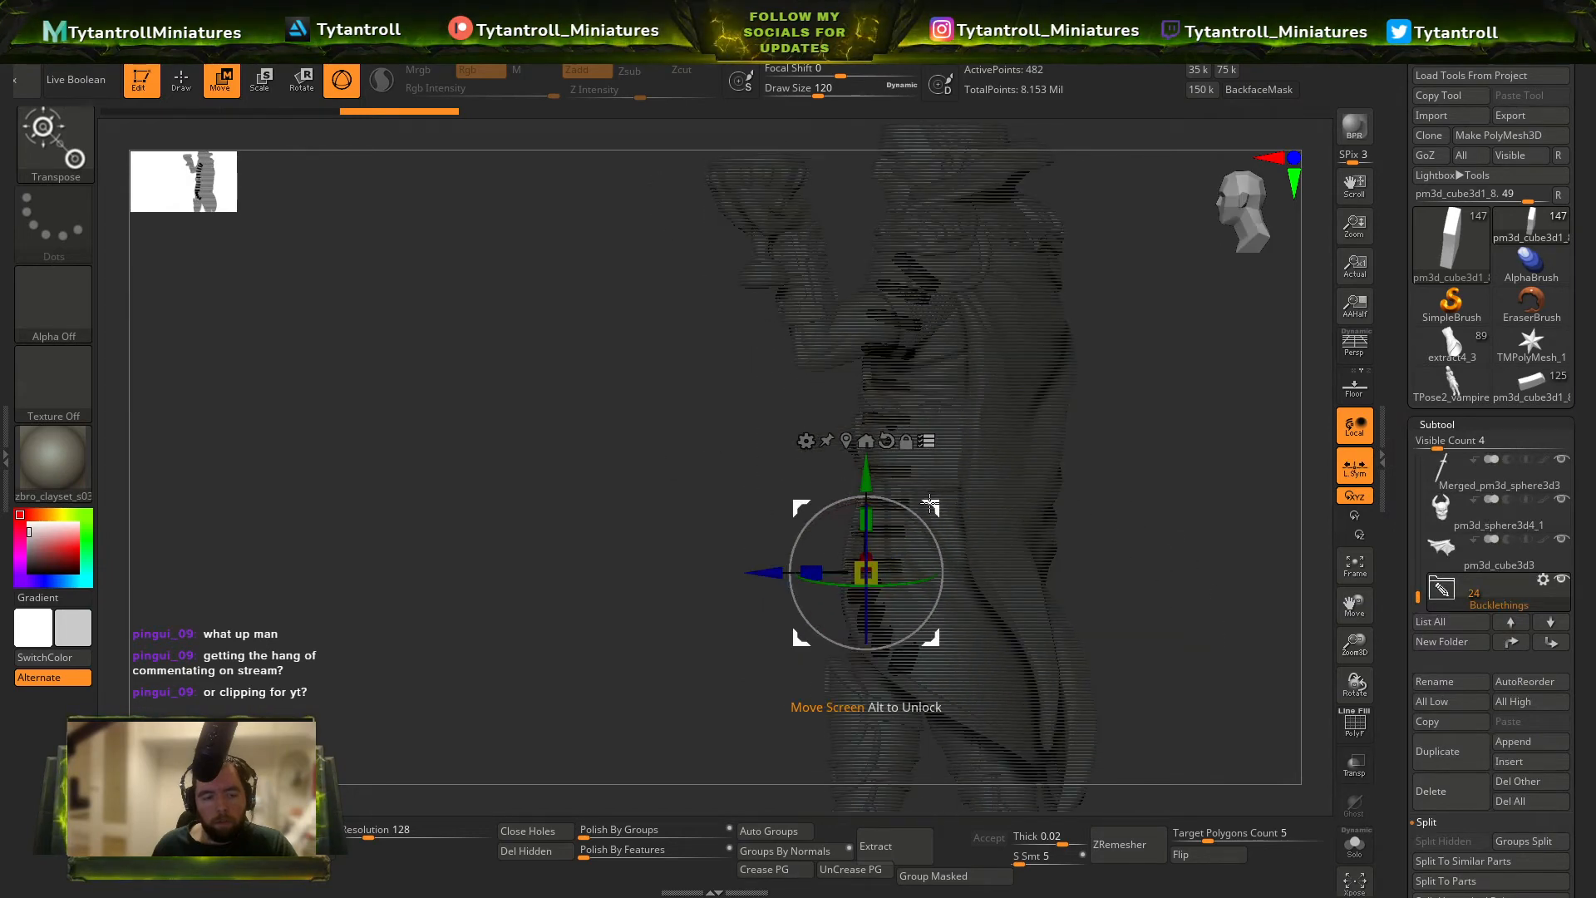
{"action": "left_click_drag", "start_coordinate": [930, 503], "coordinate": [776, 503]}
{"action": "left_click_drag", "start_coordinate": [953, 497], "coordinate": [1015, 445]}
{"action": "left_click_drag", "start_coordinate": [858, 421], "coordinate": [1044, 629], "text": "alt"}
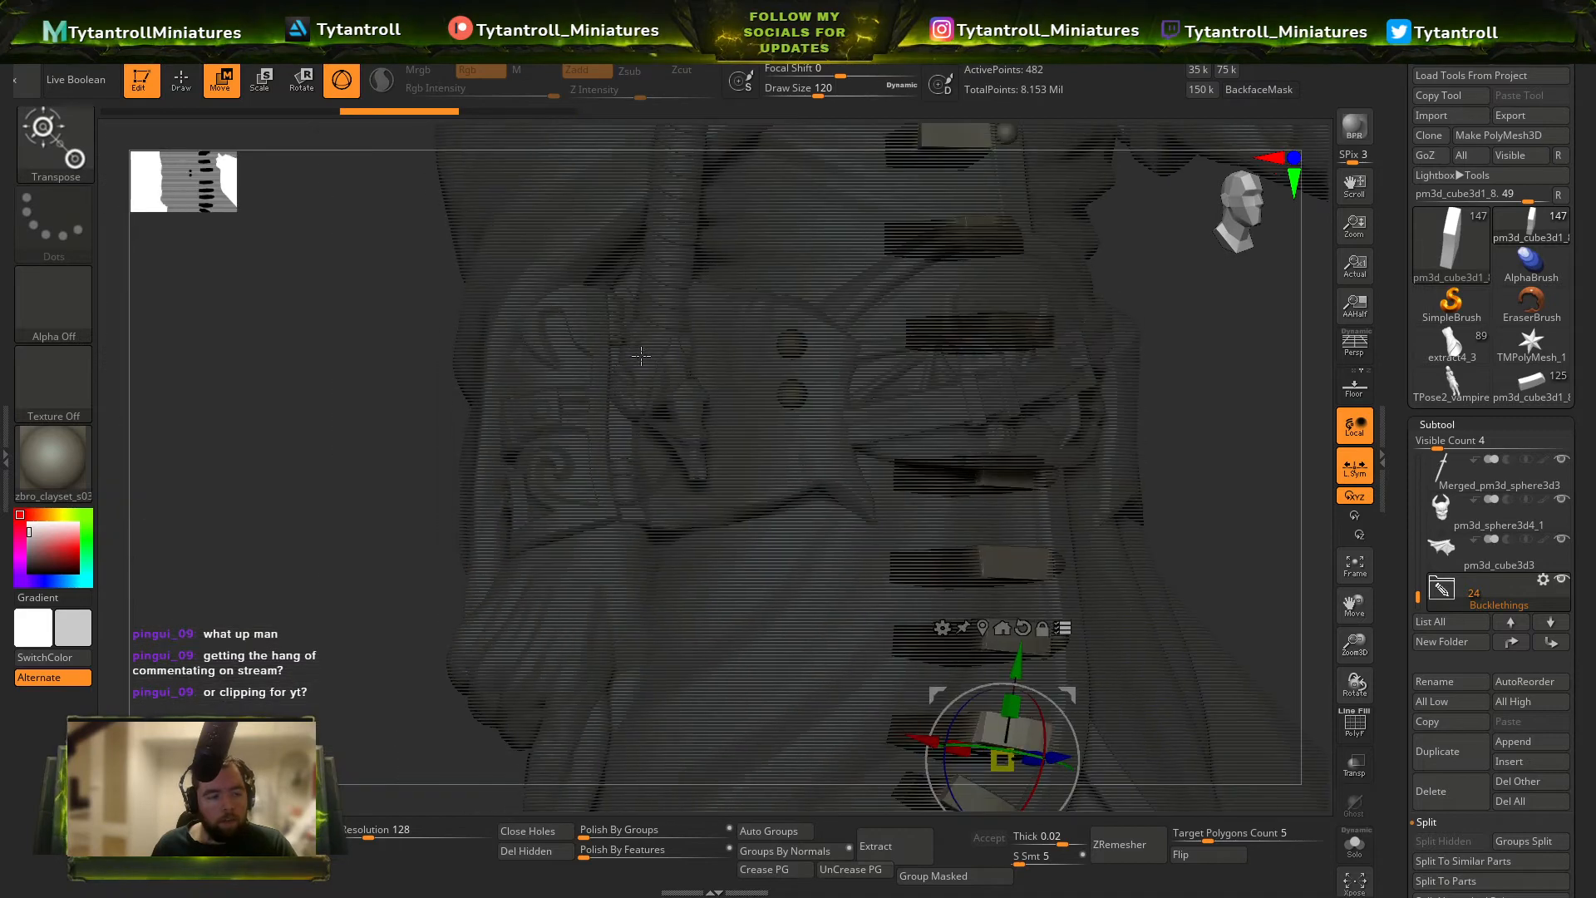
{"action": "left_click", "coordinate": [1542, 580]}
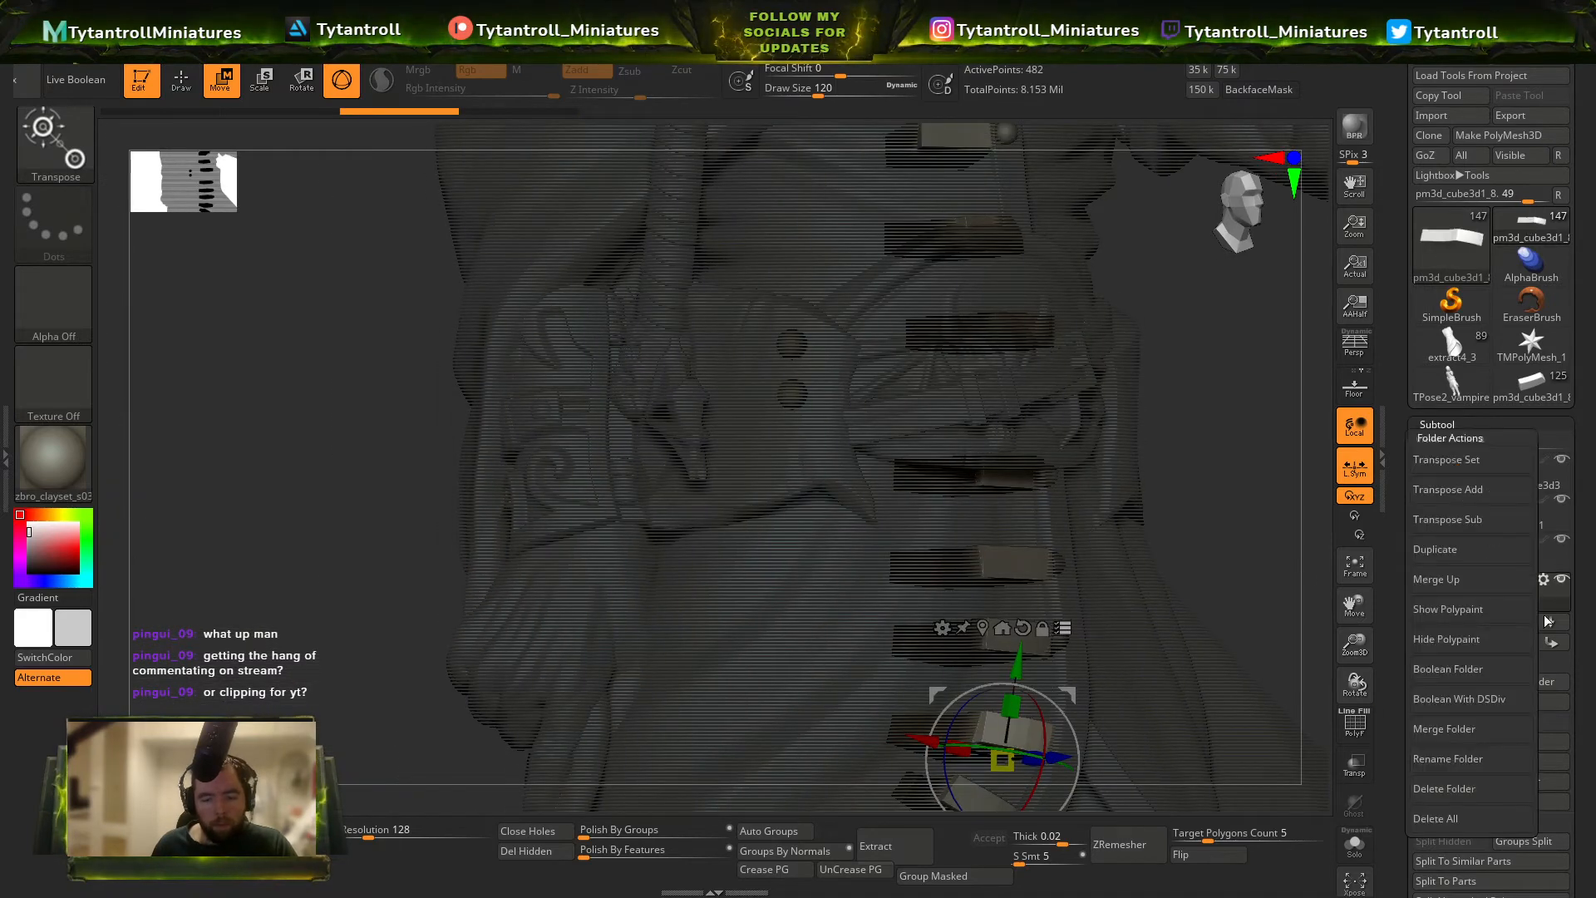
{"action": "left_click", "coordinate": [1476, 727]}
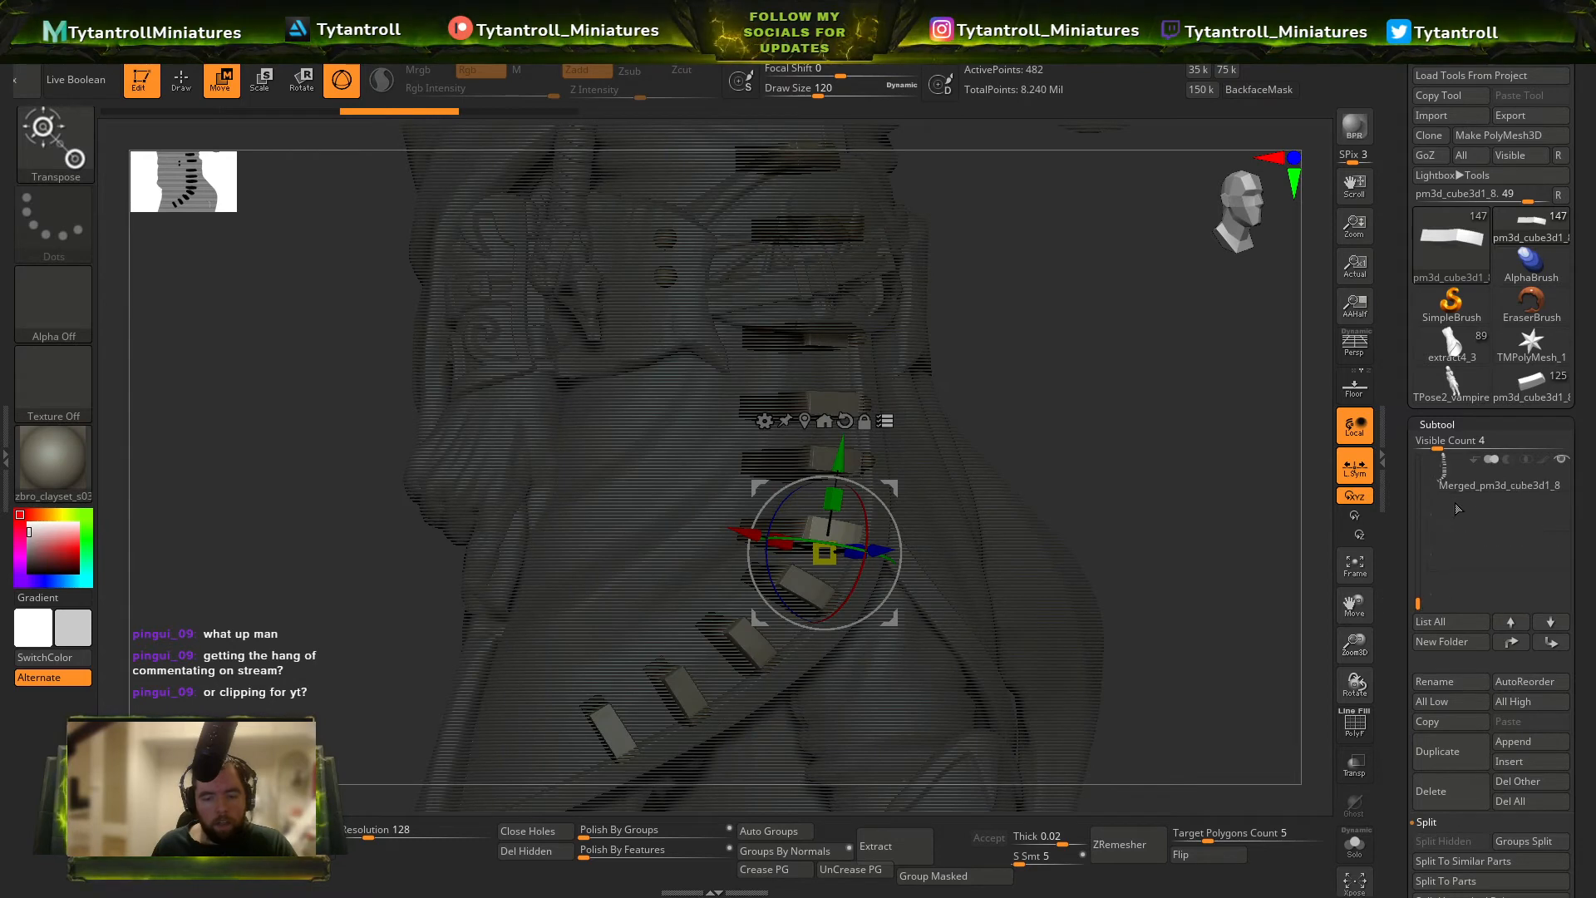
Select the merged tabs subtool, subdivide it, and show its polyframe in Draw mode.
{"action": "left_click", "coordinate": [1450, 484]}
{"action": "mouse_move", "coordinate": [1113, 524]}
{"action": "right_mouse_down", "text": "ctrl"}
{"action": "mouse_move", "coordinate": [1122, 463]}
{"action": "mouse_move", "coordinate": [1152, 498]}
{"action": "mouse_move", "coordinate": [1110, 500]}
{"action": "right_mouse_up", "text": "ctrl"}
{"action": "key", "text": "ctrl+d"}
{"action": "key", "text": "shift+f"}
{"action": "key", "text": "shift+f"}
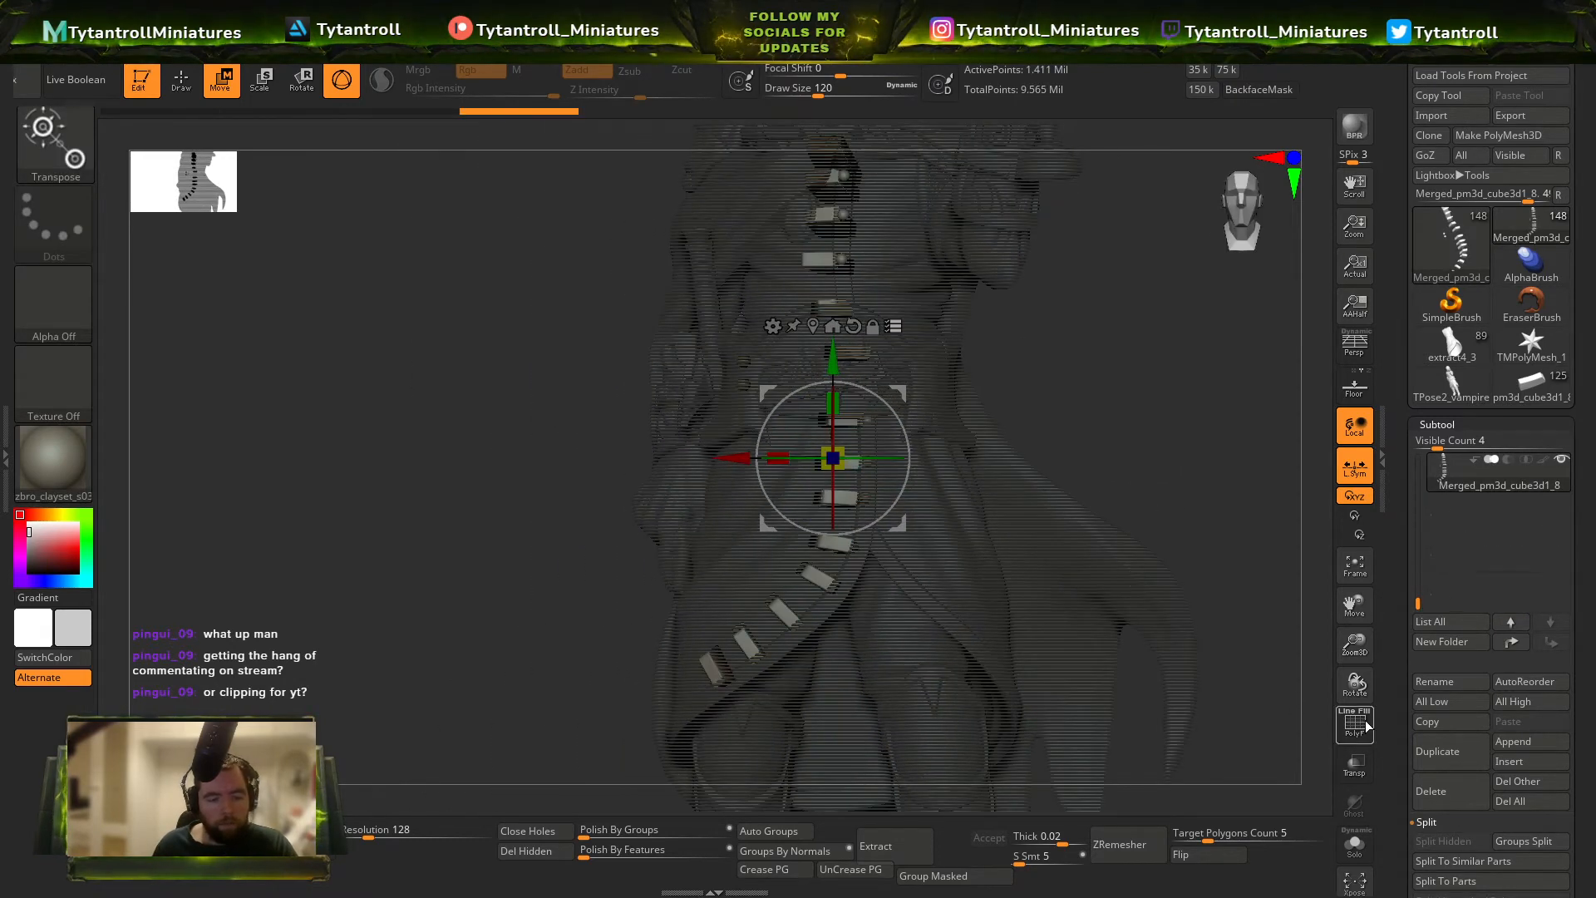
{"action": "left_click", "coordinate": [1368, 726]}
{"action": "right_click_drag", "start_coordinate": [948, 453], "coordinate": [950, 512], "text": "ctrl"}
{"action": "key", "text": "q"}
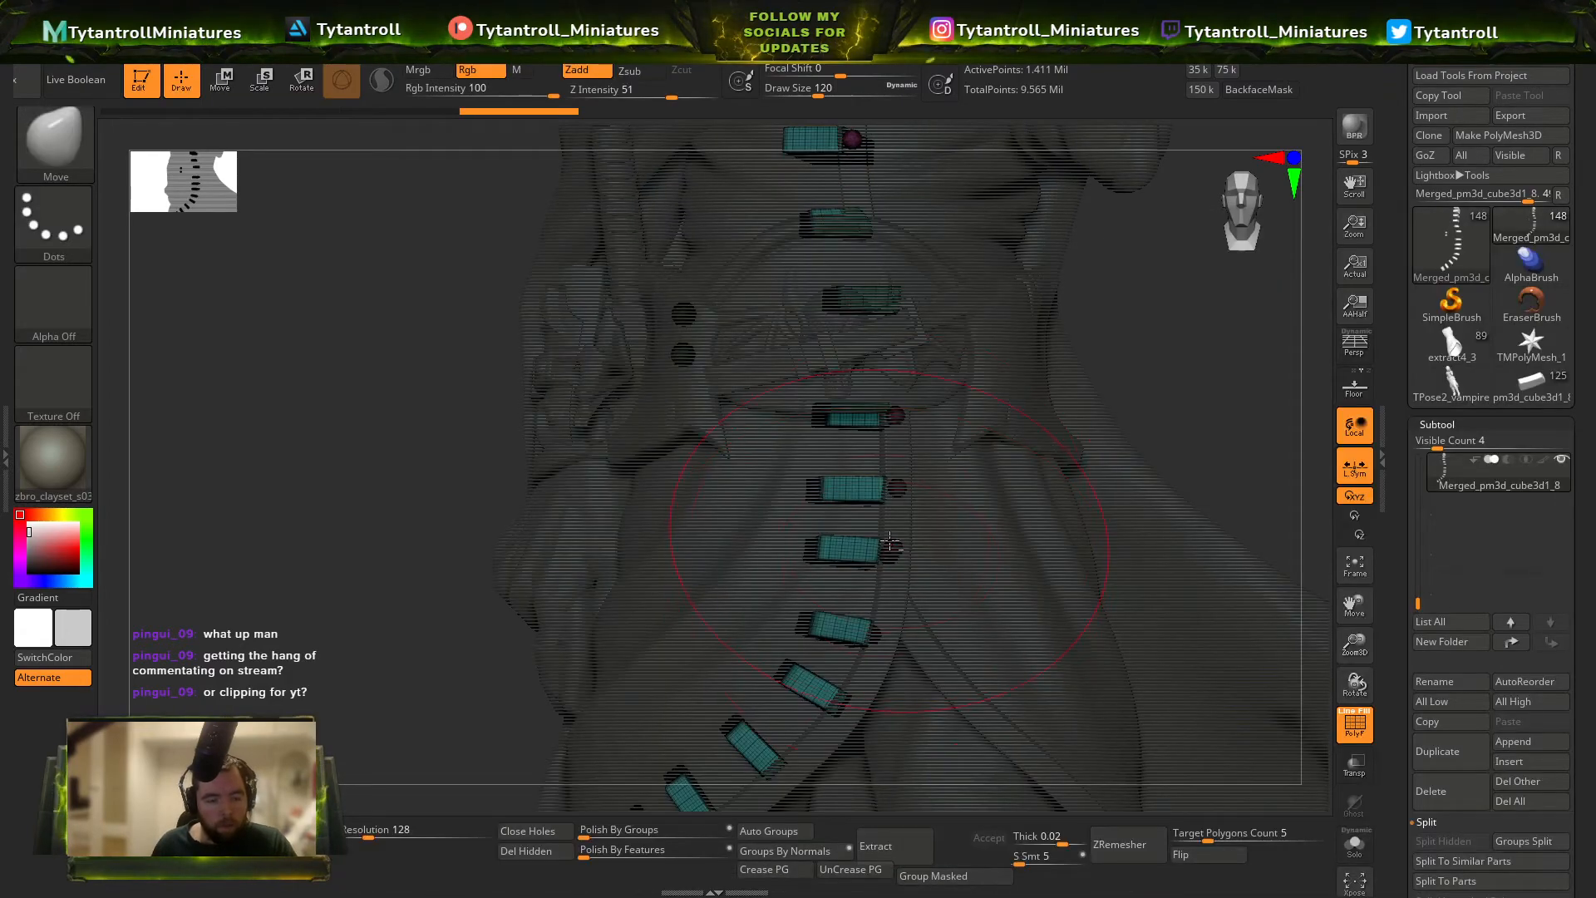
Clear the masking around the merged tabs and switch to the Move Topological brush.
{"action": "left_click_drag", "start_coordinate": [889, 542], "coordinate": [893, 553]}
{"action": "mouse_move", "coordinate": [954, 556]}
{"action": "right_mouse_down", "text": "ctrl"}
{"action": "mouse_move", "coordinate": [956, 600]}
{"action": "mouse_move", "coordinate": [842, 517]}
{"action": "right_mouse_up", "text": "ctrl"}
{"action": "left_click_drag", "start_coordinate": [896, 552], "coordinate": [838, 531]}
{"action": "mouse_move", "coordinate": [837, 528]}
{"action": "right_mouse_down"}
{"action": "mouse_move", "coordinate": [944, 538]}
{"action": "mouse_move", "coordinate": [998, 566]}
{"action": "mouse_move", "coordinate": [914, 582]}
{"action": "right_mouse_up"}
{"action": "key", "text": "b"}
{"action": "key", "text": "m"}
{"action": "key", "text": "t"}
{"action": "left_click_drag", "start_coordinate": [909, 585], "coordinate": [848, 553]}
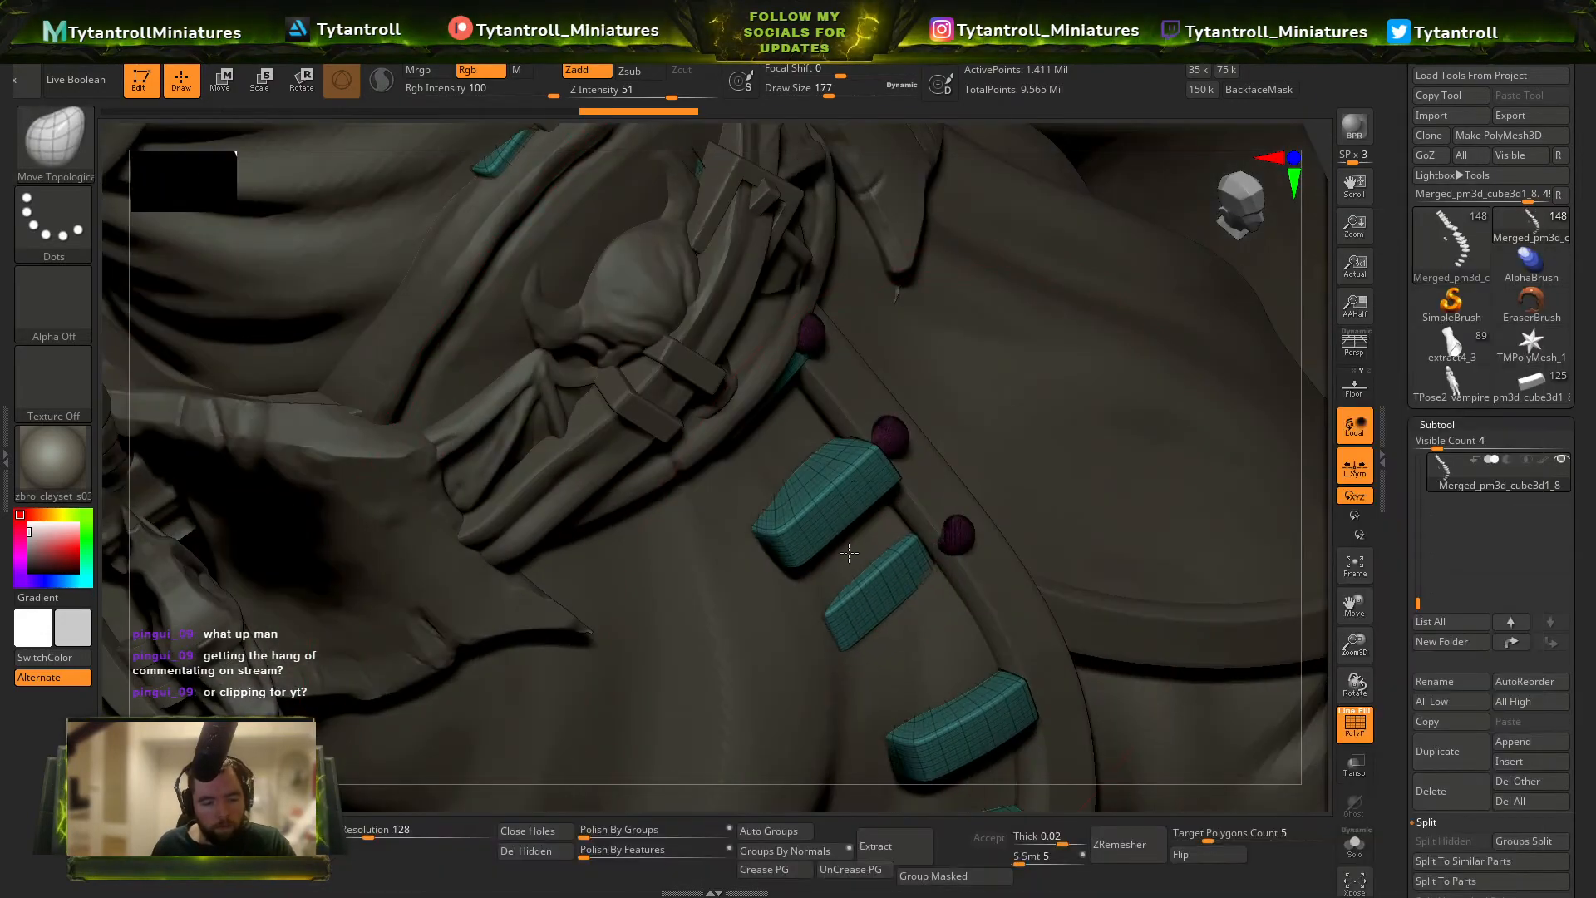
Move the buttons and tabs just below the belt buckle to fit the coat's edge trim, using Move Topological.
{"action": "right_click_drag", "start_coordinate": [936, 545], "coordinate": [961, 529]}
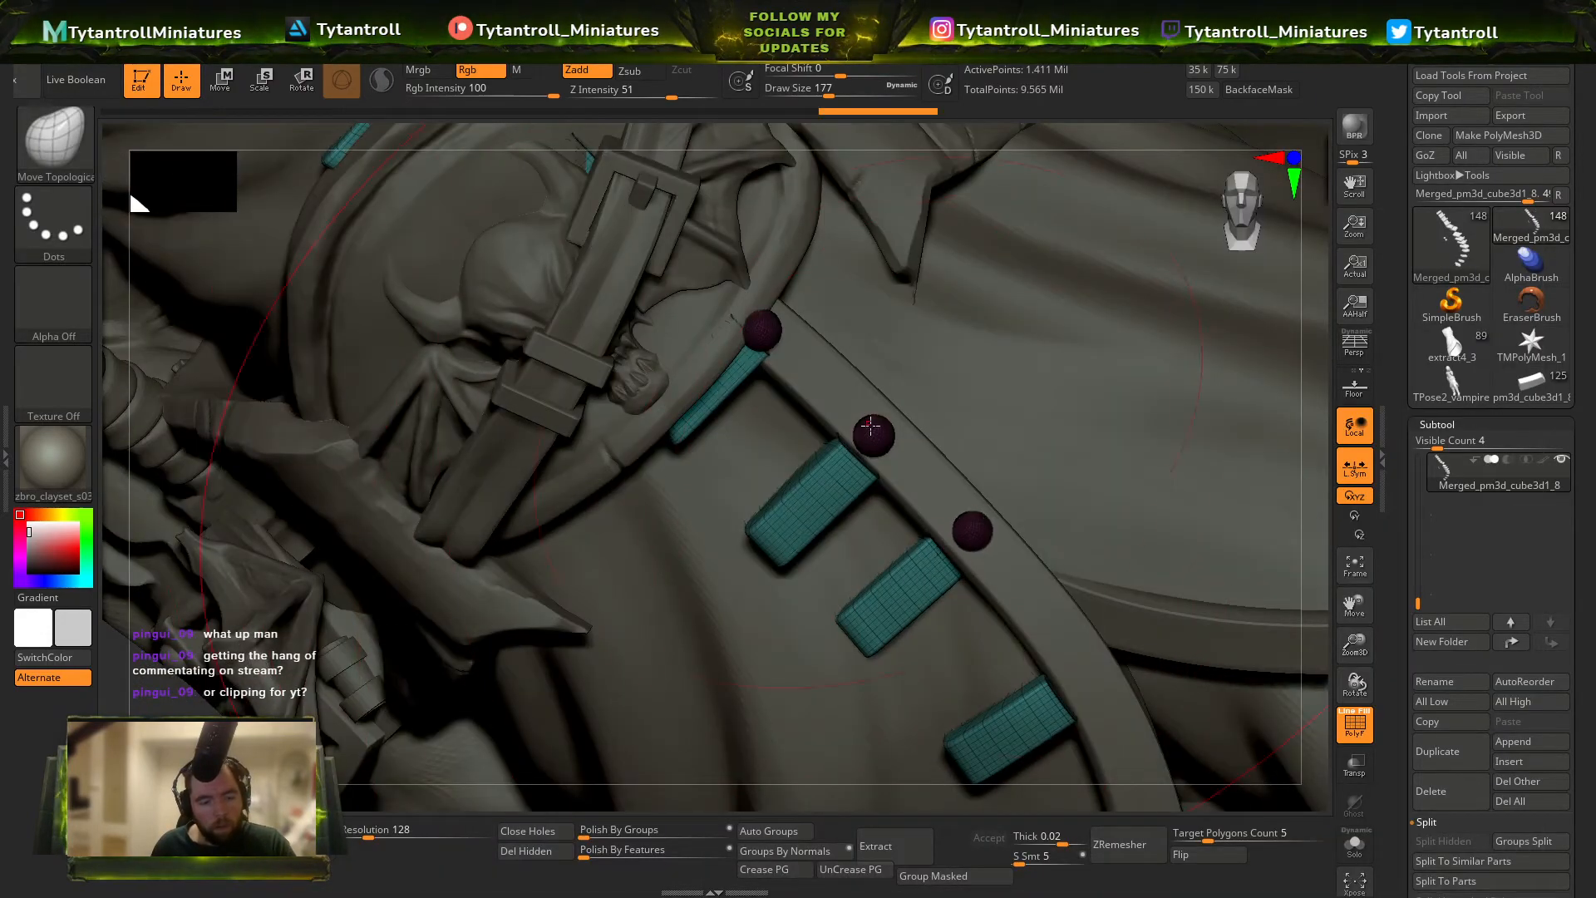
{"action": "right_click_drag", "start_coordinate": [839, 472], "coordinate": [807, 436]}
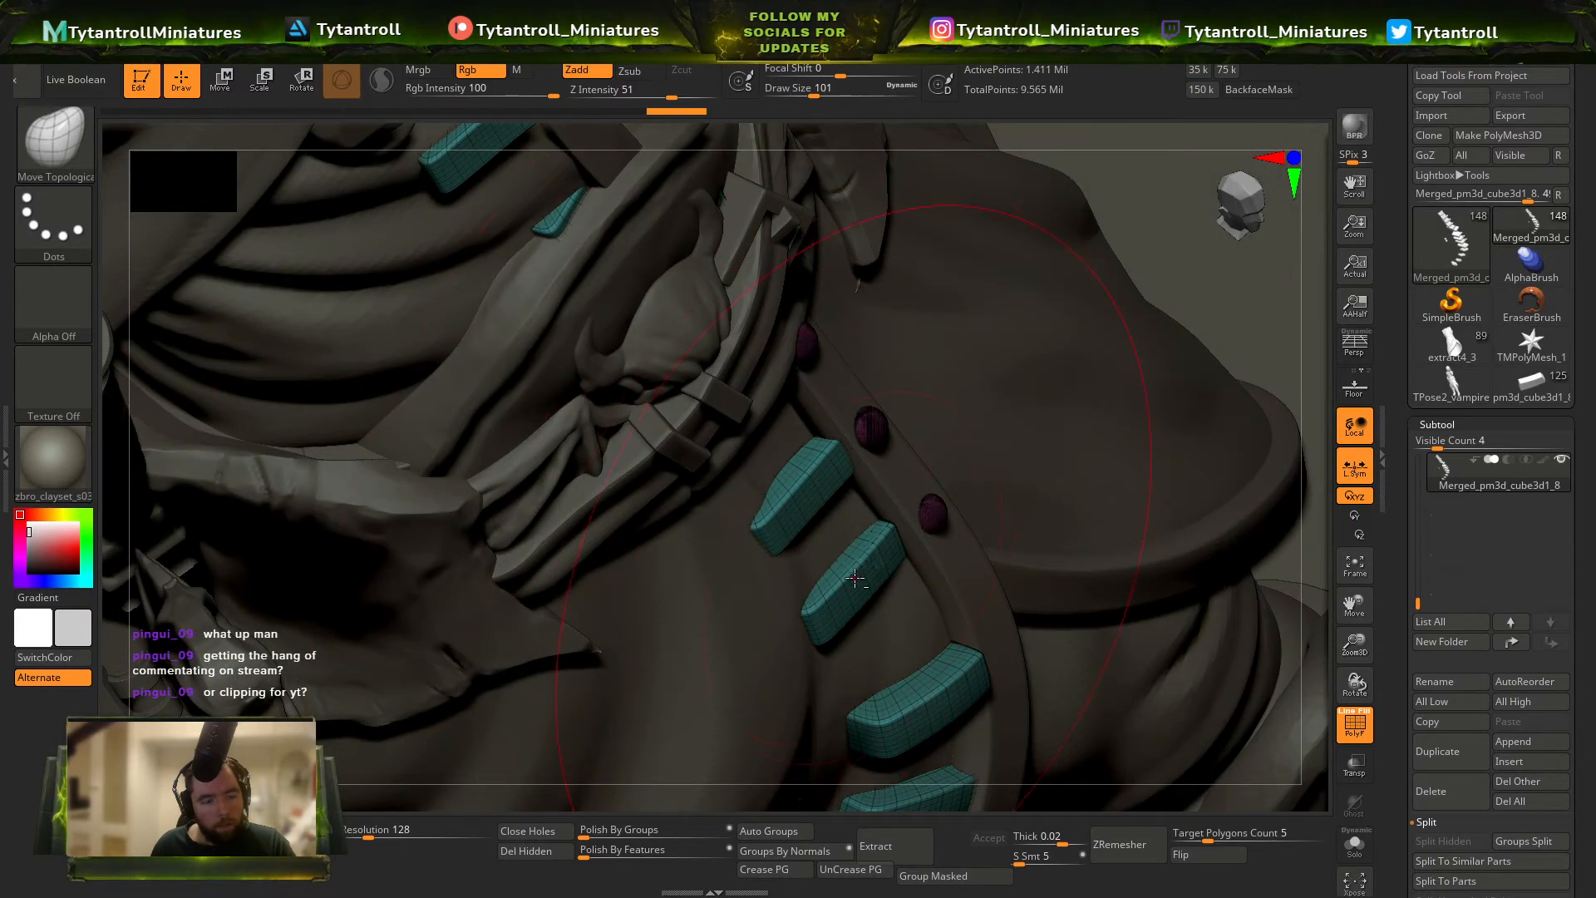
{"action": "right_click_drag", "start_coordinate": [888, 555], "coordinate": [790, 441]}
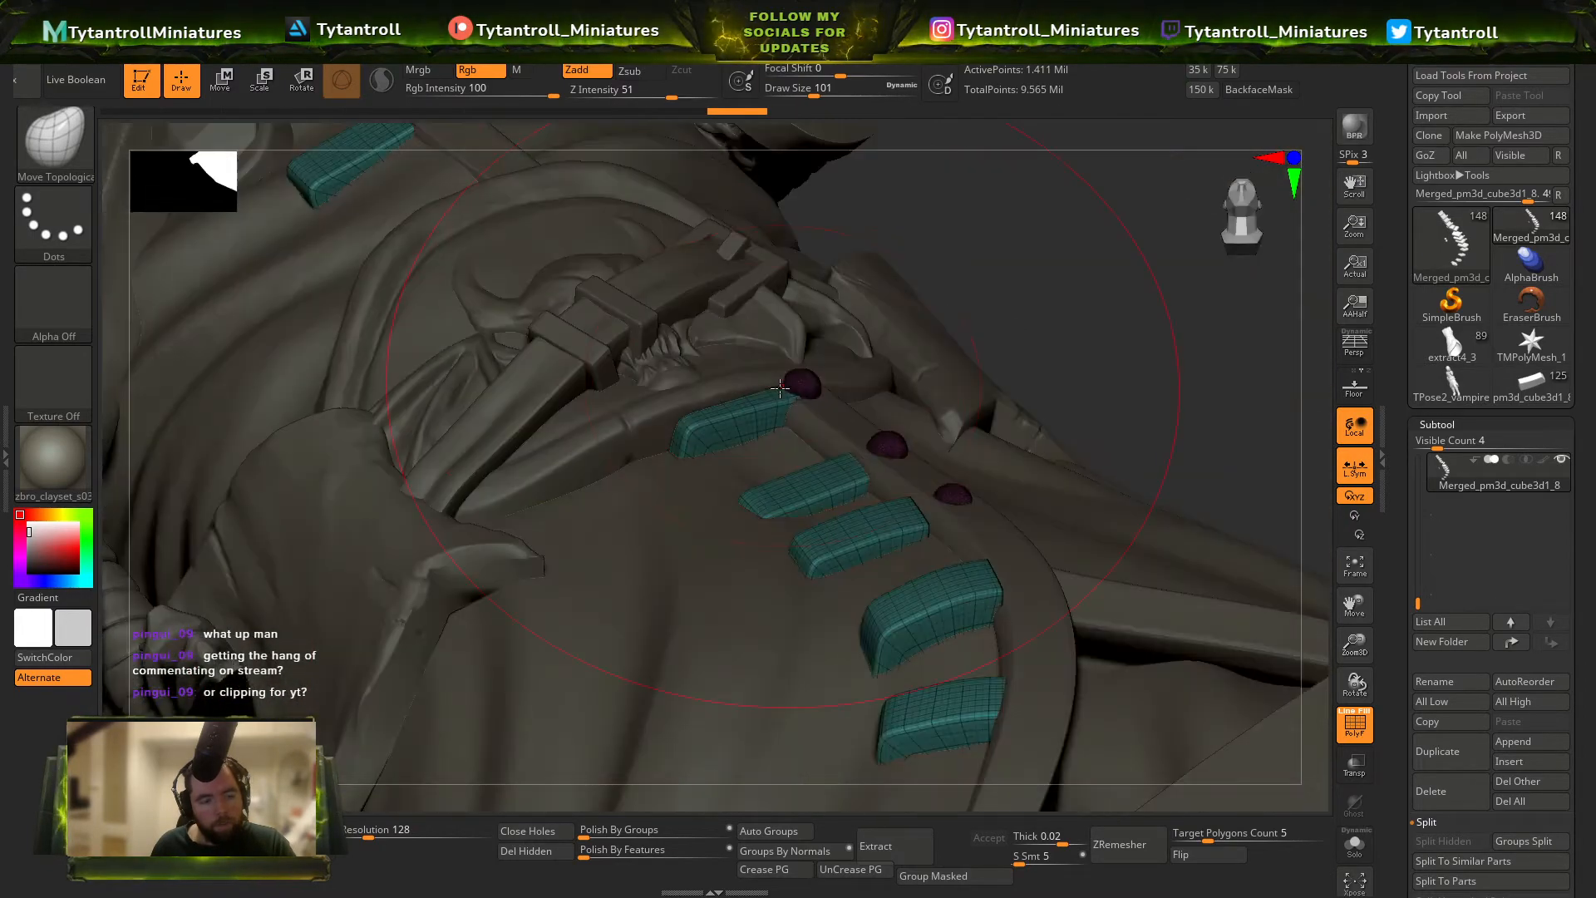
{"action": "right_click_drag", "start_coordinate": [896, 360], "coordinate": [808, 381]}
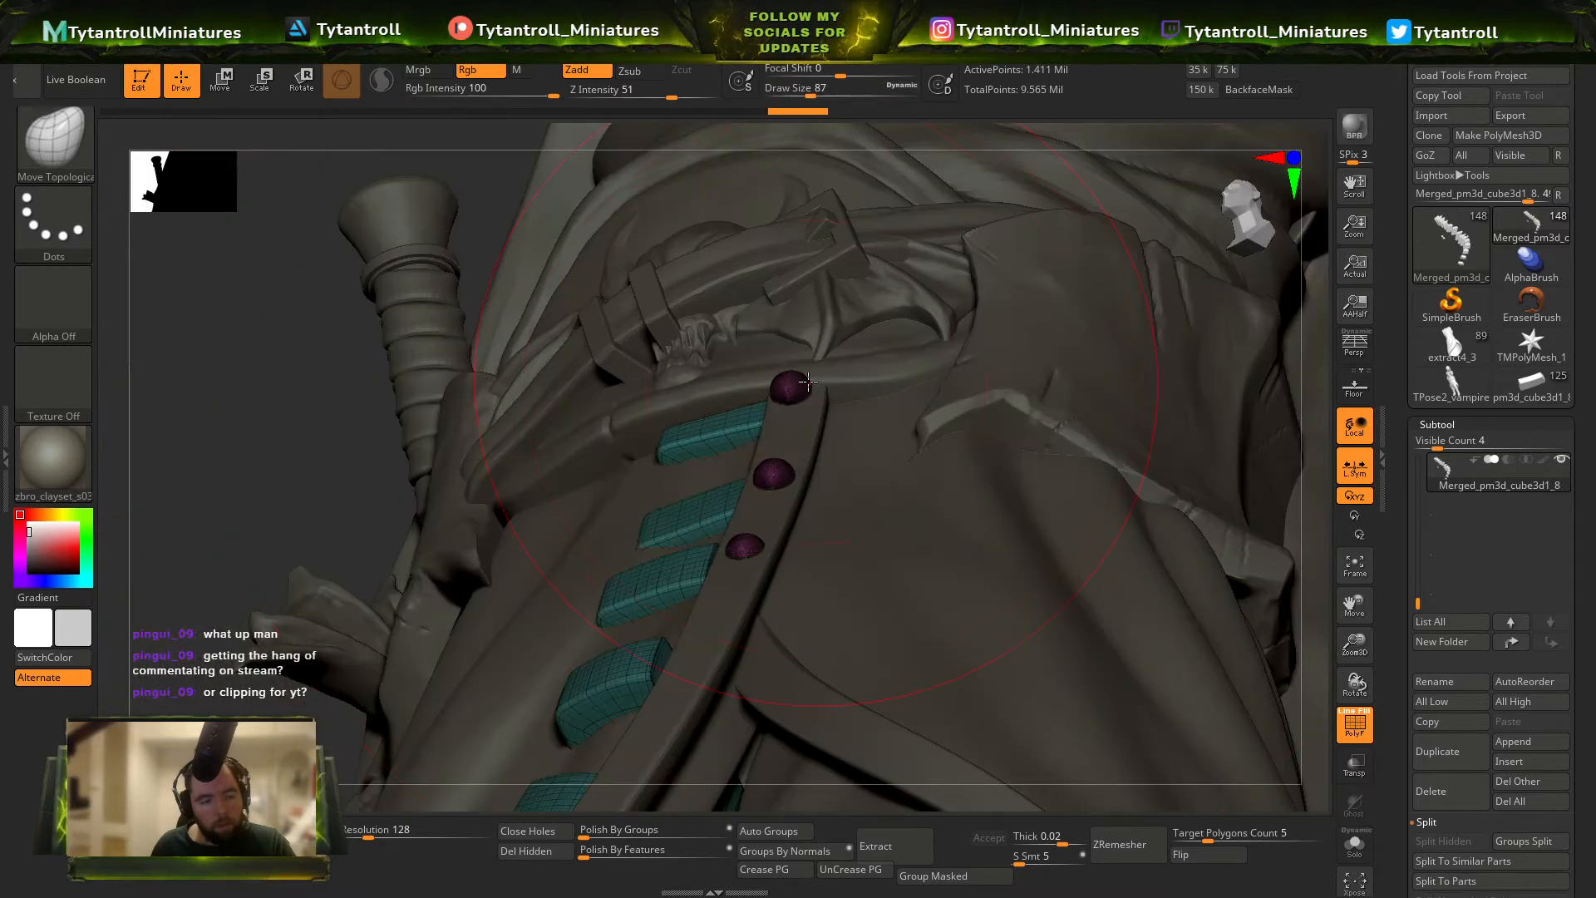
{"action": "right_click_drag", "start_coordinate": [776, 474], "coordinate": [820, 390]}
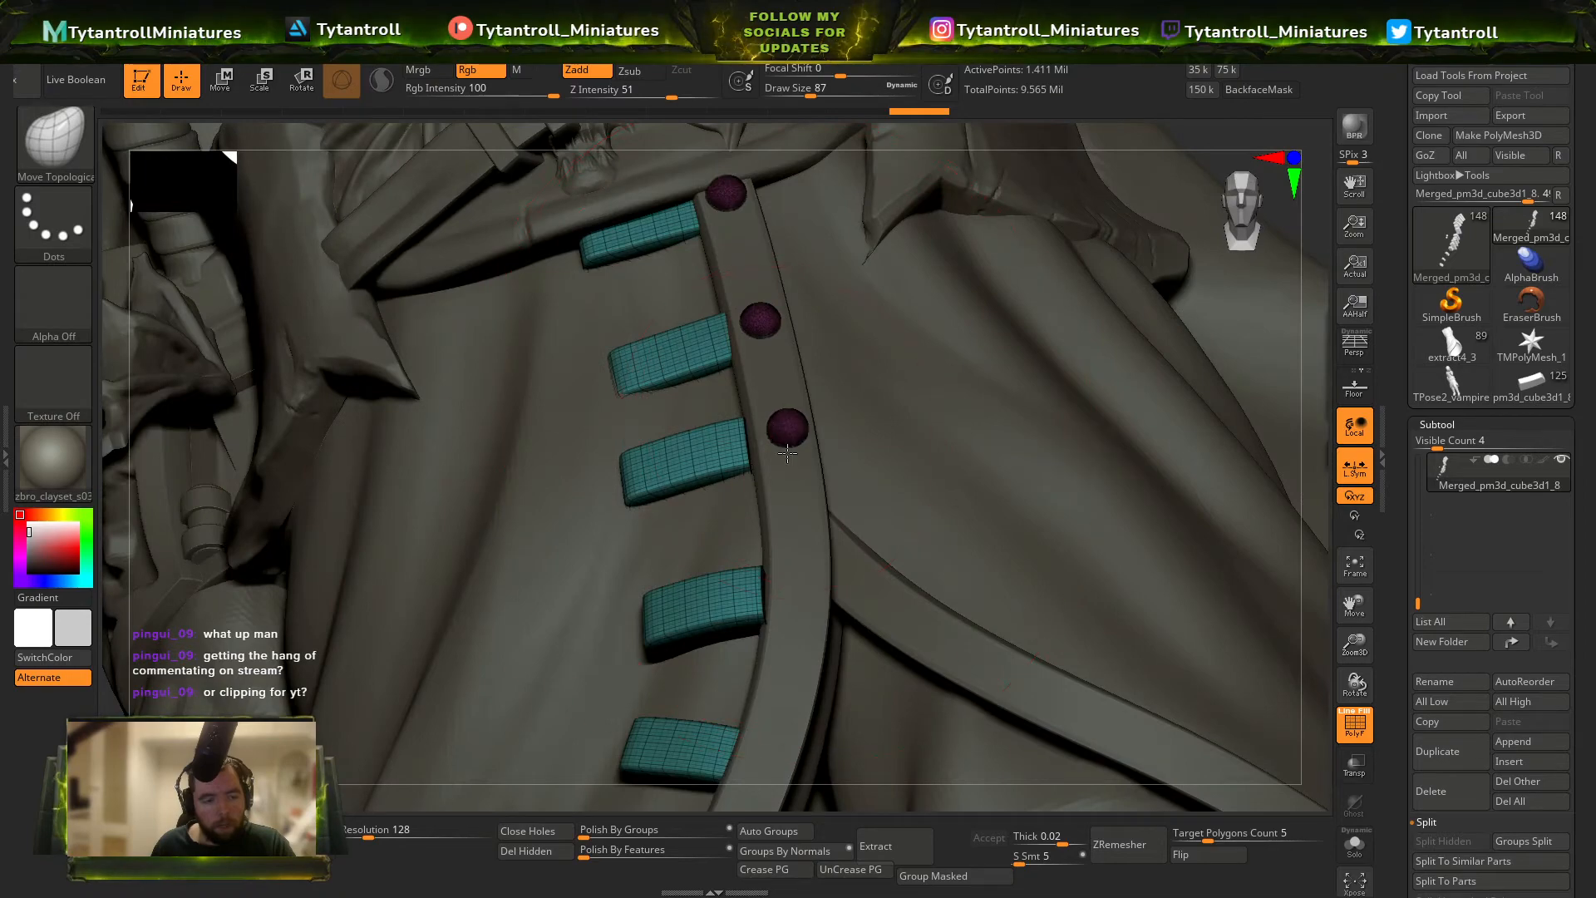
Refine the lower buttons and tabs against the trim, adjusting the brush size, and select the coat cloth.
{"action": "mouse_move", "coordinate": [788, 453]}
{"action": "right_mouse_down"}
{"action": "mouse_move", "coordinate": [881, 491]}
{"action": "mouse_move", "coordinate": [778, 509]}
{"action": "mouse_move", "coordinate": [773, 491]}
{"action": "mouse_move", "coordinate": [831, 584]}
{"action": "right_mouse_up"}
{"action": "key", "text": "bracketleft"}
{"action": "key", "text": "bracketleft"}
{"action": "key", "text": "bracketright"}
{"action": "key", "text": "bracketright"}
{"action": "left_click_drag", "start_coordinate": [841, 619], "coordinate": [829, 613]}
{"action": "mouse_move", "coordinate": [831, 594]}
{"action": "right_mouse_down", "text": "alt"}
{"action": "mouse_move", "coordinate": [818, 300]}
{"action": "mouse_move", "coordinate": [832, 416]}
{"action": "mouse_move", "coordinate": [860, 482]}
{"action": "right_mouse_up", "text": "alt"}
{"action": "left_click", "coordinate": [856, 468], "text": "alt"}
{"action": "key", "text": "bracketright"}
{"action": "key", "text": "bracketright"}
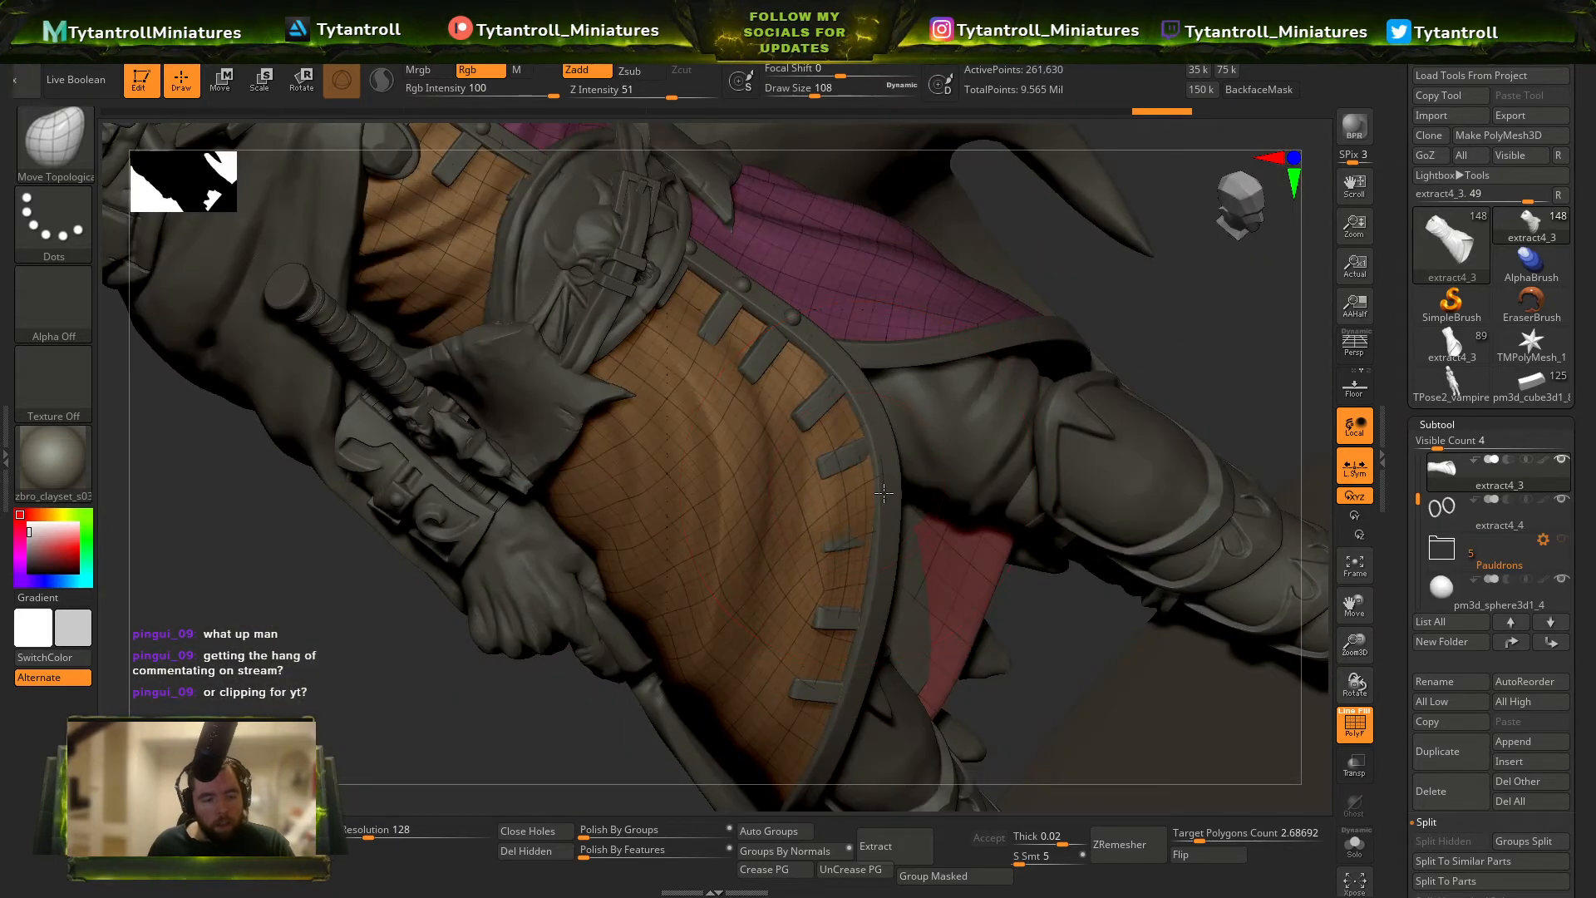
Reselect the merged tabs to adjust those along the coat's curved hem, and pick the coat trim at the chest.
{"action": "left_click_drag", "start_coordinate": [883, 493], "coordinate": [870, 498]}
{"action": "left_click", "coordinate": [861, 535], "text": "alt"}
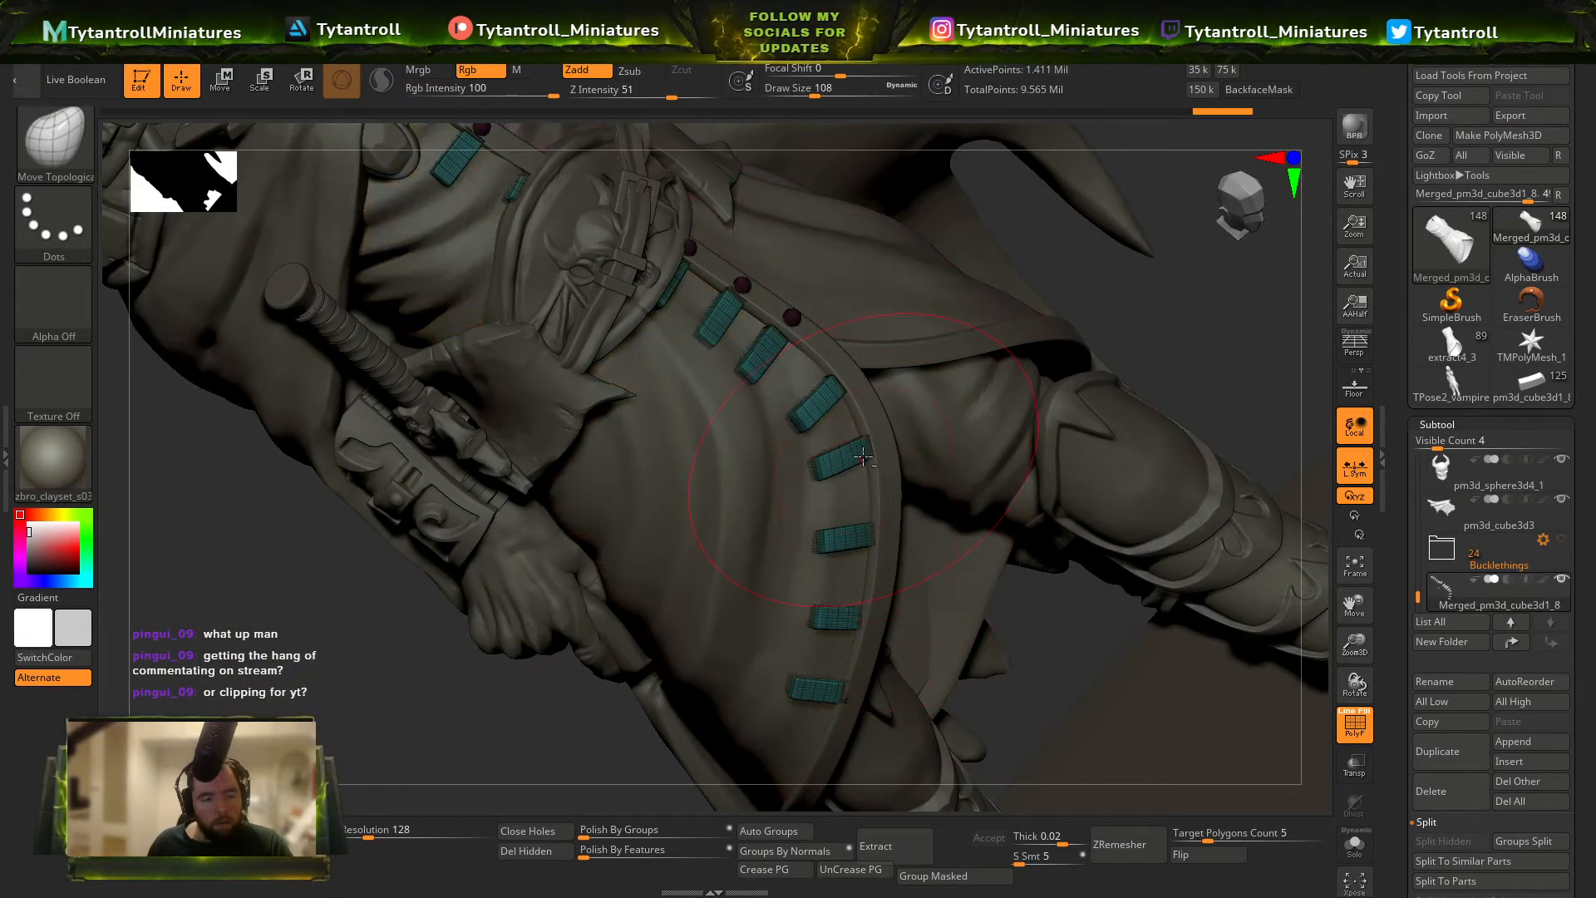
{"action": "mouse_move", "coordinate": [864, 456]}
{"action": "right_mouse_down"}
{"action": "mouse_move", "coordinate": [823, 427]}
{"action": "mouse_move", "coordinate": [870, 460]}
{"action": "mouse_move", "coordinate": [901, 558]}
{"action": "right_mouse_up"}
{"action": "left_click", "coordinate": [856, 427], "text": "alt"}
{"action": "mouse_move", "coordinate": [882, 492]}
{"action": "right_mouse_down"}
{"action": "mouse_move", "coordinate": [761, 433]}
{"action": "mouse_move", "coordinate": [732, 490]}
{"action": "right_mouse_up"}
{"action": "left_click", "coordinate": [822, 462], "text": "alt"}
Seat the uppermost chest button and the neighbouring tab against the trim below the small skull.
{"action": "key", "text": "s"}
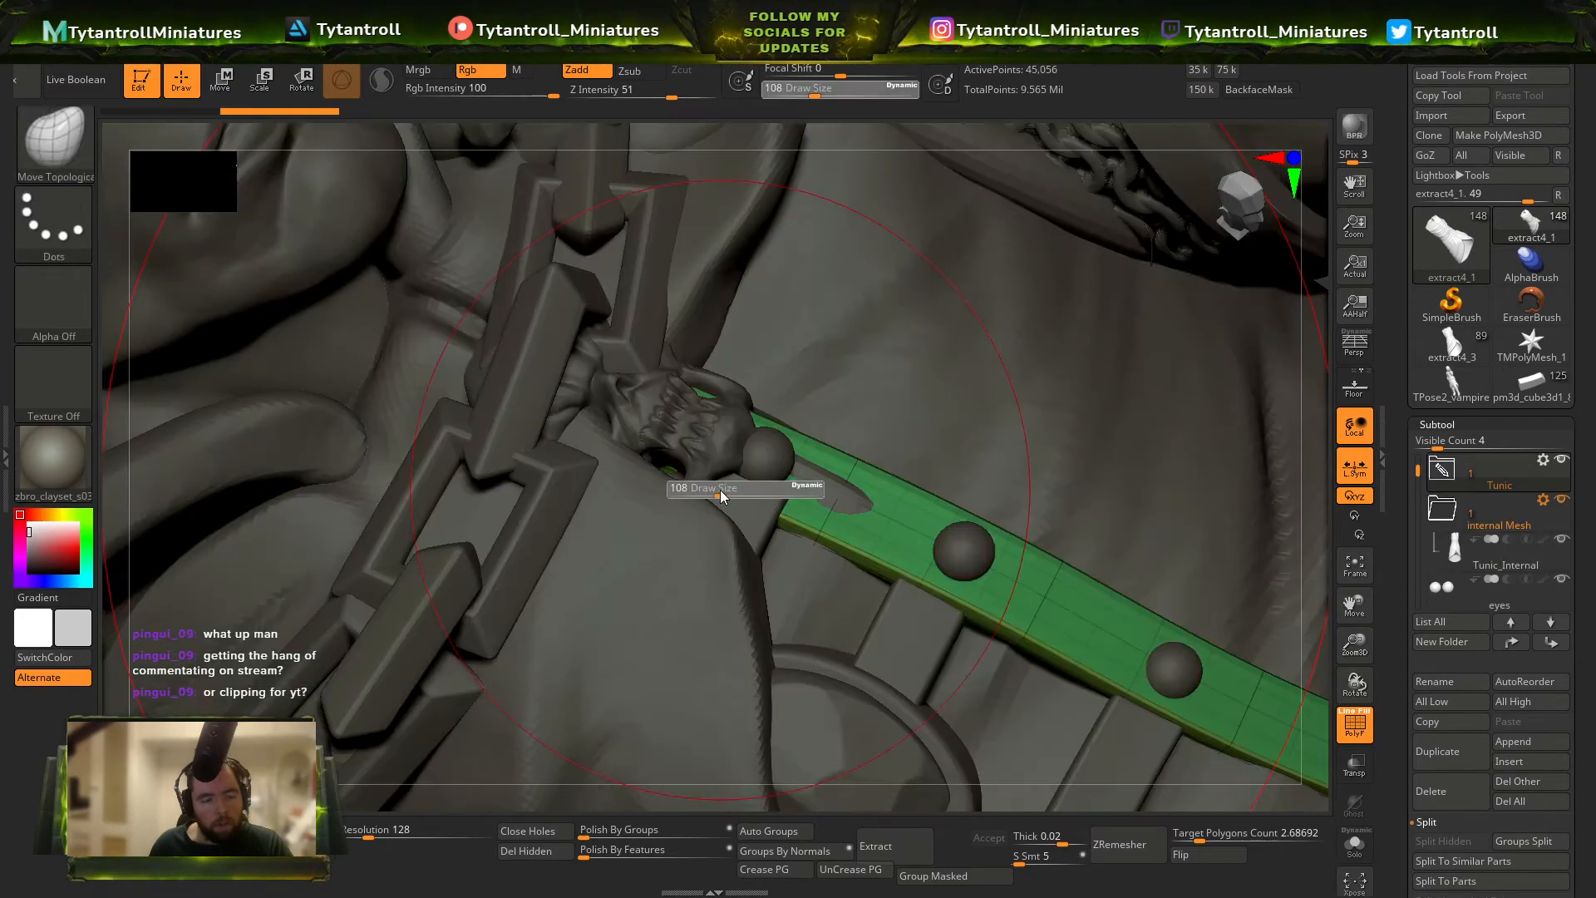
{"action": "left_click_drag", "start_coordinate": [836, 499], "coordinate": [830, 482]}
{"action": "left_click", "coordinate": [755, 501], "text": "alt"}
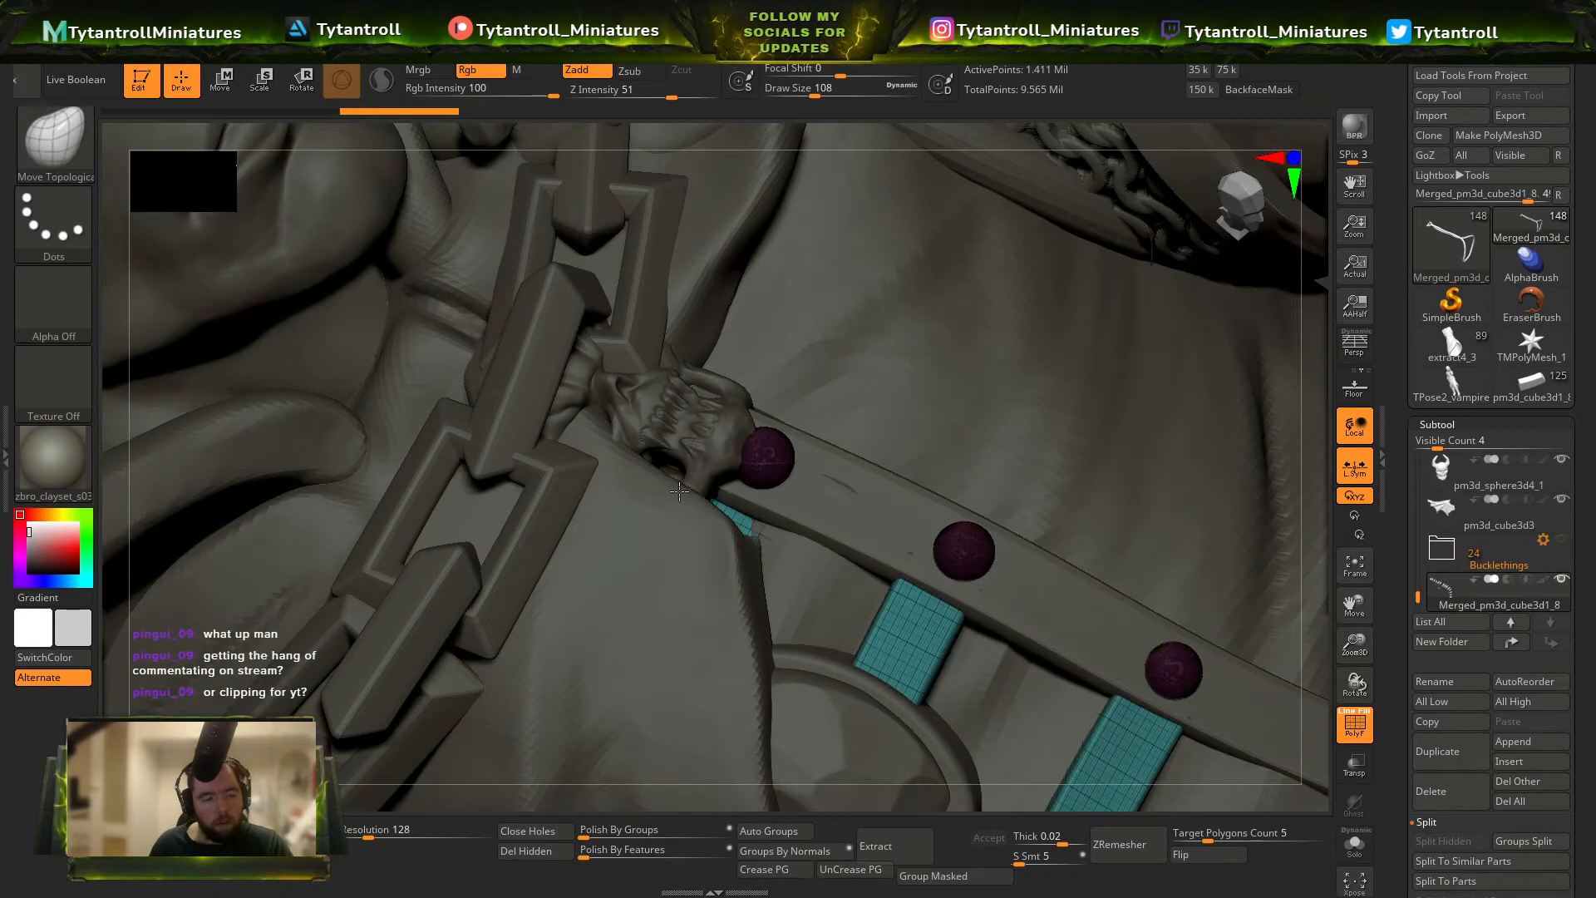
{"action": "right_click_drag", "start_coordinate": [755, 501], "coordinate": [810, 515]}
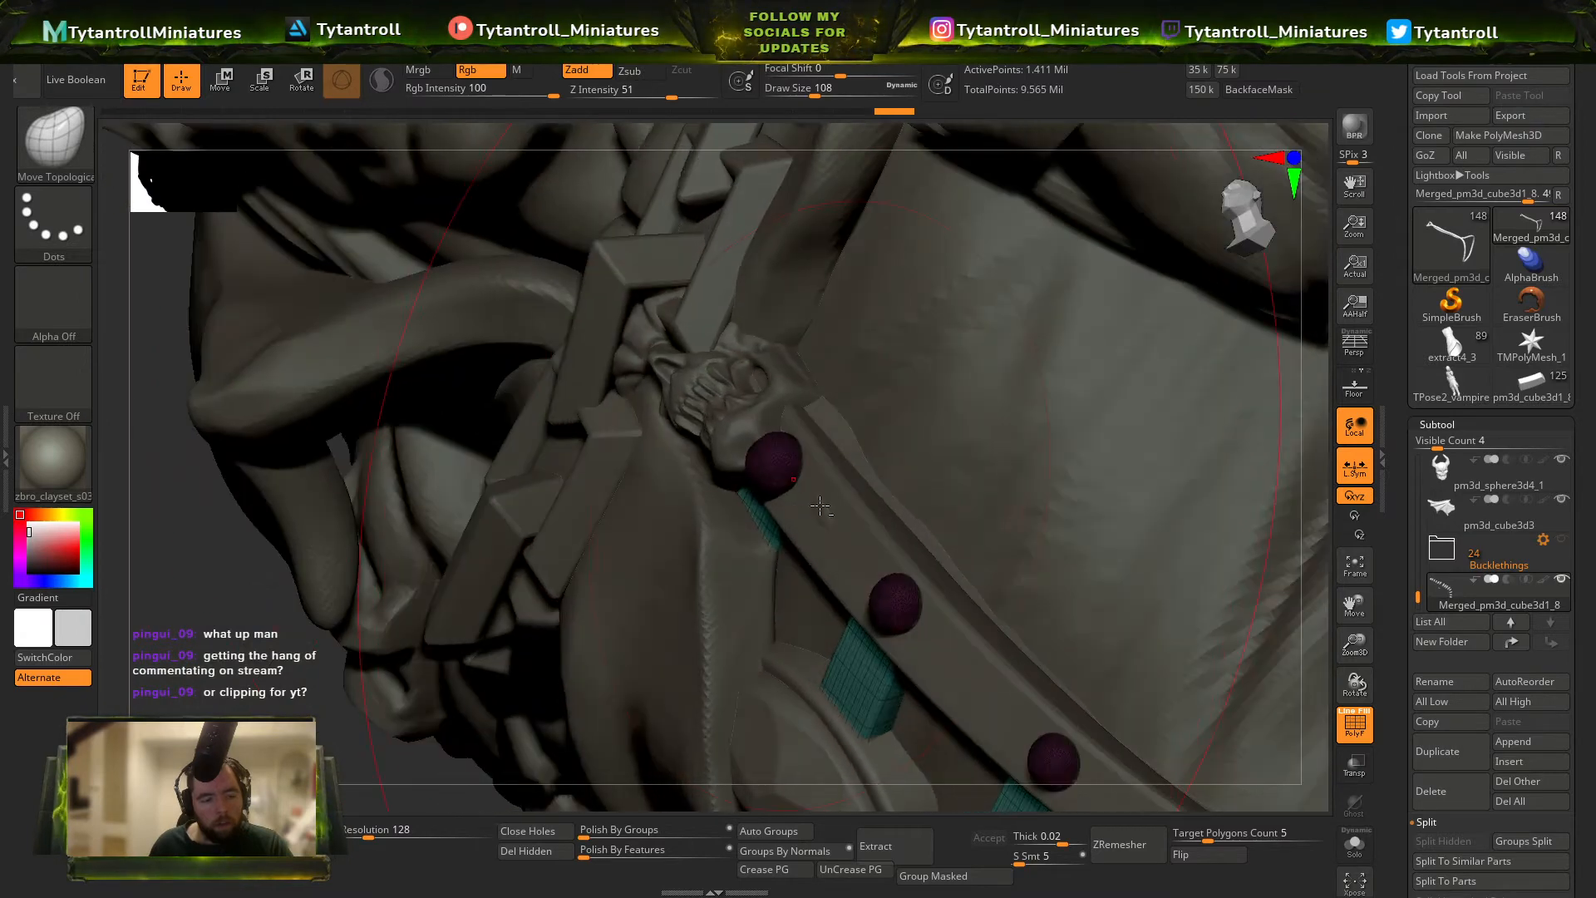
{"action": "left_click", "coordinate": [822, 507], "text": "alt"}
{"action": "left_click_drag", "start_coordinate": [823, 511], "coordinate": [797, 500]}
{"action": "right_click_drag", "start_coordinate": [797, 500], "coordinate": [846, 510]}
{"action": "left_click_drag", "start_coordinate": [829, 443], "coordinate": [812, 453]}
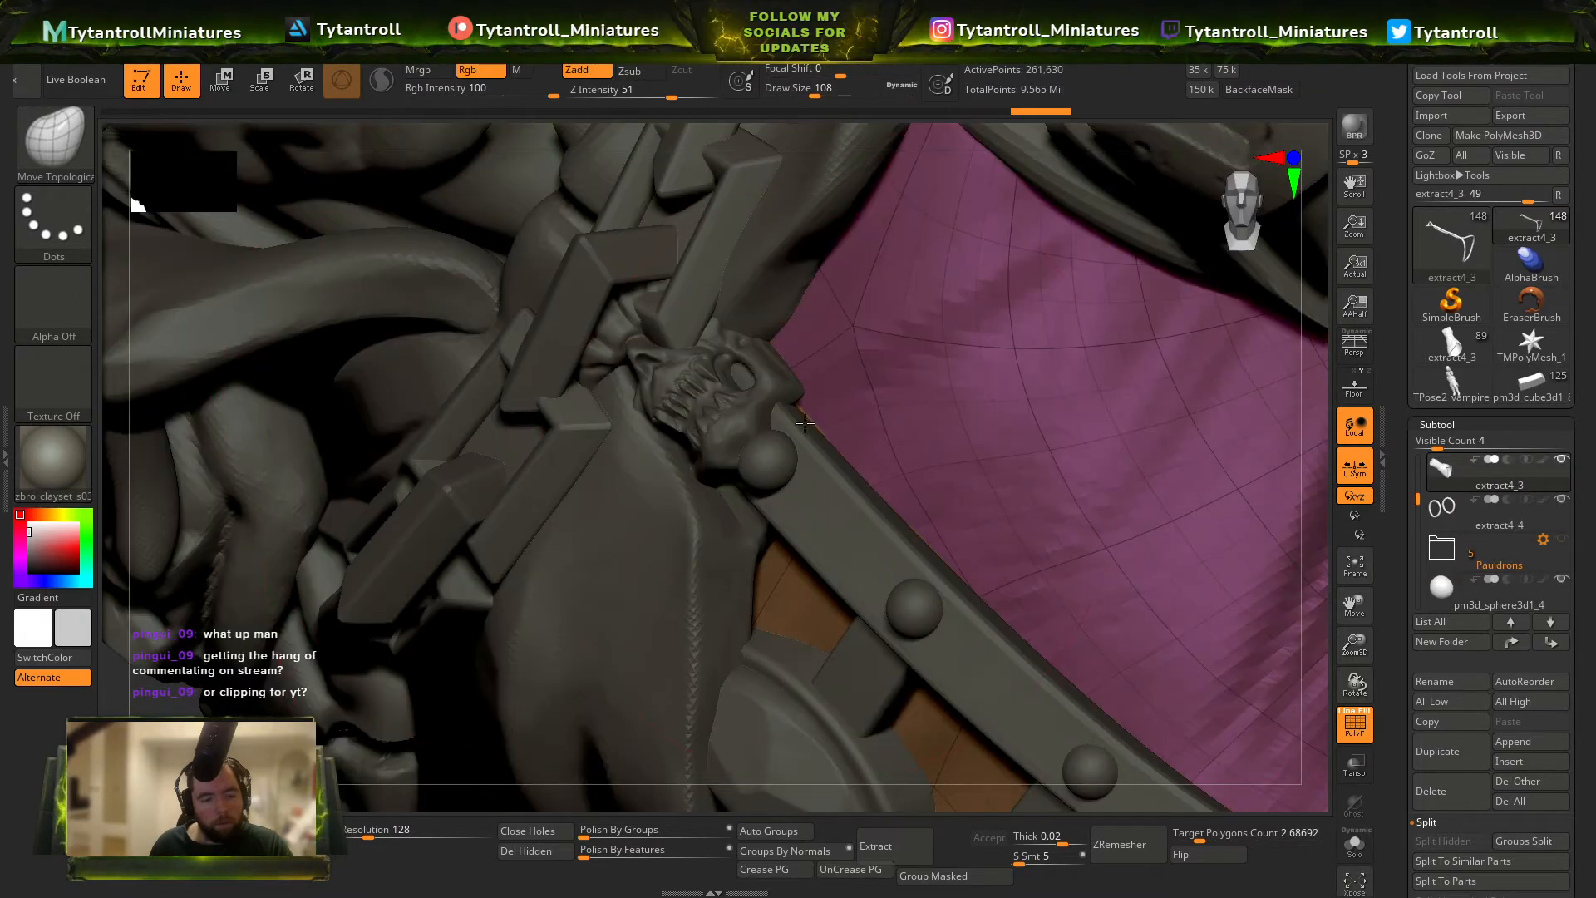
Turn off the polyframe display, reselect the merged tabs mesh, and switch to the Move brush.
{"action": "right_click_drag", "start_coordinate": [819, 465], "coordinate": [1031, 532], "text": "ctrl"}
{"action": "mouse_move", "coordinate": [1031, 532]}
{"action": "right_mouse_down"}
{"action": "mouse_move", "coordinate": [1081, 665]}
{"action": "mouse_move", "coordinate": [895, 163]}
{"action": "right_mouse_up"}
{"action": "key", "text": "shift+f"}
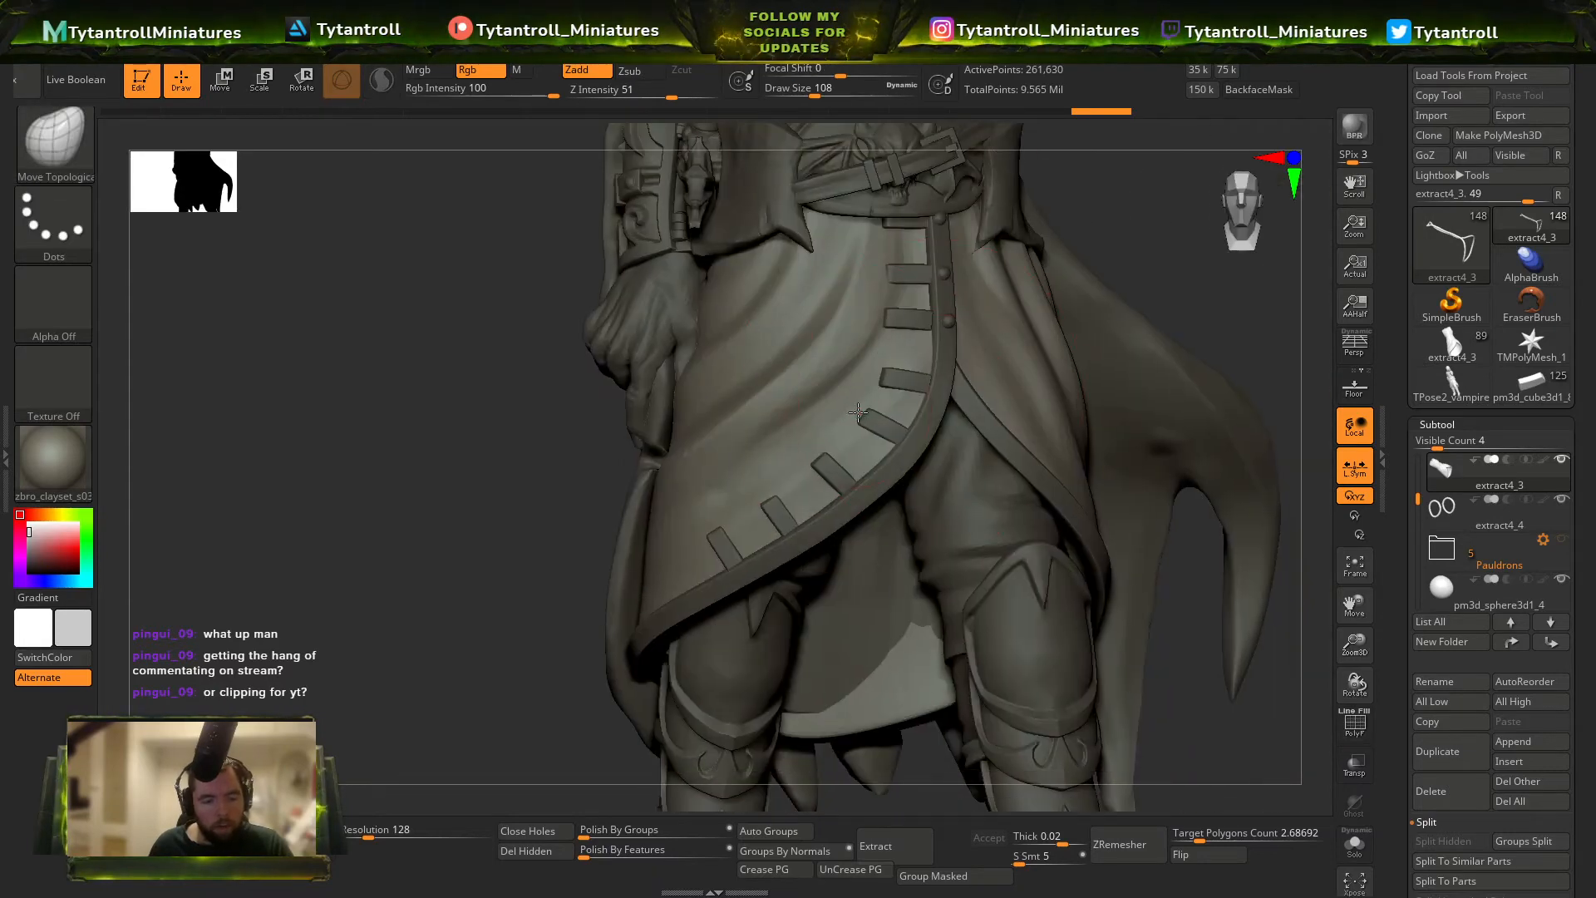
{"action": "left_click", "coordinate": [874, 418], "text": "alt"}
{"action": "key", "text": "b"}
{"action": "key", "text": "m"}
{"action": "key", "text": "v"}
{"action": "key", "text": "b"}
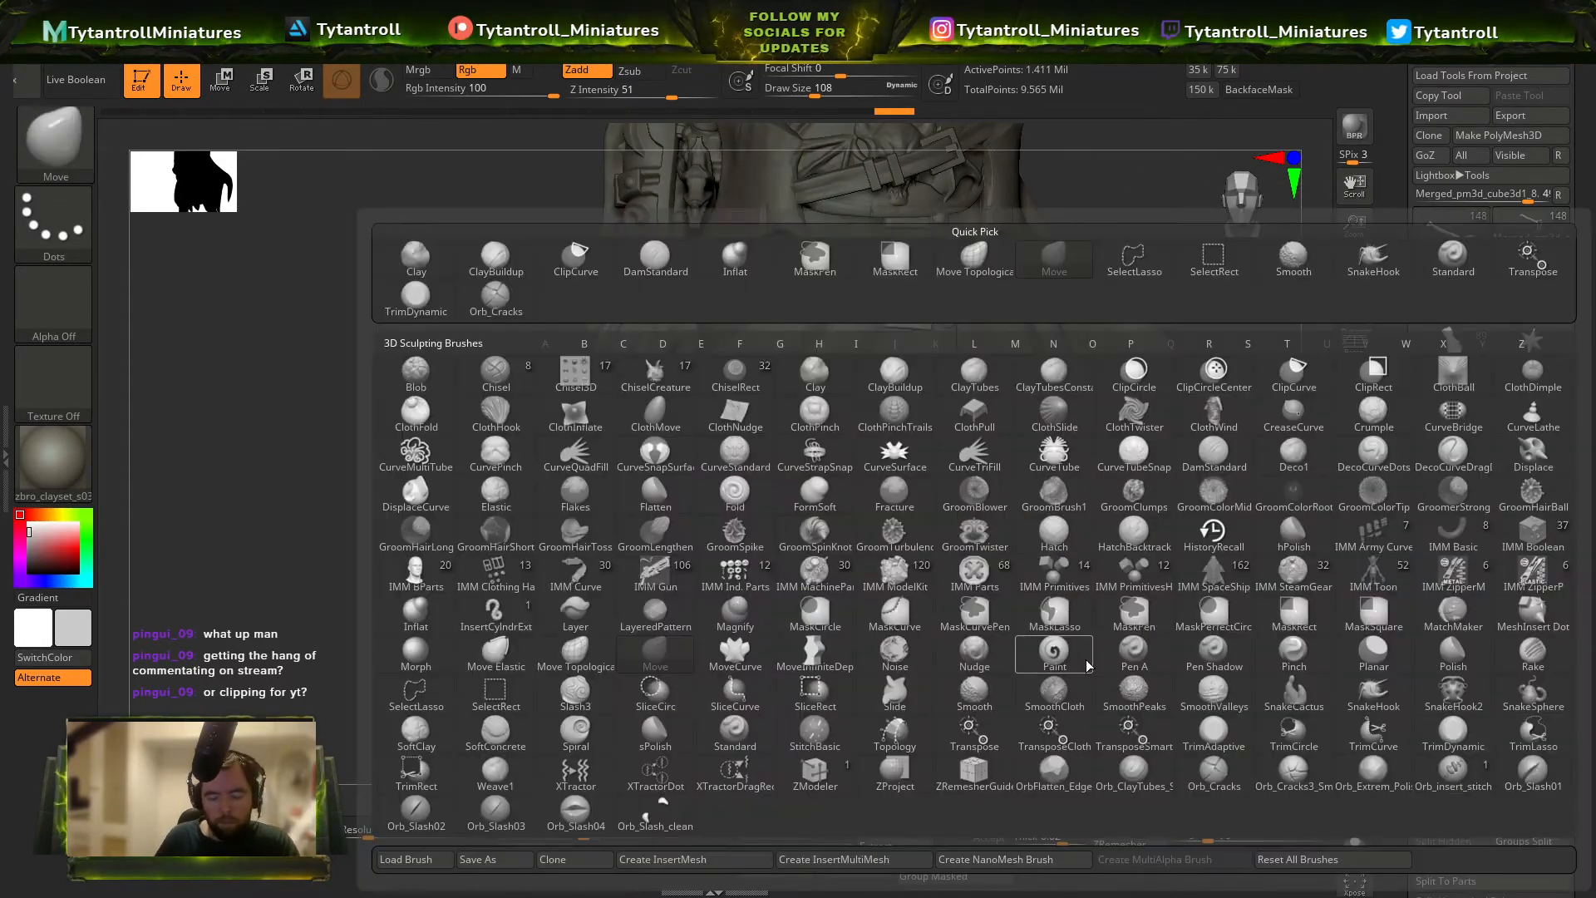
{"action": "key", "text": "i"}
{"action": "key", "text": "n"}
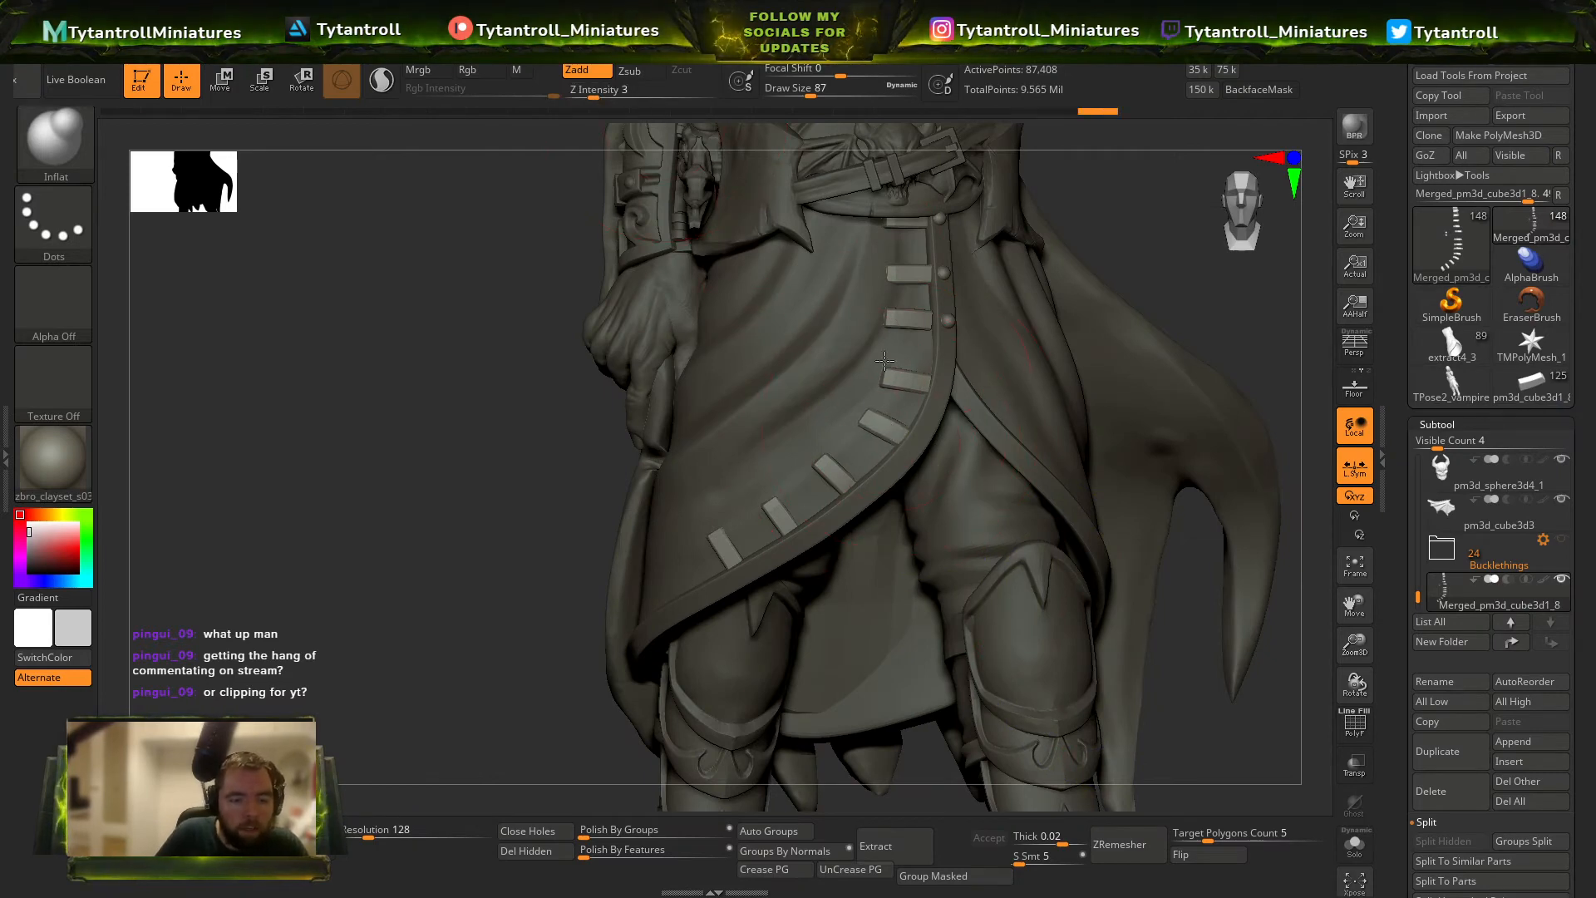
{"action": "key", "text": "b"}
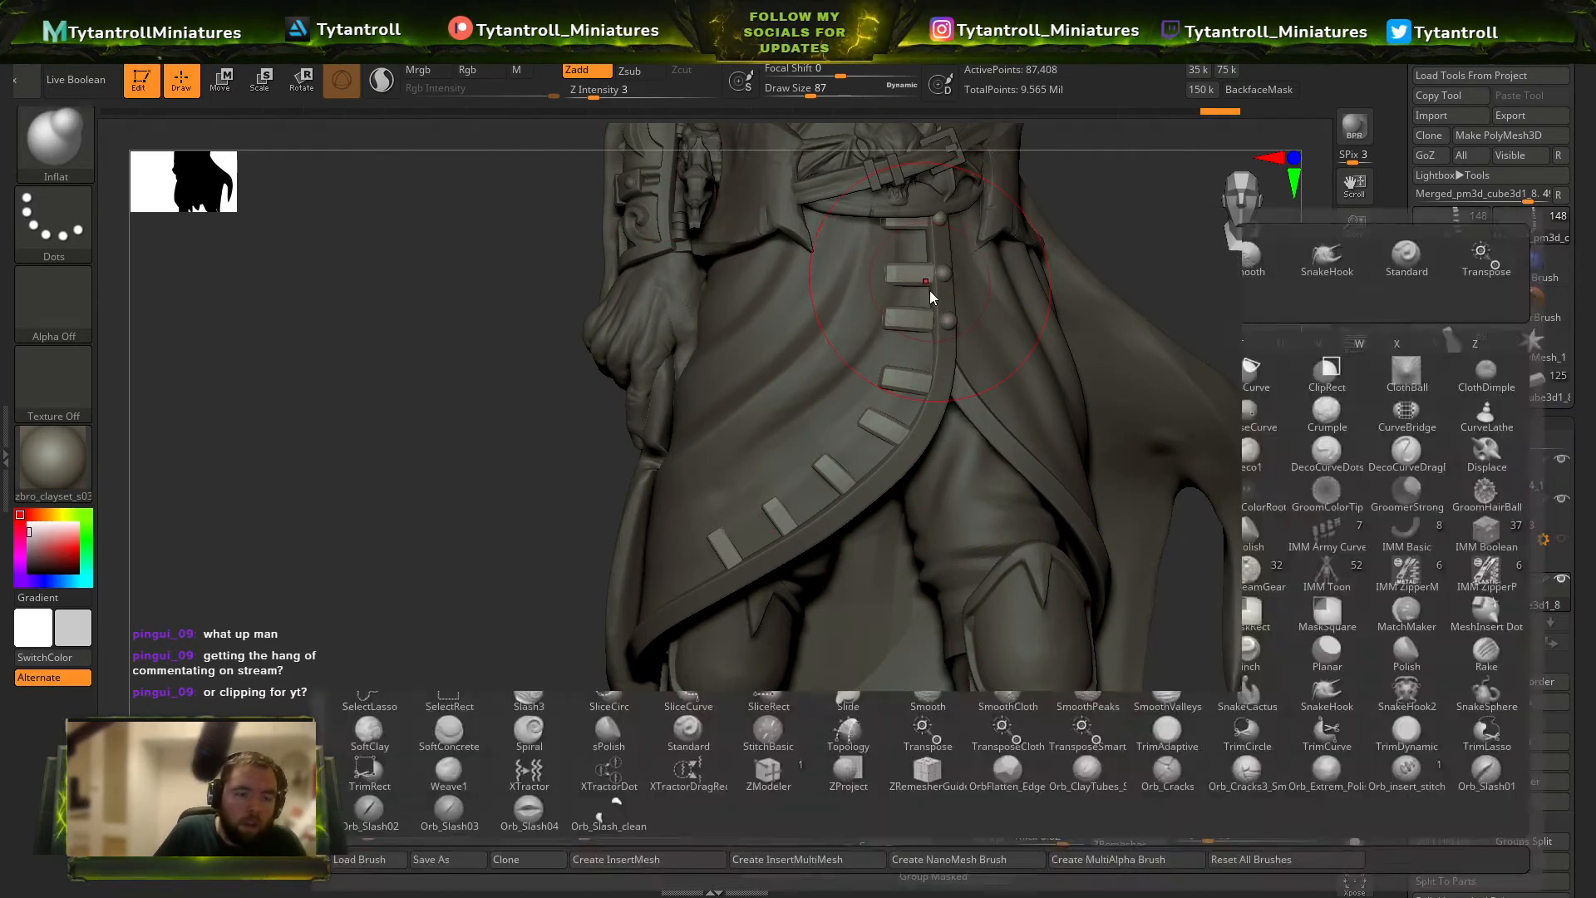
{"action": "key", "text": "m"}
{"action": "key", "text": "v"}
Reselect the merged tabs and nudge the tabs on the coat's lower curve against the cloth with the Move brush at size 77.
{"action": "left_click", "coordinate": [917, 216], "text": "alt"}
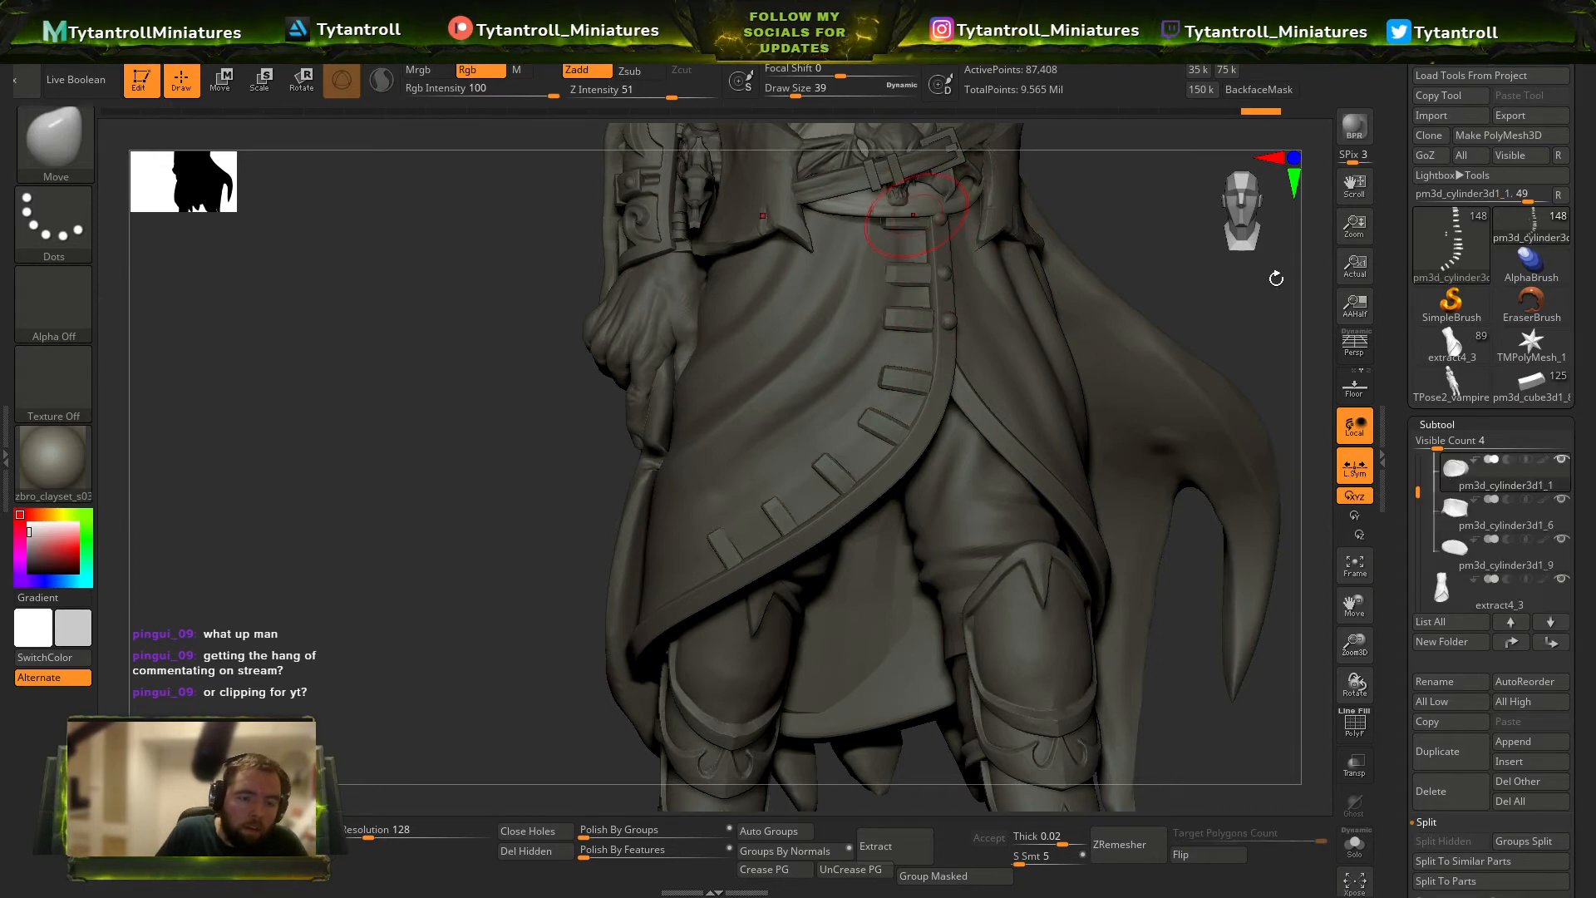
{"action": "left_click_drag", "start_coordinate": [1276, 277], "coordinate": [1294, 254]}
{"action": "mouse_move", "coordinate": [1251, 364]}
{"action": "left_mouse_down"}
{"action": "mouse_move", "coordinate": [1274, 363]}
{"action": "mouse_move", "coordinate": [1219, 364]}
{"action": "mouse_move", "coordinate": [1181, 415]}
{"action": "mouse_move", "coordinate": [1247, 403]}
{"action": "left_mouse_up"}
{"action": "left_click", "coordinate": [924, 384], "text": "alt"}
{"action": "key", "text": "b"}
{"action": "key", "text": "m"}
{"action": "key", "text": "v"}
{"action": "left_click_drag", "start_coordinate": [908, 485], "coordinate": [915, 486]}
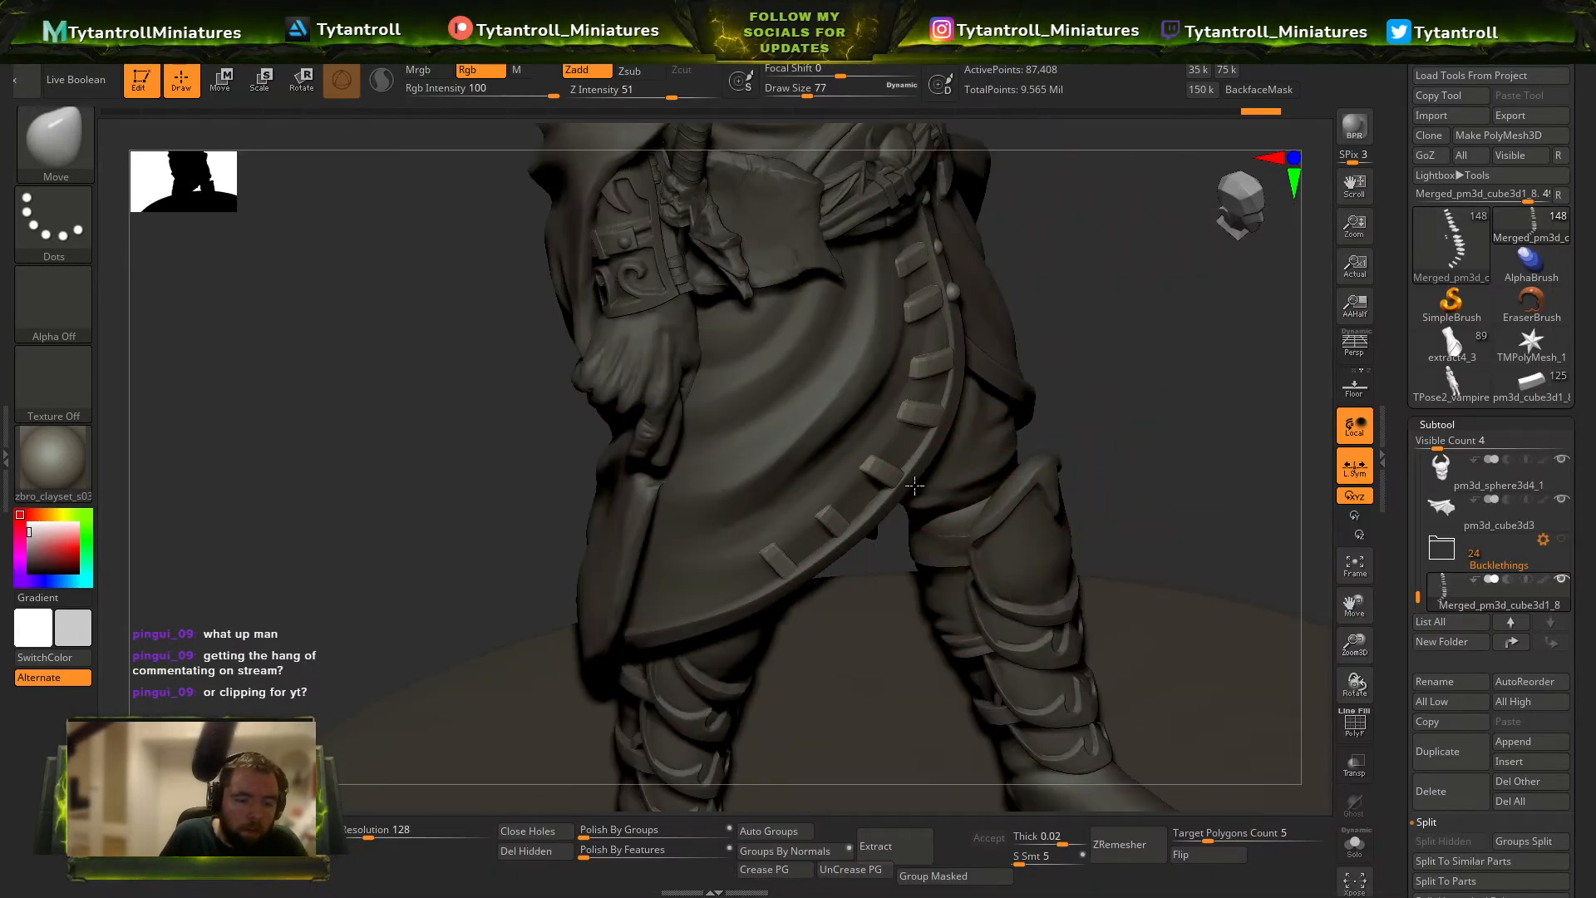
{"action": "left_click_drag", "start_coordinate": [1199, 349], "coordinate": [812, 532]}
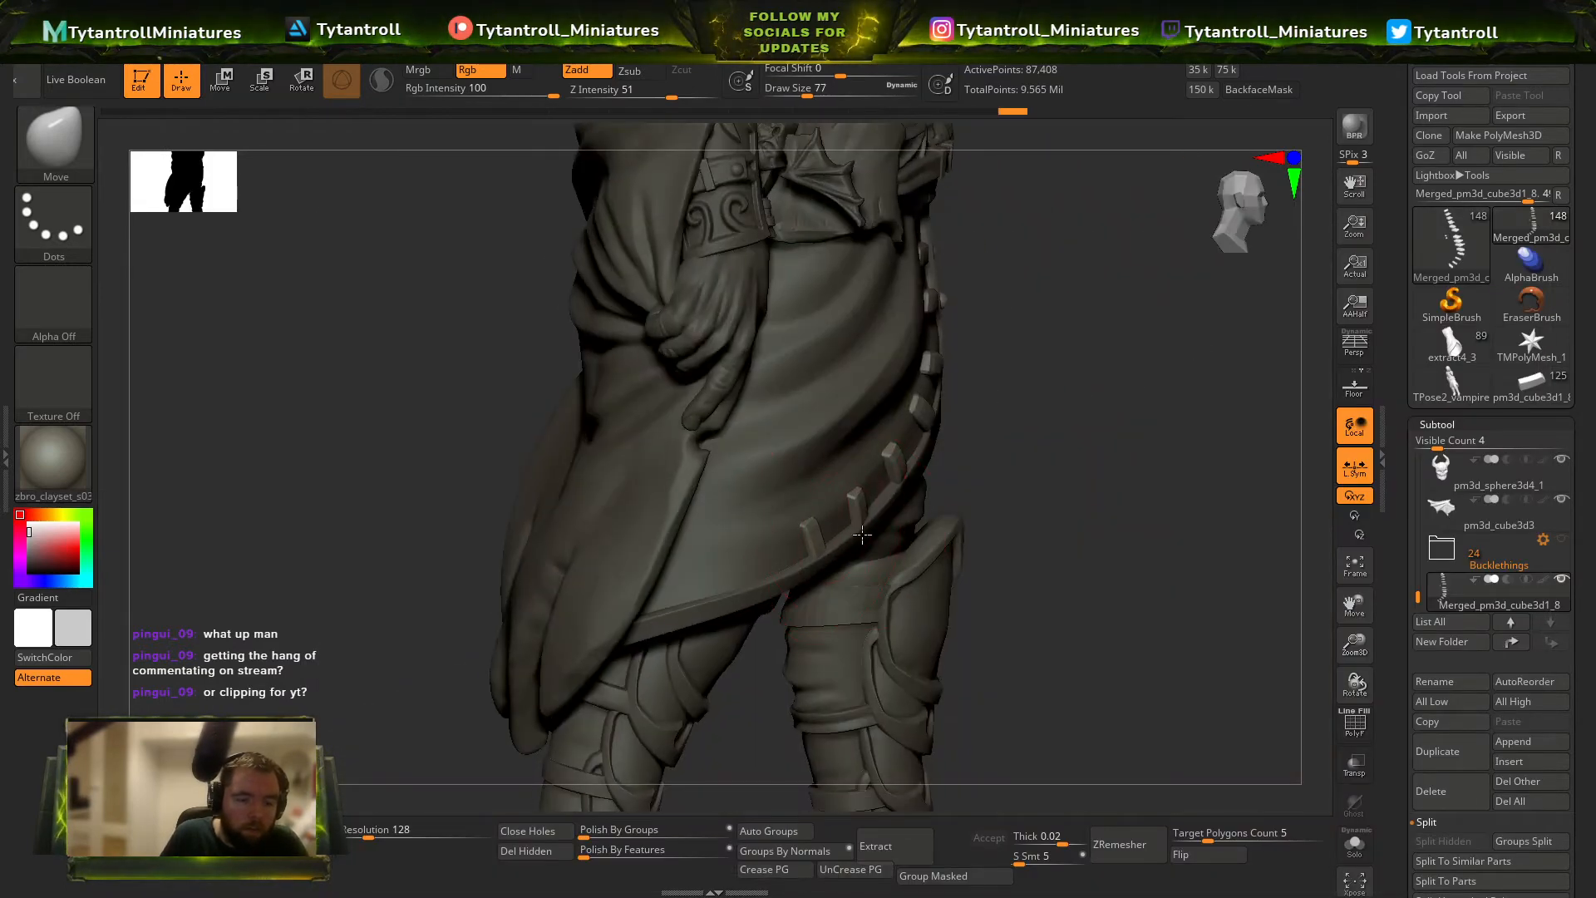
{"action": "left_click_drag", "start_coordinate": [1105, 503], "coordinate": [831, 549]}
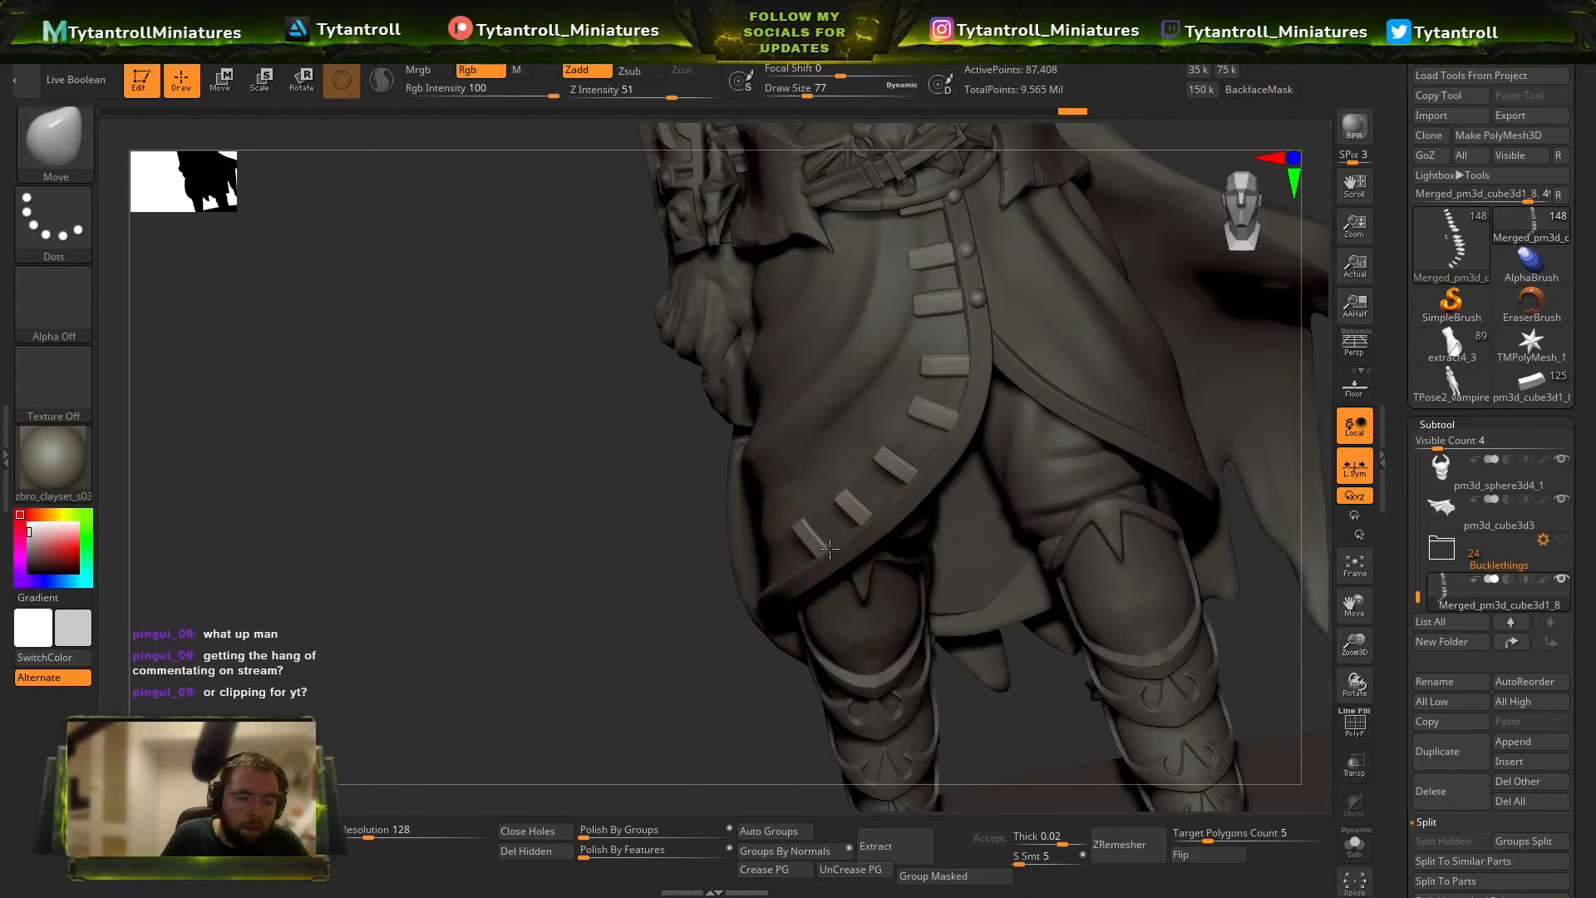
Set the Move brush size to 90 and reshape the lowest tabs to follow the coat's hem.
{"action": "mouse_move", "coordinate": [689, 594]}
{"action": "left_mouse_down"}
{"action": "mouse_move", "coordinate": [1008, 456]}
{"action": "mouse_move", "coordinate": [815, 540]}
{"action": "left_mouse_up"}
{"action": "key", "text": "s"}
{"action": "left_click_drag", "start_coordinate": [1139, 482], "coordinate": [809, 568]}
{"action": "key", "text": "s"}
{"action": "left_click_drag", "start_coordinate": [795, 554], "coordinate": [789, 551]}
{"action": "left_click_drag", "start_coordinate": [637, 679], "coordinate": [842, 620]}
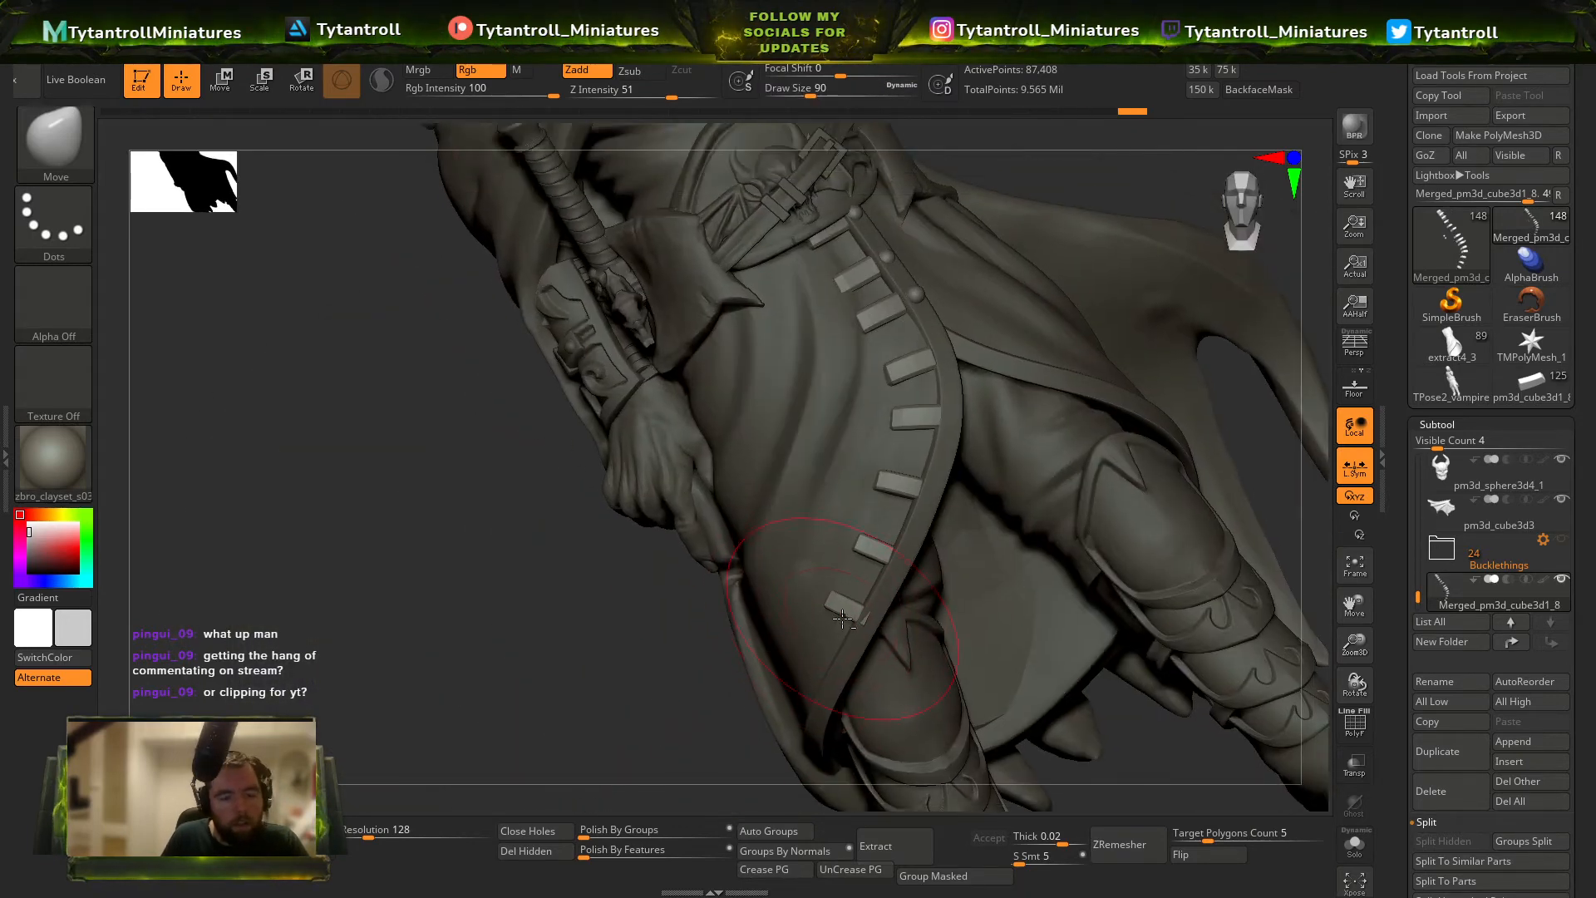
{"action": "left_click_drag", "start_coordinate": [1057, 159], "coordinate": [1130, 474], "text": "alt"}
{"action": "left_click_drag", "start_coordinate": [590, 643], "coordinate": [1183, 367]}
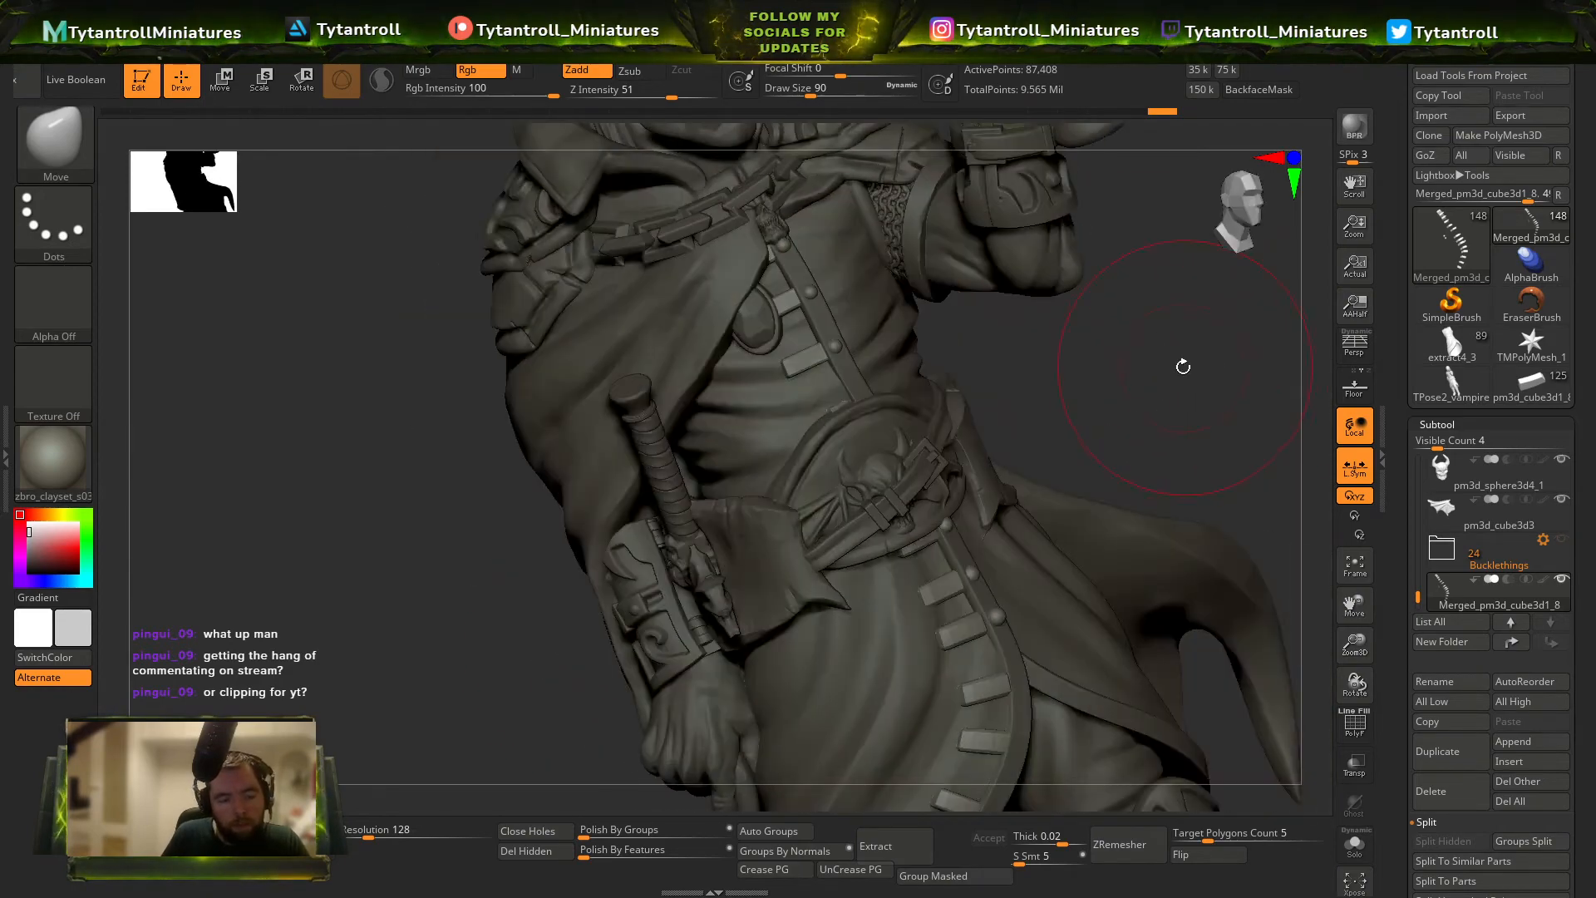
Set the DynaMesh resolution to 936, remesh the merged tabs, and open their geometry settings.
{"action": "key", "text": "b"}
{"action": "key", "text": "t"}
{"action": "key", "text": "d"}
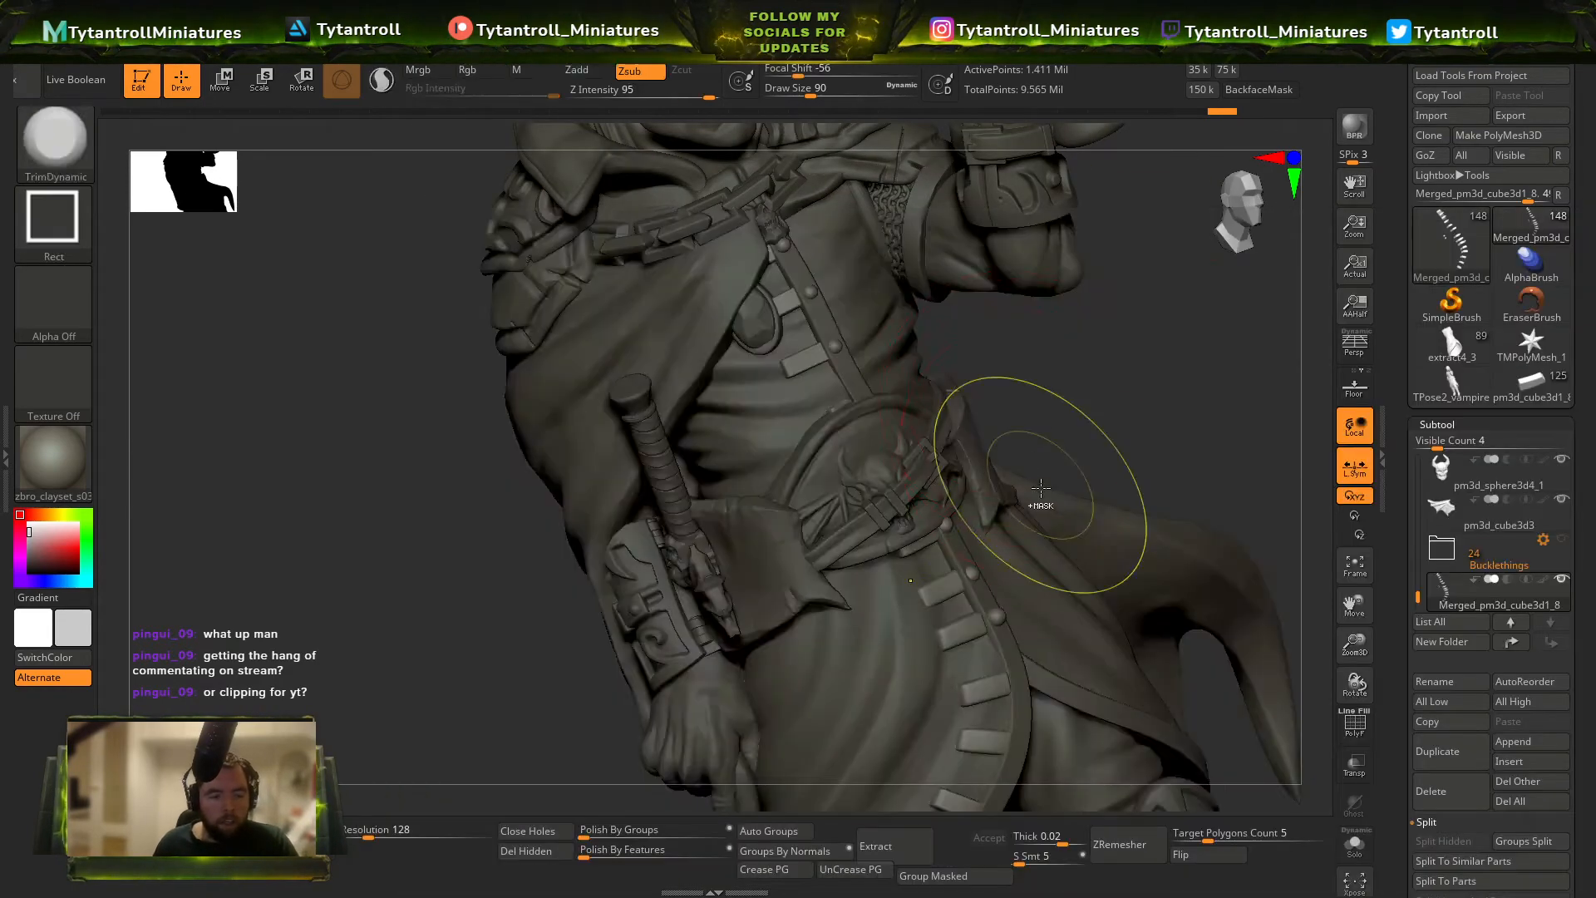
{"action": "right_click_drag", "start_coordinate": [1040, 499], "coordinate": [997, 354], "text": "ctrl"}
{"action": "right_click_drag", "start_coordinate": [631, 438], "coordinate": [611, 599], "text": "ctrl"}
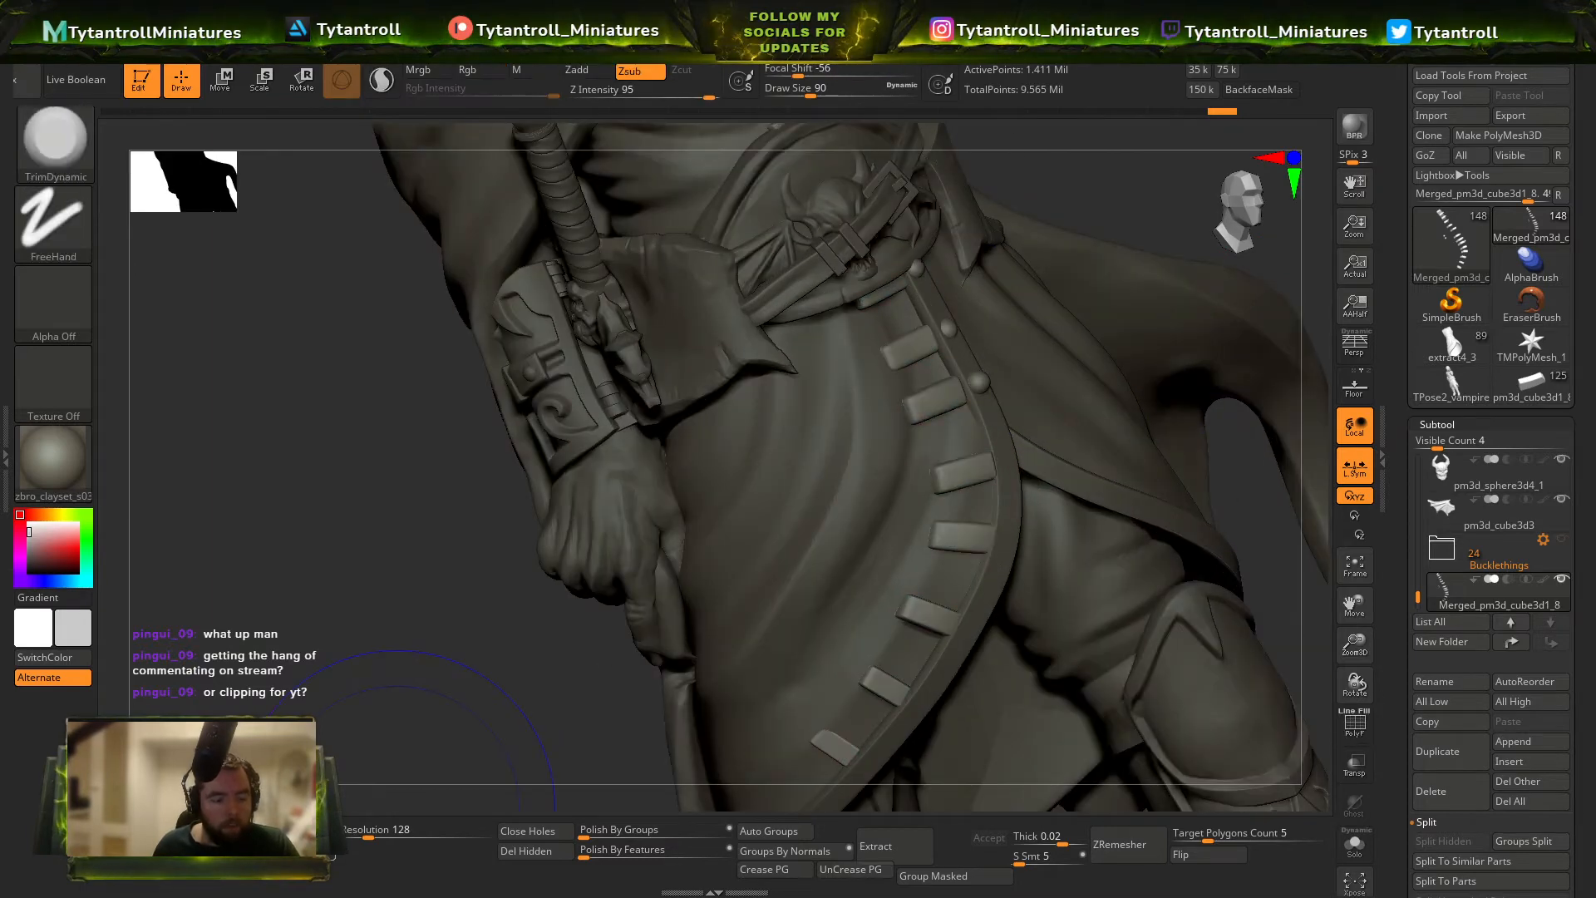
{"action": "left_click", "coordinate": [316, 838]}
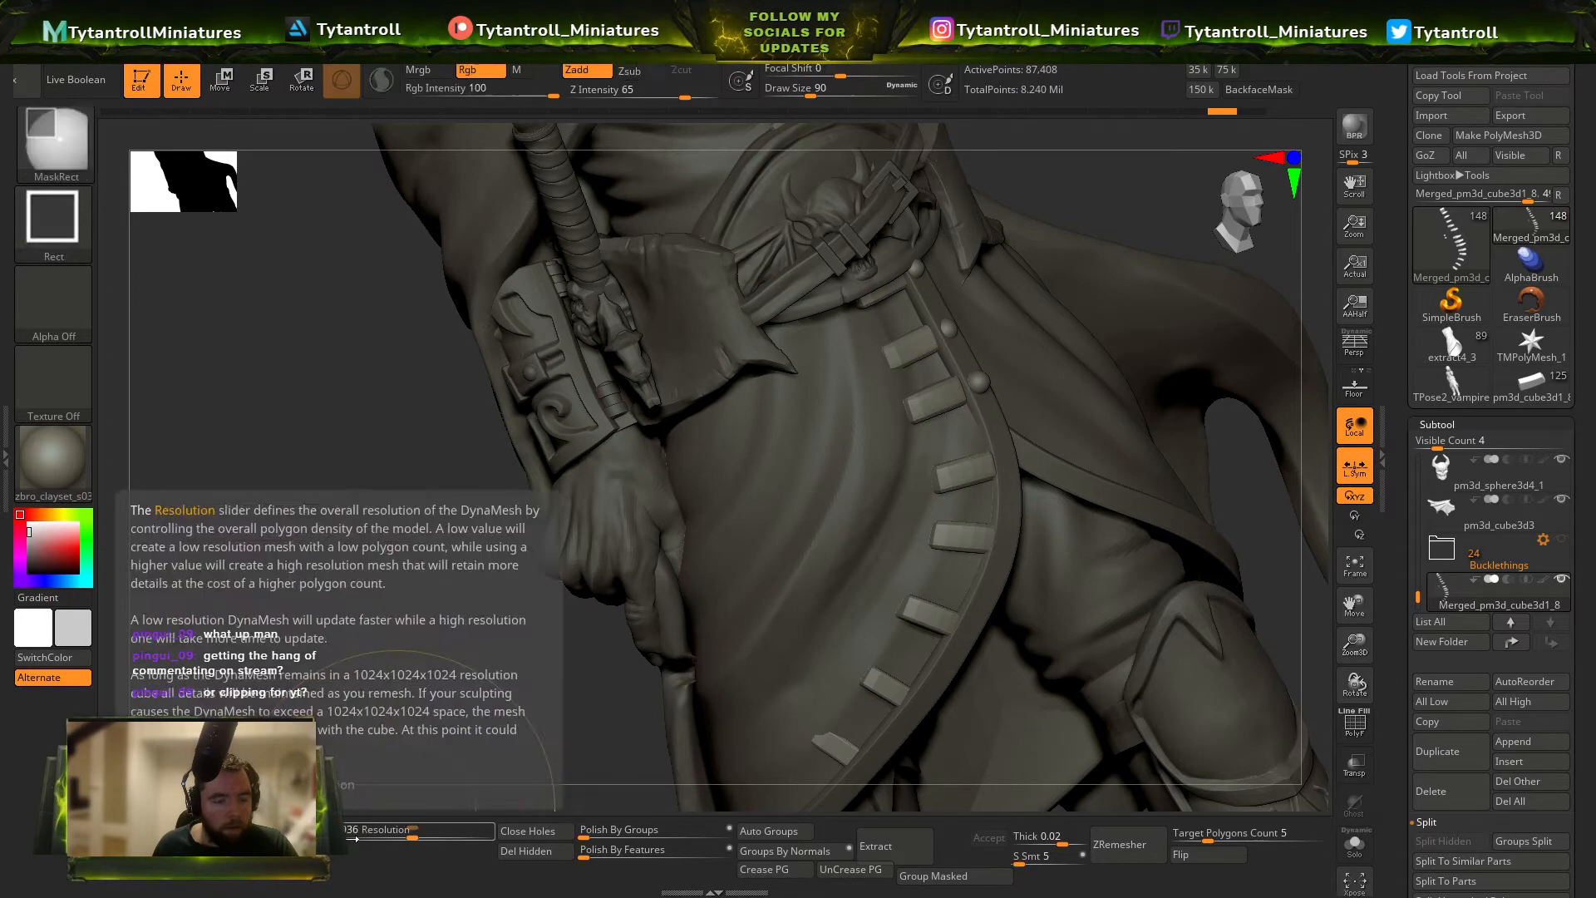
{"action": "mouse_move", "coordinate": [1463, 281]}
{"action": "left_click", "coordinate": [1437, 424]}
{"action": "left_click", "coordinate": [1443, 445]}
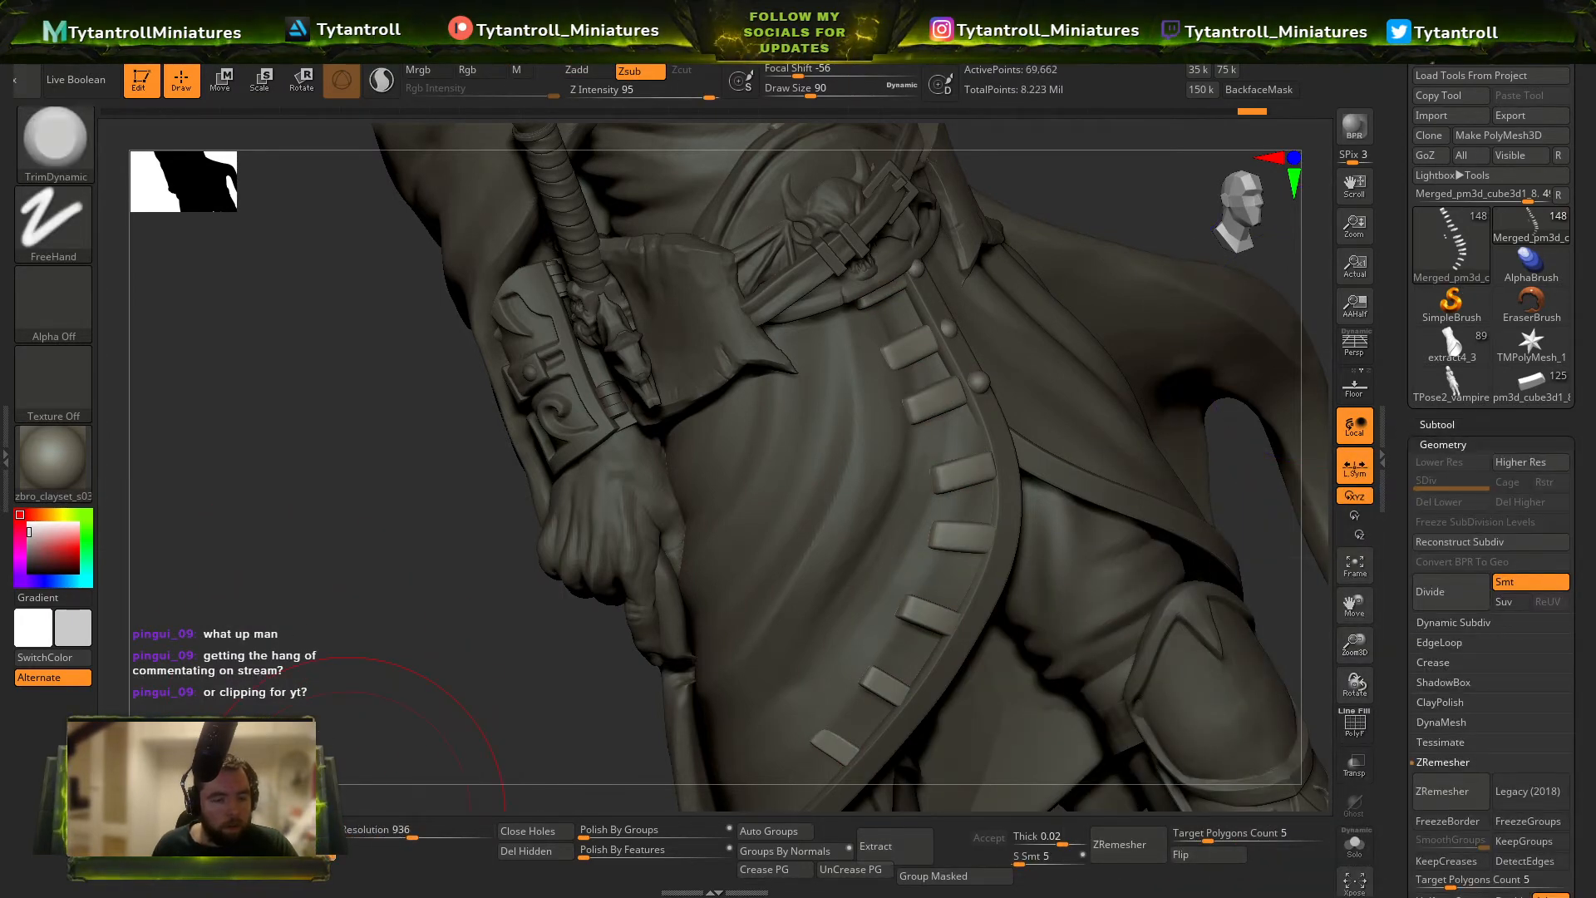
Toggle the polyframe display on and off, then ready the TrimDynamic brush at size 9 over the coat's middle tabs.
{"action": "key", "text": "shift+f"}
{"action": "key", "text": "shift+f"}
{"action": "key", "text": "b"}
{"action": "key", "text": "t"}
{"action": "key", "text": "d"}
{"action": "left_click_drag", "start_coordinate": [584, 655], "coordinate": [532, 636]}
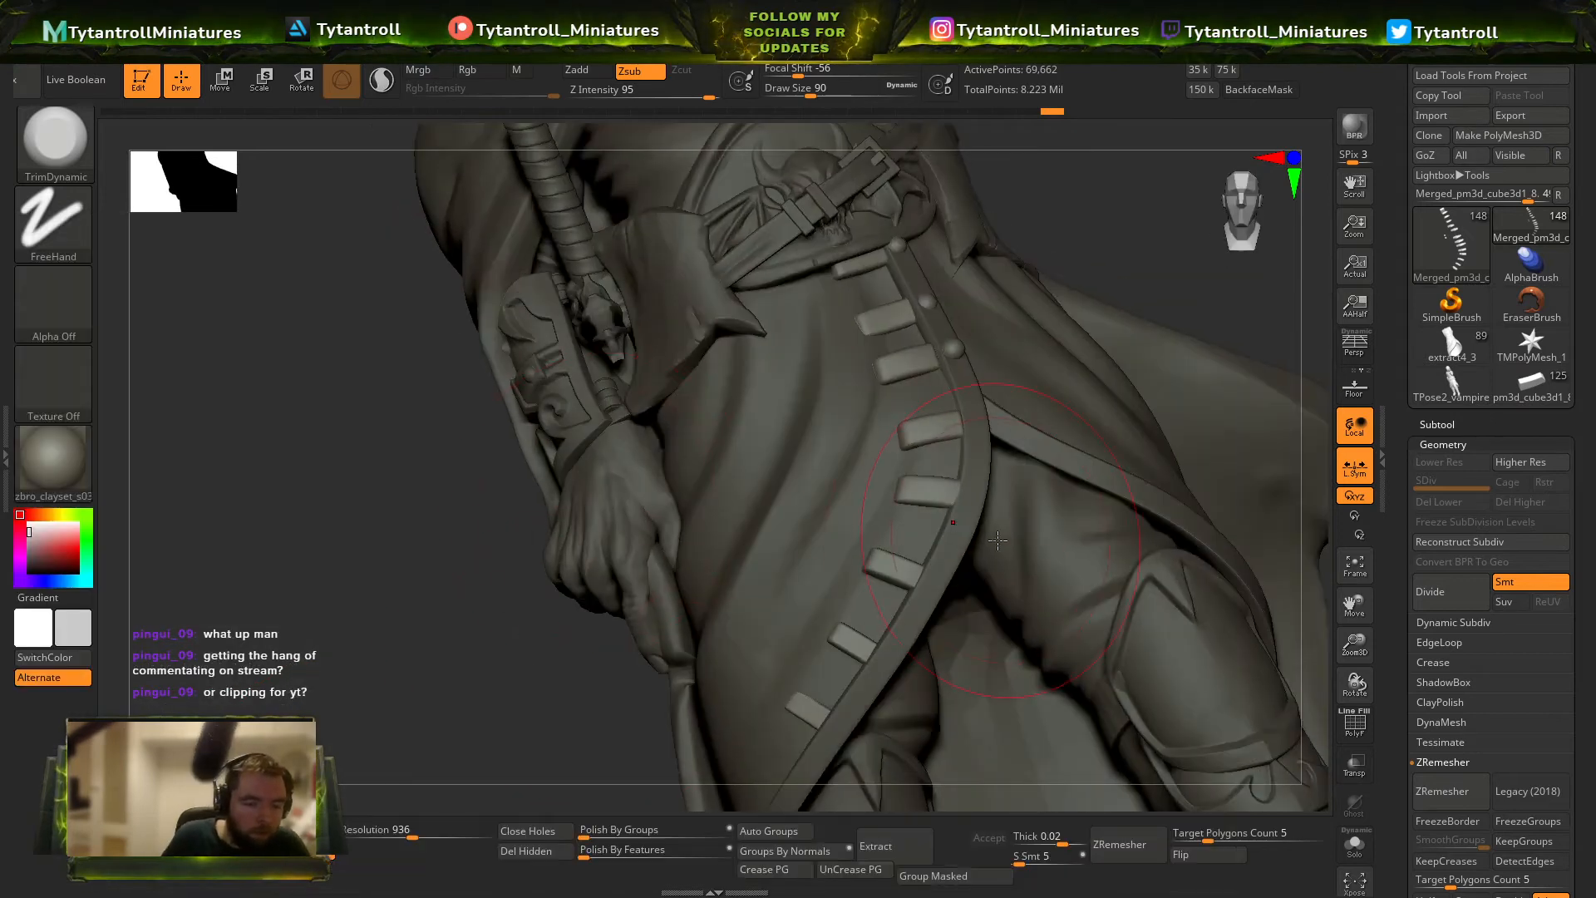
{"action": "key", "text": "s"}
{"action": "left_click_drag", "start_coordinate": [998, 541], "coordinate": [934, 494]}
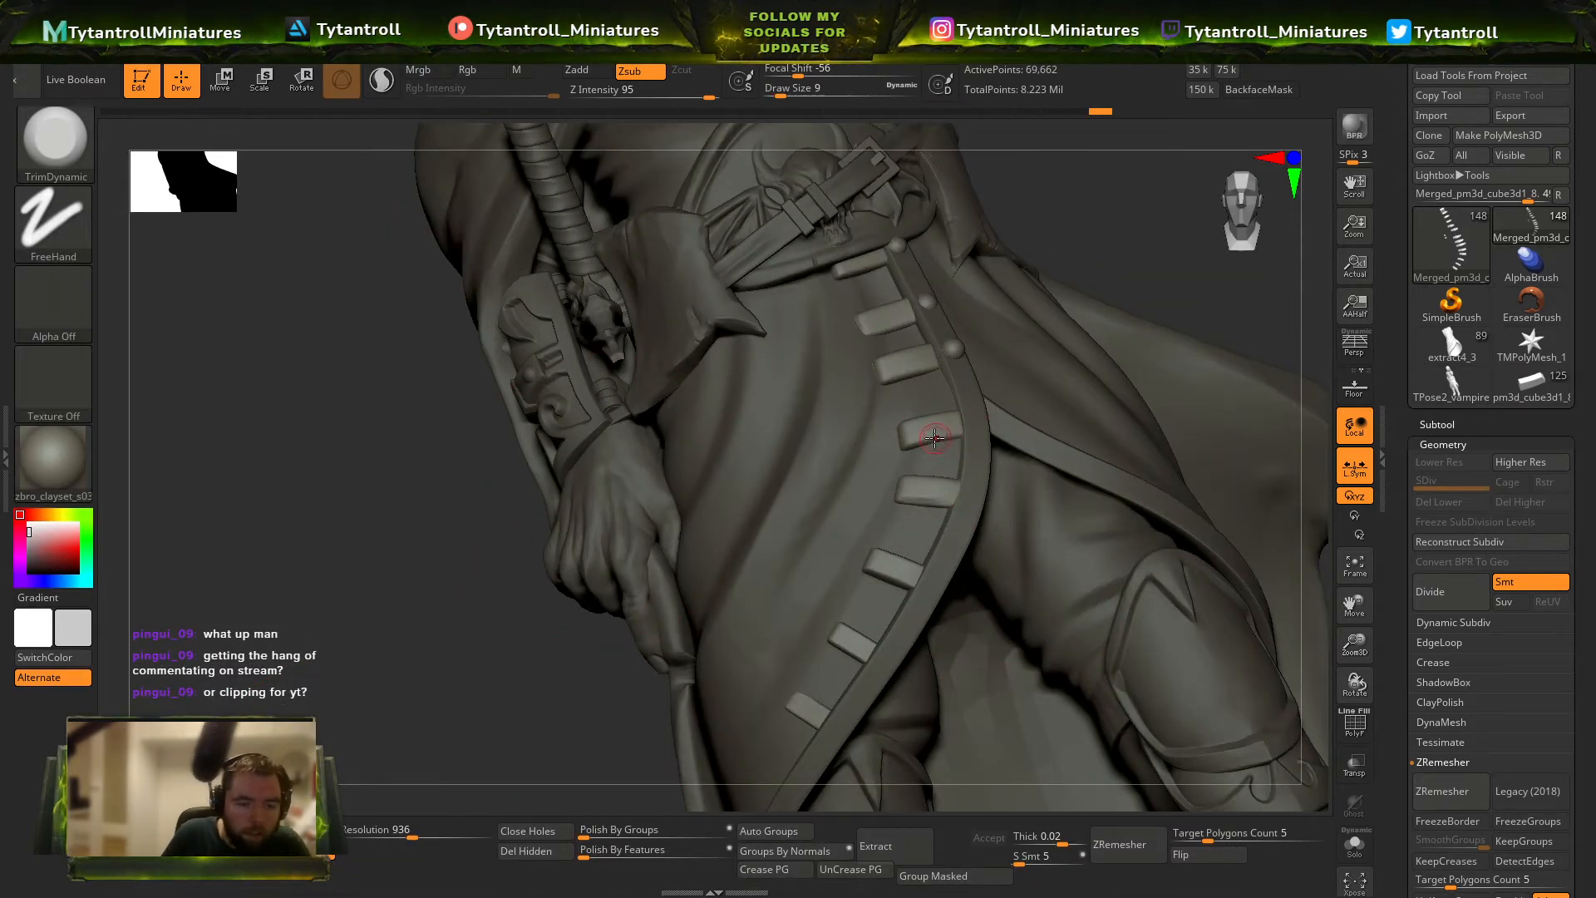
Switch to the DamStandard brush, undo a trial crease on the middle tab, and set the intensity to 23.
{"action": "key", "text": "b"}
{"action": "key", "text": "d"}
{"action": "key", "text": "s"}
{"action": "left_click_drag", "start_coordinate": [915, 436], "coordinate": [974, 425]}
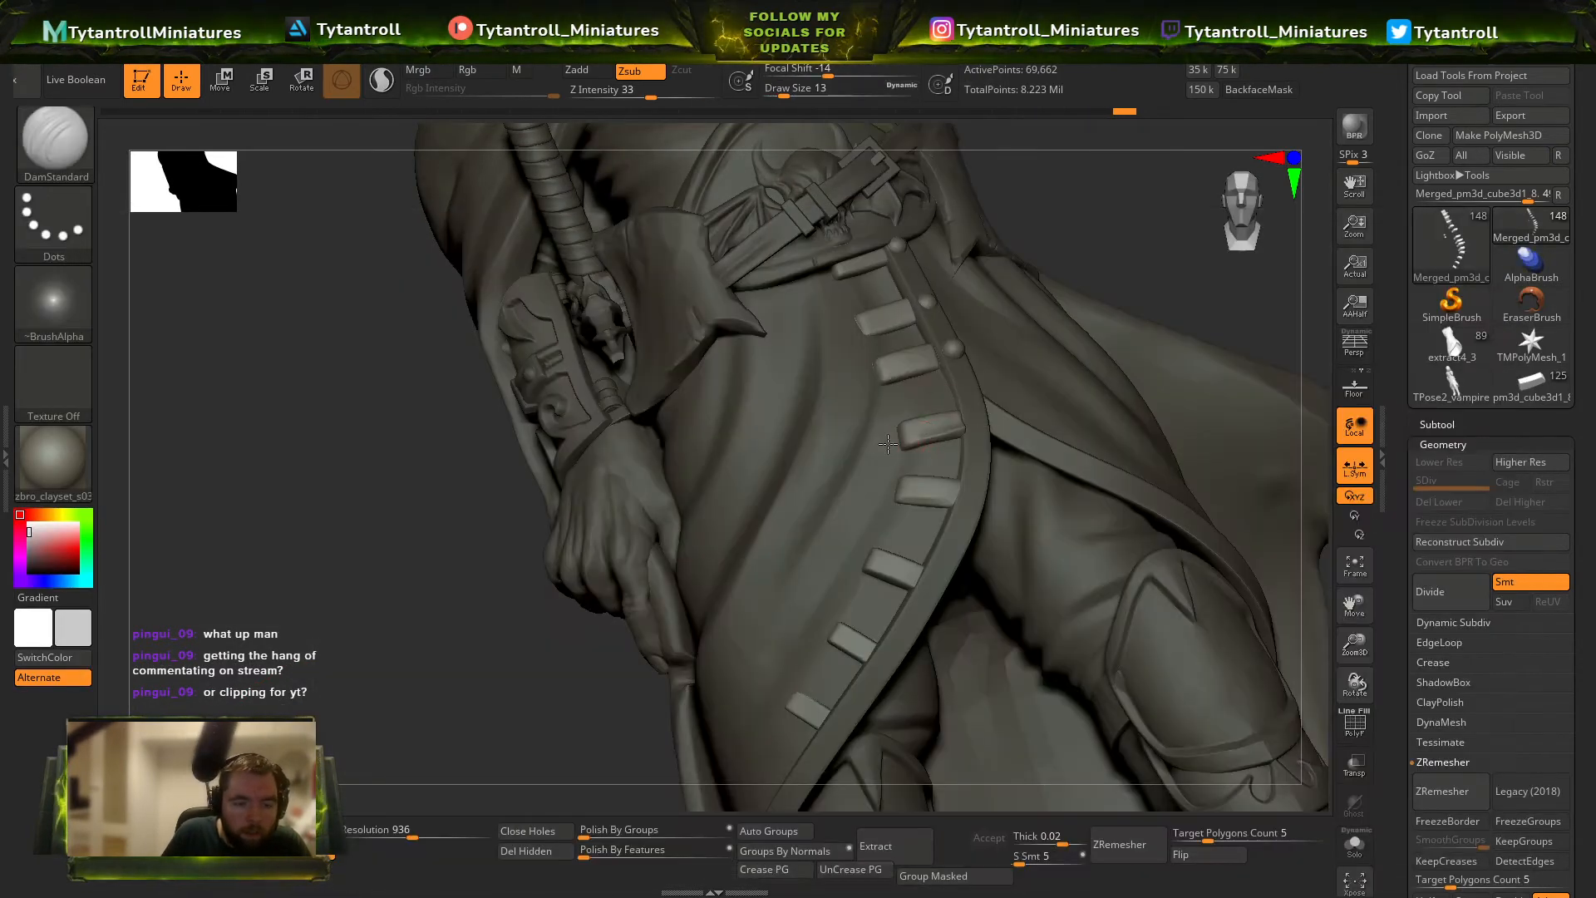
{"action": "key", "text": "ctrl+z"}
{"action": "left_click_drag", "start_coordinate": [652, 95], "coordinate": [637, 95]}
{"action": "left_click_drag", "start_coordinate": [1169, 278], "coordinate": [1056, 299]}
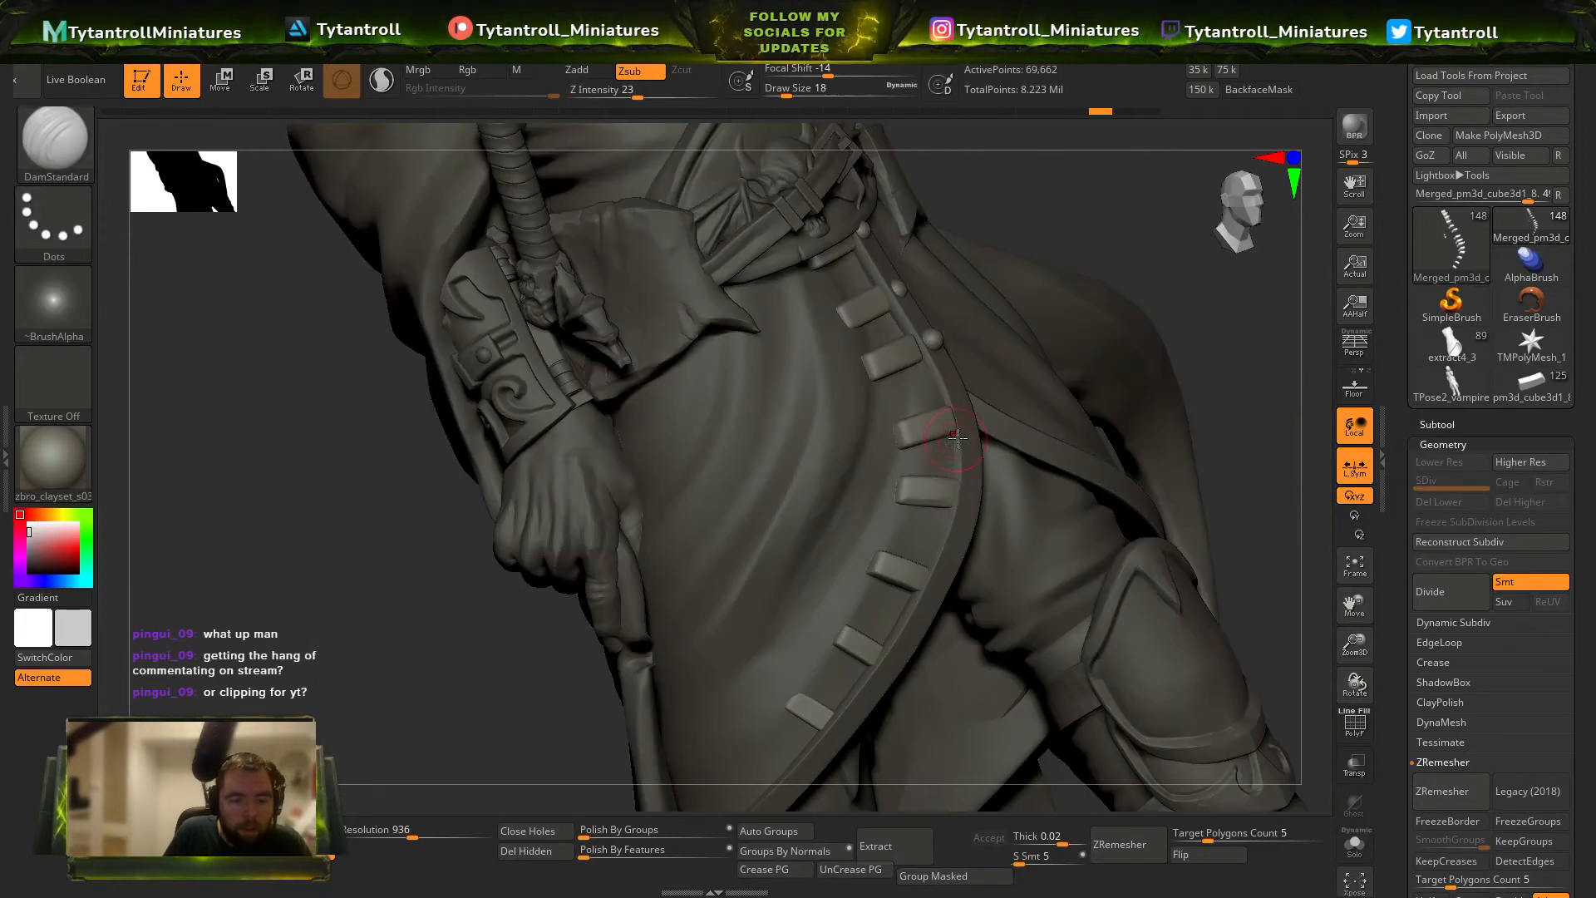
Carve creases into the tabs below the belt with DamStandard, using draw sizes between 7 and 16.
{"action": "key", "text": "bracketleft"}
{"action": "left_click_drag", "start_coordinate": [1102, 237], "coordinate": [931, 438]}
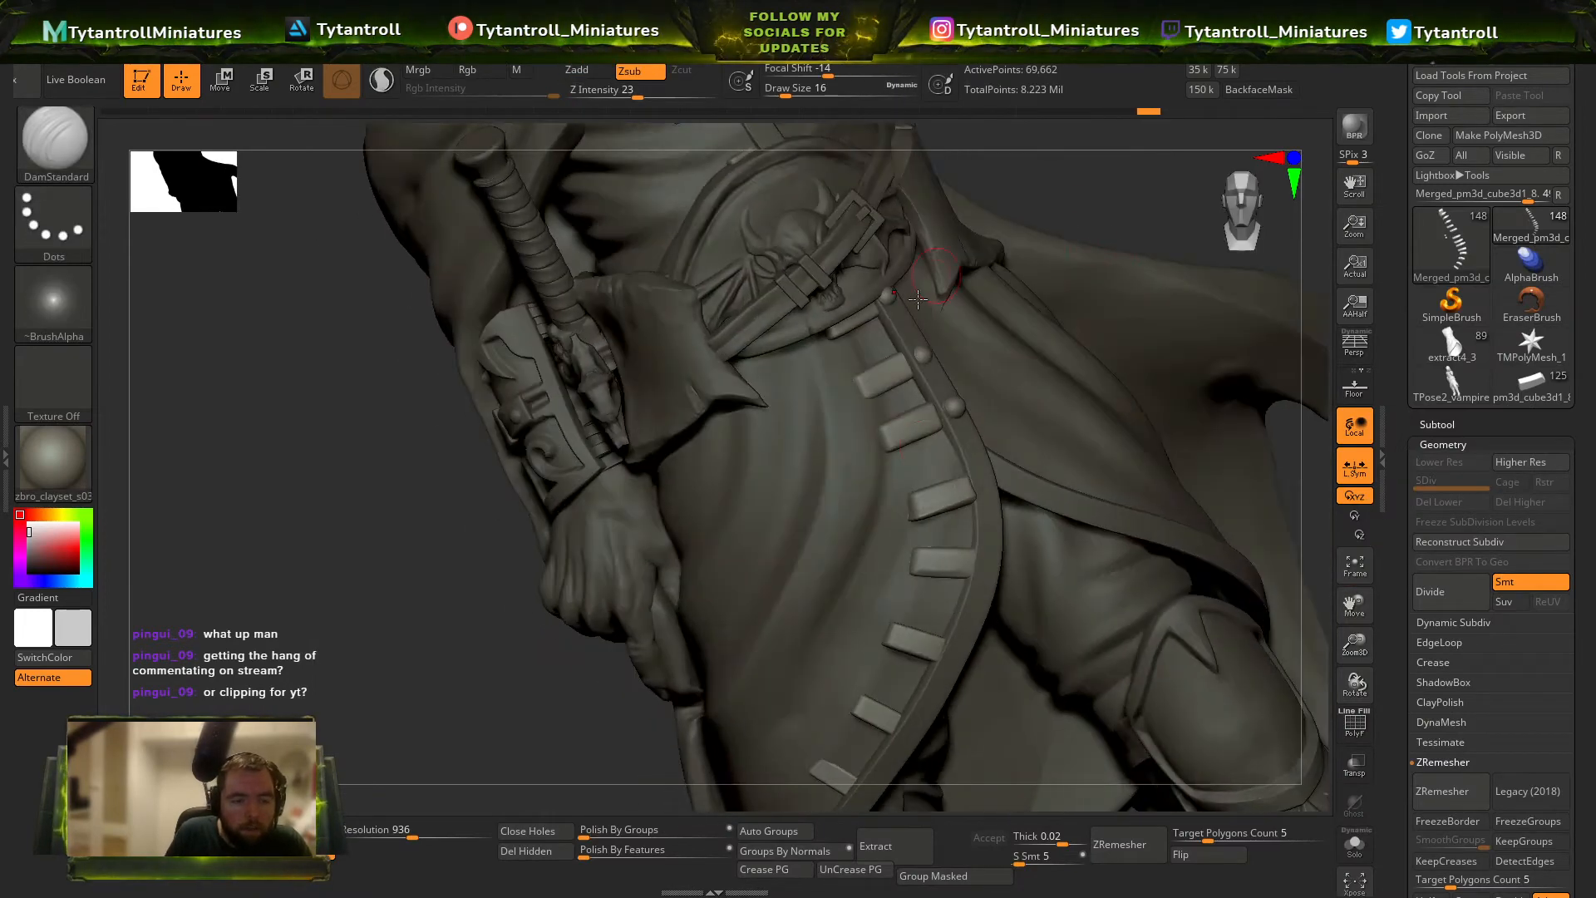
{"action": "key", "text": "bracketleft"}
{"action": "key", "text": "bracketleft"}
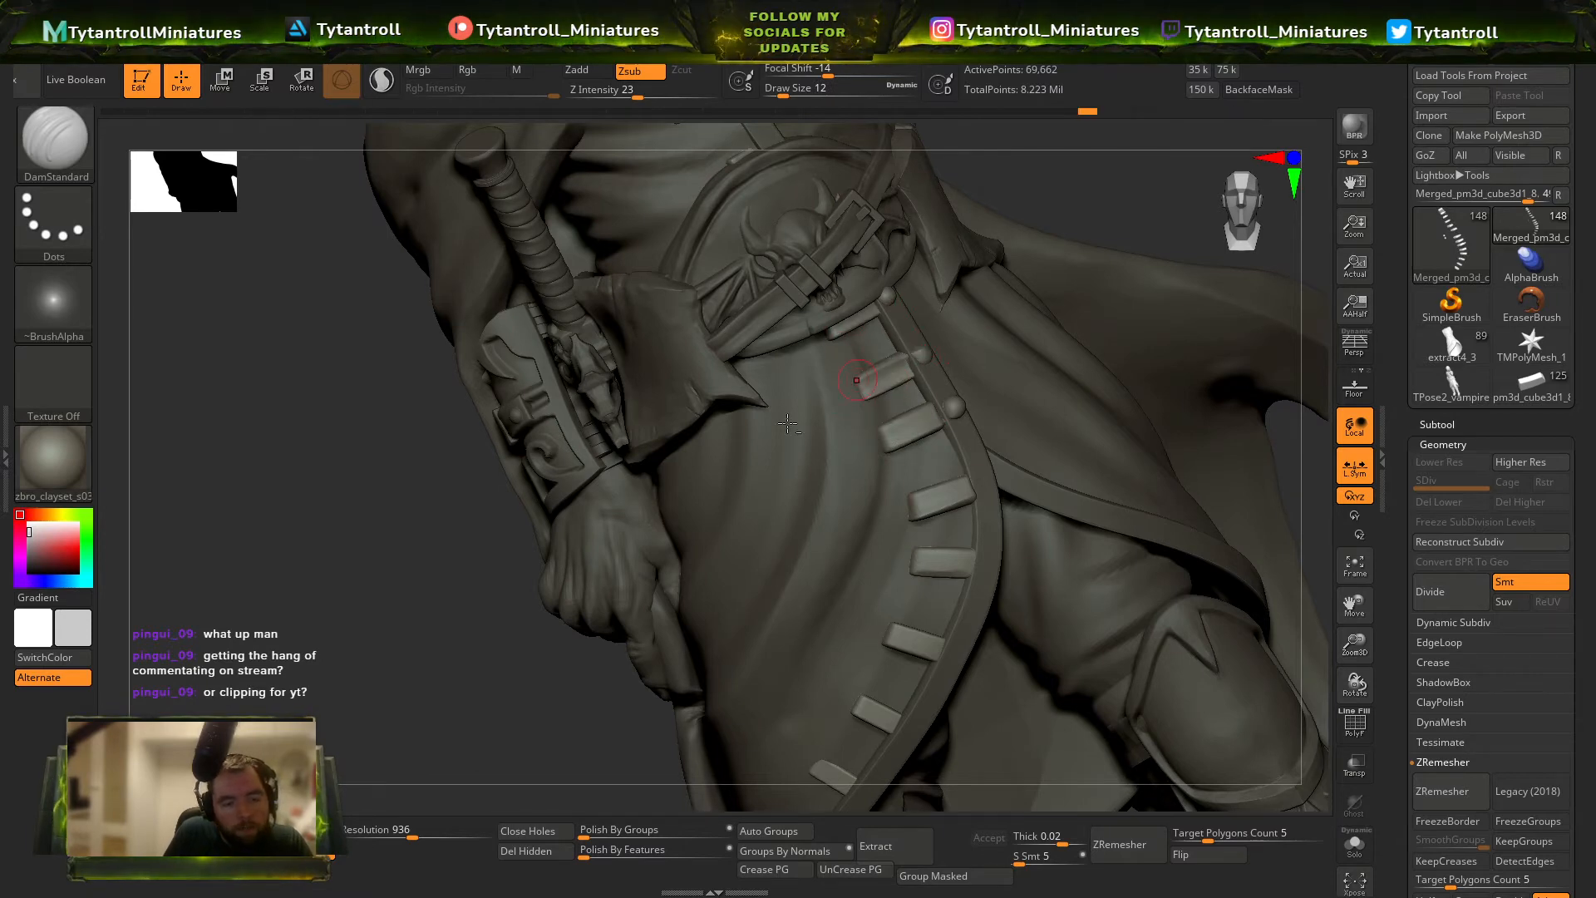
{"action": "left_click_drag", "start_coordinate": [473, 650], "coordinate": [499, 611], "text": "alt"}
{"action": "key", "text": "["}
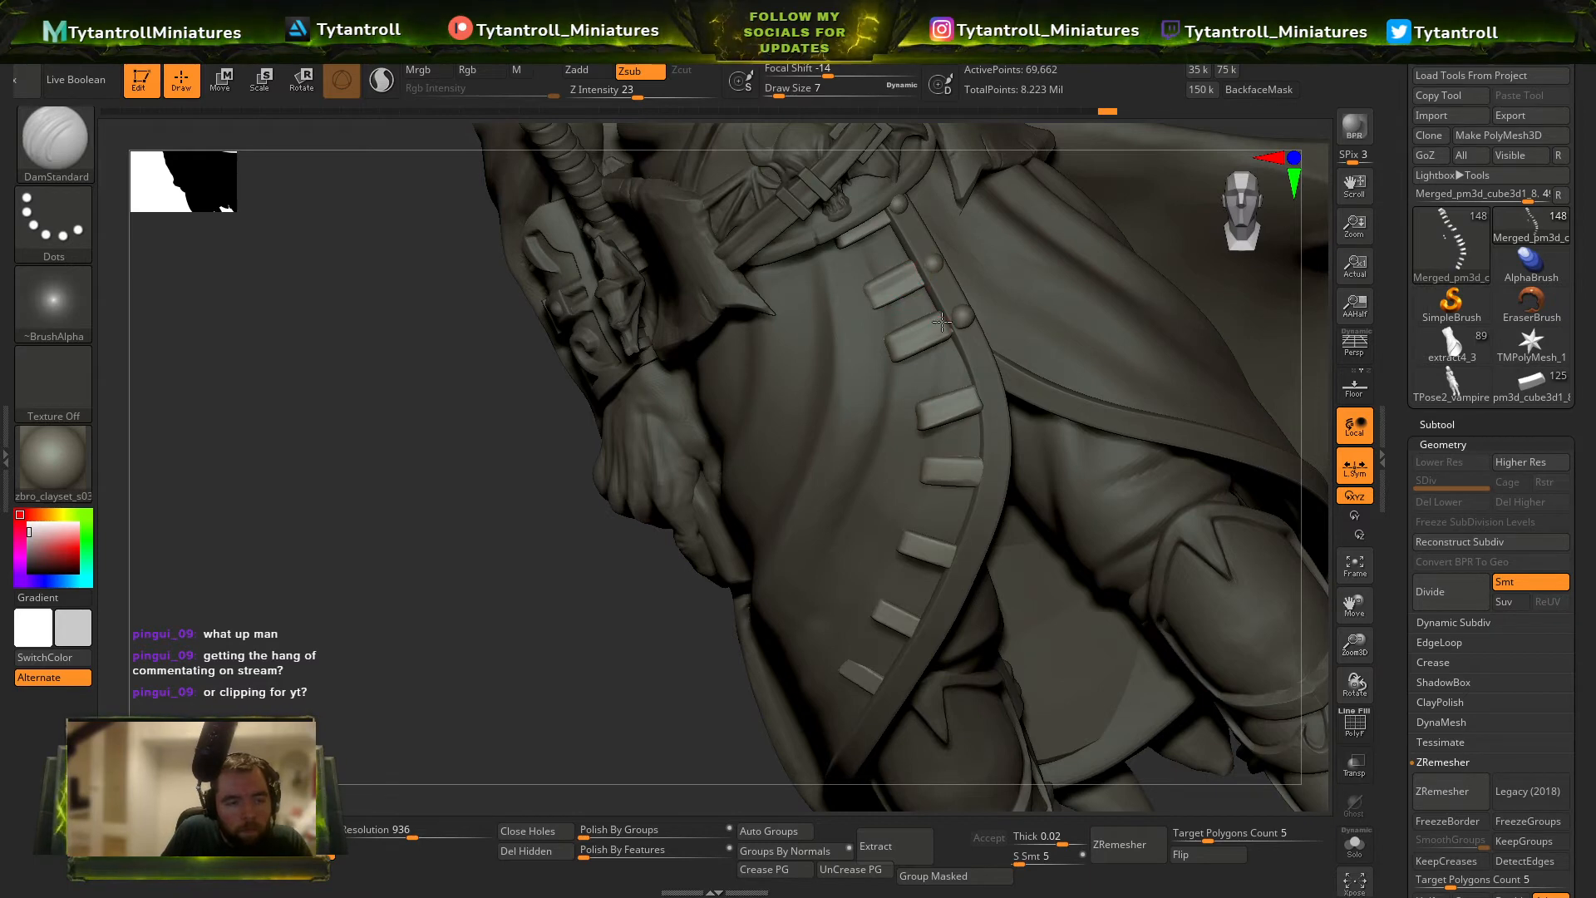
{"action": "key", "text": "s"}
{"action": "mouse_move", "coordinate": [942, 322]}
{"action": "left_mouse_down"}
{"action": "mouse_move", "coordinate": [891, 344]}
{"action": "mouse_move", "coordinate": [937, 341]}
{"action": "left_mouse_up"}
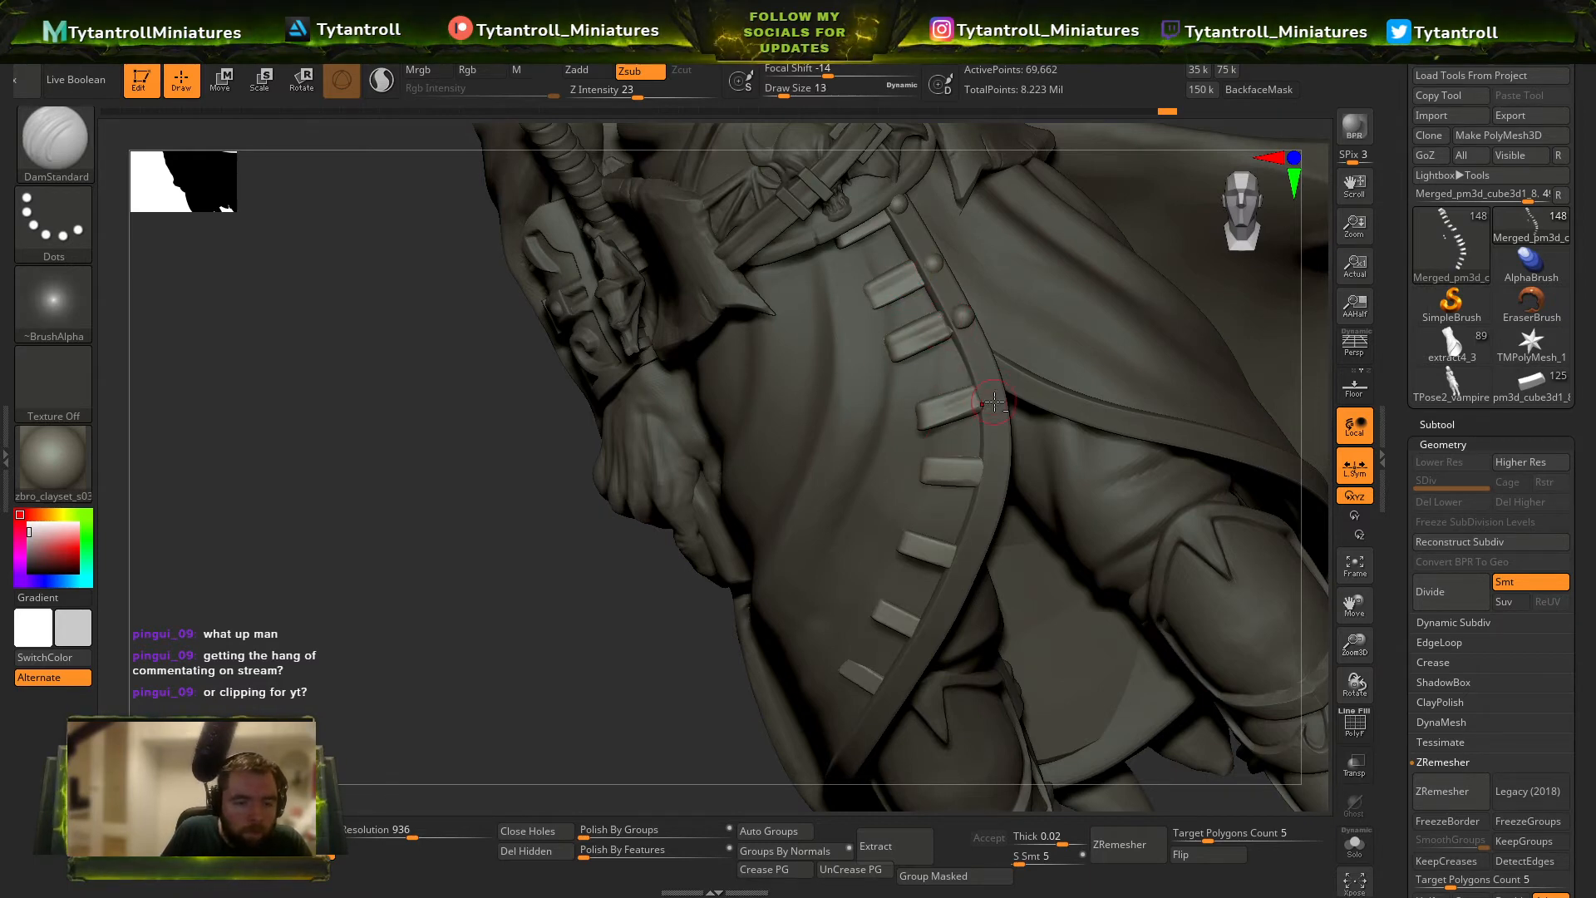
Flatten the upper skirt tabs with TrimDynamic at size 11 and crease the next tab down with DamStandard.
{"action": "key", "text": "b"}
{"action": "key", "text": "t"}
{"action": "key", "text": "d"}
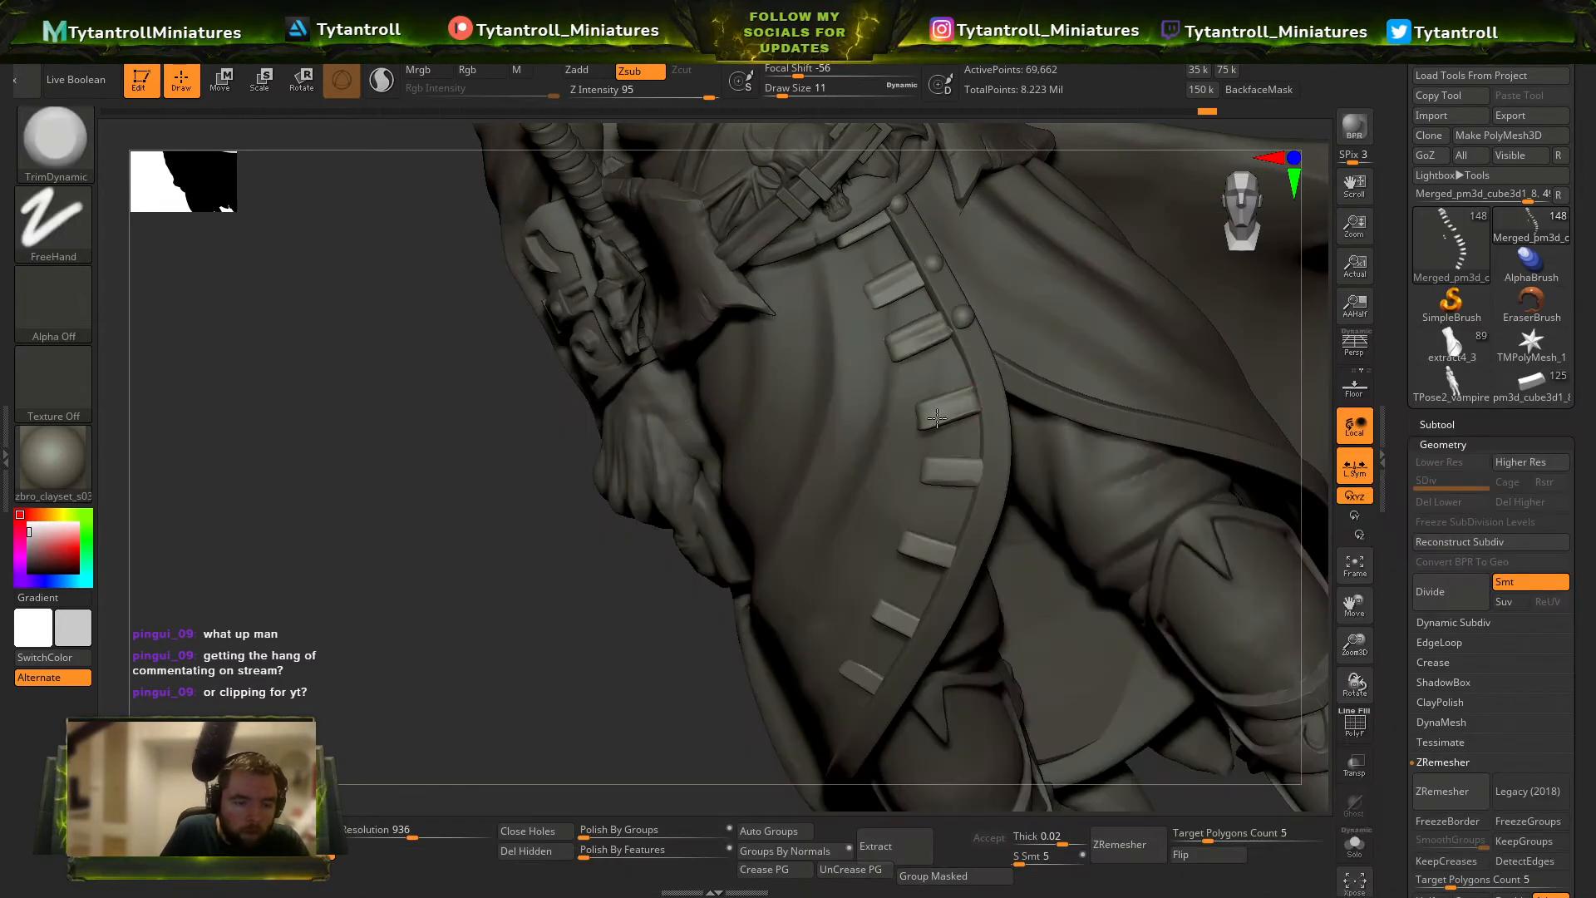
{"action": "left_click_drag", "start_coordinate": [637, 664], "coordinate": [698, 648]}
{"action": "key", "text": "b"}
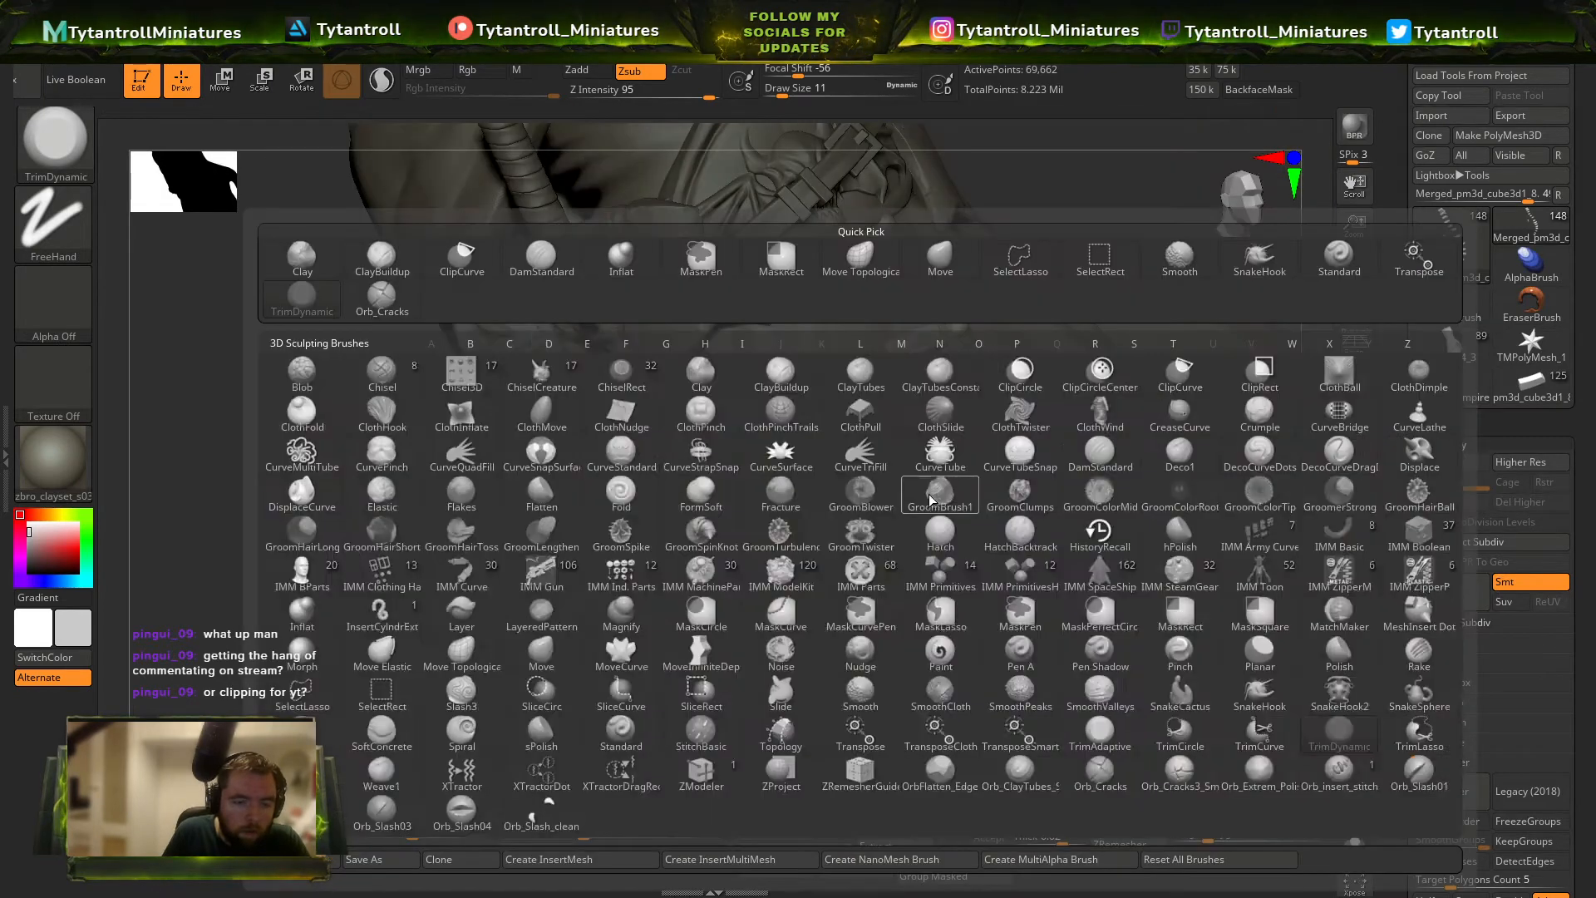
{"action": "key", "text": "d"}
{"action": "key", "text": "s"}
{"action": "right_click_drag", "start_coordinate": [1022, 480], "coordinate": [925, 463]}
Trim the faces of the tabs on the coat's curved edge with TrimDynamic at draw sizes 23 and 16.
{"action": "key", "text": "b"}
{"action": "key", "text": "t"}
{"action": "key", "text": "d"}
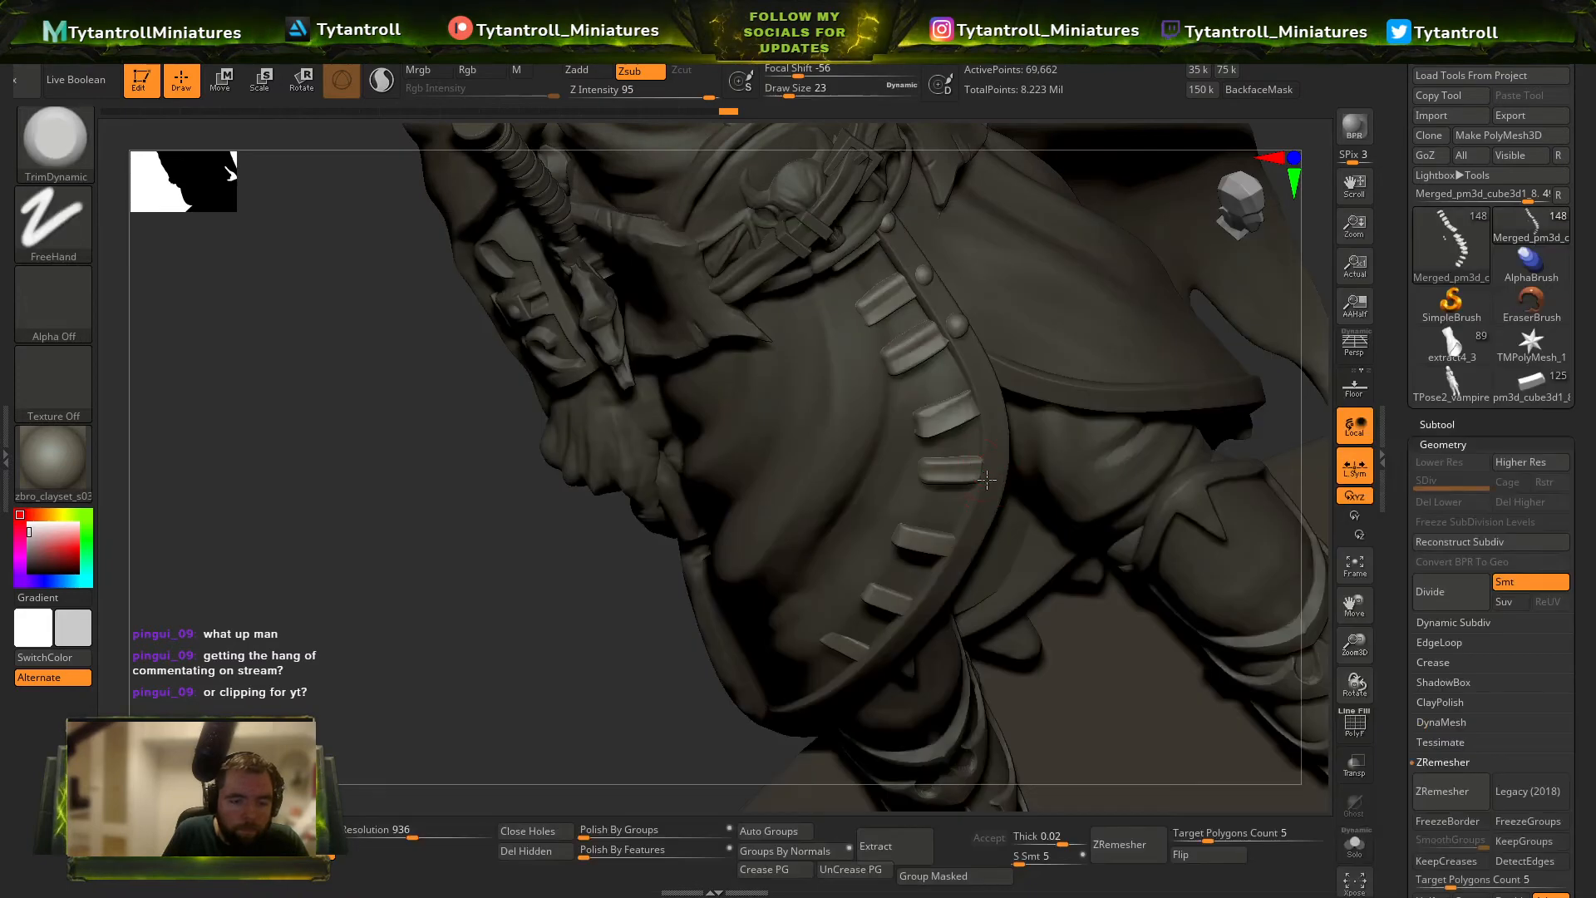
{"action": "right_click_drag", "start_coordinate": [925, 544], "coordinate": [866, 439]}
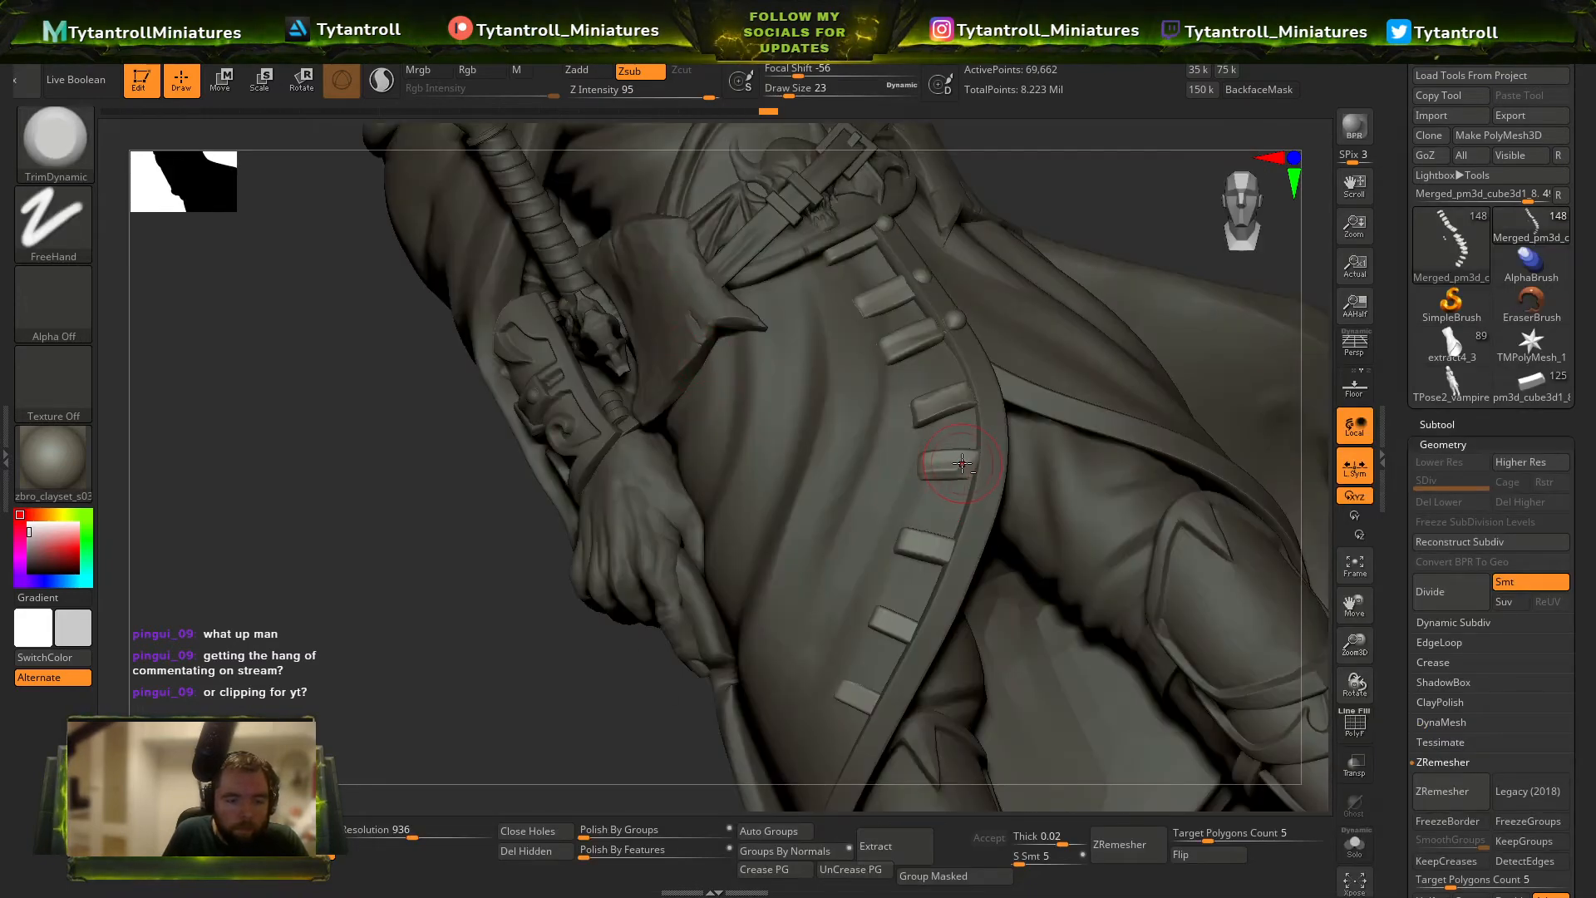
{"action": "key", "text": "s"}
{"action": "left_click_drag", "start_coordinate": [960, 463], "coordinate": [943, 466]}
{"action": "key", "text": "s"}
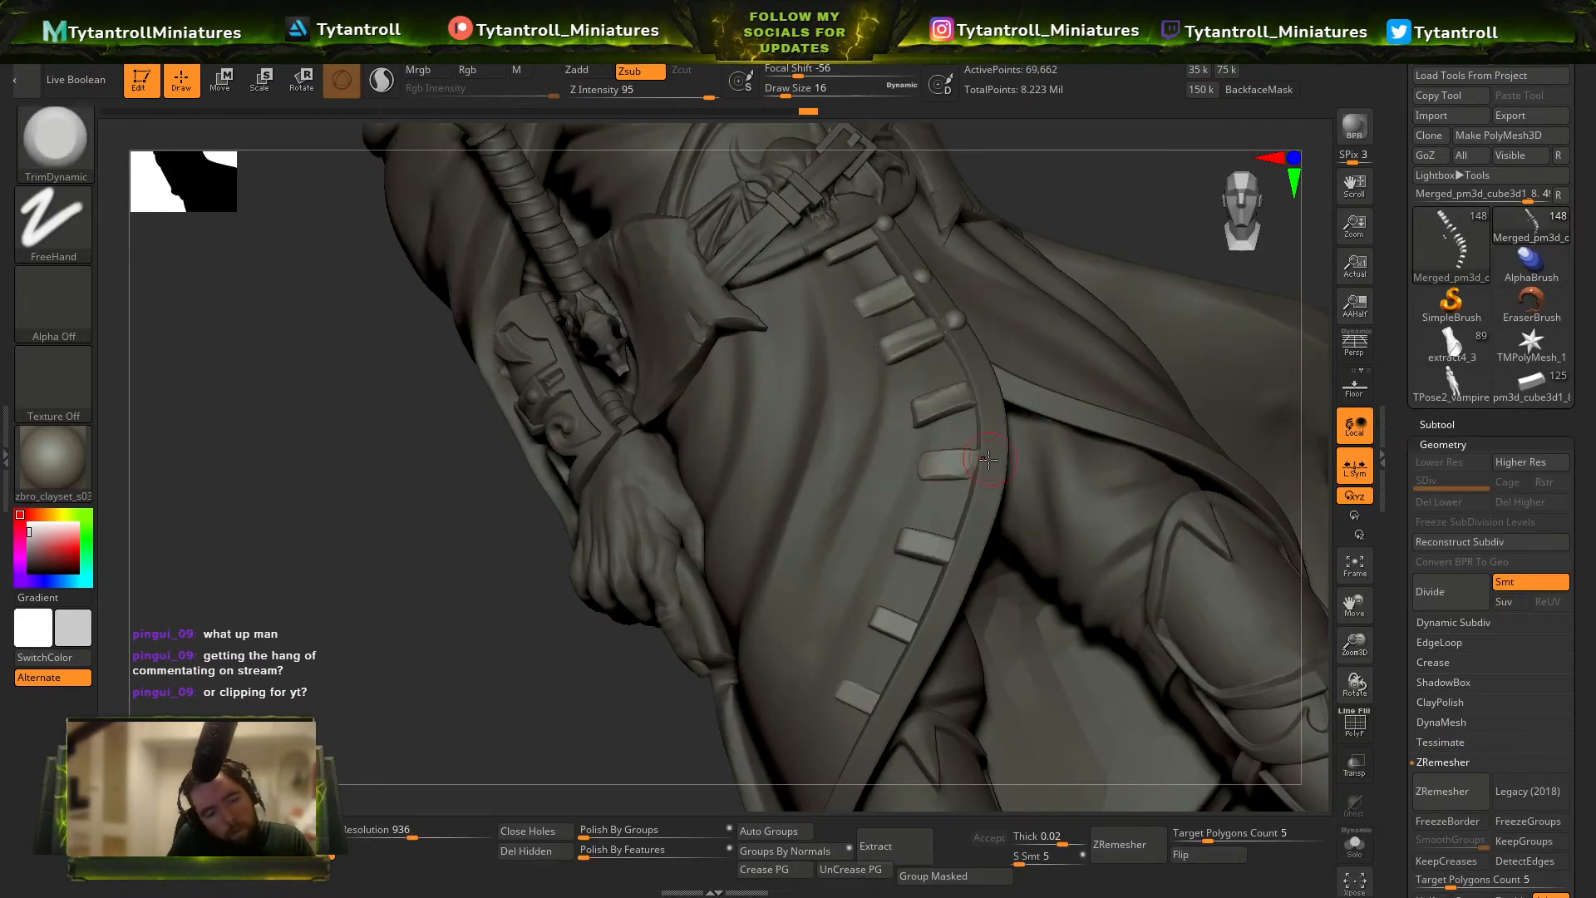
Build up ridges on the curved-edge tabs with the Standard brush at size 7, then switch back to TrimDynamic.
{"action": "key", "text": "b"}
{"action": "key", "text": "s"}
{"action": "key", "text": "t"}
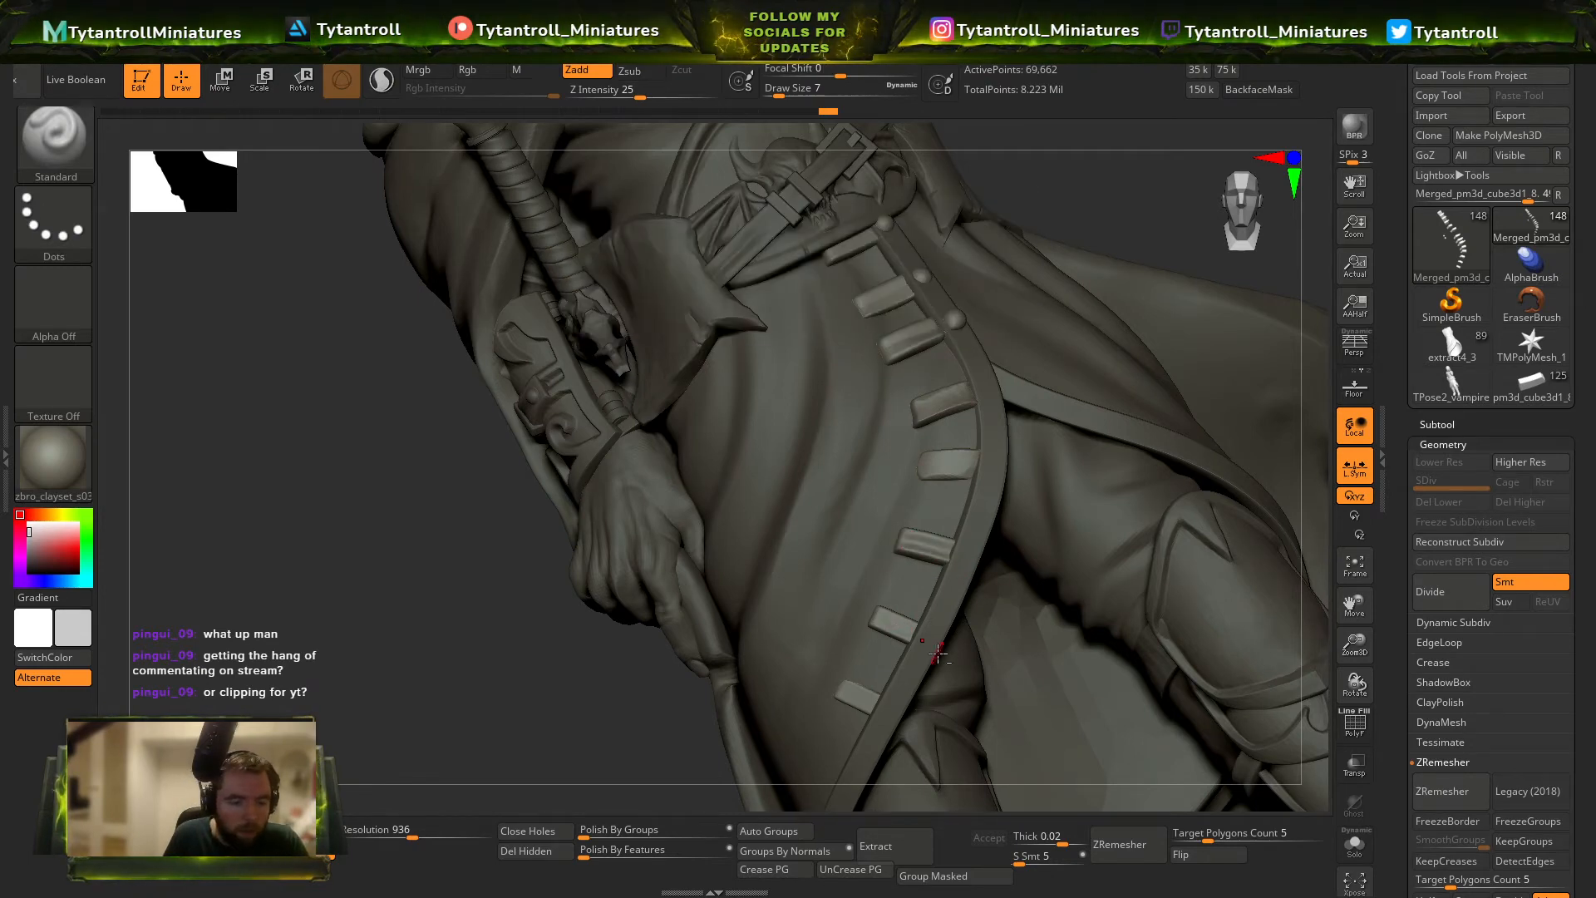
{"action": "key", "text": "b"}
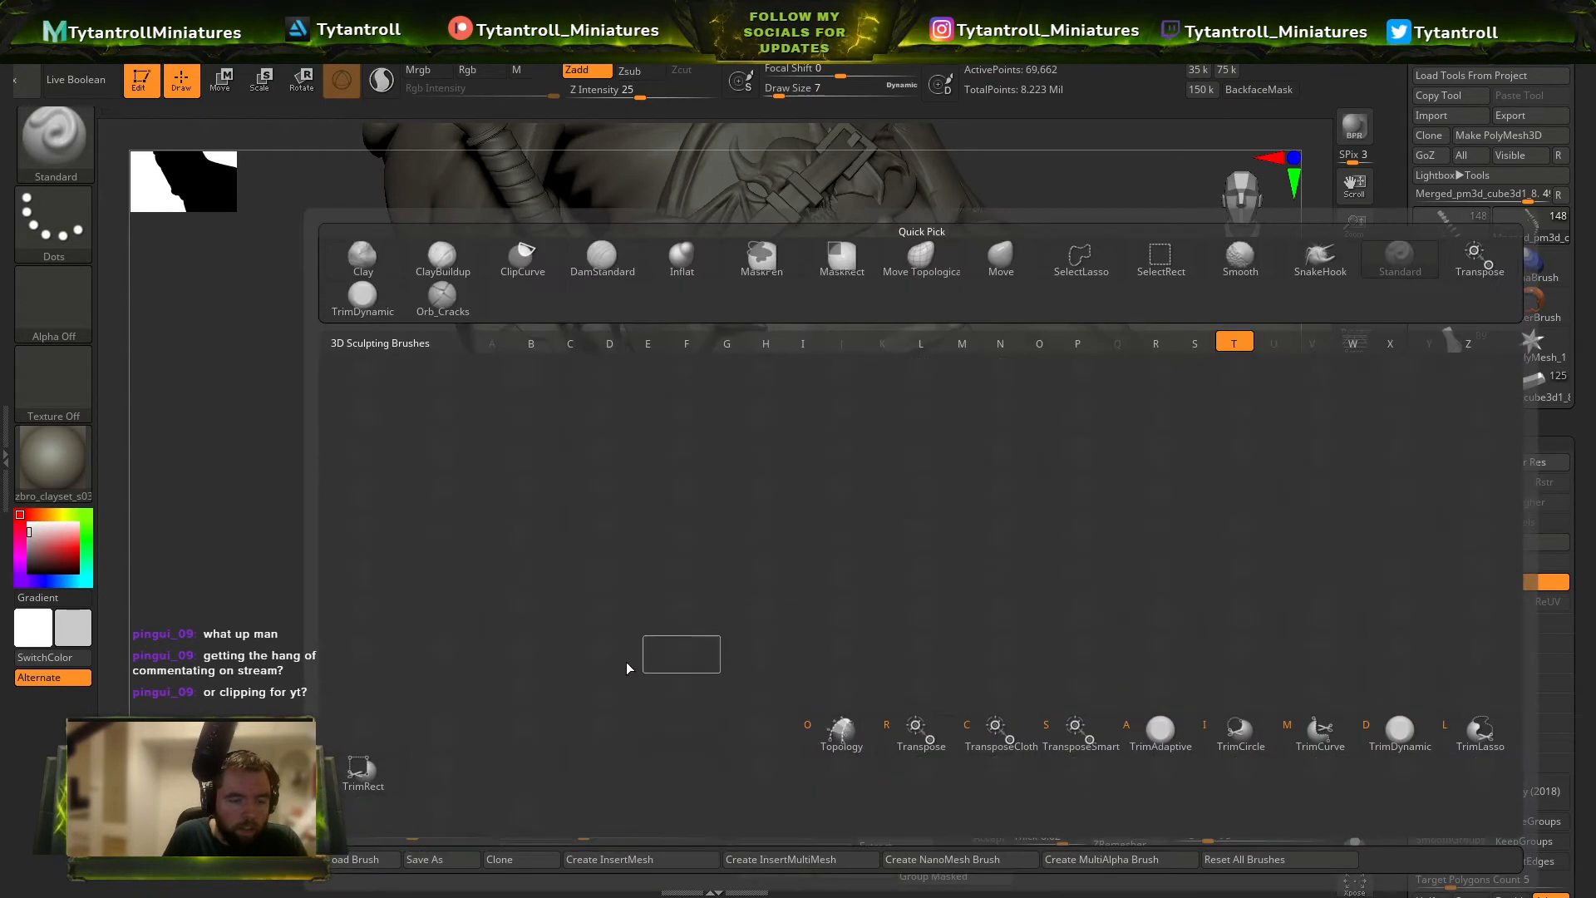
{"action": "key", "text": "t"}
{"action": "key", "text": "d"}
{"action": "mouse_move", "coordinate": [665, 657]}
{"action": "right_mouse_down"}
{"action": "mouse_move", "coordinate": [1051, 367]}
{"action": "mouse_move", "coordinate": [861, 470]}
{"action": "right_mouse_up"}
Adjust the skirt tabs against the coat in side view with the Move brush at size 33.
{"action": "mouse_move", "coordinate": [1020, 379]}
{"action": "left_mouse_down"}
{"action": "mouse_move", "coordinate": [1122, 321]}
{"action": "mouse_move", "coordinate": [1118, 295]}
{"action": "left_mouse_up"}
{"action": "key", "text": "b"}
{"action": "key", "text": "m"}
{"action": "key", "text": "v"}
{"action": "key", "text": "s"}
{"action": "left_click_drag", "start_coordinate": [890, 461], "coordinate": [881, 461]}
{"action": "mouse_move", "coordinate": [956, 420]}
{"action": "left_mouse_down"}
{"action": "mouse_move", "coordinate": [989, 407]}
{"action": "mouse_move", "coordinate": [889, 459]}
{"action": "left_mouse_up"}
{"action": "key", "text": "s"}
{"action": "left_click_drag", "start_coordinate": [872, 470], "coordinate": [875, 470]}
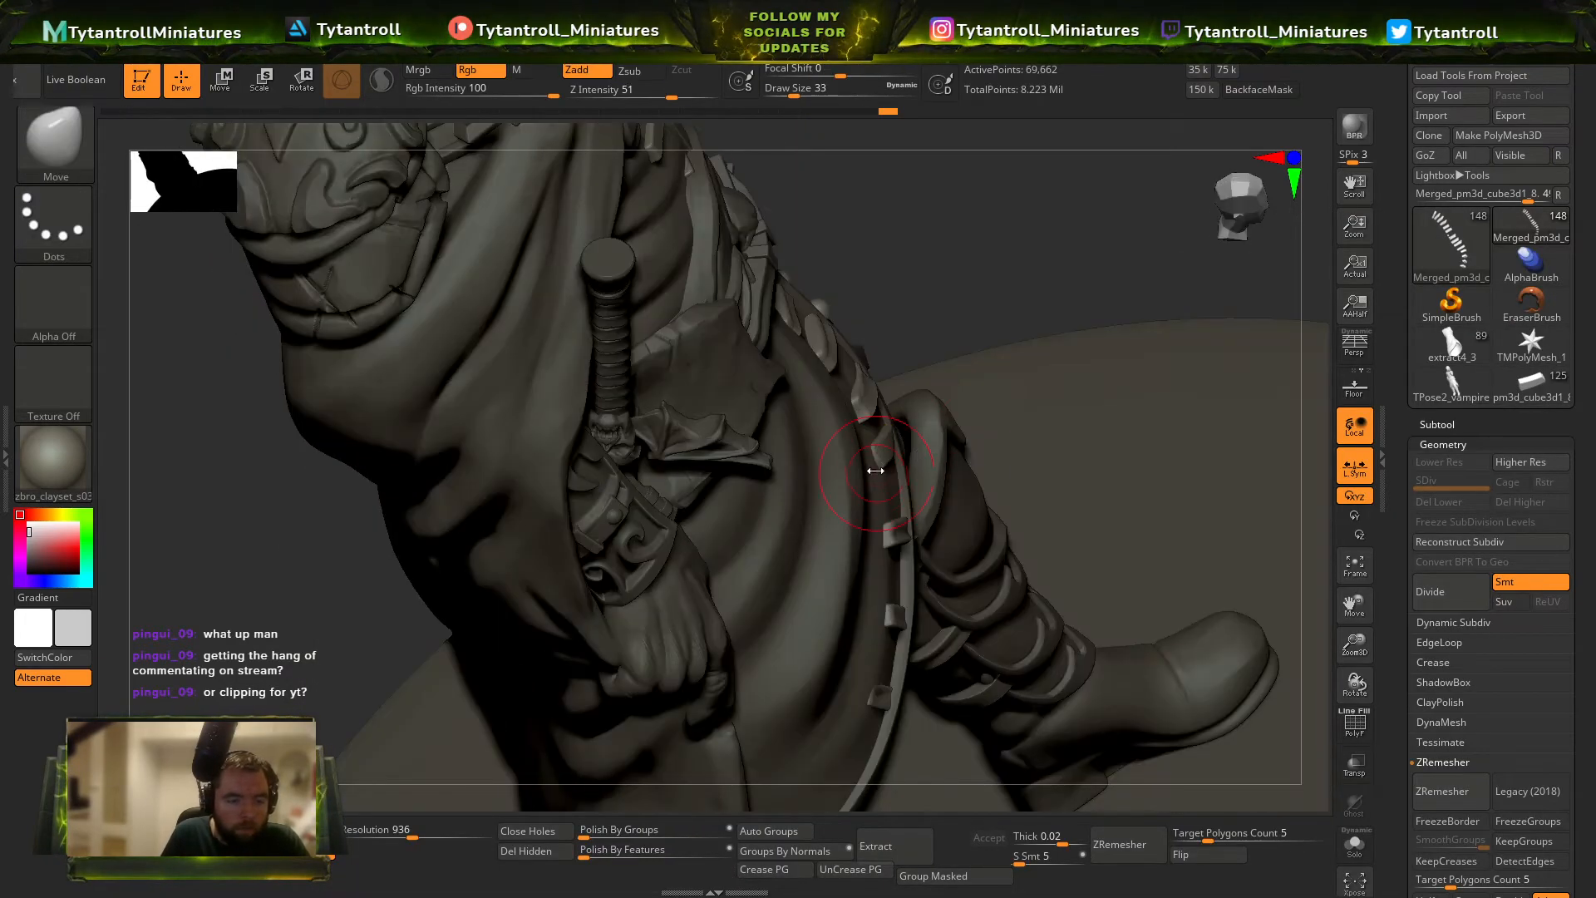
Build up the edges of the two chest tabs with the Standard brush at size 8.
{"action": "left_click_drag", "start_coordinate": [936, 246], "coordinate": [1122, 179]}
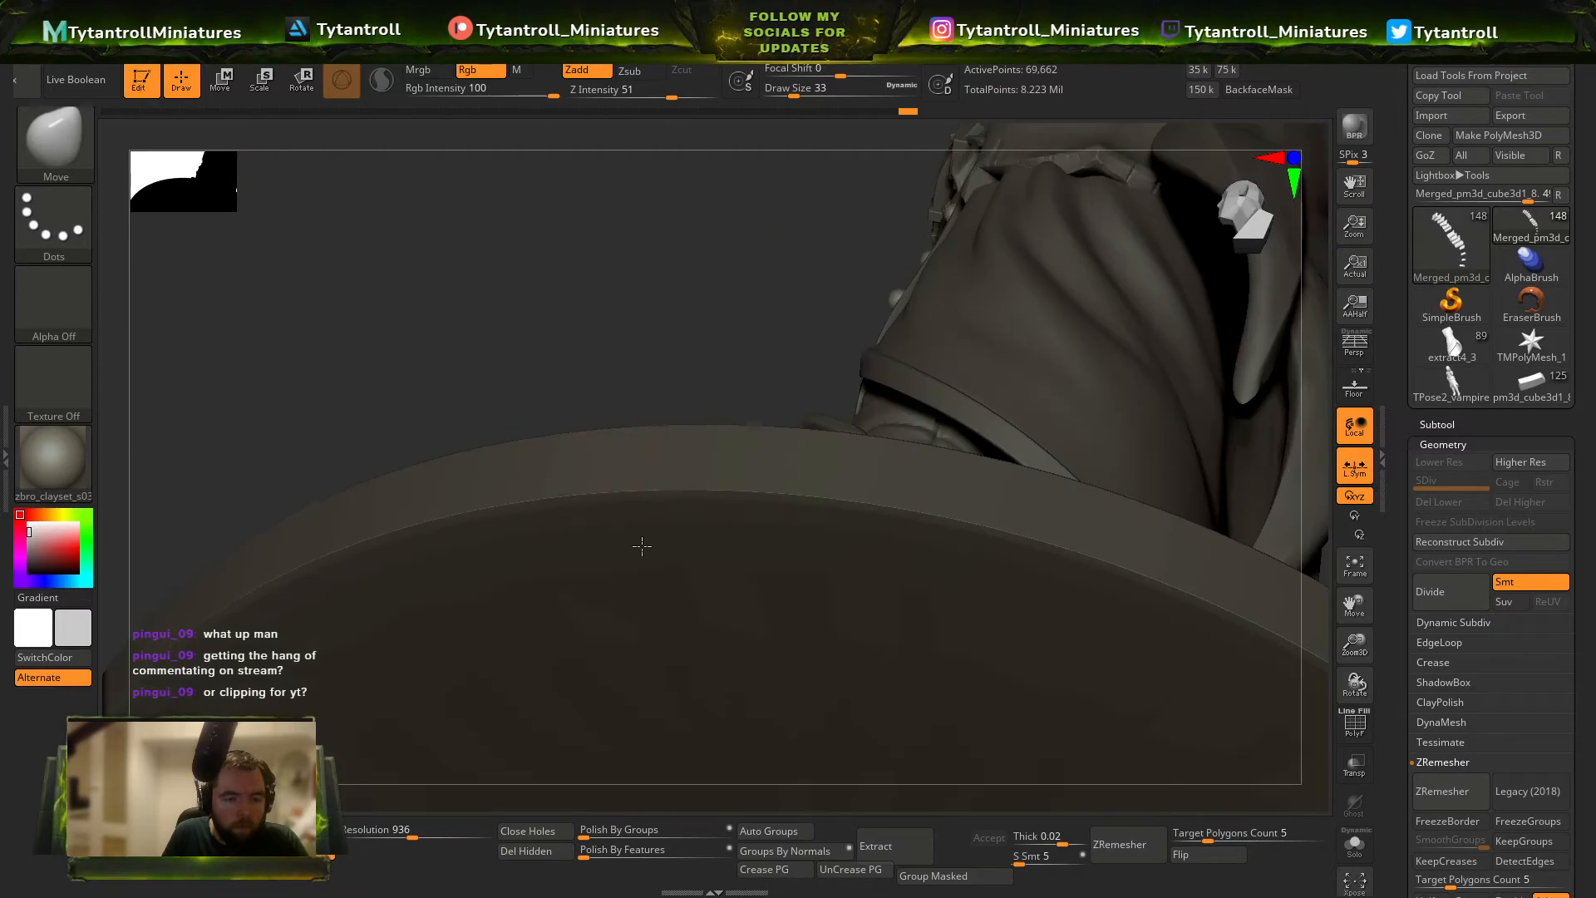
{"action": "mouse_move", "coordinate": [1080, 332]}
{"action": "left_mouse_down", "text": "alt"}
{"action": "mouse_move", "coordinate": [1215, 355]}
{"action": "mouse_move", "coordinate": [1129, 356]}
{"action": "left_mouse_up", "text": "alt"}
{"action": "key", "text": "ctrl"}
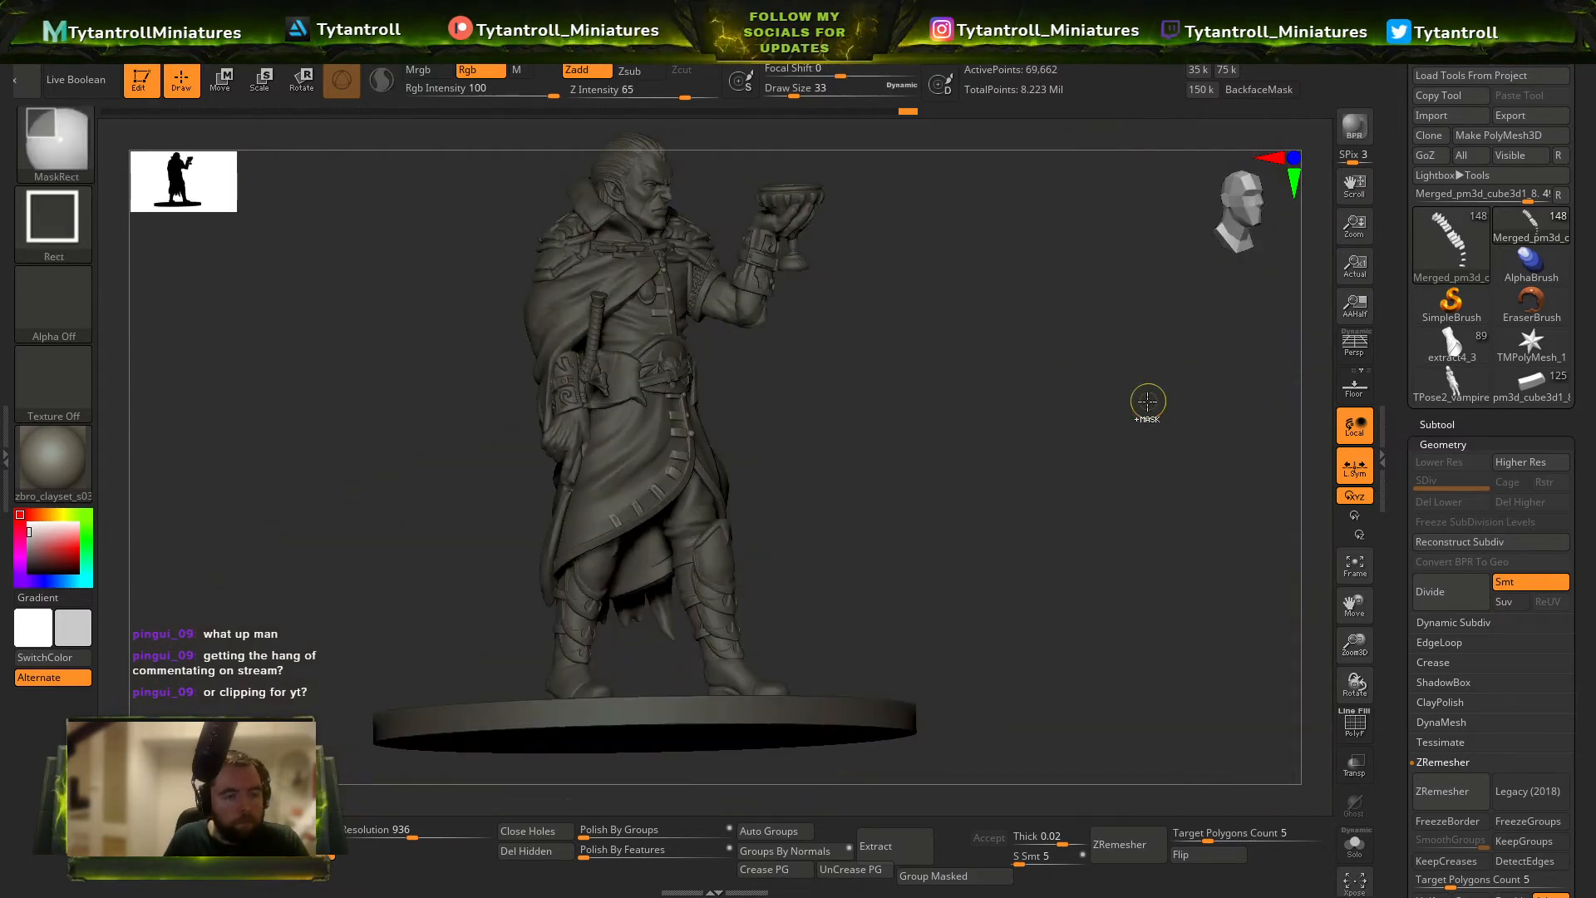
{"action": "right_click_drag", "start_coordinate": [1147, 556], "coordinate": [1049, 722], "text": "ctrl"}
{"action": "key", "text": "b"}
{"action": "key", "text": "s"}
{"action": "key", "text": "t"}
{"action": "right_click_drag", "start_coordinate": [948, 416], "coordinate": [1002, 390]}
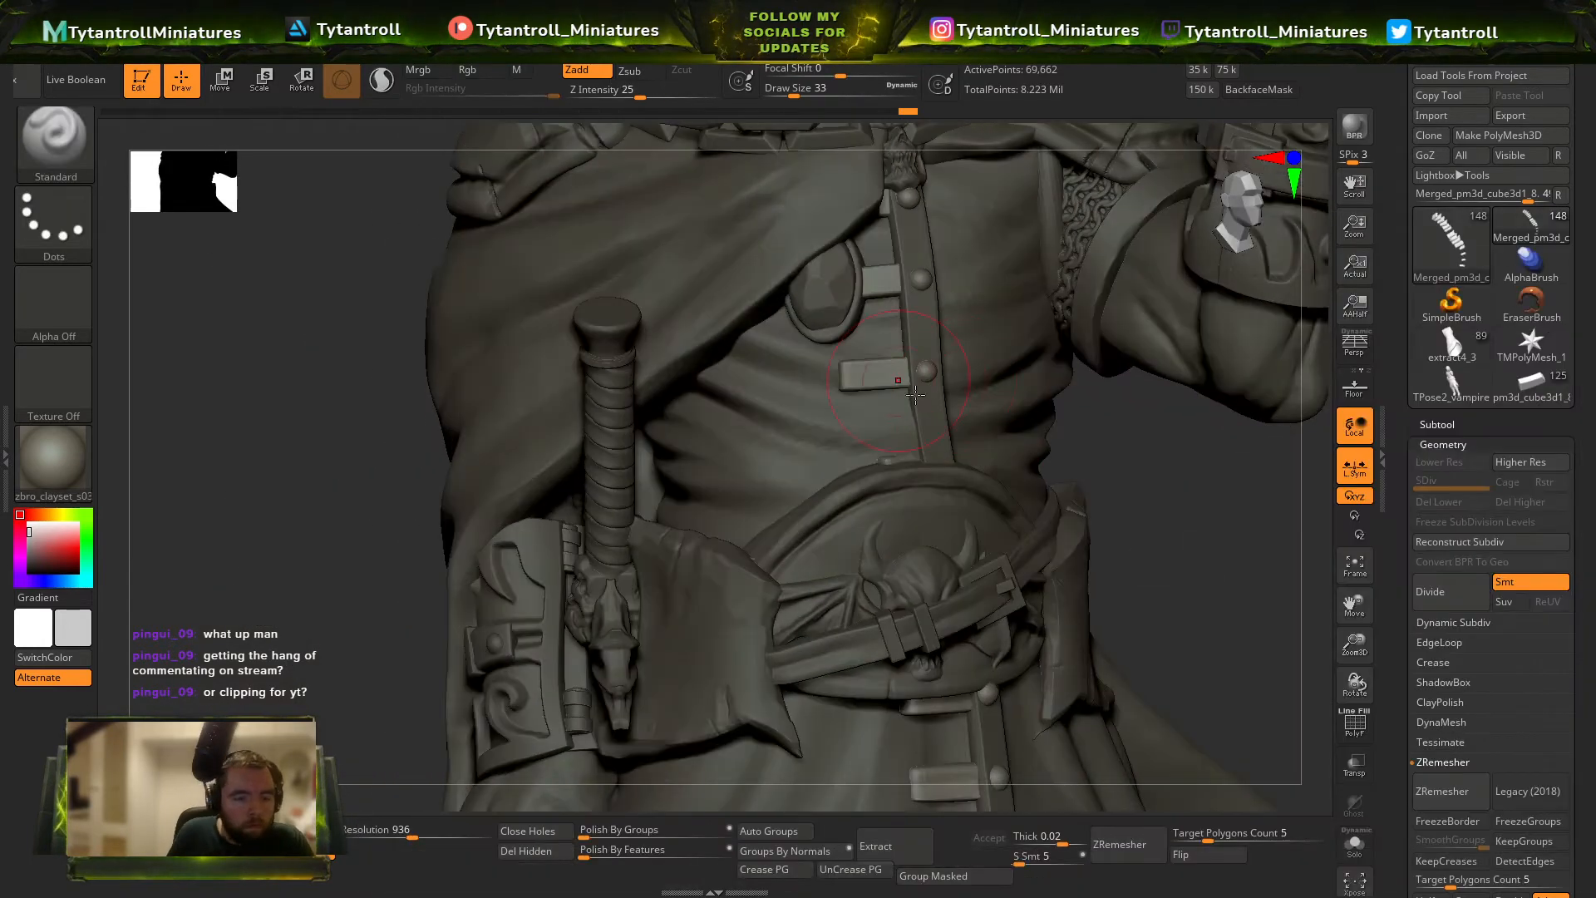
{"action": "key", "text": "bracketleft"}
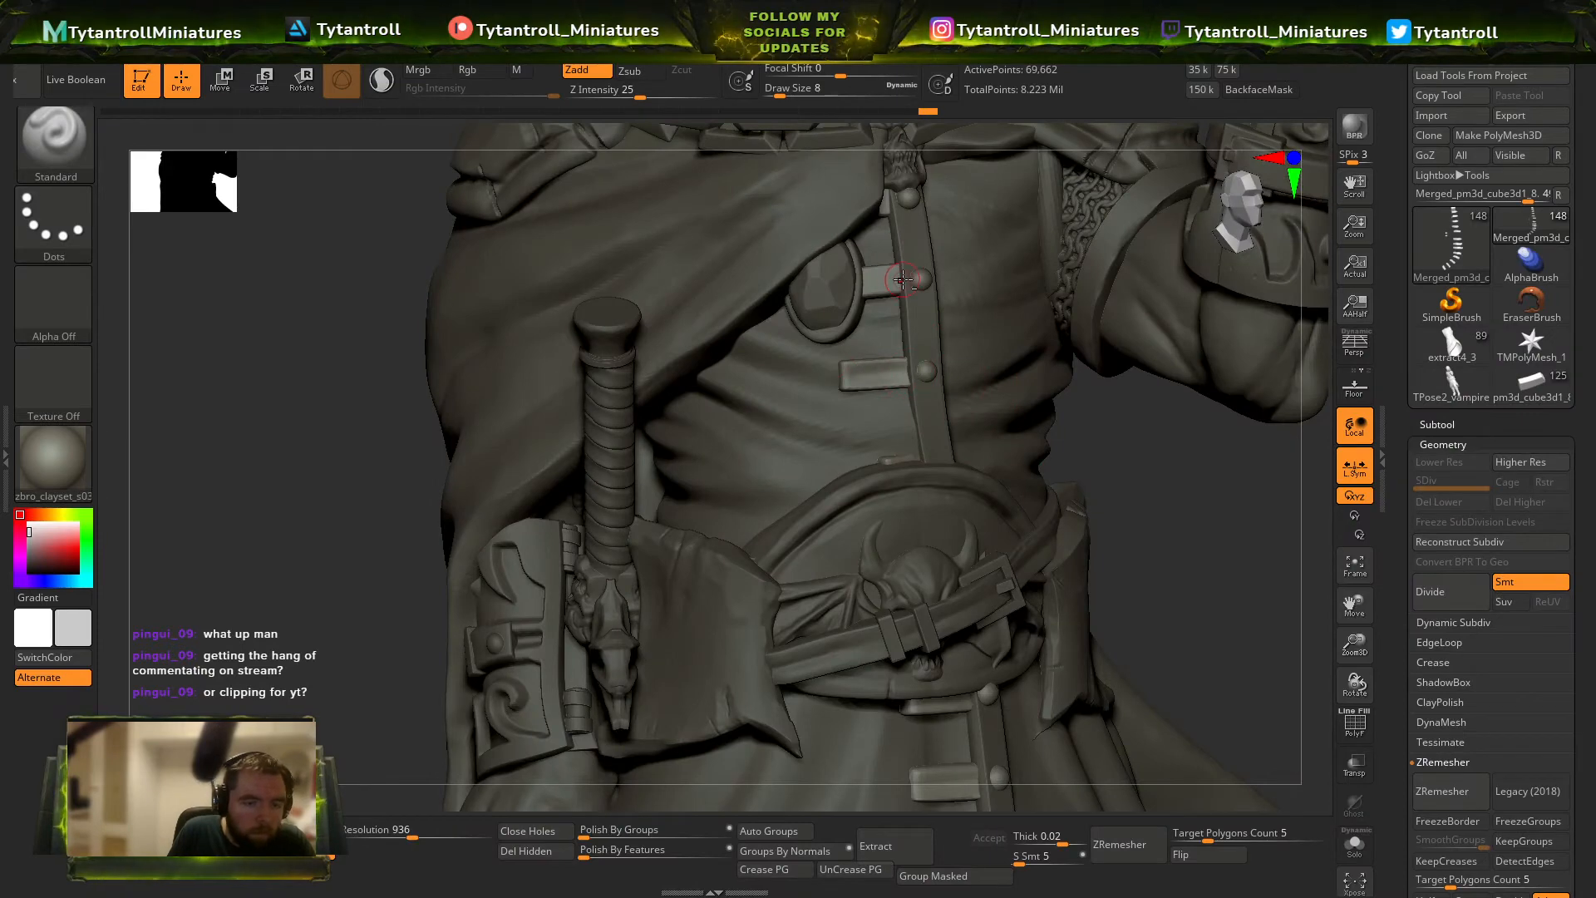
Switch to the Orb_Cracks brush and nick the lower chest tab at draw size 3.
{"action": "right_click_drag", "start_coordinate": [1160, 383], "coordinate": [1080, 420]}
{"action": "key", "text": "b"}
{"action": "key", "text": "o"}
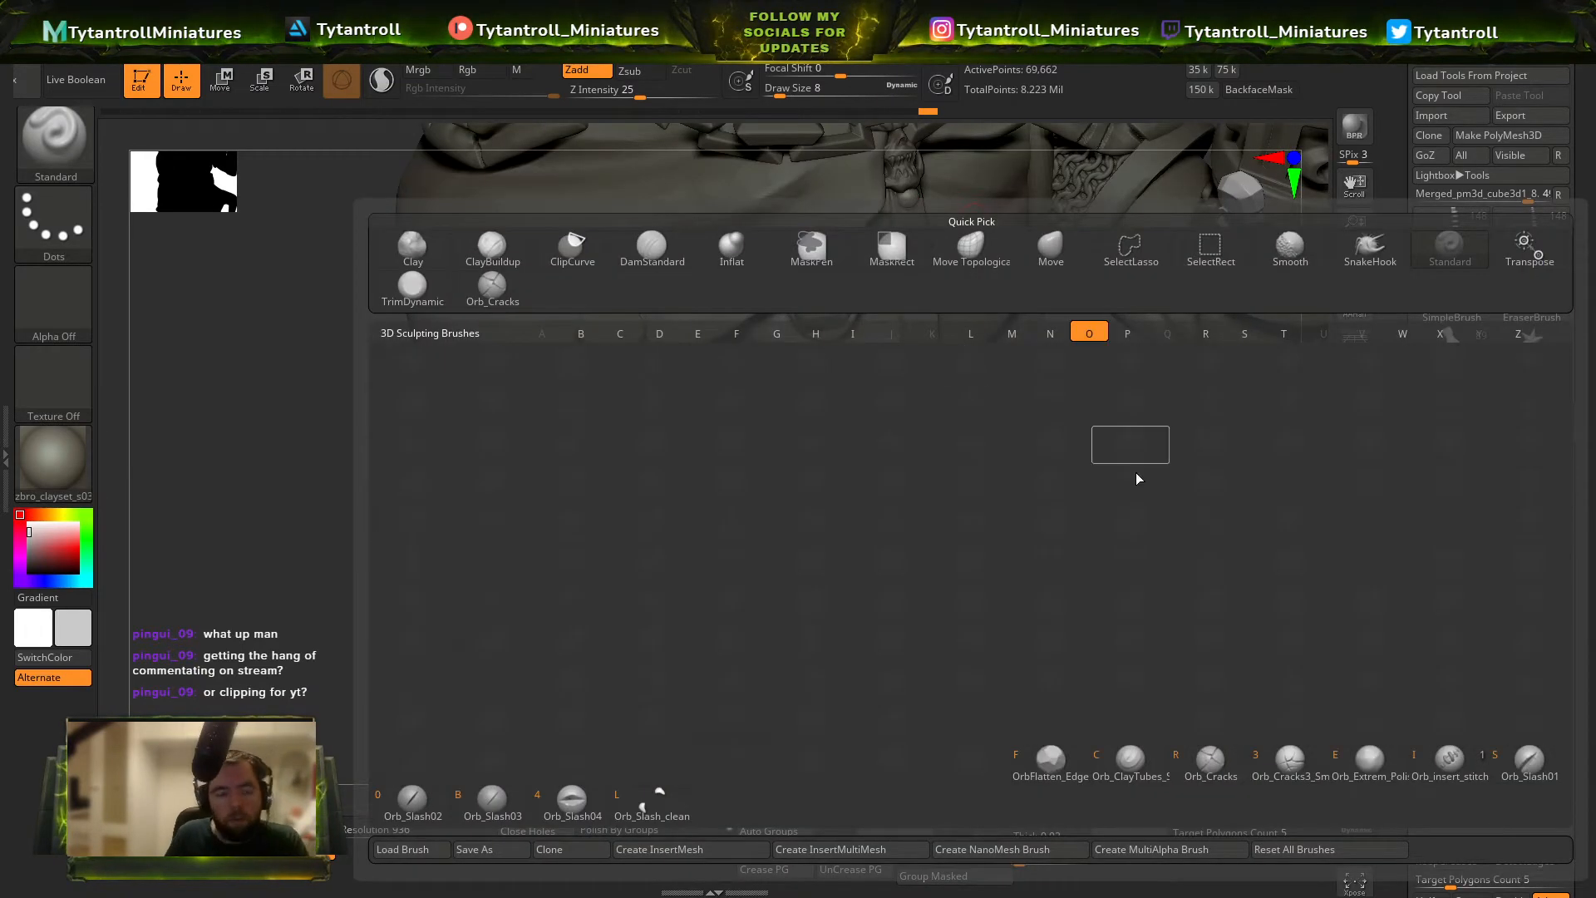
{"action": "key", "text": "c"}
{"action": "mouse_move", "coordinate": [1184, 424]}
{"action": "right_mouse_down"}
{"action": "mouse_move", "coordinate": [1209, 396]}
{"action": "mouse_move", "coordinate": [1205, 363]}
{"action": "right_mouse_up"}
{"action": "key", "text": "s"}
{"action": "left_click_drag", "start_coordinate": [870, 407], "coordinate": [859, 380]}
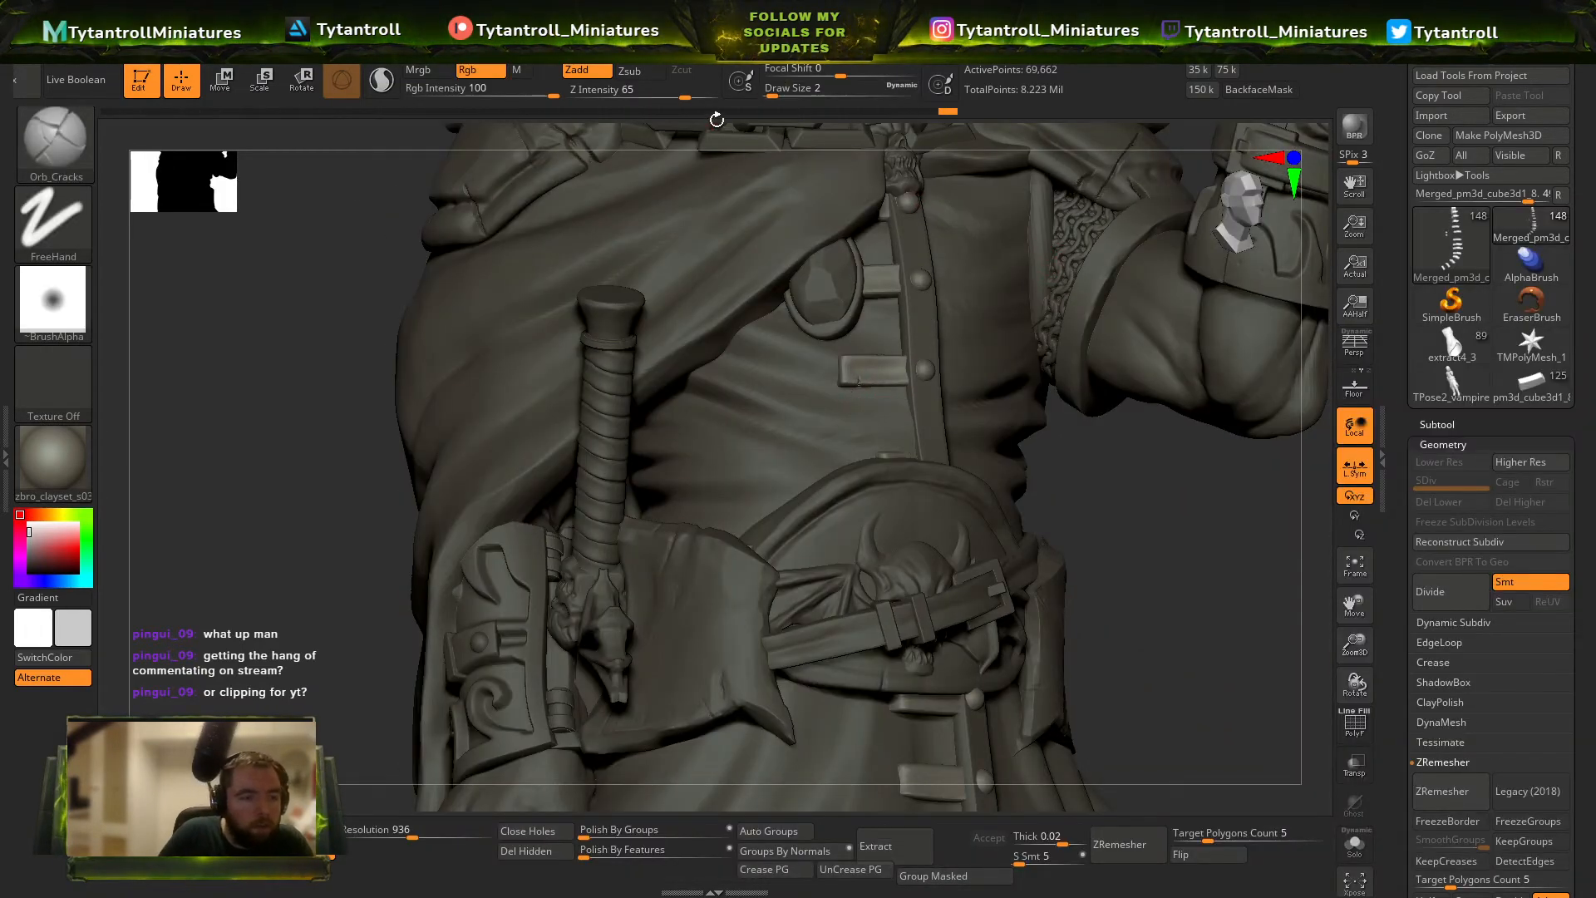
{"action": "key", "text": "bracketleft"}
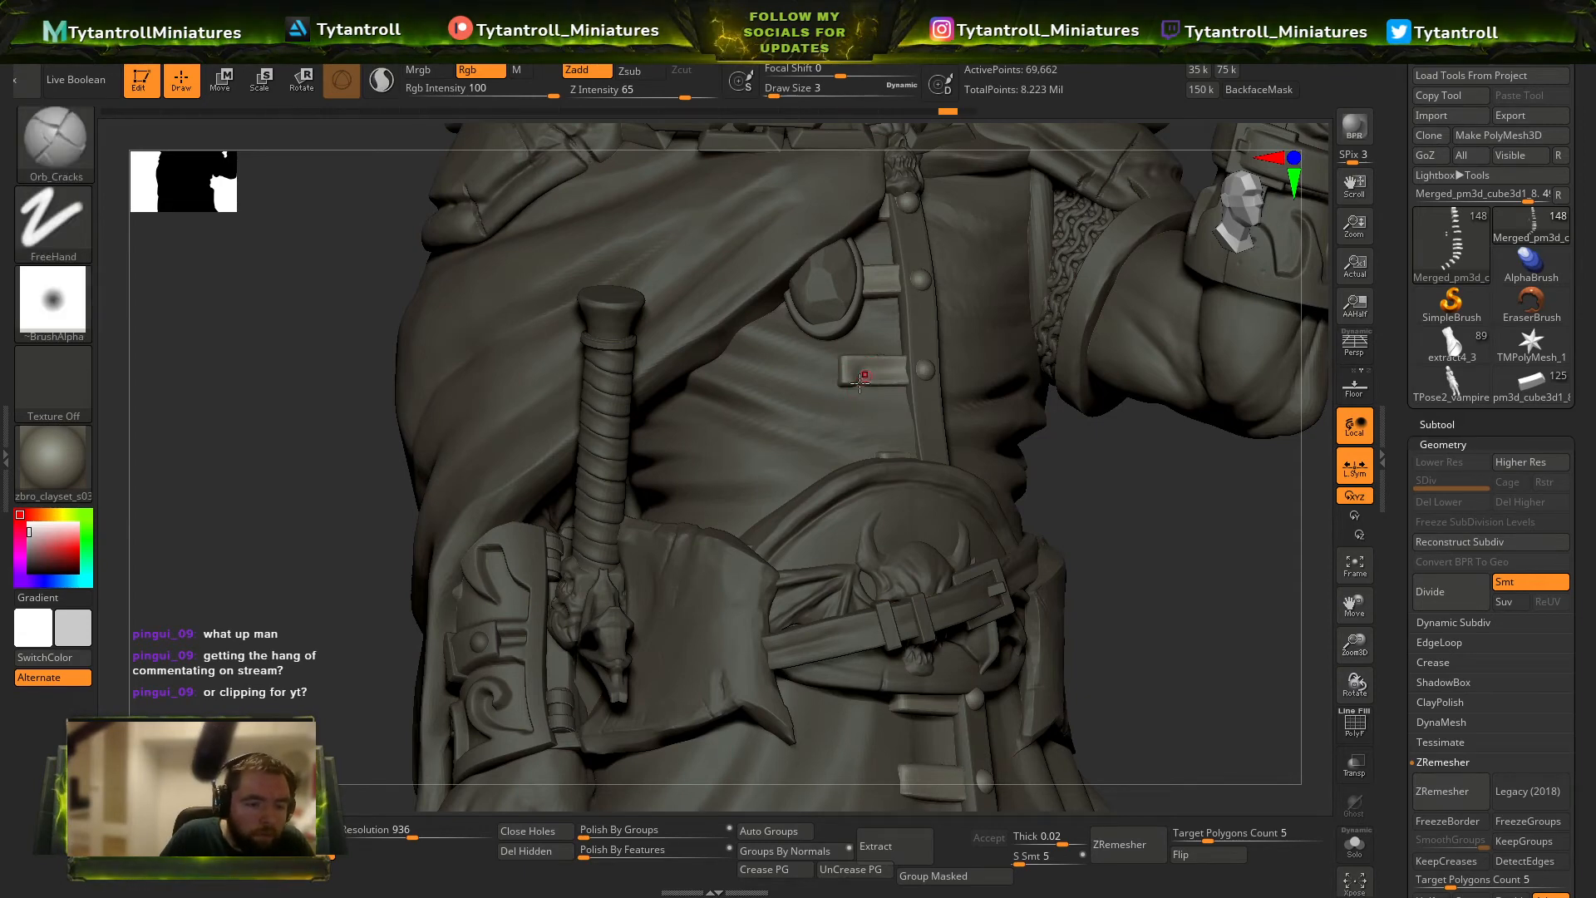
Cut small cracks into the edges of the tabs just below the belt with Orb_Cracks.
{"action": "right_click_drag", "start_coordinate": [1142, 480], "coordinate": [912, 428]}
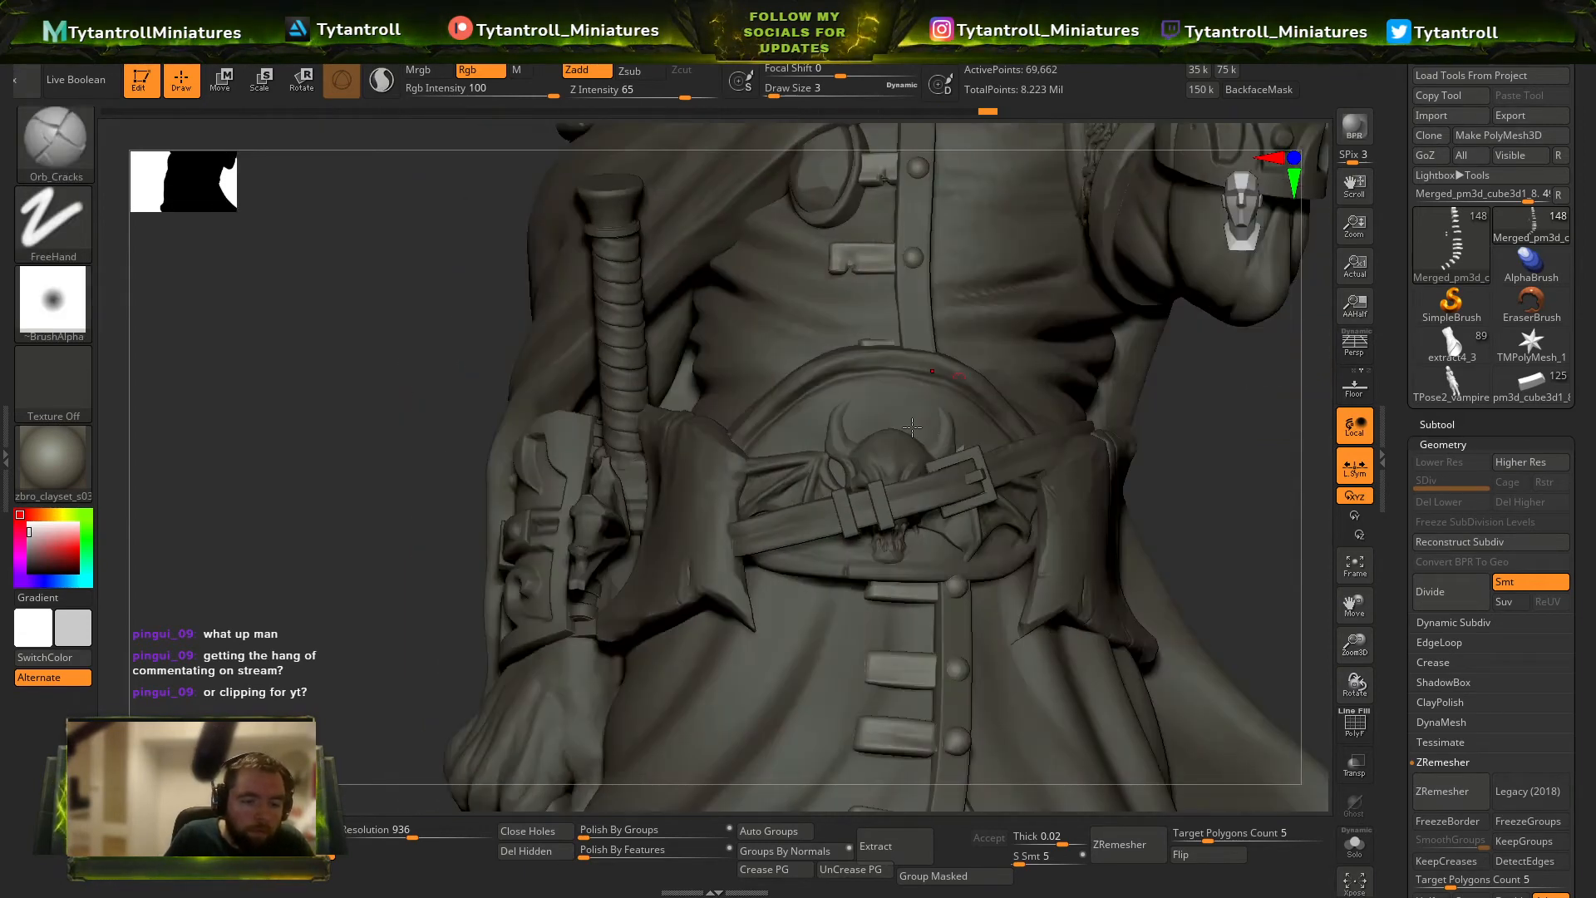
{"action": "right_click_drag", "start_coordinate": [877, 672], "coordinate": [870, 554], "text": "alt"}
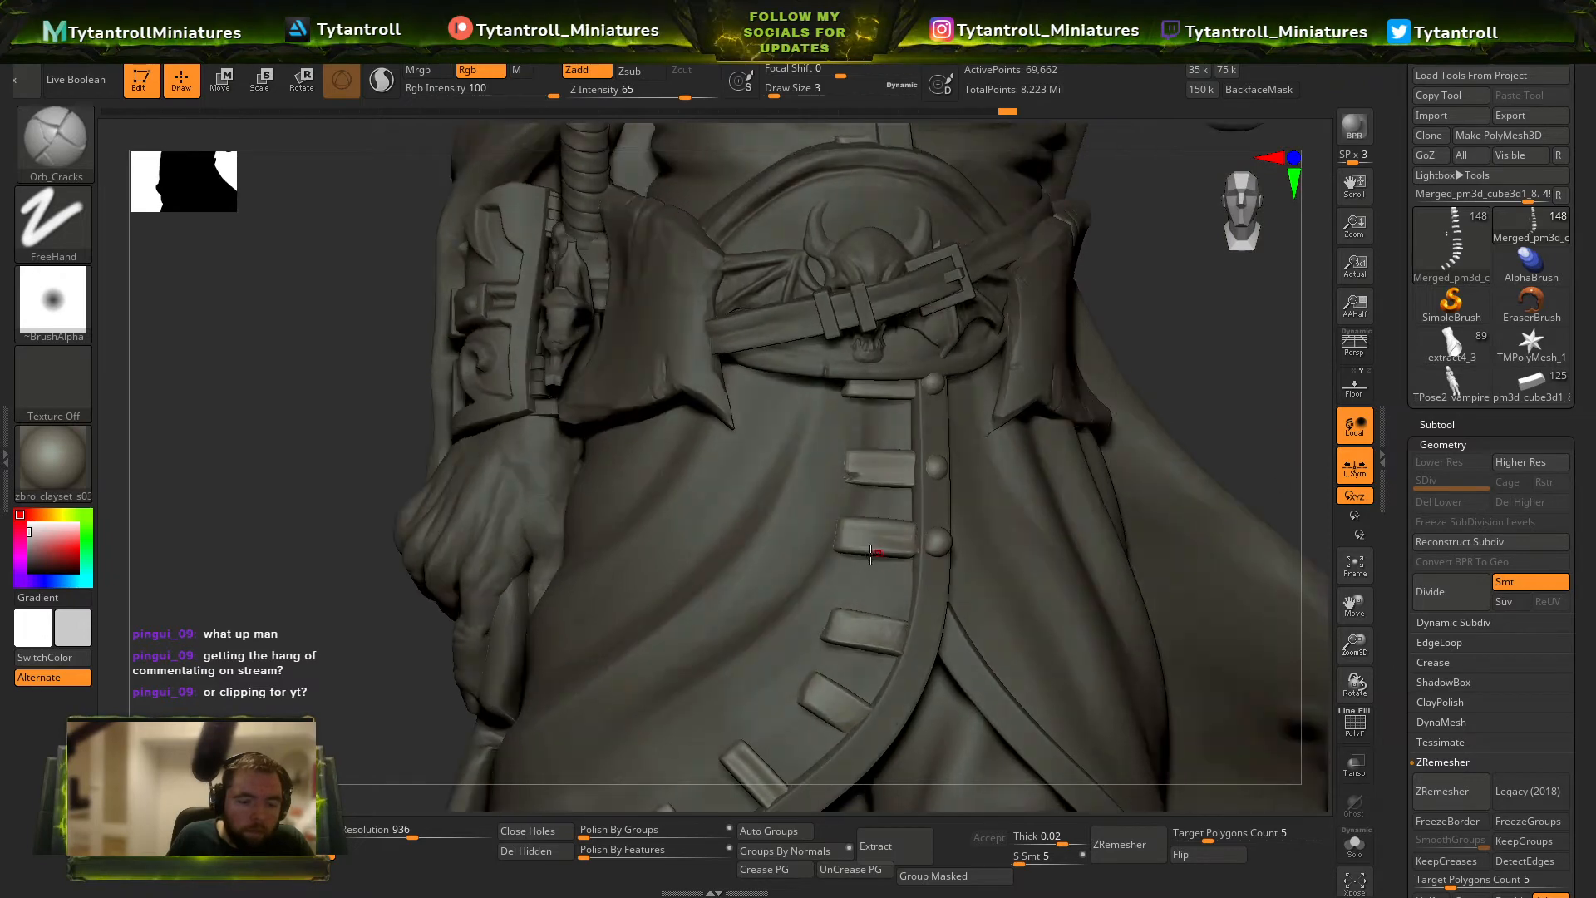
{"action": "right_click_drag", "start_coordinate": [862, 619], "coordinate": [856, 544], "text": "alt"}
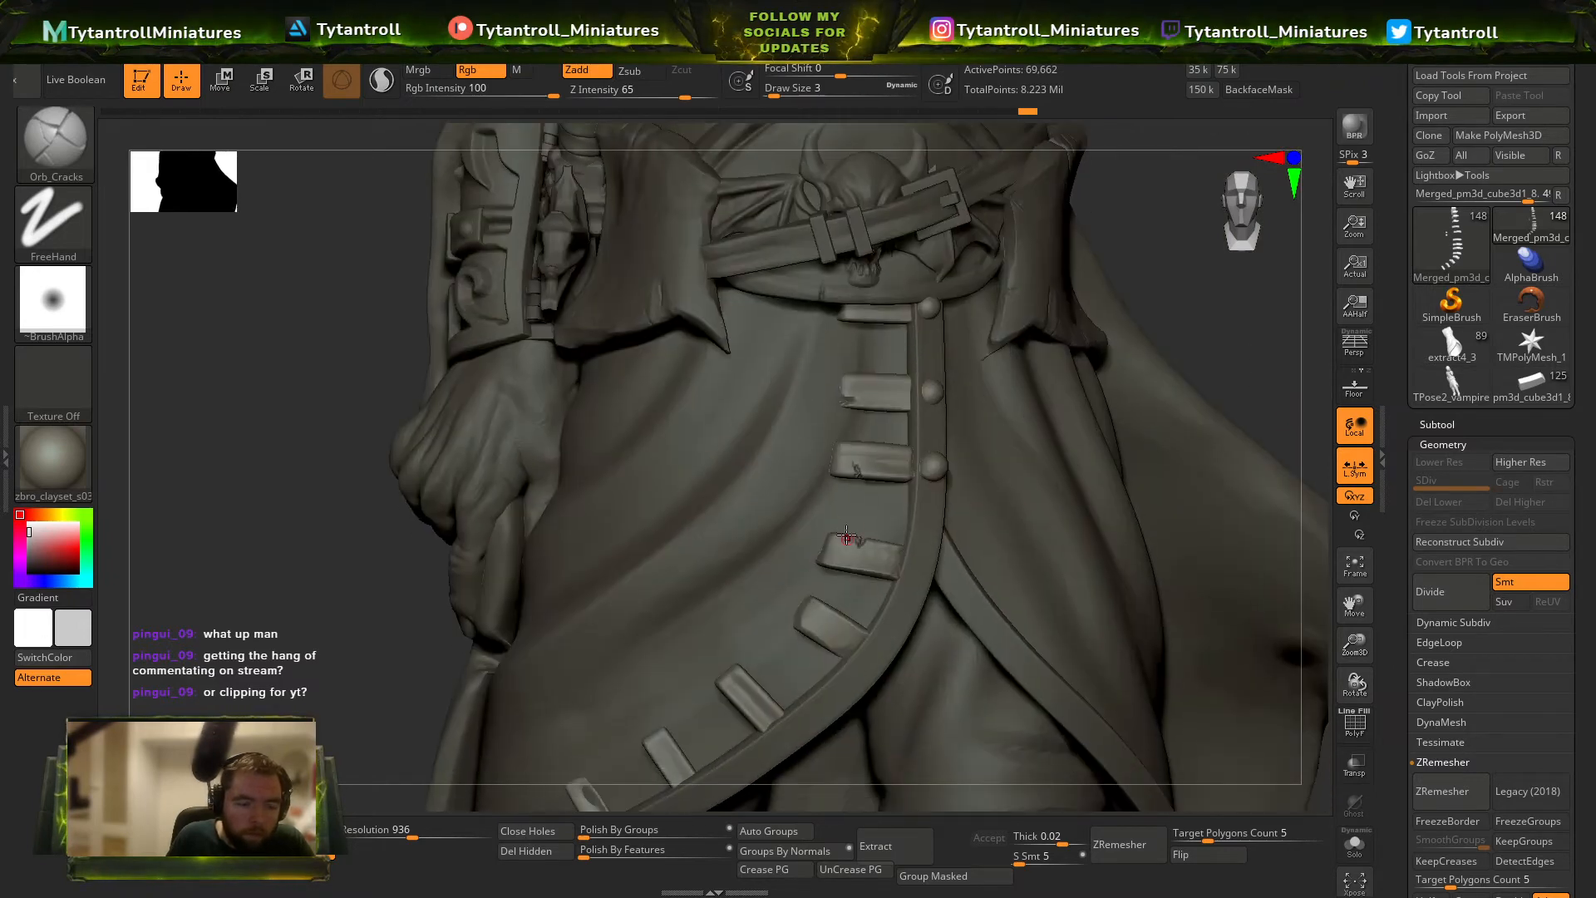
Subdivide the tabs to subdivision level 2 and crack the lower tabs along the coat's hem.
{"action": "key", "text": "ctrl+d"}
{"action": "right_click_drag", "start_coordinate": [662, 589], "coordinate": [721, 421], "text": "alt"}
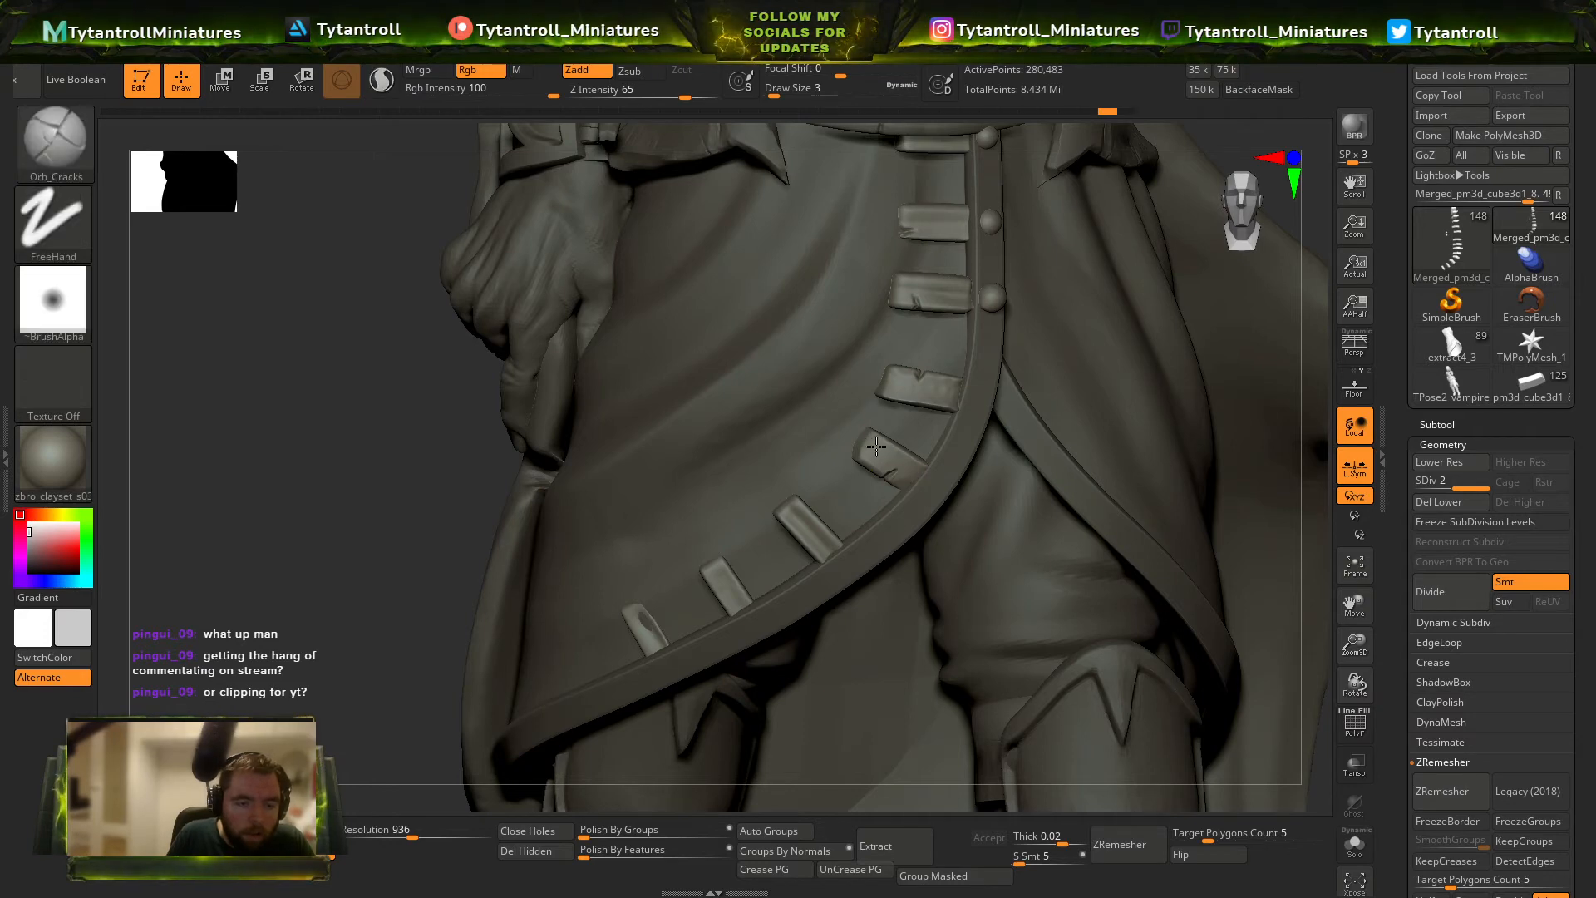
{"action": "right_click_drag", "start_coordinate": [376, 610], "coordinate": [746, 610]}
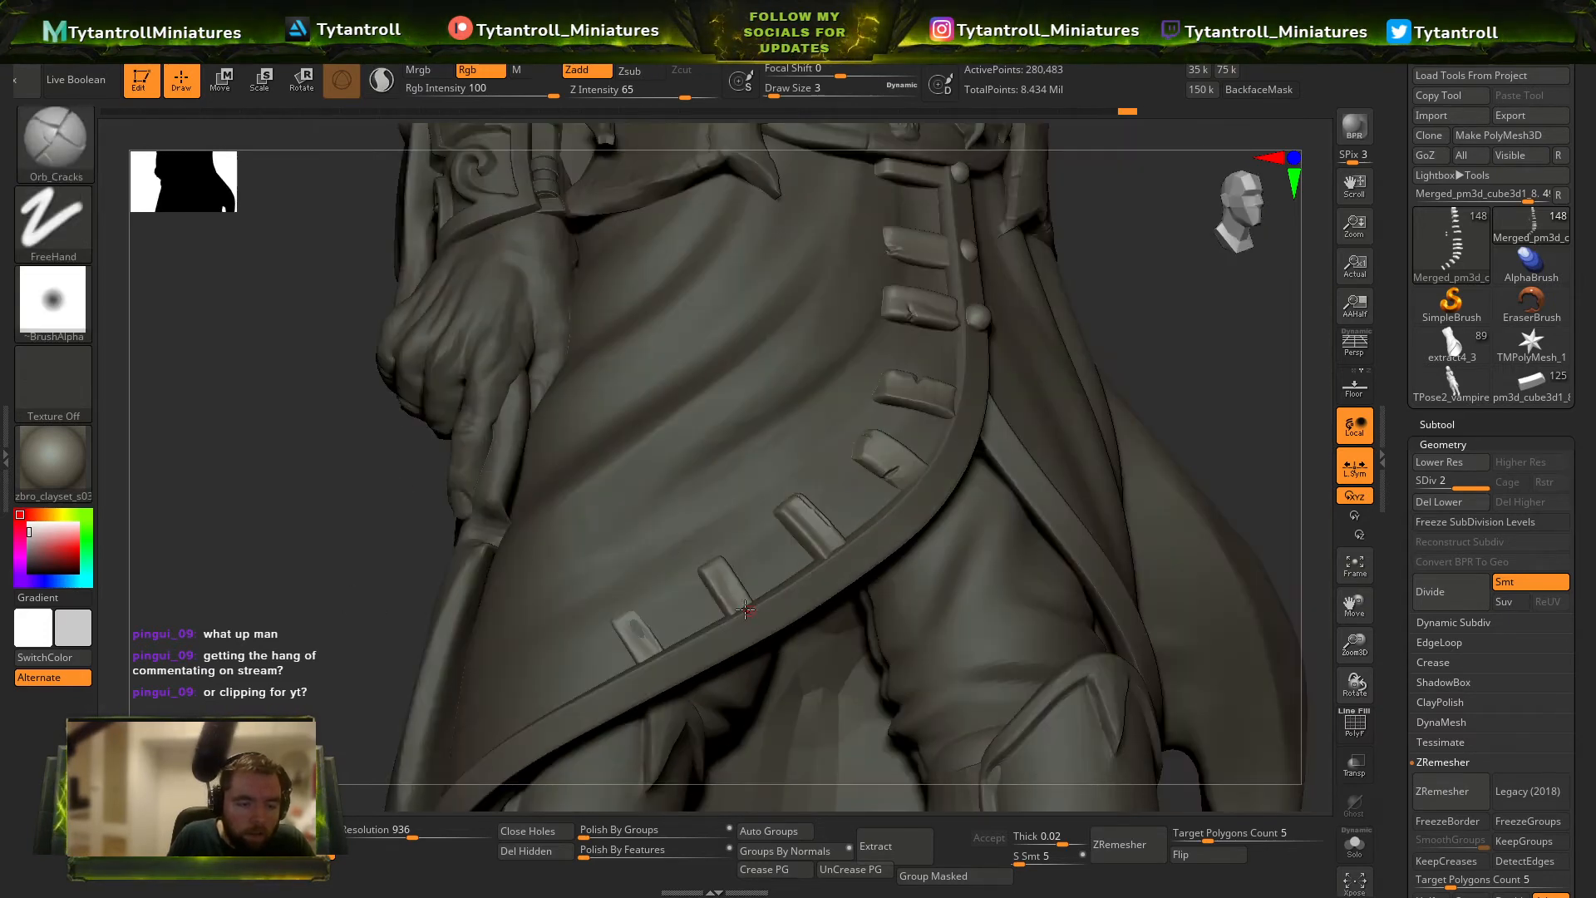
Select the coat's skirt, undo the trial Orb_Cracks strokes, and set the brush to intensity 9 and draw size 31.
{"action": "left_click", "coordinate": [740, 541], "text": "alt"}
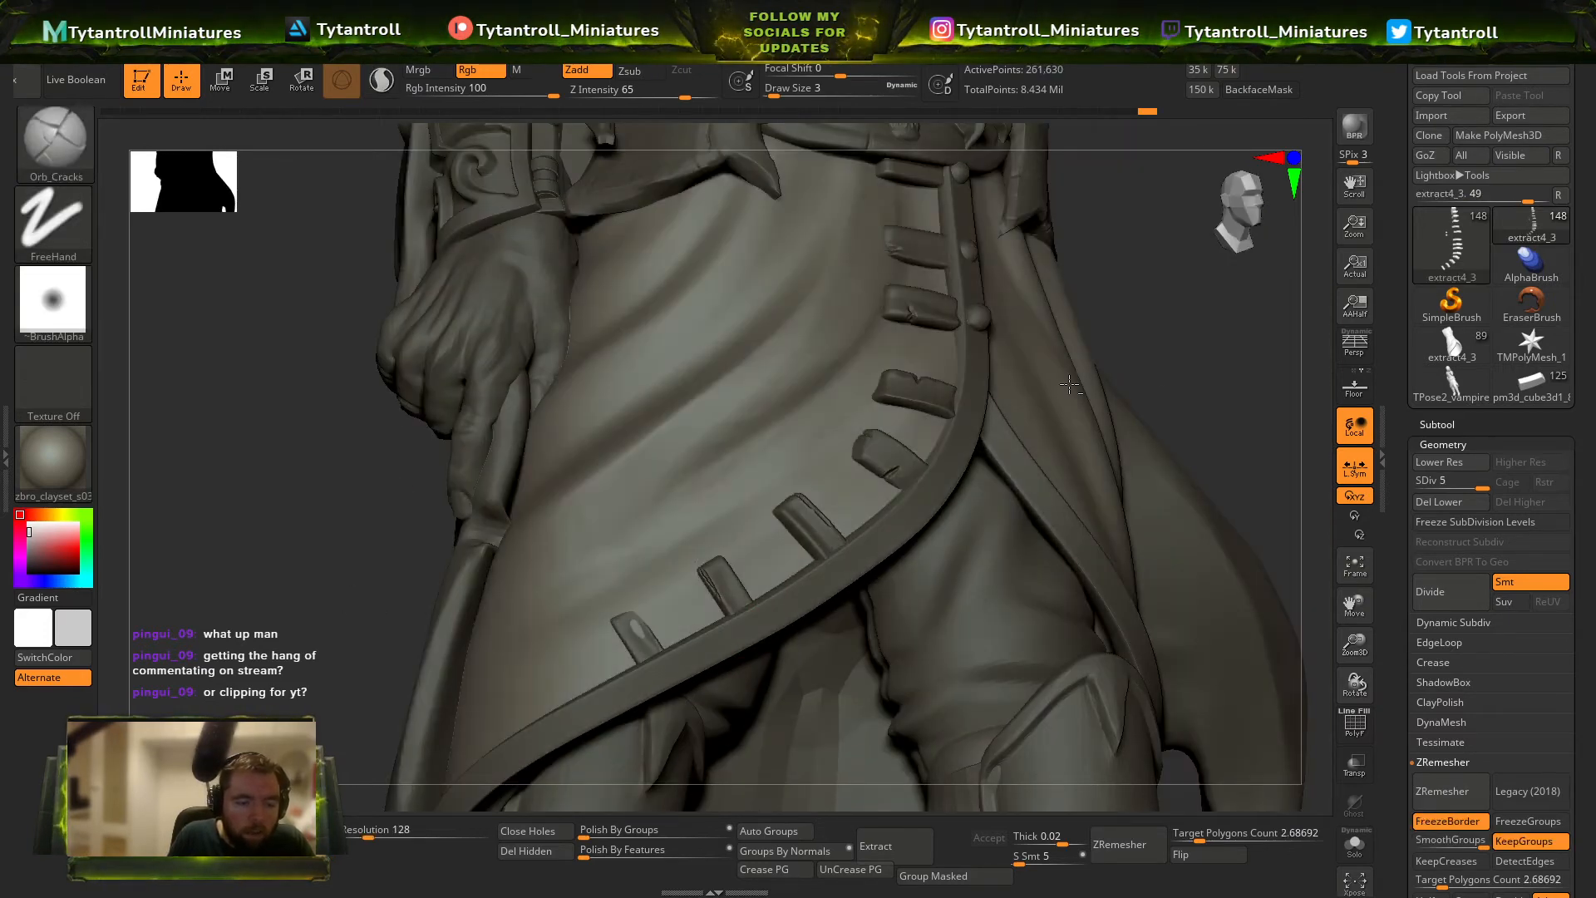
{"action": "mouse_move", "coordinate": [1177, 435]}
{"action": "left_mouse_down"}
{"action": "mouse_move", "coordinate": [1222, 367]}
{"action": "mouse_move", "coordinate": [1272, 362]}
{"action": "left_mouse_up"}
{"action": "key", "text": "s"}
{"action": "mouse_move", "coordinate": [616, 559]}
{"action": "left_mouse_down"}
{"action": "mouse_move", "coordinate": [638, 559]}
{"action": "mouse_move", "coordinate": [533, 612]}
{"action": "left_mouse_up"}
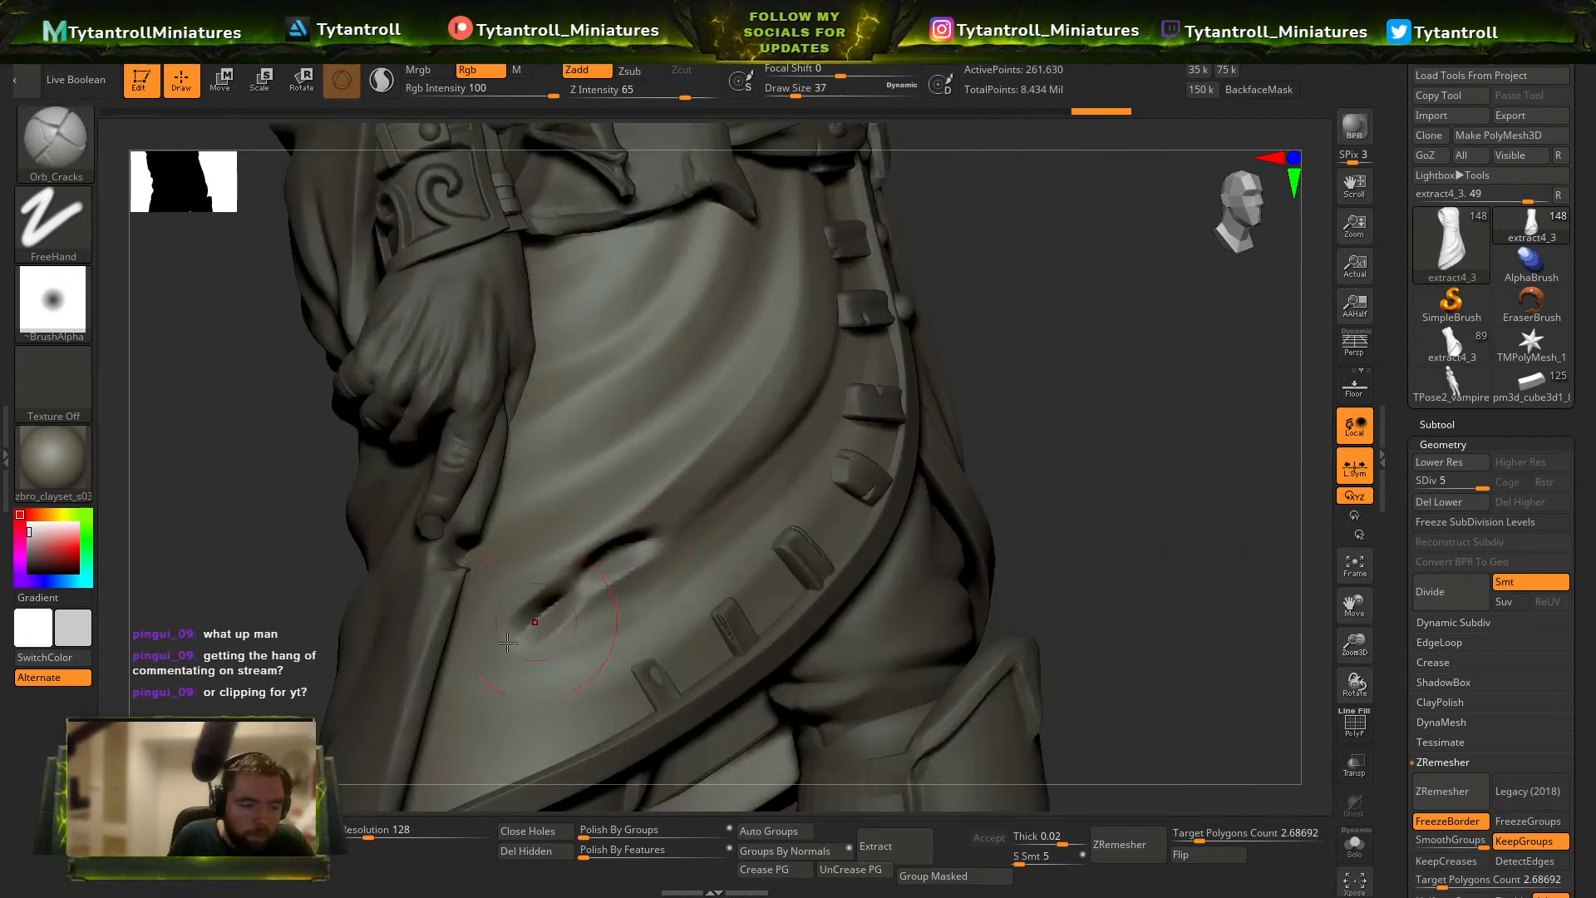
{"action": "key", "text": "ctrl+z"}
{"action": "left_click", "coordinate": [612, 98]}
{"action": "right_click_drag", "start_coordinate": [840, 509], "coordinate": [753, 513]}
{"action": "key", "text": "s"}
{"action": "left_click_drag", "start_coordinate": [774, 503], "coordinate": [769, 503]}
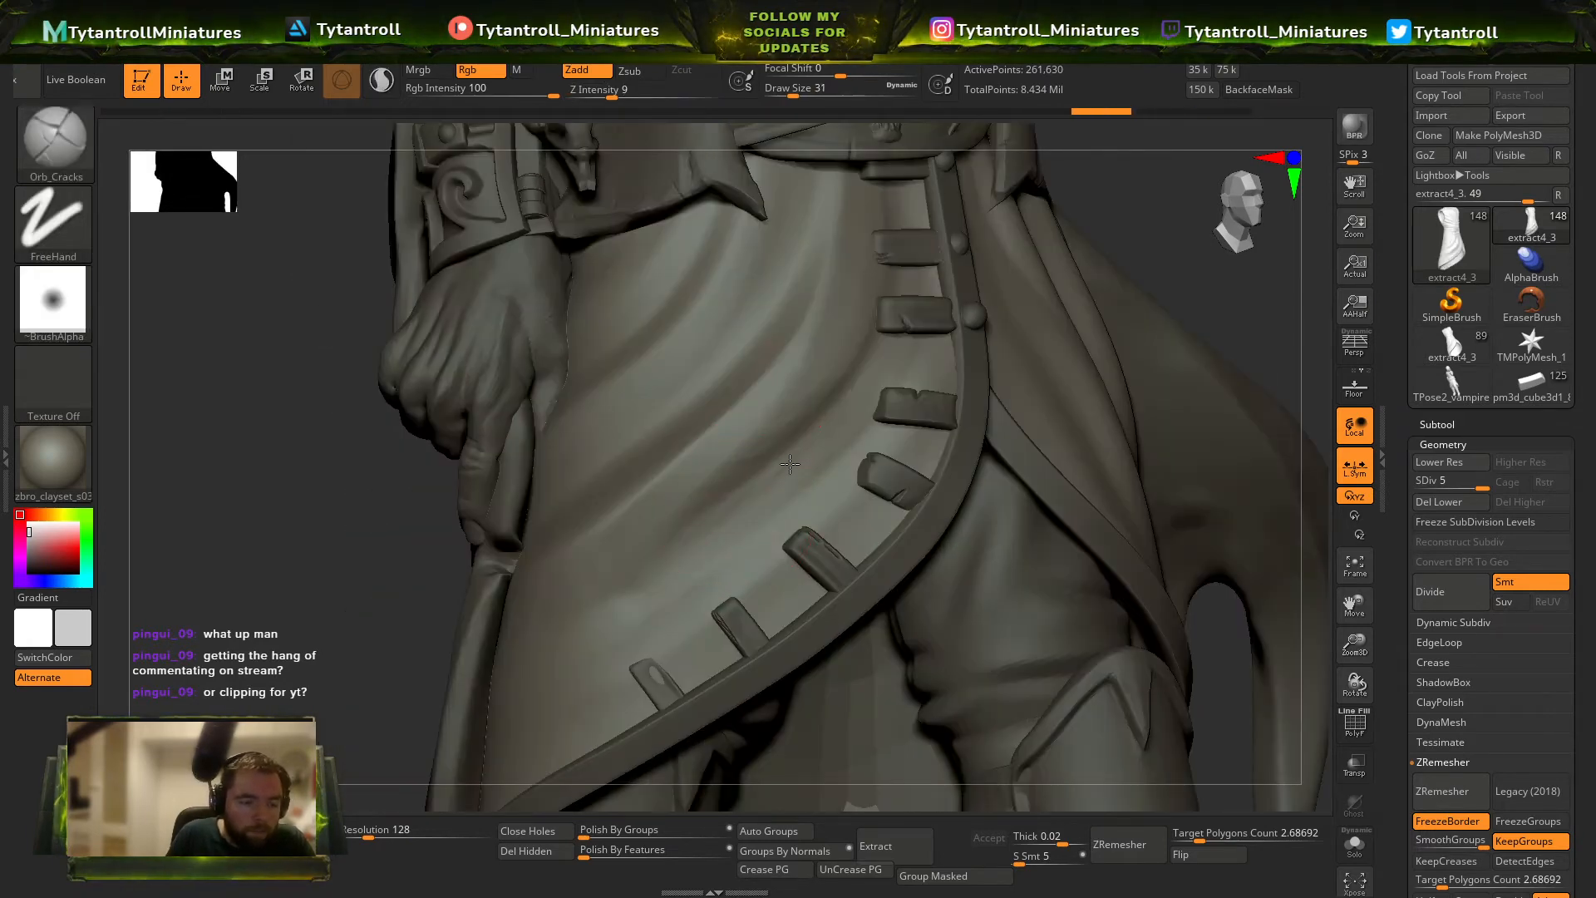
Slash a long diagonal tear across the front of the coat's skirt with Orb_Cracks at intensity 34 and draw size 4.
{"action": "key", "text": "s"}
{"action": "left_click_drag", "start_coordinate": [837, 416], "coordinate": [702, 532]}
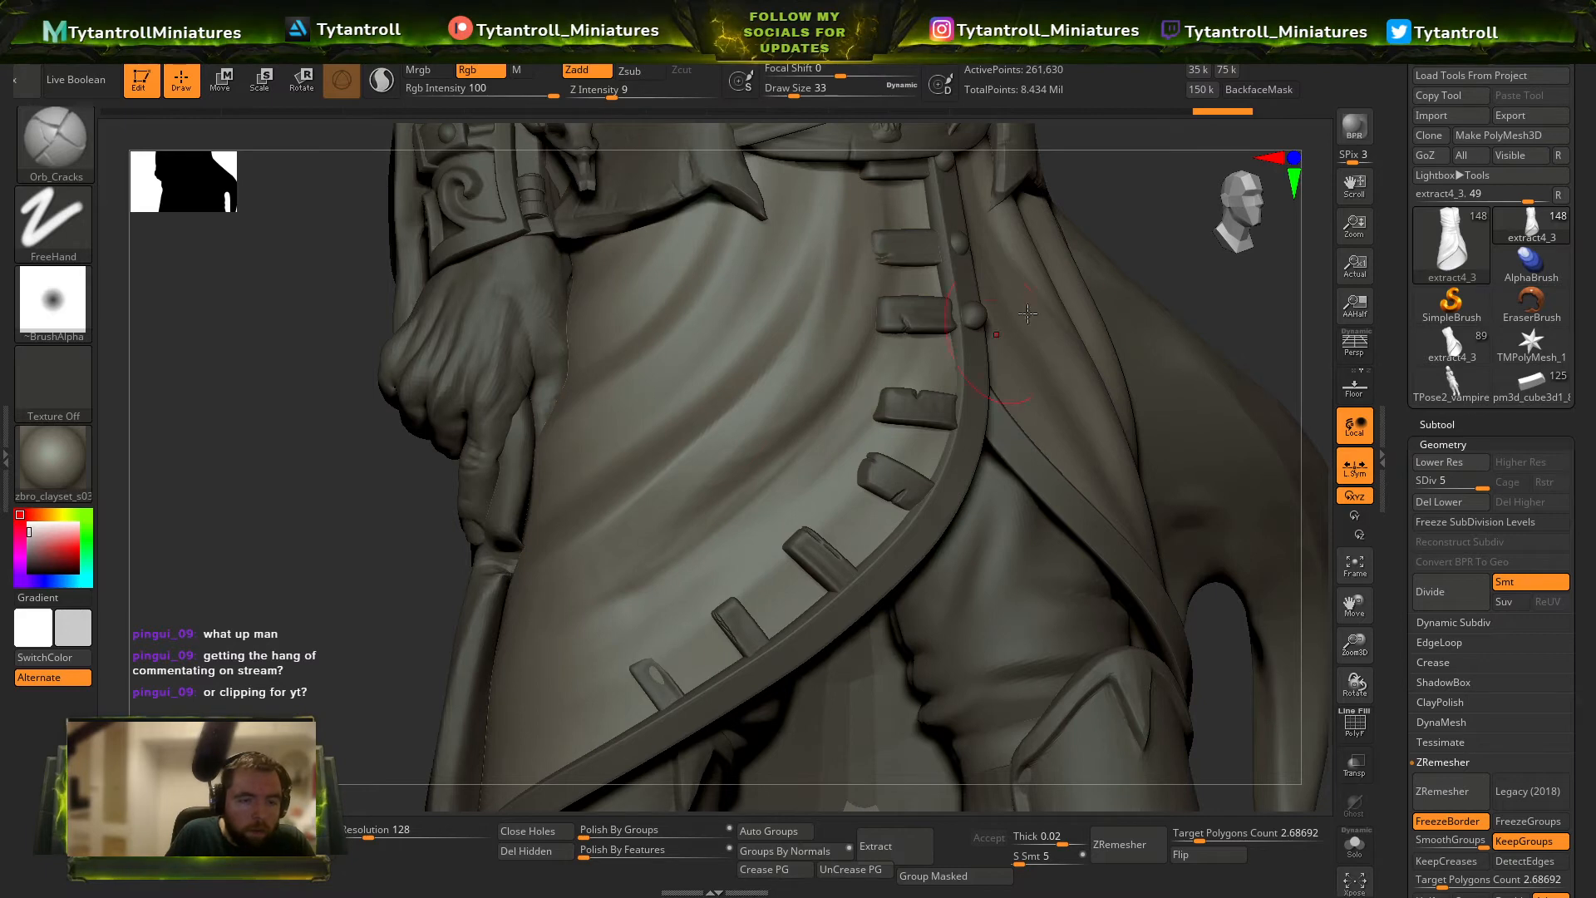
{"action": "mouse_move", "coordinate": [1028, 314]}
{"action": "right_mouse_down"}
{"action": "mouse_move", "coordinate": [1183, 193]}
{"action": "mouse_move", "coordinate": [1155, 284]}
{"action": "mouse_move", "coordinate": [1047, 316]}
{"action": "right_mouse_up"}
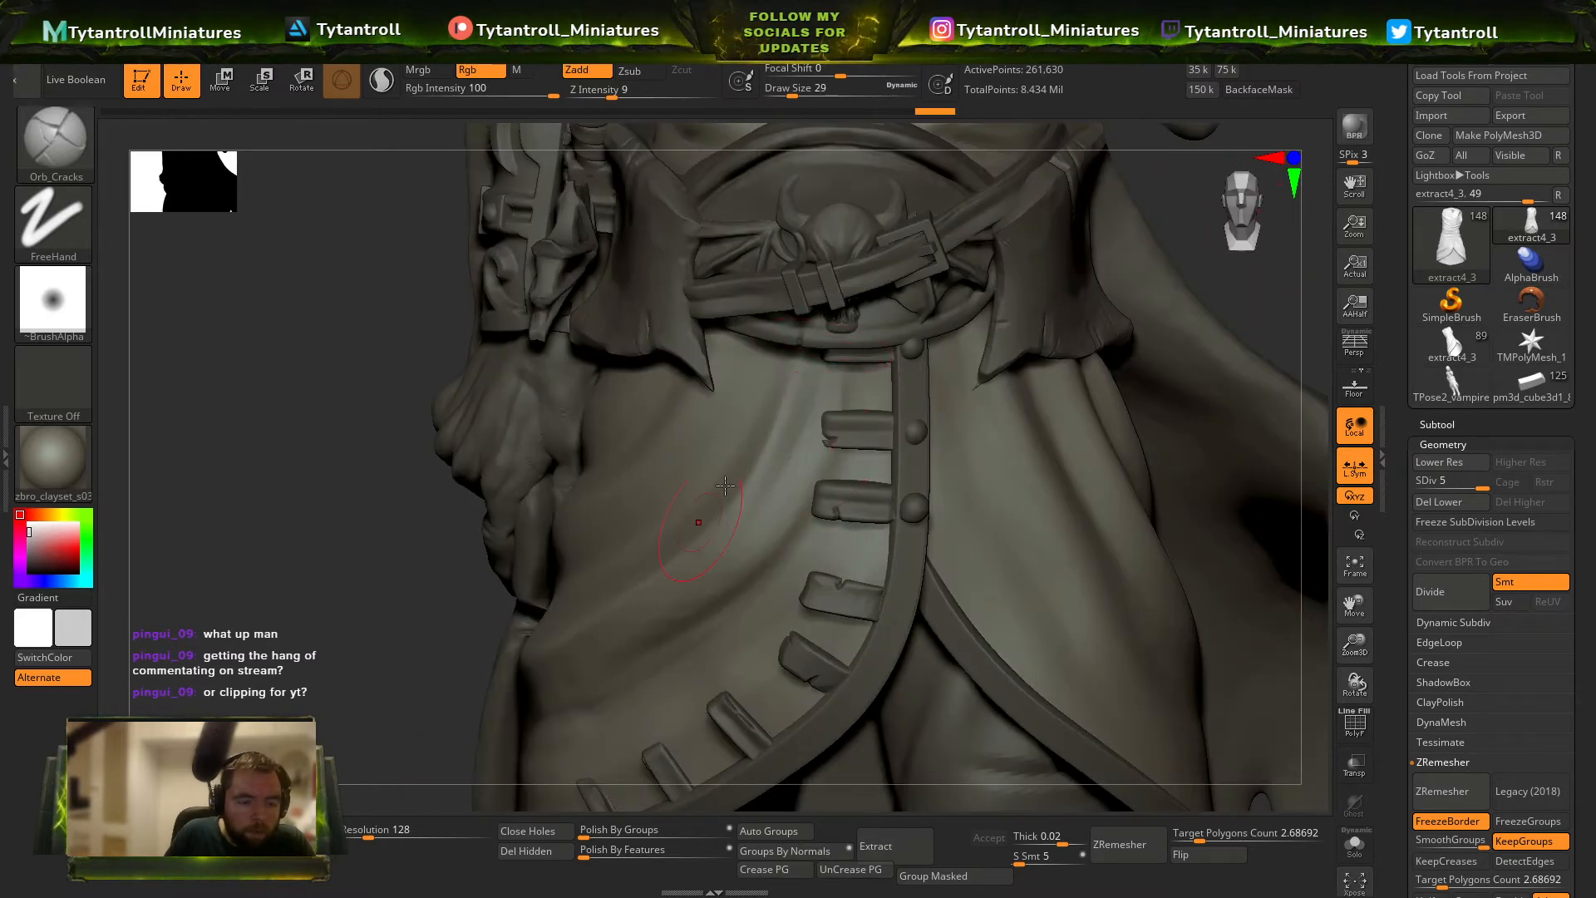
{"action": "right_click_drag", "start_coordinate": [417, 536], "coordinate": [751, 469]}
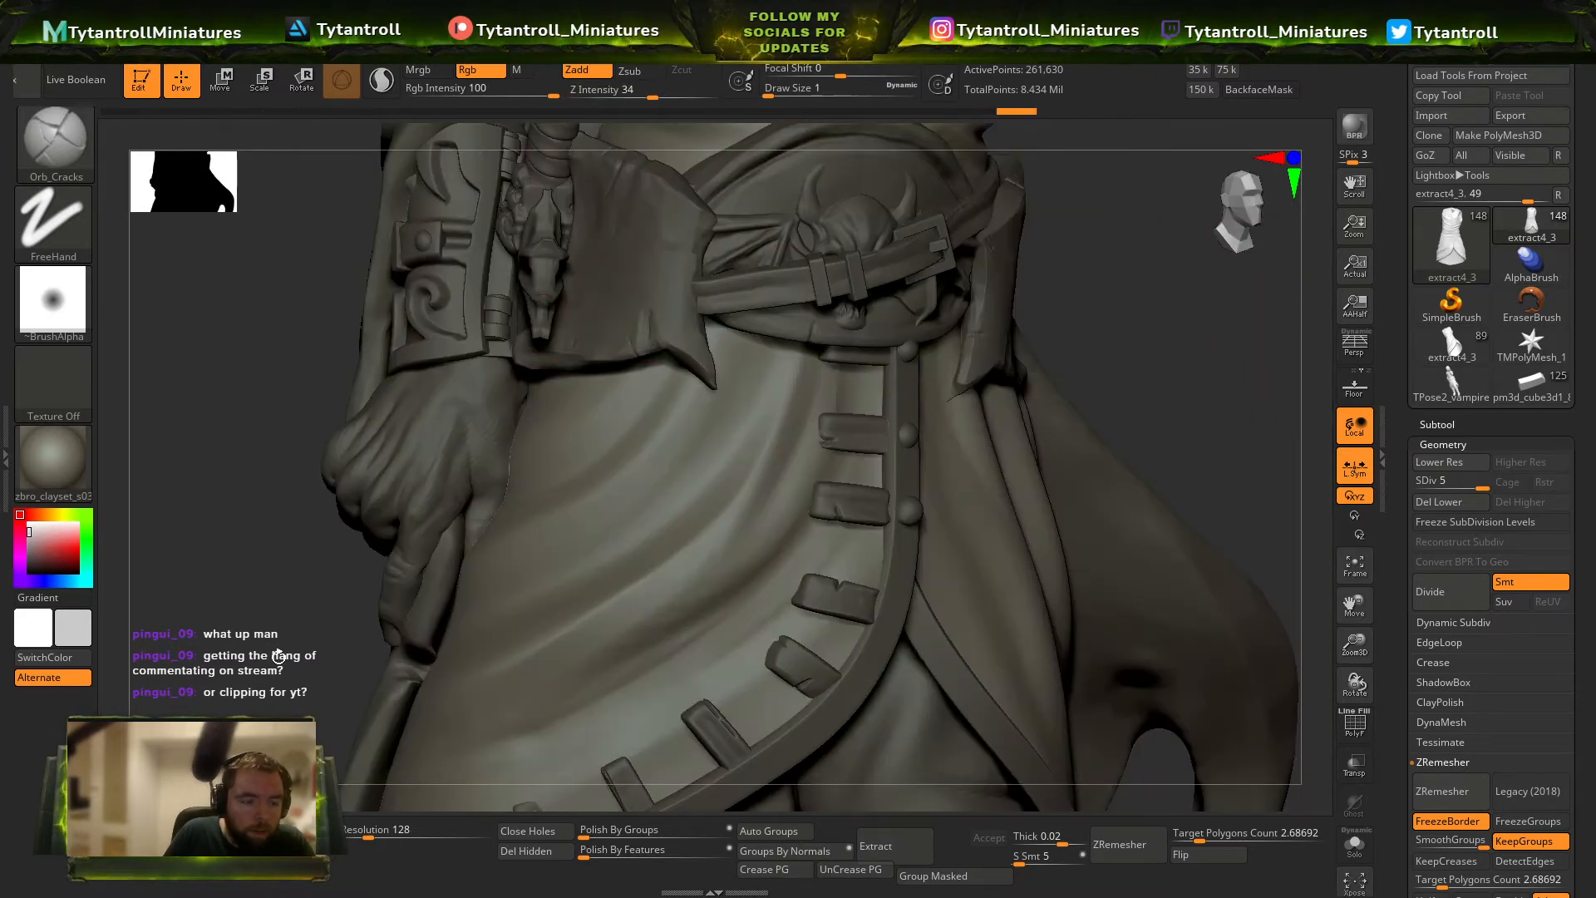
{"action": "right_click_drag", "start_coordinate": [279, 656], "coordinate": [440, 524]}
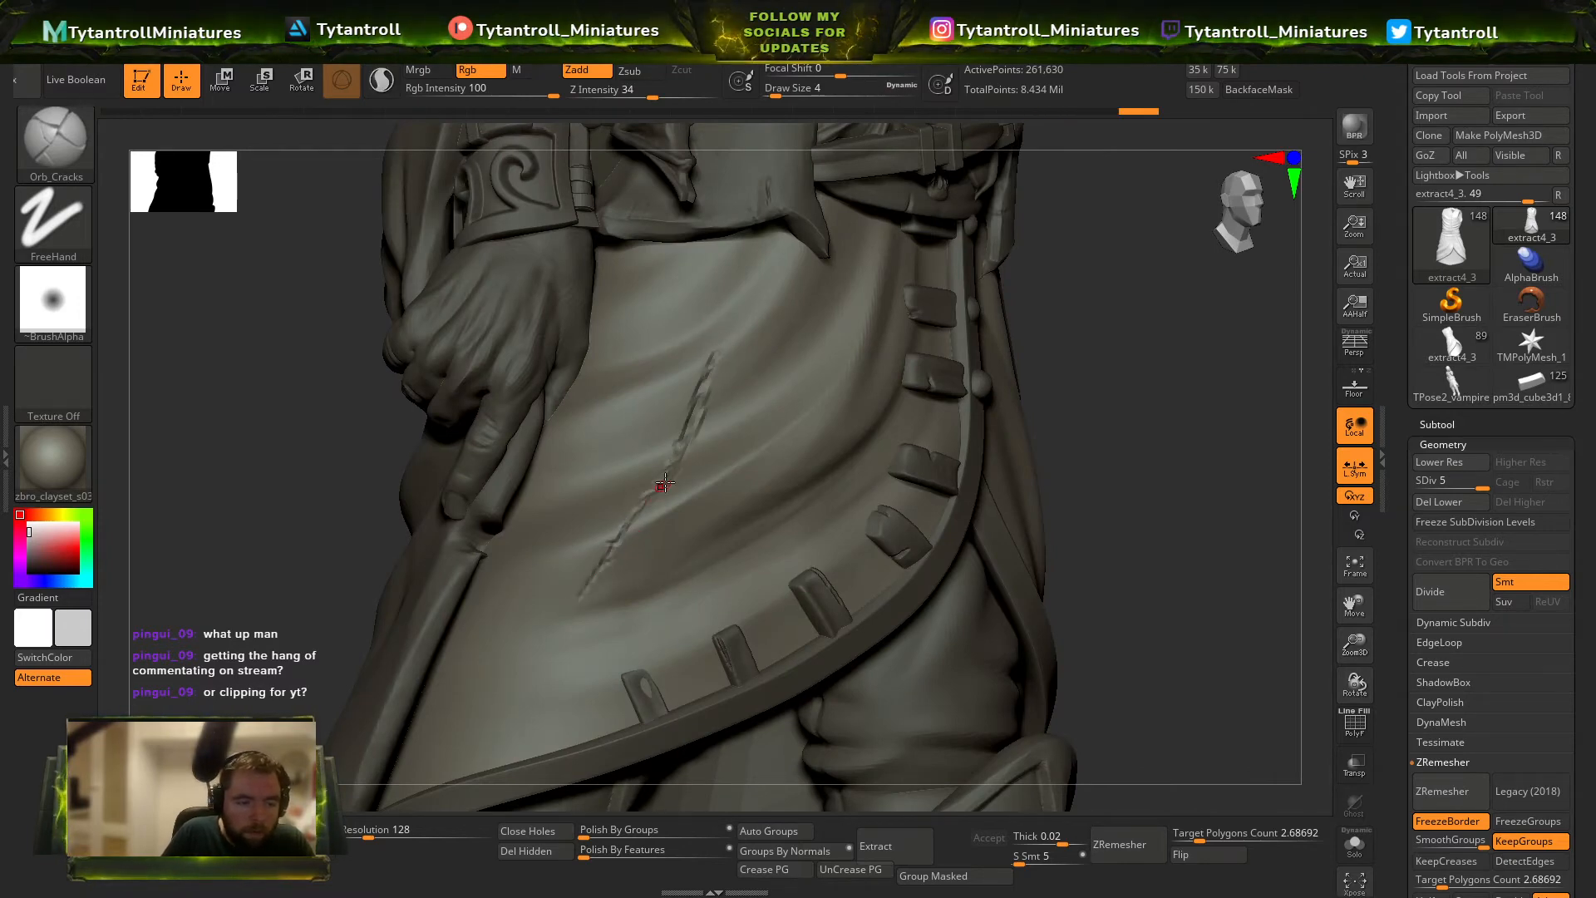
Build up the edges of the skirt's diagonal tear with the Standard brush at intensity 25 and draw size 7.
{"action": "key", "text": "b"}
{"action": "key", "text": "s"}
{"action": "key", "text": "t"}
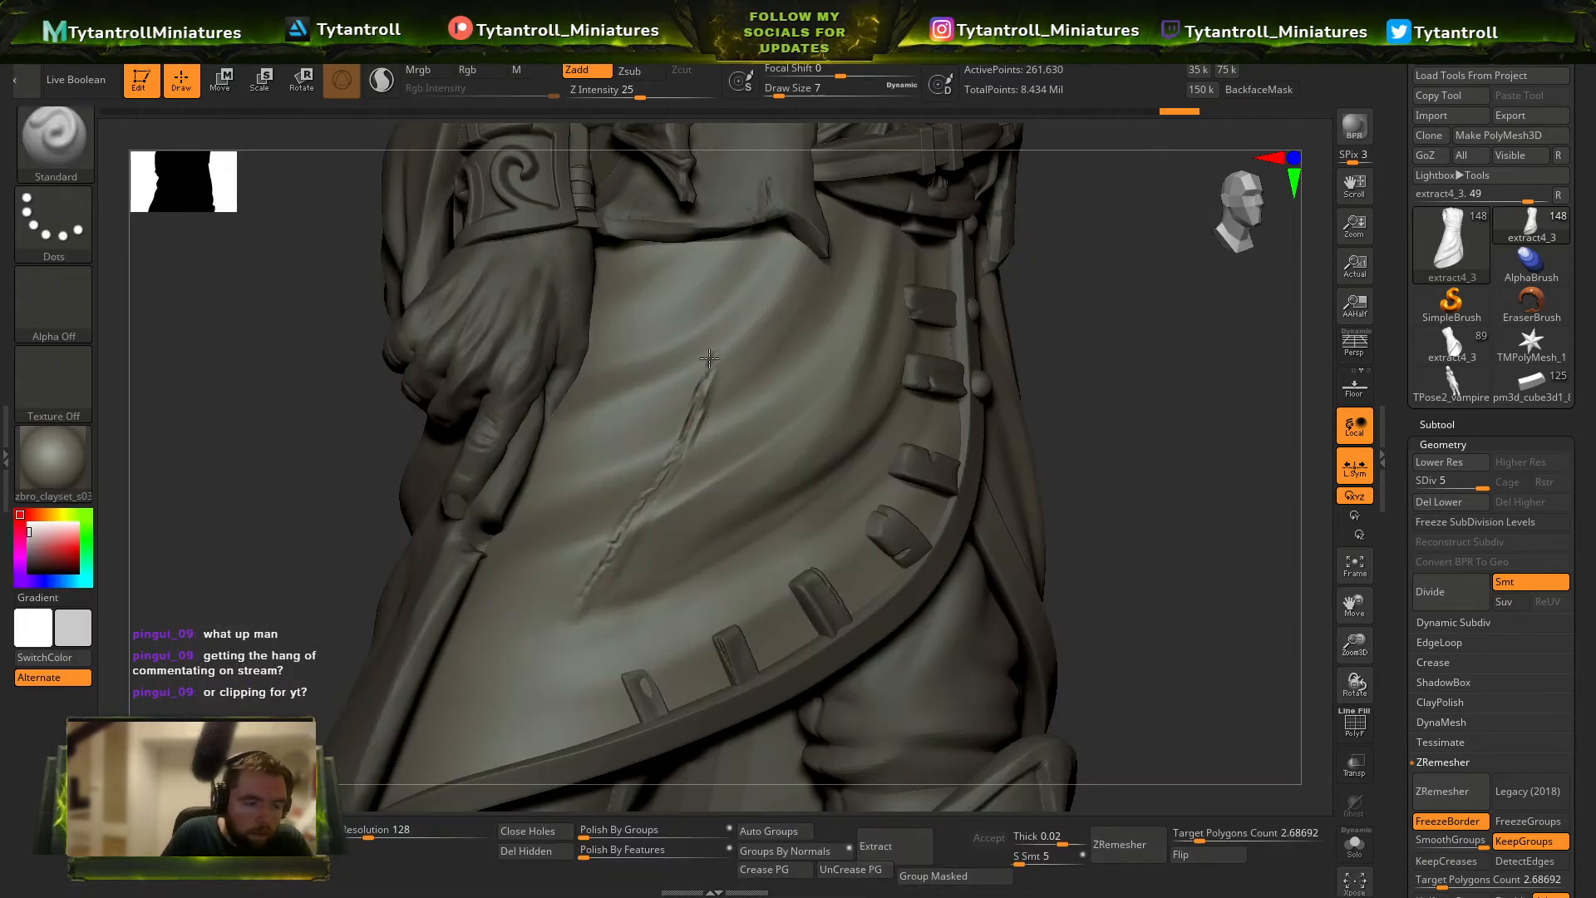
{"action": "key", "text": "f"}
{"action": "mouse_move", "coordinate": [1116, 478]}
{"action": "left_mouse_down"}
{"action": "mouse_move", "coordinate": [1156, 435]}
{"action": "mouse_move", "coordinate": [1166, 449]}
{"action": "left_mouse_up"}
Return to the Orb_Cracks brush, set intensity 21 and draw size 20, and select the cloak.
{"action": "key", "text": "b"}
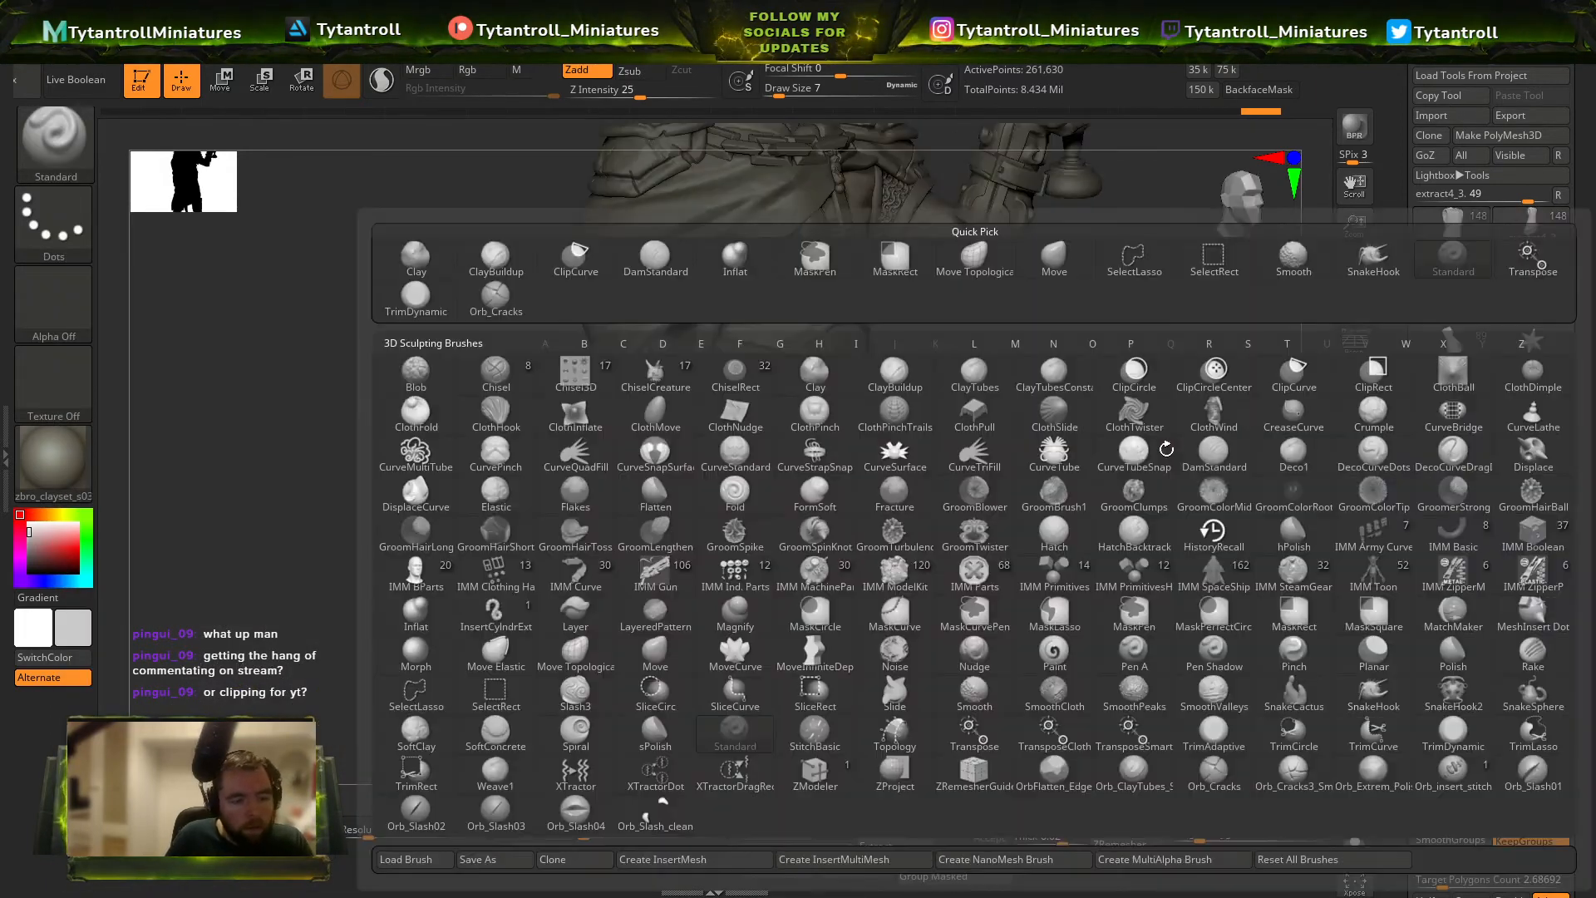
{"action": "key", "text": "o"}
{"action": "key", "text": "c"}
{"action": "mouse_move", "coordinate": [1075, 387]}
{"action": "left_mouse_down"}
{"action": "mouse_move", "coordinate": [1054, 332]}
{"action": "mouse_move", "coordinate": [1031, 329]}
{"action": "left_mouse_up"}
{"action": "key", "text": "s"}
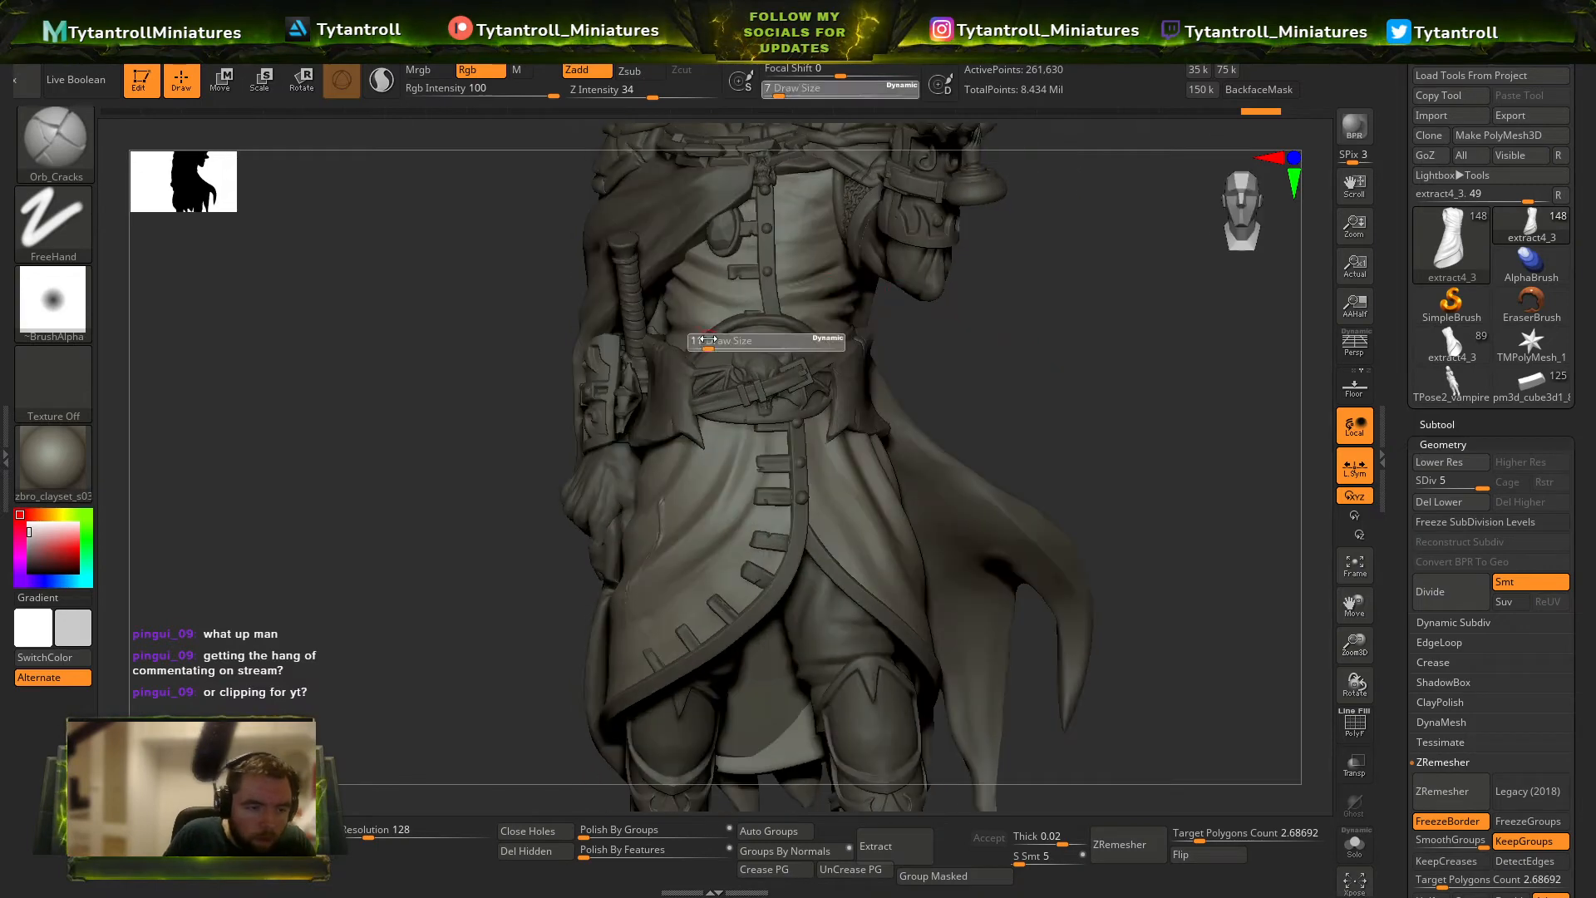
{"action": "left_click", "coordinate": [703, 342]}
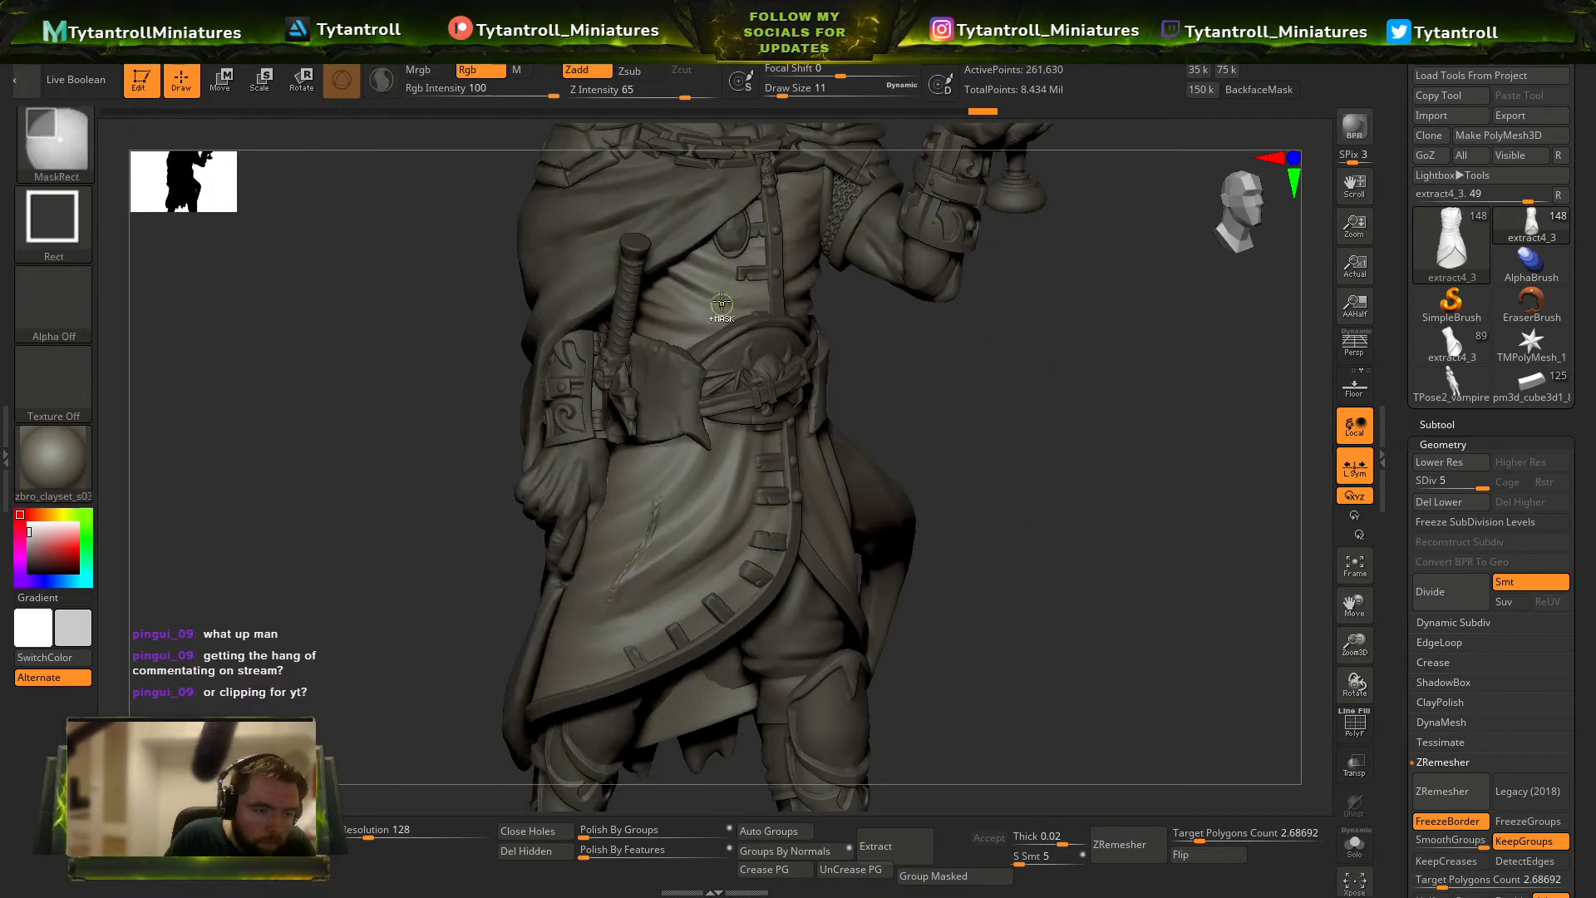
{"action": "left_click", "coordinate": [634, 93]}
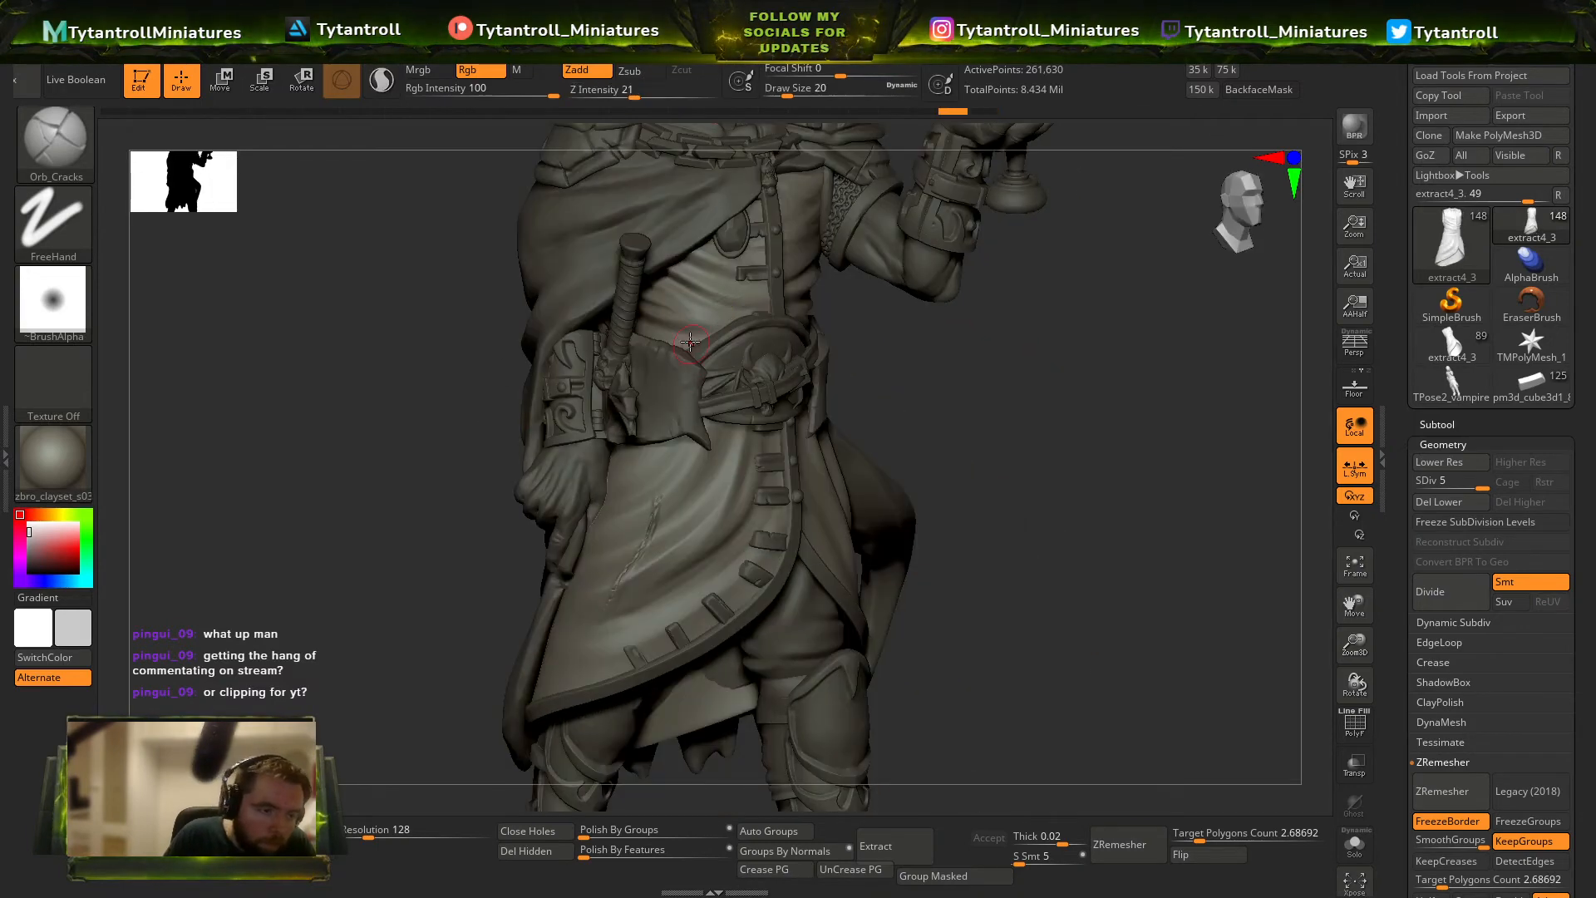
{"action": "left_click", "coordinate": [586, 278], "text": "alt"}
{"action": "left_click_drag", "start_coordinate": [470, 204], "coordinate": [485, 264], "text": "alt"}
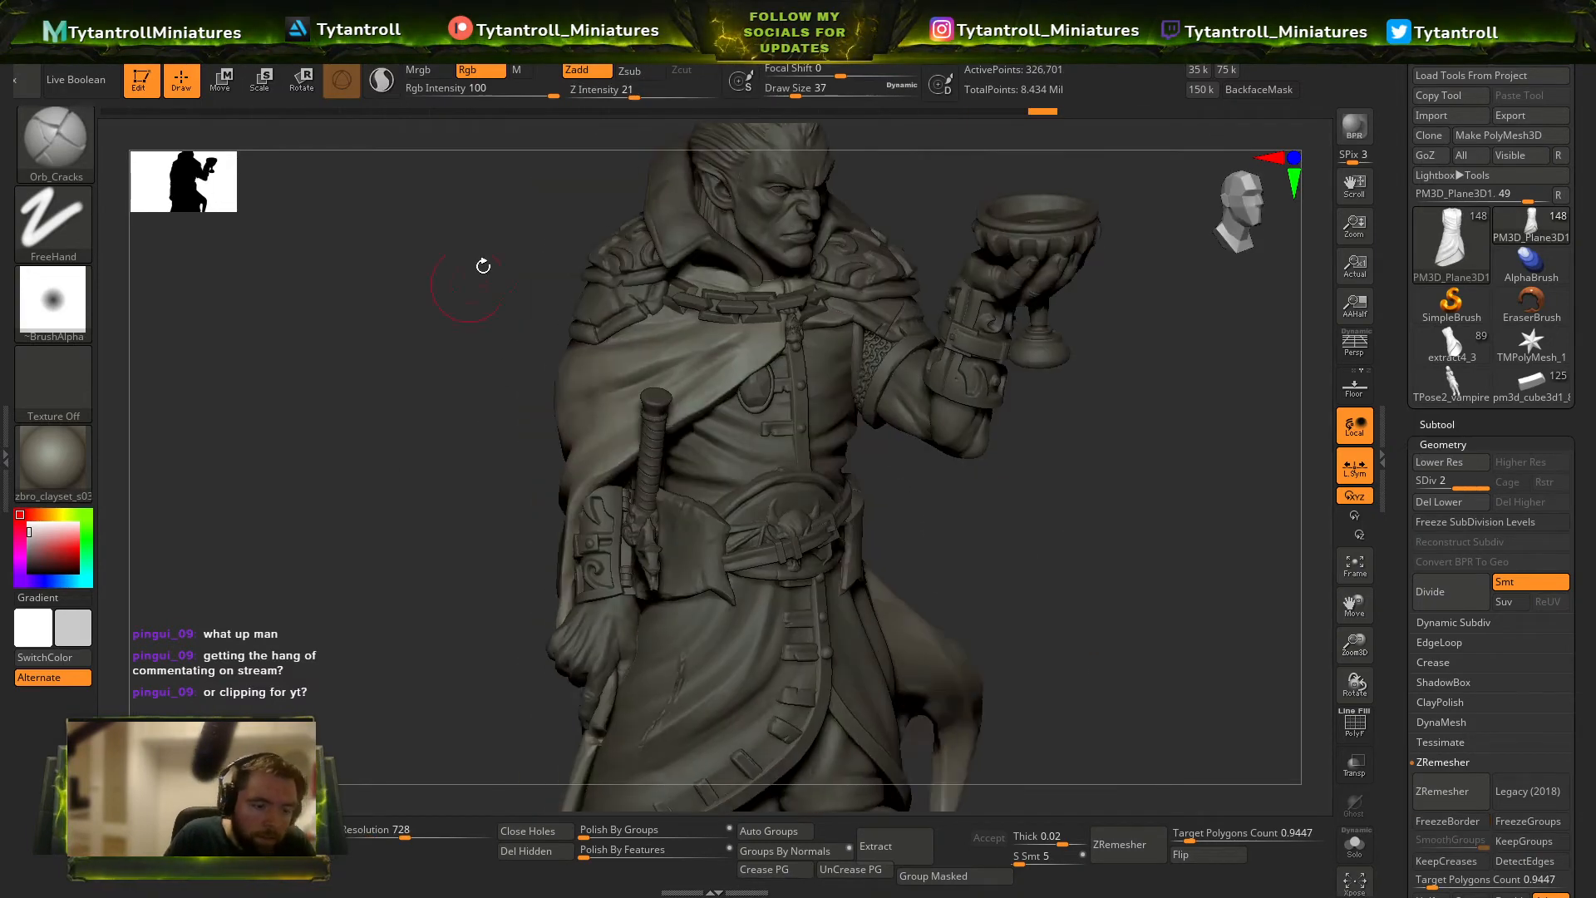
Try a thin Orb_Cracks stroke on the cloak's chest drape at intensity 54 and draw size 7.
{"action": "key", "text": "b"}
{"action": "key", "text": "o"}
{"action": "key", "text": "c"}
{"action": "key", "text": "s"}
{"action": "left_click", "coordinate": [854, 344]}
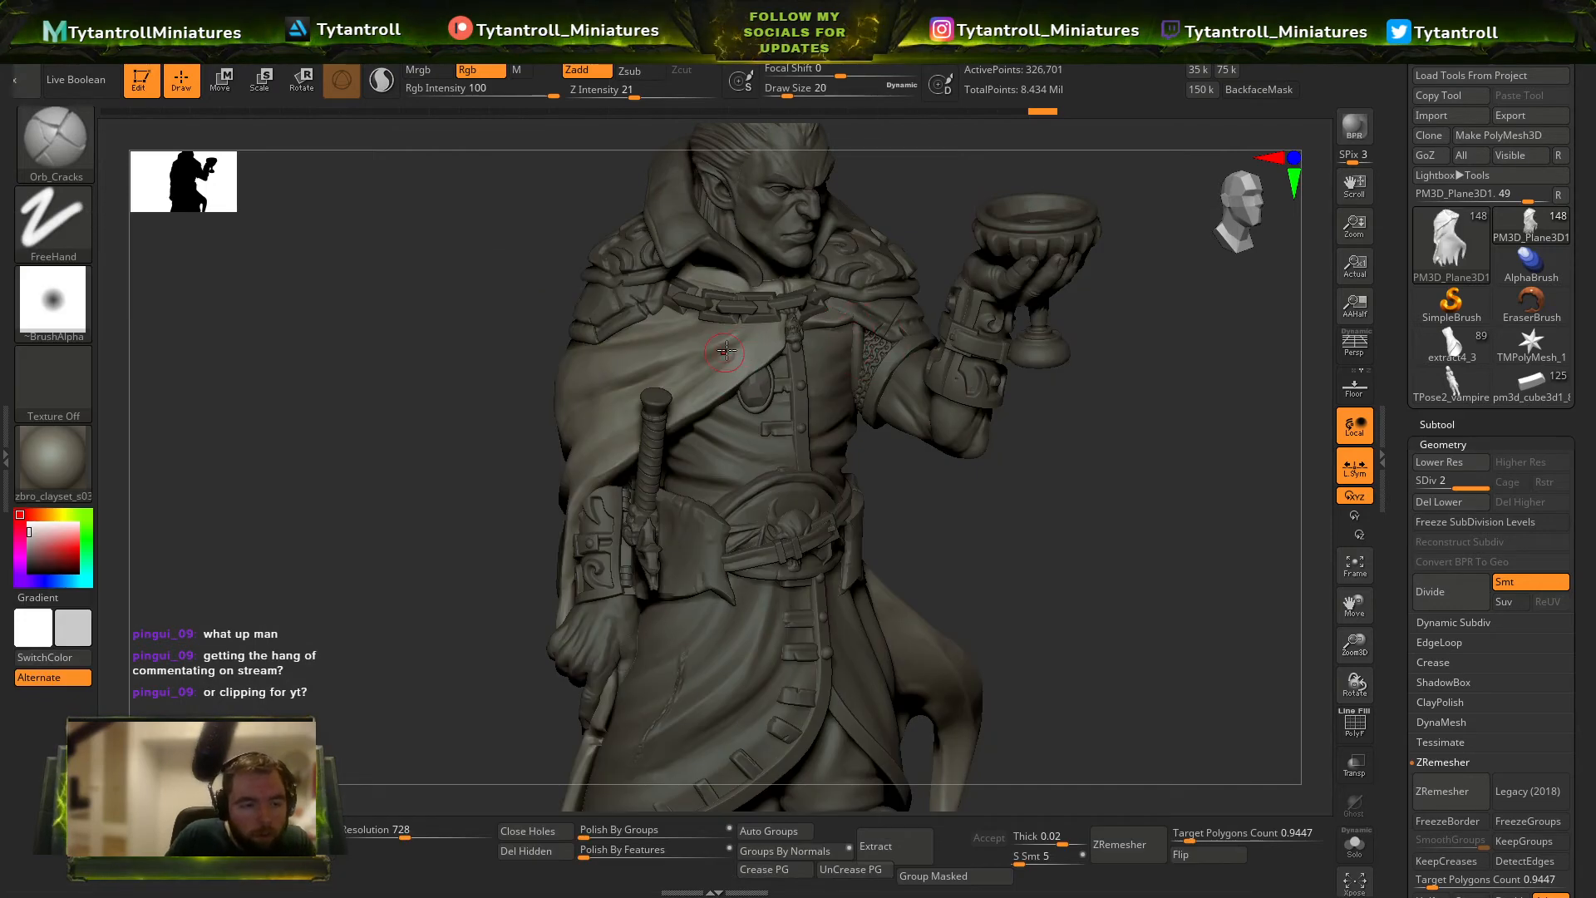
{"action": "left_click", "coordinate": [674, 96]}
{"action": "left_click", "coordinate": [782, 95]}
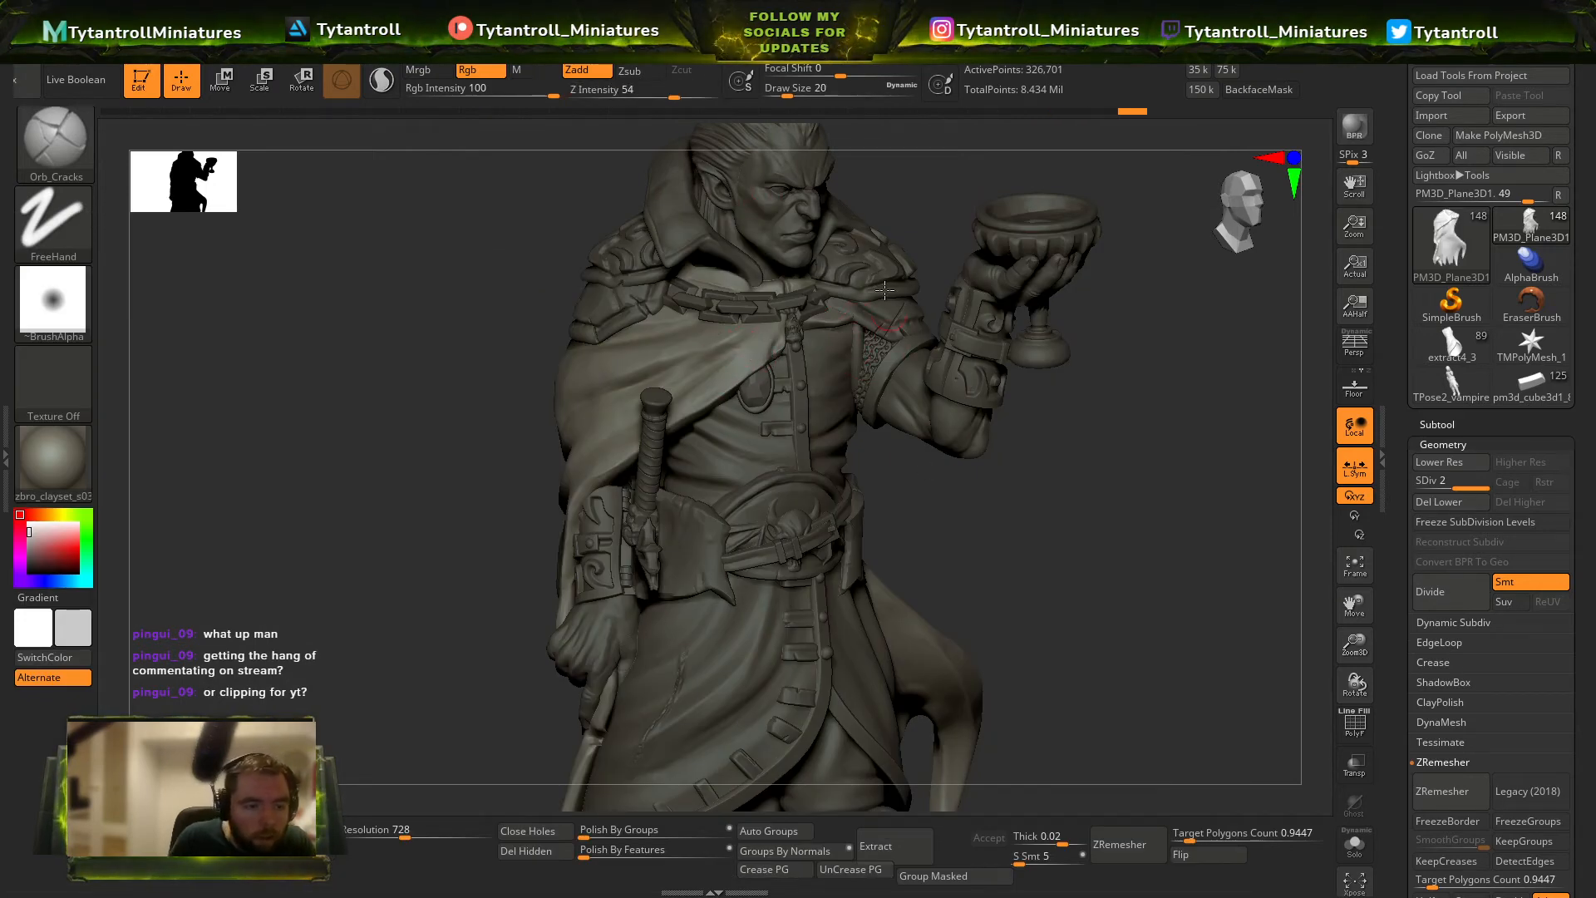
{"action": "left_click", "coordinate": [778, 94]}
{"action": "left_click_drag", "start_coordinate": [1105, 499], "coordinate": [990, 441]}
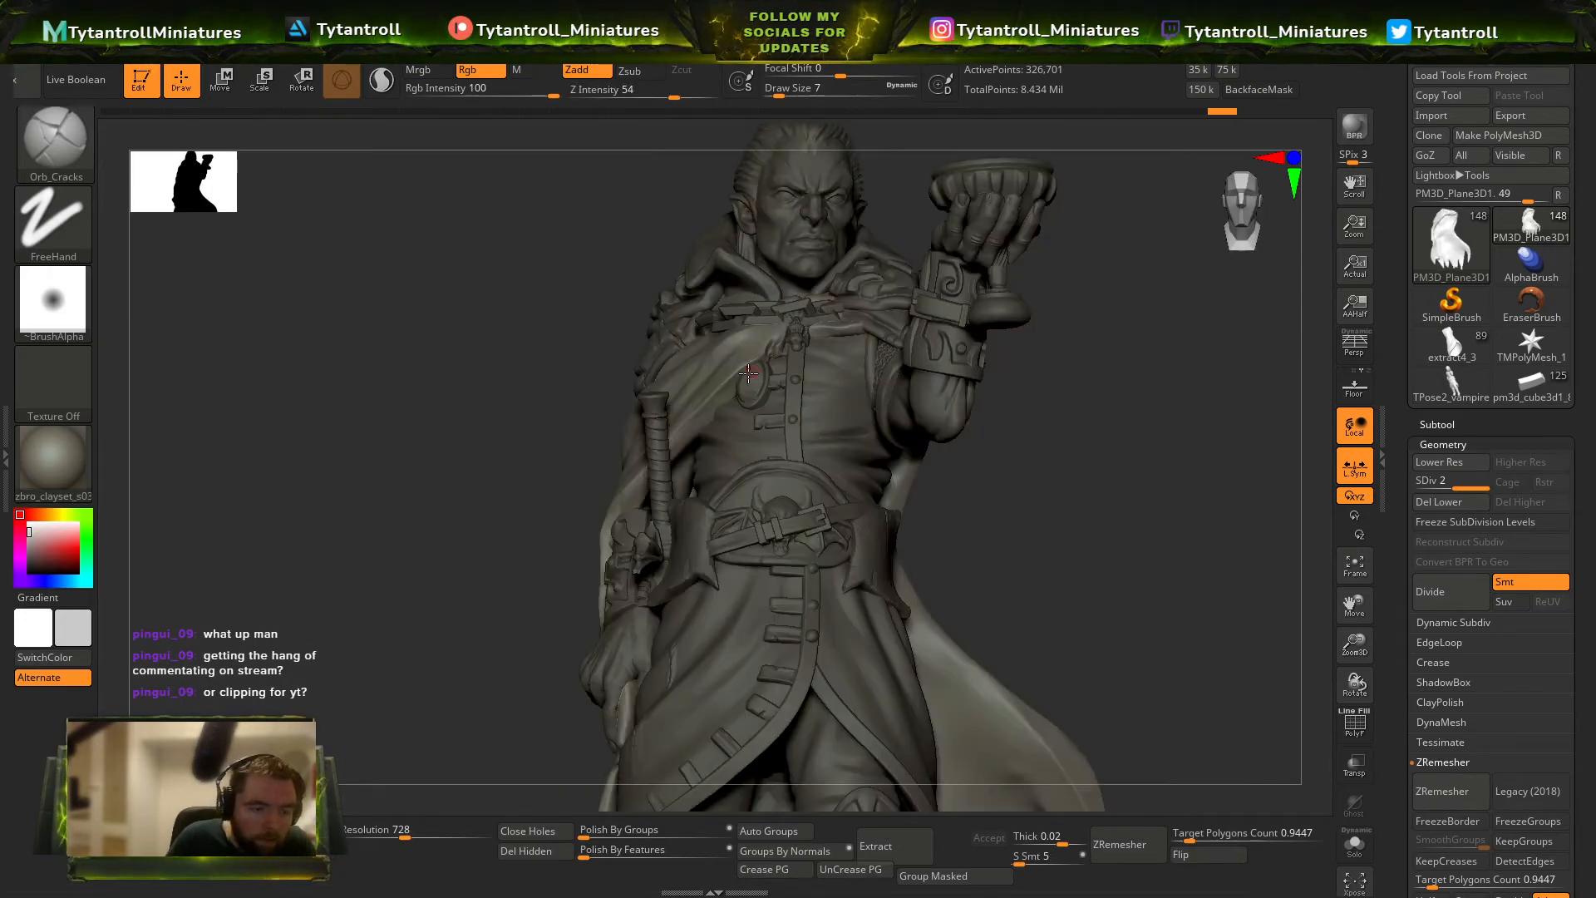
{"action": "left_click_drag", "start_coordinate": [739, 373], "coordinate": [678, 436]}
{"action": "key", "text": "ctrl+z"}
Sculpt folds across the cloak's chest drape with Orb_Cracks at intensity 21 and draw size 22.
{"action": "left_click", "coordinate": [634, 97]}
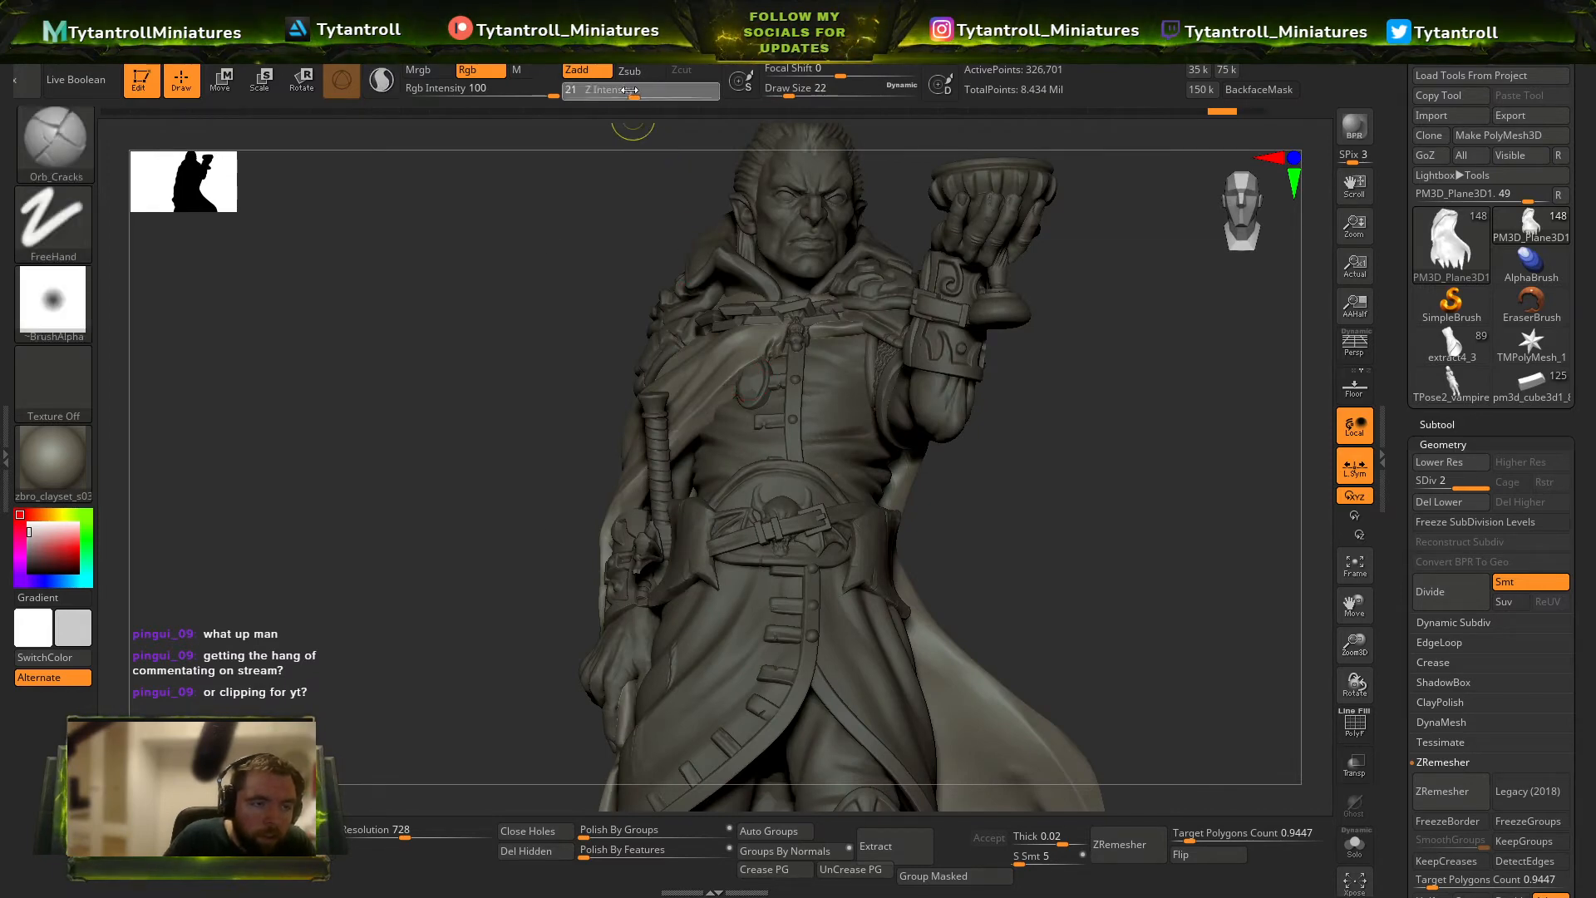
{"action": "left_click_drag", "start_coordinate": [566, 349], "coordinate": [616, 303]}
{"action": "left_click_drag", "start_coordinate": [744, 374], "coordinate": [672, 441]}
{"action": "mouse_move", "coordinate": [554, 540]}
{"action": "left_mouse_down"}
{"action": "mouse_move", "coordinate": [620, 515]}
{"action": "mouse_move", "coordinate": [612, 608]}
{"action": "left_mouse_up"}
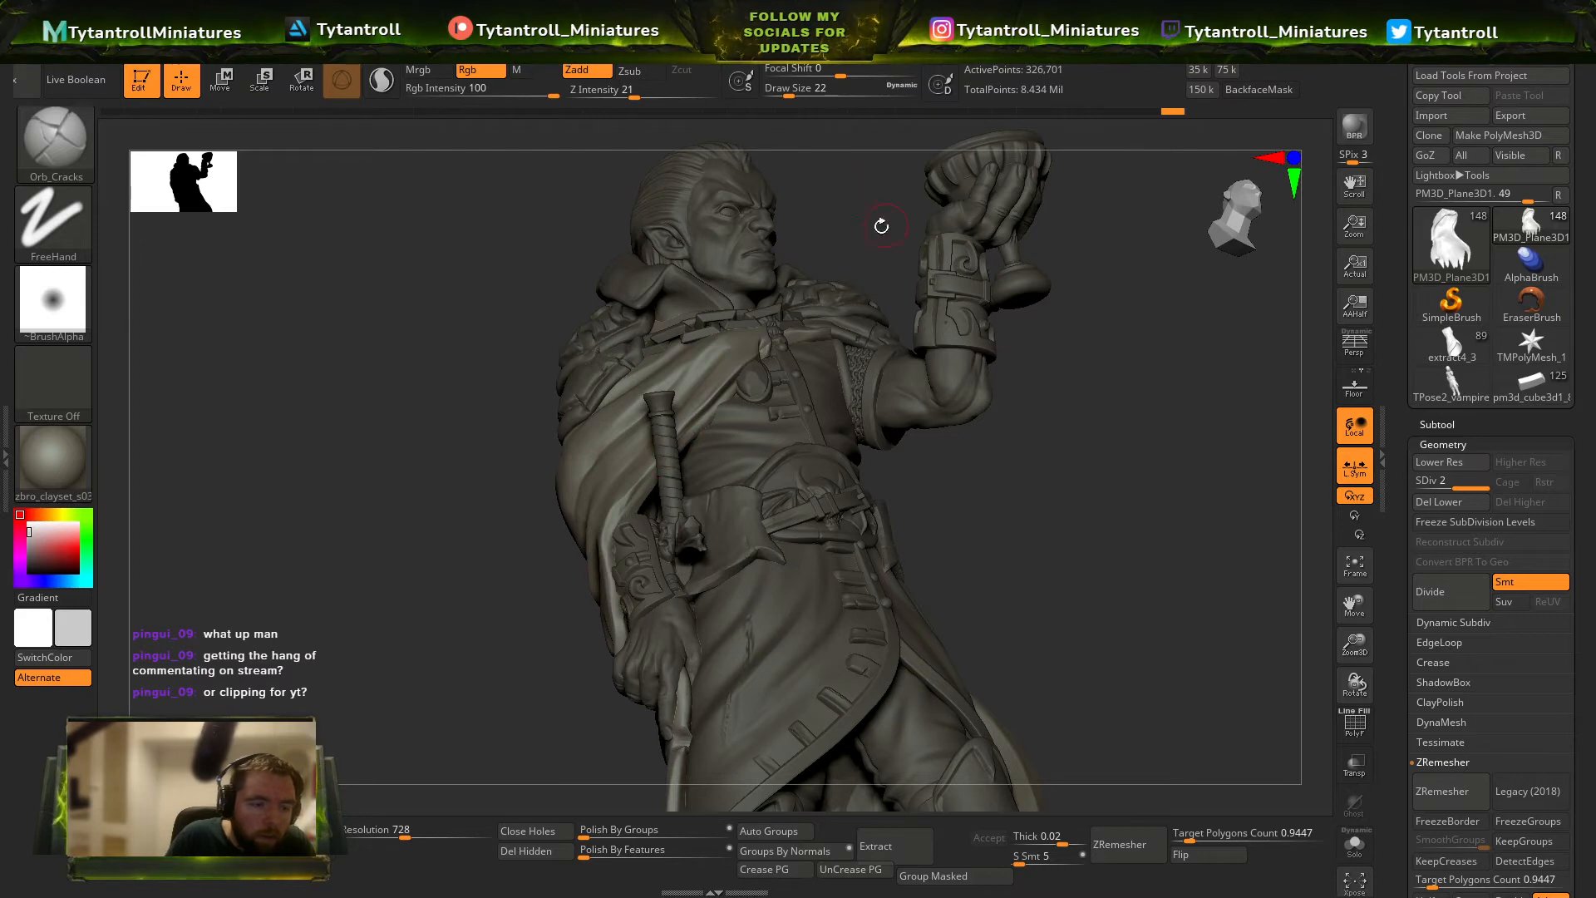
Nick the cloak's front edge on the chest at intensity 38 and draw size 7, undoing the last stroke.
{"action": "left_click_drag", "start_coordinate": [881, 226], "coordinate": [871, 287]}
{"action": "left_click", "coordinate": [779, 95]}
{"action": "left_click", "coordinate": [657, 97]}
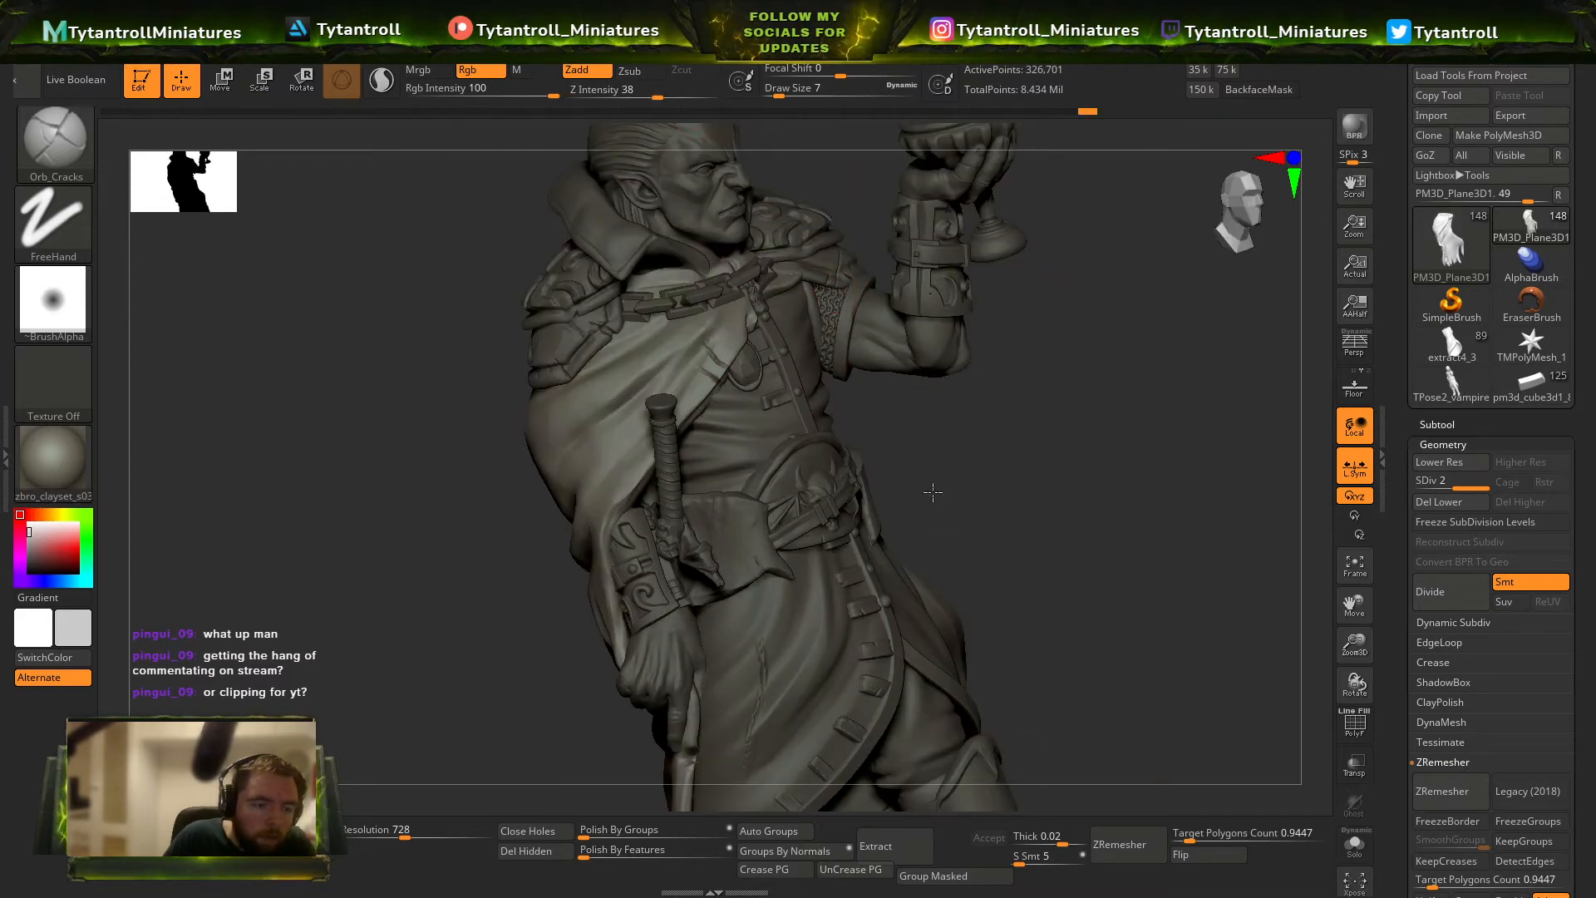
{"action": "left_click_drag", "start_coordinate": [933, 493], "coordinate": [748, 353]}
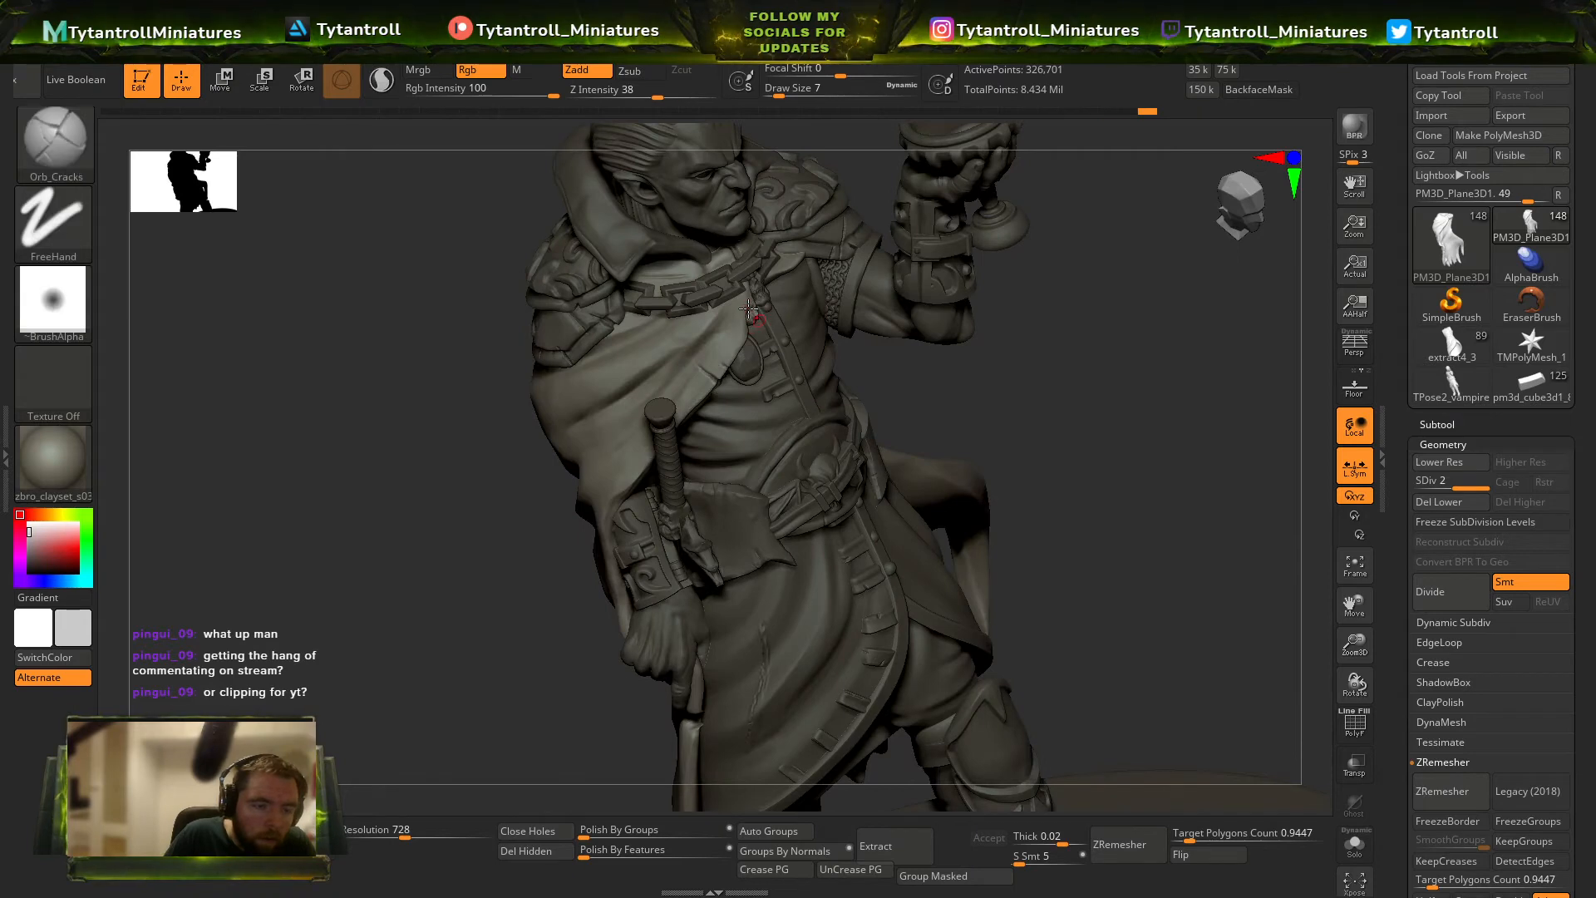
{"action": "key", "text": "ctrl+z"}
Sculpt folds sweeping from the neck chain to the shoulder of the cloak at intensity 26 with draw sizes 35 and 25.
{"action": "left_click", "coordinate": [642, 97]}
{"action": "key", "text": "s"}
{"action": "mouse_move", "coordinate": [649, 364]}
{"action": "left_mouse_down"}
{"action": "mouse_move", "coordinate": [696, 334]}
{"action": "mouse_move", "coordinate": [560, 427]}
{"action": "left_mouse_up"}
{"action": "key", "text": "bracketleft"}
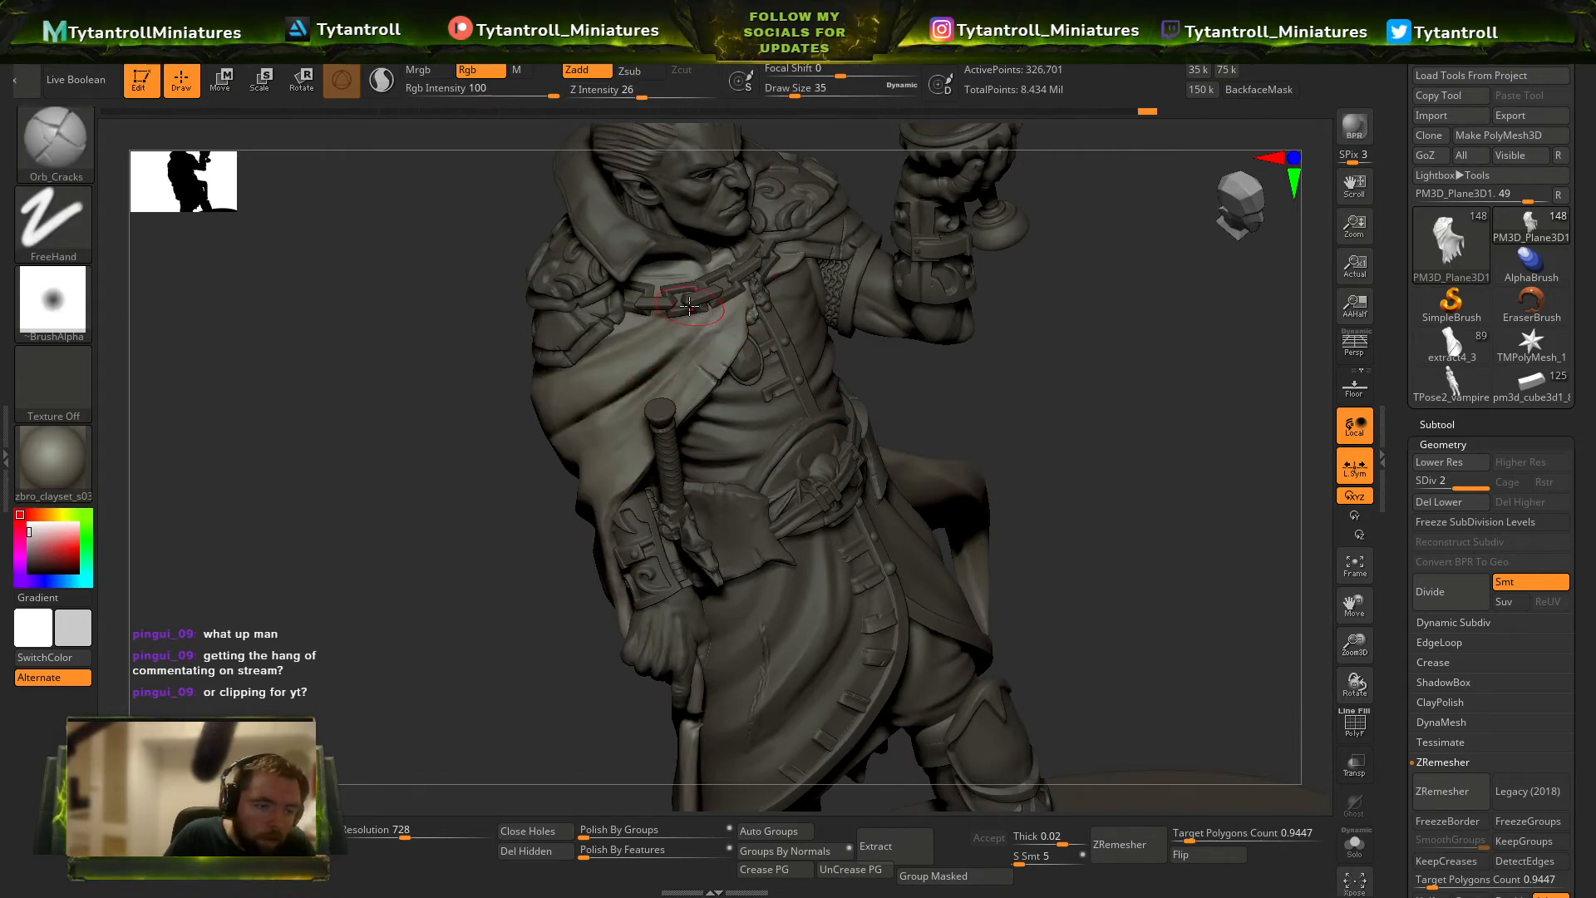
{"action": "mouse_move", "coordinate": [480, 474]}
{"action": "left_mouse_down"}
{"action": "mouse_move", "coordinate": [714, 284]}
{"action": "mouse_move", "coordinate": [558, 404]}
{"action": "left_mouse_up"}
{"action": "left_click_drag", "start_coordinate": [648, 346], "coordinate": [567, 396], "text": "shift"}
{"action": "key", "text": "bracketleft"}
{"action": "left_click_drag", "start_coordinate": [698, 316], "coordinate": [560, 405]}
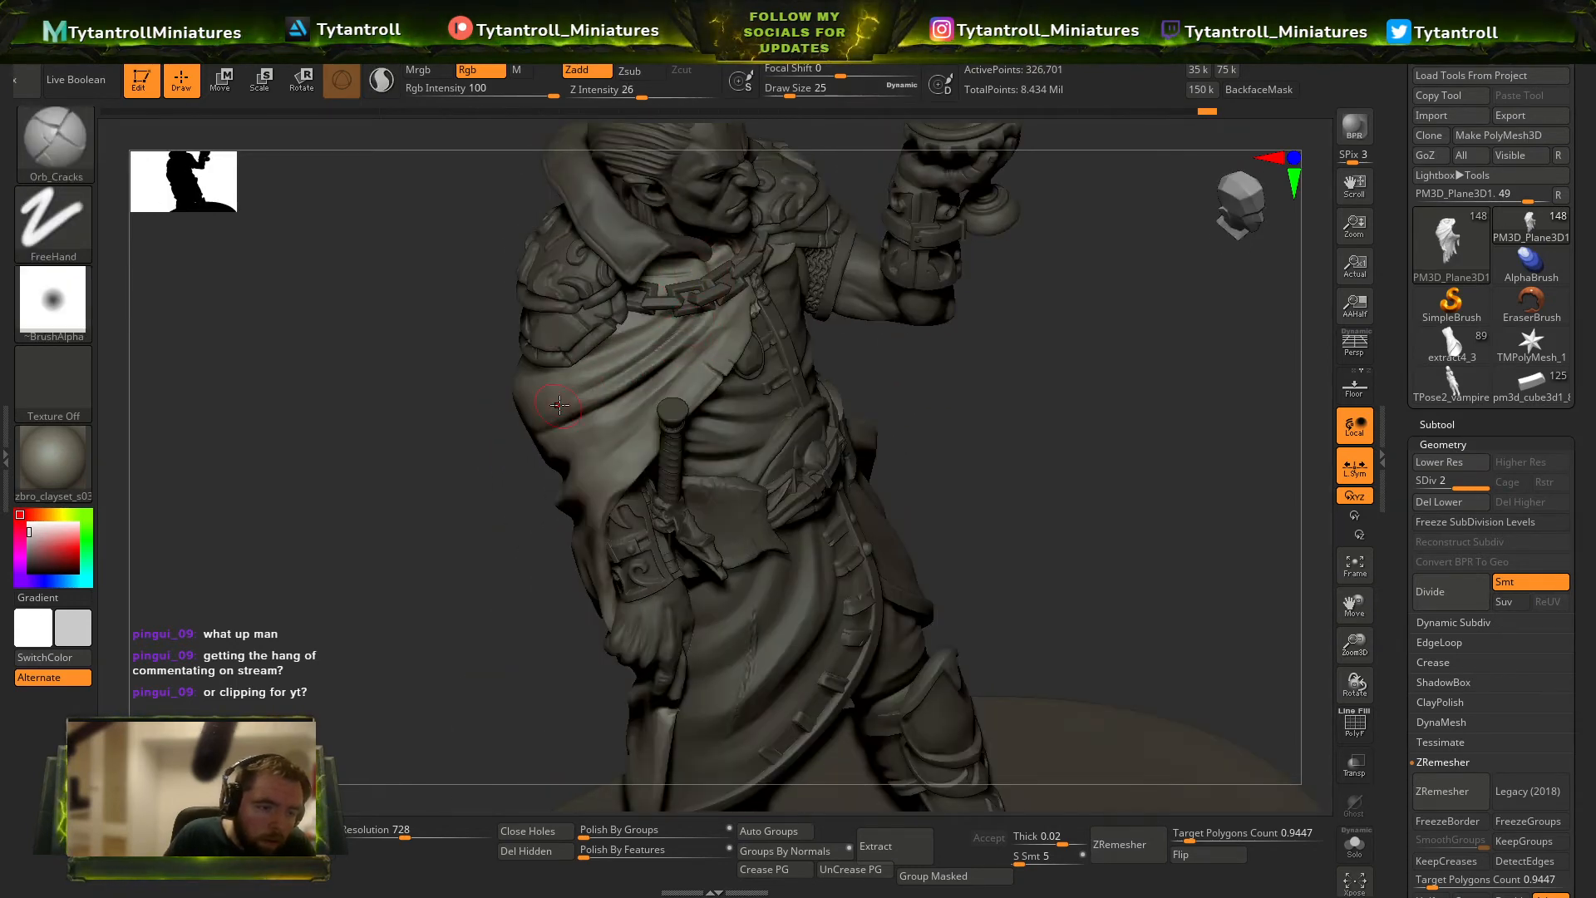
Add finer cloak folds near the sword's pommel at draw size 18, undoing the last stroke.
{"action": "left_click_drag", "start_coordinate": [922, 403], "coordinate": [881, 329]}
{"action": "key", "text": "s"}
{"action": "left_click_drag", "start_coordinate": [683, 385], "coordinate": [677, 385]}
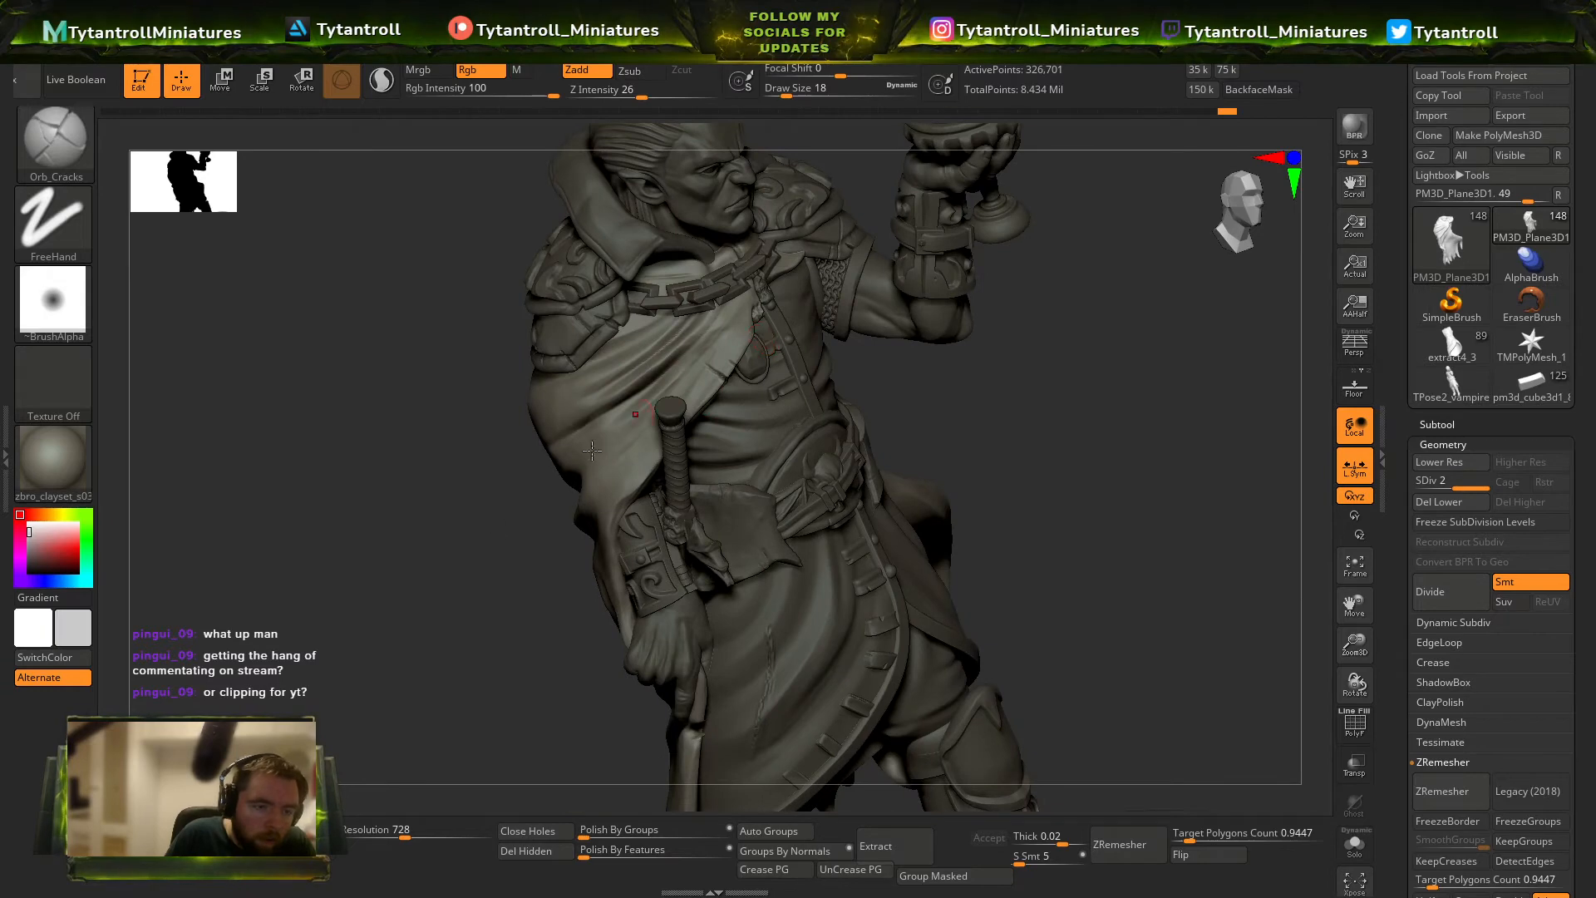
{"action": "left_click_drag", "start_coordinate": [491, 491], "coordinate": [731, 415]}
{"action": "mouse_move", "coordinate": [839, 350]}
{"action": "left_mouse_down"}
{"action": "mouse_move", "coordinate": [773, 314]}
{"action": "mouse_move", "coordinate": [715, 366]}
{"action": "mouse_move", "coordinate": [646, 378]}
{"action": "mouse_move", "coordinate": [705, 424]}
{"action": "left_mouse_up"}
{"action": "key", "text": "ctrl+z"}
Crease the side of the cloak below the shoulder armour with Orb_Cracks at intensity 18 and draw size 22.
{"action": "left_click", "coordinate": [630, 92]}
{"action": "key", "text": "s"}
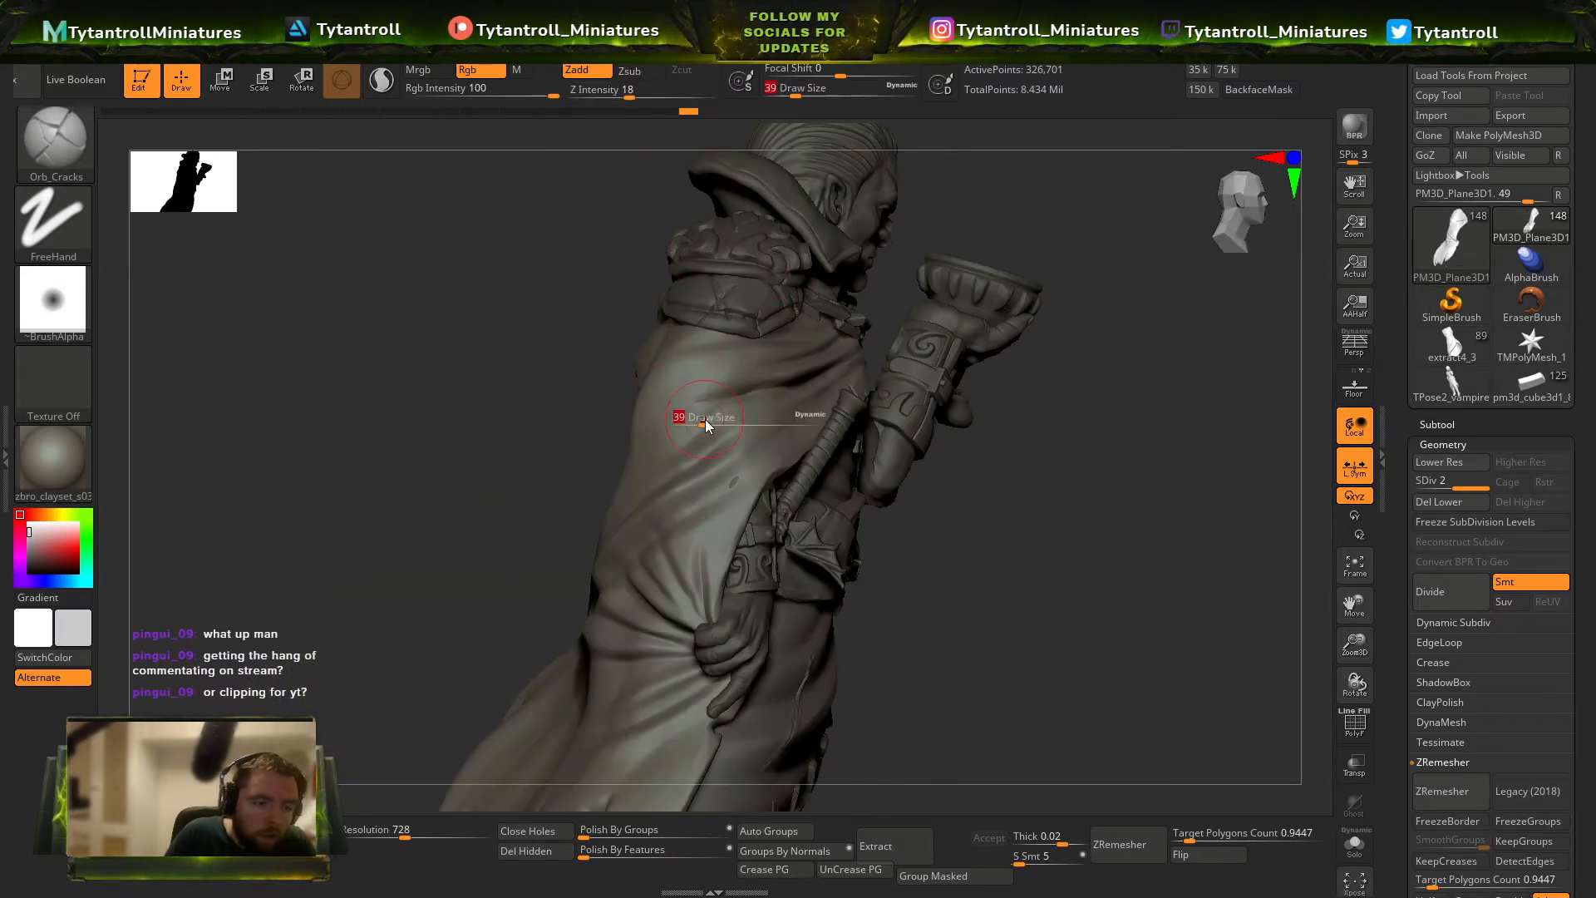
{"action": "left_click_drag", "start_coordinate": [987, 454], "coordinate": [918, 451]}
{"action": "key", "text": "s"}
{"action": "left_click_drag", "start_coordinate": [724, 406], "coordinate": [707, 407]}
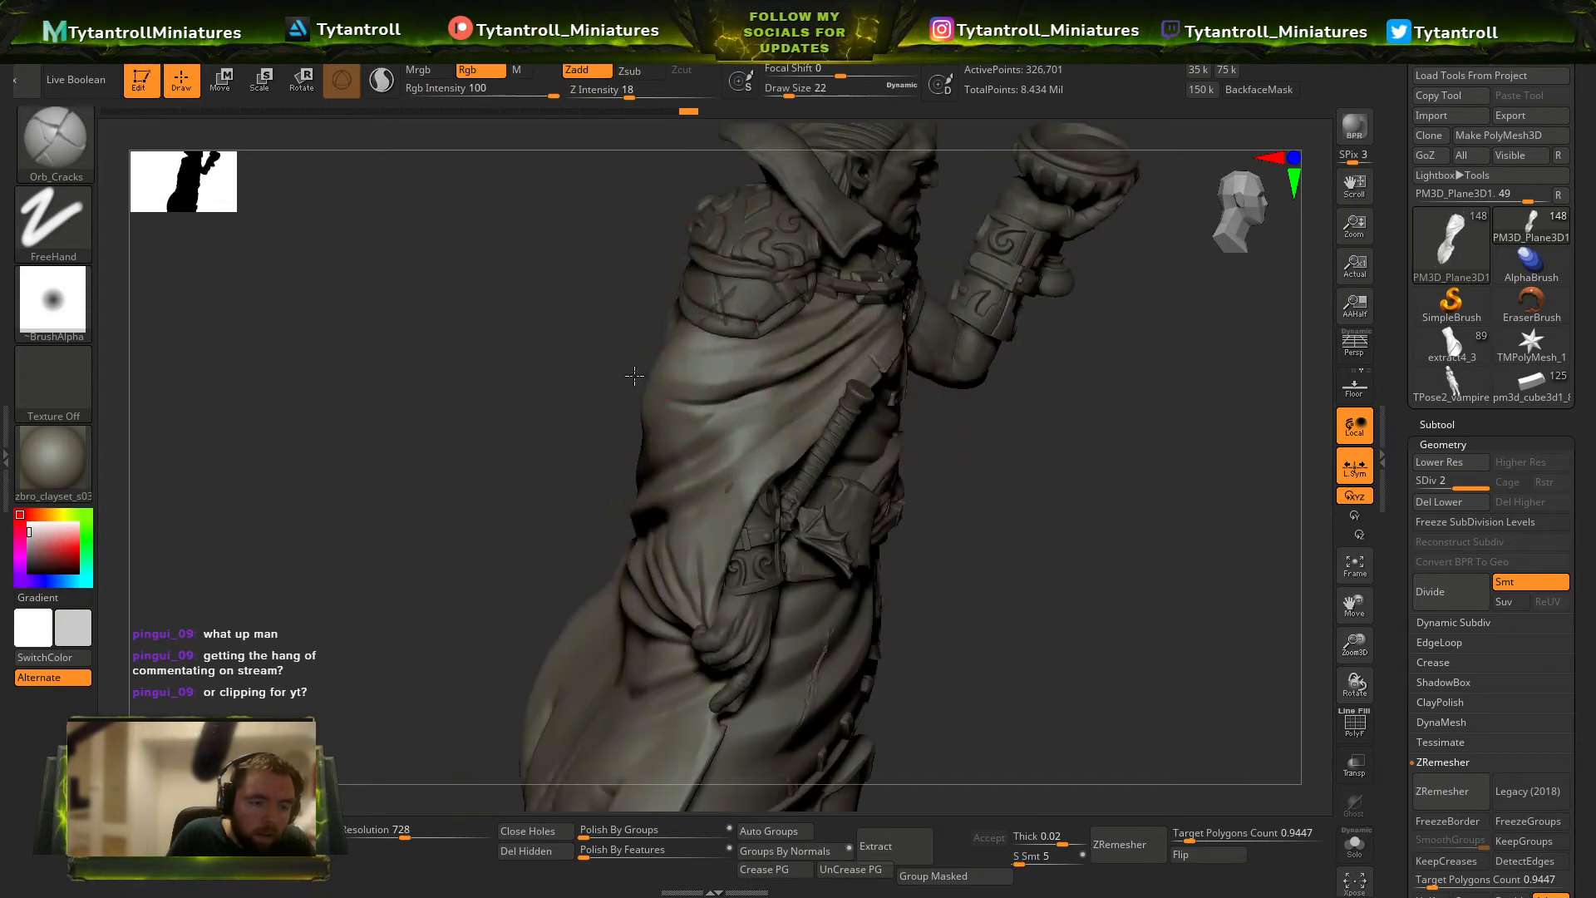
{"action": "left_click_drag", "start_coordinate": [581, 415], "coordinate": [715, 411]}
{"action": "left_click_drag", "start_coordinate": [655, 390], "coordinate": [706, 396]}
Extend the cloak's folds around the rear of the shoulder at draw size 27.
{"action": "mouse_move", "coordinate": [1098, 418]}
{"action": "left_mouse_down"}
{"action": "mouse_move", "coordinate": [1101, 367]}
{"action": "mouse_move", "coordinate": [1060, 374]}
{"action": "left_mouse_up"}
{"action": "key", "text": "s"}
{"action": "left_click_drag", "start_coordinate": [714, 395], "coordinate": [705, 395]}
{"action": "key", "text": "s"}
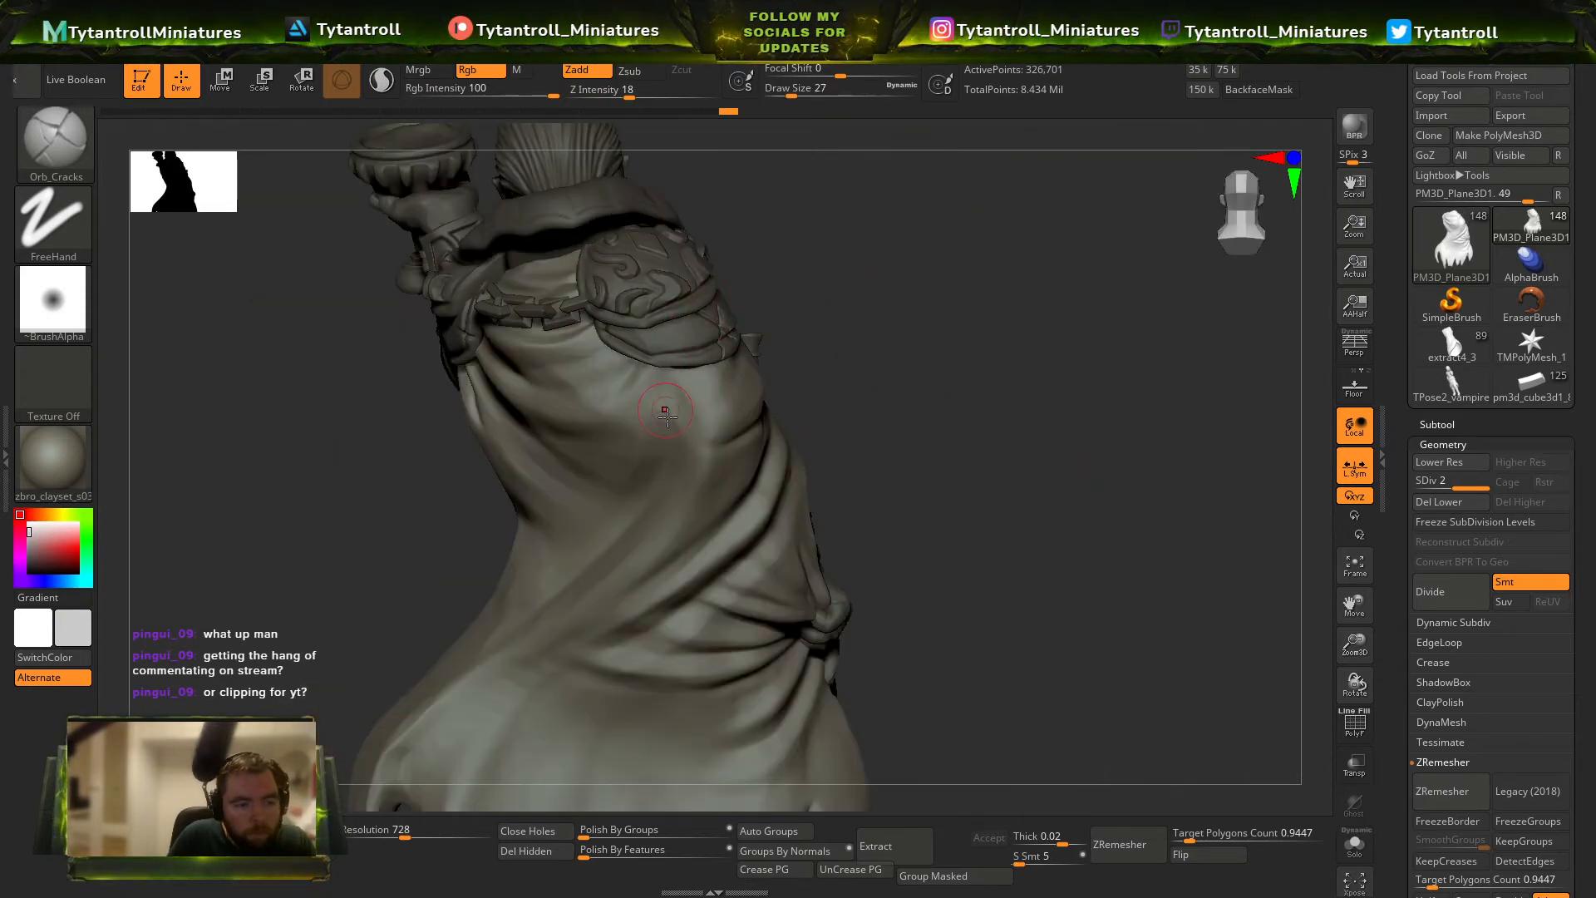
{"action": "left_click_drag", "start_coordinate": [875, 349], "coordinate": [791, 352]}
{"action": "left_click_drag", "start_coordinate": [704, 494], "coordinate": [854, 400]}
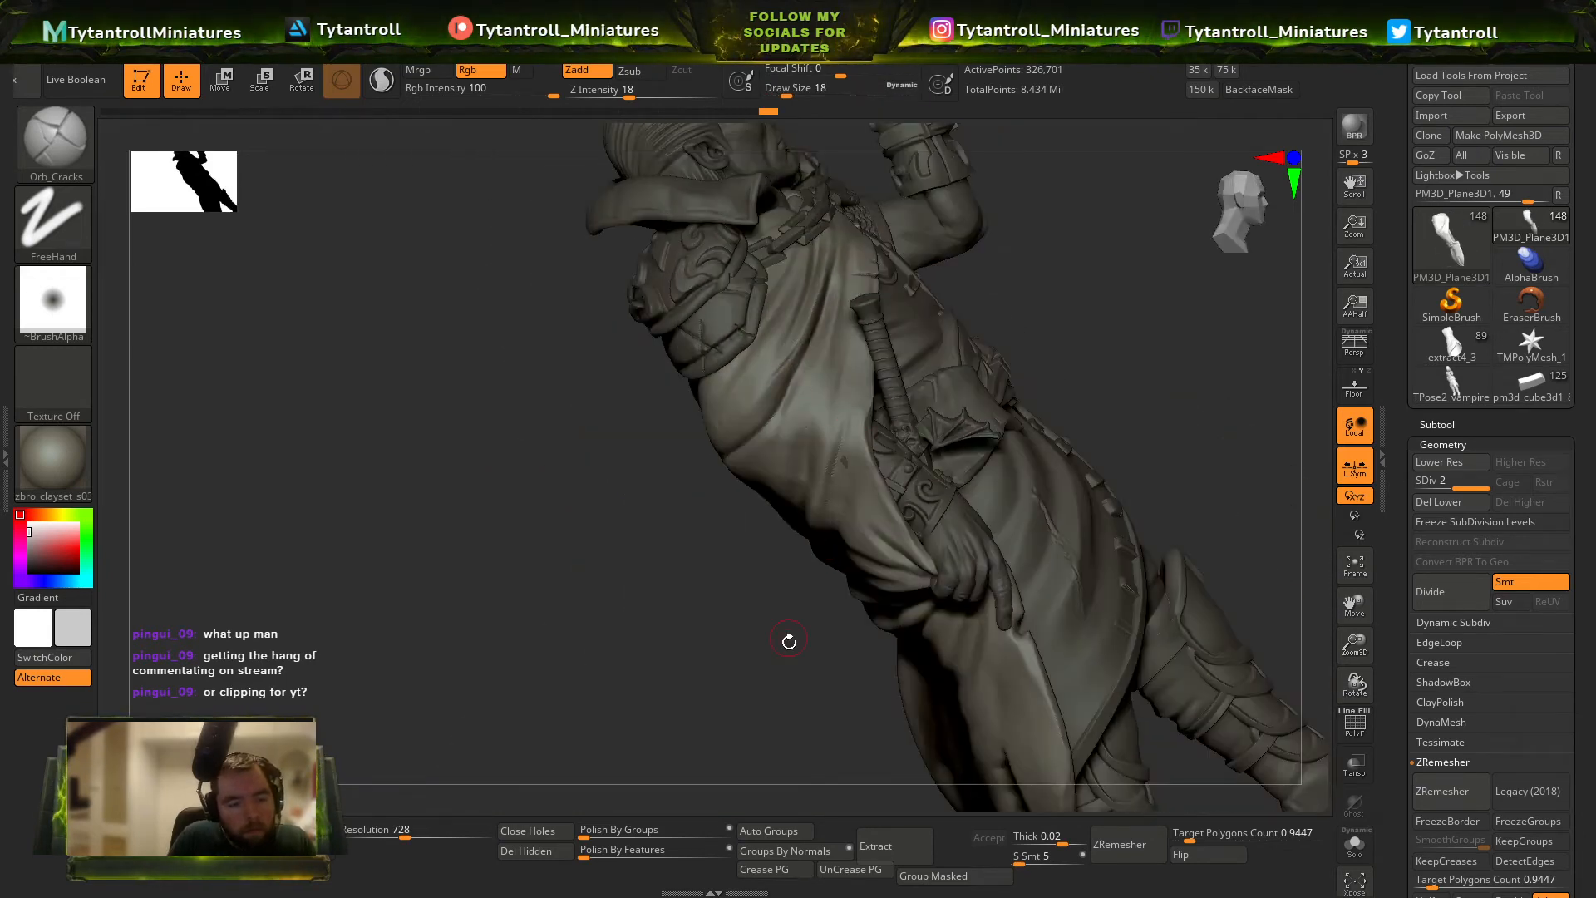
Refine the cloak folds above the sword arm's bracer using draw size 90, reducing it to 20 for finer creases.
{"action": "left_click_drag", "start_coordinate": [788, 641], "coordinate": [848, 611]}
{"action": "key", "text": "s"}
{"action": "left_click_drag", "start_coordinate": [870, 472], "coordinate": [876, 472]}
{"action": "left_click_drag", "start_coordinate": [987, 297], "coordinate": [834, 466]}
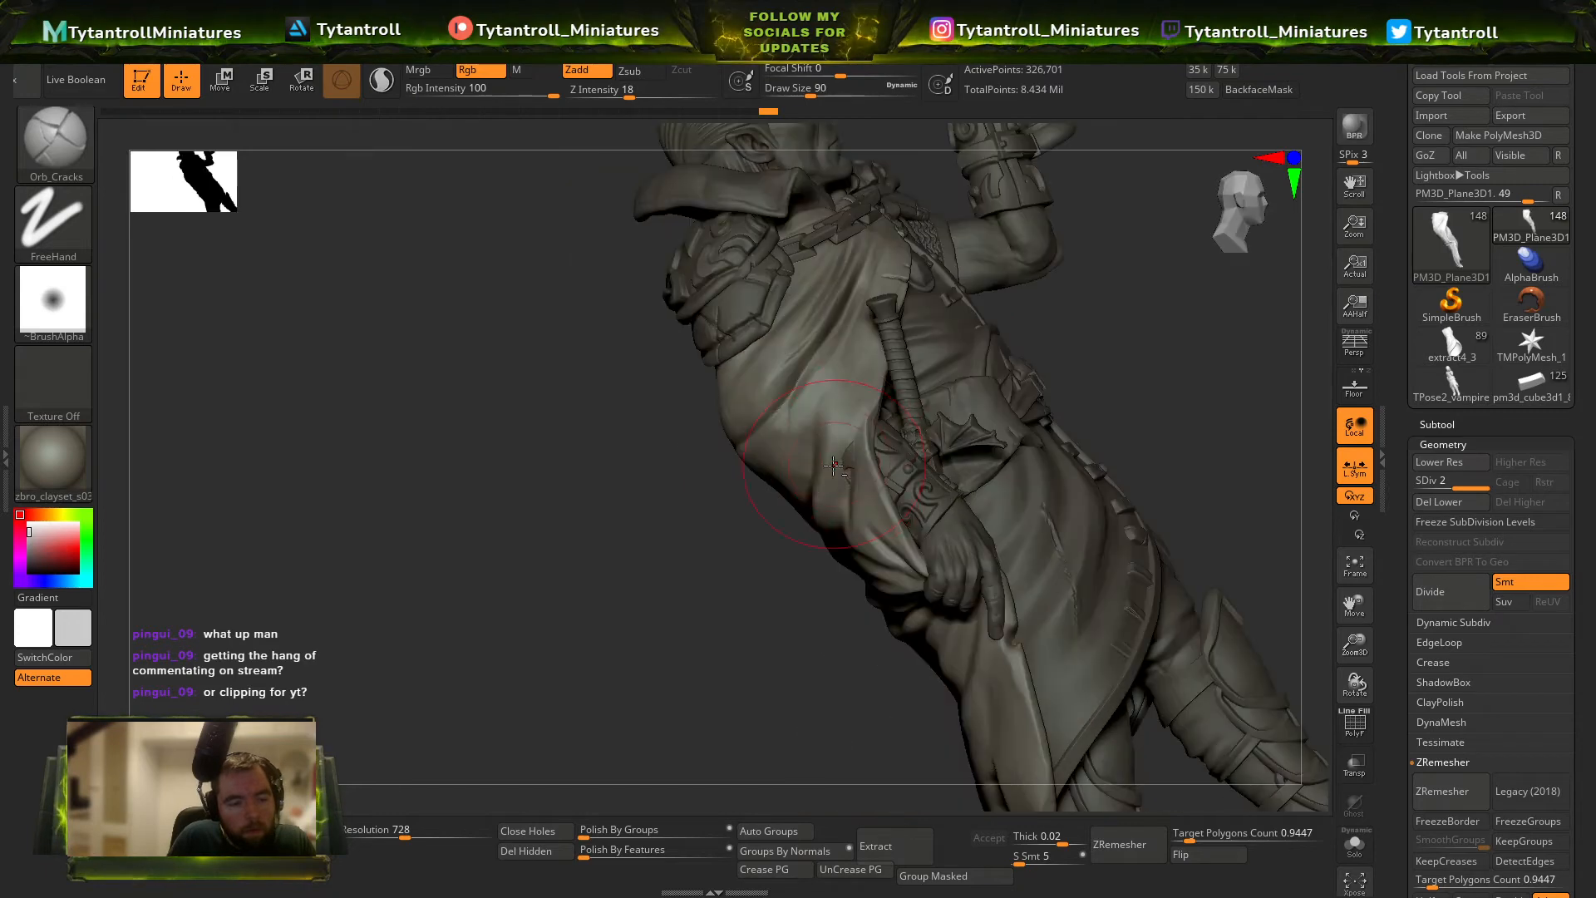
{"action": "left_click_drag", "start_coordinate": [1081, 346], "coordinate": [906, 435]}
{"action": "key", "text": "s"}
{"action": "left_click", "coordinate": [850, 438]}
{"action": "left_click_drag", "start_coordinate": [786, 538], "coordinate": [865, 427]}
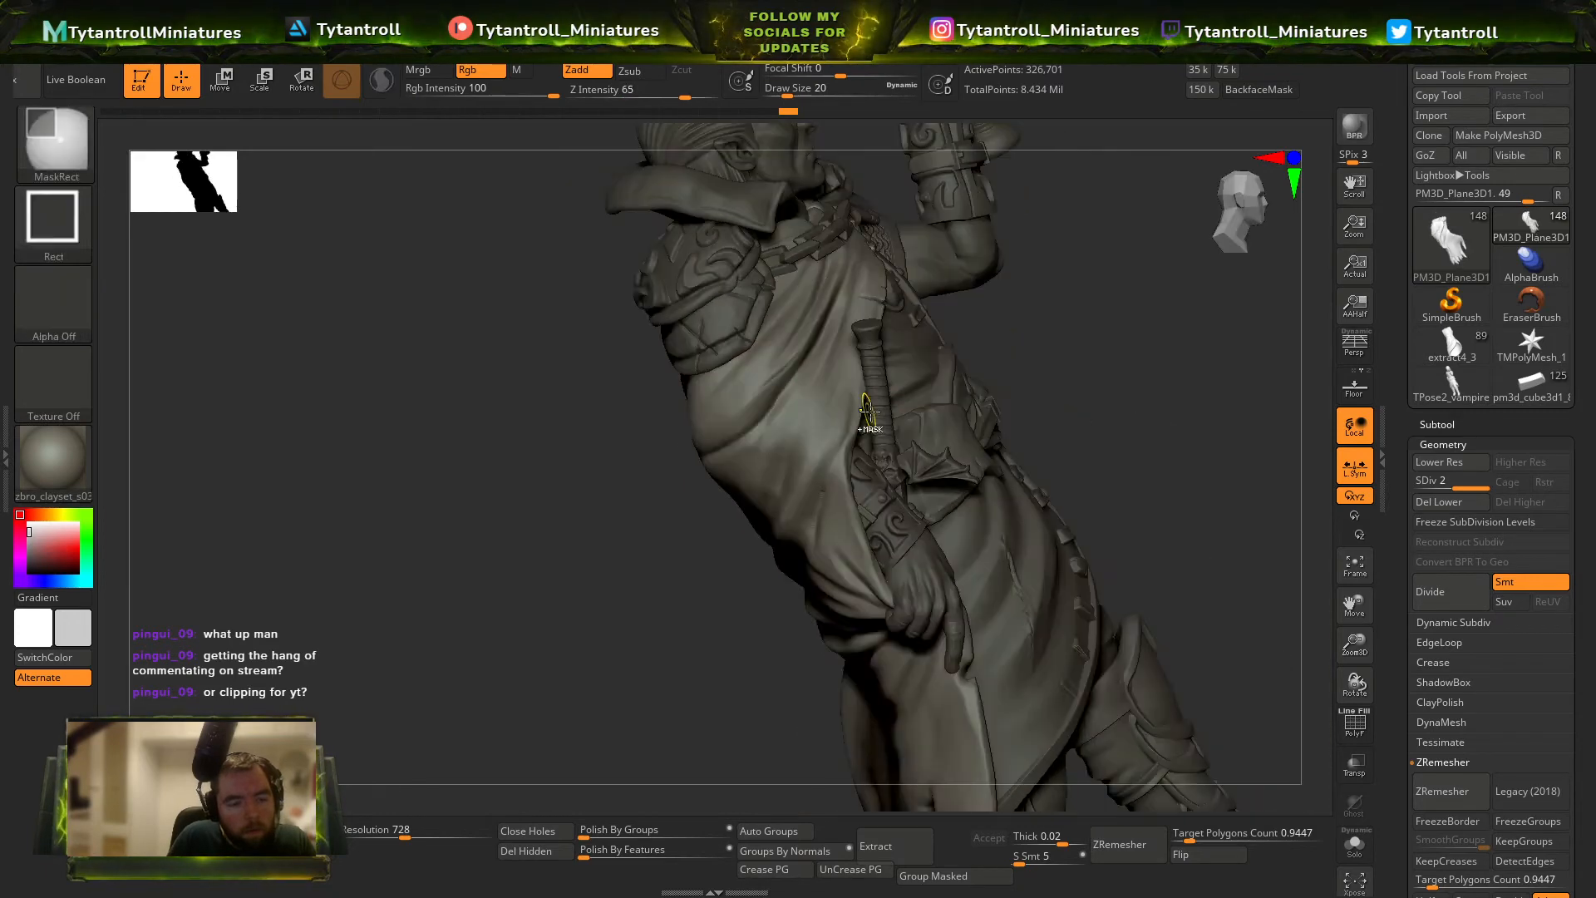
Adjust the shape of the cloak beside the sword arm with the Move brush at draw size 77.
{"action": "mouse_move", "coordinate": [1097, 356]}
{"action": "left_mouse_down"}
{"action": "mouse_move", "coordinate": [1123, 397]}
{"action": "mouse_move", "coordinate": [981, 424]}
{"action": "left_mouse_up"}
{"action": "key", "text": "b"}
{"action": "key", "text": "m"}
{"action": "key", "text": "v"}
{"action": "key", "text": "s"}
{"action": "left_click_drag", "start_coordinate": [765, 464], "coordinate": [785, 452]}
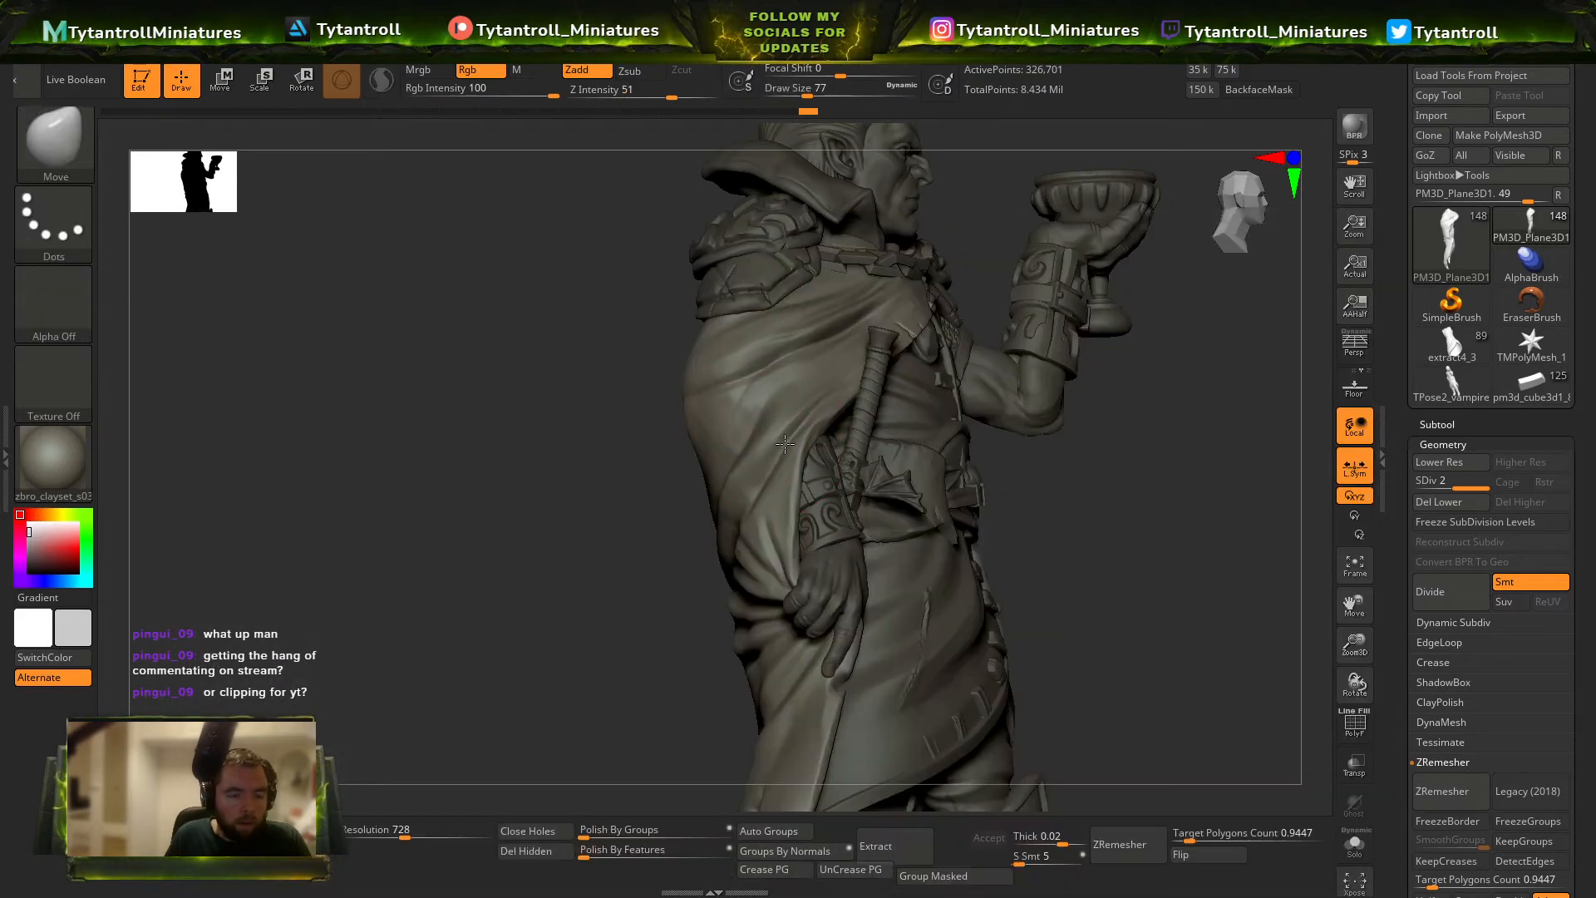
Cut small tears into the cloak just below the shoulder armour with Orb_Cracks at intensity 48, using draw sizes 7 and 11.
{"action": "left_click_drag", "start_coordinate": [624, 502], "coordinate": [650, 567], "text": "alt"}
{"action": "key", "text": "b"}
{"action": "key", "text": "o"}
{"action": "key", "text": "c"}
{"action": "left_click_drag", "start_coordinate": [561, 530], "coordinate": [709, 423]}
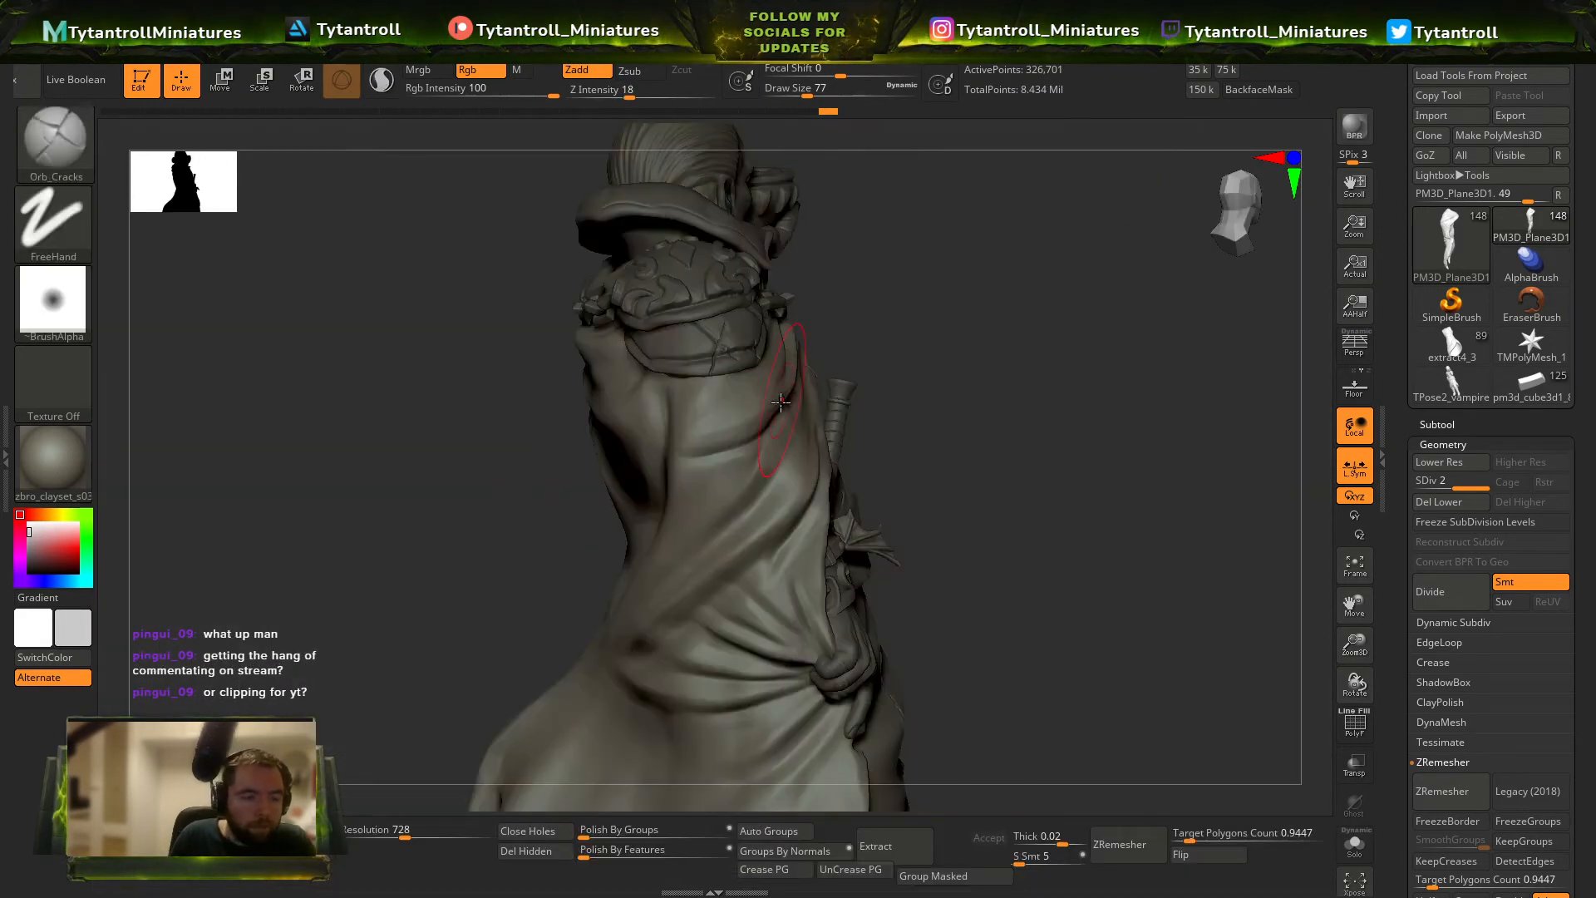
{"action": "left_click_drag", "start_coordinate": [626, 88], "coordinate": [667, 90]}
{"action": "left_click_drag", "start_coordinate": [520, 474], "coordinate": [705, 472]}
{"action": "left_click_drag", "start_coordinate": [812, 412], "coordinate": [696, 438]}
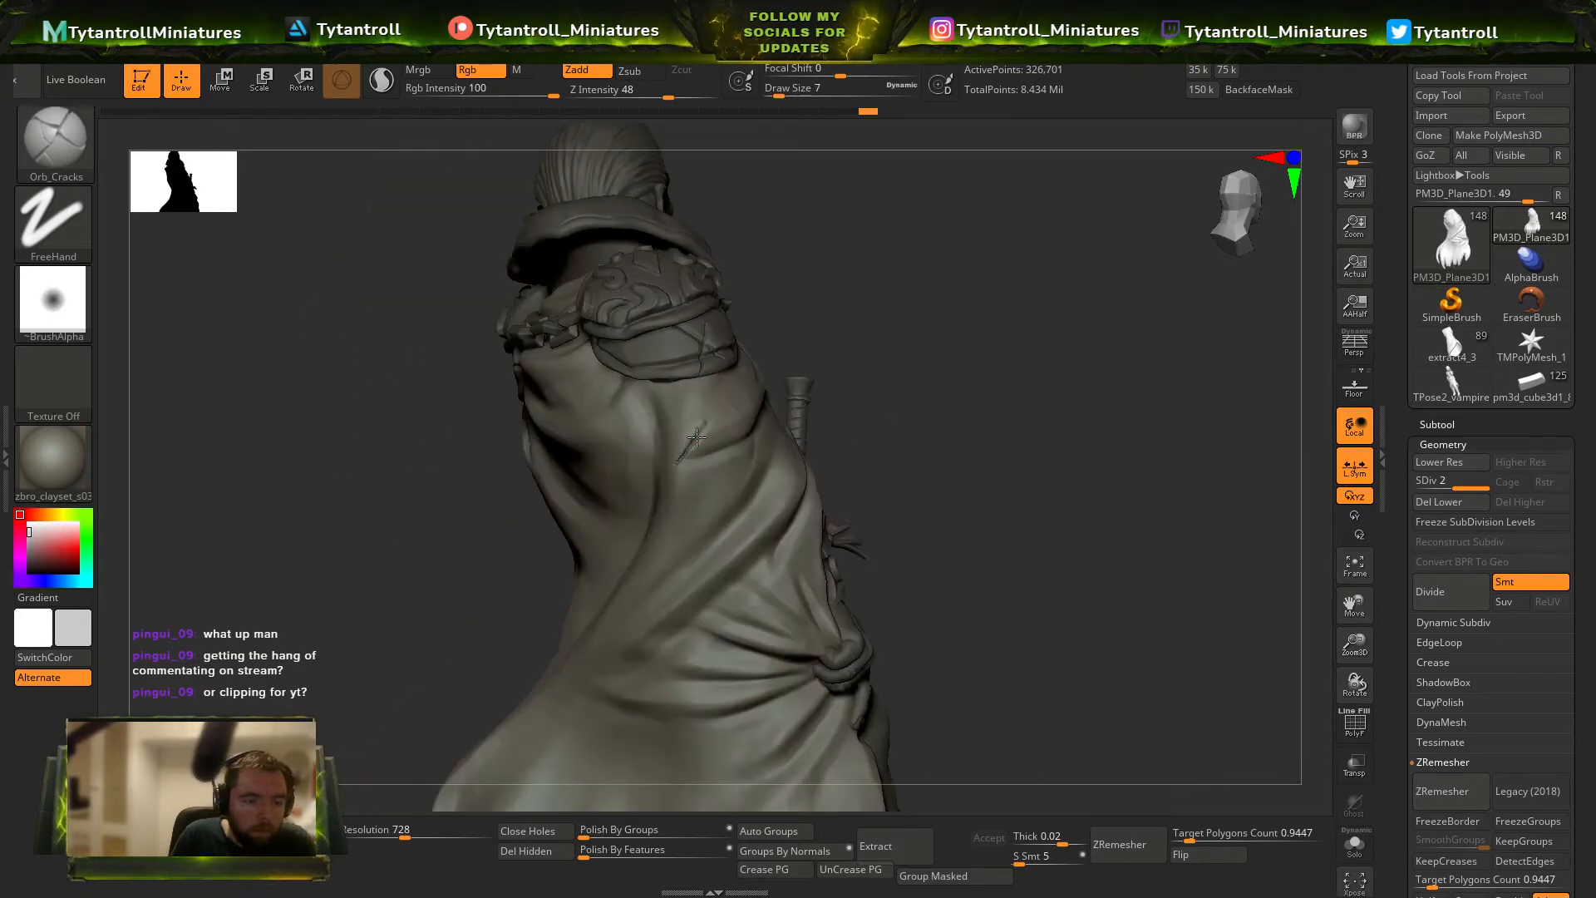
{"action": "left_click_drag", "start_coordinate": [787, 357], "coordinate": [733, 413]}
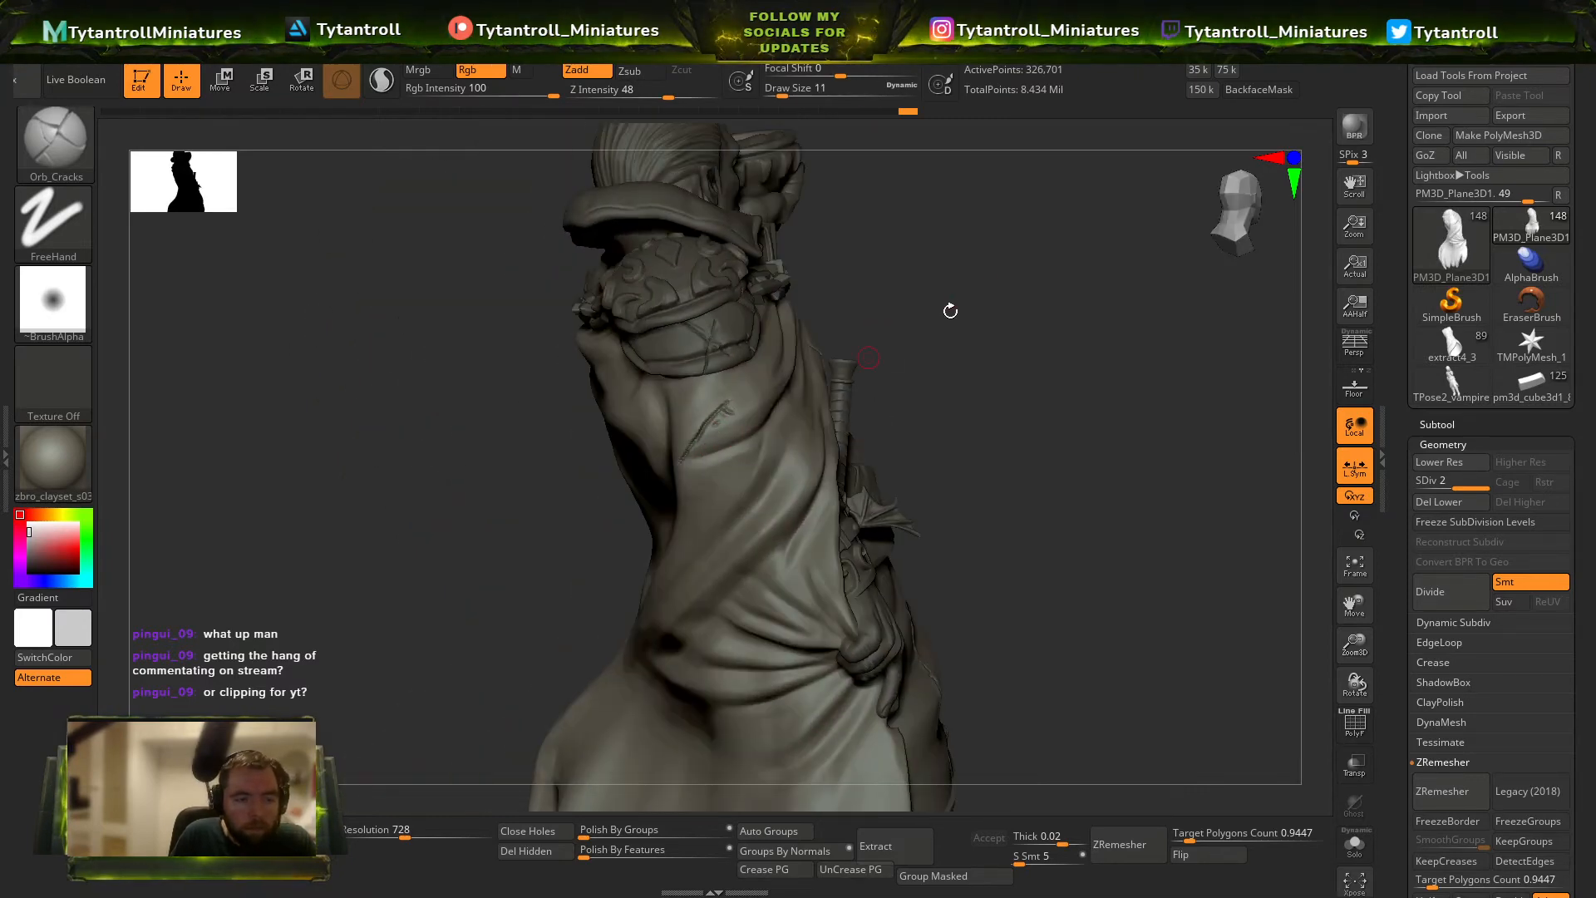
Sculpt broad folds across the cloak's upper back with Orb_Cracks at intensity 14, using draw sizes 59 and 77.
{"action": "left_click_drag", "start_coordinate": [950, 311], "coordinate": [1144, 364]}
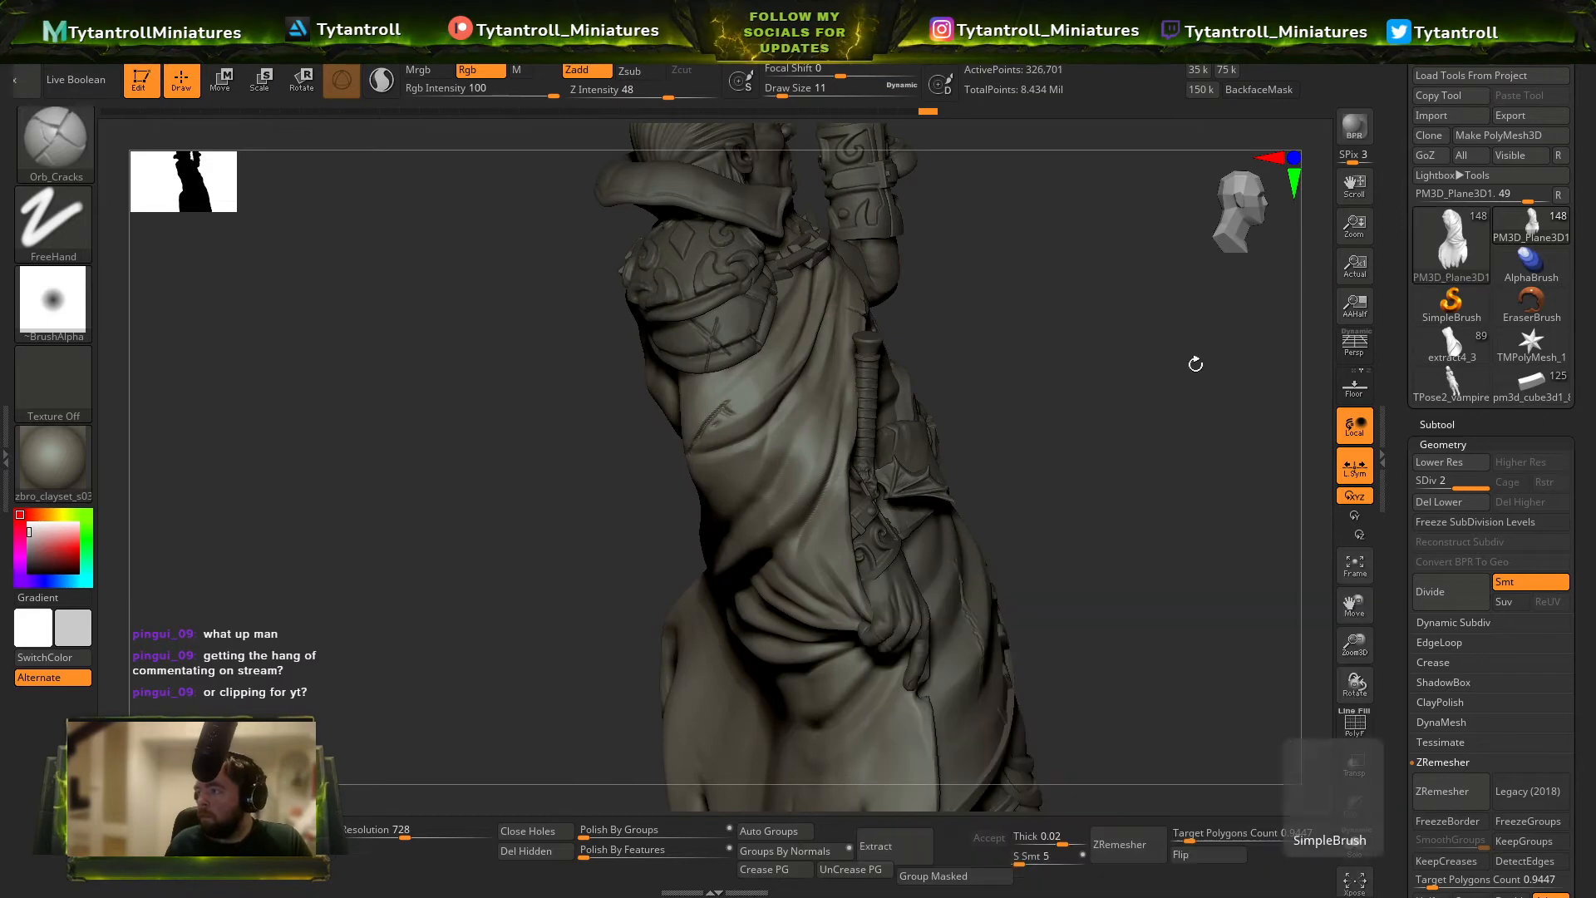
{"action": "mouse_move", "coordinate": [1058, 457]}
{"action": "left_mouse_down"}
{"action": "mouse_move", "coordinate": [695, 456]}
{"action": "mouse_move", "coordinate": [955, 360]}
{"action": "mouse_move", "coordinate": [976, 329]}
{"action": "mouse_move", "coordinate": [951, 381]}
{"action": "mouse_move", "coordinate": [623, 247]}
{"action": "left_mouse_up"}
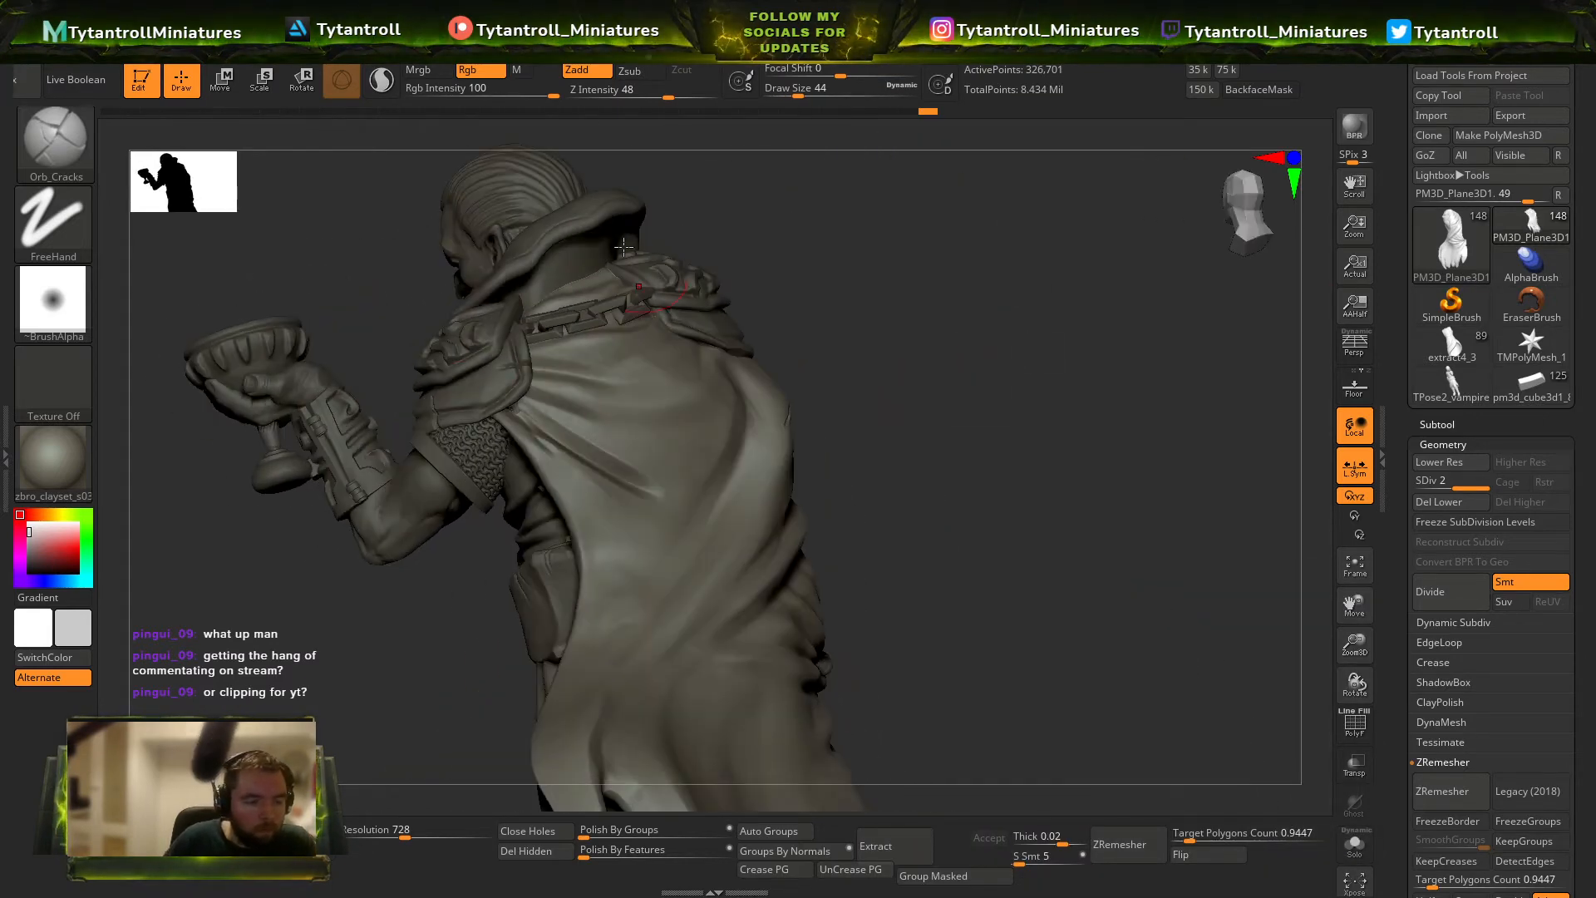
{"action": "left_click", "coordinate": [623, 93]}
{"action": "key", "text": "s"}
{"action": "left_click_drag", "start_coordinate": [578, 450], "coordinate": [584, 450]}
{"action": "left_click_drag", "start_coordinate": [875, 407], "coordinate": [871, 440]}
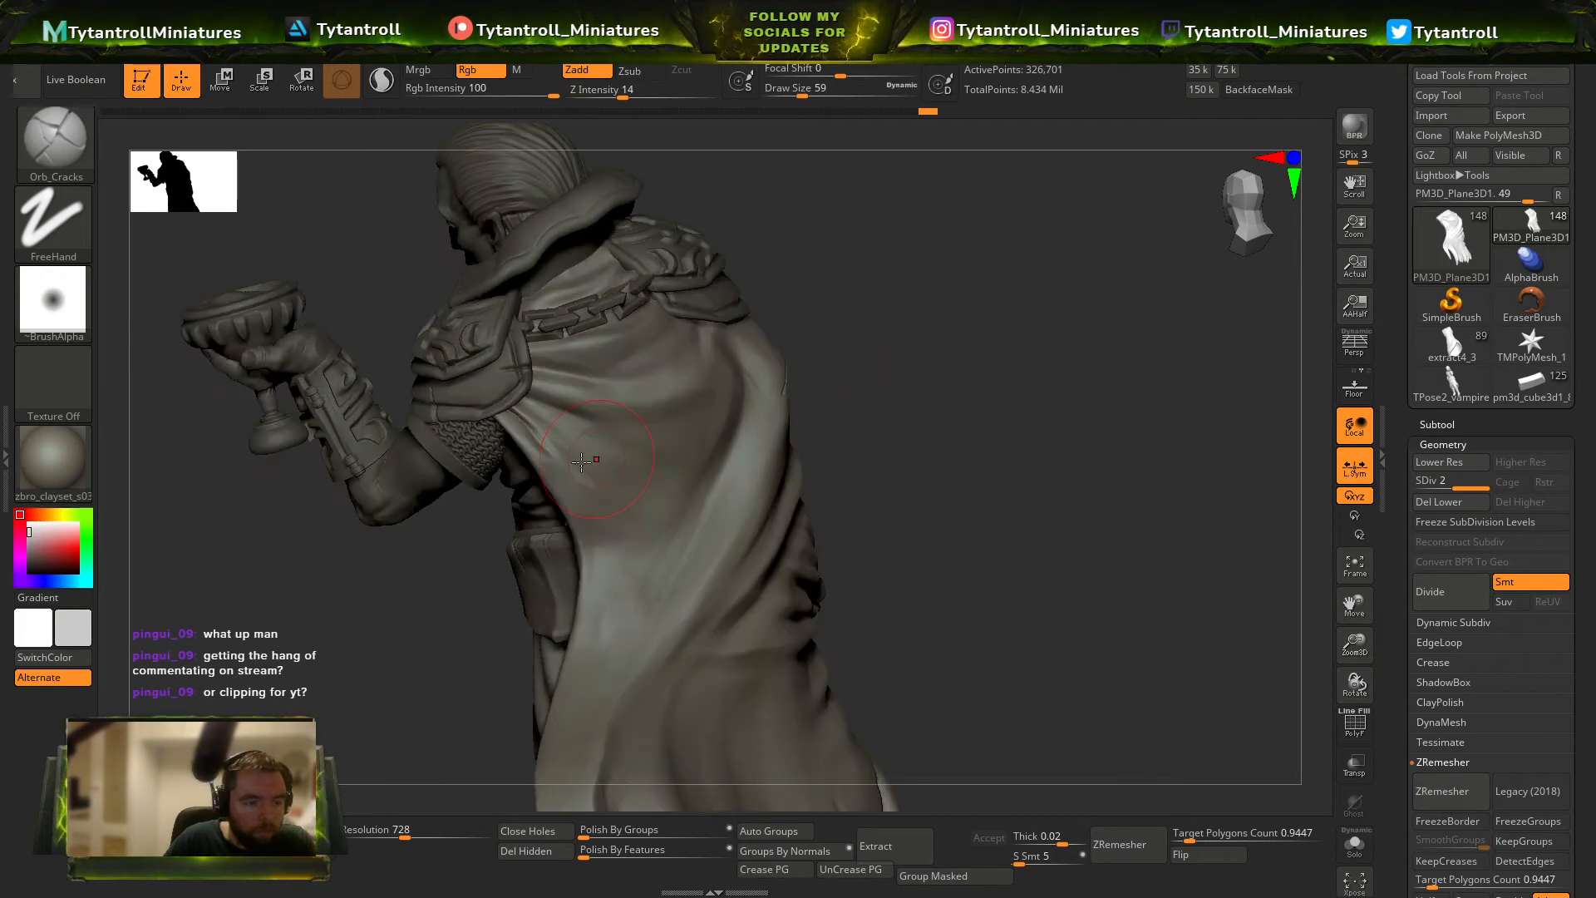
{"action": "right_click_drag", "start_coordinate": [729, 463], "coordinate": [619, 459]}
{"action": "mouse_move", "coordinate": [570, 374]}
{"action": "left_mouse_down", "text": "shift"}
{"action": "mouse_move", "coordinate": [629, 434]}
{"action": "mouse_move", "coordinate": [731, 437]}
{"action": "left_mouse_up", "text": "shift"}
{"action": "right_click_drag", "start_coordinate": [770, 425], "coordinate": [868, 364], "text": "alt"}
{"action": "mouse_move", "coordinate": [742, 350]}
{"action": "left_mouse_down"}
{"action": "mouse_move", "coordinate": [774, 326]}
{"action": "mouse_move", "coordinate": [706, 345]}
{"action": "mouse_move", "coordinate": [786, 318]}
{"action": "left_mouse_up"}
{"action": "left_click_drag", "start_coordinate": [460, 531], "coordinate": [611, 499]}
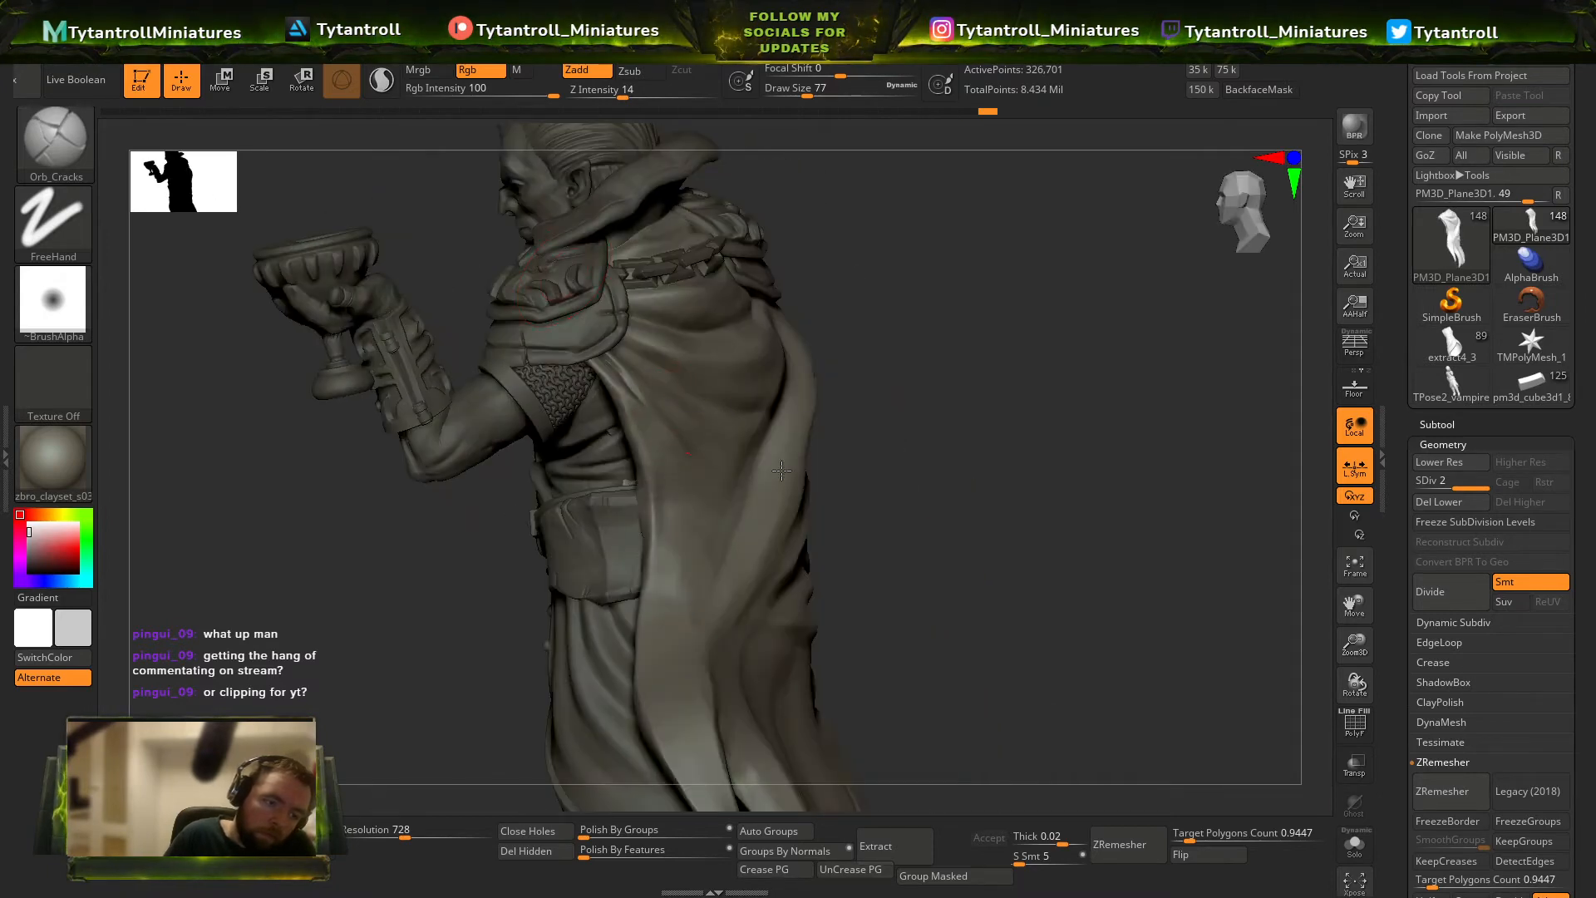
{"action": "right_click_drag", "start_coordinate": [687, 423], "coordinate": [573, 415]}
Try a deep fold across the back of the cloak at intensity 66.
{"action": "left_click", "coordinate": [686, 93]}
{"action": "left_click_drag", "start_coordinate": [609, 366], "coordinate": [790, 492]}
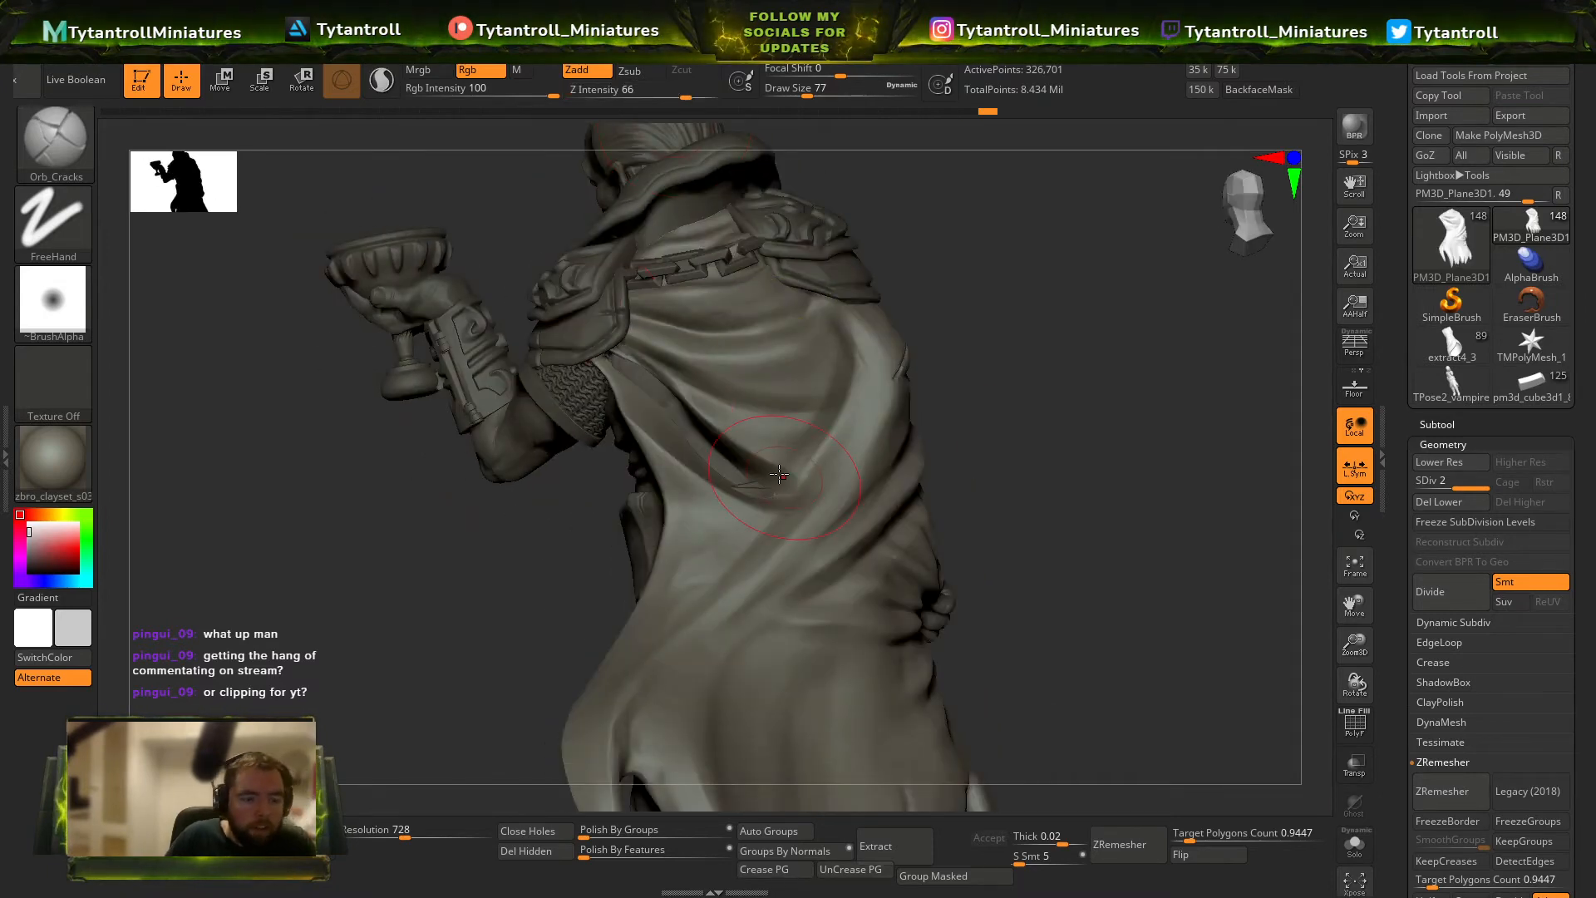
{"action": "key", "text": "ctrl+z"}
Sculpt diagonal folds over the back of the cloak at intensity 29 and draw size 56, undoing the last stroke.
{"action": "left_click", "coordinate": [646, 94]}
{"action": "left_click", "coordinate": [802, 93]}
{"action": "left_click_drag", "start_coordinate": [619, 368], "coordinate": [786, 471]}
{"action": "left_click_drag", "start_coordinate": [980, 410], "coordinate": [928, 381]}
{"action": "key", "text": "bracketright"}
{"action": "mouse_move", "coordinate": [830, 379]}
{"action": "left_mouse_down"}
{"action": "mouse_move", "coordinate": [736, 370]}
{"action": "mouse_move", "coordinate": [819, 372]}
{"action": "mouse_move", "coordinate": [725, 384]}
{"action": "left_mouse_up"}
{"action": "mouse_move", "coordinate": [1030, 310]}
{"action": "left_mouse_down"}
{"action": "mouse_move", "coordinate": [1061, 342]}
{"action": "mouse_move", "coordinate": [1080, 295]}
{"action": "mouse_move", "coordinate": [1015, 224]}
{"action": "mouse_move", "coordinate": [973, 374]}
{"action": "left_mouse_up"}
{"action": "left_click_drag", "start_coordinate": [865, 349], "coordinate": [738, 496]}
{"action": "key", "text": "ctrl+z"}
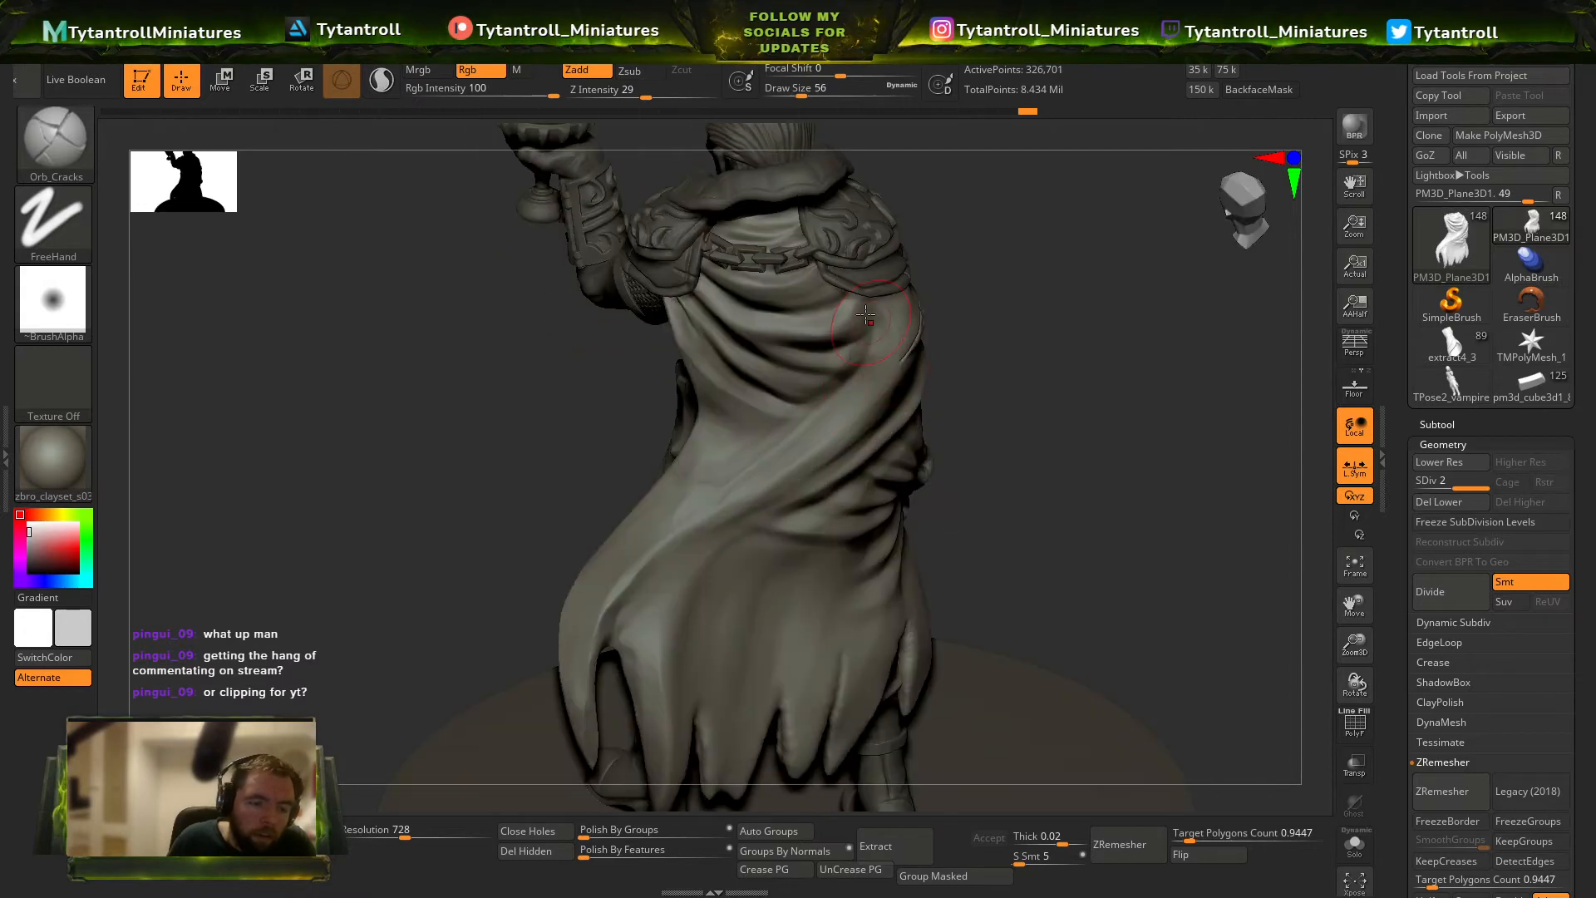
Sculpt broad diagonal folds over the cloak's lower back with Orb_Cracks at intensity 14 and draw size 87.
{"action": "key", "text": "s"}
{"action": "left_click_drag", "start_coordinate": [997, 390], "coordinate": [900, 345]}
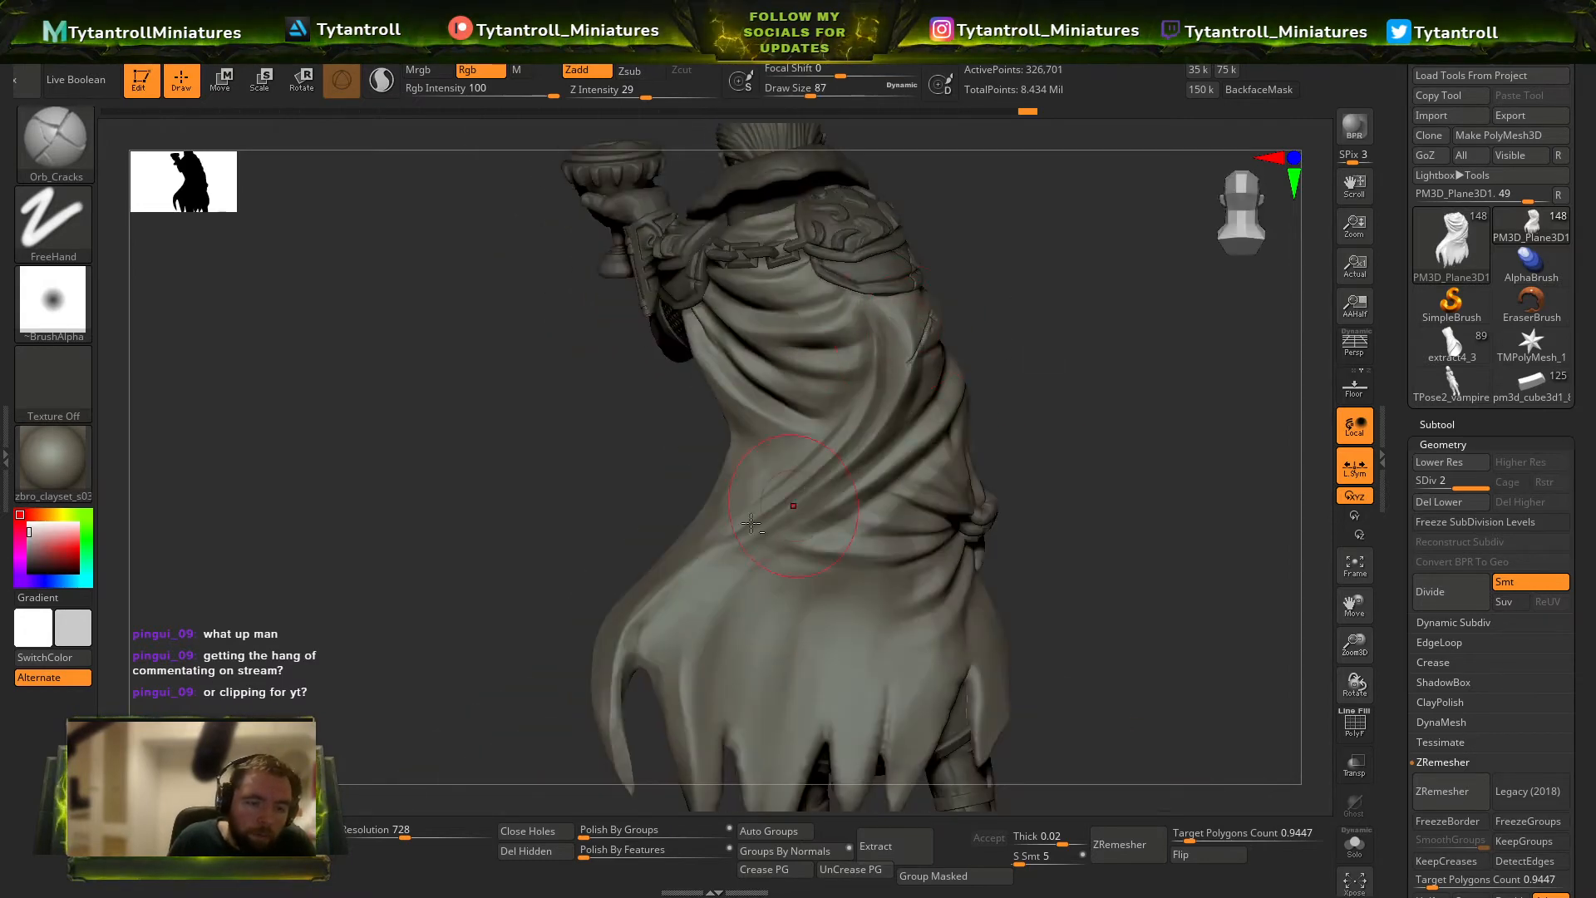
{"action": "left_click", "coordinate": [623, 93]}
{"action": "left_click_drag", "start_coordinate": [575, 491], "coordinate": [592, 532]}
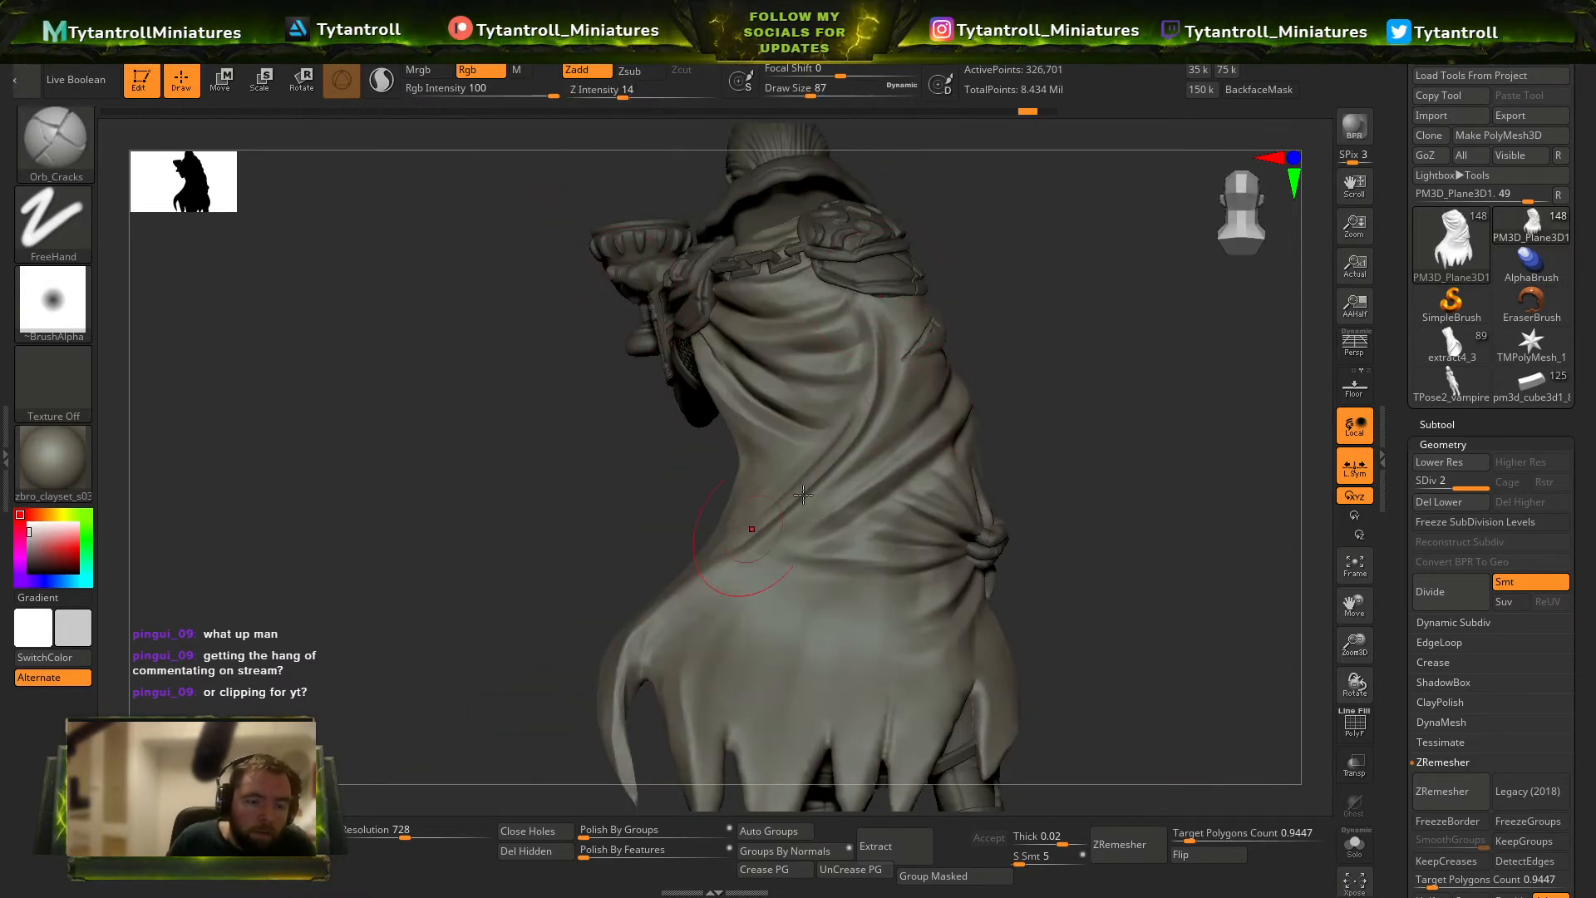
{"action": "left_click_drag", "start_coordinate": [1028, 374], "coordinate": [1024, 428]}
{"action": "left_click_drag", "start_coordinate": [906, 451], "coordinate": [810, 525]}
Shape the folds along the cloak's side beneath the raised arm with Orb_Cracks at draw size 94.
{"action": "mouse_move", "coordinate": [1005, 414]}
{"action": "left_mouse_down"}
{"action": "mouse_move", "coordinate": [919, 279]}
{"action": "mouse_move", "coordinate": [888, 333]}
{"action": "left_mouse_up"}
{"action": "left_click_drag", "start_coordinate": [980, 252], "coordinate": [1073, 270]}
{"action": "left_click_drag", "start_coordinate": [620, 513], "coordinate": [848, 409]}
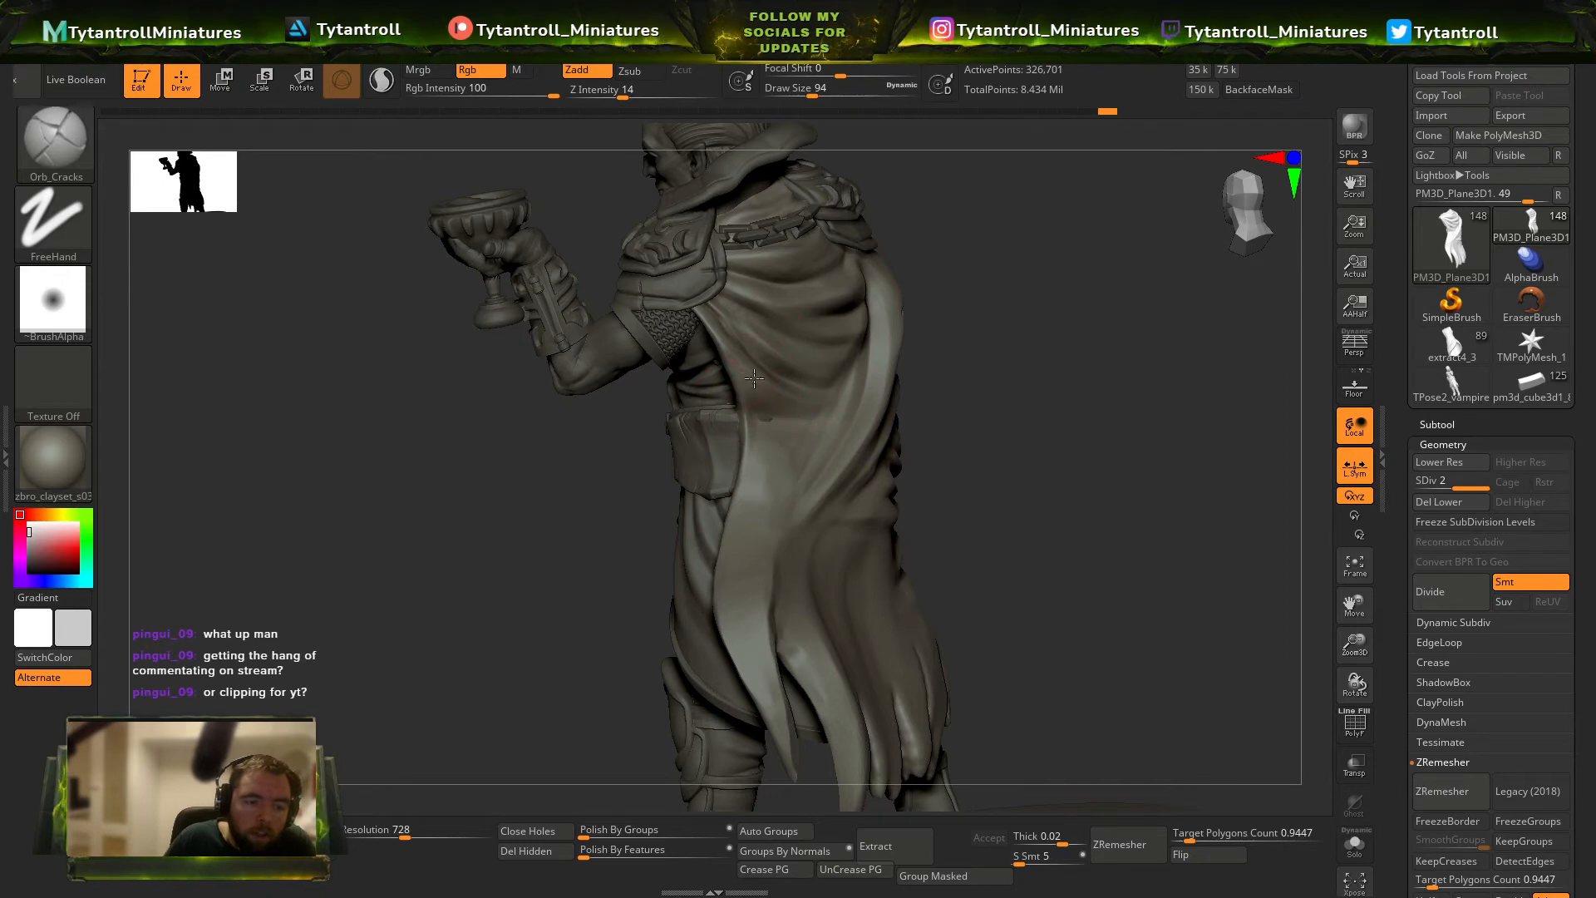
{"action": "left_click_drag", "start_coordinate": [925, 372], "coordinate": [758, 368]}
{"action": "left_click_drag", "start_coordinate": [1067, 356], "coordinate": [895, 434]}
{"action": "left_click_drag", "start_coordinate": [938, 384], "coordinate": [874, 456]}
Sculpt wide folds across the back of the cloak with Orb_Cracks at draw size 124.
{"action": "key", "text": "s"}
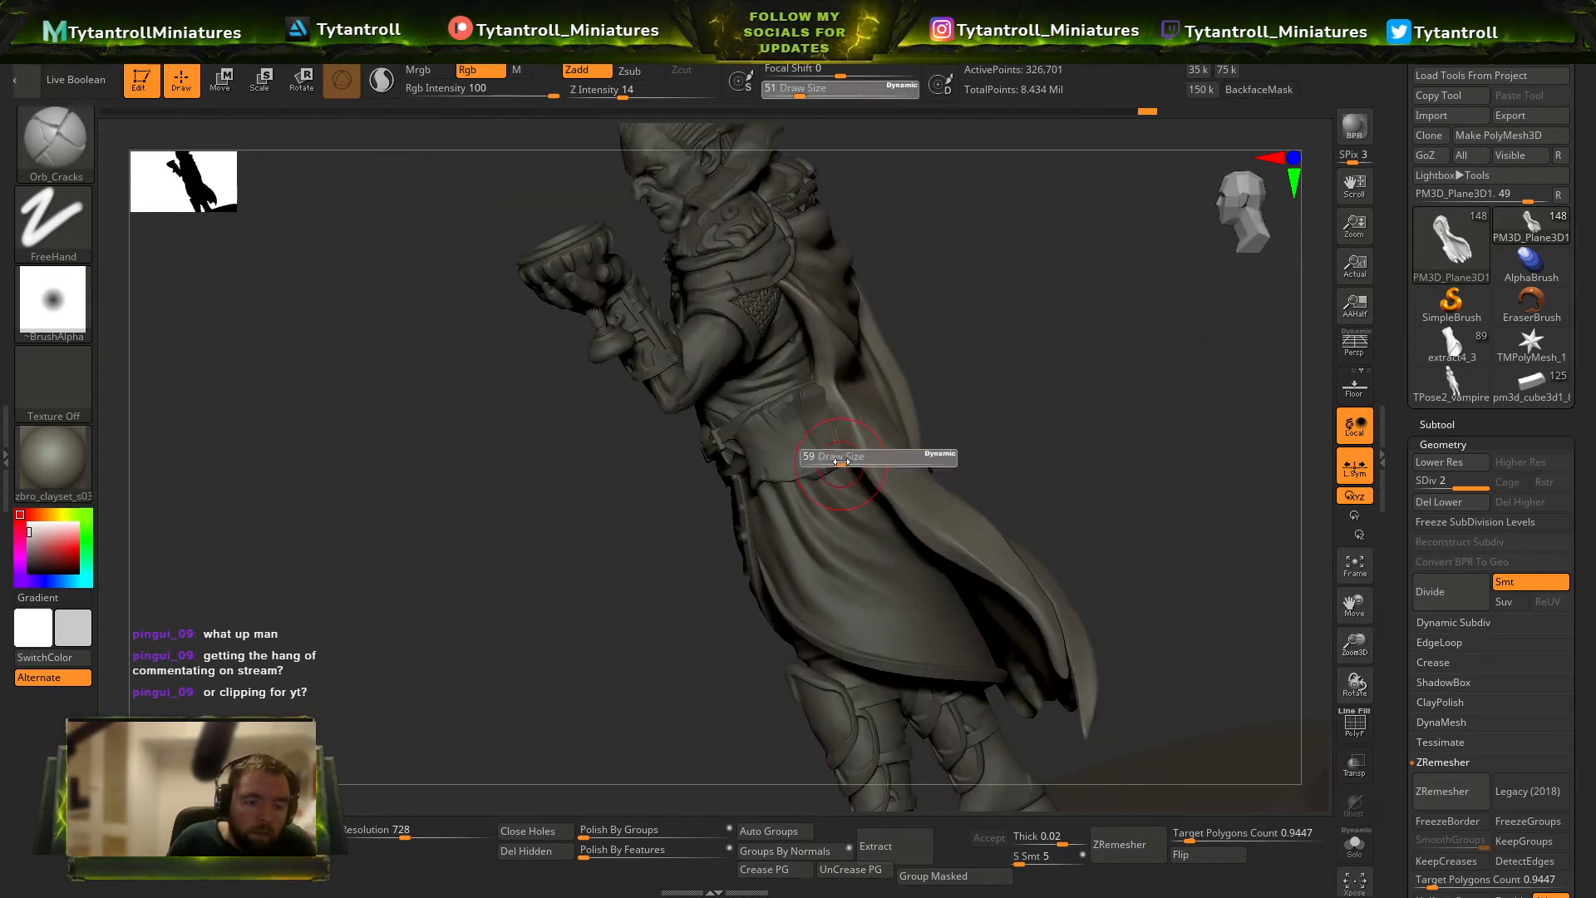
{"action": "left_click_drag", "start_coordinate": [1031, 375], "coordinate": [903, 440]}
{"action": "key", "text": "s"}
{"action": "left_click_drag", "start_coordinate": [1073, 345], "coordinate": [935, 466]}
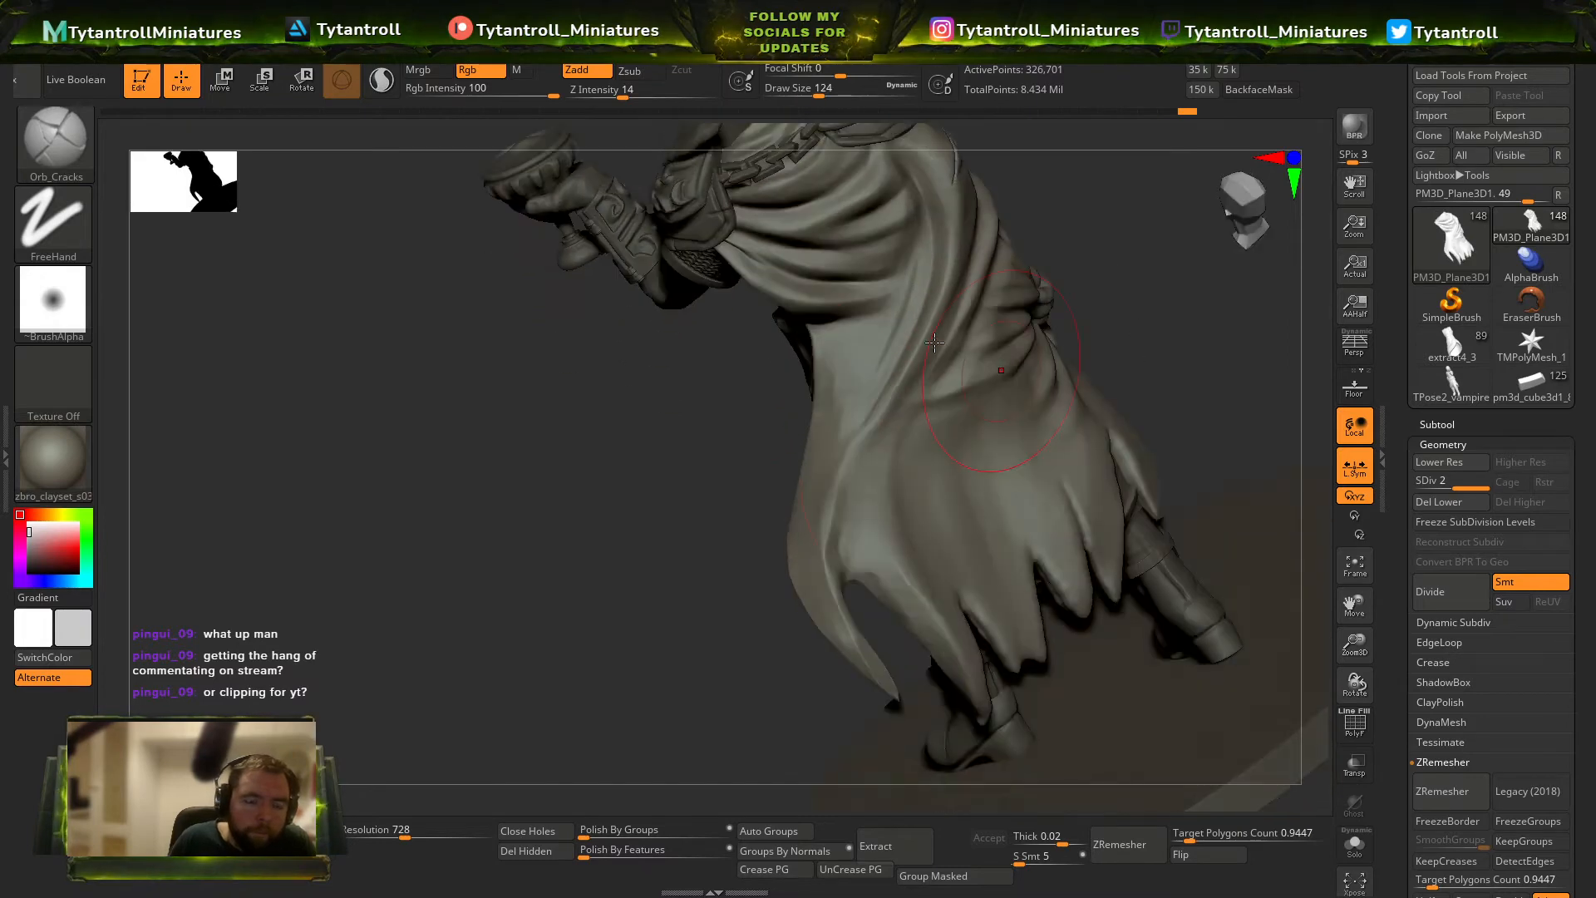
Sculpt long vertical folds running into the cloak's tattered hem with Orb_Cracks at draw size 94.
{"action": "key", "text": "s"}
{"action": "left_click_drag", "start_coordinate": [1089, 391], "coordinate": [956, 532]}
{"action": "left_click_drag", "start_coordinate": [953, 611], "coordinate": [910, 509]}
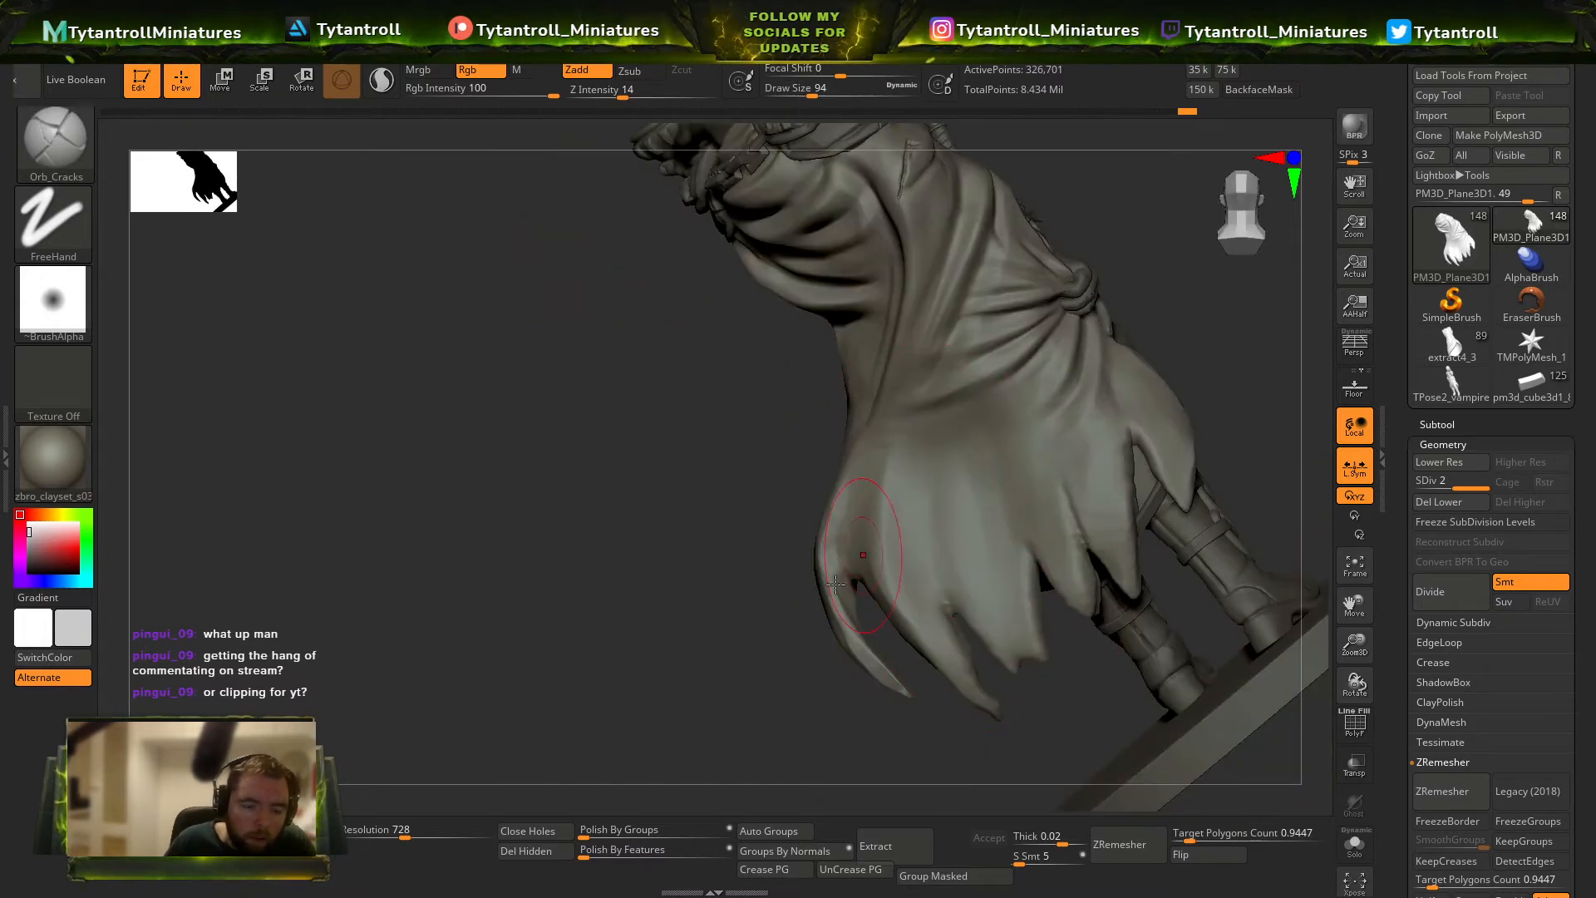
{"action": "right_click_drag", "start_coordinate": [911, 511], "coordinate": [953, 578]}
{"action": "mouse_move", "coordinate": [948, 611]}
{"action": "left_mouse_down"}
{"action": "mouse_move", "coordinate": [908, 493]}
{"action": "mouse_move", "coordinate": [918, 462]}
{"action": "left_mouse_up"}
{"action": "left_click_drag", "start_coordinate": [665, 645], "coordinate": [719, 507]}
{"action": "mouse_move", "coordinate": [973, 550]}
{"action": "left_mouse_down"}
{"action": "mouse_move", "coordinate": [931, 453]}
{"action": "mouse_move", "coordinate": [943, 325]}
{"action": "left_mouse_up"}
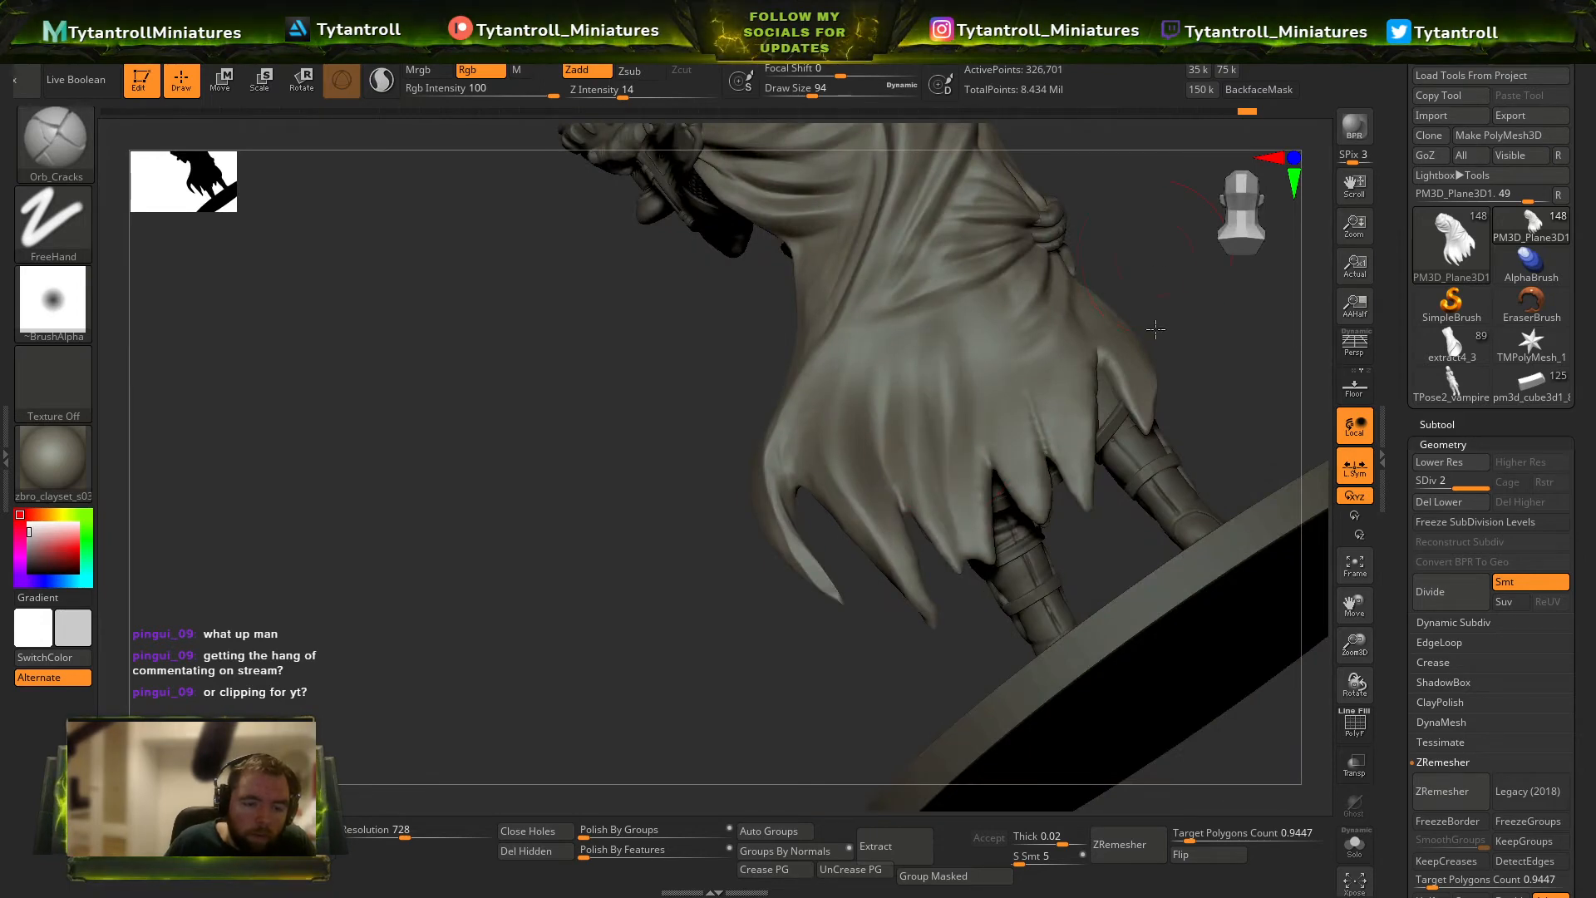
Deepen the hem folds between the cloak's torn strips with Orb_Cracks at draw sizes 112 and 87.
{"action": "left_click_drag", "start_coordinate": [1155, 329], "coordinate": [1143, 441]}
{"action": "key", "text": "s"}
{"action": "left_click", "coordinate": [982, 561]}
{"action": "left_click_drag", "start_coordinate": [1032, 556], "coordinate": [1029, 486]}
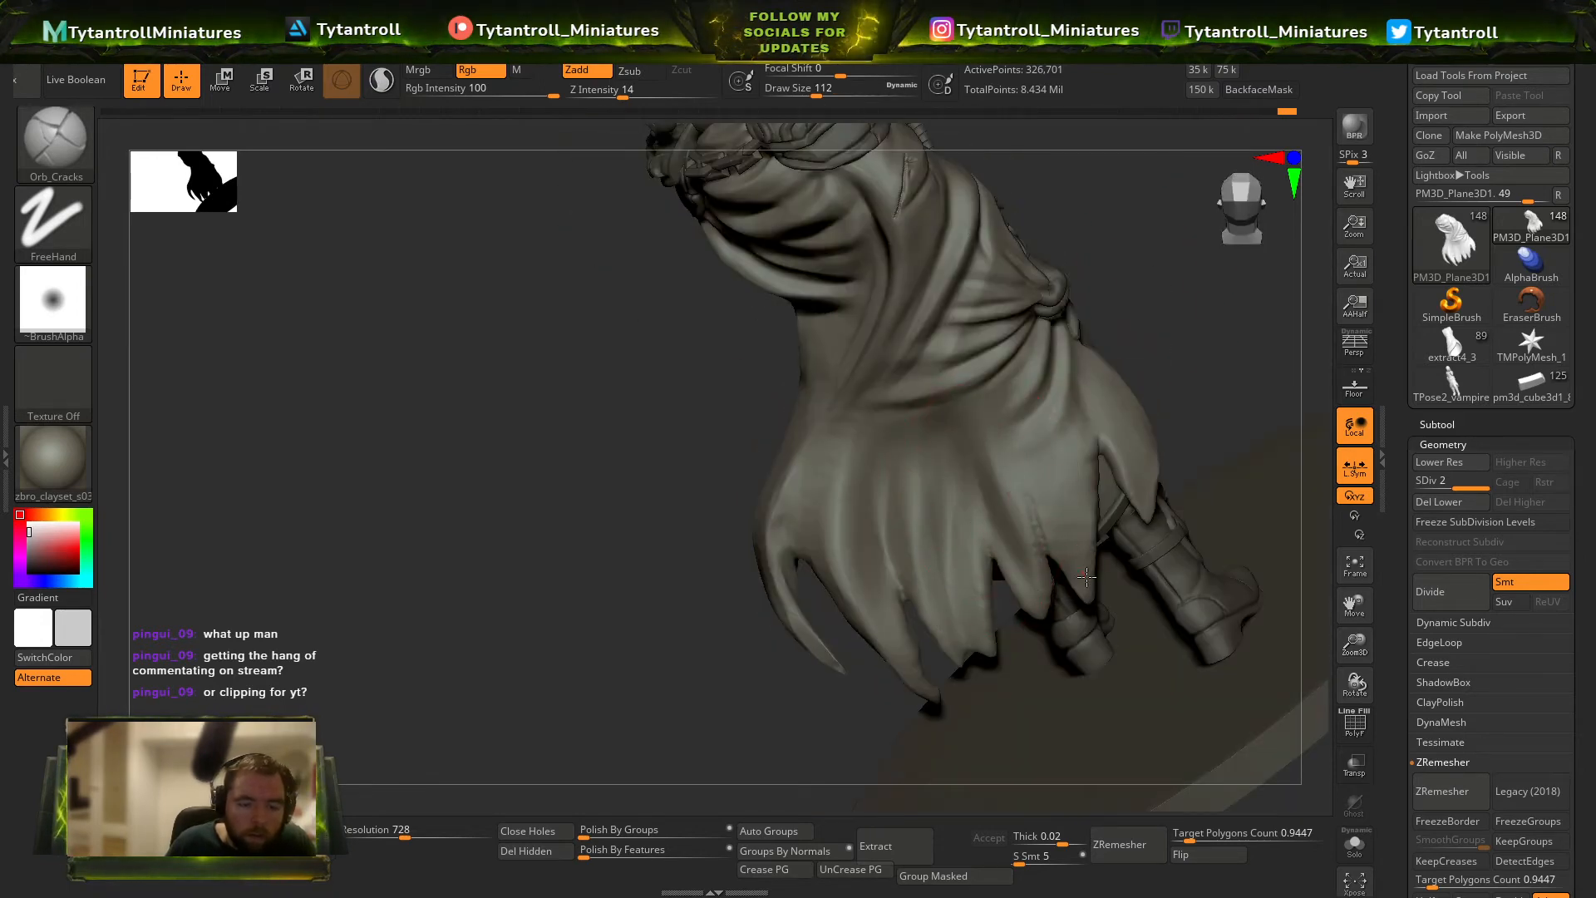
{"action": "left_click_drag", "start_coordinate": [1028, 408], "coordinate": [1029, 403]}
{"action": "mouse_move", "coordinate": [1188, 433]}
{"action": "left_mouse_down", "text": "alt"}
{"action": "mouse_move", "coordinate": [1185, 390]}
{"action": "mouse_move", "coordinate": [1089, 416]}
{"action": "left_mouse_up", "text": "alt"}
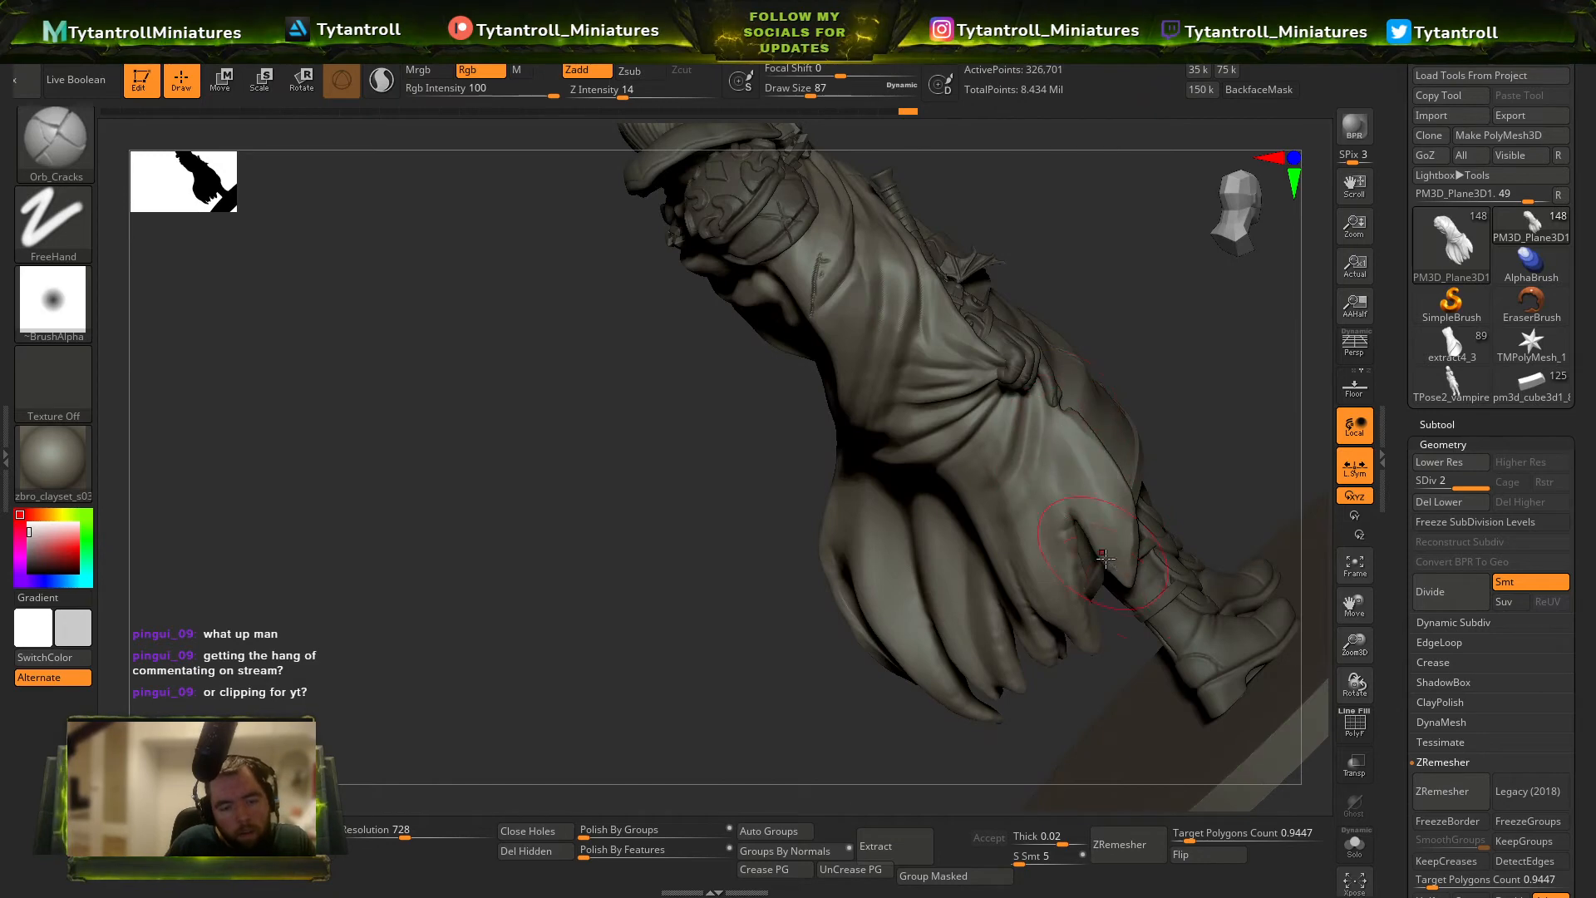
Reshape the lowered hand by the sword at its lowest subdivision level with the Move brush at draw size 65.
{"action": "left_click_drag", "start_coordinate": [1226, 367], "coordinate": [1025, 402]}
{"action": "left_click", "coordinate": [1025, 402], "text": "alt"}
{"action": "mouse_move", "coordinate": [914, 357]}
{"action": "left_mouse_down"}
{"action": "mouse_move", "coordinate": [1025, 399]}
{"action": "mouse_move", "coordinate": [1023, 377]}
{"action": "left_mouse_up"}
{"action": "key", "text": "b"}
{"action": "key", "text": "m"}
{"action": "key", "text": "v"}
{"action": "key", "text": "shift+d"}
{"action": "key", "text": "shift+d"}
{"action": "key", "text": "shift+d"}
{"action": "key", "text": "s"}
{"action": "left_click_drag", "start_coordinate": [1218, 322], "coordinate": [1101, 353]}
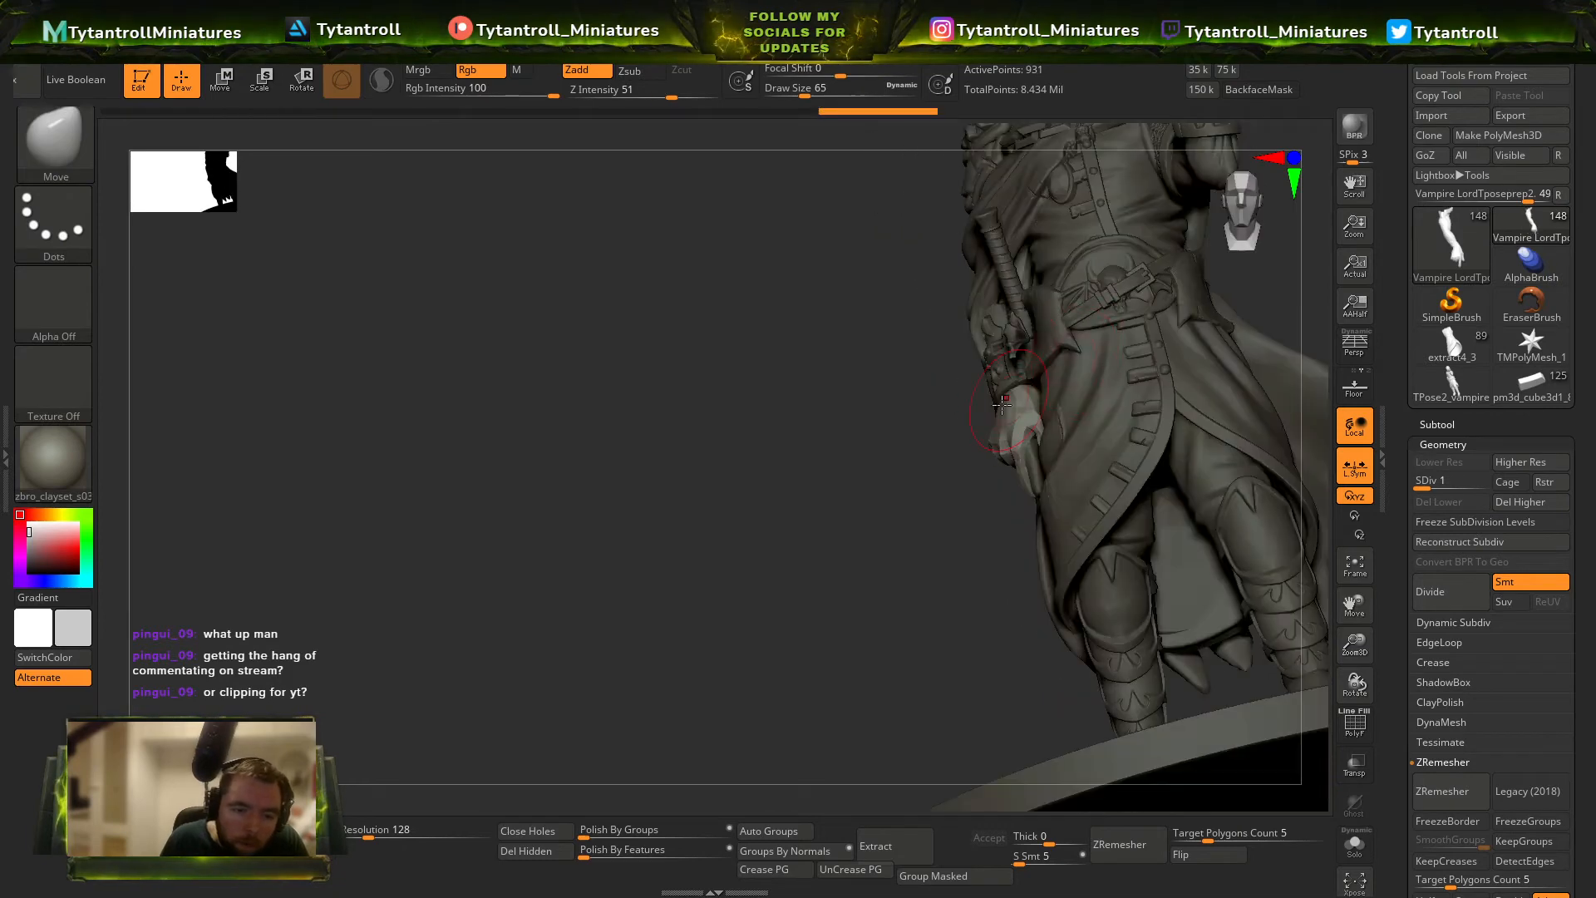
{"action": "mouse_move", "coordinate": [906, 401]}
{"action": "left_mouse_down"}
{"action": "mouse_move", "coordinate": [1014, 382]}
{"action": "mouse_move", "coordinate": [996, 413]}
{"action": "left_mouse_up"}
Adjust the lowered hand further with a resized Move brush, stepping its subdivision levels up and back down.
{"action": "key", "text": "s"}
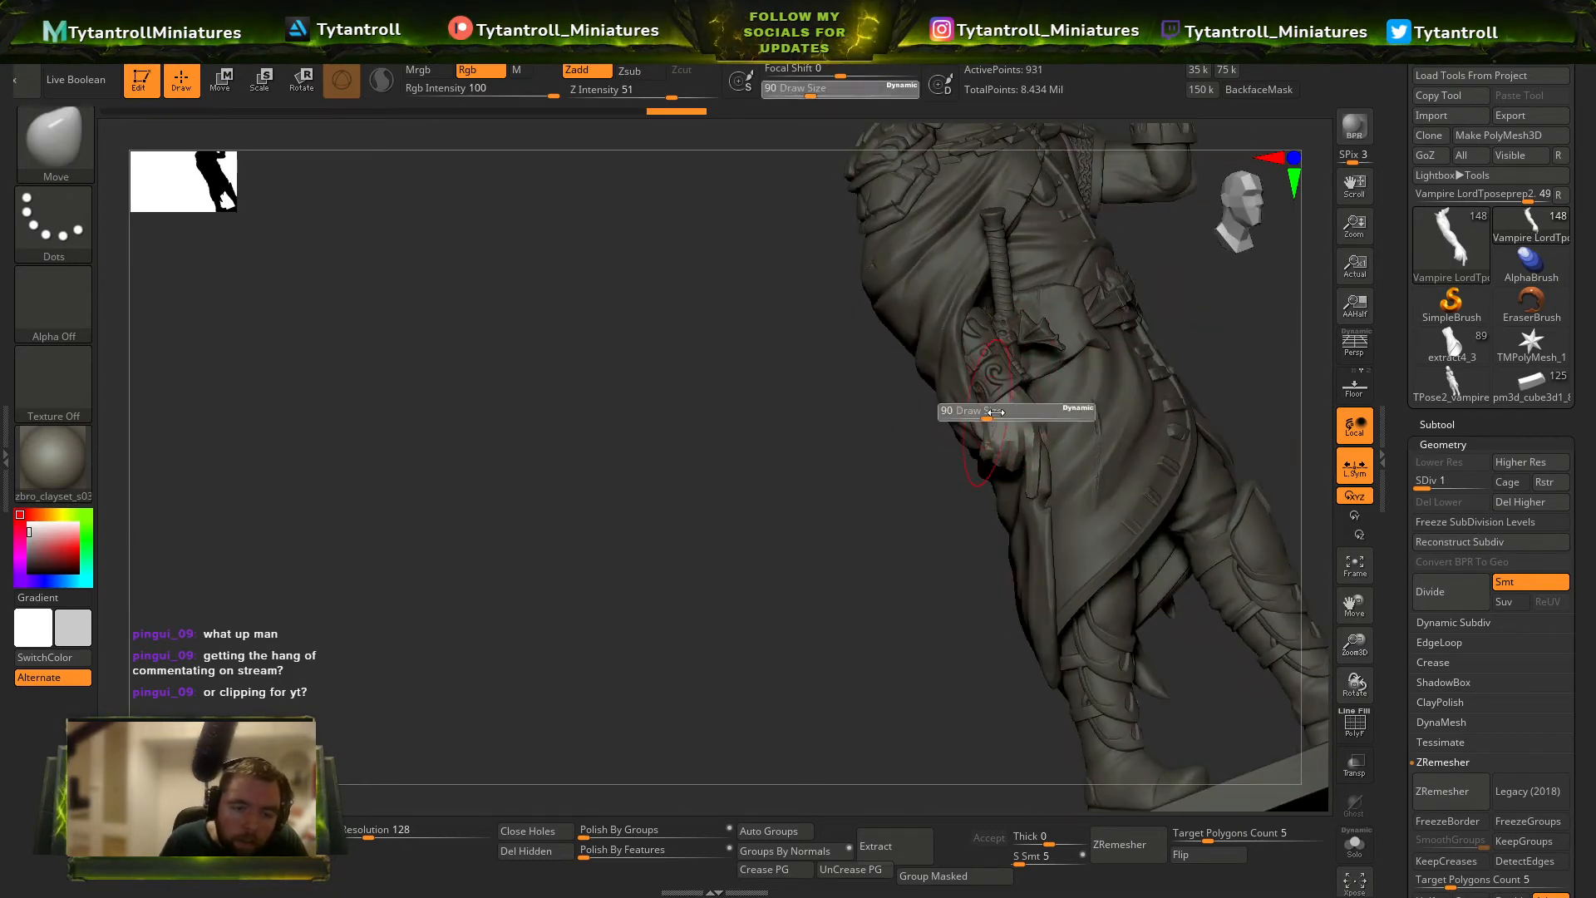
{"action": "key", "text": "d"}
{"action": "key", "text": "d"}
{"action": "key", "text": "d"}
{"action": "mouse_move", "coordinate": [859, 538]}
{"action": "left_mouse_down"}
{"action": "mouse_move", "coordinate": [920, 499]}
{"action": "mouse_move", "coordinate": [851, 477]}
{"action": "mouse_move", "coordinate": [856, 563]}
{"action": "mouse_move", "coordinate": [1205, 527]}
{"action": "left_mouse_up"}
{"action": "key", "text": "shift+d"}
{"action": "key", "text": "shift+d"}
{"action": "key", "text": "s"}
{"action": "left_click", "coordinate": [949, 465], "text": "alt"}
Switch back to Orb_Cracks, select the lowered forearm's bracer and subdivide it to level 7.
{"action": "key", "text": "b"}
{"action": "key", "text": "o"}
{"action": "key", "text": "c"}
{"action": "left_click_drag", "start_coordinate": [1205, 333], "coordinate": [1006, 366]}
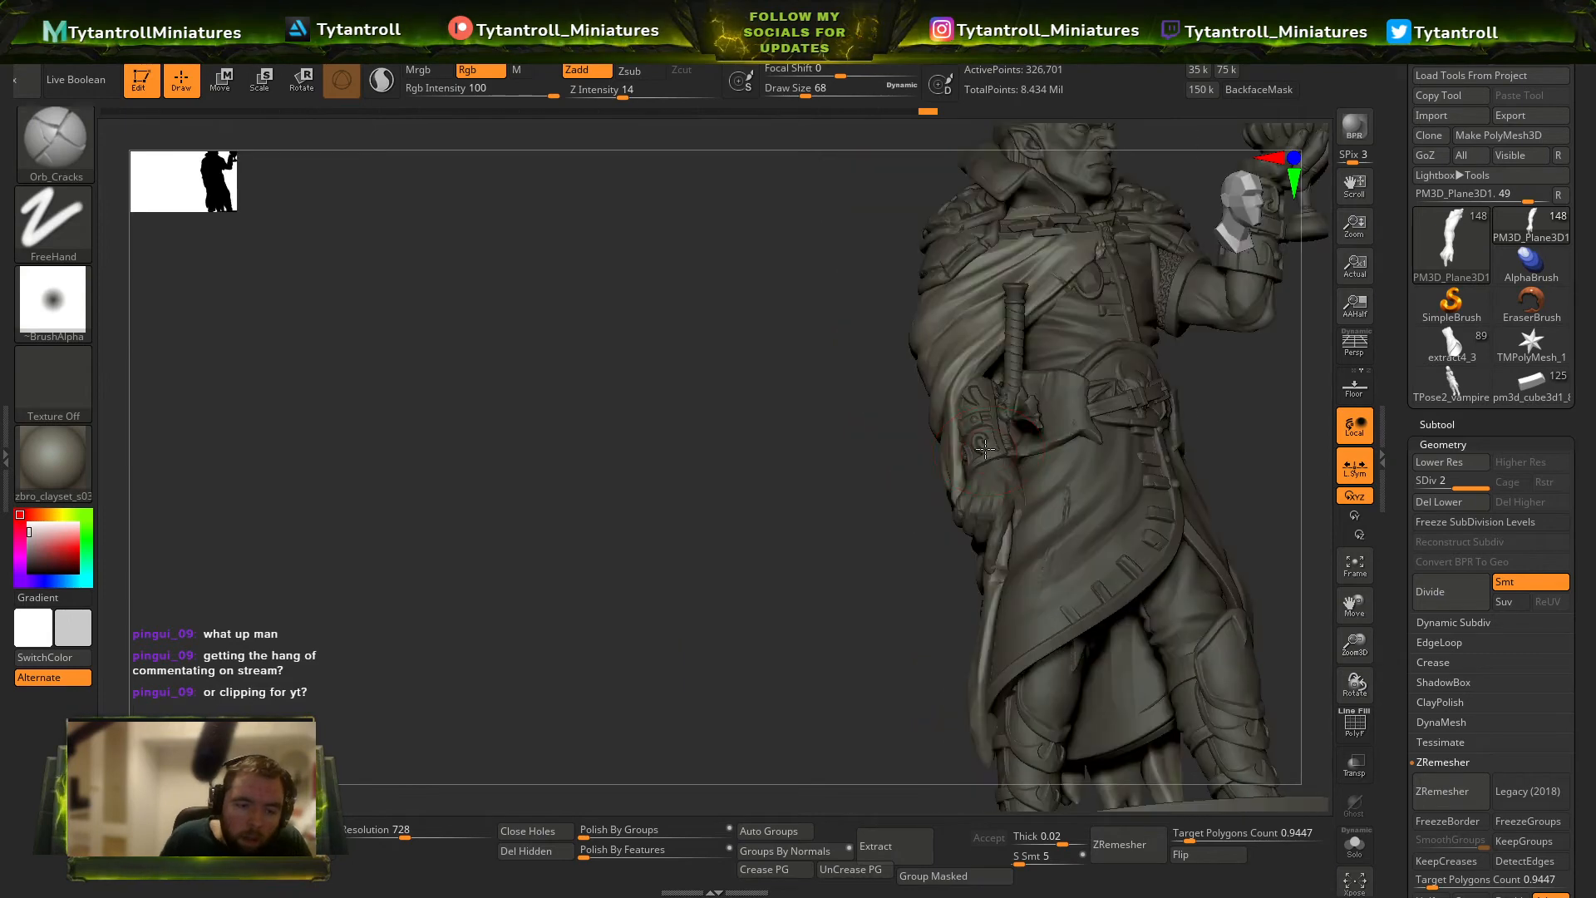
{"action": "left_click", "coordinate": [985, 441], "text": "alt"}
{"action": "left_click_drag", "start_coordinate": [916, 474], "coordinate": [1018, 465]}
{"action": "left_click", "coordinate": [982, 428], "text": "alt"}
{"action": "key", "text": "shift+f"}
{"action": "key", "text": "shift+f"}
{"action": "right_click_drag", "start_coordinate": [1010, 449], "coordinate": [1053, 544], "text": "ctrl"}
{"action": "key", "text": "ctrl+d"}
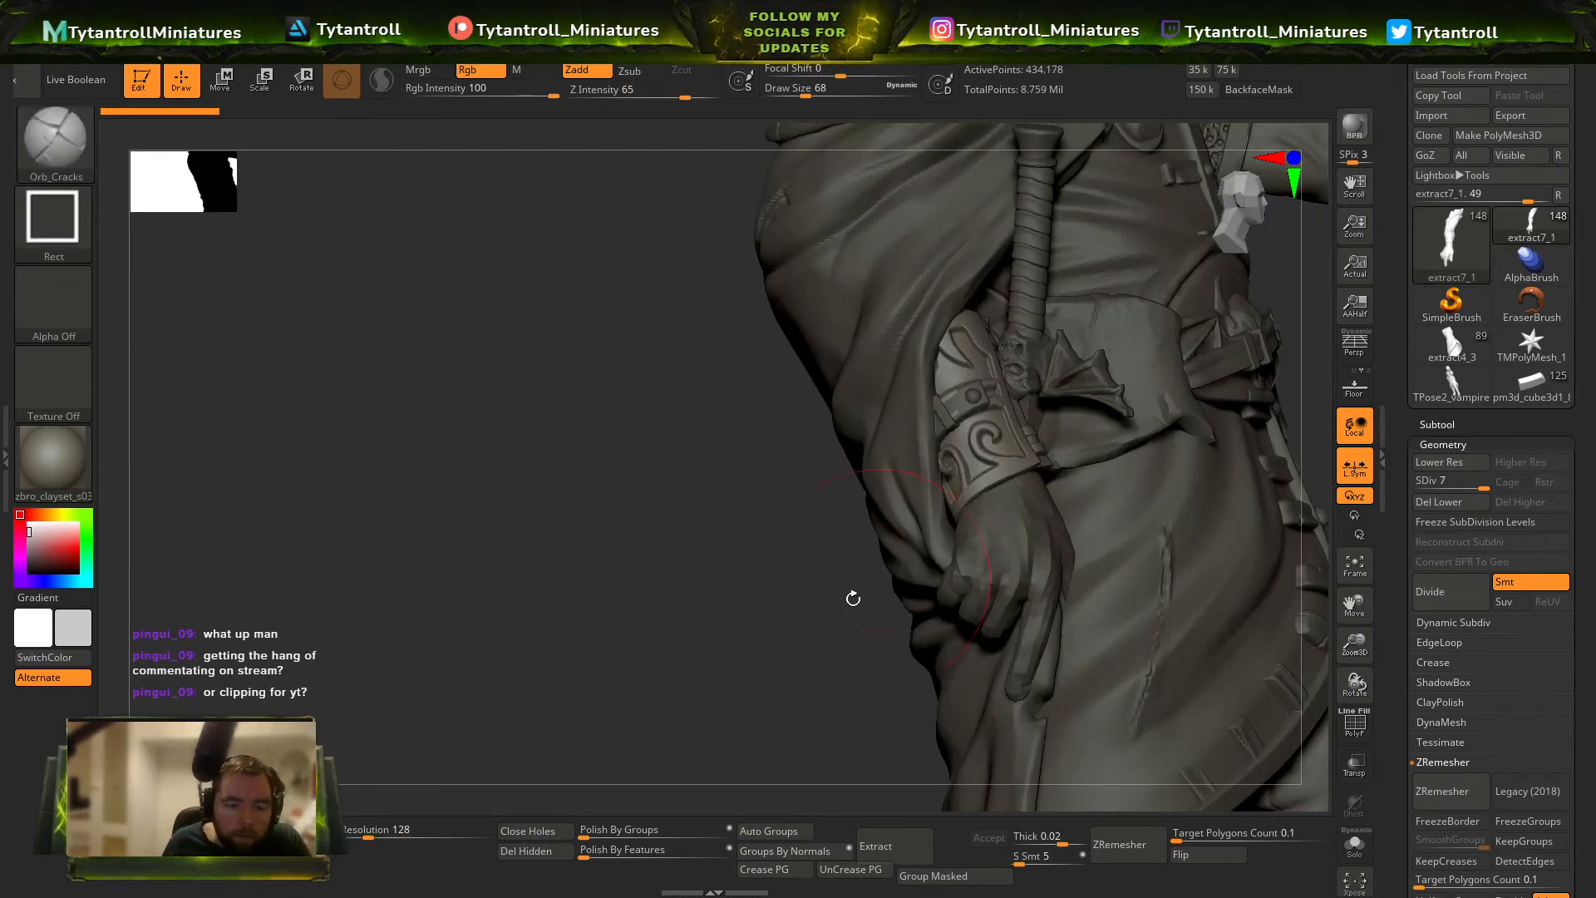
Delete the bracer's lower subdivision levels and DynaMesh it at resolution 1416.
{"action": "left_click_drag", "start_coordinate": [851, 597], "coordinate": [885, 582]}
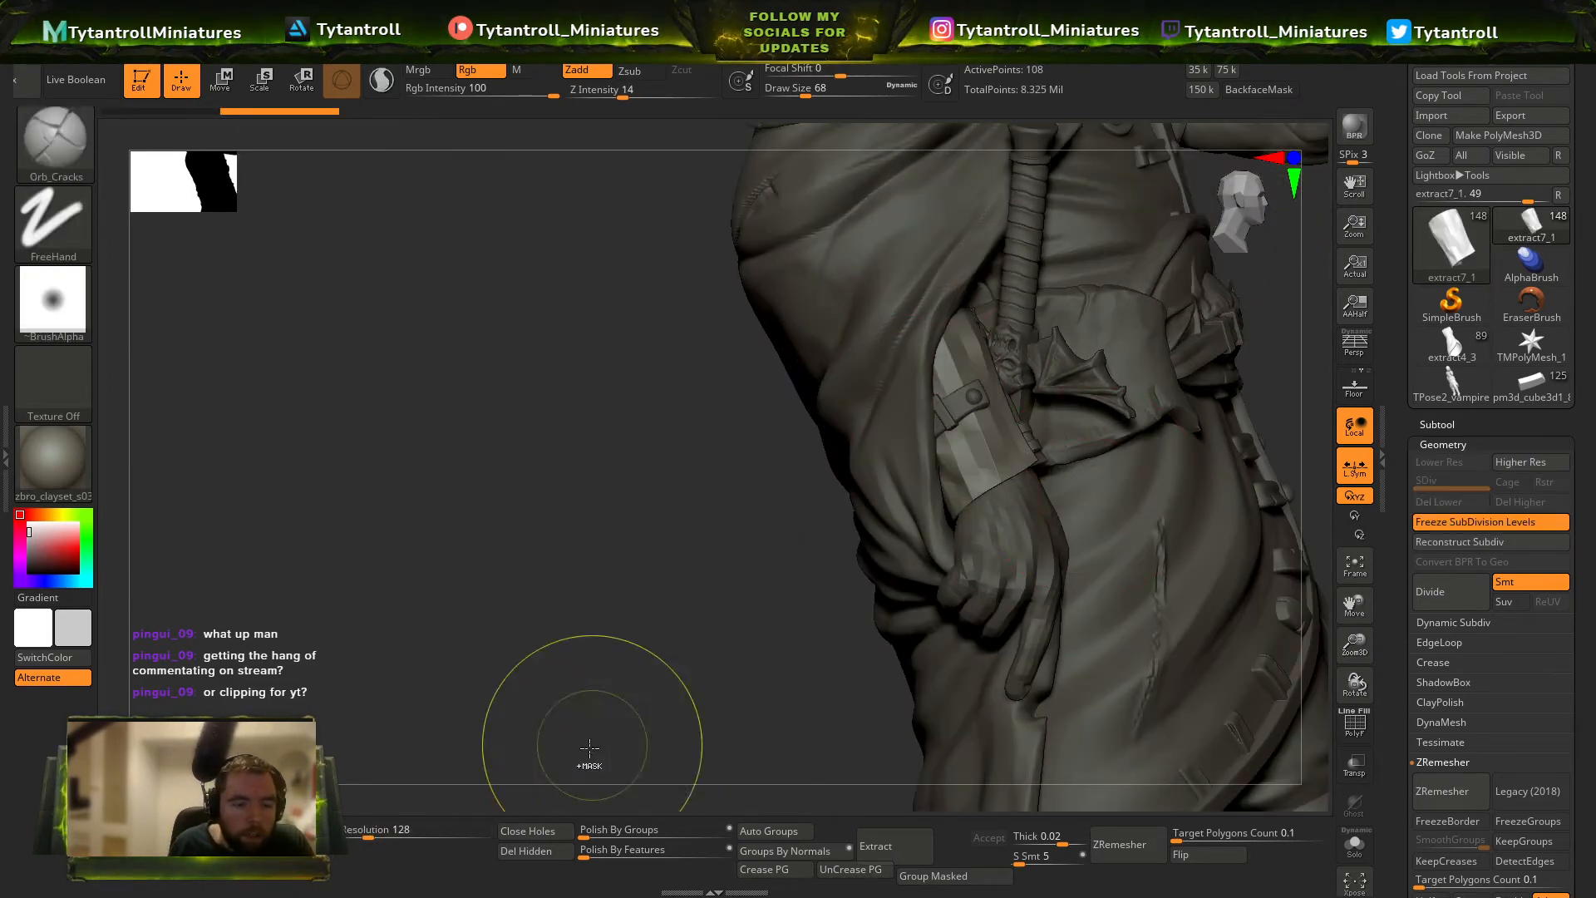
{"action": "key", "text": "ctrl"}
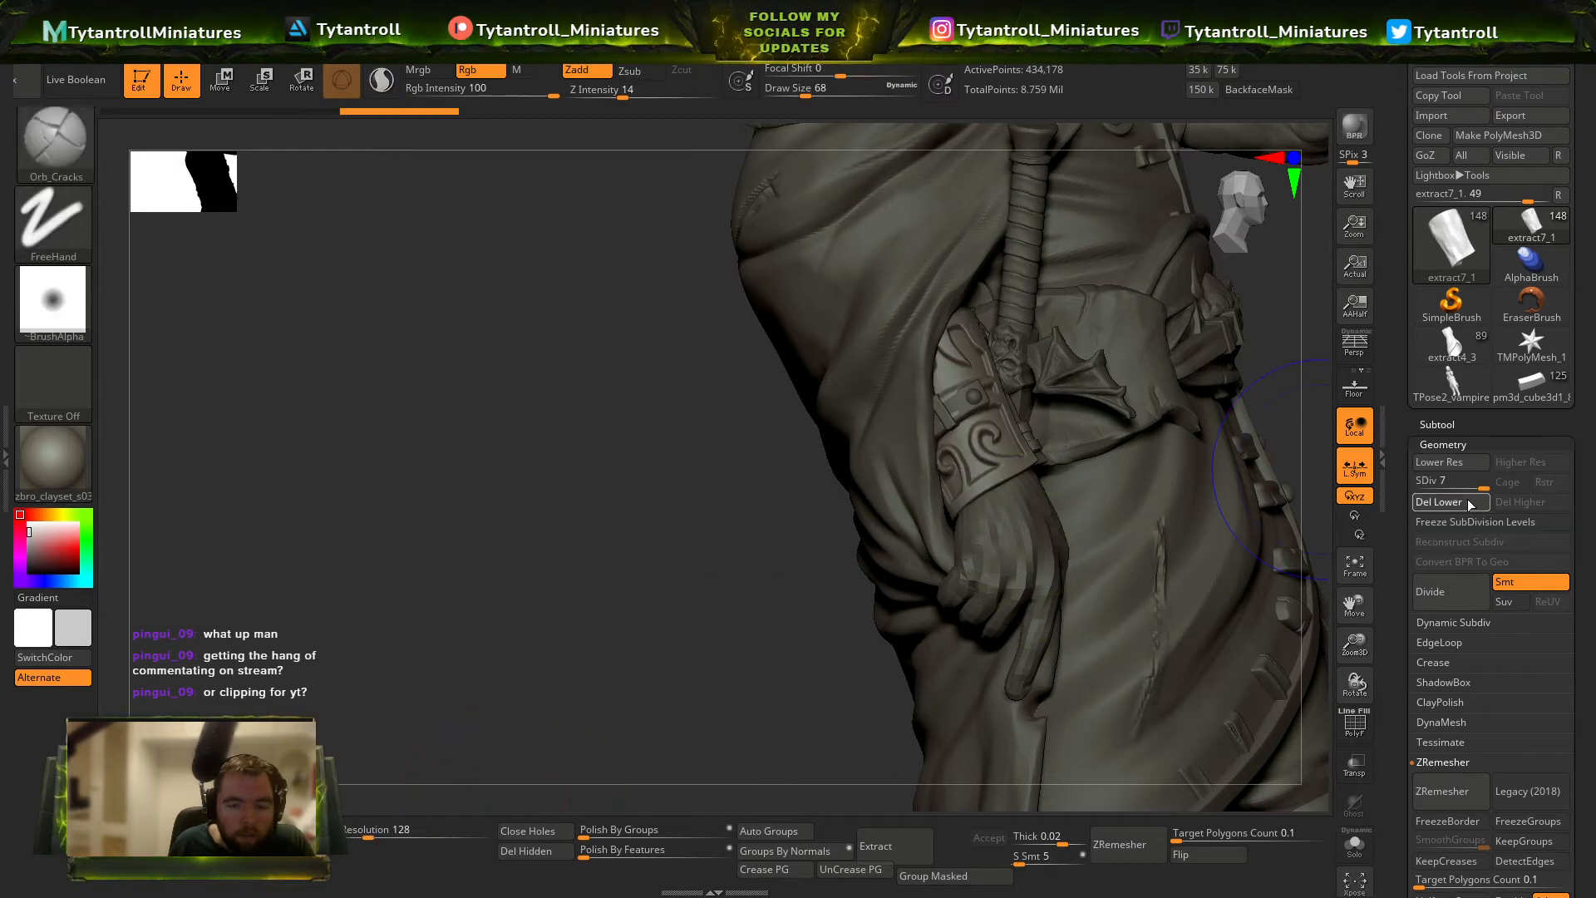
{"action": "left_click", "coordinate": [1468, 502]}
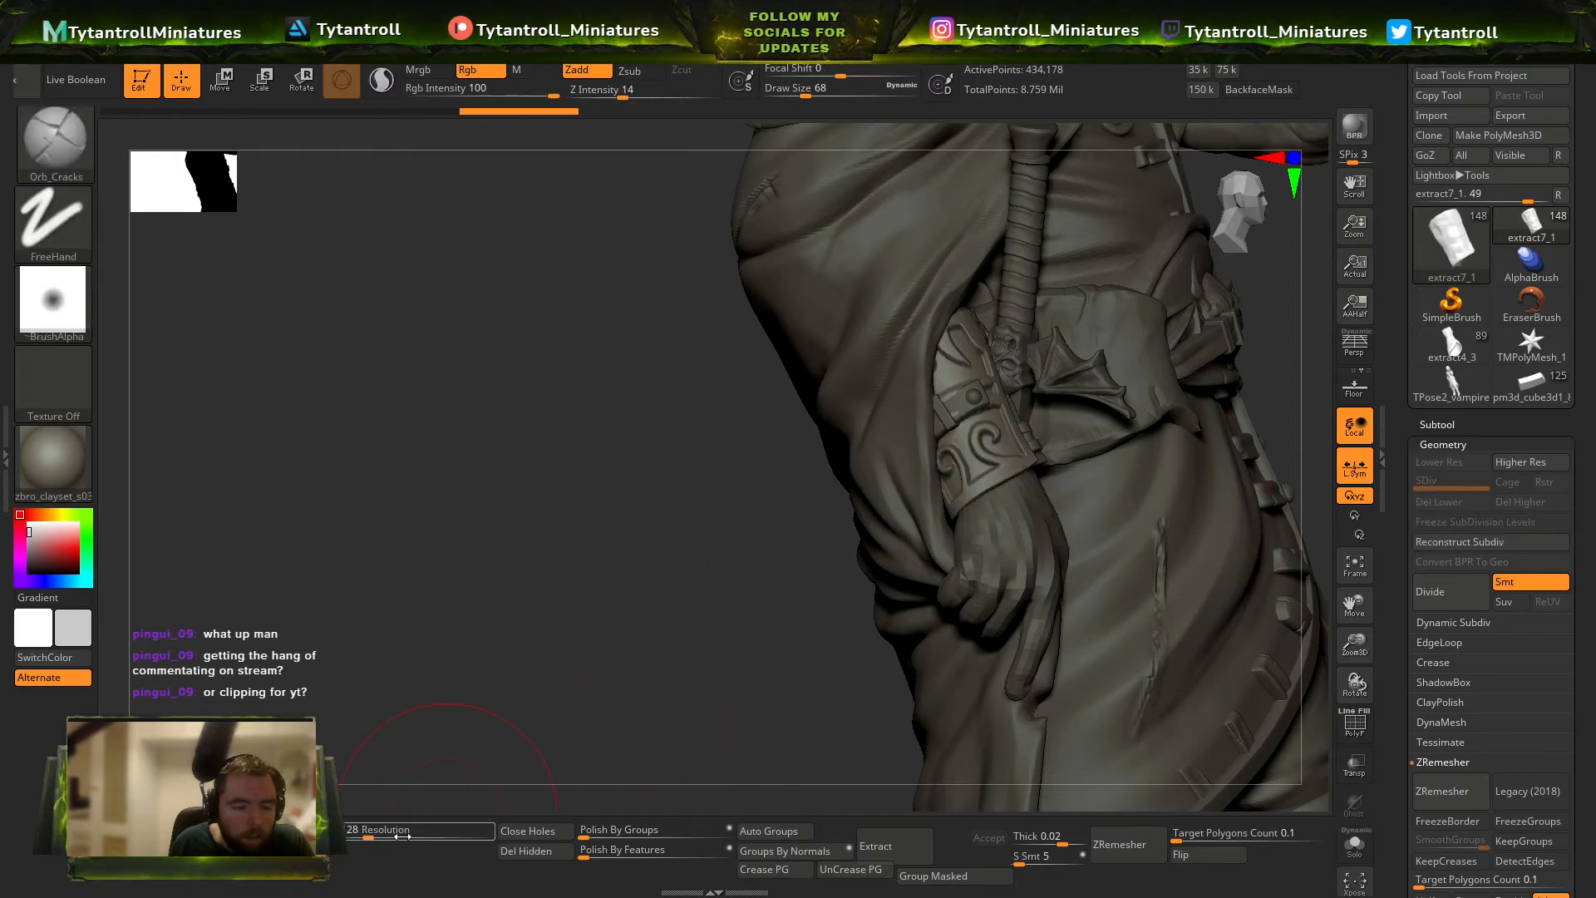
{"action": "left_click", "coordinate": [429, 832]}
Cut small slashes into the lowered bracer's edges with Orb_Slash01 at intensity 95 and draw size 1.
{"action": "key", "text": "b"}
{"action": "key", "text": "o"}
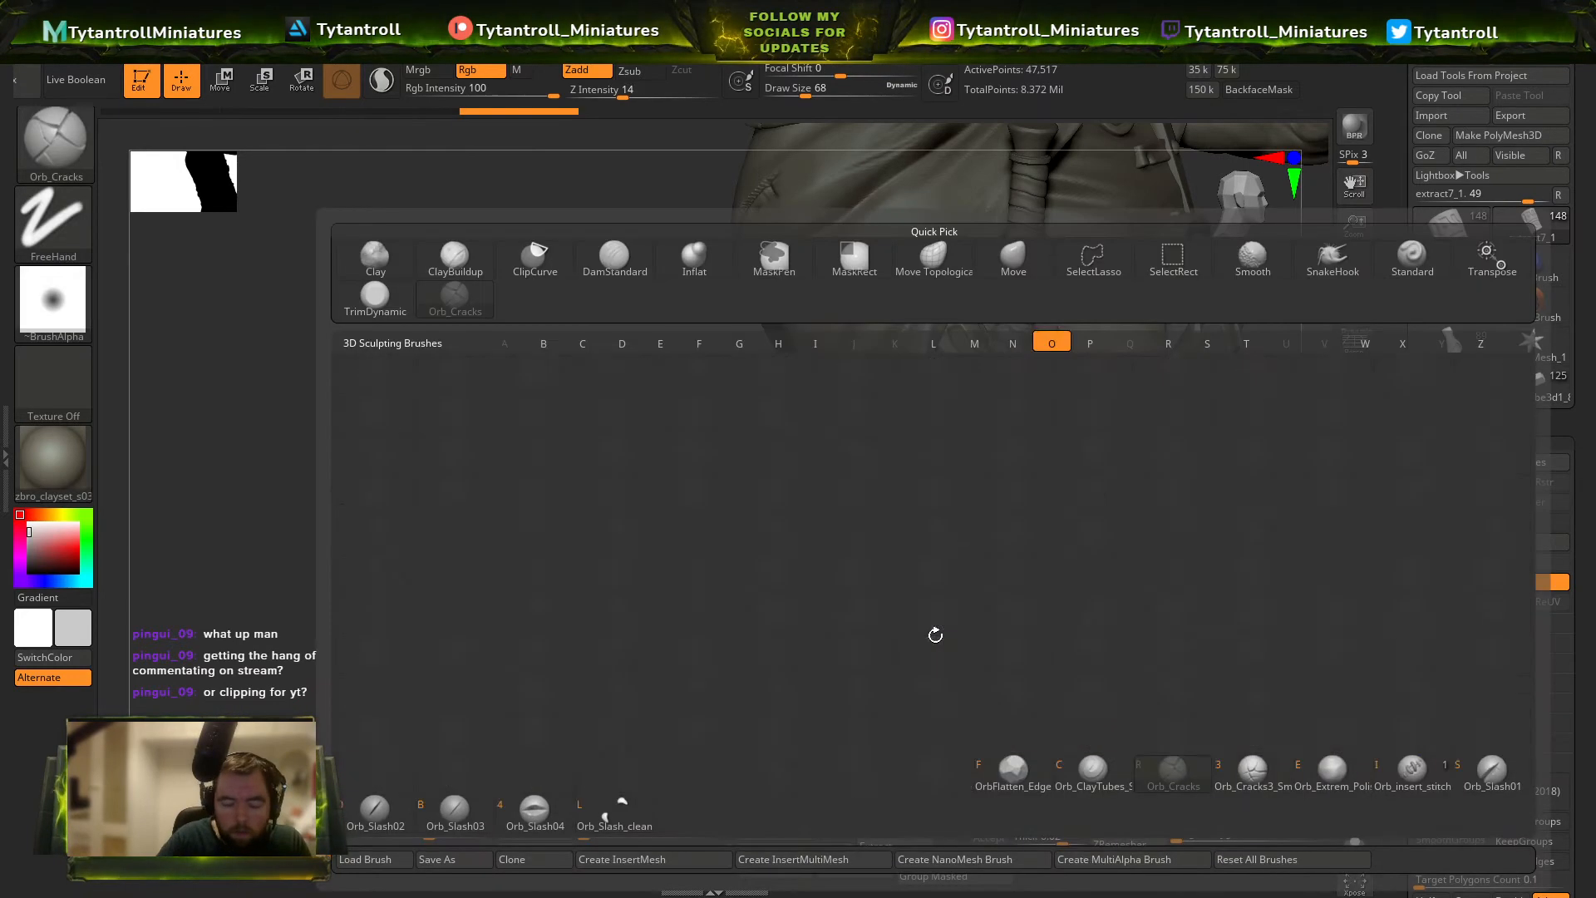
{"action": "key", "text": "c"}
{"action": "left_click_drag", "start_coordinate": [759, 599], "coordinate": [694, 594]}
{"action": "left_click_drag", "start_coordinate": [683, 131], "coordinate": [732, 218]}
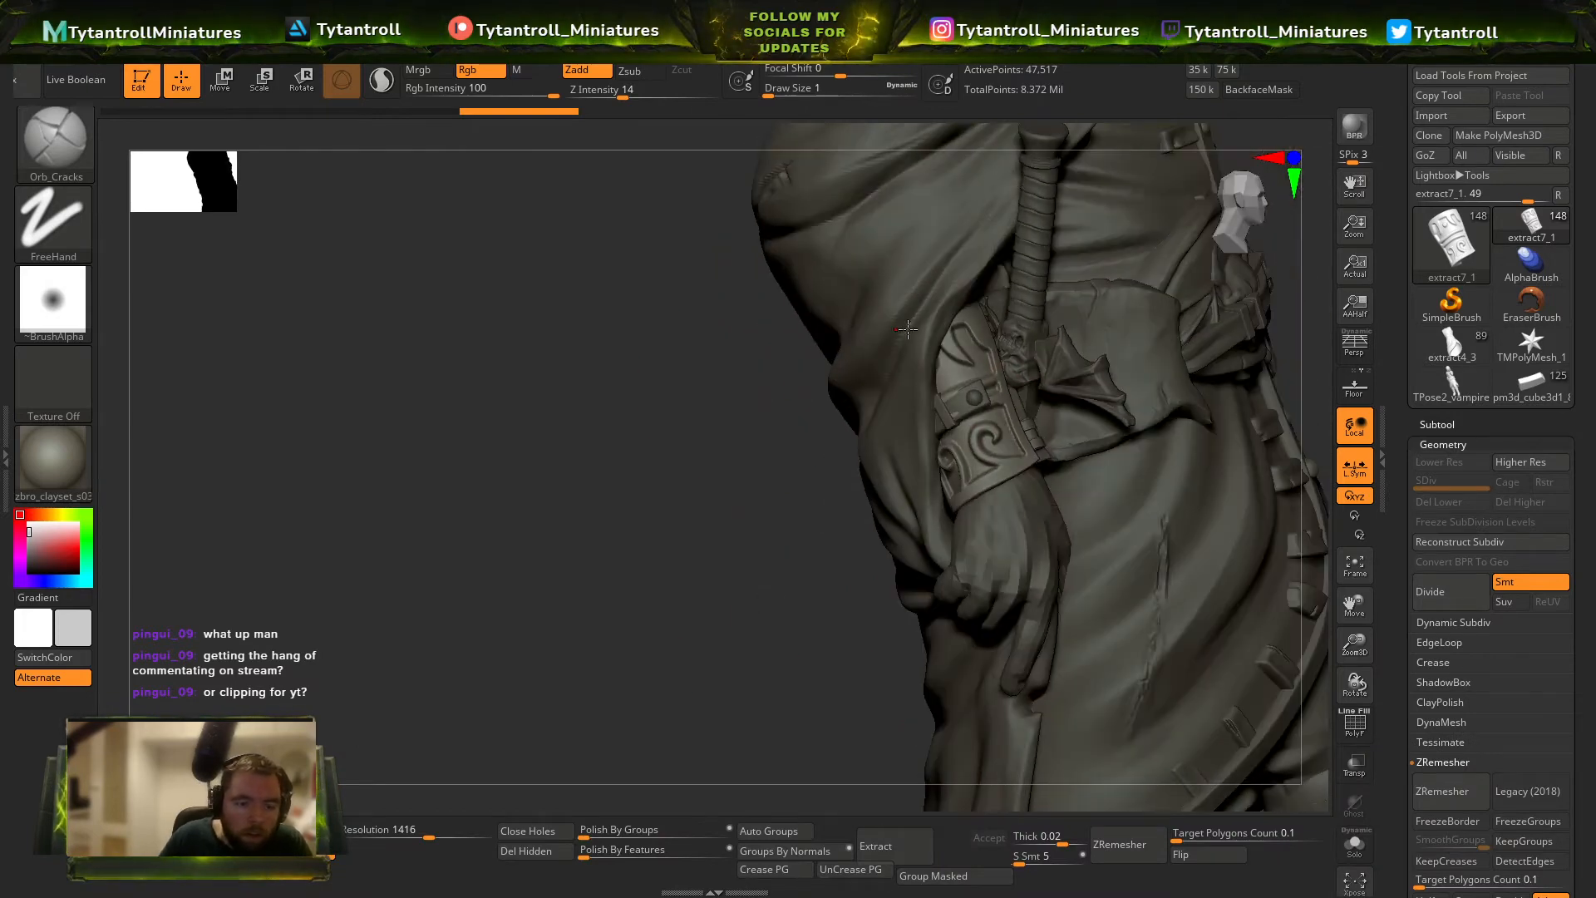
{"action": "key", "text": "b"}
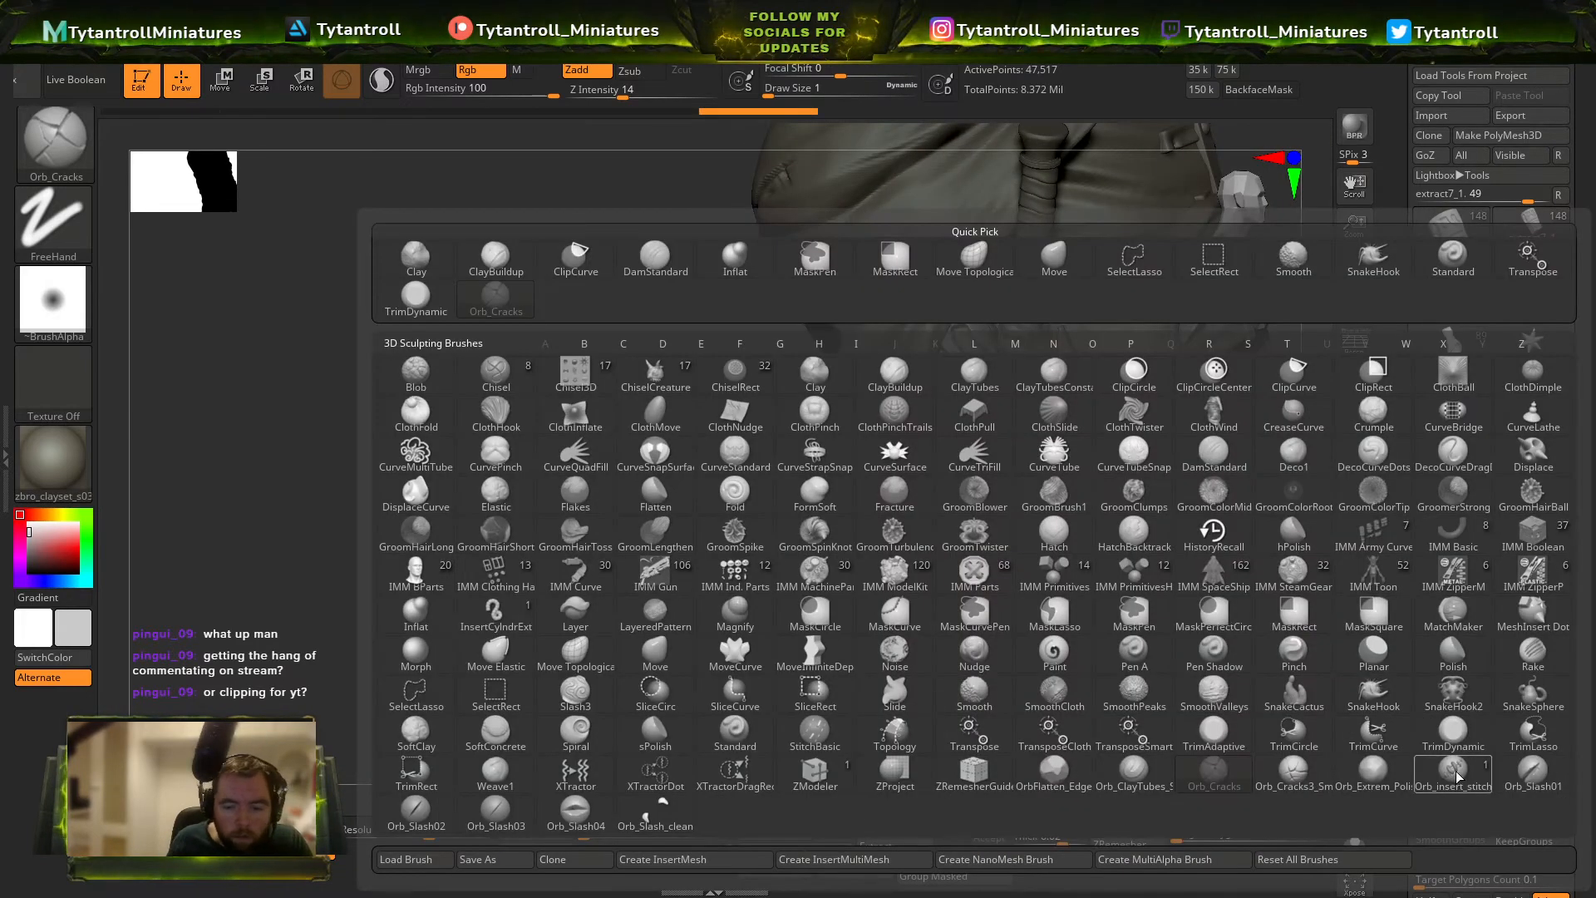
{"action": "left_click", "coordinate": [1512, 777]}
{"action": "left_click", "coordinate": [814, 112]}
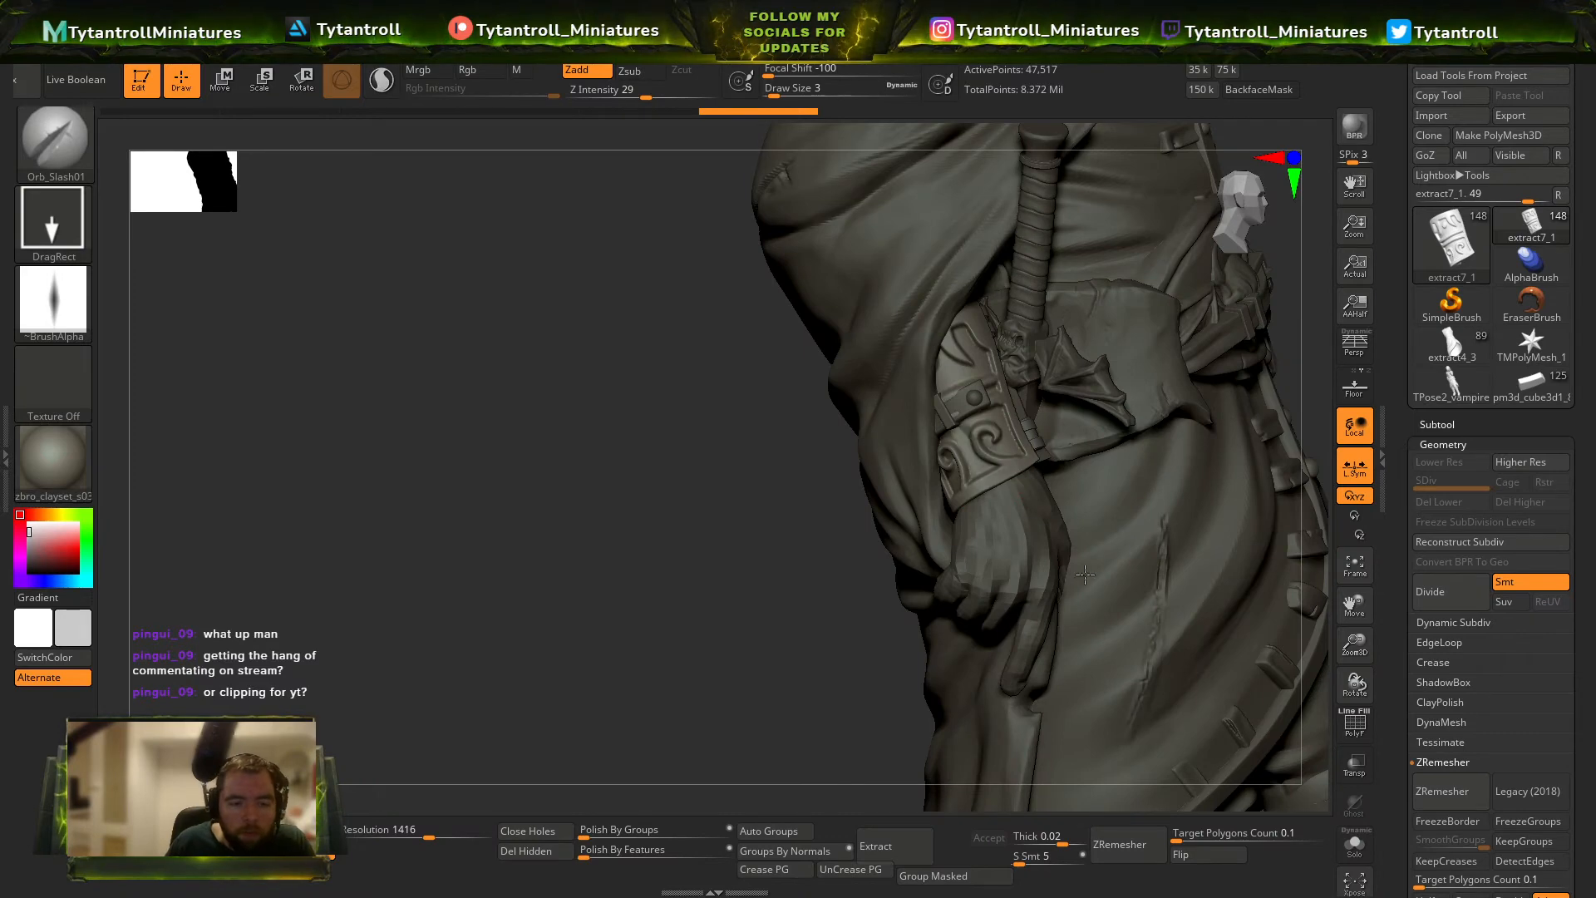
{"action": "left_click", "coordinate": [810, 109]}
{"action": "left_click_drag", "start_coordinate": [1001, 485], "coordinate": [1032, 507]}
{"action": "right_click_drag", "start_coordinate": [1109, 491], "coordinate": [1029, 466]}
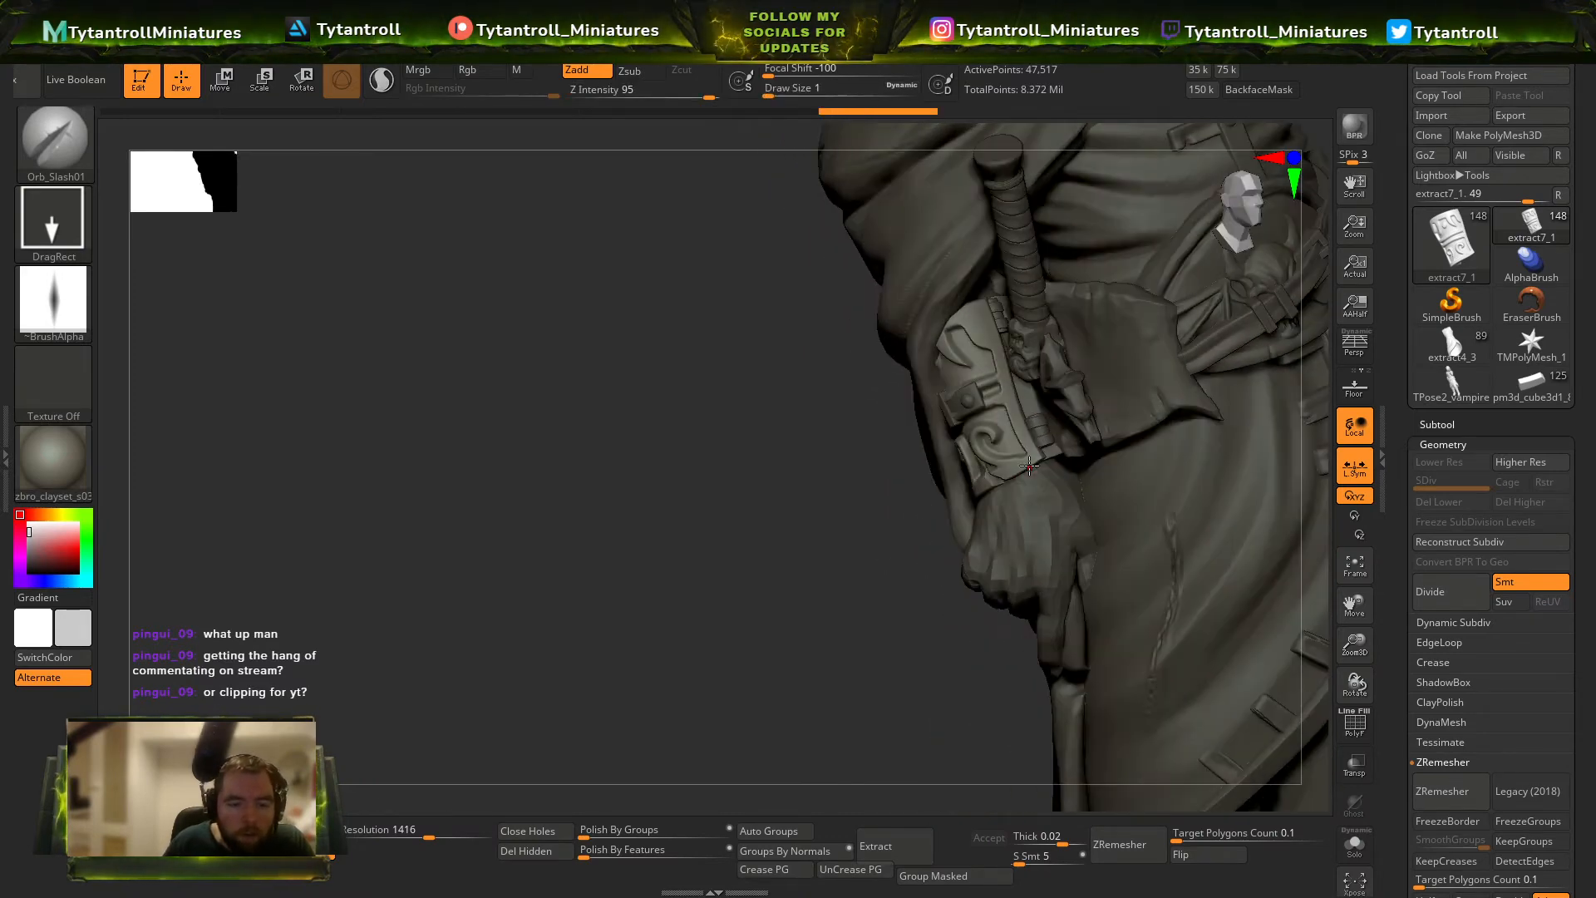
{"action": "left_click_drag", "start_coordinate": [1054, 412], "coordinate": [1012, 399]}
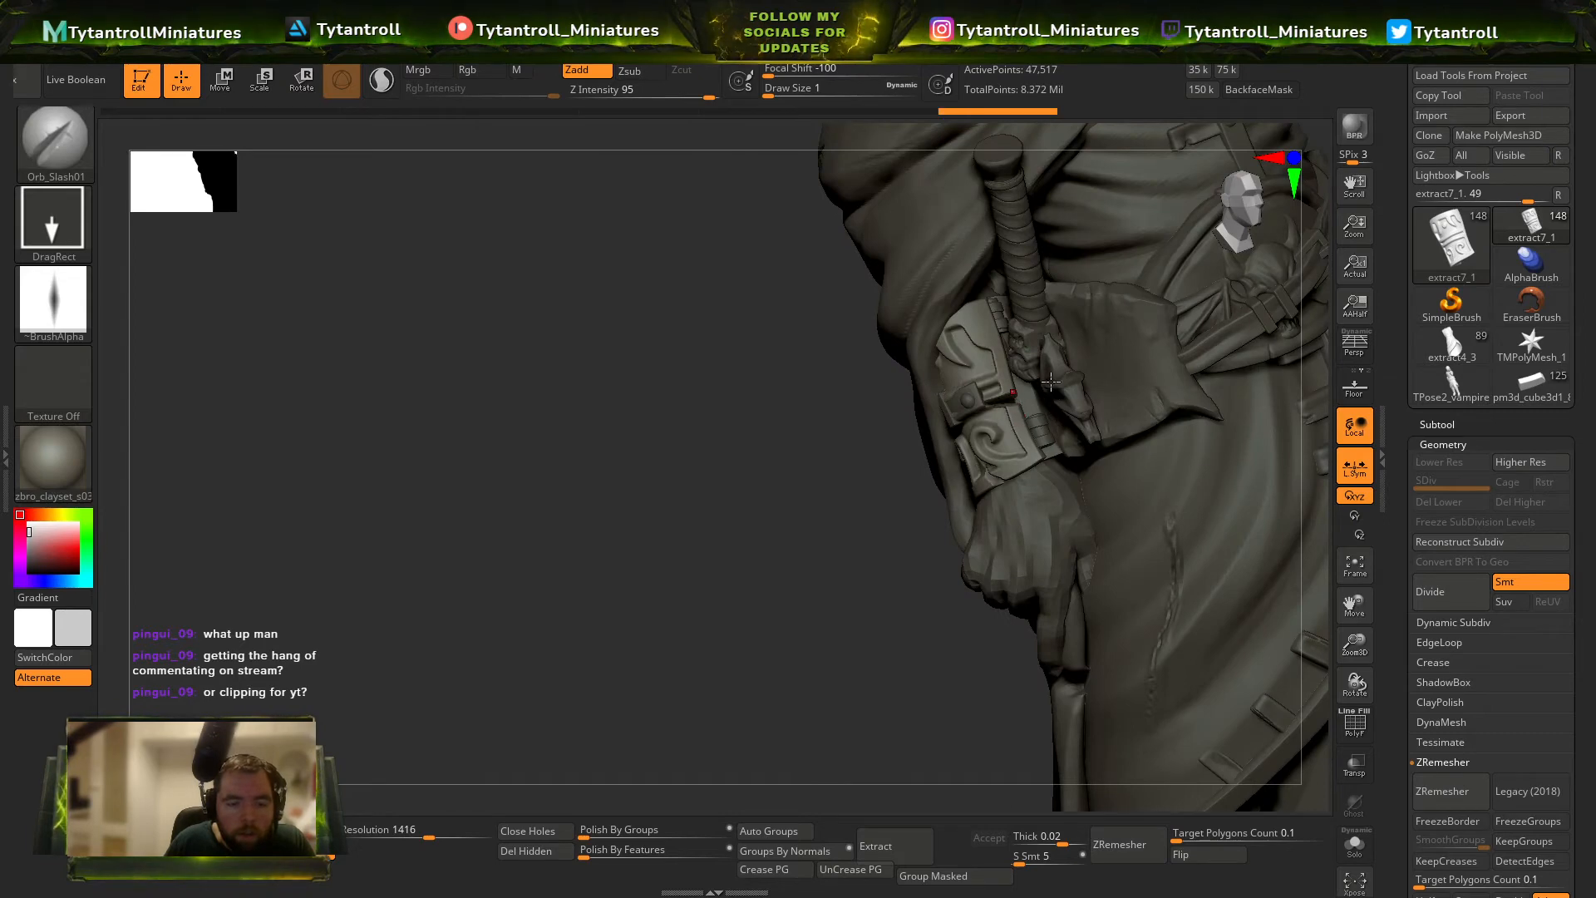
Slash the lower and upper edges of the waist flap beside the sword with Orb_Slash01 at intensity 95.
{"action": "left_click", "coordinate": [1157, 389], "text": "alt"}
{"action": "right_click_drag", "start_coordinate": [1165, 438], "coordinate": [1172, 405]}
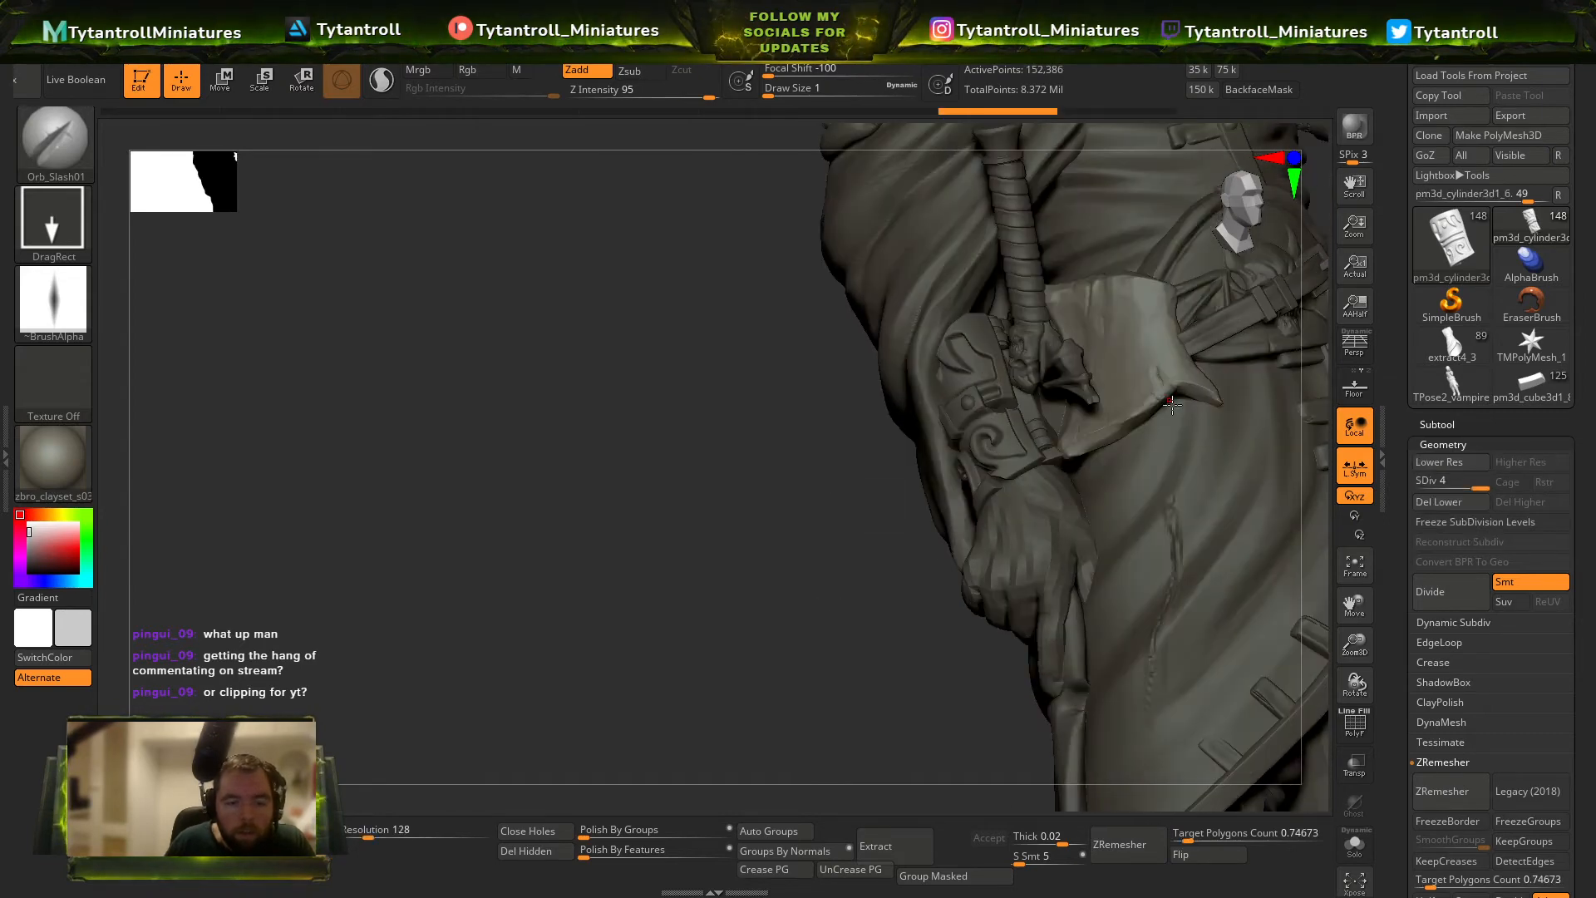
{"action": "left_click_drag", "start_coordinate": [1167, 395], "coordinate": [1185, 415]}
{"action": "left_click_drag", "start_coordinate": [1119, 278], "coordinate": [1121, 288]}
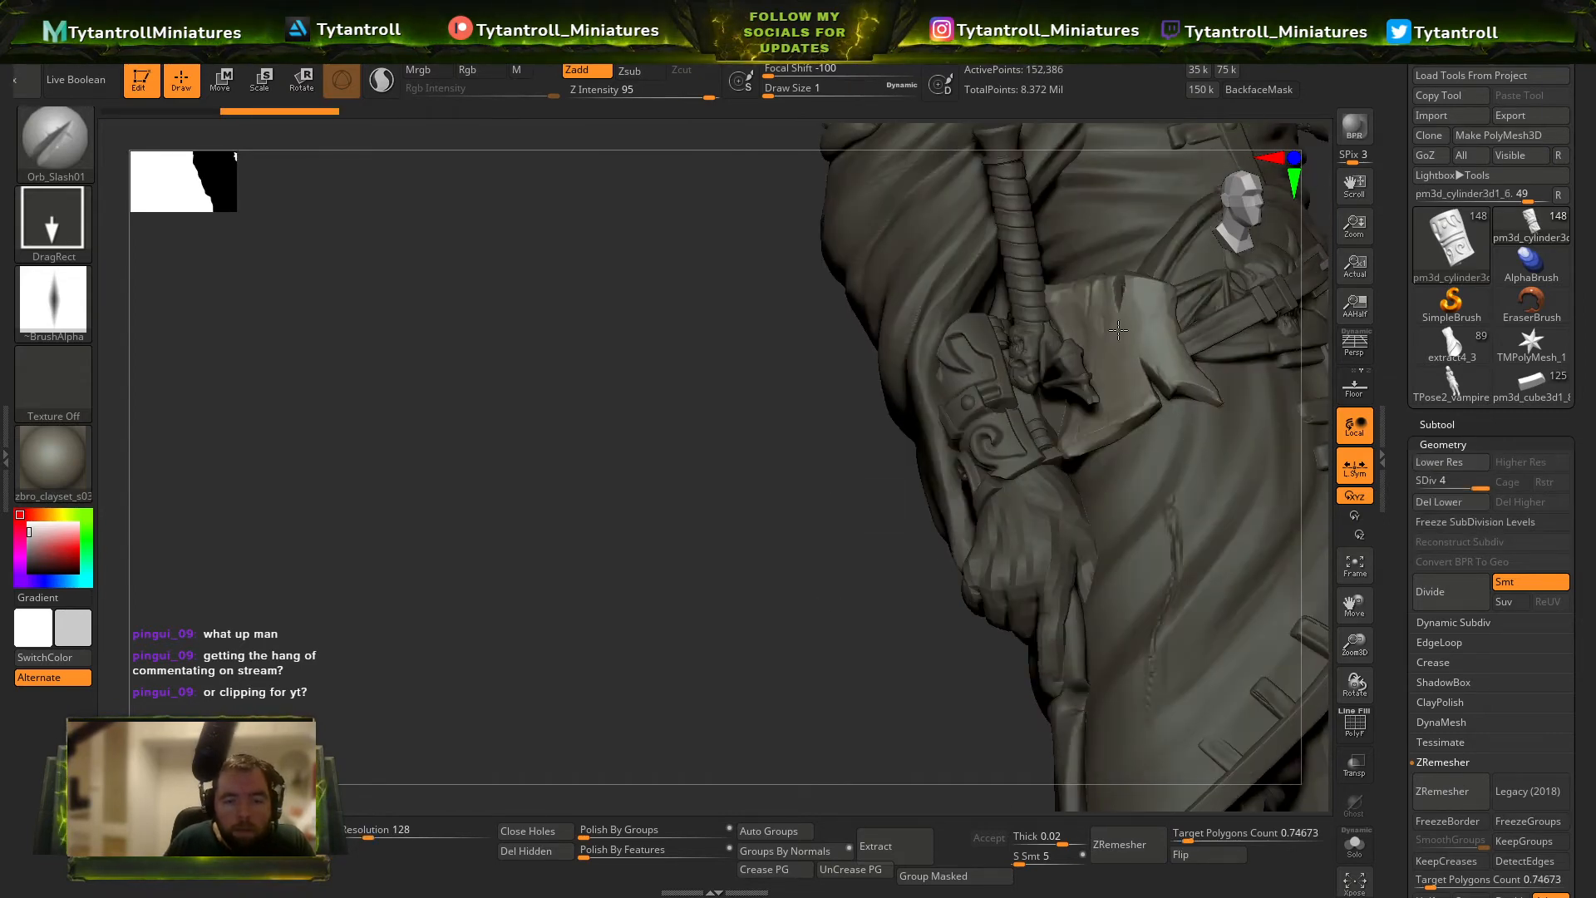
Cut slashes into the edges of the waist flap on the raised arm's side with Orb_Slash01.
{"action": "left_click_drag", "start_coordinate": [687, 566], "coordinate": [831, 494]}
{"action": "left_click", "coordinate": [1110, 439], "text": "alt"}
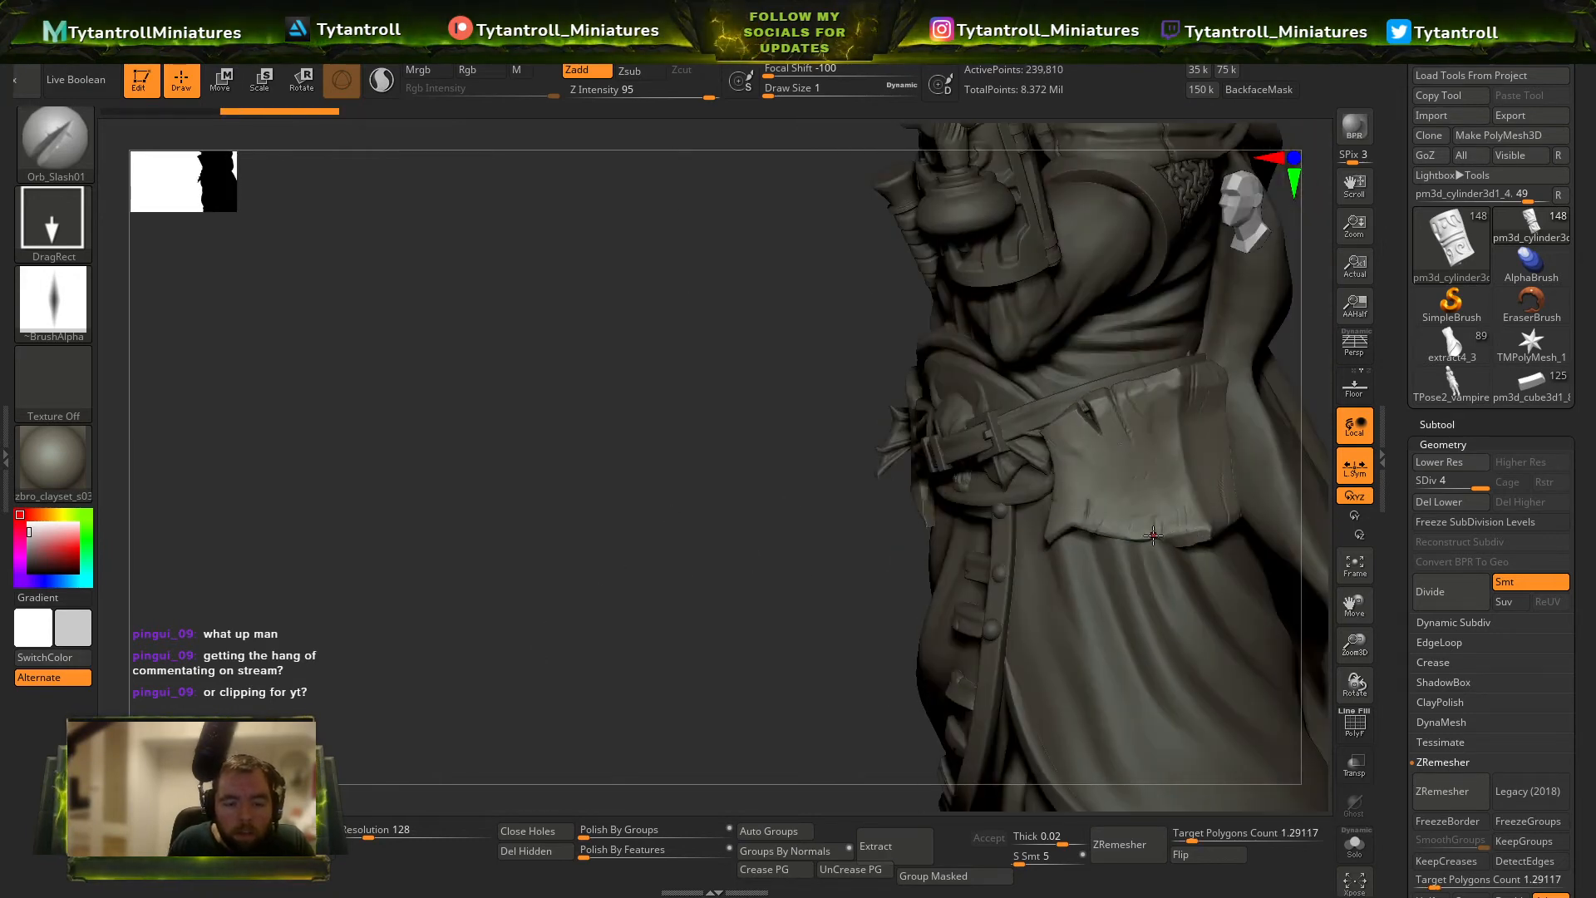
{"action": "left_click_drag", "start_coordinate": [1153, 535], "coordinate": [1153, 566]}
{"action": "mouse_move", "coordinate": [848, 499]}
{"action": "left_mouse_down"}
{"action": "mouse_move", "coordinate": [1258, 434]}
{"action": "mouse_move", "coordinate": [1266, 544]}
{"action": "left_mouse_up"}
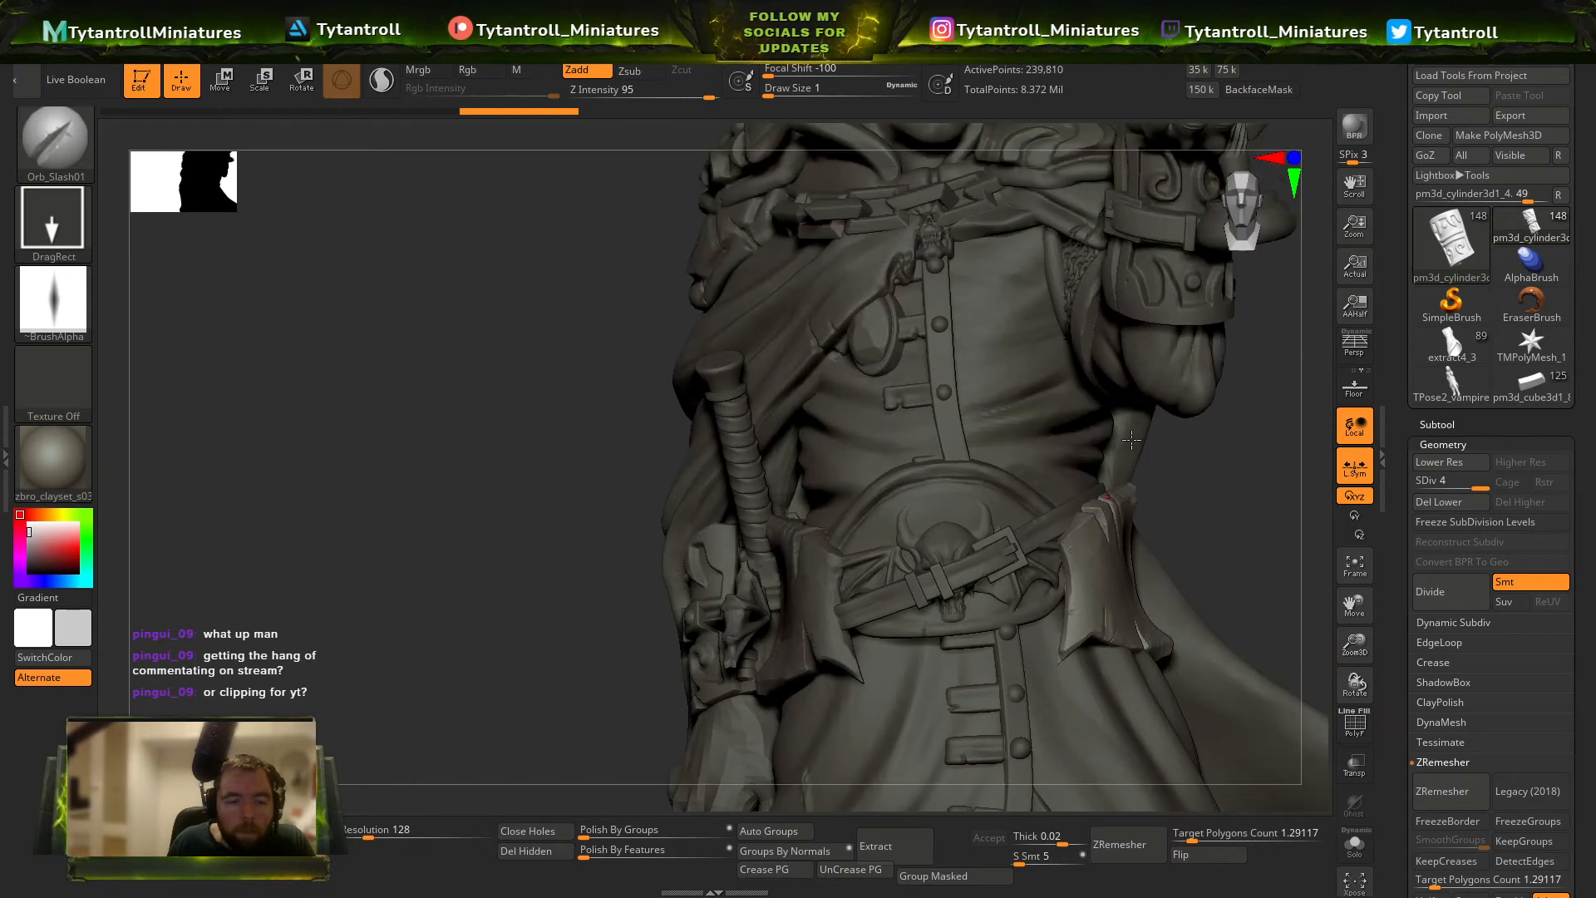
Cut nicks into the rim of the rounded belly plate, undoing the last stroke.
{"action": "left_click", "coordinate": [1079, 467], "text": "alt"}
{"action": "left_click", "coordinate": [1035, 503], "text": "alt"}
{"action": "mouse_move", "coordinate": [1213, 474]}
{"action": "left_mouse_down"}
{"action": "mouse_move", "coordinate": [1049, 474]}
{"action": "mouse_move", "coordinate": [1007, 517]}
{"action": "mouse_move", "coordinate": [998, 492]}
{"action": "mouse_move", "coordinate": [869, 535]}
{"action": "left_mouse_up"}
{"action": "key", "text": "ctrl+z"}
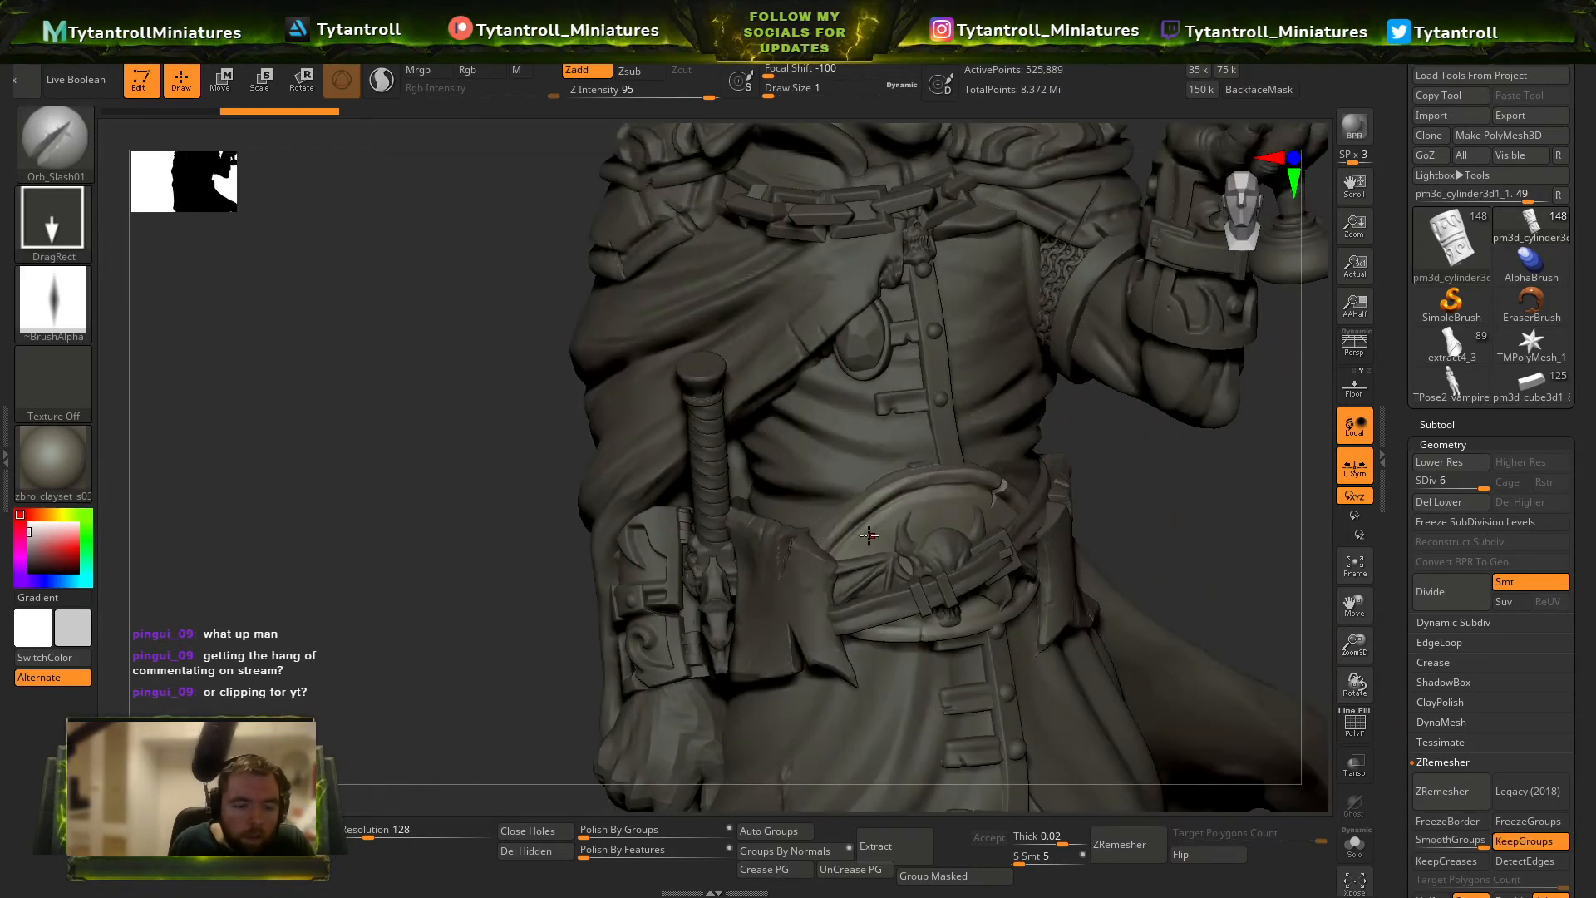
{"action": "left_click_drag", "start_coordinate": [1199, 514], "coordinate": [1156, 474]}
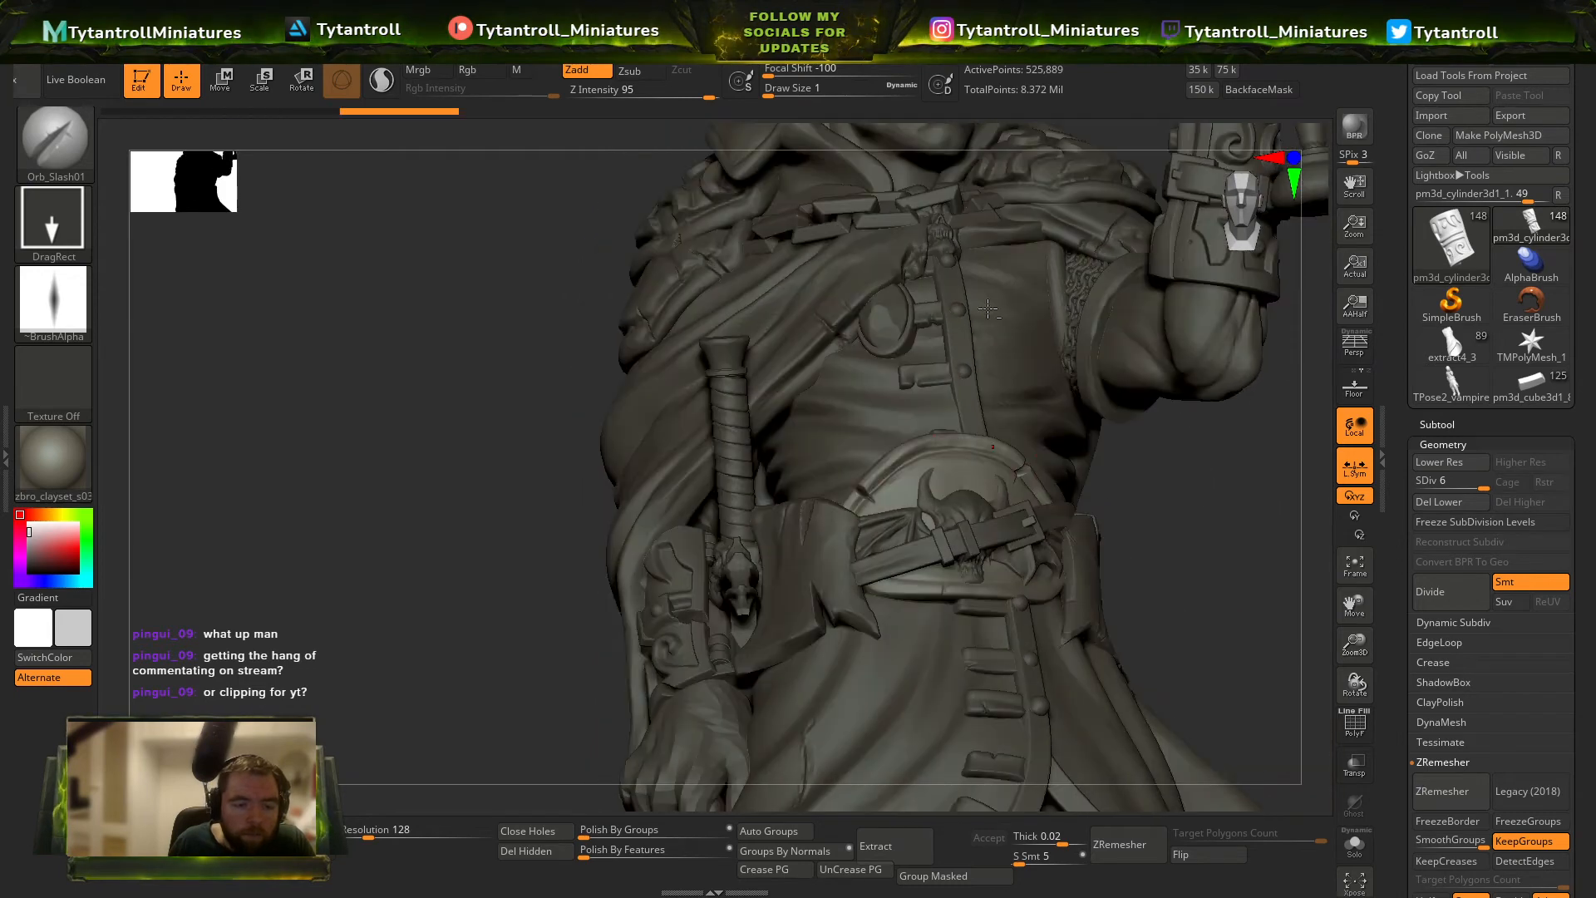
{"action": "left_click", "coordinate": [903, 341], "text": "alt"}
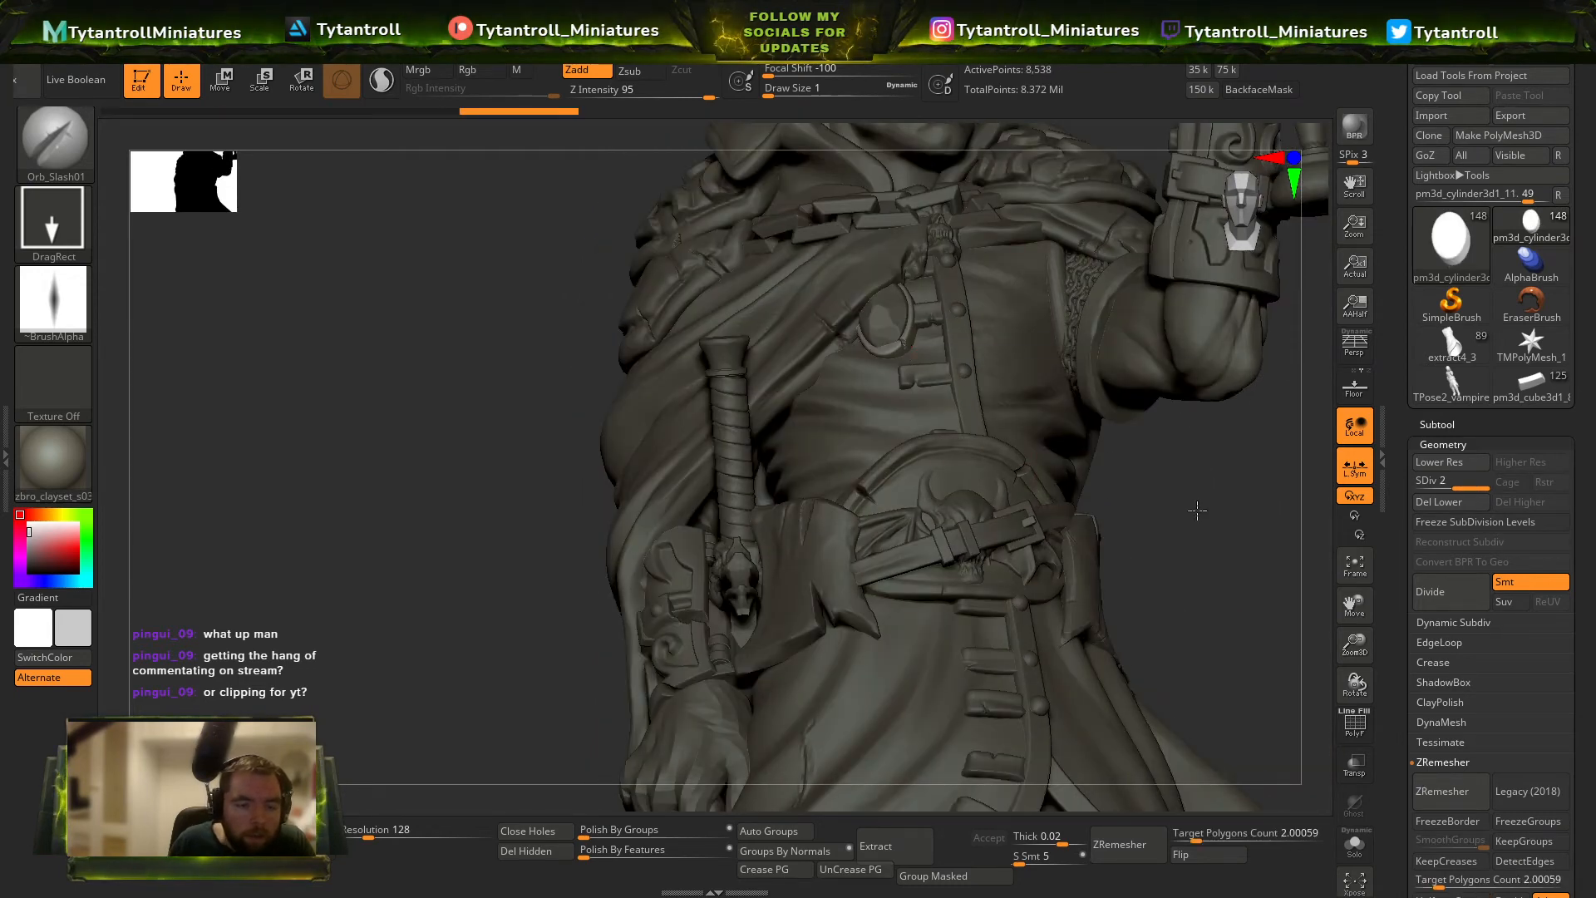
{"action": "left_click_drag", "start_coordinate": [1197, 511], "coordinate": [1197, 390]}
{"action": "left_click", "coordinate": [1058, 380], "text": "alt"}
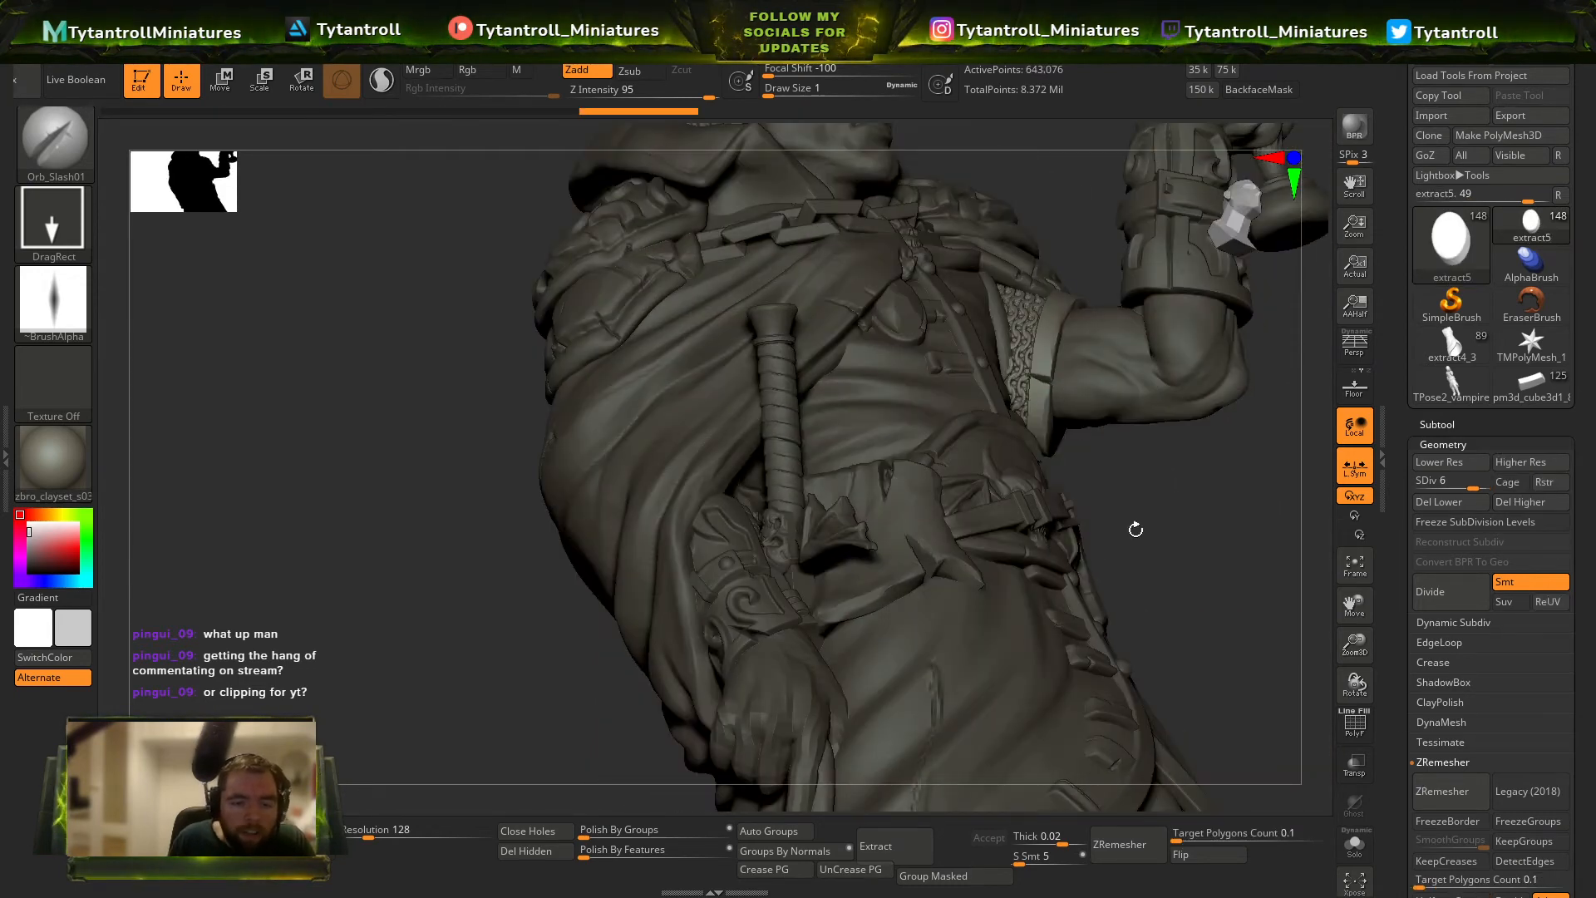
{"action": "left_click_drag", "start_coordinate": [1135, 530], "coordinate": [1047, 428]}
{"action": "left_click_drag", "start_coordinate": [1166, 507], "coordinate": [1163, 619]}
Delete the raised forearm bracer's lower subdivision levels and DynaMesh it at resolution 1672.
{"action": "left_click", "coordinate": [1196, 382], "text": "alt"}
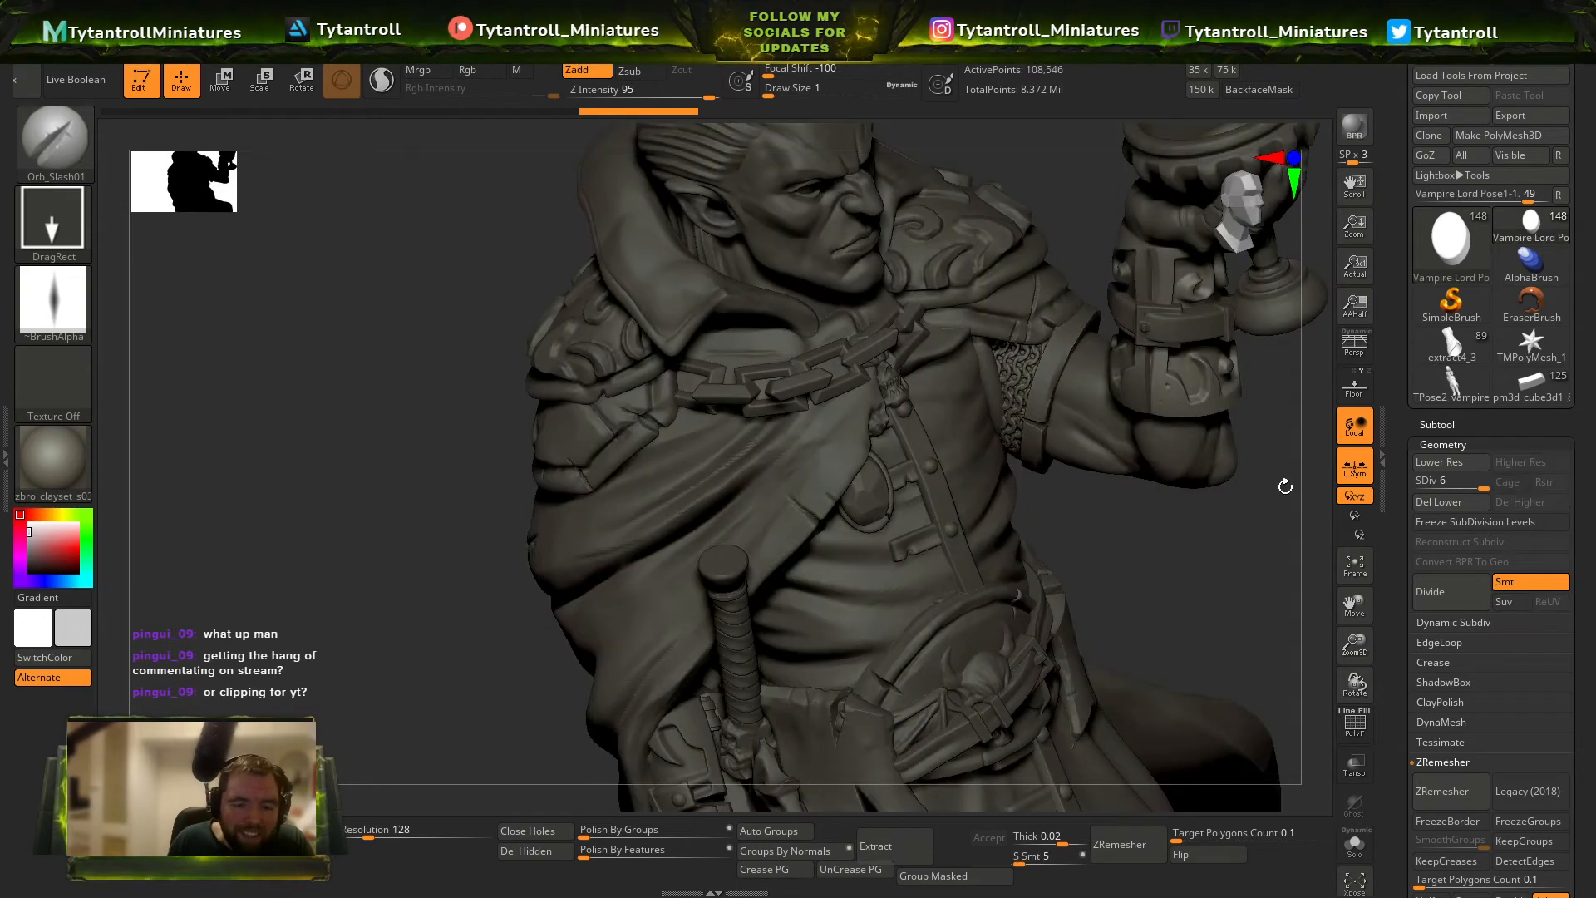
{"action": "left_click_drag", "start_coordinate": [1283, 484], "coordinate": [1288, 407]}
{"action": "left_click", "coordinate": [1451, 502]}
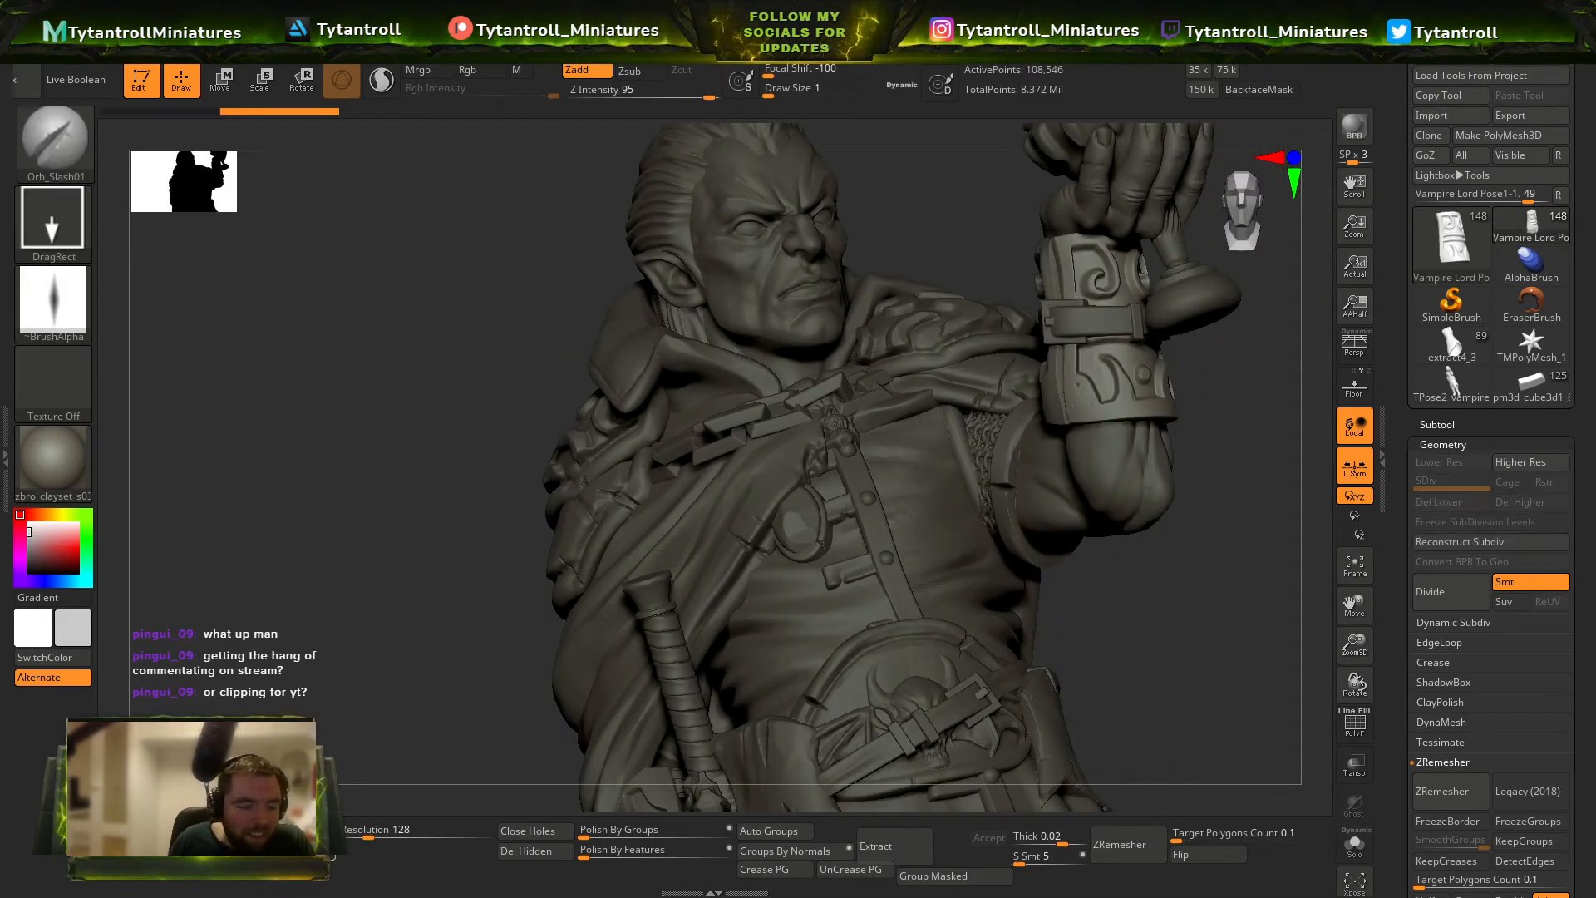
{"action": "key", "text": "ctrl+z"}
{"action": "left_click", "coordinate": [437, 834]}
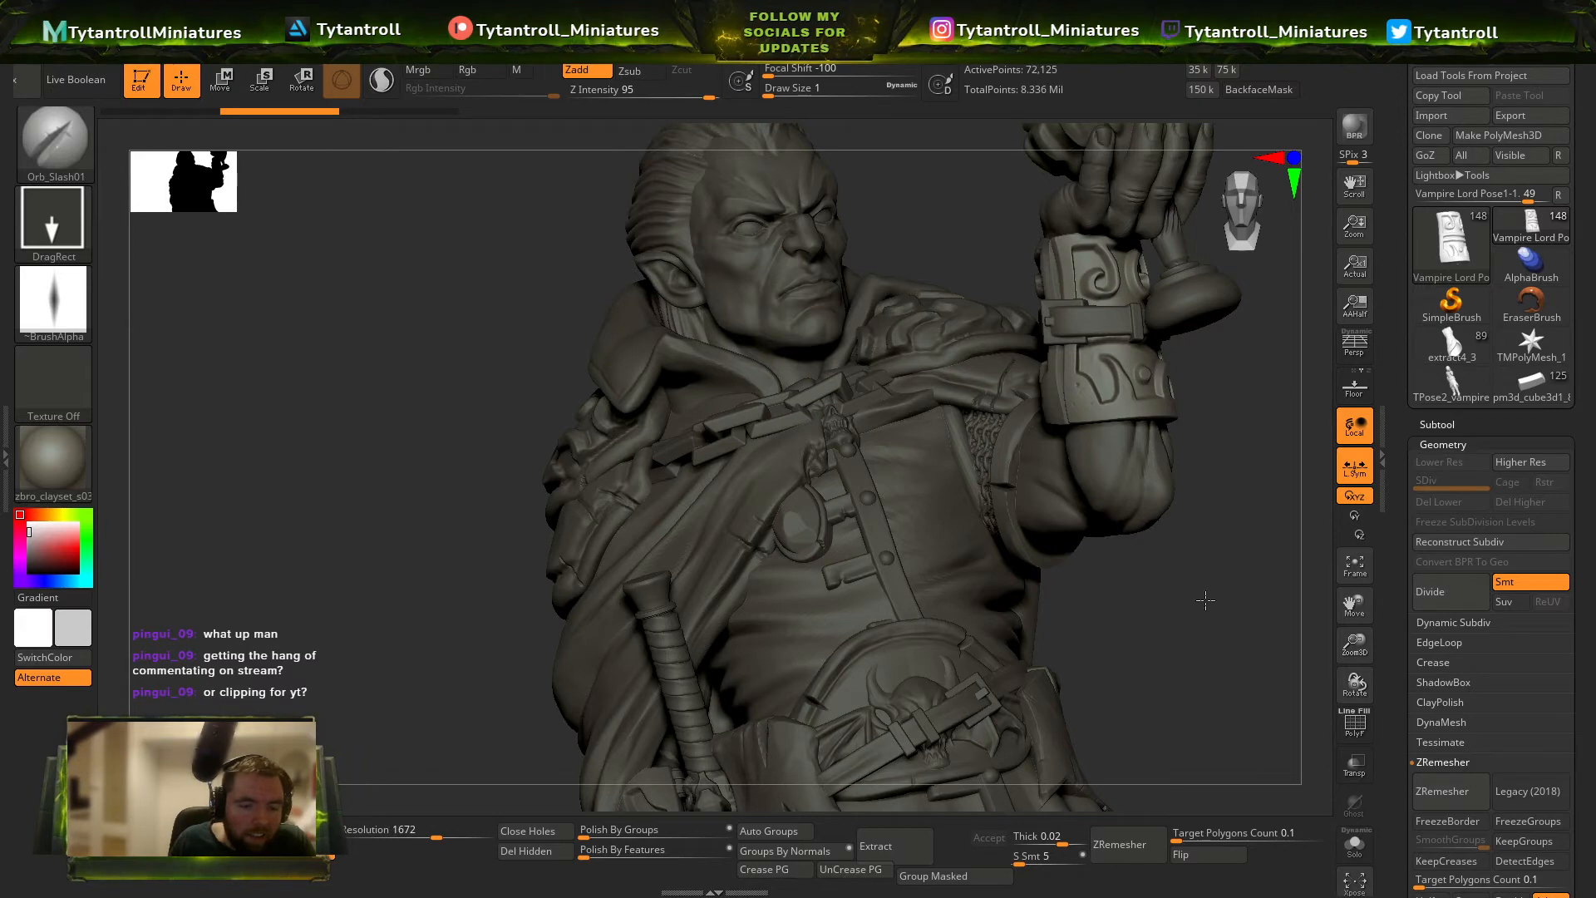
Cut slashes into the raised forearm bracer and the rim of the lower shoulder plate on the sword side with Orb_Slash01.
{"action": "left_click_drag", "start_coordinate": [1206, 599], "coordinate": [1134, 355]}
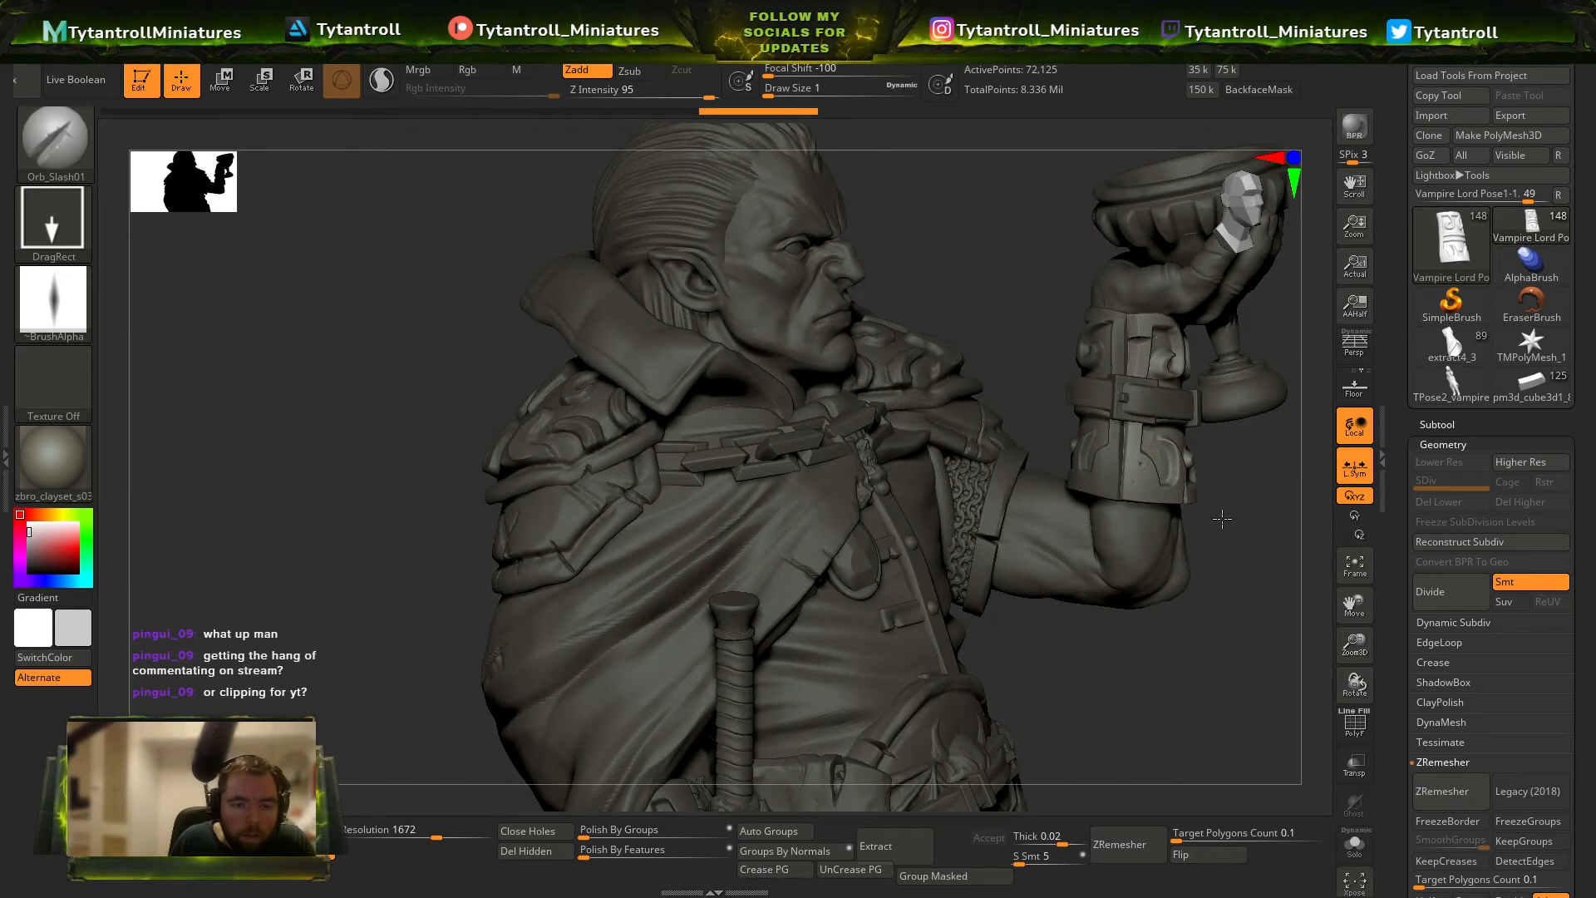
{"action": "left_click_drag", "start_coordinate": [1222, 519], "coordinate": [1160, 527]}
{"action": "left_click_drag", "start_coordinate": [452, 577], "coordinate": [499, 486], "text": "alt"}
{"action": "left_click", "coordinate": [630, 471], "text": "alt"}
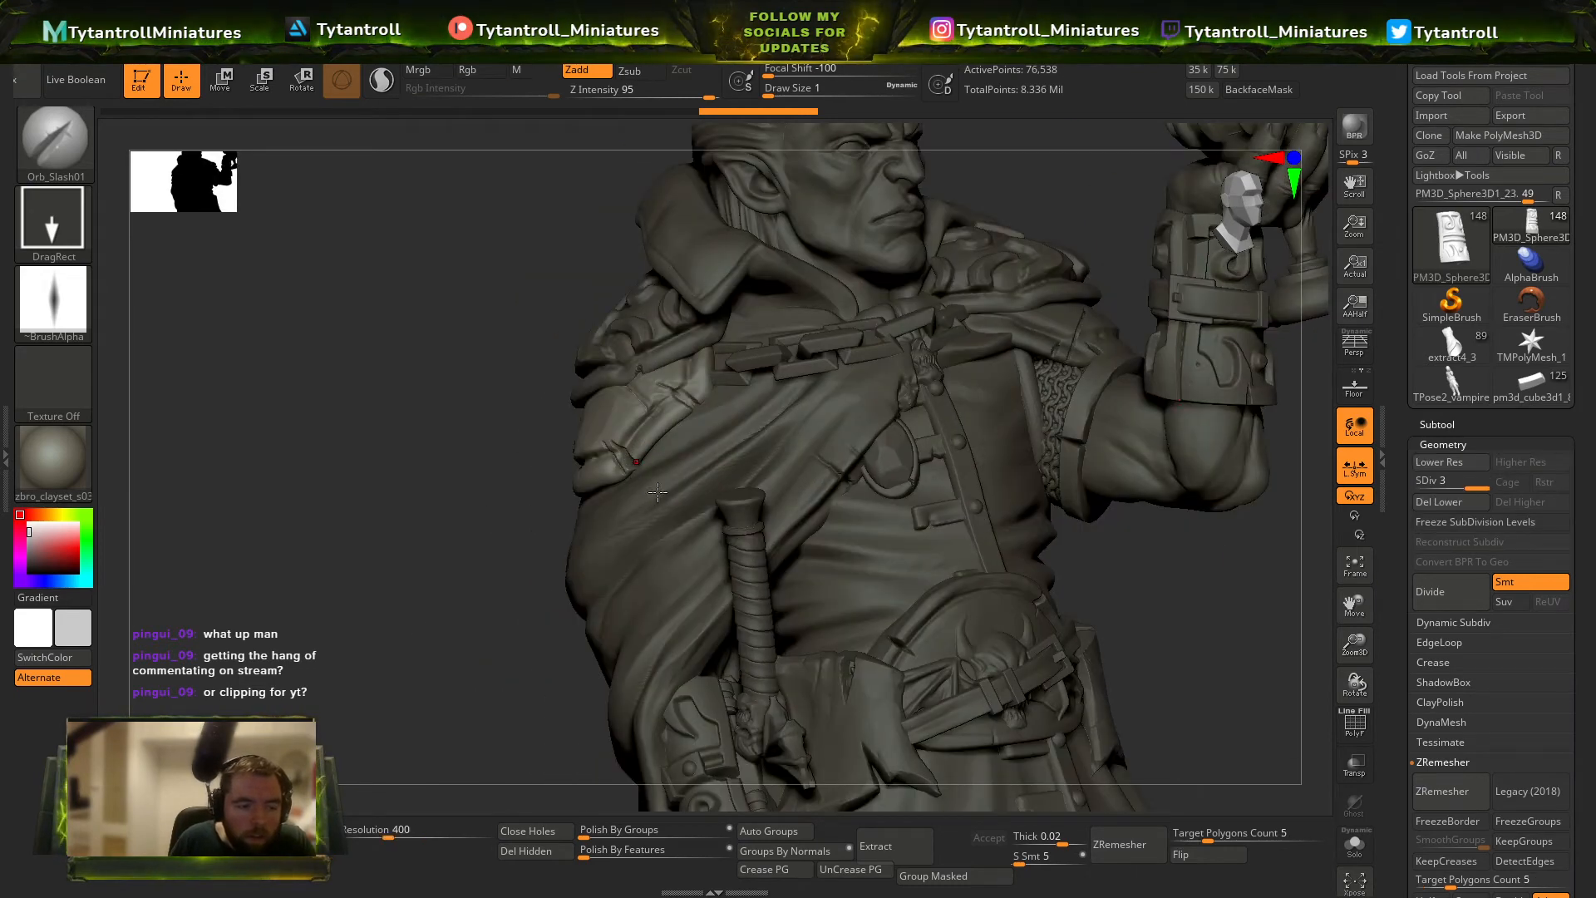
{"action": "left_click_drag", "start_coordinate": [514, 586], "coordinate": [780, 472]}
{"action": "left_click_drag", "start_coordinate": [1162, 568], "coordinate": [1405, 611]}
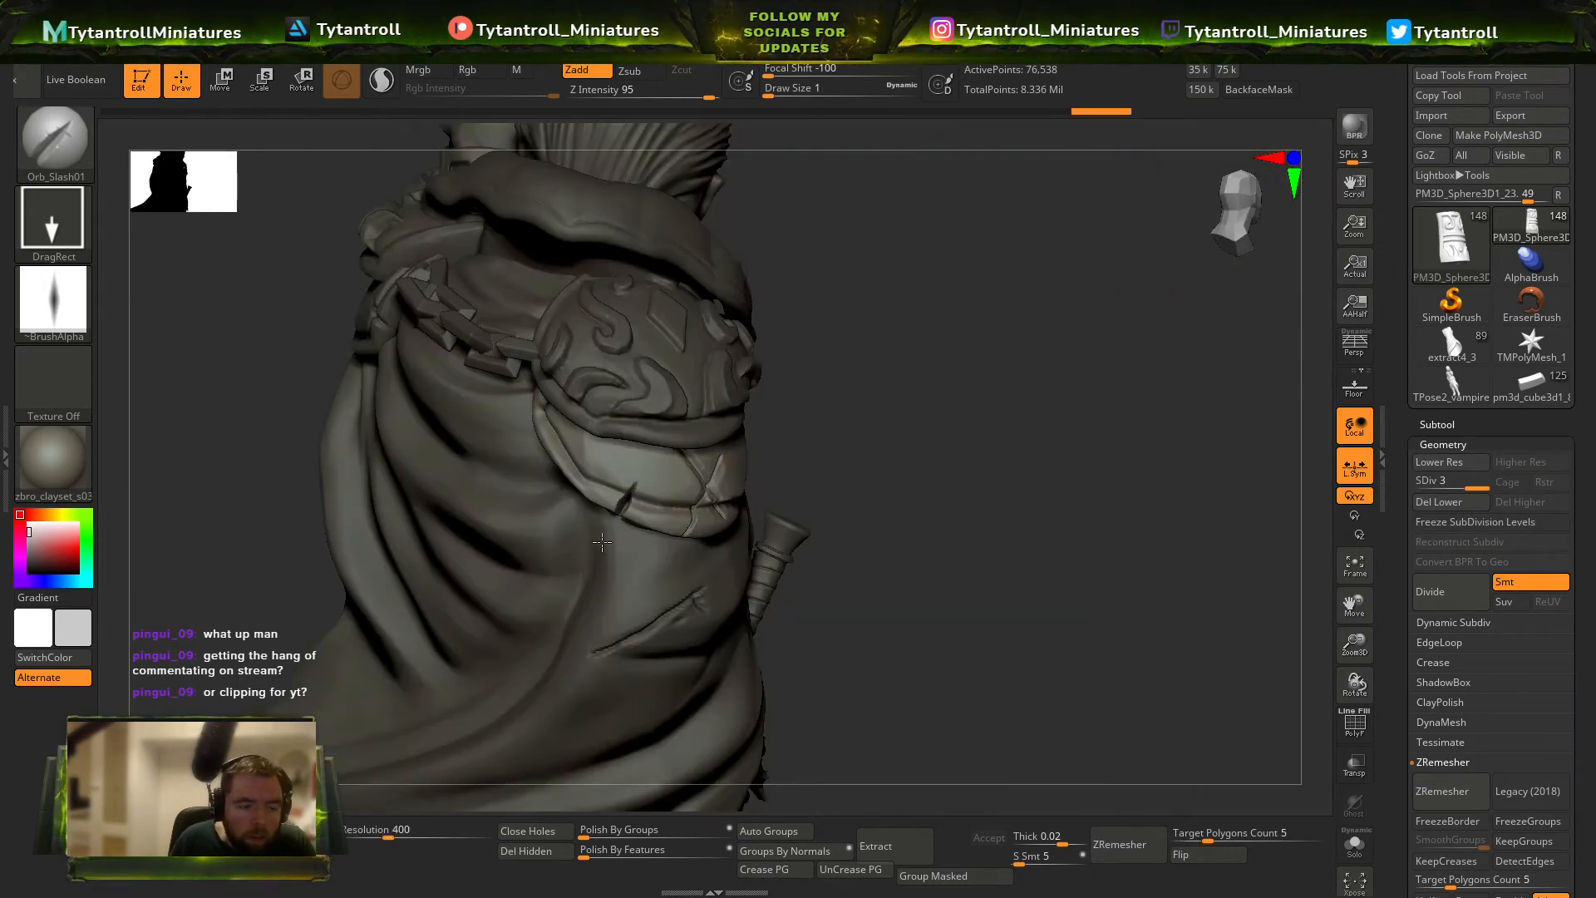
Switch to the Orb_Slash02 brush at intensity 70 and cut slashes into the rim of the ornate upper shoulder plate.
{"action": "key", "text": "b"}
{"action": "left_click", "coordinate": [1159, 779]}
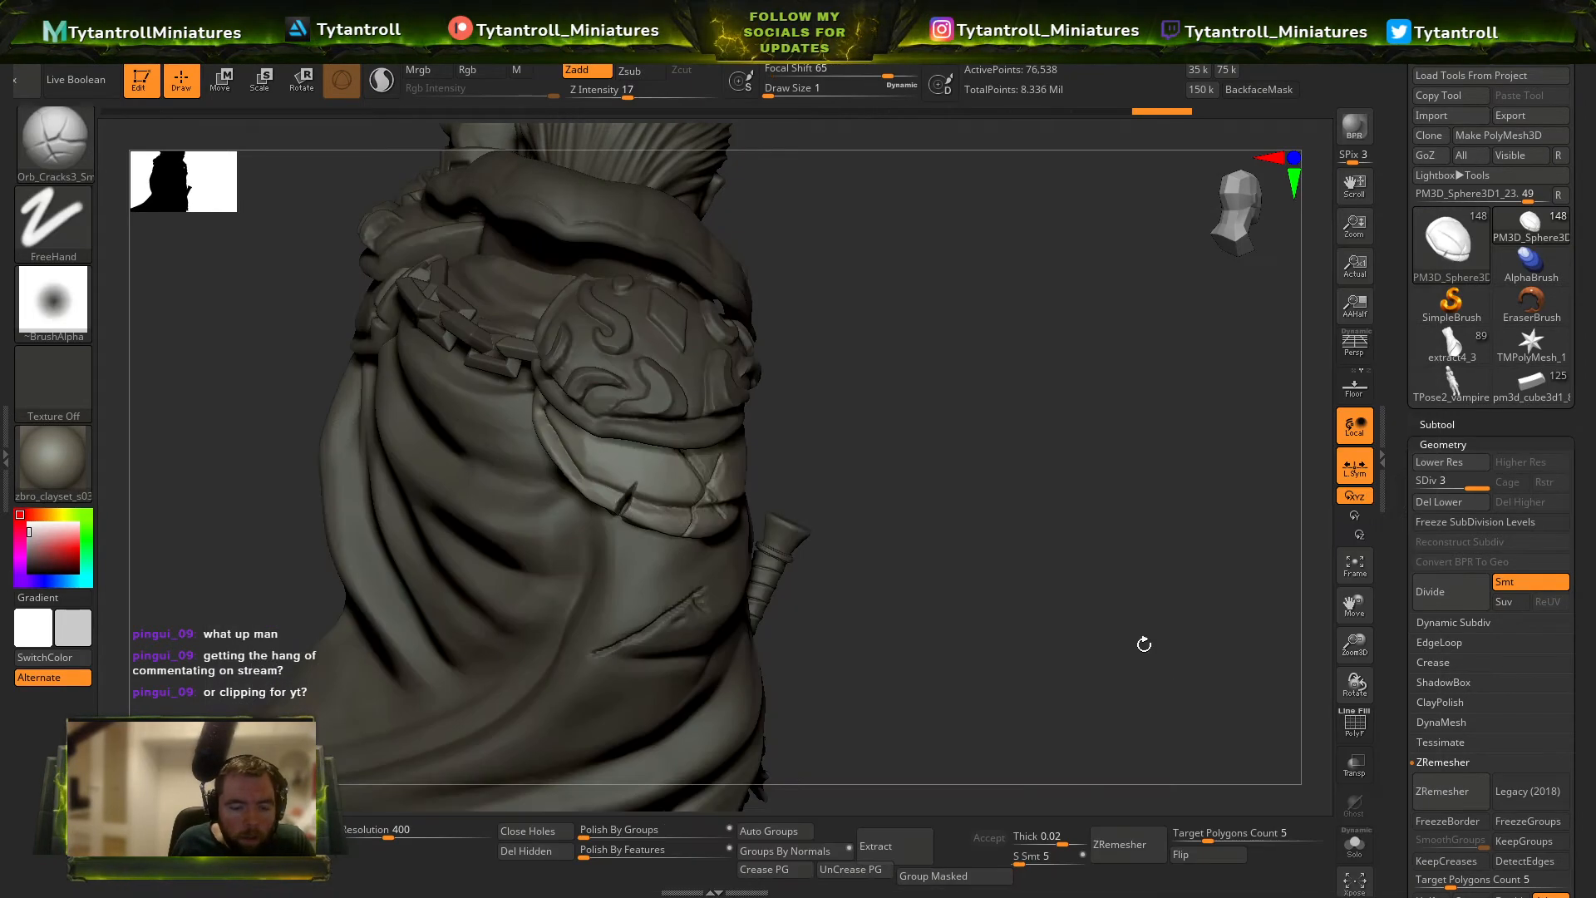
{"action": "left_click_drag", "start_coordinate": [1144, 645], "coordinate": [1259, 675], "text": "alt"}
{"action": "key", "text": "b"}
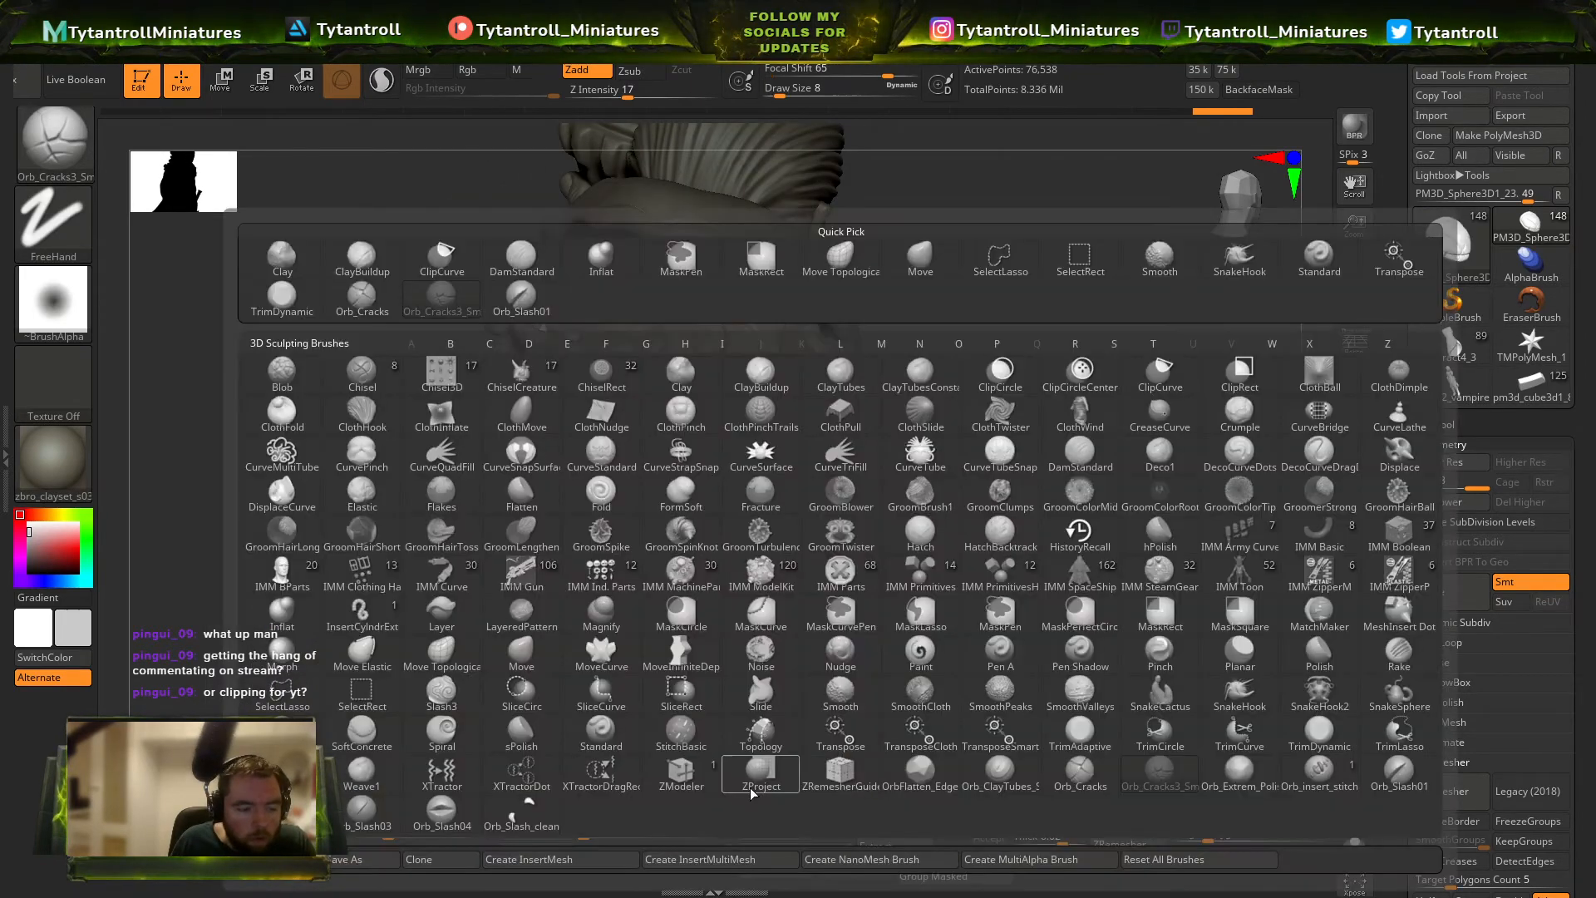
{"action": "left_click", "coordinate": [437, 827]}
{"action": "key", "text": "b"}
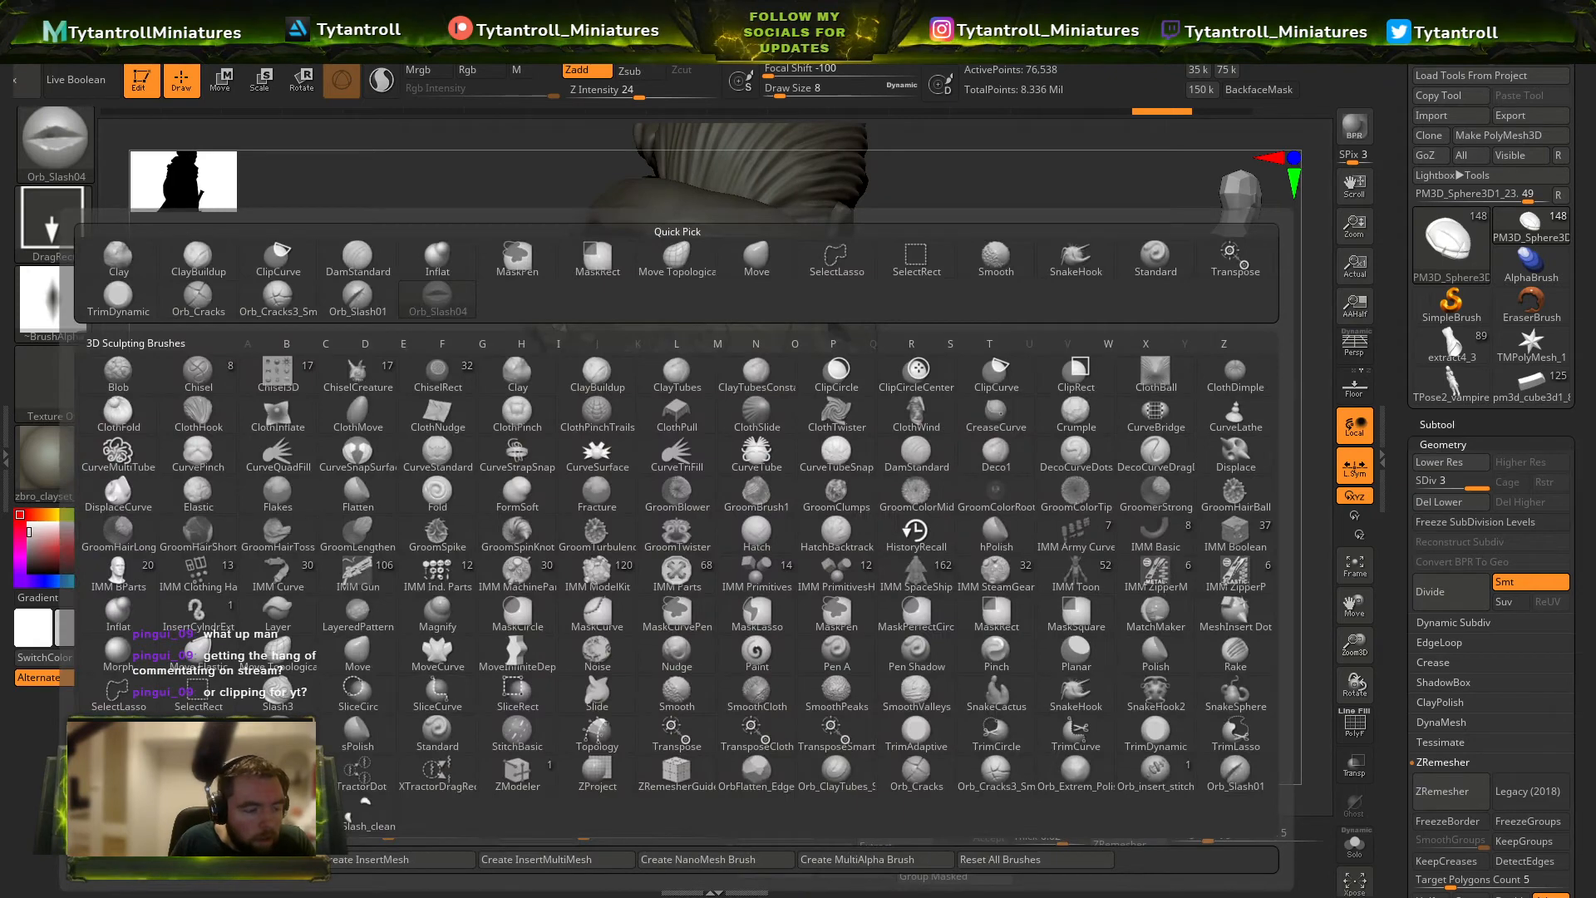
{"action": "left_click", "coordinate": [364, 805]}
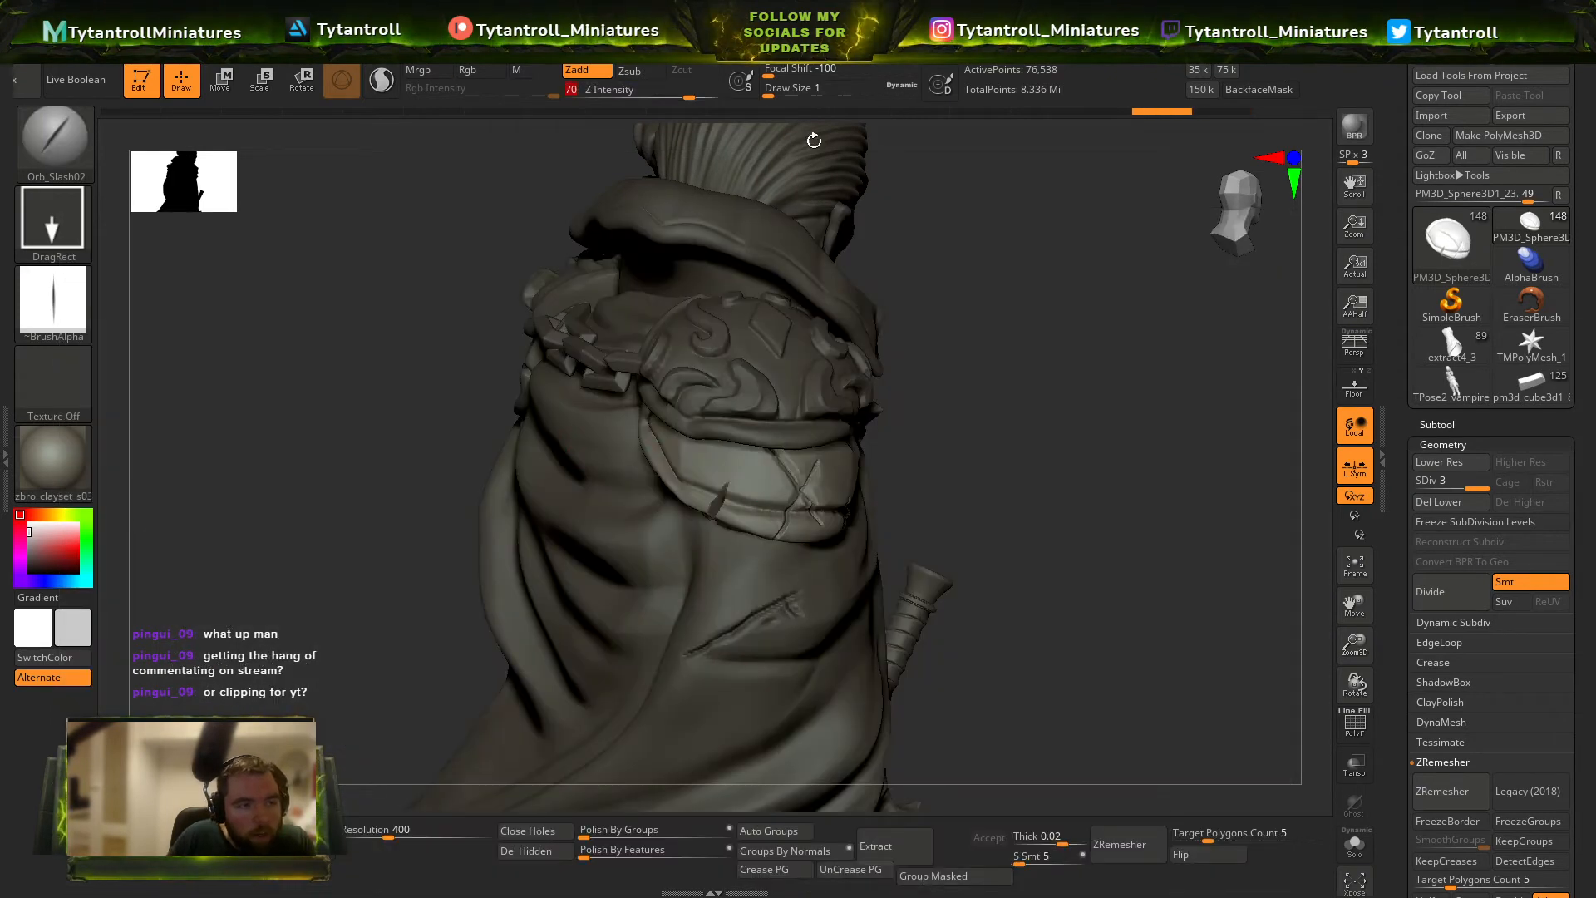
{"action": "mouse_move", "coordinate": [813, 140]}
{"action": "left_mouse_down"}
{"action": "mouse_move", "coordinate": [803, 522]}
{"action": "mouse_move", "coordinate": [805, 497]}
{"action": "mouse_move", "coordinate": [863, 501]}
{"action": "left_mouse_up"}
{"action": "left_click", "coordinate": [820, 433], "text": "alt"}
{"action": "left_click_drag", "start_coordinate": [677, 562], "coordinate": [600, 570]}
{"action": "left_click_drag", "start_coordinate": [630, 458], "coordinate": [898, 359]}
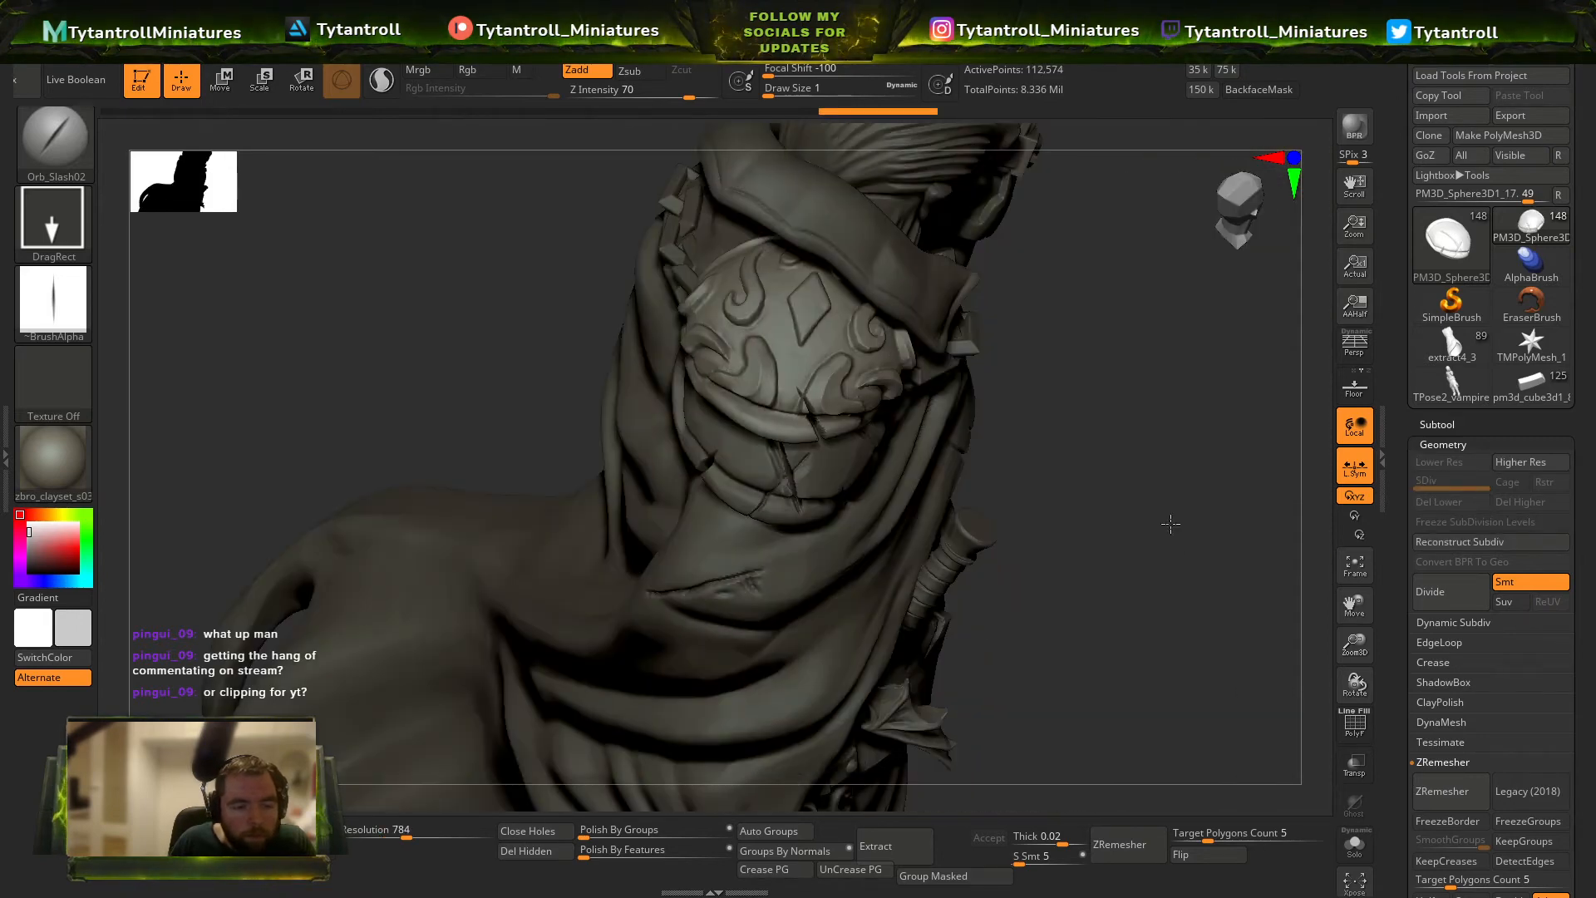
{"action": "left_click_drag", "start_coordinate": [1168, 524], "coordinate": [920, 512]}
{"action": "left_click", "coordinate": [920, 512], "text": "alt"}
{"action": "key", "text": "s"}
{"action": "key", "text": "Return"}
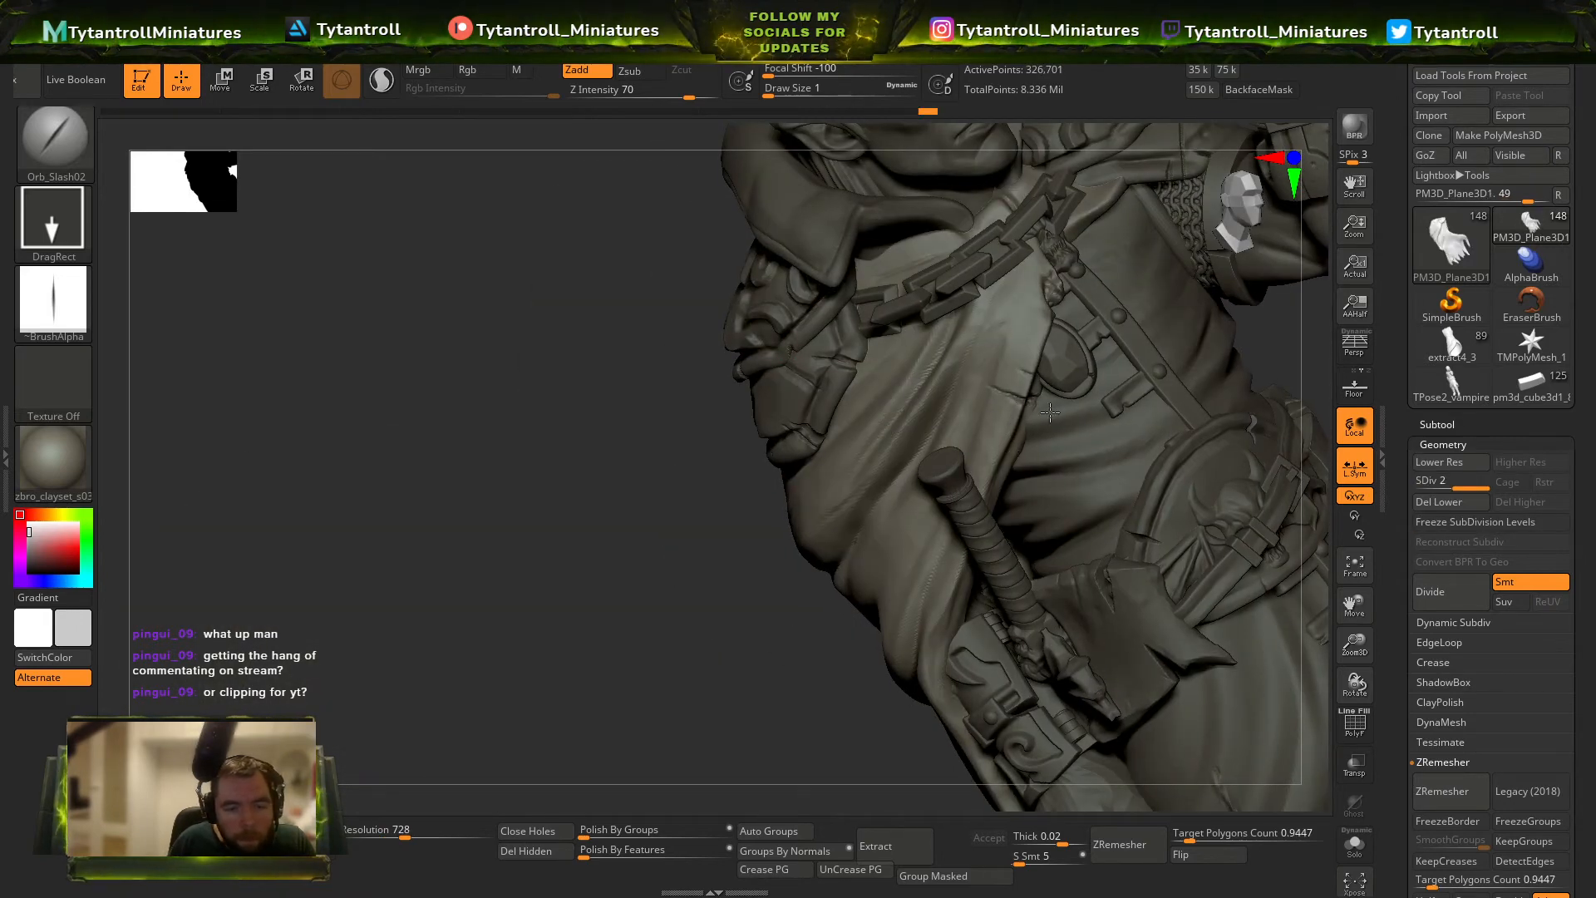
{"action": "key", "text": "f"}
{"action": "left_click_drag", "start_coordinate": [1076, 449], "coordinate": [701, 524], "text": "shift"}
Select the knee guard on the raised-arm side's leg and DynaMesh it at resolution 1280.
{"action": "left_click", "coordinate": [691, 526], "text": "alt"}
{"action": "left_click", "coordinate": [689, 584], "text": "alt"}
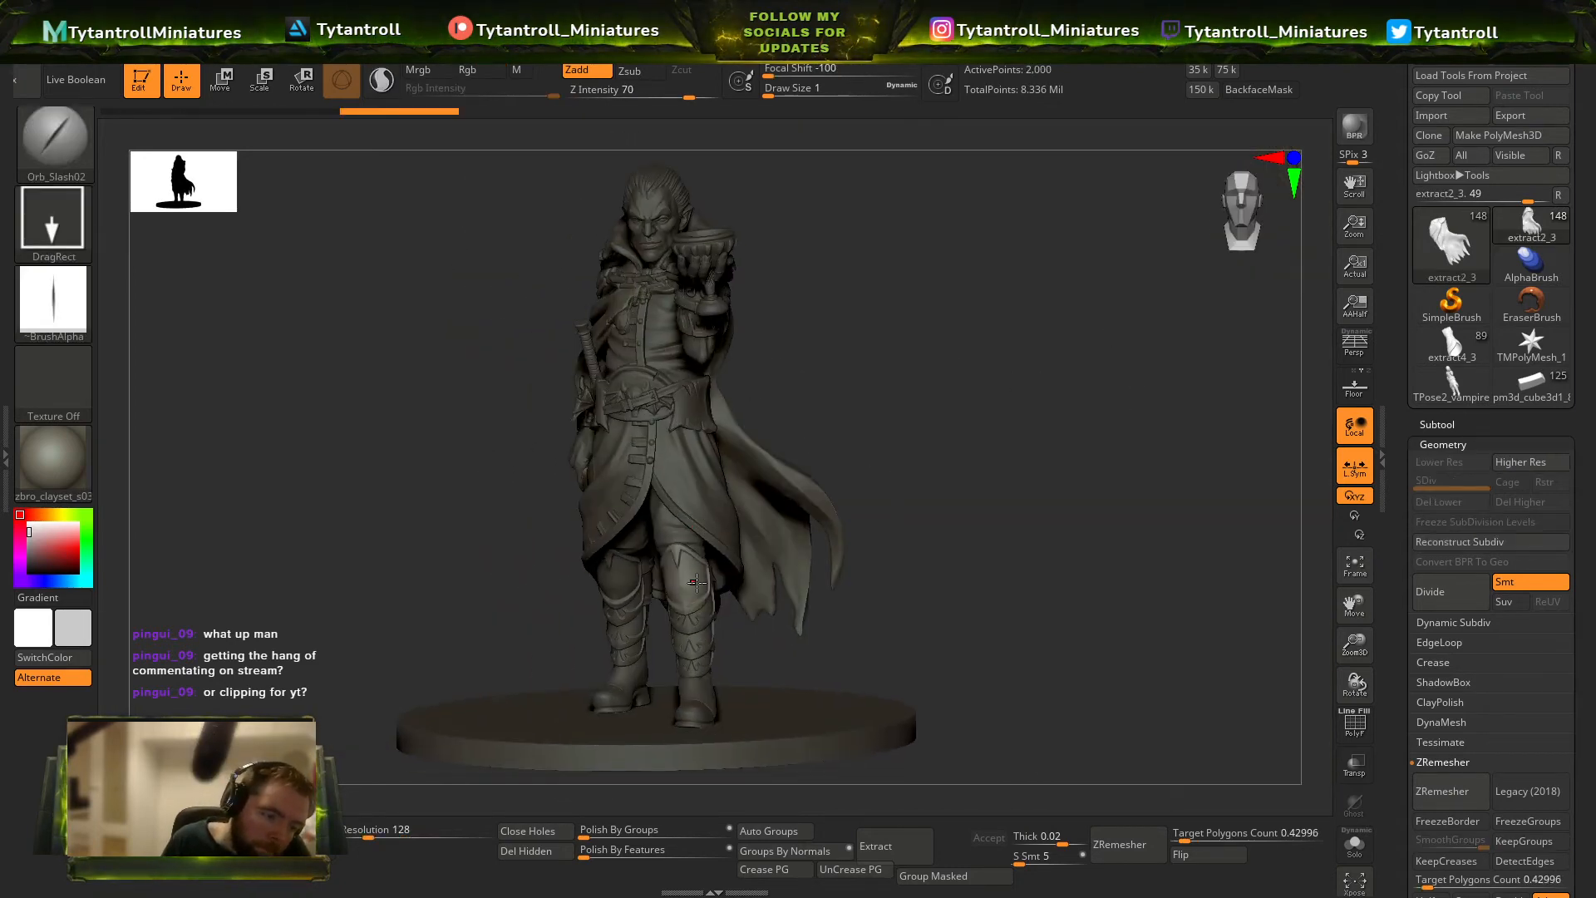
{"action": "right_click_drag", "start_coordinate": [1008, 591], "coordinate": [954, 433], "text": "ctrl"}
{"action": "key", "text": "shift+f"}
{"action": "key", "text": "shift+f"}
{"action": "right_click_drag", "start_coordinate": [873, 549], "coordinate": [866, 528]}
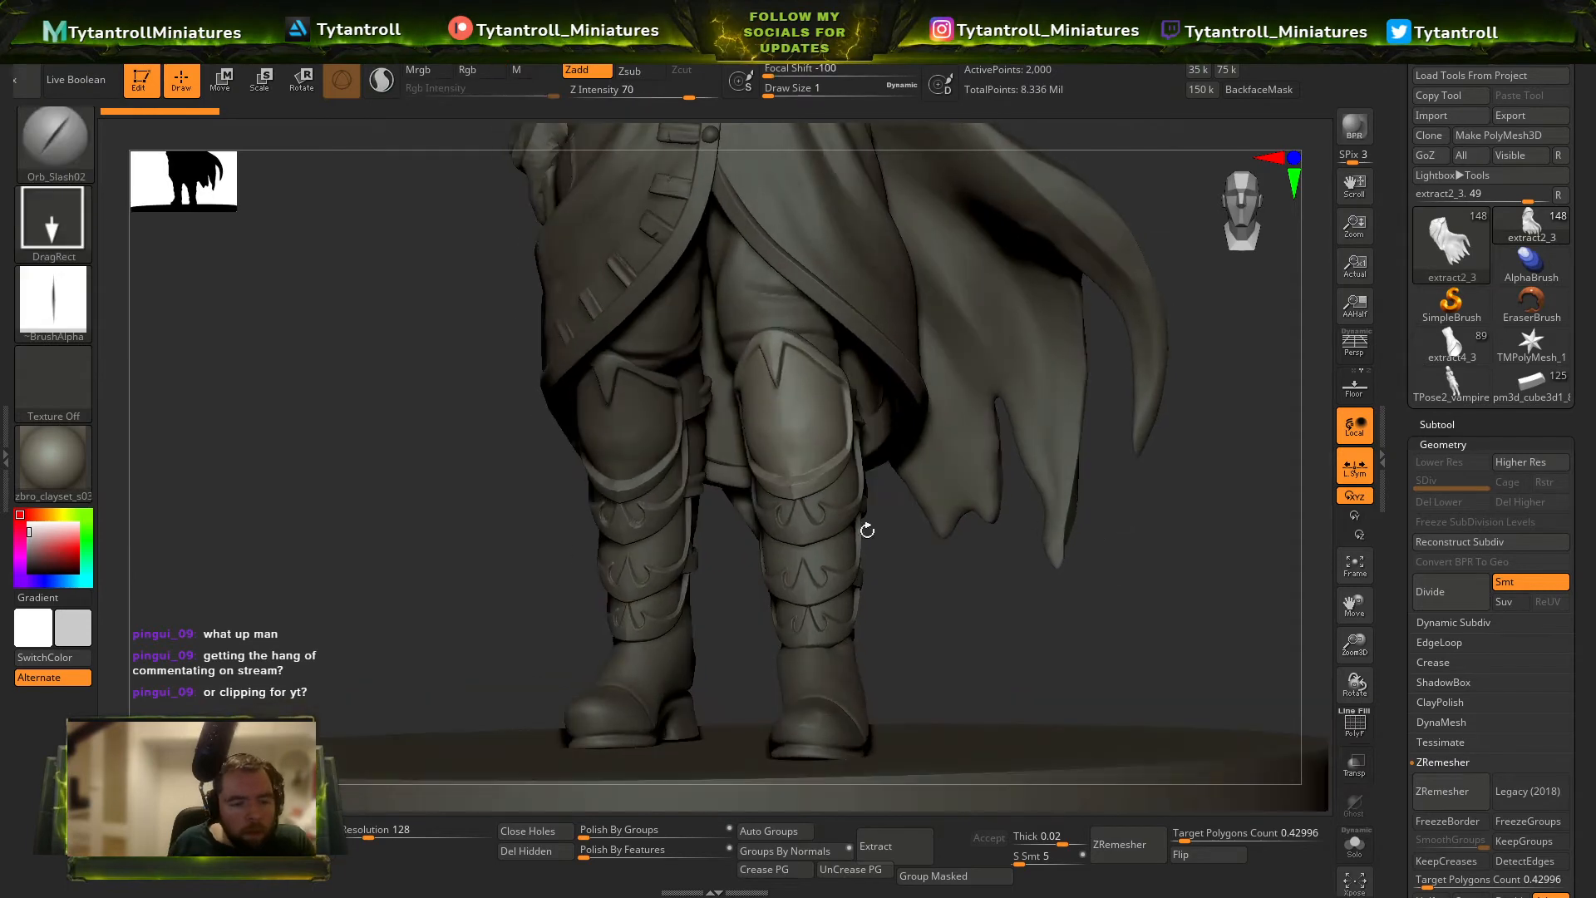
{"action": "key", "text": "shift+f"}
{"action": "key", "text": "shift+f"}
{"action": "left_click", "coordinate": [312, 844]}
{"action": "key", "text": "ctrl+z"}
{"action": "left_click", "coordinate": [424, 833]}
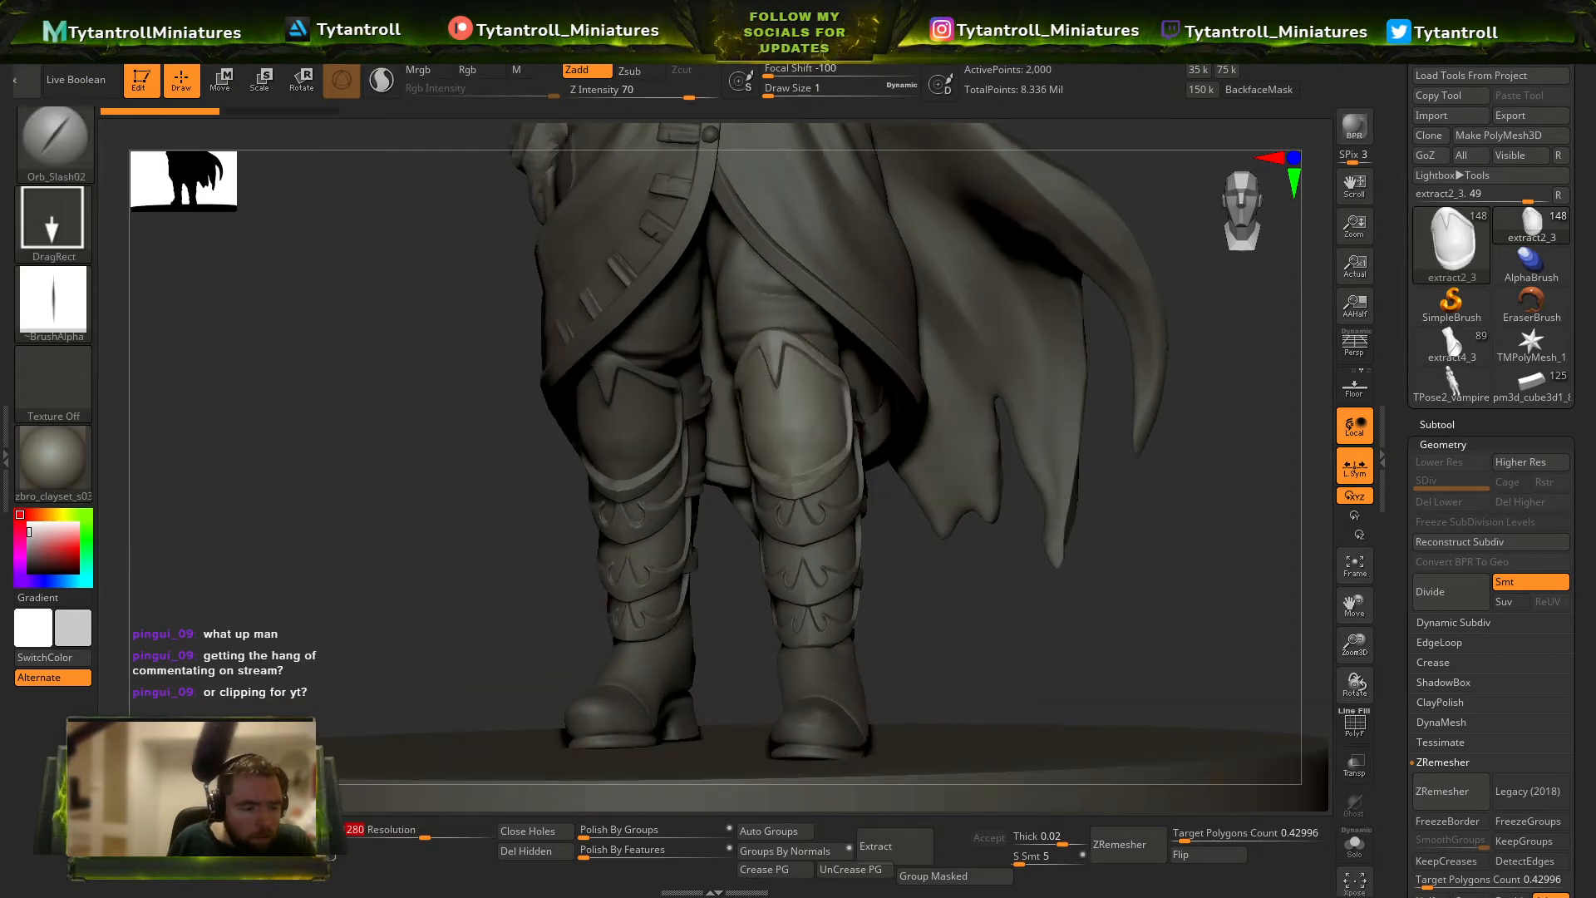
Cut nicks into the side and lower rims of the knee guard with Orb_Slash02 at intensity 70, undoing the last stroke.
{"action": "right_click_drag", "start_coordinate": [917, 507], "coordinate": [785, 432]}
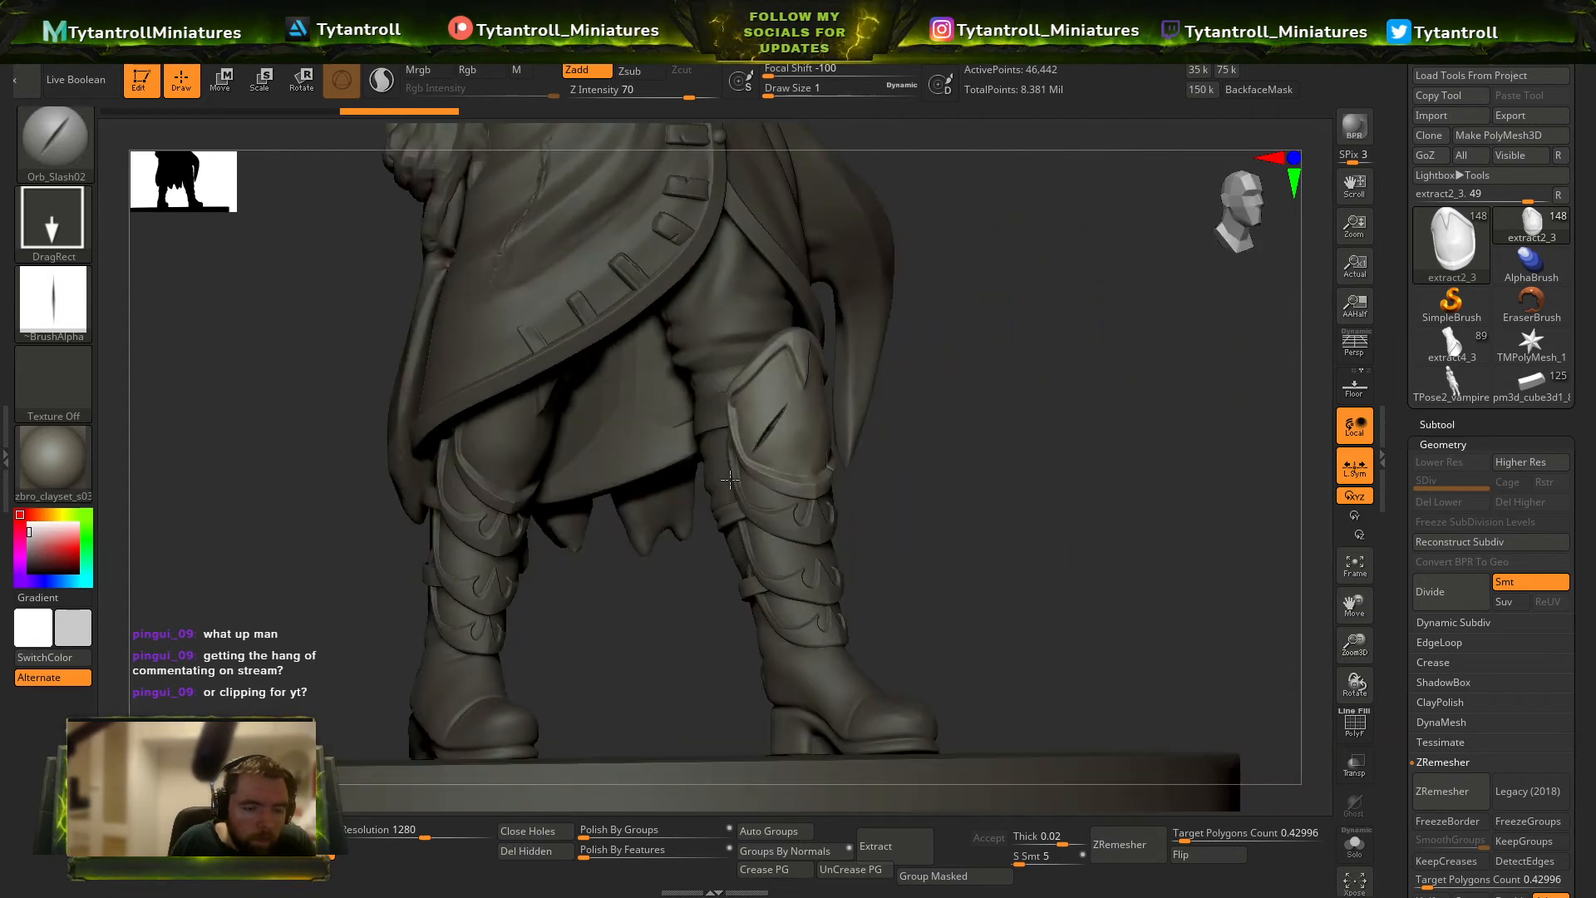
{"action": "right_click_drag", "start_coordinate": [730, 480], "coordinate": [788, 438]}
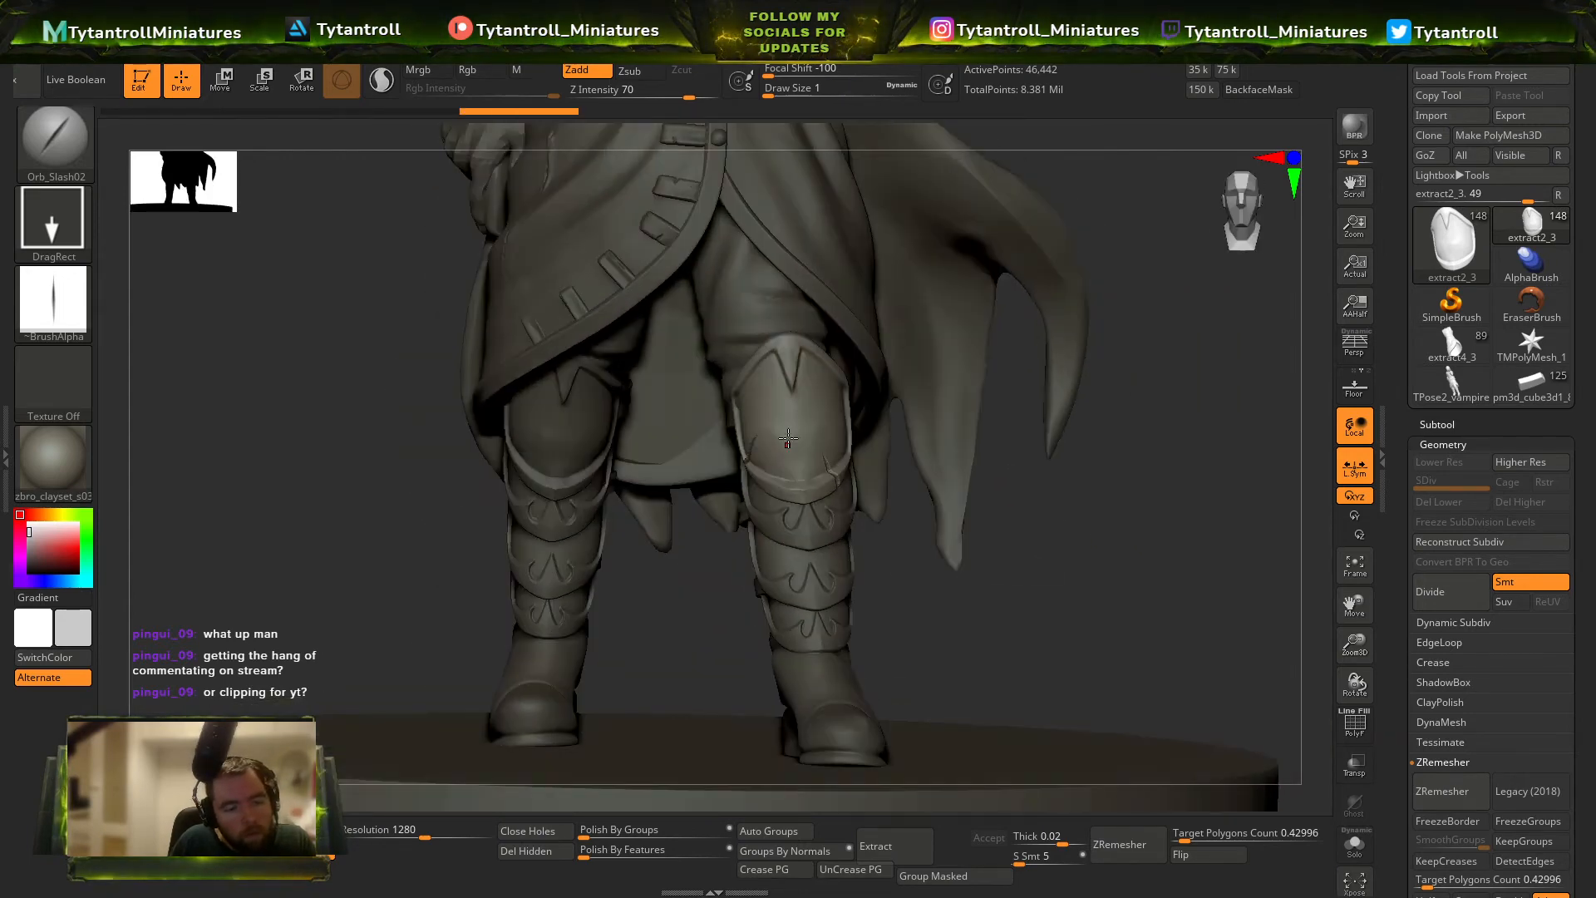
{"action": "key", "text": "ctrl+z"}
Lower the Orb_Slash02 intensity to 23 and slash diagonally across the face of the knee guard.
{"action": "left_click", "coordinate": [638, 94]}
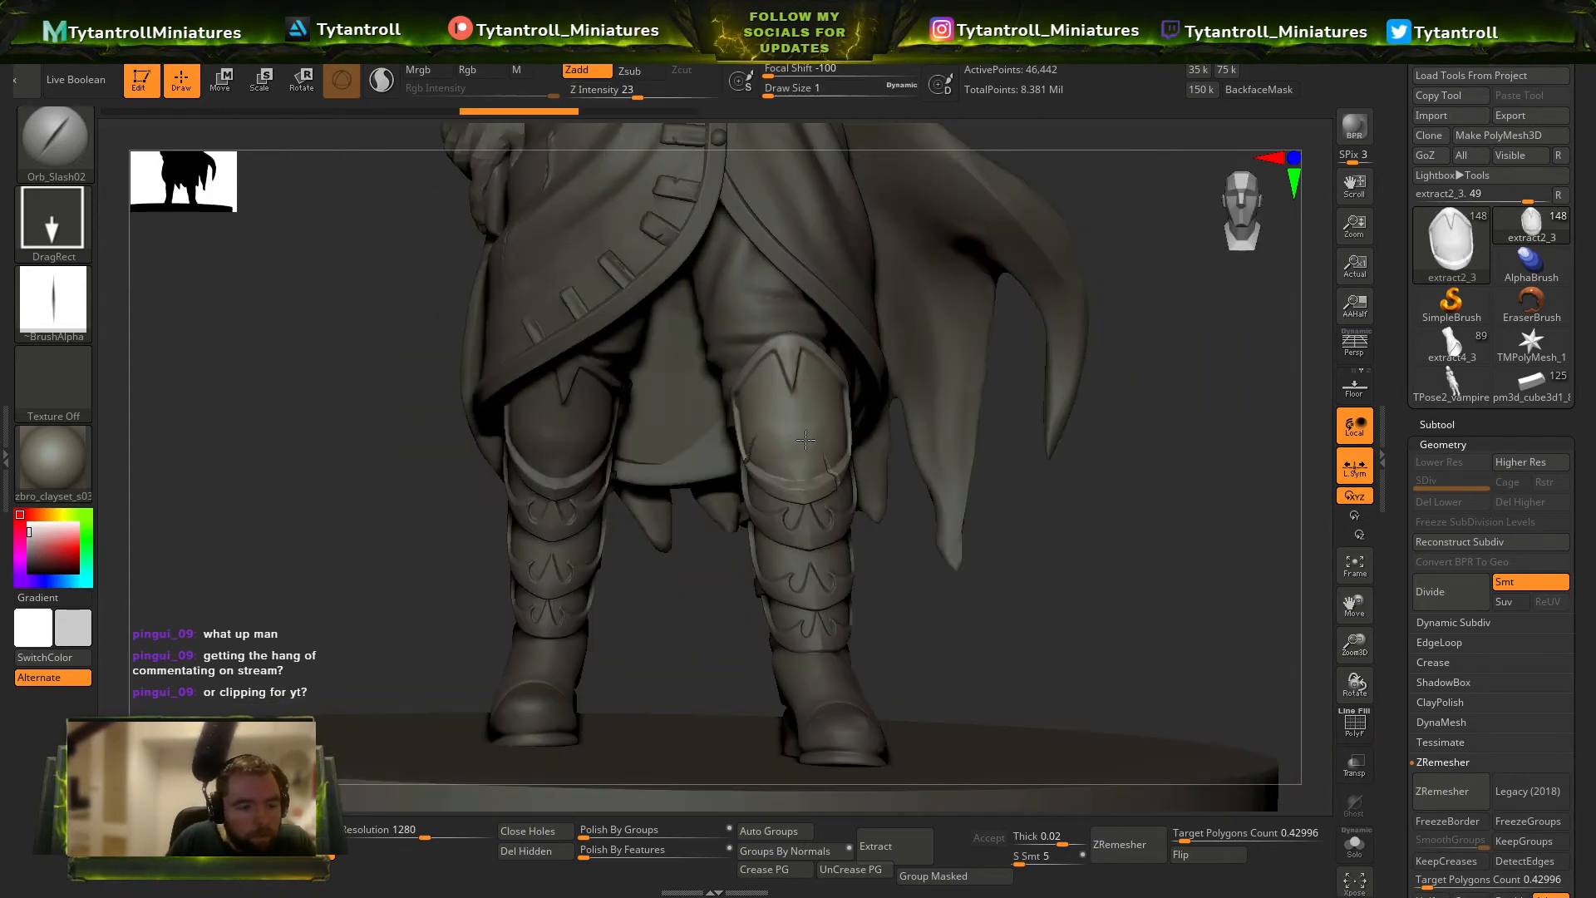
{"action": "right_click_drag", "start_coordinate": [856, 482], "coordinate": [872, 485]}
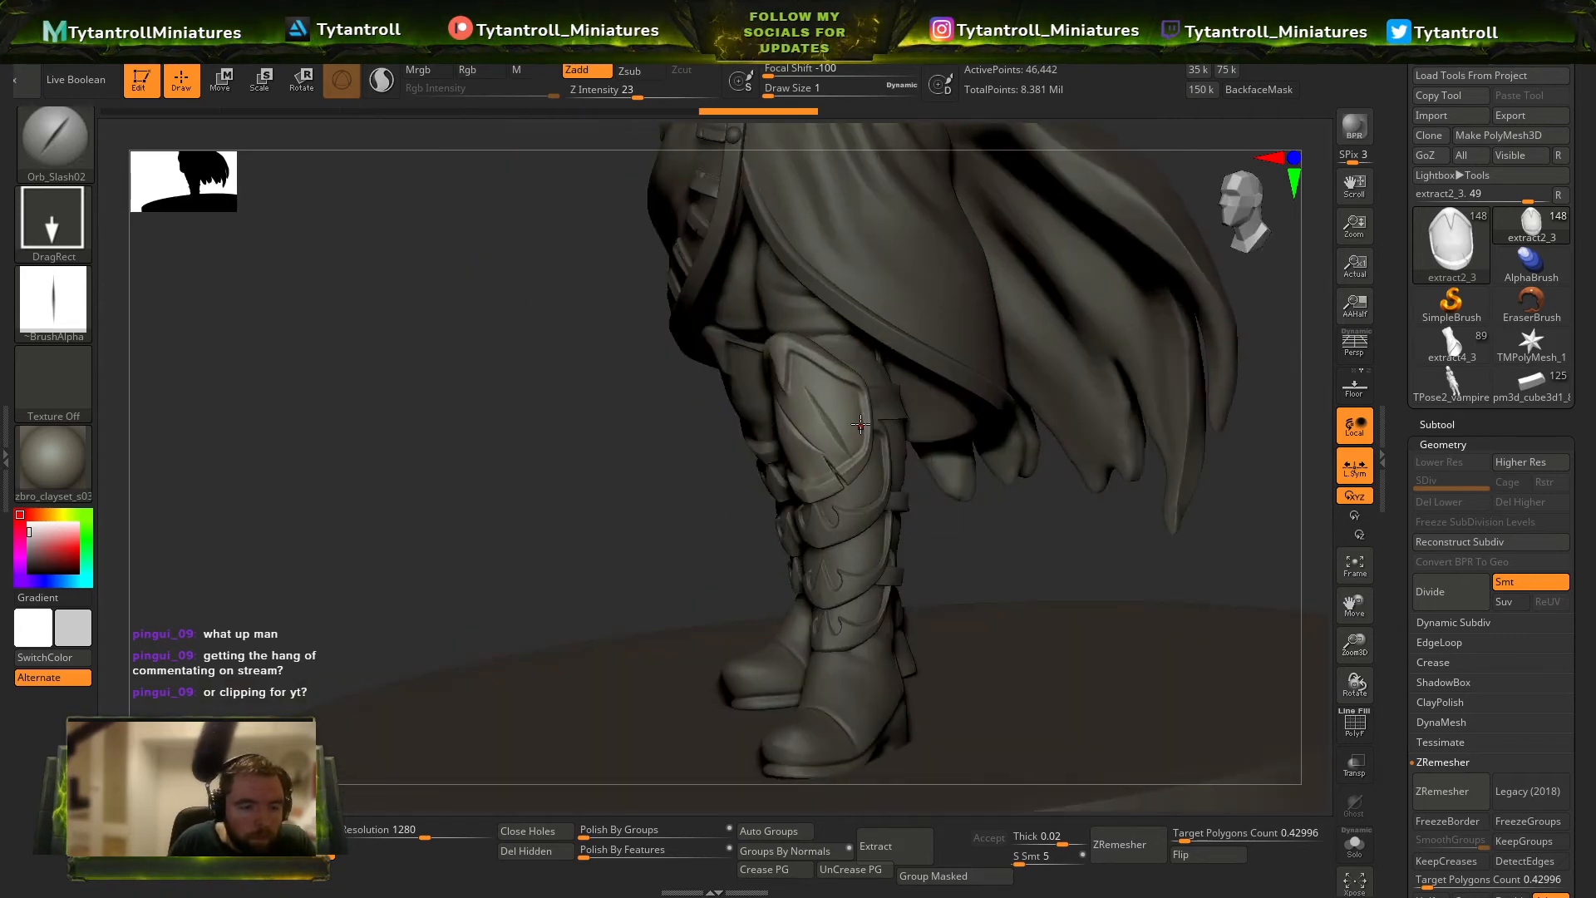
{"action": "key", "text": "ctrl+z"}
{"action": "left_click_drag", "start_coordinate": [861, 424], "coordinate": [861, 402]}
{"action": "right_click_drag", "start_coordinate": [713, 566], "coordinate": [838, 537]}
DynaMesh the upper shin plate below that knee guard at resolution 1360 and cut shallow slashes into it.
{"action": "left_click", "coordinate": [866, 519], "text": "alt"}
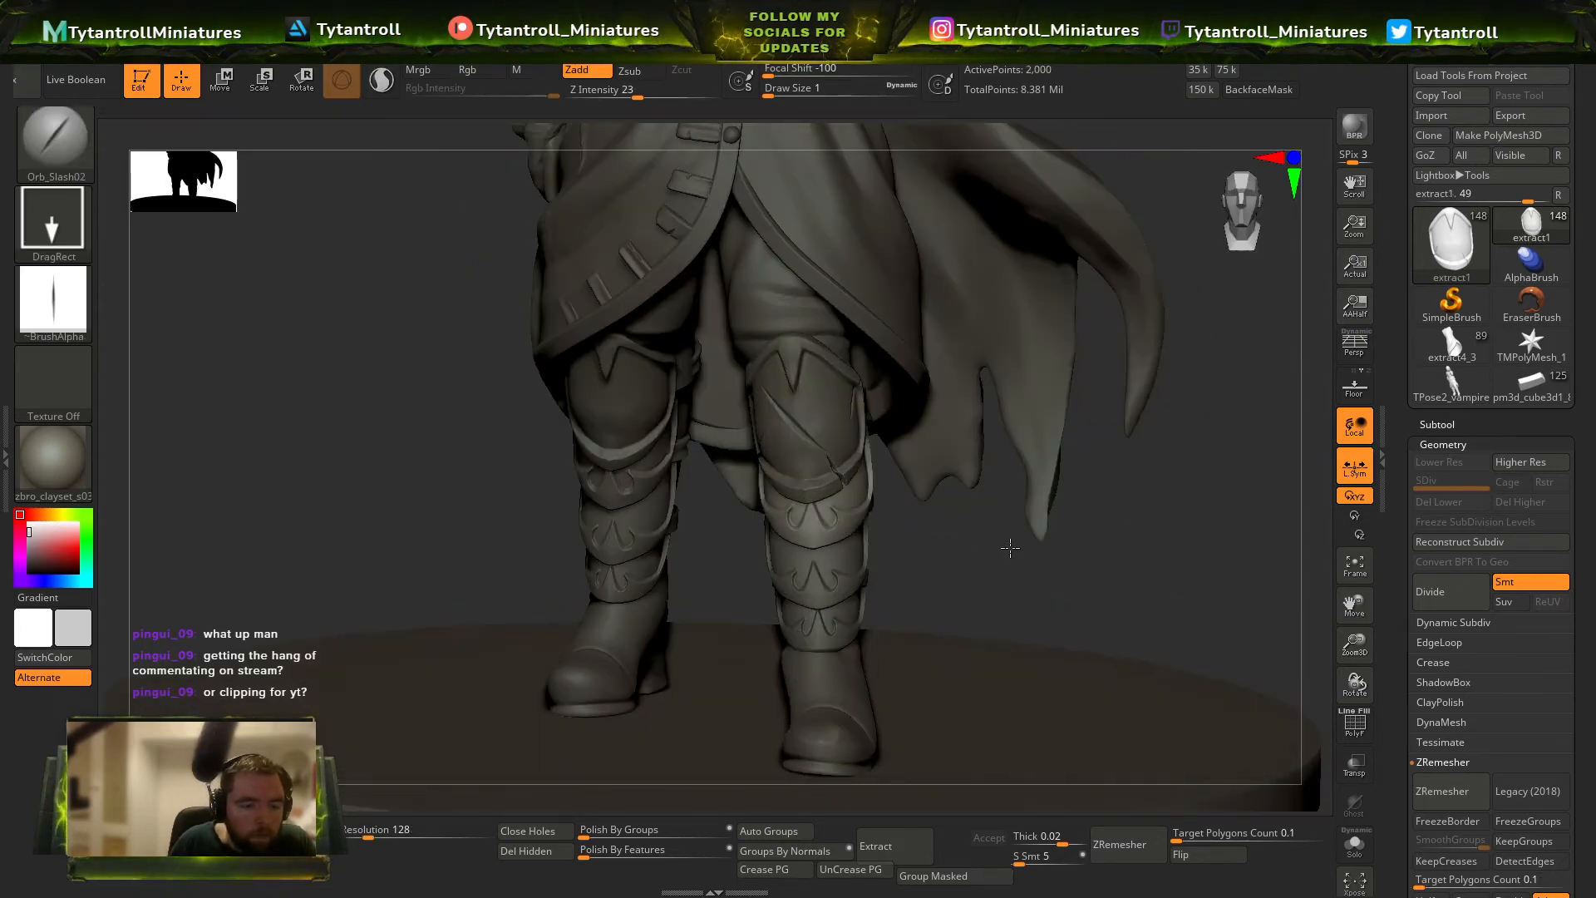
{"action": "right_click_drag", "start_coordinate": [1011, 547], "coordinate": [1044, 549]}
{"action": "left_click_drag", "start_coordinate": [368, 838], "coordinate": [423, 843]}
{"action": "right_click_drag", "start_coordinate": [1050, 511], "coordinate": [852, 524]}
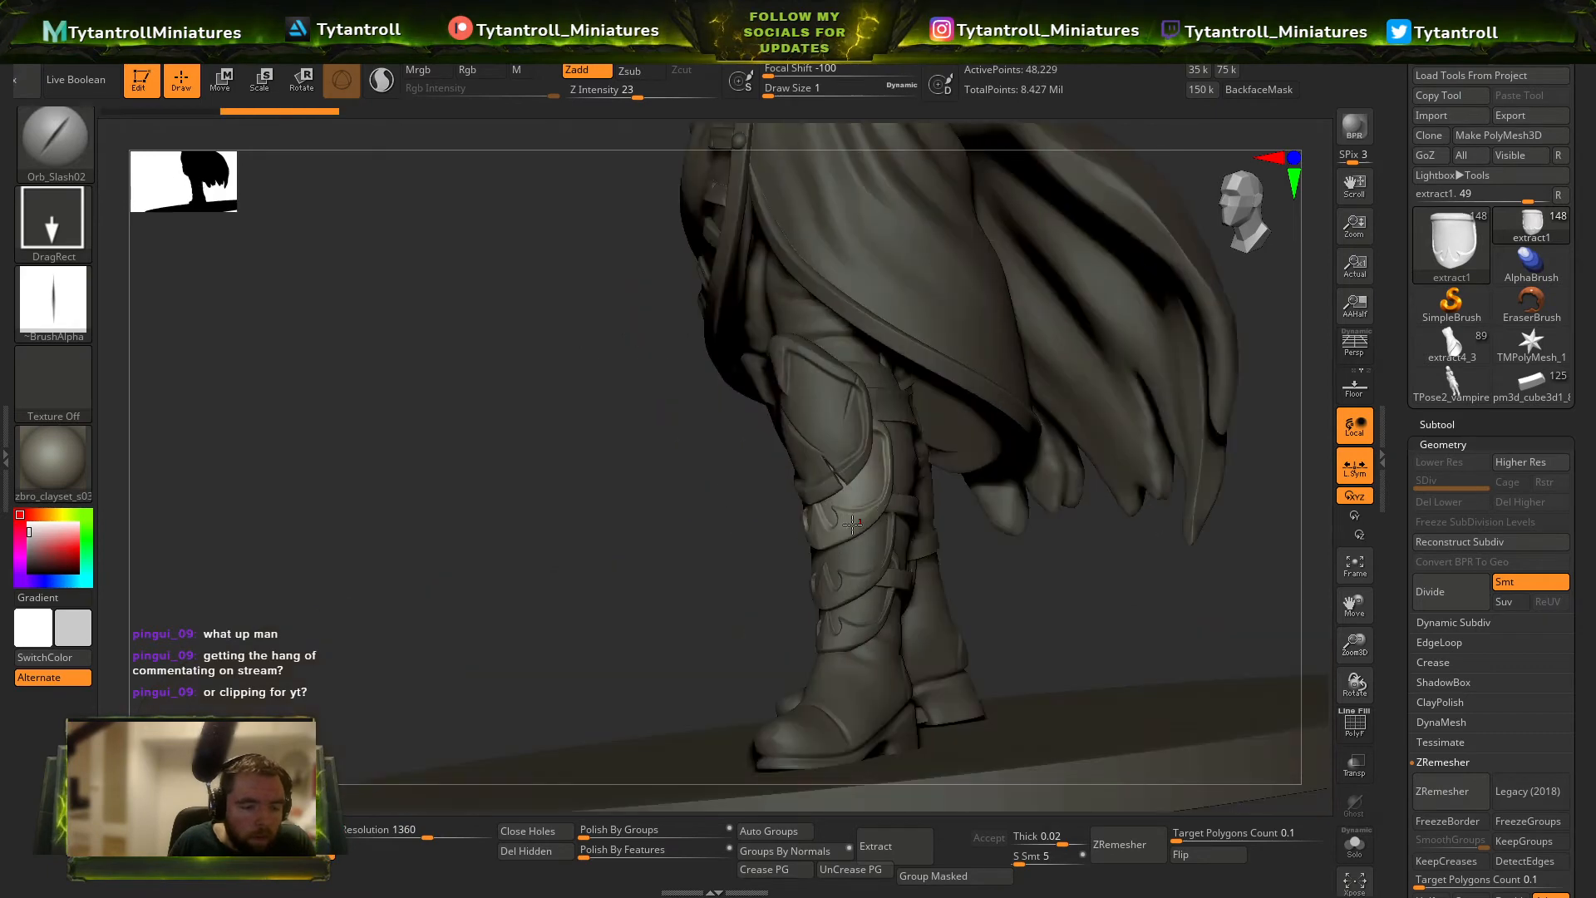
{"action": "right_click_drag", "start_coordinate": [993, 552], "coordinate": [1083, 530]}
{"action": "right_click_drag", "start_coordinate": [941, 570], "coordinate": [938, 586]}
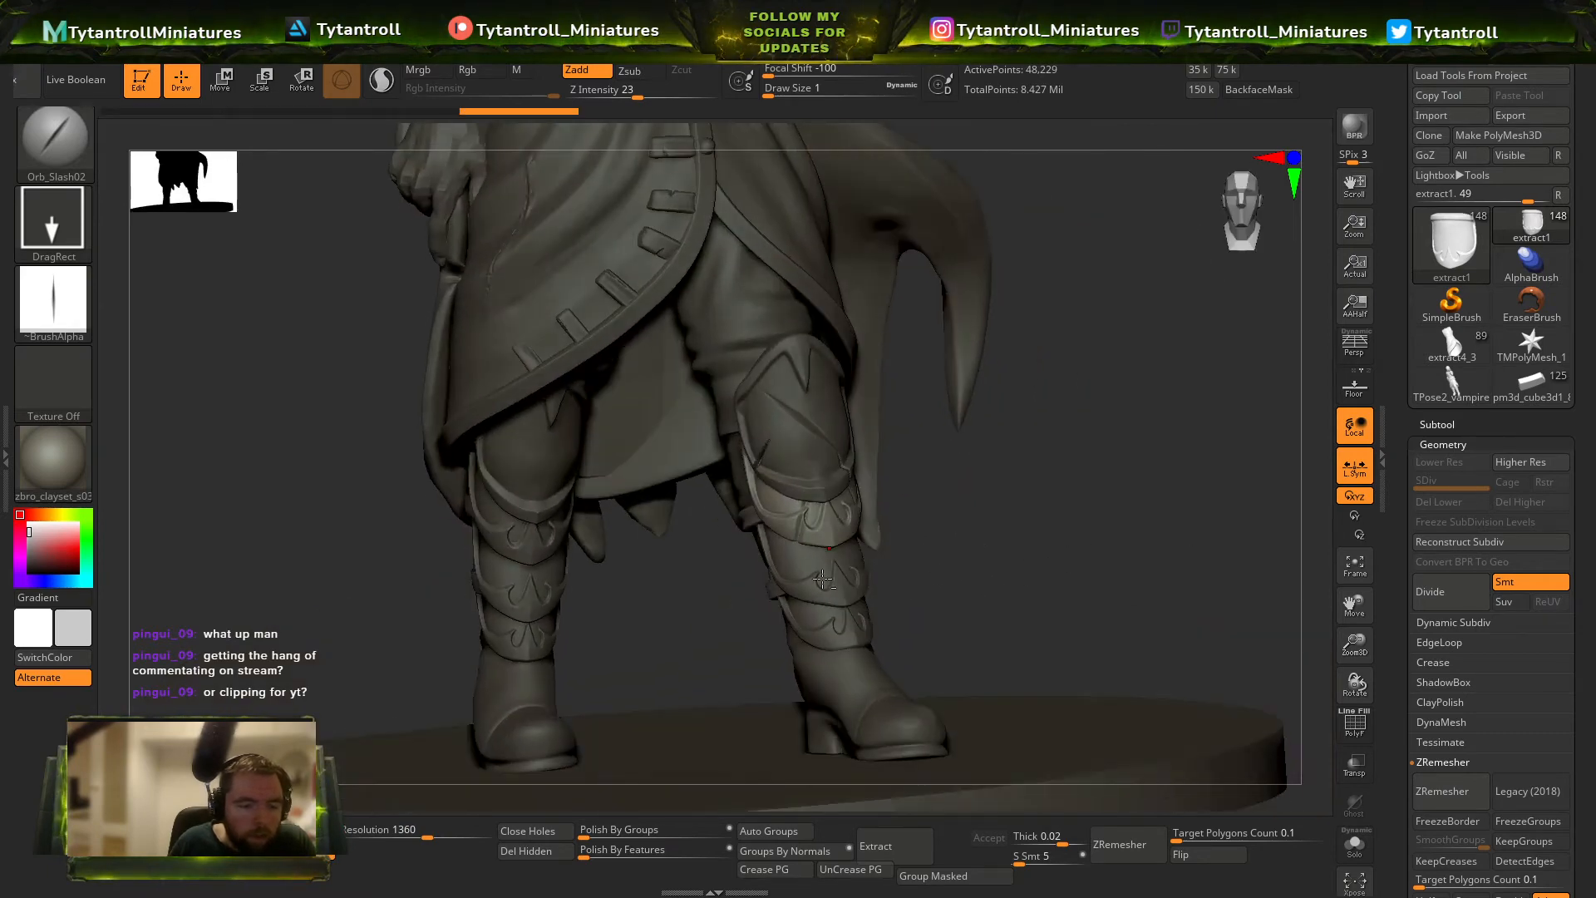
DynaMesh the middle shin plate on the same leg at a higher resolution and slash its surface.
{"action": "left_click", "coordinate": [829, 585], "text": "alt"}
{"action": "left_click_drag", "start_coordinate": [368, 836], "coordinate": [447, 828]}
{"action": "right_click_drag", "start_coordinate": [970, 525], "coordinate": [906, 573]}
Raise the brush intensity to 45, DynaMesh the lowest shin plate at resolution 2504, and cut slashes into its face and edges.
{"action": "left_click", "coordinate": [665, 94]}
{"action": "left_click", "coordinate": [843, 616], "text": "alt"}
{"action": "left_click", "coordinate": [456, 834]}
{"action": "left_click_drag", "start_coordinate": [307, 524], "coordinate": [335, 554], "text": "ctrl"}
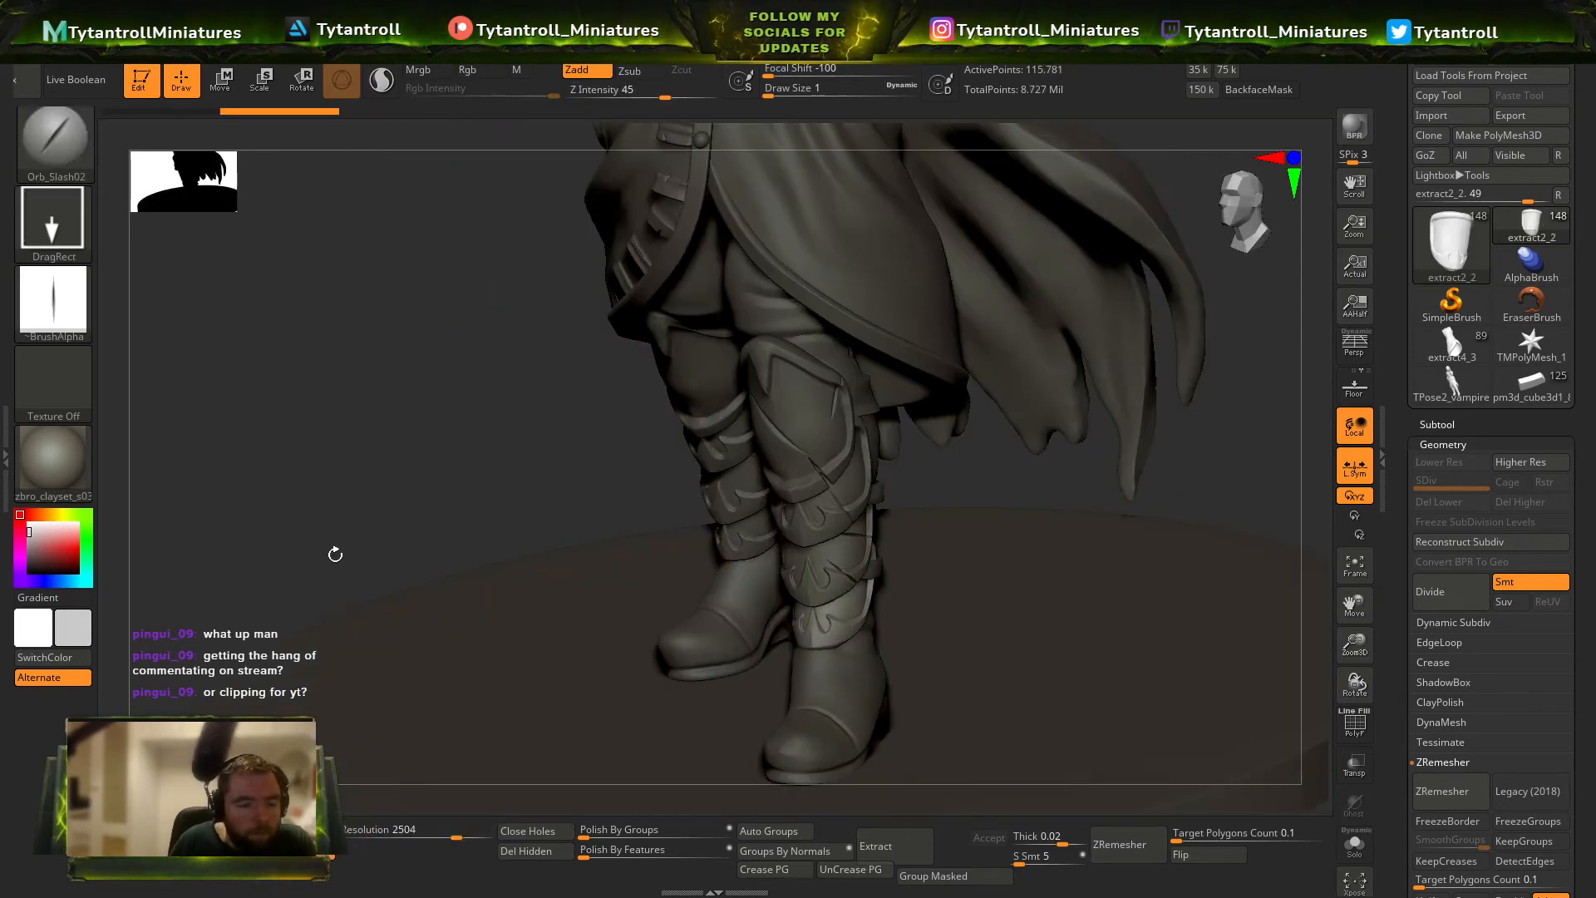
{"action": "right_click_drag", "start_coordinate": [894, 559], "coordinate": [993, 568]}
{"action": "left_click_drag", "start_coordinate": [778, 631], "coordinate": [781, 650]}
{"action": "mouse_move", "coordinate": [939, 582]}
{"action": "right_mouse_down"}
{"action": "mouse_move", "coordinate": [978, 584]}
{"action": "mouse_move", "coordinate": [788, 622]}
{"action": "right_mouse_up"}
{"action": "right_click_drag", "start_coordinate": [887, 562], "coordinate": [865, 673]}
DynaMesh the knee guard on the sword side's leg at resolution 1384 and cut slashes into its rim and face.
{"action": "left_click", "coordinate": [857, 680], "text": "alt"}
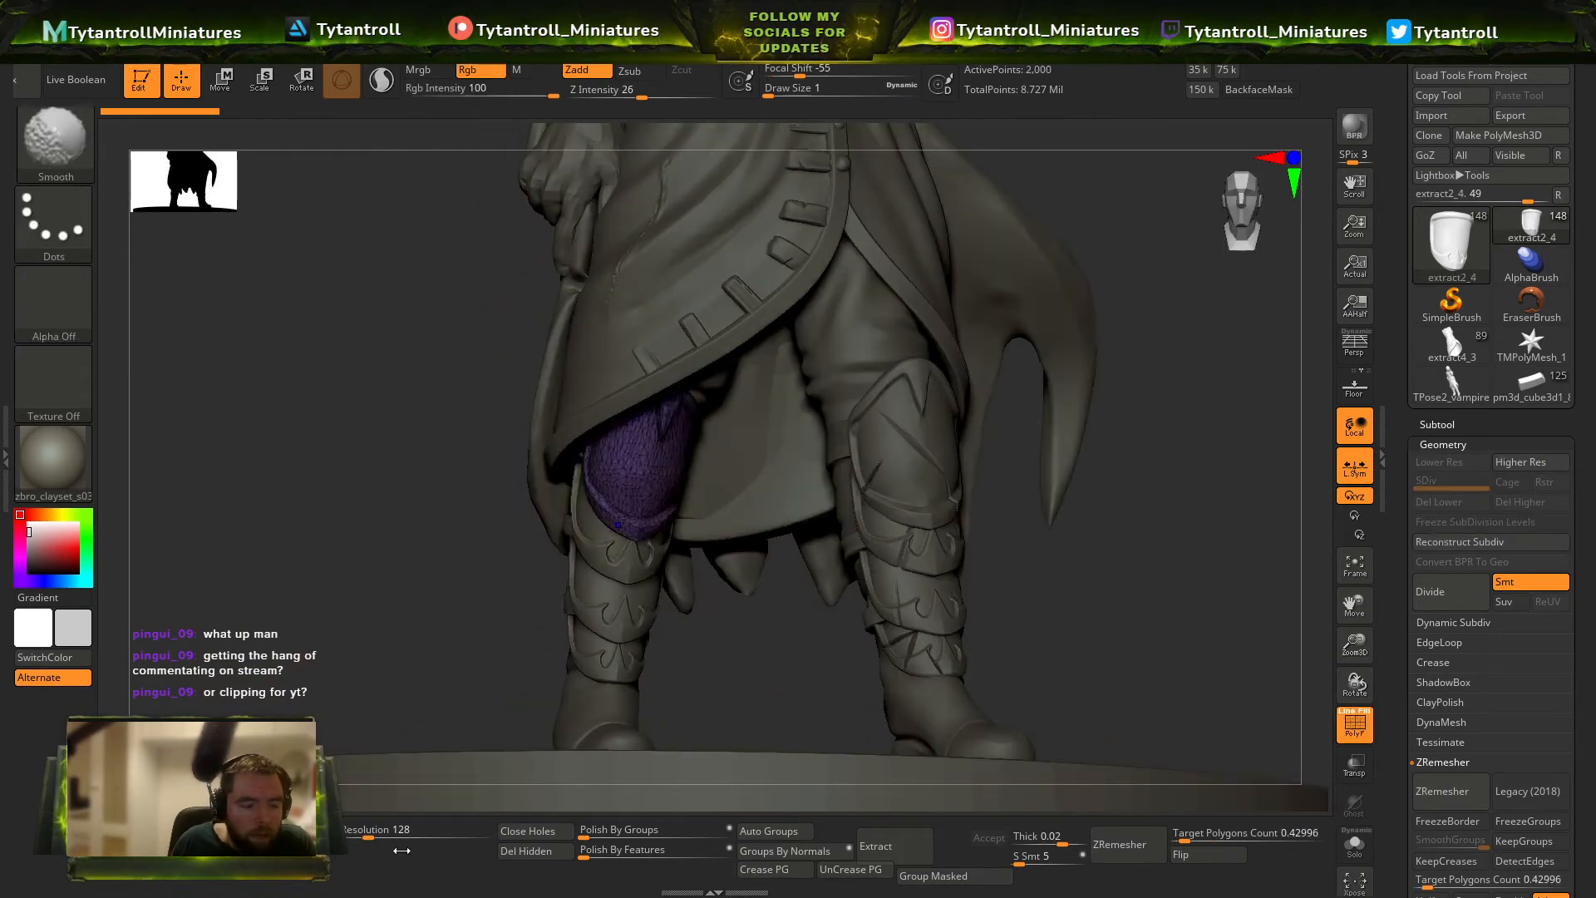
{"action": "key", "text": "shift+f"}
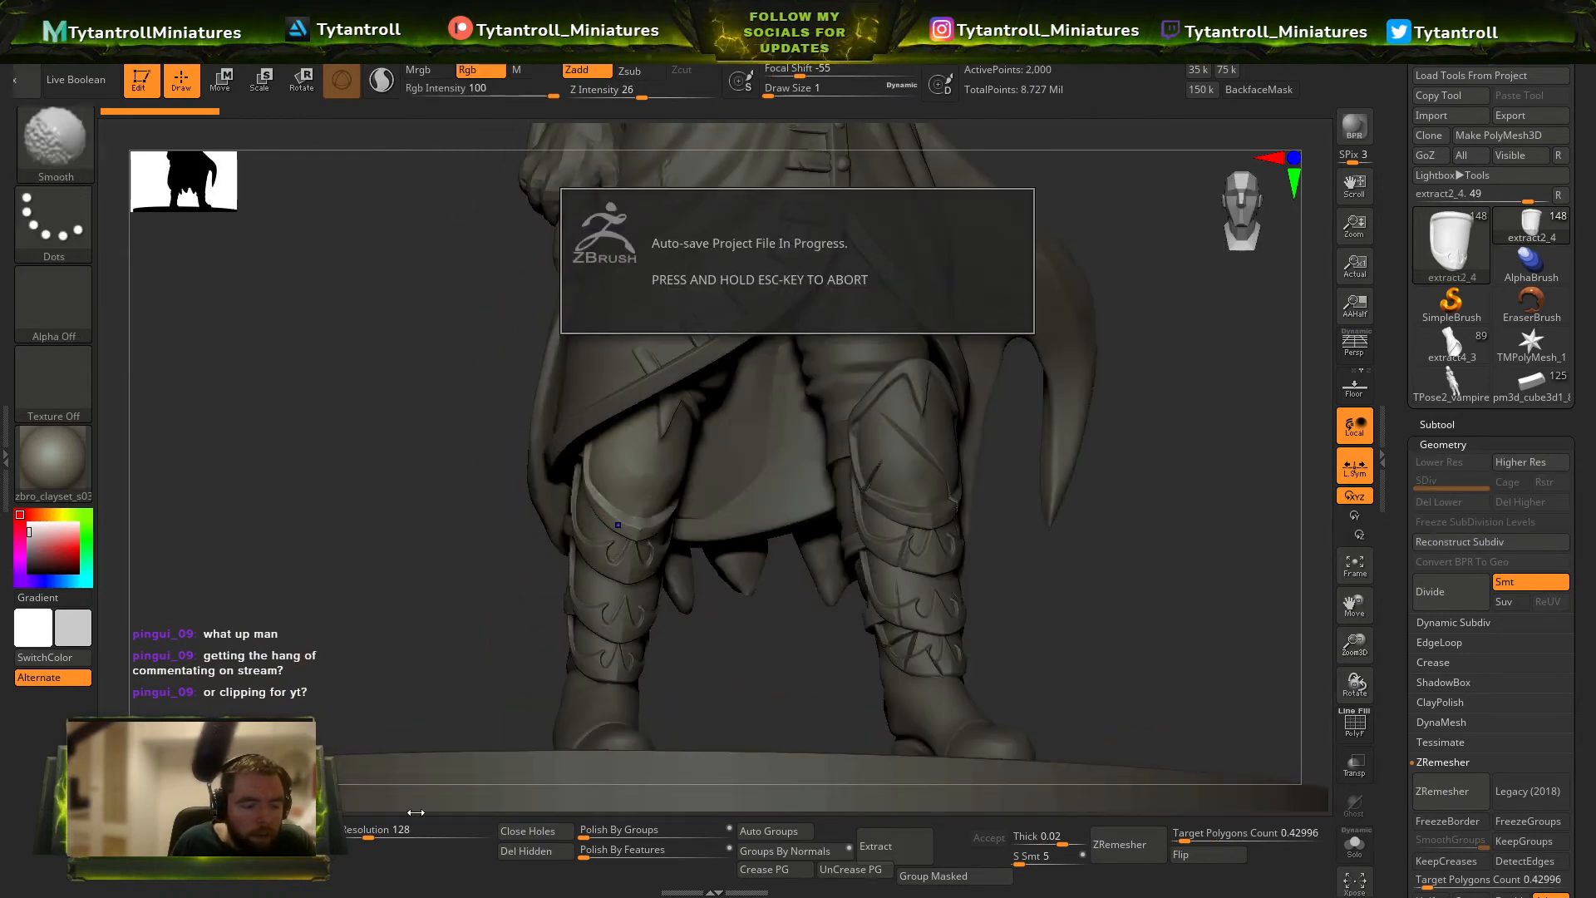
{"action": "left_click", "coordinate": [422, 829]}
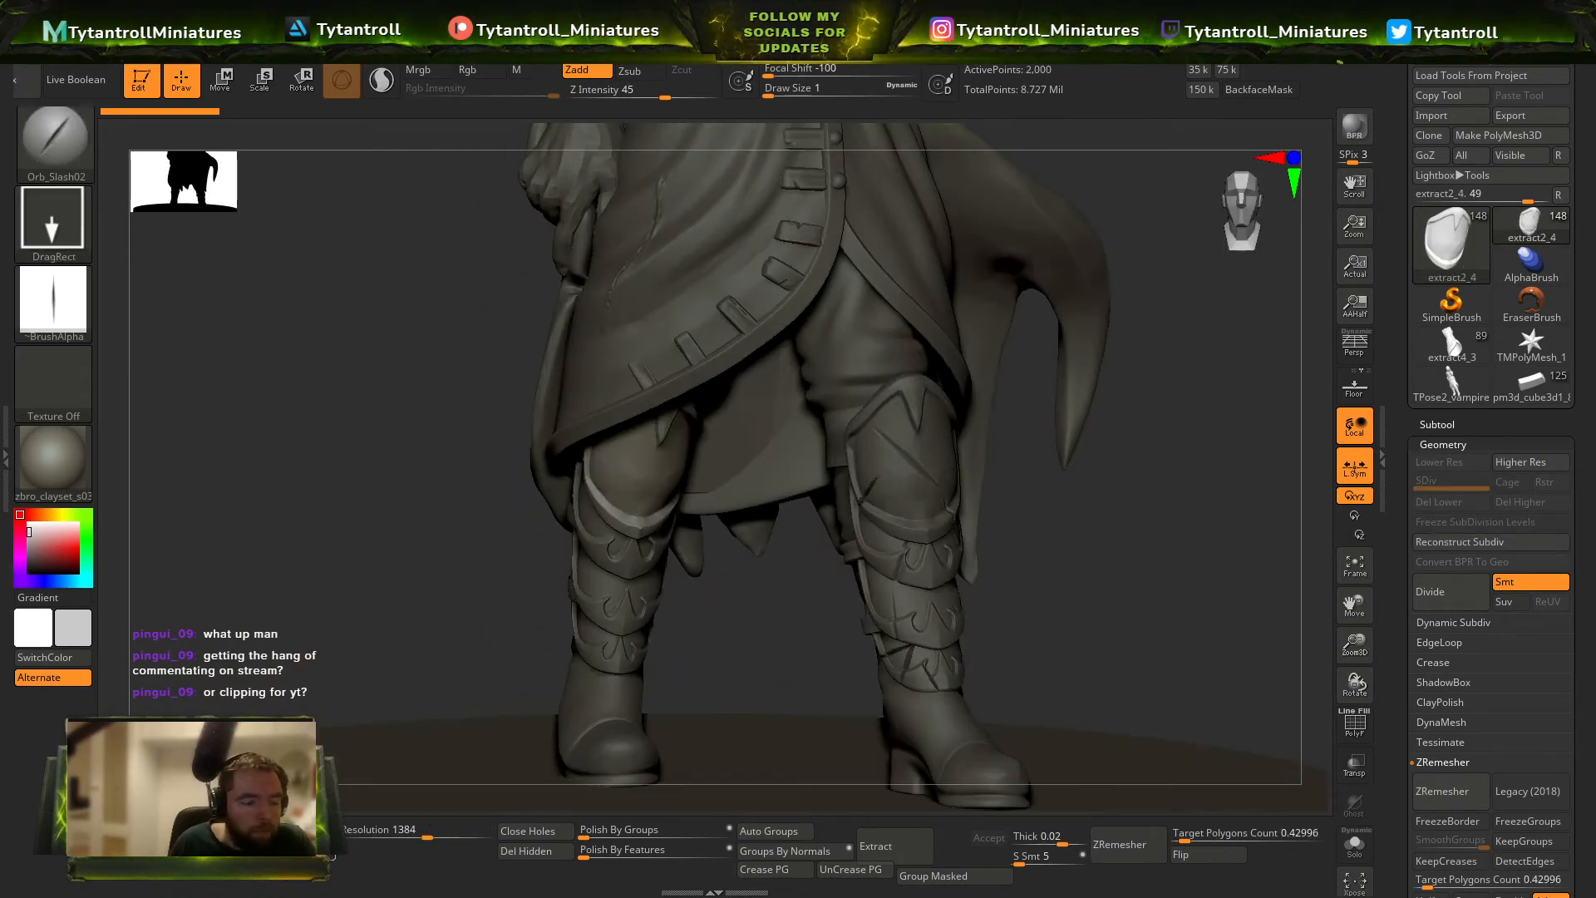
{"action": "right_click_drag", "start_coordinate": [622, 486], "coordinate": [598, 480]}
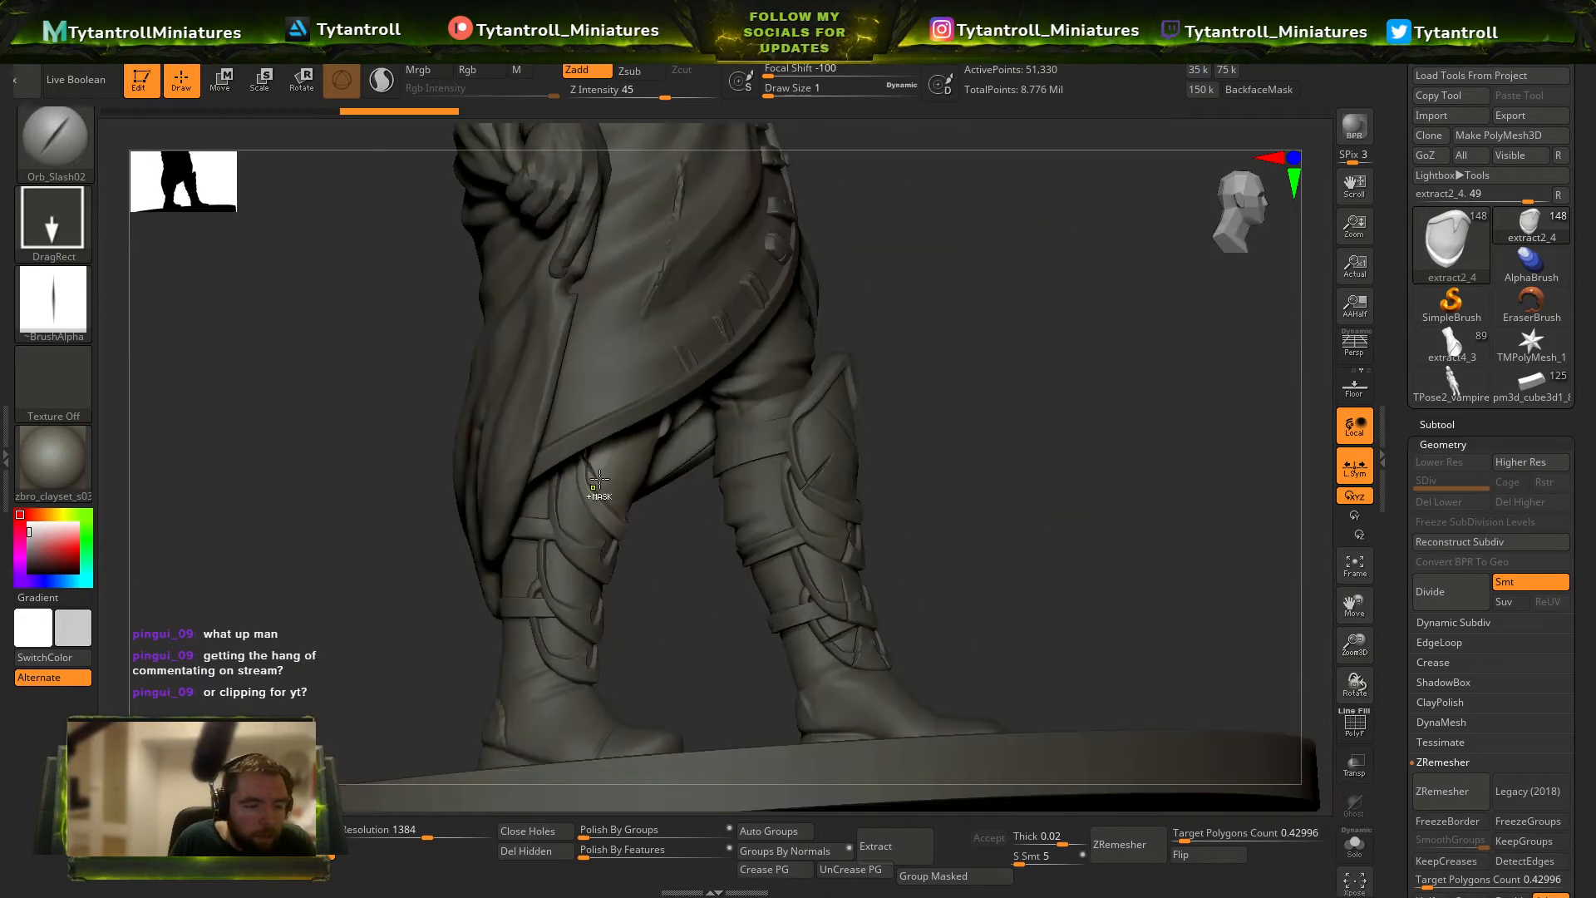
{"action": "left_click_drag", "start_coordinate": [979, 356], "coordinate": [617, 519]}
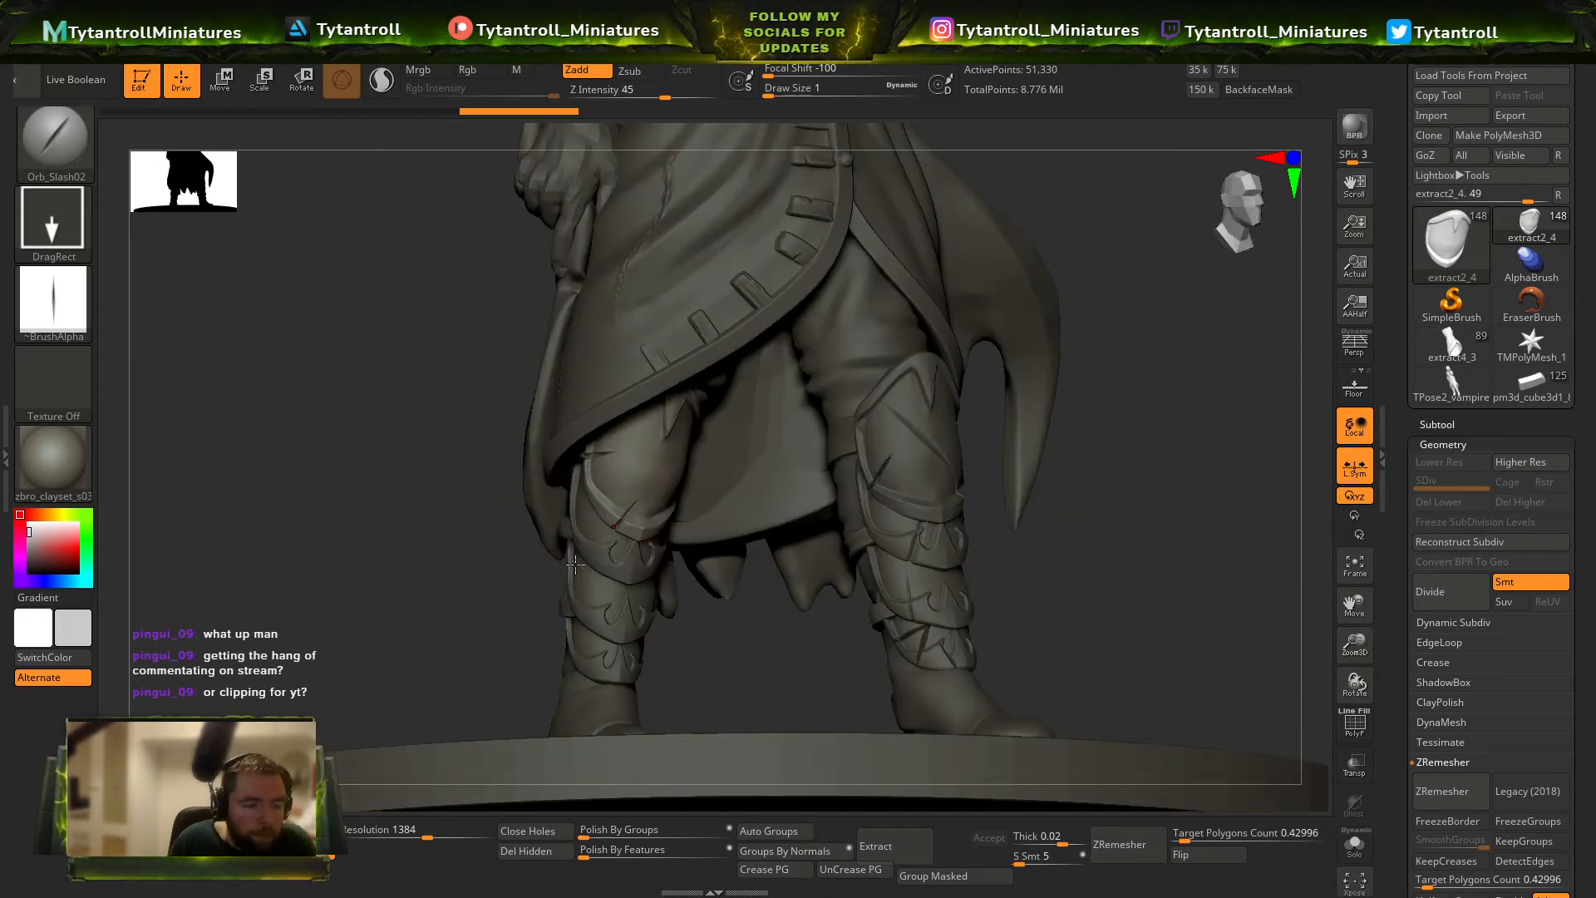
{"action": "right_click_drag", "start_coordinate": [575, 563], "coordinate": [541, 575]}
DynaMesh the upper shin plate on the sword side's leg at resolution 936 and slash its edges with Orb_Slash02.
{"action": "left_click", "coordinate": [536, 577], "text": "alt"}
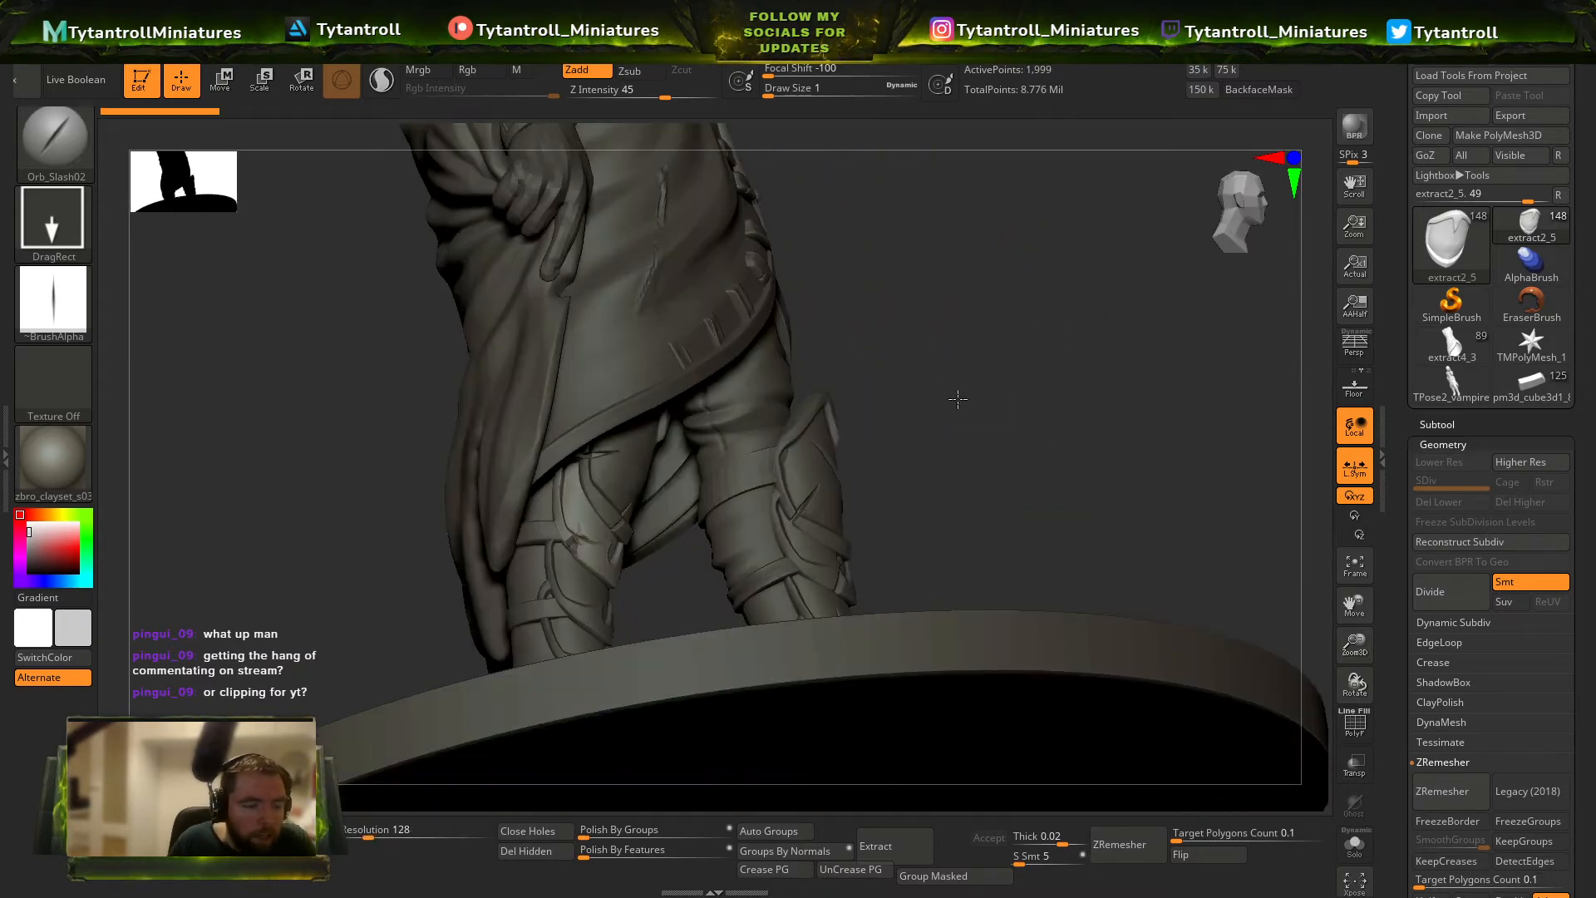
{"action": "right_click_drag", "start_coordinate": [957, 399], "coordinate": [552, 677]}
{"action": "left_click", "coordinate": [582, 516], "text": "alt"}
{"action": "key", "text": "shift+f"}
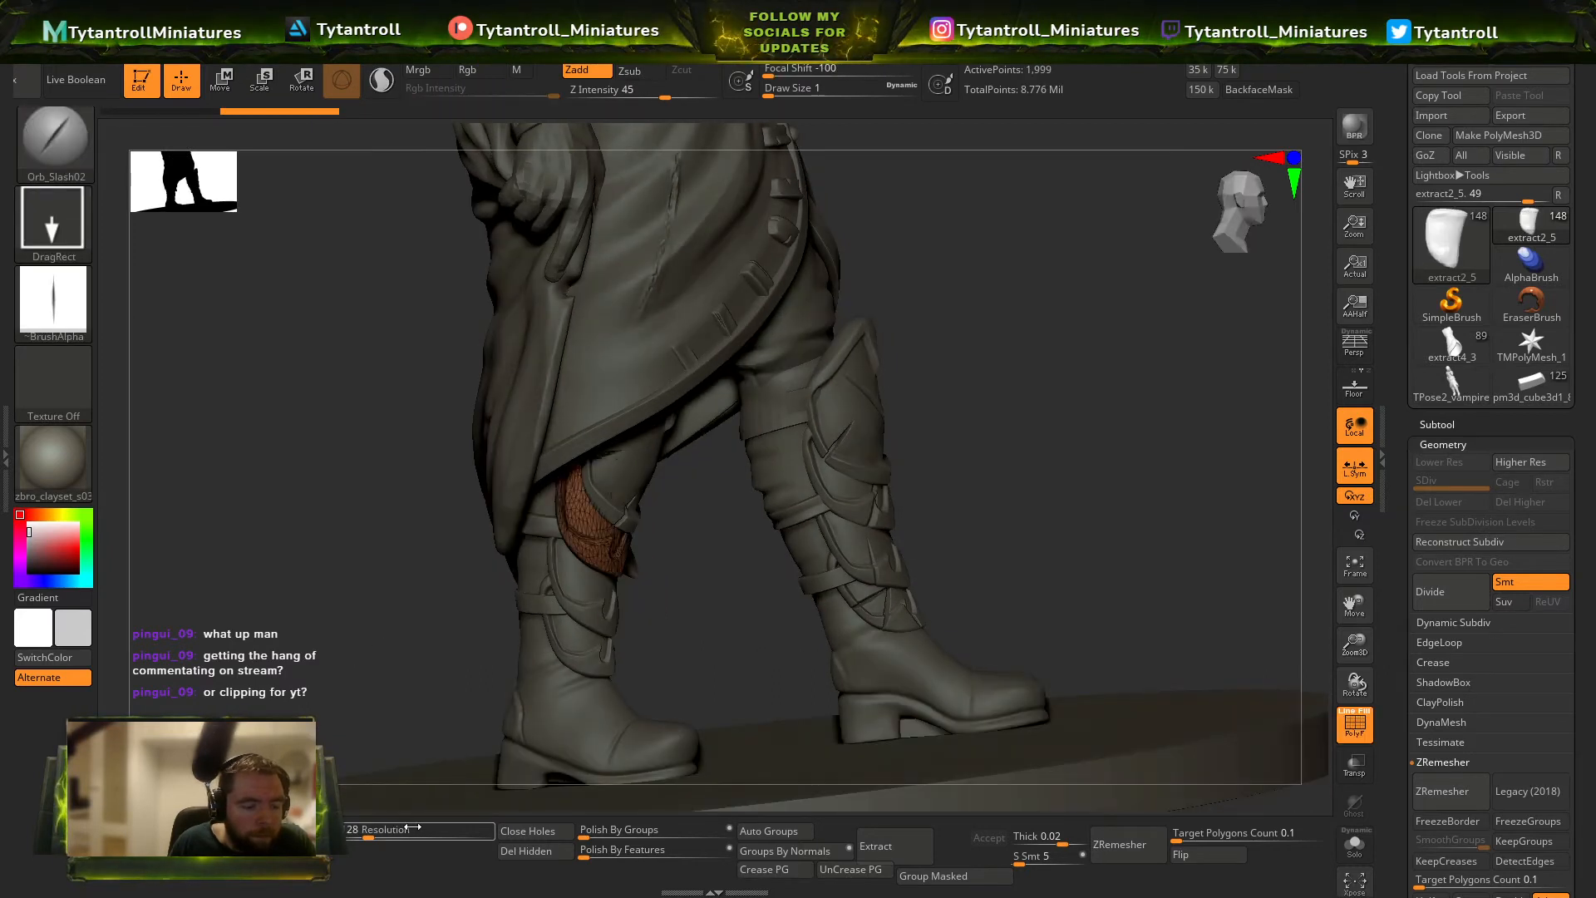
{"action": "left_click", "coordinate": [413, 830]}
{"action": "key", "text": "shift+f"}
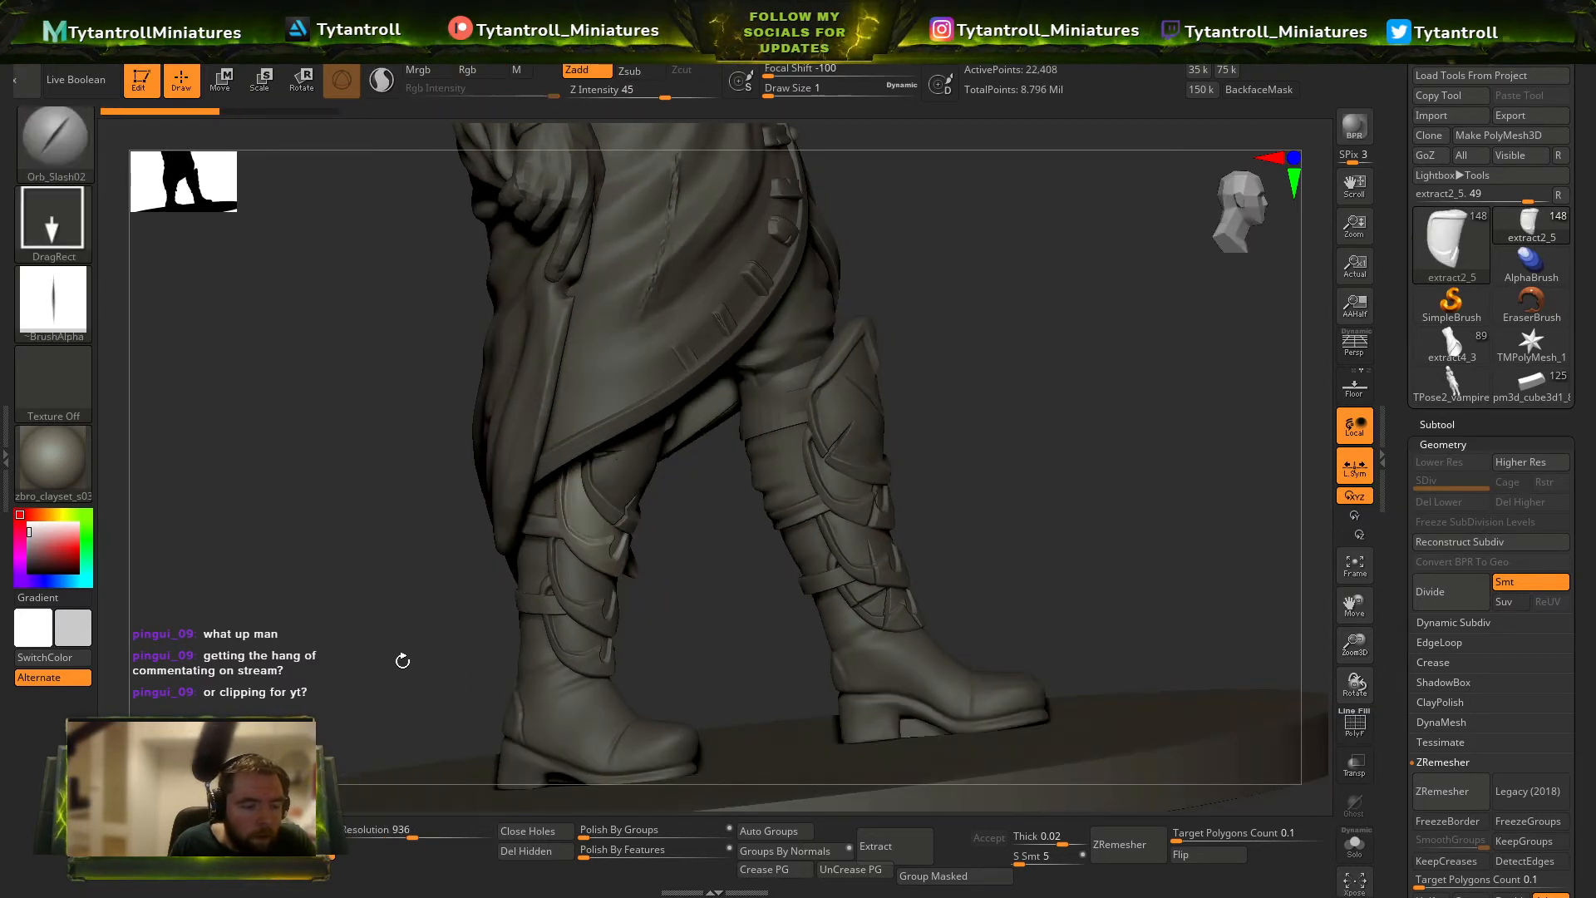
{"action": "right_click_drag", "start_coordinate": [402, 660], "coordinate": [550, 544]}
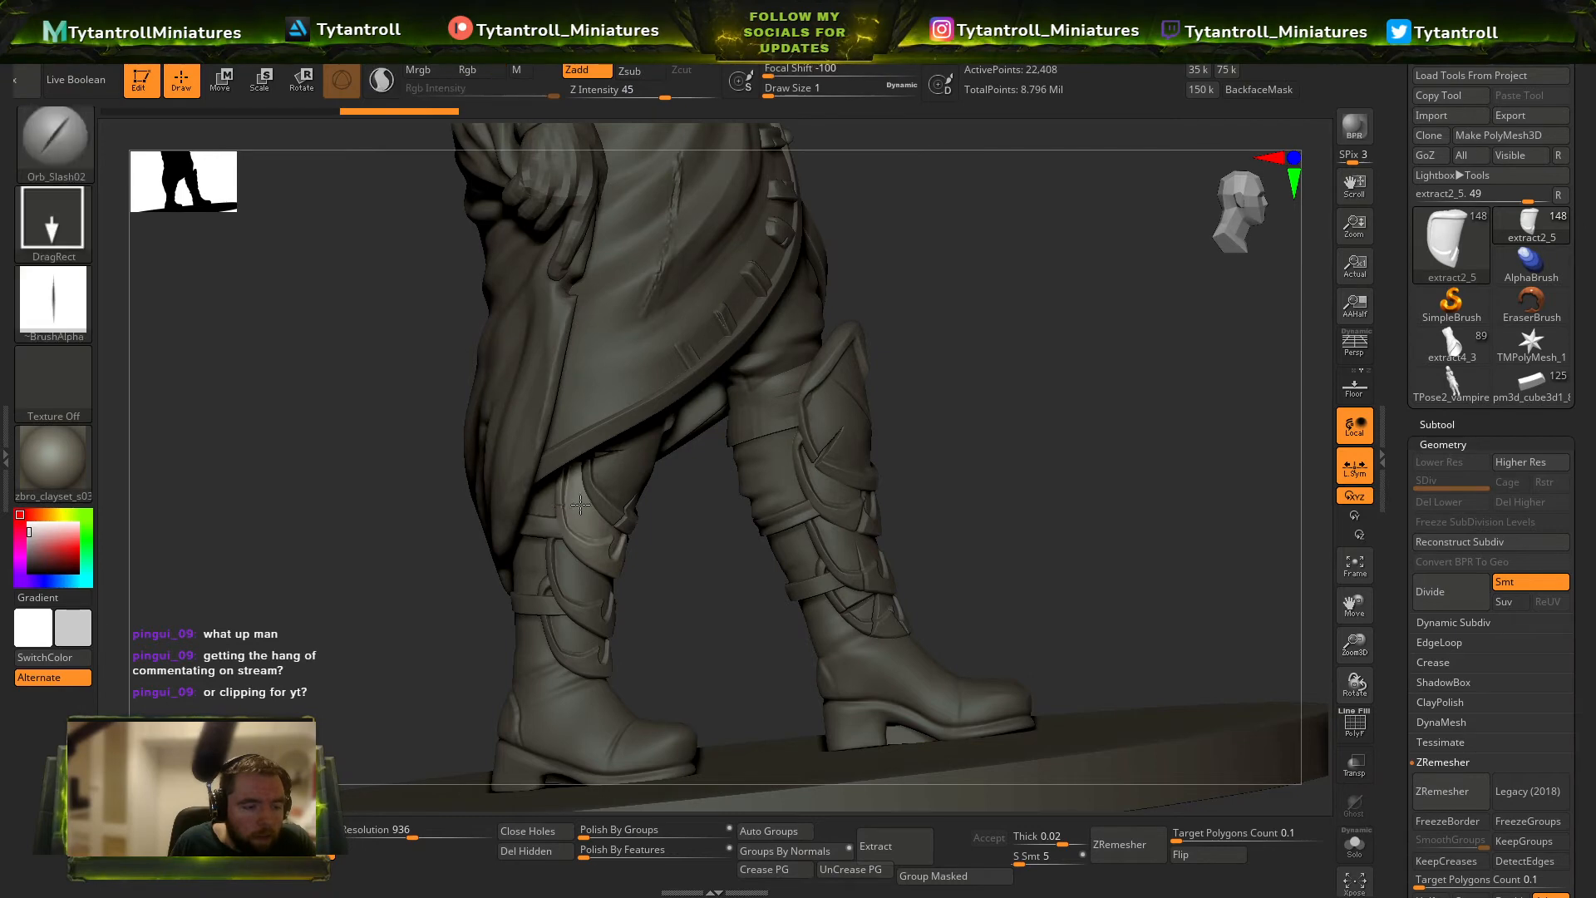
{"action": "right_click_drag", "start_coordinate": [609, 491], "coordinate": [644, 621]}
DynaMesh the middle shin plate on the sword side's leg at resolution 2288 and cut slashes into its edges and face.
{"action": "left_click", "coordinate": [616, 597], "text": "alt"}
{"action": "left_click_drag", "start_coordinate": [498, 768], "coordinate": [481, 788], "text": "ctrl"}
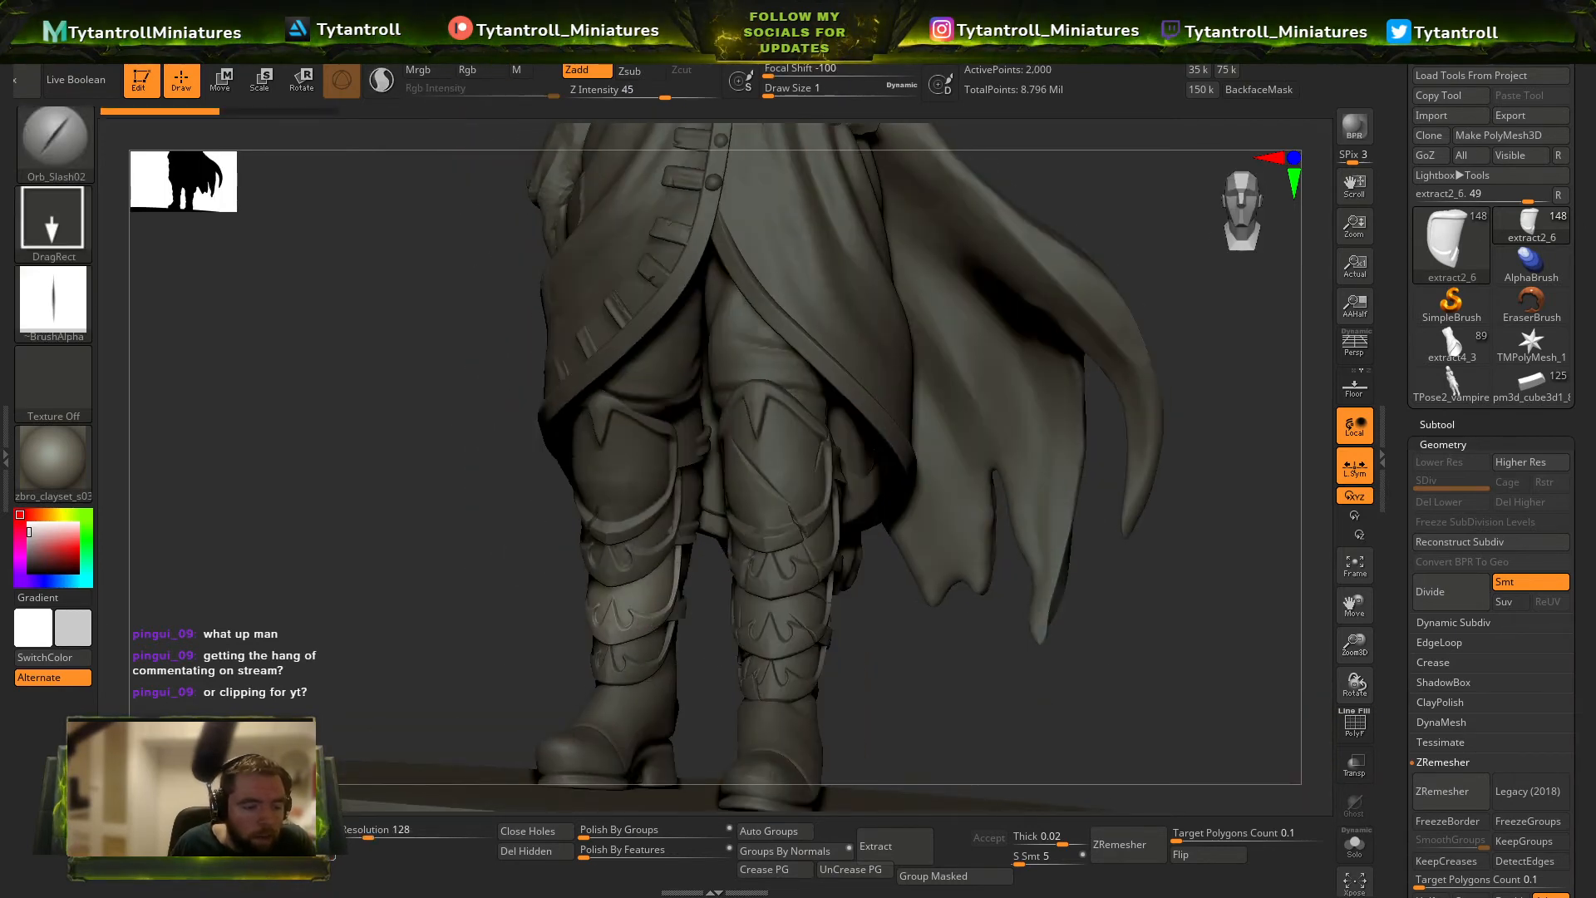
{"action": "key", "text": "ctrl+z"}
{"action": "left_click", "coordinate": [451, 833]}
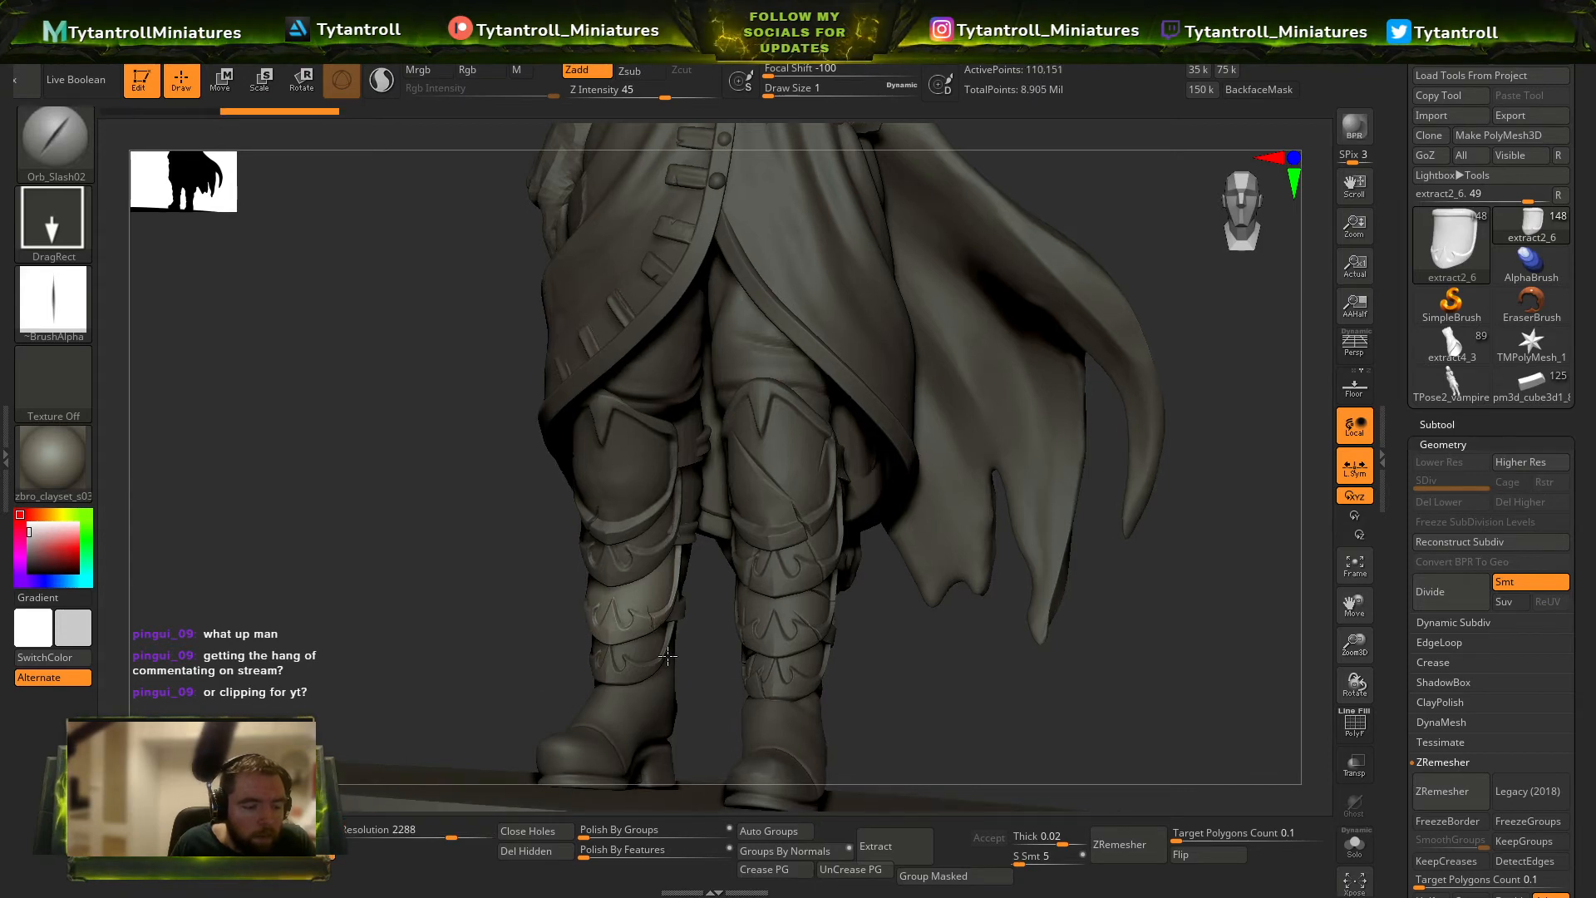
{"action": "right_click_drag", "start_coordinate": [696, 659], "coordinate": [674, 577]}
{"action": "right_click_drag", "start_coordinate": [812, 616], "coordinate": [688, 577]}
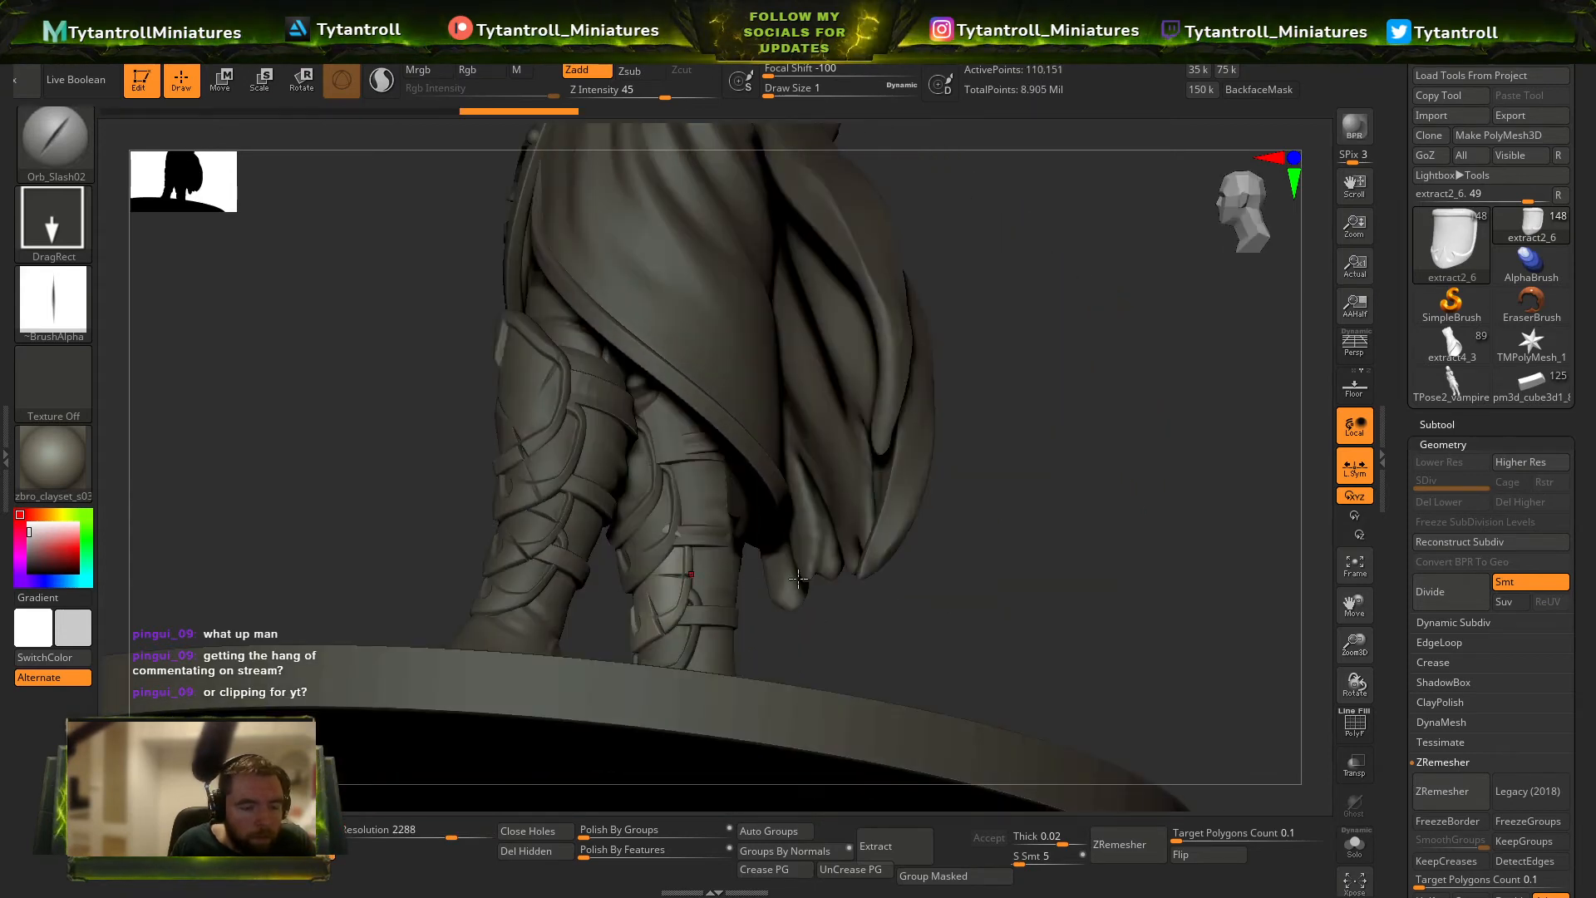
{"action": "mouse_move", "coordinate": [798, 580]}
{"action": "right_mouse_down"}
{"action": "mouse_move", "coordinate": [690, 647]}
{"action": "mouse_move", "coordinate": [606, 631]}
{"action": "right_mouse_up"}
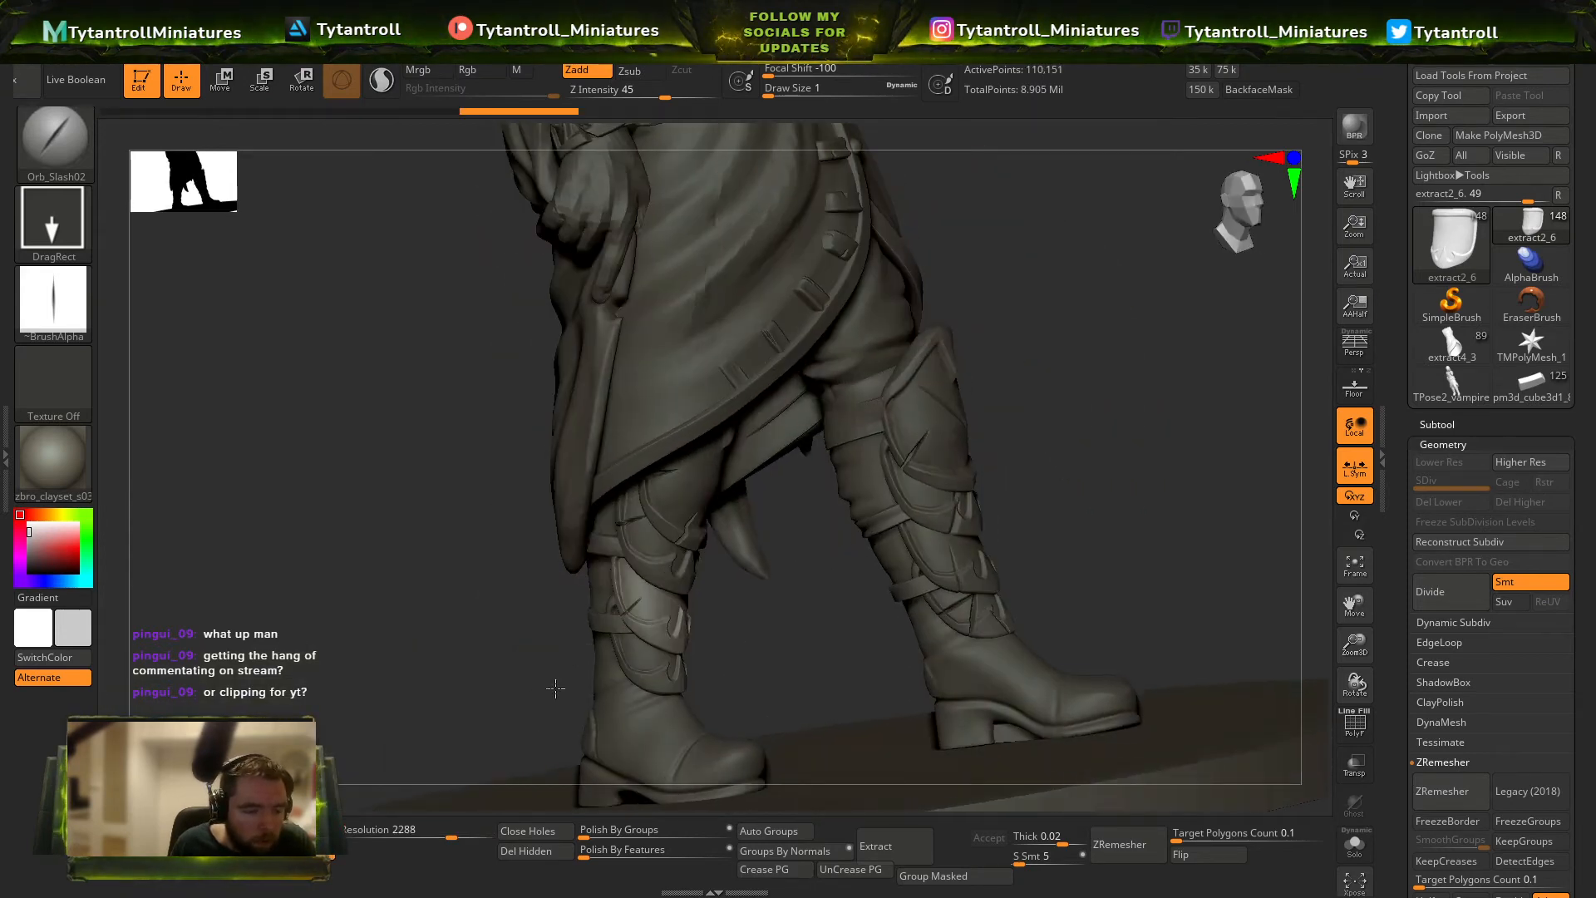
{"action": "right_click_drag", "start_coordinate": [555, 688], "coordinate": [608, 689]}
DynaMesh the lowest shin plate on the sword side's leg at resolution 1888 and cut slashes into it.
{"action": "left_click", "coordinate": [626, 688], "text": "alt"}
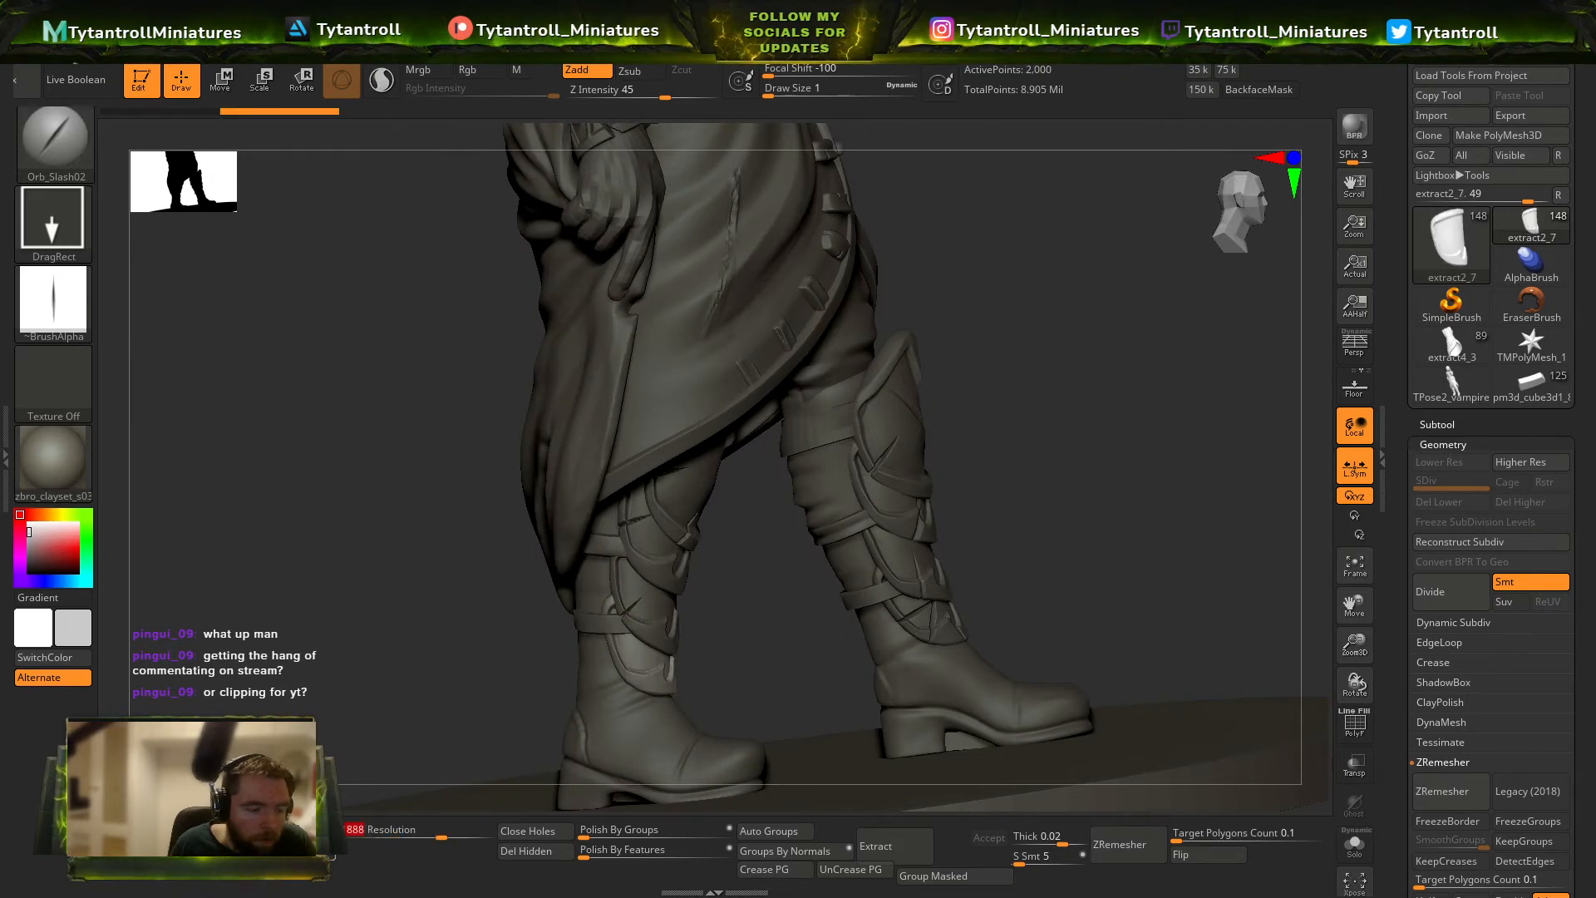
{"action": "right_click_drag", "start_coordinate": [783, 661], "coordinate": [621, 681]}
{"action": "mouse_move", "coordinate": [749, 651]}
{"action": "right_mouse_down"}
{"action": "mouse_move", "coordinate": [672, 685]}
{"action": "mouse_move", "coordinate": [744, 679]}
{"action": "mouse_move", "coordinate": [701, 672]}
{"action": "mouse_move", "coordinate": [754, 647]}
{"action": "right_mouse_up"}
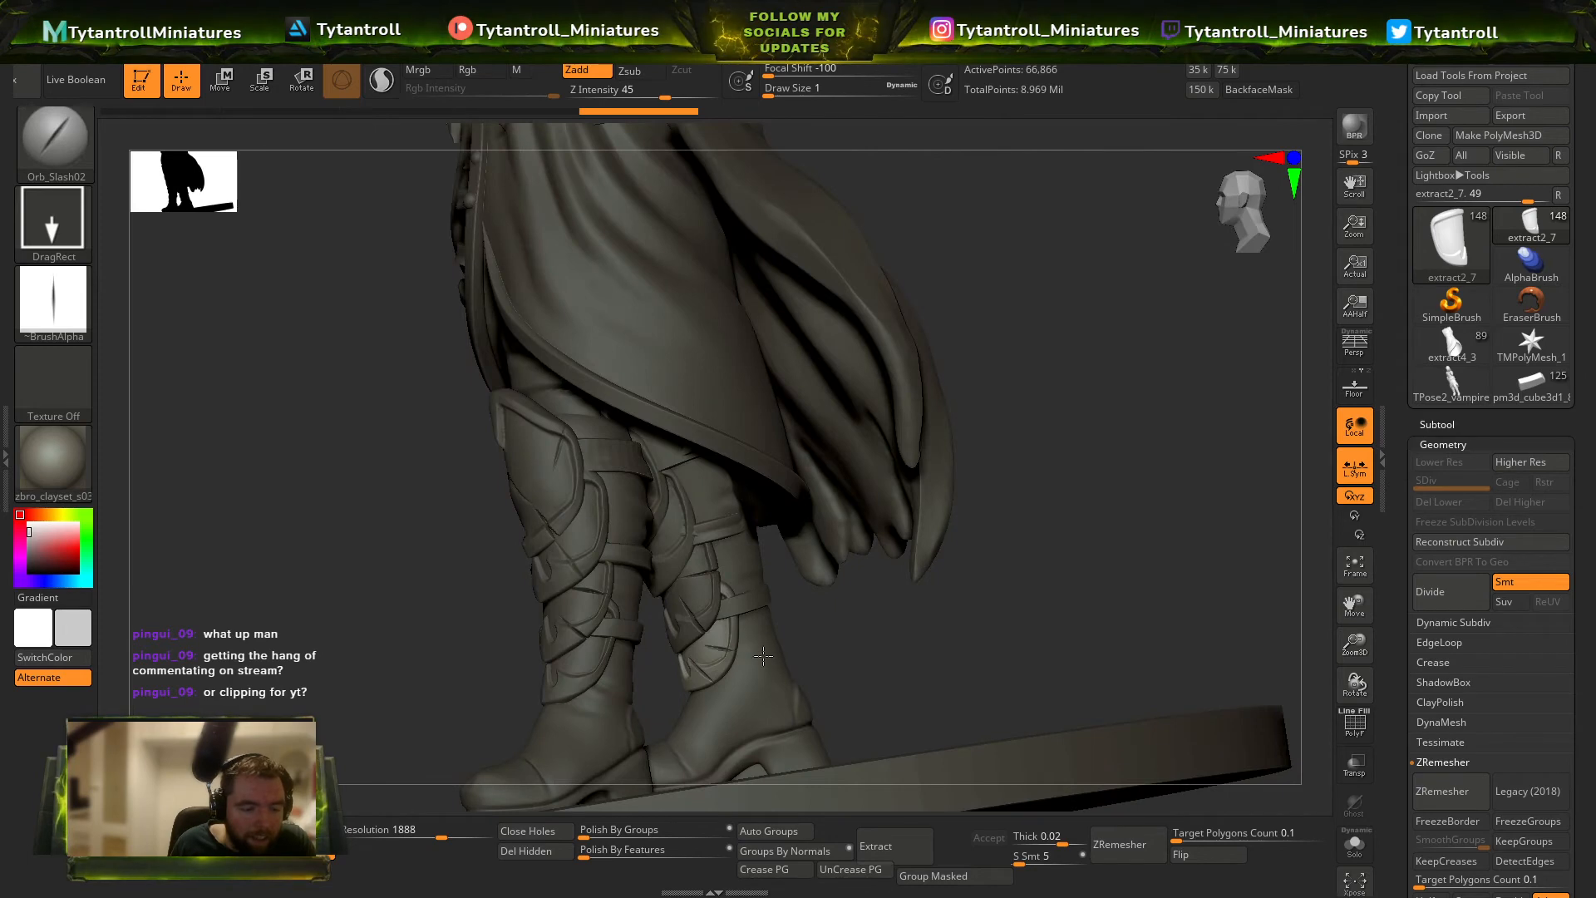
Examine the slashed shin and knee plates on both legs and the whole figure from the front and sides.
{"action": "right_click_drag", "start_coordinate": [873, 672], "coordinate": [1089, 656]}
{"action": "right_click_drag", "start_coordinate": [620, 627], "coordinate": [706, 599]}
{"action": "left_click", "coordinate": [738, 619], "text": "alt"}
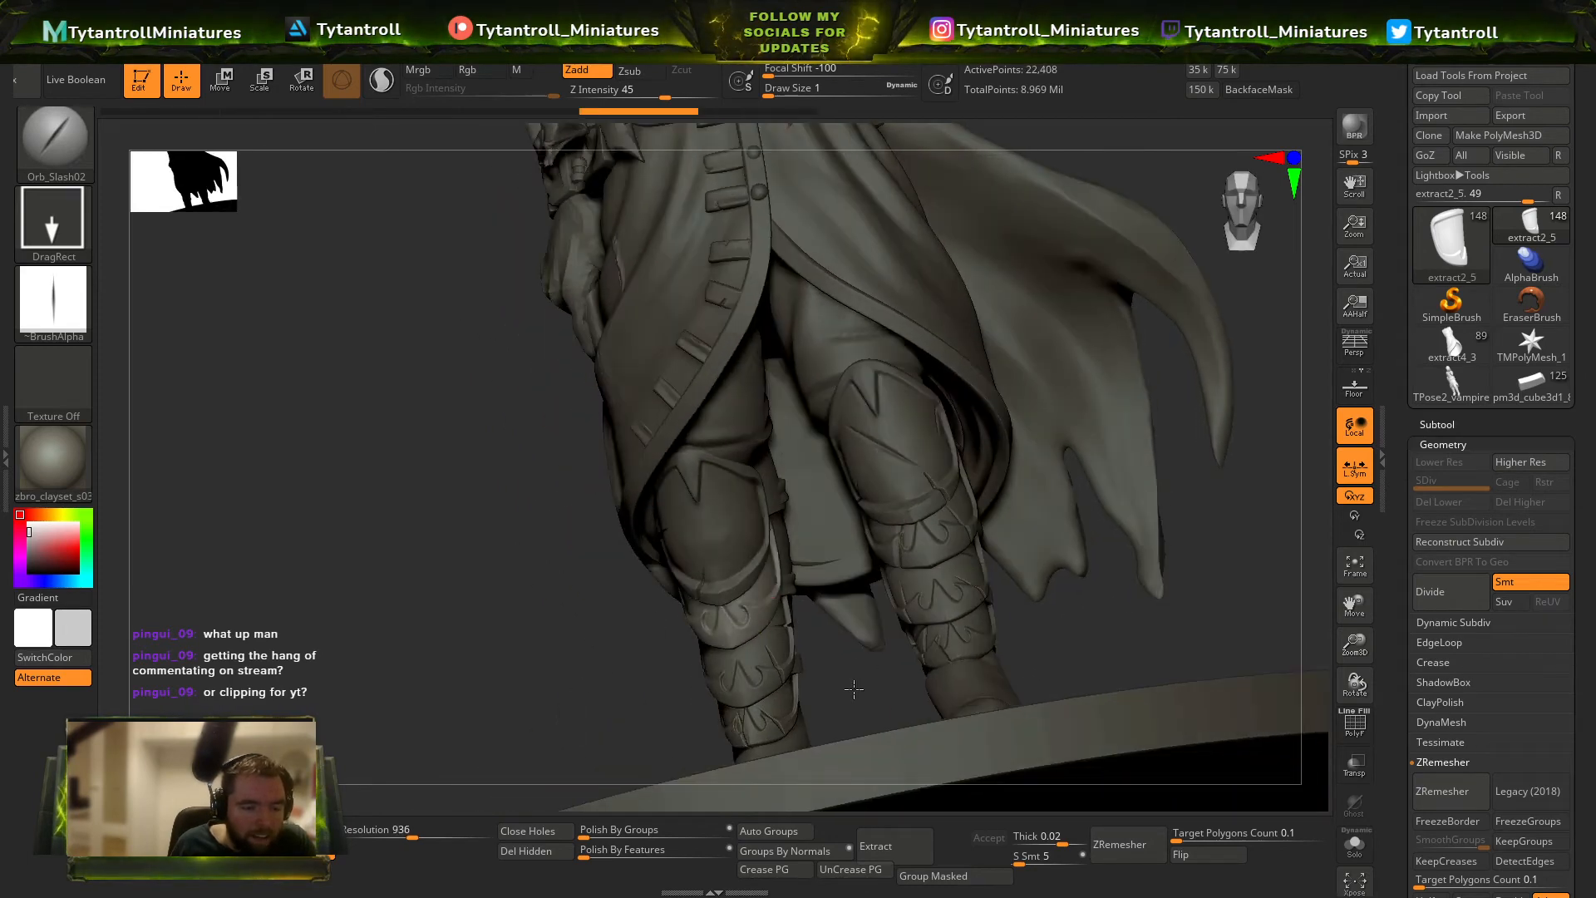
{"action": "mouse_move", "coordinate": [854, 689]}
{"action": "right_mouse_down"}
{"action": "mouse_move", "coordinate": [898, 665]}
{"action": "mouse_move", "coordinate": [771, 566]}
{"action": "right_mouse_up"}
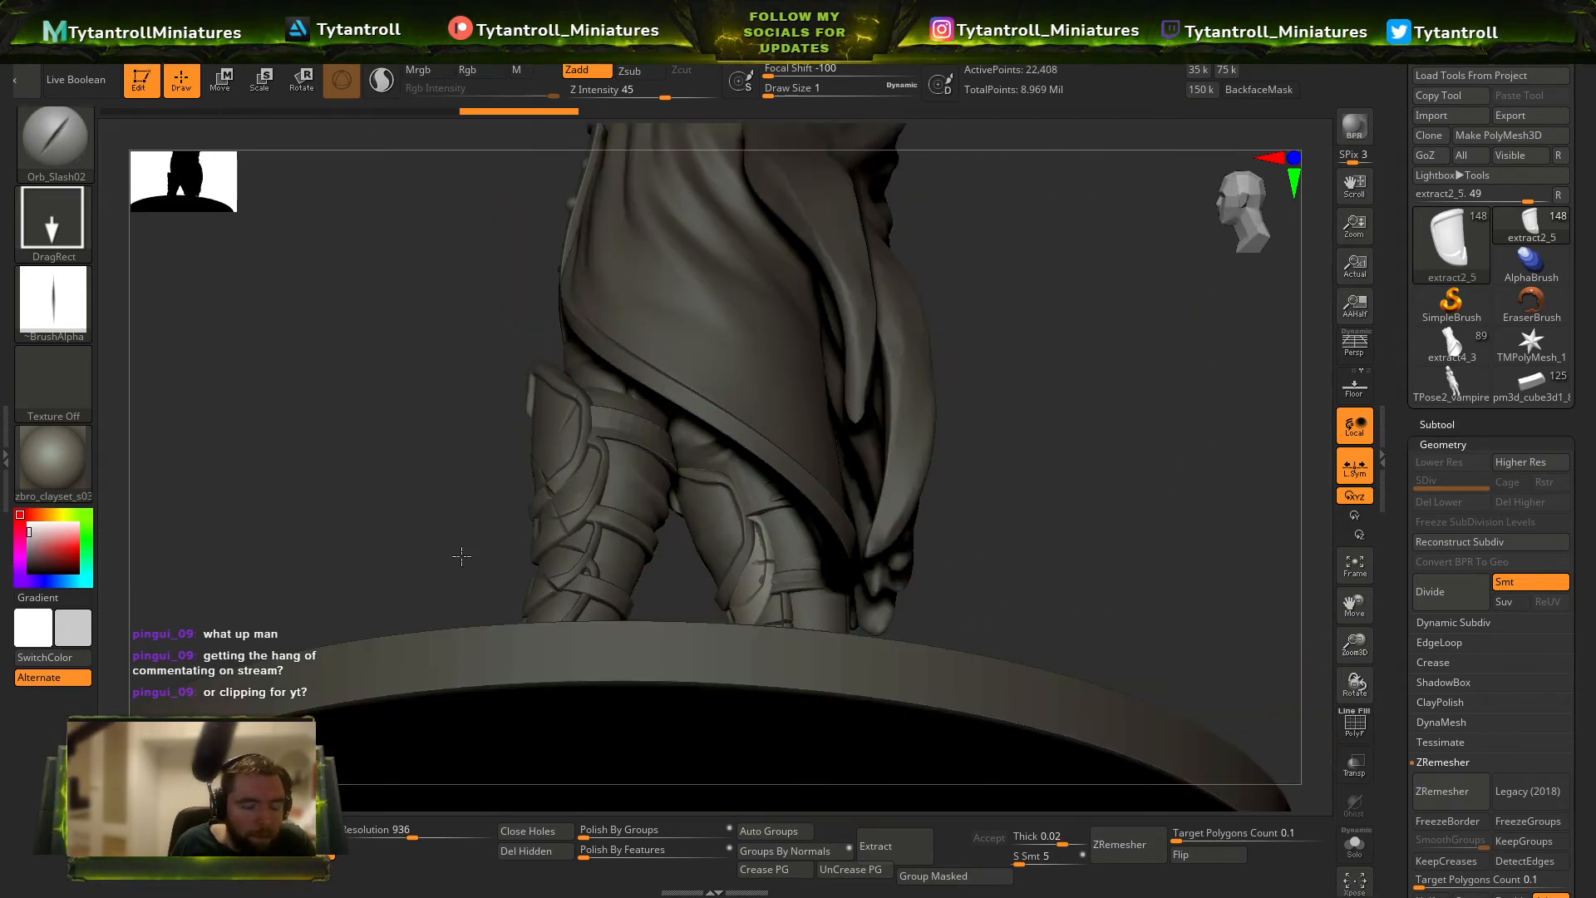
{"action": "right_click_drag", "start_coordinate": [461, 557], "coordinate": [774, 546]}
{"action": "right_click_drag", "start_coordinate": [884, 626], "coordinate": [753, 582]}
{"action": "key", "text": "s"}
{"action": "left_click", "coordinate": [731, 521], "text": "alt"}
{"action": "key", "text": "shift+f"}
{"action": "mouse_move", "coordinate": [751, 526]}
{"action": "right_mouse_down"}
{"action": "mouse_move", "coordinate": [711, 533]}
{"action": "mouse_move", "coordinate": [620, 727]}
{"action": "mouse_move", "coordinate": [611, 794]}
{"action": "right_mouse_up"}
{"action": "key", "text": "shift+f"}
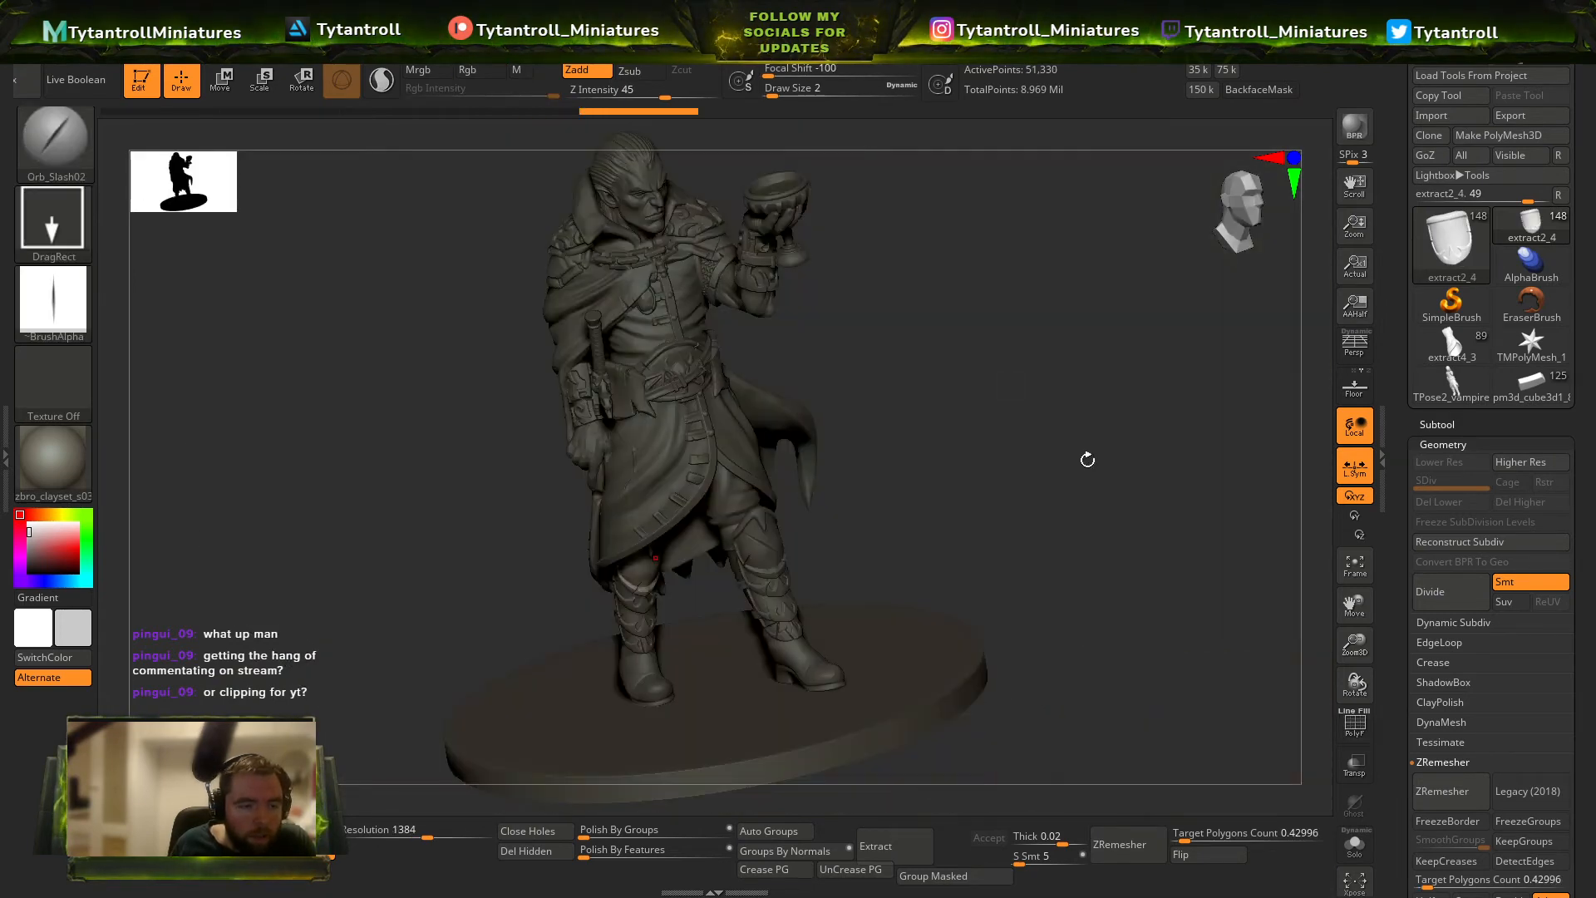
Select the coat, subdivide it to level 6 and switch to the Standard brush at draw size 31.
{"action": "right_click_drag", "start_coordinate": [1086, 456], "coordinate": [845, 372], "text": "shift"}
{"action": "left_click", "coordinate": [780, 509], "text": "alt"}
{"action": "mouse_move", "coordinate": [937, 495]}
{"action": "right_mouse_down"}
{"action": "mouse_move", "coordinate": [899, 504]}
{"action": "mouse_move", "coordinate": [923, 491]}
{"action": "right_mouse_up"}
{"action": "key", "text": "b"}
{"action": "key", "text": "d"}
{"action": "key", "text": "s"}
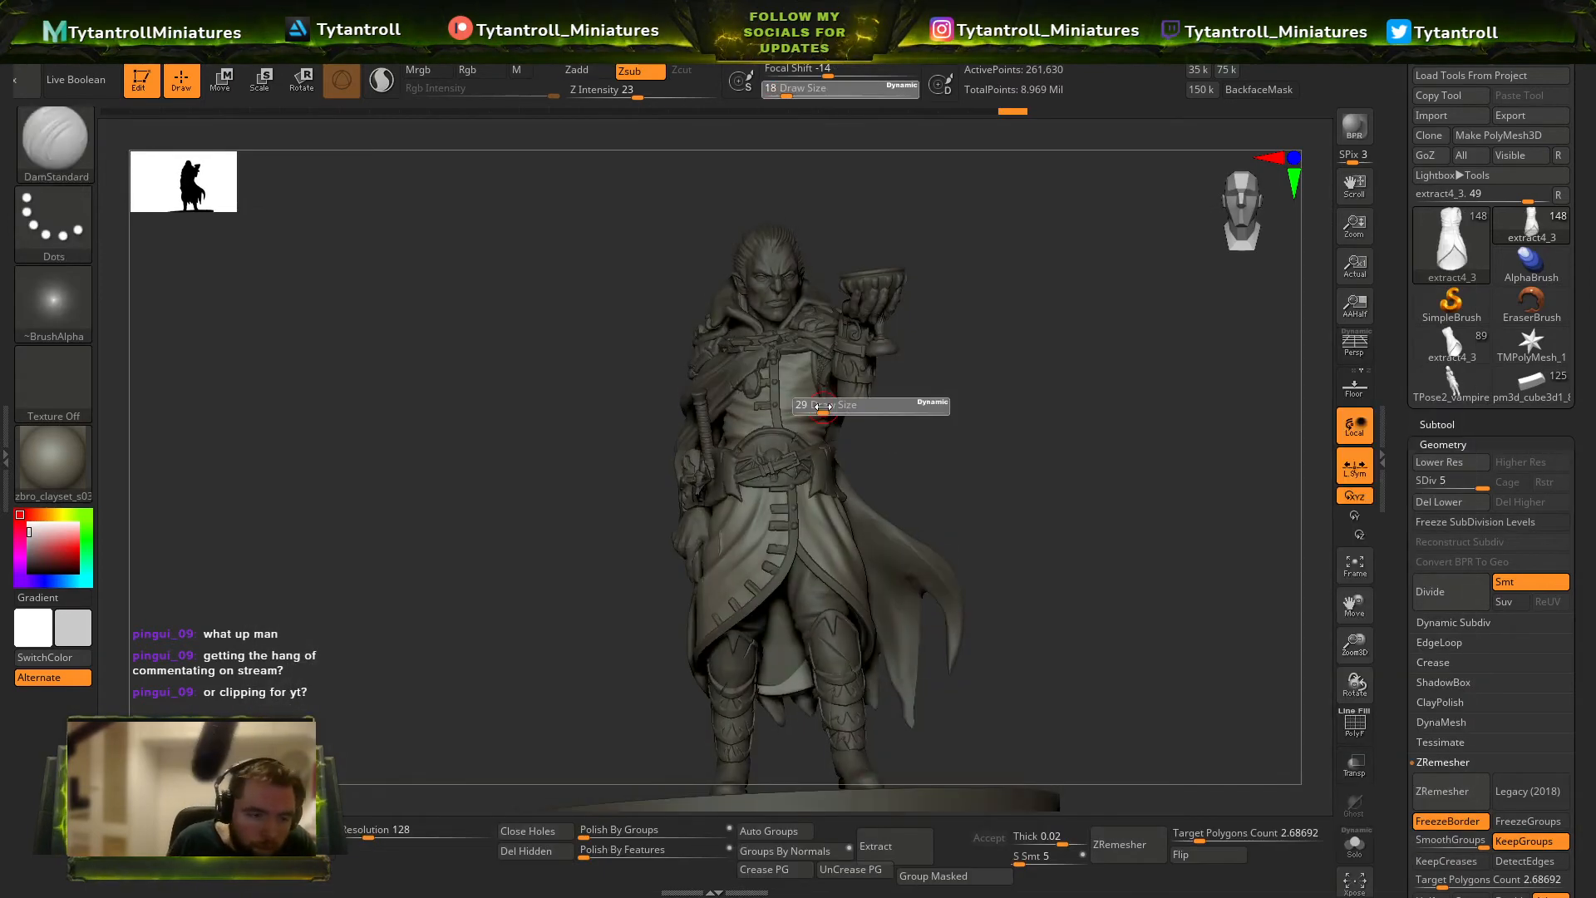
{"action": "left_click", "coordinate": [824, 407]}
{"action": "right_click_drag", "start_coordinate": [1030, 383], "coordinate": [973, 456], "text": "ctrl"}
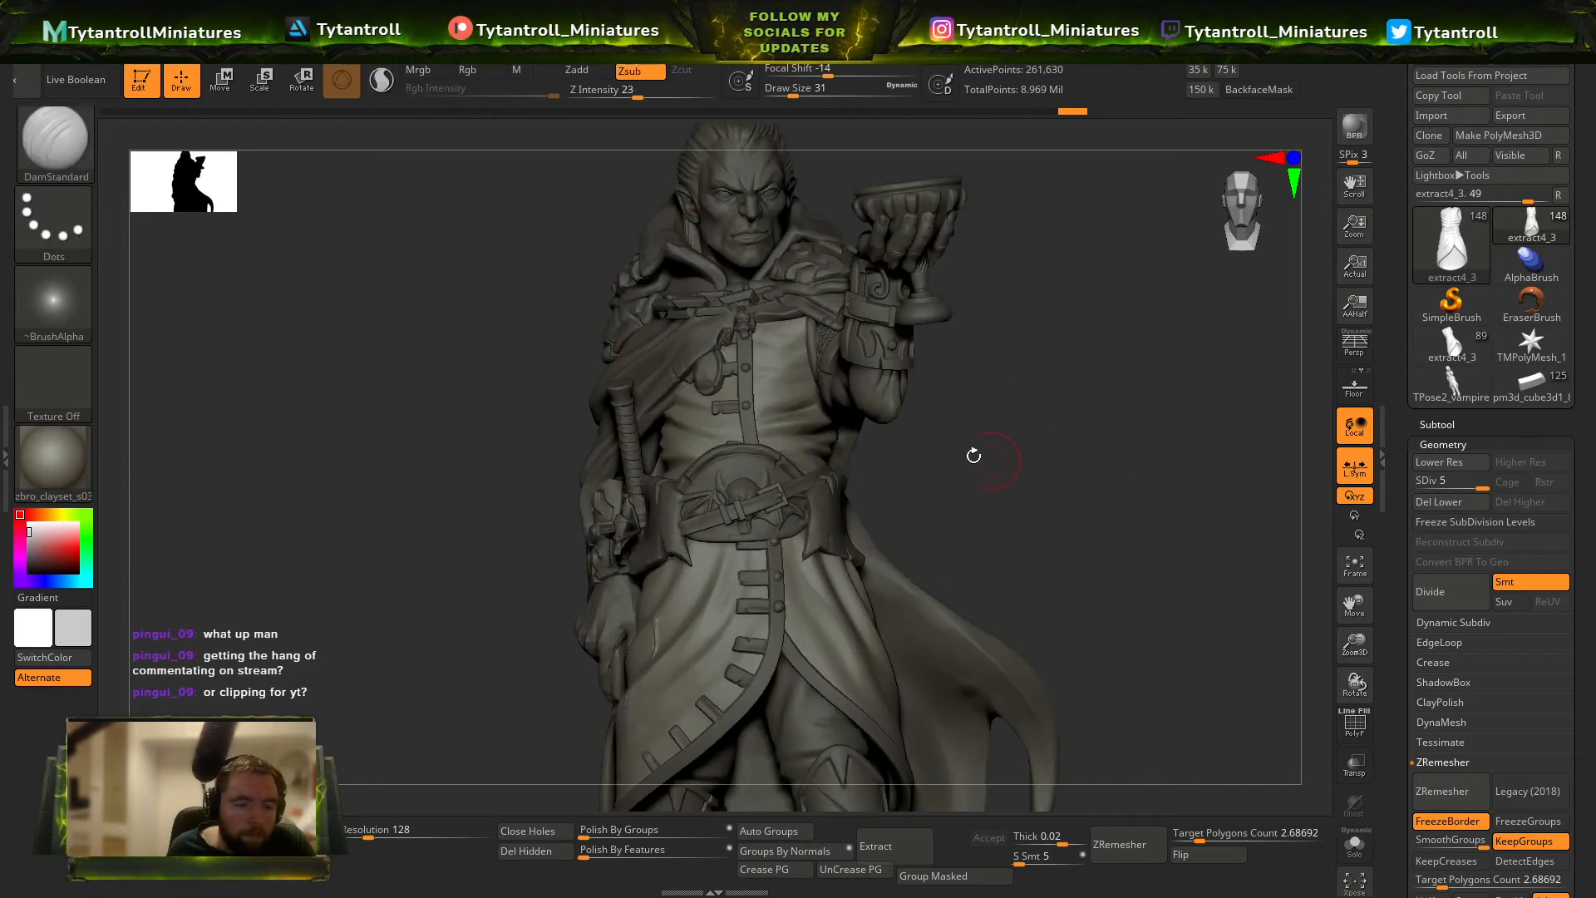
{"action": "key", "text": "b"}
{"action": "key", "text": "s"}
{"action": "key", "text": "t"}
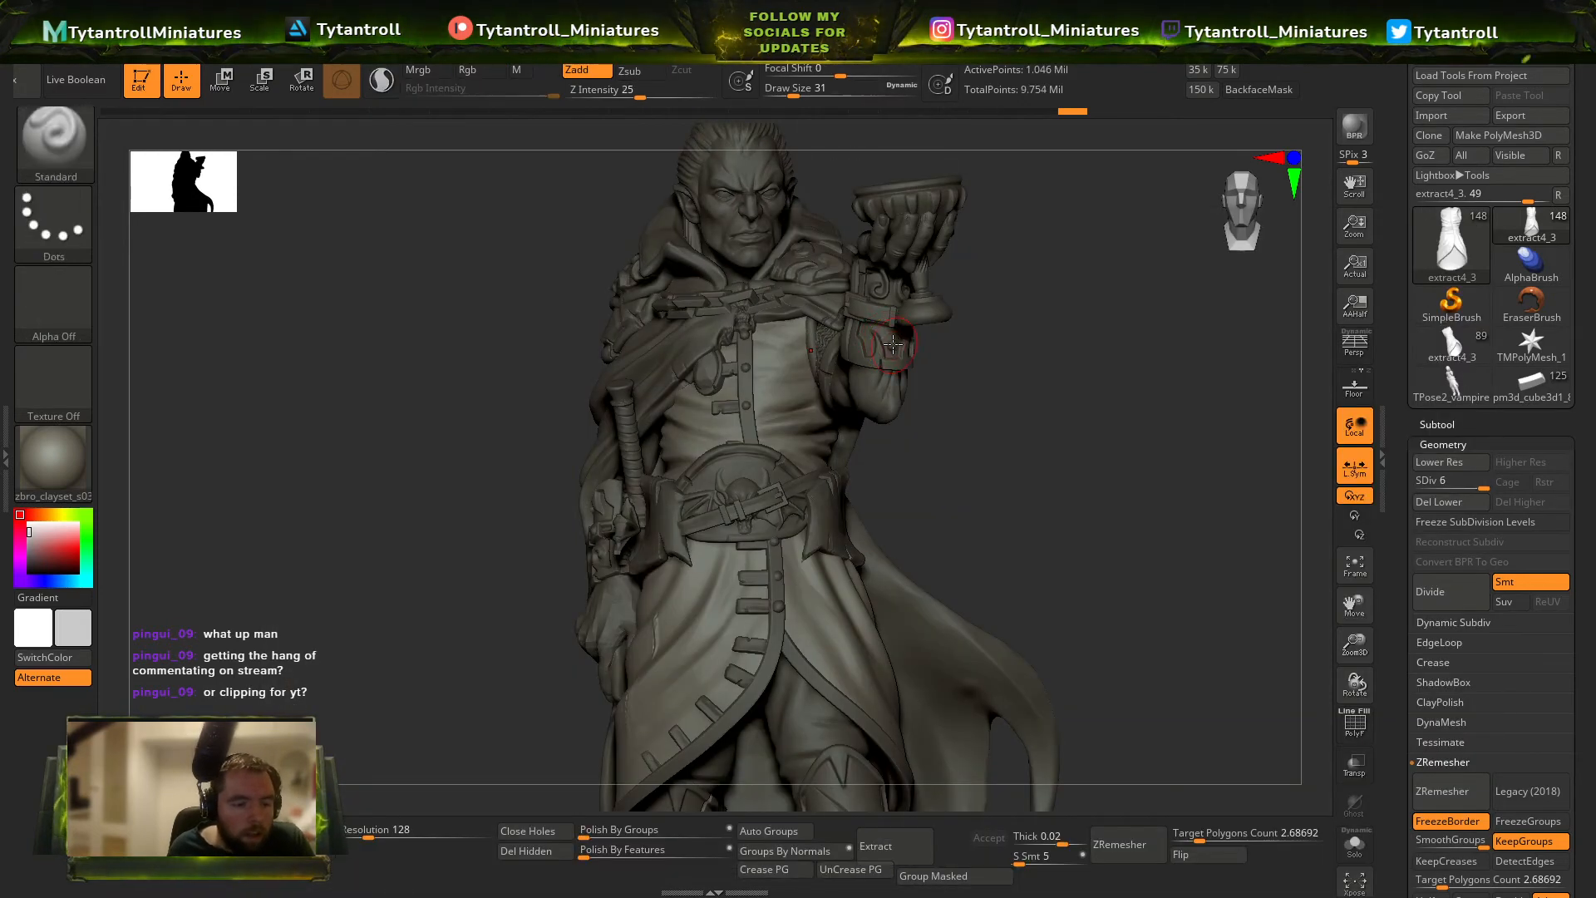
{"action": "right_click_drag", "start_coordinate": [890, 343], "coordinate": [899, 299]}
Give the Standard brush the Spray stroke and Alpha 07.
{"action": "key", "text": "b"}
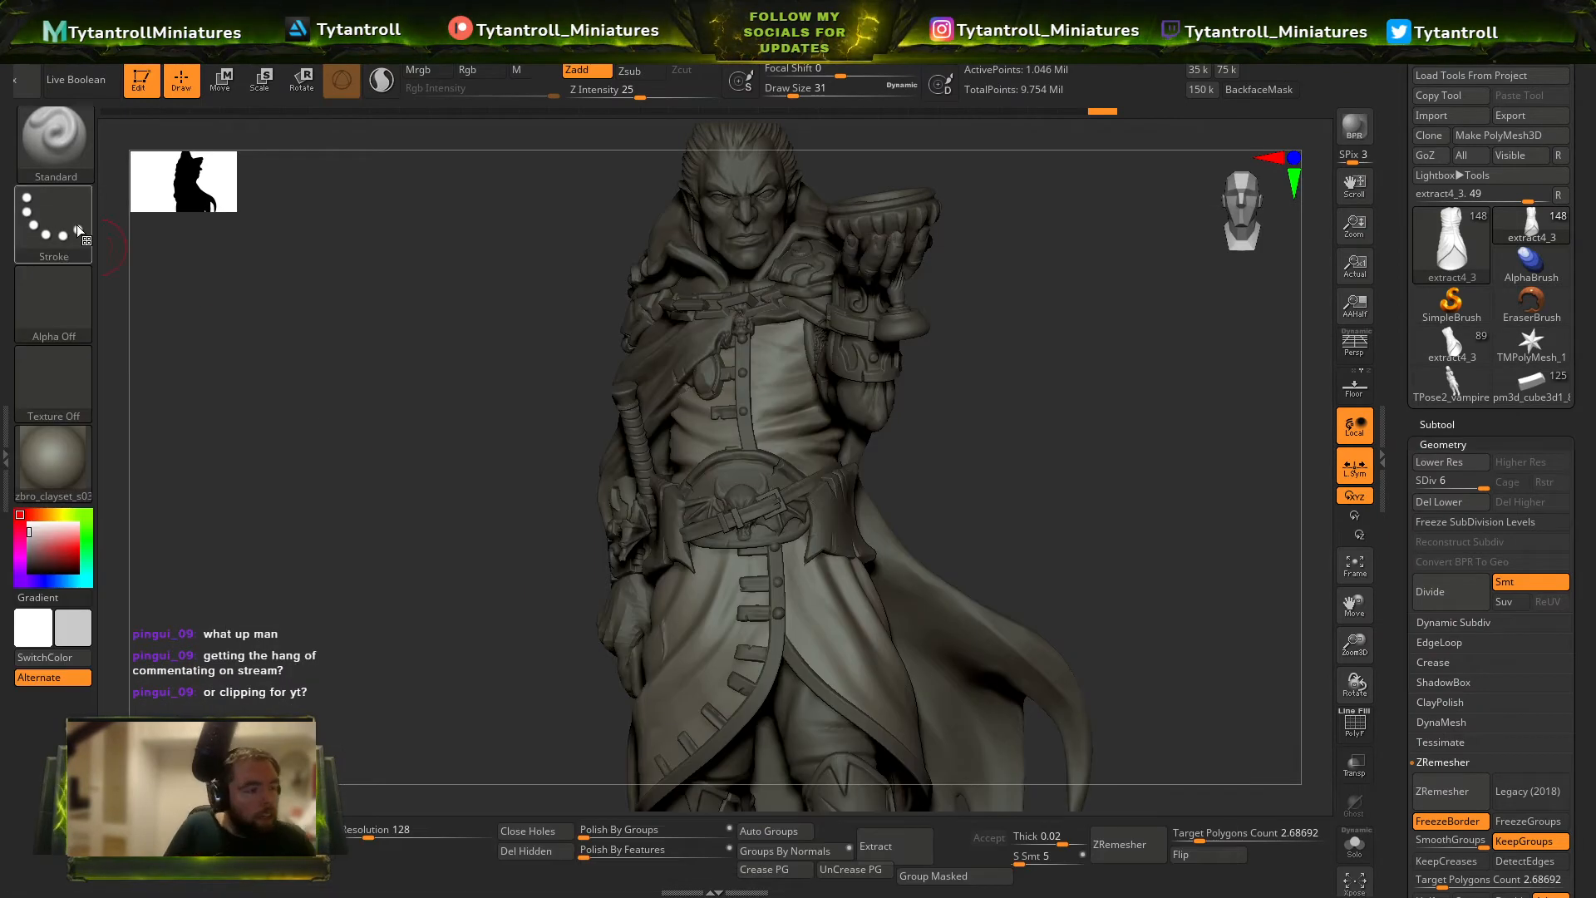
{"action": "left_click", "coordinate": [77, 226]}
{"action": "left_click", "coordinate": [394, 238]}
{"action": "left_click", "coordinate": [60, 294]}
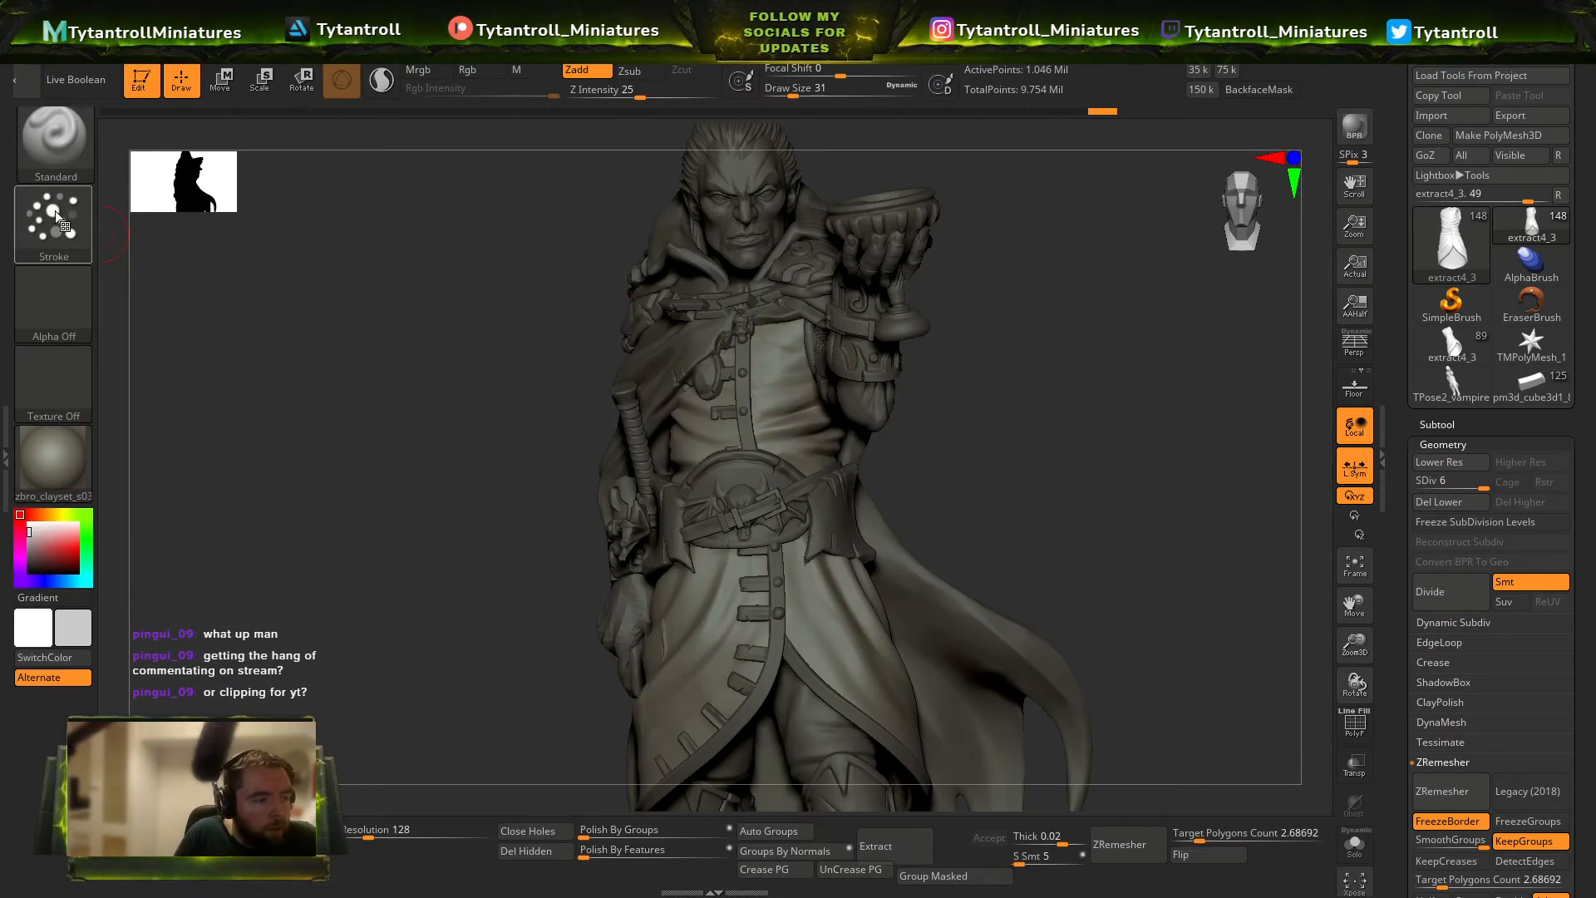
{"action": "left_click", "coordinate": [57, 163]}
{"action": "left_click", "coordinate": [75, 227]}
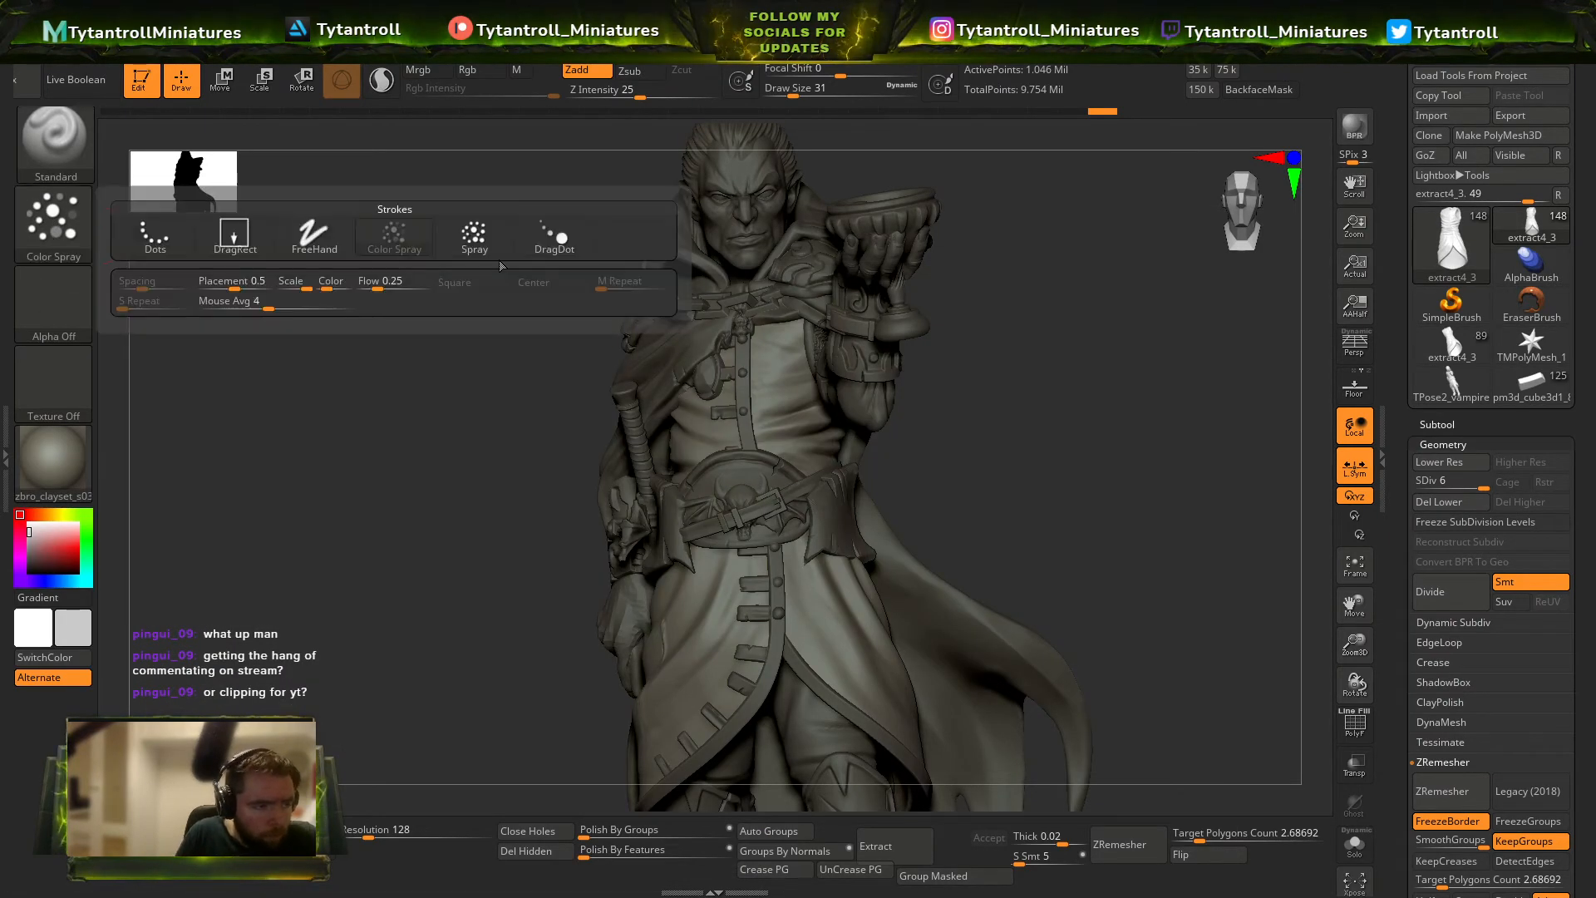
{"action": "left_click", "coordinate": [474, 236]}
{"action": "left_click", "coordinate": [53, 304]}
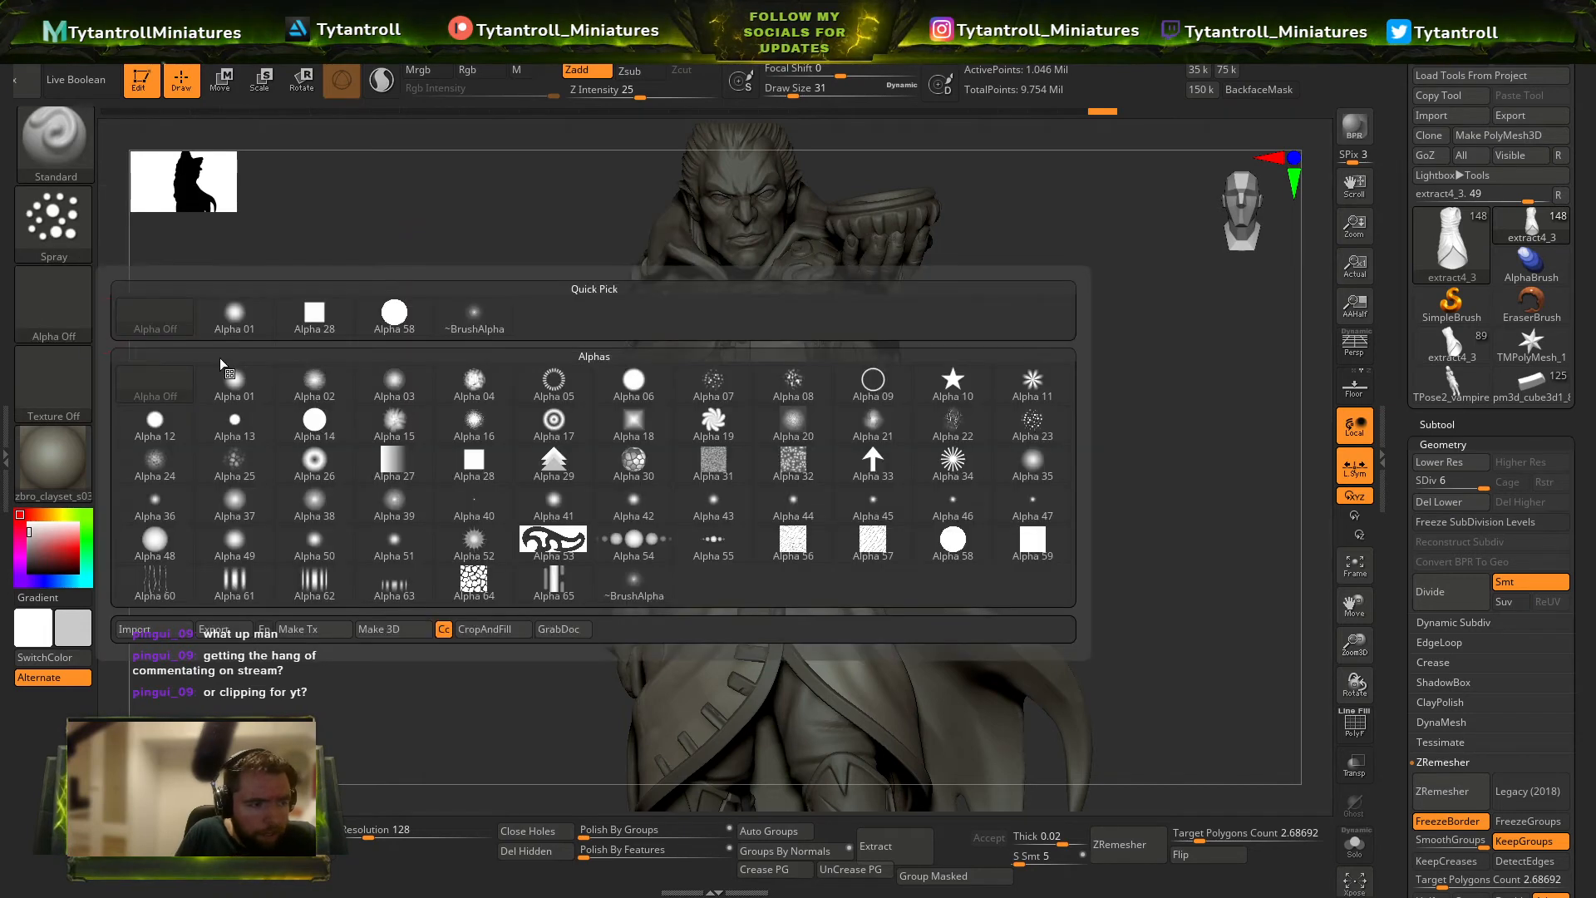
{"action": "left_click", "coordinate": [730, 381]}
Try the spray texture on the coat's front at draw size 65 and subdivide the coat to level 7.
{"action": "left_click_drag", "start_coordinate": [1063, 477], "coordinate": [823, 380]}
{"action": "key", "text": "s"}
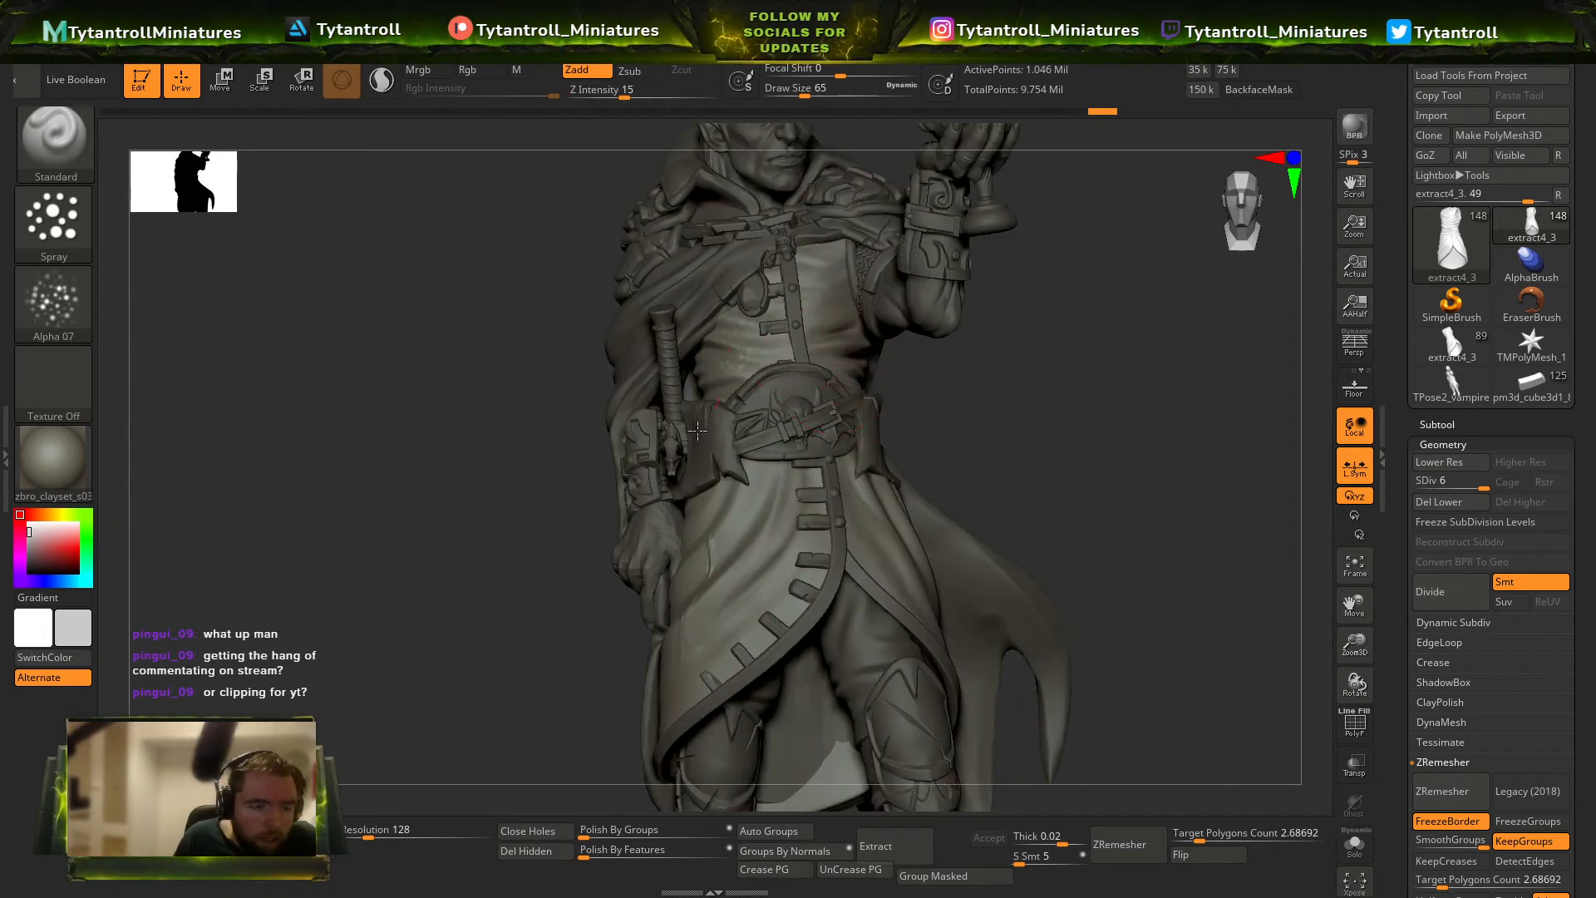
{"action": "left_click_drag", "start_coordinate": [553, 358], "coordinate": [673, 375]}
{"action": "left_click_drag", "start_coordinate": [932, 385], "coordinate": [952, 398]}
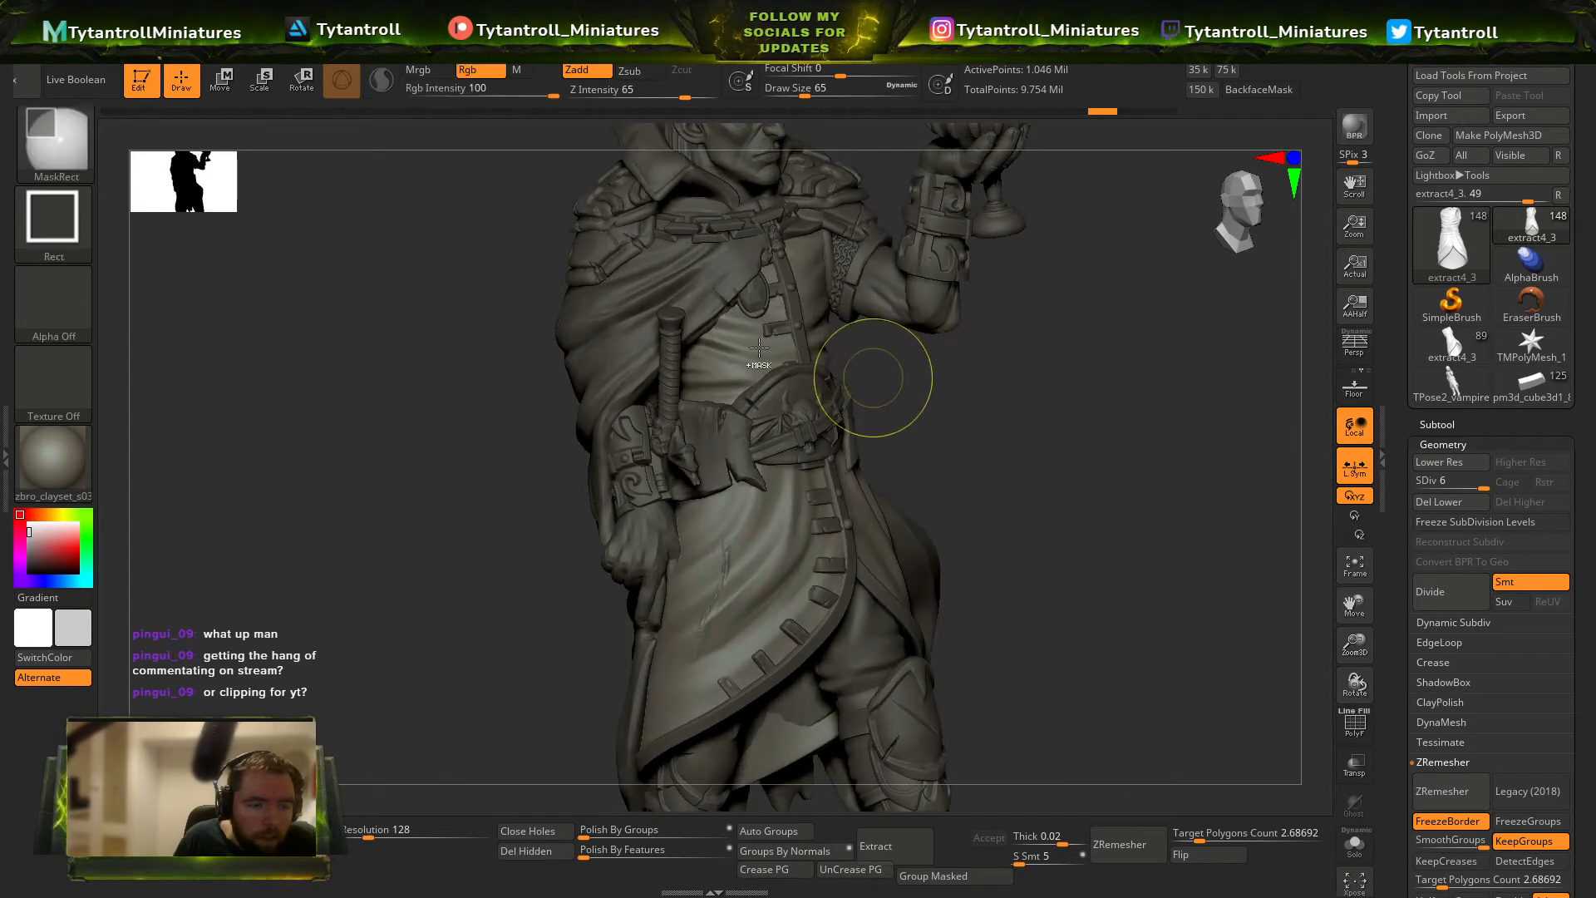
{"action": "key", "text": "ctrl+d"}
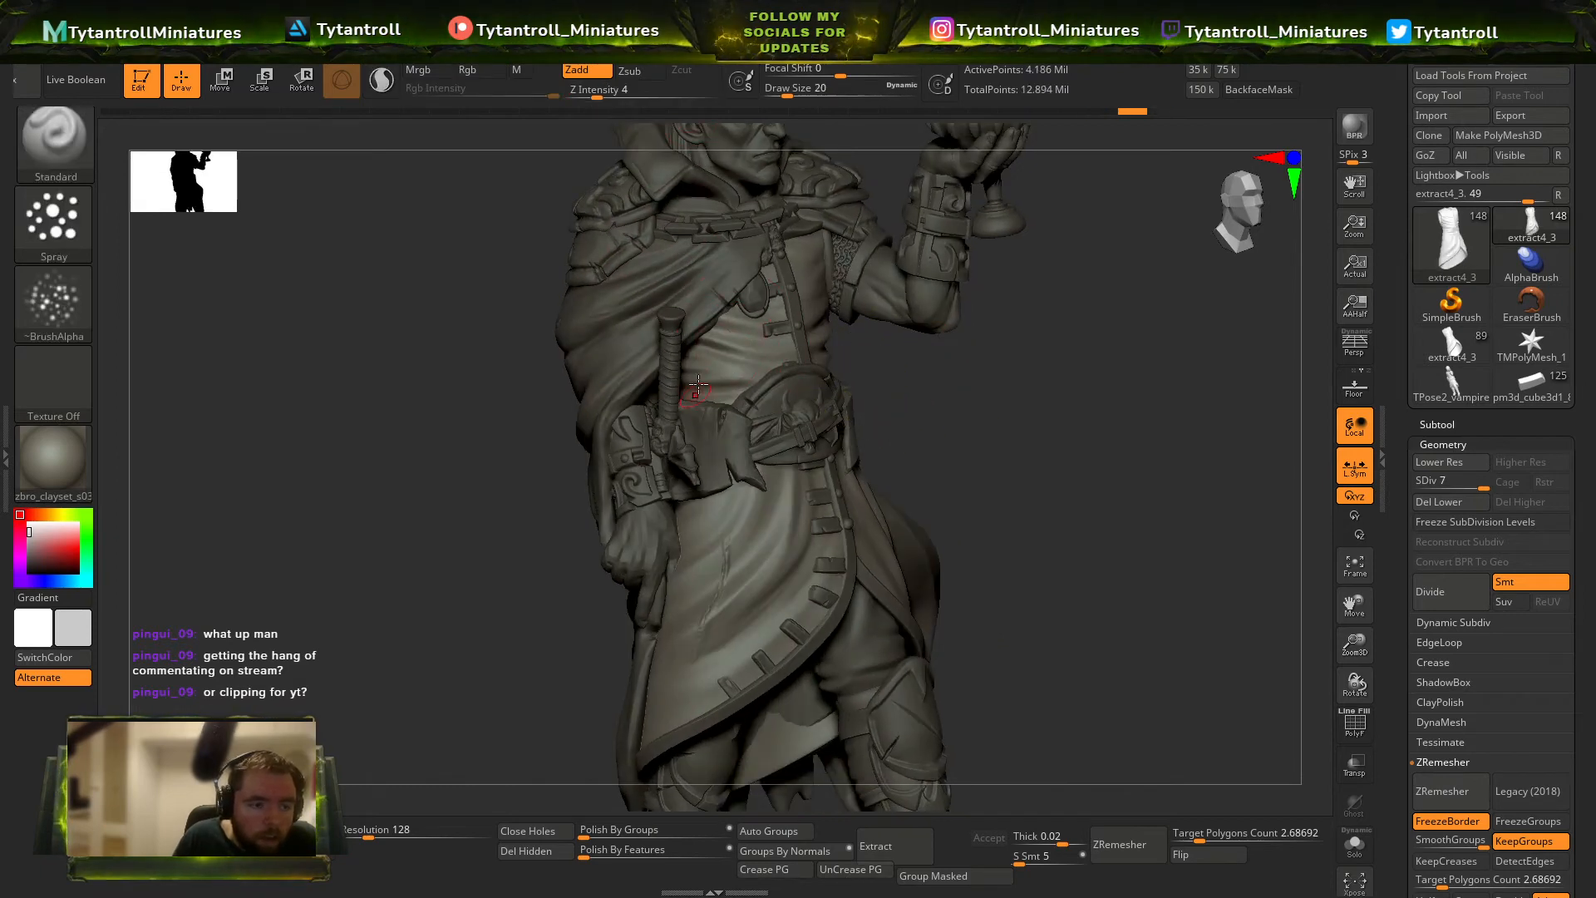
Spray a faint Alpha 07 texture over the coat's chest, side and skirt at Z intensity 4.
{"action": "left_click_drag", "start_coordinate": [927, 362], "coordinate": [751, 370]}
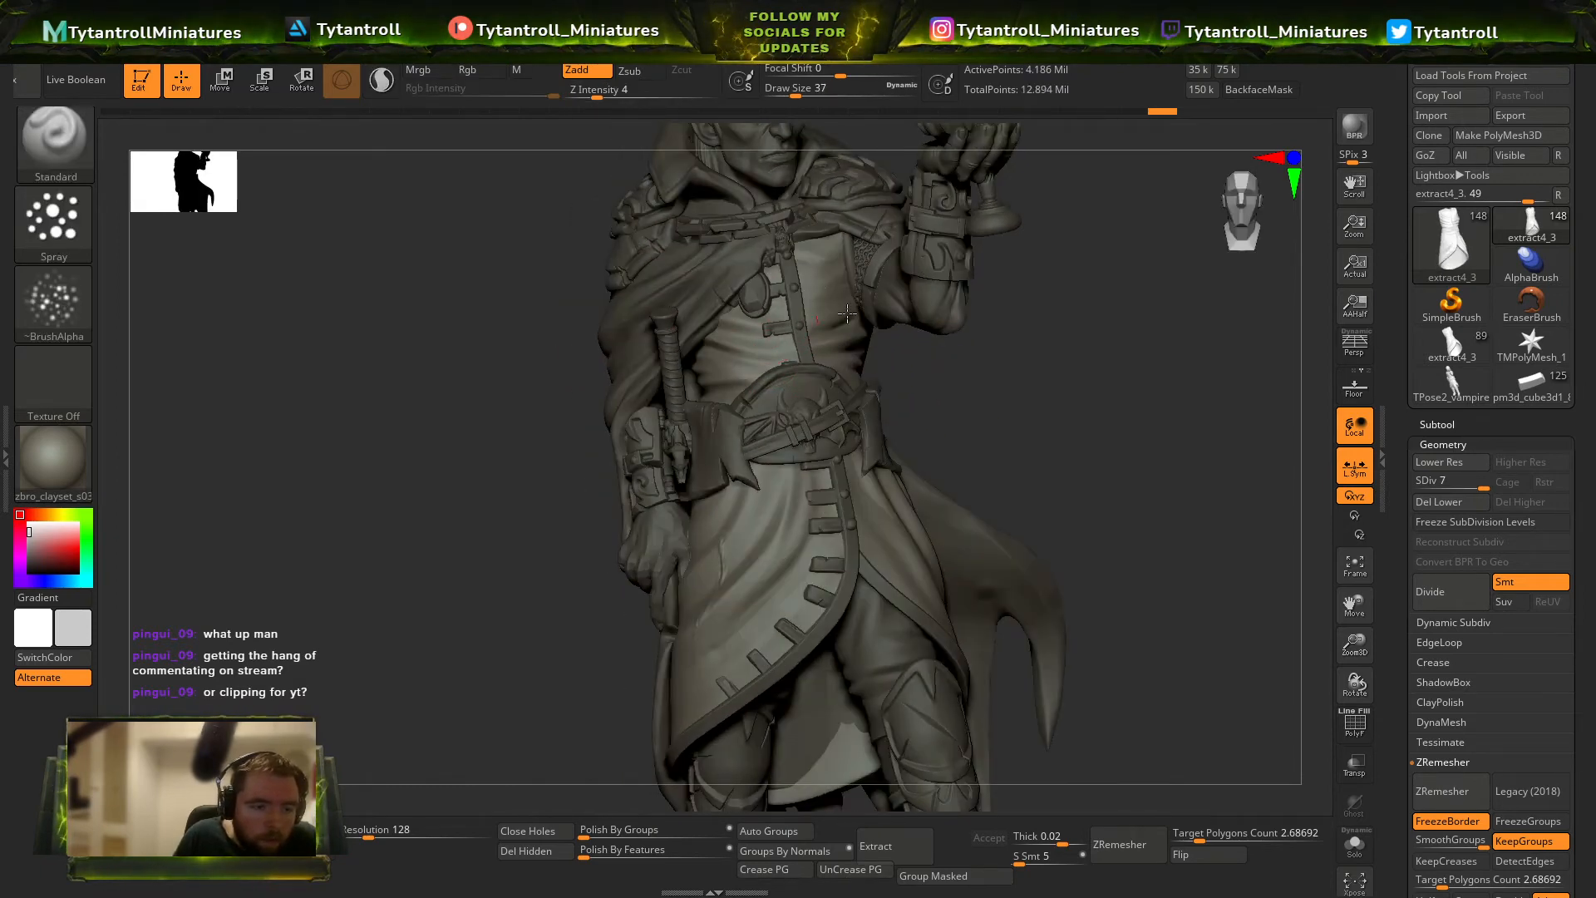
{"action": "left_click_drag", "start_coordinate": [901, 358], "coordinate": [840, 334]}
{"action": "left_click_drag", "start_coordinate": [883, 410], "coordinate": [838, 521]}
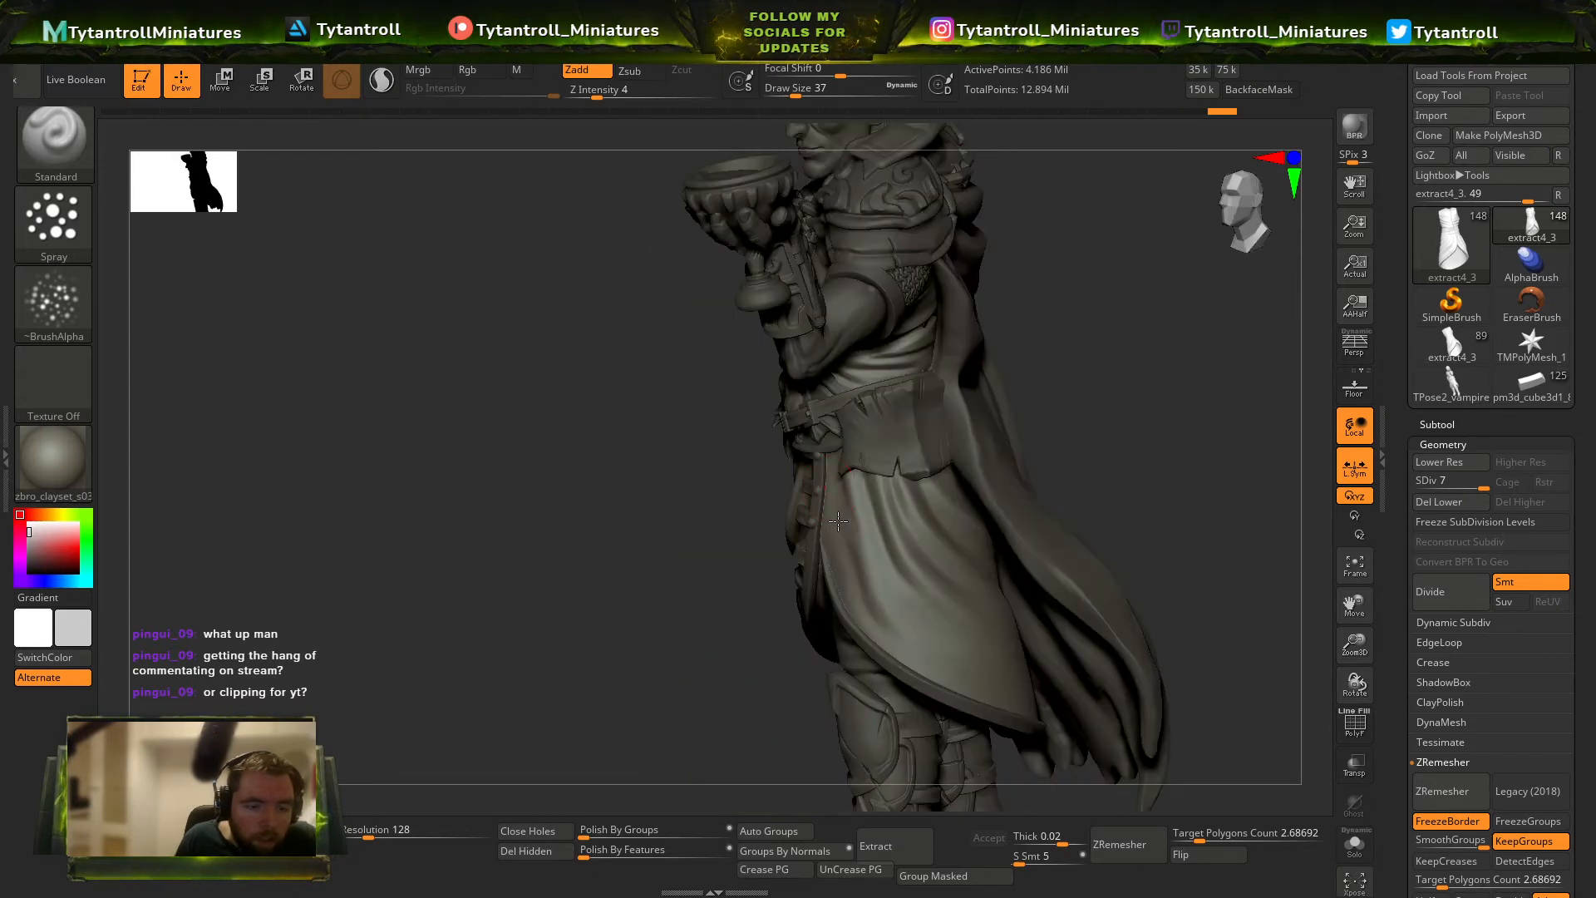
{"action": "mouse_move", "coordinate": [1106, 540]}
{"action": "left_mouse_down"}
{"action": "mouse_move", "coordinate": [1147, 427]}
{"action": "mouse_move", "coordinate": [1072, 523]}
{"action": "left_mouse_up"}
{"action": "mouse_move", "coordinate": [1168, 465]}
{"action": "left_mouse_down"}
{"action": "mouse_move", "coordinate": [1200, 452]}
{"action": "mouse_move", "coordinate": [998, 466]}
{"action": "mouse_move", "coordinate": [1210, 499]}
{"action": "left_mouse_up"}
{"action": "left_click_drag", "start_coordinate": [963, 556], "coordinate": [722, 674]}
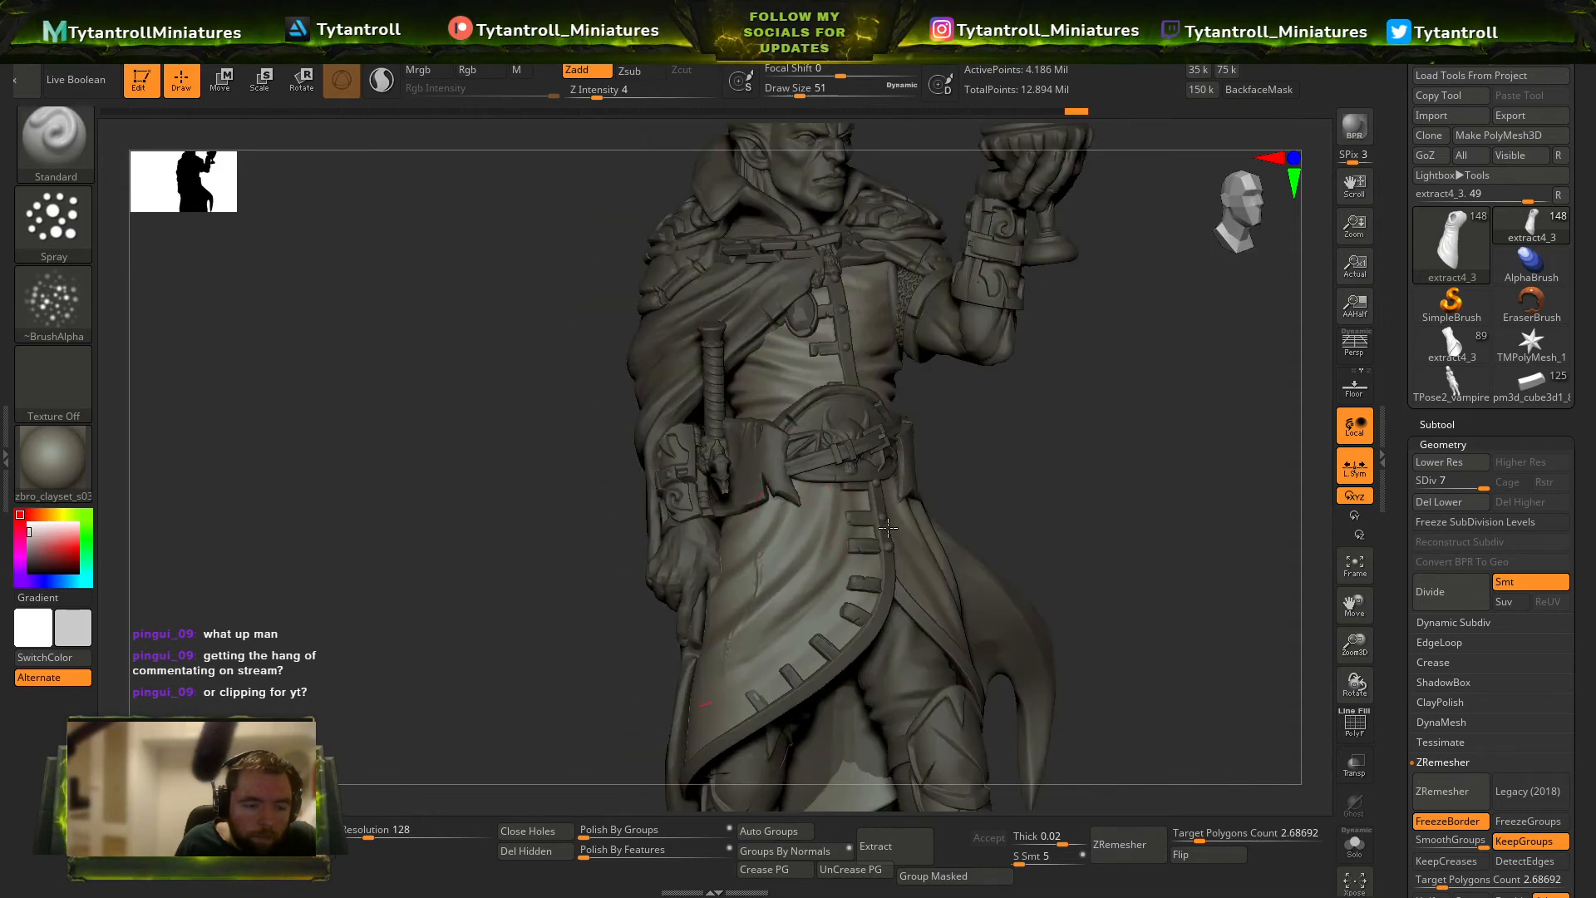
{"action": "left_click_drag", "start_coordinate": [1083, 495], "coordinate": [1072, 633], "text": "alt"}
{"action": "left_click_drag", "start_coordinate": [1189, 491], "coordinate": [1105, 492]}
Pull the cloak's collar on the sword side into shape with the SnakeHook brush.
{"action": "left_click", "coordinate": [851, 430], "text": "alt"}
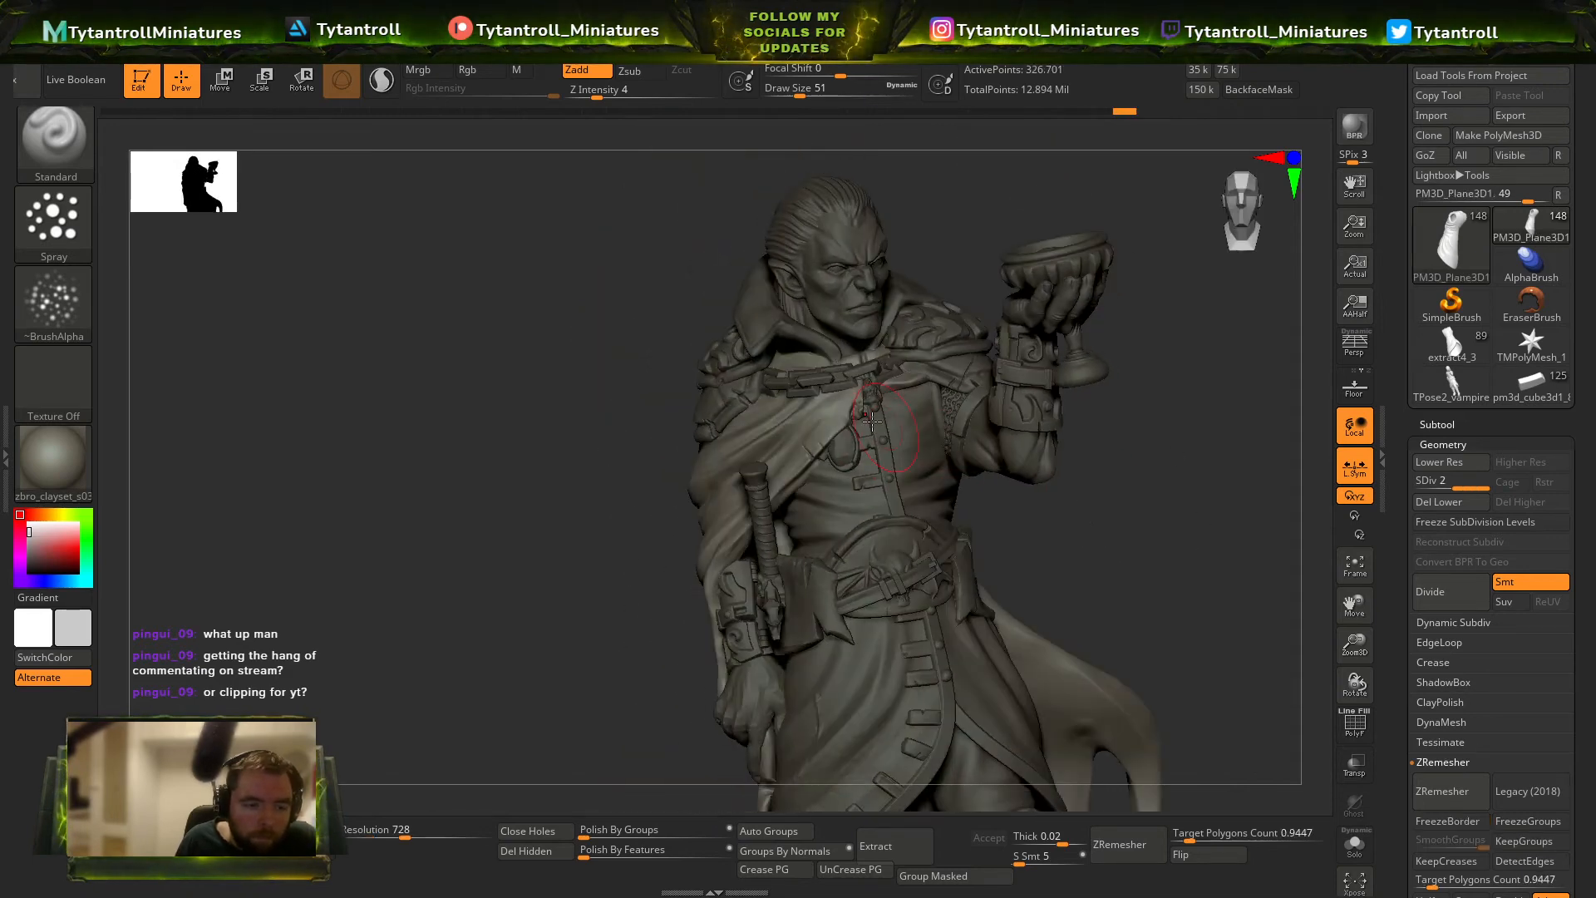
{"action": "mouse_move", "coordinate": [581, 537]}
{"action": "left_mouse_down"}
{"action": "mouse_move", "coordinate": [570, 446]}
{"action": "mouse_move", "coordinate": [698, 329]}
{"action": "mouse_move", "coordinate": [586, 333]}
{"action": "left_mouse_up"}
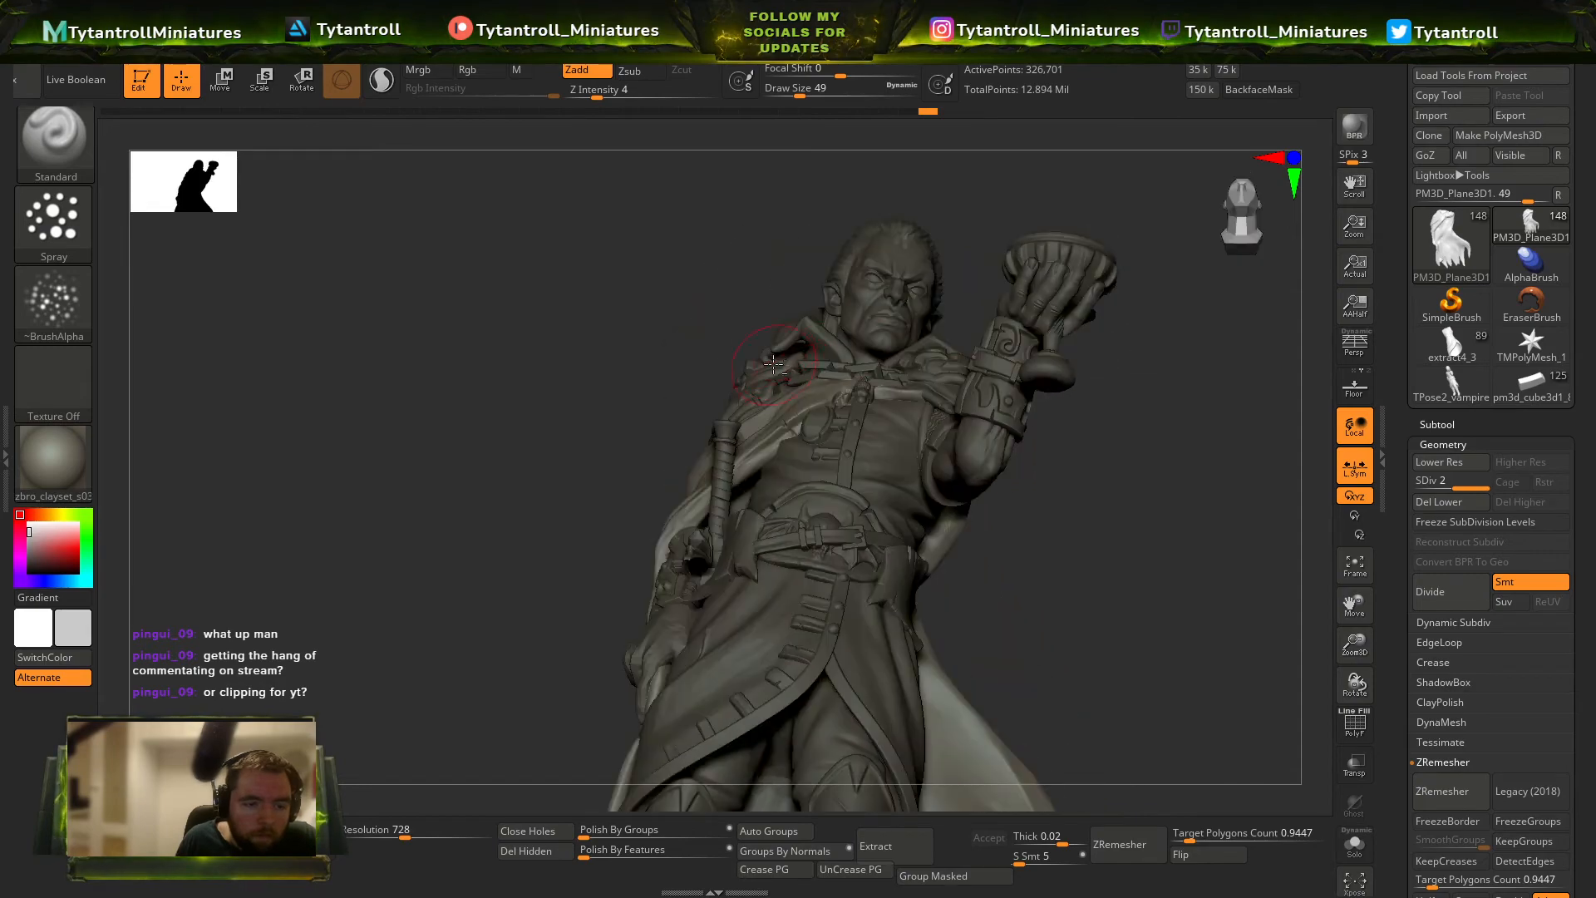
{"action": "left_click", "coordinate": [797, 465], "text": "alt"}
{"action": "mouse_move", "coordinate": [712, 334]}
{"action": "left_mouse_down"}
{"action": "mouse_move", "coordinate": [1026, 238]}
{"action": "mouse_move", "coordinate": [715, 301]}
{"action": "mouse_move", "coordinate": [782, 332]}
{"action": "mouse_move", "coordinate": [761, 348]}
{"action": "left_mouse_up"}
{"action": "key", "text": "b"}
{"action": "key", "text": "s"}
{"action": "key", "text": "h"}
{"action": "key", "text": "s"}
{"action": "left_click_drag", "start_coordinate": [769, 354], "coordinate": [773, 334]}
{"action": "mouse_move", "coordinate": [648, 333]}
{"action": "left_mouse_down"}
{"action": "mouse_move", "coordinate": [819, 329]}
{"action": "mouse_move", "coordinate": [944, 277]}
{"action": "mouse_move", "coordinate": [781, 340]}
{"action": "mouse_move", "coordinate": [779, 356]}
{"action": "left_mouse_up"}
{"action": "key", "text": "s"}
{"action": "left_click_drag", "start_coordinate": [762, 326], "coordinate": [772, 337]}
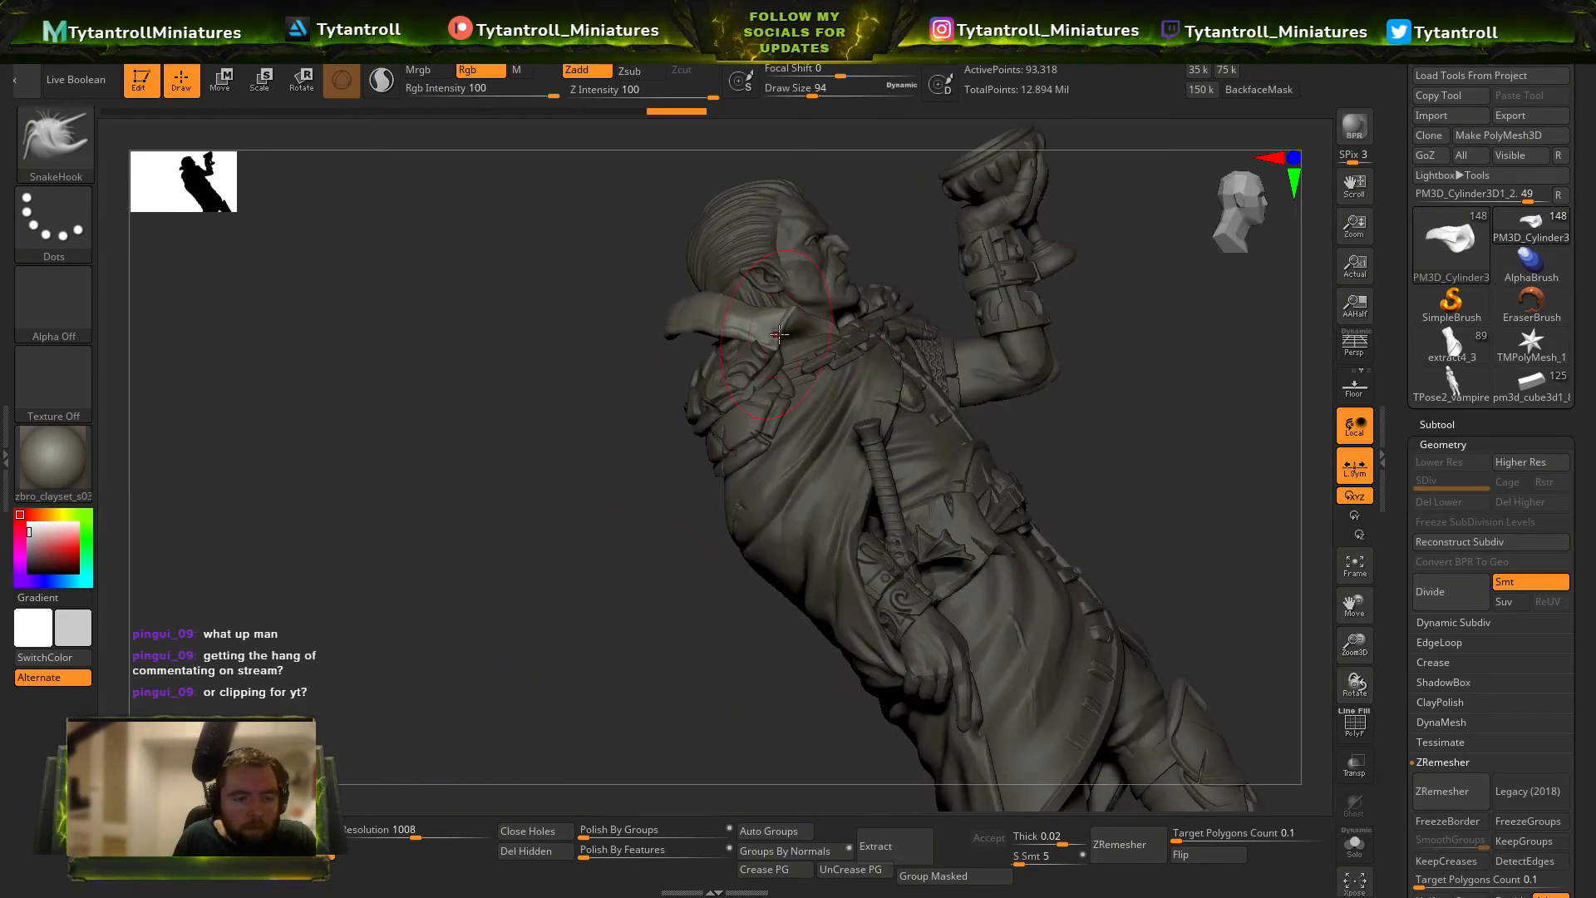
{"action": "mouse_move", "coordinate": [779, 334]}
{"action": "right_mouse_down"}
{"action": "mouse_move", "coordinate": [723, 371]}
{"action": "mouse_move", "coordinate": [760, 379]}
{"action": "right_mouse_up"}
{"action": "key", "text": "s"}
{"action": "left_click_drag", "start_coordinate": [759, 380], "coordinate": [801, 325]}
{"action": "mouse_move", "coordinate": [674, 341]}
{"action": "right_mouse_down"}
{"action": "mouse_move", "coordinate": [660, 395]}
{"action": "mouse_move", "coordinate": [800, 358]}
{"action": "mouse_move", "coordinate": [1086, 356]}
{"action": "mouse_move", "coordinate": [1162, 413]}
{"action": "mouse_move", "coordinate": [1081, 422]}
{"action": "mouse_move", "coordinate": [1019, 371]}
{"action": "right_mouse_up"}
{"action": "key", "text": "f"}
{"action": "key", "text": "f"}
Select the cloak and return to the Standard spray brush at draw size 112 to texture its back.
{"action": "left_click", "coordinate": [939, 482], "text": "alt"}
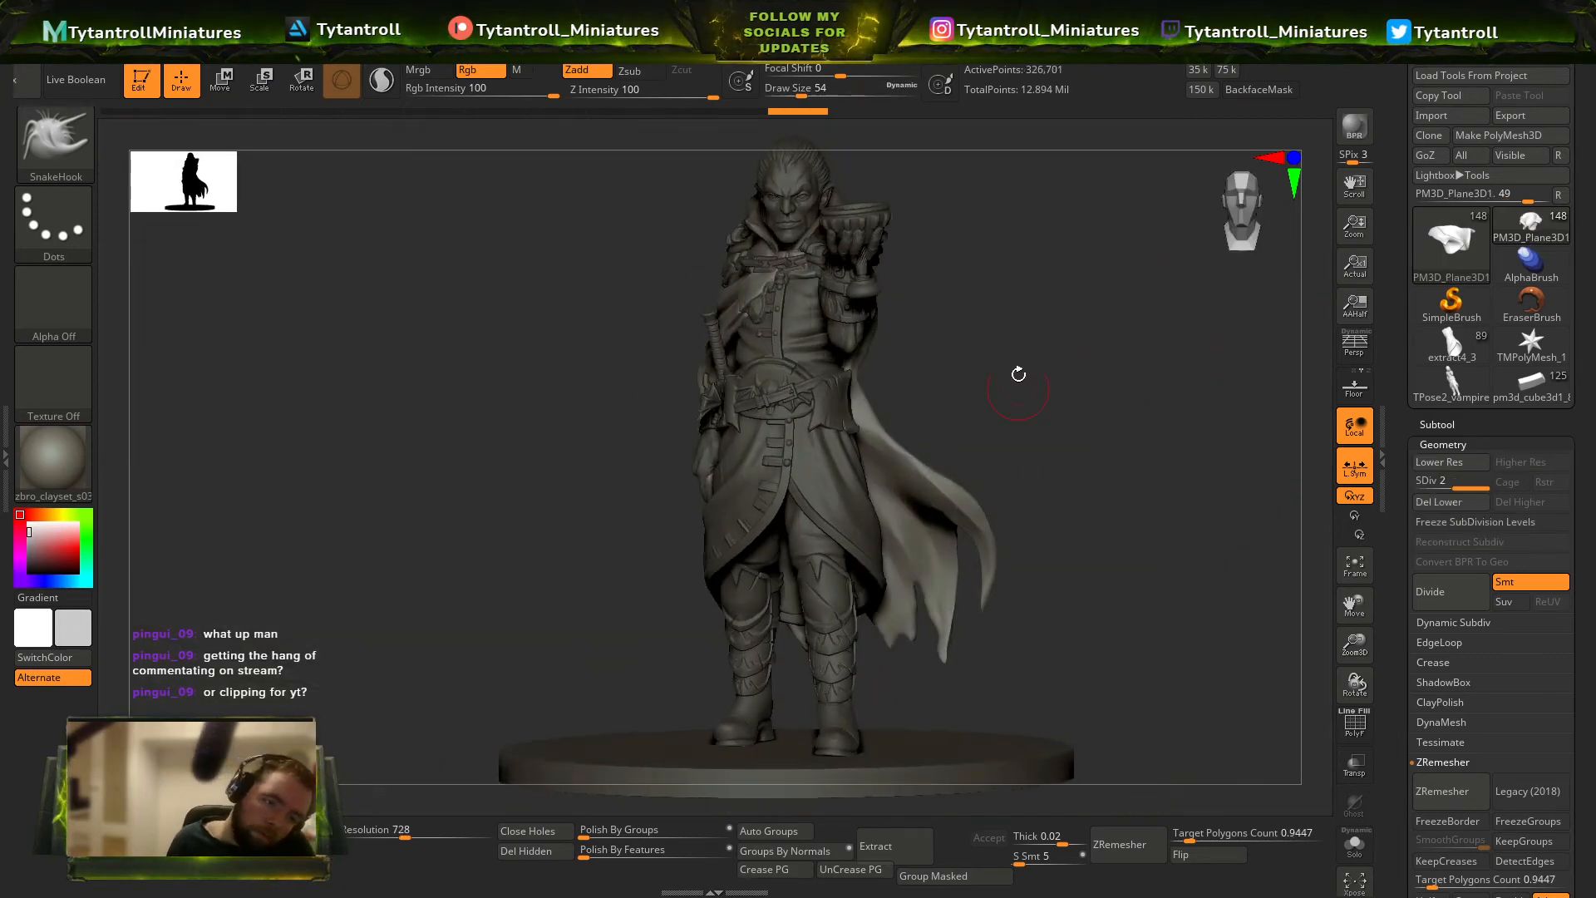
{"action": "key", "text": "b"}
{"action": "key", "text": "s"}
{"action": "key", "text": "t"}
{"action": "right_click_drag", "start_coordinate": [976, 428], "coordinate": [1002, 457]}
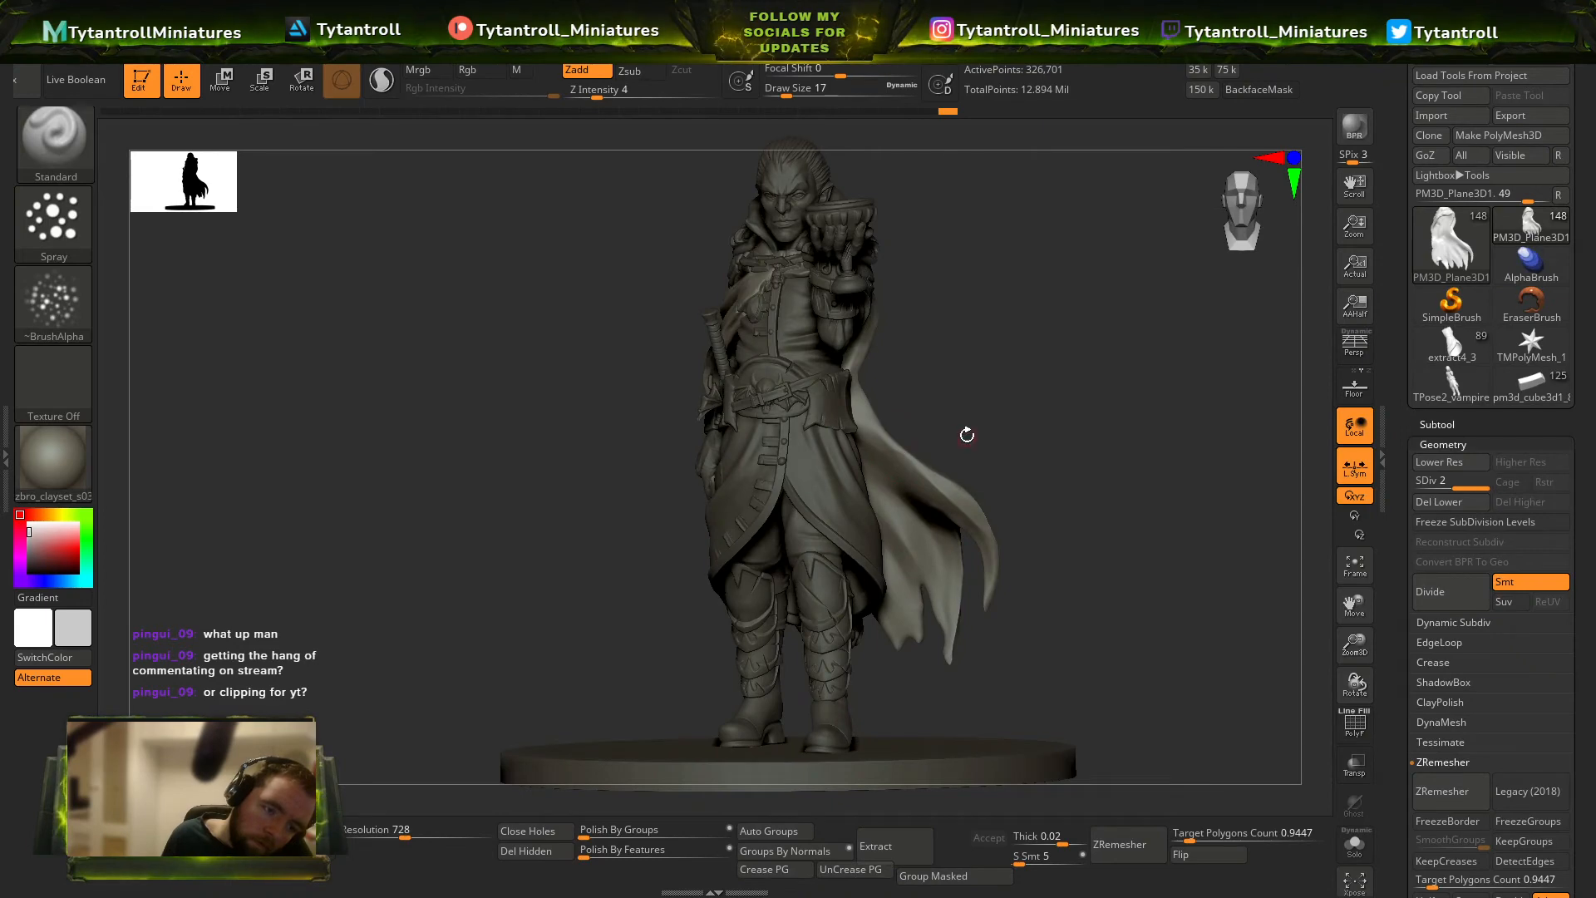
{"action": "mouse_move", "coordinate": [893, 429]}
{"action": "right_mouse_down"}
{"action": "mouse_move", "coordinate": [906, 478]}
{"action": "mouse_move", "coordinate": [868, 417]}
{"action": "mouse_move", "coordinate": [935, 503]}
{"action": "right_mouse_up"}
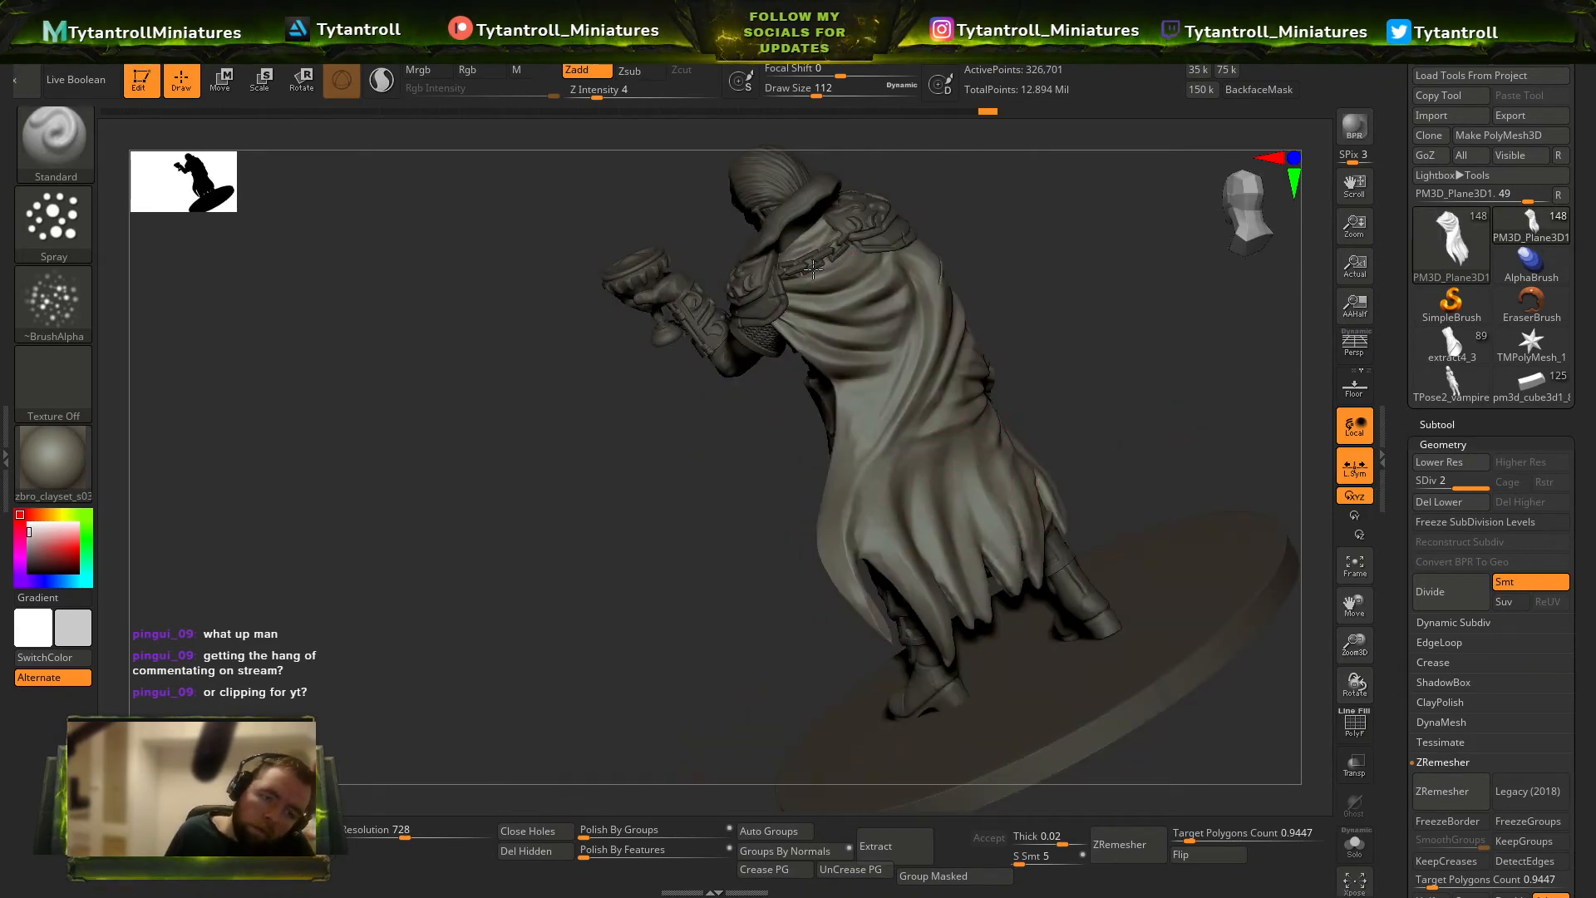
Set the Z intensity to 11, spray texture over the cloak's upper back folds and smooth it lightly.
{"action": "left_click", "coordinate": [633, 94]}
{"action": "left_click", "coordinate": [808, 93]}
{"action": "left_click", "coordinate": [810, 266], "text": "alt"}
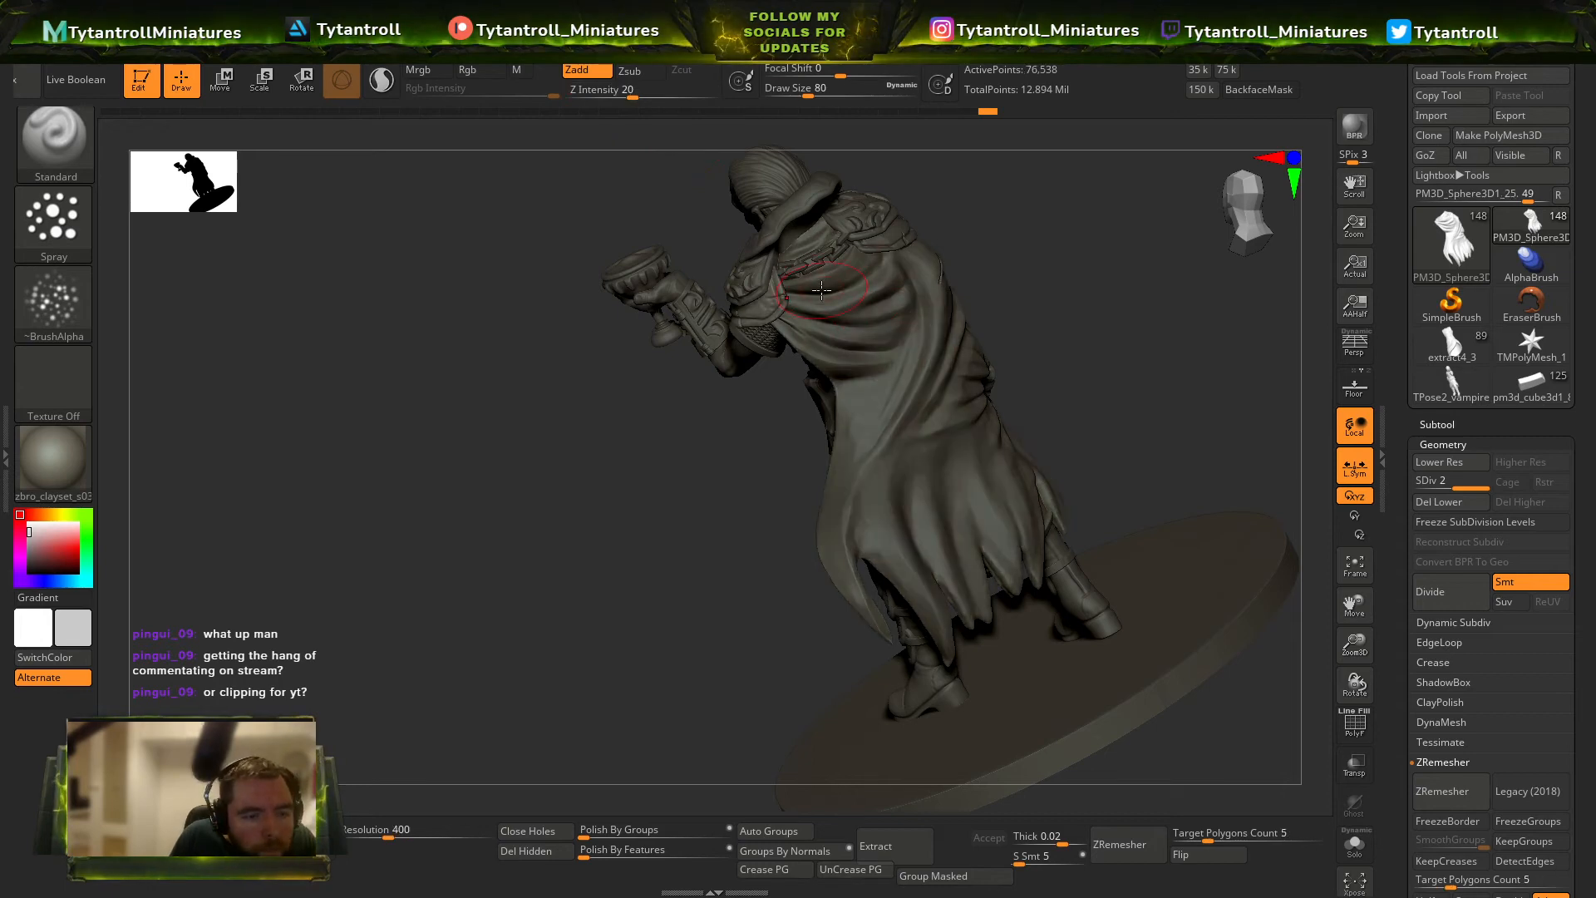
{"action": "left_click", "coordinate": [802, 272], "text": "alt"}
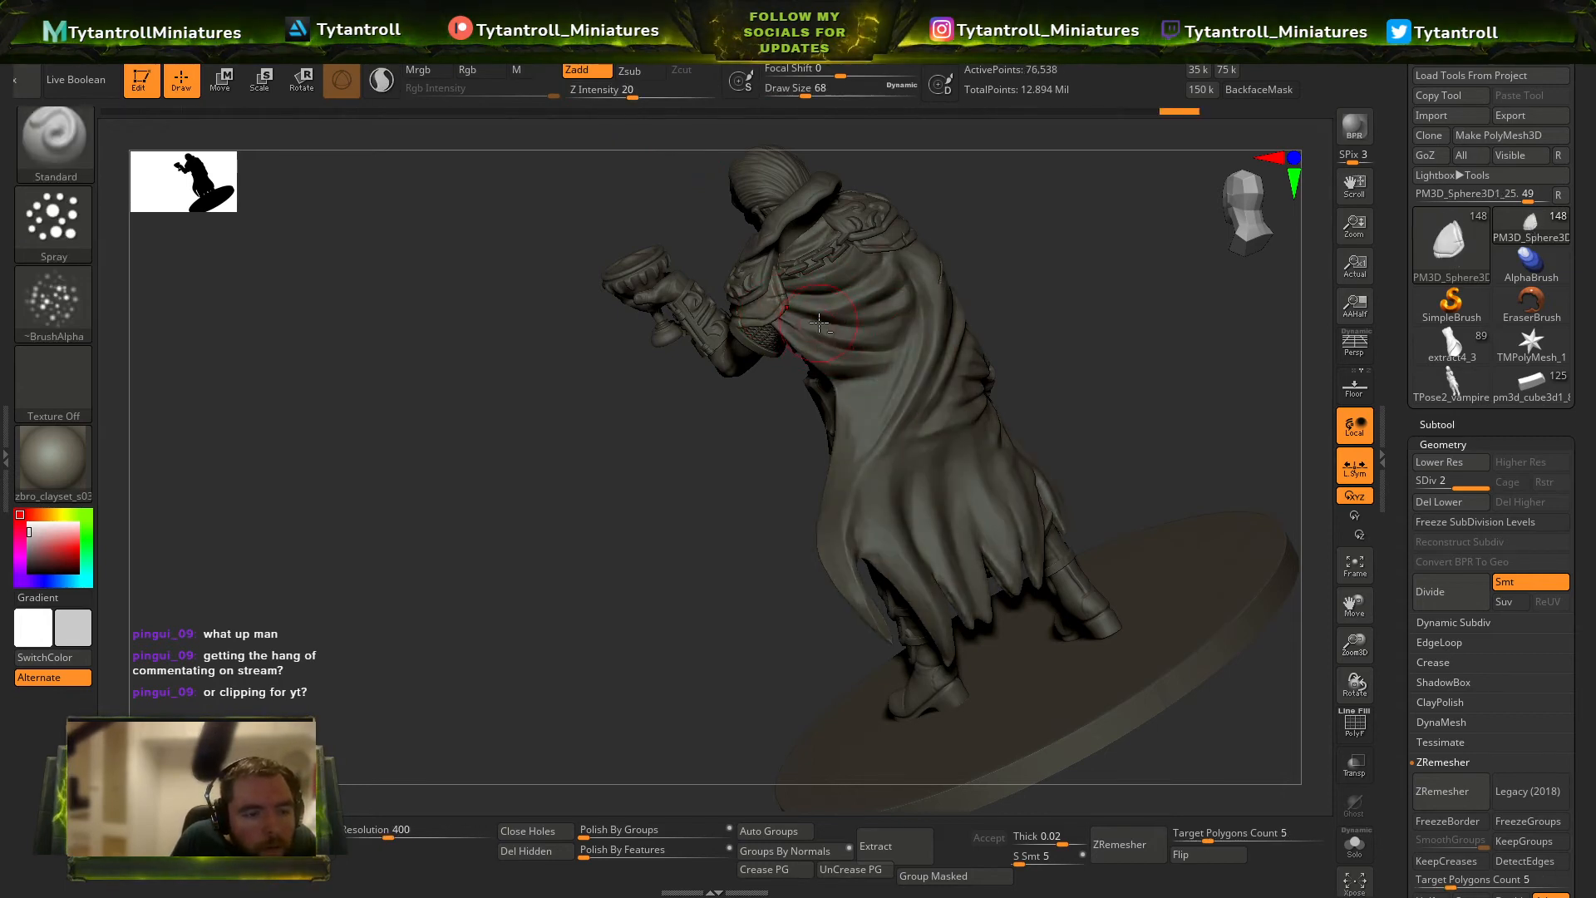
{"action": "left_click", "coordinate": [630, 90]}
{"action": "mouse_move", "coordinate": [1018, 200]}
{"action": "right_mouse_down", "text": "ctrl"}
{"action": "mouse_move", "coordinate": [1030, 170]}
{"action": "mouse_move", "coordinate": [1087, 286]}
{"action": "mouse_move", "coordinate": [906, 203]}
{"action": "mouse_move", "coordinate": [964, 297]}
{"action": "mouse_move", "coordinate": [591, 350]}
{"action": "right_mouse_up", "text": "ctrl"}
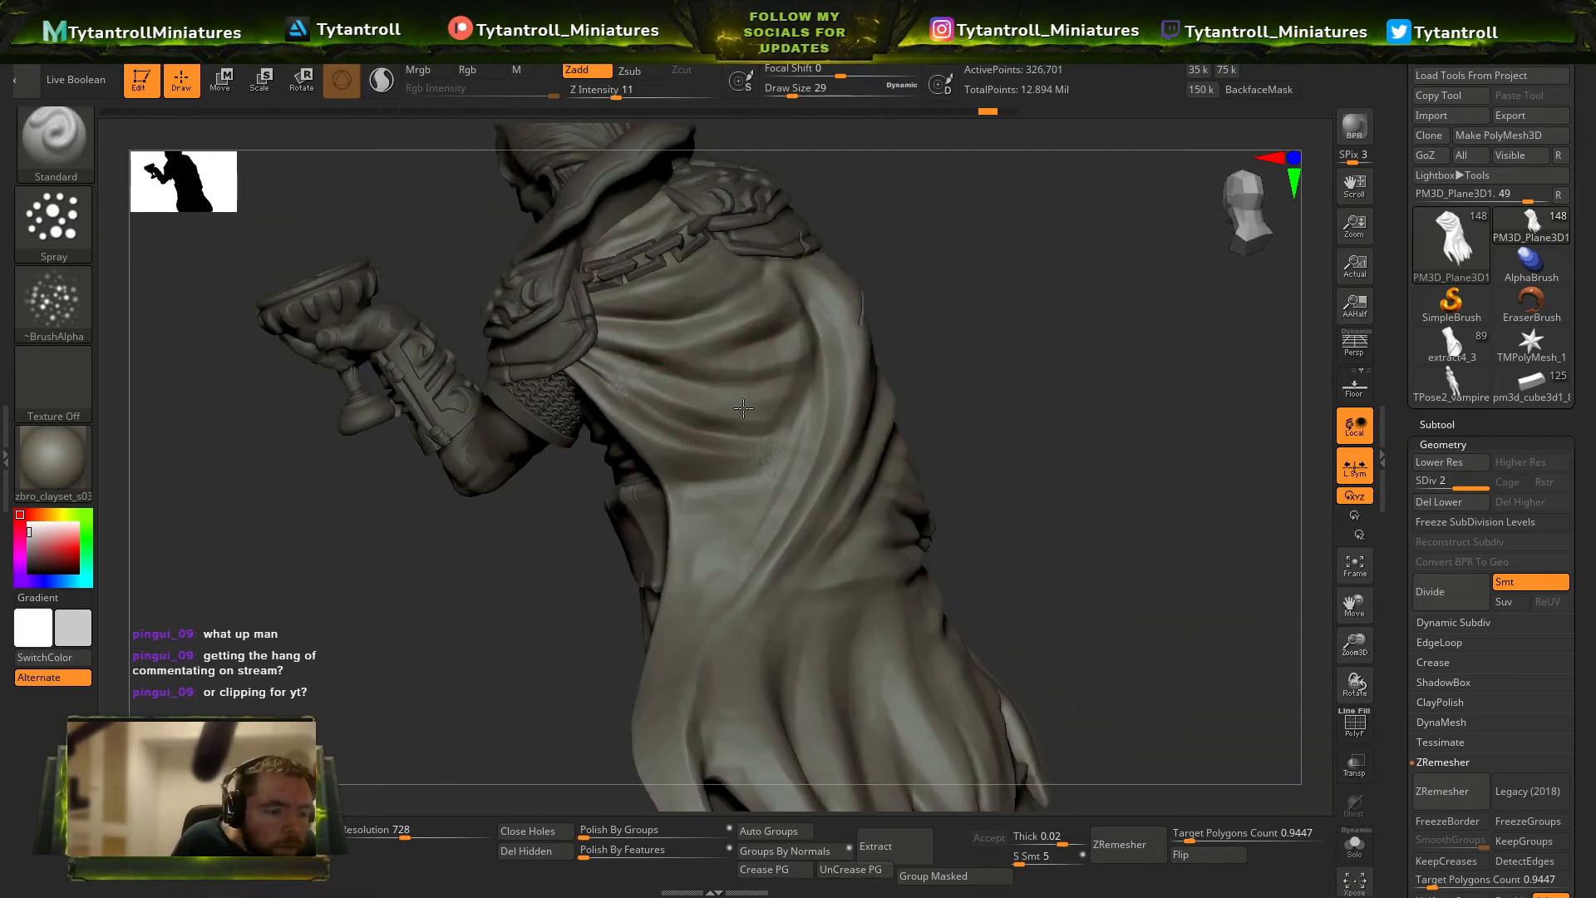
{"action": "right_click_drag", "start_coordinate": [592, 324], "coordinate": [632, 340]}
{"action": "left_click_drag", "start_coordinate": [773, 345], "coordinate": [620, 342], "text": "shift"}
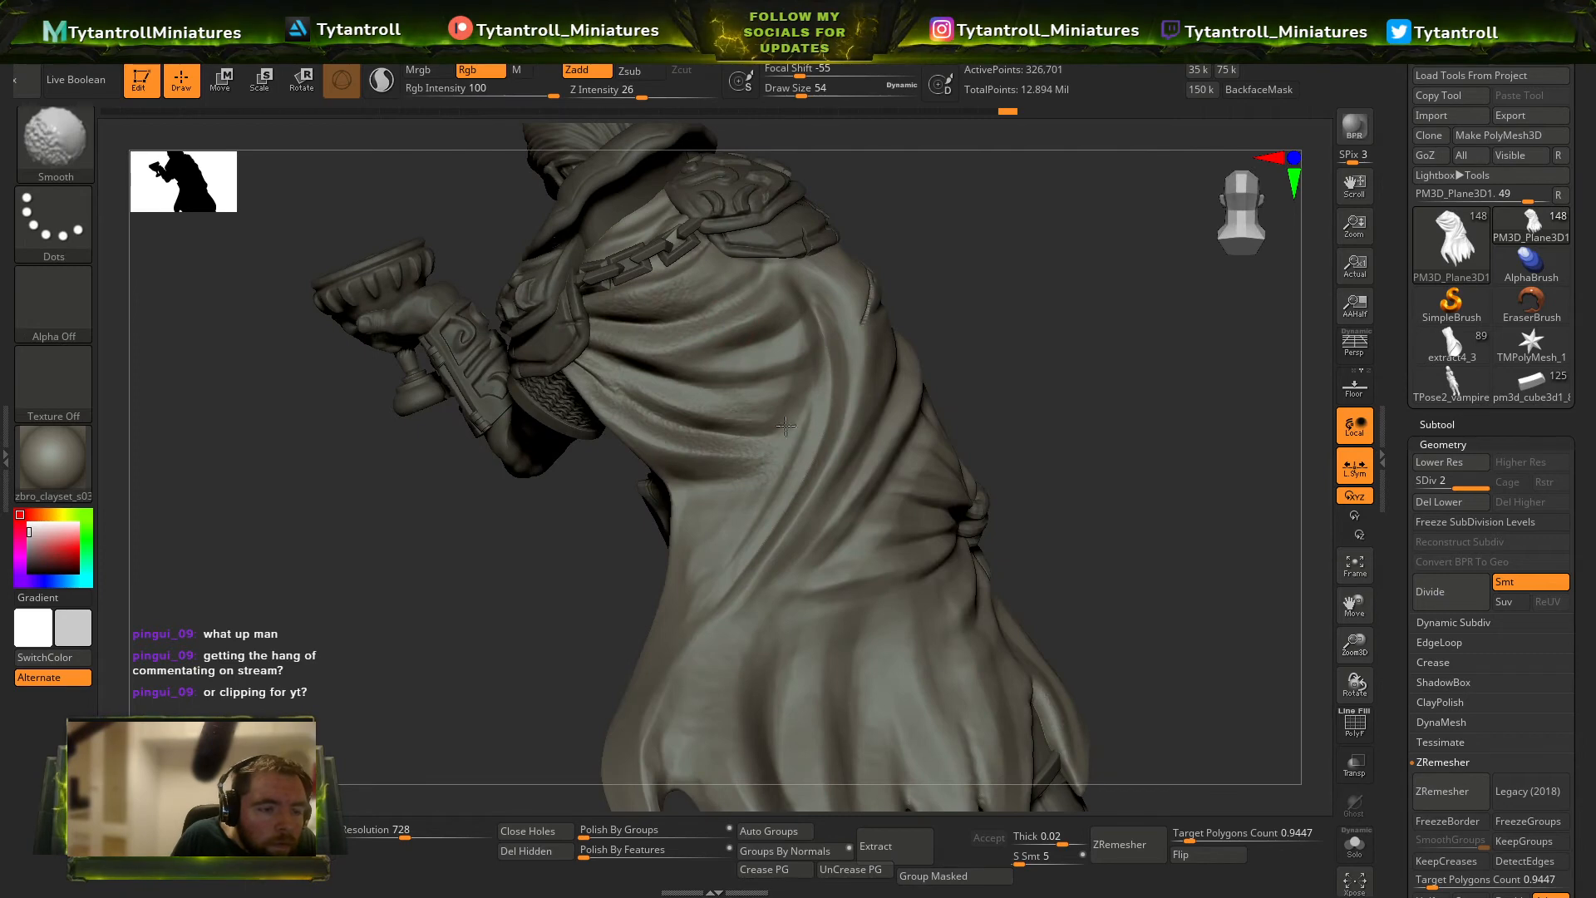
{"action": "right_click_drag", "start_coordinate": [837, 427], "coordinate": [885, 404]}
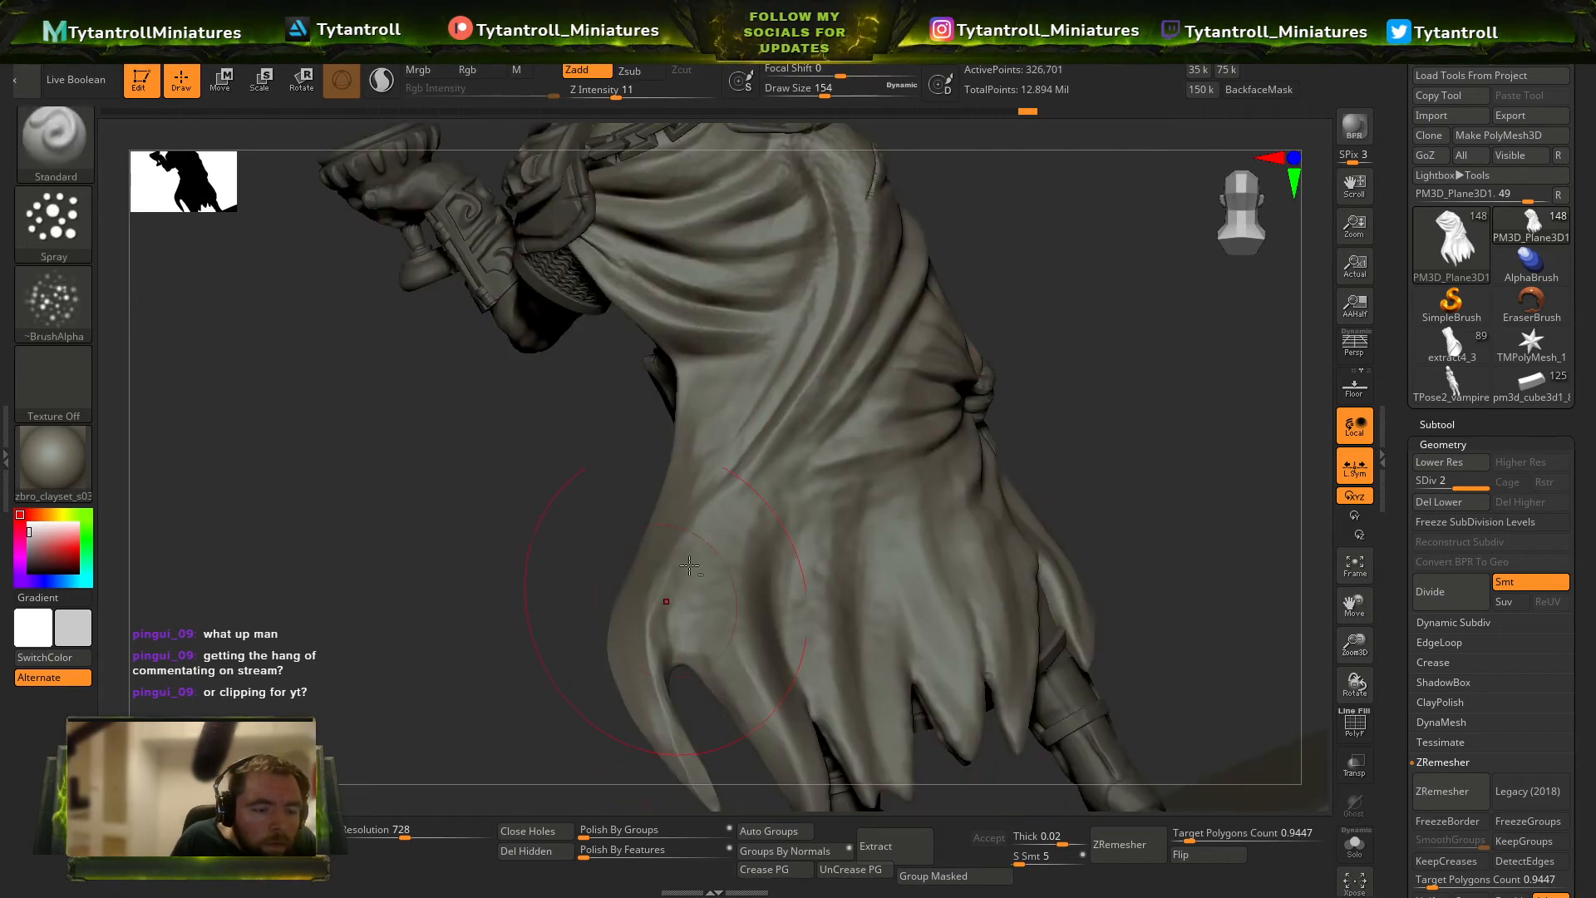
{"action": "key", "text": "s"}
{"action": "left_click_drag", "start_coordinate": [908, 567], "coordinate": [889, 567]}
{"action": "key", "text": "ctrl+z"}
{"action": "key", "text": "ctrl+z"}
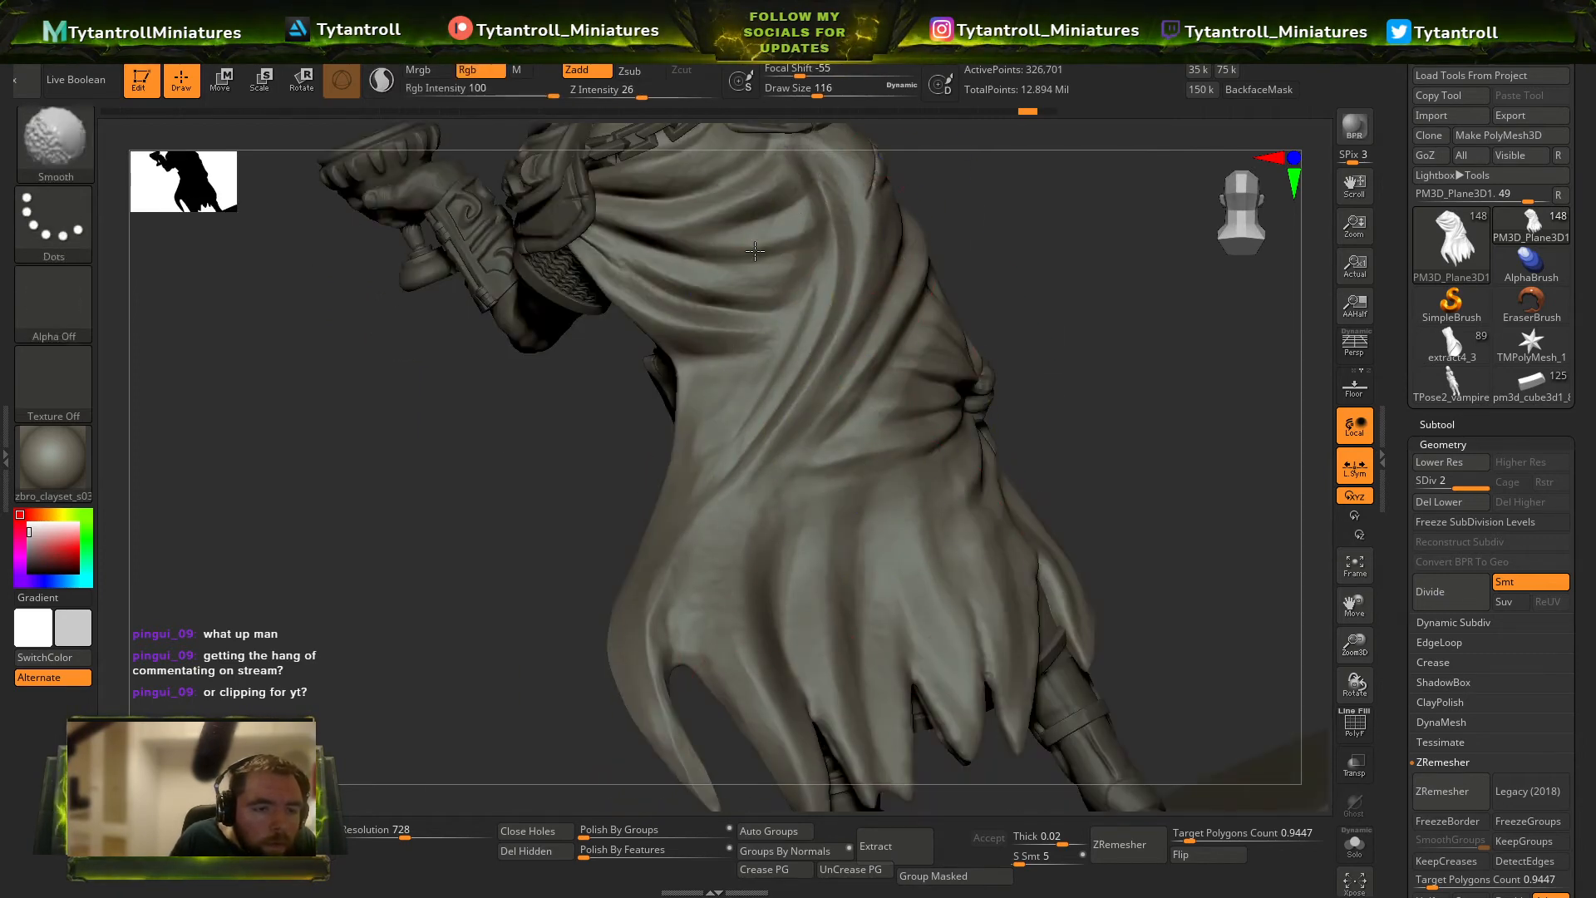
Soften the folds on the cloak's back and sword side with the Smooth brush at draw size 116.
{"action": "right_click_drag", "start_coordinate": [755, 251], "coordinate": [724, 307]}
{"action": "right_click_drag", "start_coordinate": [910, 446], "coordinate": [832, 453]}
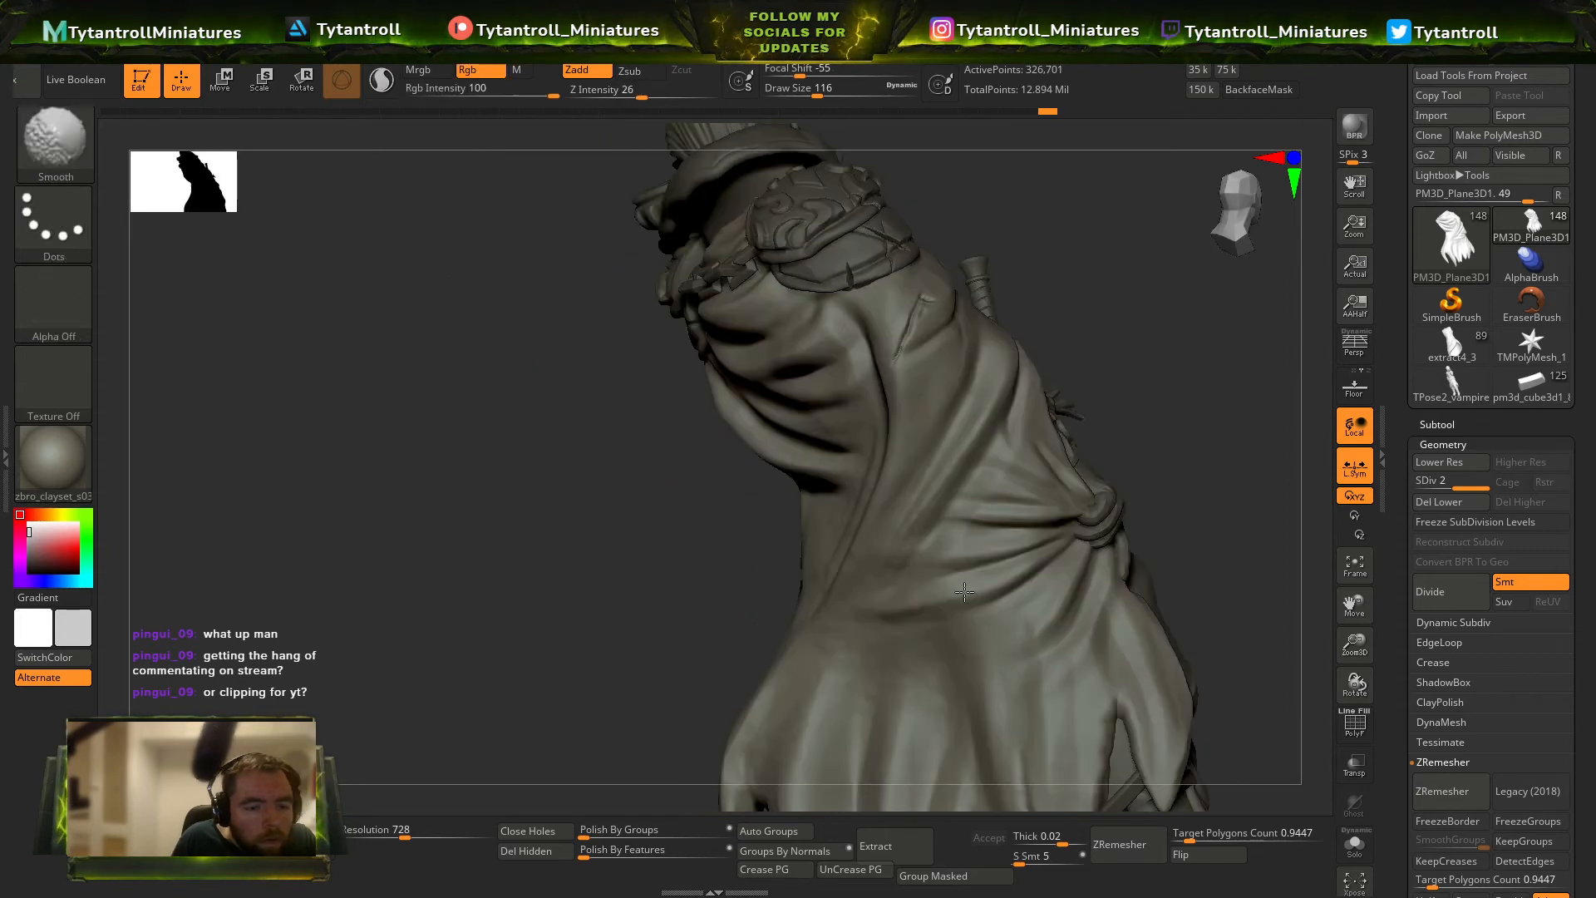
{"action": "right_click_drag", "start_coordinate": [981, 482], "coordinate": [802, 504]}
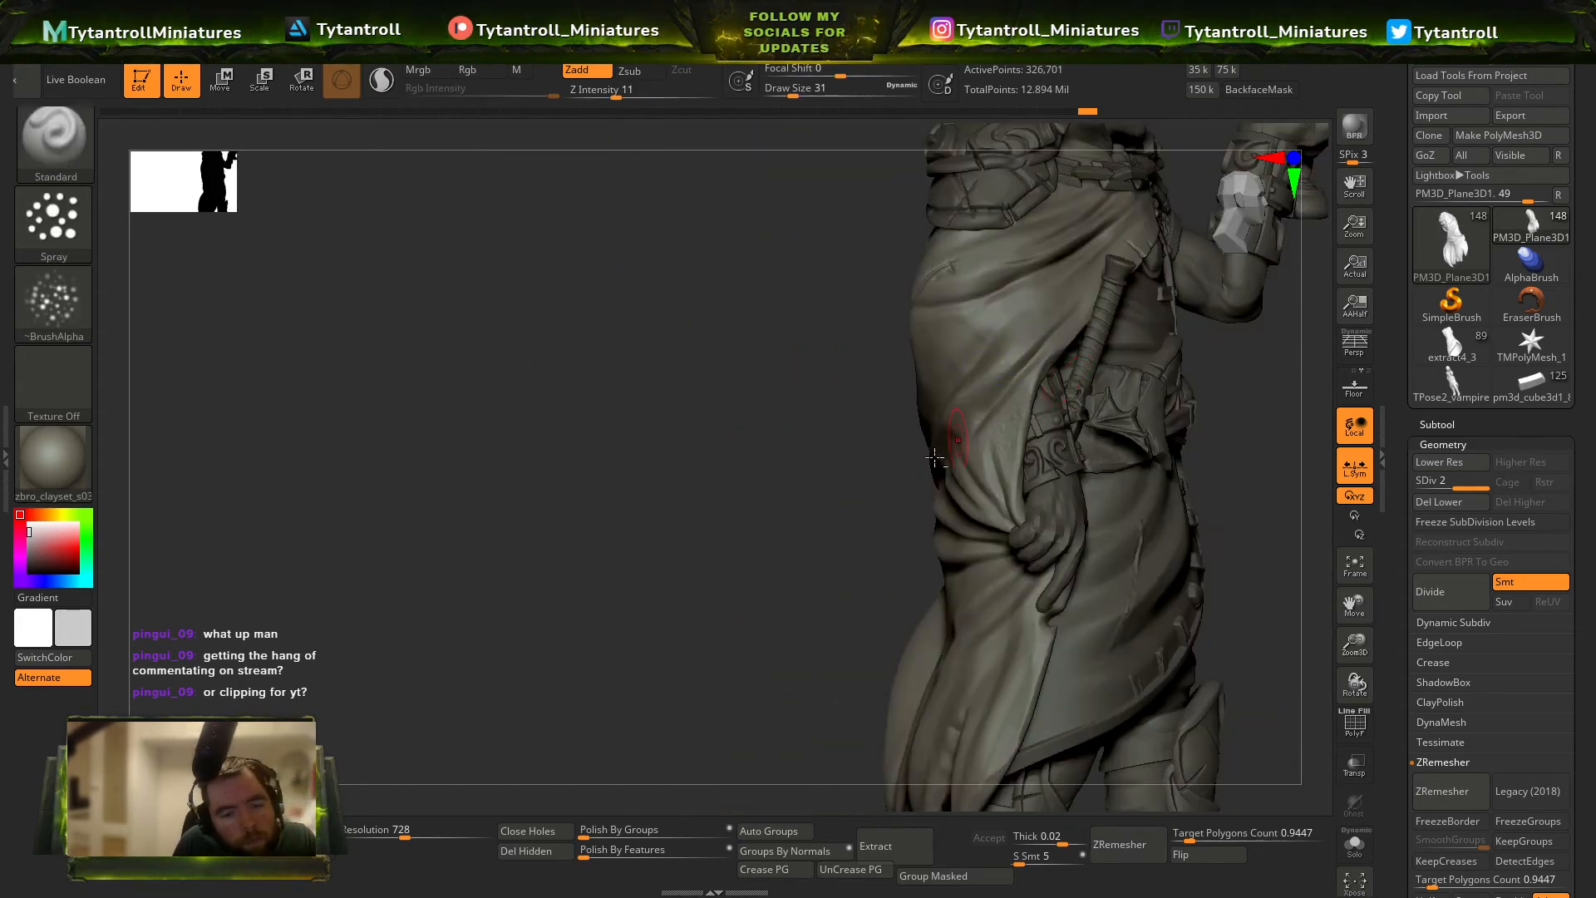
{"action": "right_click_drag", "start_coordinate": [955, 441], "coordinate": [906, 510], "text": "alt"}
Flatten the cloak's fold ridges beside the sword arm with TrimDynamic at Z intensity 95 and draw size 18.
{"action": "key", "text": "b"}
{"action": "key", "text": "t"}
{"action": "key", "text": "d"}
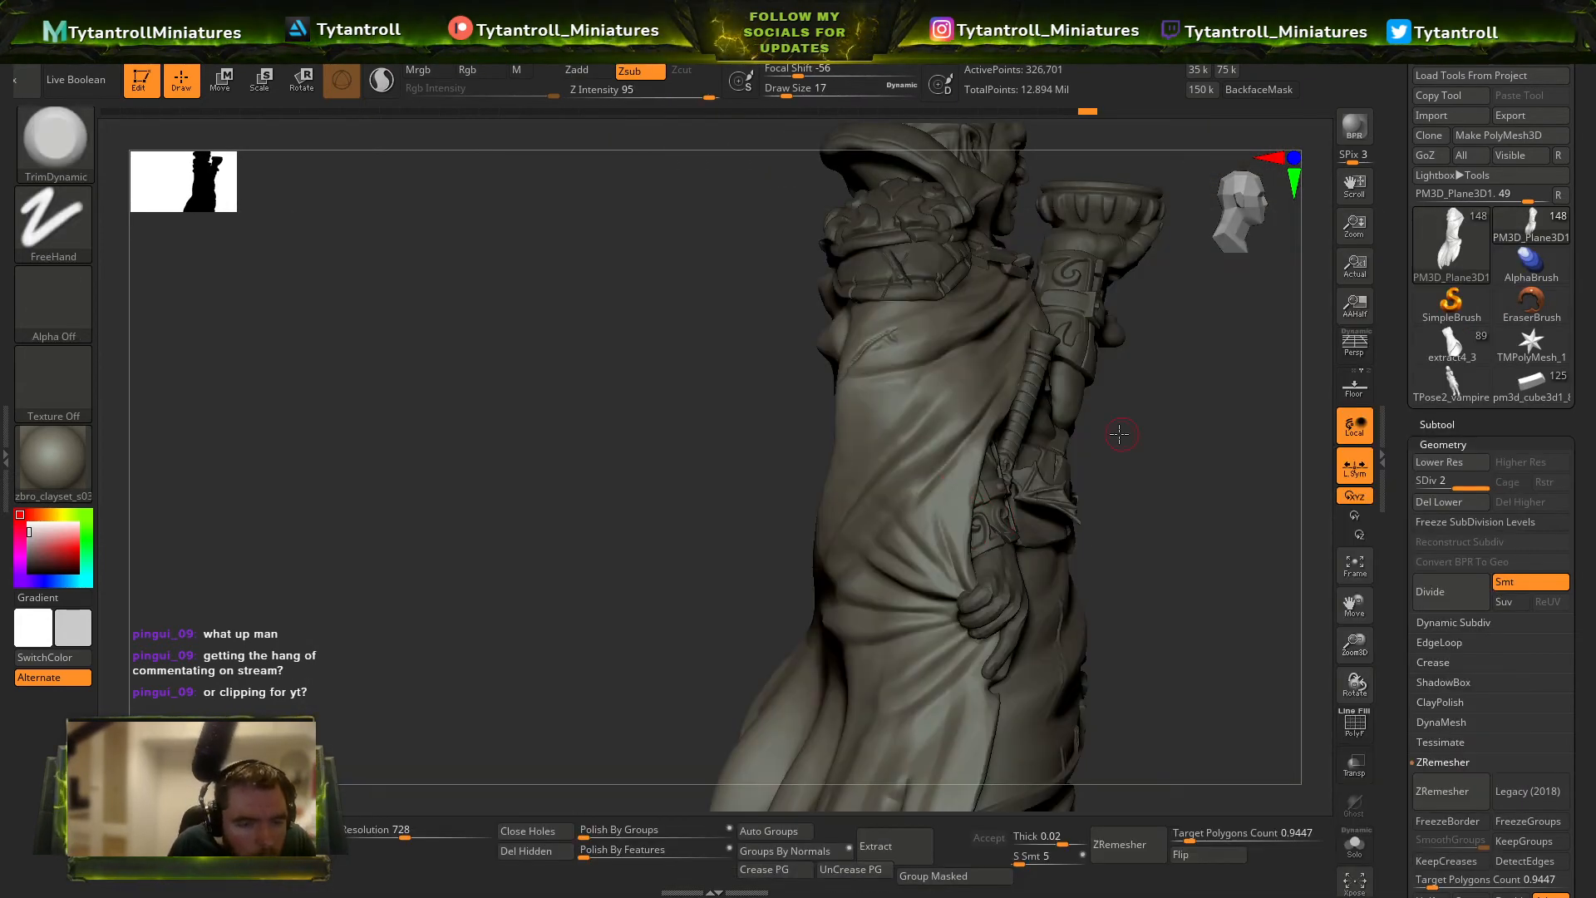
{"action": "right_click_drag", "start_coordinate": [1120, 433], "coordinate": [930, 472]}
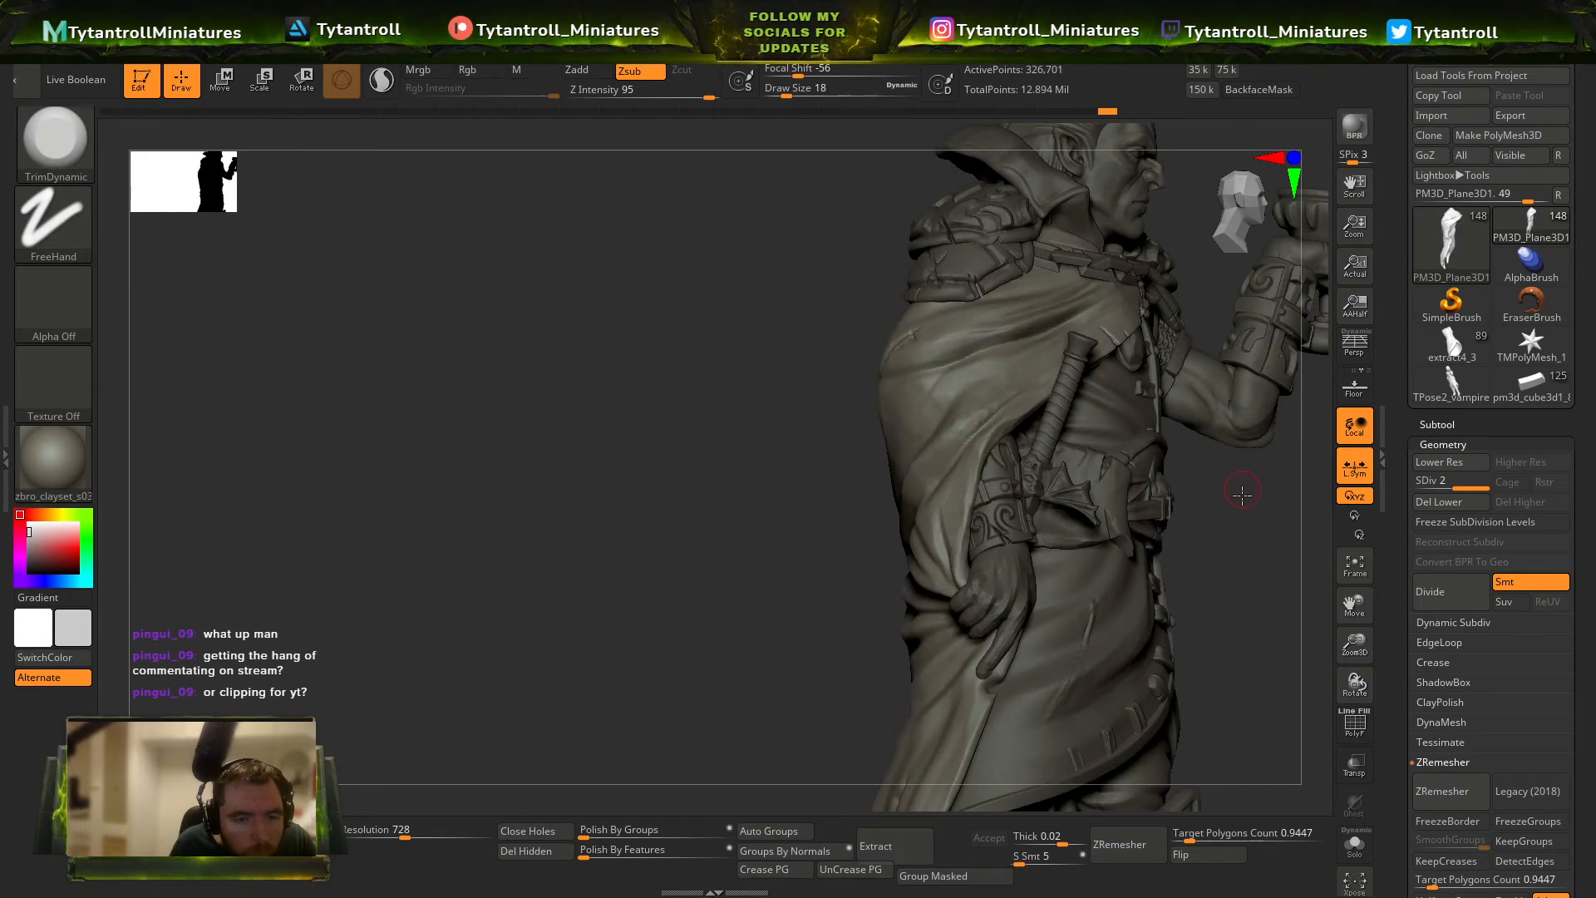
{"action": "right_click_drag", "start_coordinate": [1242, 494], "coordinate": [1052, 385]}
{"action": "right_click_drag", "start_coordinate": [759, 529], "coordinate": [800, 582]}
{"action": "left_click", "coordinate": [770, 586], "text": "alt"}
{"action": "left_click_drag", "start_coordinate": [1143, 449], "coordinate": [923, 332]}
{"action": "right_click_drag", "start_coordinate": [798, 497], "coordinate": [673, 537]}
Select the coat's border strip, check its polygroup wireframe and undo the last change.
{"action": "left_click", "coordinate": [770, 509], "text": "alt"}
{"action": "key", "text": "s"}
{"action": "mouse_move", "coordinate": [550, 527]}
{"action": "right_mouse_down"}
{"action": "mouse_move", "coordinate": [718, 483]}
{"action": "mouse_move", "coordinate": [751, 414]}
{"action": "mouse_move", "coordinate": [710, 433]}
{"action": "mouse_move", "coordinate": [620, 428]}
{"action": "mouse_move", "coordinate": [715, 447]}
{"action": "right_mouse_up"}
{"action": "left_click", "coordinate": [720, 481]}
{"action": "key", "text": "shift+f"}
{"action": "key", "text": "shift+f"}
{"action": "key", "text": "ctrl+z"}
Flatten the coat's front border strip with TrimDynamic at Z intensity 97 and draw size 9.
{"action": "left_click", "coordinate": [711, 96]}
{"action": "key", "text": "s"}
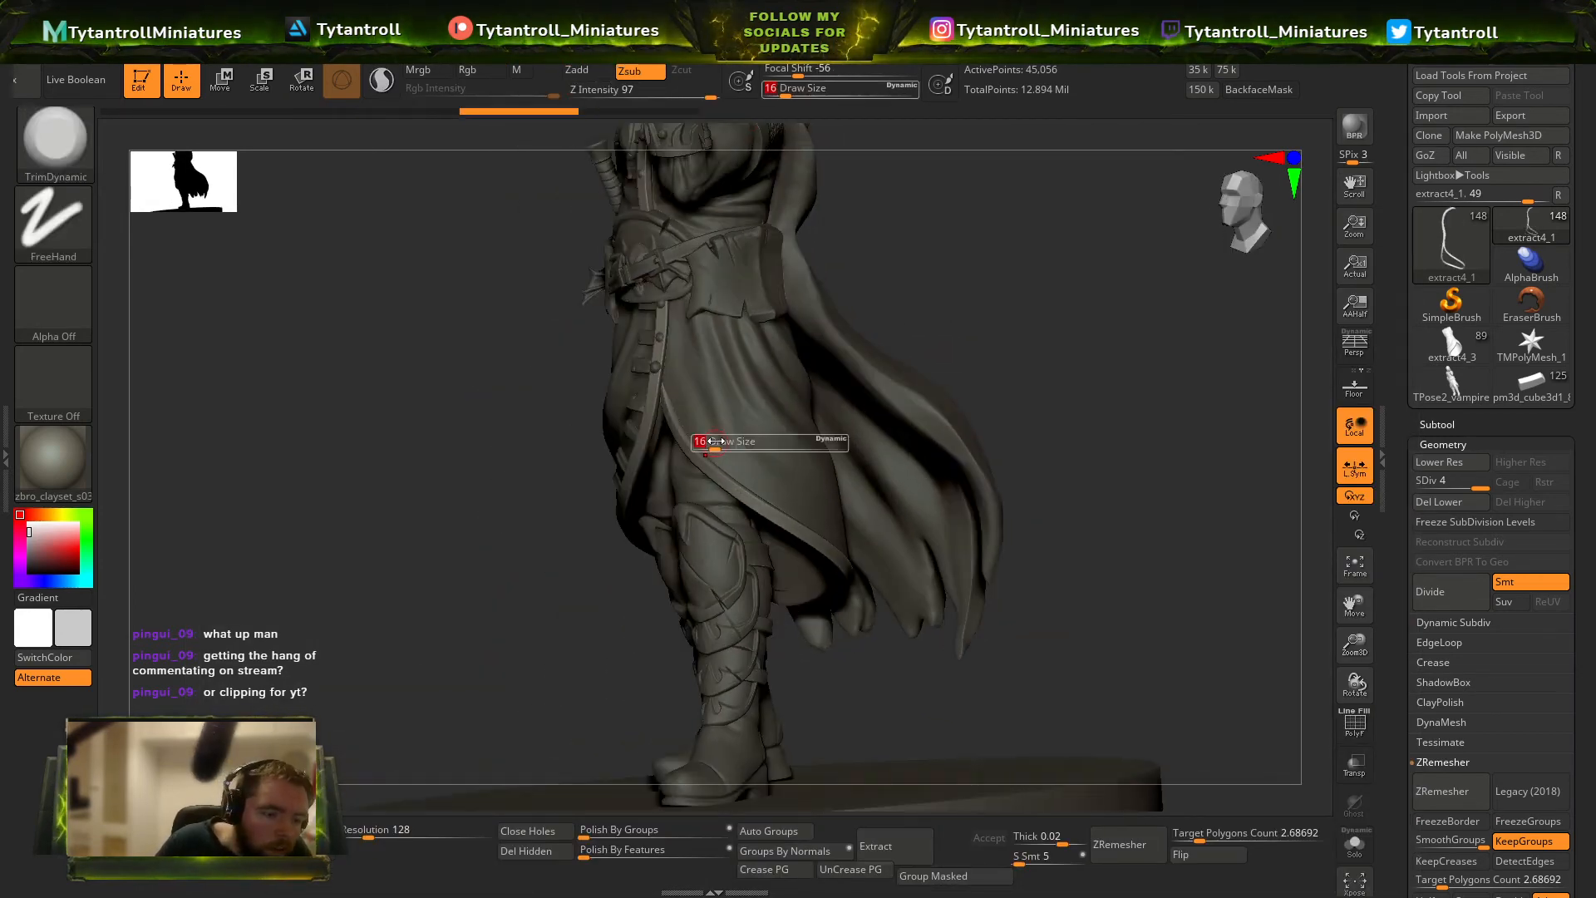
{"action": "left_click", "coordinate": [711, 449]}
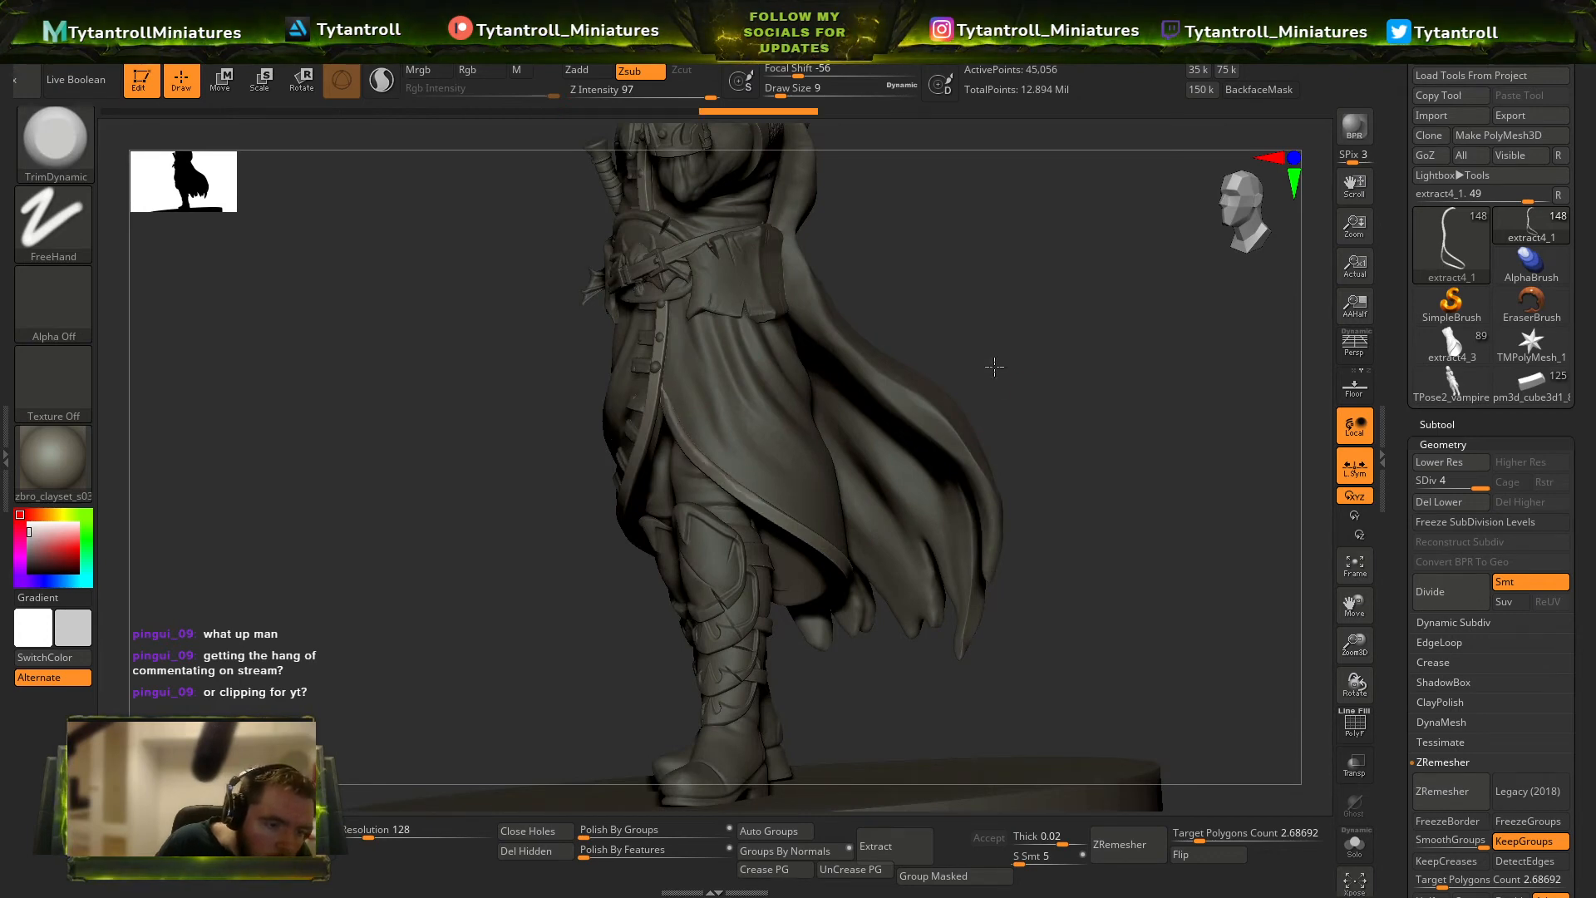
{"action": "right_click_drag", "start_coordinate": [994, 366], "coordinate": [779, 542]}
{"action": "right_click_drag", "start_coordinate": [585, 510], "coordinate": [566, 468]}
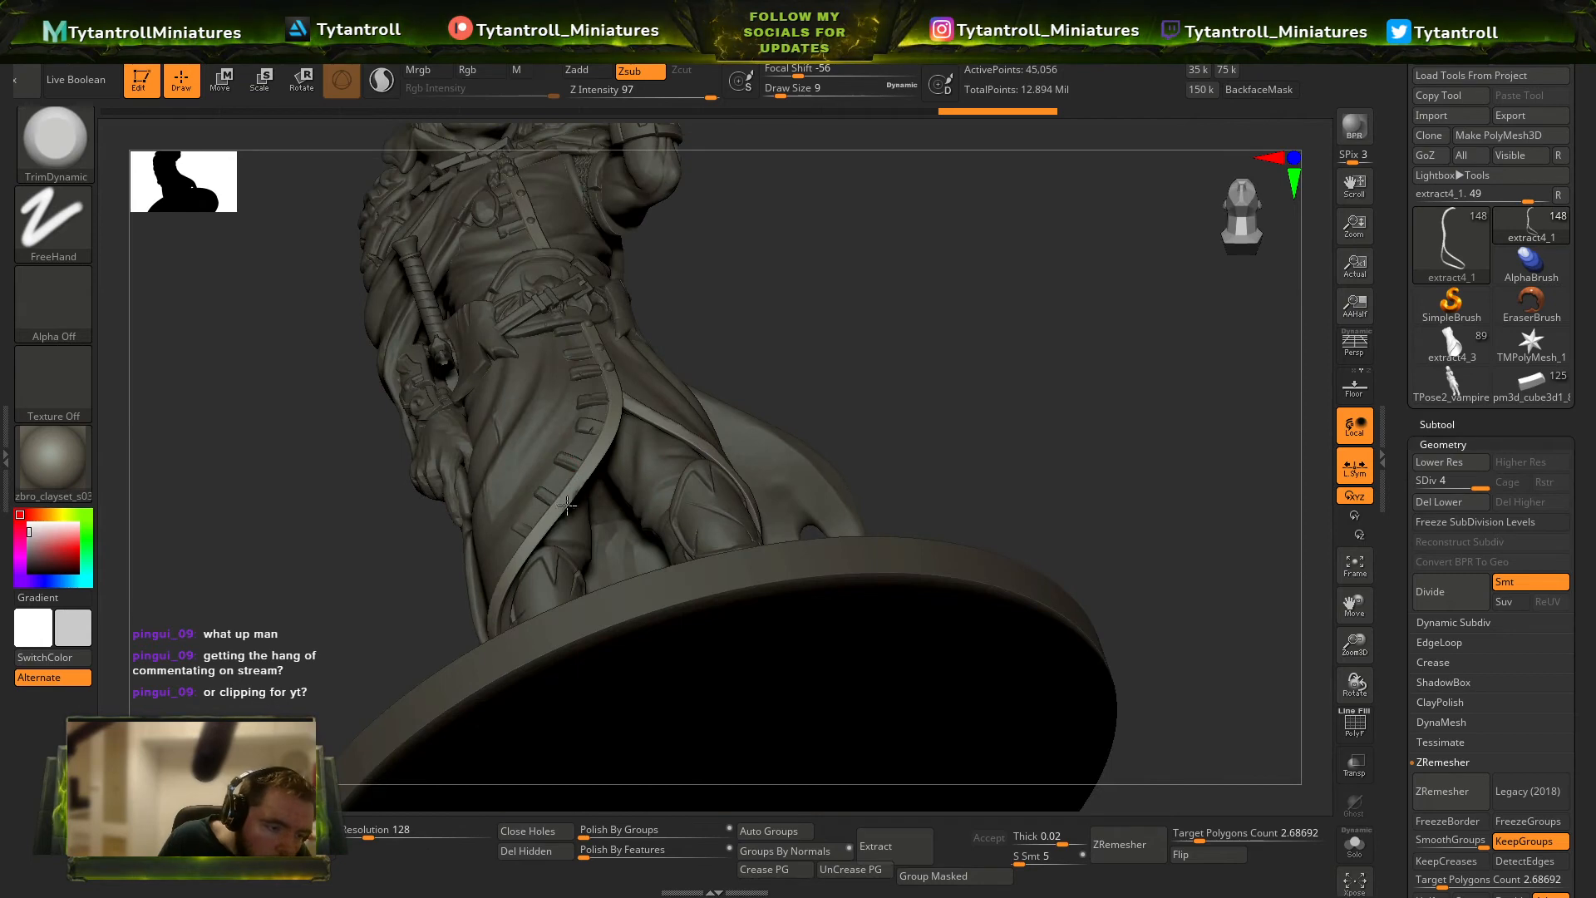
{"action": "right_click_drag", "start_coordinate": [492, 631], "coordinate": [605, 445]}
{"action": "mouse_move", "coordinate": [584, 333]}
{"action": "right_mouse_down"}
{"action": "mouse_move", "coordinate": [548, 323]}
{"action": "mouse_move", "coordinate": [591, 366]}
{"action": "mouse_move", "coordinate": [563, 402]}
{"action": "mouse_move", "coordinate": [490, 374]}
{"action": "right_mouse_up"}
Select the cloak and switch to the Orb_Cracks brush.
{"action": "left_click", "coordinate": [695, 310], "text": "alt"}
{"action": "key", "text": "b"}
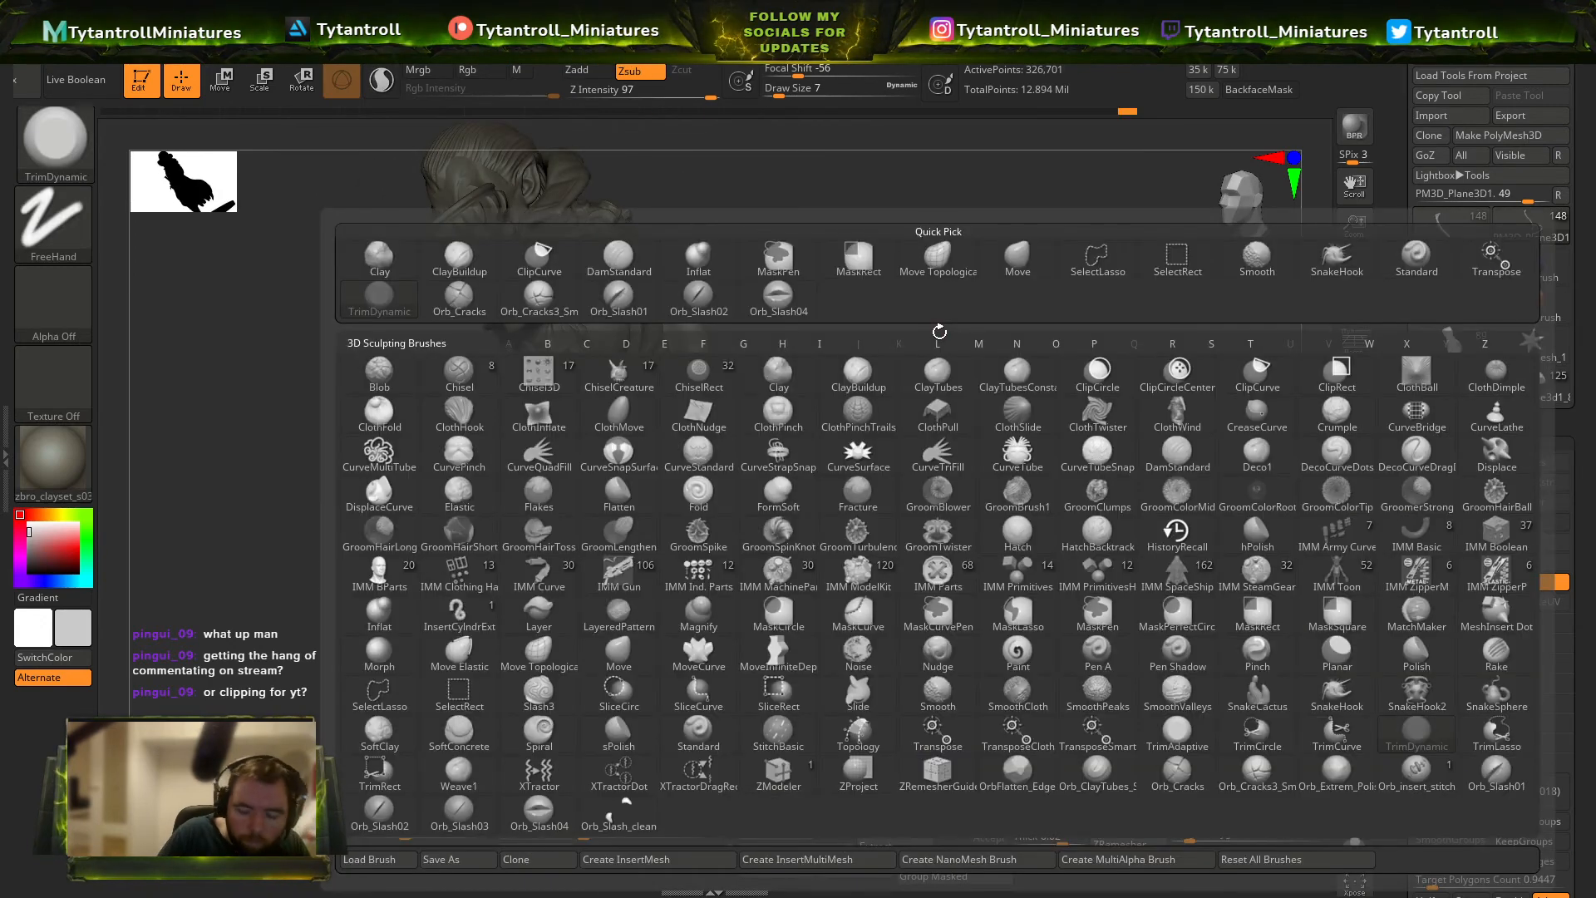
{"action": "left_click", "coordinate": [1000, 287]}
{"action": "right_click_drag", "start_coordinate": [1000, 287], "coordinate": [686, 377]}
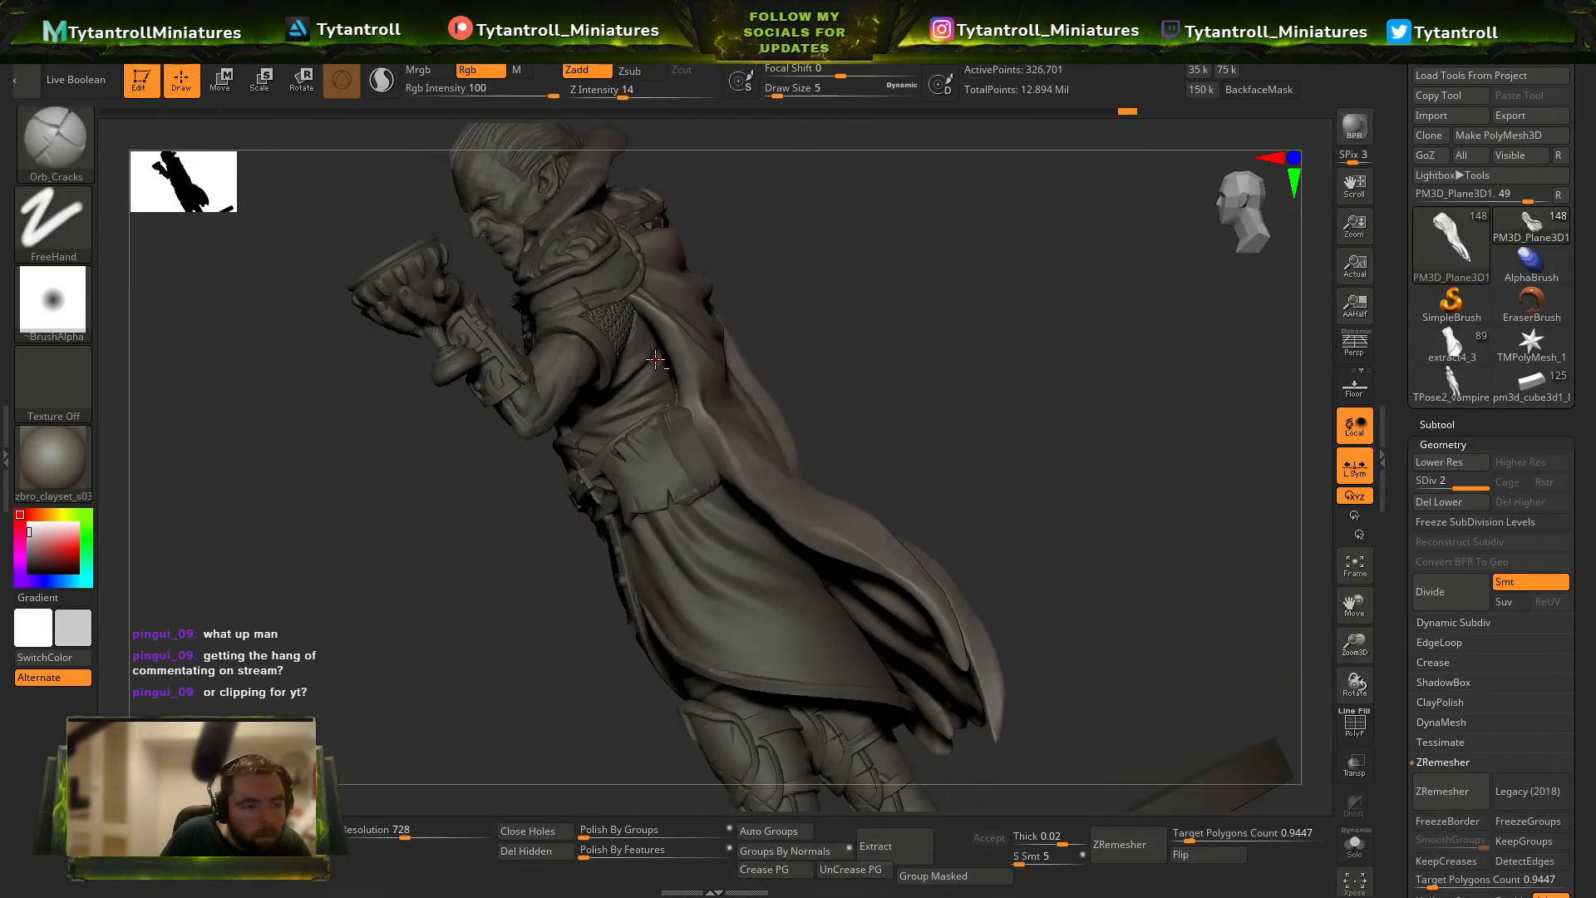
{"action": "mouse_move", "coordinate": [839, 309]}
{"action": "right_mouse_down"}
{"action": "mouse_move", "coordinate": [684, 367]}
{"action": "mouse_move", "coordinate": [724, 332]}
{"action": "mouse_move", "coordinate": [657, 349]}
{"action": "mouse_move", "coordinate": [667, 362]}
{"action": "mouse_move", "coordinate": [673, 331]}
{"action": "right_mouse_up"}
Select the coat and adjust its shape below the raised arm with the Move brush at draw size 90.
{"action": "left_click", "coordinate": [661, 370], "text": "alt"}
{"action": "key", "text": "b"}
{"action": "key", "text": "m"}
{"action": "key", "text": "v"}
{"action": "key", "text": "s"}
{"action": "left_click_drag", "start_coordinate": [661, 332], "coordinate": [647, 331]}
{"action": "right_click_drag", "start_coordinate": [633, 308], "coordinate": [655, 351]}
{"action": "key", "text": "s"}
{"action": "left_click_drag", "start_coordinate": [655, 352], "coordinate": [663, 353]}
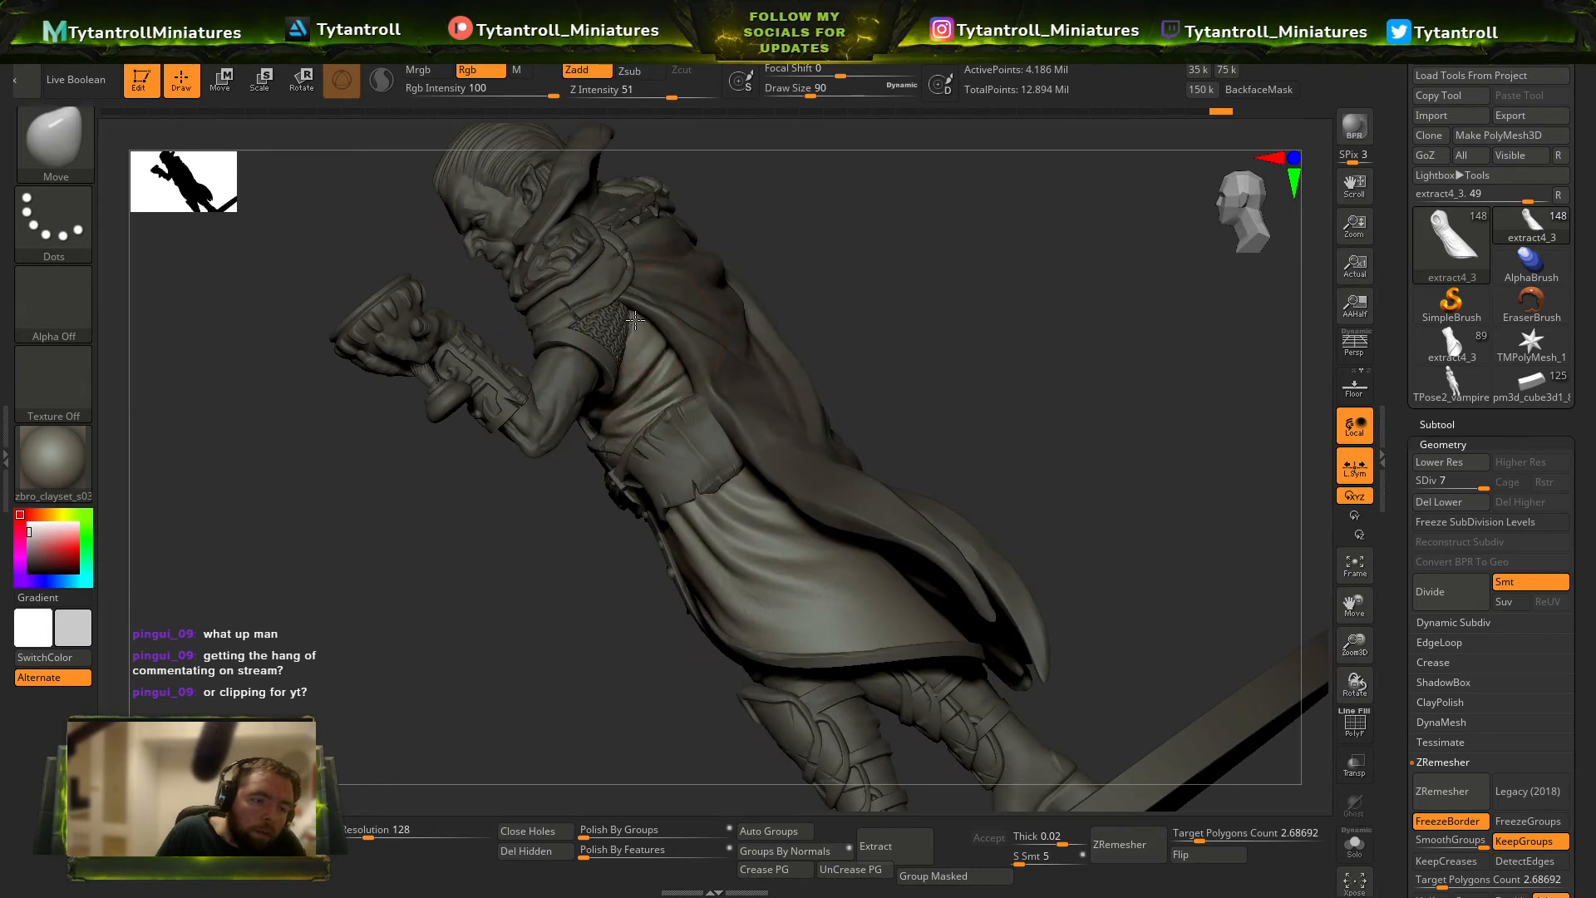
{"action": "right_click_drag", "start_coordinate": [640, 330], "coordinate": [803, 350]}
{"action": "key", "text": "f"}
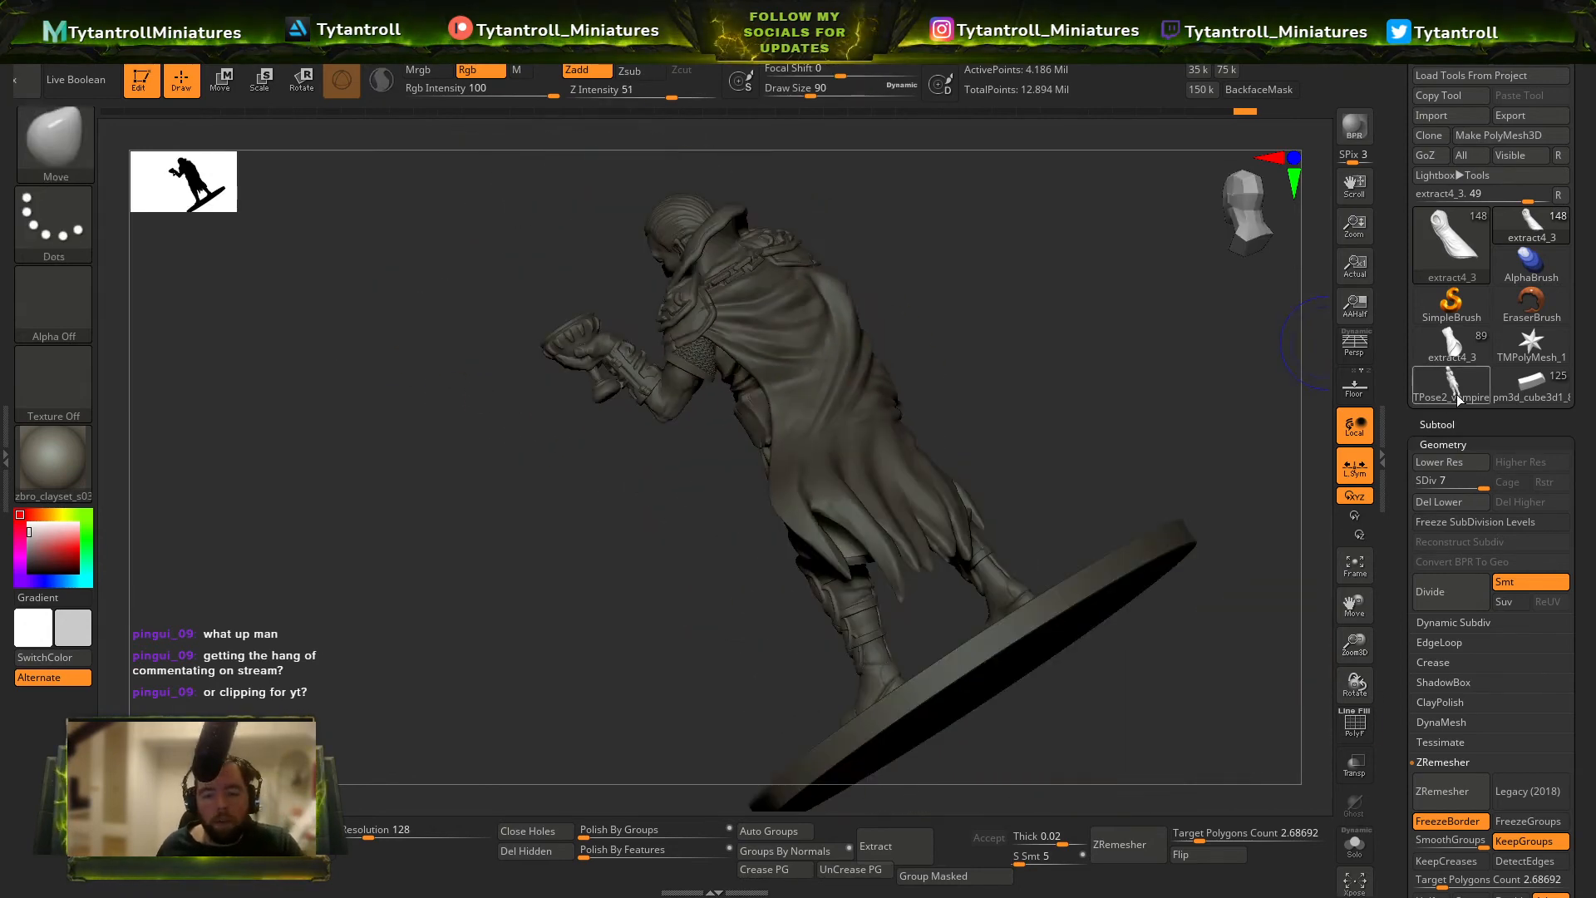
Compare the loaded earlier versions of the miniature, including the TPose2 prep mesh, with and without polygroup wireframes.
{"action": "left_click", "coordinate": [1458, 68]}
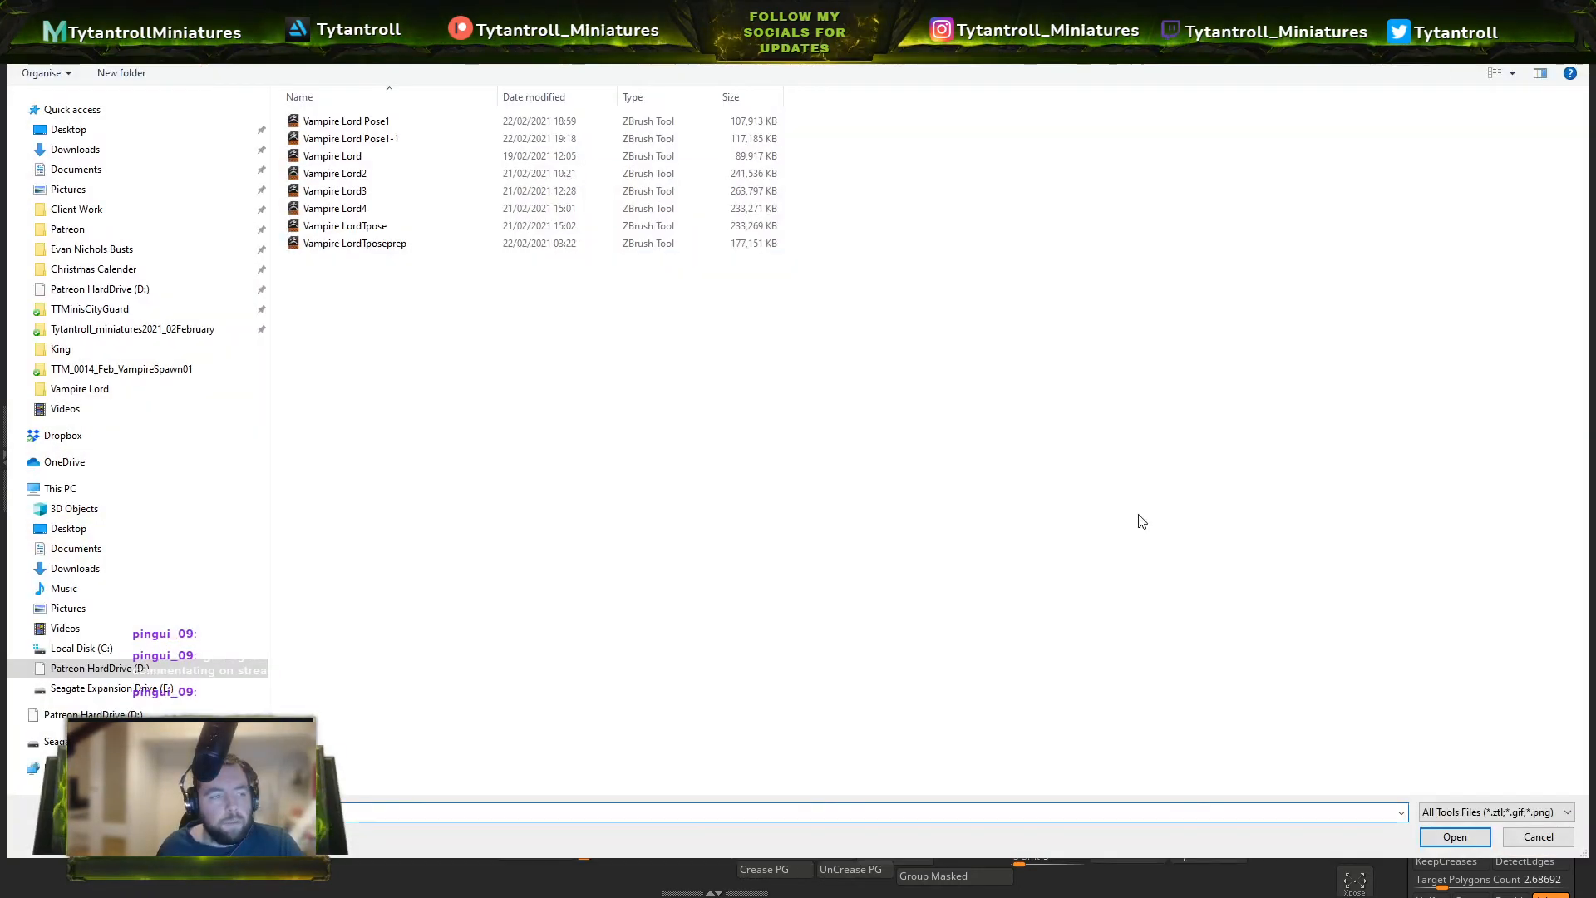
{"action": "key", "text": "Escape"}
{"action": "left_click", "coordinate": [1418, 385]}
{"action": "mouse_move", "coordinate": [1072, 349]}
{"action": "right_mouse_down"}
{"action": "mouse_move", "coordinate": [1180, 396]}
{"action": "mouse_move", "coordinate": [1062, 335]}
{"action": "mouse_move", "coordinate": [1173, 360]}
{"action": "mouse_move", "coordinate": [1135, 353]}
{"action": "right_mouse_up"}
{"action": "key", "text": "shift+f"}
{"action": "key", "text": "shift+f"}
{"action": "key", "text": "shift+f"}
{"action": "left_click", "coordinate": [1529, 378]}
{"action": "mouse_move", "coordinate": [1022, 374]}
{"action": "right_mouse_down"}
{"action": "mouse_move", "coordinate": [945, 399]}
{"action": "mouse_move", "coordinate": [1051, 391]}
{"action": "mouse_move", "coordinate": [1024, 375]}
{"action": "right_mouse_up"}
{"action": "left_click", "coordinate": [1472, 382]}
{"action": "left_click", "coordinate": [1534, 392]}
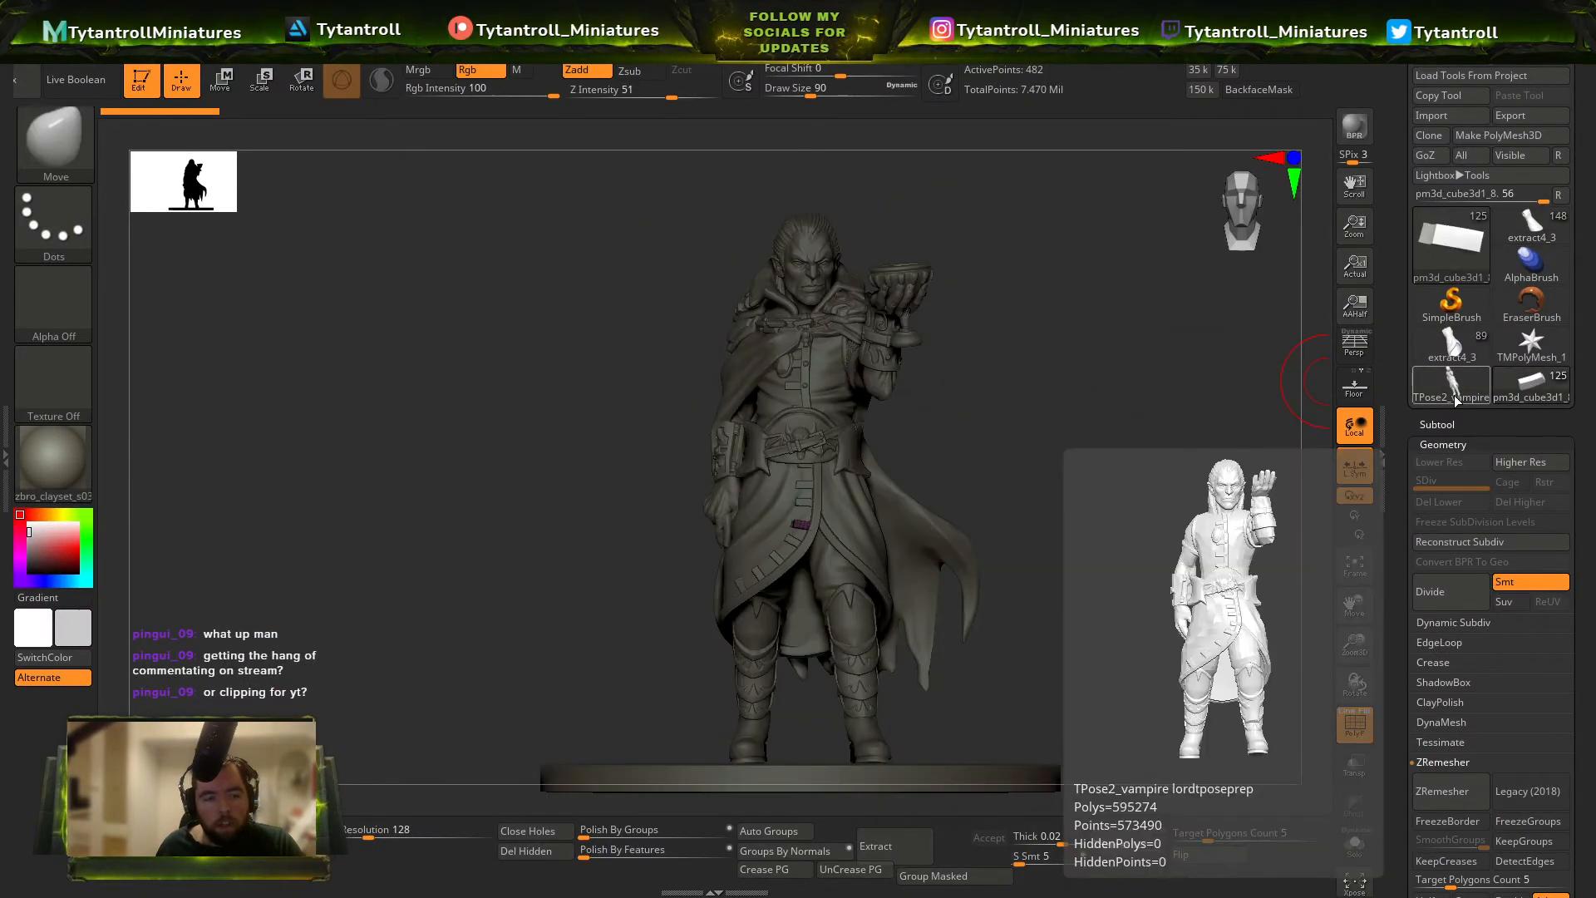
{"action": "left_click", "coordinate": [1454, 385]}
{"action": "key", "text": "shift+f"}
{"action": "key", "text": "shift+f"}
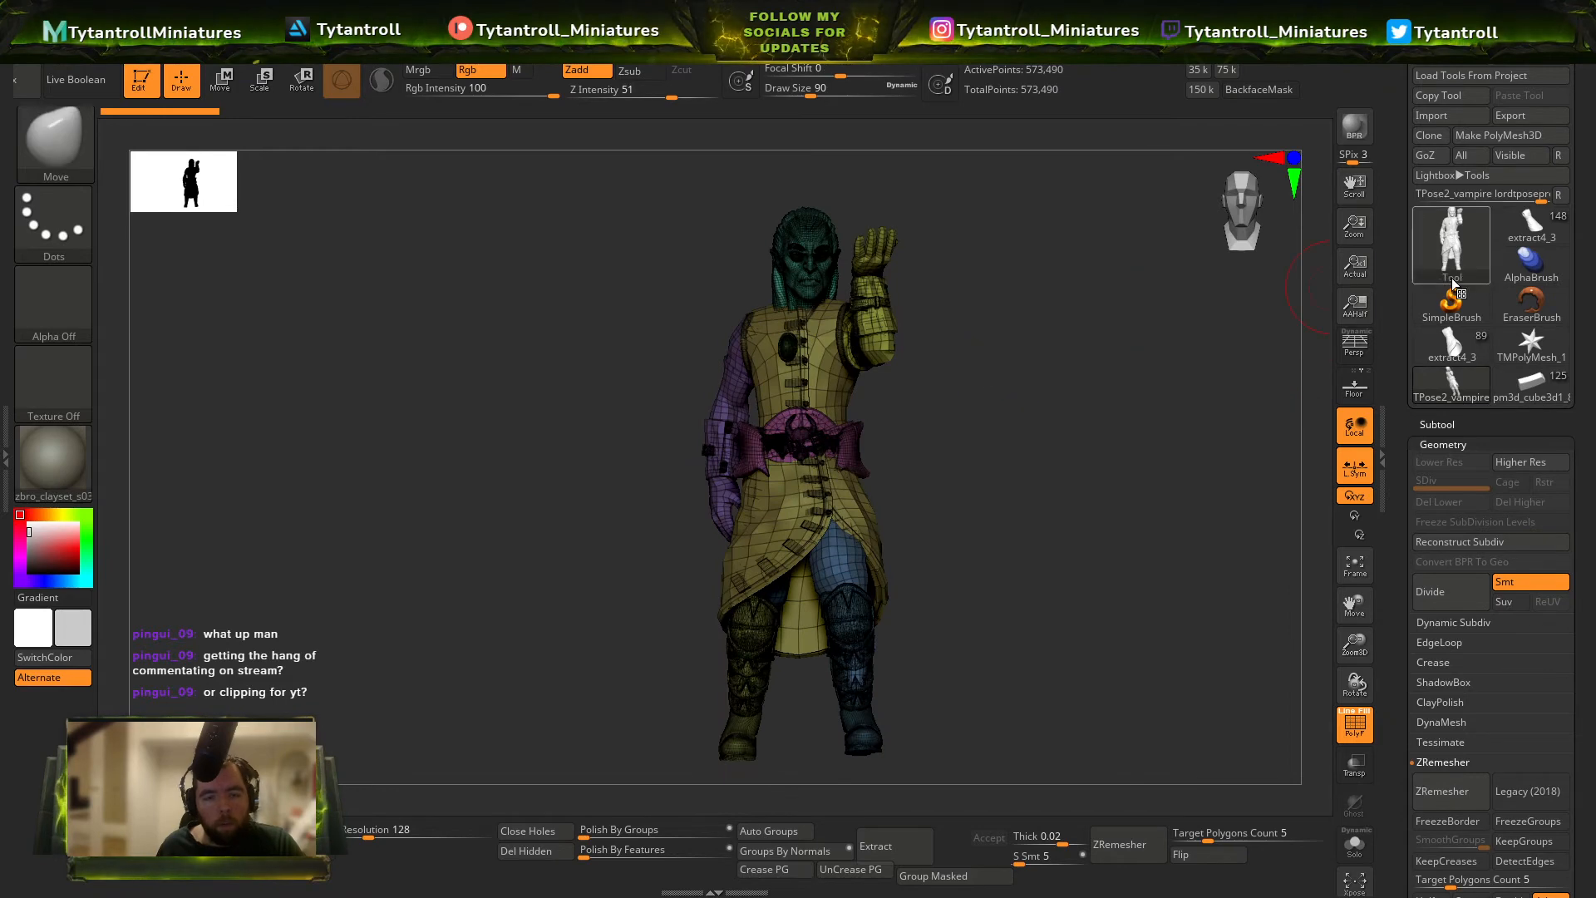
Load the Vampire LordTpose tool and inspect its body mesh isolated with the polygroup wireframe displayed.
{"action": "left_click", "coordinate": [1471, 67]}
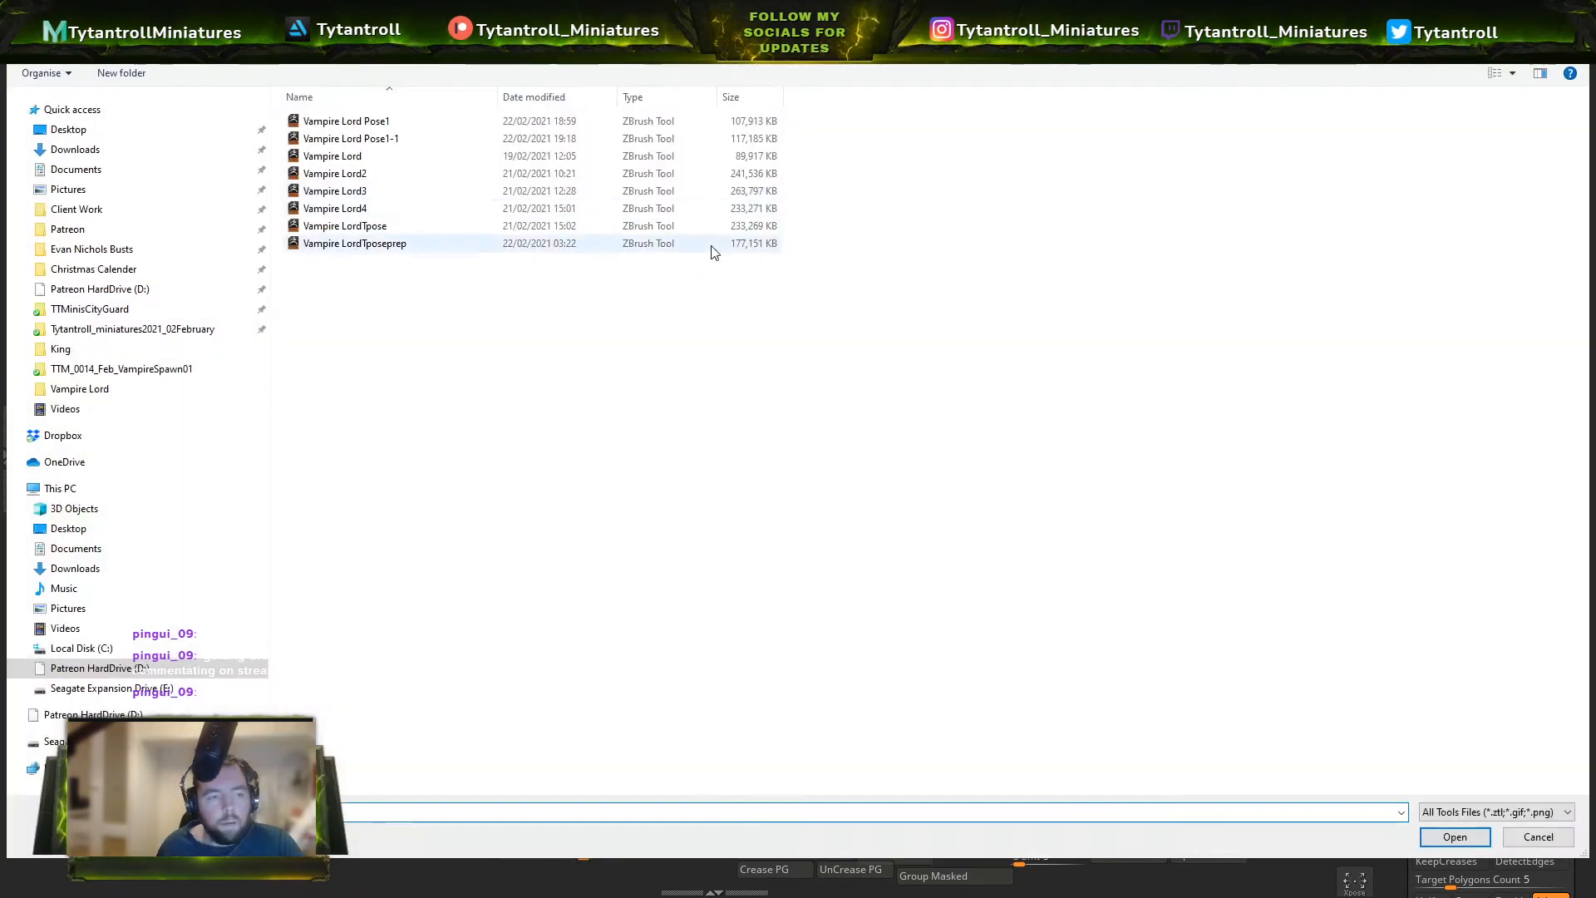
{"action": "double_click", "coordinate": [404, 227]}
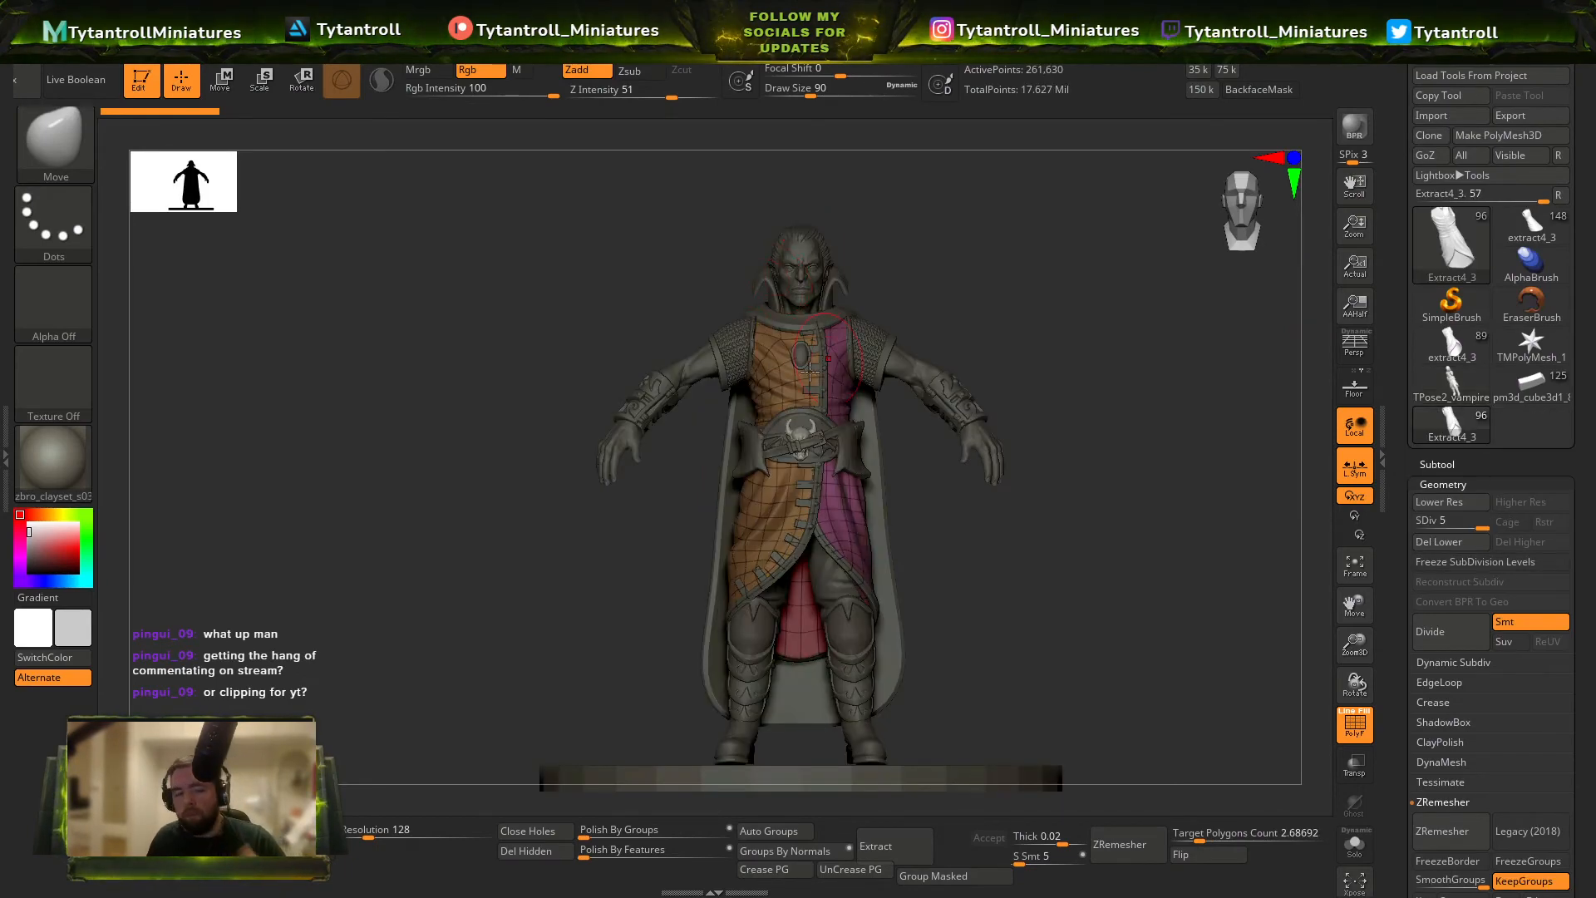
{"action": "right_click_drag", "start_coordinate": [756, 328], "coordinate": [769, 399], "text": "ctrl"}
{"action": "left_click", "coordinate": [1110, 572], "text": "alt"}
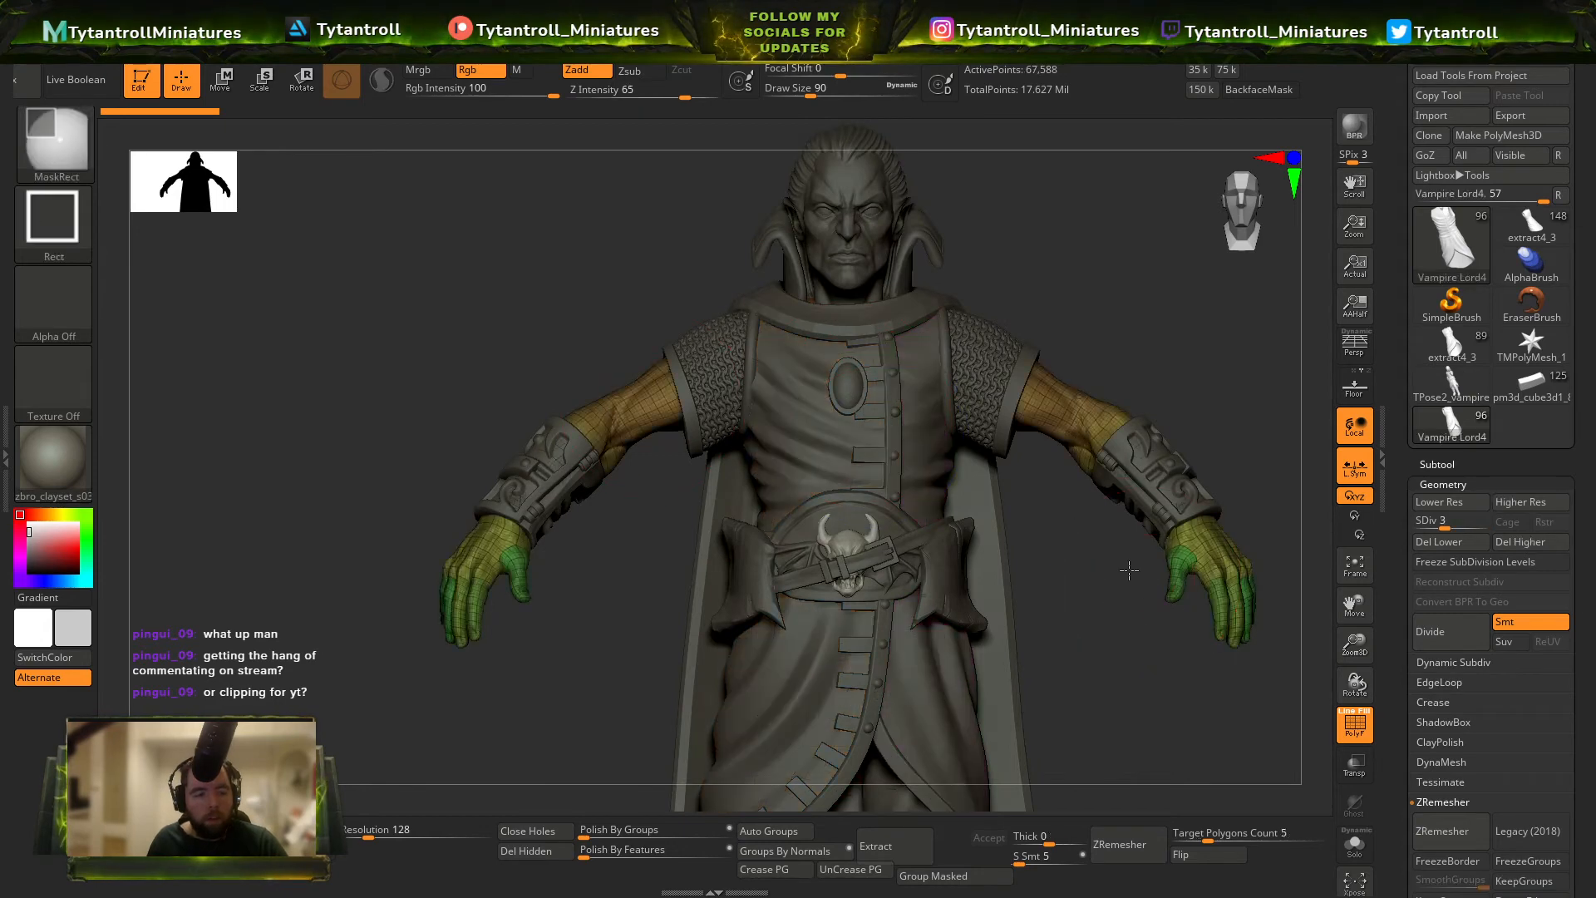
{"action": "right_click_drag", "start_coordinate": [1129, 570], "coordinate": [1135, 520], "text": "ctrl"}
{"action": "key", "text": "shift+f"}
{"action": "left_click", "coordinate": [1365, 858]}
{"action": "key", "text": "shift+f"}
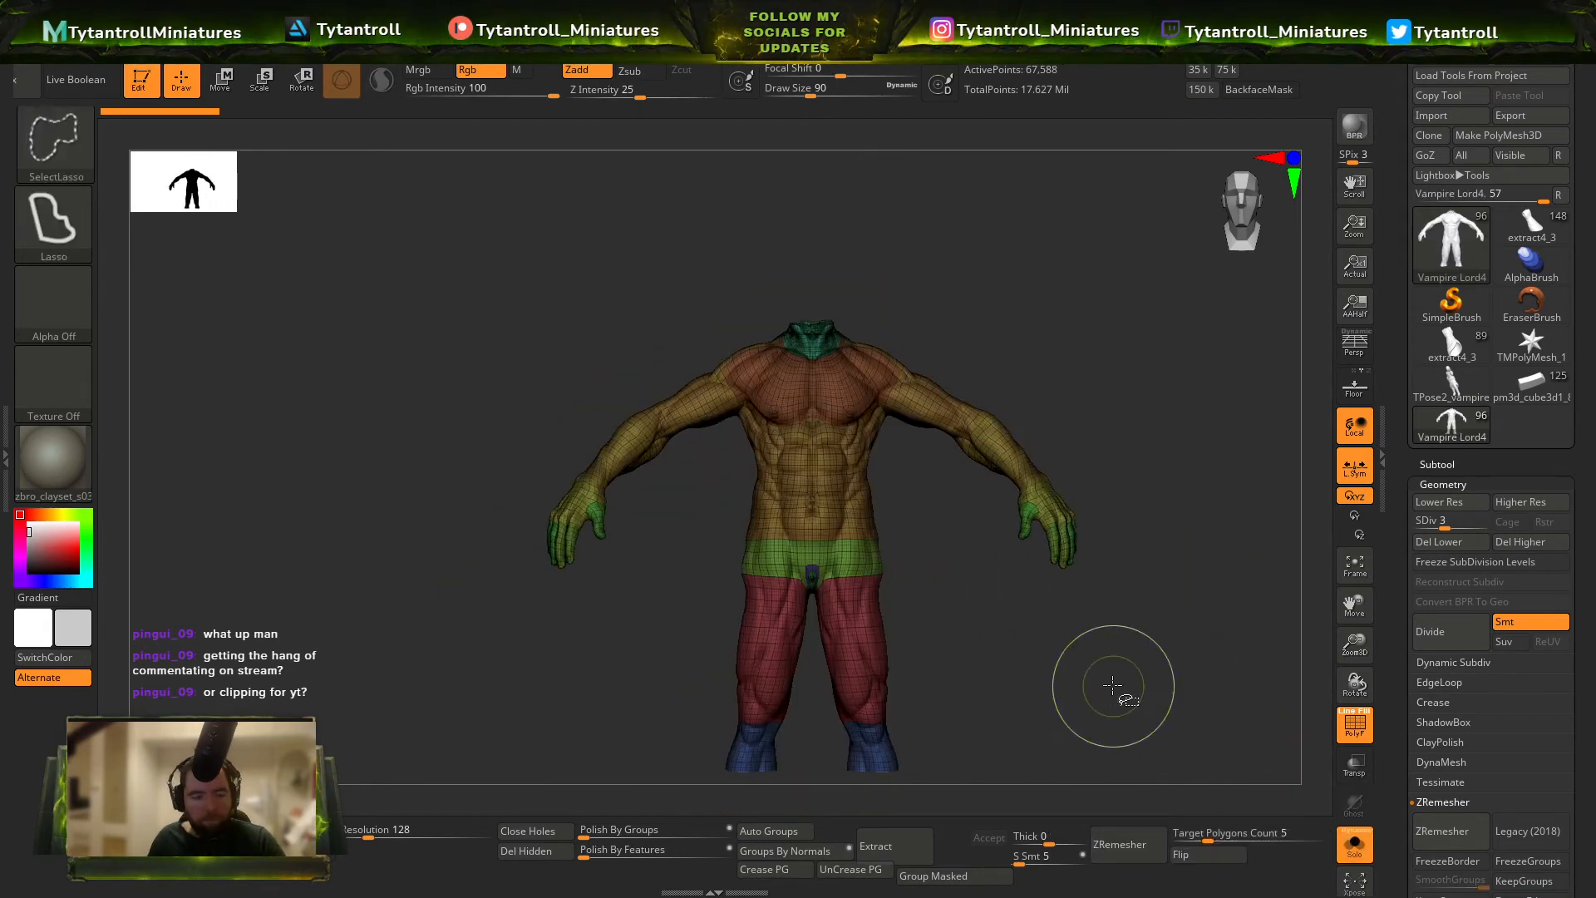
Review the earlier posed versions of the miniature up close with the subtool list open.
{"action": "left_click", "coordinate": [1532, 225]}
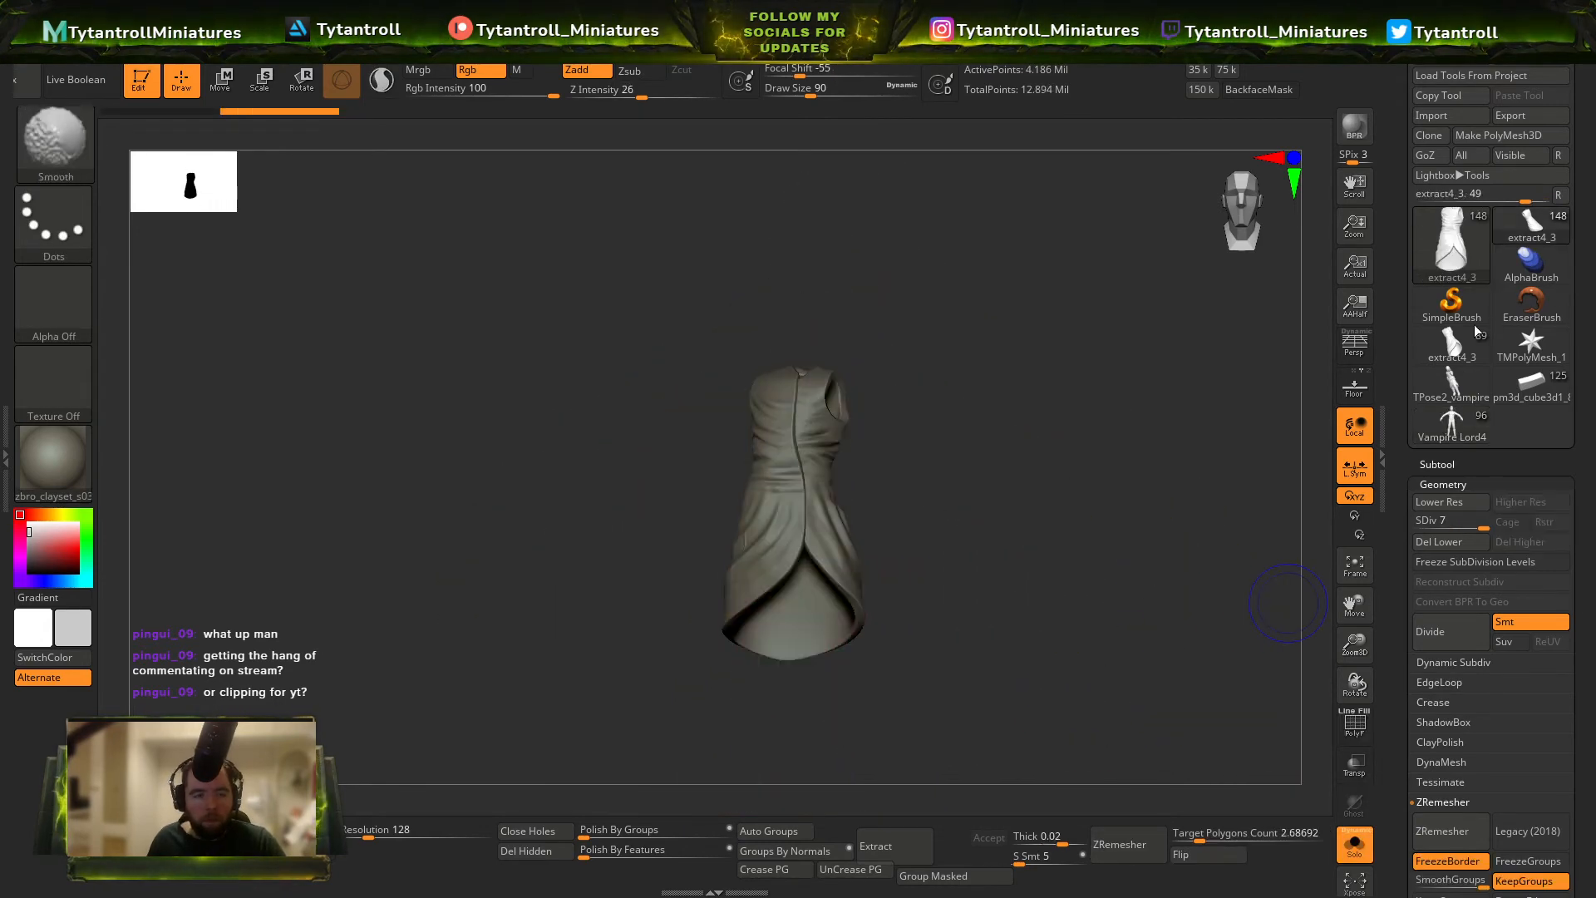
{"action": "left_click", "coordinate": [1540, 397]}
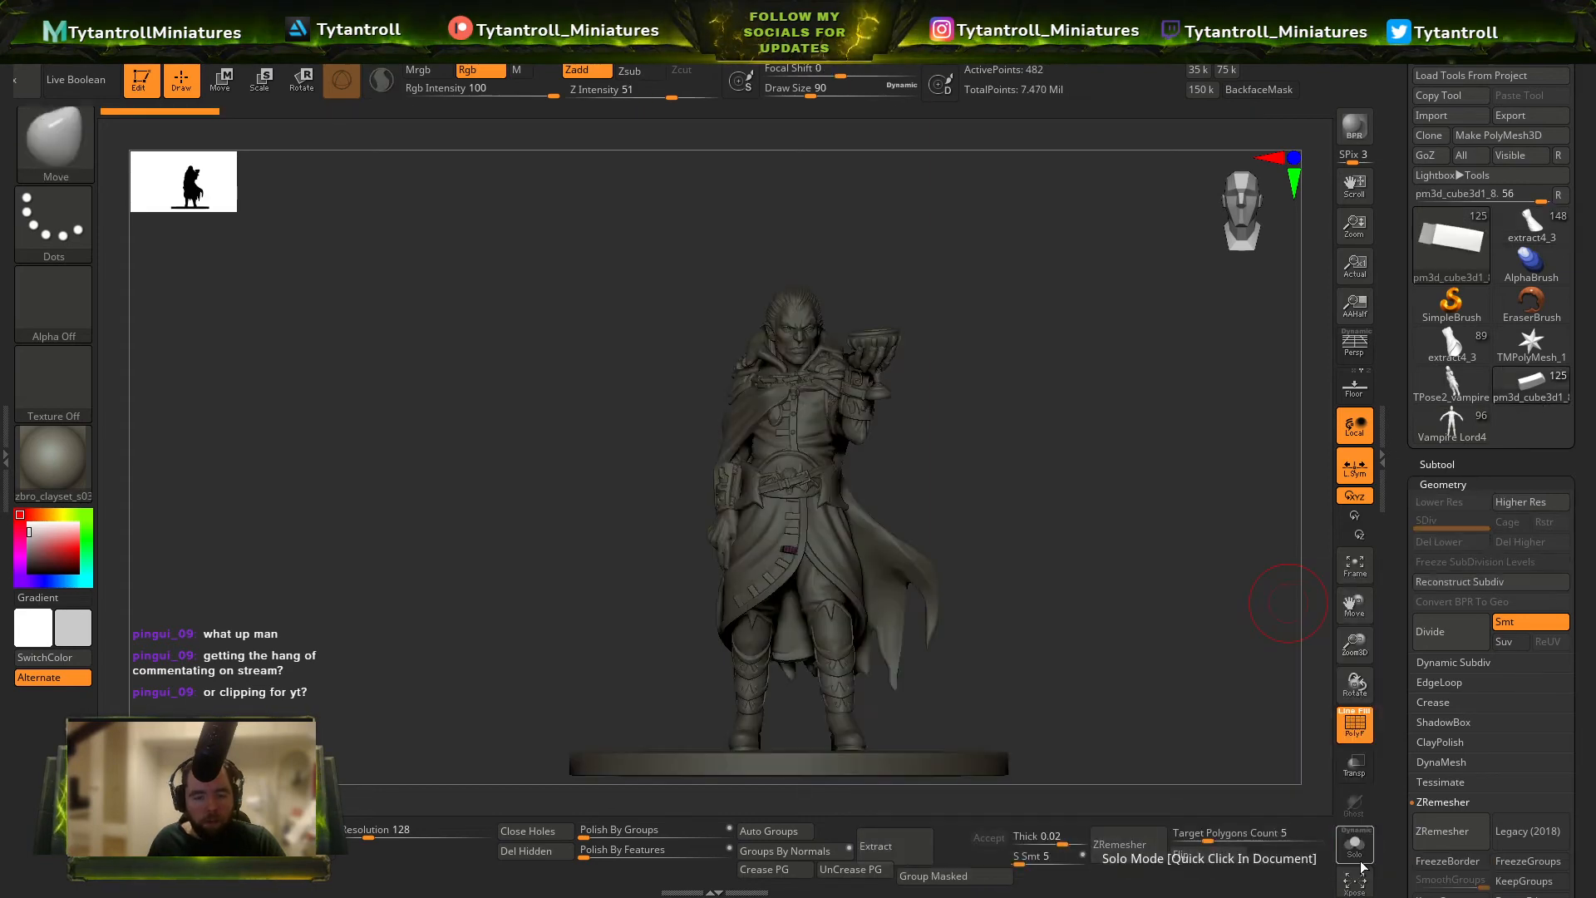
{"action": "key", "text": "shift+f"}
{"action": "key", "text": "shift+f"}
{"action": "left_click", "coordinate": [1443, 466]}
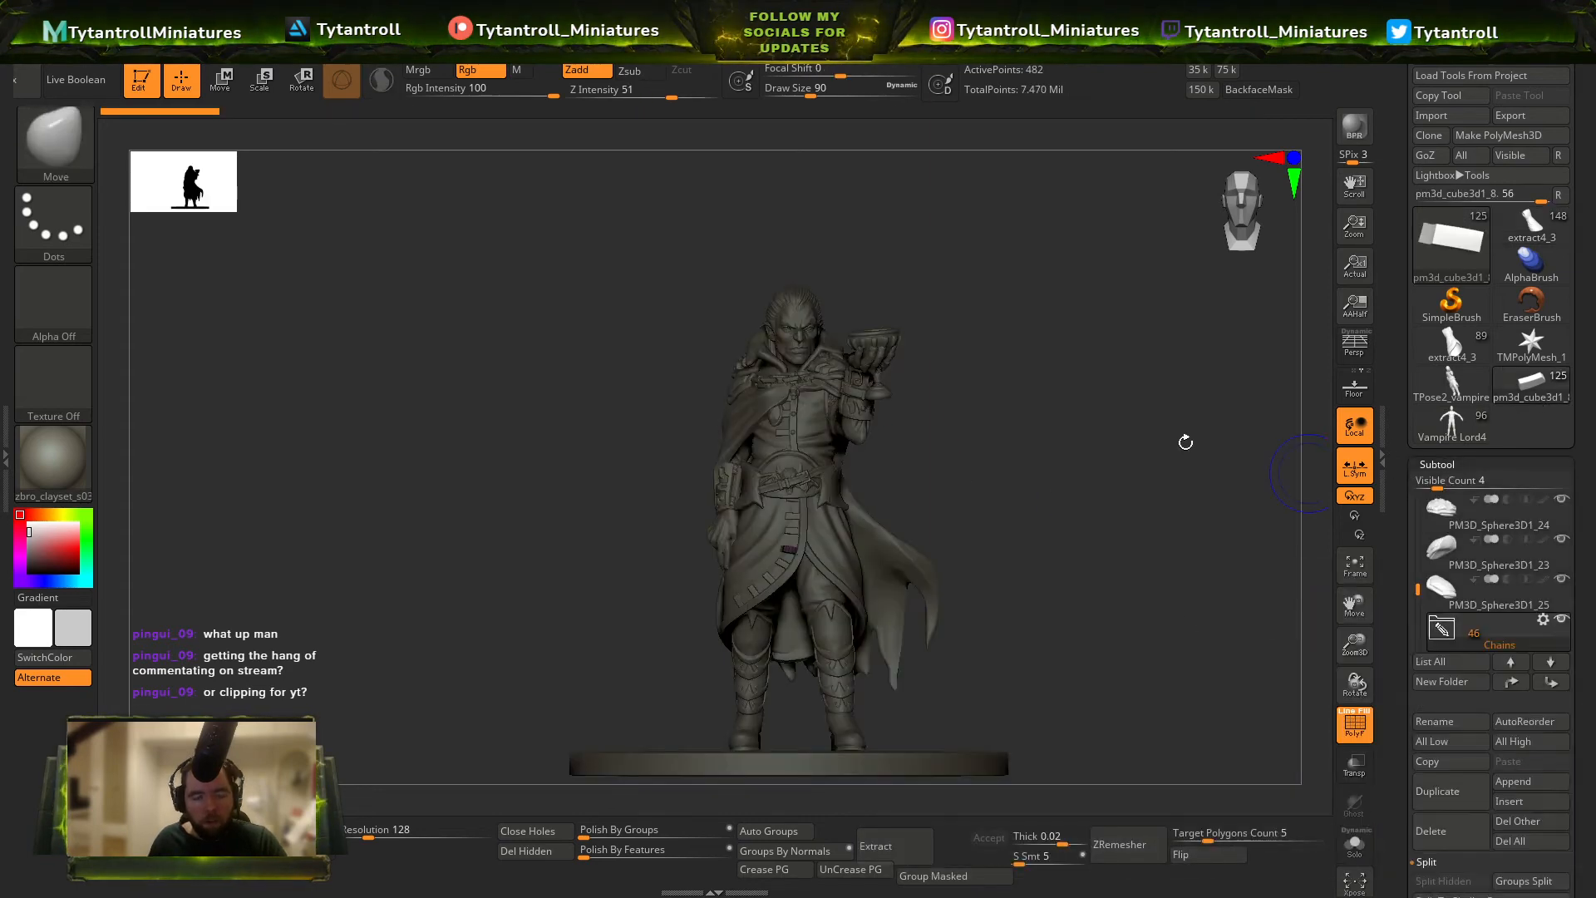
{"action": "mouse_move", "coordinate": [1186, 442]}
{"action": "right_mouse_down", "text": "ctrl"}
{"action": "mouse_move", "coordinate": [952, 518]}
{"action": "mouse_move", "coordinate": [1012, 396]}
{"action": "mouse_move", "coordinate": [1108, 399]}
{"action": "mouse_move", "coordinate": [1119, 609]}
{"action": "right_mouse_up", "text": "ctrl"}
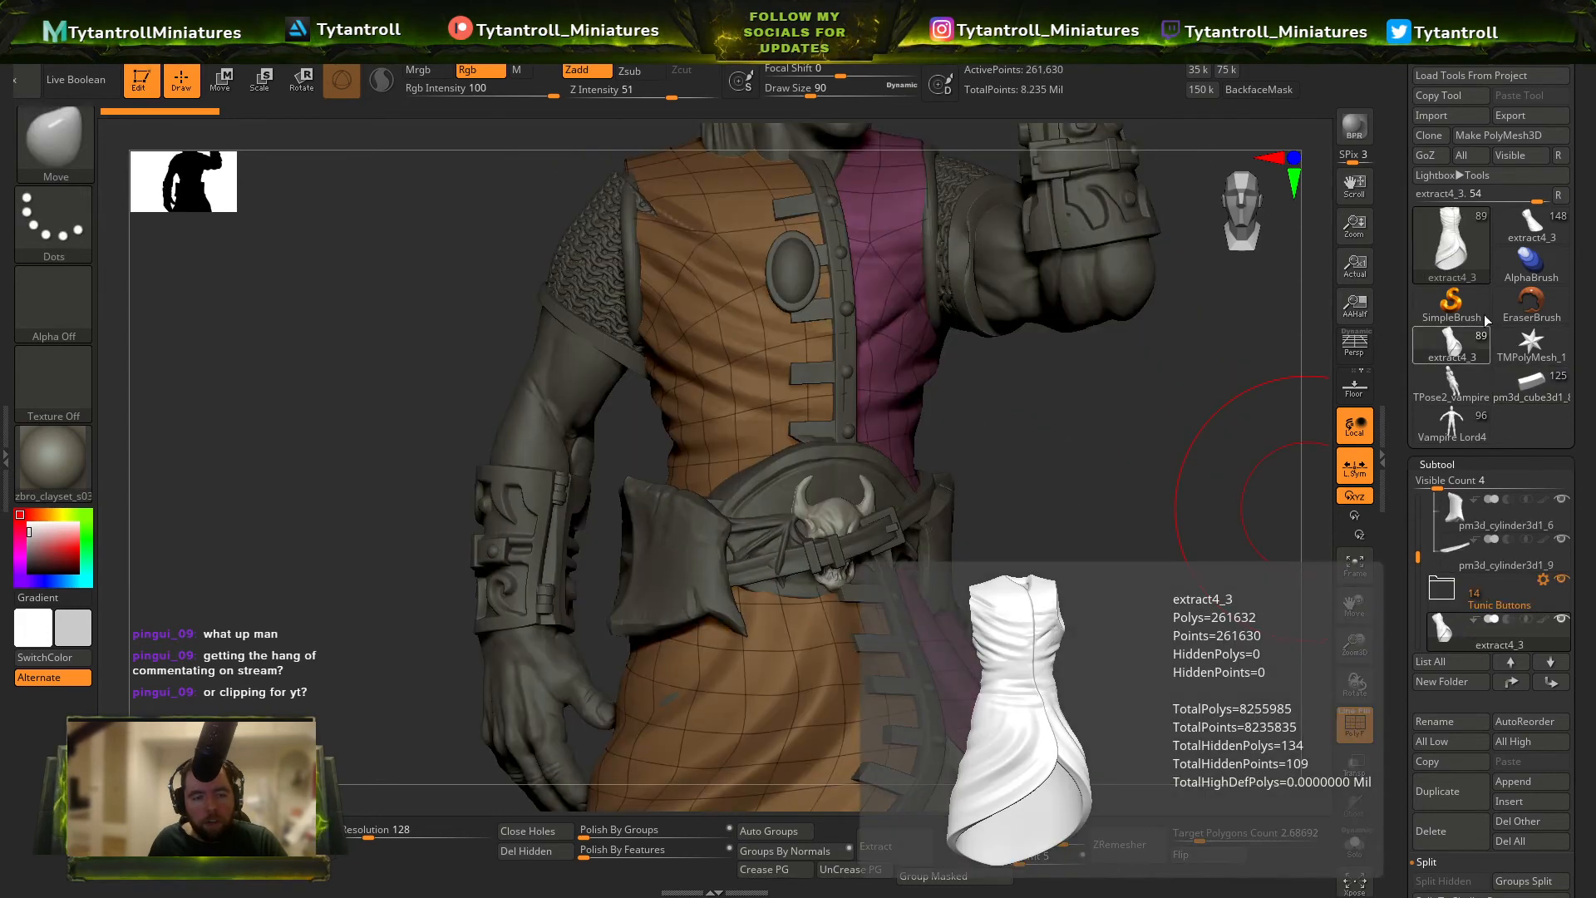
Return to the latest posed miniature, select its round base and set the Move brush's draw size to 16.
{"action": "left_click", "coordinate": [1532, 227]}
{"action": "mouse_move", "coordinate": [1161, 537]}
{"action": "right_mouse_down", "text": "ctrl"}
{"action": "mouse_move", "coordinate": [1204, 466]}
{"action": "mouse_move", "coordinate": [1430, 407]}
{"action": "right_mouse_up", "text": "ctrl"}
{"action": "mouse_move", "coordinate": [830, 495]}
{"action": "right_mouse_down"}
{"action": "mouse_move", "coordinate": [1021, 528]}
{"action": "mouse_move", "coordinate": [1018, 470]}
{"action": "right_mouse_up"}
{"action": "right_click_drag", "start_coordinate": [1018, 469], "coordinate": [1031, 342], "text": "alt"}
{"action": "left_click", "coordinate": [973, 769], "text": "alt"}
{"action": "key", "text": "s"}
{"action": "mouse_move", "coordinate": [1037, 588]}
{"action": "left_mouse_down"}
{"action": "mouse_move", "coordinate": [1077, 497]}
{"action": "mouse_move", "coordinate": [1019, 462]}
{"action": "left_mouse_up"}
{"action": "mouse_move", "coordinate": [851, 70]}
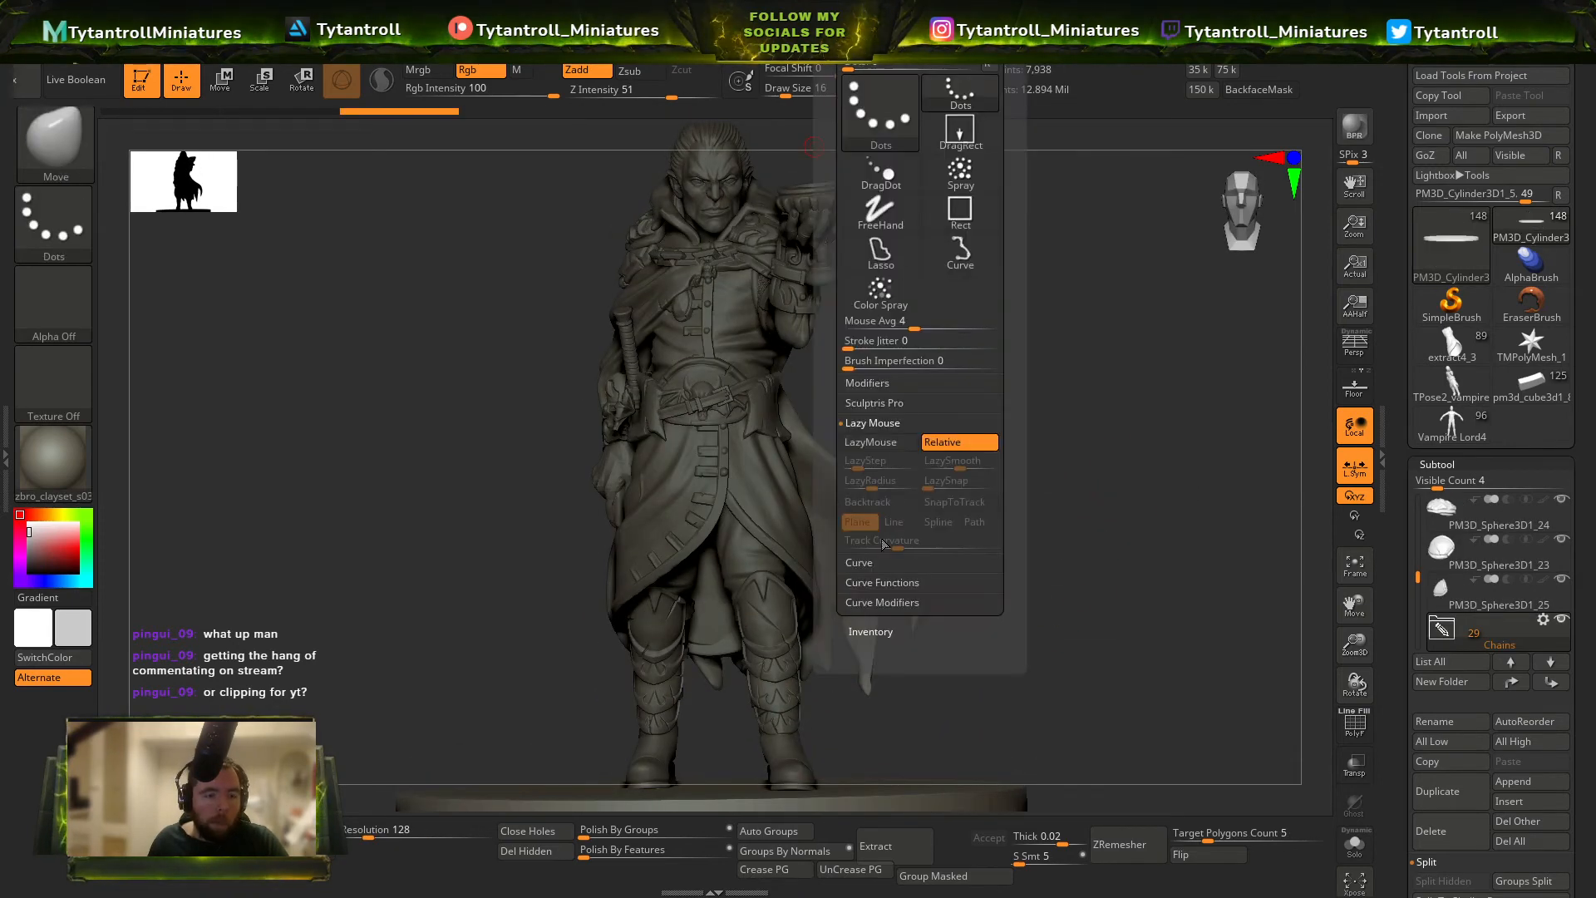
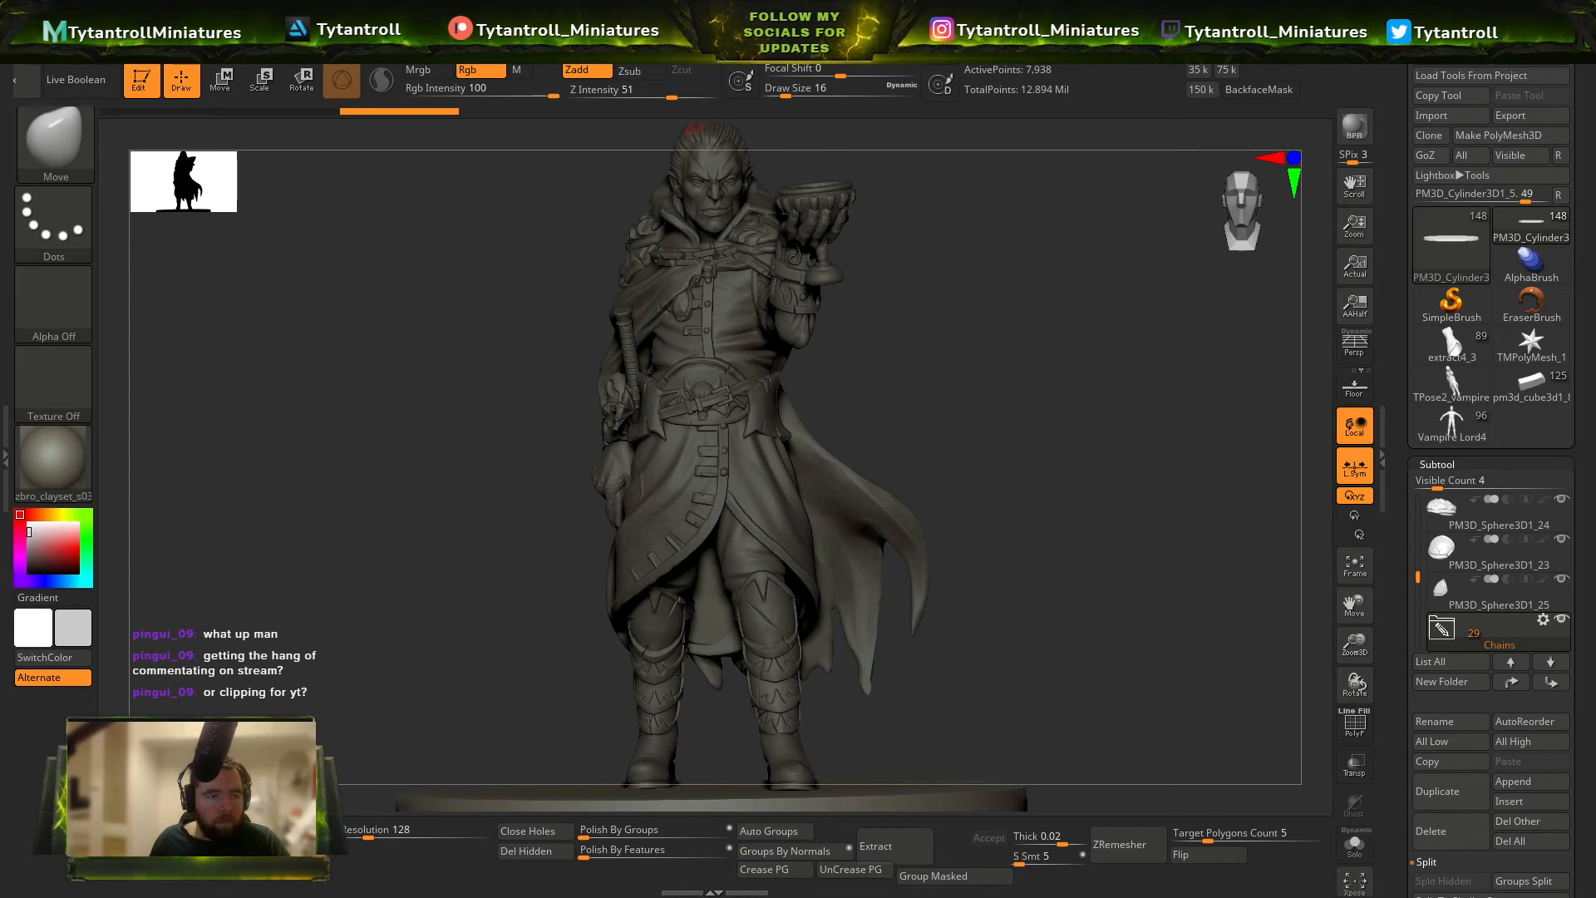
Check the preview shadow settings and inspect the earlier posed version pm3d_cube3d1 from several angles.
{"action": "mouse_move", "coordinate": [771, 27]}
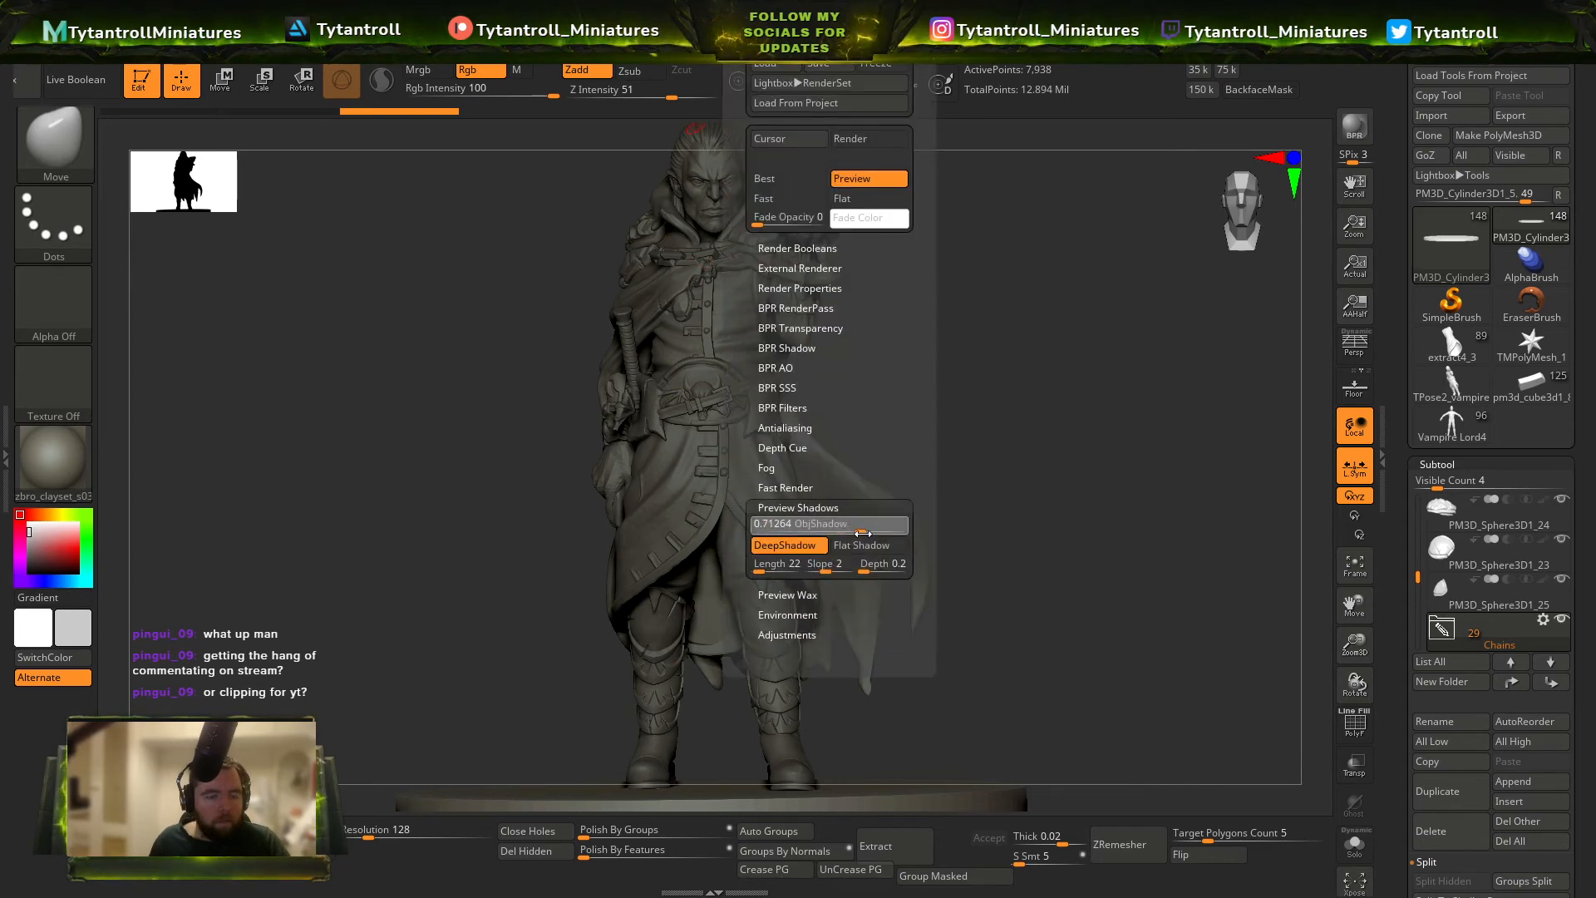
{"action": "left_click_drag", "start_coordinate": [939, 482], "coordinate": [1153, 378]}
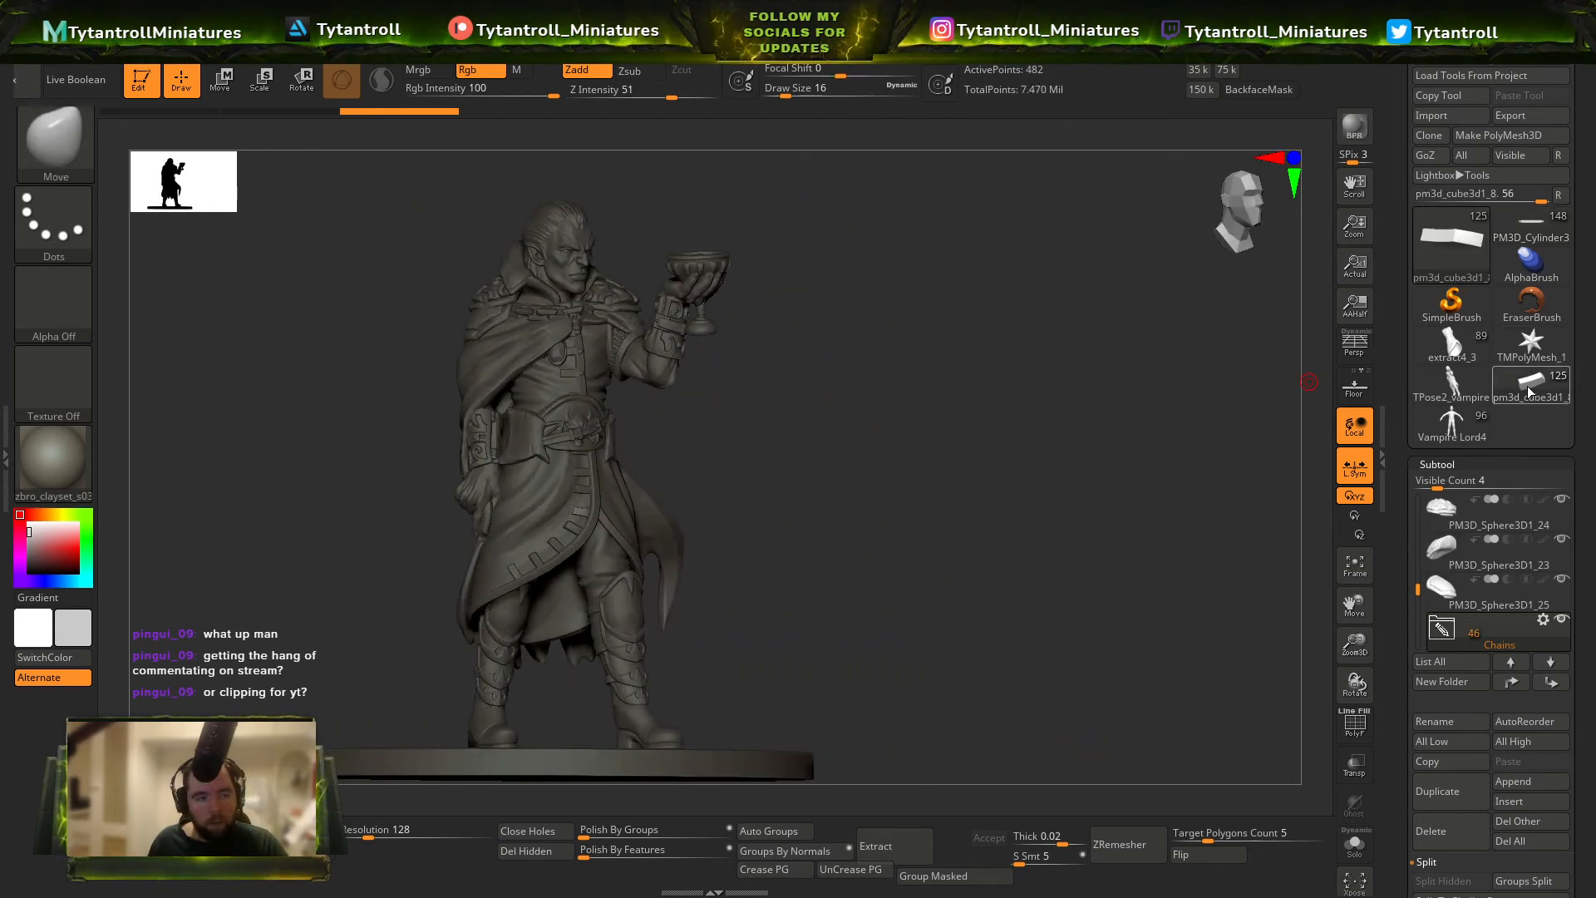
{"action": "left_click", "coordinate": [1528, 379]}
{"action": "right_click_drag", "start_coordinate": [817, 497], "coordinate": [765, 491]}
{"action": "right_click_drag", "start_coordinate": [765, 491], "coordinate": [761, 307], "text": "ctrl"}
{"action": "right_click_drag", "start_coordinate": [956, 456], "coordinate": [910, 296], "text": "ctrl"}
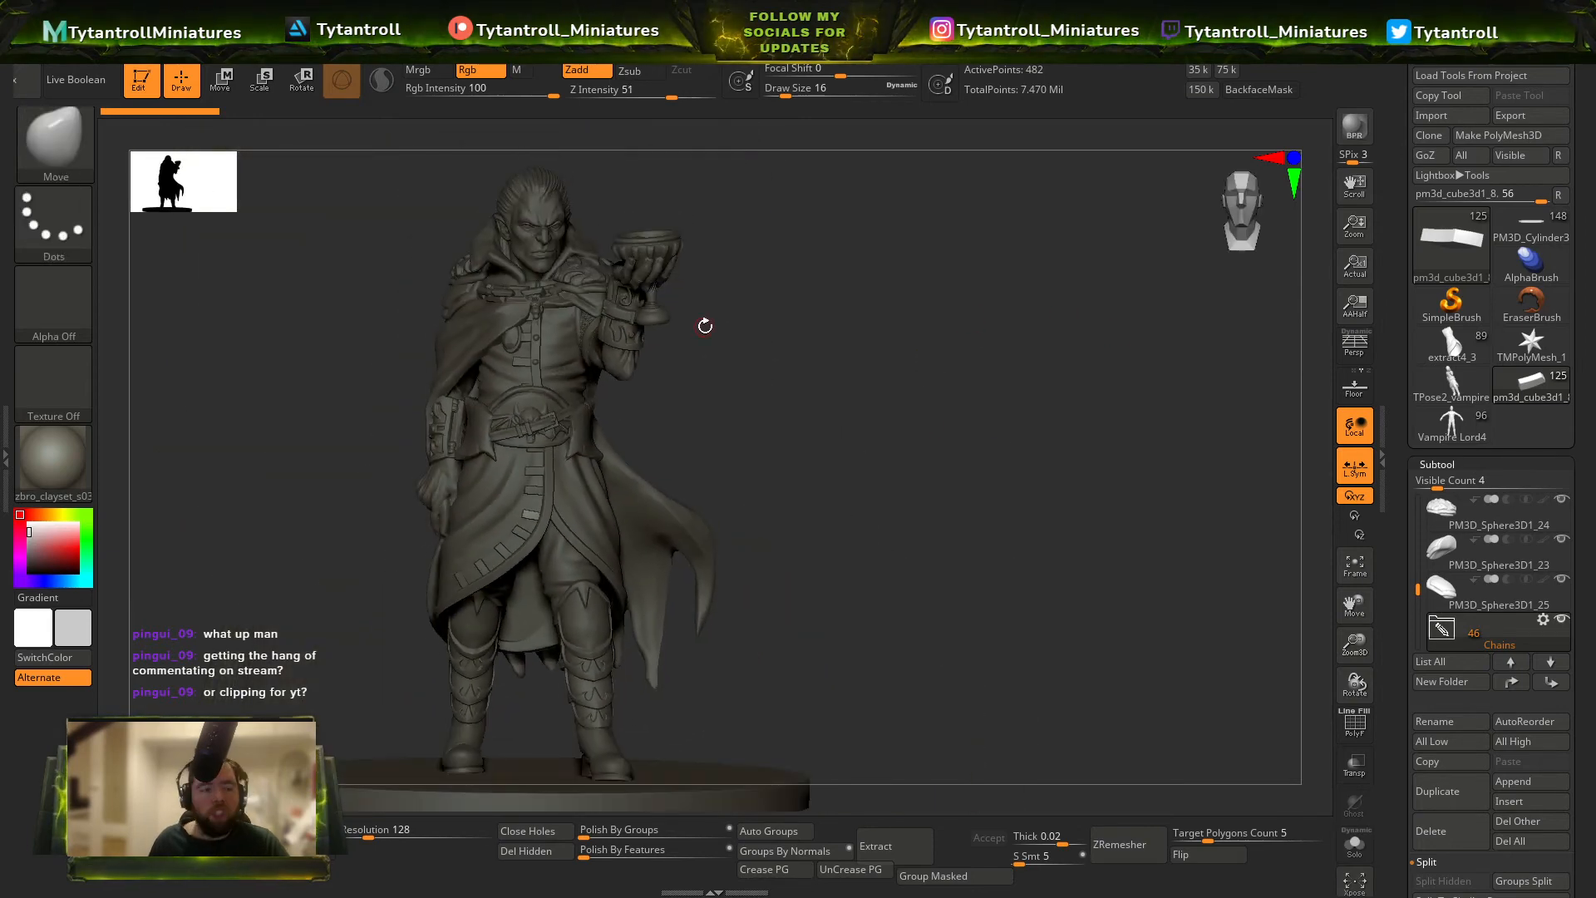
{"action": "right_click_drag", "start_coordinate": [705, 326], "coordinate": [730, 321]}
{"action": "right_click_drag", "start_coordinate": [734, 225], "coordinate": [865, 336], "text": "ctrl"}
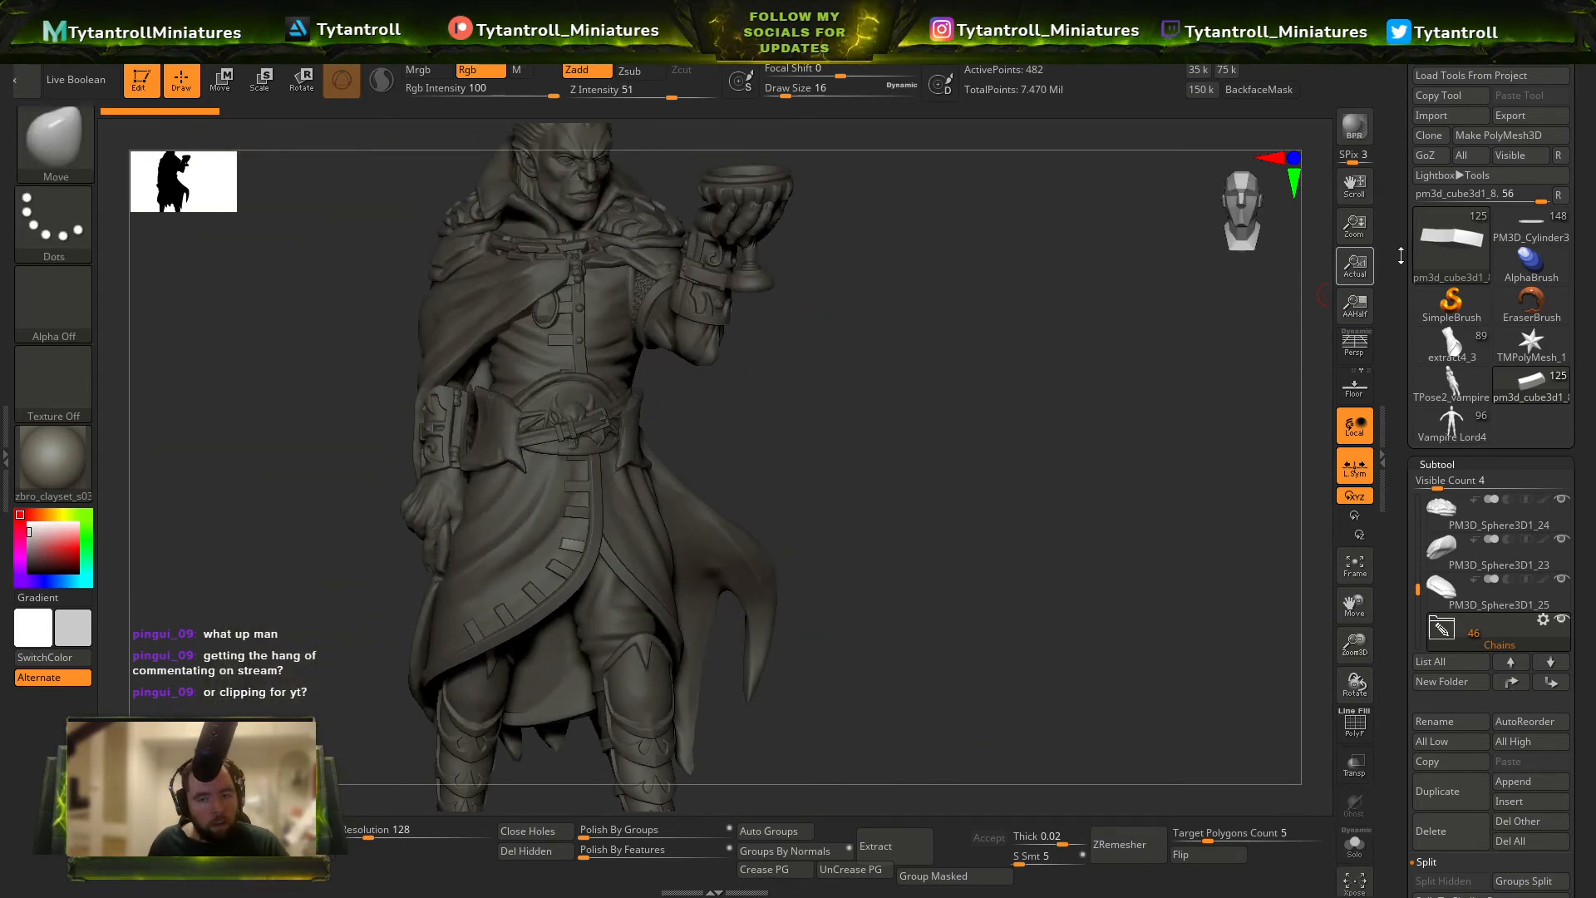
Compare the earlier and latest posed versions side by side, and by swapping them on a cleared canvas.
{"action": "left_click", "coordinate": [1527, 220]}
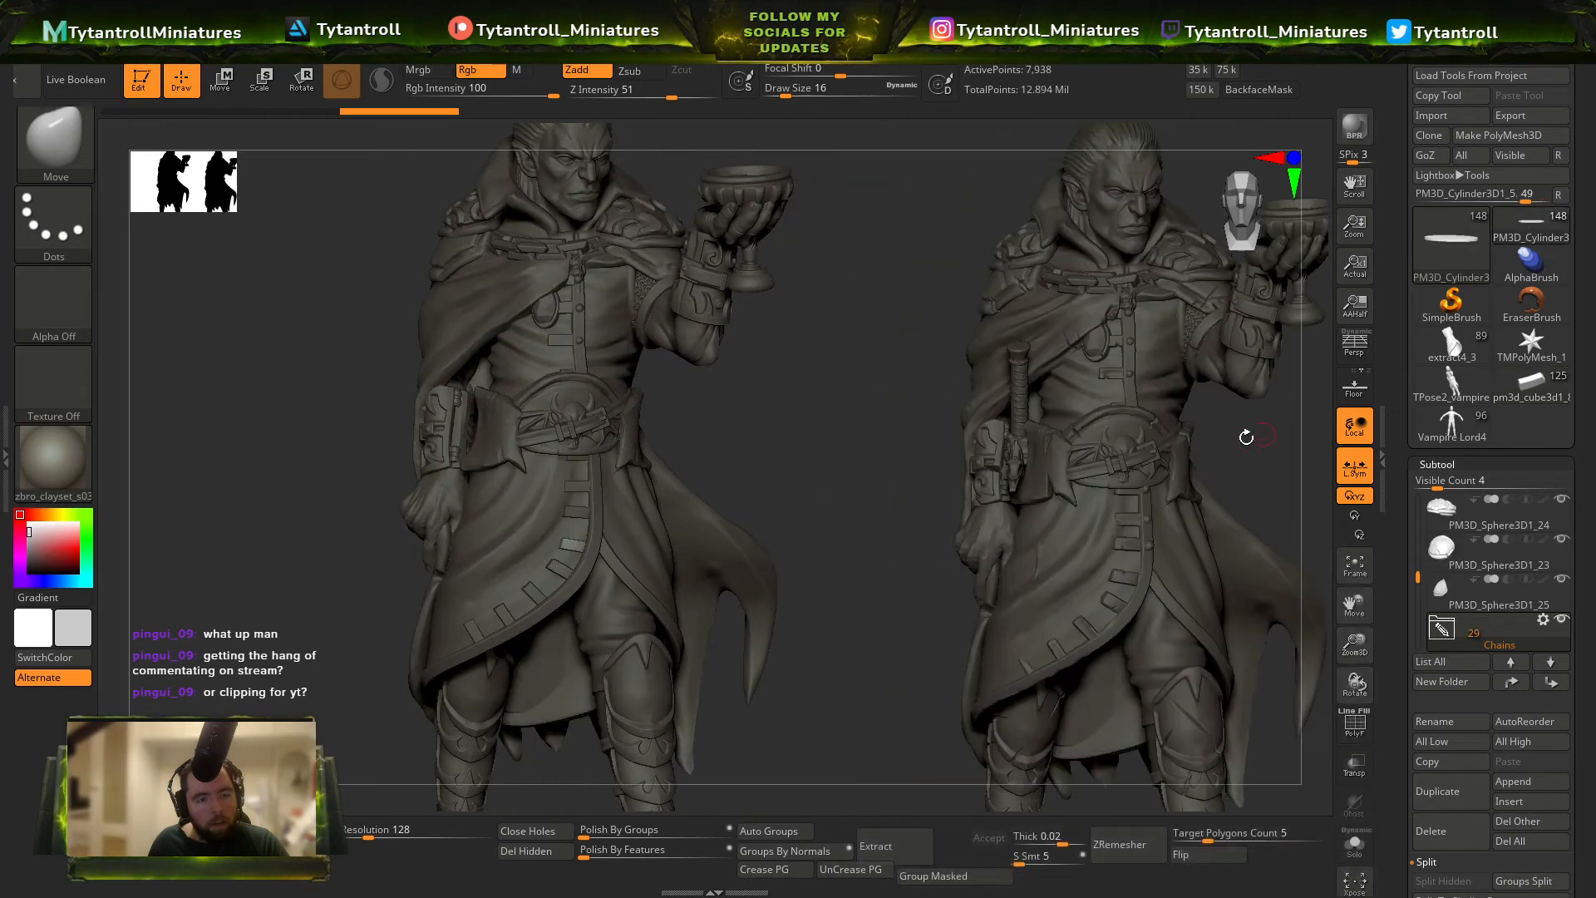
{"action": "right_click_drag", "start_coordinate": [1192, 424], "coordinate": [1227, 442]}
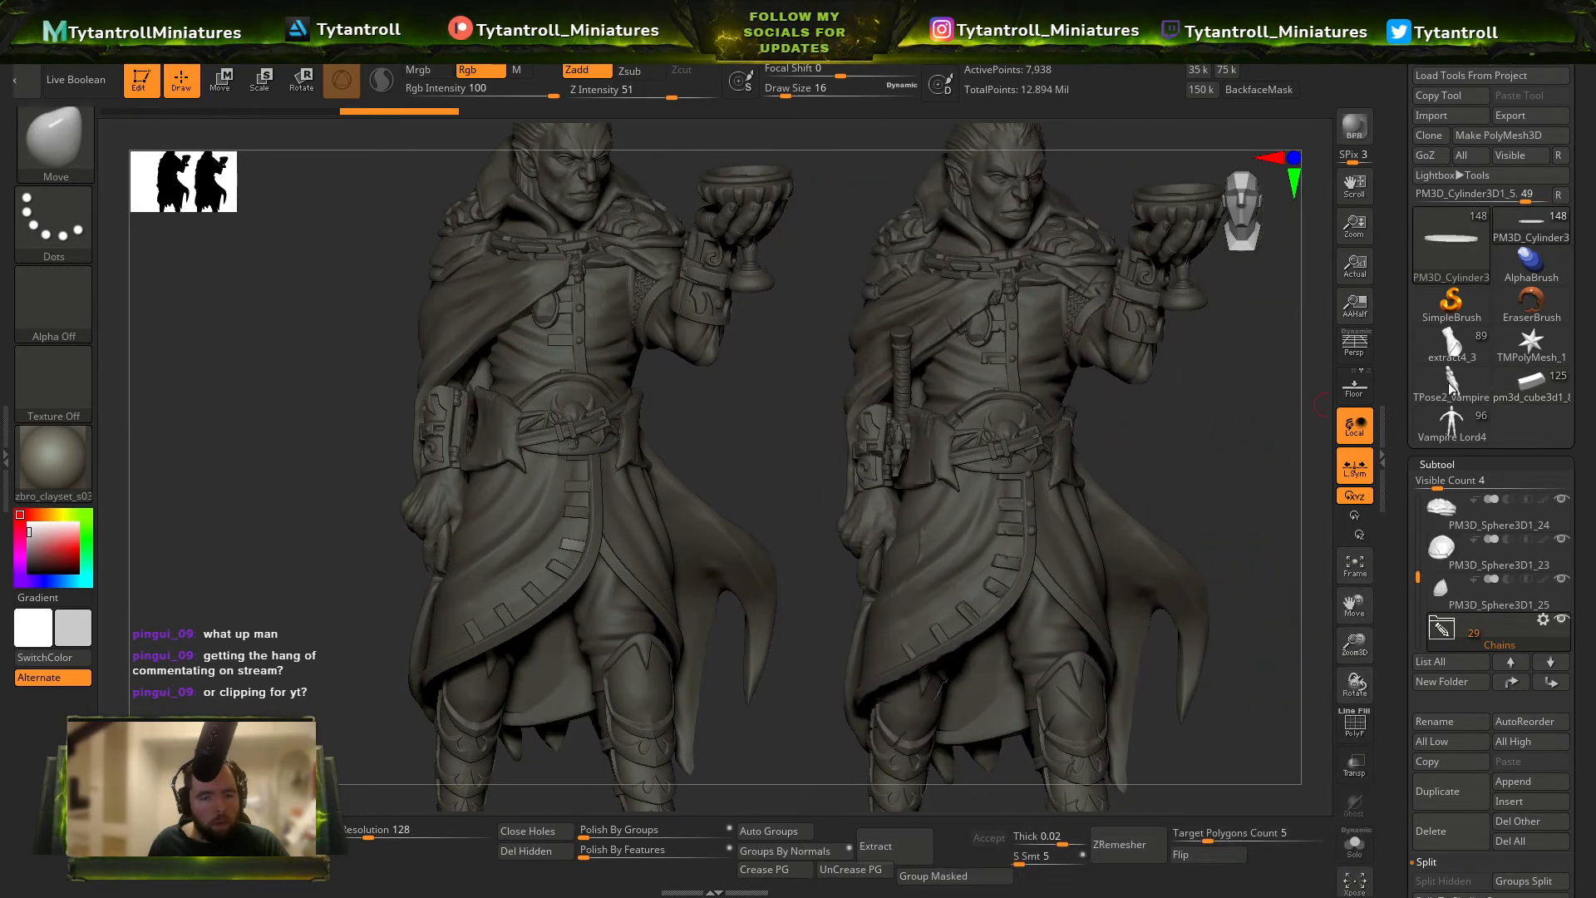
{"action": "key", "text": "ctrl+n"}
{"action": "right_click_drag", "start_coordinate": [1142, 422], "coordinate": [1006, 448], "text": "alt"}
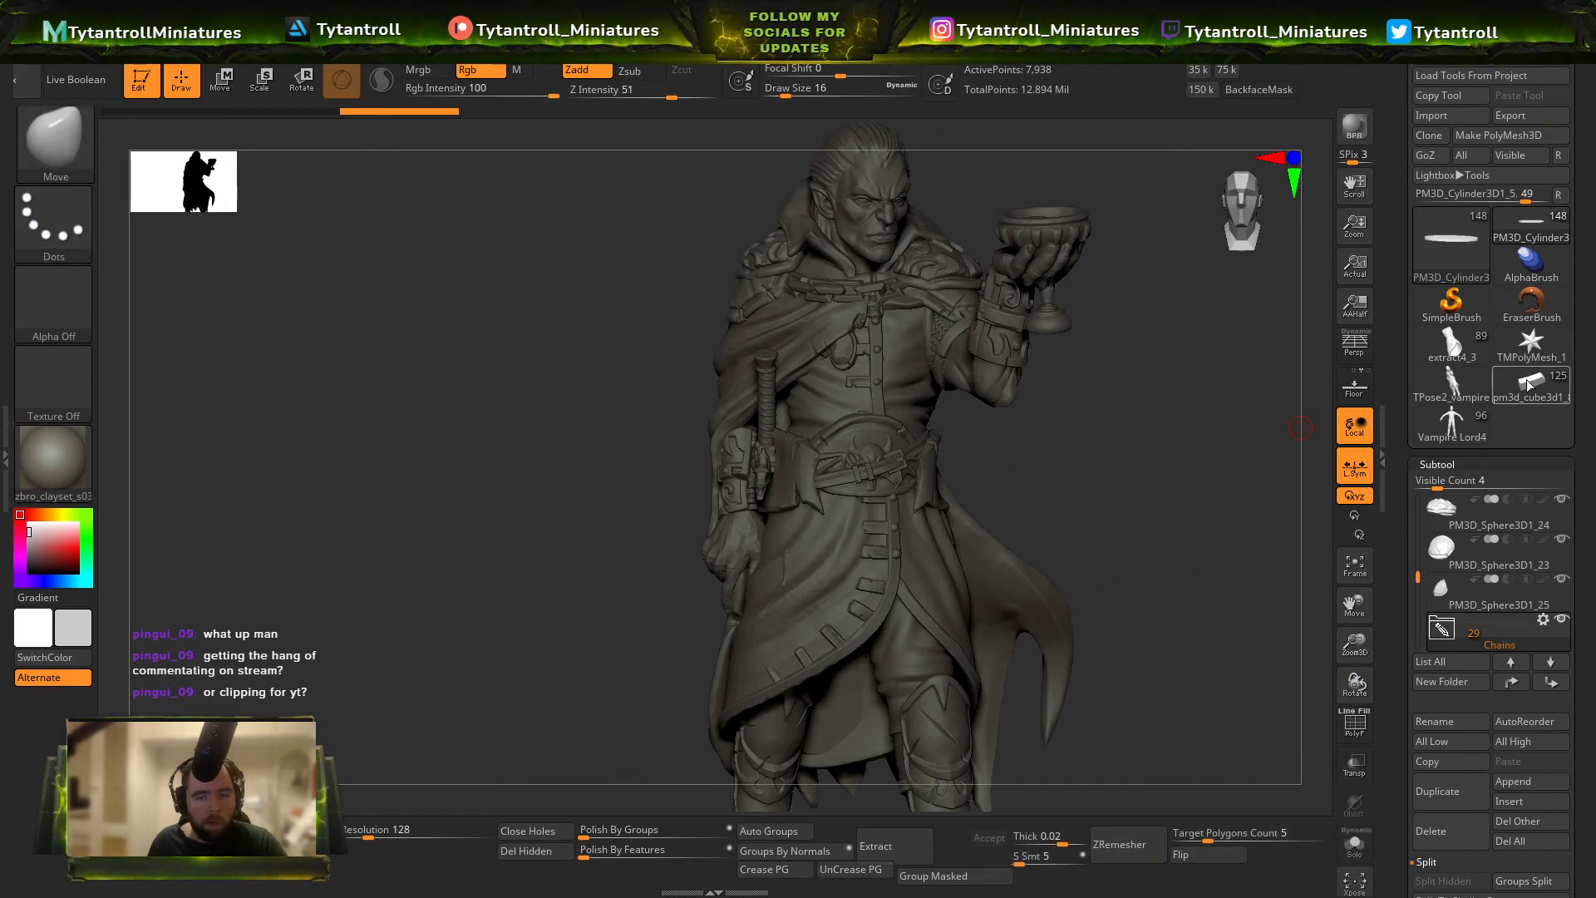
{"action": "left_click", "coordinate": [1528, 384]}
{"action": "left_click", "coordinate": [1540, 223]}
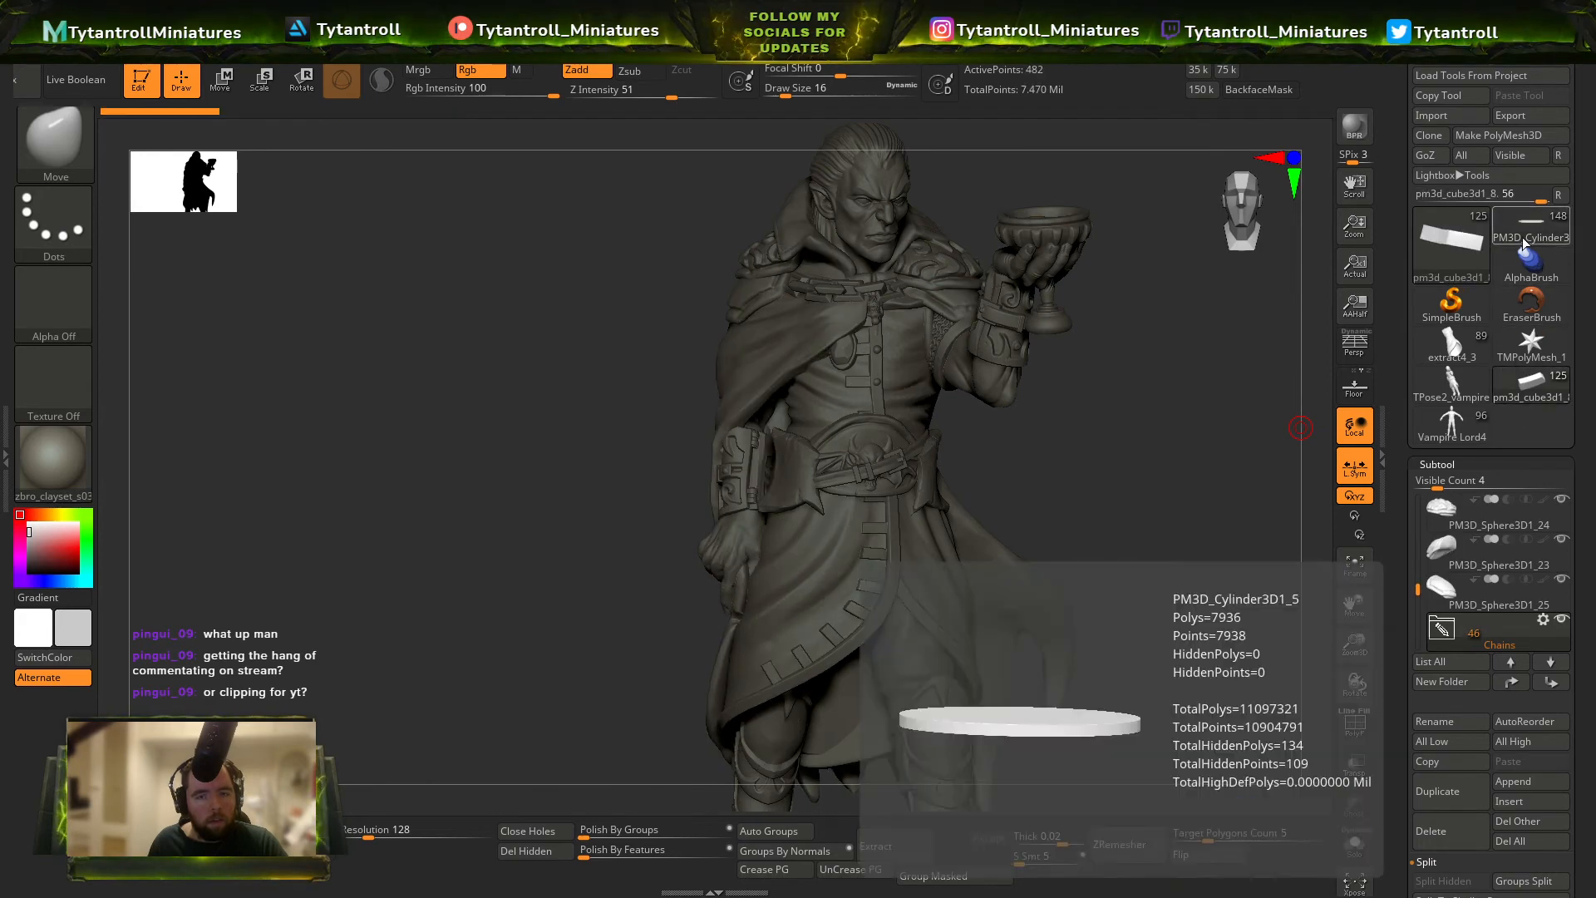
{"action": "left_click", "coordinate": [1528, 404]}
{"action": "left_click", "coordinate": [1534, 224]}
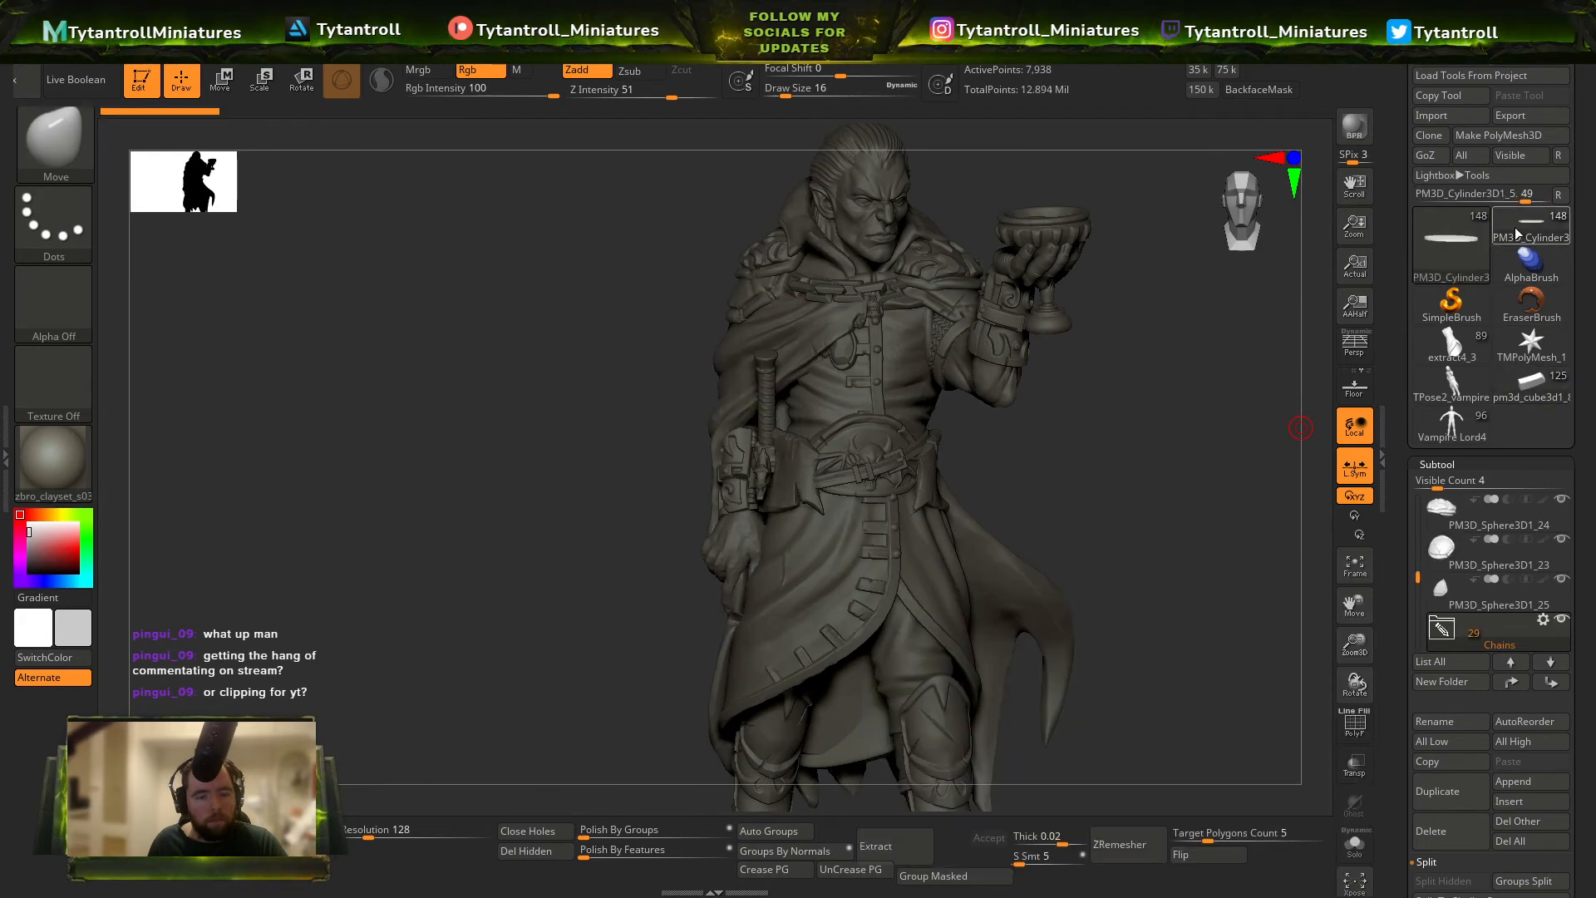
Select the trousers of the latest posed miniature and switch to the Orb_Cracks brush with a draw size of 51.
{"action": "mouse_move", "coordinate": [1009, 546]}
{"action": "right_mouse_down", "text": "alt"}
{"action": "mouse_move", "coordinate": [1003, 439]}
{"action": "mouse_move", "coordinate": [1067, 454]}
{"action": "mouse_move", "coordinate": [914, 470]}
{"action": "right_mouse_up", "text": "alt"}
{"action": "left_click", "coordinate": [870, 544], "text": "alt"}
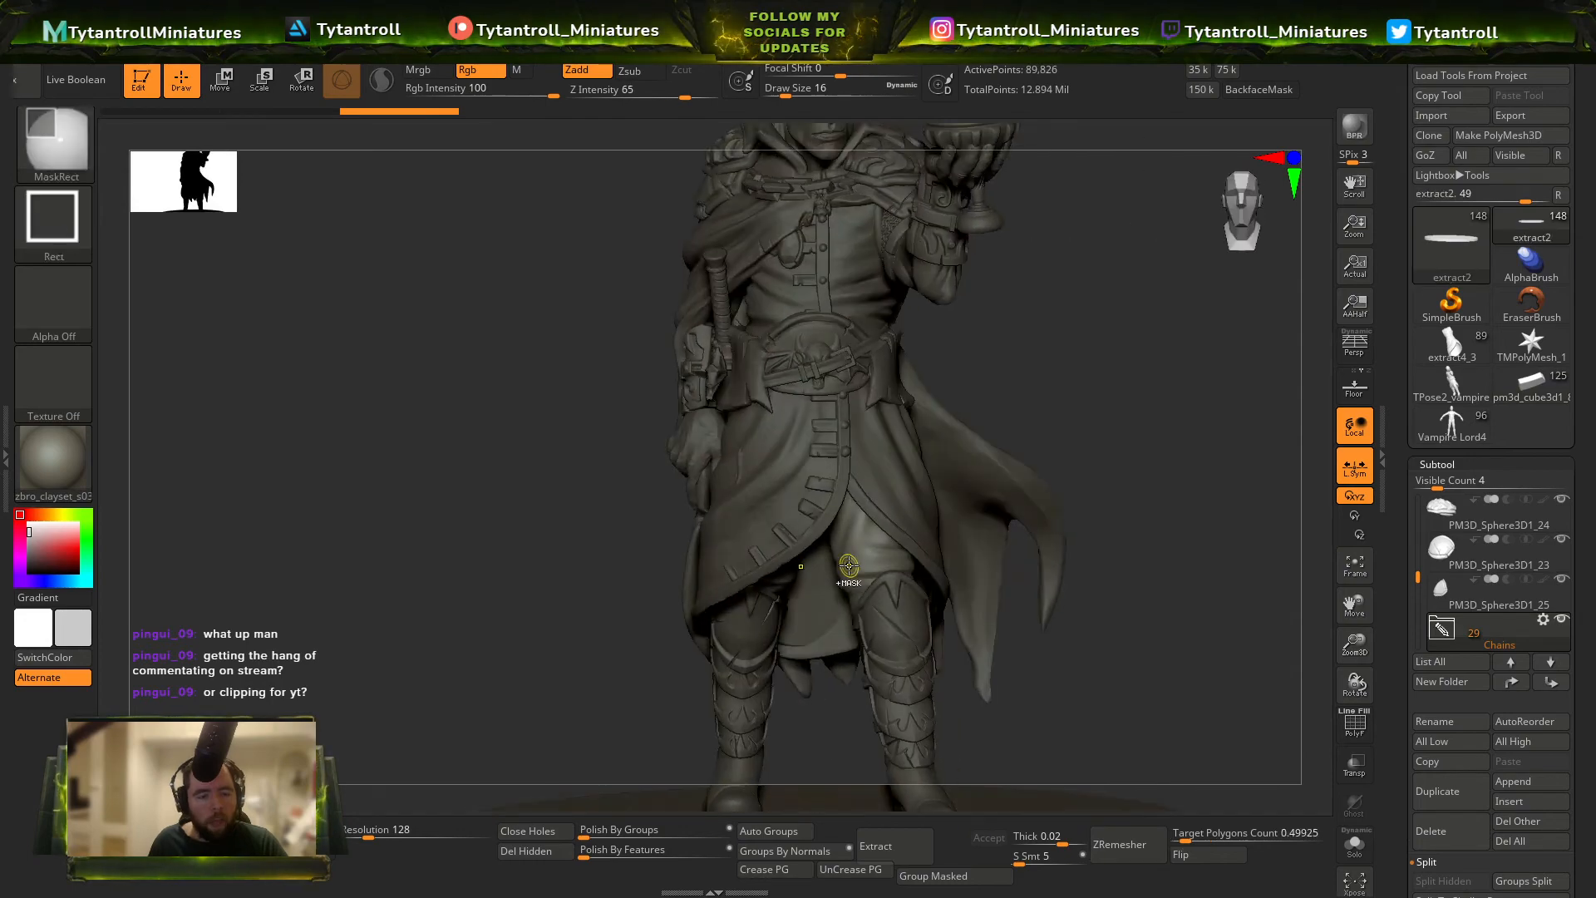
{"action": "right_click_drag", "start_coordinate": [870, 544], "coordinate": [879, 573], "text": "ctrl"}
{"action": "key", "text": "b"}
{"action": "left_click", "coordinate": [1037, 508]}
{"action": "key", "text": "b"}
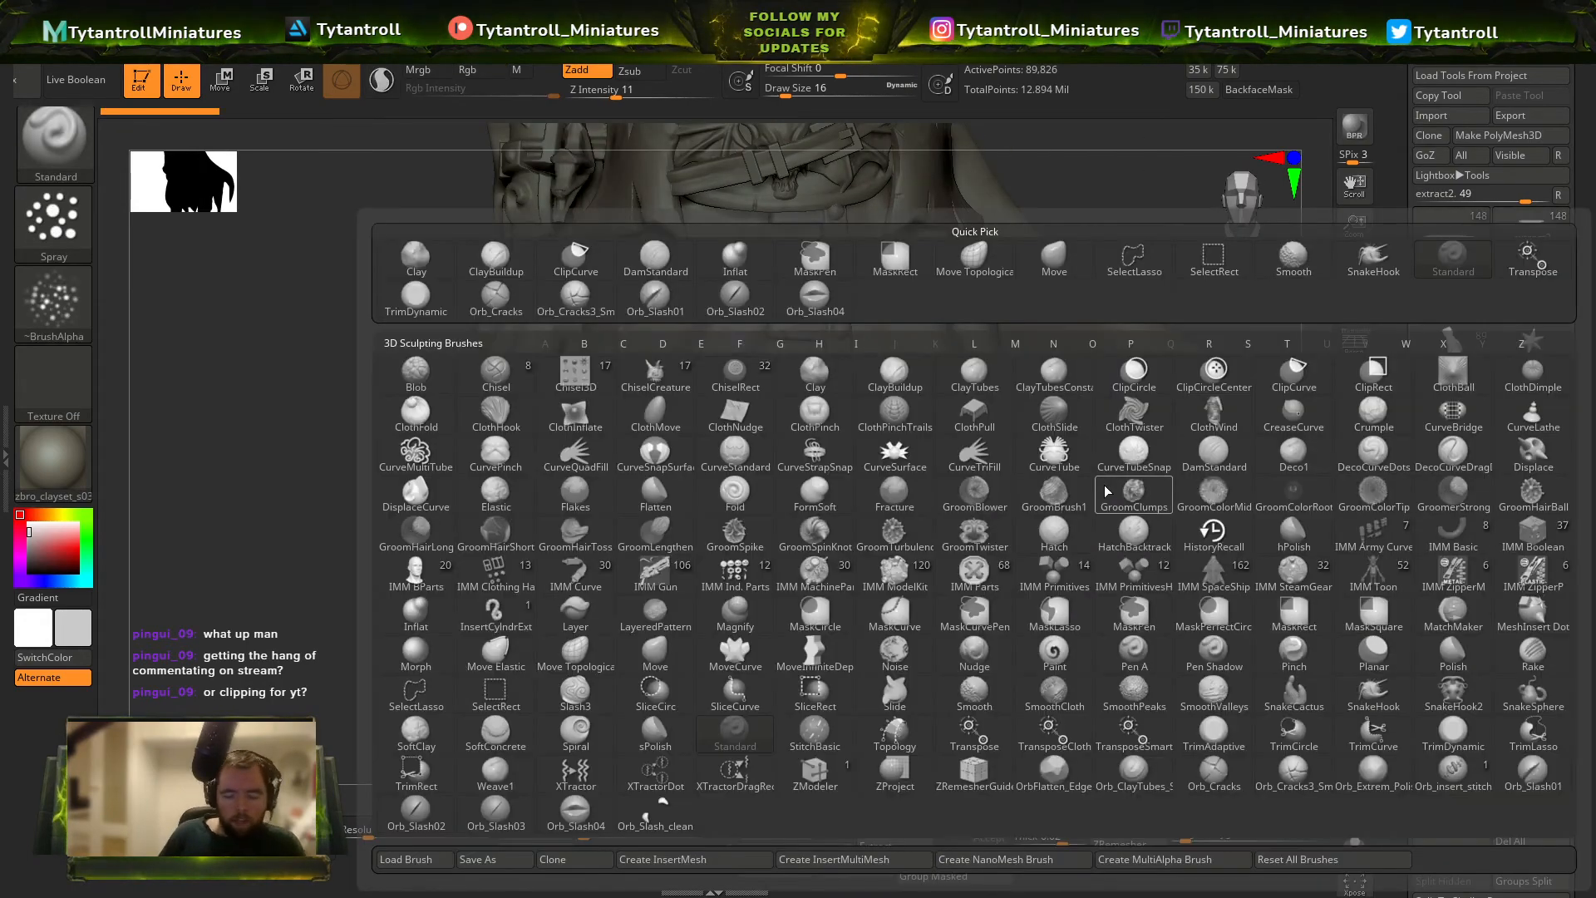
{"action": "key", "text": "o"}
{"action": "key", "text": "c"}
{"action": "right_click_drag", "start_coordinate": [1204, 712], "coordinate": [1112, 581]}
{"action": "key", "text": "s"}
{"action": "left_click_drag", "start_coordinate": [883, 559], "coordinate": [889, 558]}
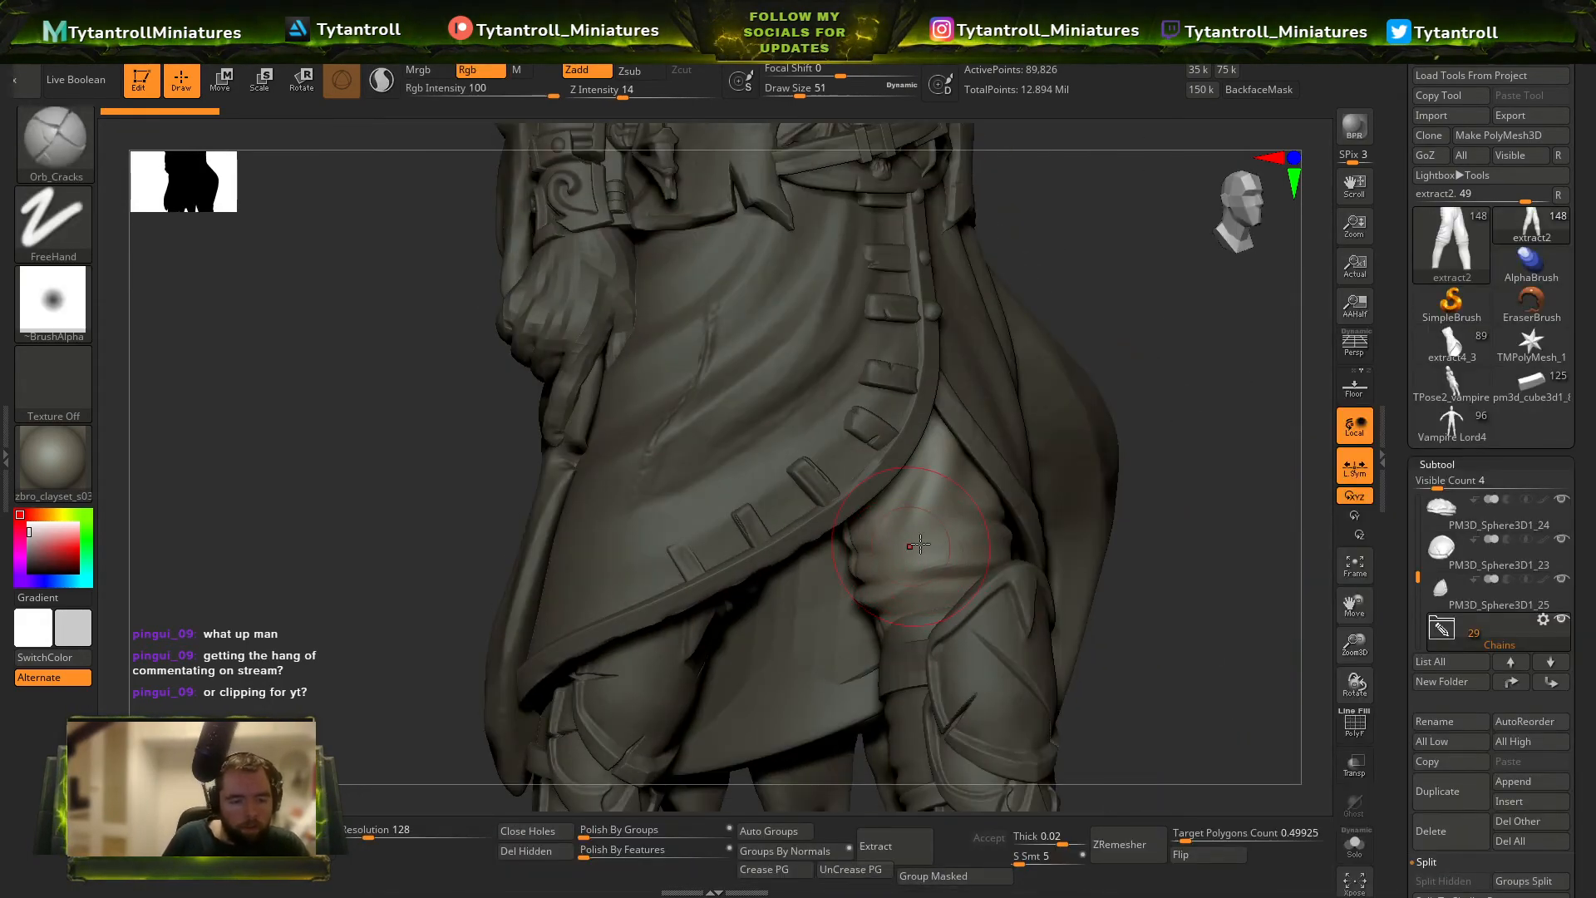
Reduce the Orb_Cracks draw size and examine the trouser folds, knee guards and coat trim, selecting the parts in turn.
{"action": "right_click_drag", "start_coordinate": [1231, 561], "coordinate": [898, 508]}
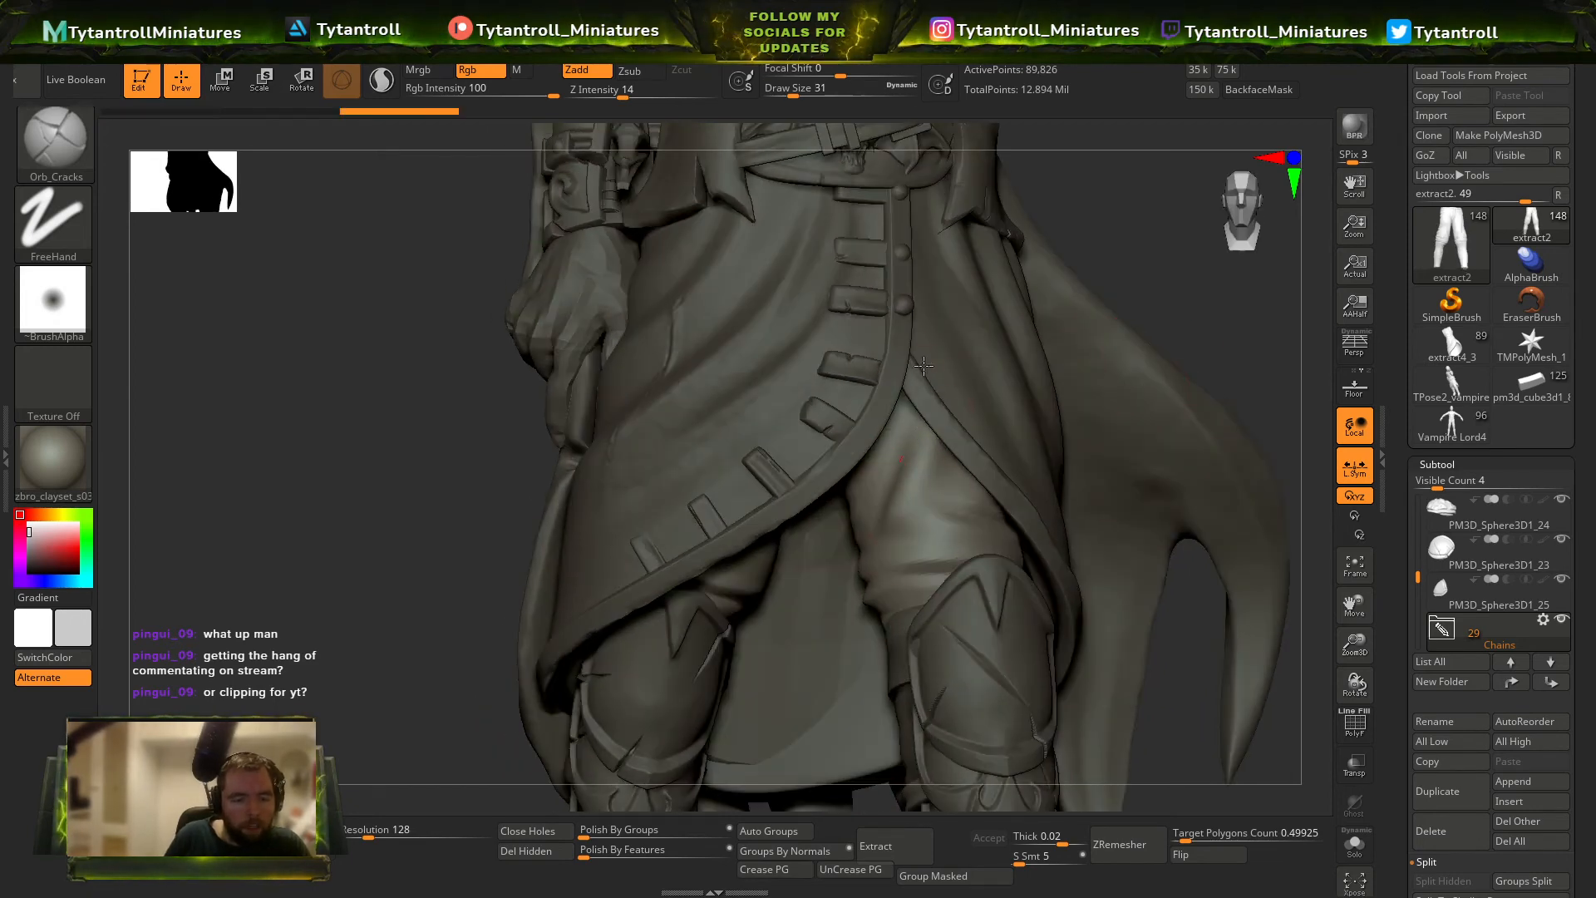
{"action": "right_click_drag", "start_coordinate": [1255, 377], "coordinate": [1197, 270], "text": "alt"}
{"action": "left_click", "coordinate": [956, 535], "text": "alt"}
{"action": "right_click_drag", "start_coordinate": [1197, 353], "coordinate": [1230, 333]}
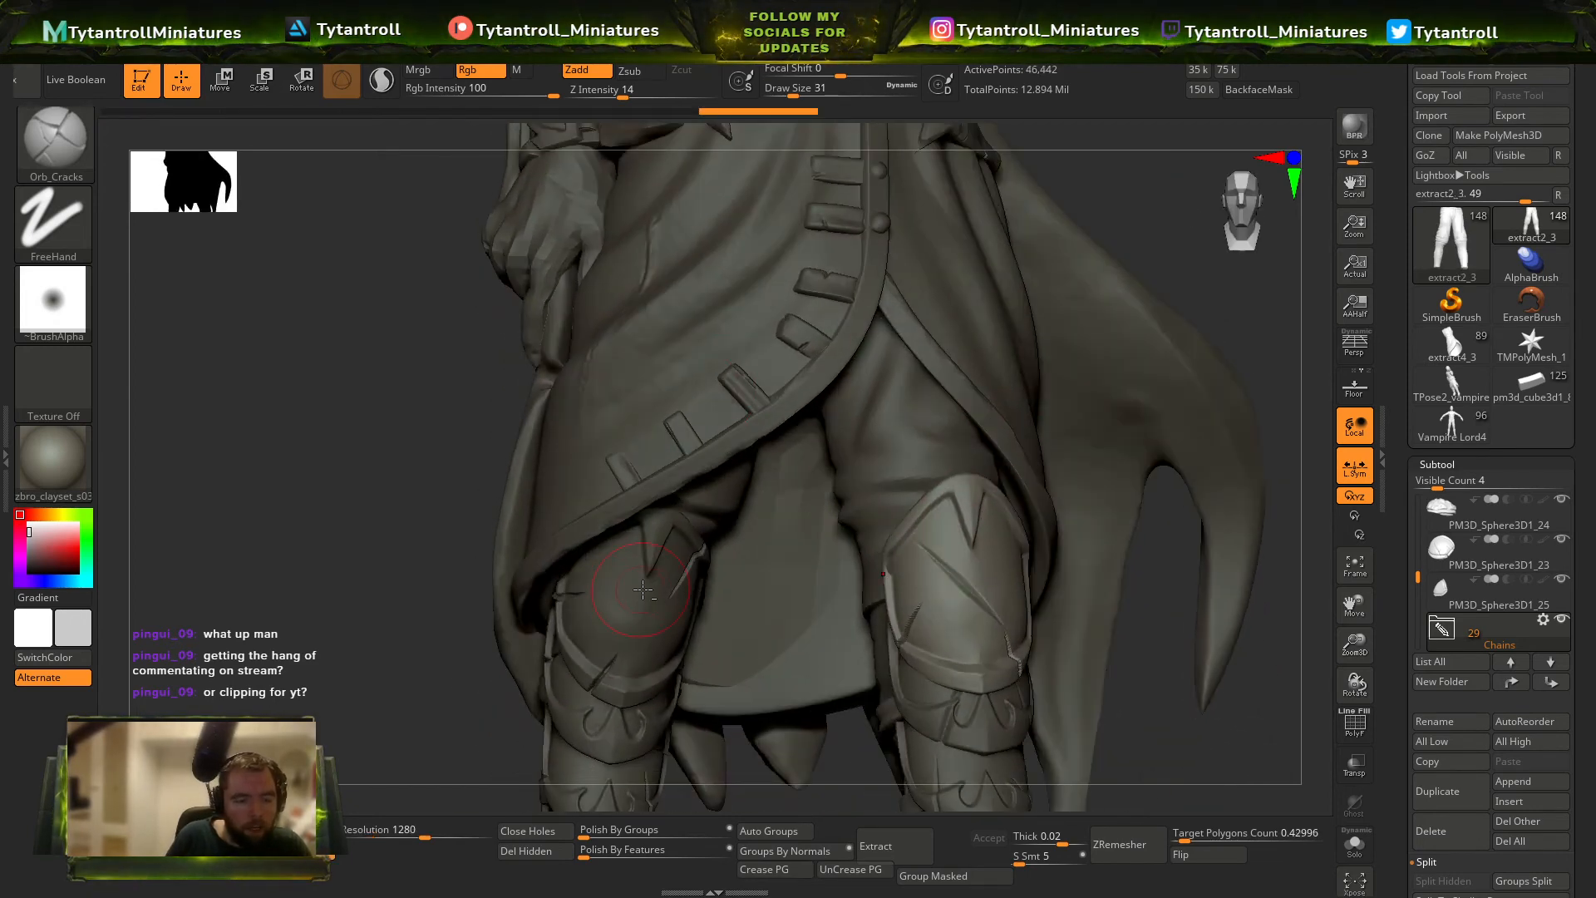
{"action": "right_click_drag", "start_coordinate": [612, 588], "coordinate": [609, 518]}
{"action": "left_click", "coordinate": [614, 569], "text": "alt"}
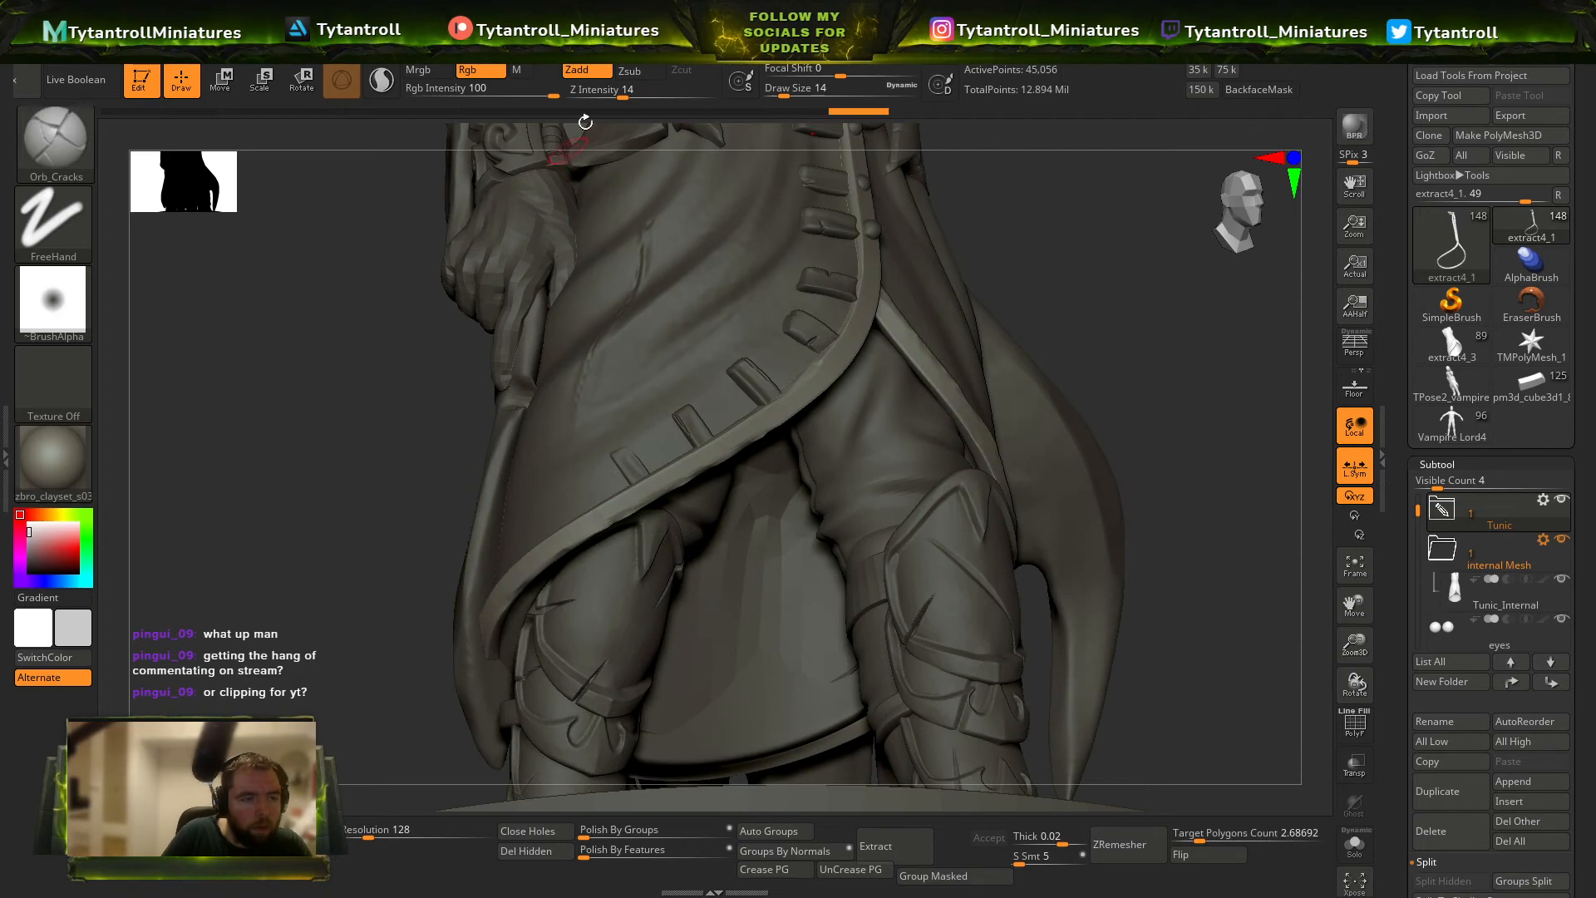
Select the body mesh at the lowered hand, frame it and inspect the hand and belt area.
{"action": "right_click_drag", "start_coordinate": [386, 579], "coordinate": [460, 701], "text": "alt"}
{"action": "left_click", "coordinate": [610, 374], "text": "alt"}
{"action": "right_click_drag", "start_coordinate": [407, 535], "coordinate": [474, 539]}
{"action": "right_click_drag", "start_coordinate": [474, 538], "coordinate": [482, 649], "text": "alt"}
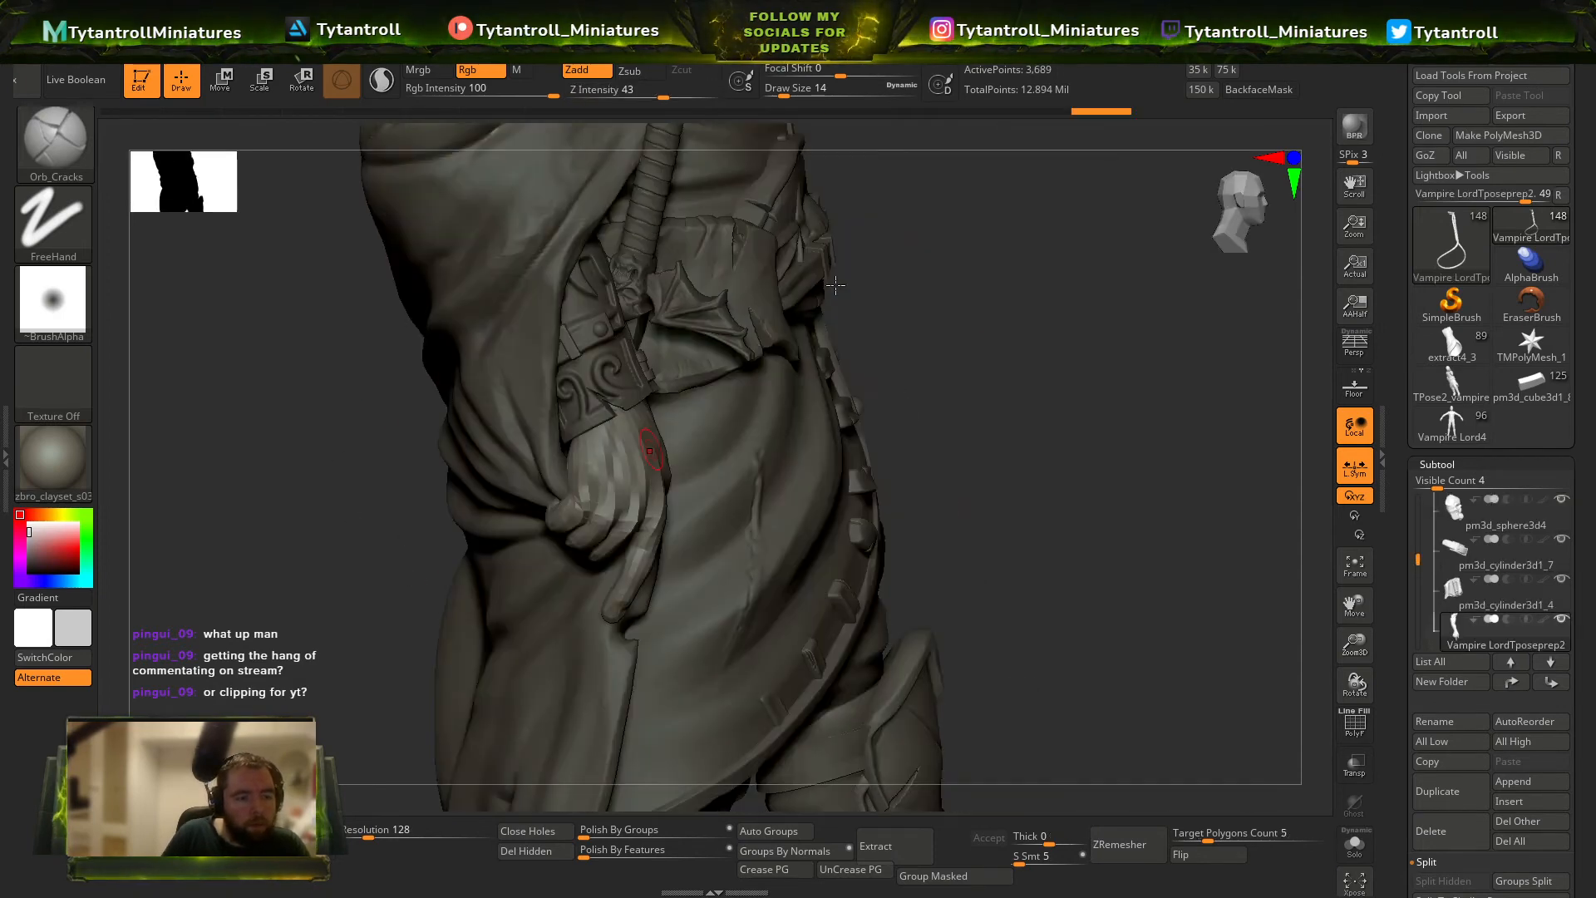
{"action": "key", "text": "f"}
{"action": "mouse_move", "coordinate": [1106, 433]}
{"action": "right_mouse_down"}
{"action": "mouse_move", "coordinate": [1047, 438]}
{"action": "mouse_move", "coordinate": [1092, 426]}
{"action": "right_mouse_up"}
{"action": "left_click", "coordinate": [1237, 495], "text": "ctrl"}
{"action": "left_click", "coordinate": [1237, 495], "text": "ctrl"}
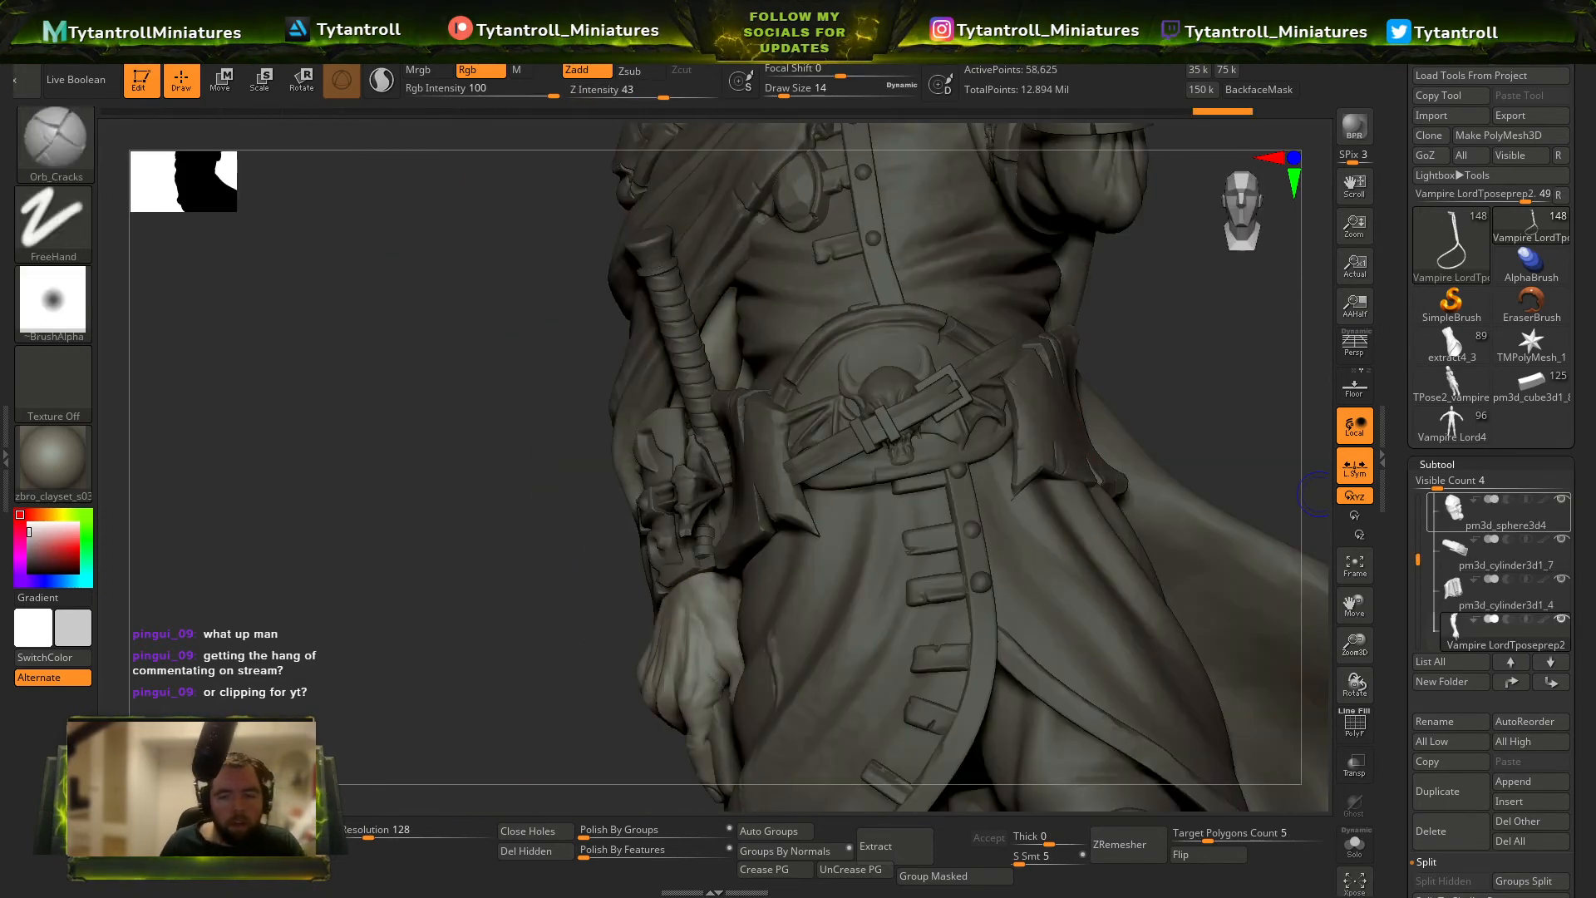
{"action": "right_click_drag", "start_coordinate": [807, 382], "coordinate": [781, 254], "text": "ctrl"}
Append the Vampire Lord4 T-pose body as a subtool and isolate it with the polygroup wireframe shown.
{"action": "key", "text": "shift+f"}
{"action": "left_click", "coordinate": [1521, 781]}
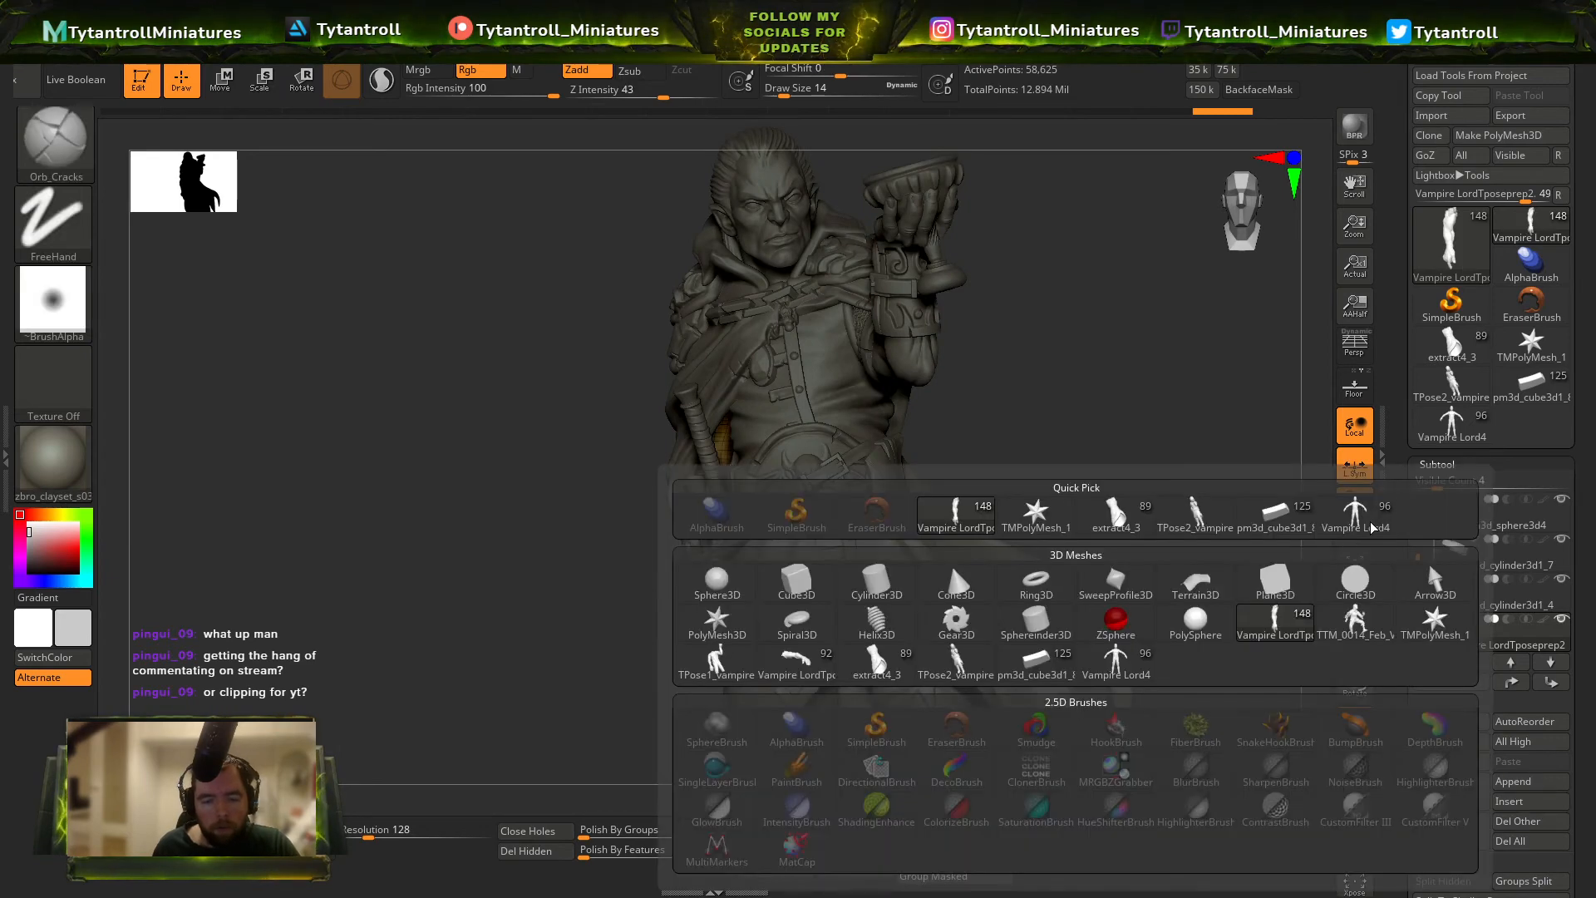
{"action": "left_click", "coordinate": [1350, 512]}
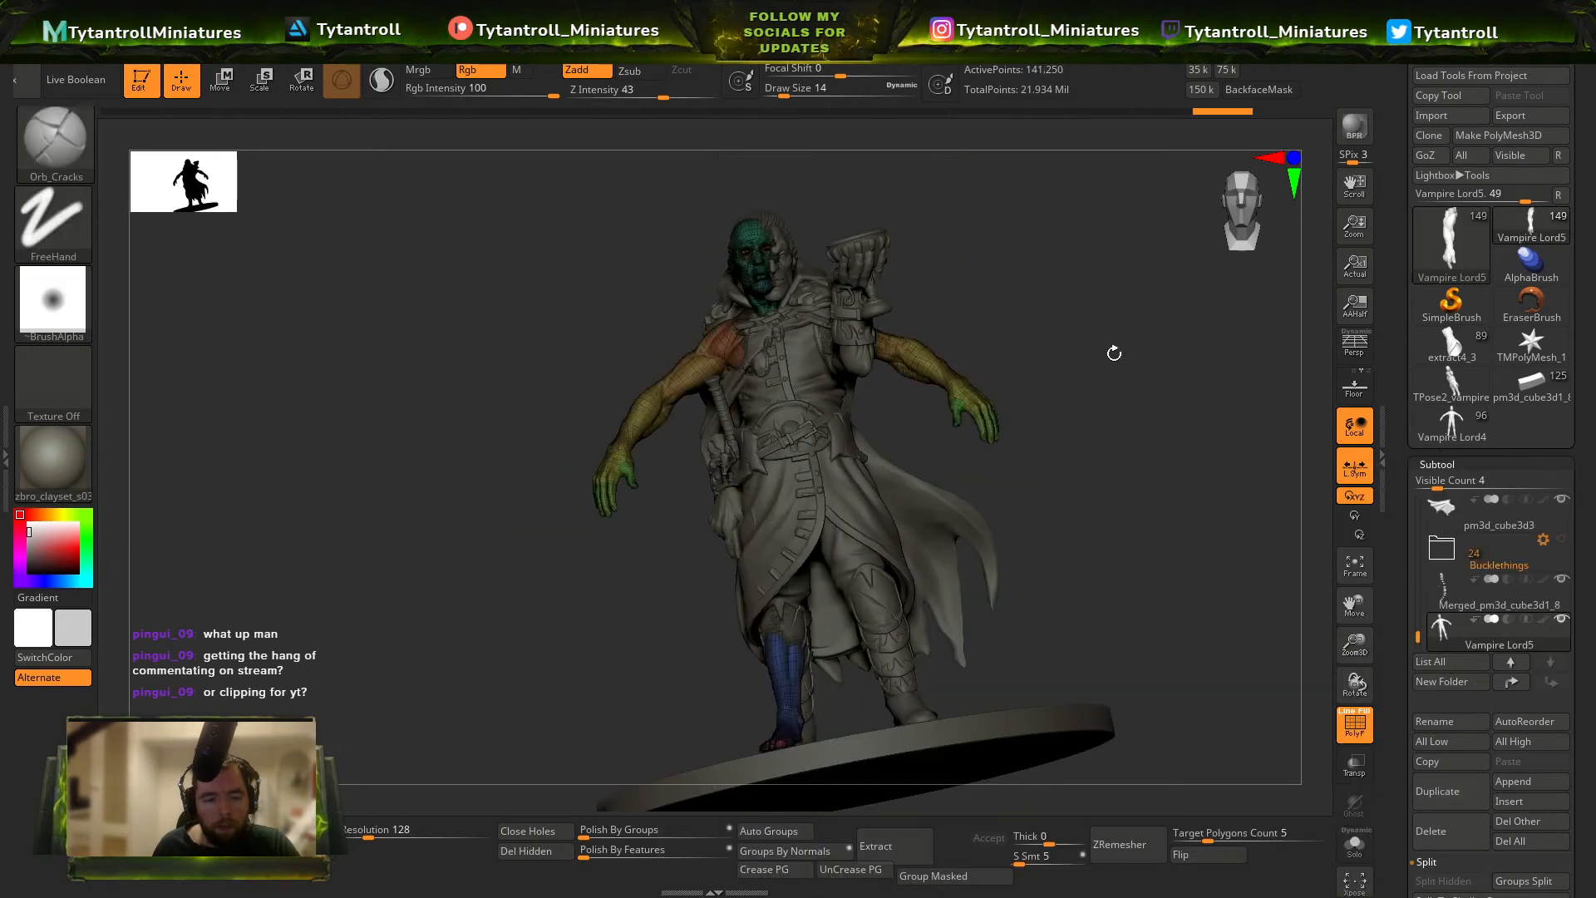
{"action": "right_click_drag", "start_coordinate": [1115, 349], "coordinate": [1060, 466]}
{"action": "left_click", "coordinate": [1356, 844]}
Hide the body's arms, lower legs and head with lasso selections, leaving only the torso and thighs.
{"action": "right_click_drag", "start_coordinate": [856, 278], "coordinate": [902, 280], "text": "shift"}
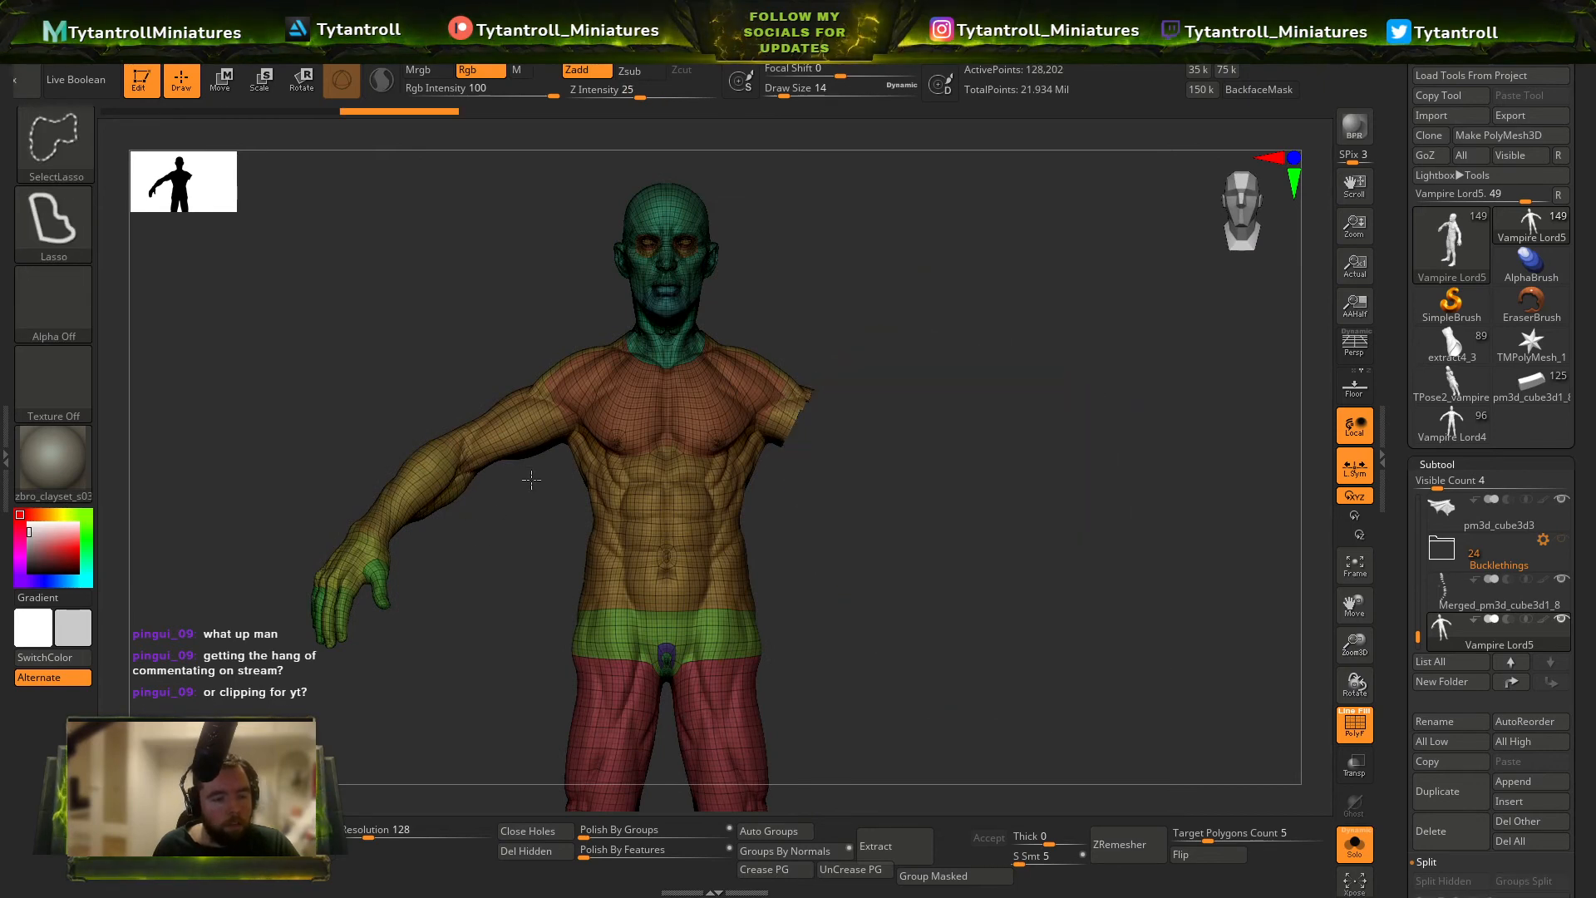
{"action": "left_click_drag", "start_coordinate": [322, 701], "coordinate": [457, 680], "text": "ctrl+alt+shift"}
{"action": "mouse_move", "coordinate": [460, 673]}
{"action": "right_mouse_down", "text": "alt"}
{"action": "mouse_move", "coordinate": [466, 410]}
{"action": "mouse_move", "coordinate": [482, 407]}
{"action": "right_mouse_up", "text": "alt"}
{"action": "right_click_drag", "start_coordinate": [947, 574], "coordinate": [961, 410], "text": "alt"}
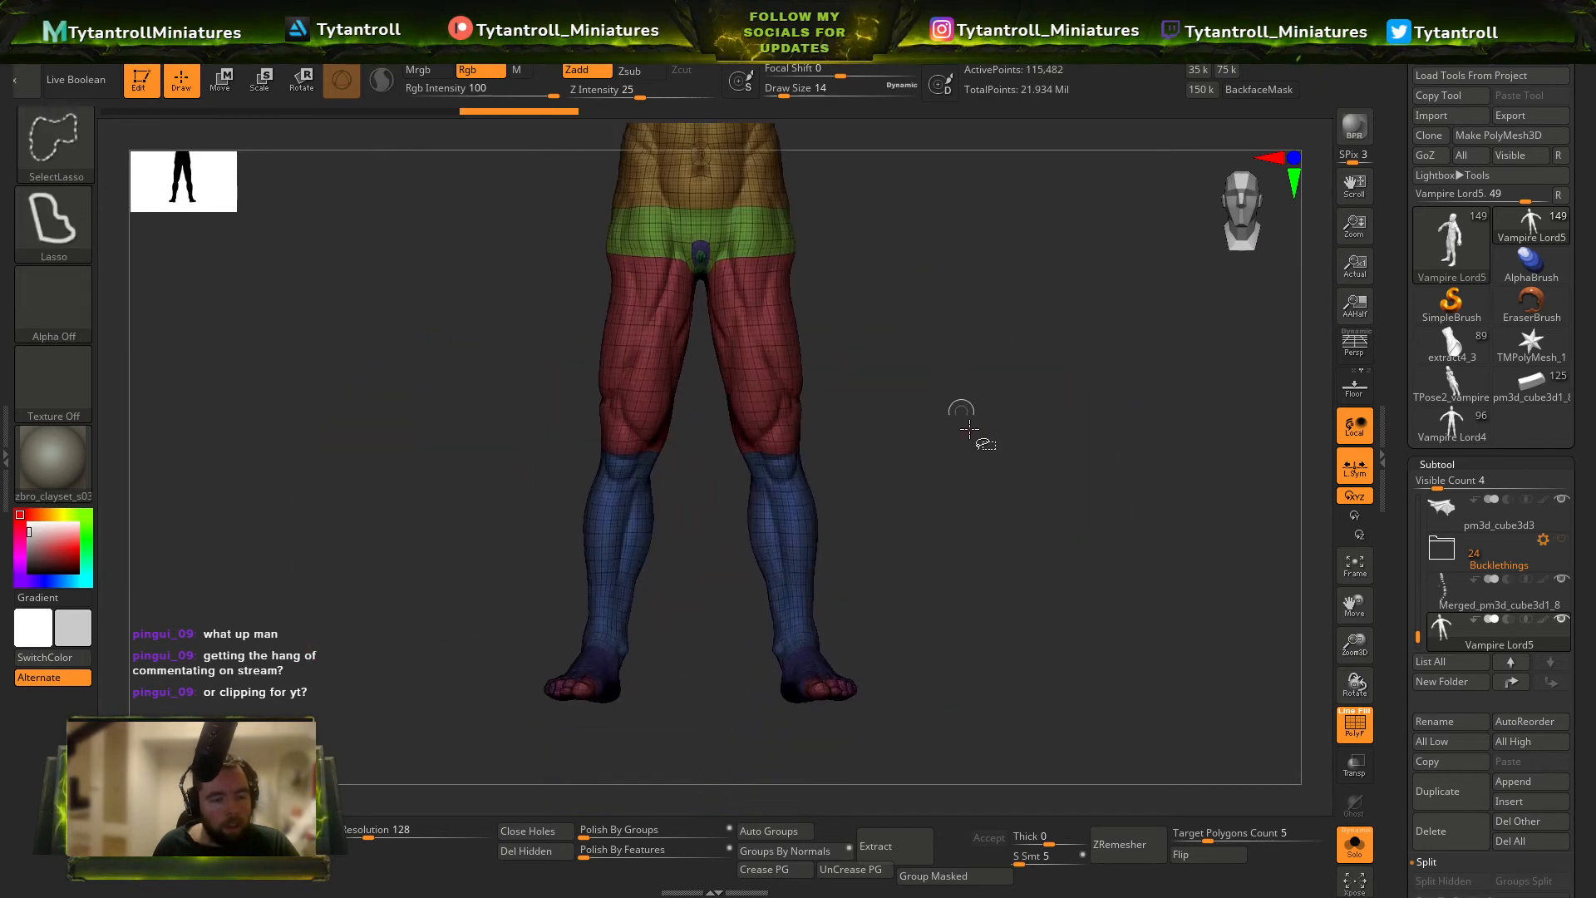
{"action": "right_click_drag", "start_coordinate": [993, 258], "coordinate": [1064, 539], "text": "alt"}
{"action": "right_click_drag", "start_coordinate": [987, 363], "coordinate": [1002, 502], "text": "alt"}
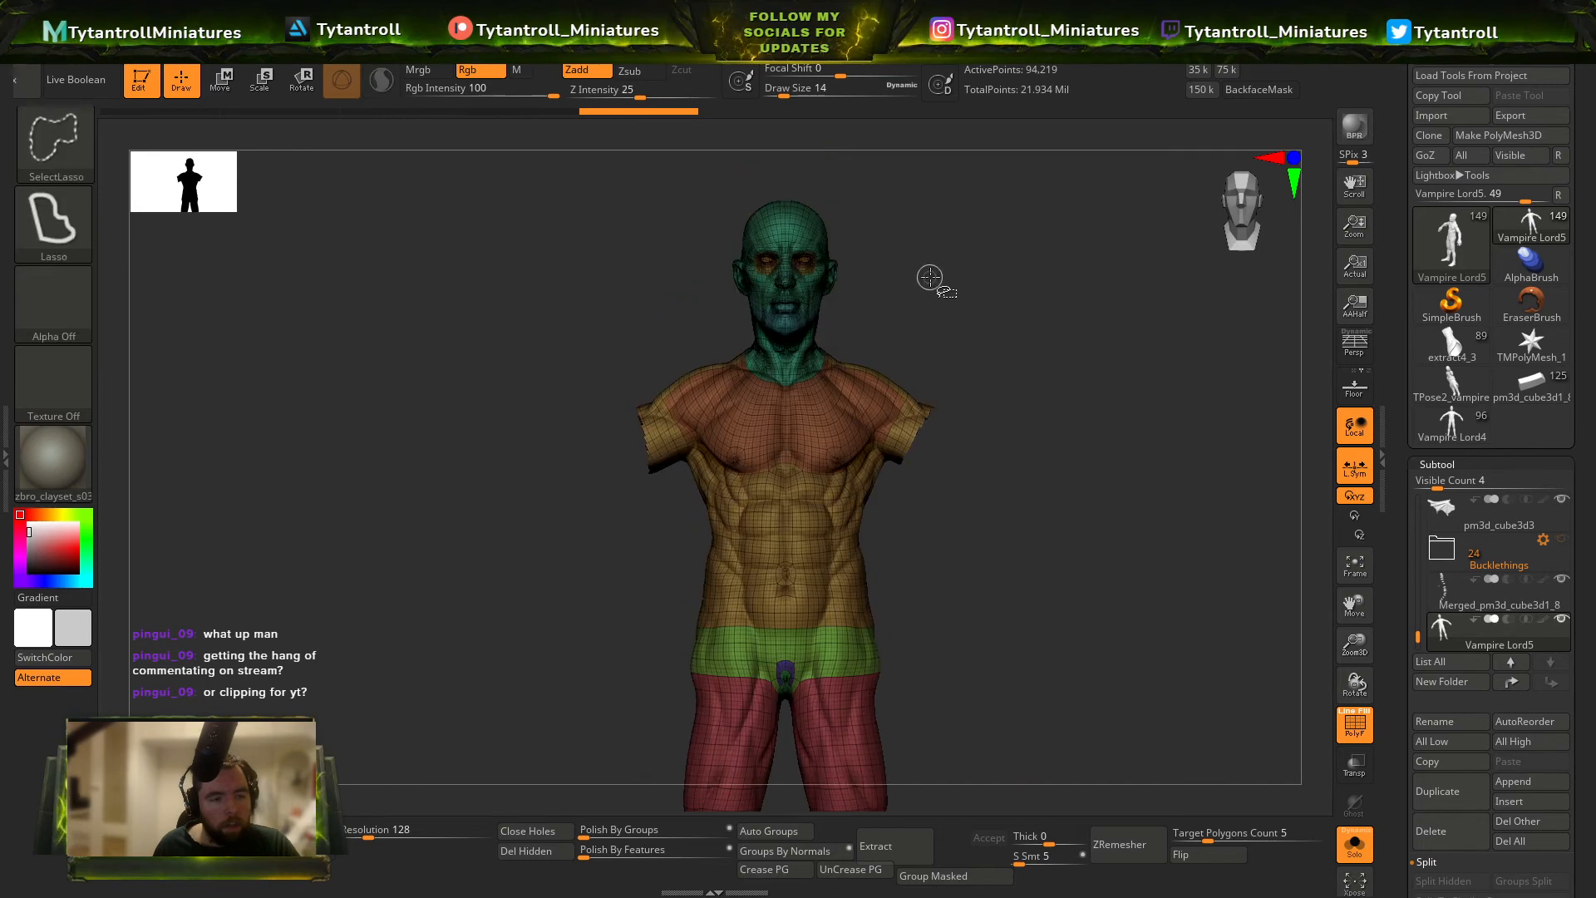
{"action": "right_click_drag", "start_coordinate": [997, 308], "coordinate": [856, 299]}
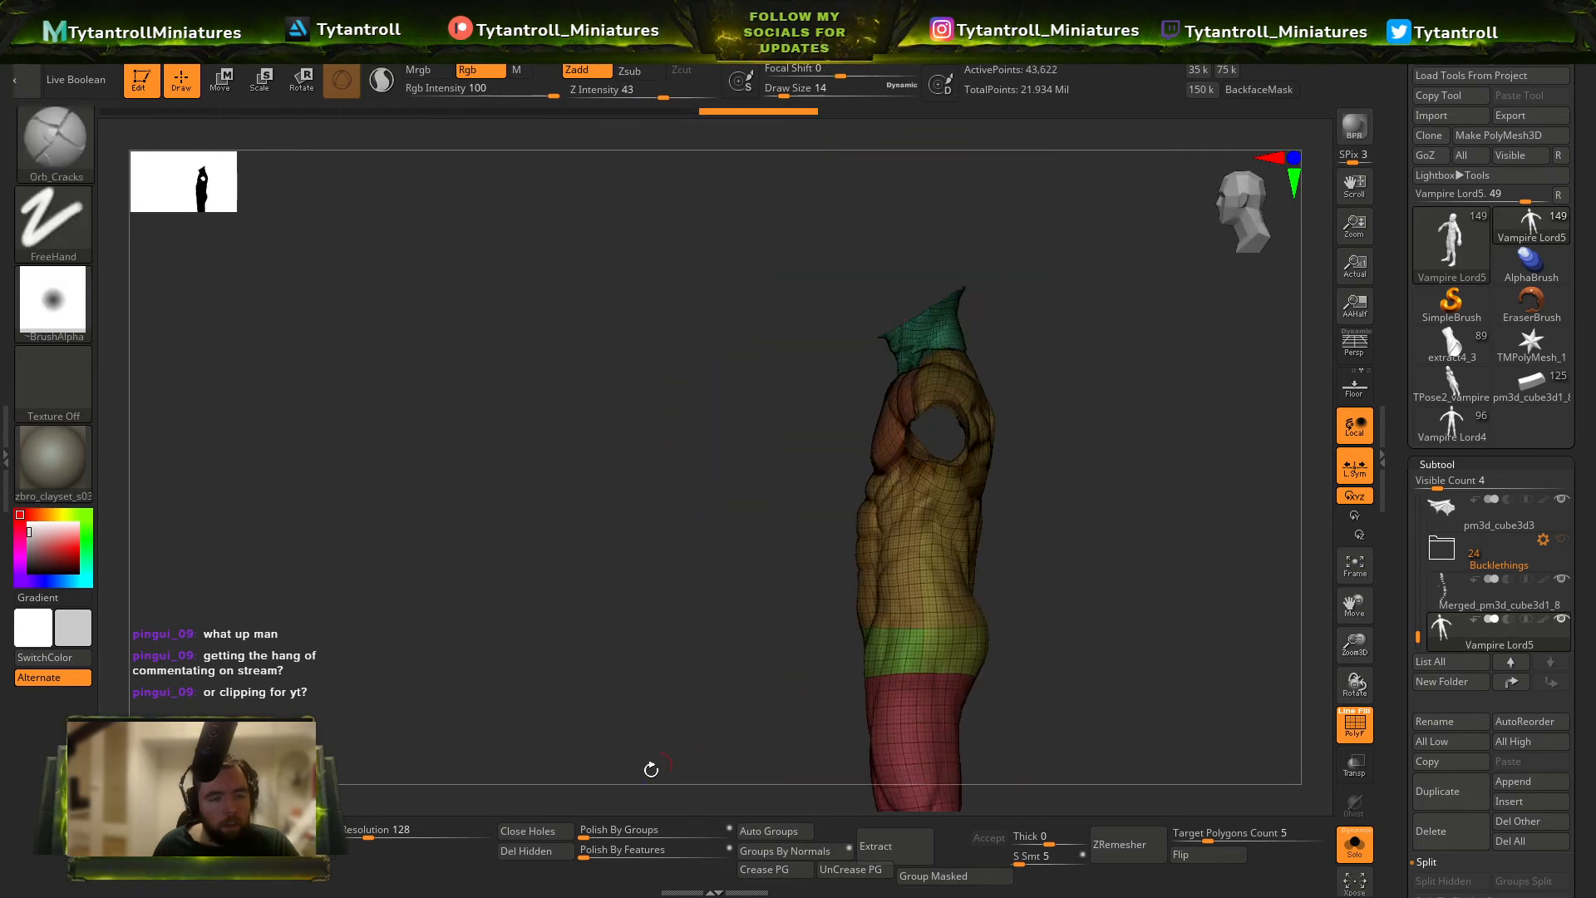
Remove the torso mesh's subdivision levels and delete its hidden polygons.
{"action": "left_click", "coordinate": [1446, 464]}
{"action": "left_click", "coordinate": [1445, 484]}
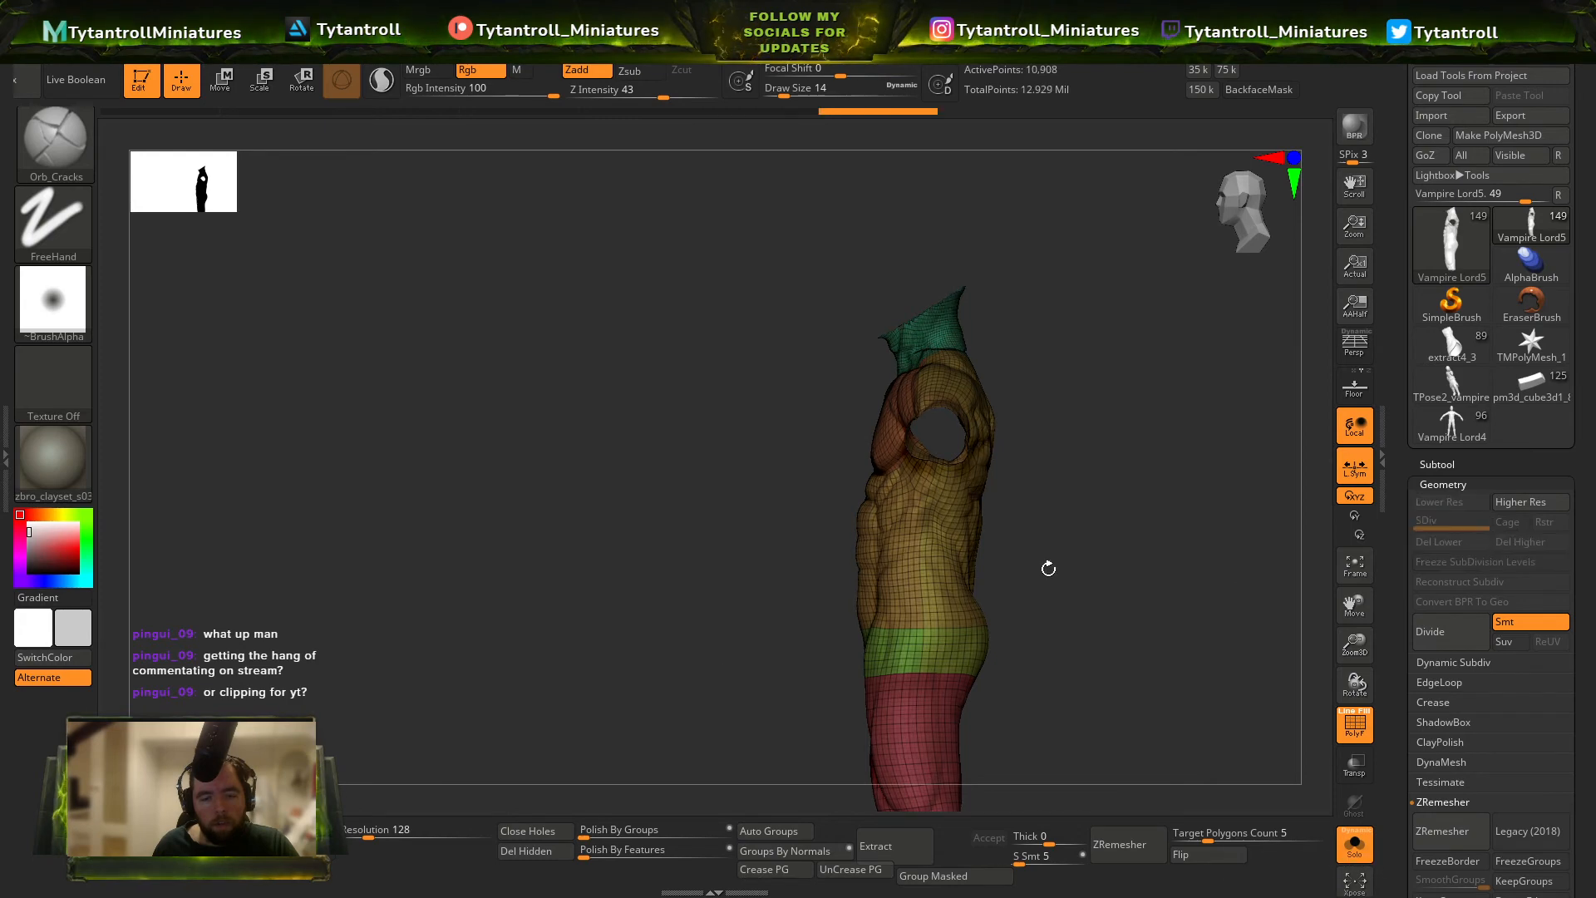
{"action": "left_click", "coordinate": [536, 850]}
{"action": "key", "text": "space"}
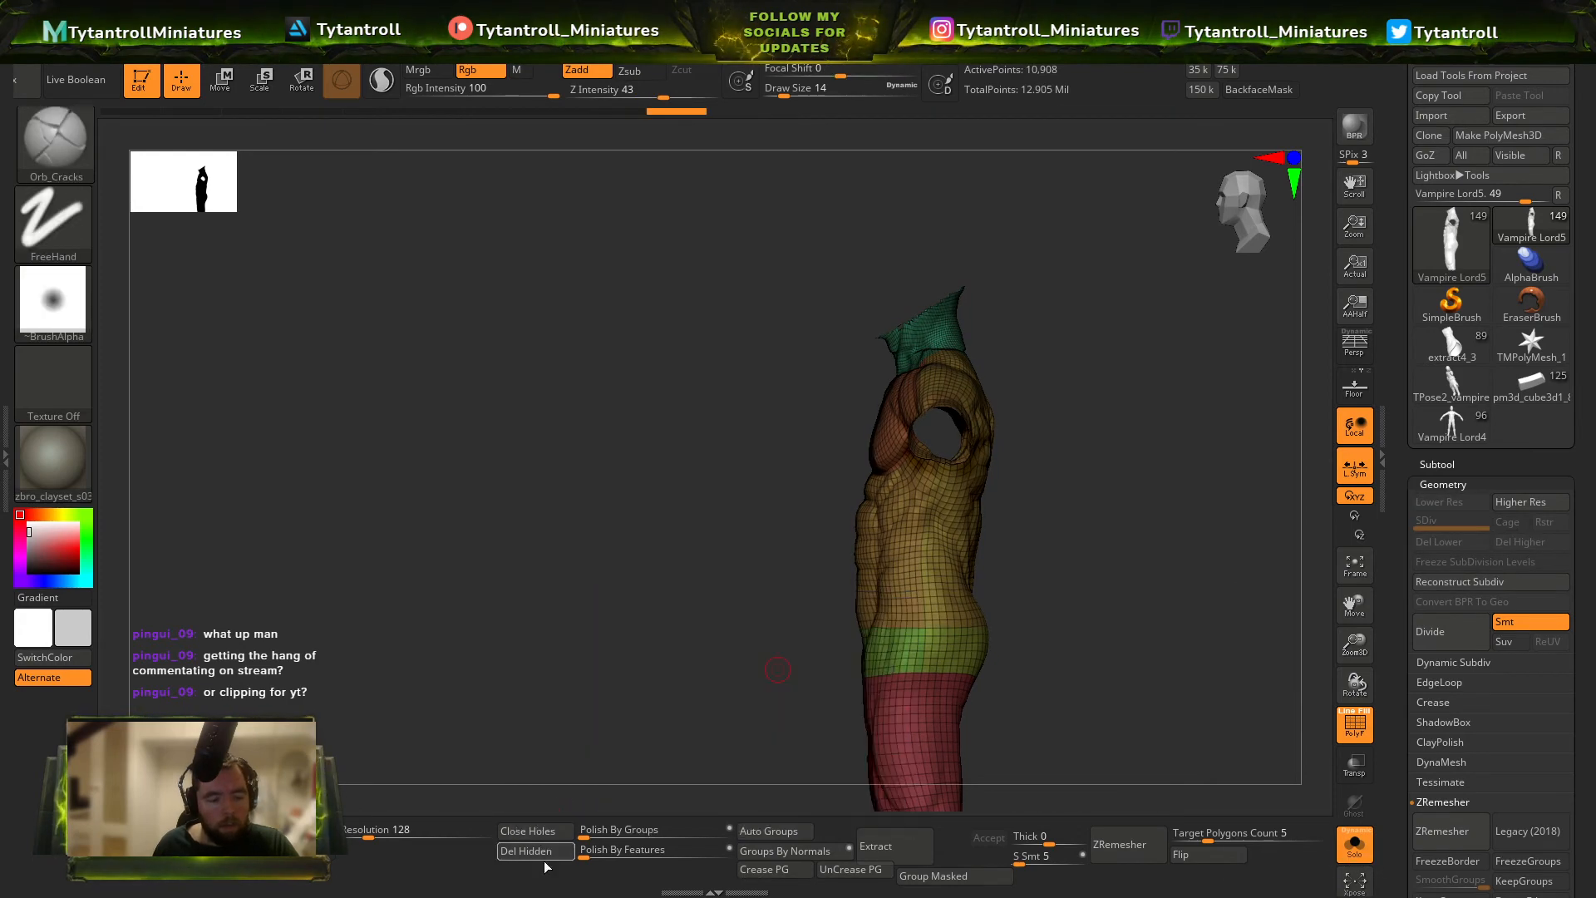
Bring back the whole miniature without the wireframe and check where the torso mesh protrudes from the clothing.
{"action": "left_click", "coordinate": [1355, 845]}
{"action": "key", "text": "shift+f"}
{"action": "mouse_move", "coordinate": [1219, 690]}
{"action": "right_mouse_down"}
{"action": "mouse_move", "coordinate": [1165, 531]}
{"action": "mouse_move", "coordinate": [1112, 466]}
{"action": "mouse_move", "coordinate": [1012, 591]}
{"action": "mouse_move", "coordinate": [997, 657]}
{"action": "right_mouse_up"}
{"action": "right_click_drag", "start_coordinate": [998, 657], "coordinate": [981, 715], "text": "ctrl"}
{"action": "key", "text": "b"}
{"action": "key", "text": "s"}
{"action": "key", "text": "h"}
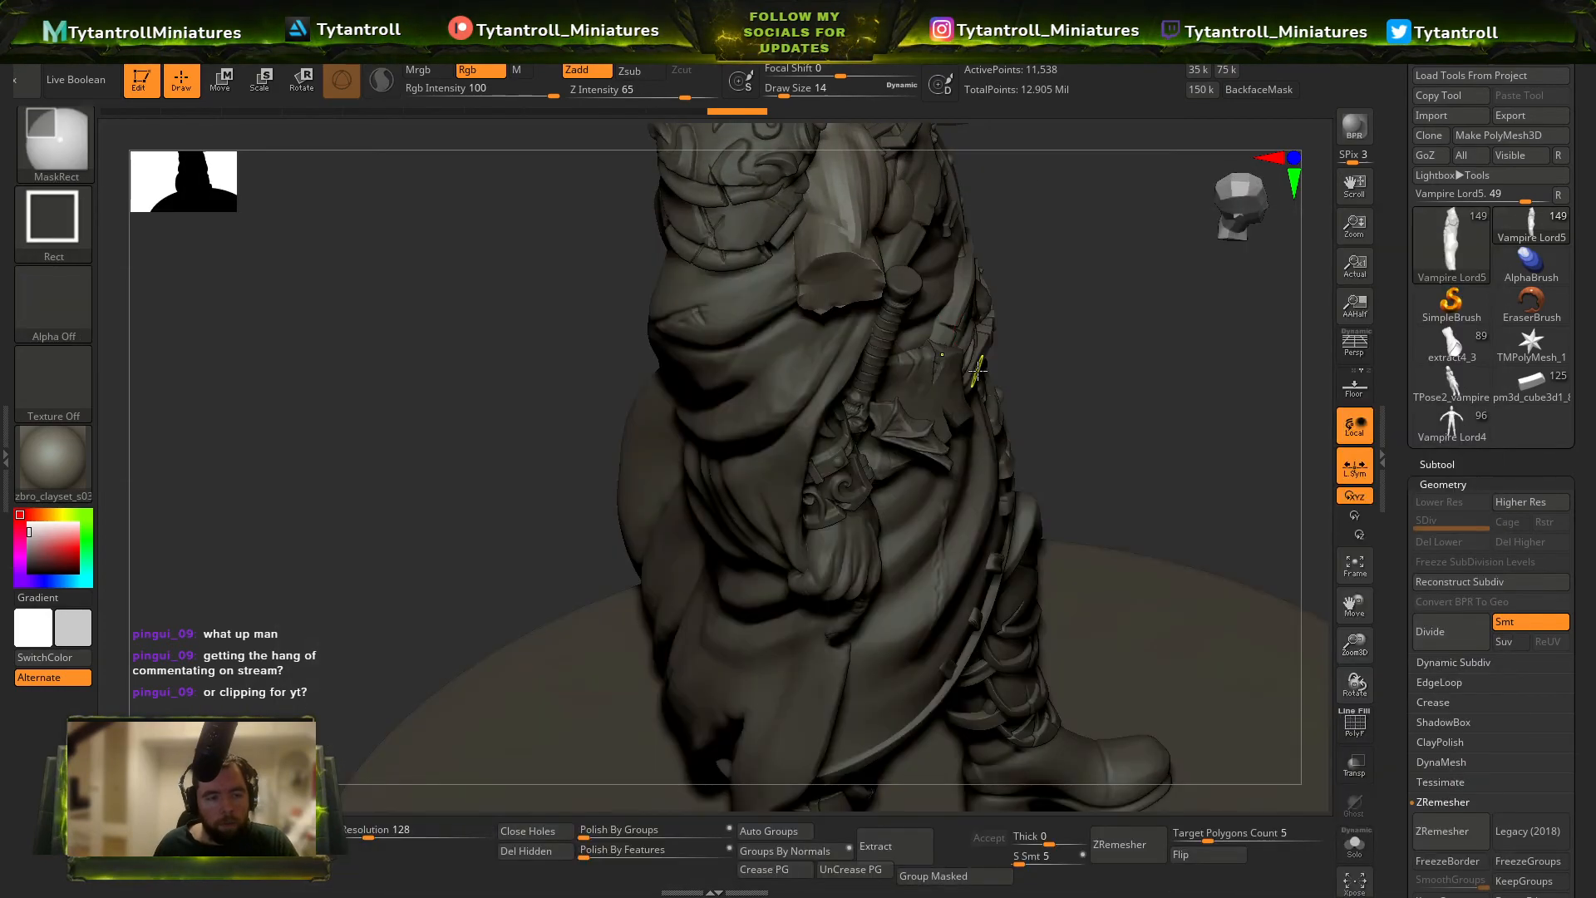
{"action": "right_click_drag", "start_coordinate": [972, 357], "coordinate": [956, 282], "text": "ctrl"}
{"action": "mouse_move", "coordinate": [1224, 498]}
{"action": "right_mouse_down"}
{"action": "mouse_move", "coordinate": [884, 457]}
{"action": "mouse_move", "coordinate": [908, 462]}
{"action": "mouse_move", "coordinate": [759, 570]}
{"action": "mouse_move", "coordinate": [948, 371]}
{"action": "mouse_move", "coordinate": [925, 411]}
{"action": "mouse_move", "coordinate": [956, 378]}
{"action": "mouse_move", "coordinate": [918, 402]}
{"action": "mouse_move", "coordinate": [896, 389]}
{"action": "mouse_move", "coordinate": [1195, 410]}
{"action": "mouse_move", "coordinate": [1211, 467]}
{"action": "mouse_move", "coordinate": [956, 582]}
{"action": "mouse_move", "coordinate": [674, 625]}
{"action": "mouse_move", "coordinate": [1258, 314]}
{"action": "mouse_move", "coordinate": [1024, 393]}
{"action": "right_mouse_up"}
Push the torso mesh inside the posed clothing with the Move brush, then inspect it isolated.
{"action": "key", "text": "b"}
{"action": "key", "text": "m"}
{"action": "key", "text": "v"}
{"action": "key", "text": "s"}
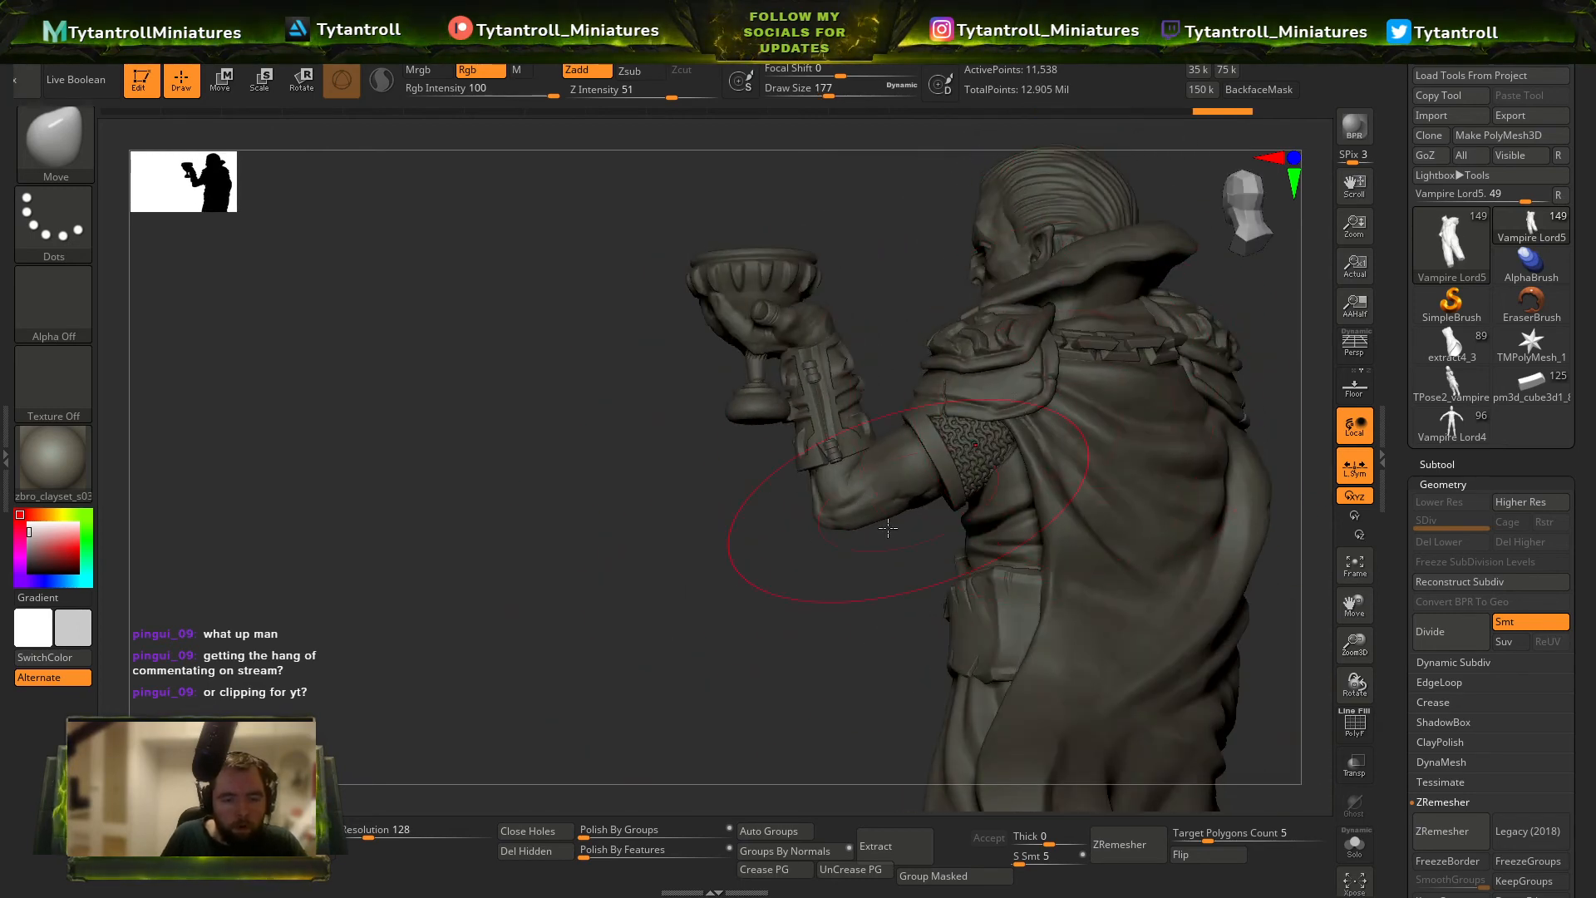
{"action": "mouse_move", "coordinate": [888, 527]}
{"action": "right_mouse_down"}
{"action": "mouse_move", "coordinate": [1236, 438]}
{"action": "mouse_move", "coordinate": [1123, 360]}
{"action": "mouse_move", "coordinate": [1136, 462]}
{"action": "mouse_move", "coordinate": [961, 494]}
{"action": "mouse_move", "coordinate": [1002, 477]}
{"action": "mouse_move", "coordinate": [1056, 365]}
{"action": "mouse_move", "coordinate": [1105, 432]}
{"action": "right_mouse_up"}
{"action": "left_click", "coordinate": [1355, 844]}
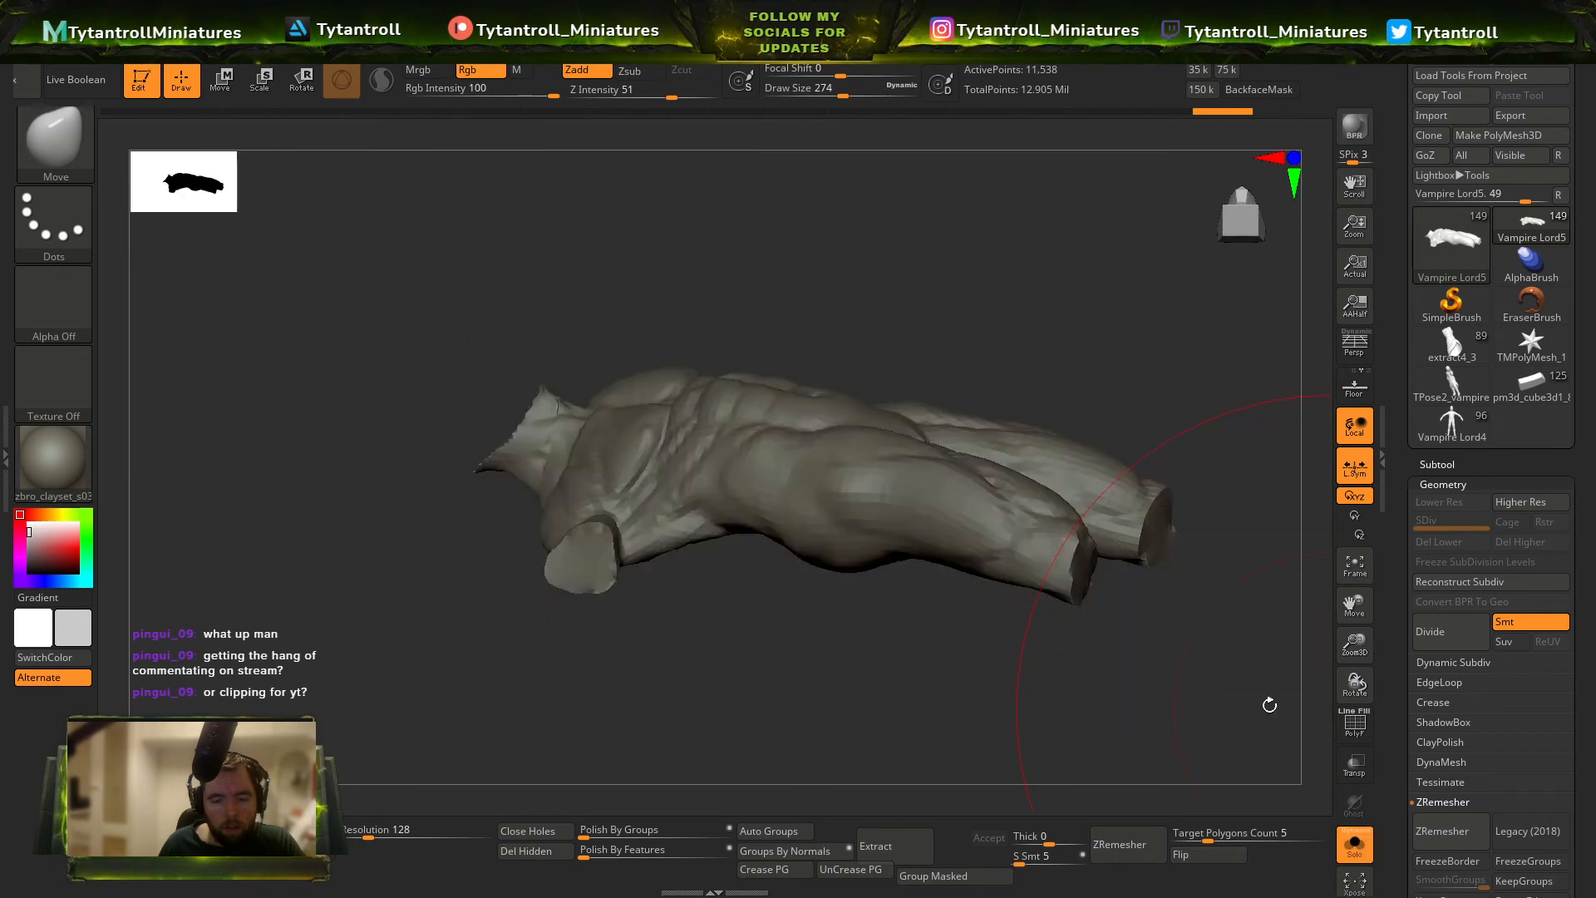
{"action": "right_click_drag", "start_coordinate": [1270, 705], "coordinate": [1071, 499]}
Isolate the trousers to examine them, then check the full miniature's legs for protruding body mesh.
{"action": "left_click", "coordinate": [1368, 848]}
{"action": "key", "text": "shift+f"}
{"action": "left_click", "coordinate": [1358, 846]}
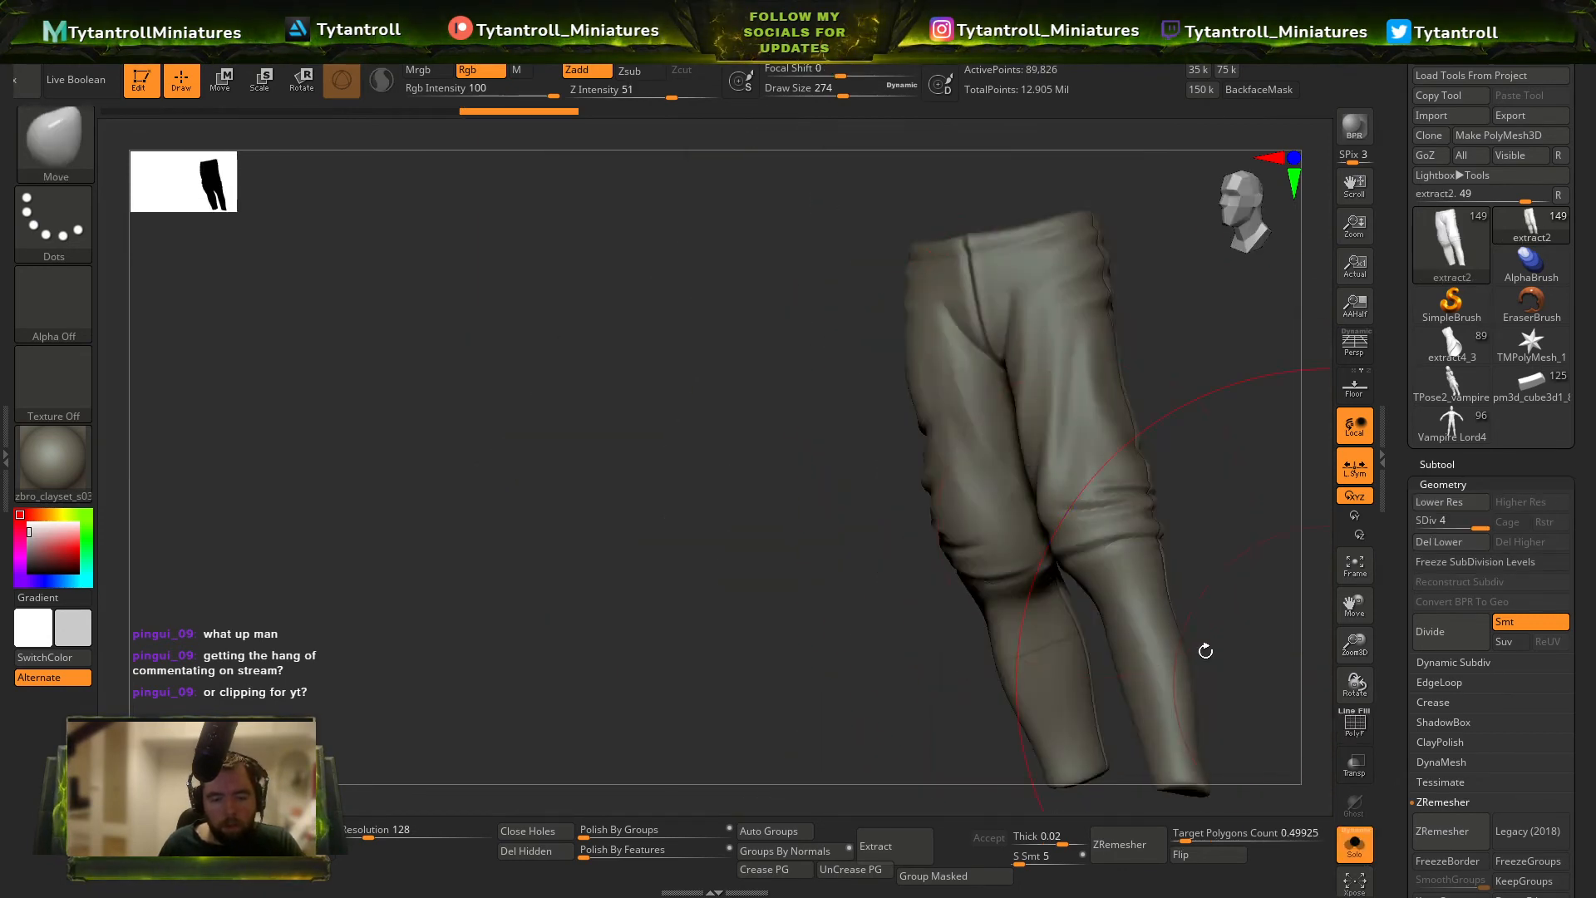
{"action": "right_click_drag", "start_coordinate": [1205, 649], "coordinate": [1284, 582]}
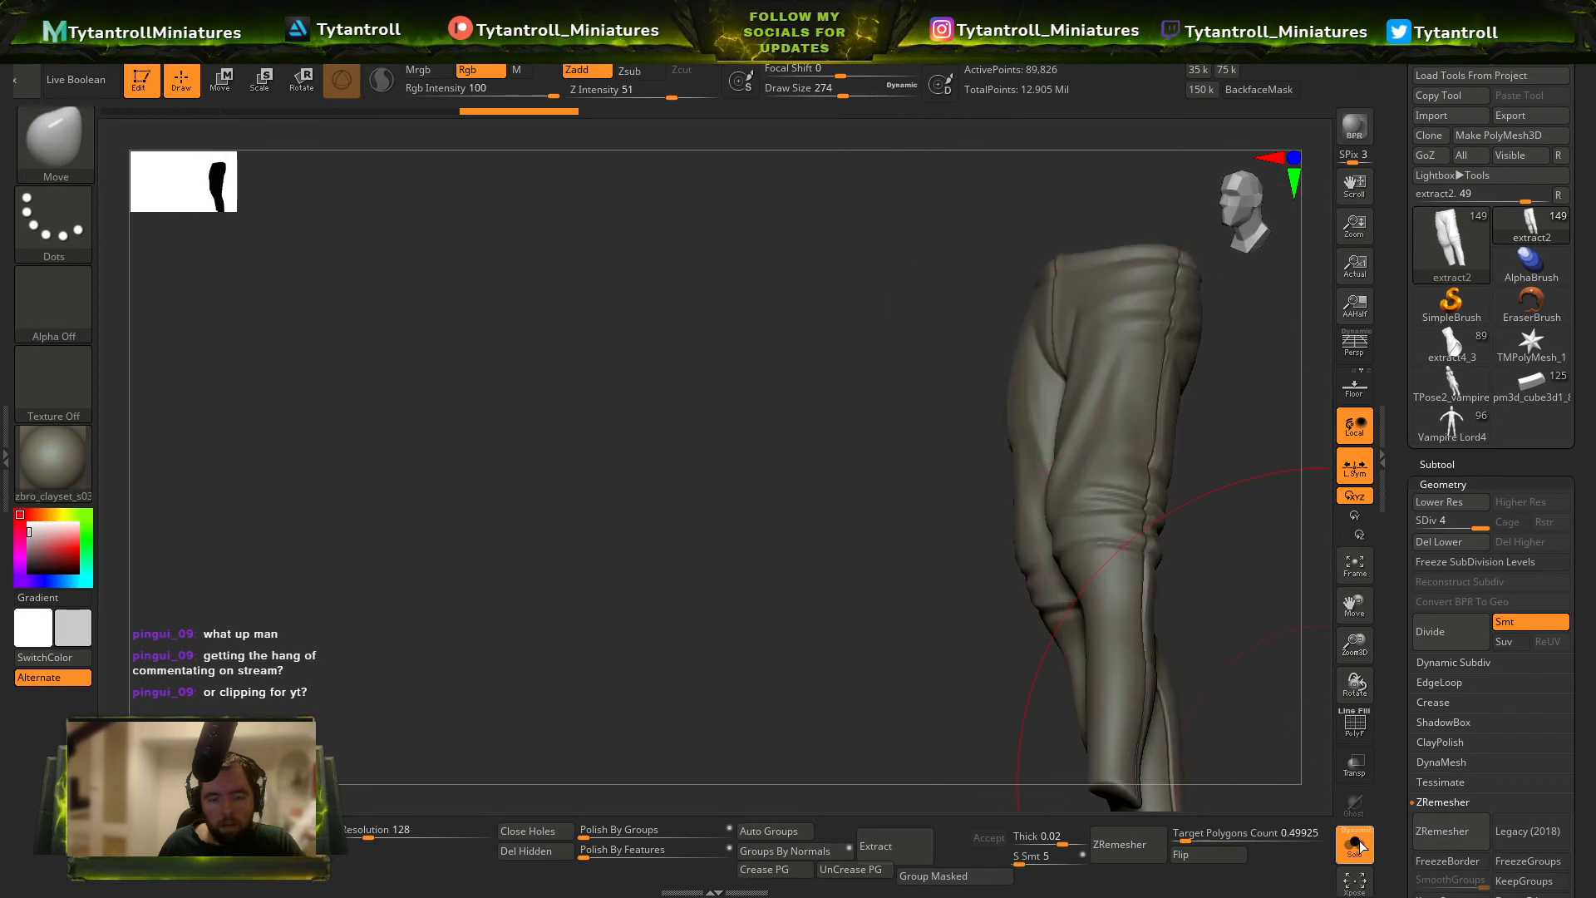
{"action": "left_click", "coordinate": [1358, 845]}
{"action": "right_click_drag", "start_coordinate": [1285, 665], "coordinate": [1230, 640]}
{"action": "right_click_drag", "start_coordinate": [1288, 499], "coordinate": [1028, 577], "text": "alt"}
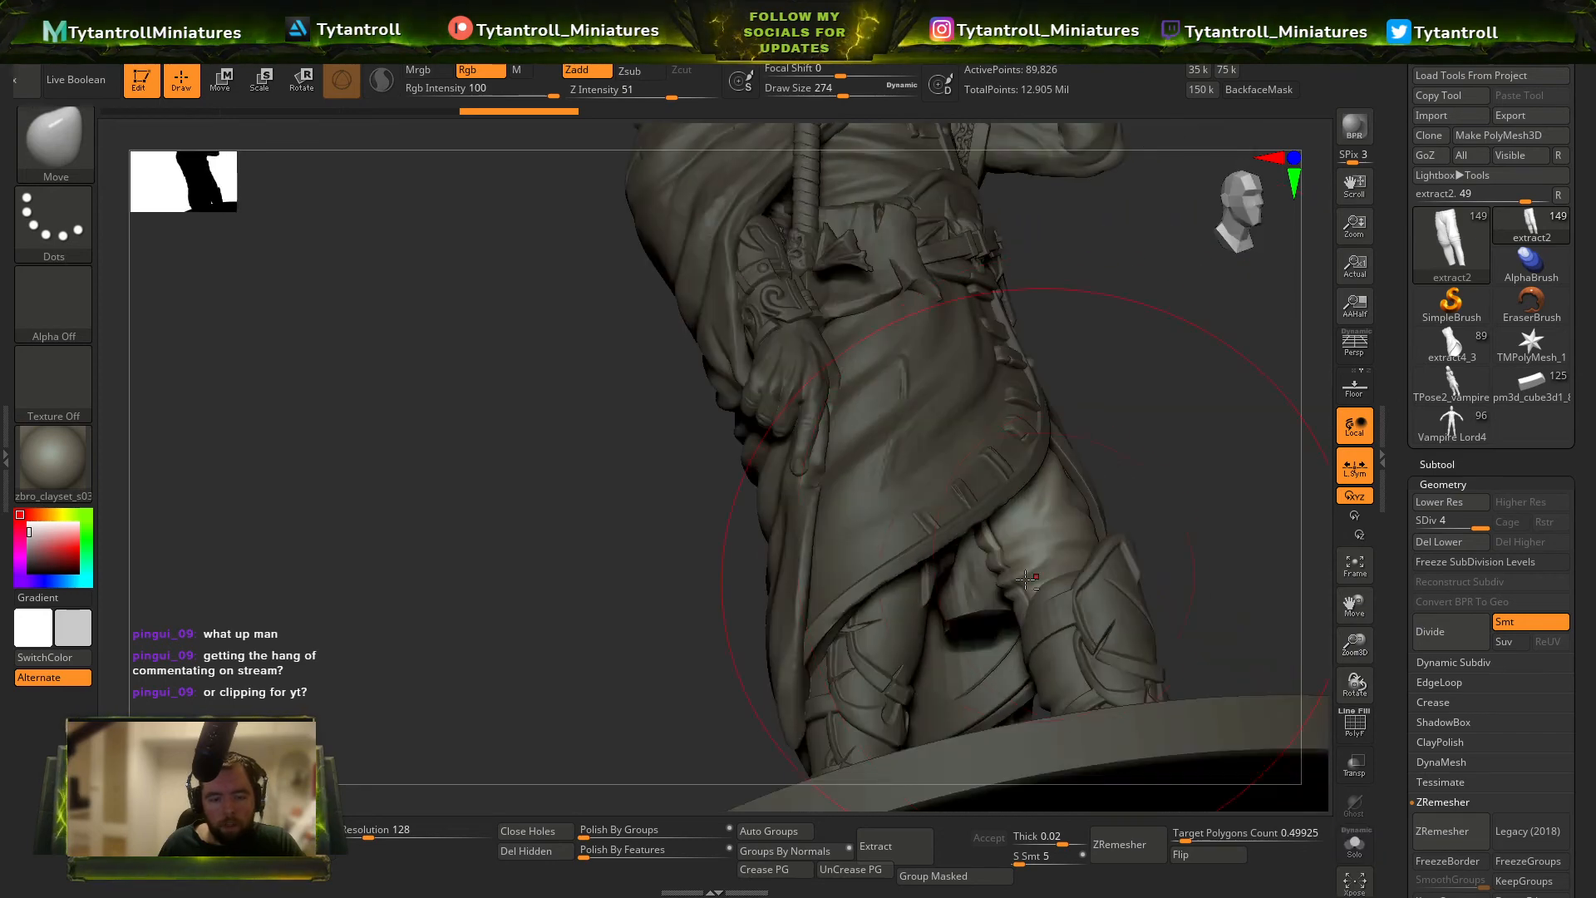
Cut the legs off the isolated torso mesh below the waist, close its hole and show the full miniature.
{"action": "right_click_drag", "start_coordinate": [1181, 499], "coordinate": [1076, 408], "text": "shift"}
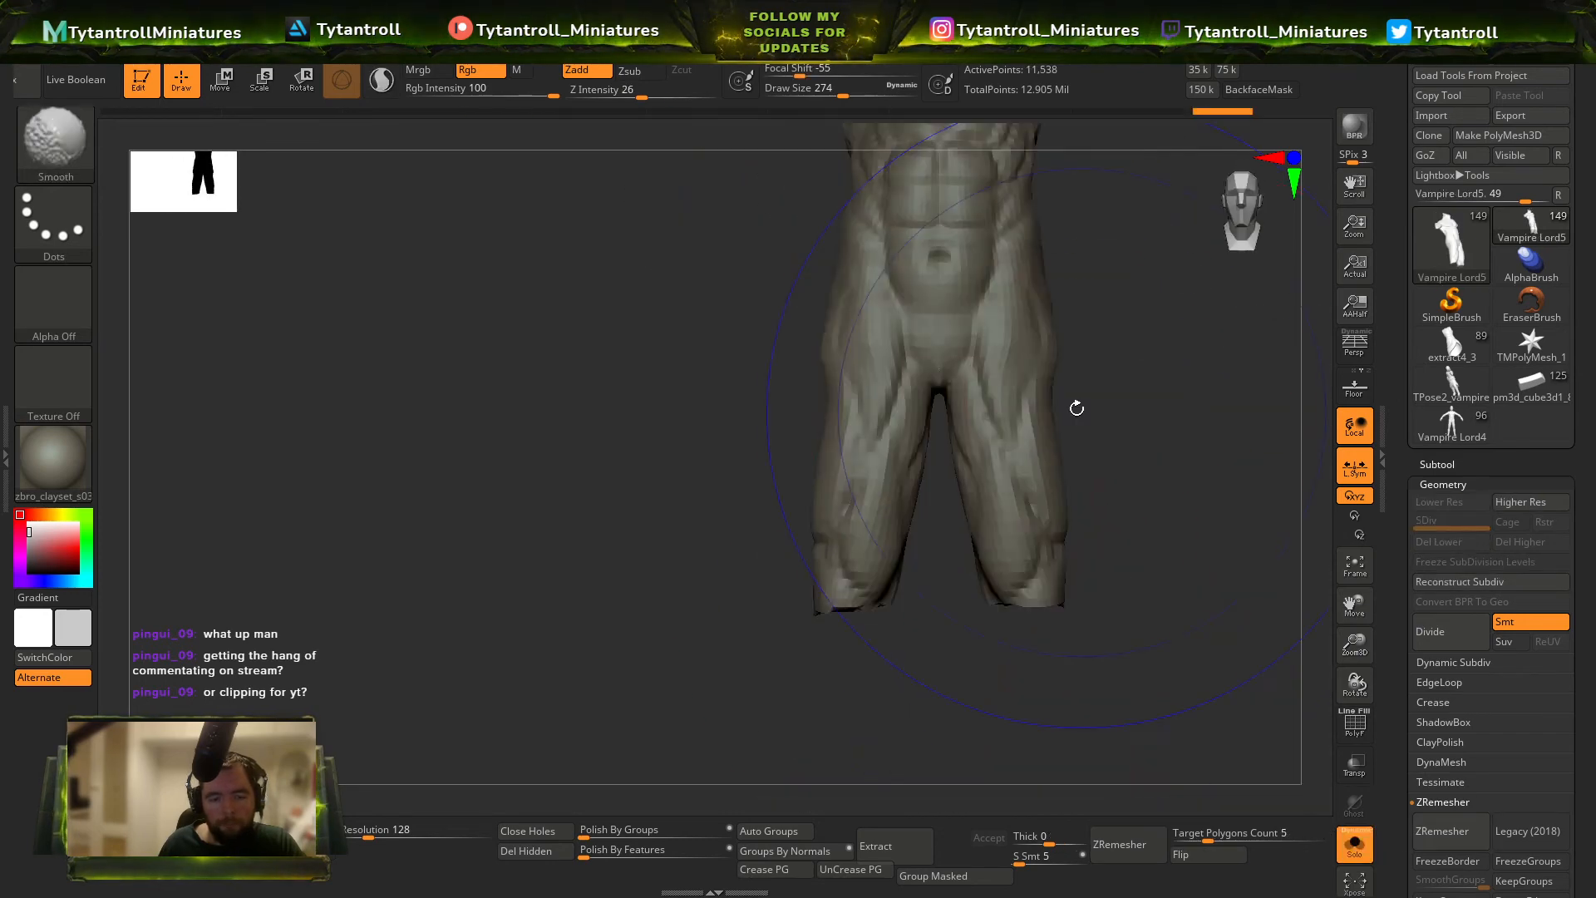
{"action": "left_click_drag", "start_coordinate": [960, 771], "coordinate": [956, 773], "text": "ctrl+shift"}
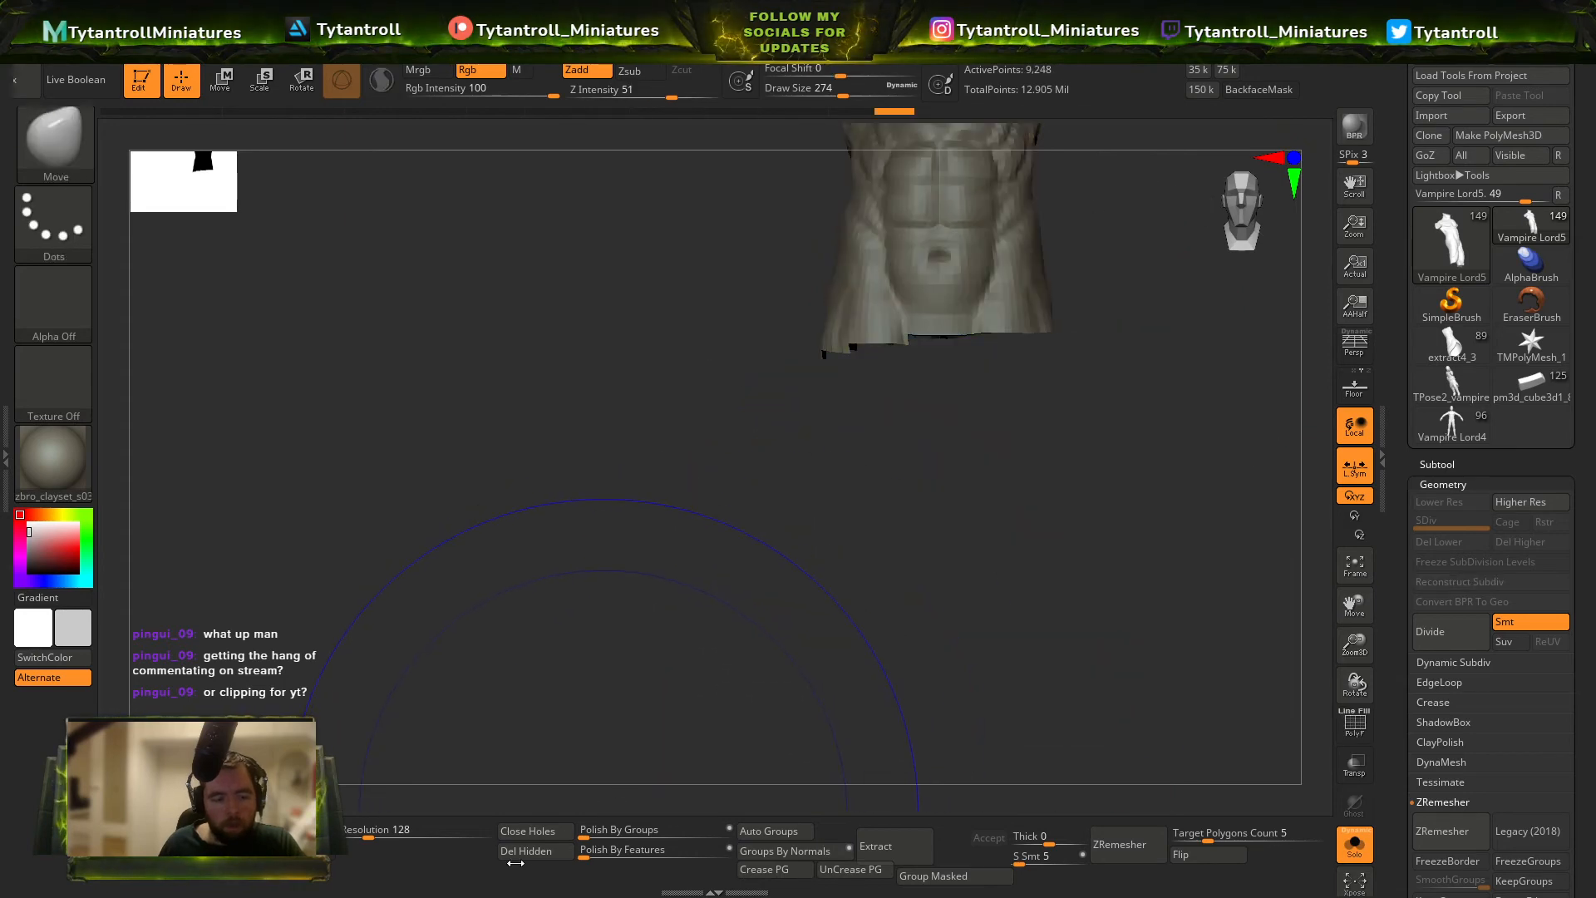
{"action": "left_click", "coordinate": [534, 829]}
{"action": "left_click", "coordinate": [1356, 844]}
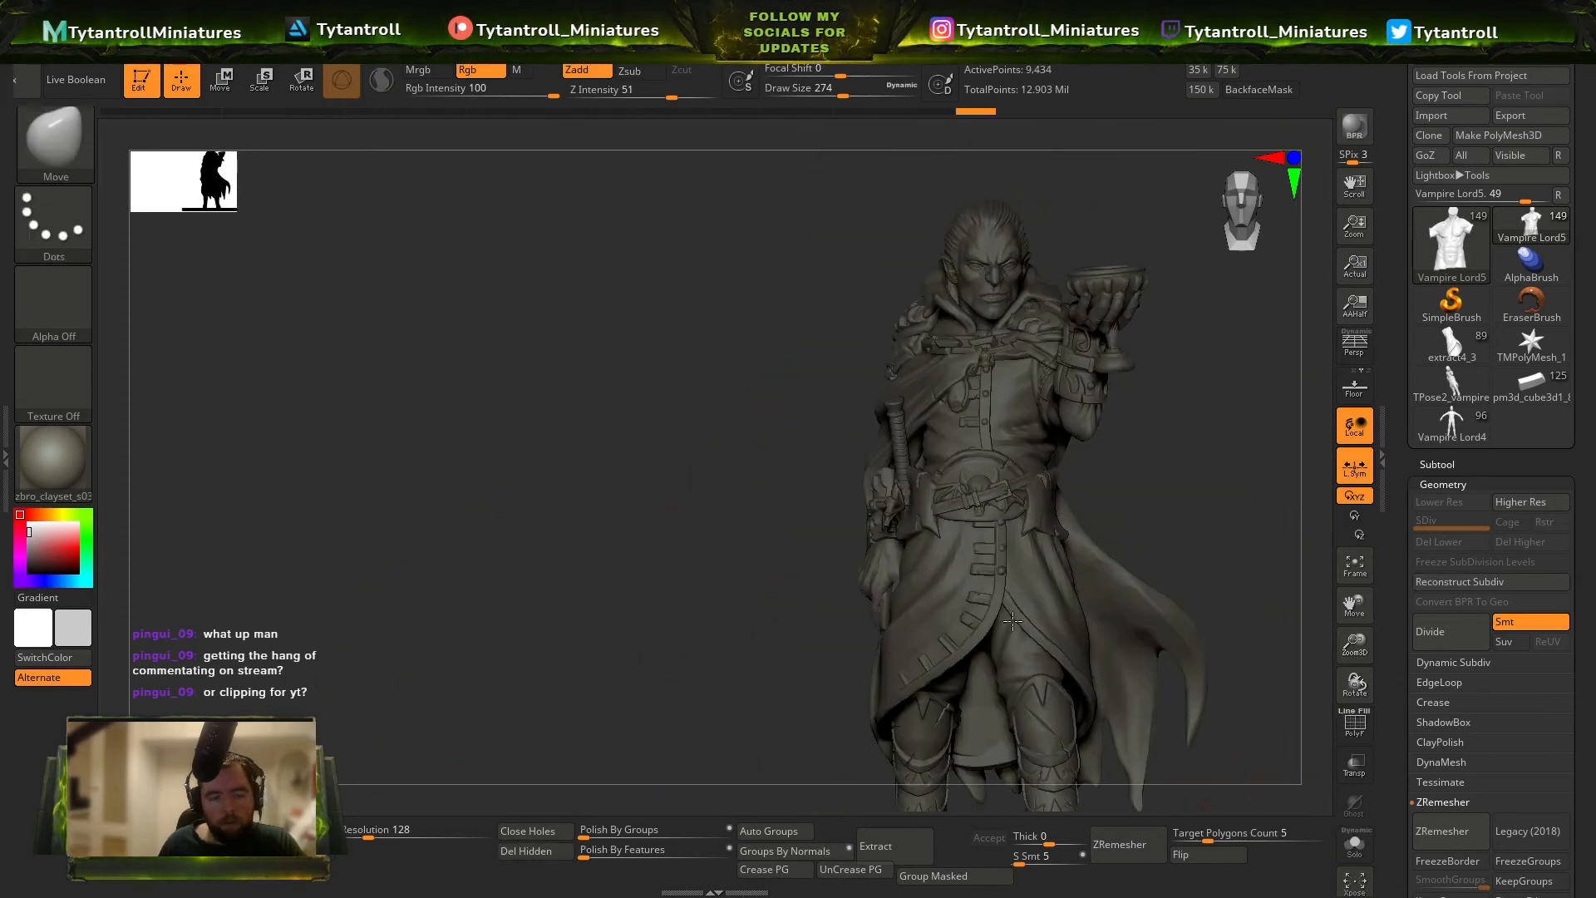
Hide the cloak to expose the miniature's back and select the torso mesh with a Move draw size of 239.
{"action": "left_click", "coordinate": [1473, 465]}
{"action": "left_click", "coordinate": [1026, 443], "text": "alt"}
{"action": "right_click_drag", "start_coordinate": [1026, 443], "coordinate": [940, 483]}
{"action": "right_click_drag", "start_coordinate": [940, 482], "coordinate": [1110, 398]}
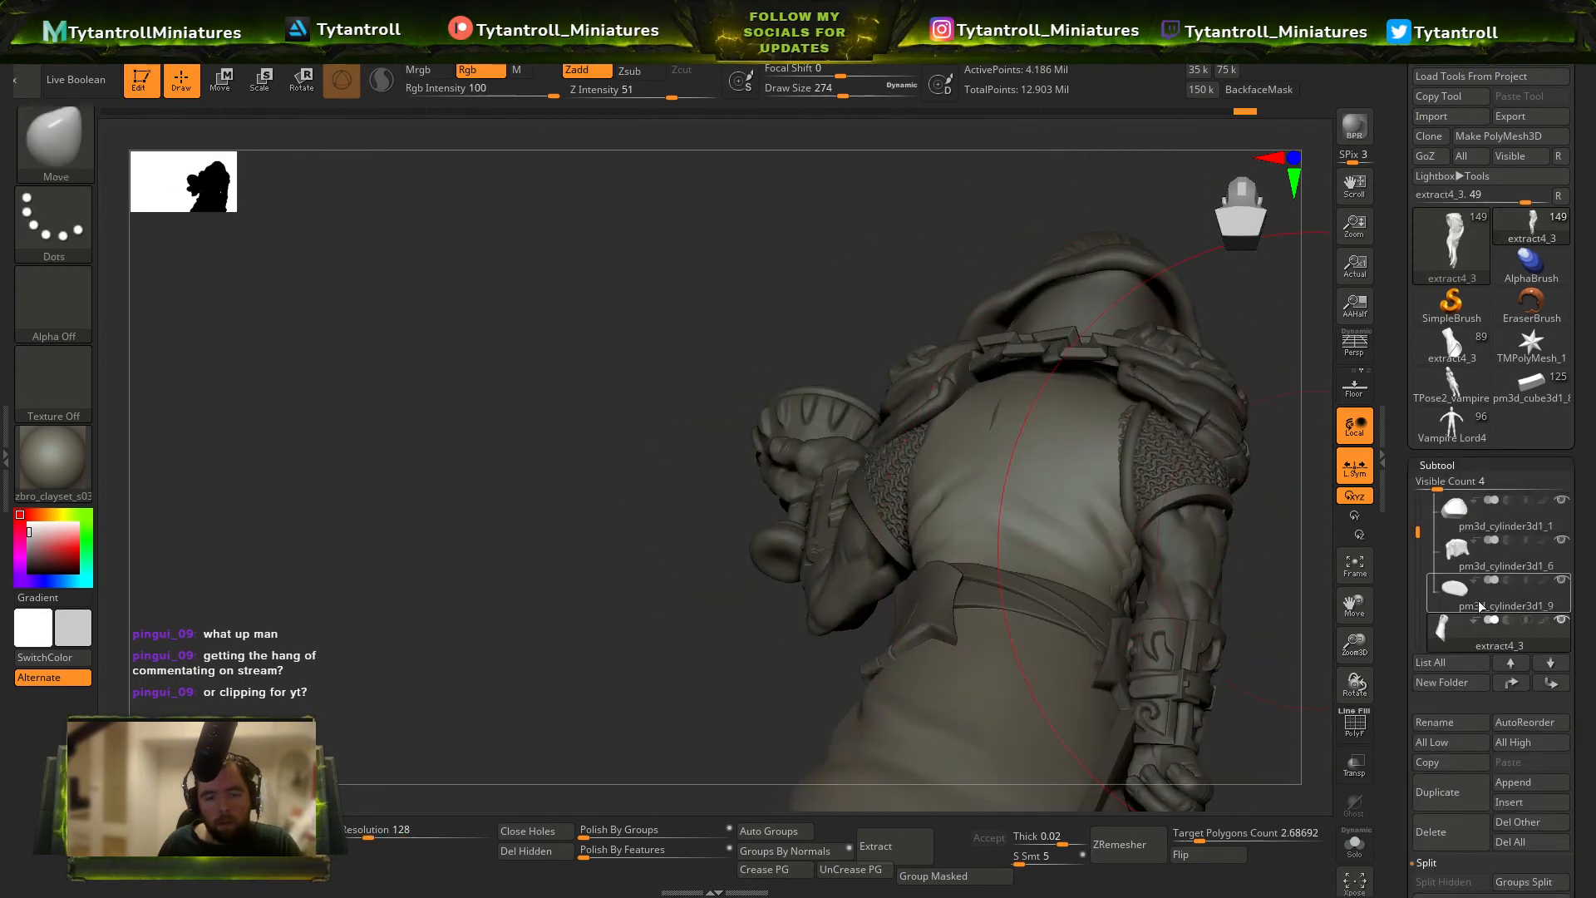
{"action": "left_click", "coordinate": [1122, 611], "text": "alt"}
{"action": "right_click_drag", "start_coordinate": [1122, 611], "coordinate": [928, 553]}
{"action": "left_click", "coordinate": [1018, 594], "text": "alt"}
{"action": "left_click", "coordinate": [929, 553], "text": "alt"}
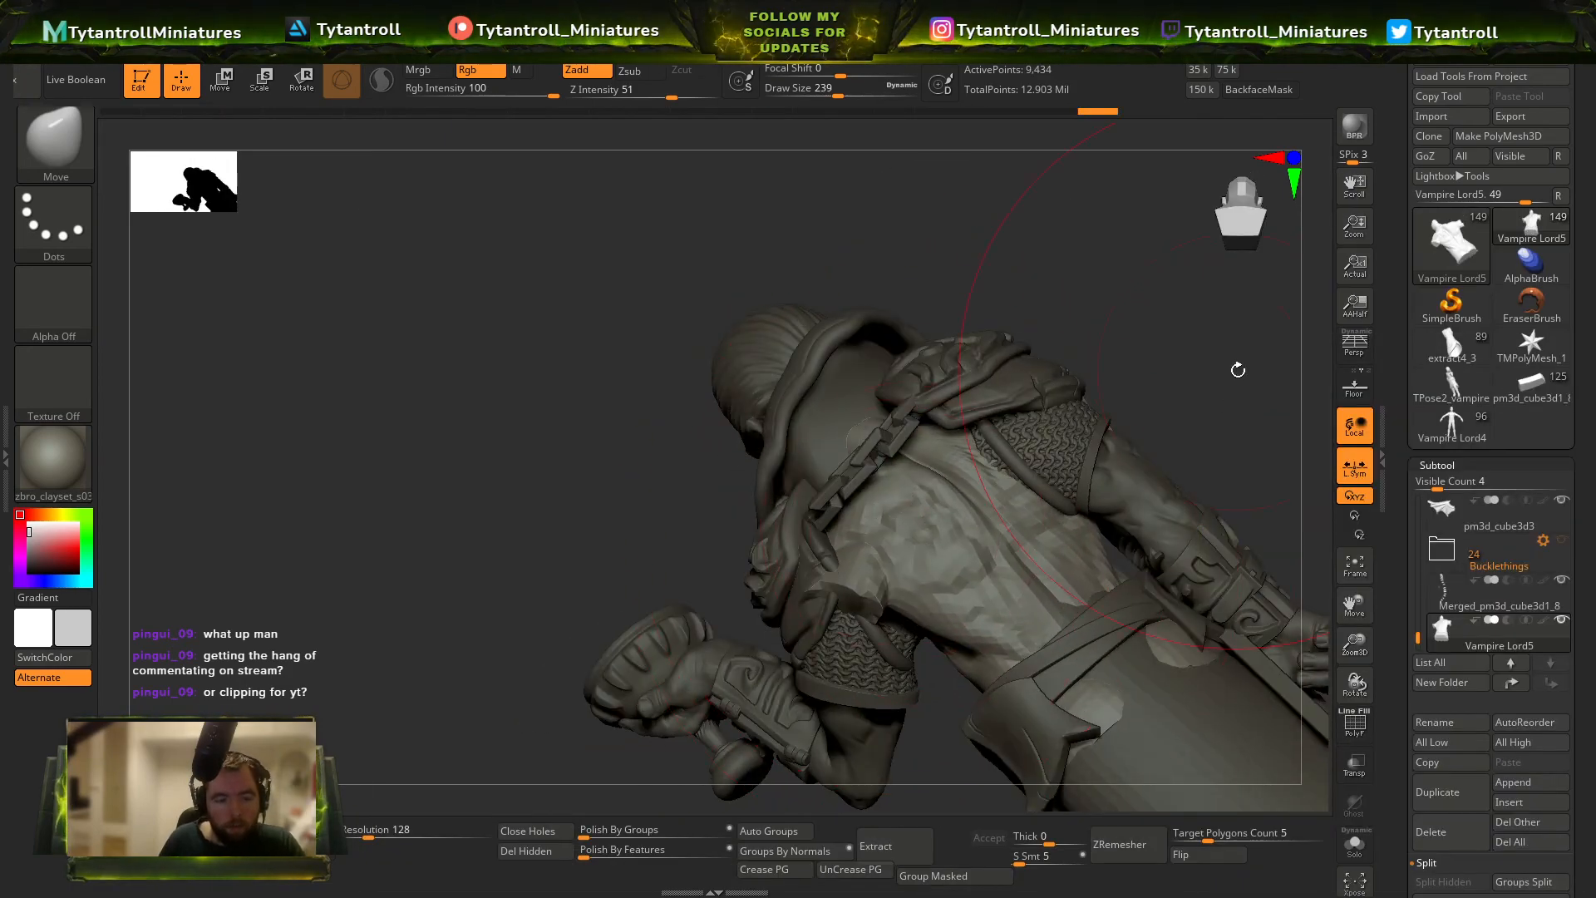
Push the torso mesh protruding at the back and belt inside the clothing with the Move brush at draw size 128.
{"action": "mouse_move", "coordinate": [1238, 369]}
{"action": "right_mouse_down"}
{"action": "mouse_move", "coordinate": [1086, 310]}
{"action": "mouse_move", "coordinate": [842, 590]}
{"action": "right_mouse_up"}
{"action": "key", "text": "s"}
{"action": "mouse_move", "coordinate": [739, 613]}
{"action": "right_mouse_down"}
{"action": "mouse_move", "coordinate": [972, 602]}
{"action": "mouse_move", "coordinate": [1041, 561]}
{"action": "mouse_move", "coordinate": [1172, 540]}
{"action": "right_mouse_up"}
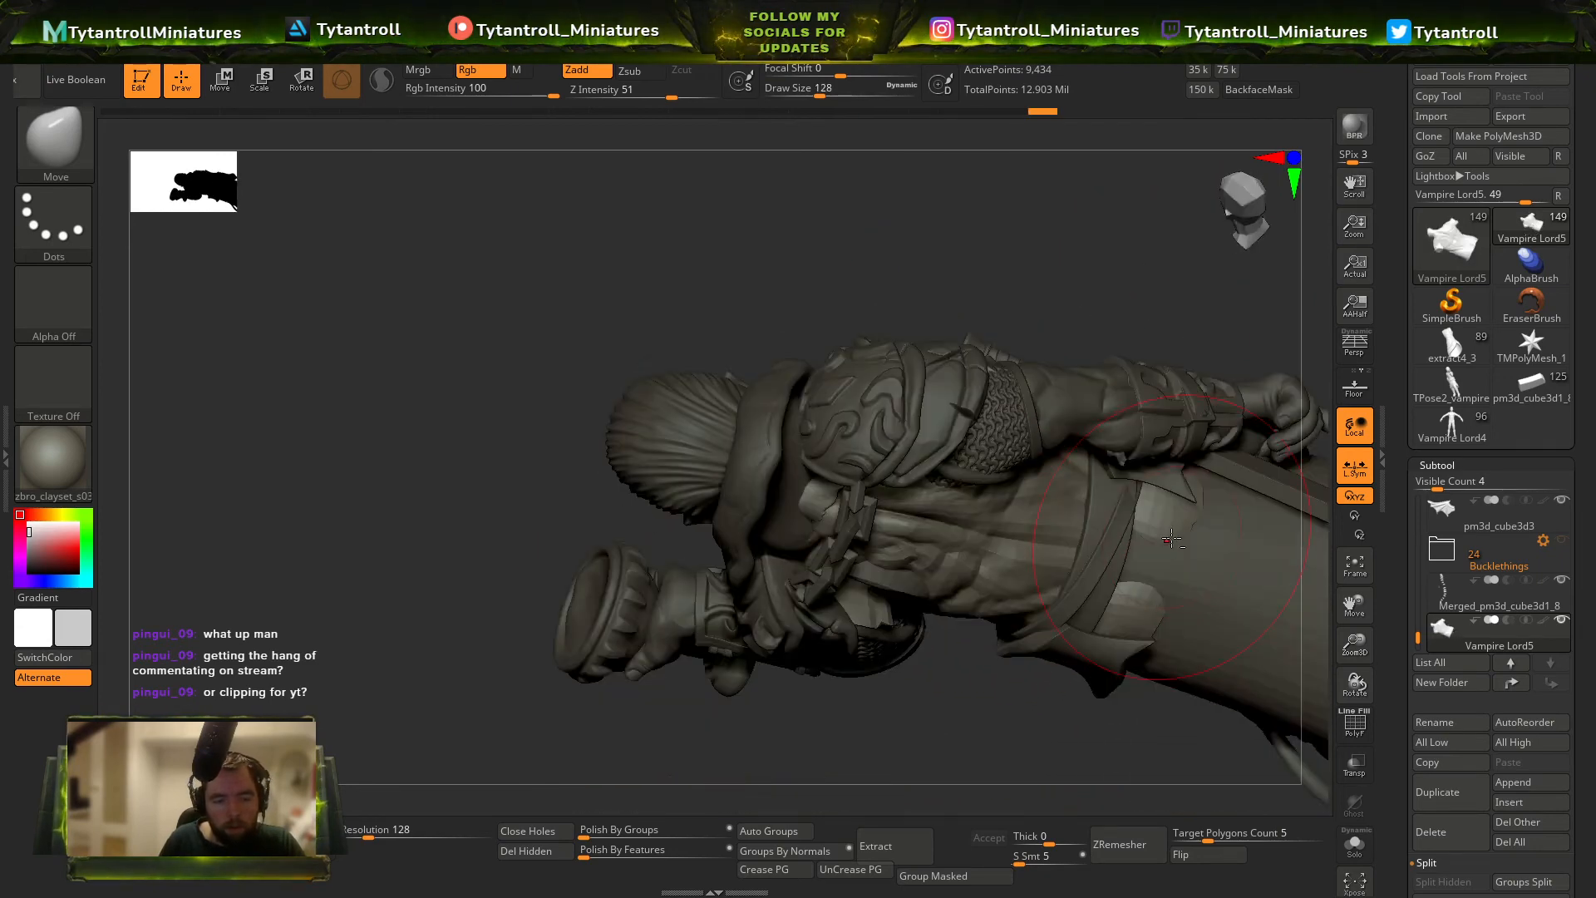
{"action": "right_click_drag", "start_coordinate": [1121, 614], "coordinate": [1075, 581]}
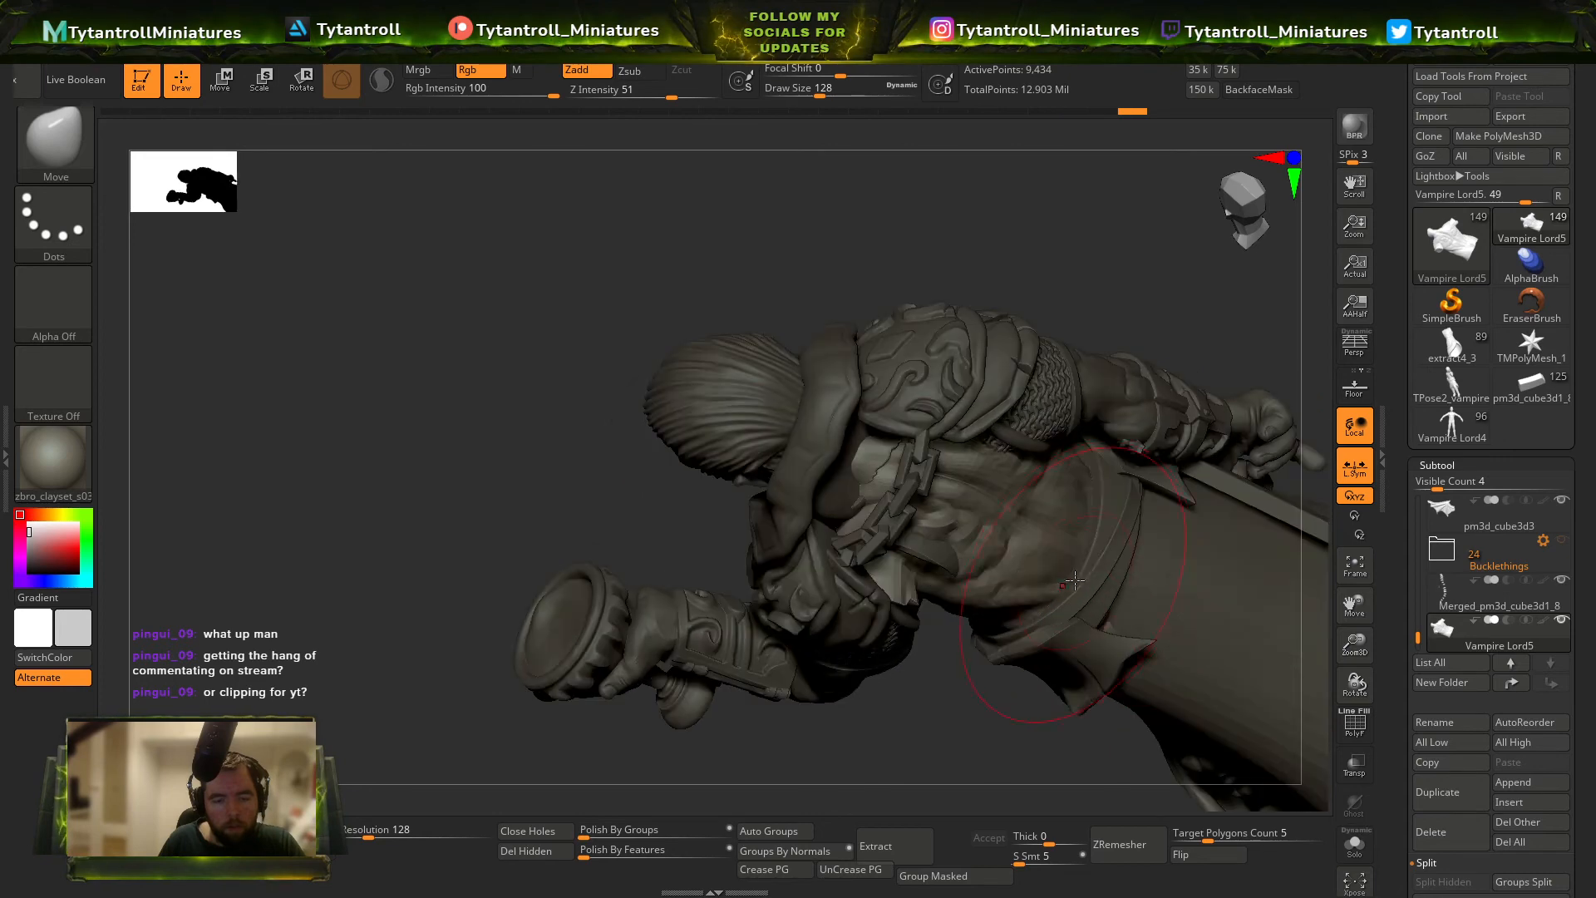
{"action": "mouse_move", "coordinate": [1091, 520]}
{"action": "right_mouse_down"}
{"action": "mouse_move", "coordinate": [924, 572]}
{"action": "mouse_move", "coordinate": [823, 532]}
{"action": "mouse_move", "coordinate": [636, 505]}
{"action": "mouse_move", "coordinate": [1067, 511]}
{"action": "mouse_move", "coordinate": [912, 574]}
{"action": "mouse_move", "coordinate": [1069, 463]}
{"action": "mouse_move", "coordinate": [994, 374]}
{"action": "mouse_move", "coordinate": [1044, 527]}
{"action": "mouse_move", "coordinate": [1140, 510]}
{"action": "mouse_move", "coordinate": [1064, 563]}
{"action": "mouse_move", "coordinate": [926, 539]}
{"action": "mouse_move", "coordinate": [974, 535]}
{"action": "right_mouse_up"}
Select the Tunic_Internal mesh and adjust the lower side of its skirt with a large Move brush.
{"action": "left_click", "coordinate": [899, 535], "text": "alt"}
{"action": "key", "text": "s"}
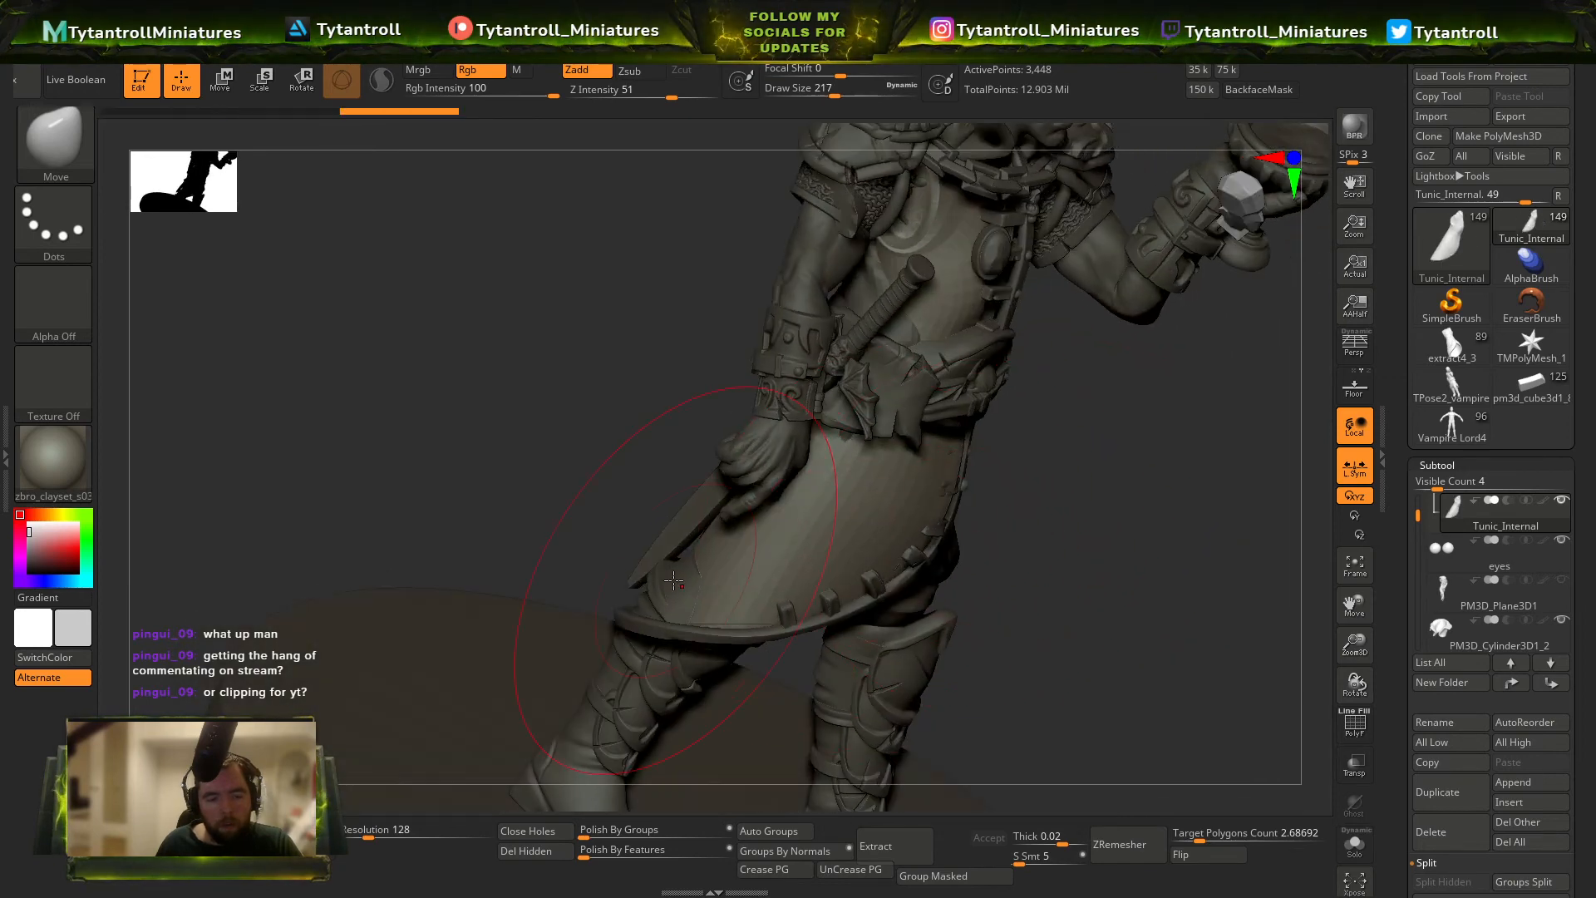
{"action": "right_click_drag", "start_coordinate": [673, 580], "coordinate": [593, 564]}
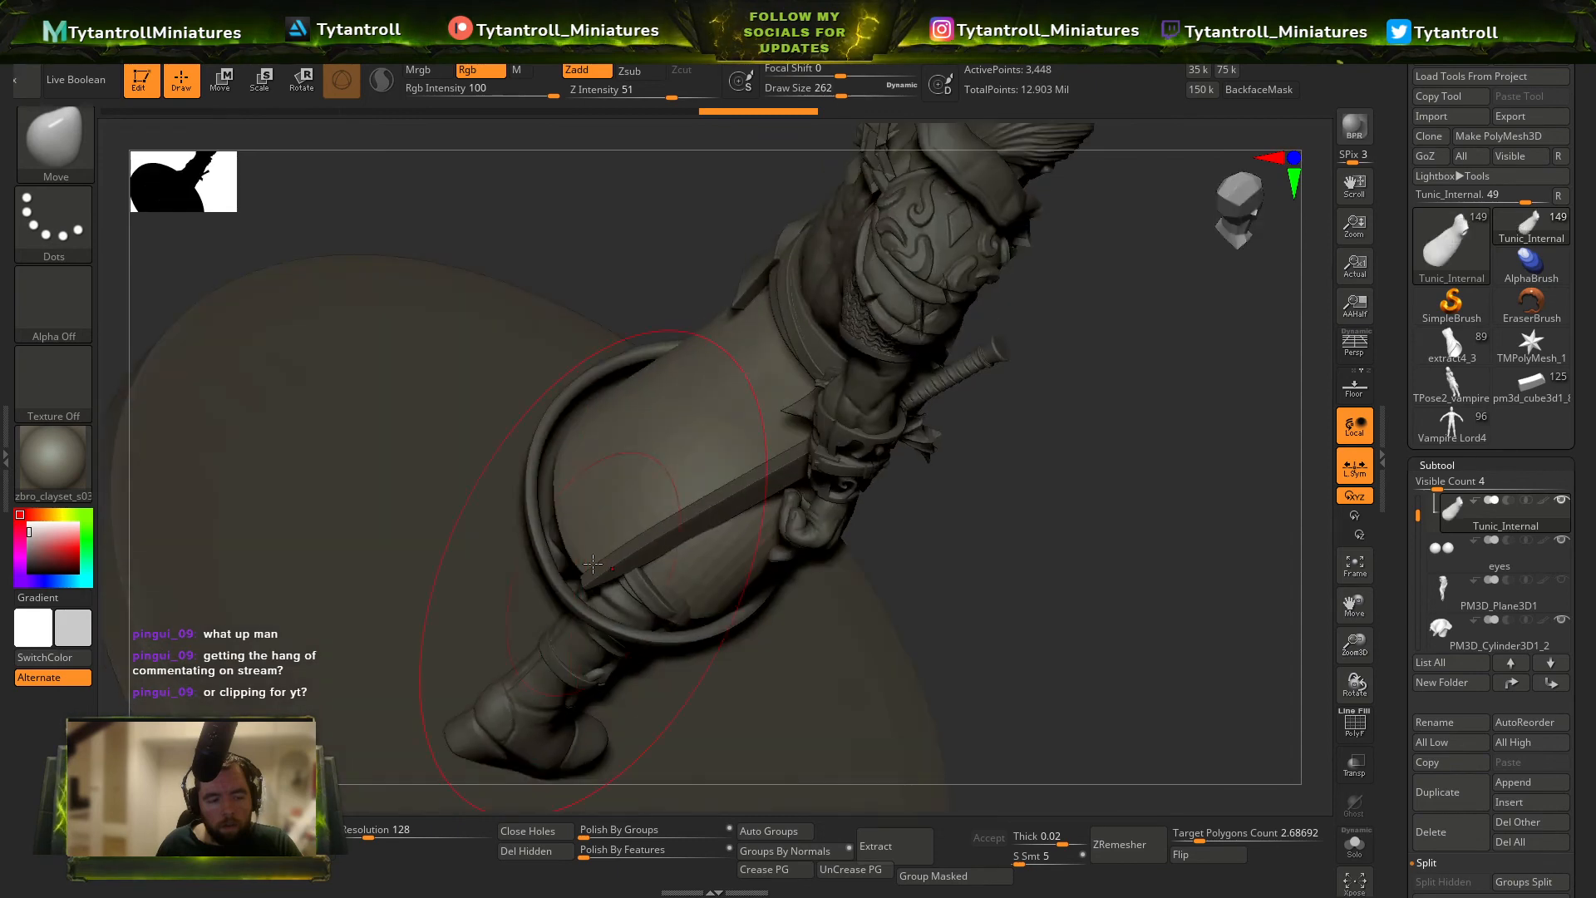
{"action": "mouse_move", "coordinate": [673, 618]}
{"action": "right_mouse_down"}
{"action": "mouse_move", "coordinate": [784, 392]}
{"action": "mouse_move", "coordinate": [879, 533]}
{"action": "right_mouse_up"}
Isolate the Tunic_Internal mesh and examine its wireframe and the inside of its skirt opening.
{"action": "key", "text": "shift+f"}
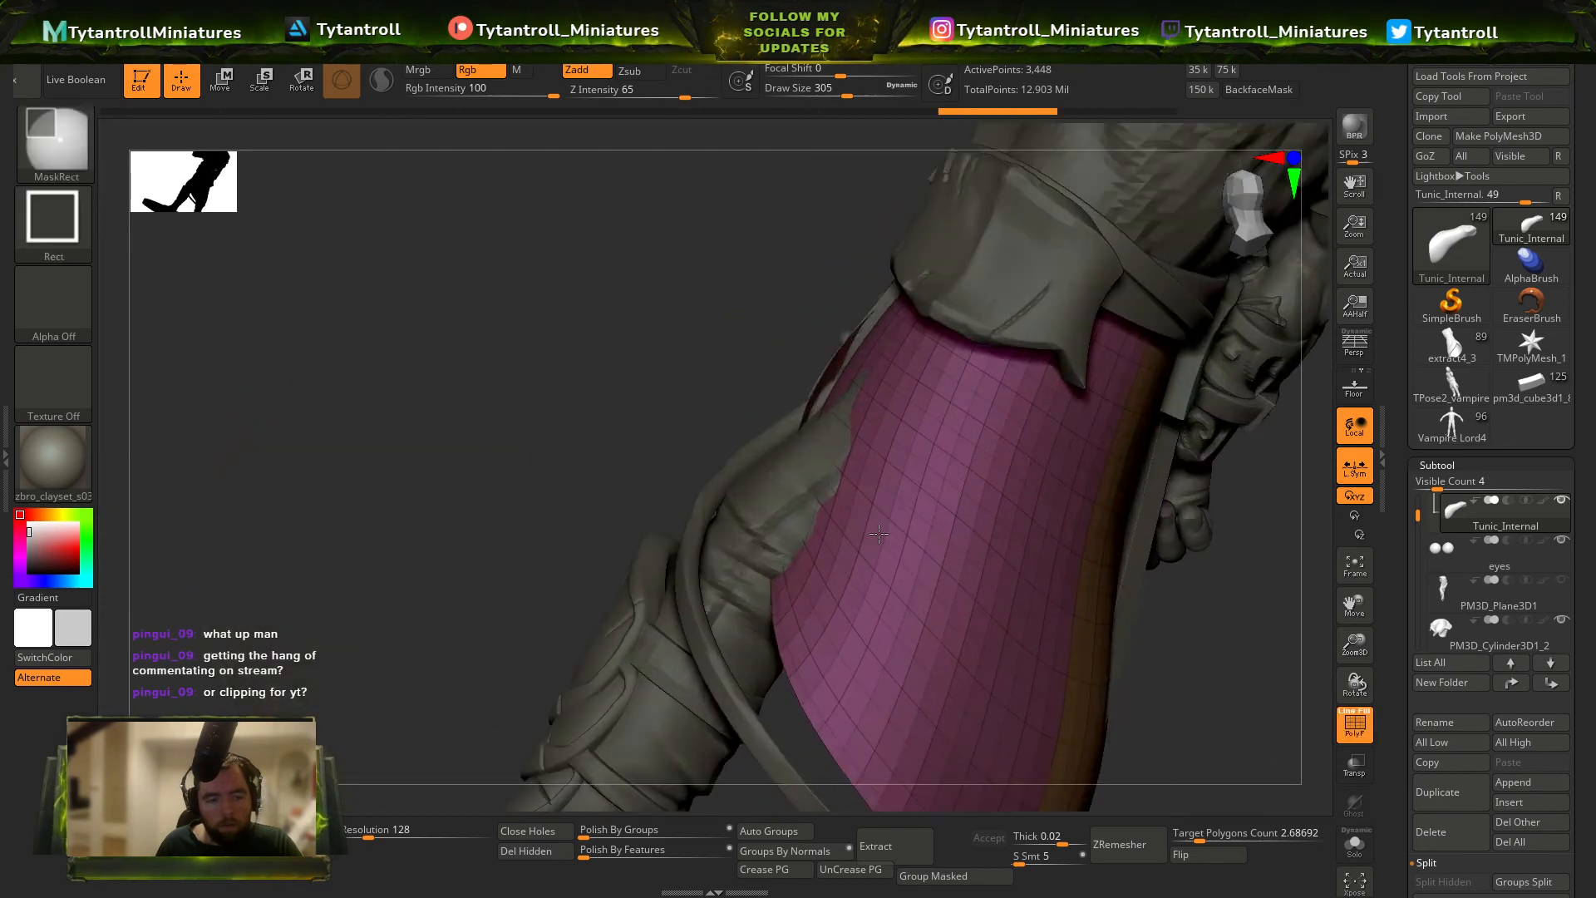
{"action": "key", "text": "shift+f"}
{"action": "left_click", "coordinate": [1369, 856]}
{"action": "right_click_drag", "start_coordinate": [981, 507], "coordinate": [997, 665]}
{"action": "key", "text": "shift+f"}
{"action": "key", "text": "shift+f"}
{"action": "mouse_move", "coordinate": [1210, 858]}
{"action": "right_mouse_down"}
{"action": "mouse_move", "coordinate": [645, 374]}
{"action": "mouse_move", "coordinate": [830, 606]}
{"action": "right_mouse_up"}
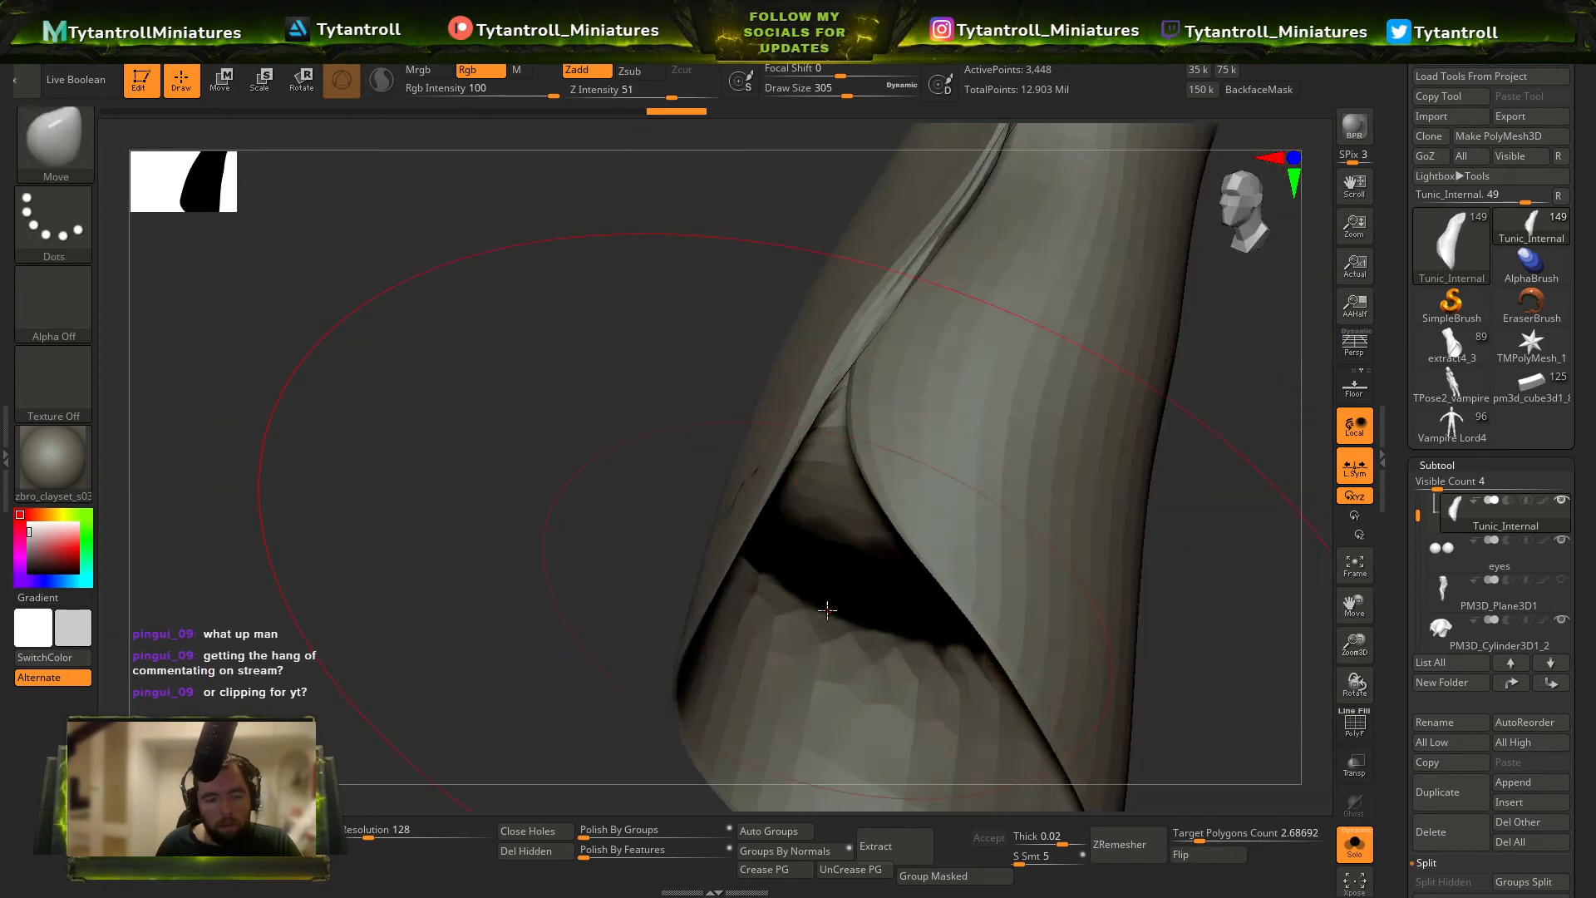
{"action": "key", "text": "shift+f"}
{"action": "key", "text": "shift+f"}
{"action": "right_click_drag", "start_coordinate": [437, 715], "coordinate": [427, 739]}
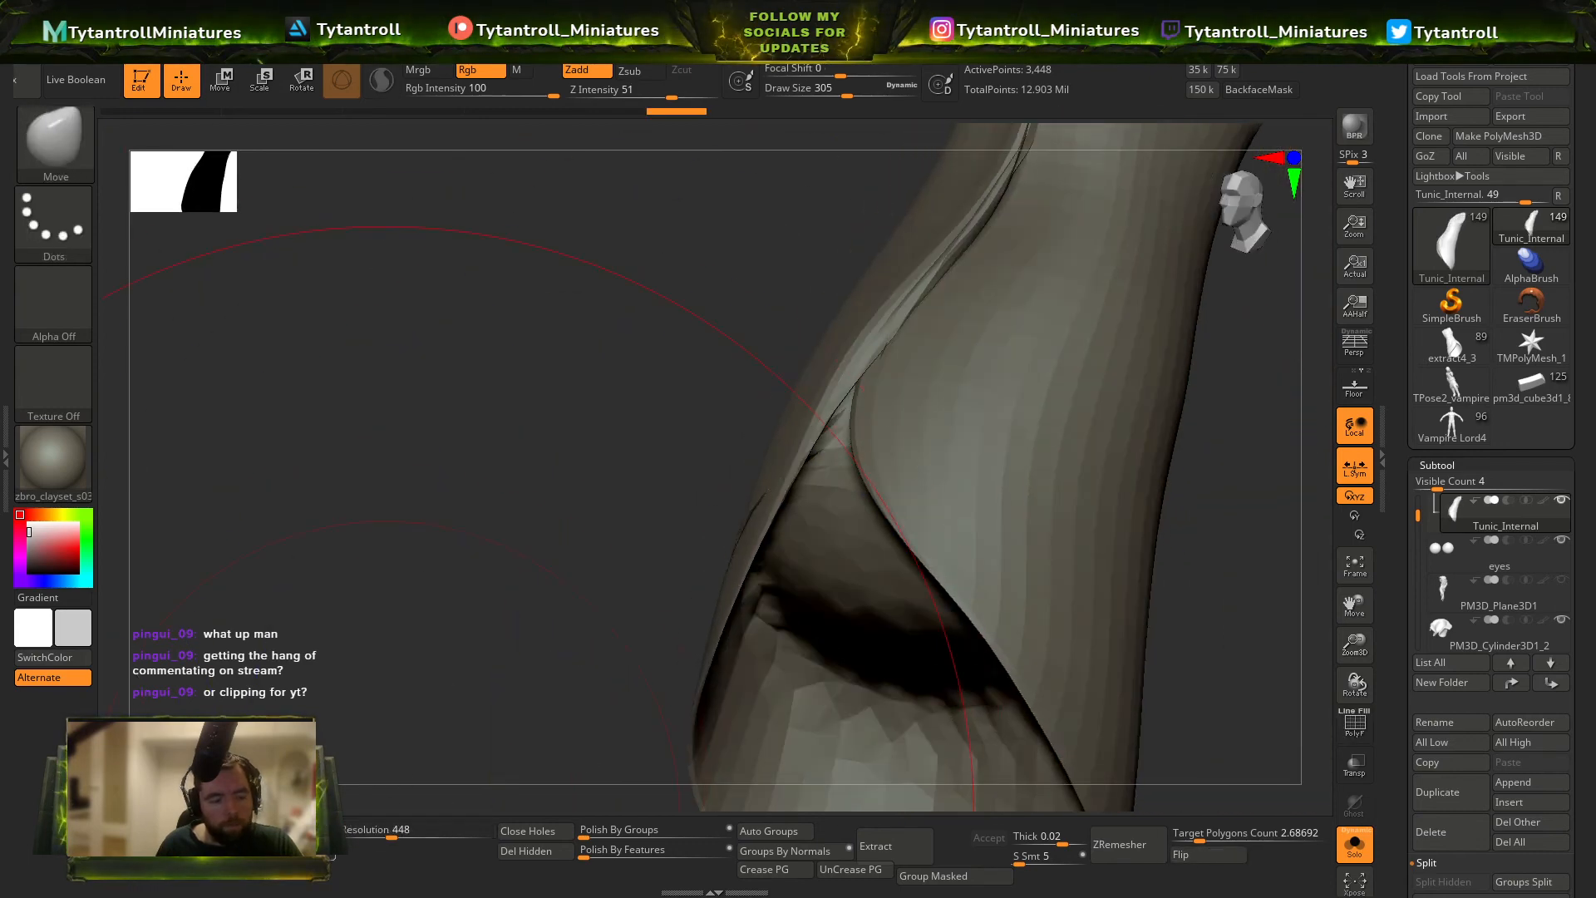
Lower the internal tunic by one subdivision level and turn off the gizmo's transform mode for all selected subtools.
{"action": "key", "text": "shift+d"}
{"action": "right_click_drag", "start_coordinate": [724, 573], "coordinate": [713, 367], "text": "ctrl"}
{"action": "key", "text": "w"}
{"action": "right_click", "coordinate": [771, 565]}
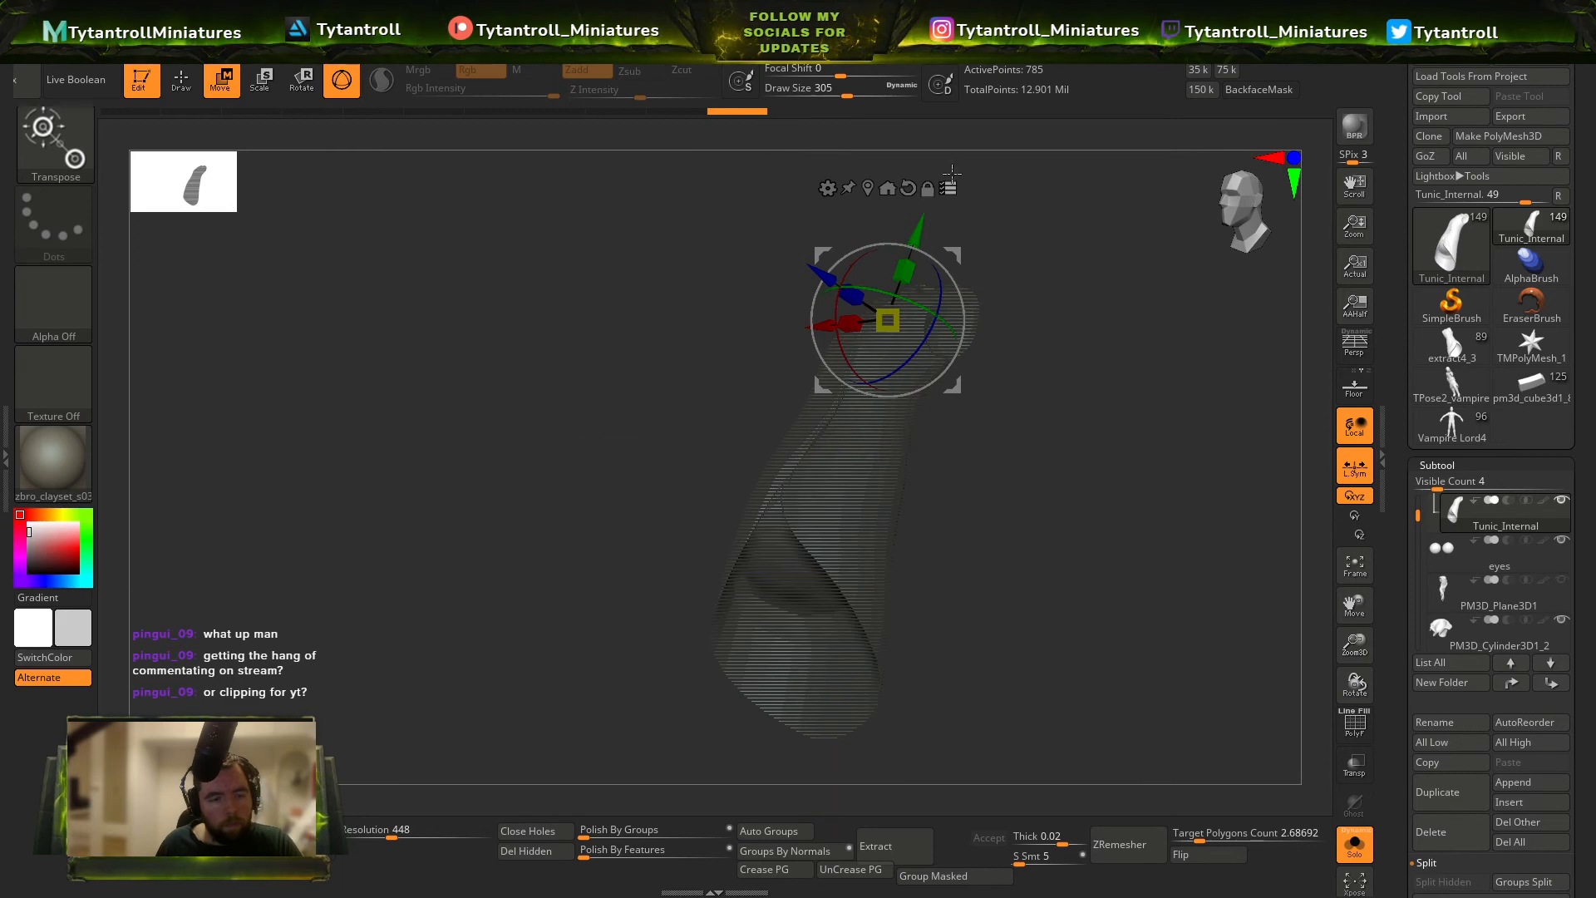
{"action": "left_click", "coordinate": [948, 188]}
{"action": "right_click_drag", "start_coordinate": [948, 193], "coordinate": [914, 301], "text": "ctrl"}
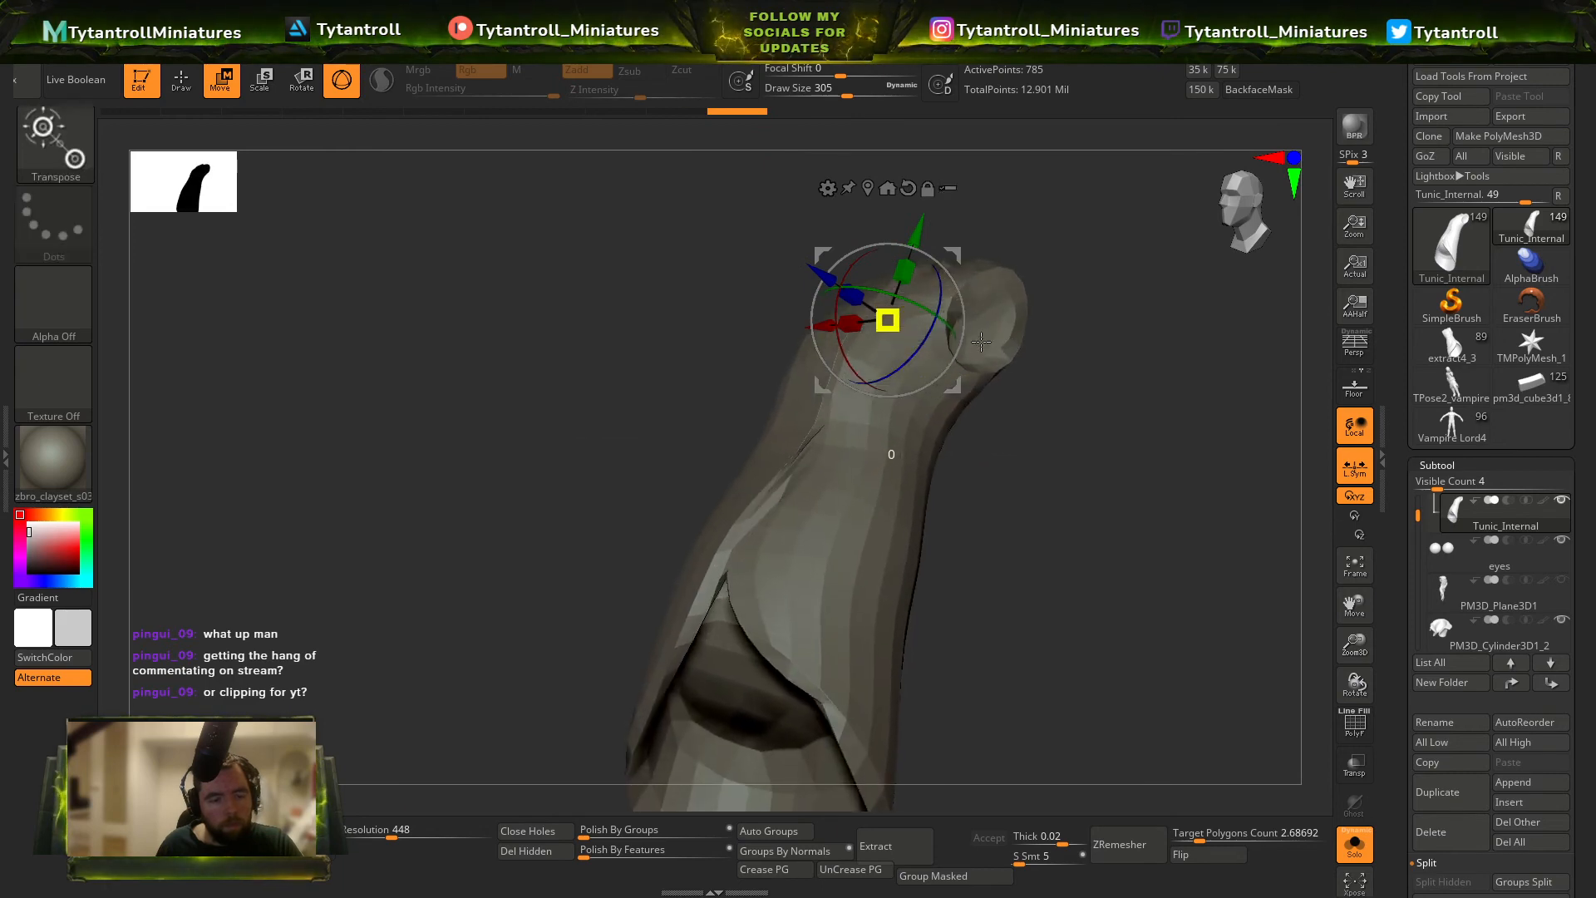
{"action": "right_click_drag", "start_coordinate": [981, 340], "coordinate": [1143, 651]}
{"action": "left_click", "coordinate": [1355, 848]}
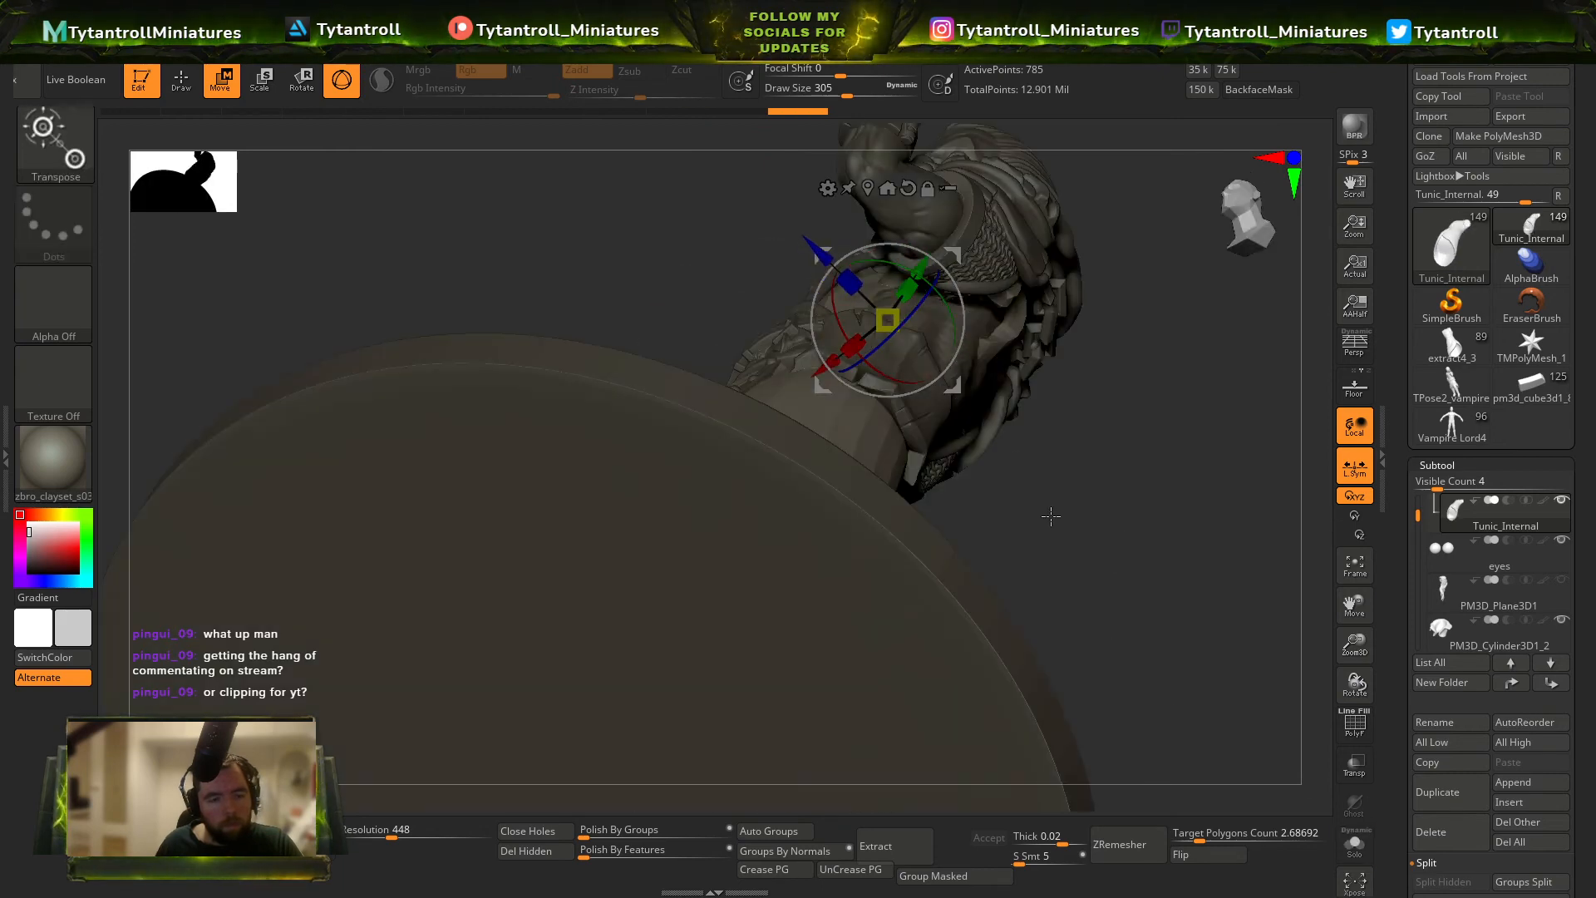
Display the internal tunic's wireframe and fit its front and side skirt inside the coat trim with the Move brush.
{"action": "key", "text": "shift+f"}
{"action": "right_click_drag", "start_coordinate": [1051, 517], "coordinate": [1103, 508]}
{"action": "key", "text": "q"}
{"action": "key", "text": "s"}
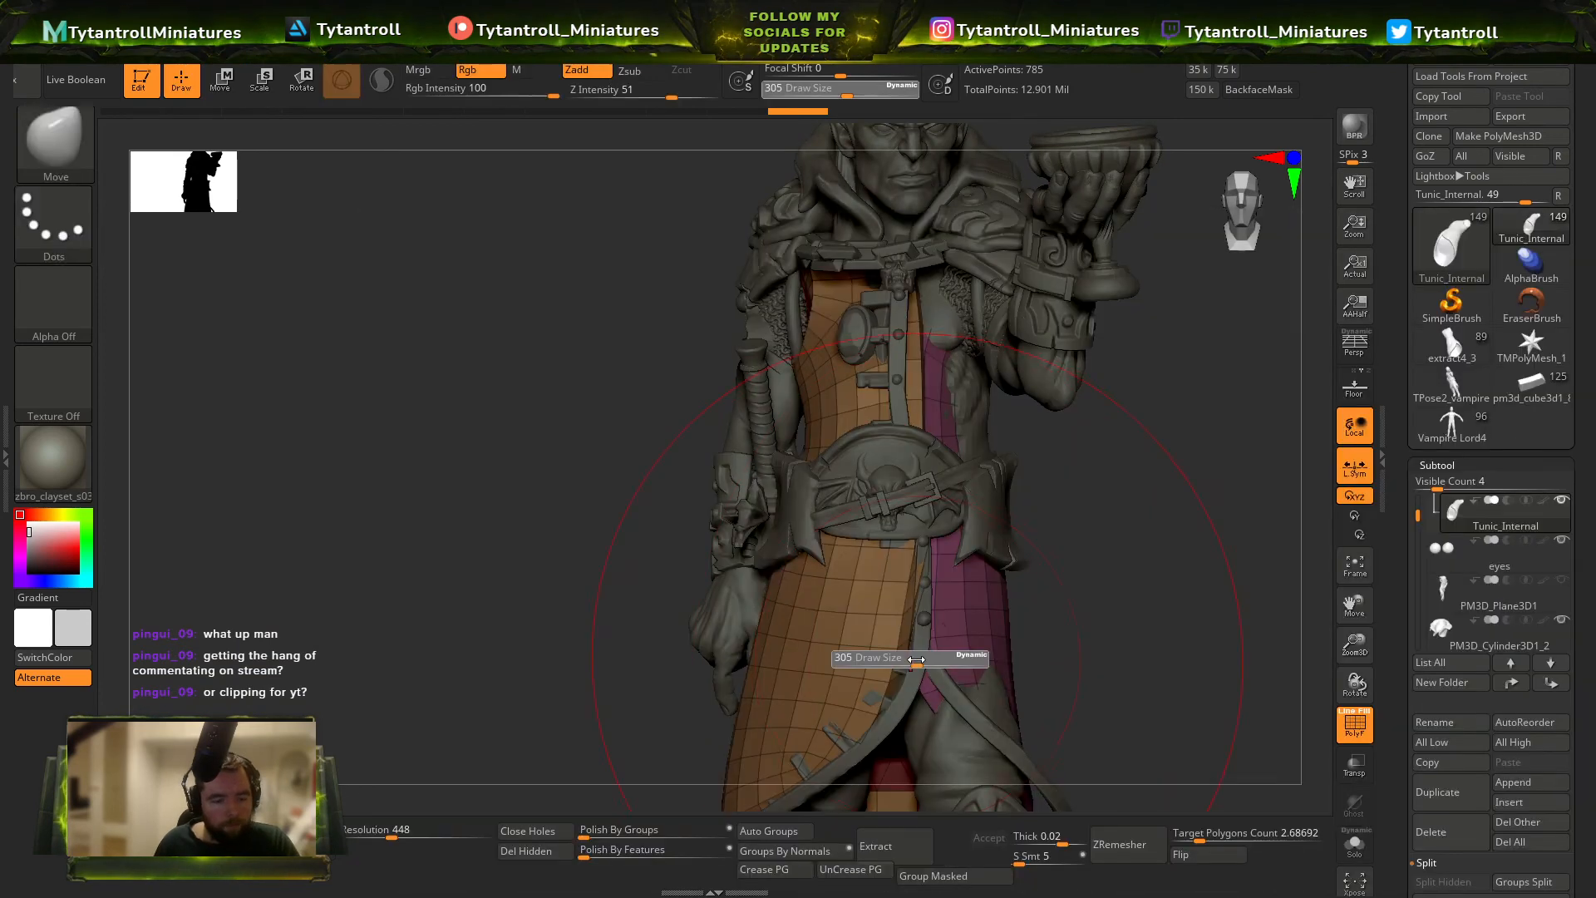
{"action": "right_click_drag", "start_coordinate": [910, 659], "coordinate": [1021, 712]}
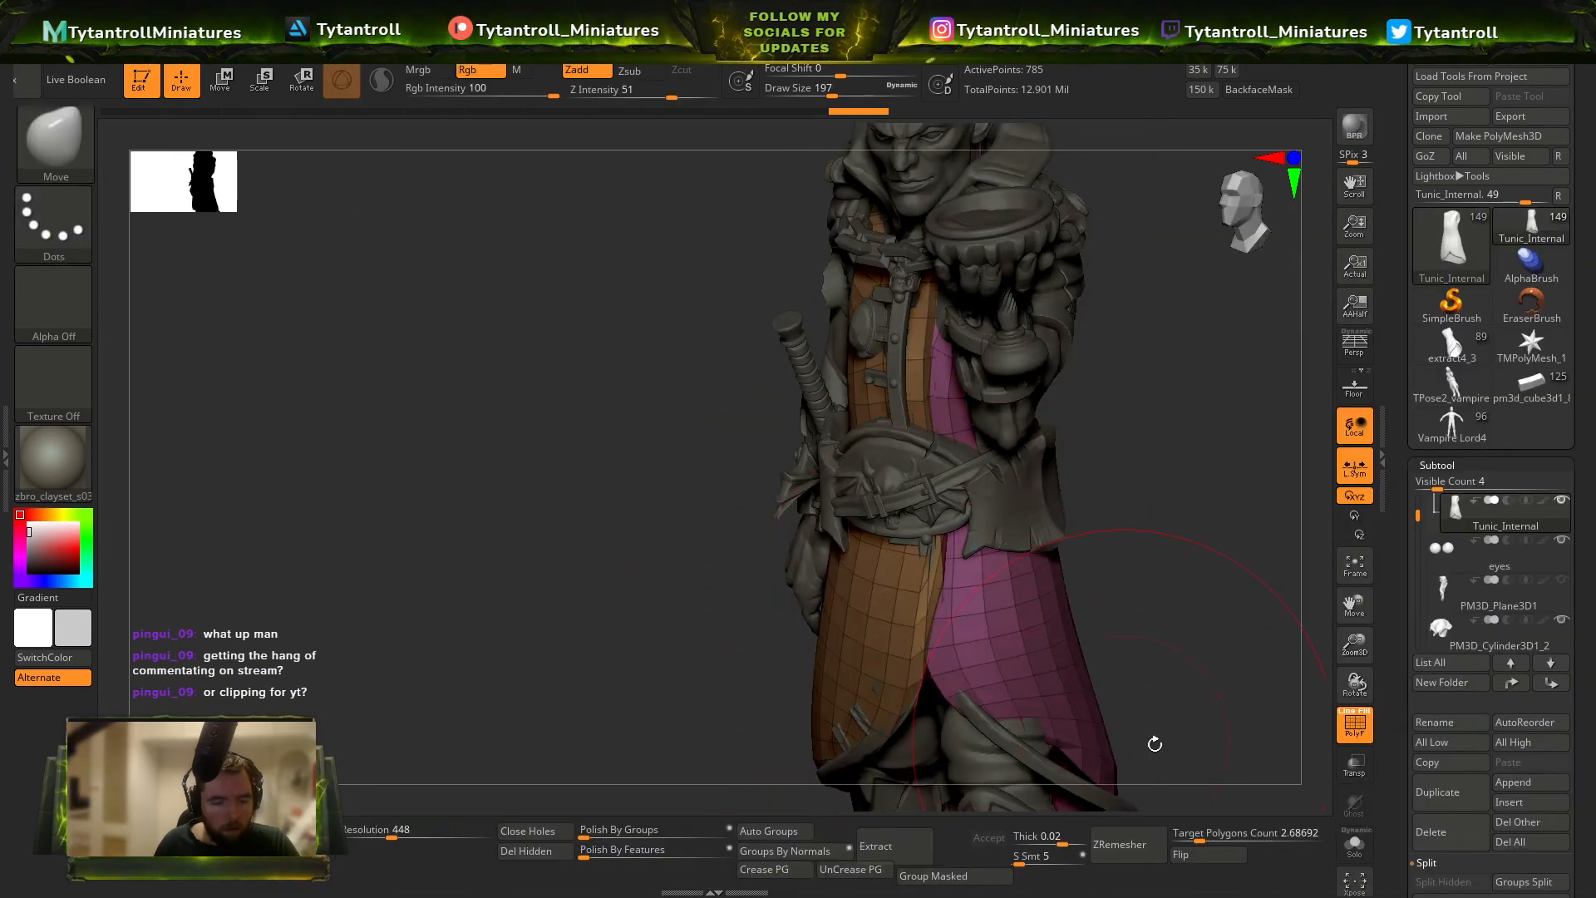
{"action": "right_click_drag", "start_coordinate": [1155, 744], "coordinate": [939, 375], "text": "alt"}
{"action": "left_click_drag", "start_coordinate": [935, 379], "coordinate": [947, 402]}
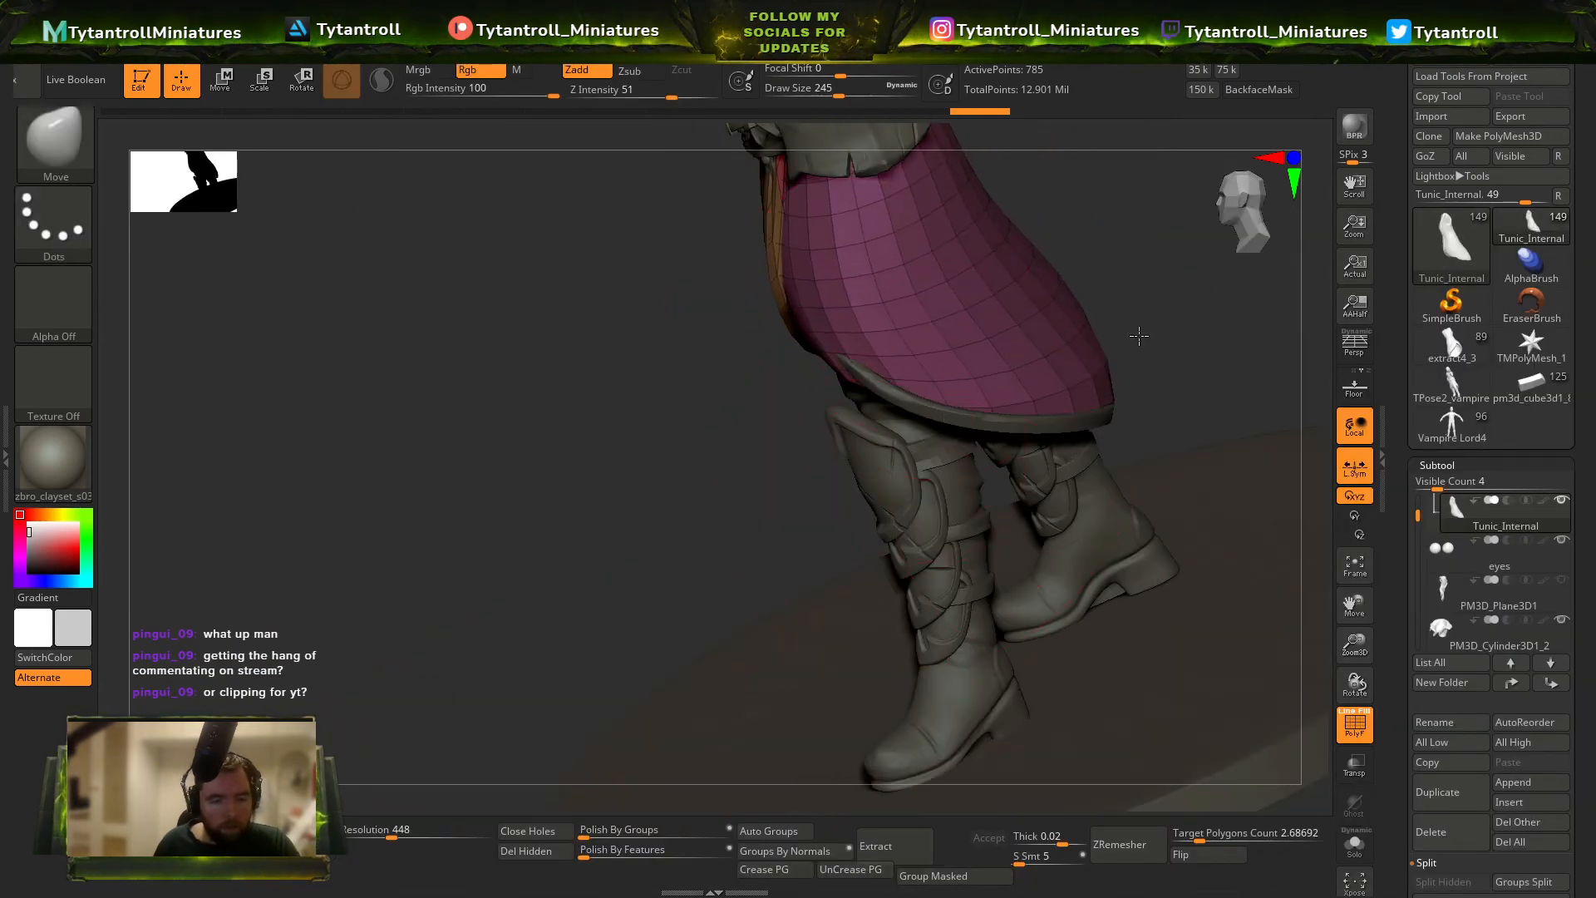
{"action": "mouse_move", "coordinate": [1139, 336]}
{"action": "right_mouse_down"}
{"action": "mouse_move", "coordinate": [1045, 499]}
{"action": "mouse_move", "coordinate": [1204, 391]}
{"action": "mouse_move", "coordinate": [1039, 415]}
{"action": "mouse_move", "coordinate": [1158, 446]}
{"action": "mouse_move", "coordinate": [1022, 457]}
{"action": "mouse_move", "coordinate": [1078, 484]}
{"action": "mouse_move", "coordinate": [1044, 459]}
{"action": "right_mouse_up"}
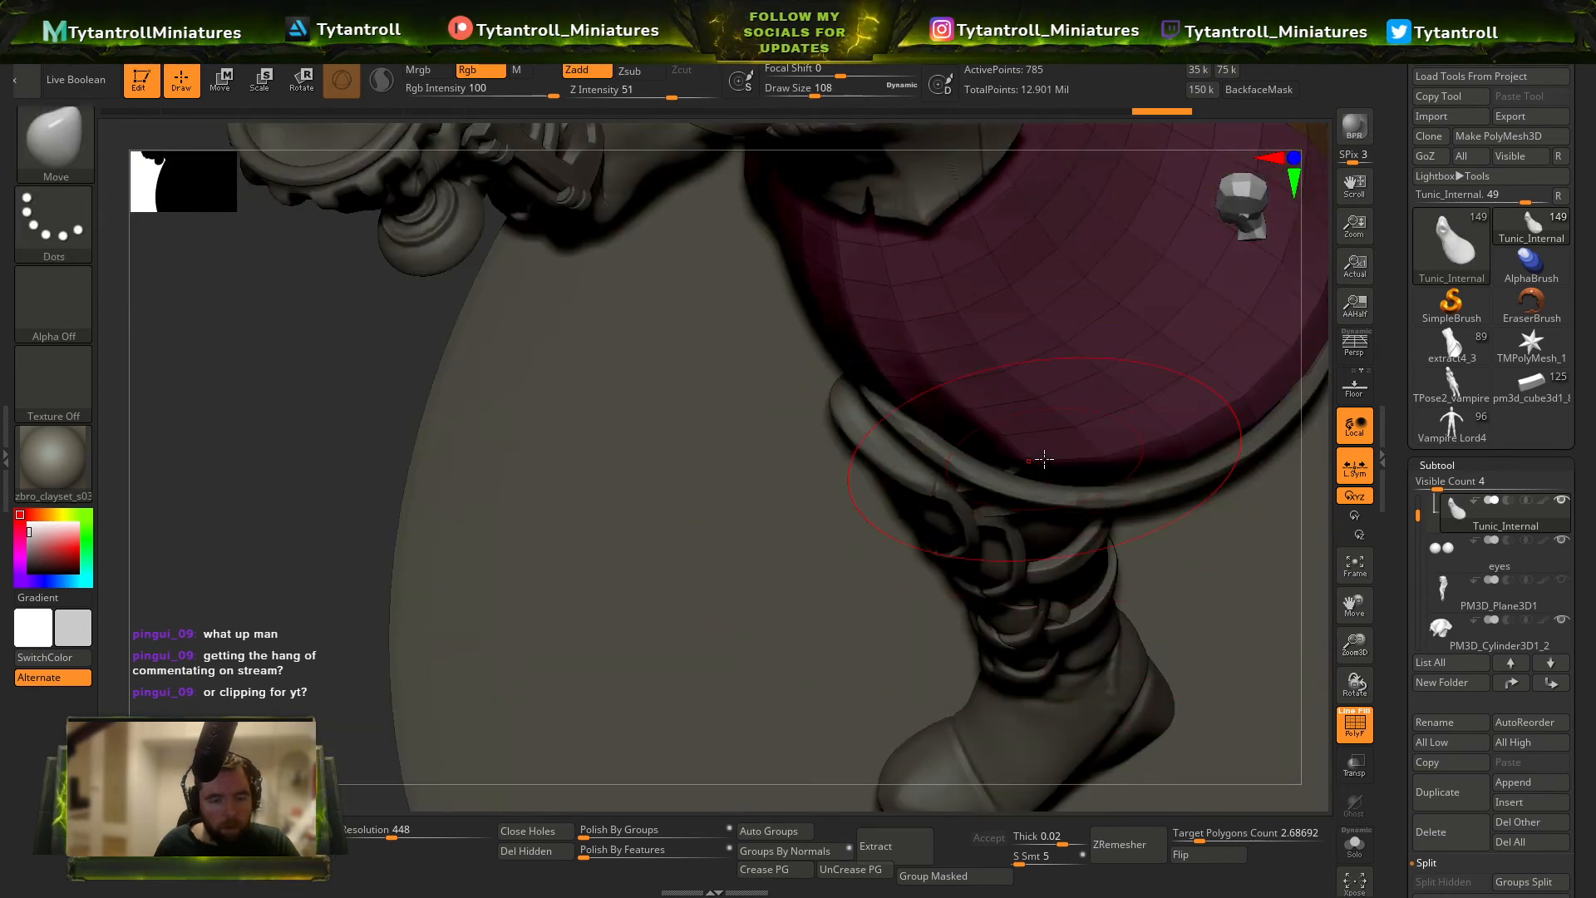
Move the internal tunic's hem, waist and upper back inwards, toggling its visibility to compare it with the torso.
{"action": "mouse_move", "coordinate": [1213, 502]}
{"action": "right_mouse_down", "text": "ctrl"}
{"action": "mouse_move", "coordinate": [1105, 478]}
{"action": "mouse_move", "coordinate": [1040, 499]}
{"action": "mouse_move", "coordinate": [999, 496]}
{"action": "mouse_move", "coordinate": [1072, 478]}
{"action": "mouse_move", "coordinate": [923, 483]}
{"action": "right_mouse_up", "text": "ctrl"}
{"action": "key", "text": "s"}
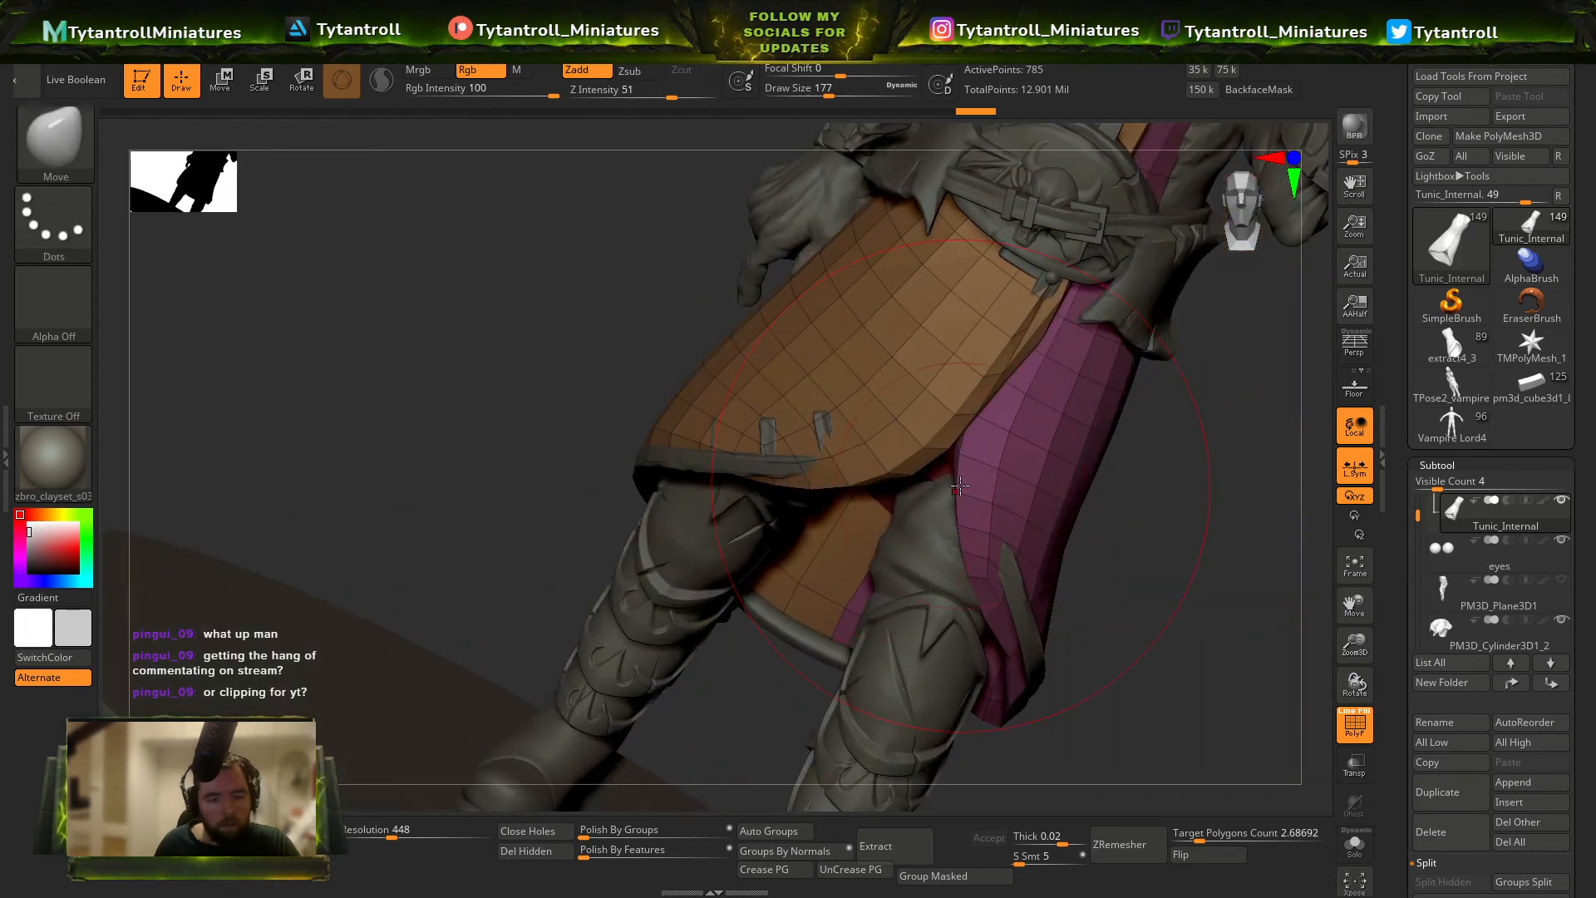
{"action": "right_click_drag", "start_coordinate": [947, 421], "coordinate": [989, 468]}
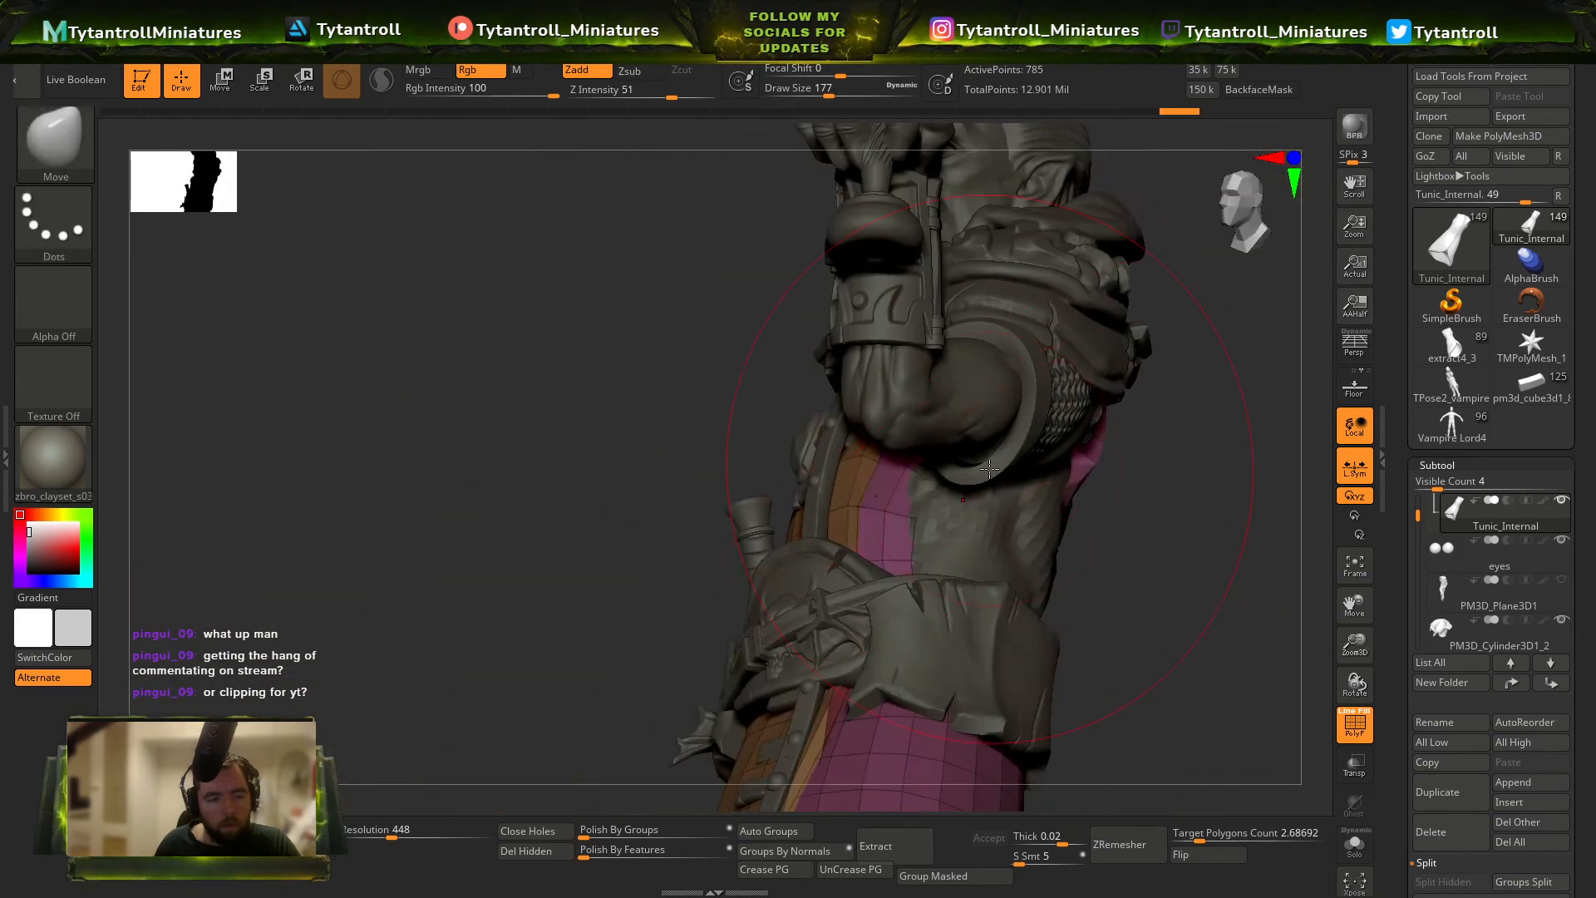
{"action": "right_click_drag", "start_coordinate": [1072, 558], "coordinate": [1109, 455]}
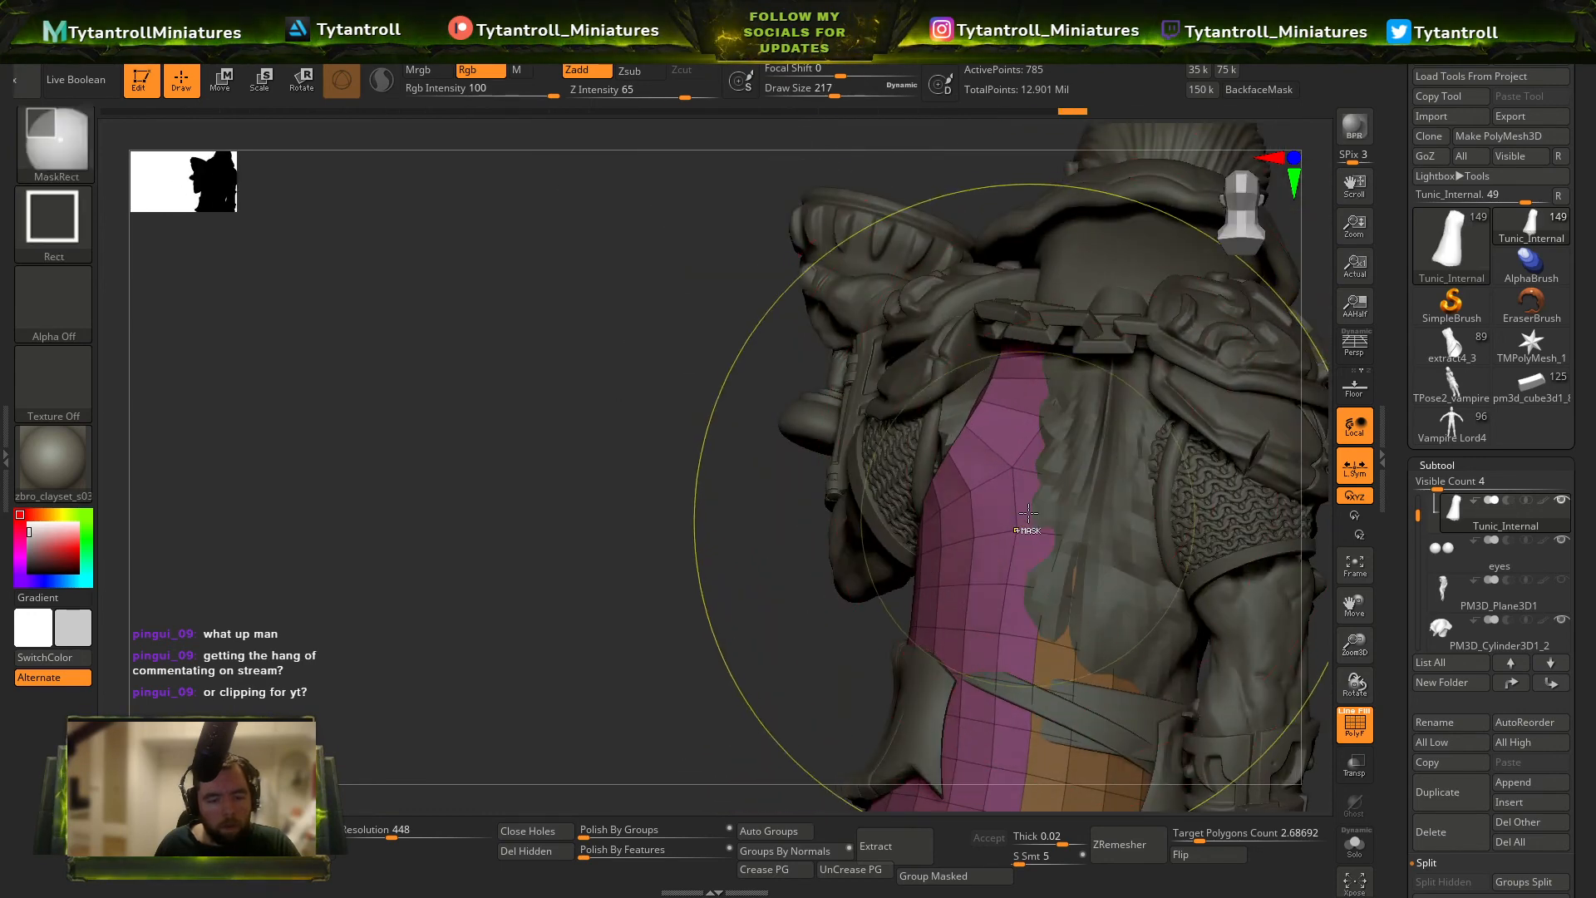
{"action": "right_click_drag", "start_coordinate": [964, 536], "coordinate": [969, 482]}
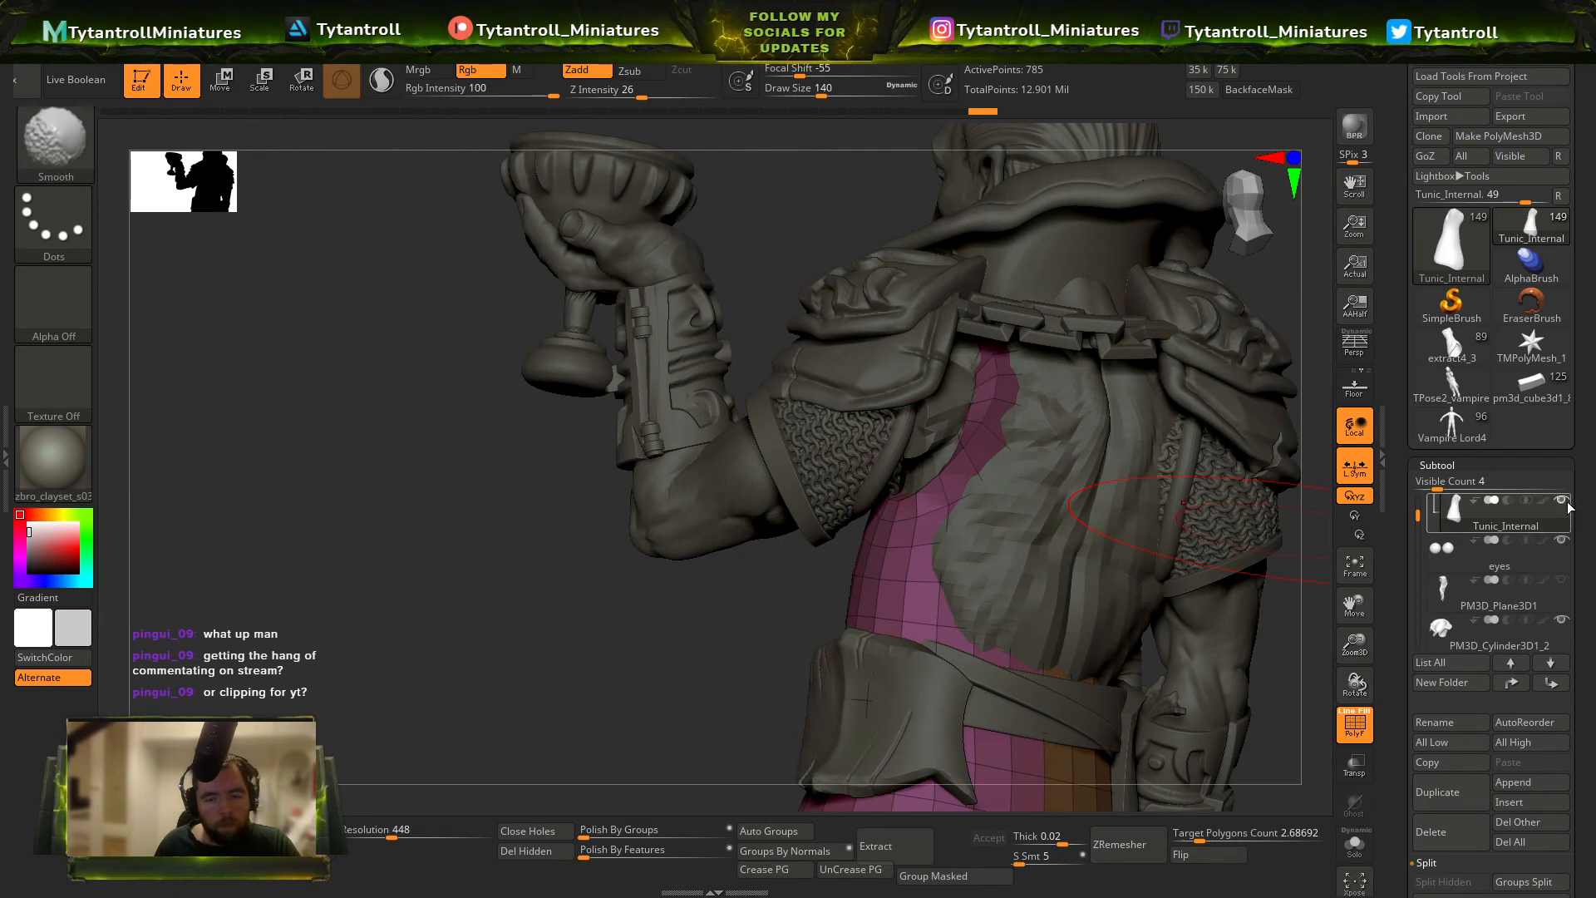
{"action": "left_click", "coordinate": [1564, 504], "text": "shift"}
{"action": "left_click", "coordinate": [1564, 504], "text": "shift"}
Bring back the full outfit and cloak, and delete the PM3D_Sphere3D1_2 subtool behind the raised arm.
{"action": "right_click_drag", "start_coordinate": [1031, 507], "coordinate": [945, 520], "text": "ctrl"}
{"action": "left_click", "coordinate": [918, 532], "text": "alt"}
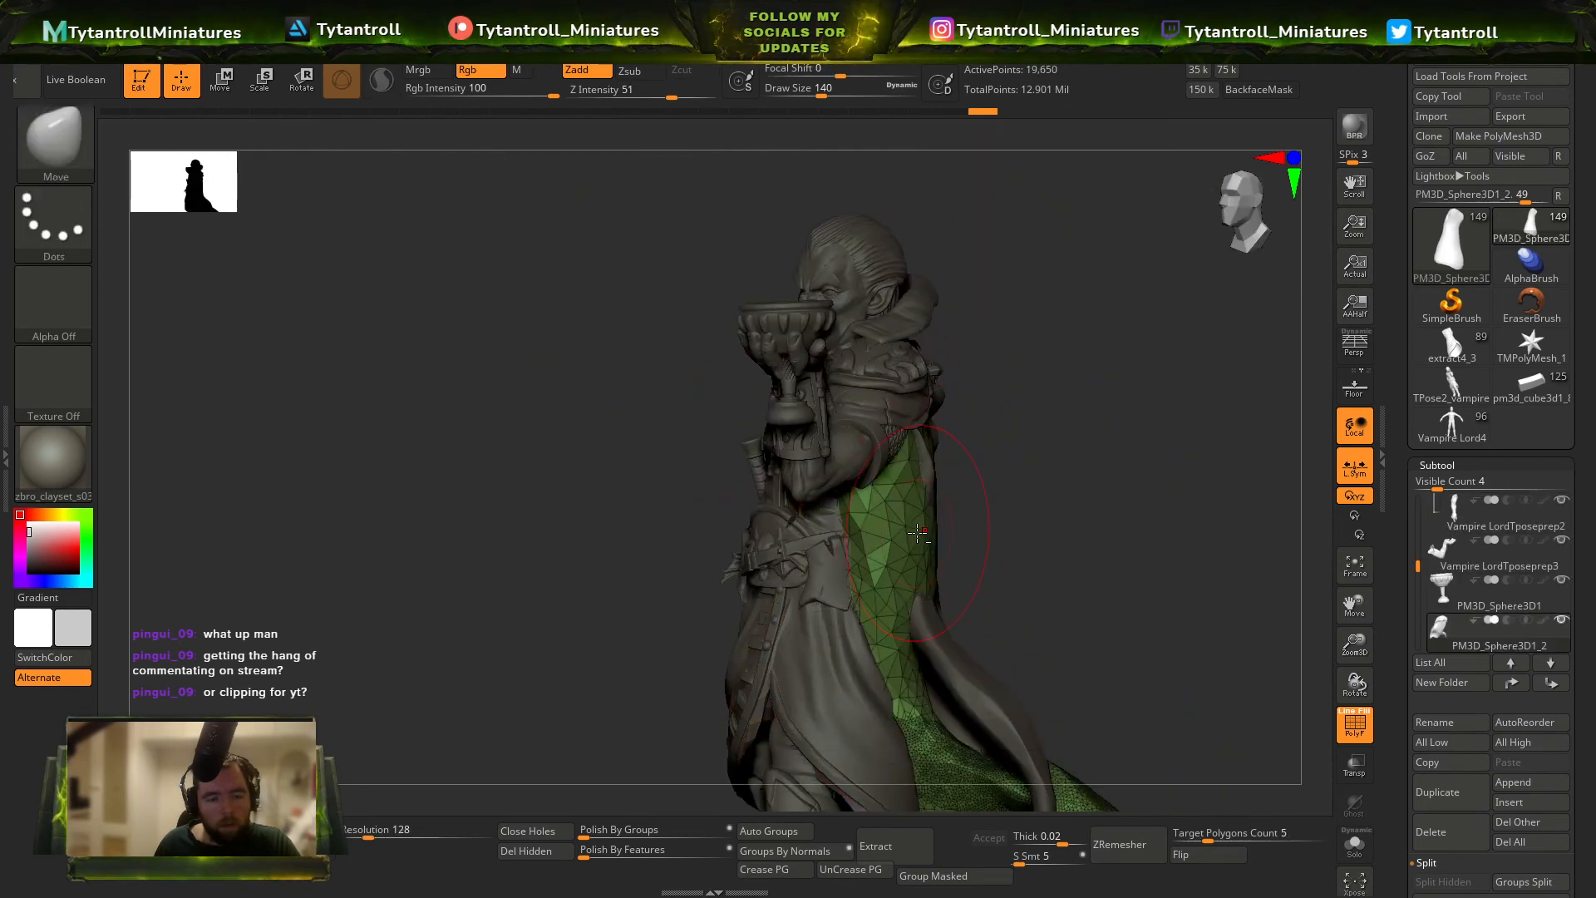
{"action": "key", "text": "ctrl+z"}
{"action": "left_click_drag", "start_coordinate": [1230, 676], "coordinate": [1026, 567]}
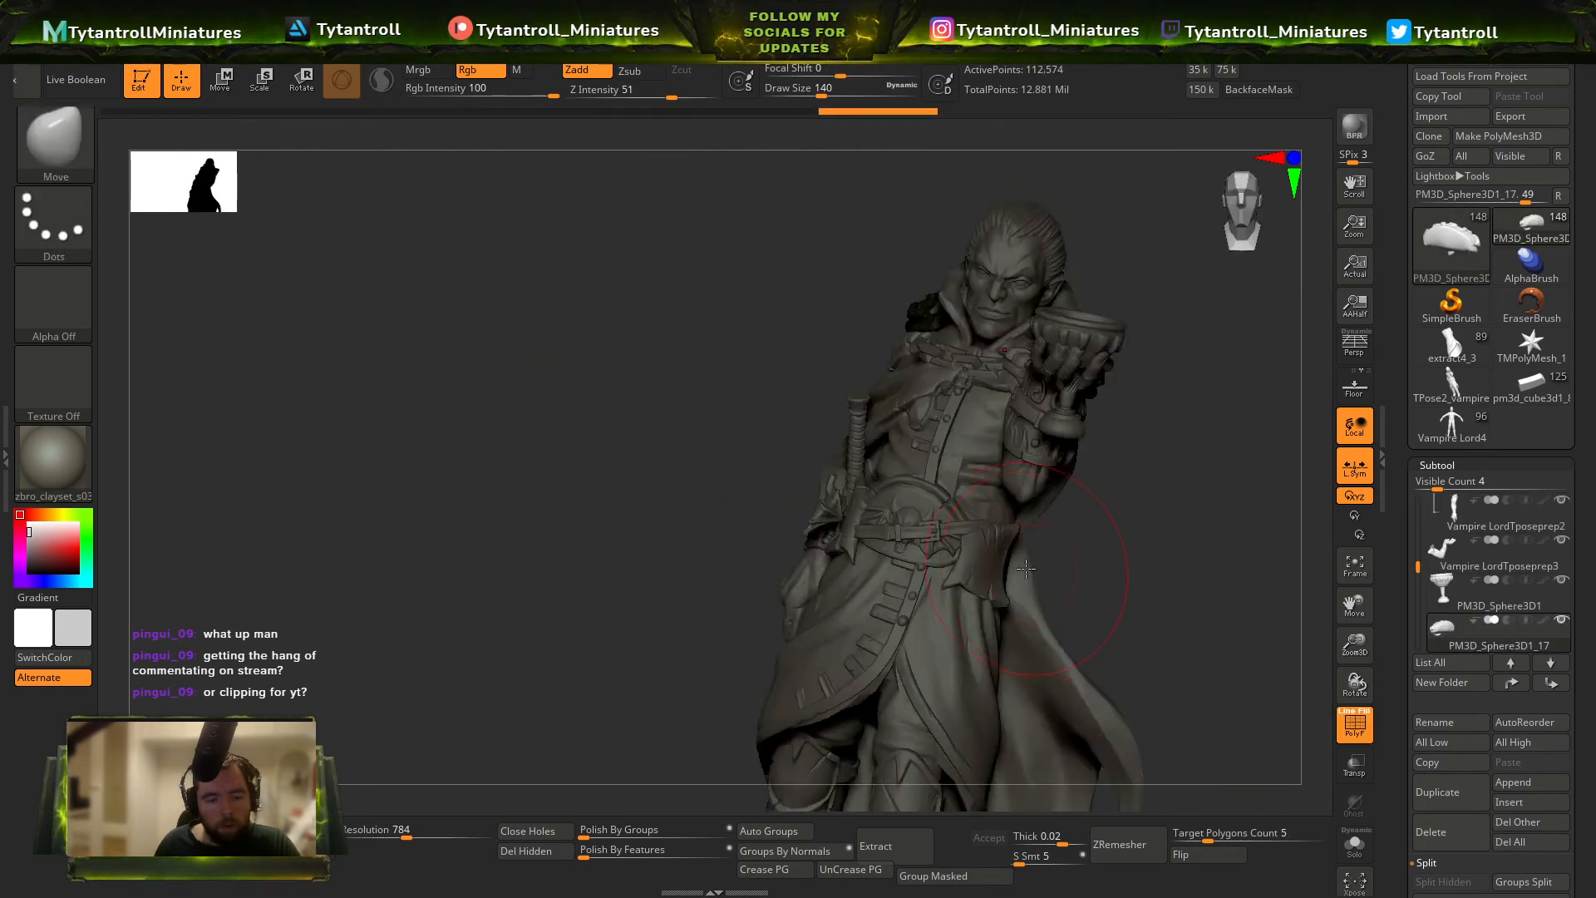
{"action": "right_click_drag", "start_coordinate": [1026, 568], "coordinate": [1064, 490]}
Reselect Tunic_Internal, hide the wireframe and push its front inside the detailed coat with the Move brush at draw size 140.
{"action": "left_click", "coordinate": [1068, 515], "text": "alt"}
{"action": "right_click_drag", "start_coordinate": [998, 532], "coordinate": [910, 603], "text": "ctrl"}
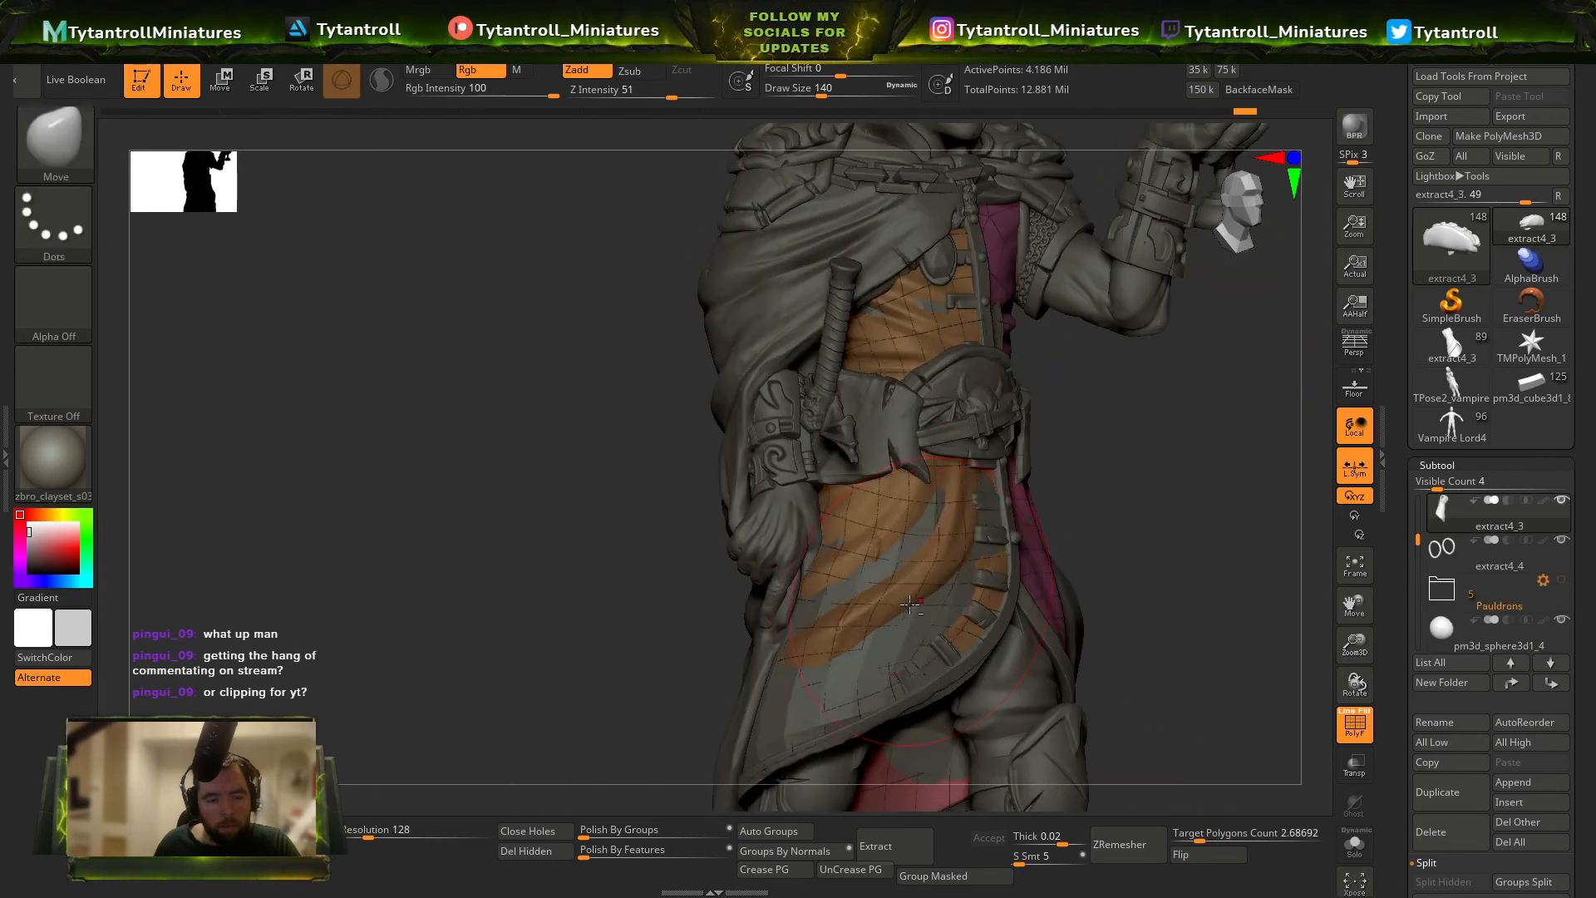
{"action": "left_click", "coordinate": [916, 618], "text": "alt"}
{"action": "right_click_drag", "start_coordinate": [1022, 601], "coordinate": [950, 580]}
{"action": "key", "text": "shift+f"}
{"action": "key", "text": "s"}
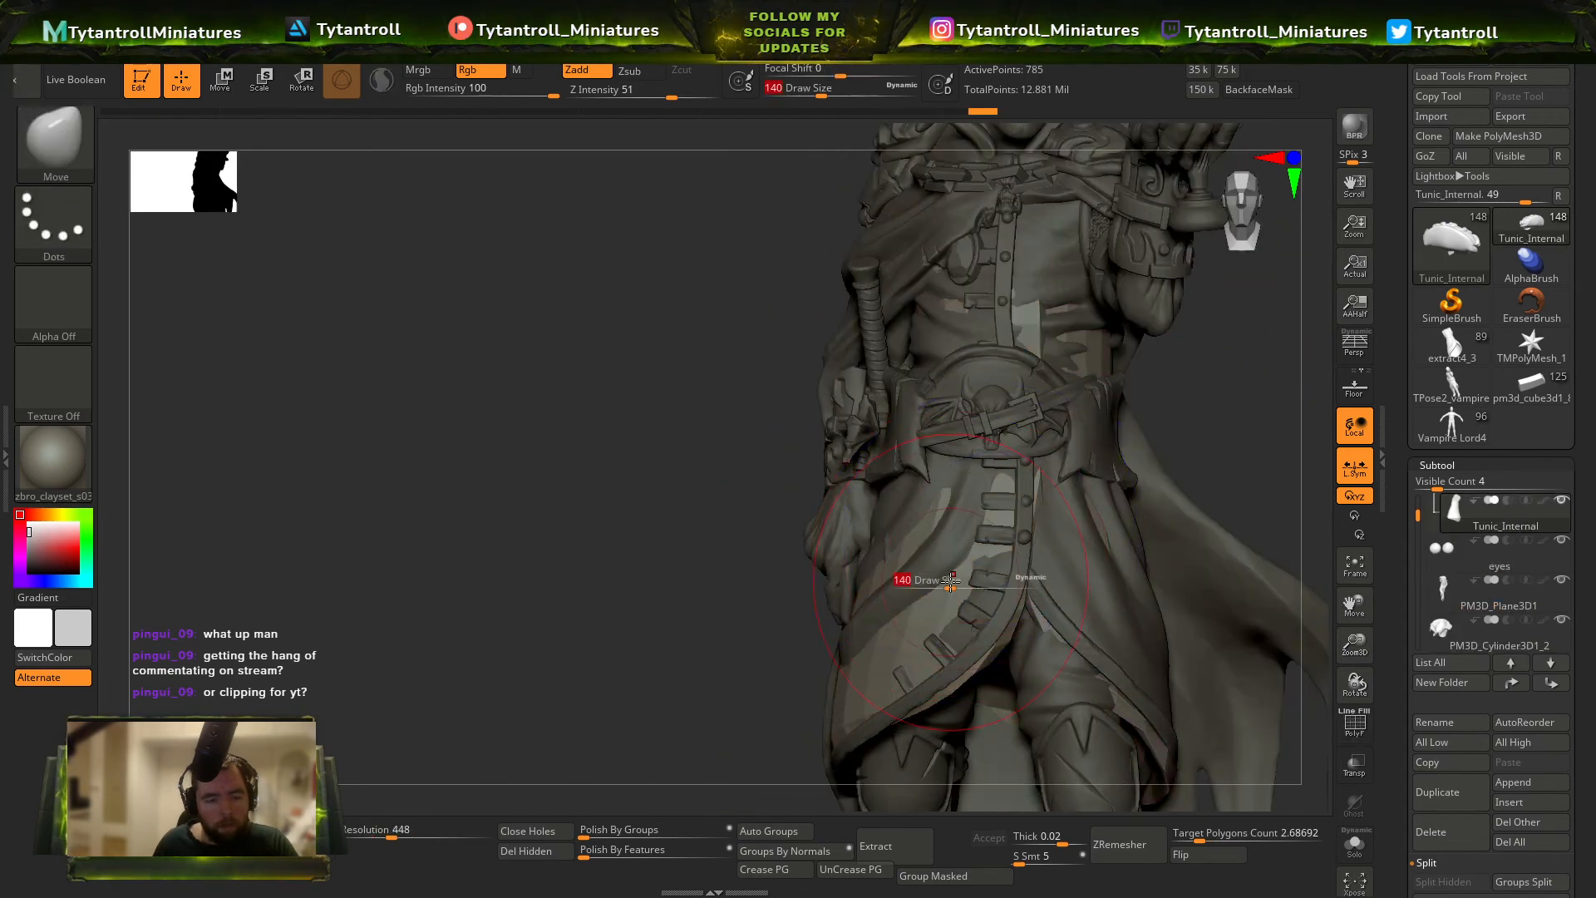
{"action": "key", "text": "b"}
{"action": "key", "text": "Escape"}
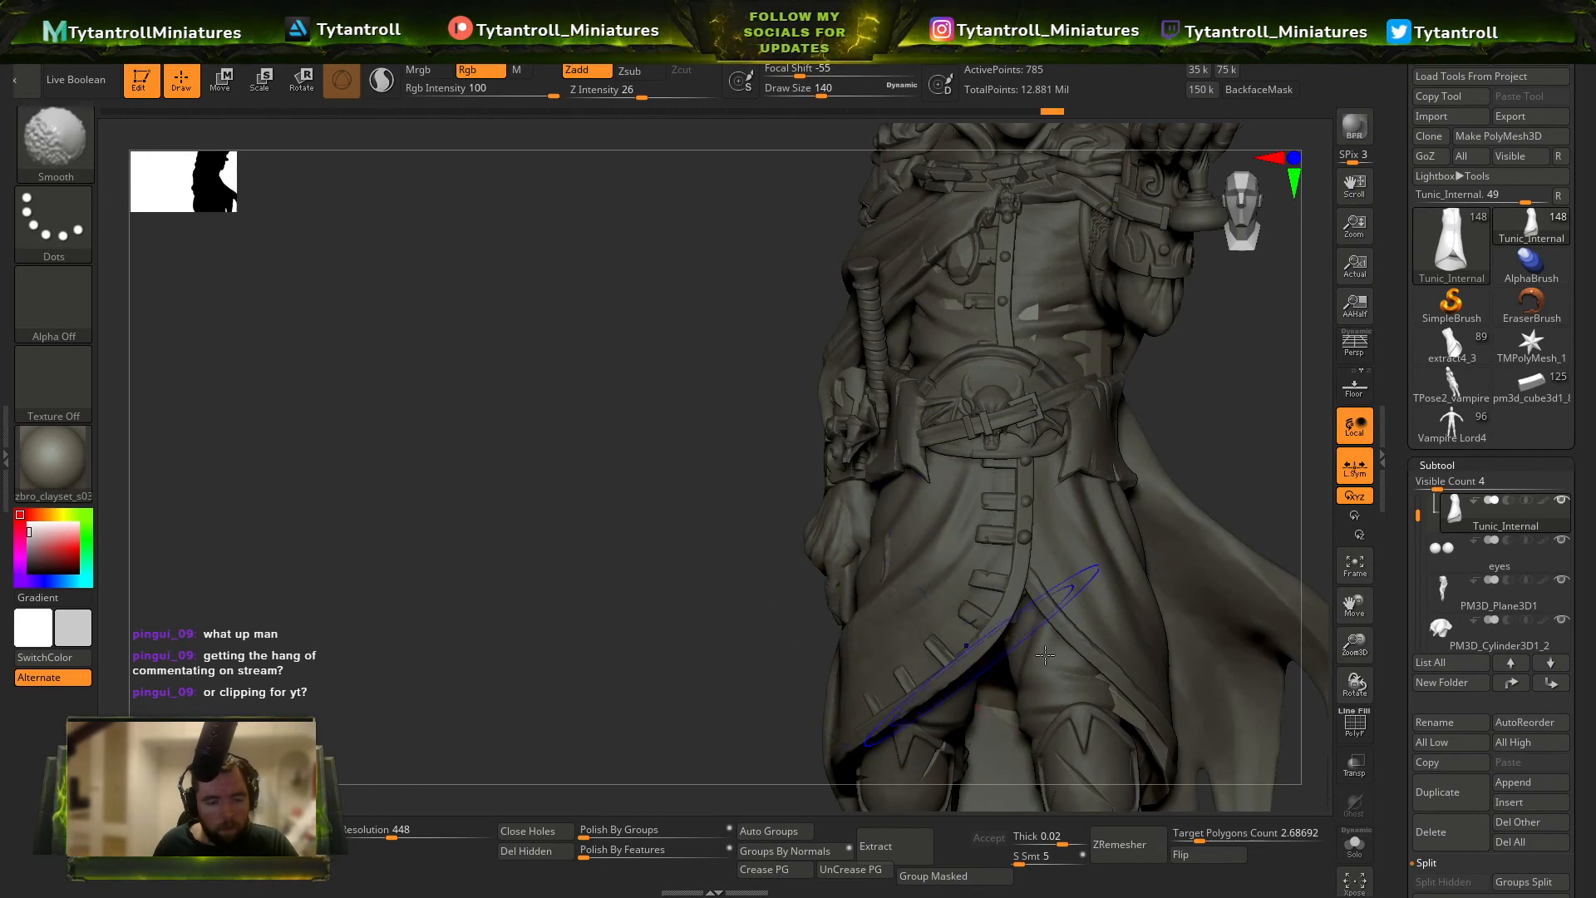
{"action": "mouse_move", "coordinate": [1045, 655]}
{"action": "right_mouse_down", "text": "alt"}
{"action": "mouse_move", "coordinate": [1029, 498]}
{"action": "mouse_move", "coordinate": [1005, 552]}
{"action": "right_mouse_up", "text": "alt"}
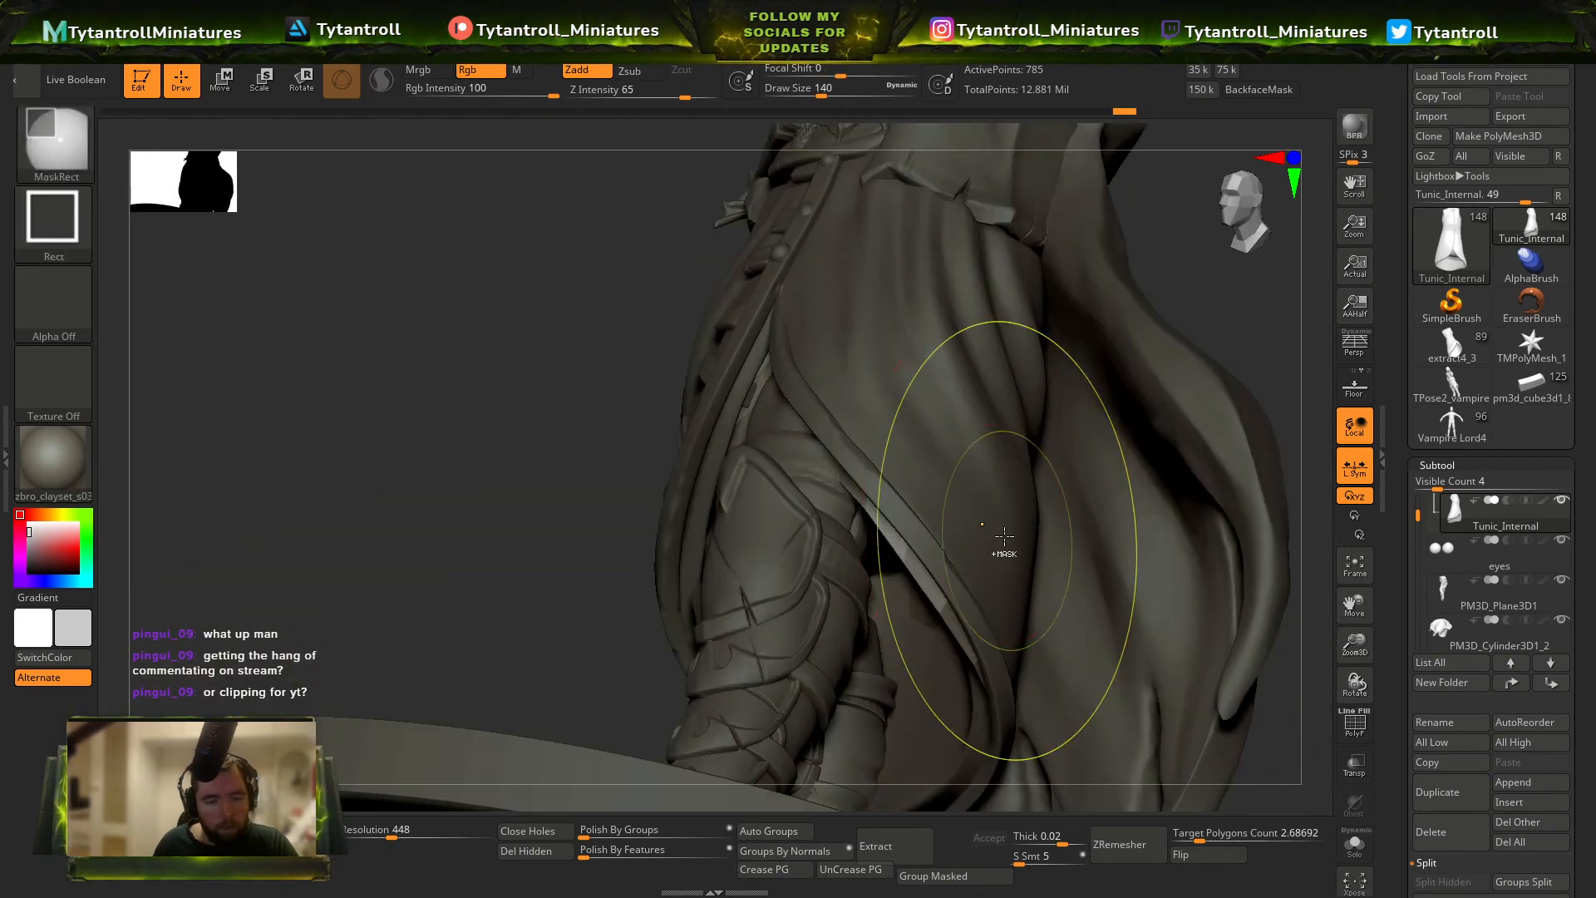
Tuck the internal tunic patches near the coat's side hem inside with SnakeHook at draw size 167 and Move at 128.
{"action": "key", "text": "b"}
{"action": "key", "text": "s"}
{"action": "key", "text": "h"}
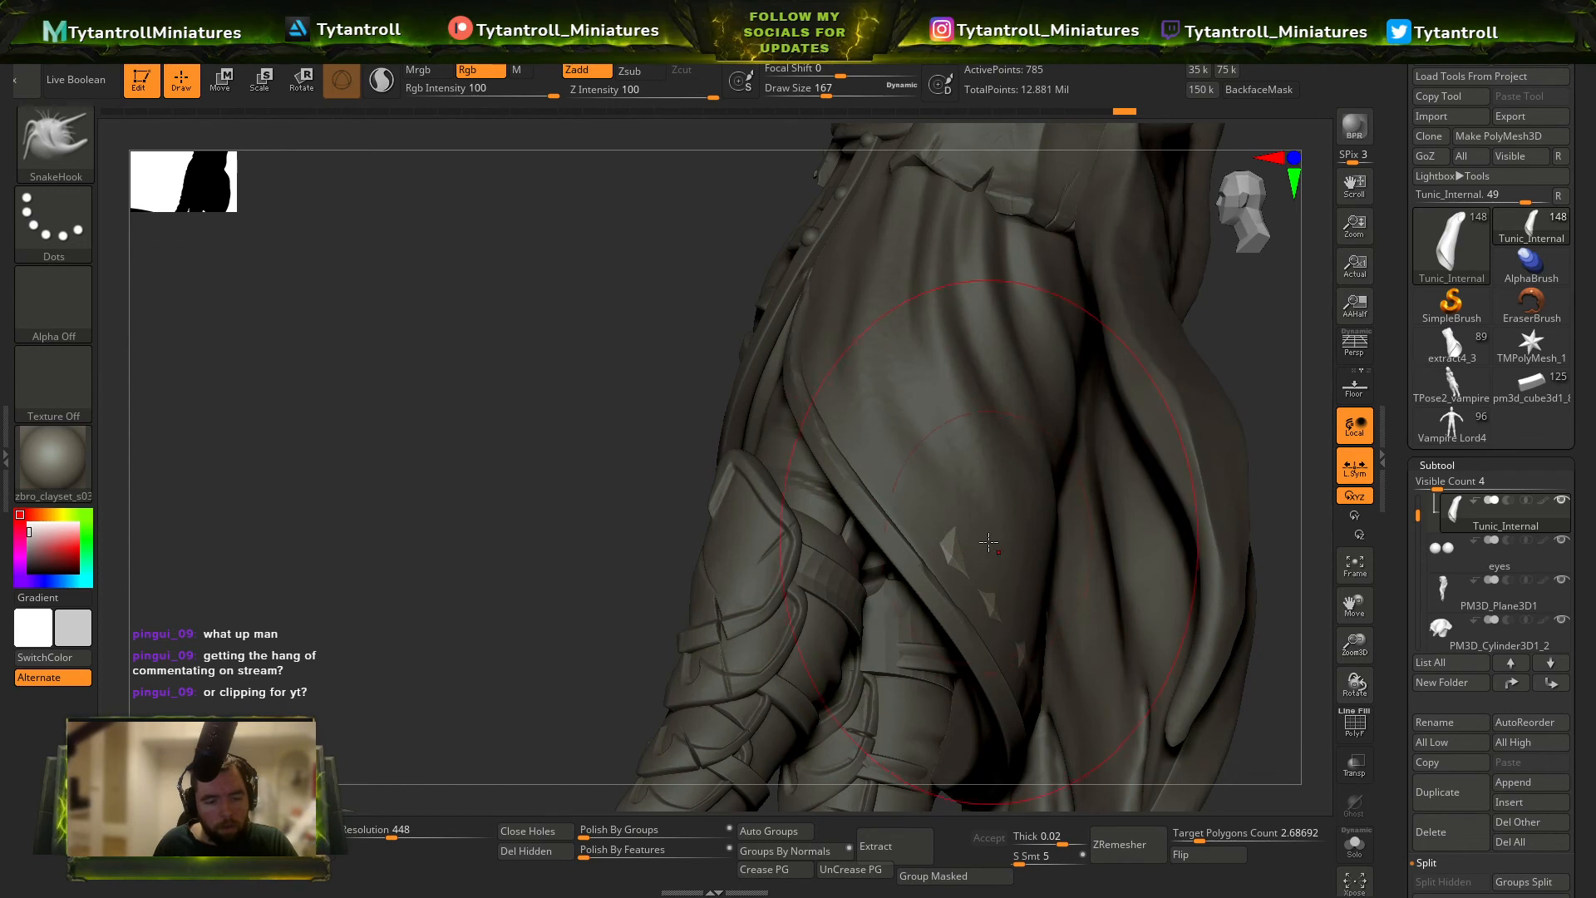
{"action": "right_click_drag", "start_coordinate": [956, 496], "coordinate": [973, 563]}
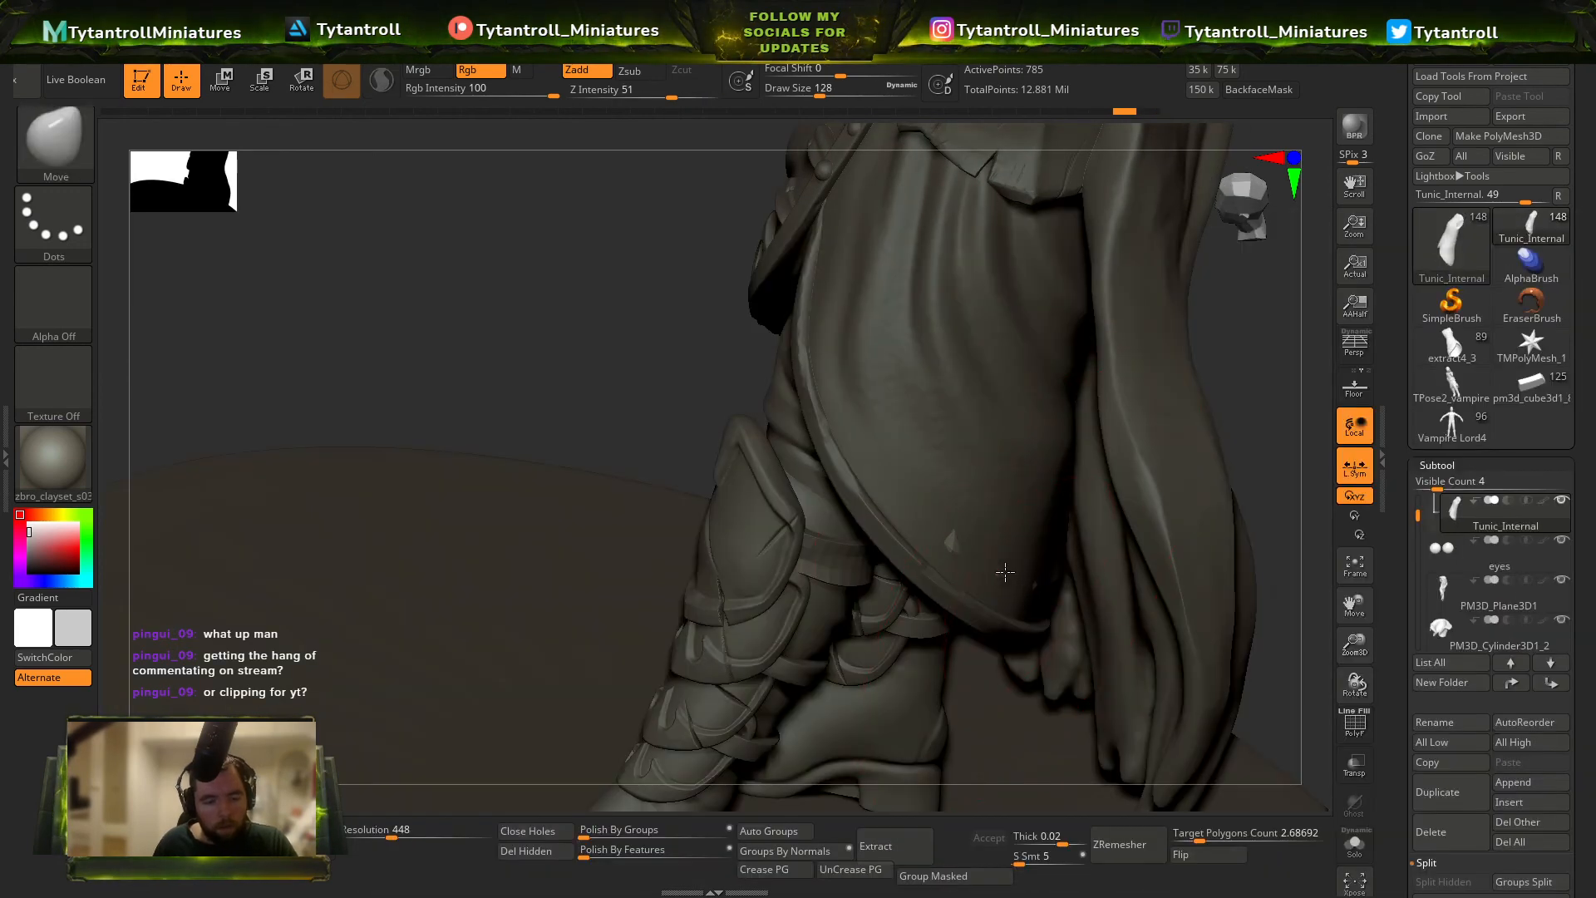
{"action": "mouse_move", "coordinate": [901, 497]}
{"action": "right_mouse_down"}
{"action": "mouse_move", "coordinate": [874, 439]}
{"action": "mouse_move", "coordinate": [860, 578]}
{"action": "mouse_move", "coordinate": [953, 701]}
{"action": "right_mouse_up"}
{"action": "key", "text": "s"}
{"action": "left_click_drag", "start_coordinate": [953, 700], "coordinate": [946, 701]}
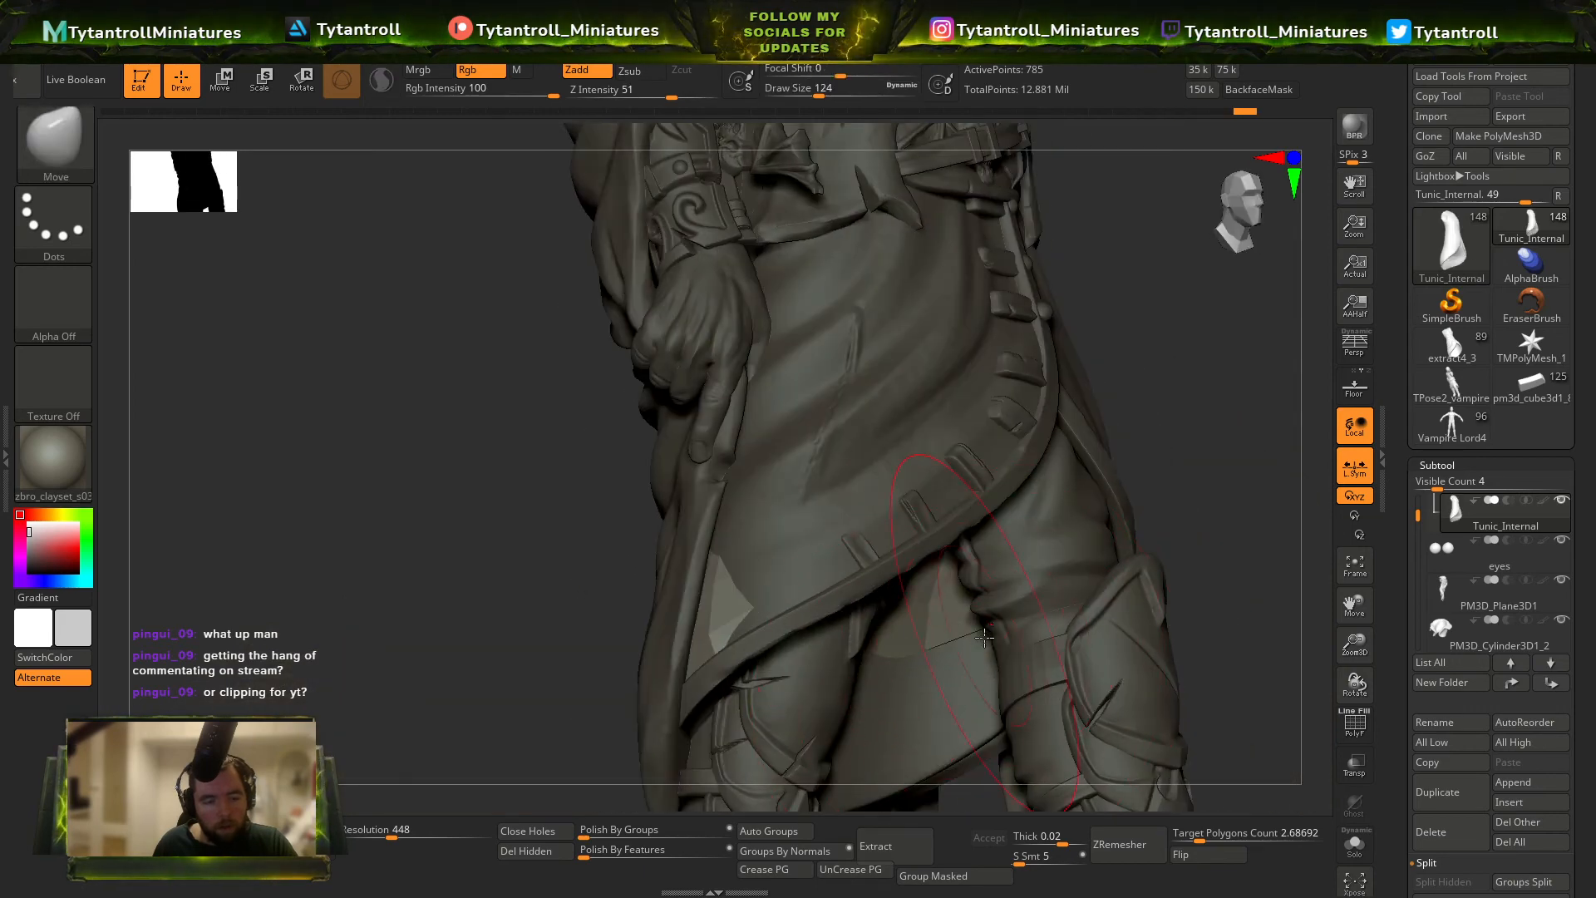
Reshape the cloak's edge below the lowered hand with the Move brush at draw size 124.
{"action": "right_click_drag", "start_coordinate": [984, 637], "coordinate": [587, 632]}
{"action": "left_click", "coordinate": [467, 591], "text": "alt"}
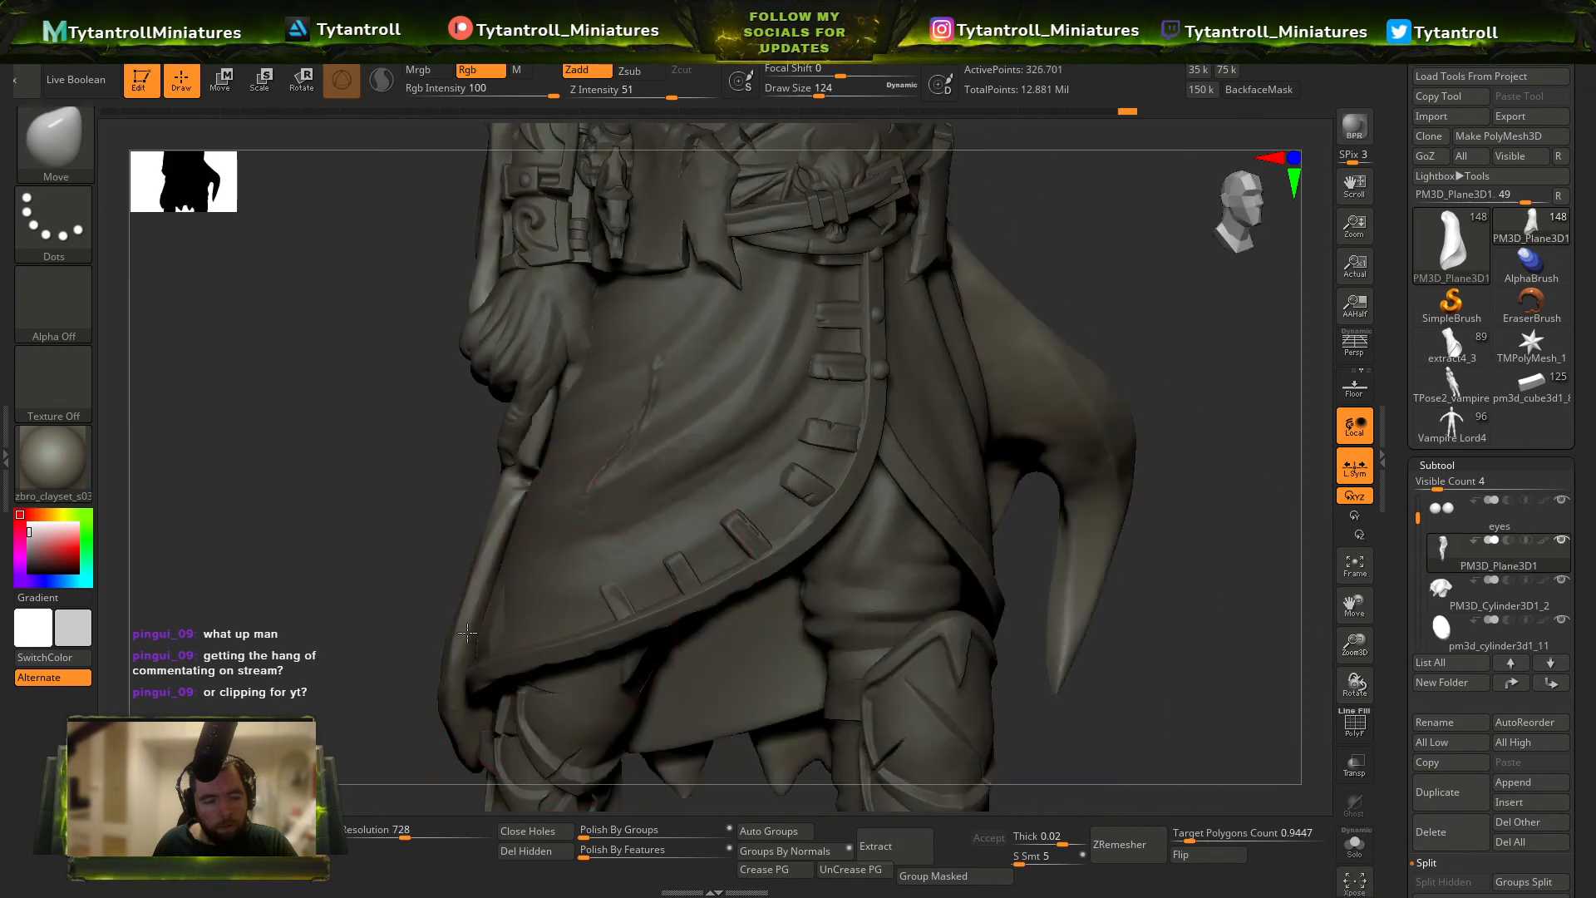
{"action": "right_click_drag", "start_coordinate": [467, 591], "coordinate": [533, 597]}
{"action": "left_click_drag", "start_coordinate": [477, 602], "coordinate": [502, 641]}
{"action": "left_click_drag", "start_coordinate": [472, 541], "coordinate": [509, 620]}
{"action": "left_click", "coordinate": [515, 613], "text": "alt"}
{"action": "key", "text": "ctrl+z"}
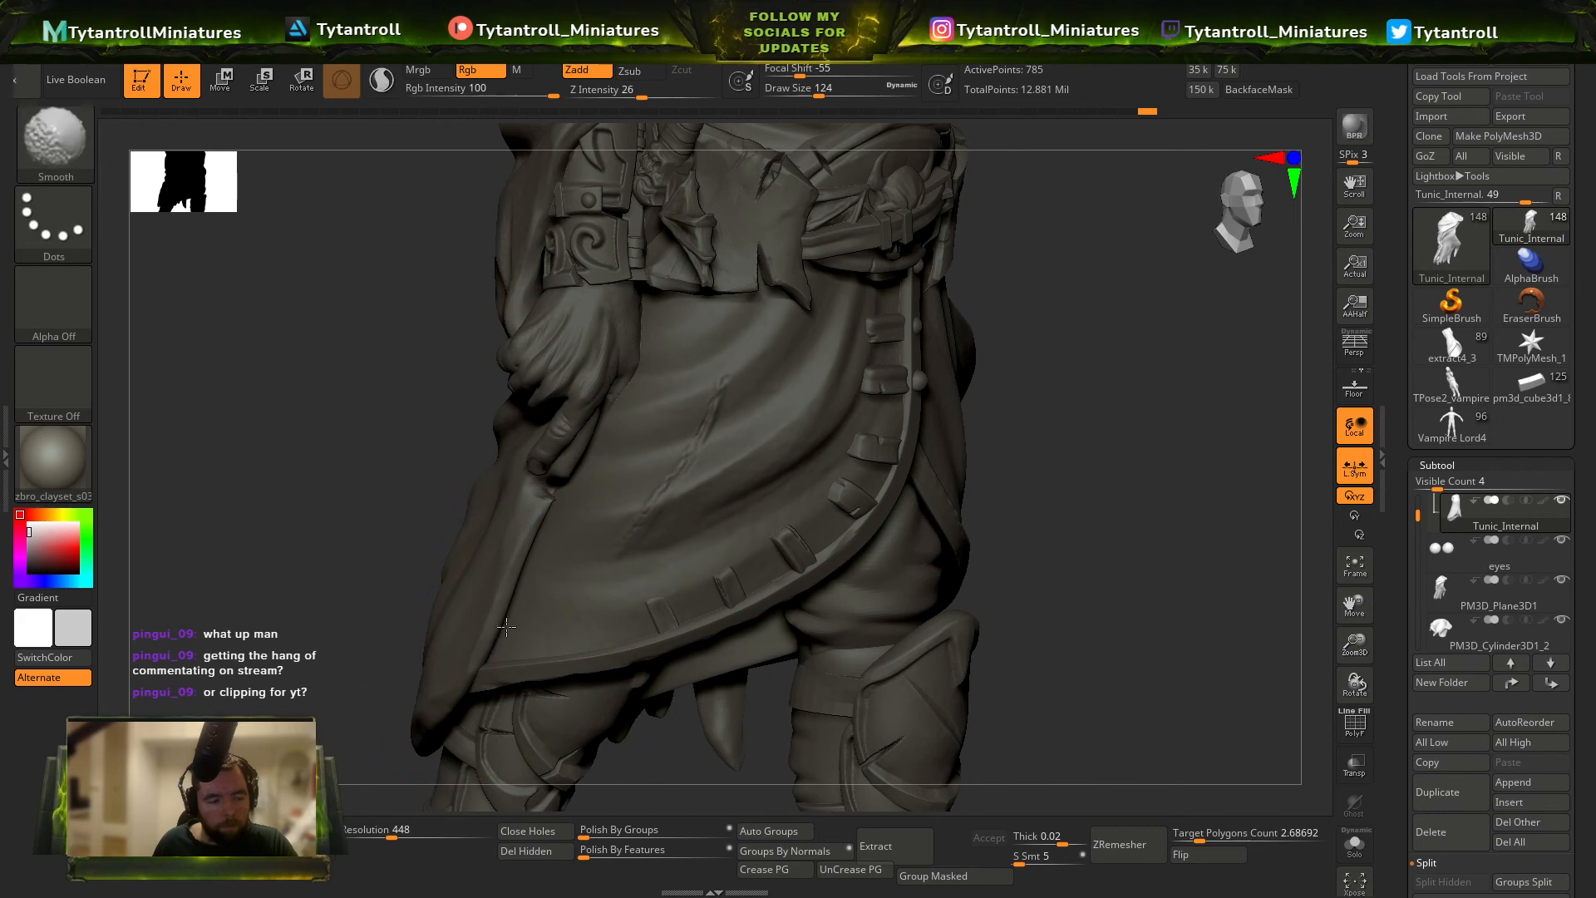
Smooth and move the internal tunic around the coat's lower hem, checking the fit with the wireframe display.
{"action": "mouse_move", "coordinate": [509, 619]}
{"action": "right_mouse_down"}
{"action": "mouse_move", "coordinate": [662, 328]}
{"action": "mouse_move", "coordinate": [731, 466]}
{"action": "right_mouse_up"}
{"action": "right_click_drag", "start_coordinate": [731, 466], "coordinate": [906, 490]}
{"action": "mouse_move", "coordinate": [906, 490]}
{"action": "right_mouse_down"}
{"action": "mouse_move", "coordinate": [1001, 426]}
{"action": "mouse_move", "coordinate": [932, 404]}
{"action": "mouse_move", "coordinate": [866, 289]}
{"action": "mouse_move", "coordinate": [873, 382]}
{"action": "right_mouse_up"}
{"action": "key", "text": "shift+f"}
{"action": "key", "text": "shift+f"}
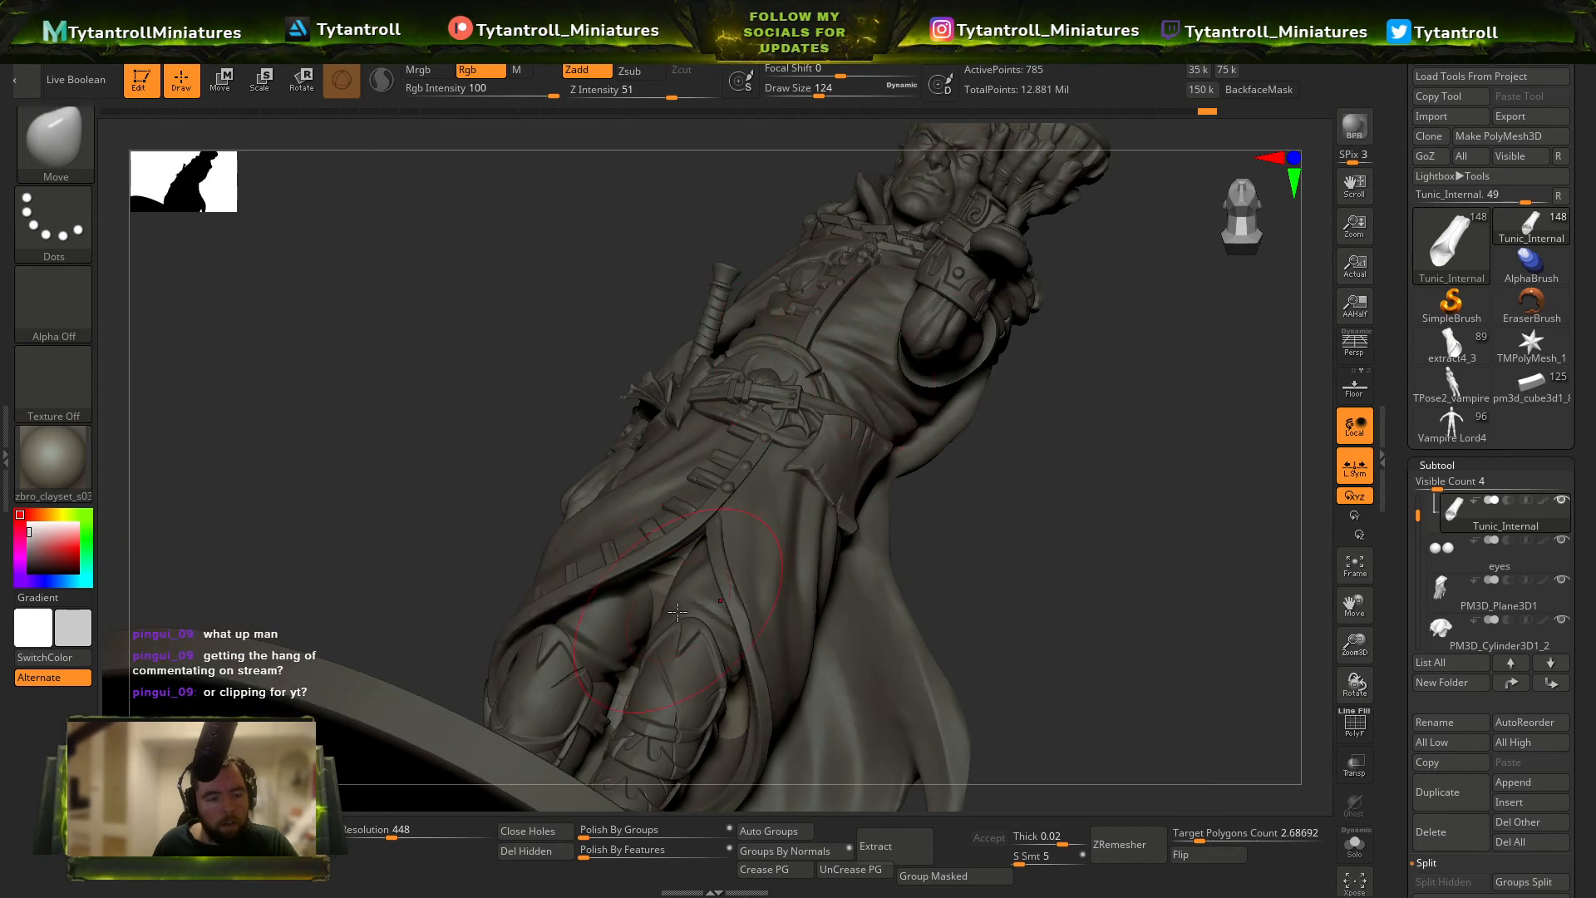
Push the internal tunic patches at the chest inside the coat, using the wireframe colours to locate them.
{"action": "right_click_drag", "start_coordinate": [662, 560], "coordinate": [856, 465]}
{"action": "key", "text": "shift+f"}
{"action": "right_click_drag", "start_coordinate": [856, 465], "coordinate": [881, 581], "text": "alt"}
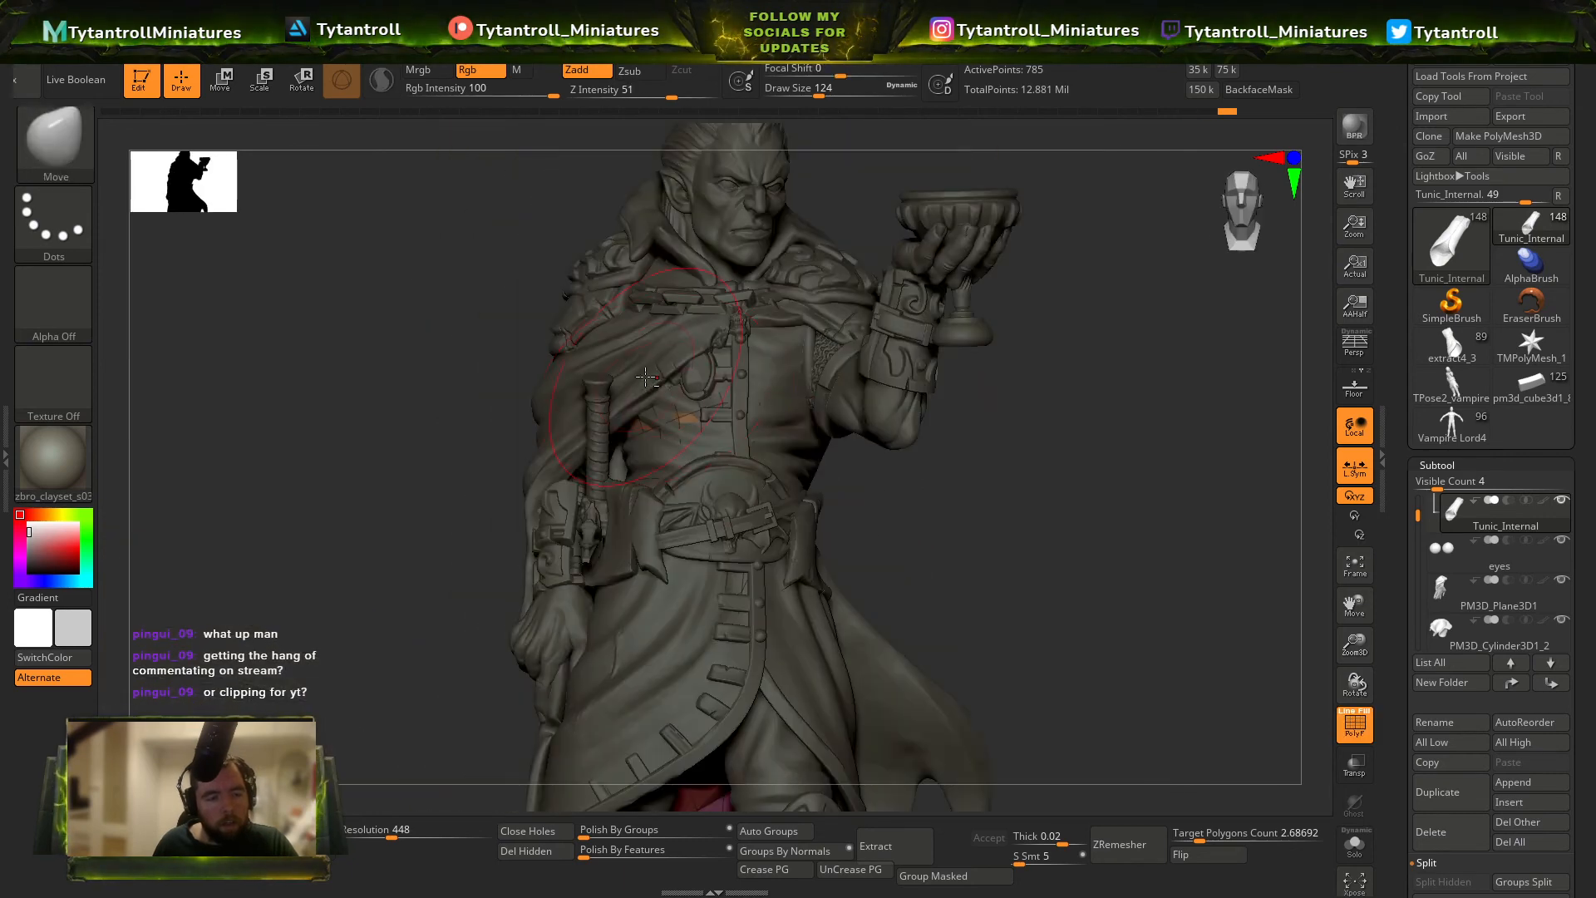
{"action": "right_click_drag", "start_coordinate": [726, 422], "coordinate": [893, 499], "text": "ctrl"}
{"action": "key", "text": "shift+f"}
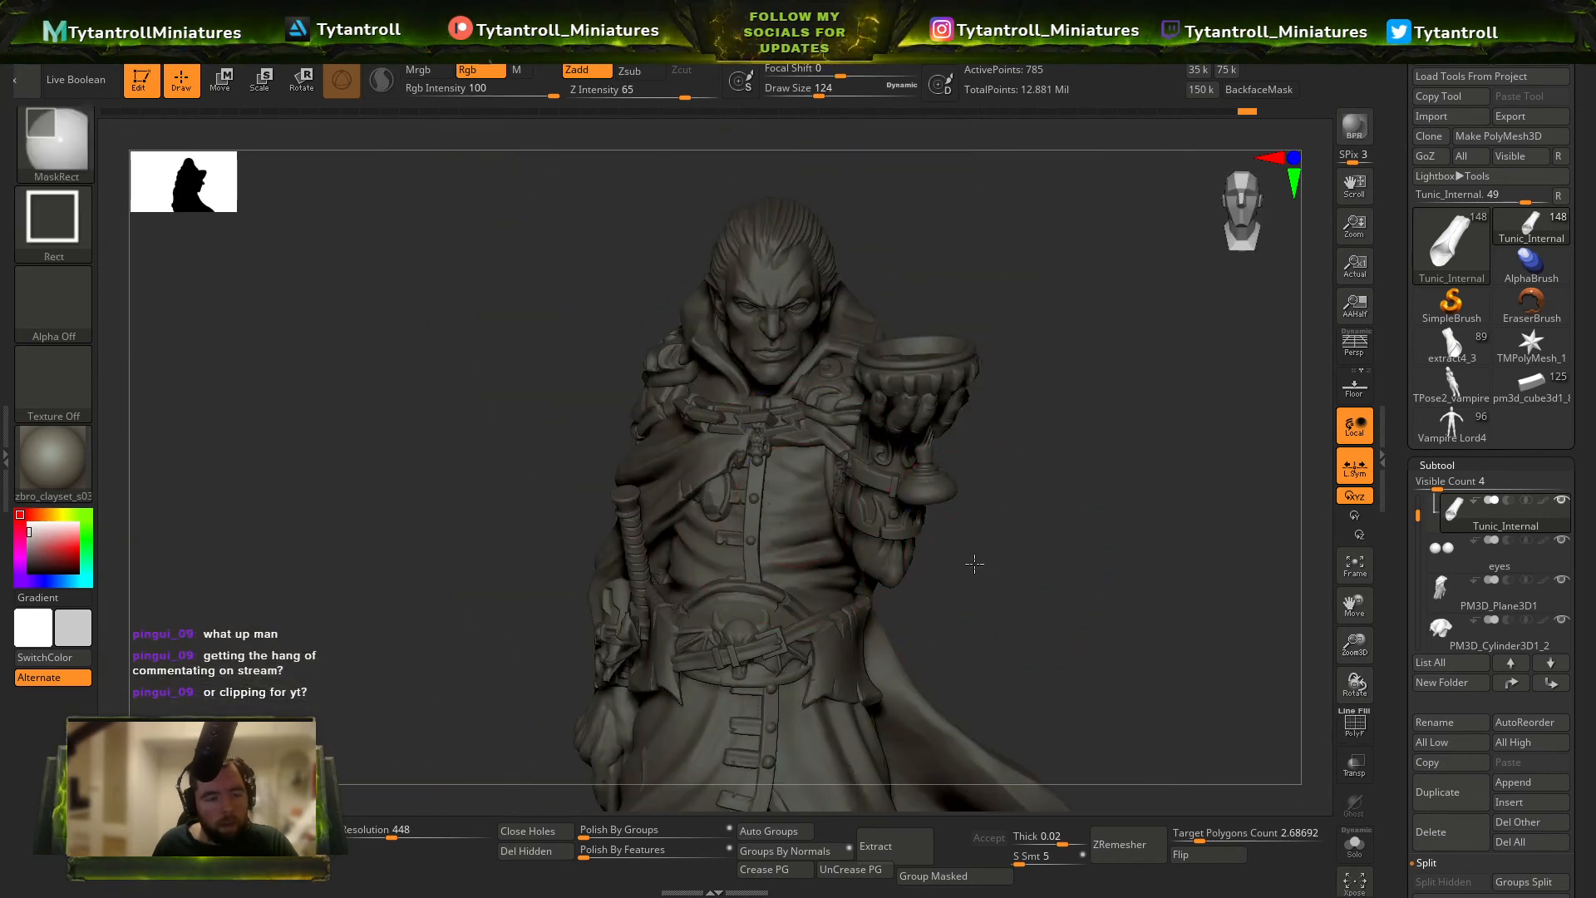
Examine the miniature's front, coat, cloak and boots for remaining protruding meshes.
{"action": "right_click_drag", "start_coordinate": [973, 563], "coordinate": [831, 574], "text": "ctrl"}
{"action": "right_click_drag", "start_coordinate": [831, 574], "coordinate": [997, 582]}
{"action": "left_click", "coordinate": [948, 666], "text": "alt"}
{"action": "right_click_drag", "start_coordinate": [898, 507], "coordinate": [1046, 476]}
{"action": "left_click", "coordinate": [1010, 465], "text": "alt"}
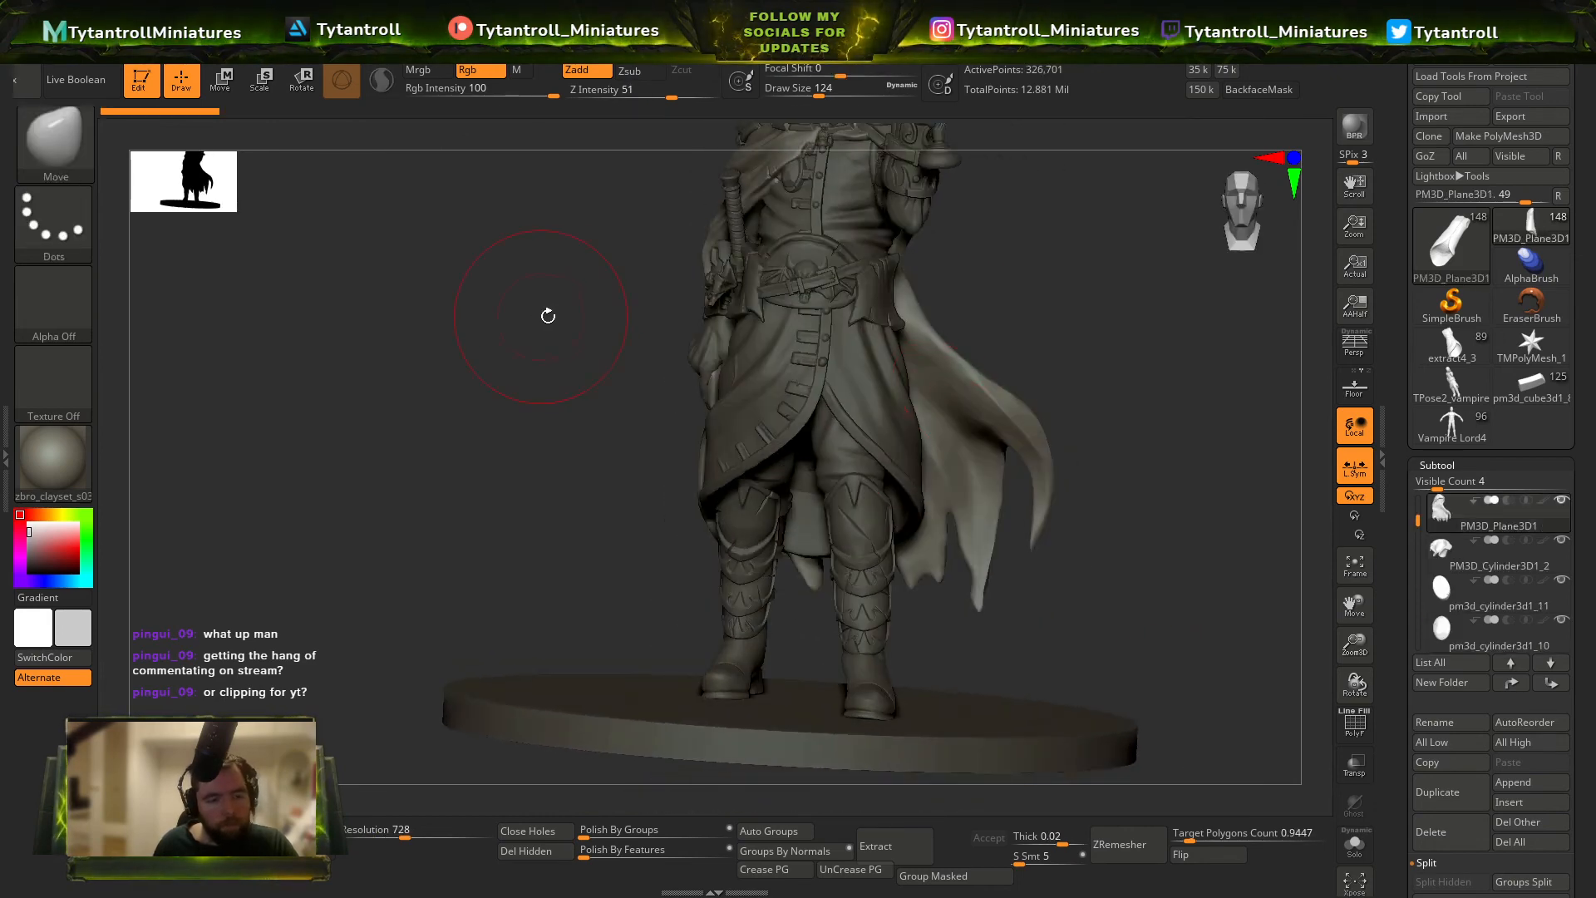
{"action": "right_click_drag", "start_coordinate": [645, 316], "coordinate": [695, 422], "text": "alt"}
{"action": "left_click", "coordinate": [810, 435], "text": "alt"}
{"action": "mouse_move", "coordinate": [810, 436]}
{"action": "right_mouse_down", "text": "ctrl"}
{"action": "mouse_move", "coordinate": [840, 406]}
{"action": "mouse_move", "coordinate": [911, 421]}
{"action": "mouse_move", "coordinate": [927, 332]}
{"action": "mouse_move", "coordinate": [1211, 406]}
{"action": "mouse_move", "coordinate": [1069, 376]}
{"action": "mouse_move", "coordinate": [1005, 729]}
{"action": "mouse_move", "coordinate": [1169, 606]}
{"action": "mouse_move", "coordinate": [1055, 632]}
{"action": "mouse_move", "coordinate": [1091, 595]}
{"action": "mouse_move", "coordinate": [1041, 646]}
{"action": "mouse_move", "coordinate": [958, 456]}
{"action": "mouse_move", "coordinate": [812, 552]}
{"action": "mouse_move", "coordinate": [842, 539]}
{"action": "right_mouse_up", "text": "ctrl"}
Make the boots the active subtool and reduce the sculpting brush to draw size 18.
{"action": "left_click", "coordinate": [988, 748], "text": "alt"}
{"action": "key", "text": "b"}
{"action": "mouse_move", "coordinate": [1133, 527]}
{"action": "right_mouse_down"}
{"action": "mouse_move", "coordinate": [1085, 462]}
{"action": "mouse_move", "coordinate": [892, 518]}
{"action": "right_mouse_up"}
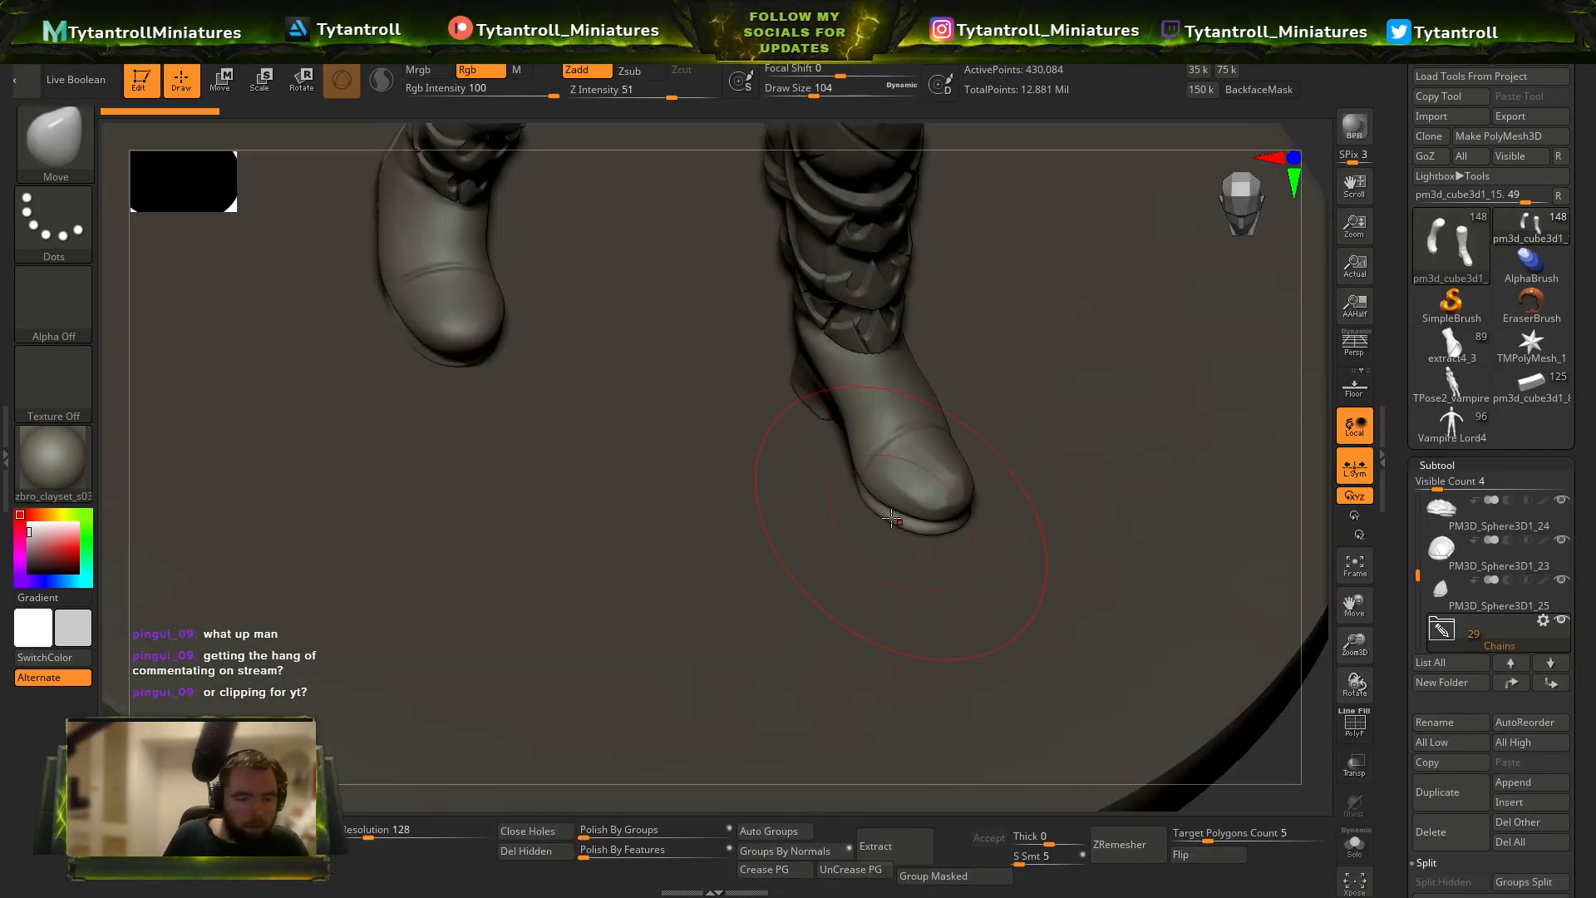
{"action": "key", "text": "b"}
{"action": "key", "text": "s"}
{"action": "key", "text": "t"}
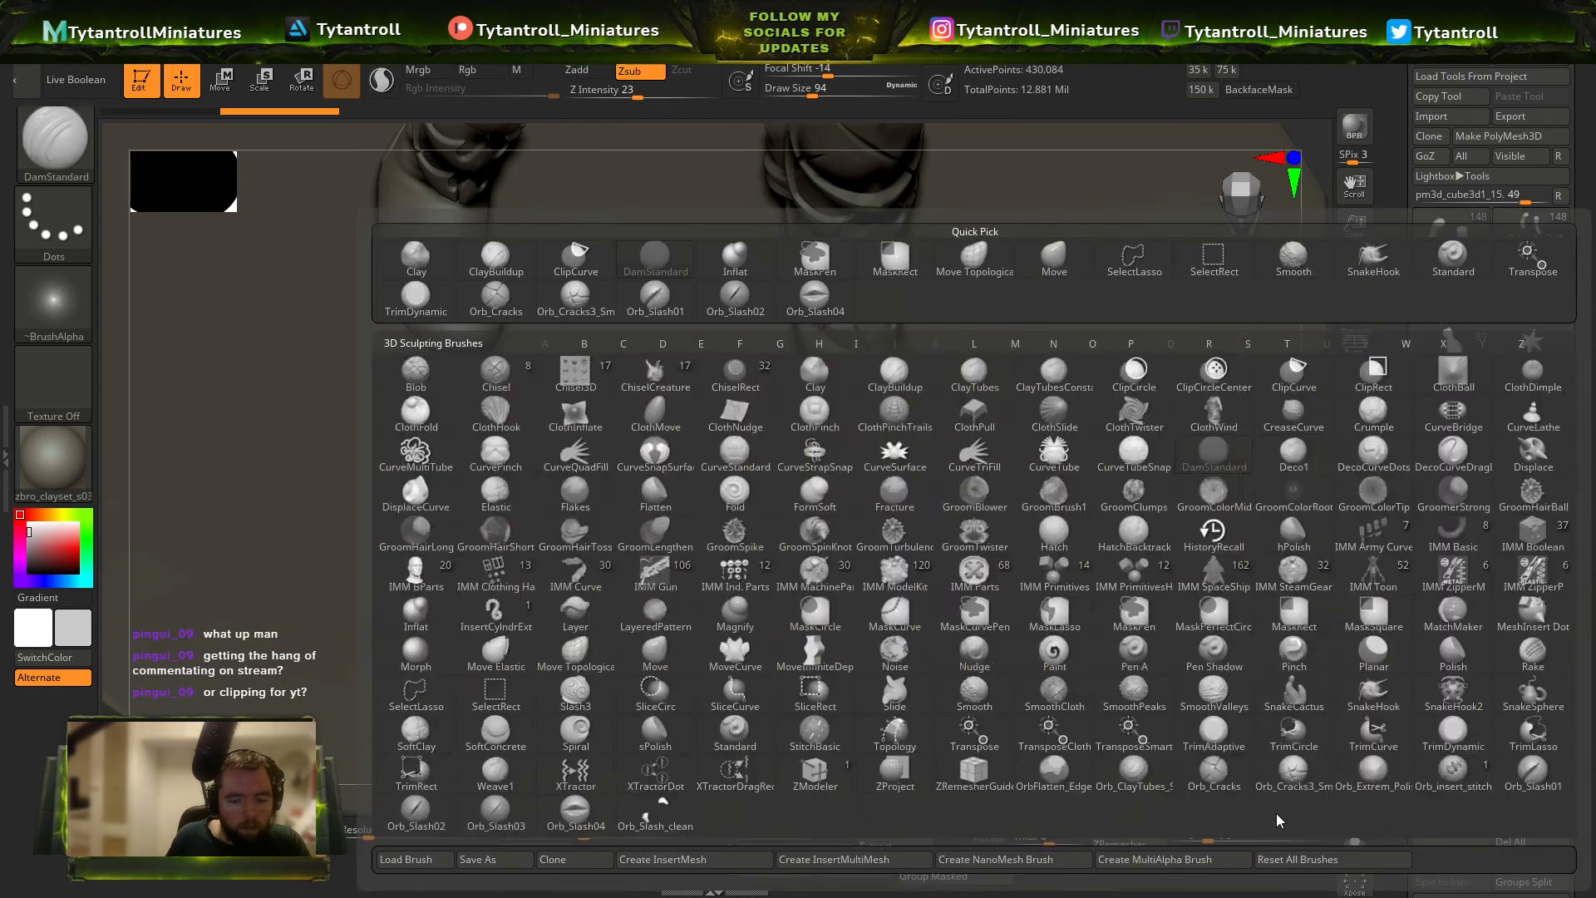
{"action": "right_click_drag", "start_coordinate": [1282, 803], "coordinate": [1247, 702]}
{"action": "key", "text": "s"}
{"action": "left_click_drag", "start_coordinate": [909, 459], "coordinate": [884, 454]}
{"action": "key", "text": "b"}
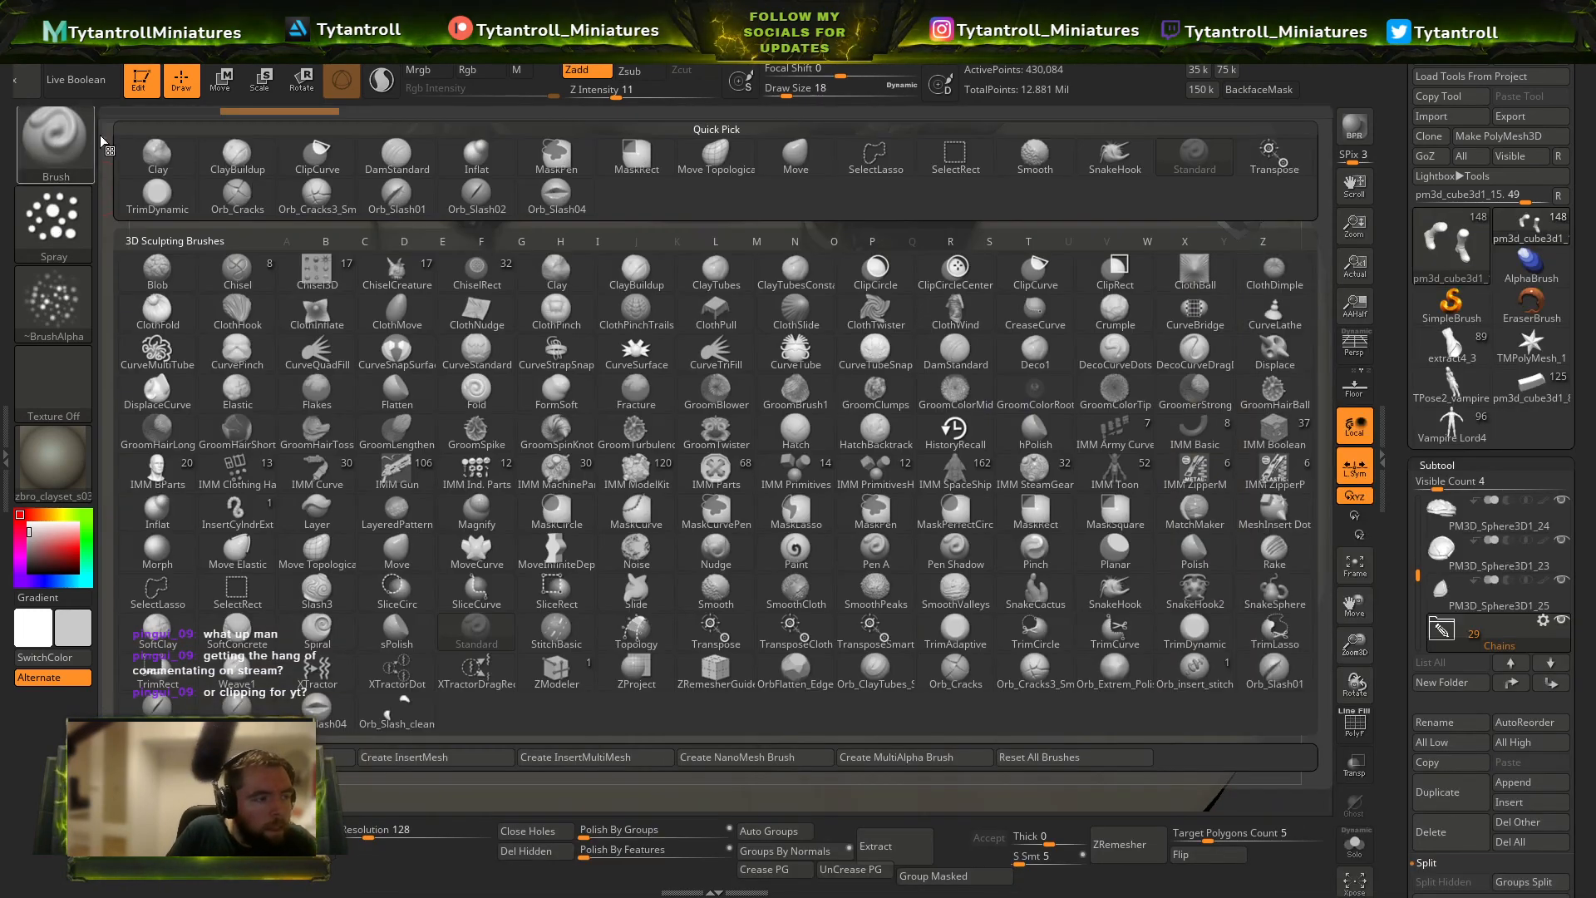
Carve the seam across the forward boot's toe cap with the Orb_Cracks brush at draw size 11.
{"action": "key", "text": "b"}
{"action": "key", "text": "o"}
{"action": "key", "text": "c"}
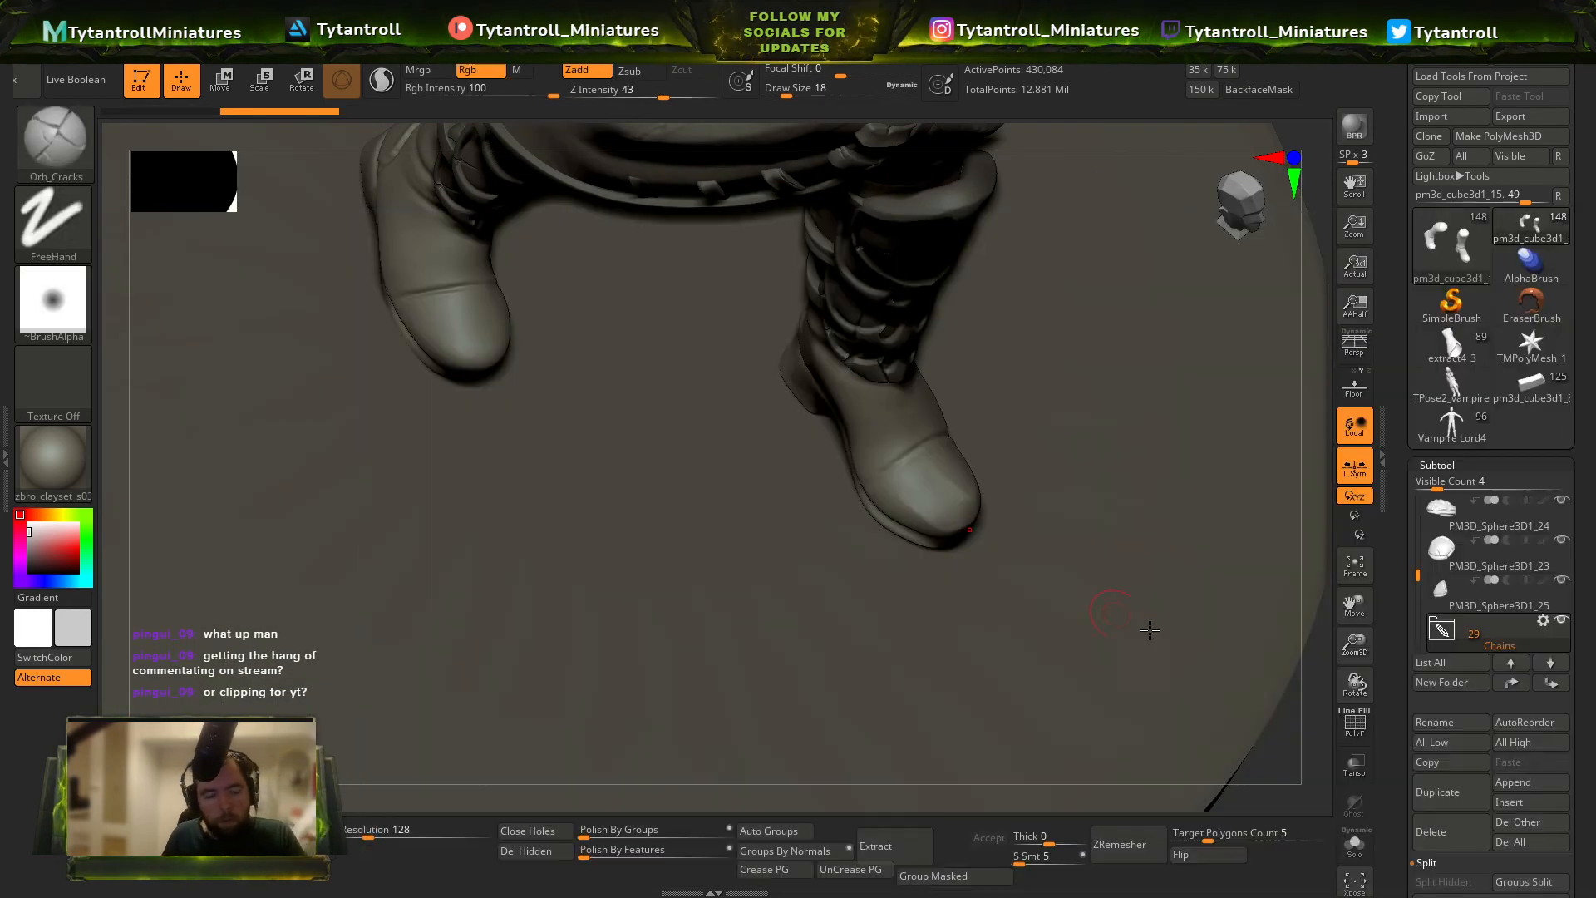
{"action": "right_click_drag", "start_coordinate": [1297, 729], "coordinate": [1263, 690]}
{"action": "key", "text": "s"}
{"action": "left_click_drag", "start_coordinate": [885, 465], "coordinate": [881, 465]}
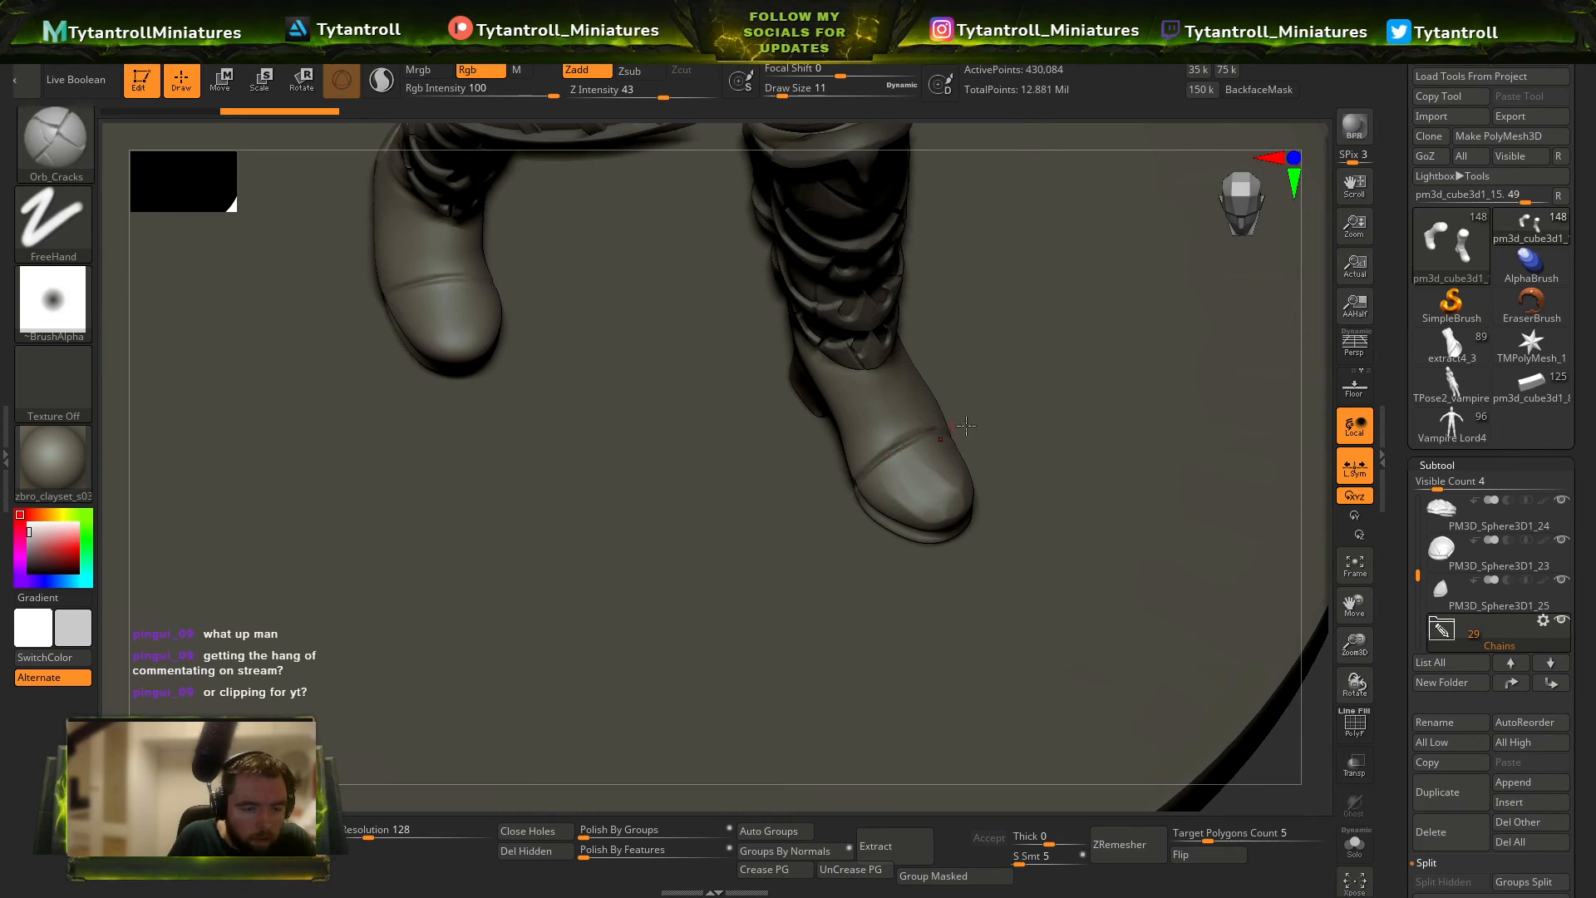
{"action": "right_click_drag", "start_coordinate": [1204, 672], "coordinate": [883, 466]}
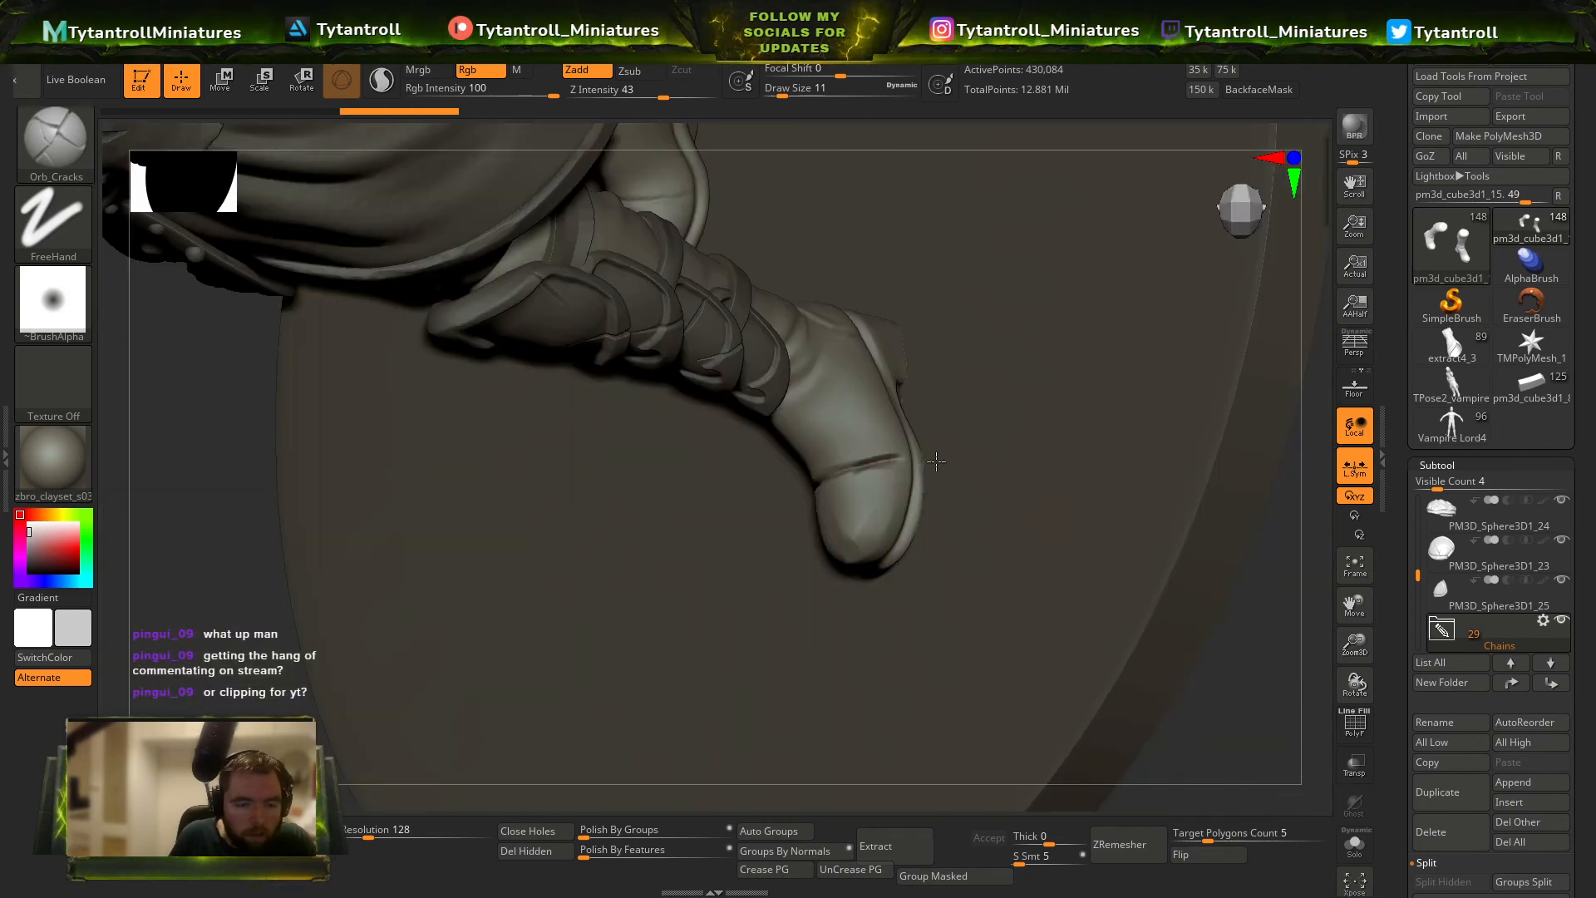
Extend the toe-cap seam down the side of the boot with Orb_Cracks at draw size 8.
{"action": "right_click_drag", "start_coordinate": [1279, 731], "coordinate": [1197, 702]}
{"action": "key", "text": "s"}
{"action": "left_click", "coordinate": [855, 453]}
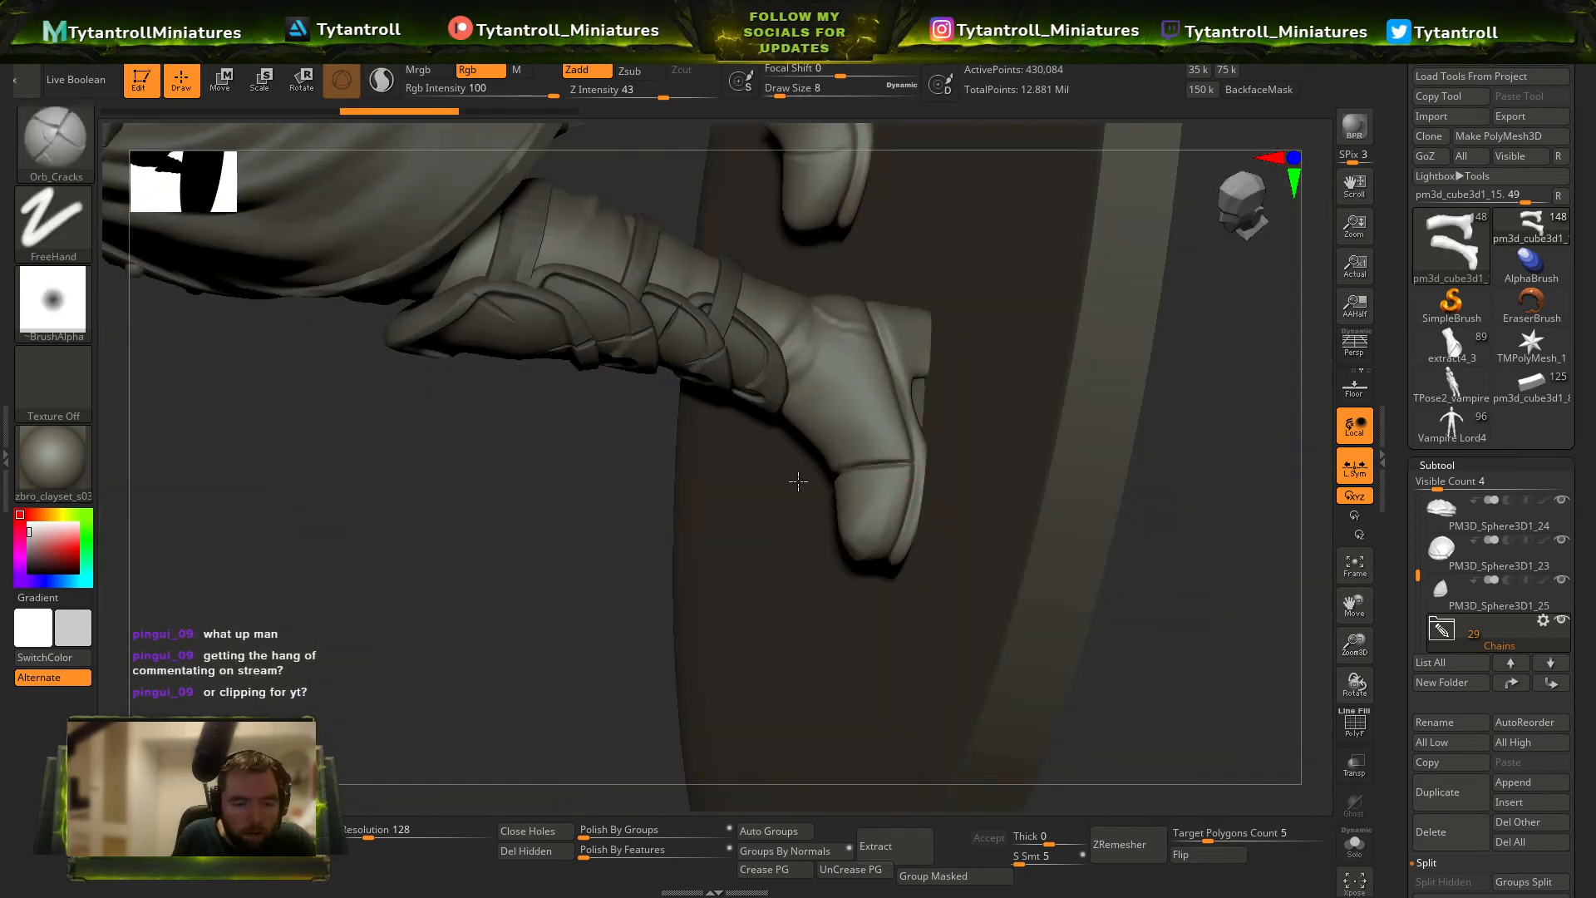
{"action": "right_click_drag", "start_coordinate": [598, 567], "coordinate": [798, 374]}
{"action": "key", "text": "b"}
{"action": "left_click", "coordinate": [639, 299]}
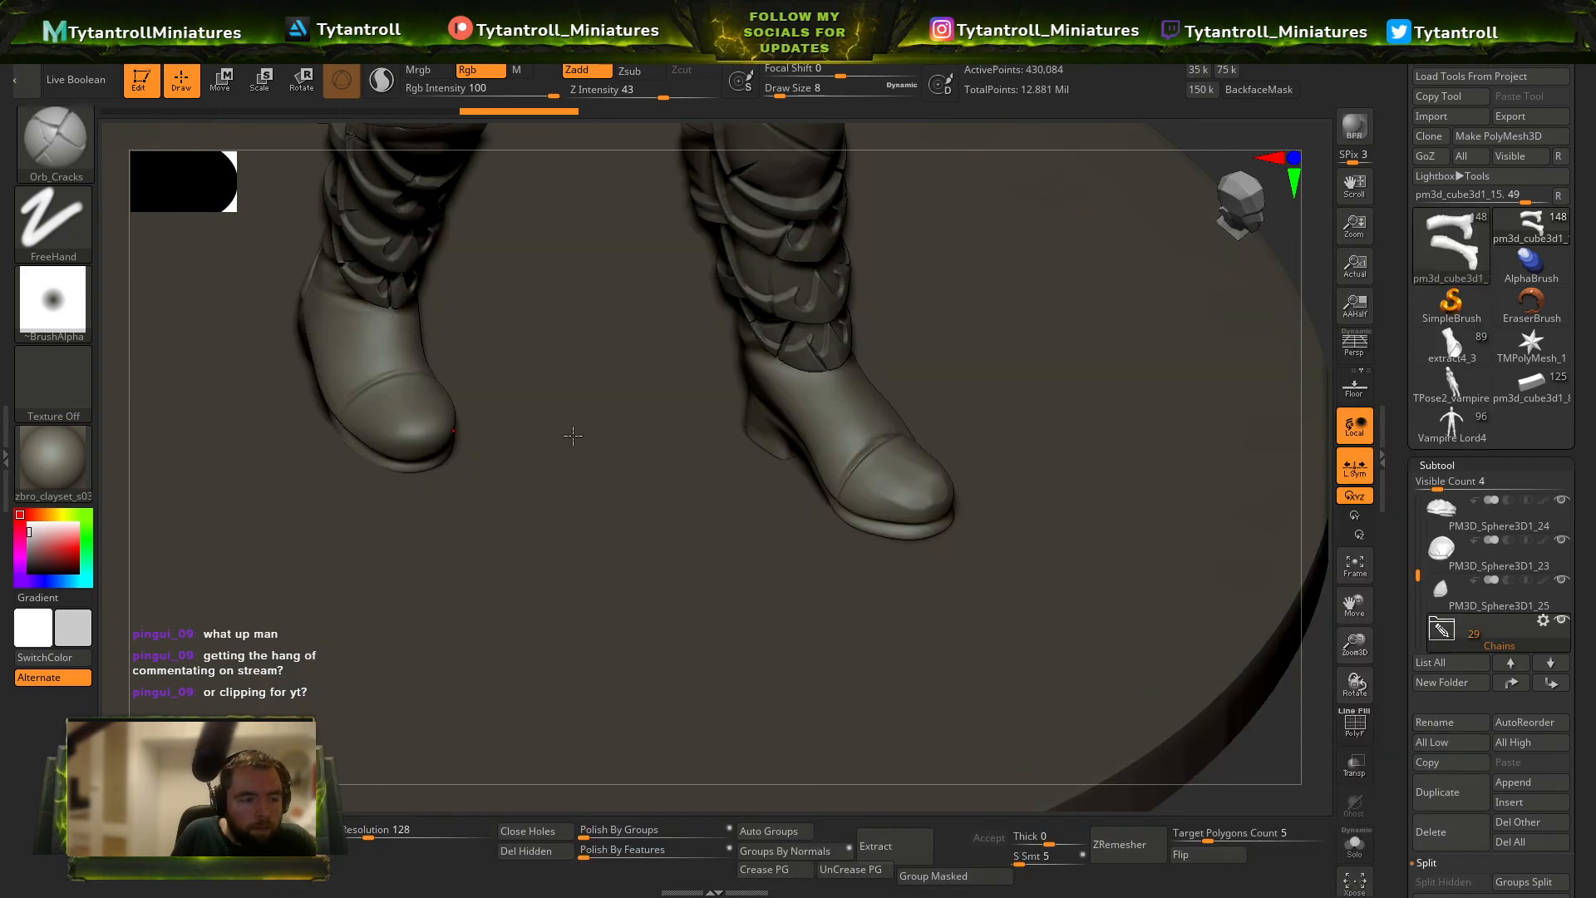
Isolate the boots and deepen the toe-cap seams around both feet with Orb_Cracks.
{"action": "right_click_drag", "start_coordinate": [1242, 768], "coordinate": [1037, 349]}
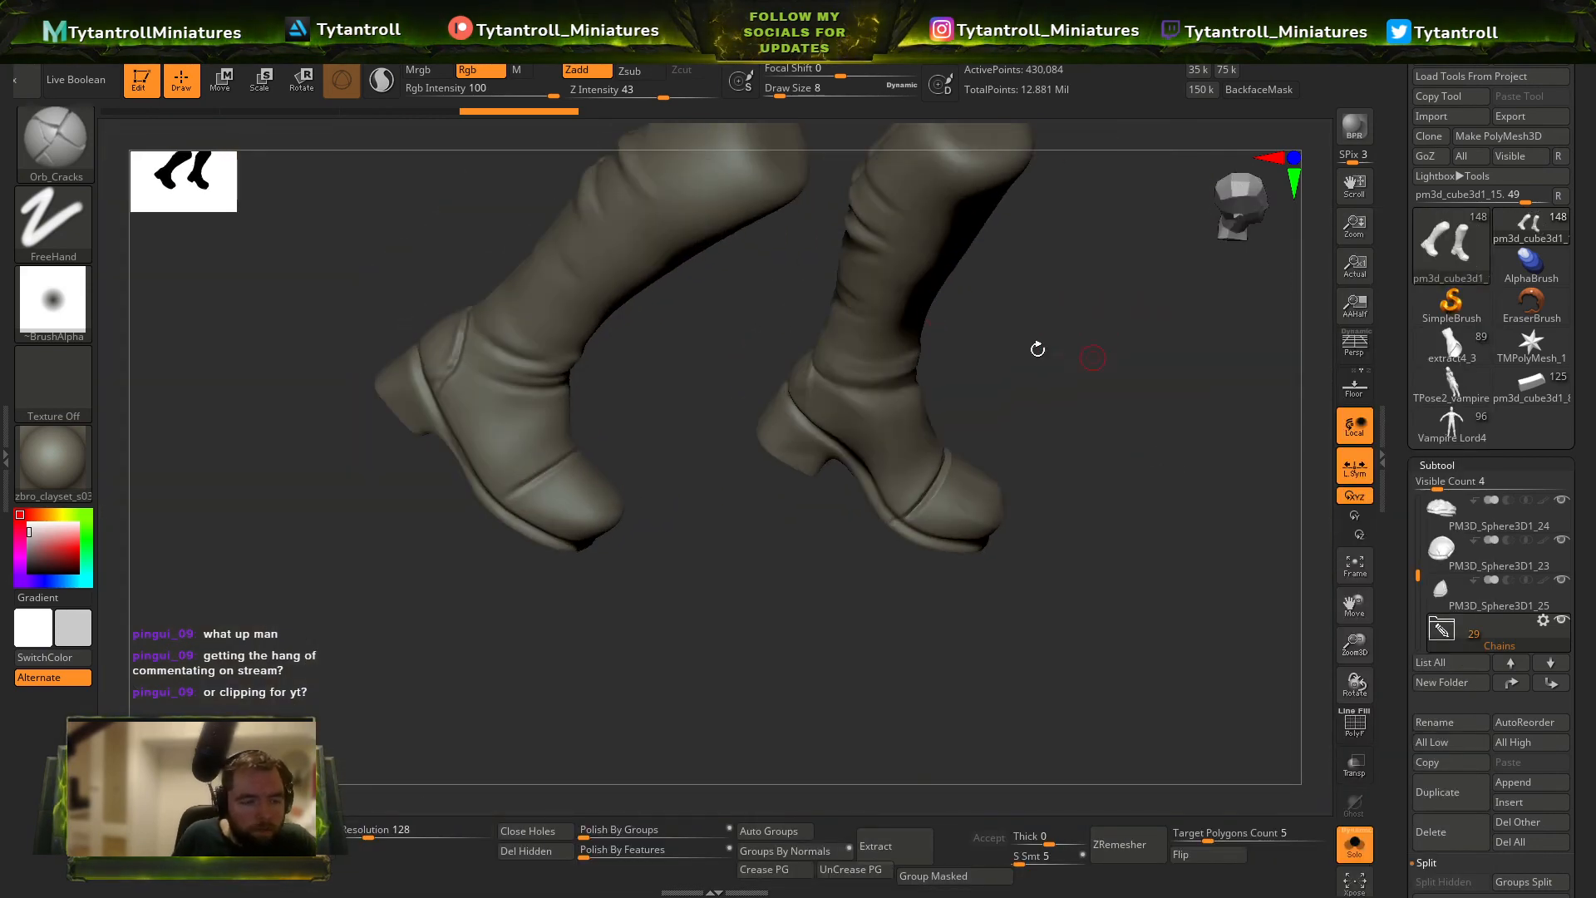
{"action": "right_click_drag", "start_coordinate": [559, 461], "coordinate": [499, 511]}
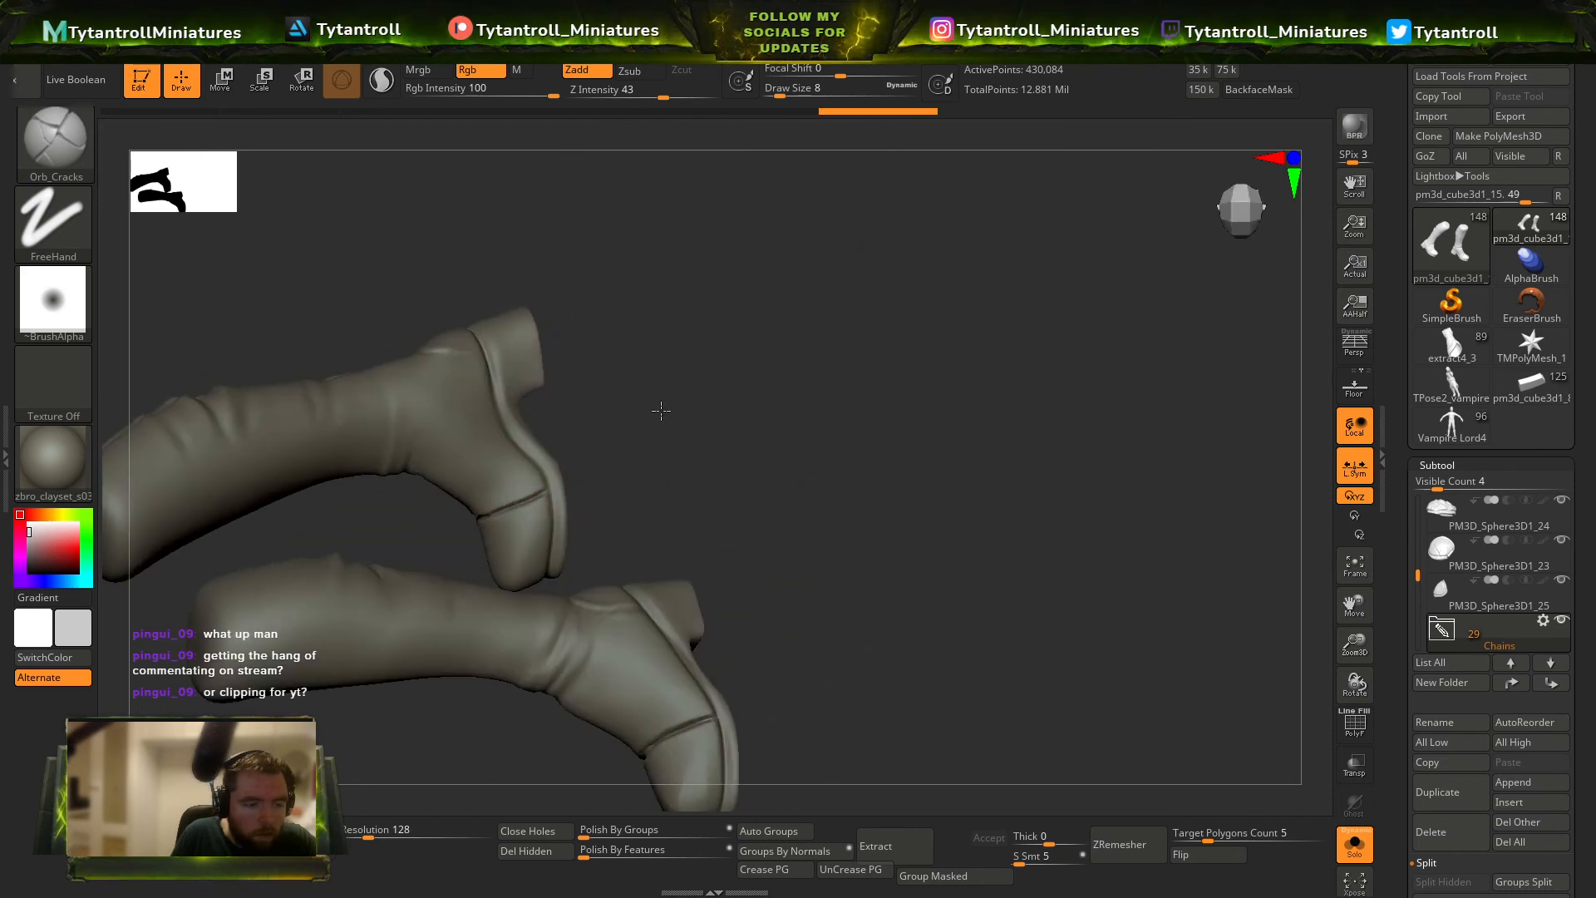
{"action": "right_click_drag", "start_coordinate": [661, 410], "coordinate": [515, 542]}
{"action": "right_click_drag", "start_coordinate": [495, 725], "coordinate": [493, 689], "text": "alt"}
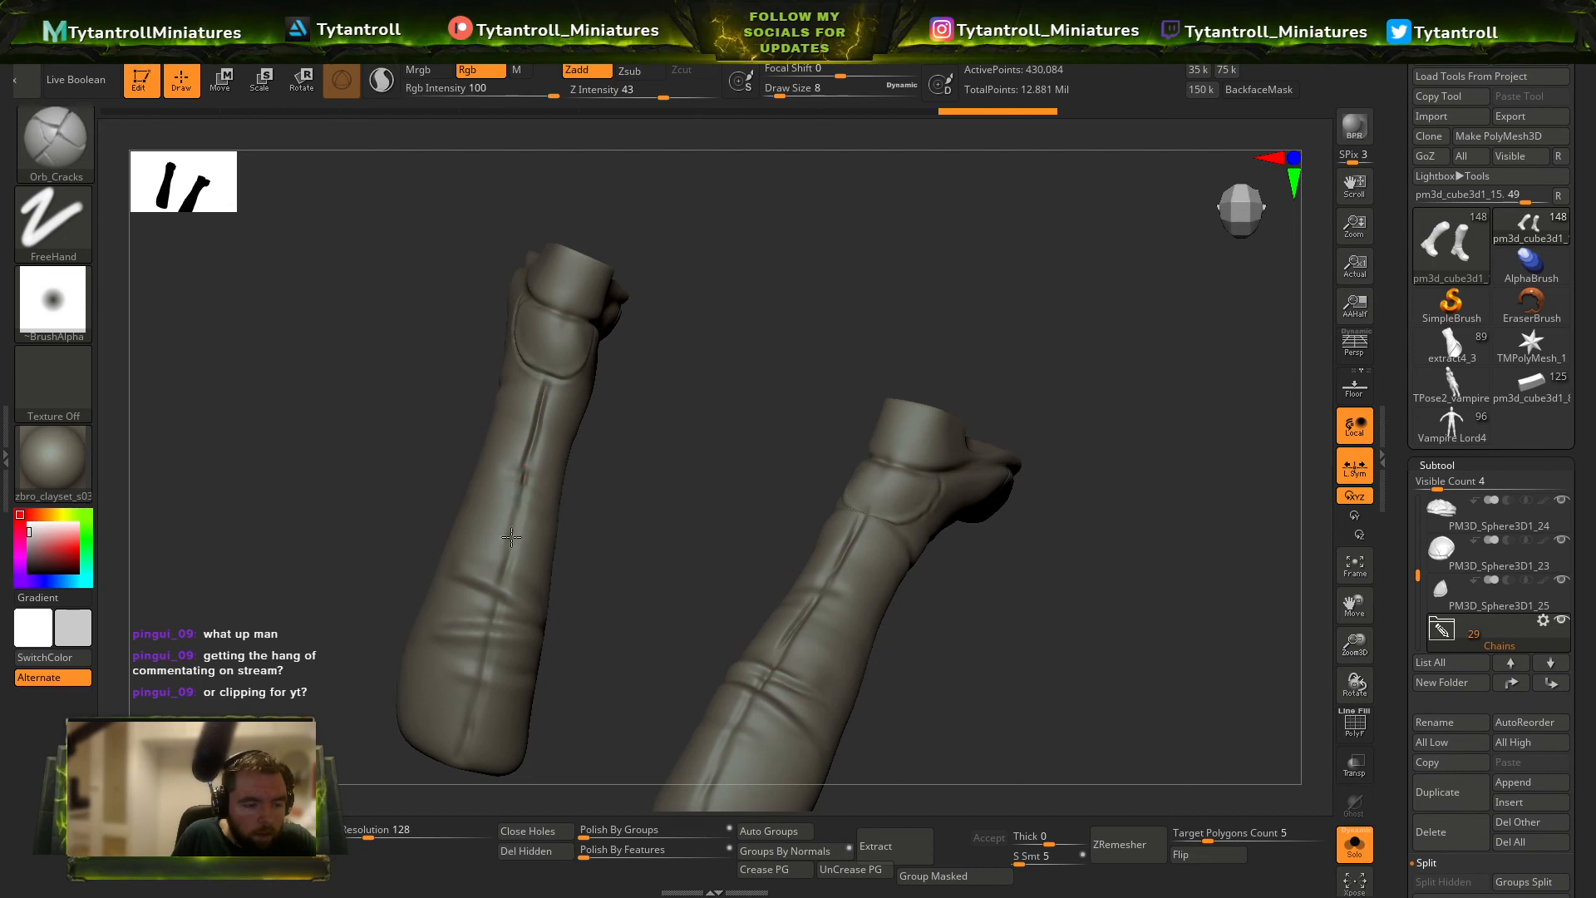
Carve the long seam down the back of the first boot, undoing and redrawing the rough strokes.
{"action": "left_click_drag", "start_coordinate": [511, 537], "coordinate": [459, 794]}
{"action": "key", "text": "ctrl+z"}
{"action": "key", "text": "ctrl+z"}
{"action": "left_click_drag", "start_coordinate": [533, 470], "coordinate": [442, 800]}
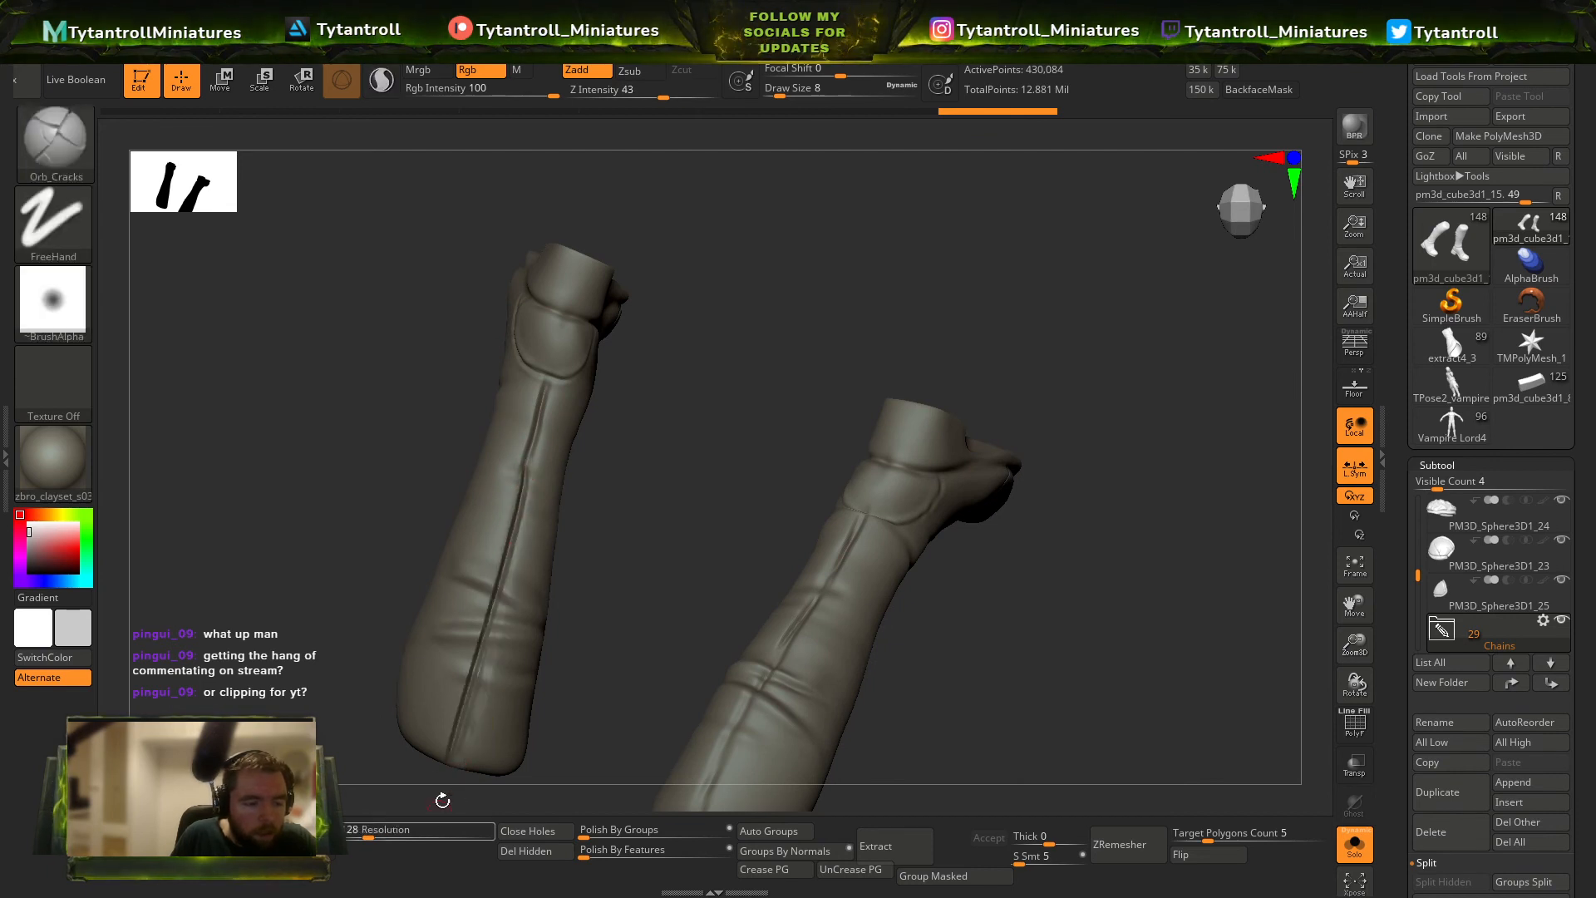
Carve the matching long seam down the back of the second boot, undoing the faulty stroke.
{"action": "right_click_drag", "start_coordinate": [763, 540], "coordinate": [812, 346]}
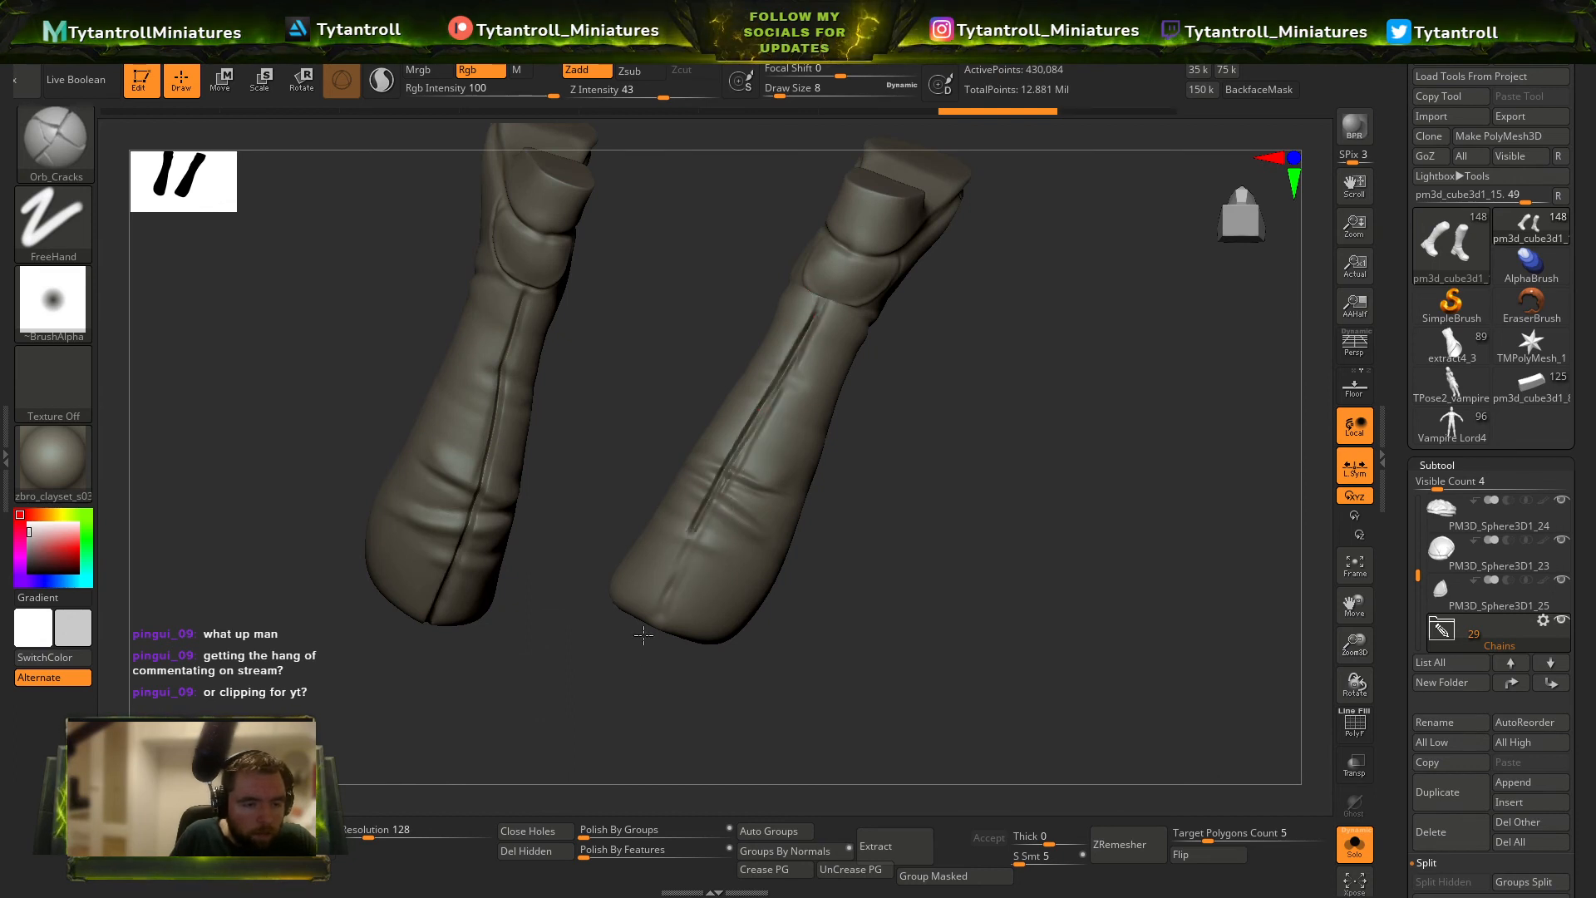
{"action": "key", "text": "ctrl+z"}
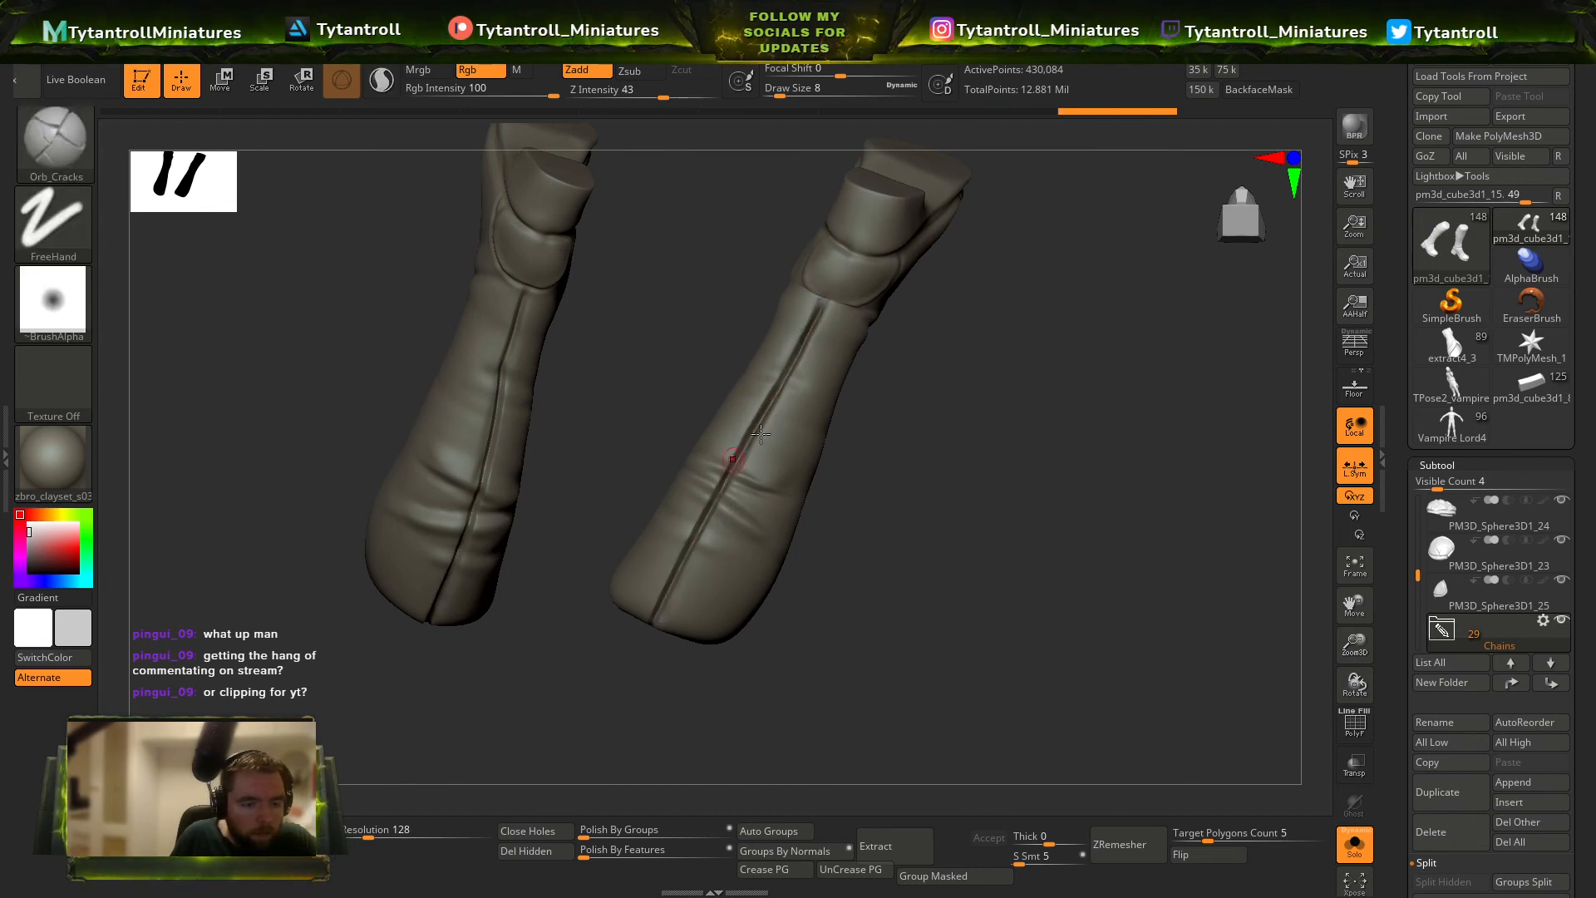
Carve the heel panel outlines on both boots with Orb_Cracks, and bring the whole miniature back into view.
{"action": "right_click_drag", "start_coordinate": [977, 429], "coordinate": [841, 389]}
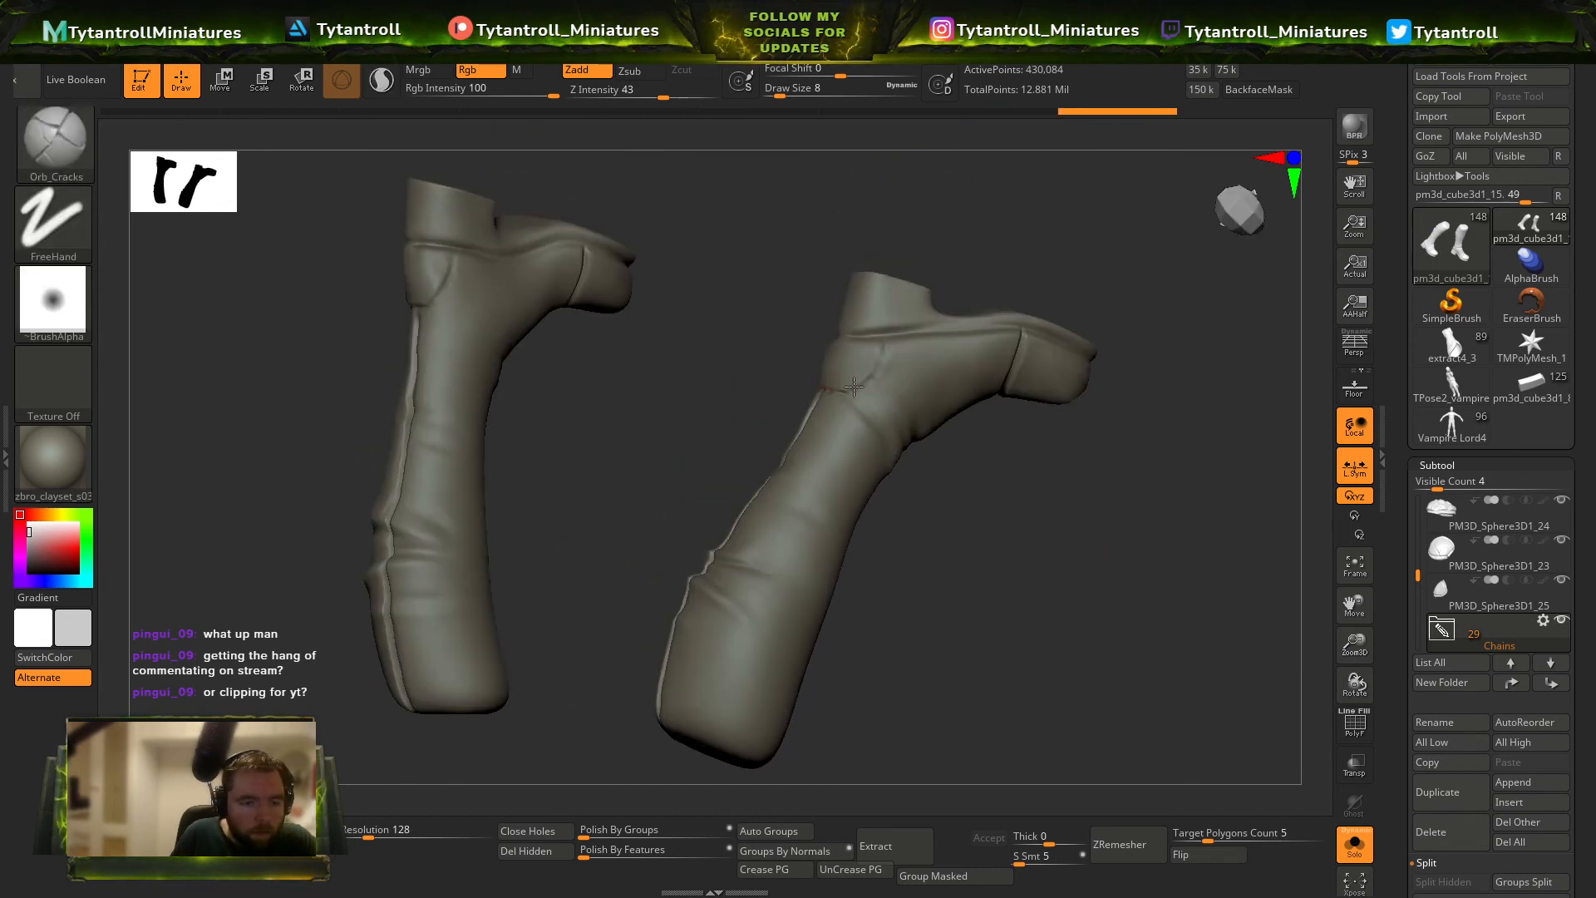
{"action": "right_click_drag", "start_coordinate": [954, 251], "coordinate": [787, 343]}
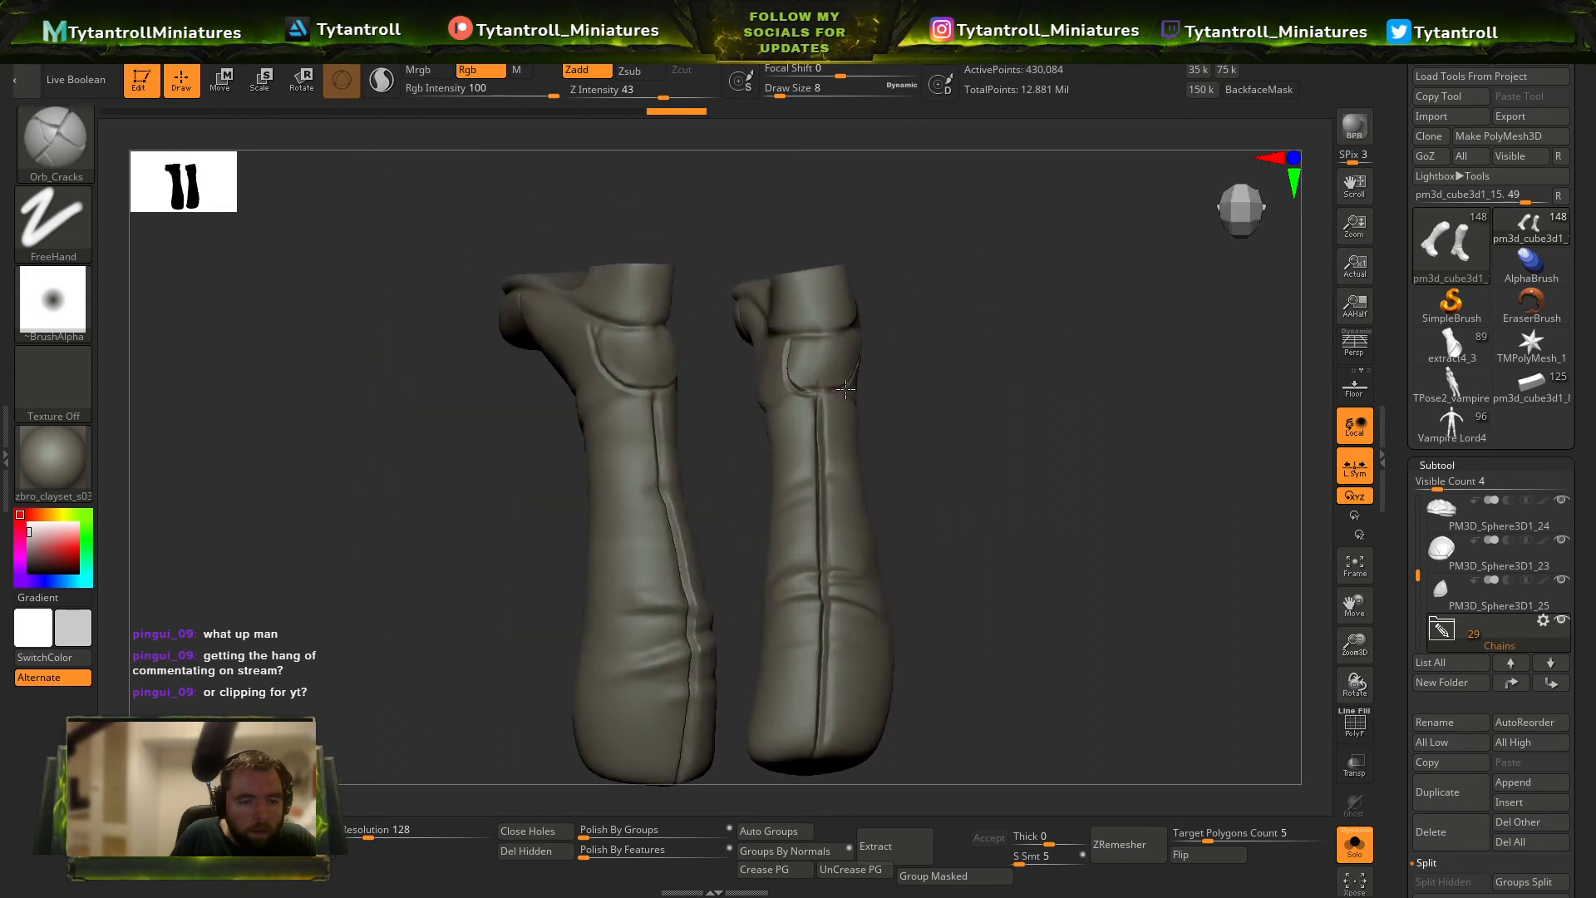
{"action": "right_click_drag", "start_coordinate": [845, 388], "coordinate": [1322, 647]}
{"action": "left_click", "coordinate": [1342, 828]}
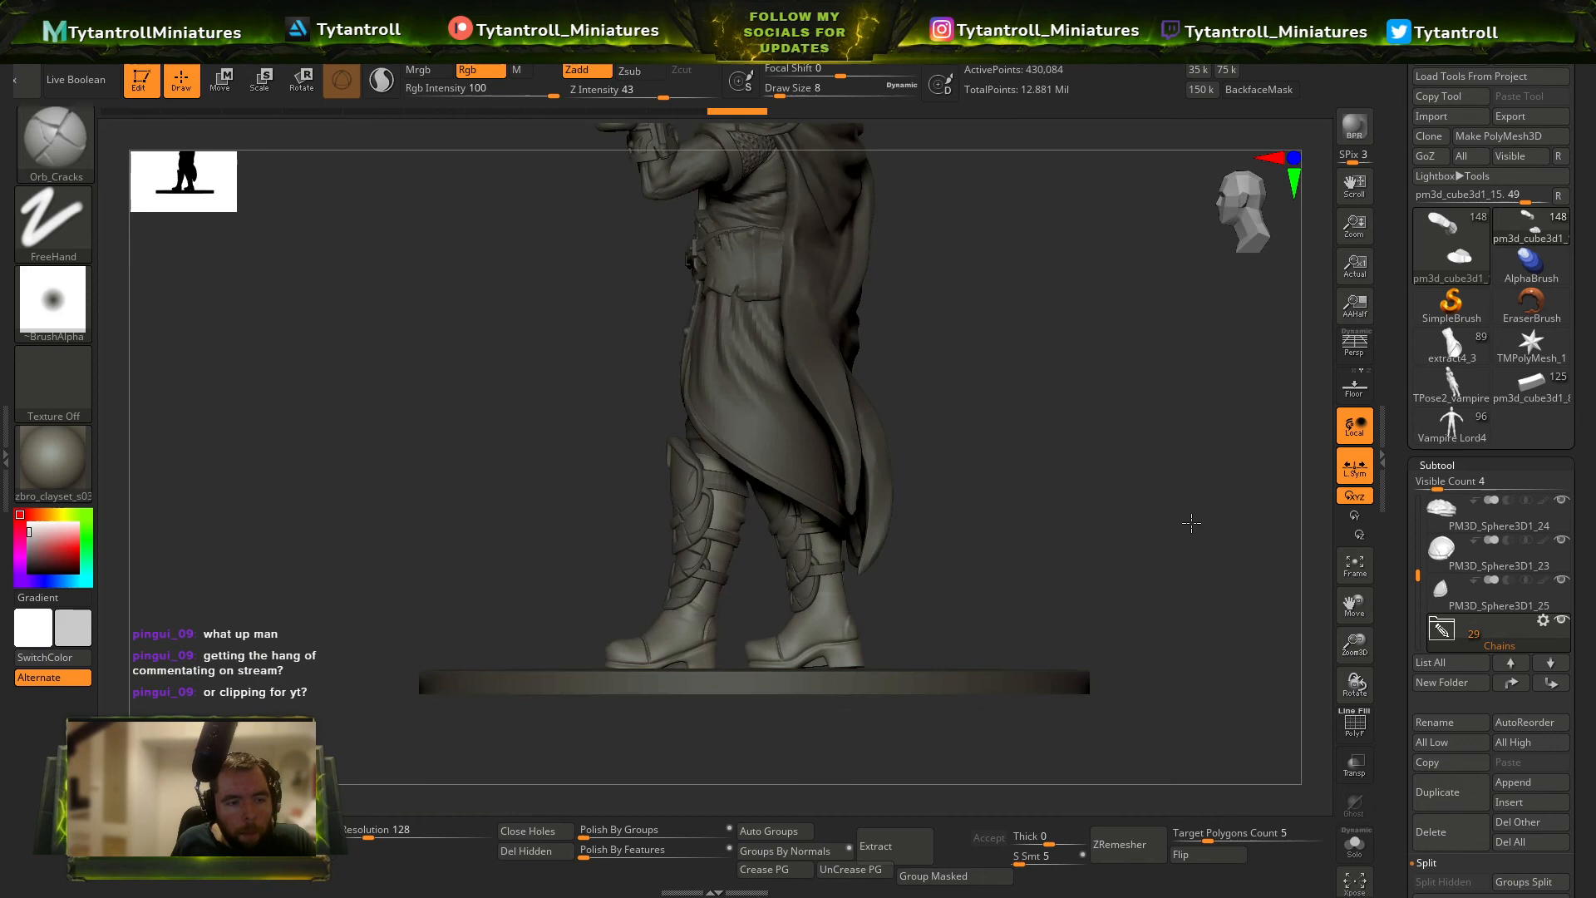
Carve soft folds into the coat's skirt with the DamStandard brush at Z Intensity 10 and a draw size of about 50.
{"action": "right_click_drag", "start_coordinate": [1192, 523], "coordinate": [1164, 444]}
{"action": "left_click", "coordinate": [858, 339], "text": "alt"}
{"action": "key", "text": "b"}
{"action": "key", "text": "d"}
{"action": "key", "text": "s"}
{"action": "key", "text": "s"}
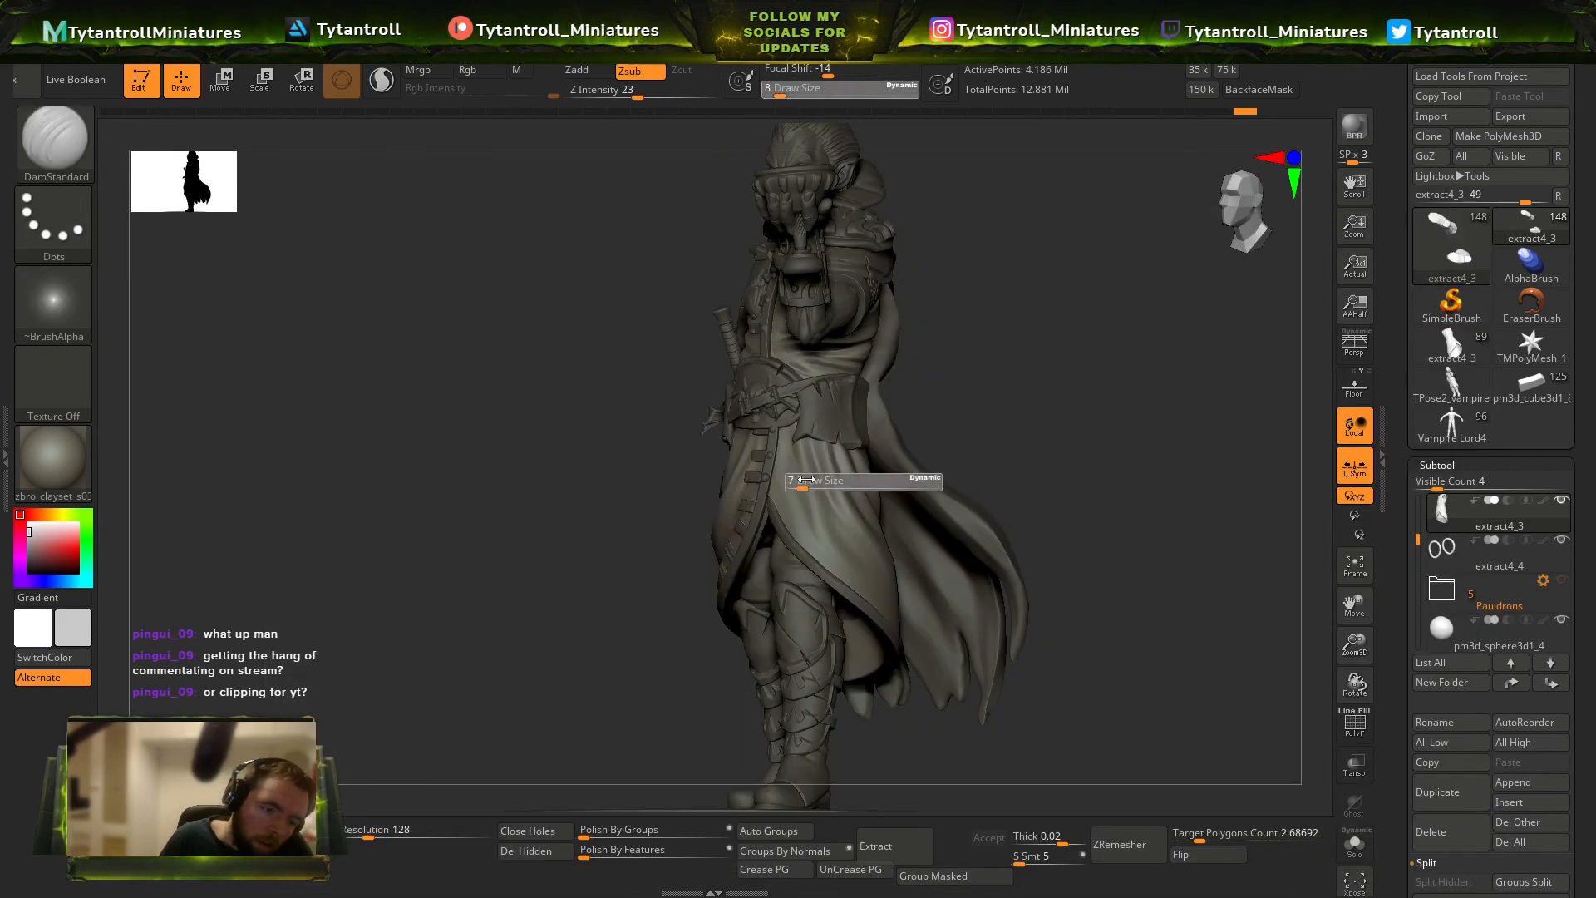
{"action": "right_click_drag", "start_coordinate": [921, 463], "coordinate": [767, 251]}
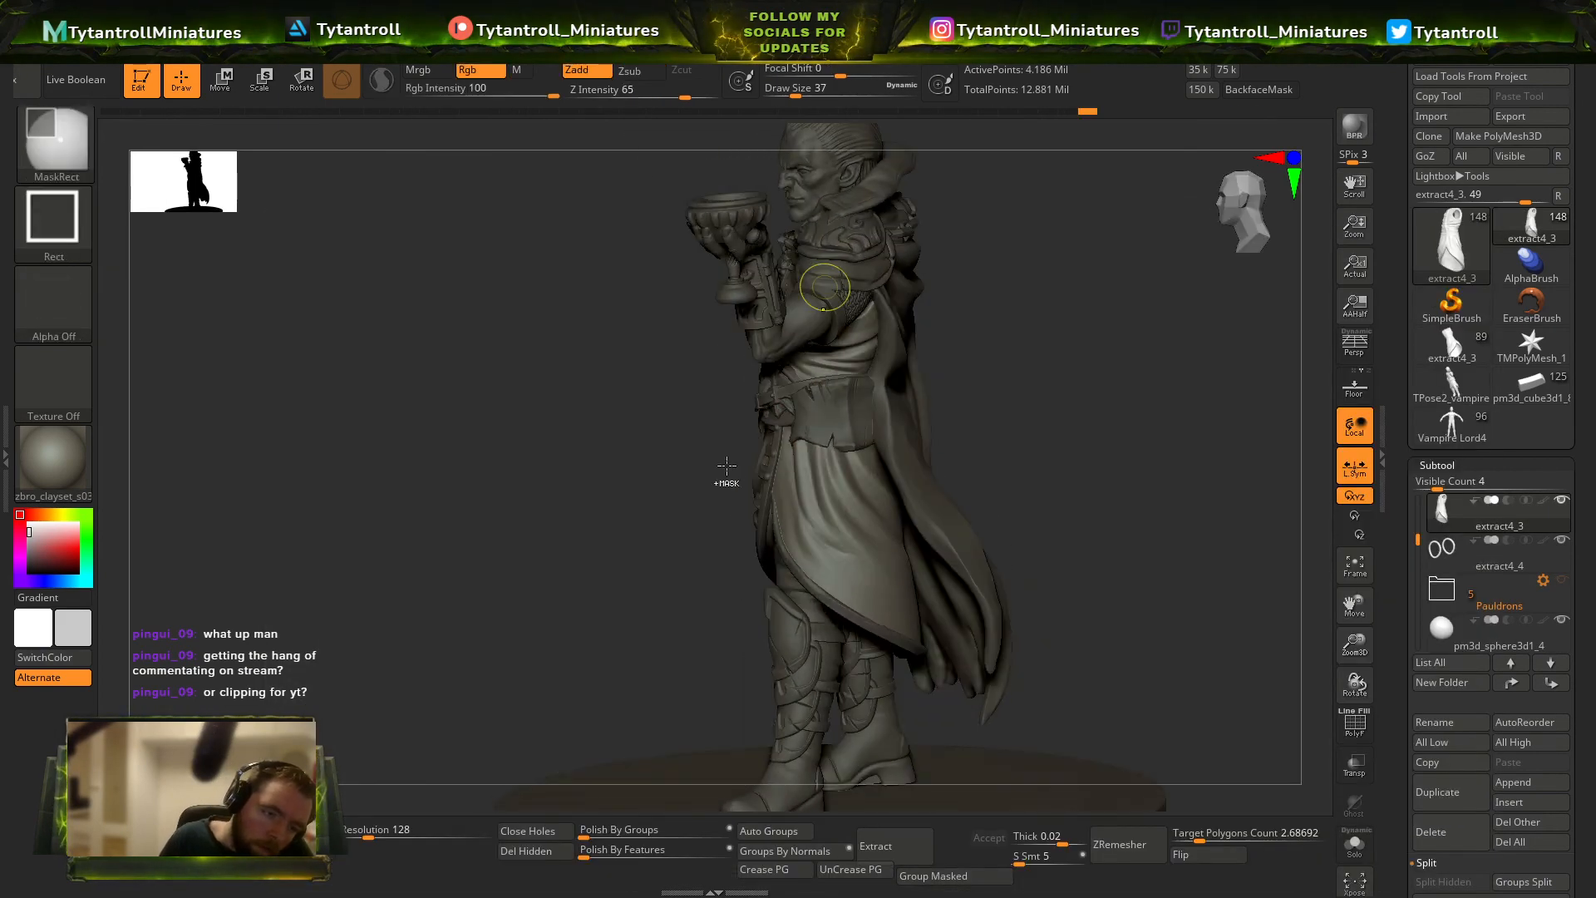
{"action": "left_click_drag", "start_coordinate": [625, 88], "coordinate": [612, 88]}
{"action": "mouse_move", "coordinate": [807, 332]}
{"action": "right_mouse_down"}
{"action": "mouse_move", "coordinate": [937, 338]}
{"action": "mouse_move", "coordinate": [902, 349]}
{"action": "right_mouse_up"}
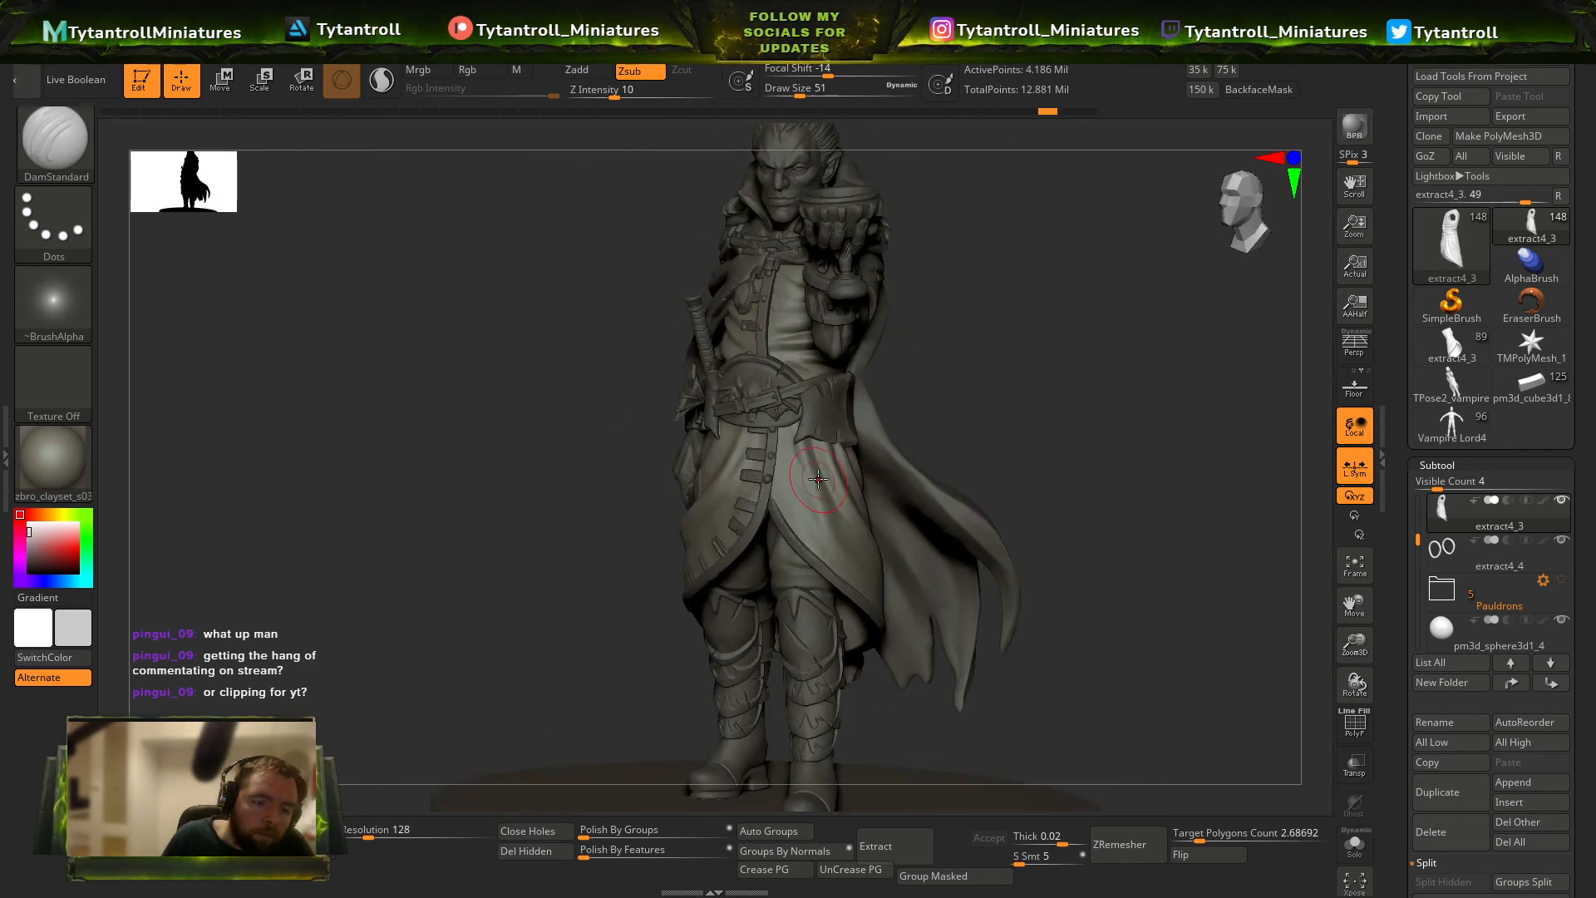
{"action": "mouse_move", "coordinate": [834, 532]}
{"action": "right_mouse_down"}
{"action": "mouse_move", "coordinate": [799, 503]}
{"action": "mouse_move", "coordinate": [786, 532]}
{"action": "mouse_move", "coordinate": [723, 519]}
{"action": "right_mouse_up"}
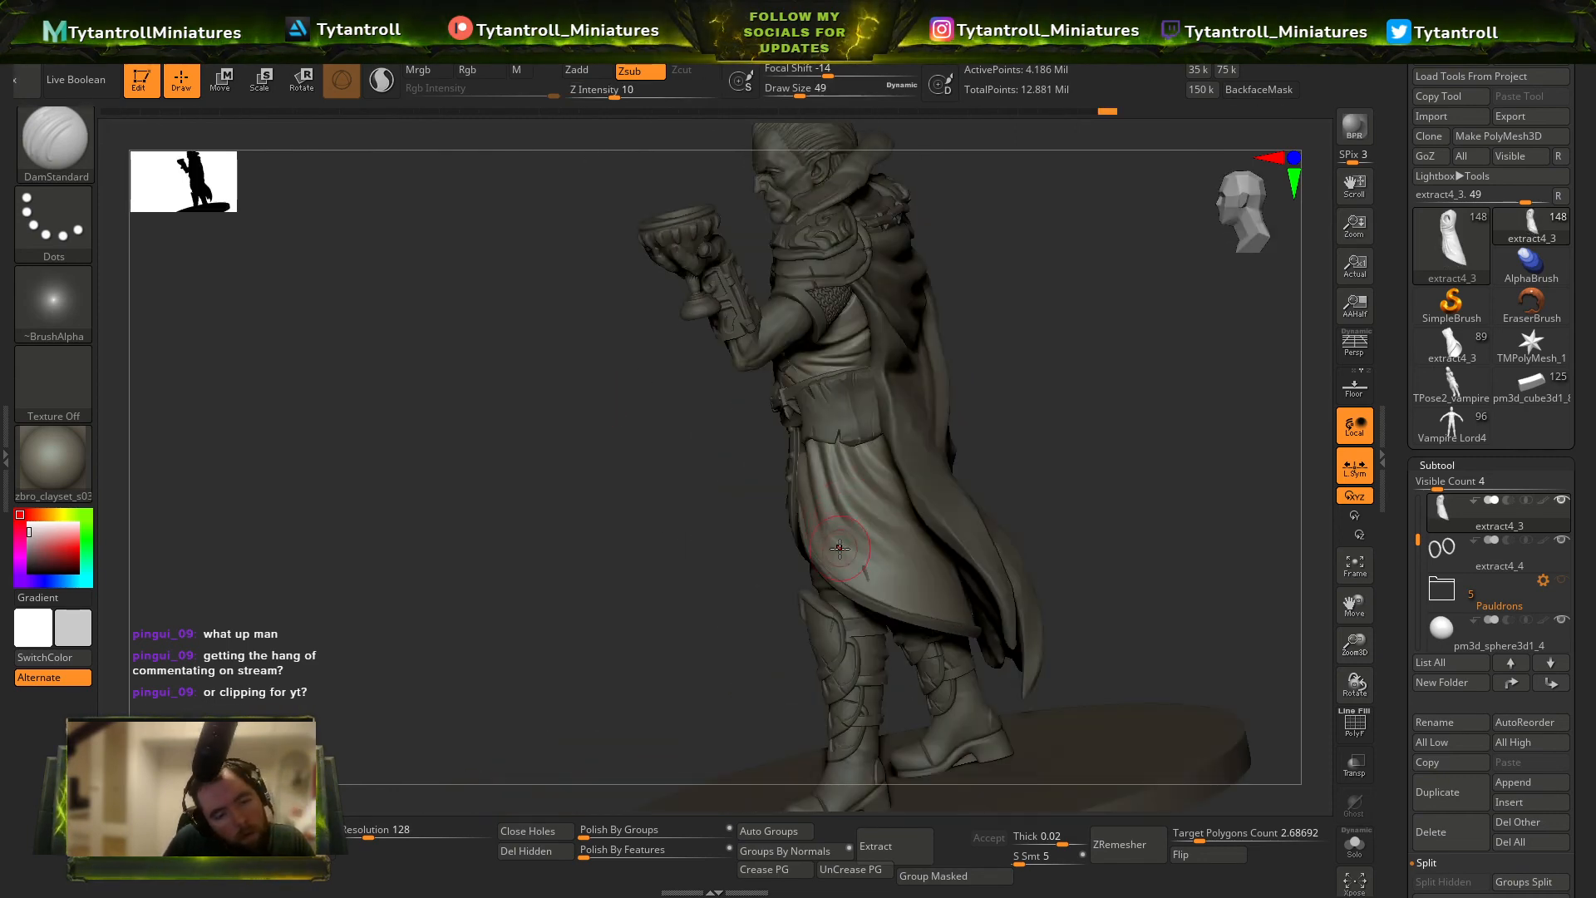
{"action": "left_click_drag", "start_coordinate": [835, 524], "coordinate": [862, 574], "text": "shift"}
{"action": "right_click_drag", "start_coordinate": [735, 604], "coordinate": [821, 509]}
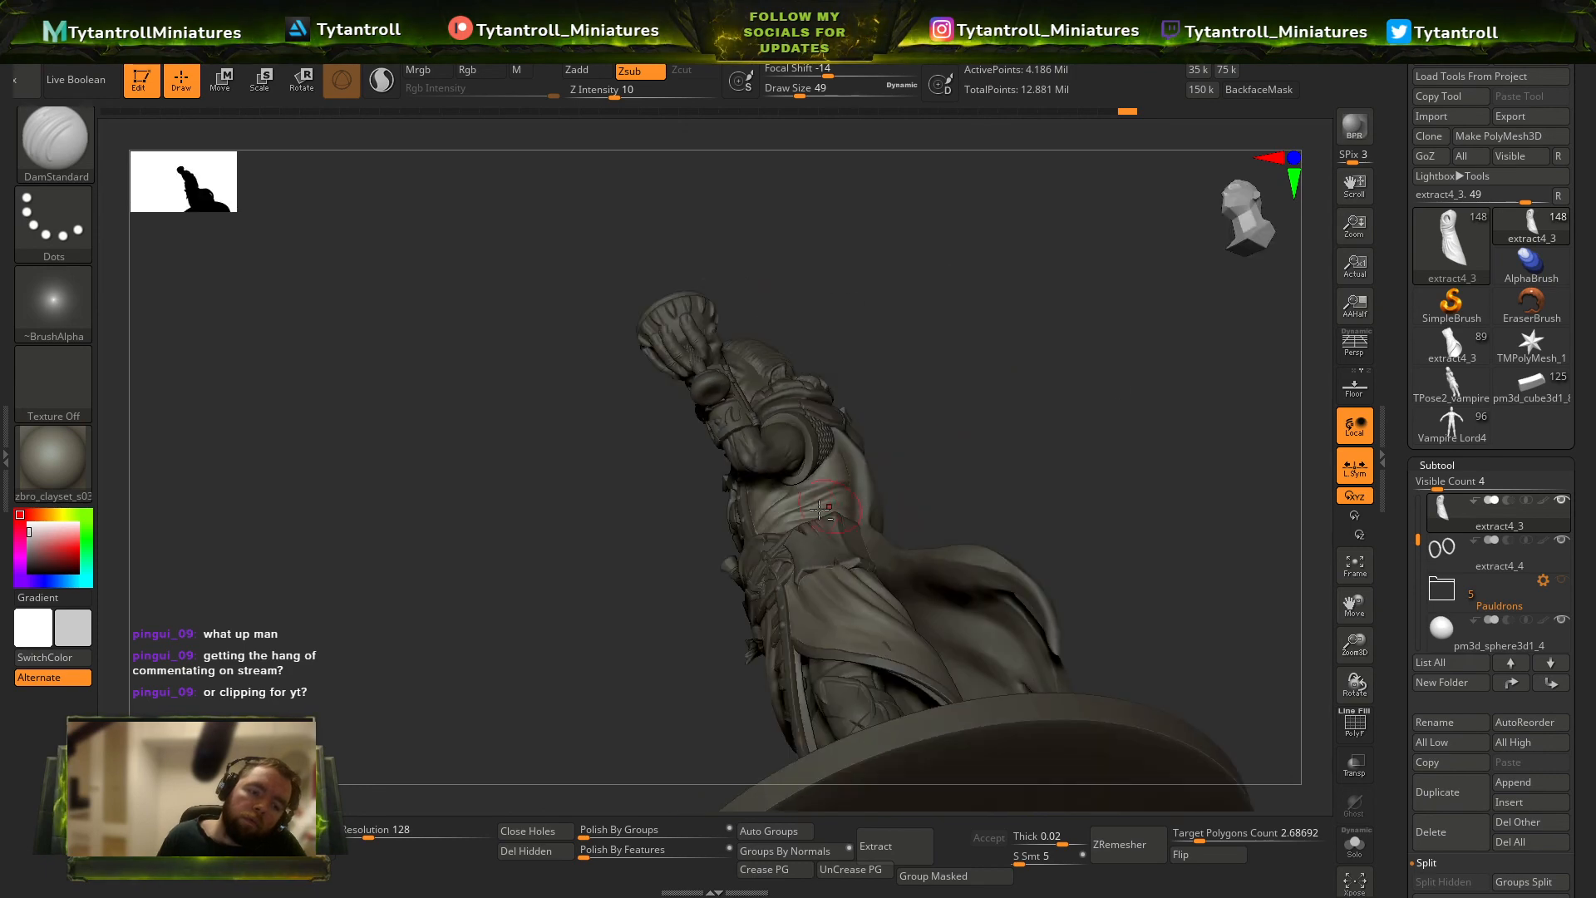
Adjust the coat's silhouette around the waist with the Move brush at draw size 128.
{"action": "right_click_drag", "start_coordinate": [898, 446], "coordinate": [798, 482]}
{"action": "key", "text": "b"}
{"action": "key", "text": "m"}
{"action": "key", "text": "v"}
{"action": "key", "text": "s"}
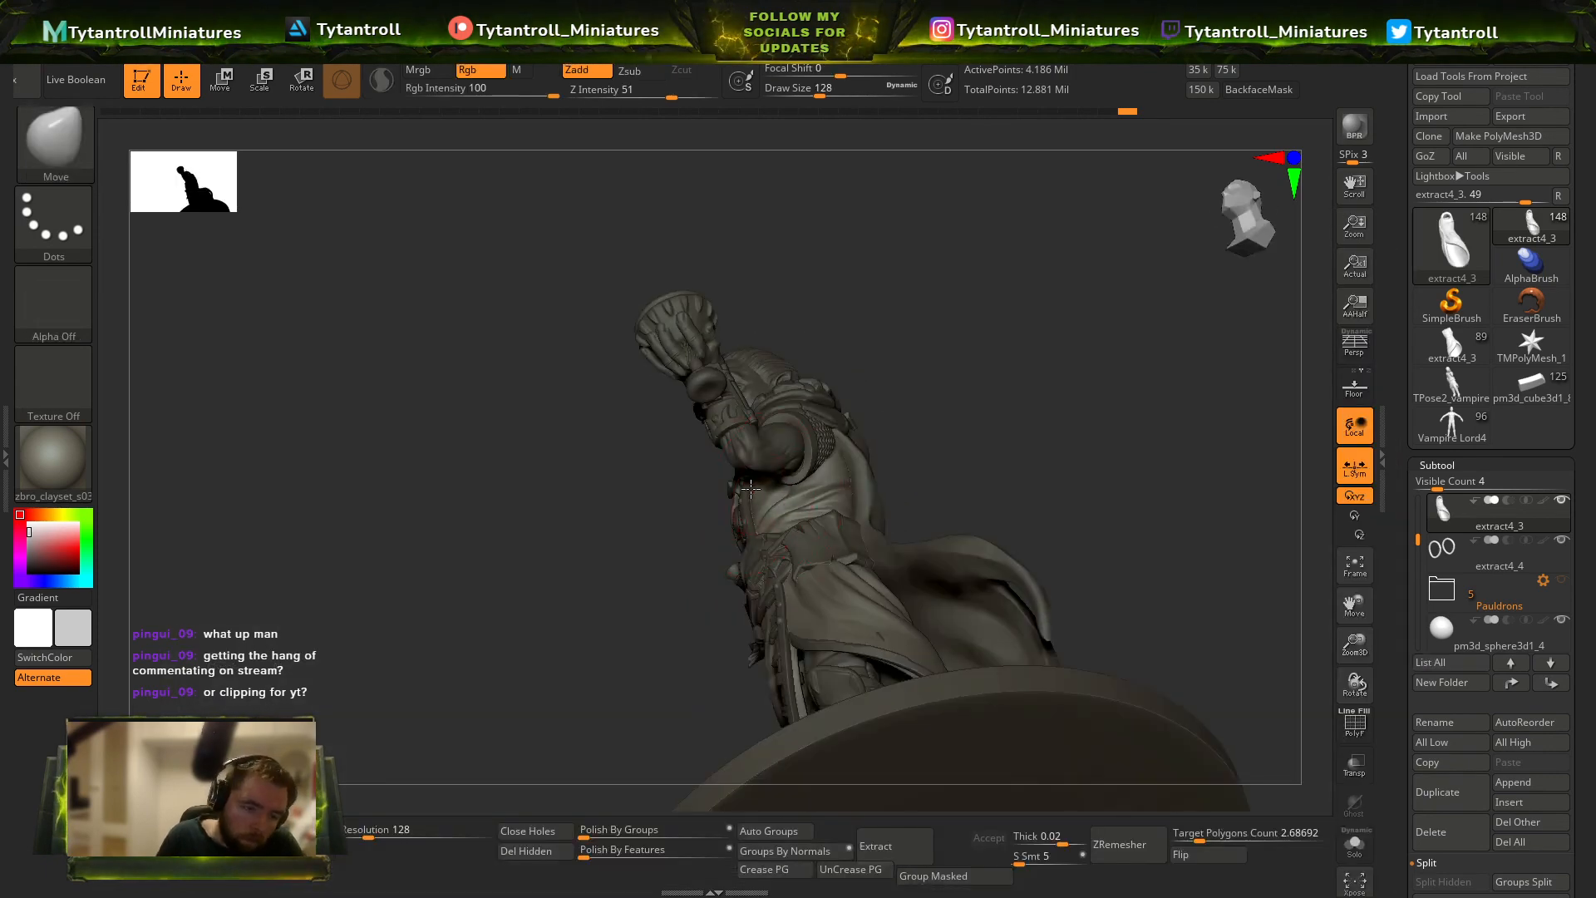
Refine the coat's front at the chest and waist with the Move brush at draw size 101.
{"action": "mouse_move", "coordinate": [630, 590]}
{"action": "left_mouse_down"}
{"action": "mouse_move", "coordinate": [873, 427]}
{"action": "mouse_move", "coordinate": [776, 540]}
{"action": "left_mouse_up"}
{"action": "key", "text": "b"}
{"action": "key", "text": "m"}
{"action": "key", "text": "v"}
{"action": "key", "text": "s"}
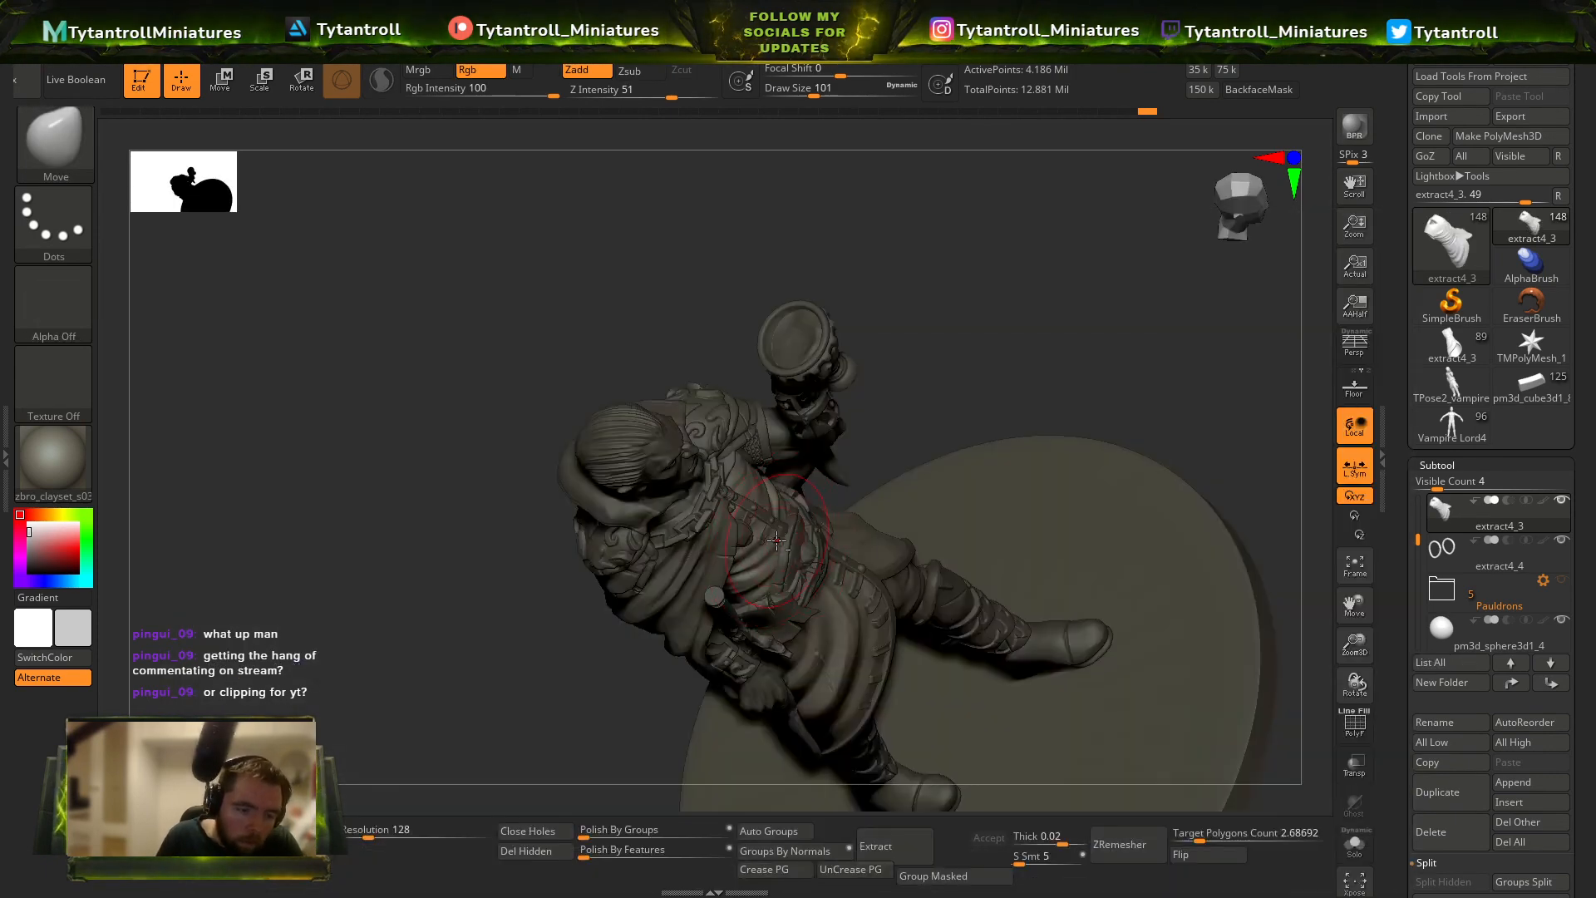
{"action": "left_click_drag", "start_coordinate": [928, 374], "coordinate": [774, 546]}
{"action": "mouse_move", "coordinate": [703, 663]}
{"action": "left_mouse_down"}
{"action": "mouse_move", "coordinate": [768, 552]}
{"action": "mouse_move", "coordinate": [587, 624]}
{"action": "mouse_move", "coordinate": [1158, 488]}
{"action": "mouse_move", "coordinate": [1204, 452]}
{"action": "left_mouse_up"}
{"action": "right_click_drag", "start_coordinate": [1204, 452], "coordinate": [815, 446], "text": "ctrl"}
{"action": "left_click", "coordinate": [814, 543], "text": "alt"}
{"action": "mouse_move", "coordinate": [814, 543]}
{"action": "right_mouse_down", "text": "alt"}
{"action": "mouse_move", "coordinate": [1104, 773]}
{"action": "mouse_move", "coordinate": [1164, 749]}
{"action": "mouse_move", "coordinate": [1094, 563]}
{"action": "mouse_move", "coordinate": [1128, 602]}
{"action": "mouse_move", "coordinate": [968, 597]}
{"action": "mouse_move", "coordinate": [998, 540]}
{"action": "mouse_move", "coordinate": [1059, 489]}
{"action": "mouse_move", "coordinate": [869, 431]}
{"action": "right_mouse_up", "text": "alt"}
Carve soft creases around the boots' ankles with the Orb_Cracks brush at Z Intensity 15 and draw size 31.
{"action": "key", "text": "b"}
{"action": "key", "text": "o"}
{"action": "key", "text": "c"}
{"action": "key", "text": "s"}
{"action": "left_click", "coordinate": [943, 599]}
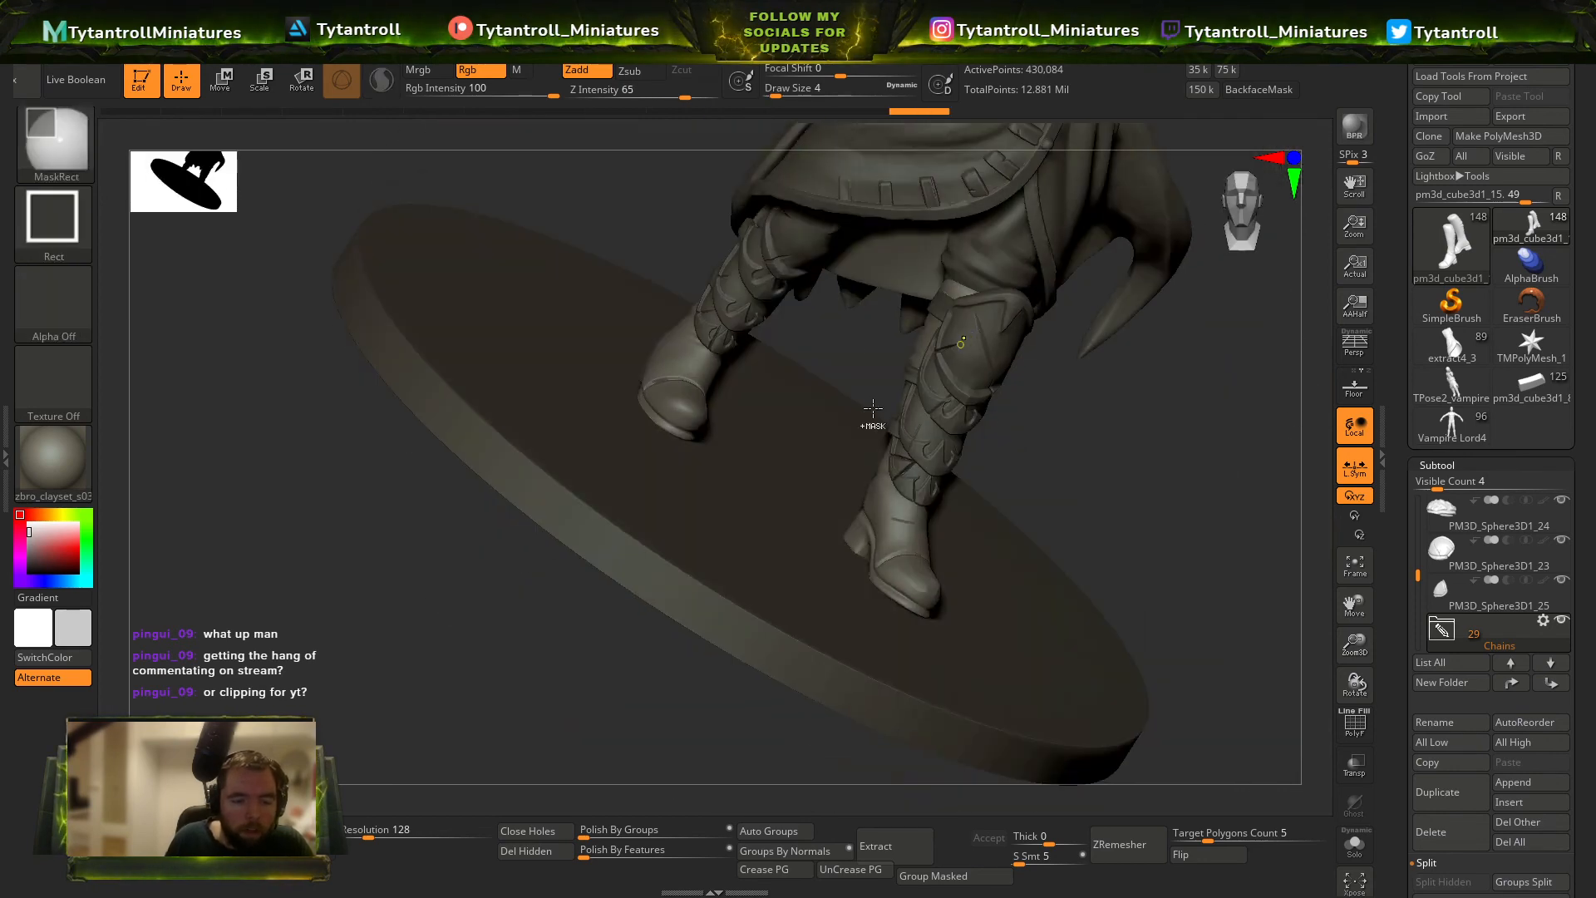
{"action": "right_click_drag", "start_coordinate": [1129, 504], "coordinate": [1006, 512]}
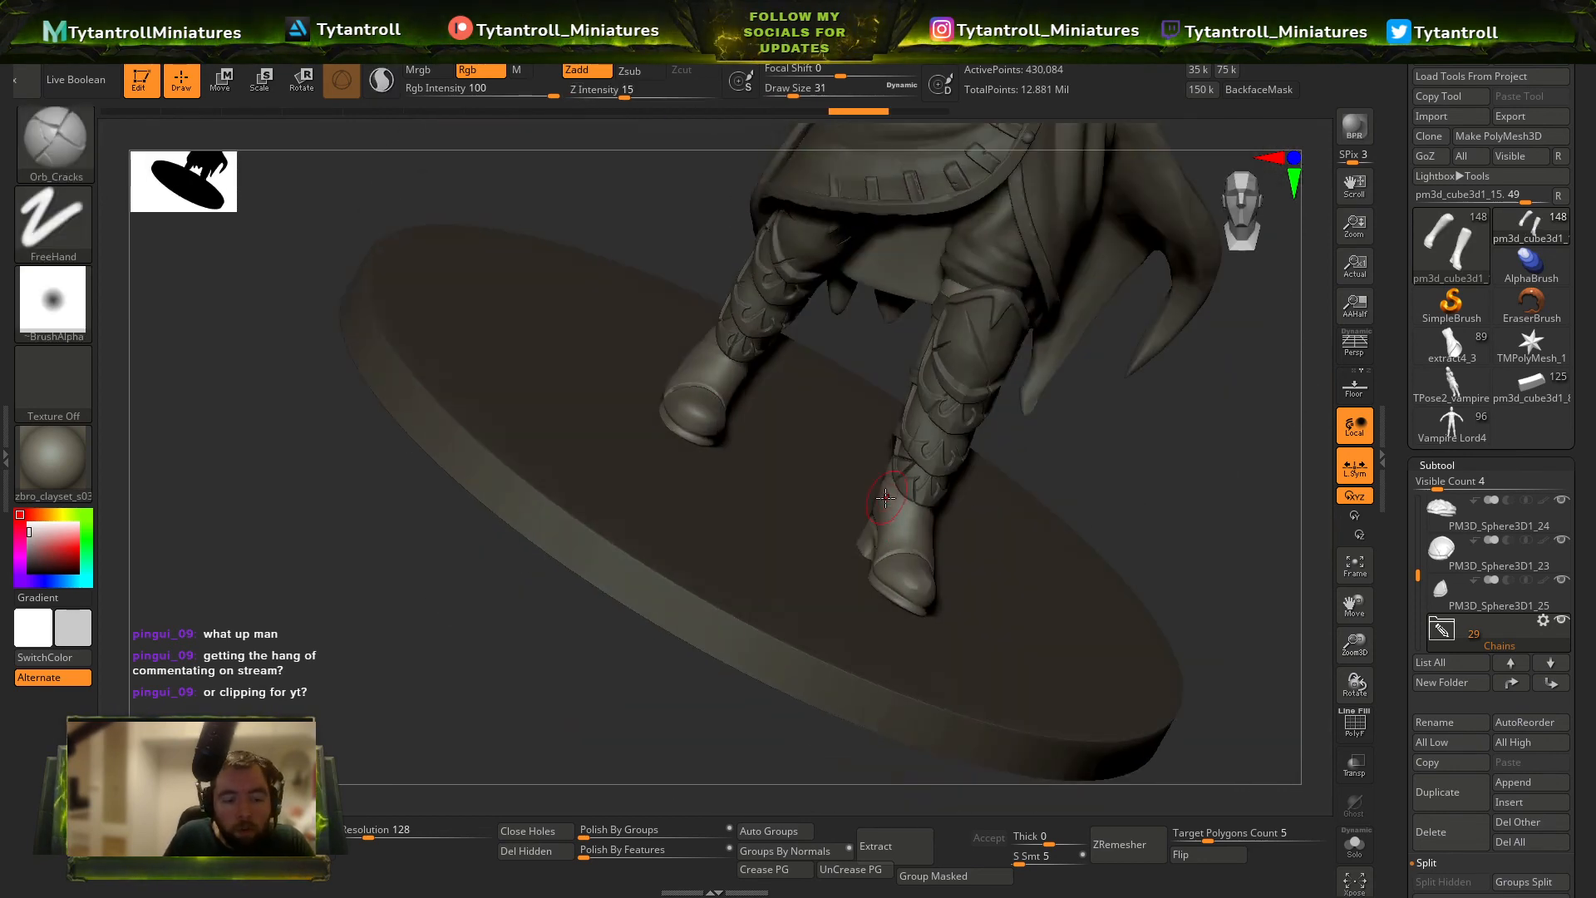
{"action": "right_click_drag", "start_coordinate": [885, 497], "coordinate": [1035, 435]}
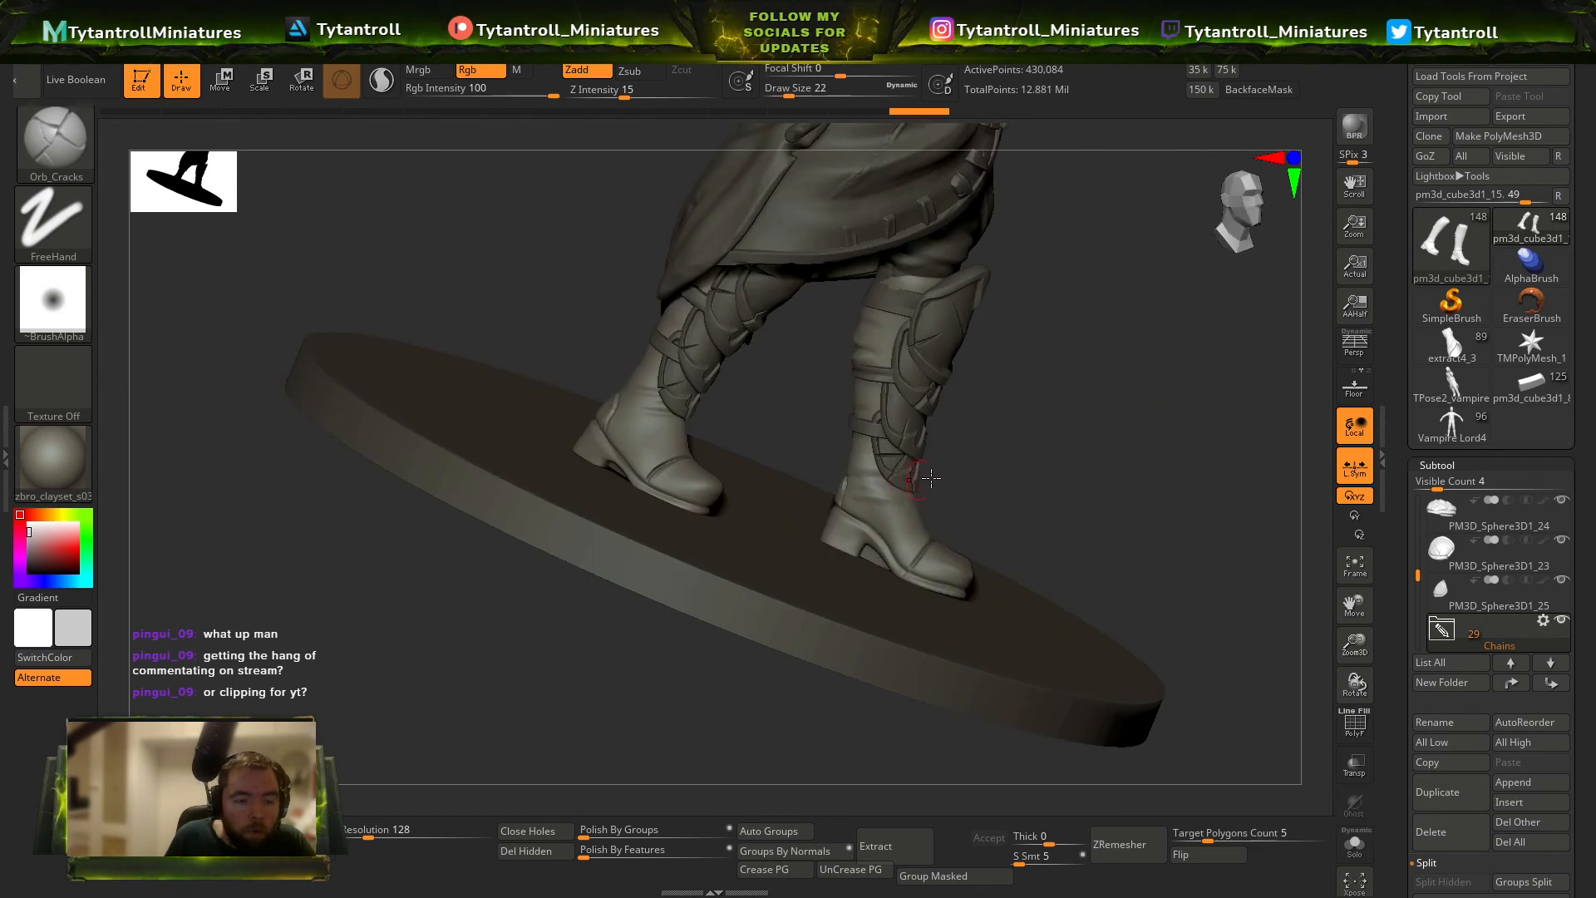
Add finer creases to the ankles and shafts of the boots with Orb_Cracks at a draw size of about 22.
{"action": "right_click_drag", "start_coordinate": [931, 478], "coordinate": [873, 503]}
{"action": "mouse_move", "coordinate": [983, 487]}
{"action": "right_mouse_down"}
{"action": "mouse_move", "coordinate": [1084, 474]}
{"action": "mouse_move", "coordinate": [1031, 449]}
{"action": "right_mouse_up"}
{"action": "key", "text": "s"}
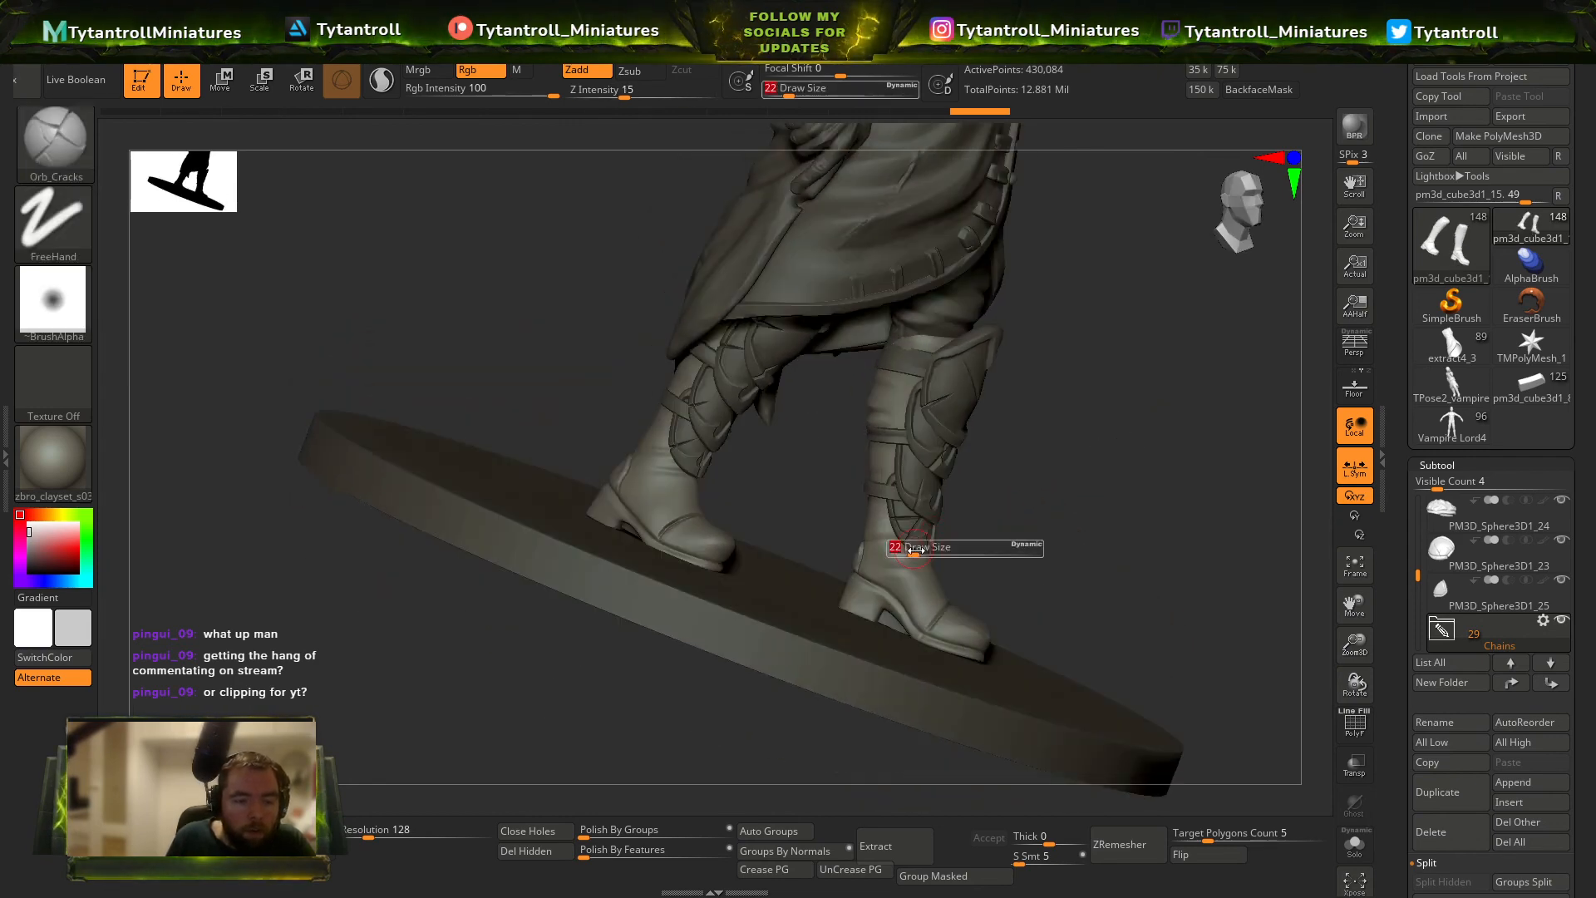
{"action": "left_click_drag", "start_coordinate": [915, 550], "coordinate": [917, 549]}
{"action": "right_click_drag", "start_coordinate": [1065, 413], "coordinate": [912, 268]}
{"action": "mouse_move", "coordinate": [928, 359]}
{"action": "right_mouse_down"}
{"action": "mouse_move", "coordinate": [1022, 310]}
{"action": "mouse_move", "coordinate": [1081, 399]}
{"action": "mouse_move", "coordinate": [1297, 532]}
{"action": "right_mouse_up"}
Isolate the boots, reshape their upper ends around the back seams with the Move brush at draw size 46 to 49, and restore the full view.
{"action": "key", "text": "b"}
{"action": "key", "text": "m"}
{"action": "key", "text": "v"}
{"action": "left_click", "coordinate": [1354, 848]}
{"action": "right_click_drag", "start_coordinate": [1211, 463], "coordinate": [937, 316]}
{"action": "left_click_drag", "start_coordinate": [878, 300], "coordinate": [875, 300]}
{"action": "right_click_drag", "start_coordinate": [875, 300], "coordinate": [882, 313]}
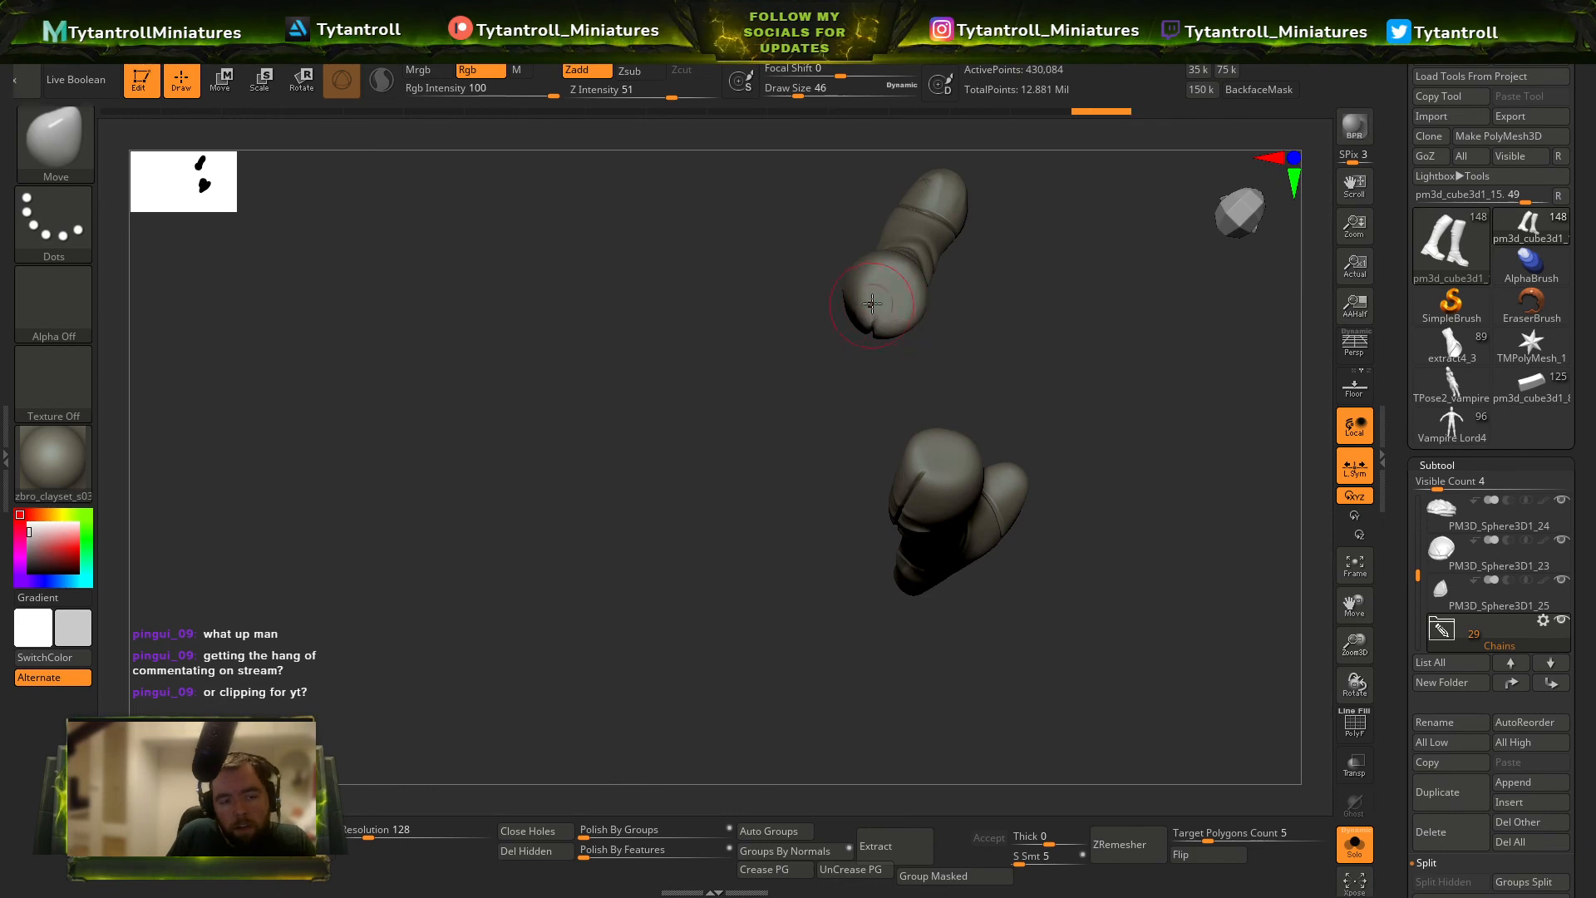
{"action": "right_click_drag", "start_coordinate": [1143, 336], "coordinate": [1140, 404]}
{"action": "key", "text": "s"}
{"action": "left_click_drag", "start_coordinate": [940, 399], "coordinate": [943, 400]}
{"action": "left_click", "coordinate": [1354, 848]}
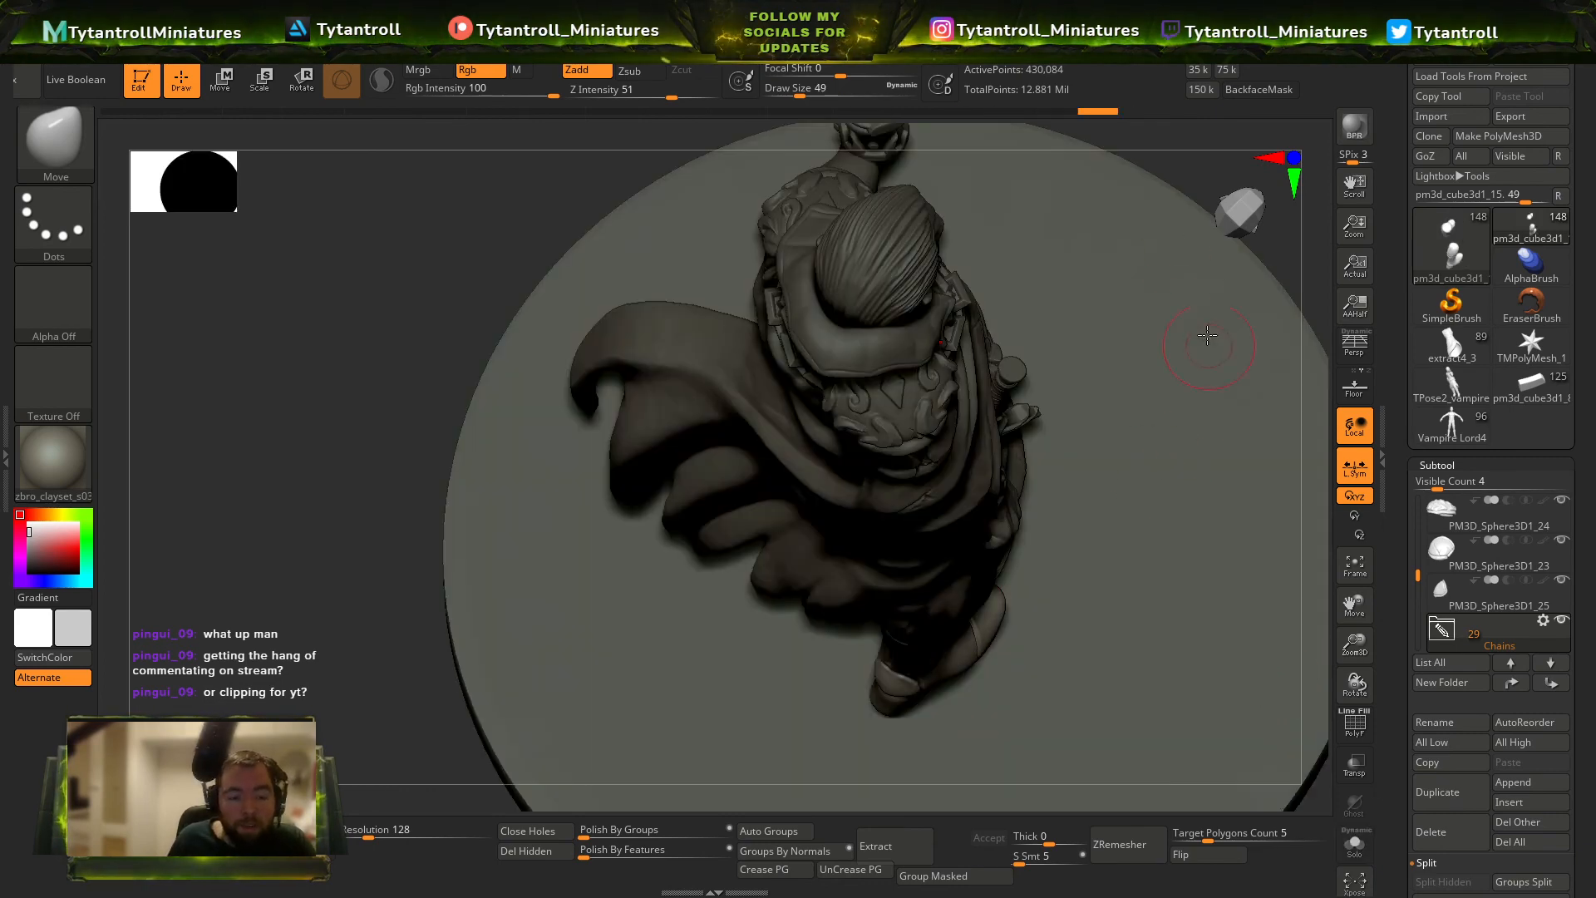
Fit the upper boot straps below the knees with the Move brush at draw sizes 90 and 83.
{"action": "right_click_drag", "start_coordinate": [397, 588], "coordinate": [399, 345]}
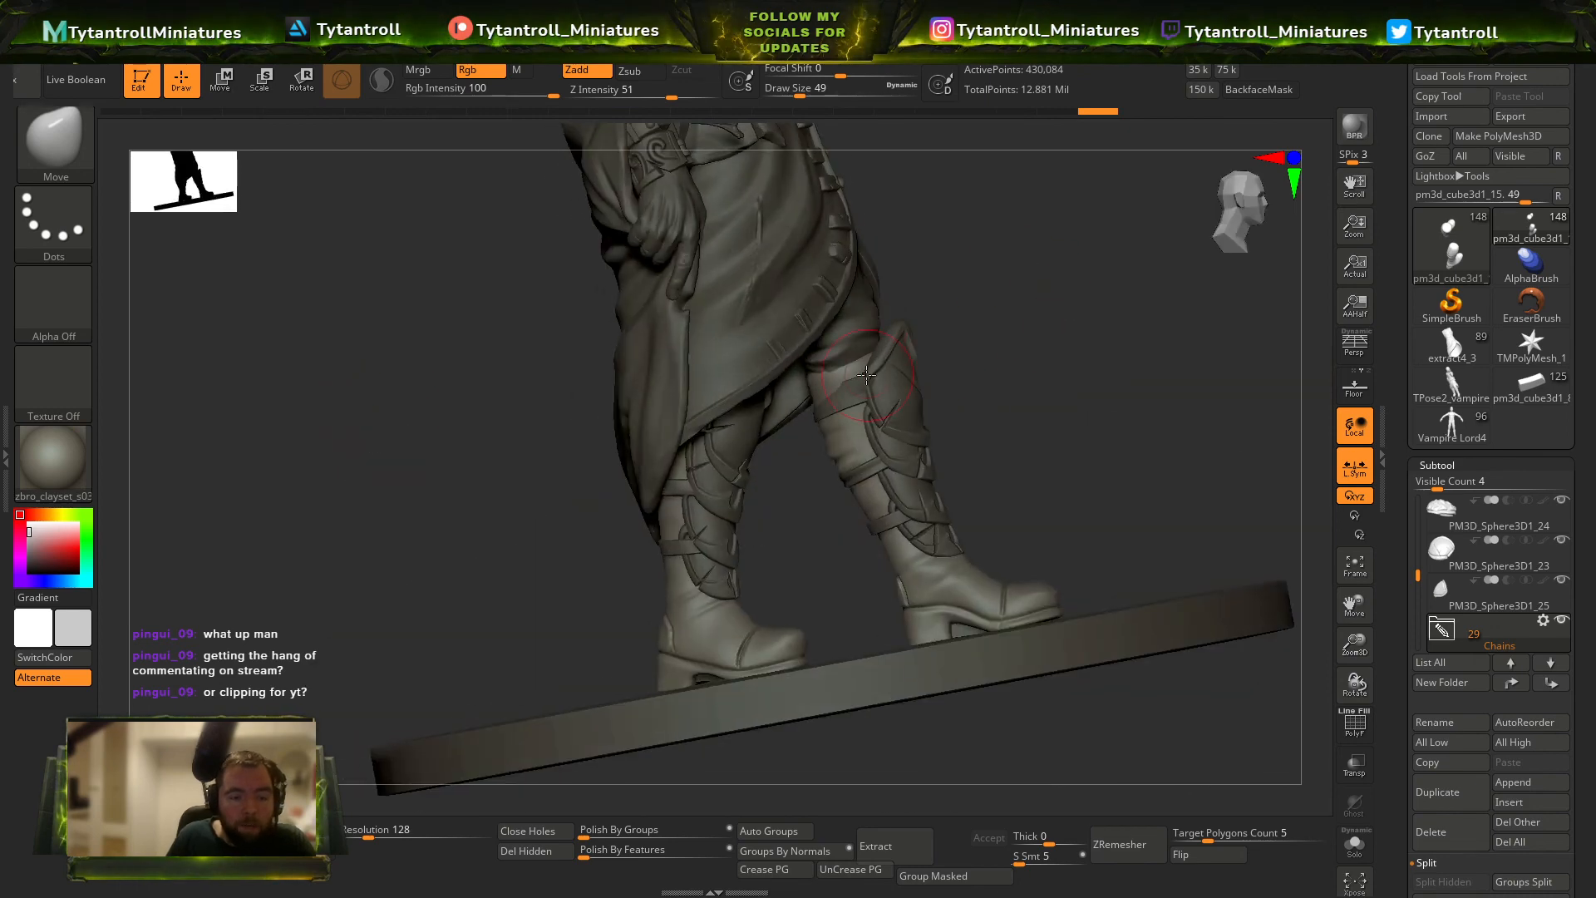
{"action": "left_click", "coordinate": [843, 390], "text": "alt"}
{"action": "key", "text": "b"}
{"action": "key", "text": "m"}
{"action": "key", "text": "v"}
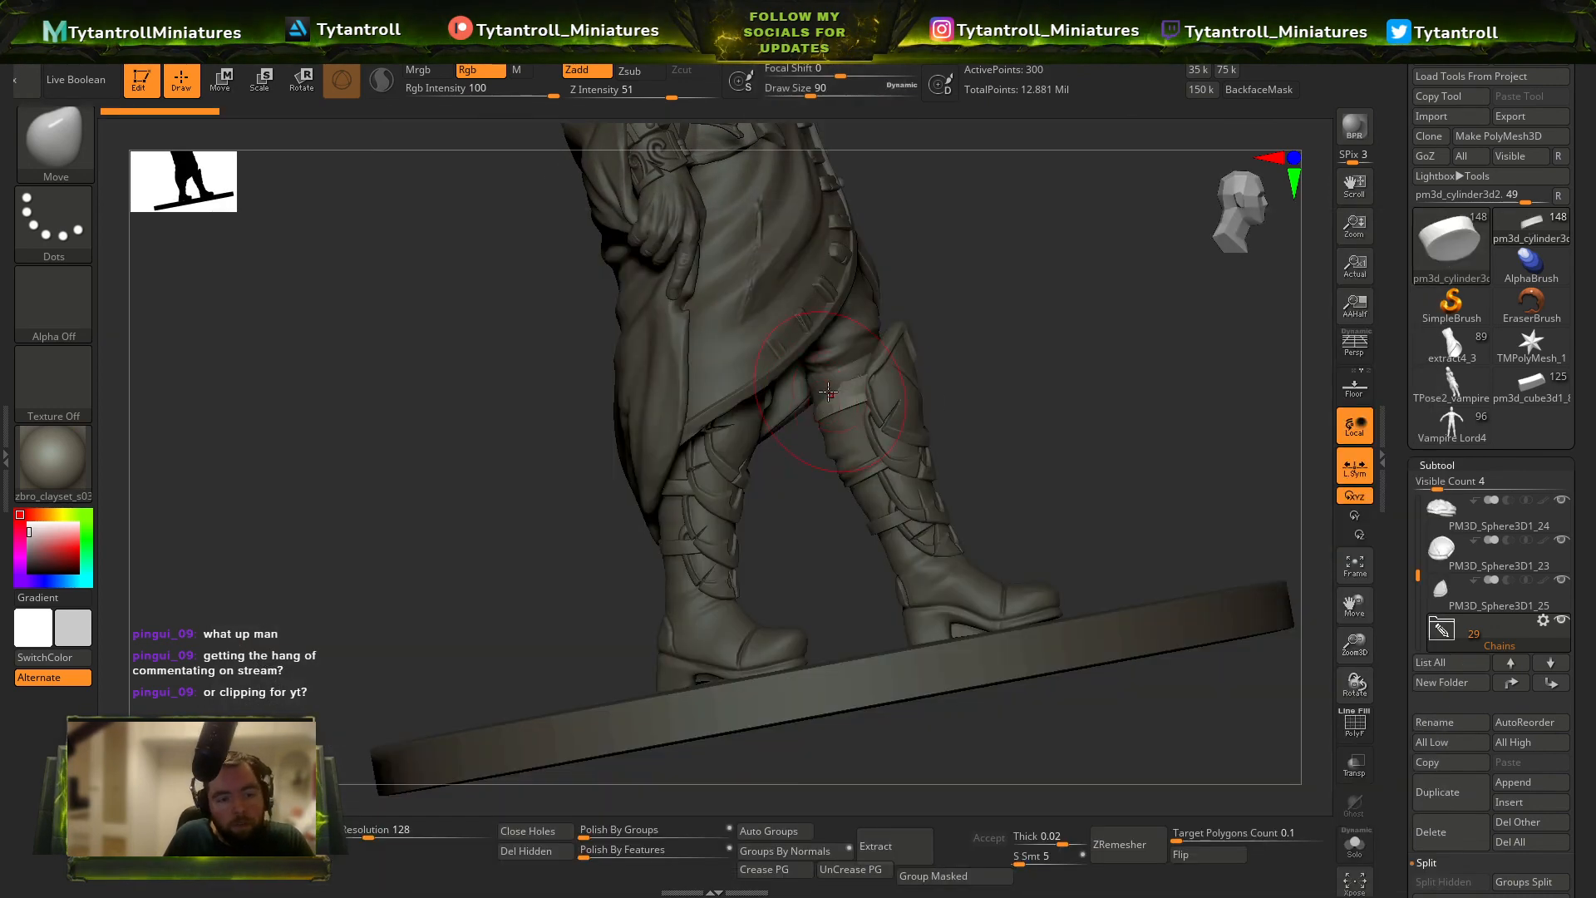
{"action": "mouse_move", "coordinate": [872, 370]}
{"action": "right_mouse_down"}
{"action": "mouse_move", "coordinate": [779, 430]}
{"action": "mouse_move", "coordinate": [897, 413]}
{"action": "mouse_move", "coordinate": [935, 291]}
{"action": "mouse_move", "coordinate": [1136, 416]}
{"action": "mouse_move", "coordinate": [1129, 447]}
{"action": "right_mouse_up"}
{"action": "left_click", "coordinate": [908, 413], "text": "alt"}
{"action": "mouse_move", "coordinate": [993, 418]}
{"action": "right_mouse_down"}
{"action": "mouse_move", "coordinate": [1012, 417]}
{"action": "mouse_move", "coordinate": [778, 453]}
{"action": "right_mouse_up"}
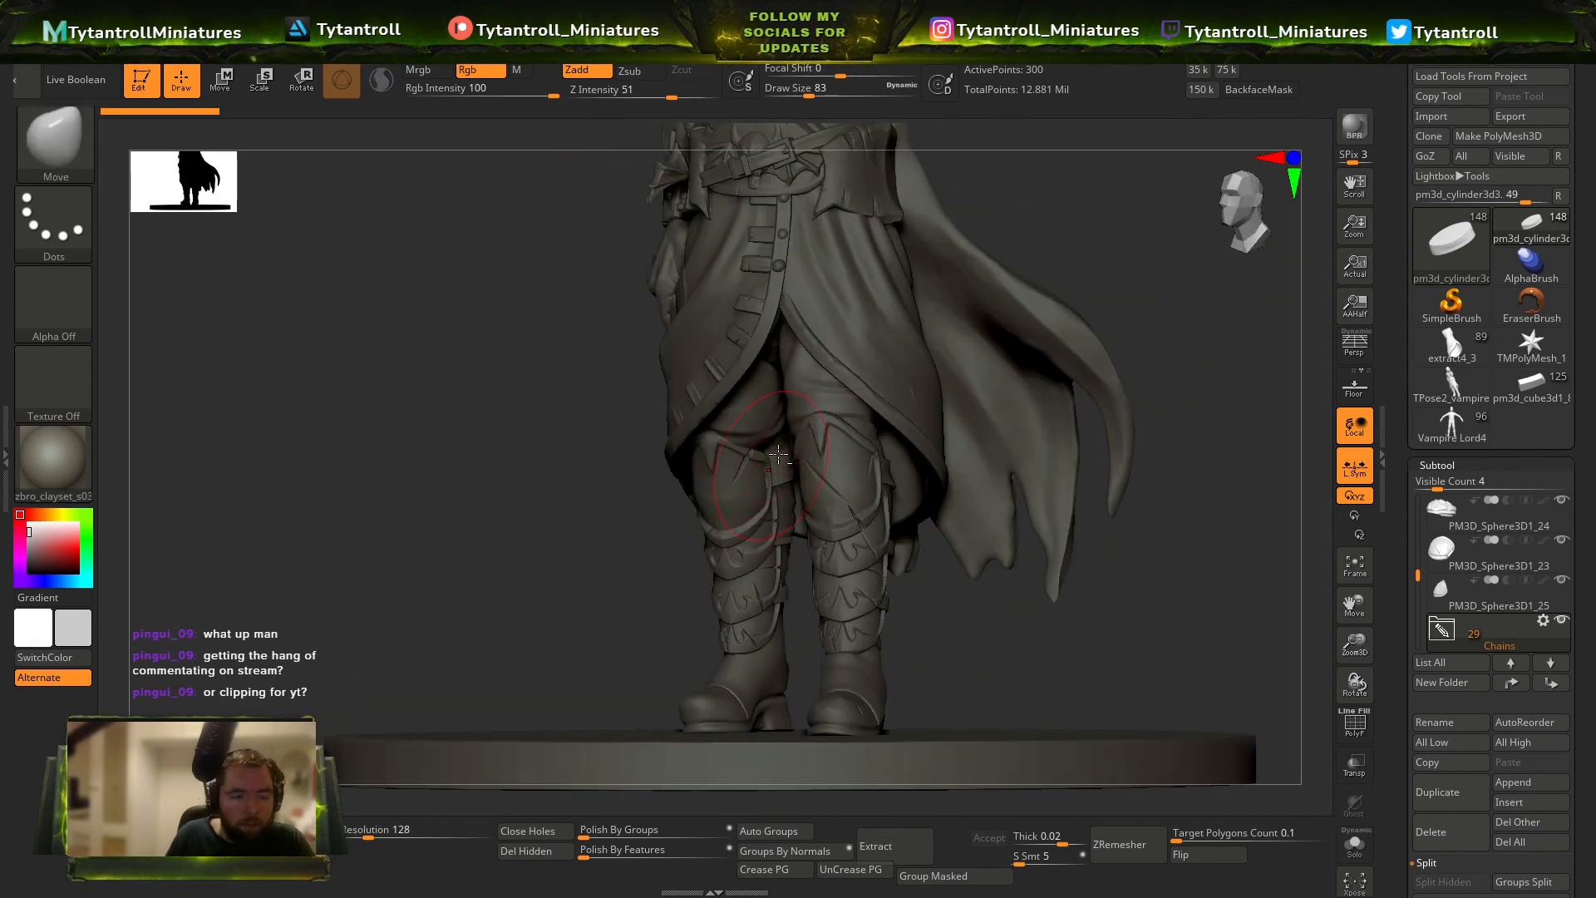
Reshape the trousers above the knee with the Move brush at draw size 128.
{"action": "left_click", "coordinate": [860, 408], "text": "alt"}
{"action": "right_click_drag", "start_coordinate": [1118, 257], "coordinate": [1110, 307]}
{"action": "mouse_move", "coordinate": [1019, 337]}
{"action": "right_mouse_down"}
{"action": "mouse_move", "coordinate": [1089, 301]}
{"action": "mouse_move", "coordinate": [994, 329]}
{"action": "mouse_move", "coordinate": [940, 390]}
{"action": "right_mouse_up"}
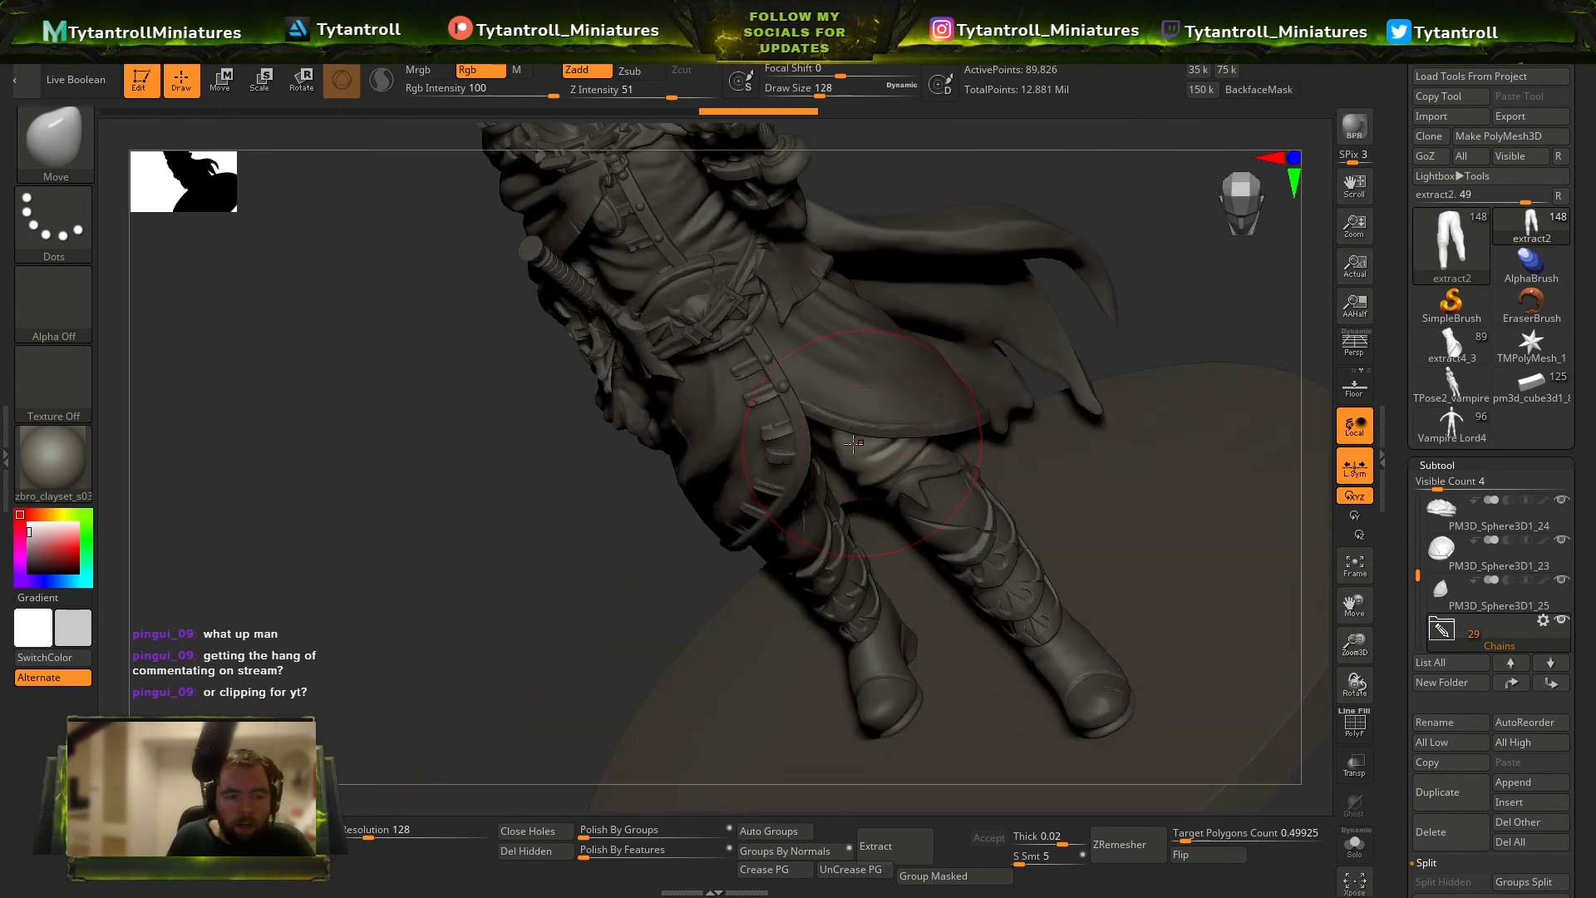
{"action": "right_click_drag", "start_coordinate": [589, 509], "coordinate": [598, 555], "text": "alt"}
{"action": "key", "text": "shift"}
Make the cloak active and cut a crease along its edge beside the waist with Orb_Cracks at draw size 17.
{"action": "left_click", "coordinate": [1014, 290], "text": "alt"}
{"action": "mouse_move", "coordinate": [1059, 242]}
{"action": "right_mouse_down"}
{"action": "mouse_move", "coordinate": [955, 200]}
{"action": "mouse_move", "coordinate": [975, 407]}
{"action": "right_mouse_up"}
{"action": "key", "text": "b"}
{"action": "key", "text": "o"}
{"action": "key", "text": "r"}
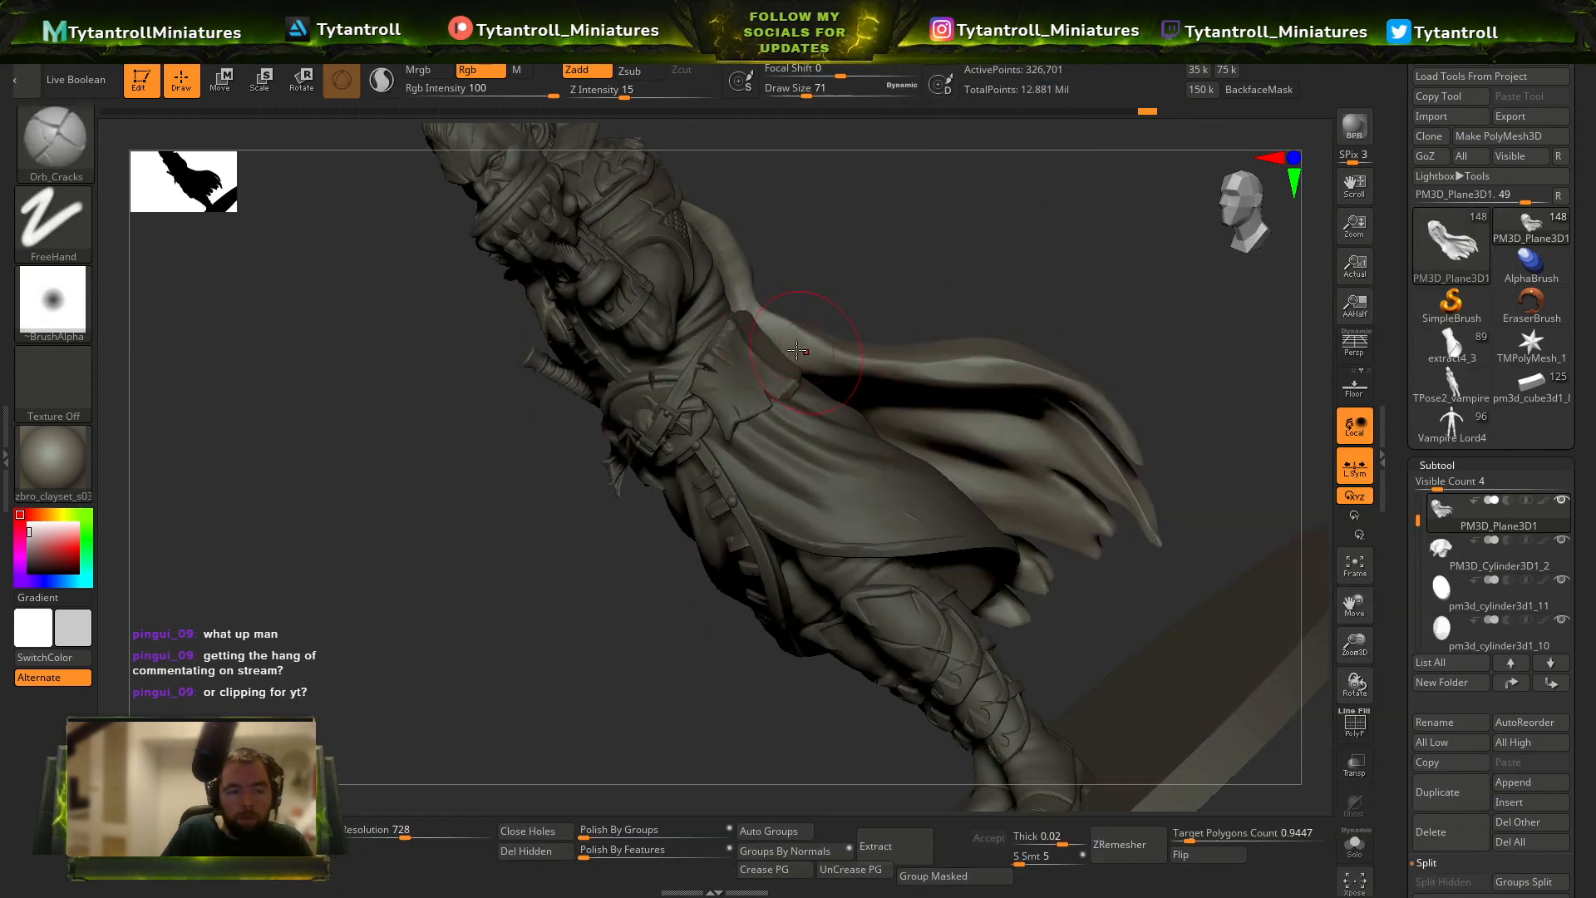
{"action": "right_click_drag", "start_coordinate": [791, 353], "coordinate": [800, 332]}
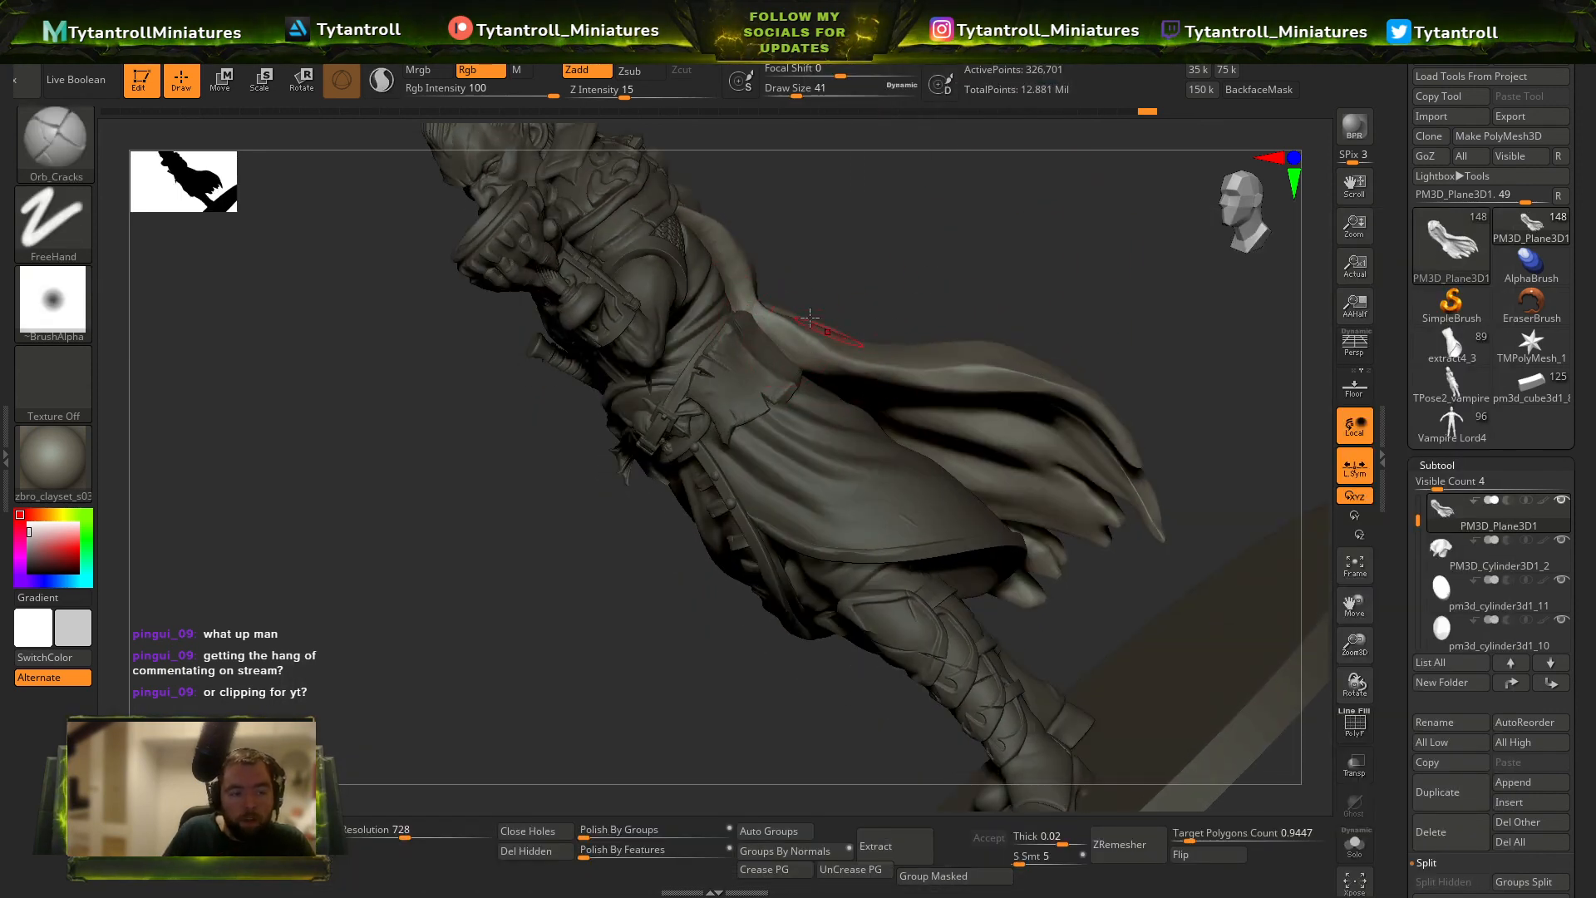
{"action": "mouse_move", "coordinate": [901, 223]}
{"action": "right_mouse_down"}
{"action": "mouse_move", "coordinate": [908, 239]}
{"action": "mouse_move", "coordinate": [778, 394]}
{"action": "right_mouse_up"}
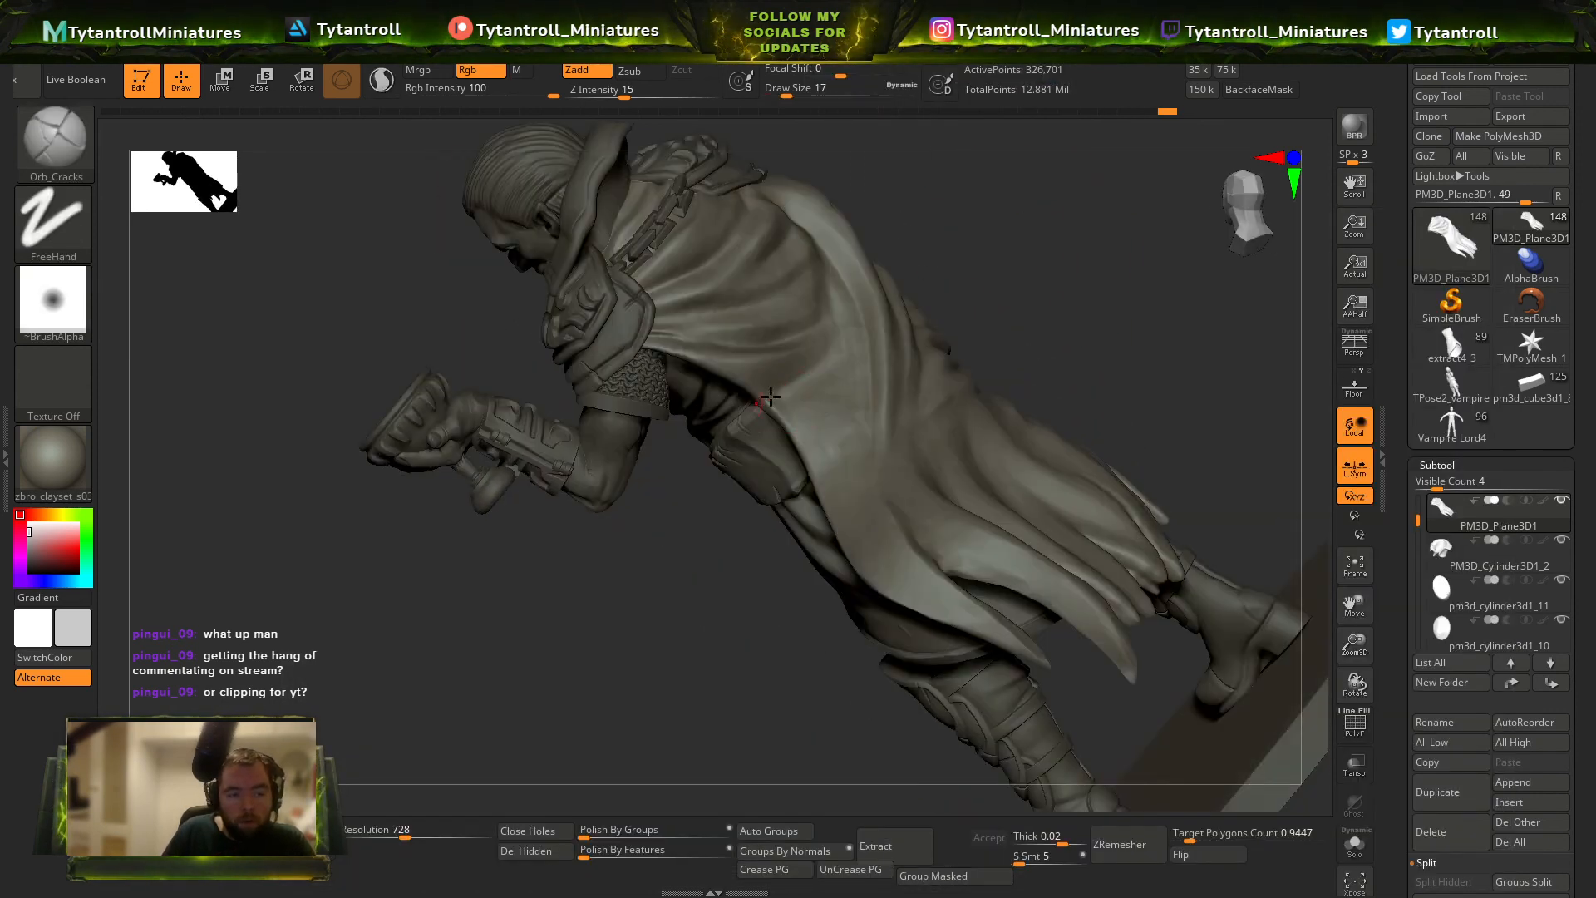
Deepen the creasing on the cloak's side edge with Orb_Cracks at Z intensity 42 and draw size 14.
{"action": "left_click", "coordinate": [662, 94]}
{"action": "left_click", "coordinate": [784, 94]}
{"action": "key", "text": "shift+f"}
{"action": "key", "text": "shift+f"}
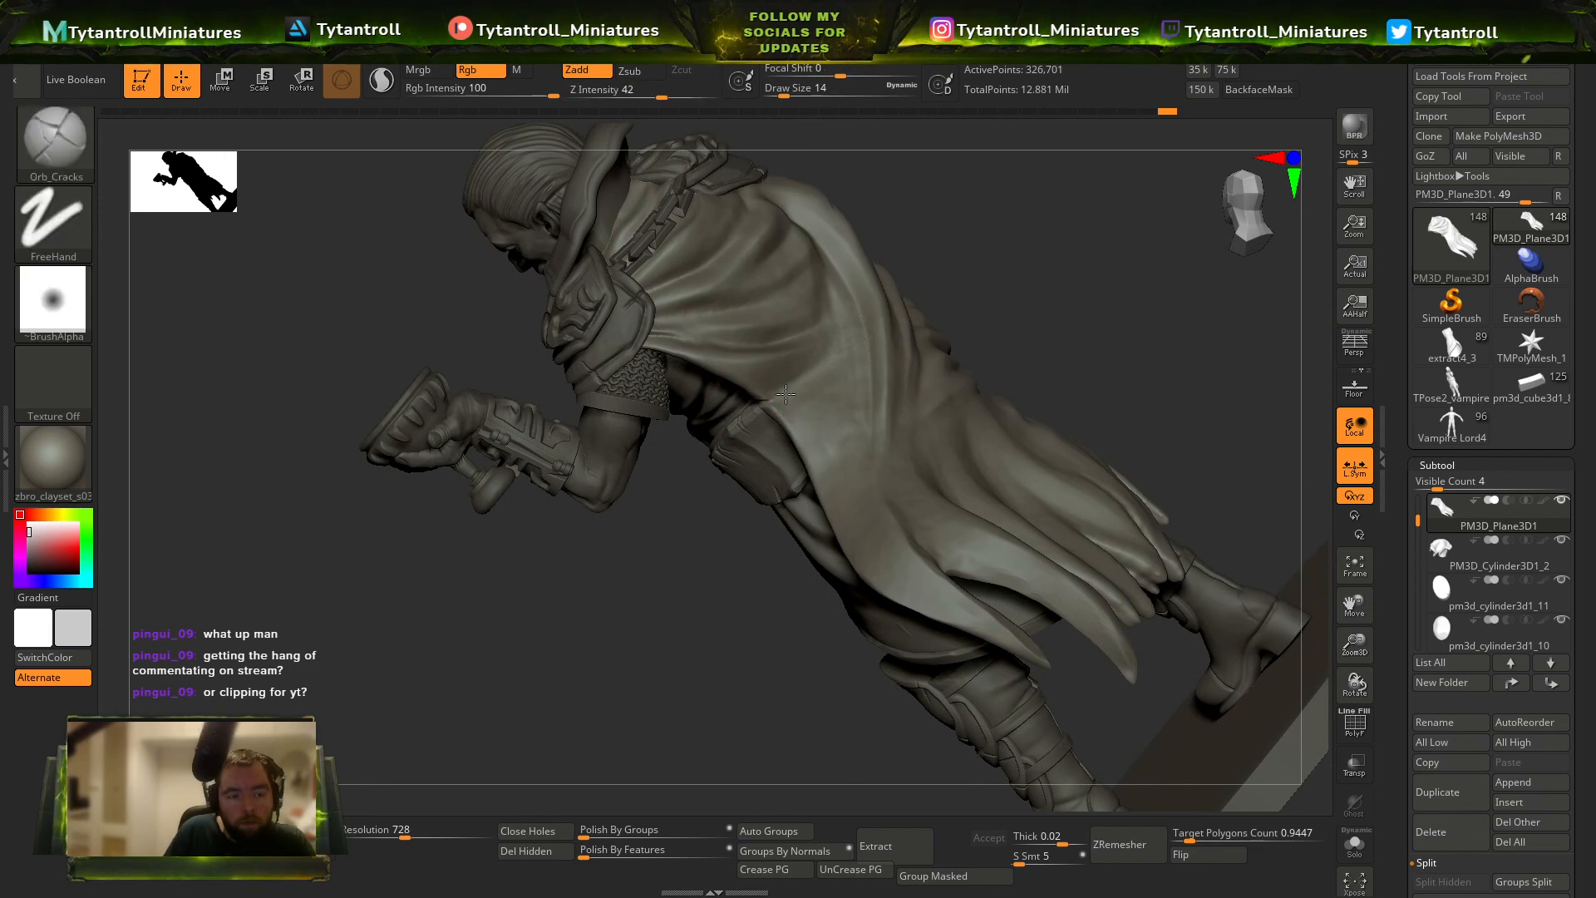
{"action": "mouse_move", "coordinate": [1106, 297]}
{"action": "right_mouse_down"}
{"action": "mouse_move", "coordinate": [831, 374]}
{"action": "mouse_move", "coordinate": [642, 302]}
{"action": "mouse_move", "coordinate": [672, 285]}
{"action": "right_mouse_up"}
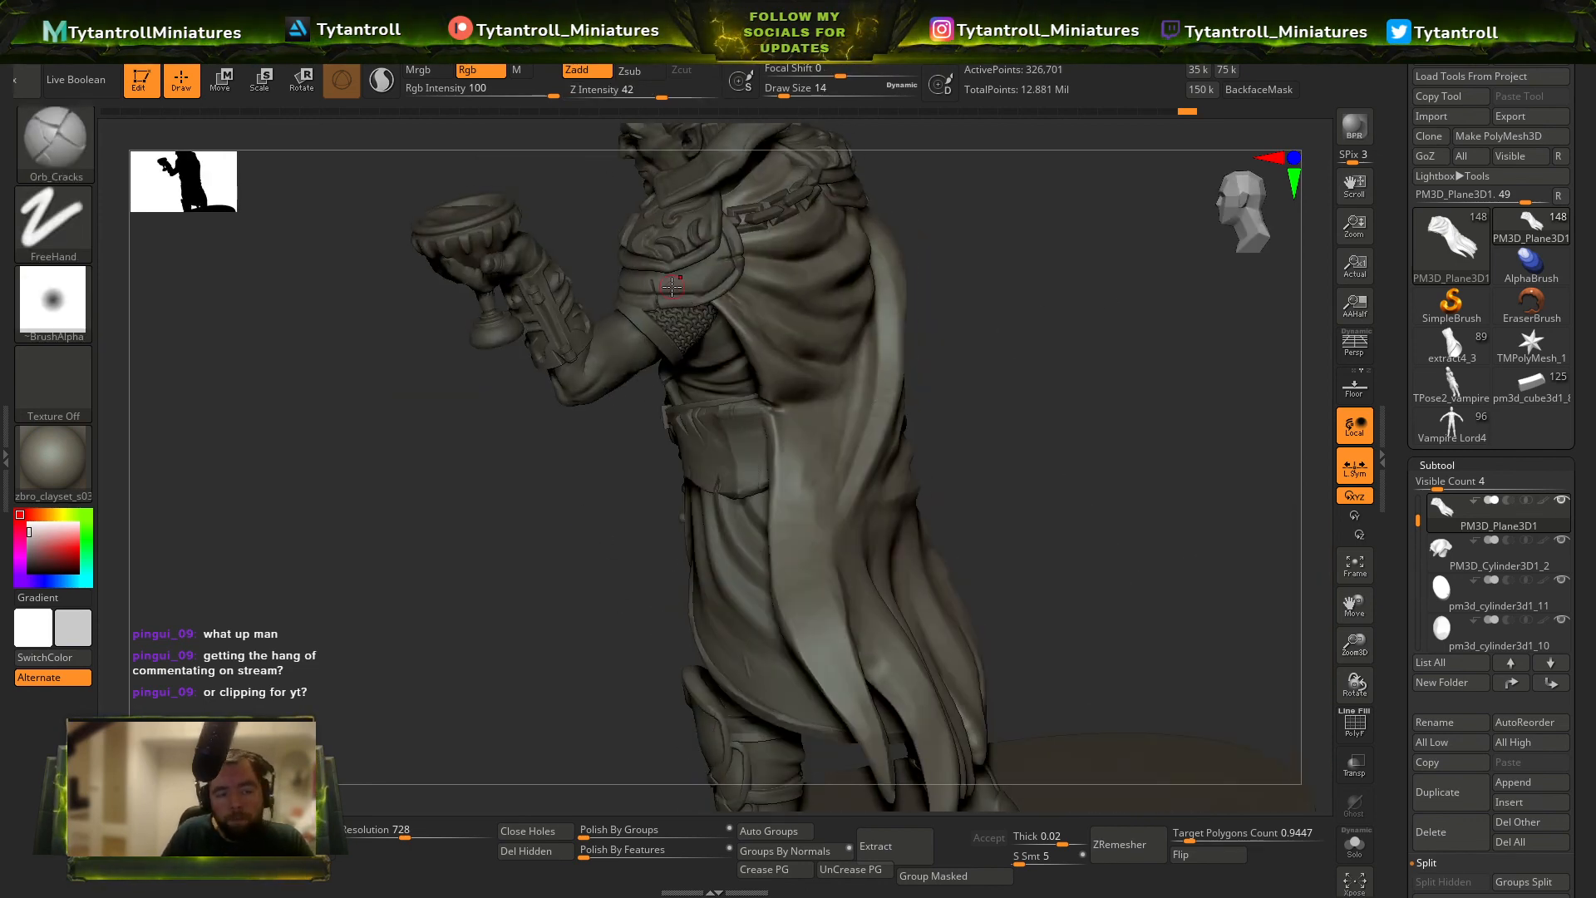
Make the raised collar active and carve a seam around its tips and edges with Orb_Cracks at draw size 7.
{"action": "mouse_move", "coordinate": [1094, 278]}
{"action": "right_mouse_down", "text": "alt"}
{"action": "mouse_move", "coordinate": [1133, 413]}
{"action": "mouse_move", "coordinate": [1151, 327]}
{"action": "mouse_move", "coordinate": [1056, 324]}
{"action": "right_mouse_up", "text": "alt"}
{"action": "left_click", "coordinate": [716, 317], "text": "alt"}
{"action": "mouse_move", "coordinate": [993, 251]}
{"action": "right_mouse_down"}
{"action": "mouse_move", "coordinate": [956, 203]}
{"action": "mouse_move", "coordinate": [727, 359]}
{"action": "right_mouse_up"}
{"action": "key", "text": "s"}
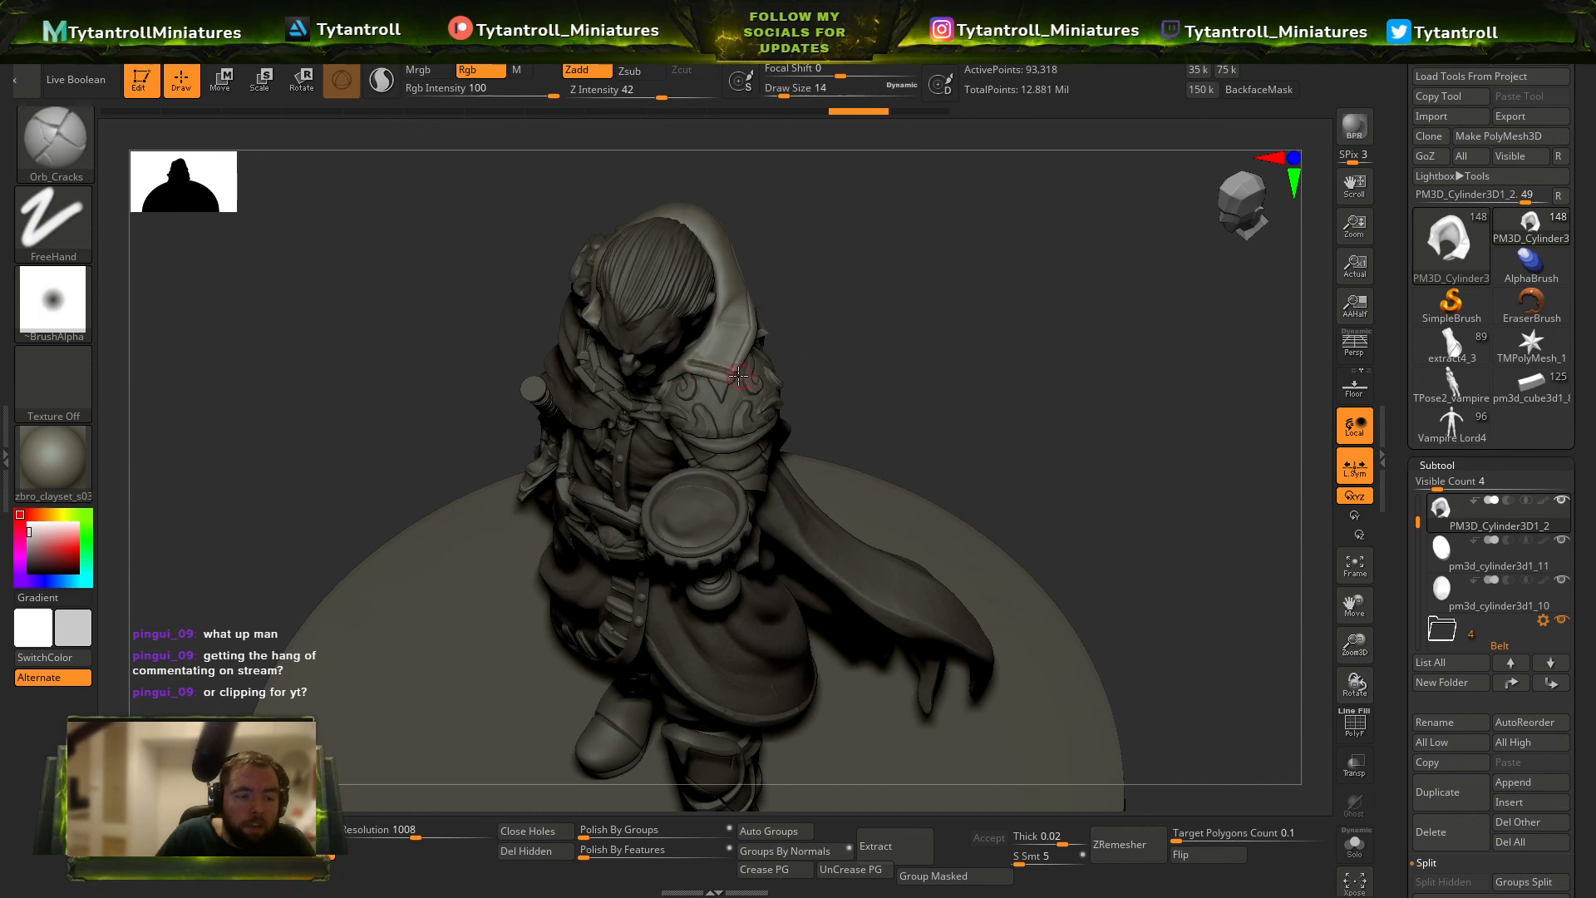
{"action": "right_click_drag", "start_coordinate": [812, 295], "coordinate": [729, 361]}
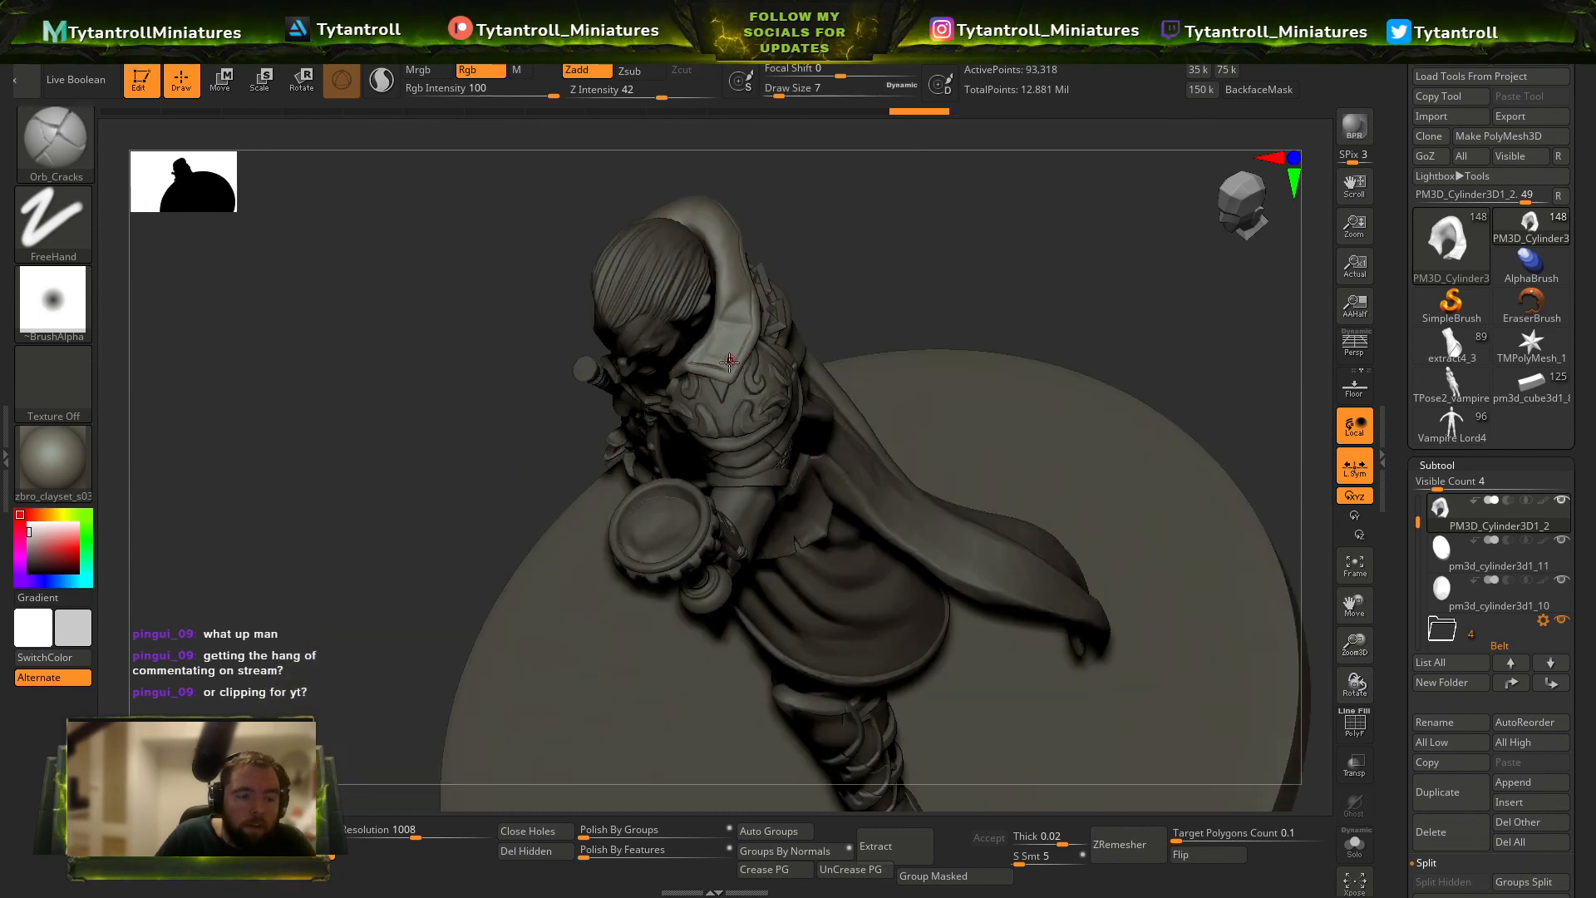
{"action": "mouse_move", "coordinate": [803, 288]}
{"action": "right_mouse_down"}
{"action": "mouse_move", "coordinate": [862, 203]}
{"action": "mouse_move", "coordinate": [791, 178]}
{"action": "mouse_move", "coordinate": [812, 258]}
{"action": "mouse_move", "coordinate": [628, 406]}
{"action": "right_mouse_up"}
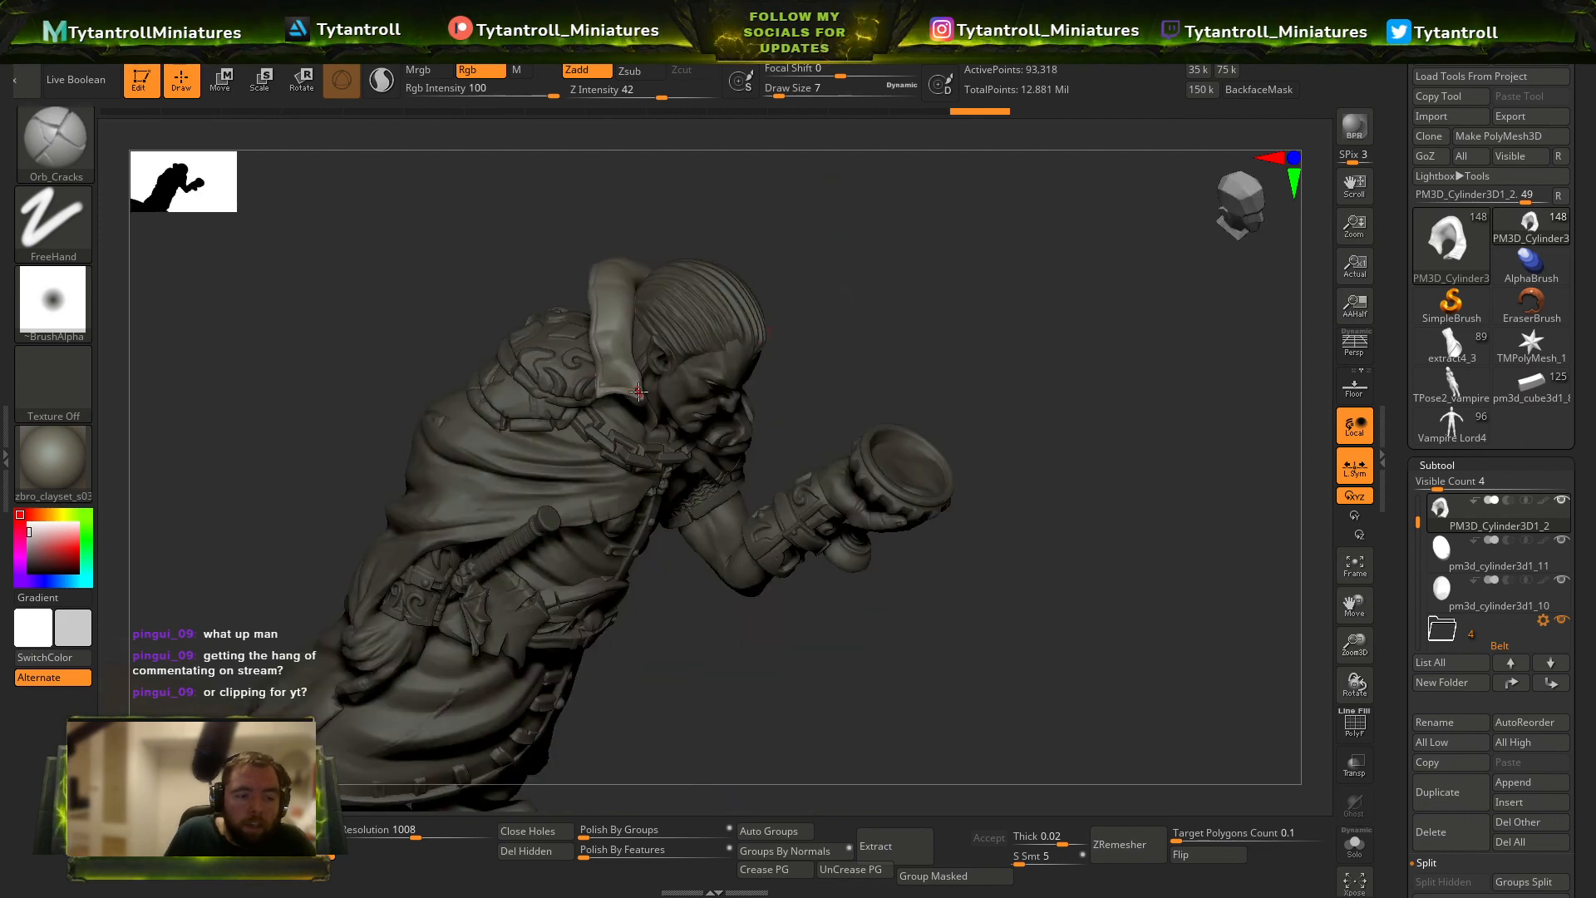
{"action": "right_click_drag", "start_coordinate": [829, 316], "coordinate": [610, 384]}
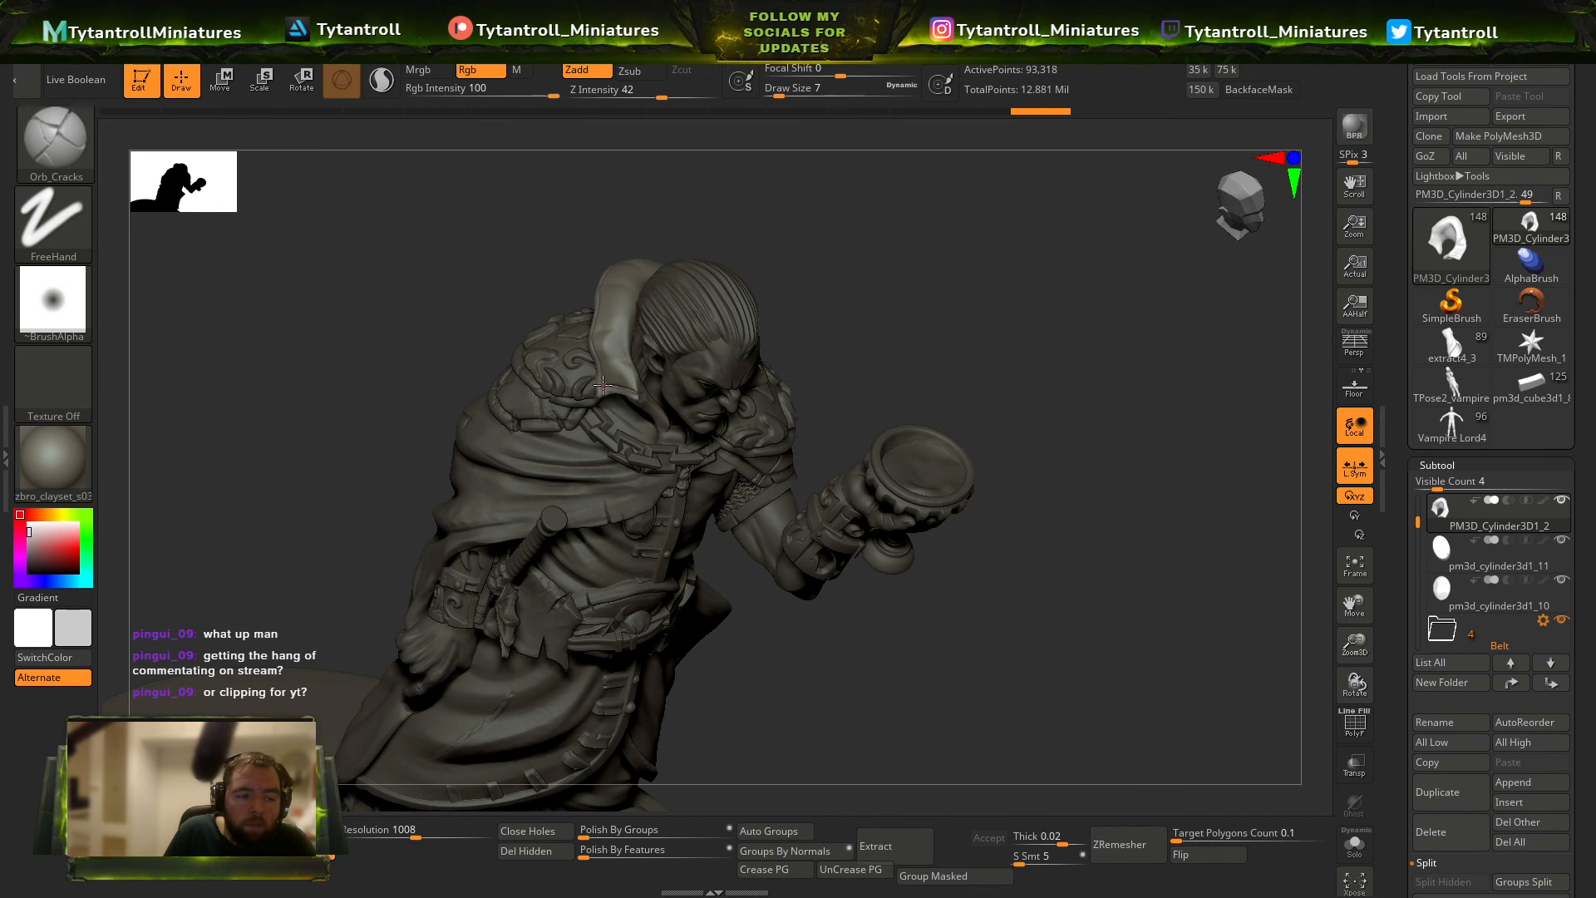
{"action": "right_click_drag", "start_coordinate": [859, 146], "coordinate": [588, 364]}
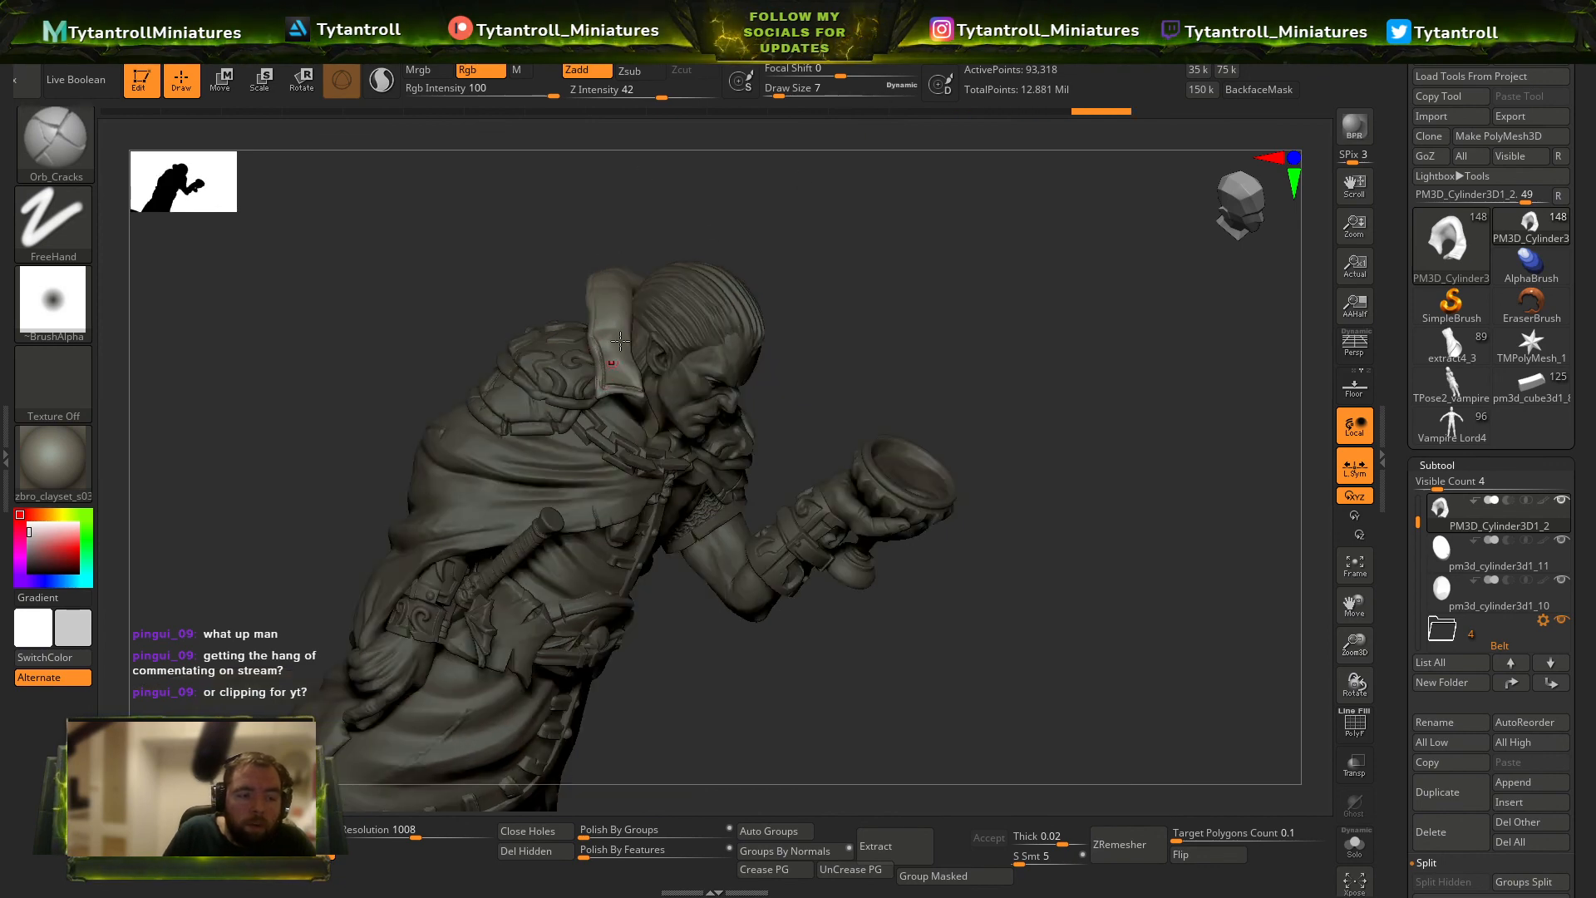
{"action": "right_click_drag", "start_coordinate": [801, 195], "coordinate": [608, 384]}
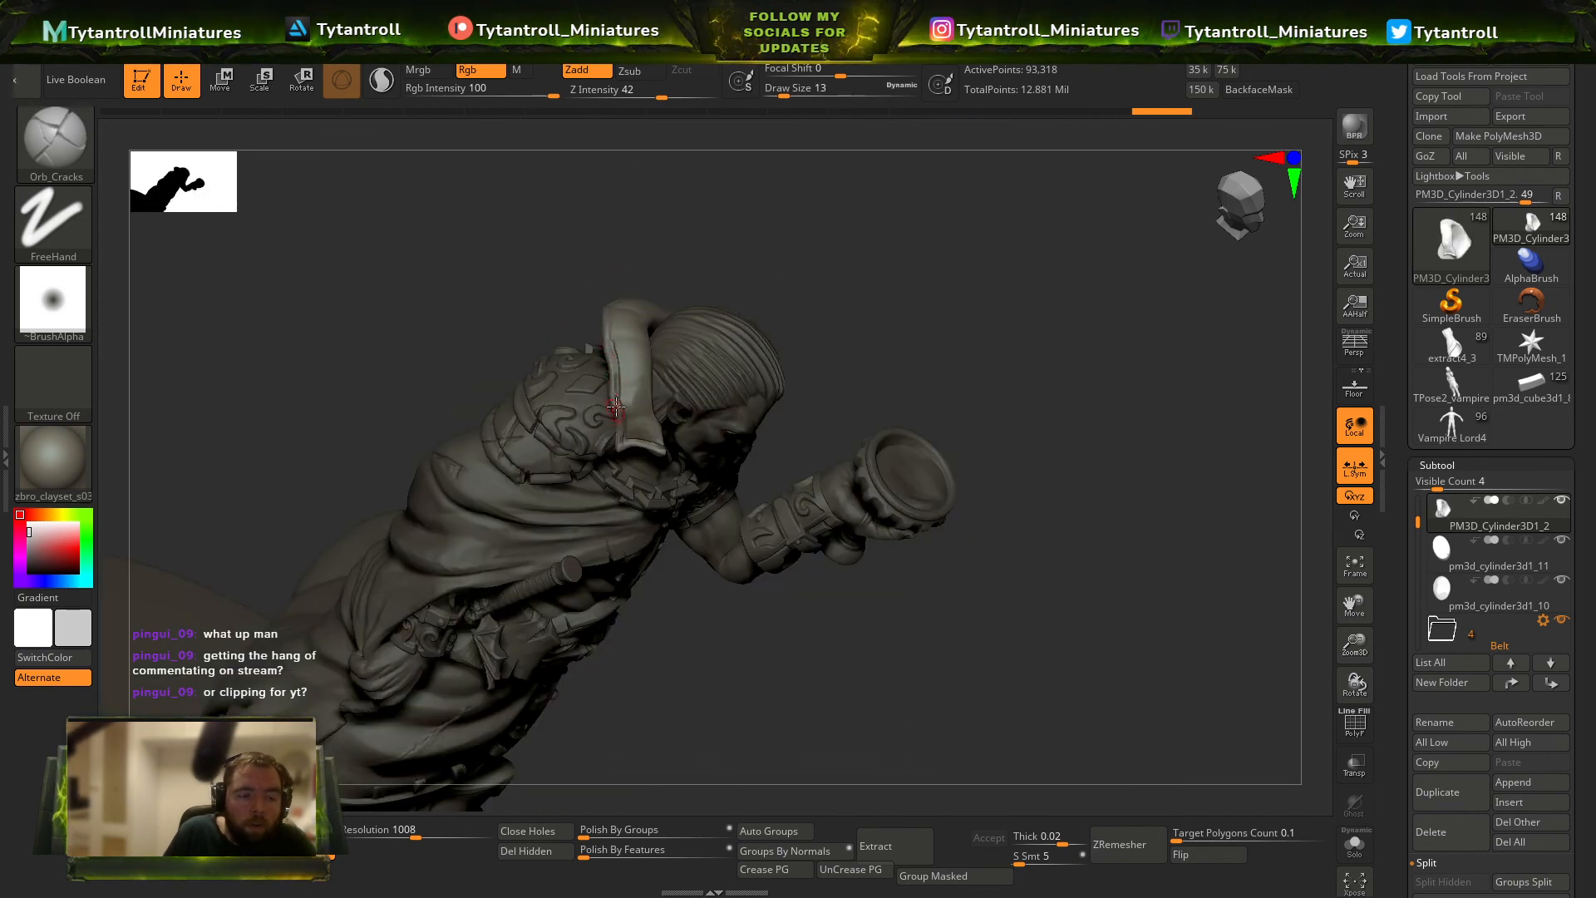
Undo the last collar stroke and recut the seam along the collar's outer edge with Orb_Cracks at draw size 7.
{"action": "key", "text": "ctrl+z"}
{"action": "key", "text": "s"}
{"action": "left_click_drag", "start_coordinate": [616, 402], "coordinate": [612, 401]}
{"action": "mouse_move", "coordinate": [625, 370]}
{"action": "right_mouse_down"}
{"action": "mouse_move", "coordinate": [784, 299]}
{"action": "mouse_move", "coordinate": [664, 427]}
{"action": "right_mouse_up"}
{"action": "left_click_drag", "start_coordinate": [886, 284], "coordinate": [670, 428]}
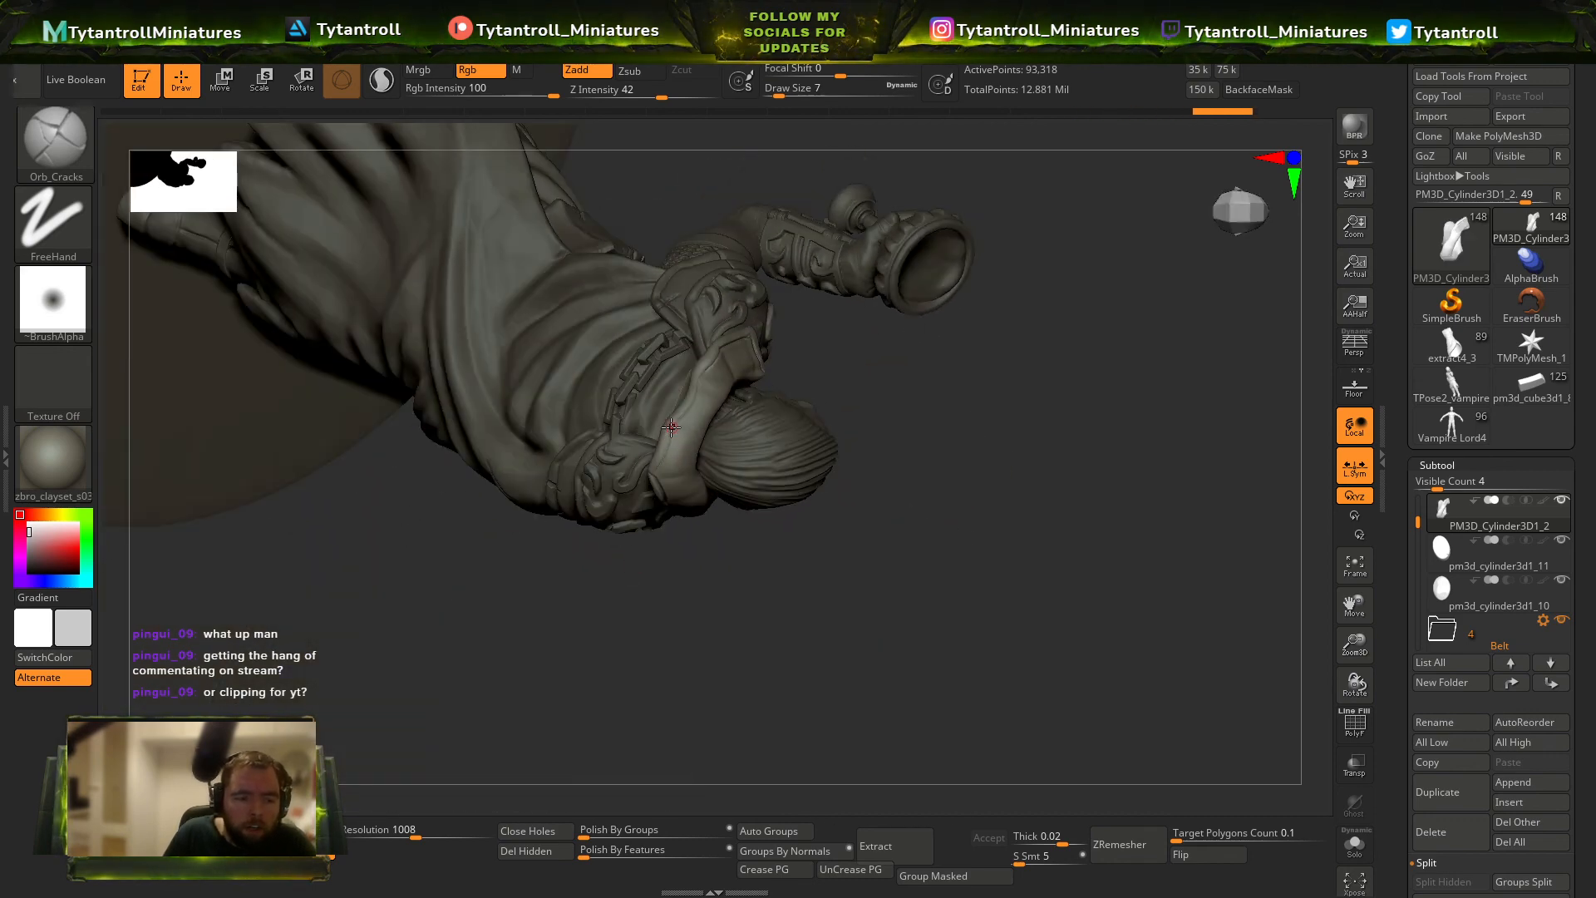
{"action": "mouse_move", "coordinate": [643, 533]}
{"action": "left_mouse_down"}
{"action": "mouse_move", "coordinate": [944, 357]}
{"action": "mouse_move", "coordinate": [915, 366]}
{"action": "mouse_move", "coordinate": [1076, 423]}
{"action": "mouse_move", "coordinate": [939, 453]}
{"action": "left_mouse_up"}
{"action": "key", "text": "b"}
{"action": "key", "text": "i"}
{"action": "key", "text": "n"}
{"action": "mouse_move", "coordinate": [1012, 526]}
{"action": "left_mouse_down"}
{"action": "mouse_move", "coordinate": [1037, 605]}
{"action": "mouse_move", "coordinate": [984, 557]}
{"action": "left_mouse_up"}
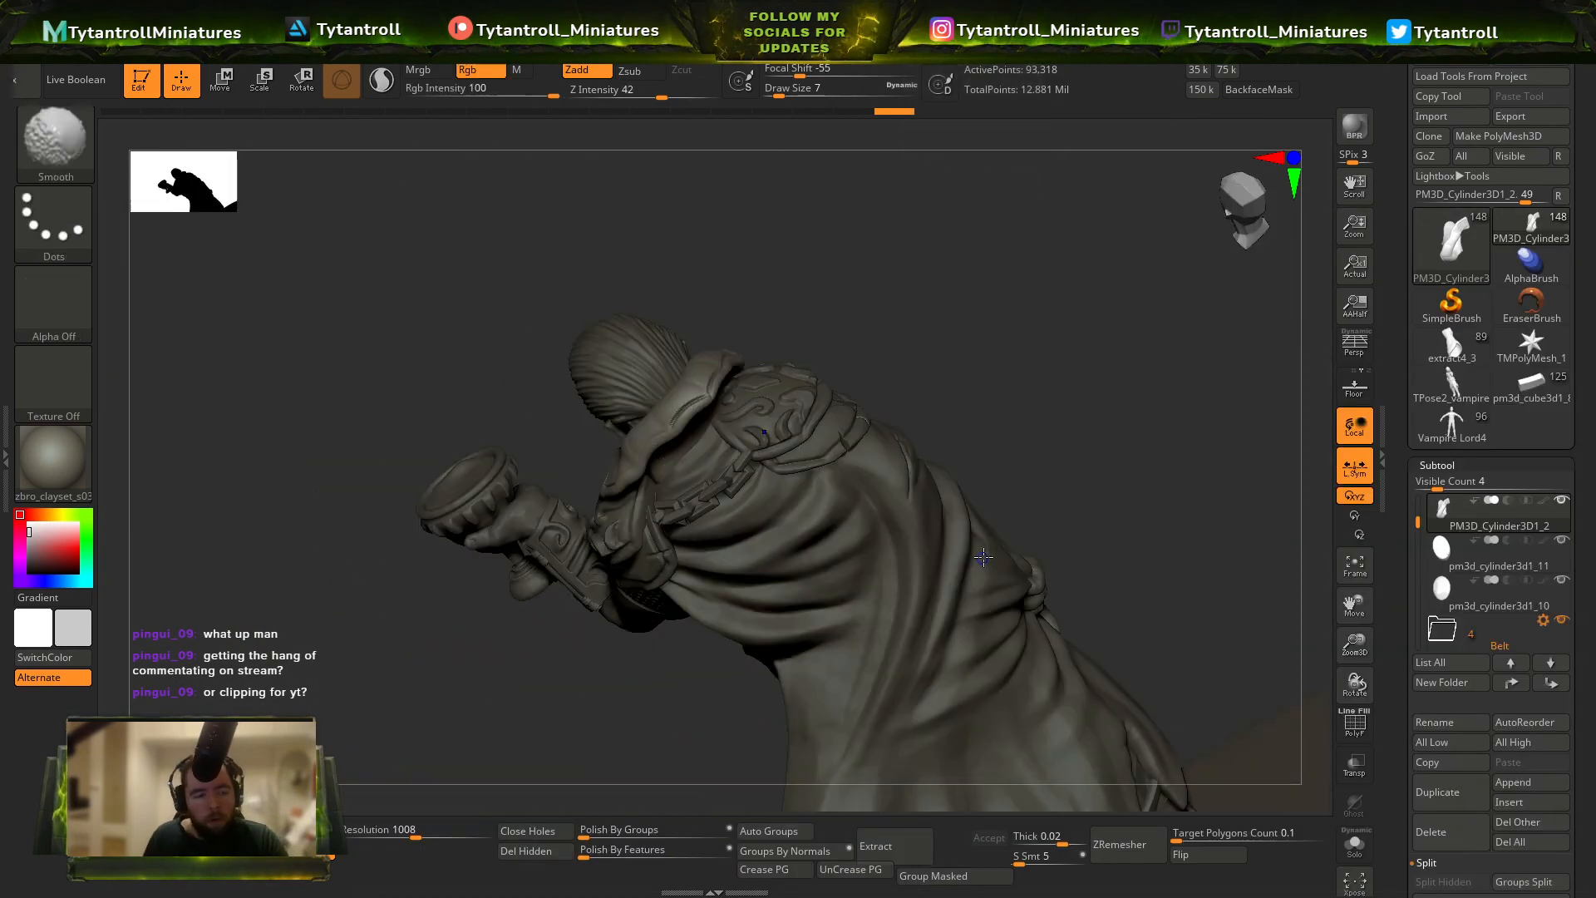
{"action": "mouse_move", "coordinate": [1012, 438]}
{"action": "left_mouse_down"}
{"action": "mouse_move", "coordinate": [1043, 376]}
{"action": "mouse_move", "coordinate": [1005, 371]}
{"action": "left_mouse_up"}
{"action": "key", "text": "b"}
{"action": "key", "text": "d"}
{"action": "key", "text": "s"}
Continue the seam along the collar's other side and back with Orb_Cracks at draw size 8.
{"action": "key", "text": "b"}
{"action": "key", "text": "o"}
{"action": "key", "text": "c"}
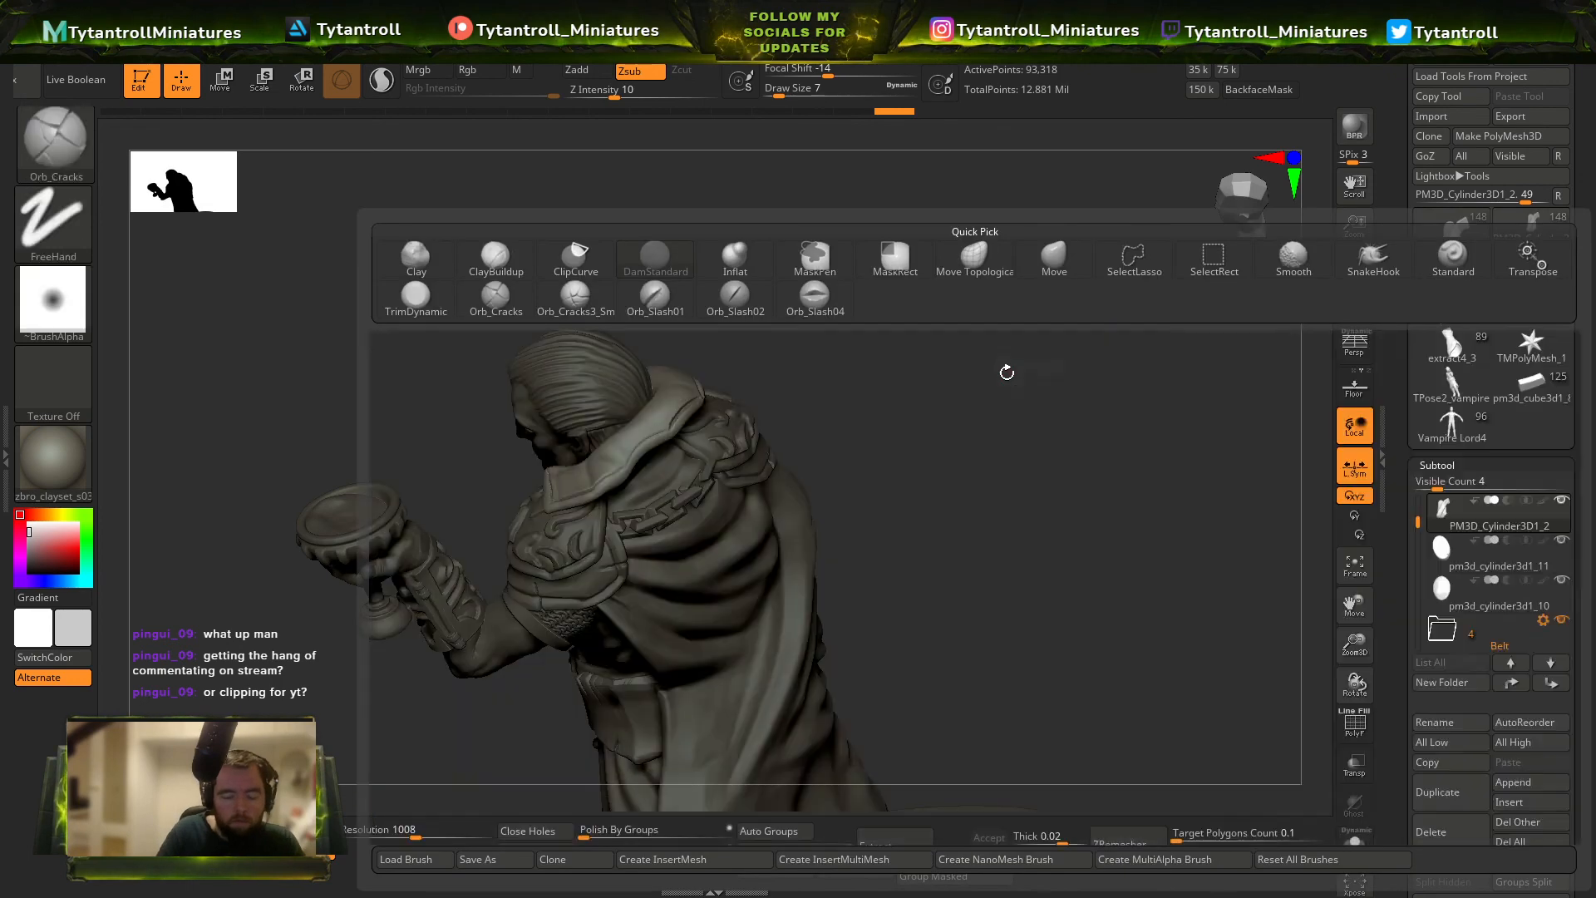
{"action": "mouse_move", "coordinate": [941, 414]}
{"action": "left_mouse_down"}
{"action": "mouse_move", "coordinate": [926, 328]}
{"action": "mouse_move", "coordinate": [716, 382]}
{"action": "mouse_move", "coordinate": [648, 449]}
{"action": "left_mouse_up"}
{"action": "key", "text": "s"}
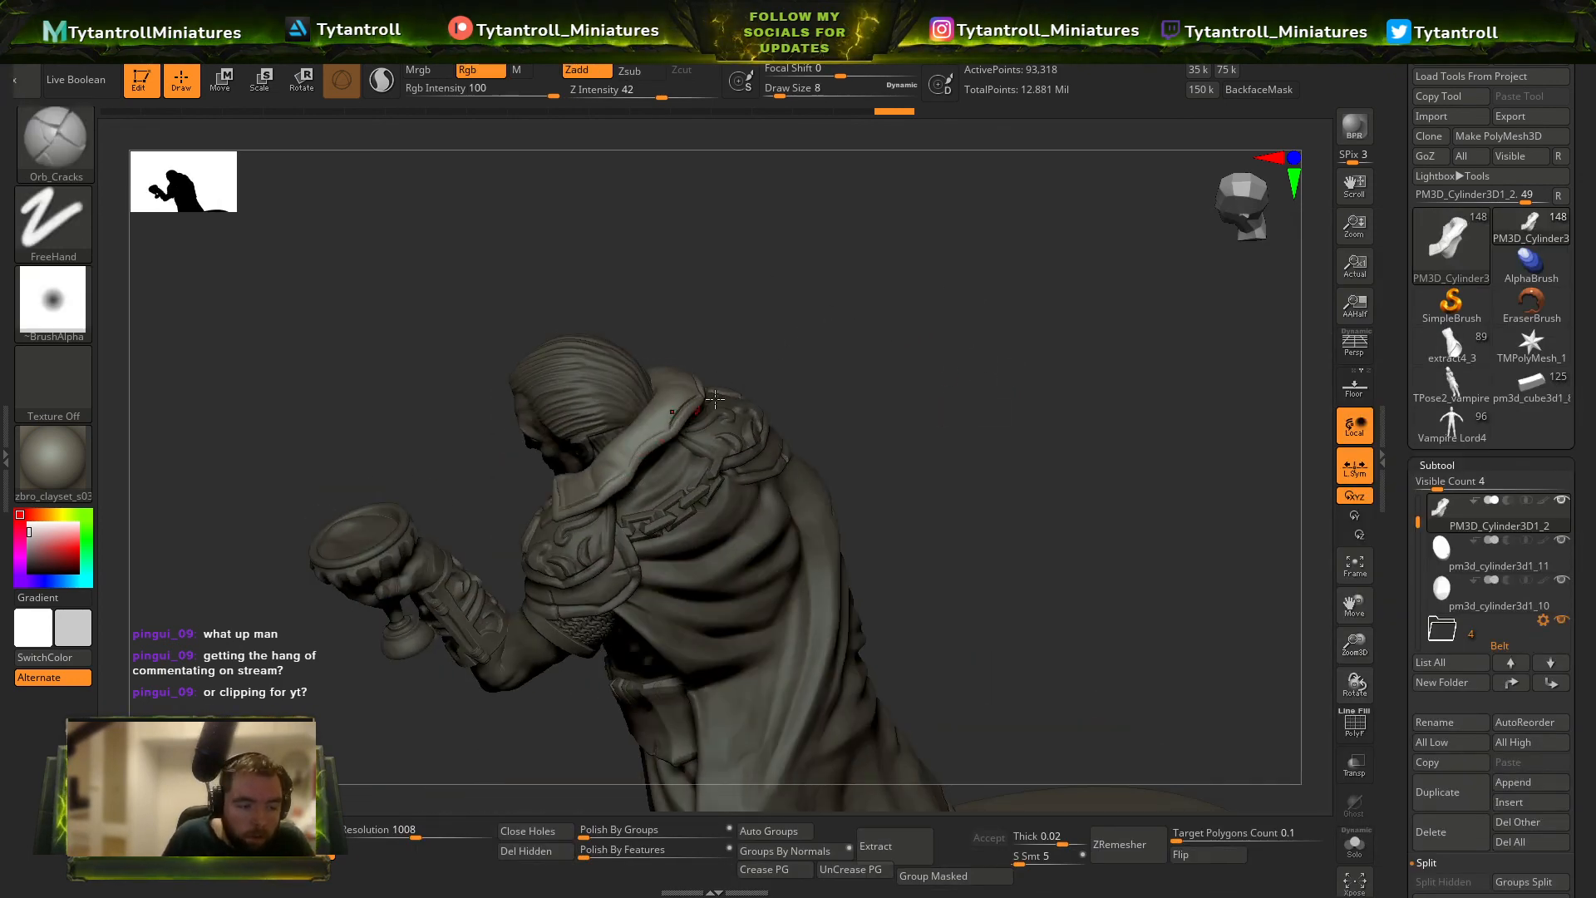
{"action": "left_click_drag", "start_coordinate": [838, 356], "coordinate": [774, 391]}
{"action": "key", "text": "s"}
{"action": "left_click", "coordinate": [690, 428]}
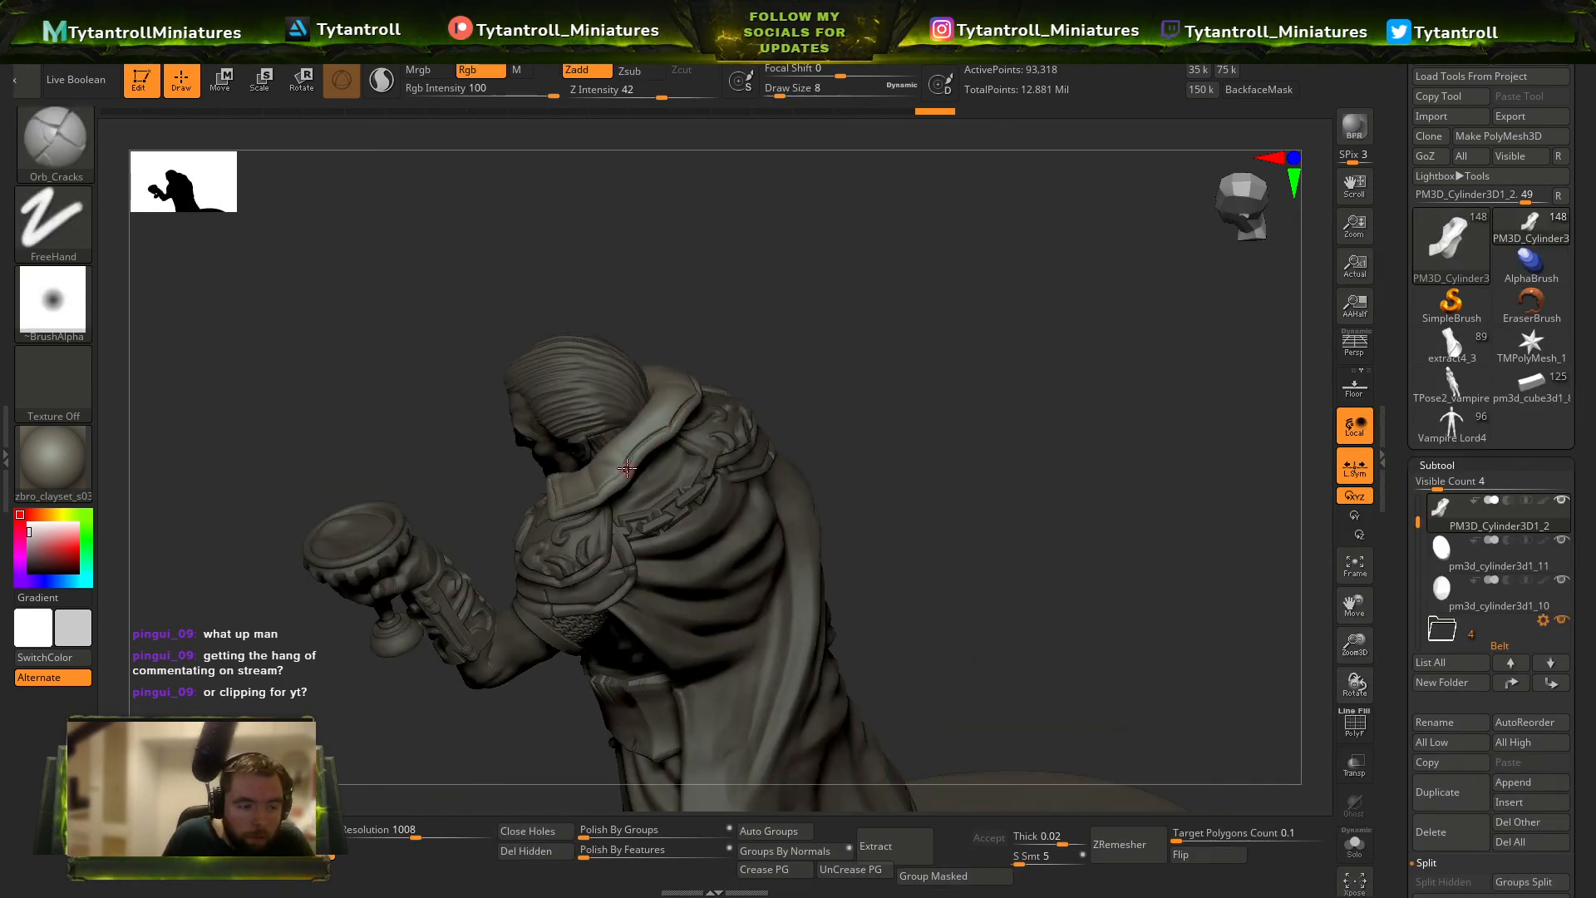
{"action": "mouse_move", "coordinate": [844, 336]}
{"action": "left_mouse_down"}
{"action": "mouse_move", "coordinate": [1144, 239]}
{"action": "mouse_move", "coordinate": [1026, 303]}
{"action": "mouse_move", "coordinate": [700, 394]}
{"action": "mouse_move", "coordinate": [948, 291]}
{"action": "left_mouse_up"}
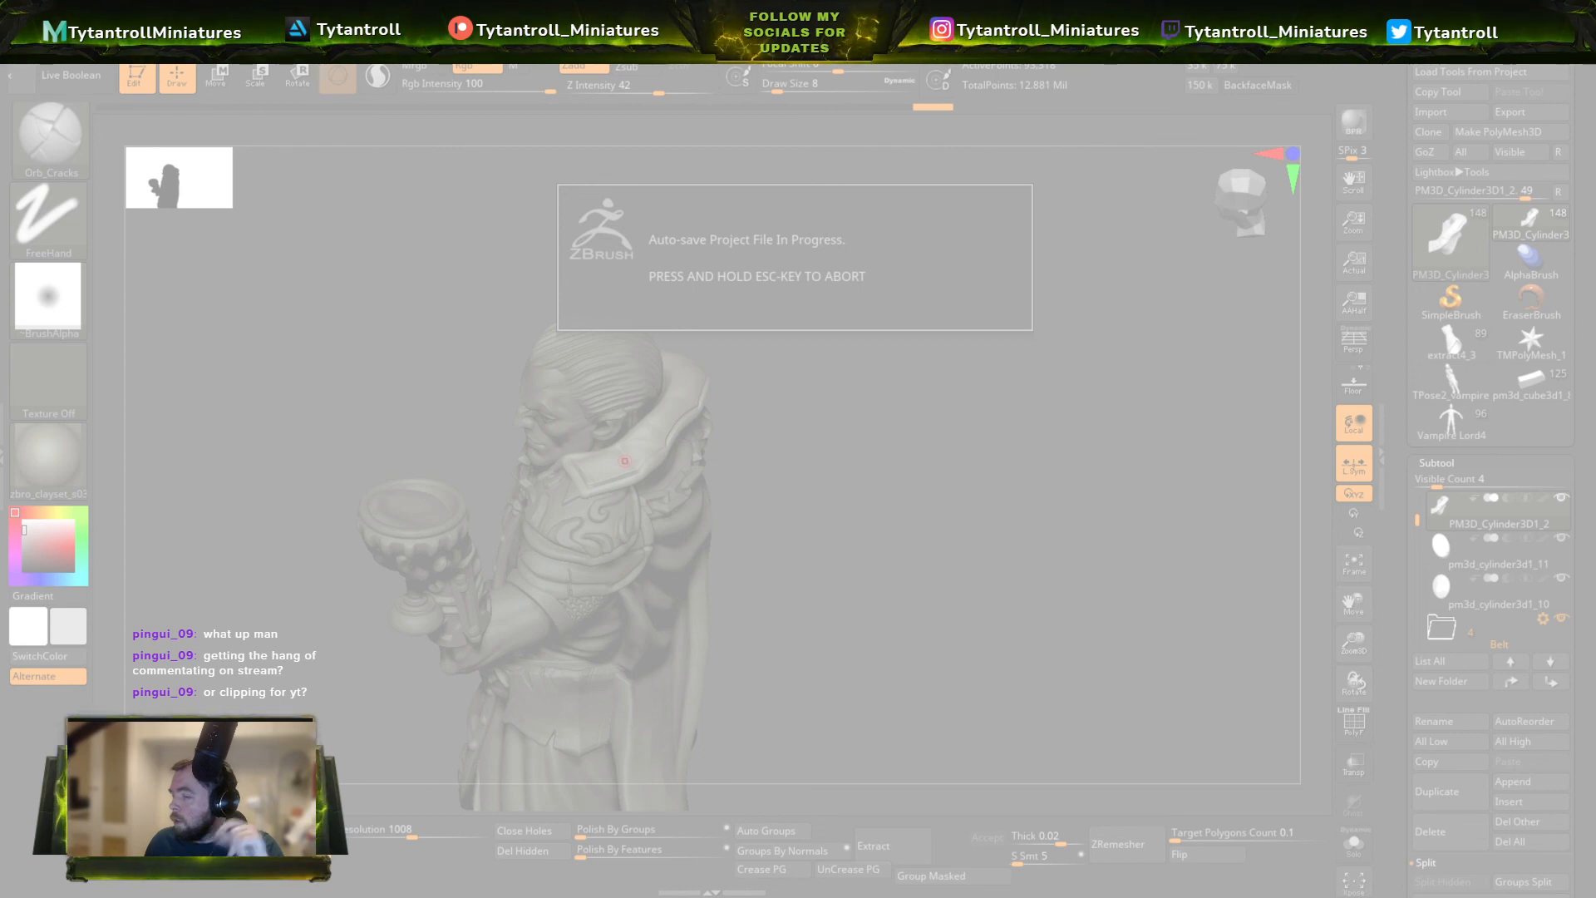
Examine the collar seams, face and goblet arm up close from several angles, and check the whole figure.
{"action": "key", "text": "s"}
{"action": "mouse_move", "coordinate": [745, 345]}
{"action": "left_mouse_down"}
{"action": "mouse_move", "coordinate": [826, 417]}
{"action": "mouse_move", "coordinate": [859, 380]}
{"action": "left_mouse_up"}
{"action": "mouse_move", "coordinate": [859, 380]}
{"action": "right_mouse_down", "text": "ctrl"}
{"action": "mouse_move", "coordinate": [919, 463]}
{"action": "mouse_move", "coordinate": [1028, 541]}
{"action": "mouse_move", "coordinate": [987, 556]}
{"action": "right_mouse_up", "text": "ctrl"}
{"action": "left_click_drag", "start_coordinate": [940, 566], "coordinate": [901, 512]}
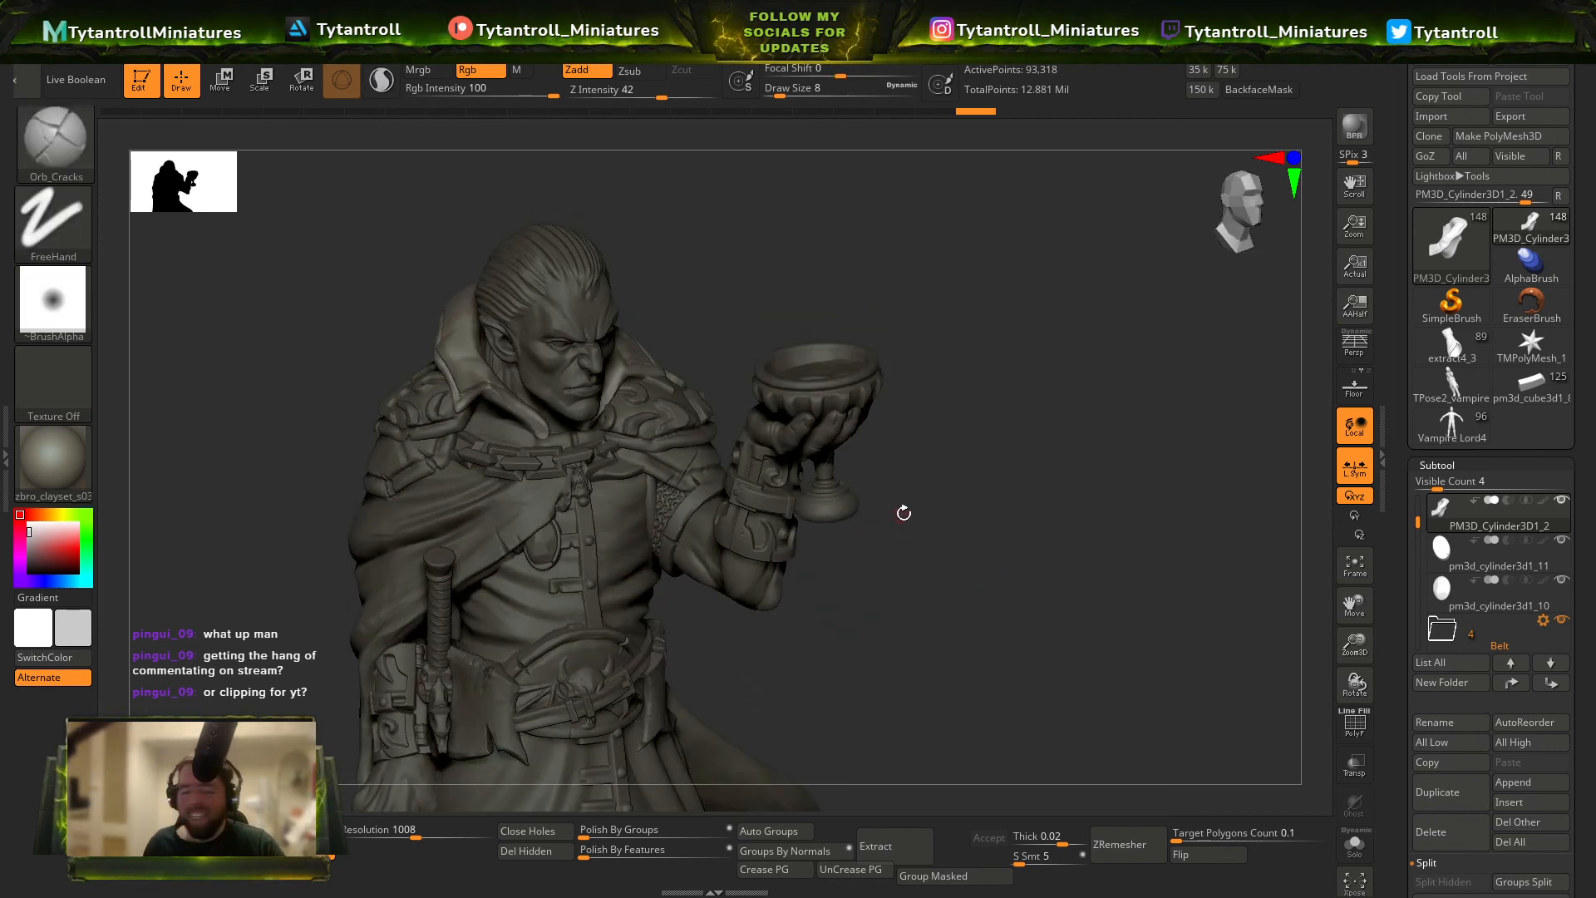
{"action": "right_click_drag", "start_coordinate": [863, 501], "coordinate": [788, 432], "text": "ctrl"}
{"action": "left_click_drag", "start_coordinate": [831, 412], "coordinate": [901, 386], "text": "shift"}
{"action": "right_click_drag", "start_coordinate": [901, 386], "coordinate": [1239, 773], "text": "ctrl"}
{"action": "right_click_drag", "start_coordinate": [1239, 773], "coordinate": [1130, 634], "text": "ctrl"}
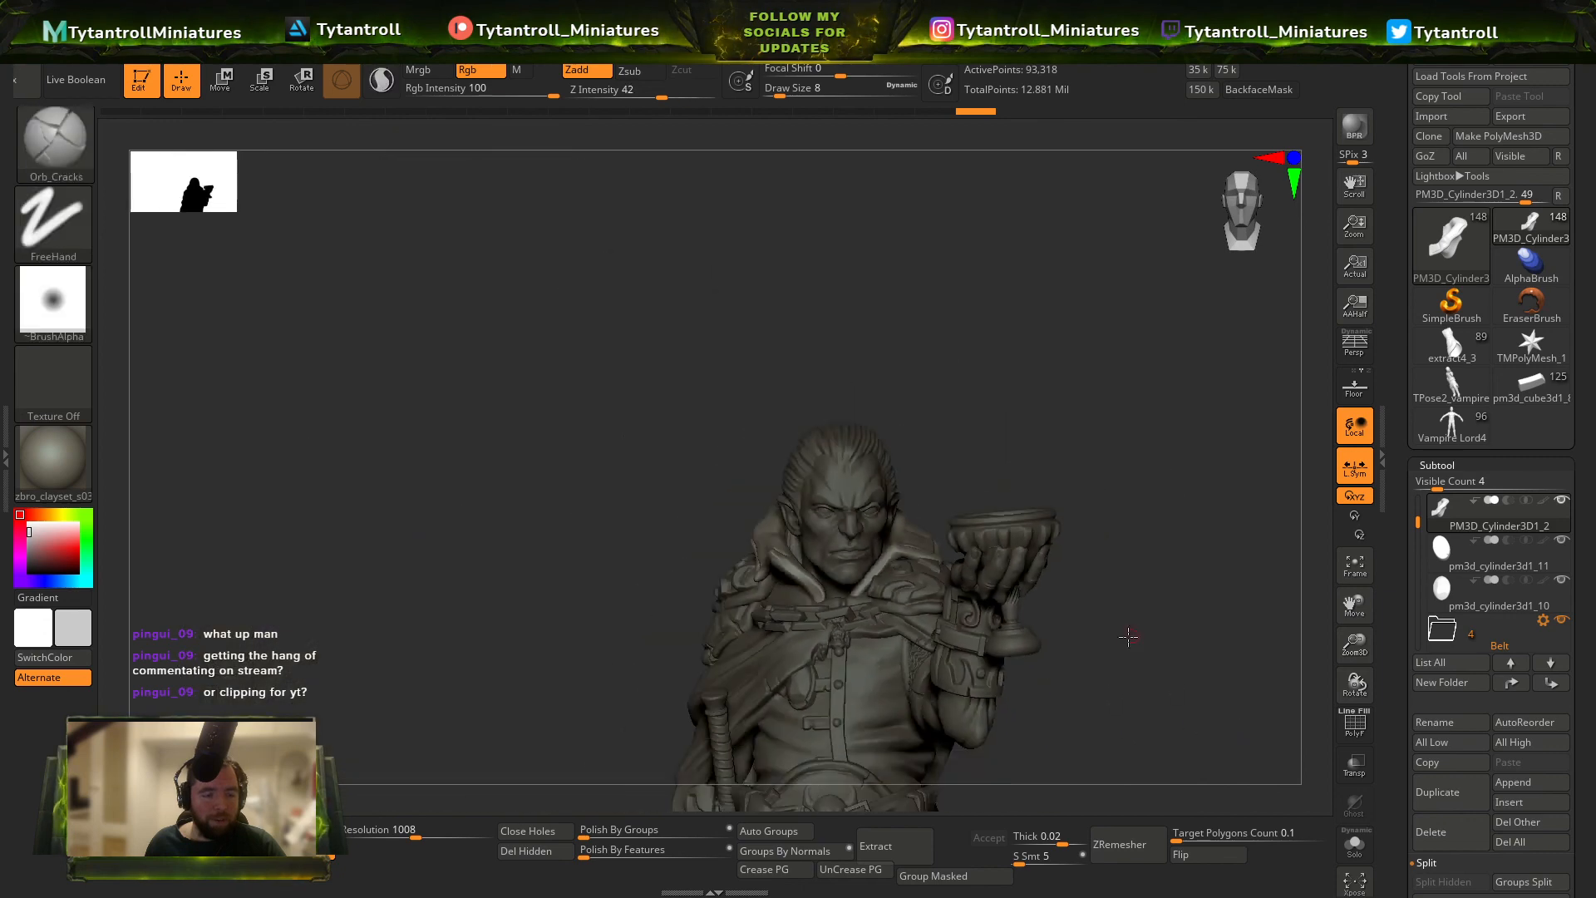
{"action": "left_click_drag", "start_coordinate": [1130, 634], "coordinate": [989, 440]}
{"action": "right_click_drag", "start_coordinate": [990, 440], "coordinate": [1087, 508], "text": "ctrl"}
{"action": "left_click_drag", "start_coordinate": [1086, 507], "coordinate": [1134, 489]}
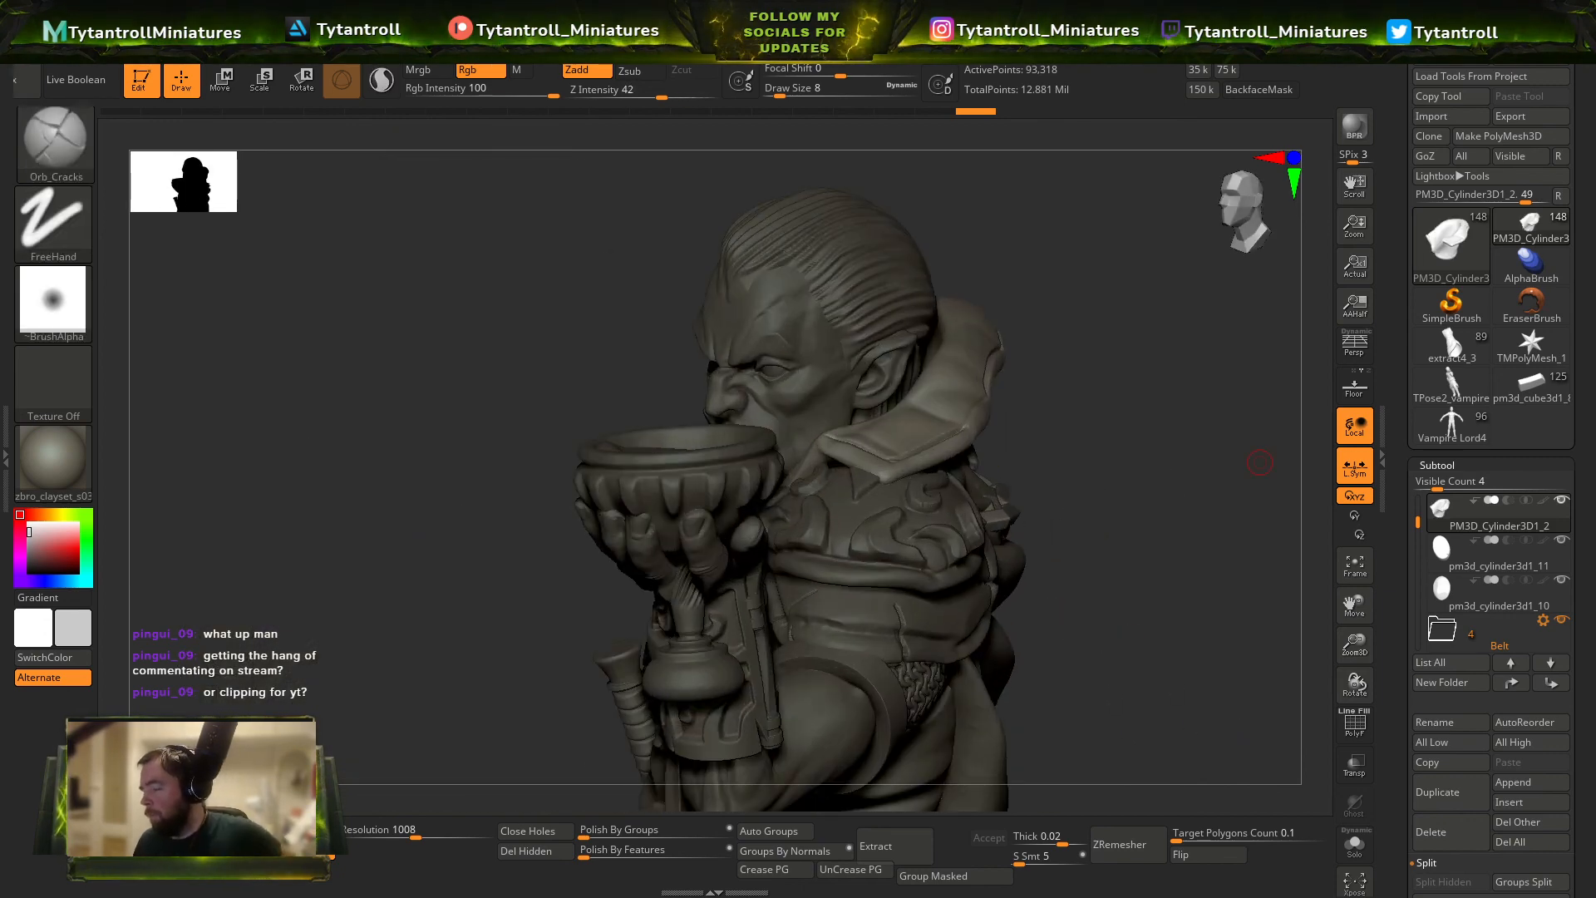
{"action": "right_click_drag", "start_coordinate": [1261, 462], "coordinate": [1297, 449]}
{"action": "right_click_drag", "start_coordinate": [504, 180], "coordinate": [581, 241]}
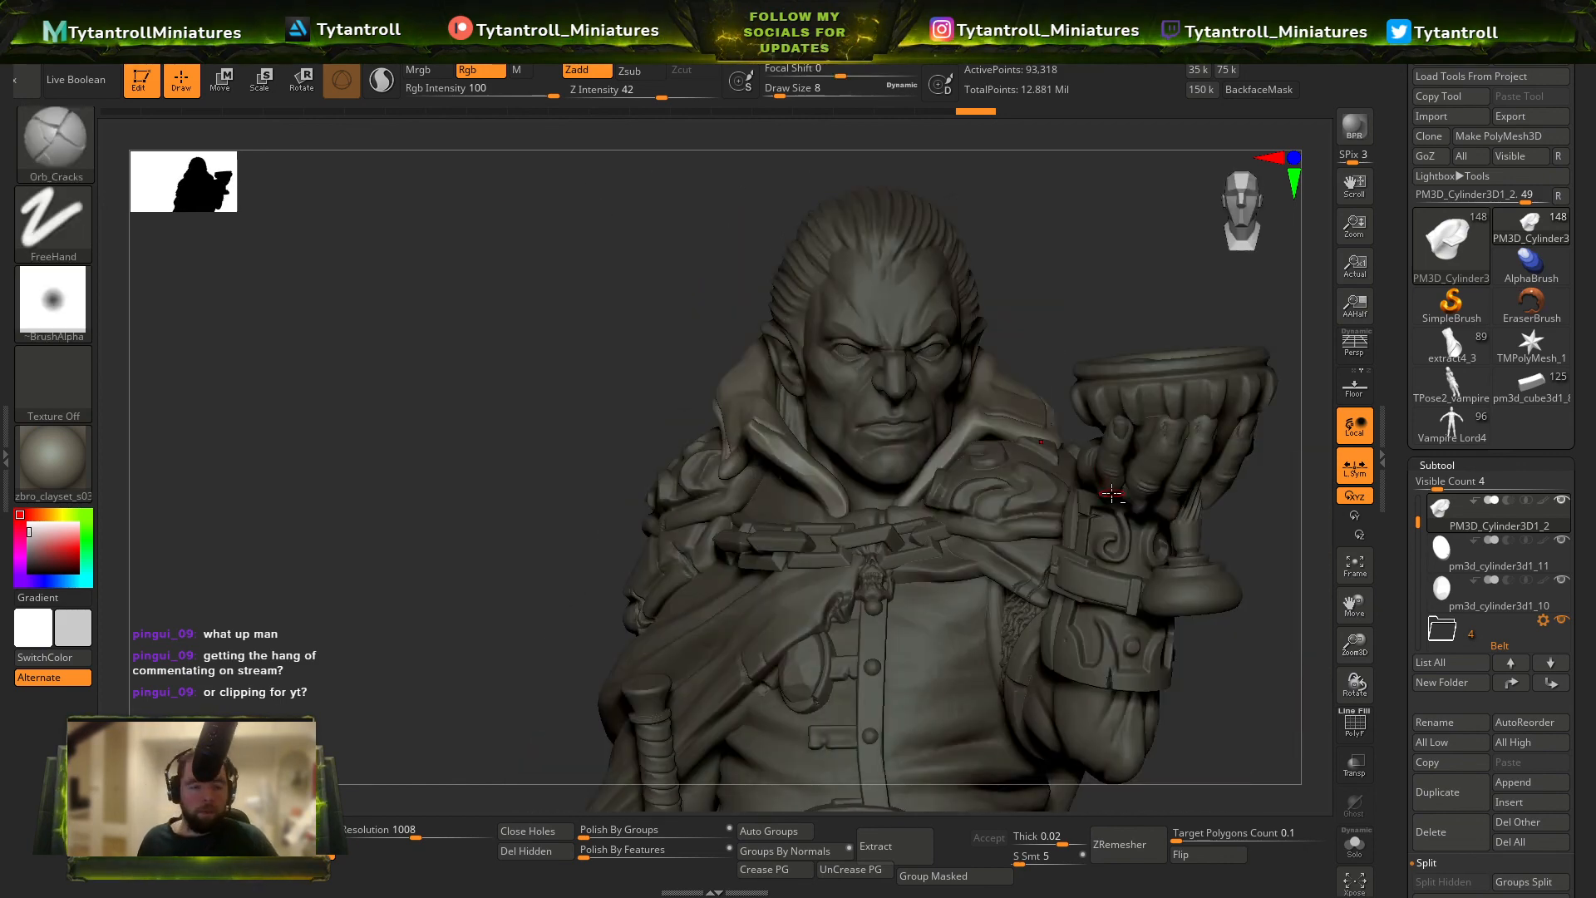
{"action": "right_click_drag", "start_coordinate": [1112, 499], "coordinate": [1151, 391], "text": "alt"}
{"action": "right_click_drag", "start_coordinate": [1152, 391], "coordinate": [940, 452], "text": "ctrl"}
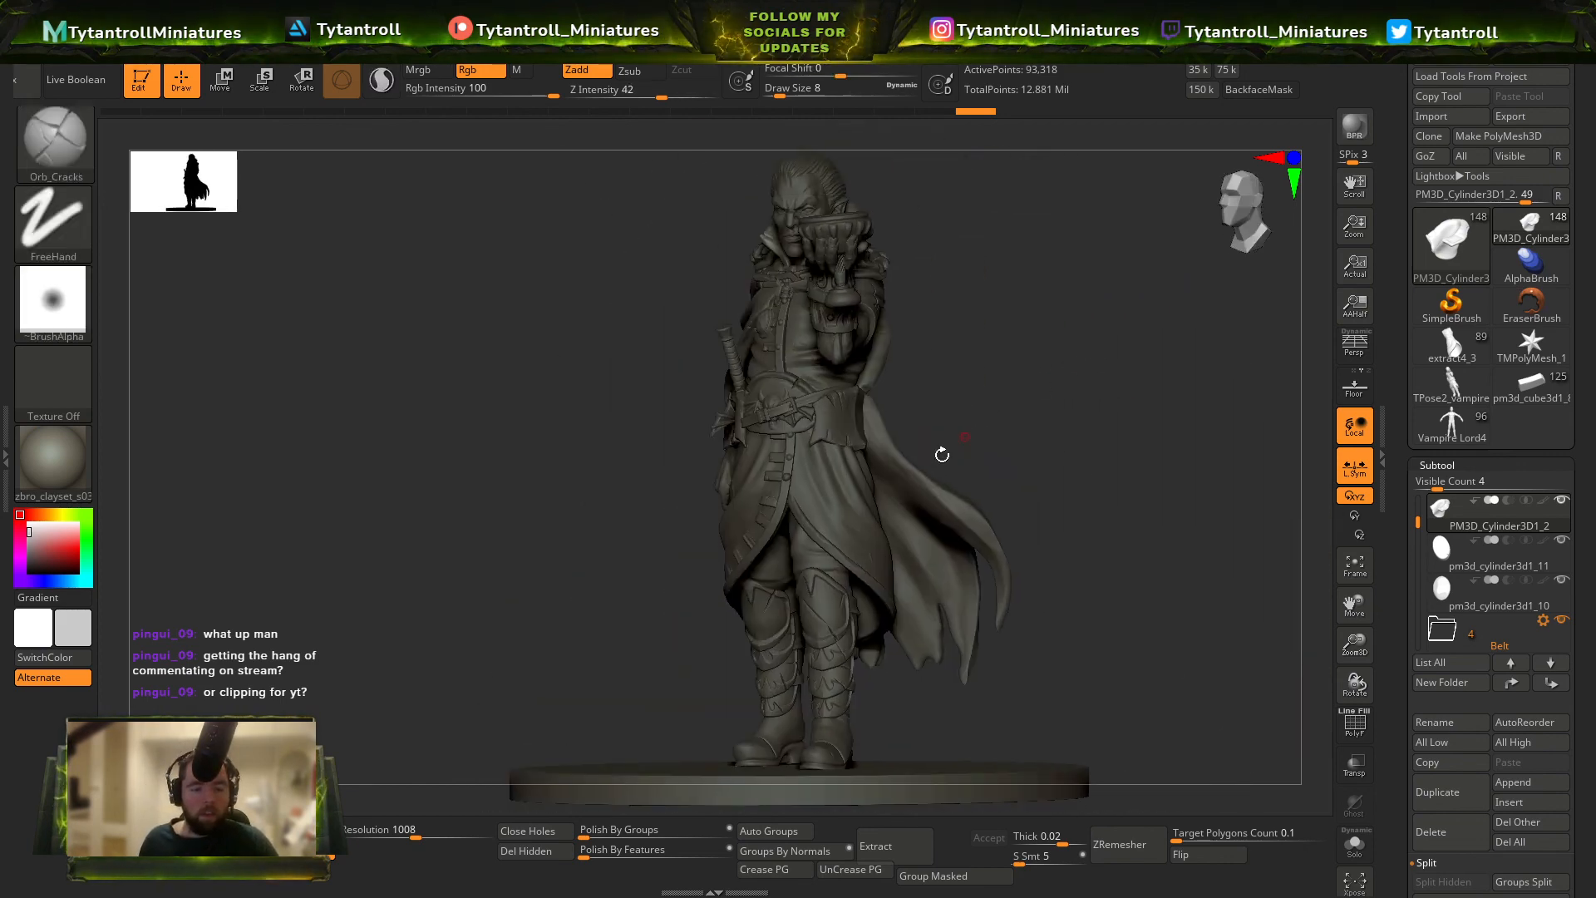
Make the cloak the active mesh for more detailing.
{"action": "left_click", "coordinate": [918, 476], "text": "alt"}
{"action": "right_click_drag", "start_coordinate": [1105, 465], "coordinate": [1011, 426]}
{"action": "right_click_drag", "start_coordinate": [1011, 426], "coordinate": [1018, 495], "text": "ctrl"}
{"action": "mouse_move", "coordinate": [1531, 346]}
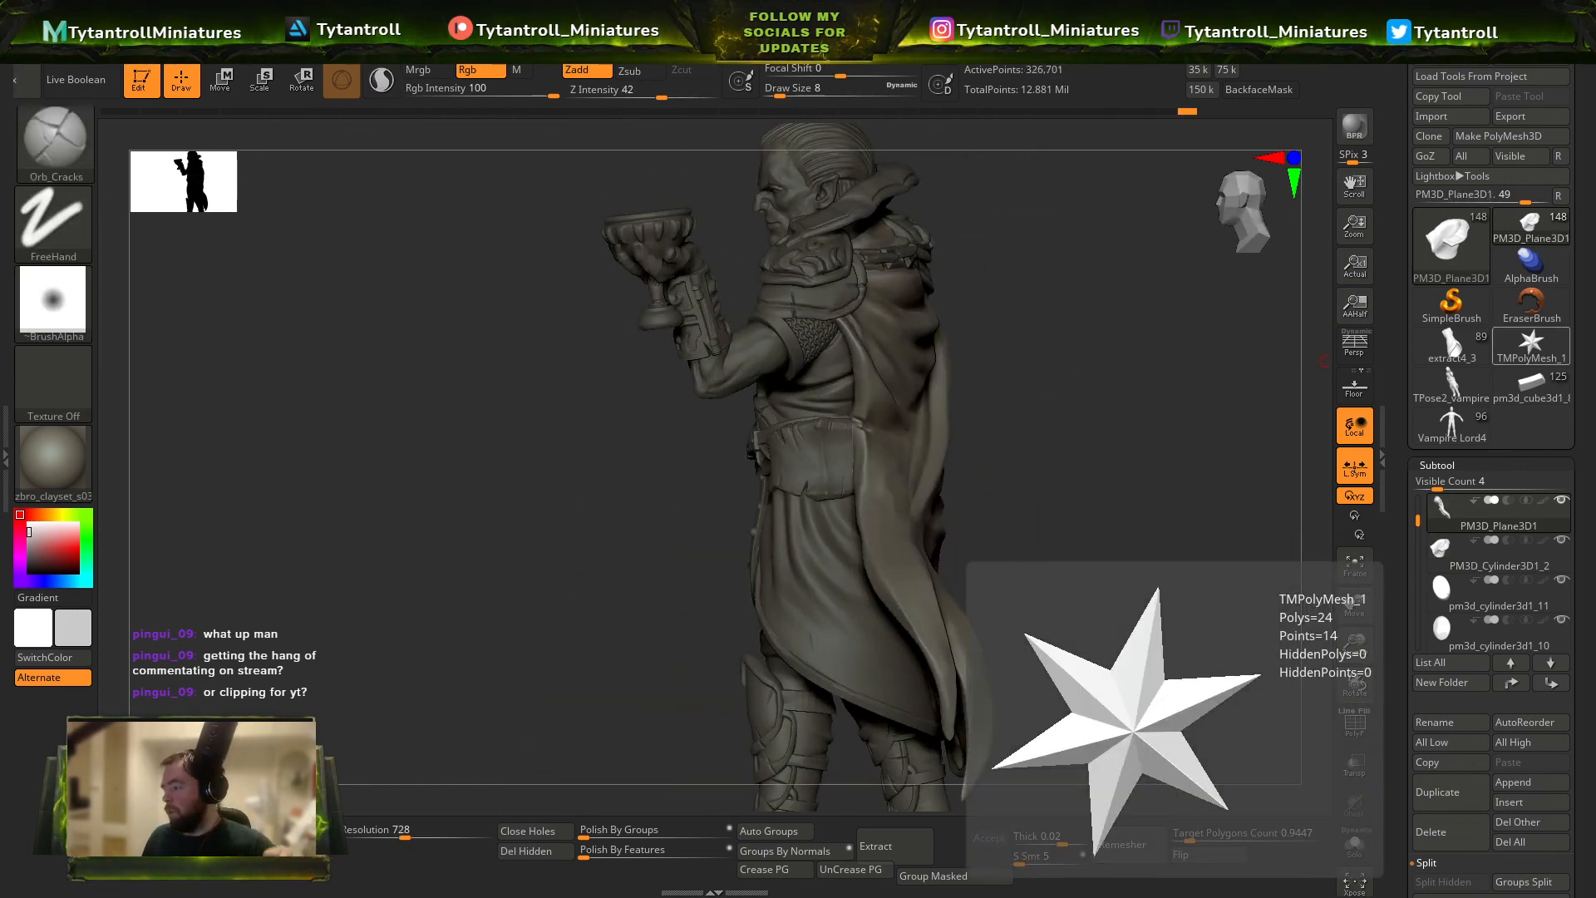